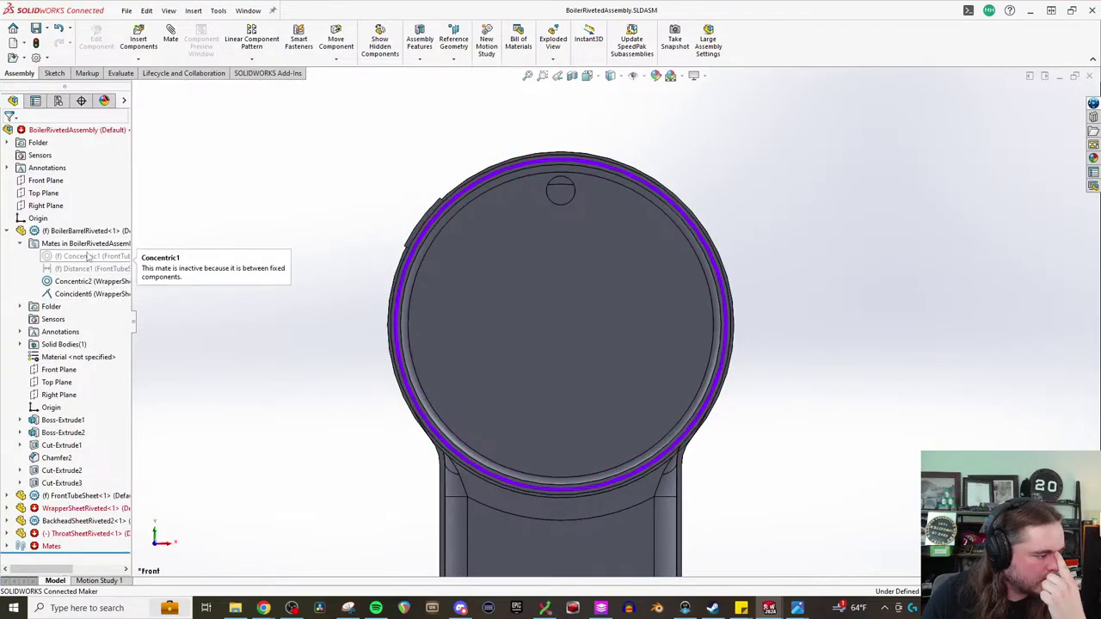
- Float the fixed BoilerBarrelRiveted component, dismiss the error report, and try moving the barrel slightly
{"action": "left_click", "coordinate": [433, 226]}
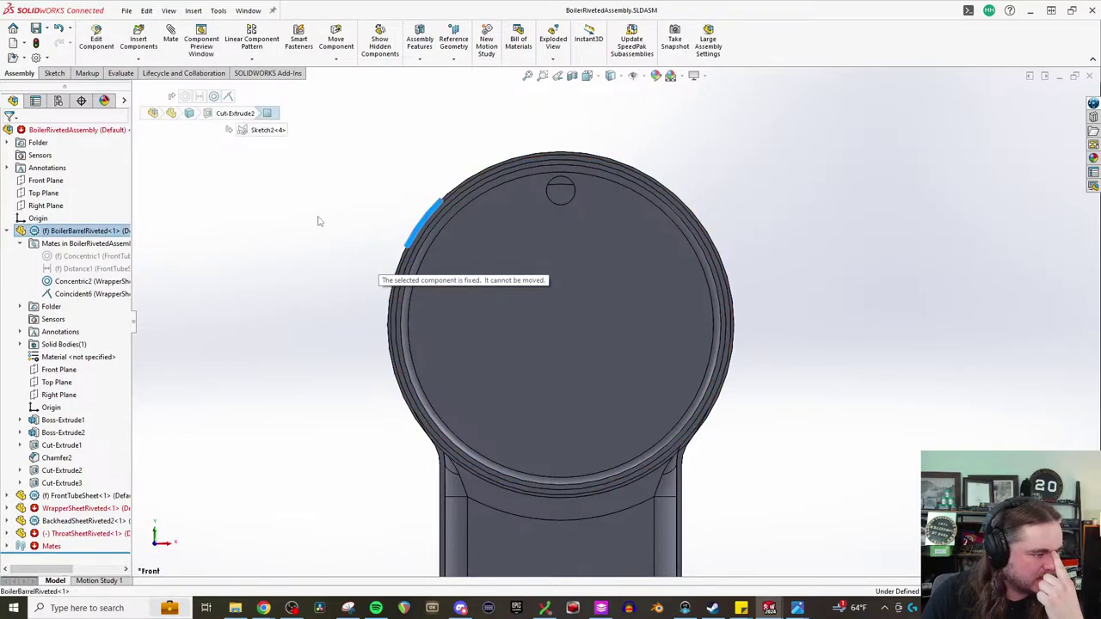
{"action": "key", "text": "ctrl+7"}
{"action": "right_click", "coordinate": [89, 234]}
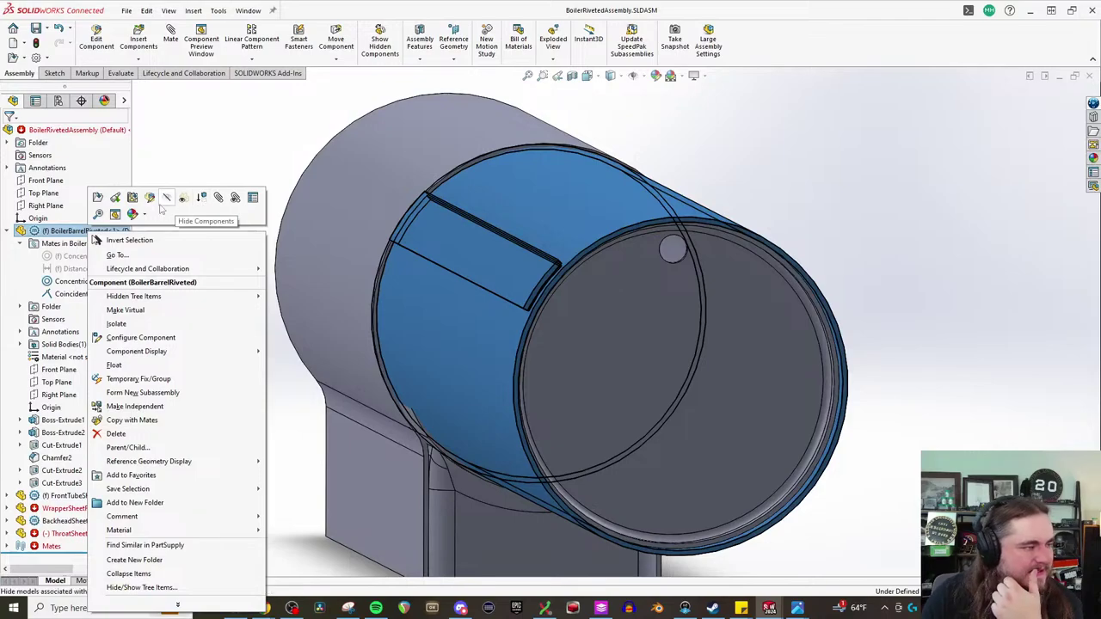
{"action": "left_click", "coordinate": [337, 350]}
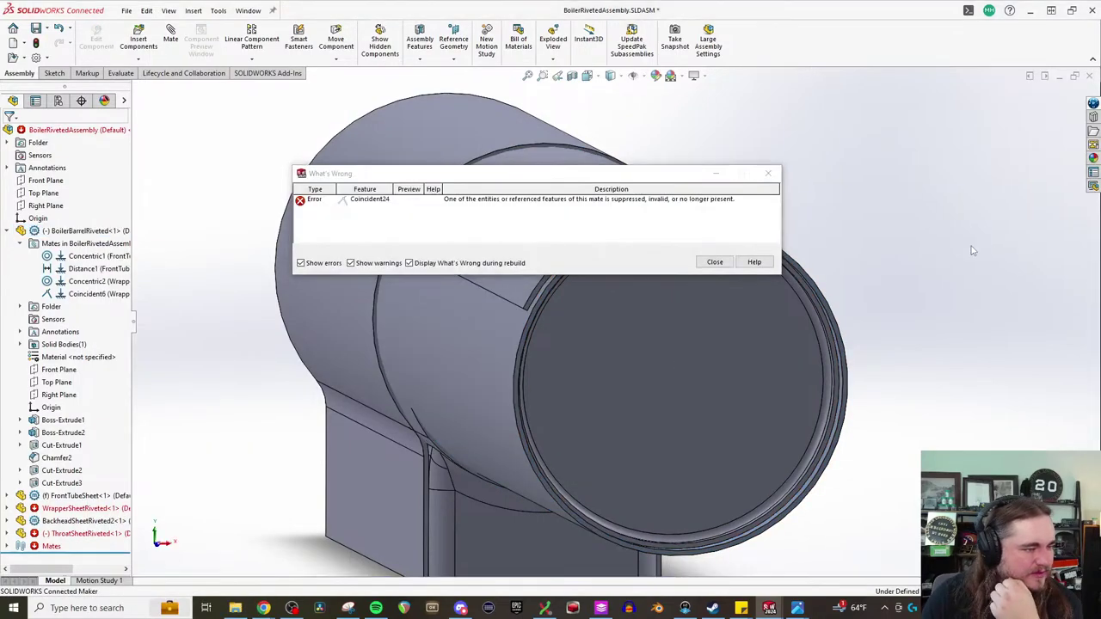
{"action": "key", "text": "Escape"}
{"action": "mouse_move", "coordinate": [515, 281]}
{"action": "left_mouse_down"}
{"action": "mouse_move", "coordinate": [483, 358]}
{"action": "mouse_move", "coordinate": [571, 222]}
{"action": "mouse_move", "coordinate": [516, 284]}
{"action": "left_mouse_up"}
- Start a mate between the long edge face of the barrel's raised seam strap and the bottom face of the wrapper sheet
{"action": "middle_click_drag", "start_coordinate": [737, 298], "coordinate": [502, 374]}
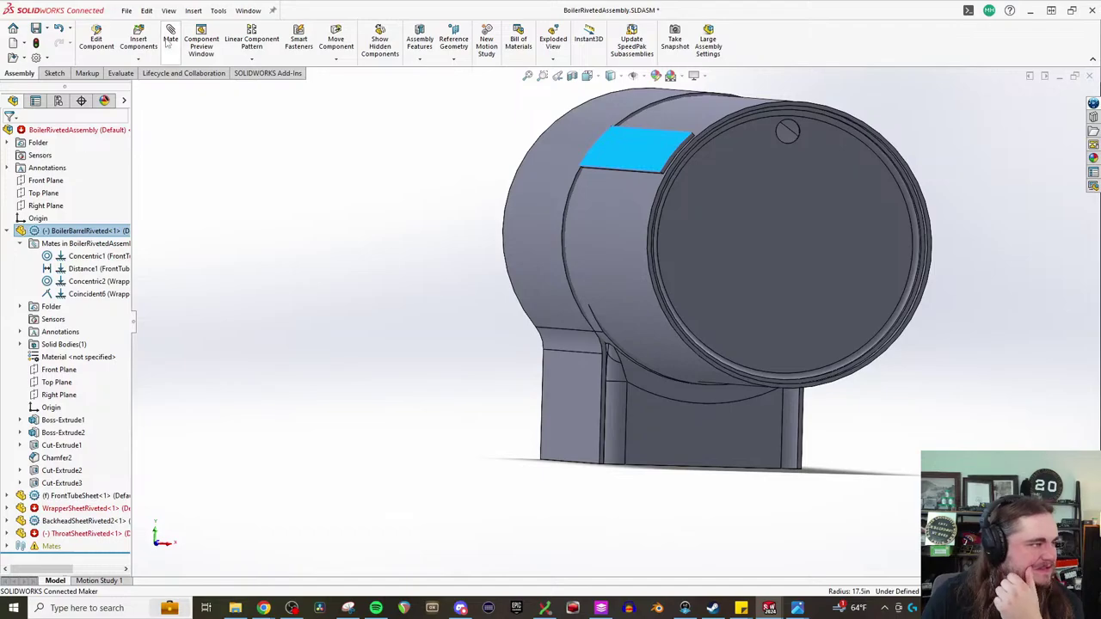
{"action": "left_click", "coordinate": [226, 298]}
{"action": "left_click", "coordinate": [171, 38]}
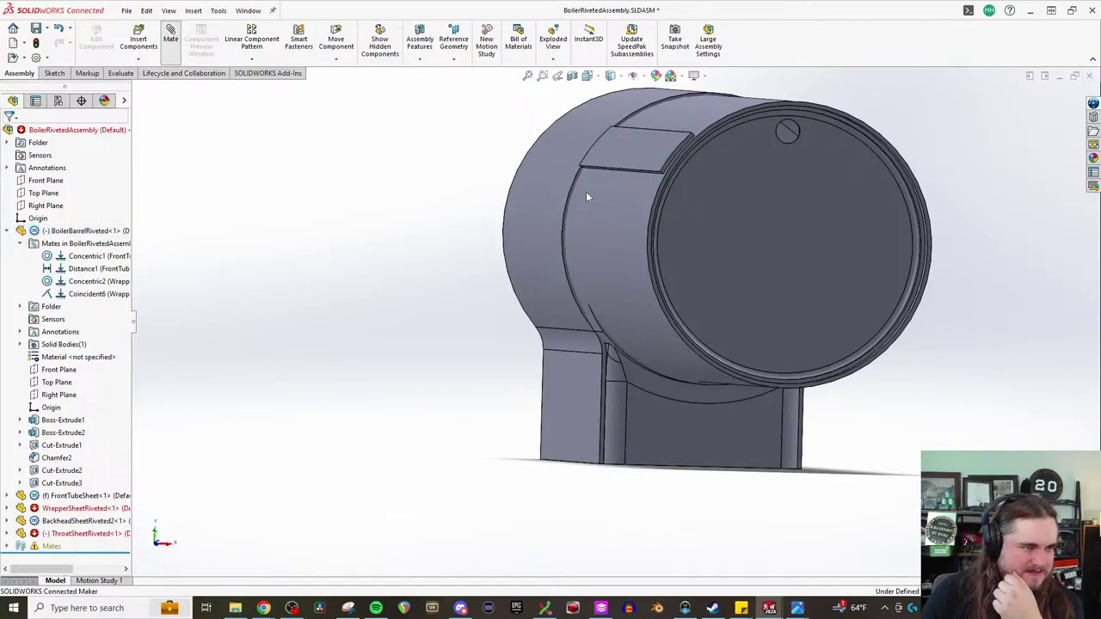
{"action": "scroll", "coordinate": [604, 192], "scroll_direction": "down", "scroll_amount": 5}
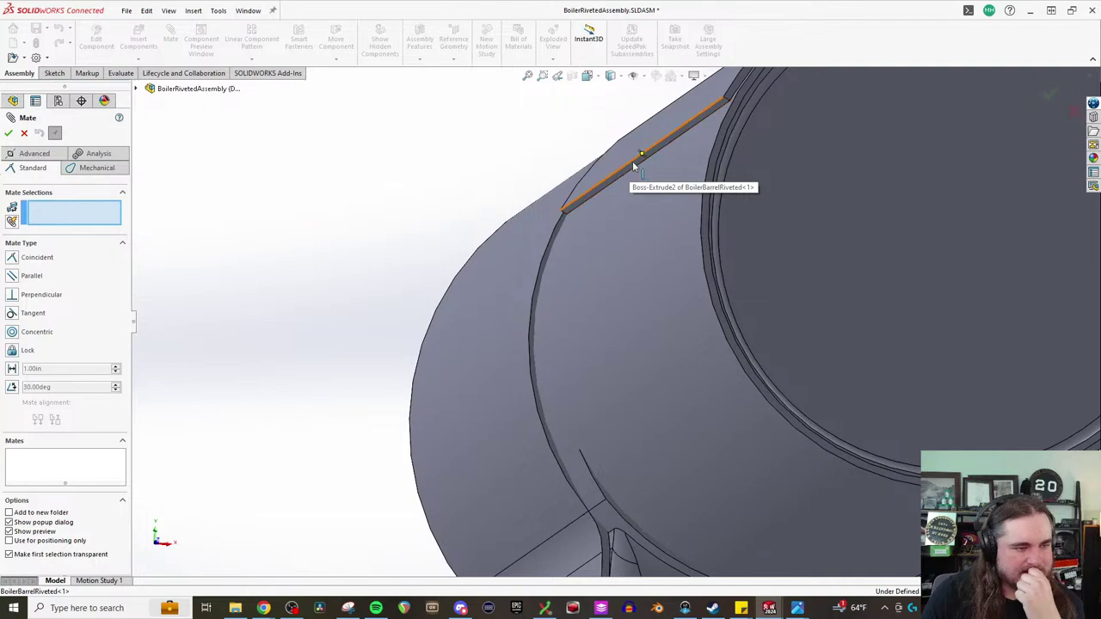
{"action": "mouse_move", "coordinate": [634, 167]}
{"action": "middle_mouse_down"}
{"action": "mouse_move", "coordinate": [609, 197]}
{"action": "mouse_move", "coordinate": [629, 173]}
{"action": "middle_mouse_up"}
{"action": "left_click", "coordinate": [625, 172]}
{"action": "scroll", "coordinate": [563, 428], "scroll_direction": "down", "scroll_amount": 5}
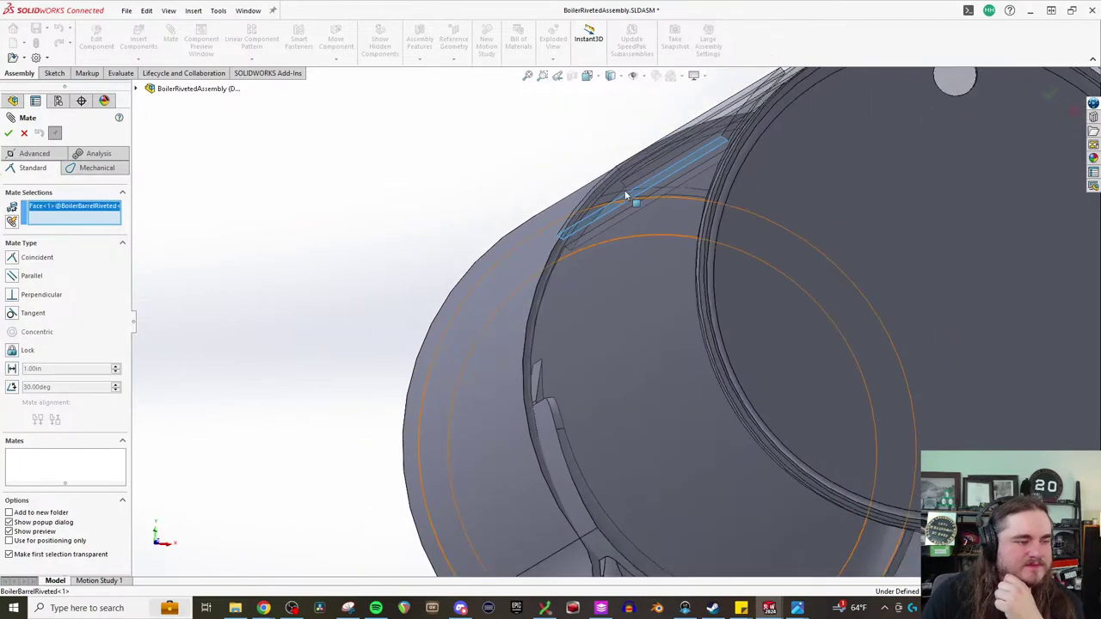
{"action": "scroll", "coordinate": [563, 427], "scroll_direction": "down", "scroll_amount": 6}
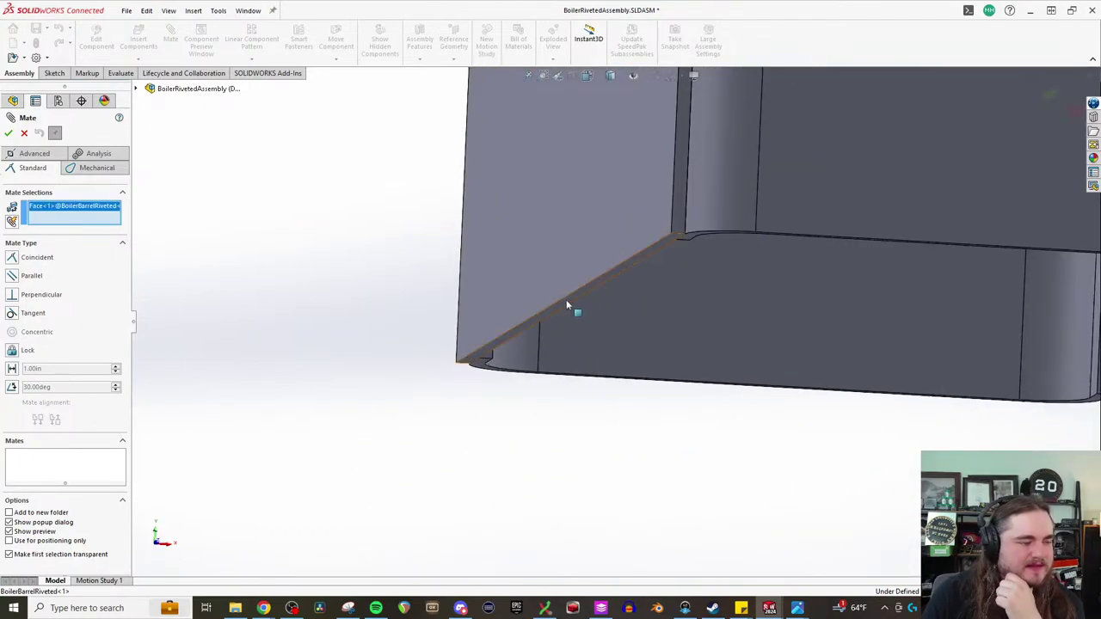
{"action": "left_click", "coordinate": [566, 299]}
- Make the mate between the strap face and wrapper sheet face an angle mate of 45 degrees
{"action": "scroll", "coordinate": [393, 315], "scroll_direction": "up", "scroll_amount": 5}
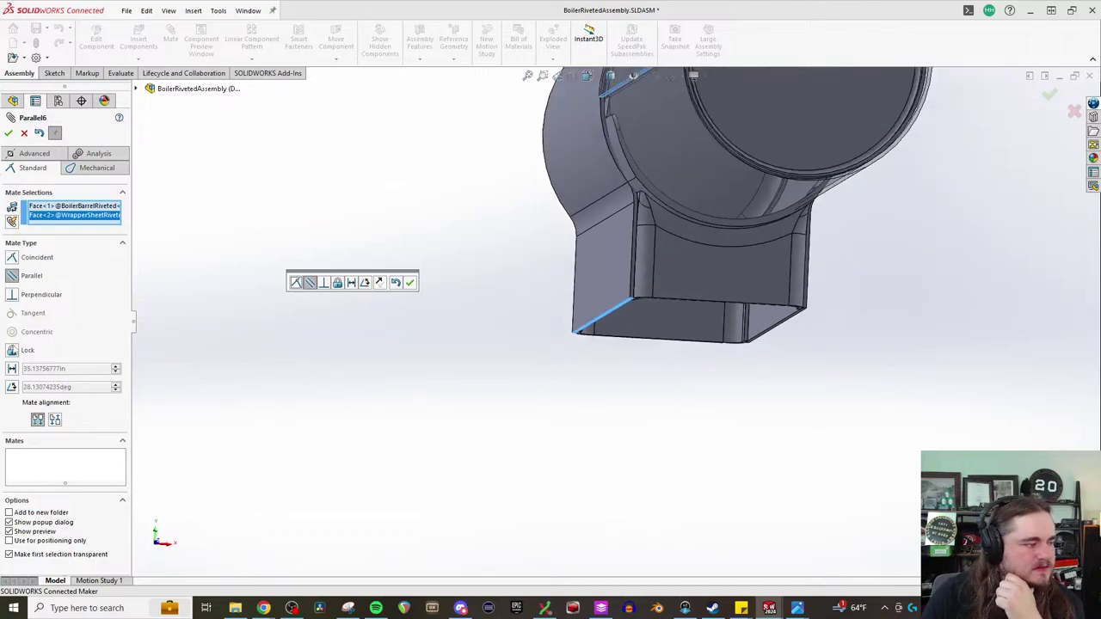
{"action": "left_click", "coordinate": [12, 386]}
{"action": "left_click", "coordinate": [86, 415]}
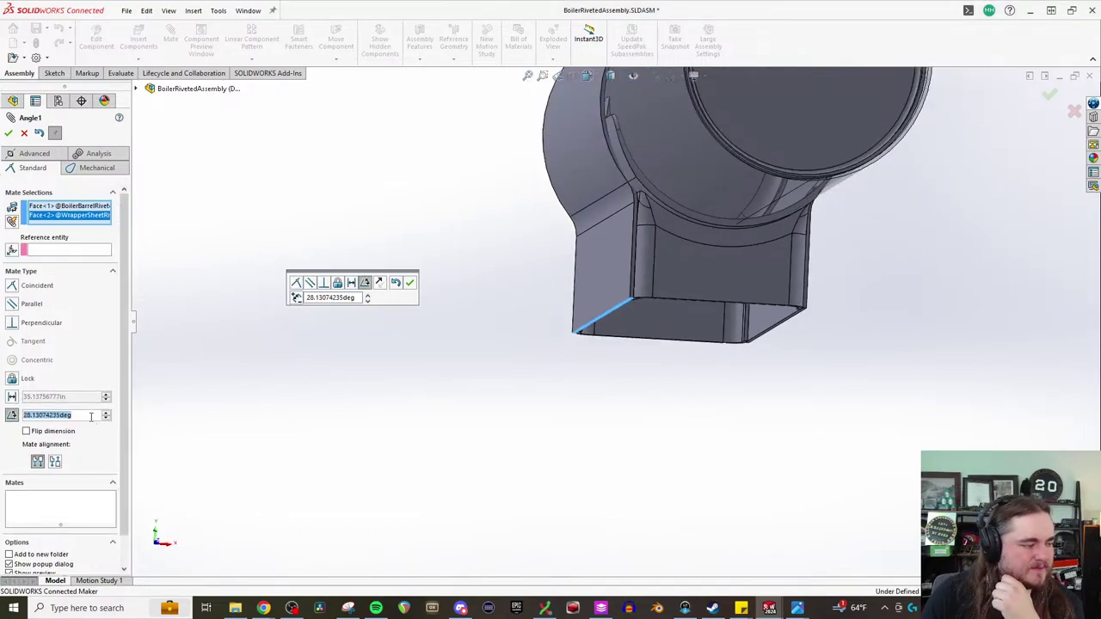
{"action": "type", "text": "45"}
{"action": "key", "text": "Return"}
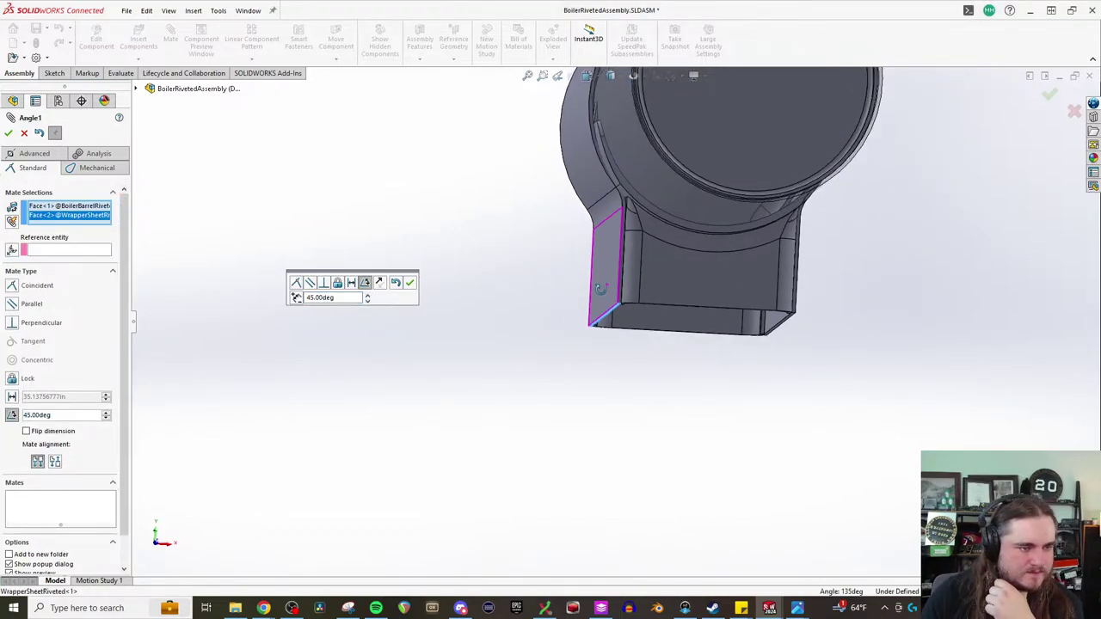
- Check the rotated seam strap from the front and back, and accept the 45-degree angle mate
{"action": "key", "text": "ctrl+1"}
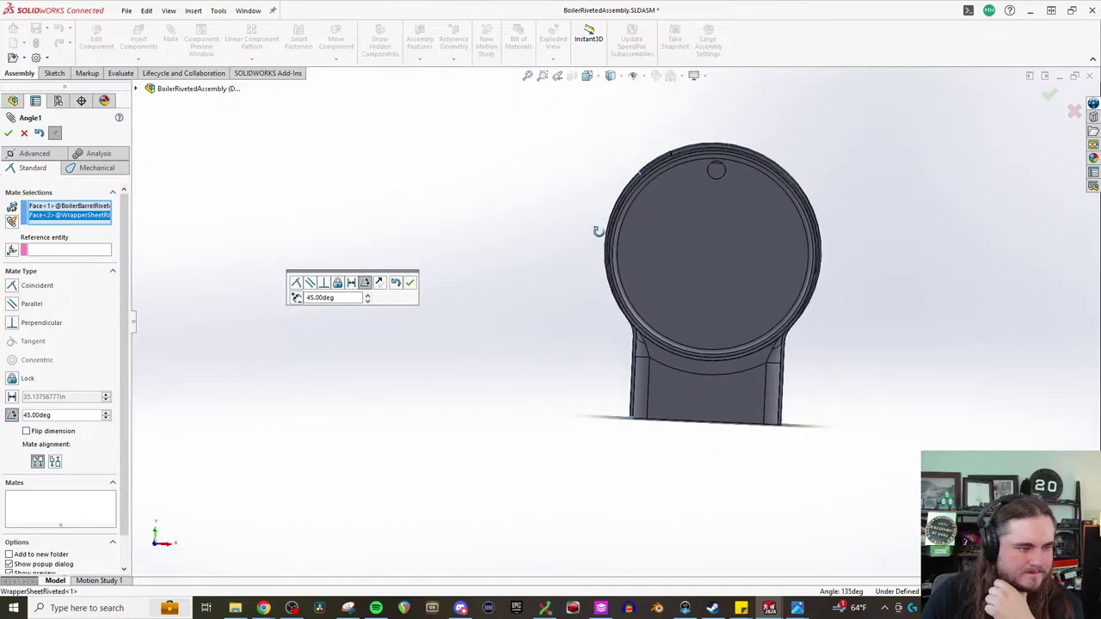
{"action": "left_click", "coordinate": [155, 543]}
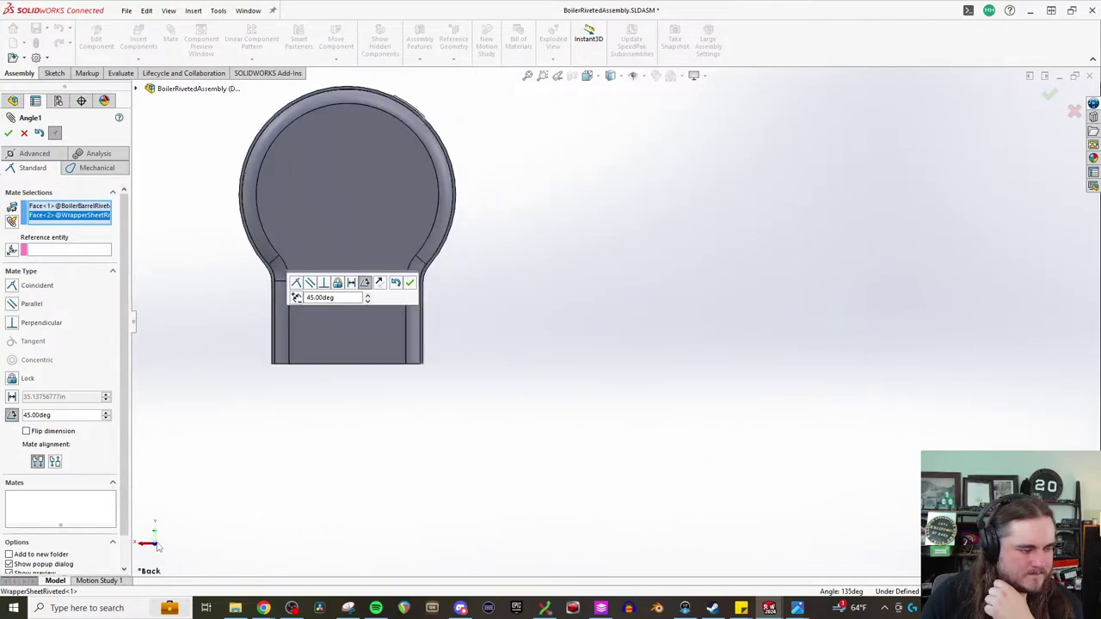
{"action": "left_click", "coordinate": [156, 545]}
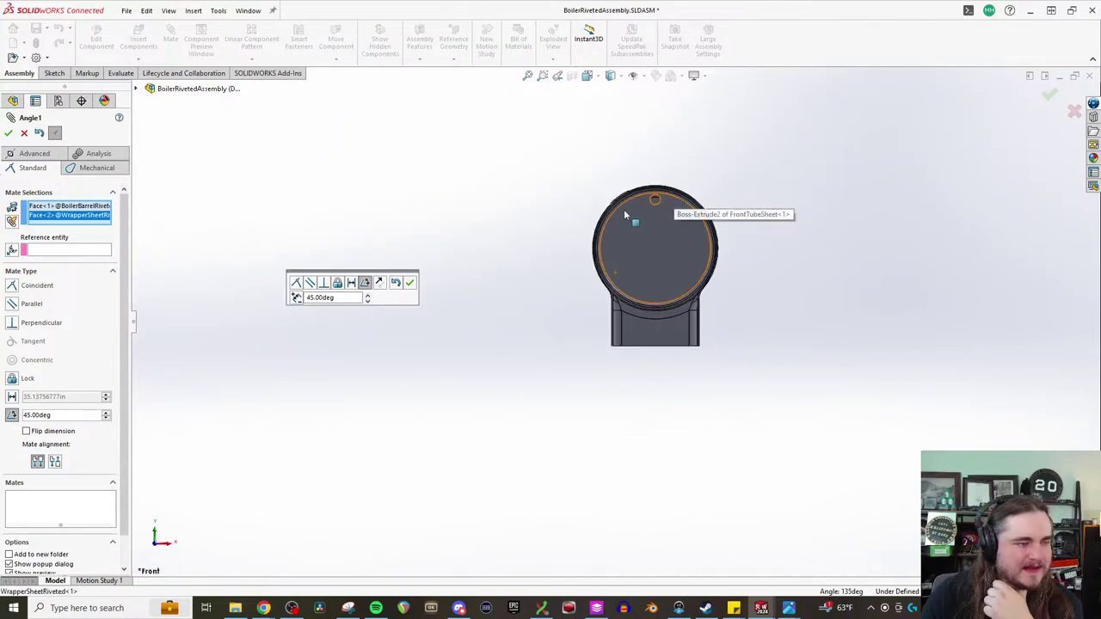
{"action": "scroll", "coordinate": [606, 254], "scroll_direction": "down", "scroll_amount": 3}
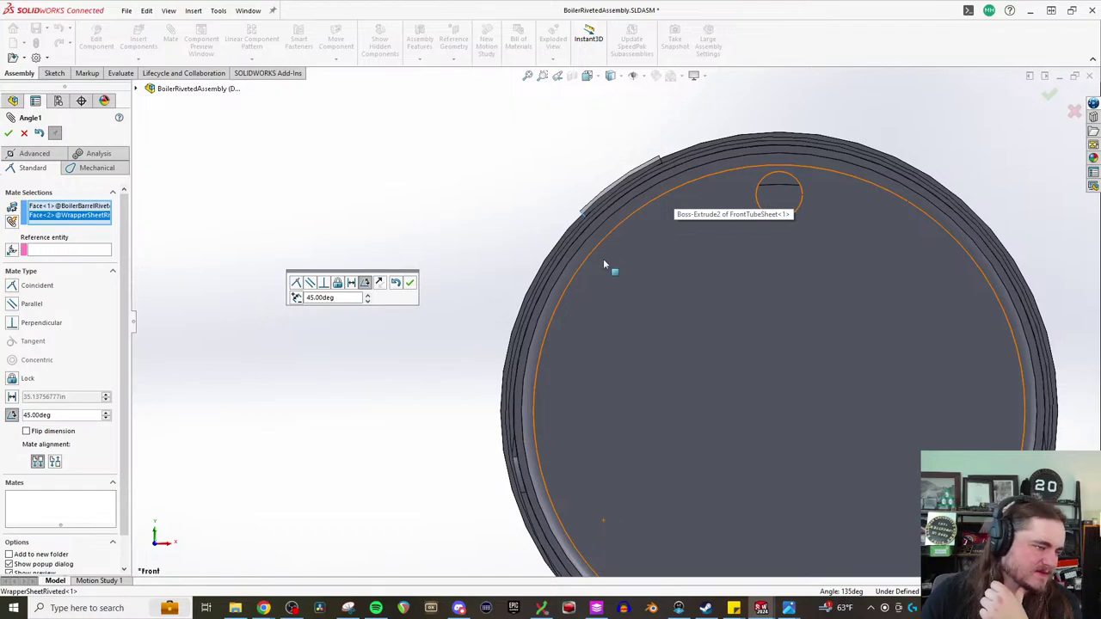
{"action": "scroll", "coordinate": [606, 263], "scroll_direction": "up", "scroll_amount": 4}
{"action": "scroll", "coordinate": [626, 464], "scroll_direction": "down", "scroll_amount": 1}
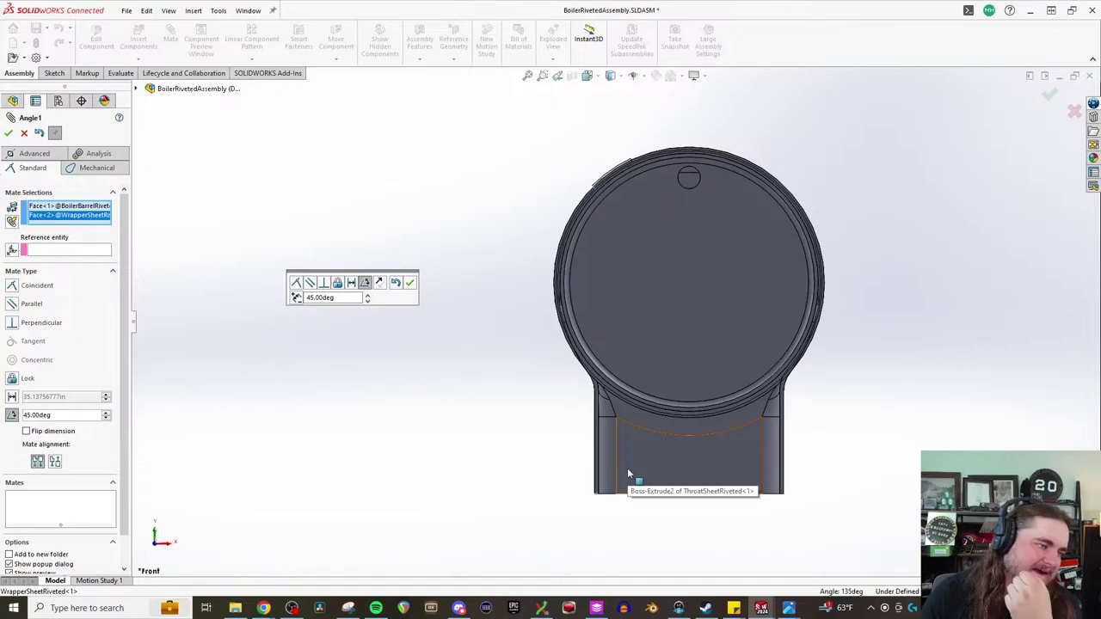
{"action": "scroll", "coordinate": [551, 206], "scroll_direction": "down", "scroll_amount": 5}
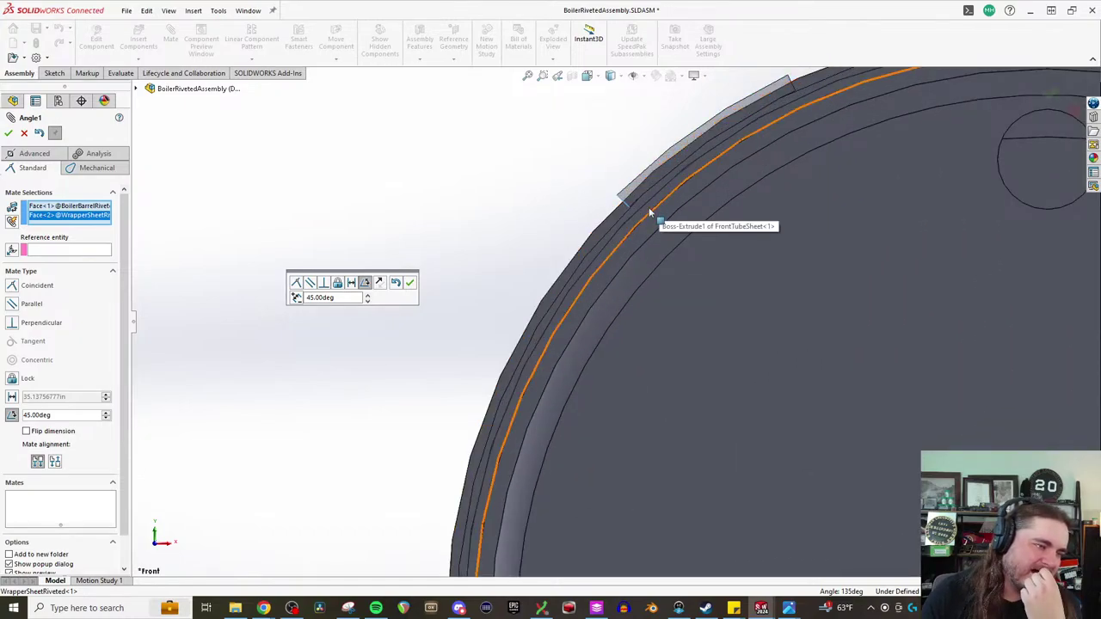
{"action": "scroll", "coordinate": [594, 417], "scroll_direction": "up", "scroll_amount": 6}
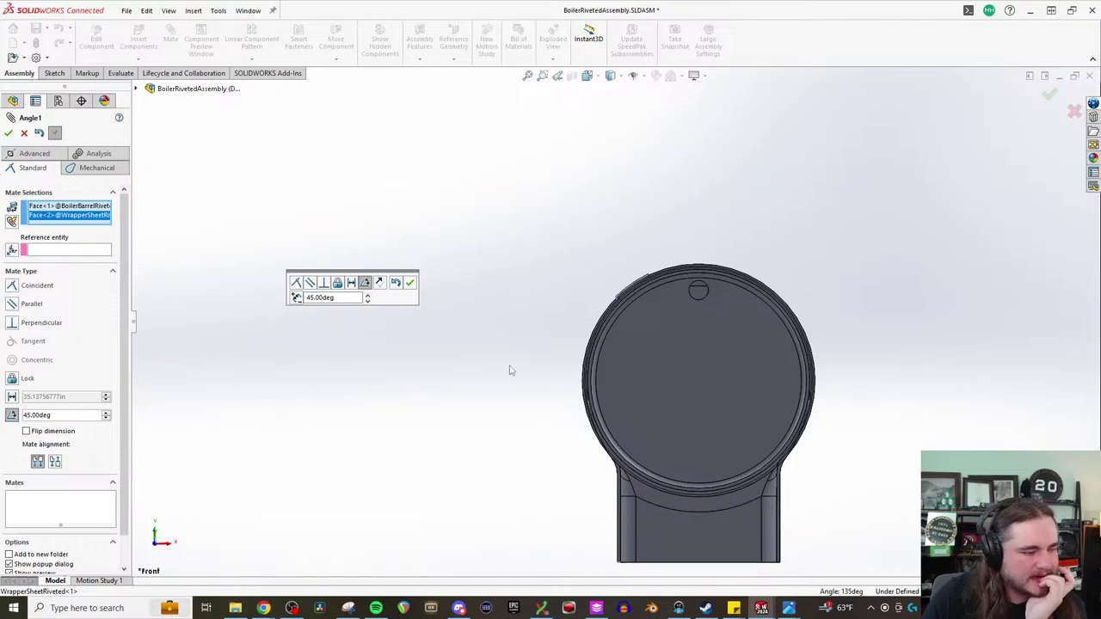
{"action": "left_click", "coordinate": [409, 282]}
{"action": "key", "text": "ctrl+7"}
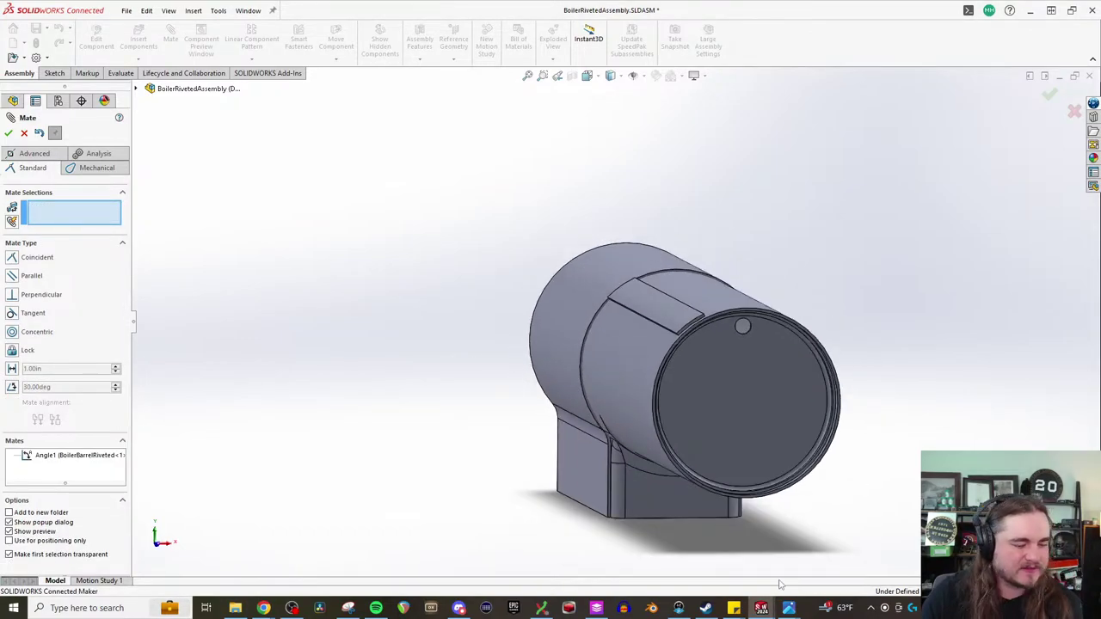
- Switch to the BoilerBarrelRiveted part and show the whole barrel in front view
{"action": "left_click", "coordinate": [889, 555]}
{"action": "middle_click_drag", "start_coordinate": [540, 397], "coordinate": [444, 329]}
{"action": "key", "text": "ctrl+1"}
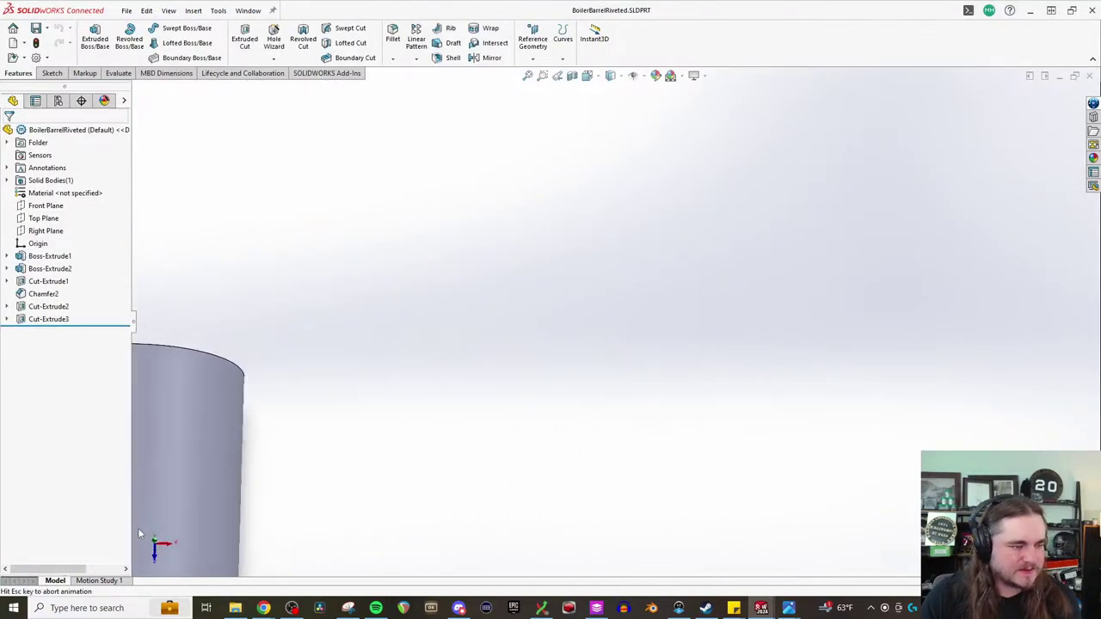
{"action": "key", "text": "f"}
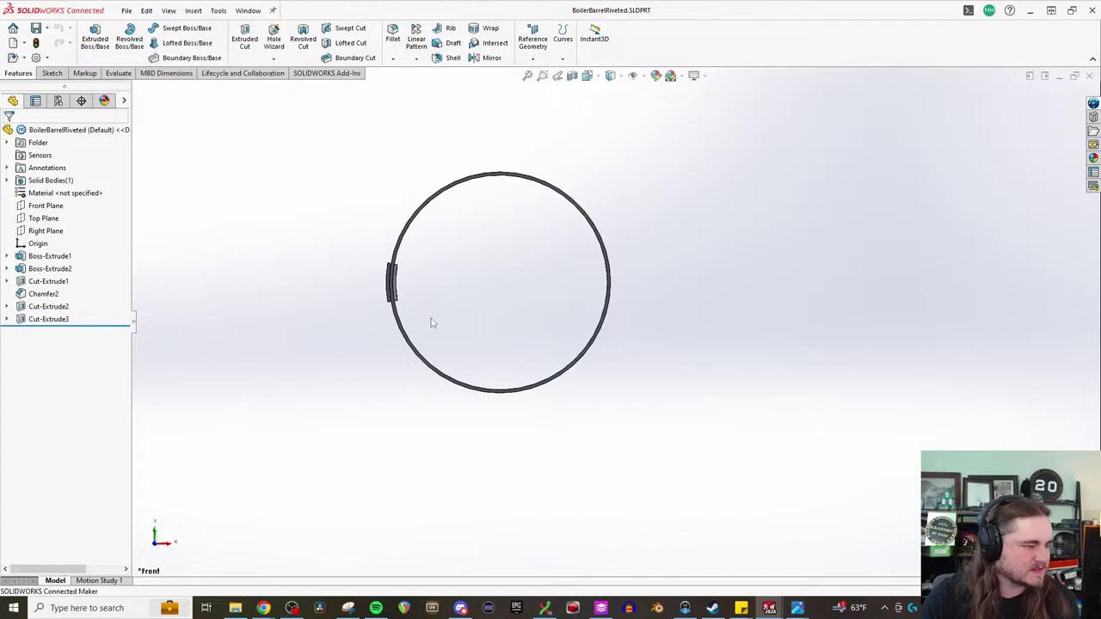
- Examine the barrel ring and its seam strap from the front and back ends
{"action": "scroll", "coordinate": [426, 319], "scroll_direction": "down", "scroll_amount": 3}
{"action": "middle_click_drag", "start_coordinate": [482, 321], "coordinate": [431, 311]}
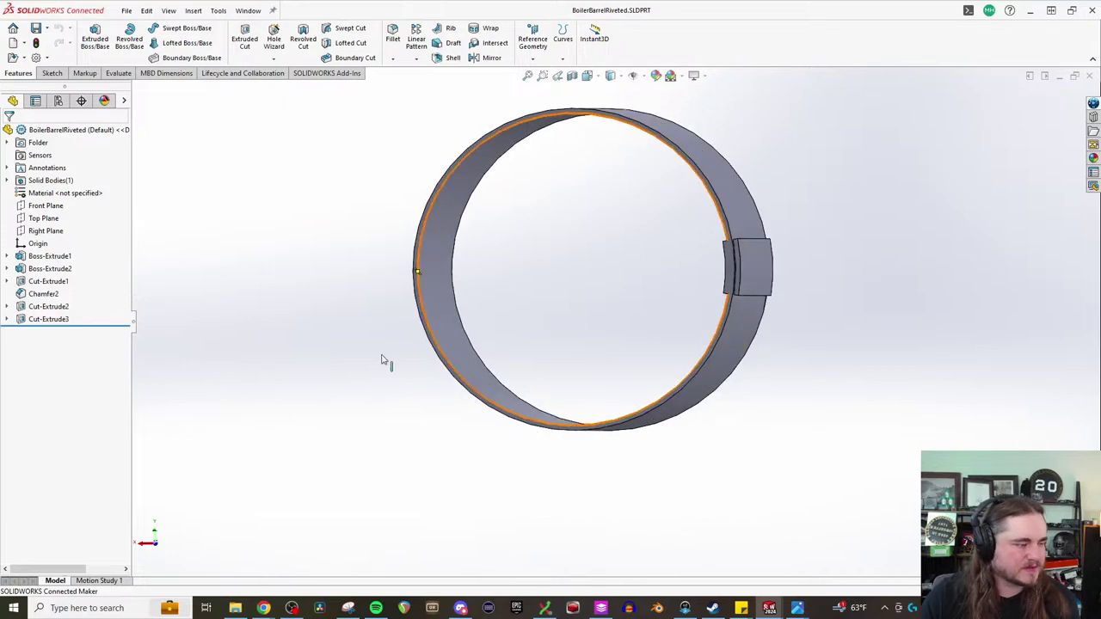
{"action": "left_click", "coordinate": [158, 547]}
{"action": "left_click", "coordinate": [156, 542]}
{"action": "left_click", "coordinate": [156, 537]}
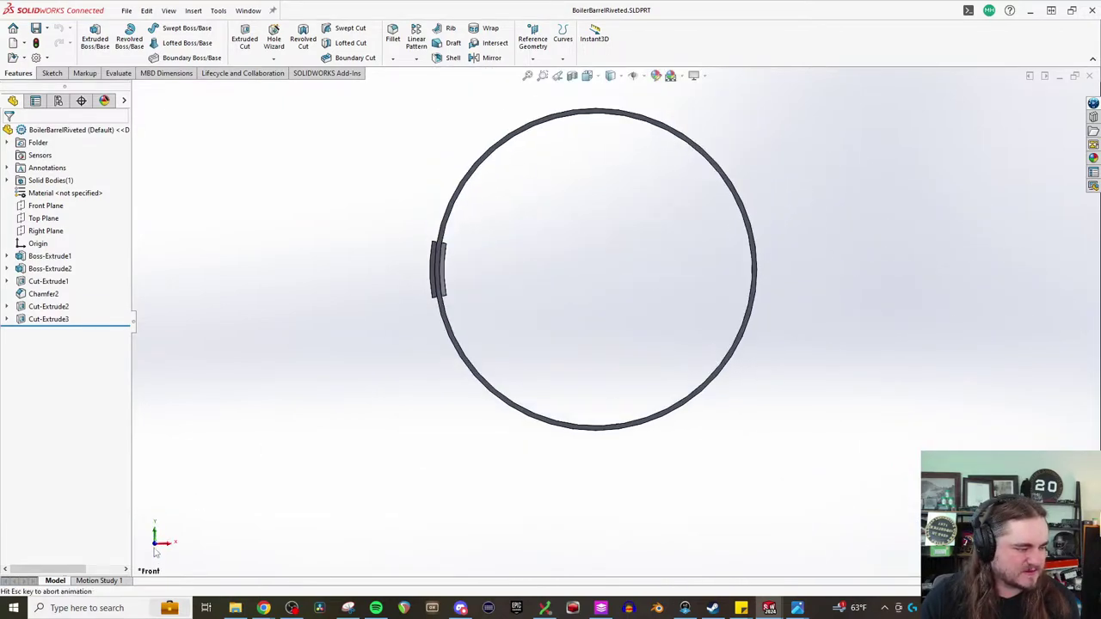
{"action": "left_click", "coordinate": [154, 543]}
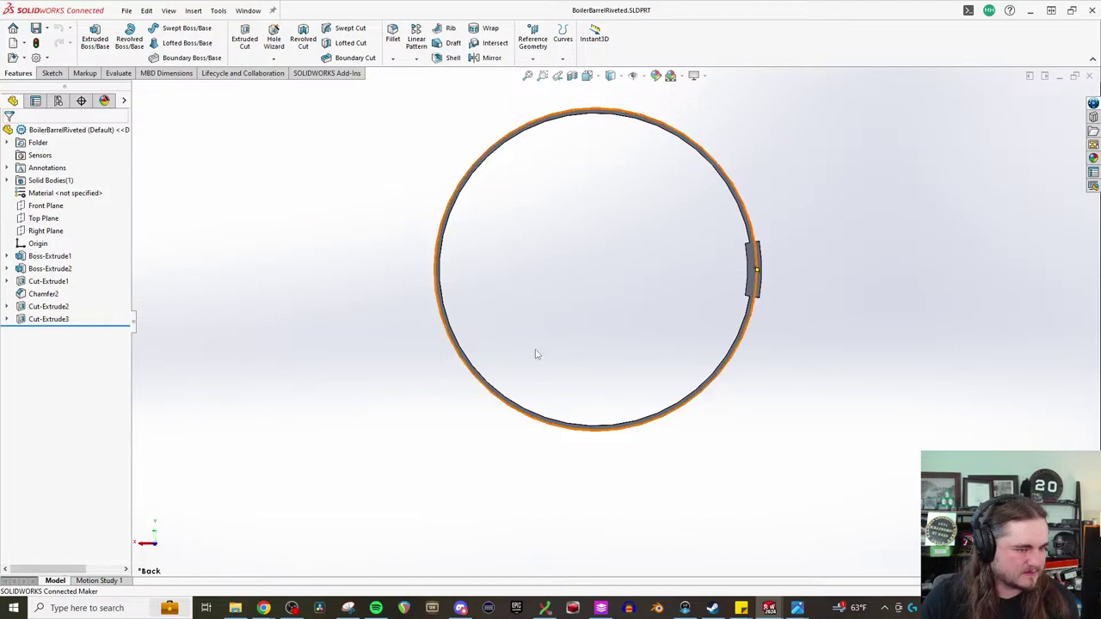
{"action": "scroll", "coordinate": [691, 316], "scroll_direction": "up", "scroll_amount": 3}
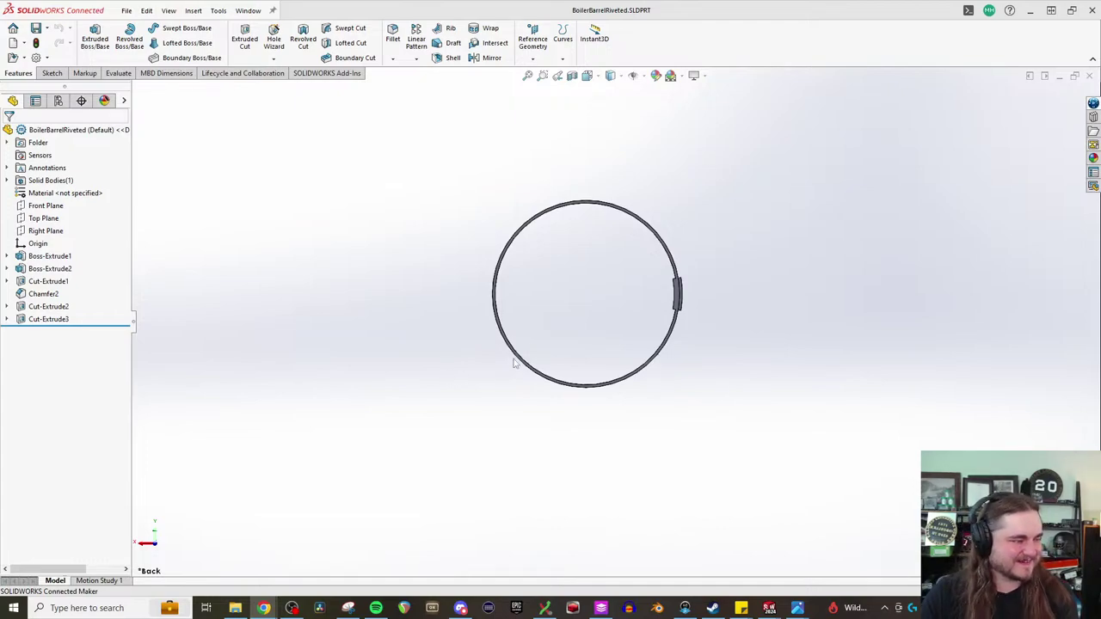
{"action": "scroll", "coordinate": [550, 339], "scroll_direction": "down", "scroll_amount": 2}
{"action": "scroll", "coordinate": [568, 310], "scroll_direction": "down", "scroll_amount": 1}
{"action": "scroll", "coordinate": [701, 266], "scroll_direction": "up", "scroll_amount": 1}
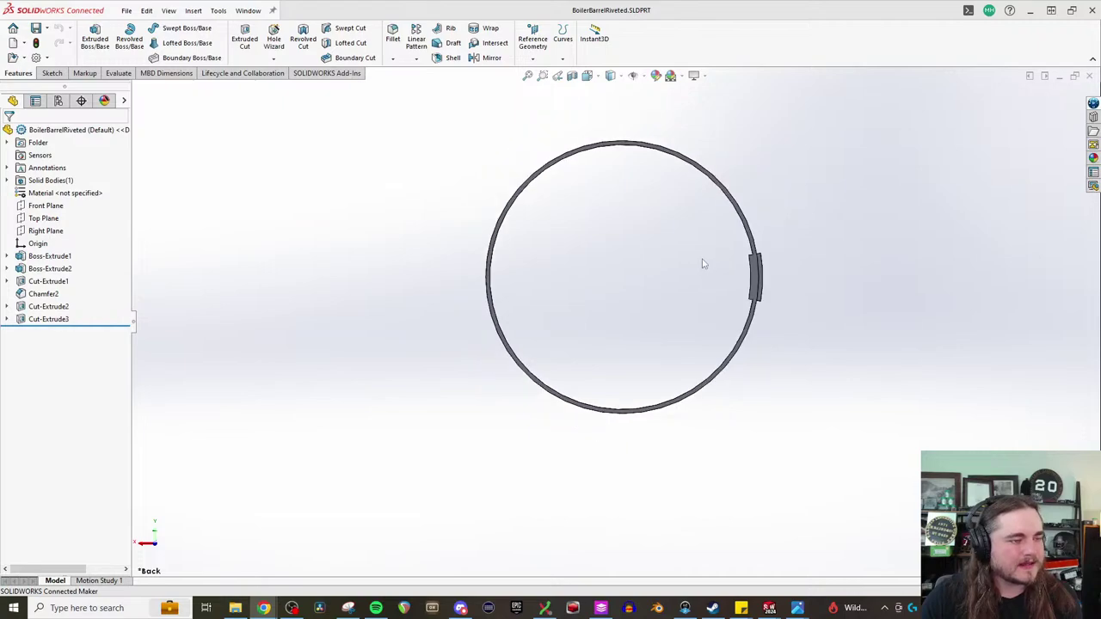
{"action": "scroll", "coordinate": [702, 263], "scroll_direction": "down", "scroll_amount": 1}
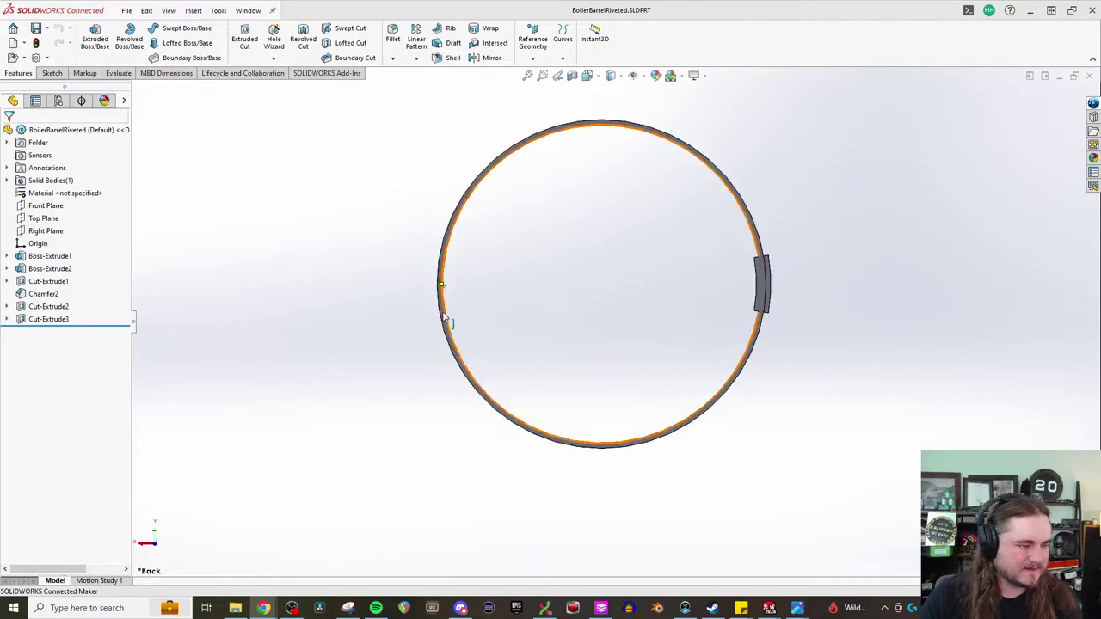
- Open a sketch on the barrel's back end face and draw a centerline from the origin diagonally down to the ring on the strap side
{"action": "scroll", "coordinate": [444, 315], "scroll_direction": "down", "scroll_amount": 3}
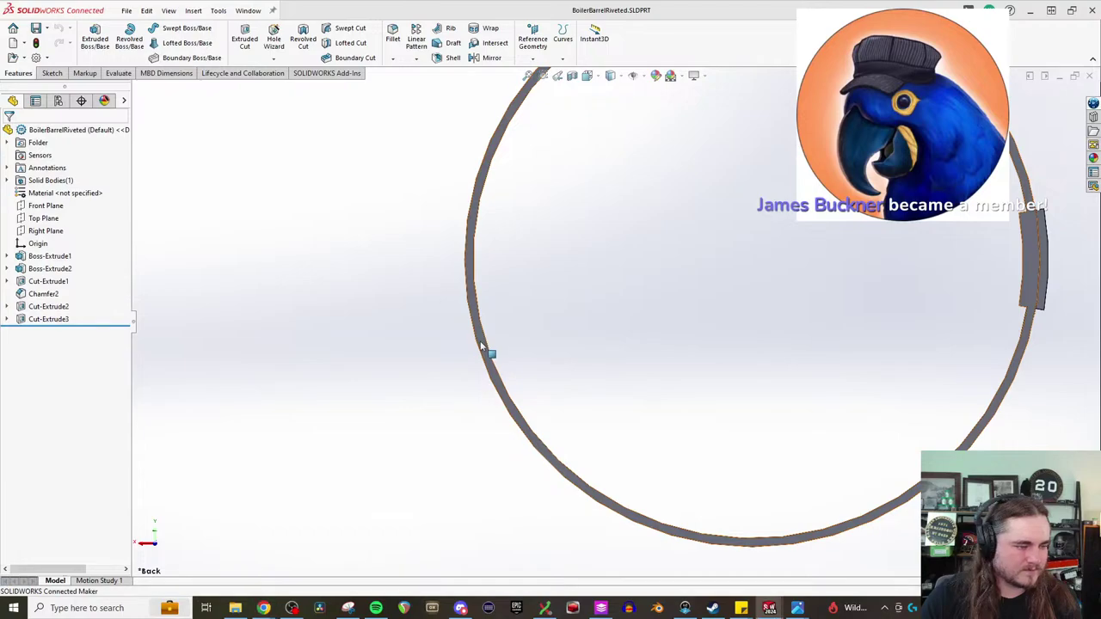
{"action": "left_click", "coordinate": [52, 72]}
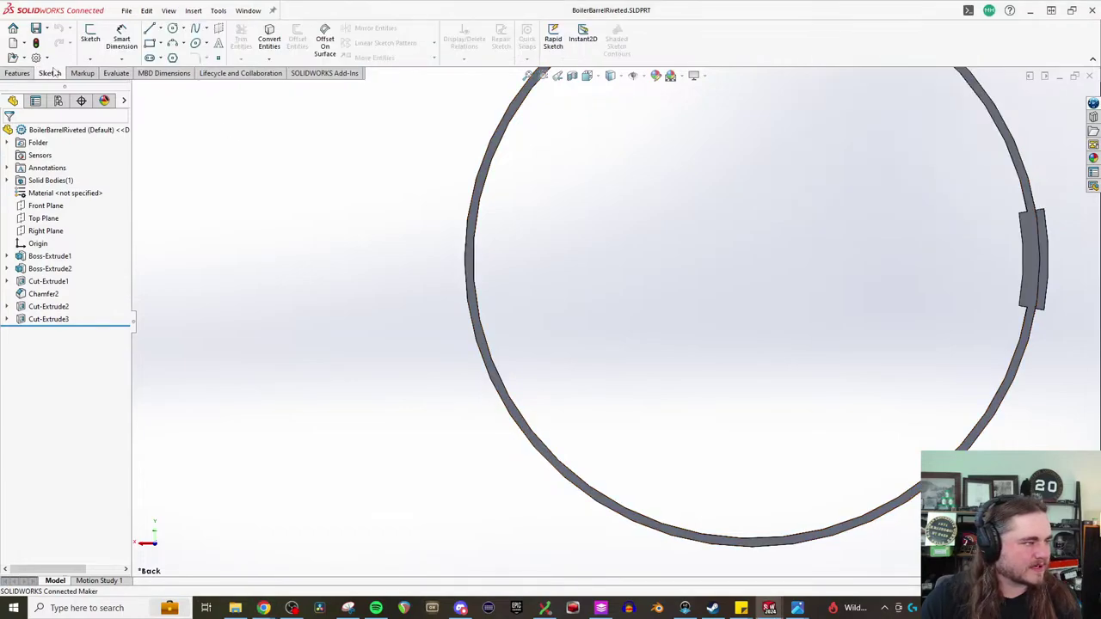
{"action": "left_click", "coordinate": [90, 37]}
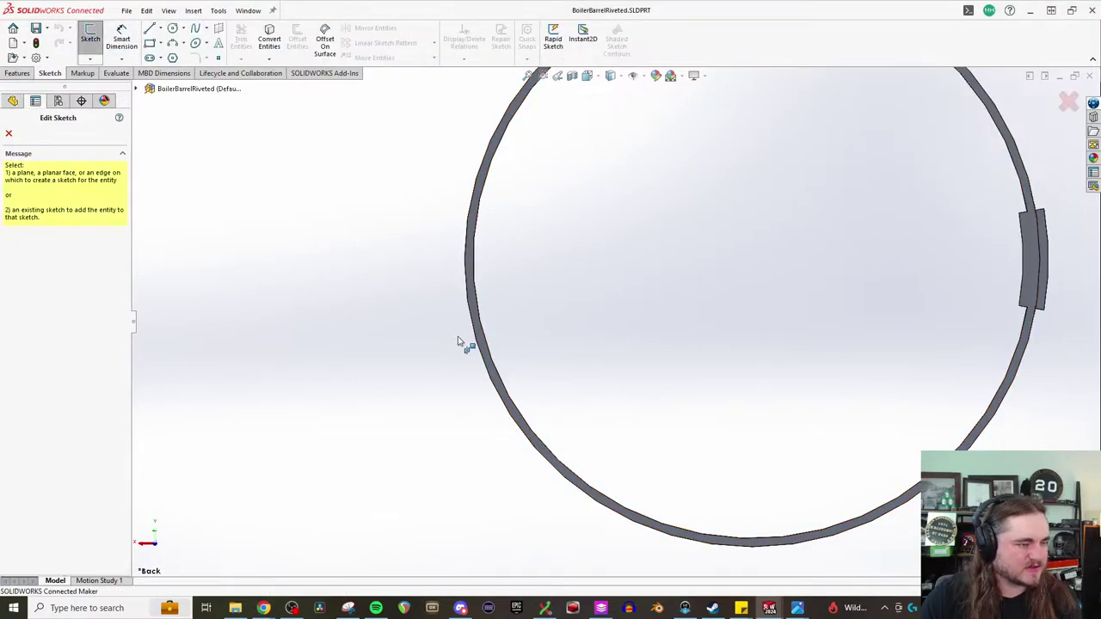
{"action": "left_click", "coordinate": [484, 345]}
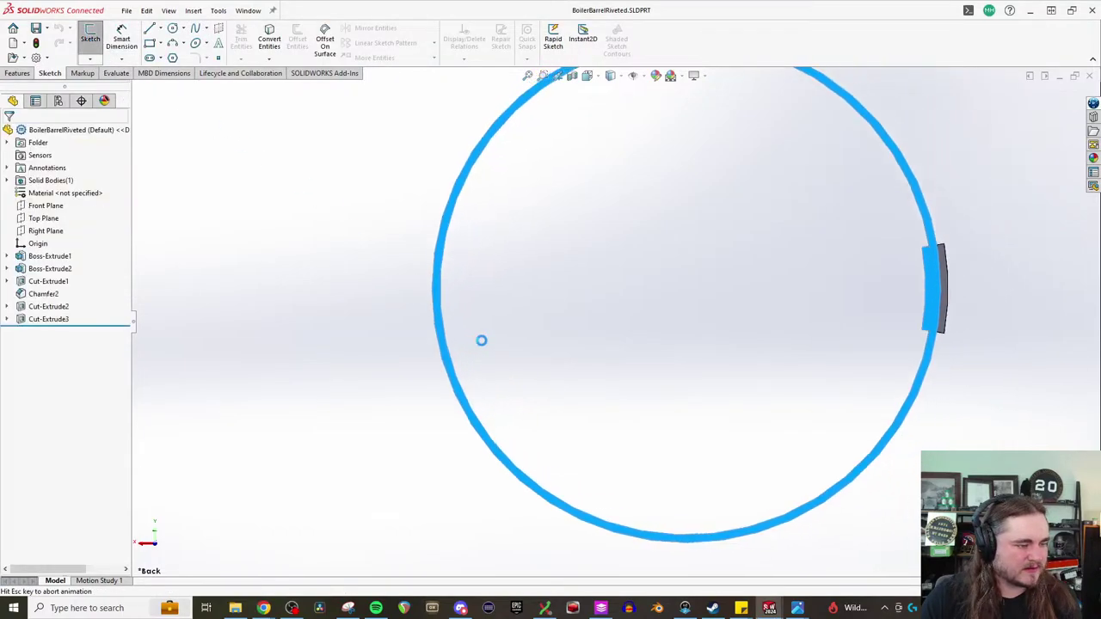
{"action": "left_click", "coordinate": [159, 29]}
{"action": "left_click", "coordinate": [176, 55]}
{"action": "left_click", "coordinate": [612, 319]}
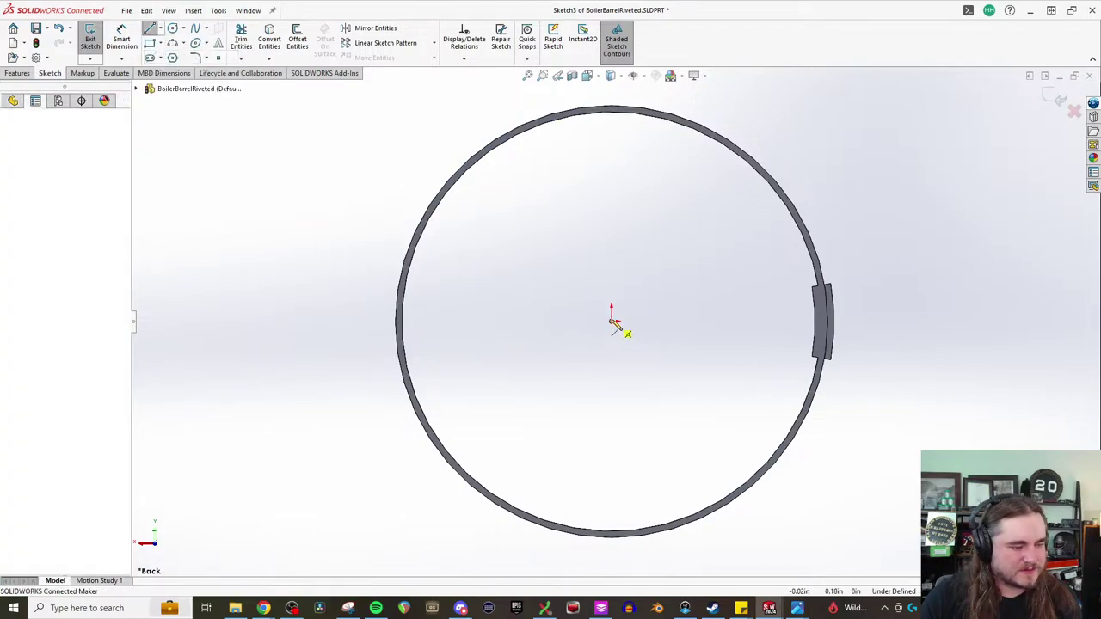
{"action": "left_click", "coordinate": [769, 470]}
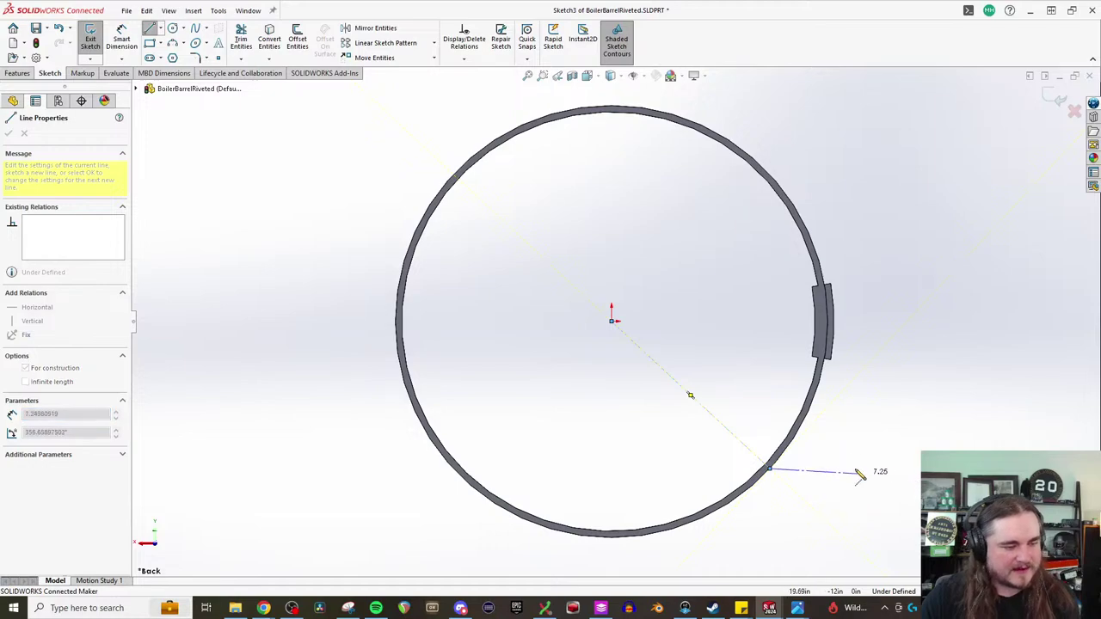
{"action": "key", "text": "Escape"}
- Draw a second centerline from the origin to the seam strap's lower outer corner
{"action": "left_click", "coordinate": [160, 29]}
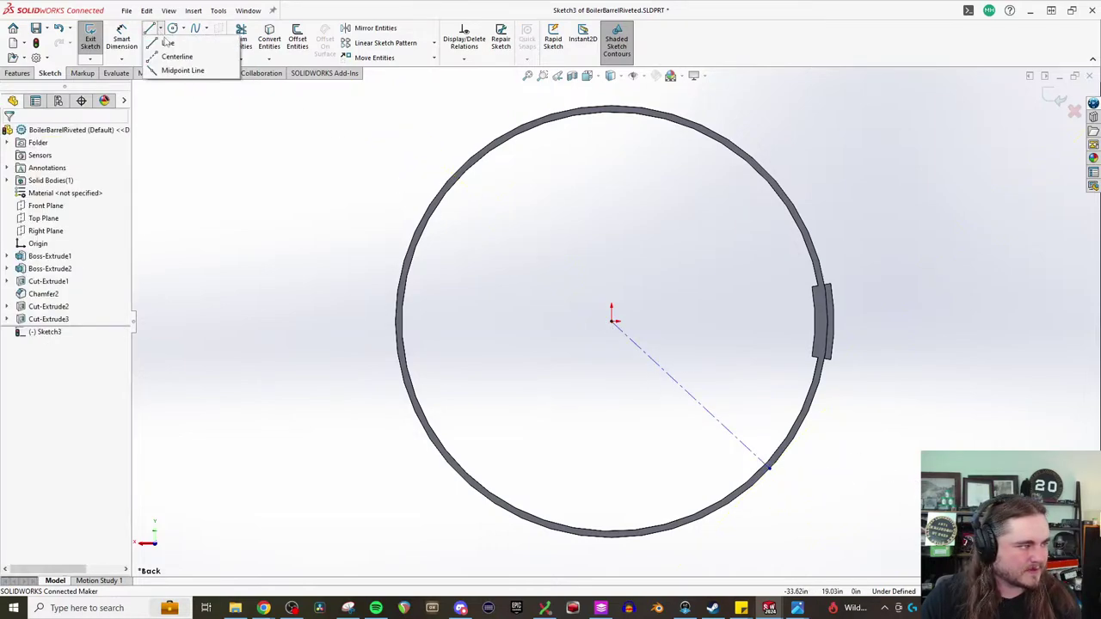
{"action": "left_click", "coordinate": [172, 57]}
{"action": "left_click", "coordinate": [612, 321]}
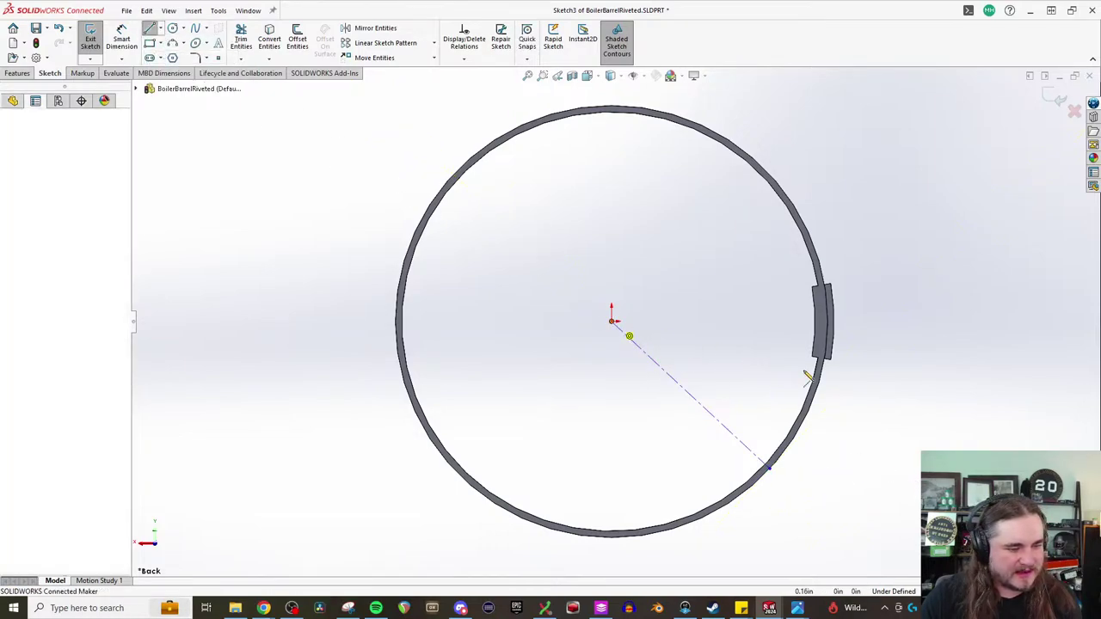
{"action": "left_click", "coordinate": [830, 365]}
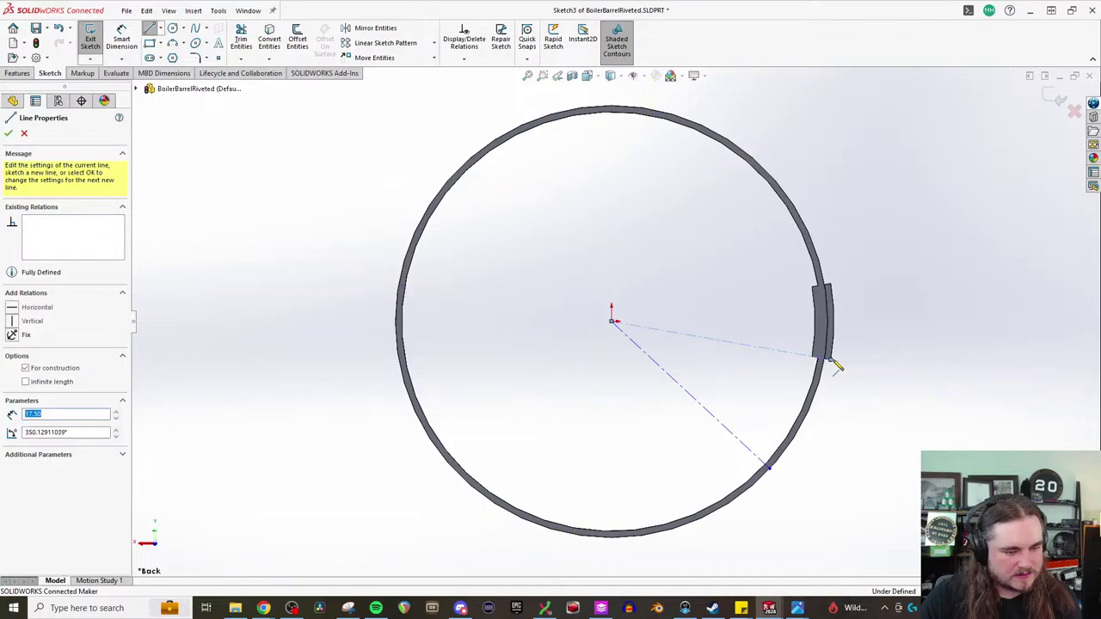
{"action": "key", "text": "Escape"}
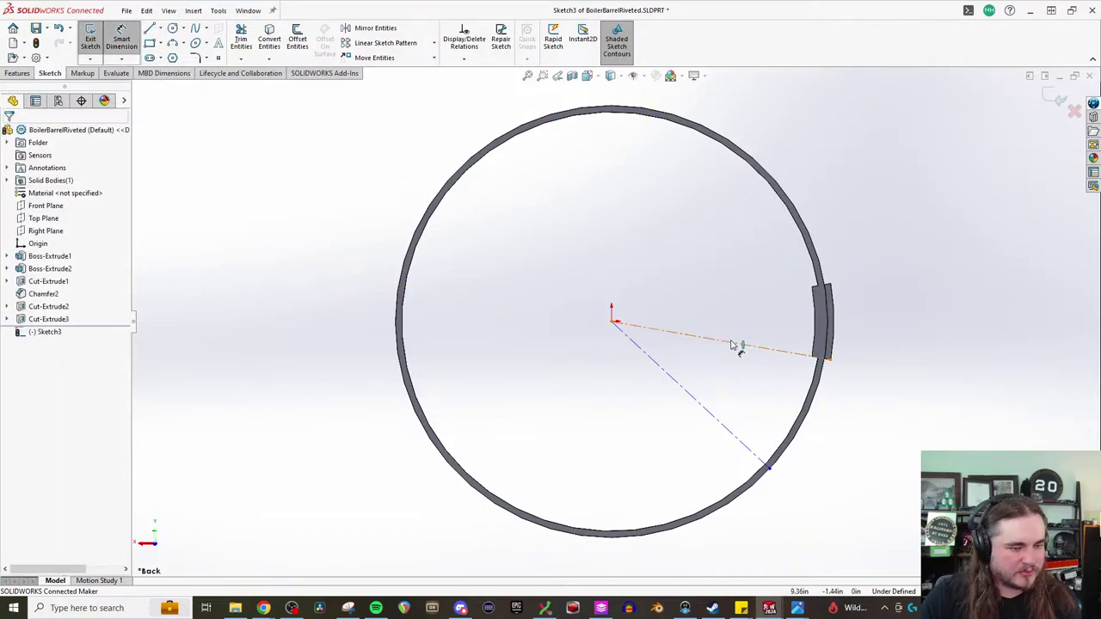
- Dimension the angle between the two centerlines and set it to 45 degrees
{"action": "left_click", "coordinate": [732, 344]}
{"action": "left_click", "coordinate": [699, 404]}
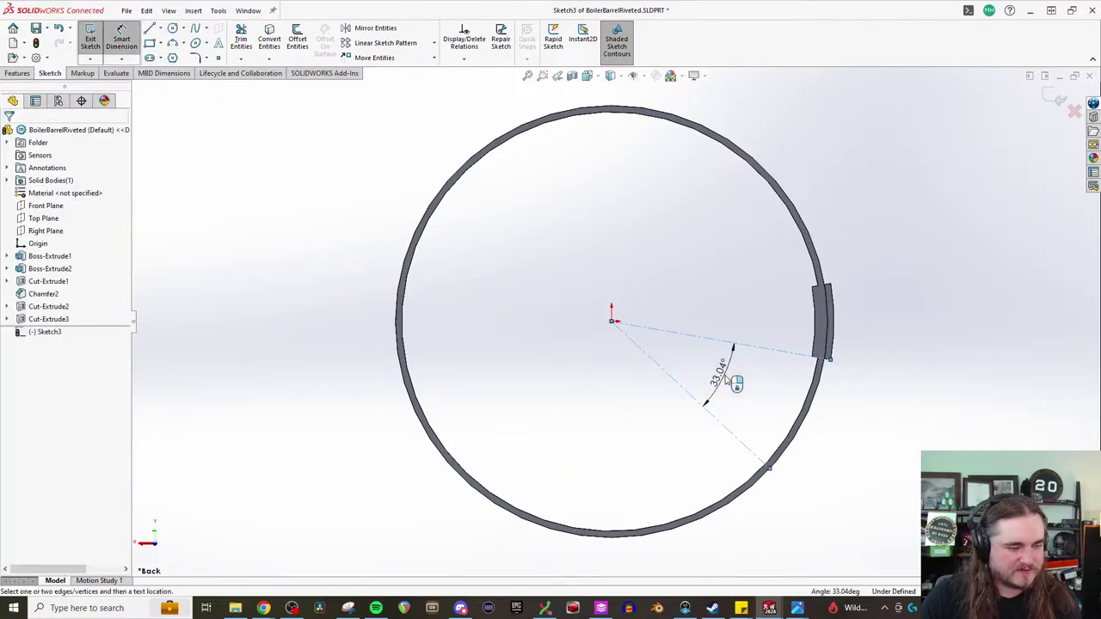
{"action": "left_click", "coordinate": [727, 377]}
{"action": "type", "text": "45"}
{"action": "key", "text": "Return"}
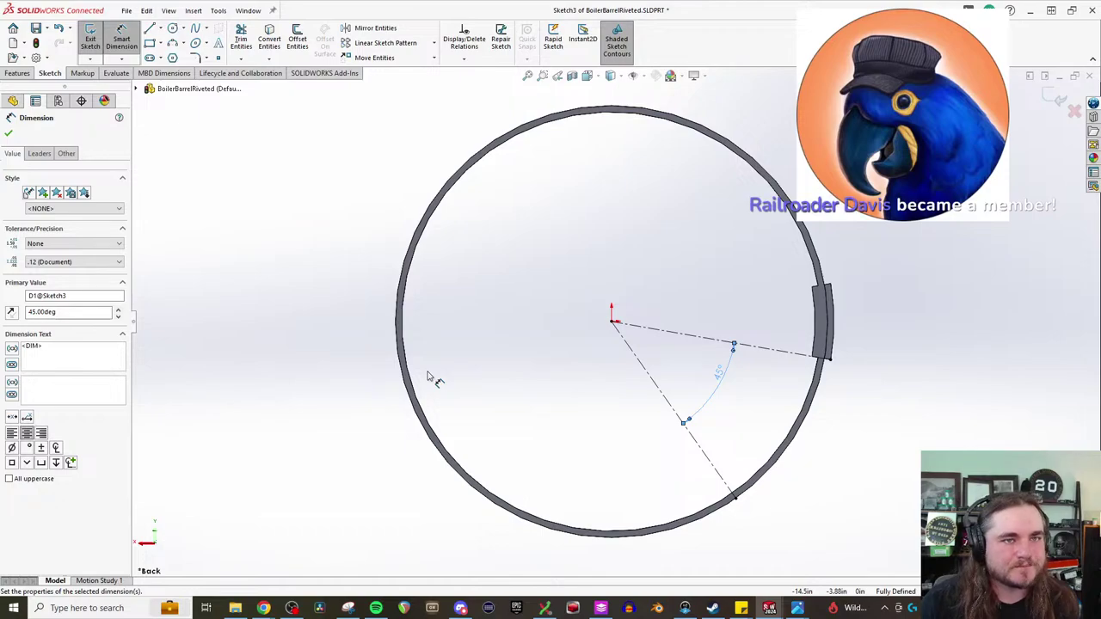
- Switch to BoilerRivetedAssembly and examine the opening under the barrel, where it meets the throat and wrapper sheets
{"action": "mouse_move", "coordinate": [497, 365]}
{"action": "middle_mouse_down"}
{"action": "mouse_move", "coordinate": [536, 374]}
{"action": "mouse_move", "coordinate": [490, 417]}
{"action": "middle_mouse_up"}
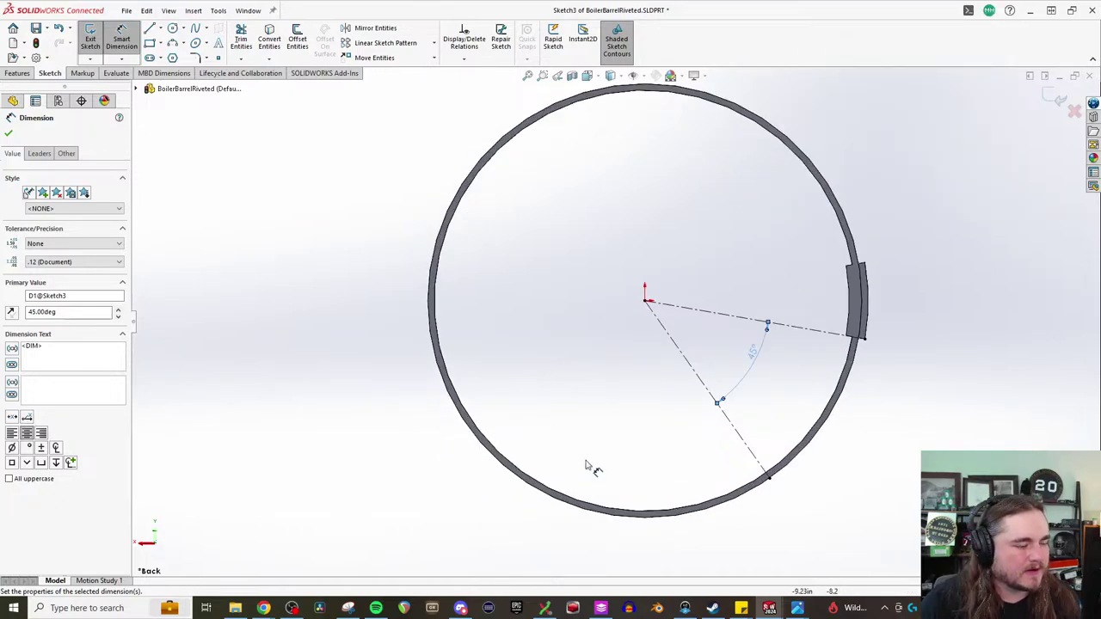
{"action": "mouse_move", "coordinate": [797, 608]}
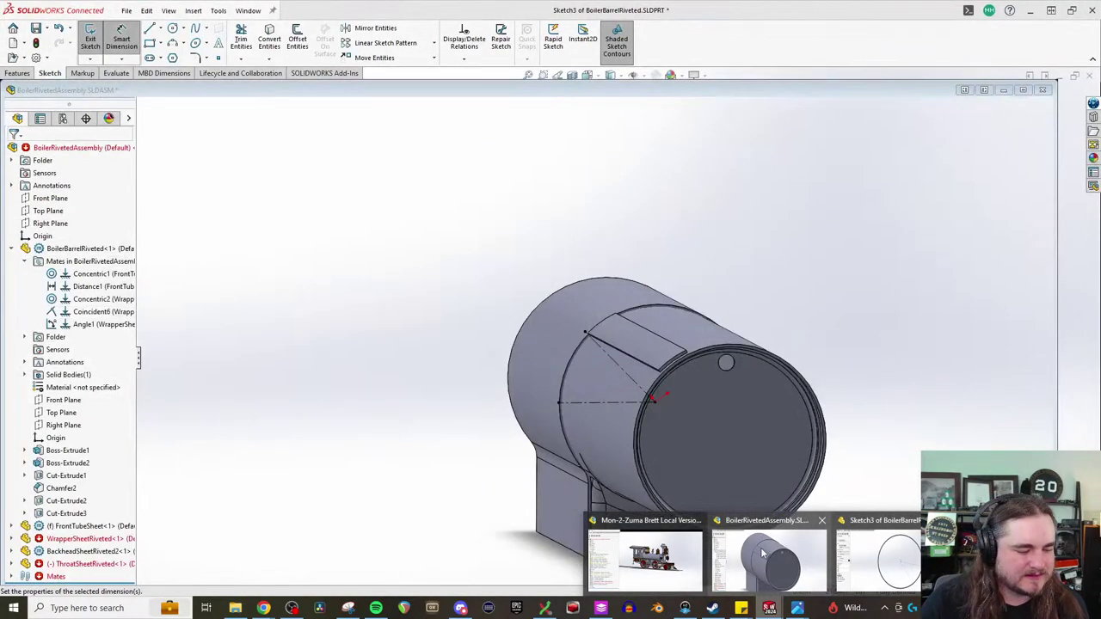
{"action": "left_click", "coordinate": [774, 563]}
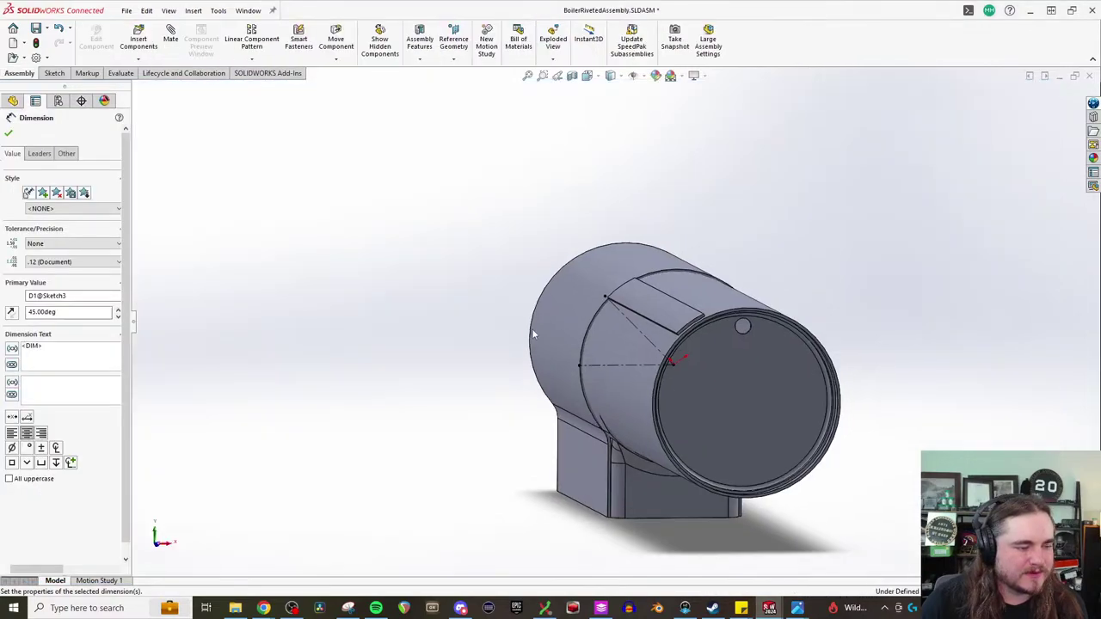
{"action": "middle_click_drag", "start_coordinate": [624, 418], "coordinate": [401, 373]}
{"action": "scroll", "coordinate": [478, 397], "scroll_direction": "down", "scroll_amount": 3}
{"action": "scroll", "coordinate": [473, 400], "scroll_direction": "up", "scroll_amount": 3}
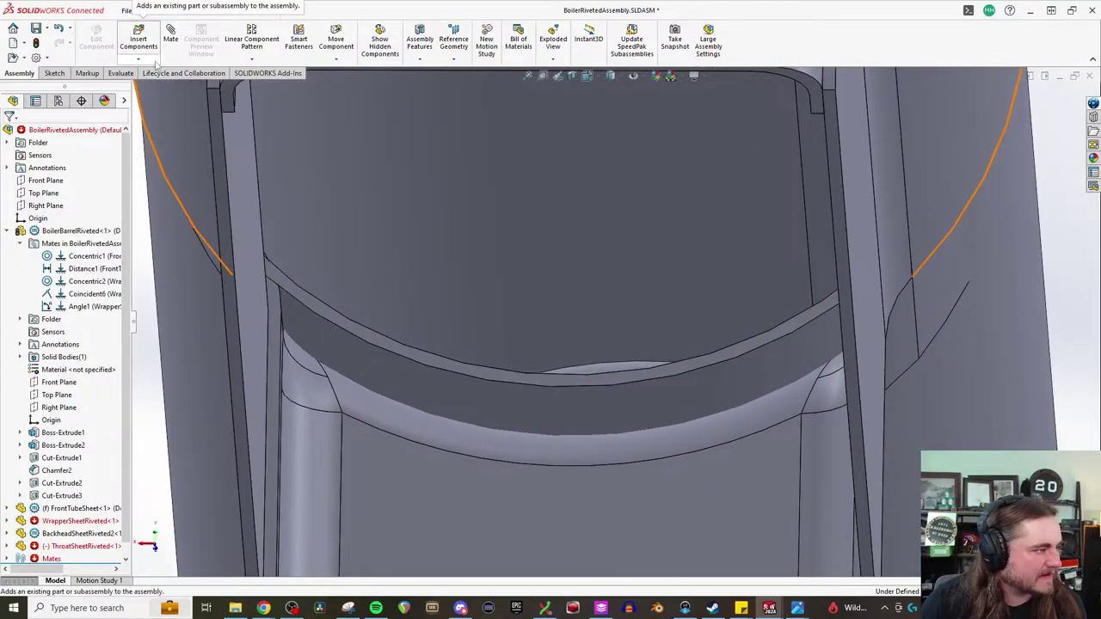
- Measure the distance between the two opposite inner corners of the throat opening below the barrel
{"action": "left_click", "coordinate": [98, 77]}
{"action": "left_click", "coordinate": [121, 73]}
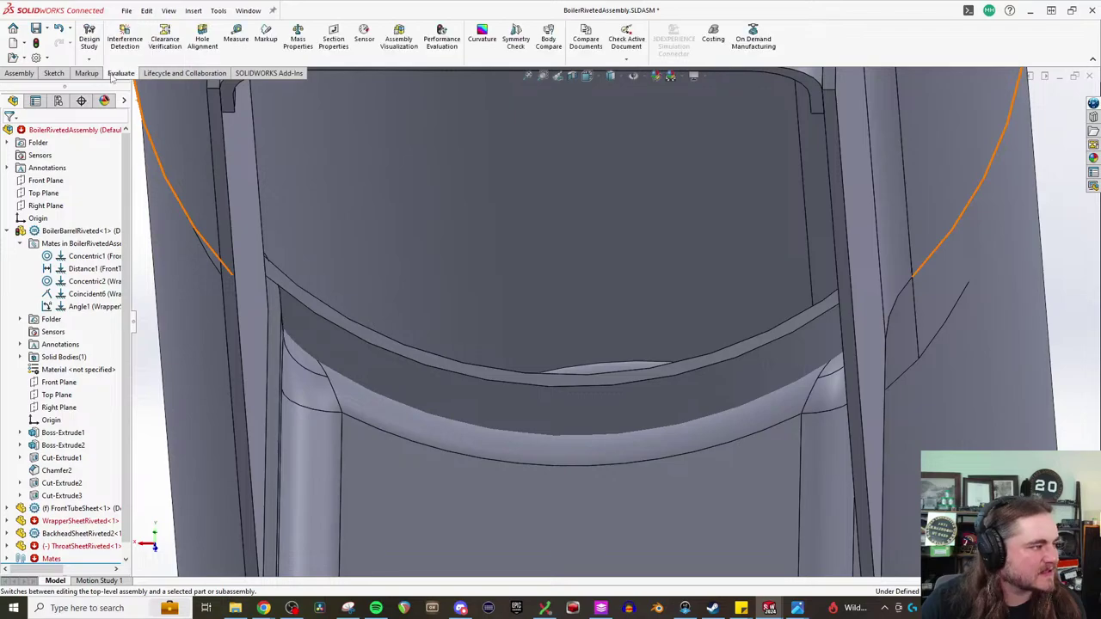
{"action": "left_click", "coordinate": [236, 39]}
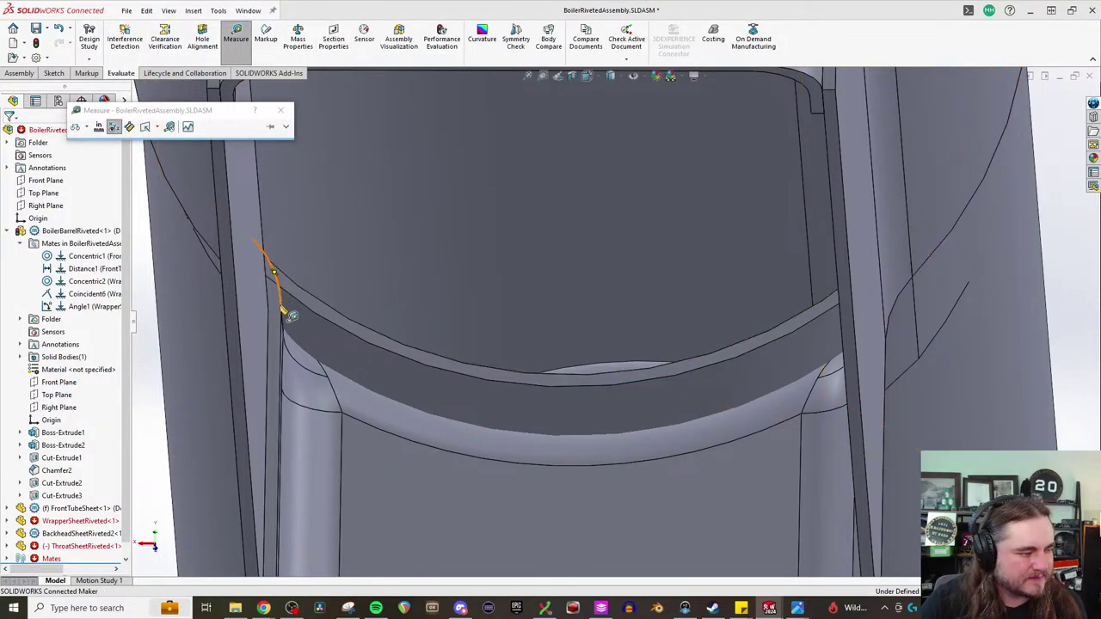
{"action": "left_click", "coordinate": [281, 312]}
{"action": "key", "text": "Up"}
{"action": "key", "text": "Up"}
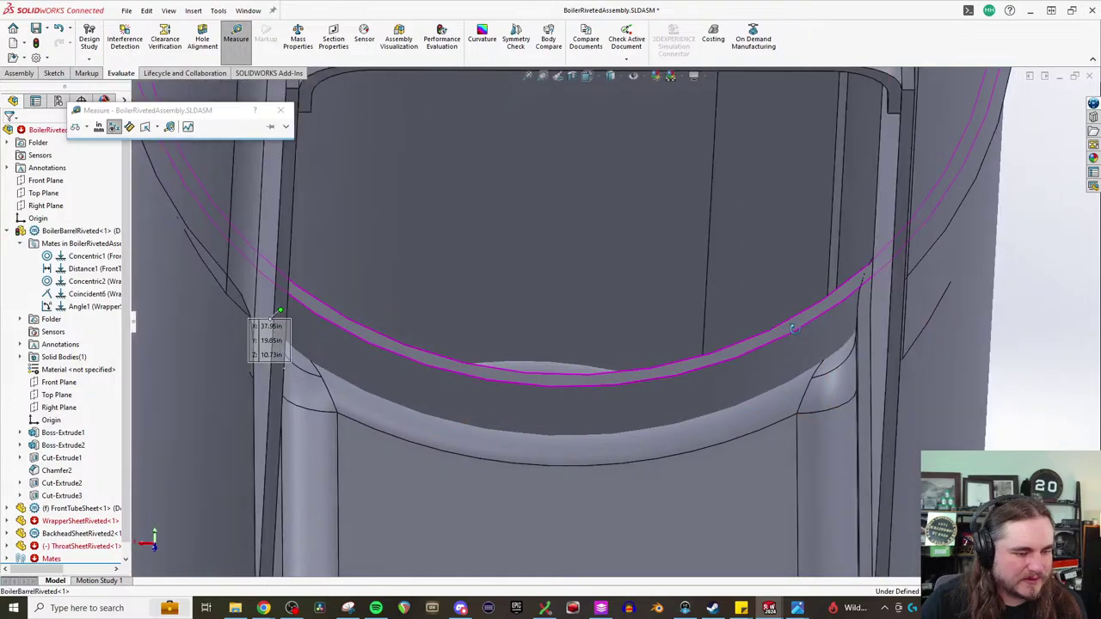
{"action": "left_click", "coordinate": [857, 317]}
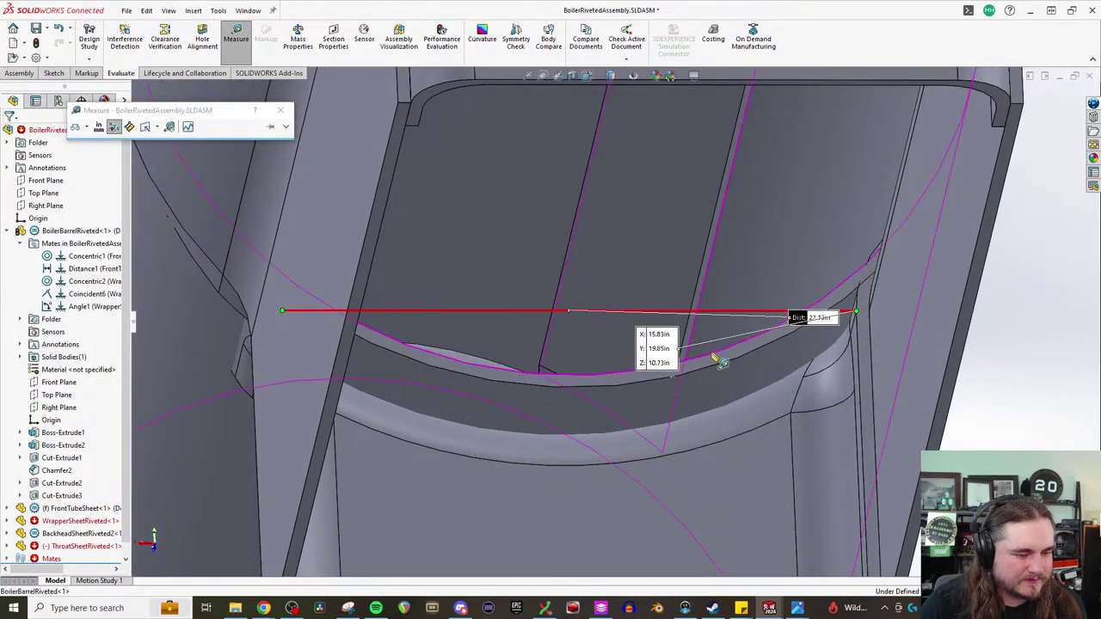
{"action": "key", "text": "Left"}
{"action": "key", "text": "Left"}
{"action": "key", "text": "Left"}
{"action": "key", "text": "Left"}
{"action": "key", "text": "Left"}
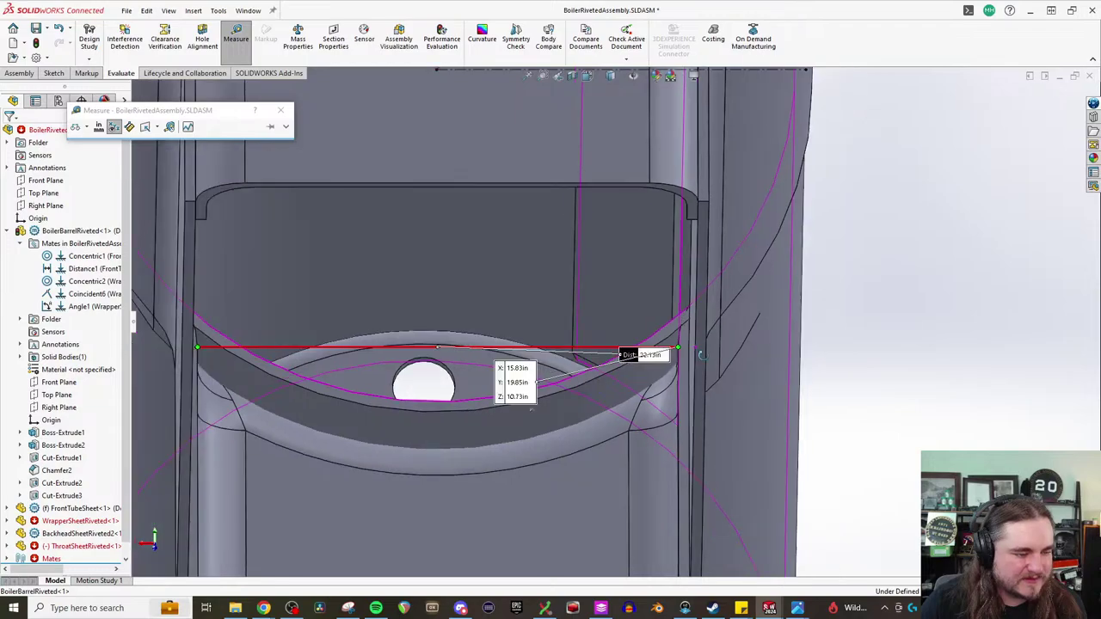
{"action": "key", "text": "Left"}
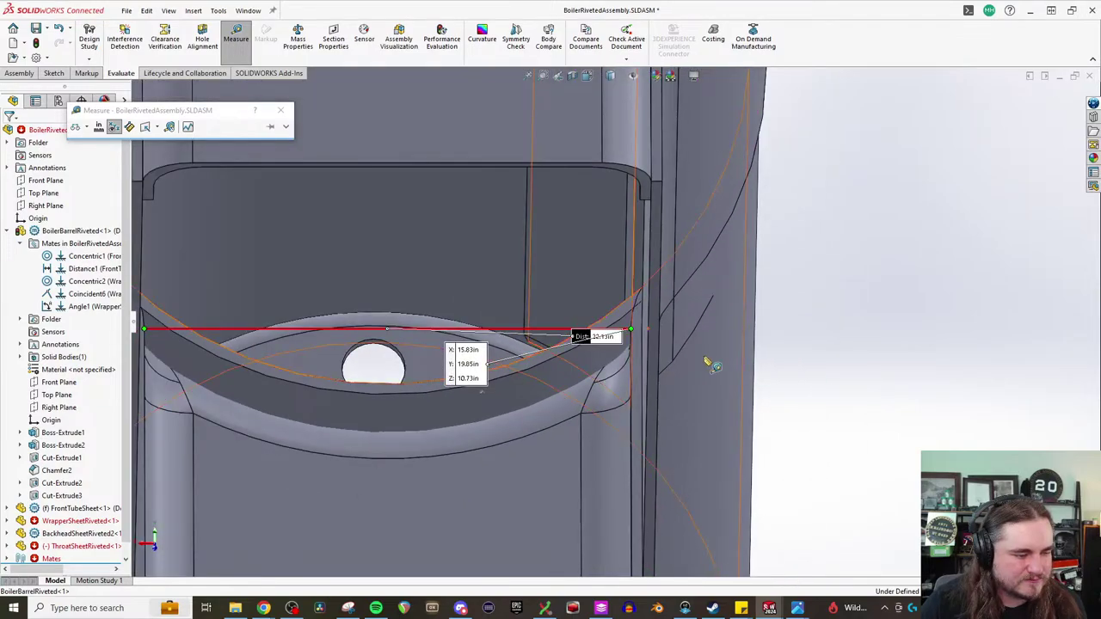
{"action": "key", "text": "Escape"}
- Return to the BoilerBarrelRiveted sketch and rotate the view until the centerline away from the strap lies roughly horizontal
{"action": "mouse_move", "coordinate": [768, 610]}
{"action": "left_click", "coordinate": [777, 578]}
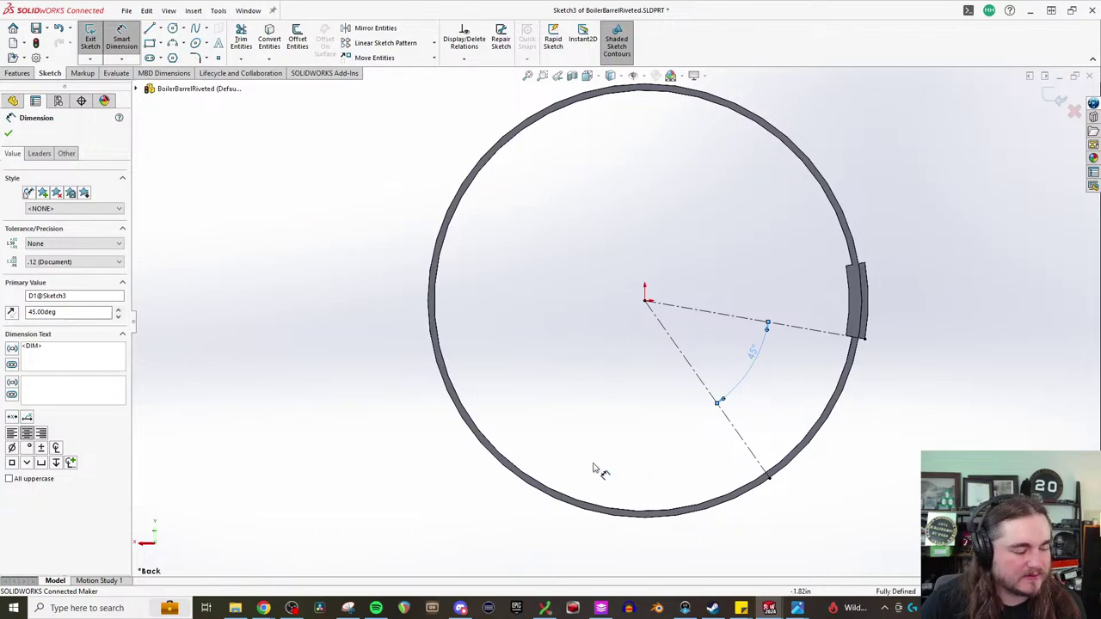
{"action": "middle_click_drag", "start_coordinate": [626, 268], "coordinate": [749, 301]}
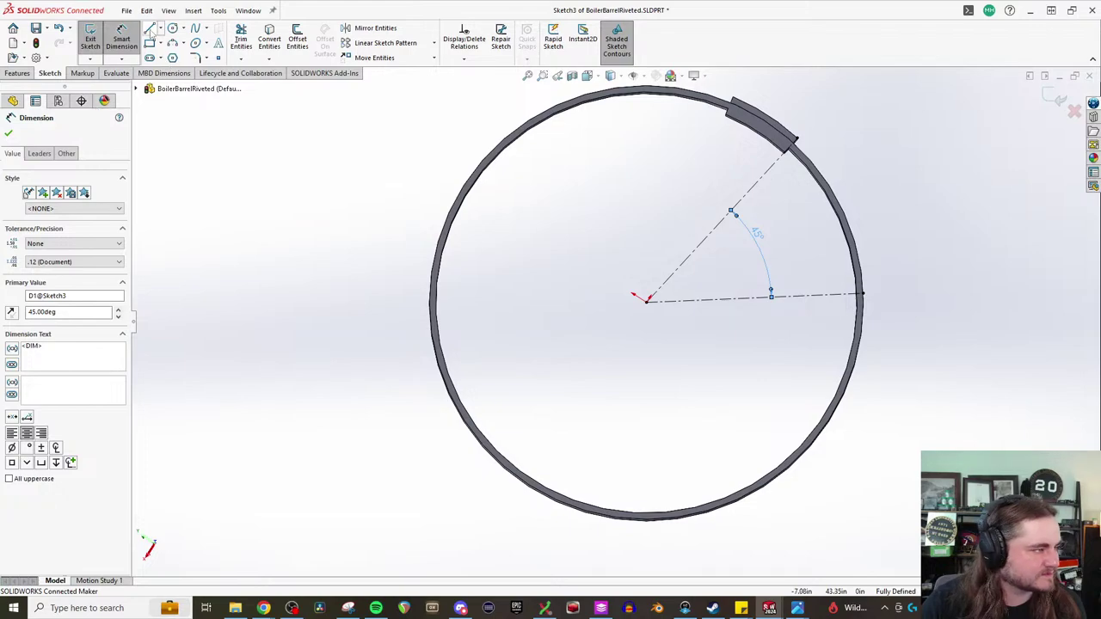
- Try to draw a rectangle inside the ring and make its long edge parallel to the near-horizontal centerline
{"action": "left_click", "coordinate": [535, 336]}
{"action": "left_click", "coordinate": [733, 464]}
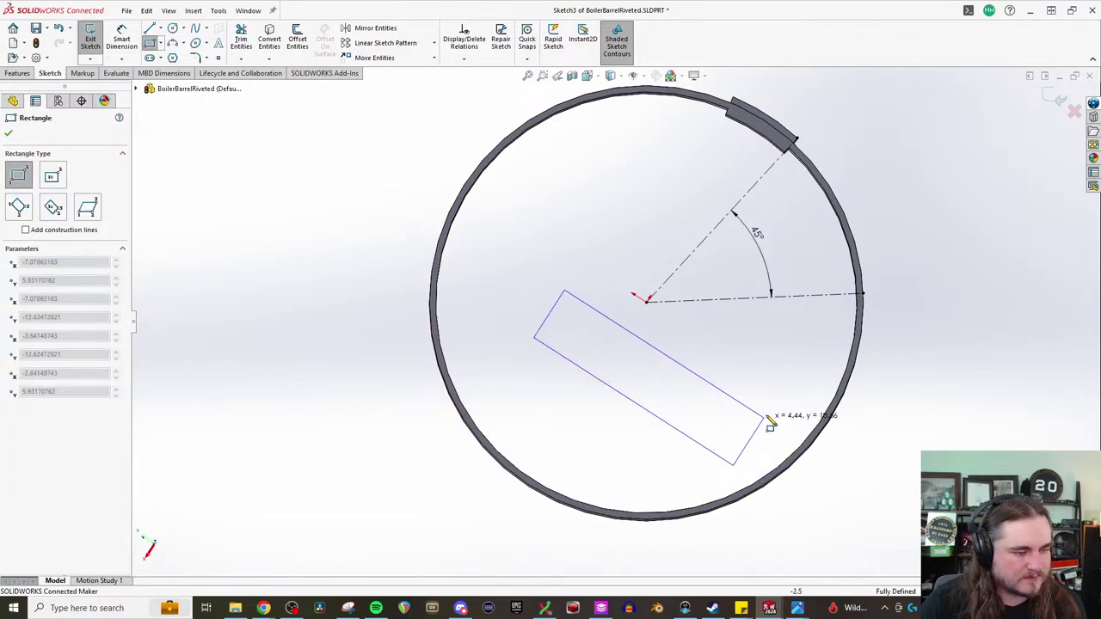
{"action": "left_click", "coordinate": [766, 416]}
{"action": "key", "text": "Escape"}
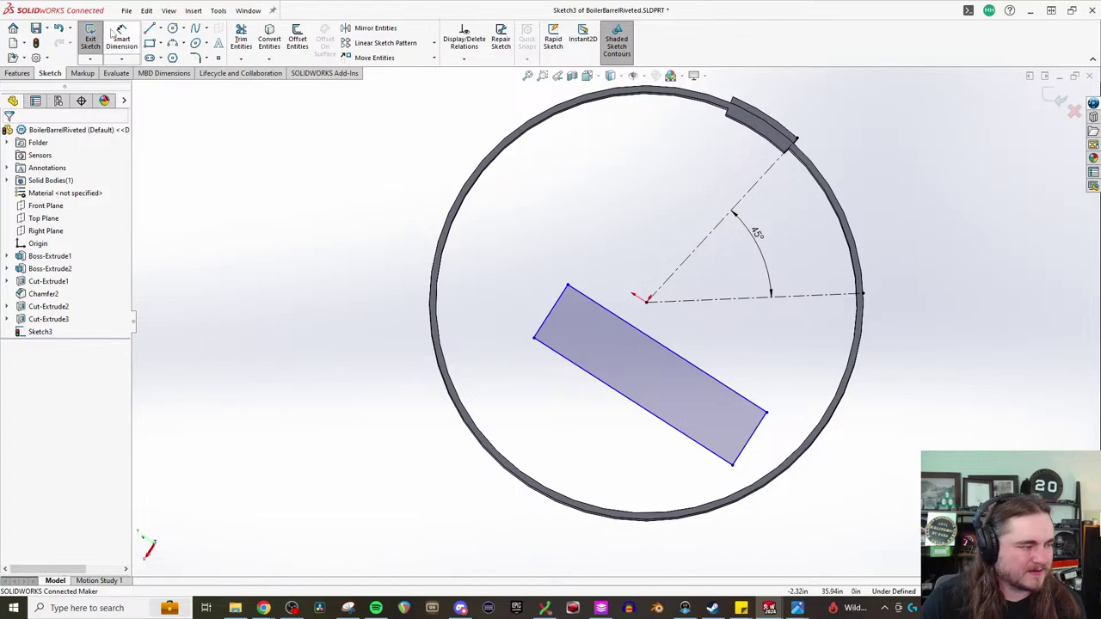
{"action": "left_click", "coordinate": [703, 377]}
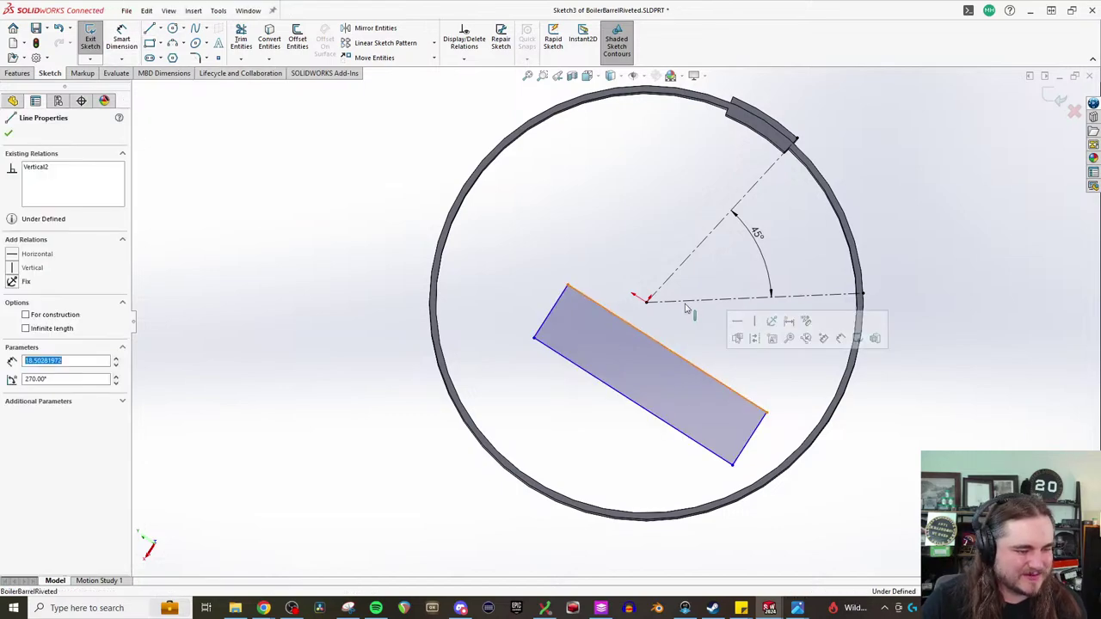
{"action": "left_click", "coordinate": [692, 299], "text": "ctrl"}
{"action": "left_click", "coordinate": [11, 374]}
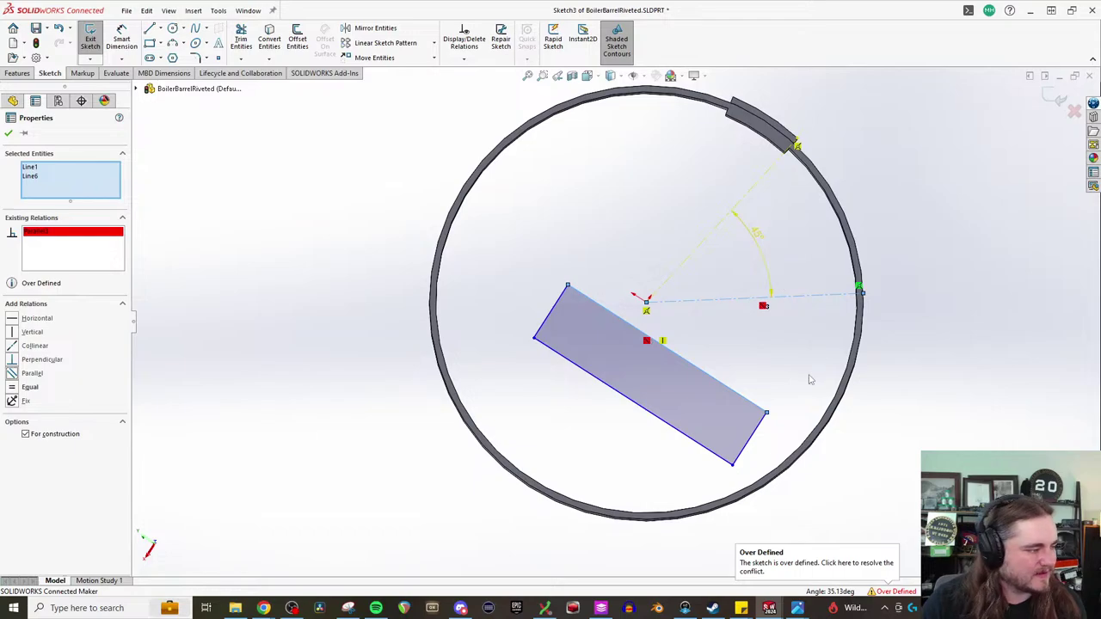
{"action": "key", "text": "ctrl+z"}
{"action": "key", "text": "ctrl+z"}
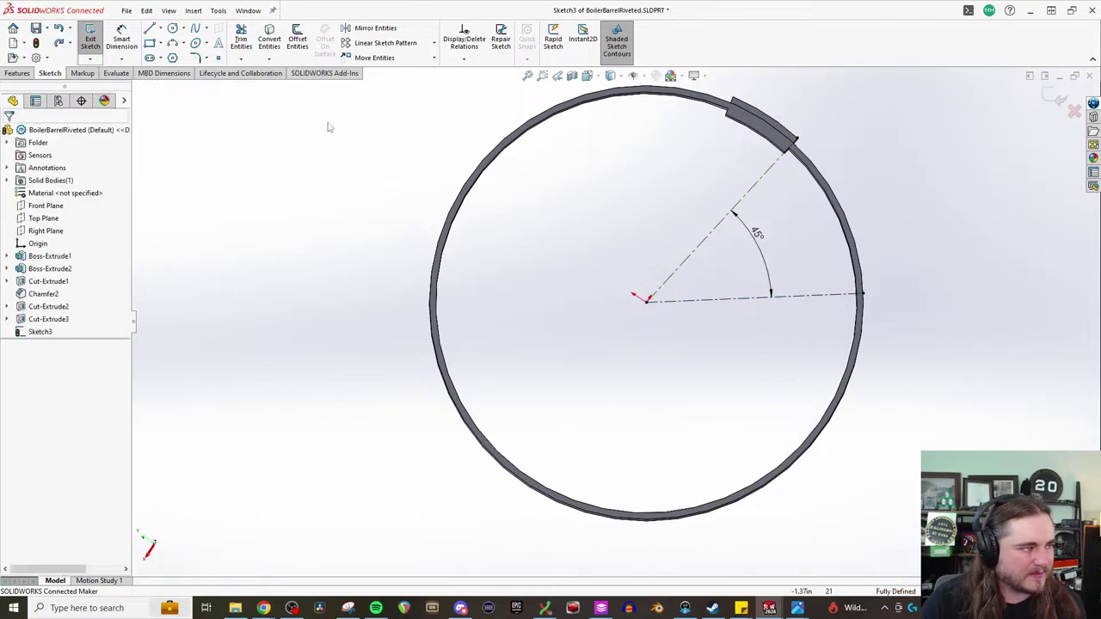
{"action": "left_click", "coordinate": [149, 43]}
{"action": "left_click", "coordinate": [568, 353]}
{"action": "left_click", "coordinate": [710, 444]}
{"action": "left_click", "coordinate": [745, 400]}
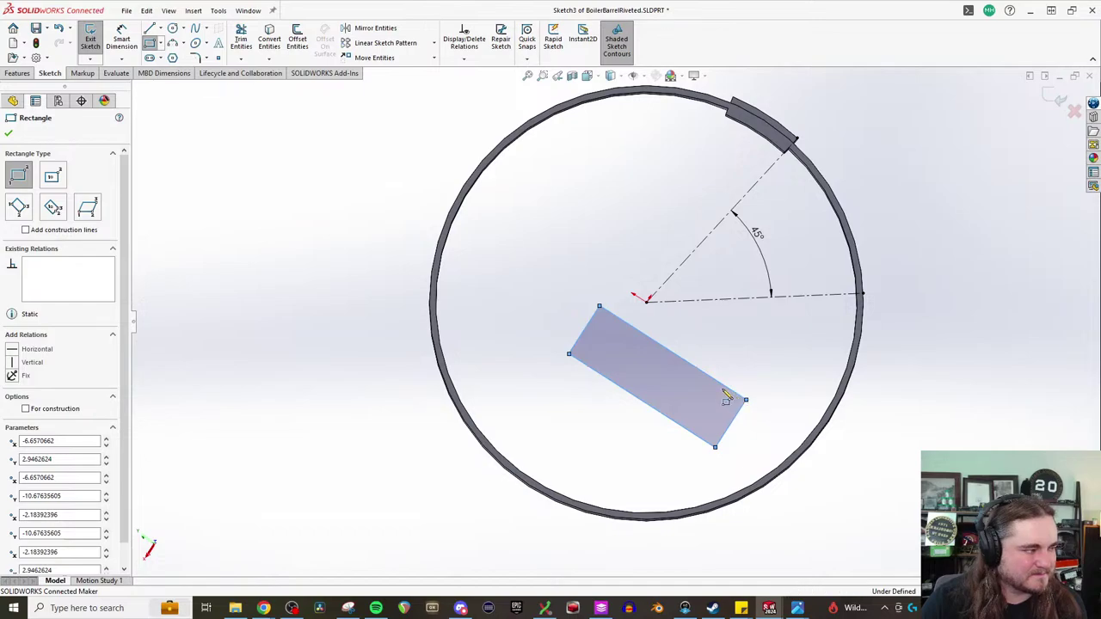
{"action": "key", "text": "ctrl+z"}
- Draw a closed rectangle of lines across the ring's lower part, aligned with the near-horizontal centerline, about 16.1 by 15.1 in
{"action": "left_click", "coordinate": [149, 30]}
{"action": "left_click", "coordinate": [569, 369]}
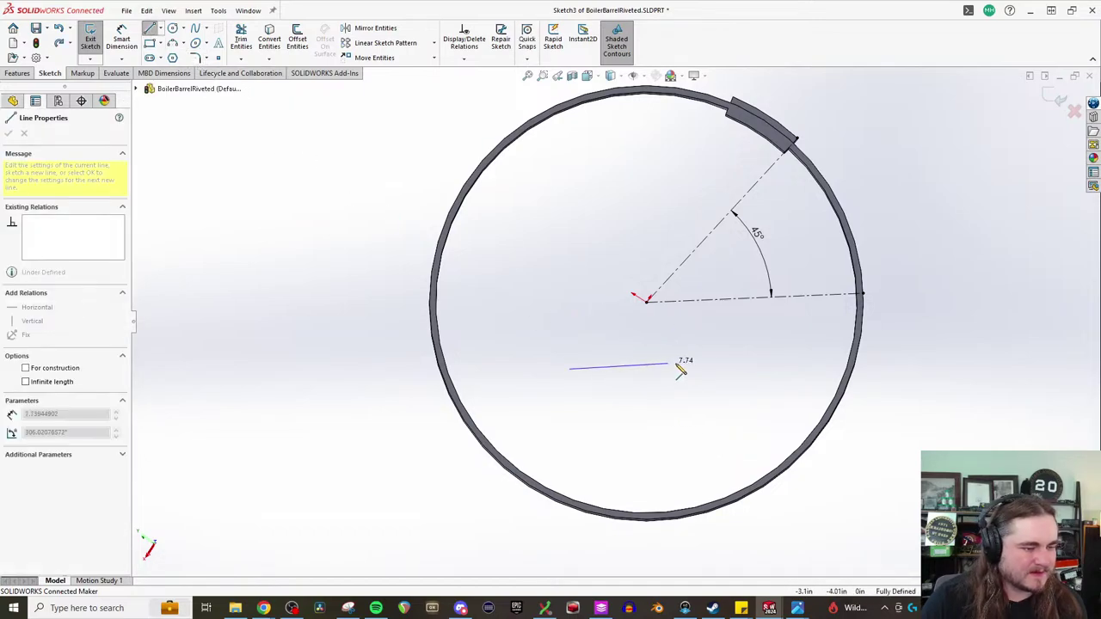
{"action": "left_click", "coordinate": [774, 360]}
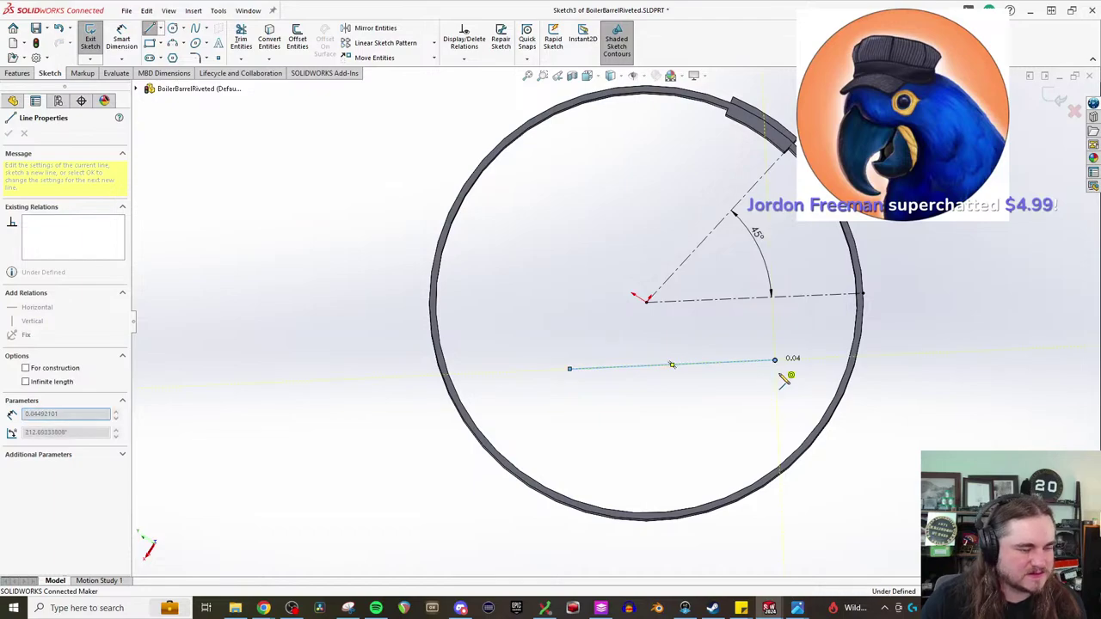
{"action": "left_click", "coordinate": [782, 552]}
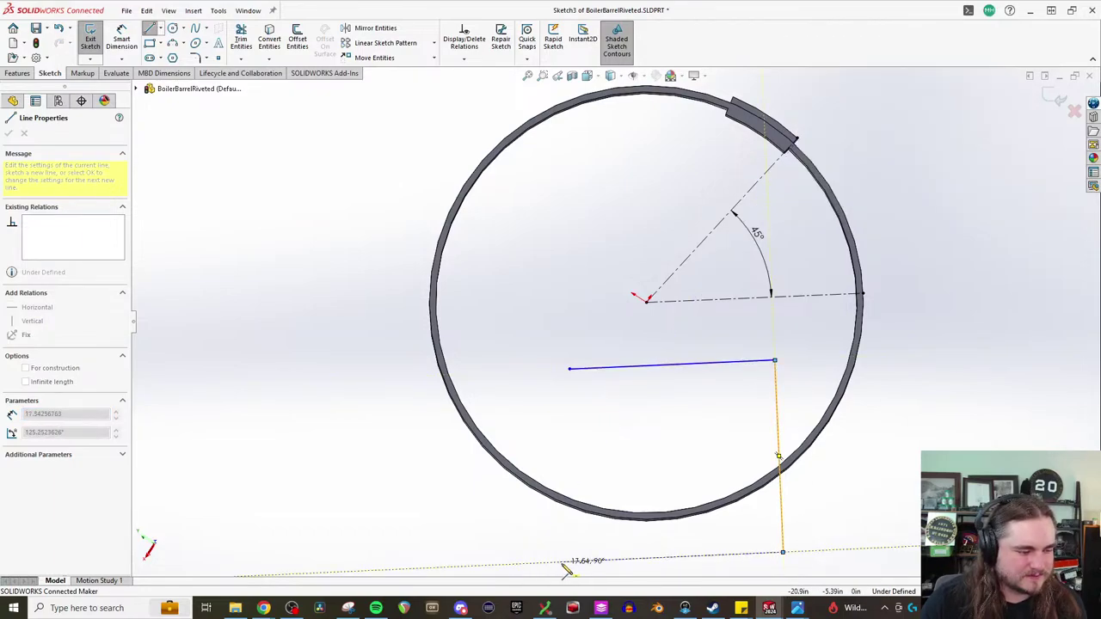
{"action": "left_click", "coordinate": [577, 562]}
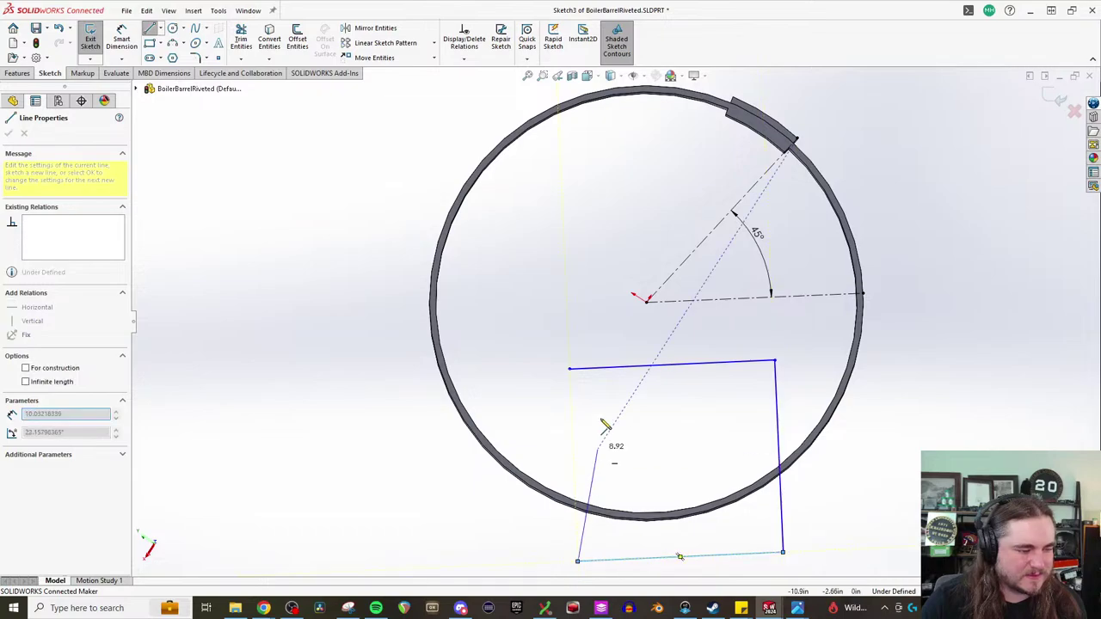
{"action": "left_click", "coordinate": [569, 368]}
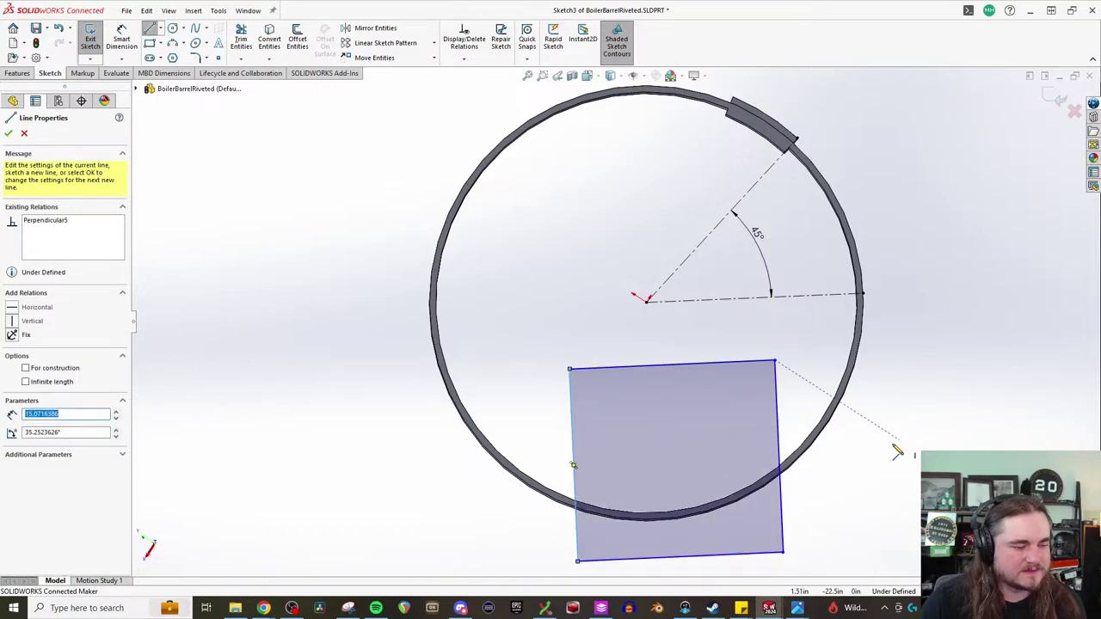
{"action": "key", "text": "Escape"}
- Dimension the rectangle's upper edge and set its length to 22.25 in
{"action": "scroll", "coordinate": [617, 344], "scroll_direction": "up", "scroll_amount": 2}
{"action": "key", "text": "d"}
{"action": "left_click", "coordinate": [628, 363]}
{"action": "left_click", "coordinate": [699, 339]}
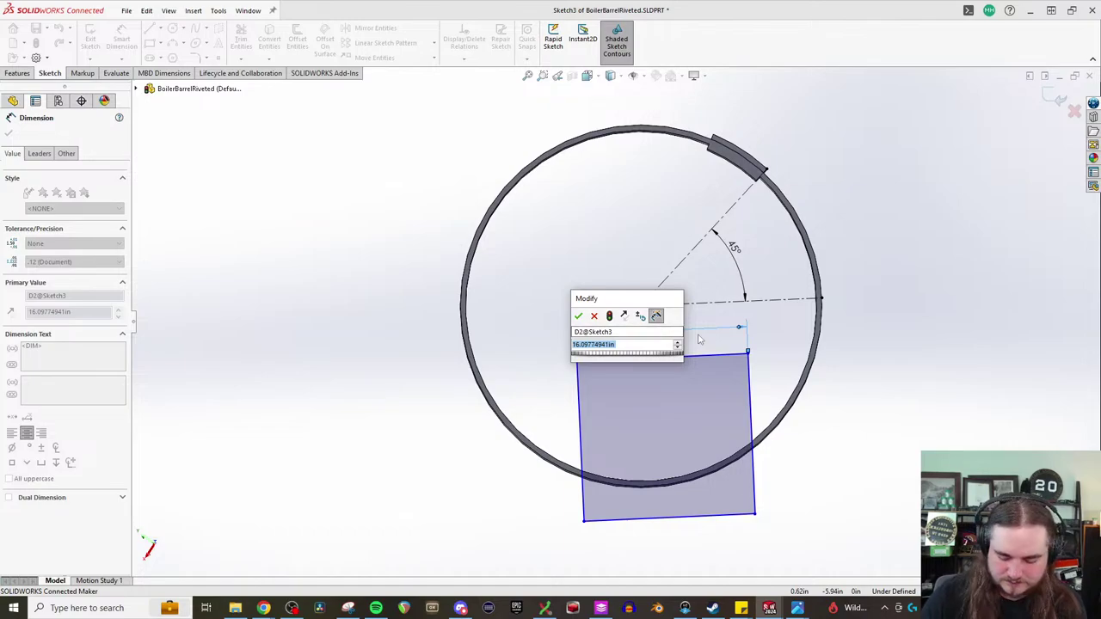
{"action": "type", "text": "22.25"}
{"action": "key", "text": "Return"}
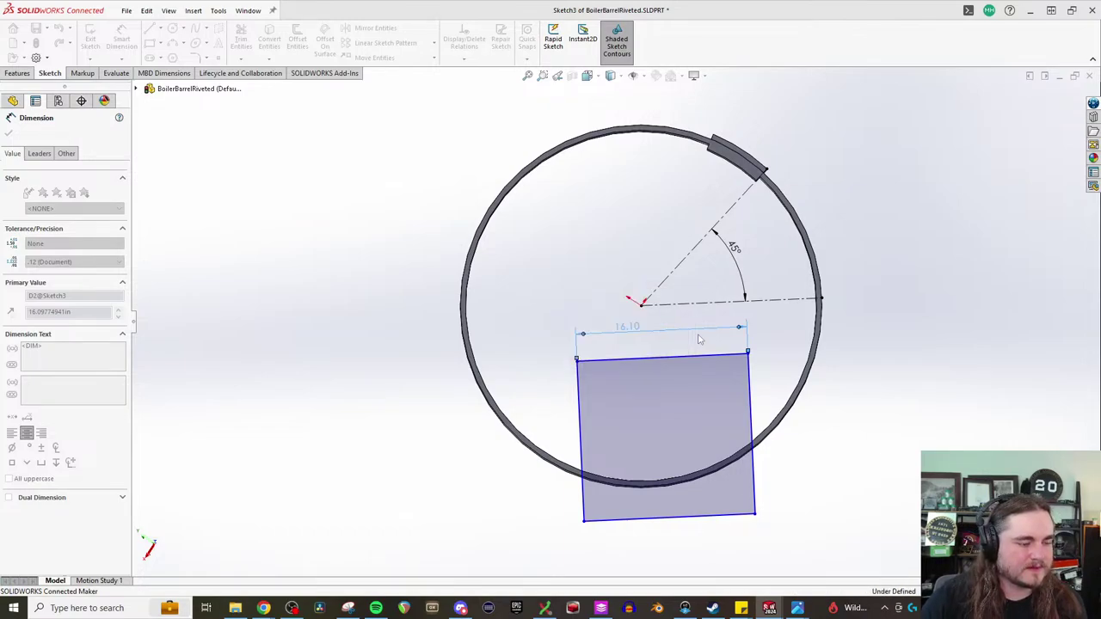
{"action": "key", "text": "Escape"}
- Lower the rectangle's upper edge and shift its sides left so it straddles the bottom of the ring
{"action": "left_click_drag", "start_coordinate": [695, 364], "coordinate": [654, 408]}
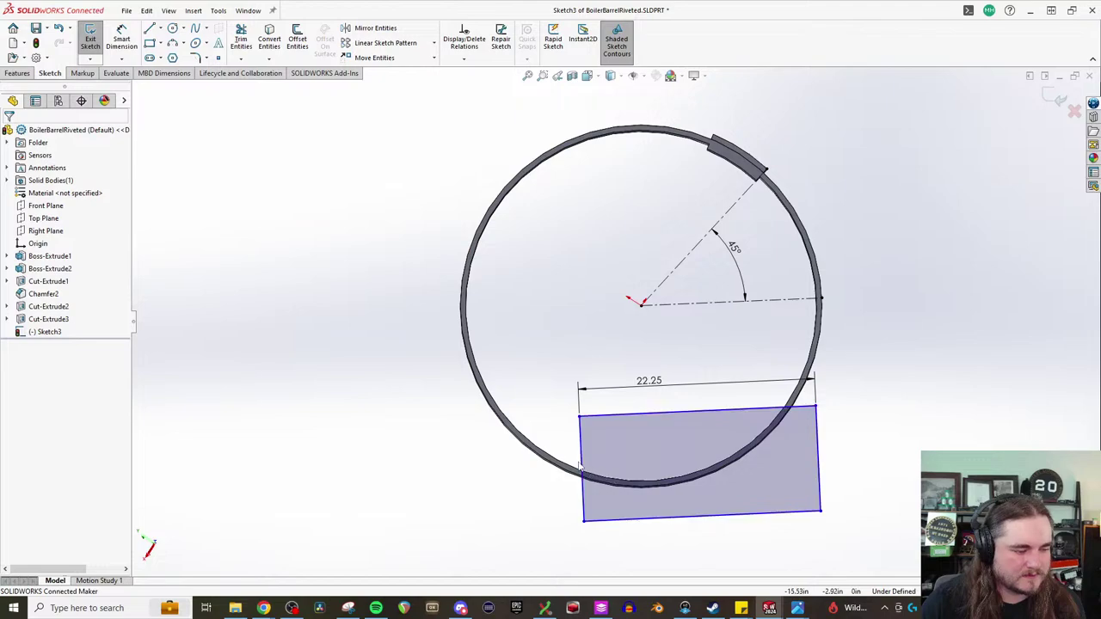
{"action": "left_click_drag", "start_coordinate": [582, 469], "coordinate": [539, 478]}
{"action": "key", "text": "Escape"}
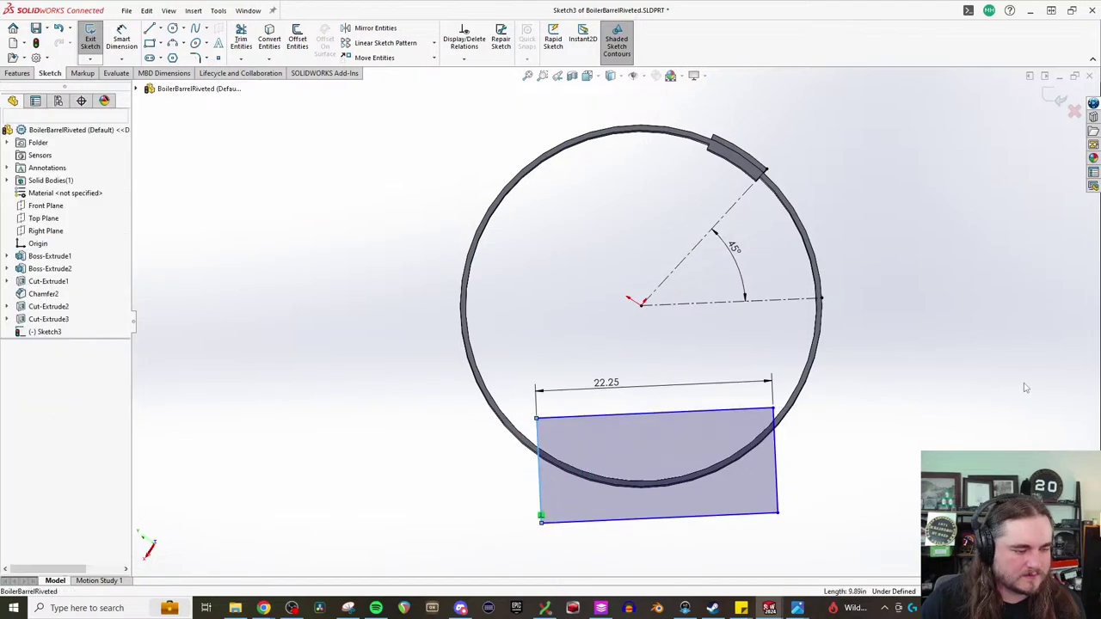
- Draw a centerline from the ring's center down to the ring's bottom, through the rectangle
{"action": "left_click", "coordinate": [160, 33]}
{"action": "left_click", "coordinate": [172, 47]}
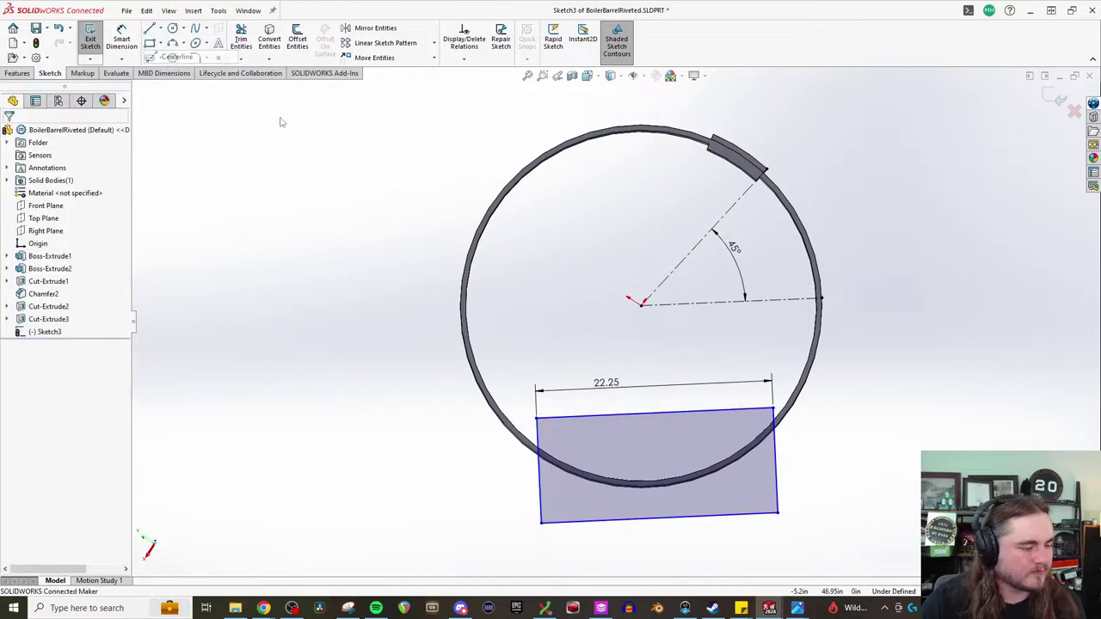
{"action": "left_click", "coordinate": [640, 305]}
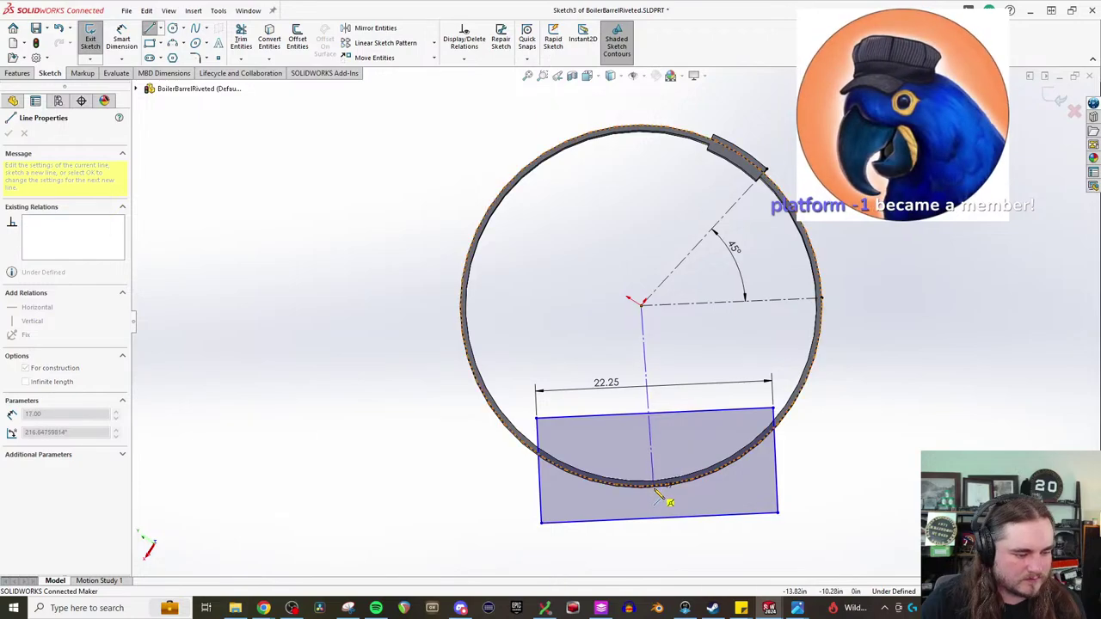
{"action": "left_click", "coordinate": [651, 485]}
{"action": "key", "text": "Escape"}
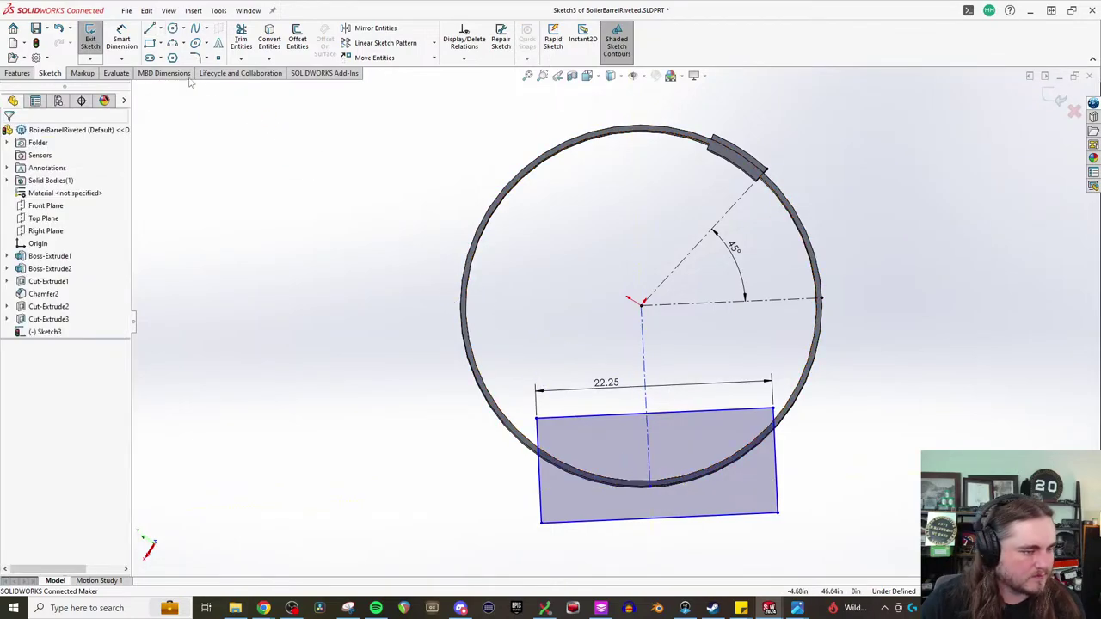
- Dimension the angle between the downward centerline and the near-horizontal centerline as 90 degrees
{"action": "left_click", "coordinate": [122, 35]}
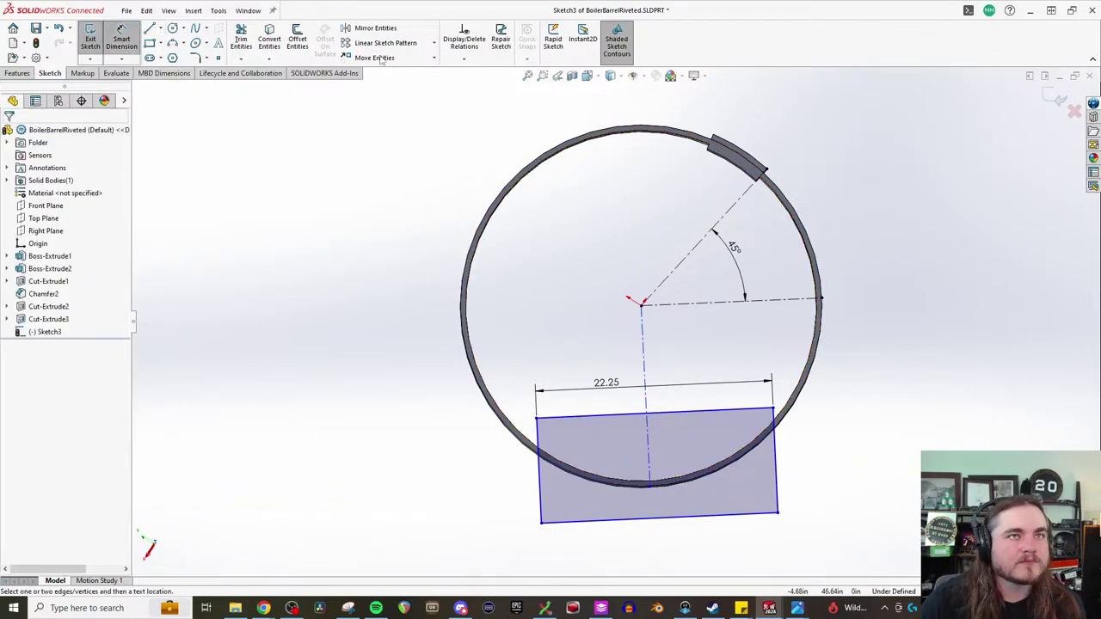
{"action": "left_click", "coordinate": [641, 344]}
{"action": "left_click", "coordinate": [669, 311]}
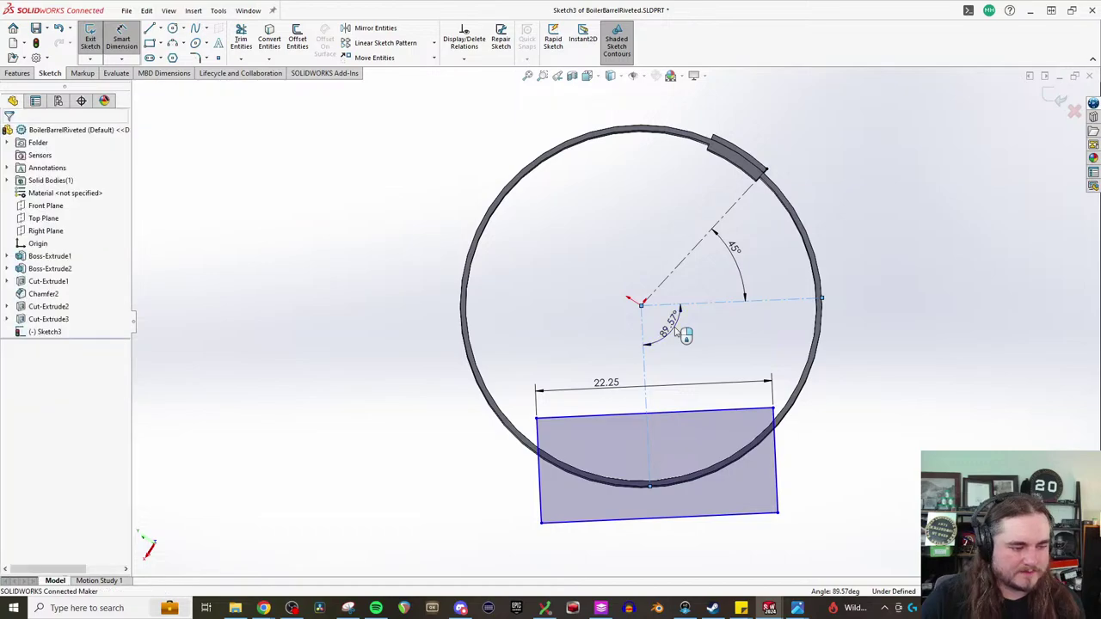
{"action": "left_click", "coordinate": [676, 330]}
{"action": "key", "text": "Return"}
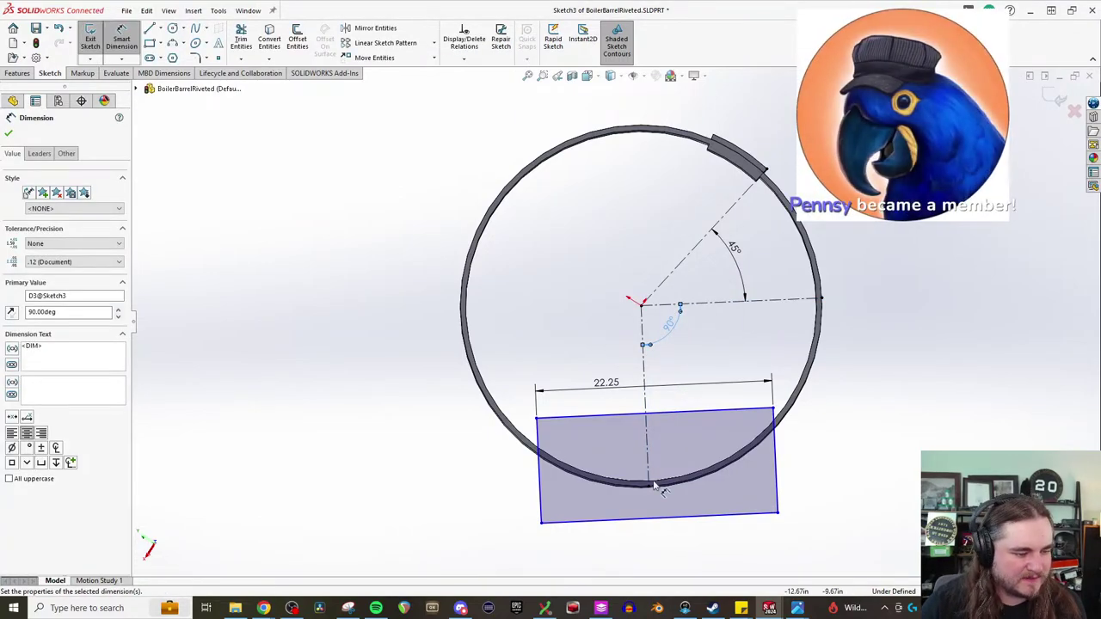
{"action": "key", "text": "Escape"}
- Draw a centerline between the midpoints of the rectangle's long edges and make it collinear with the downward reference centerline
{"action": "left_click", "coordinate": [160, 27]}
{"action": "left_click", "coordinate": [172, 53]}
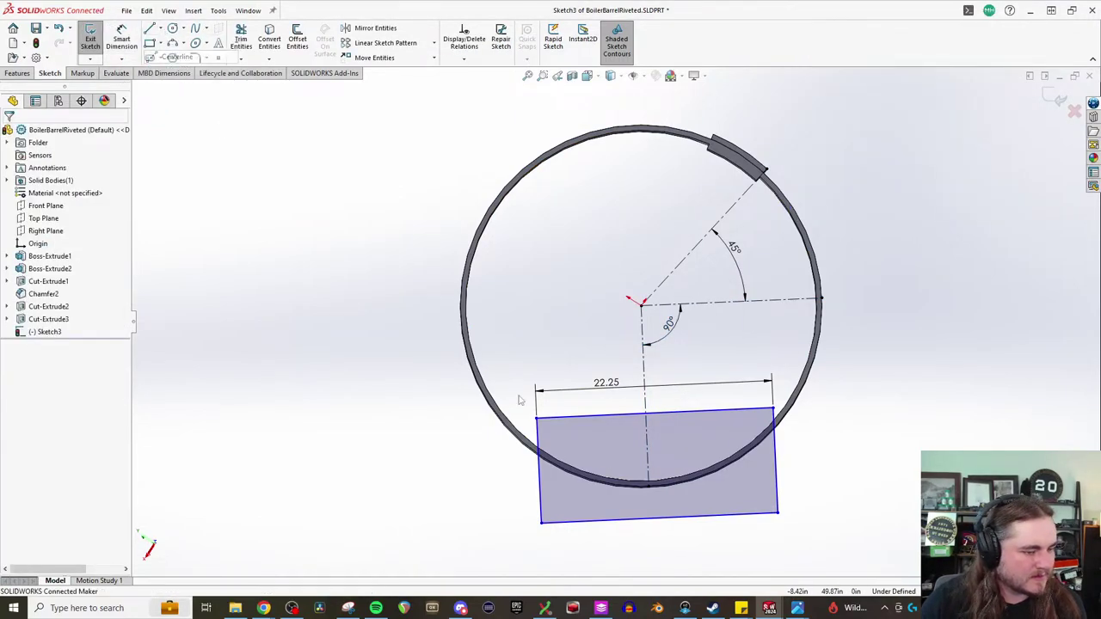
{"action": "left_click_drag", "start_coordinate": [655, 415], "coordinate": [659, 516]}
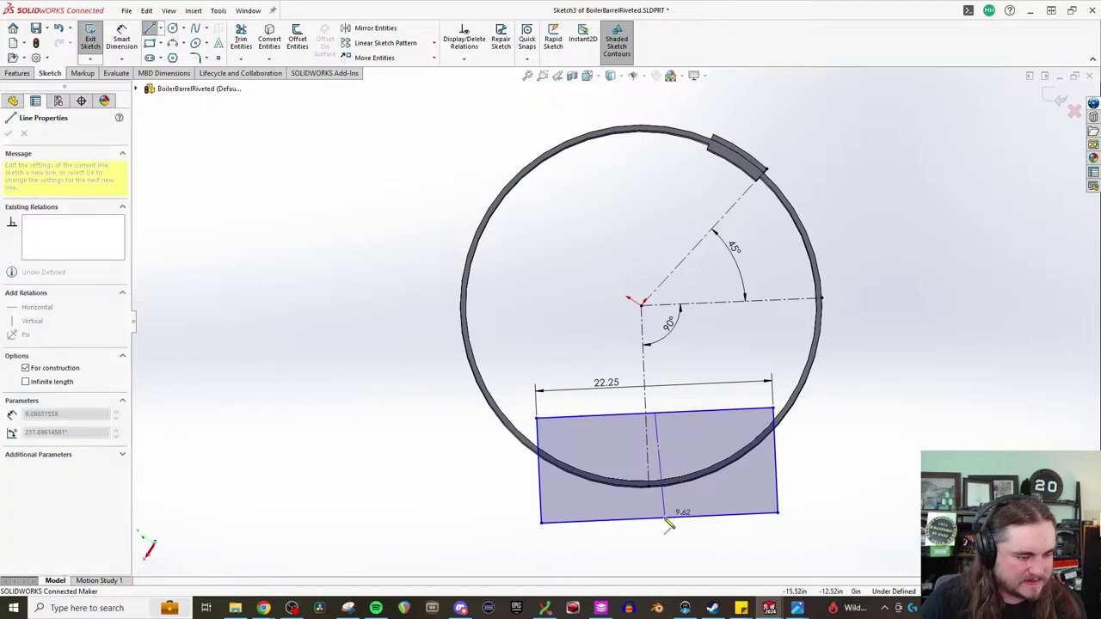
{"action": "key", "text": "Escape"}
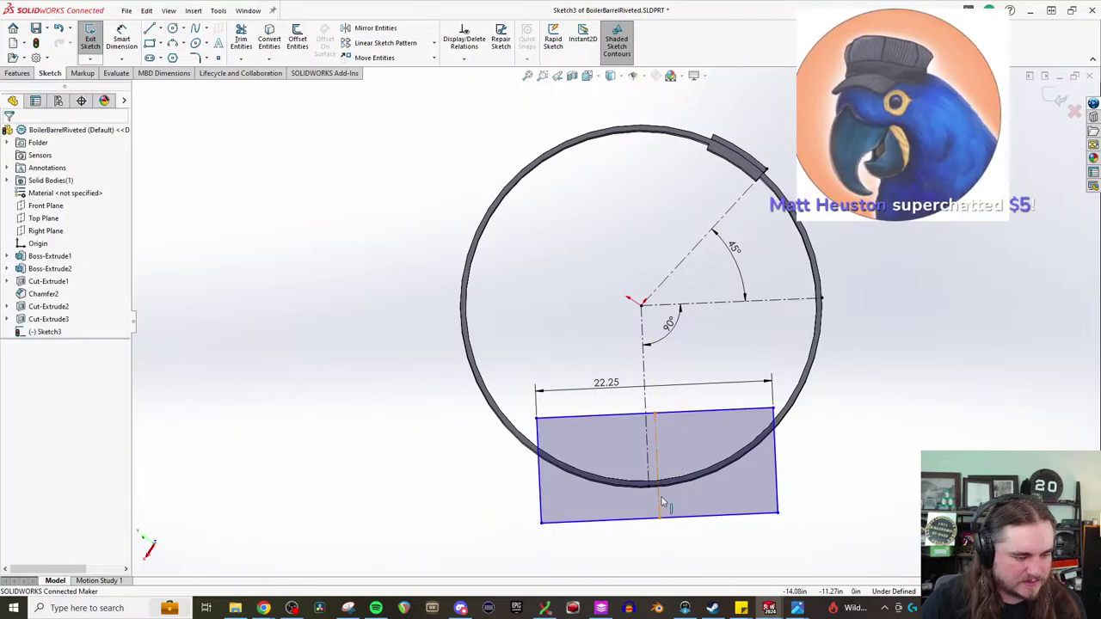
{"action": "left_click", "coordinate": [660, 504]}
{"action": "left_click", "coordinate": [646, 461], "text": "ctrl"}
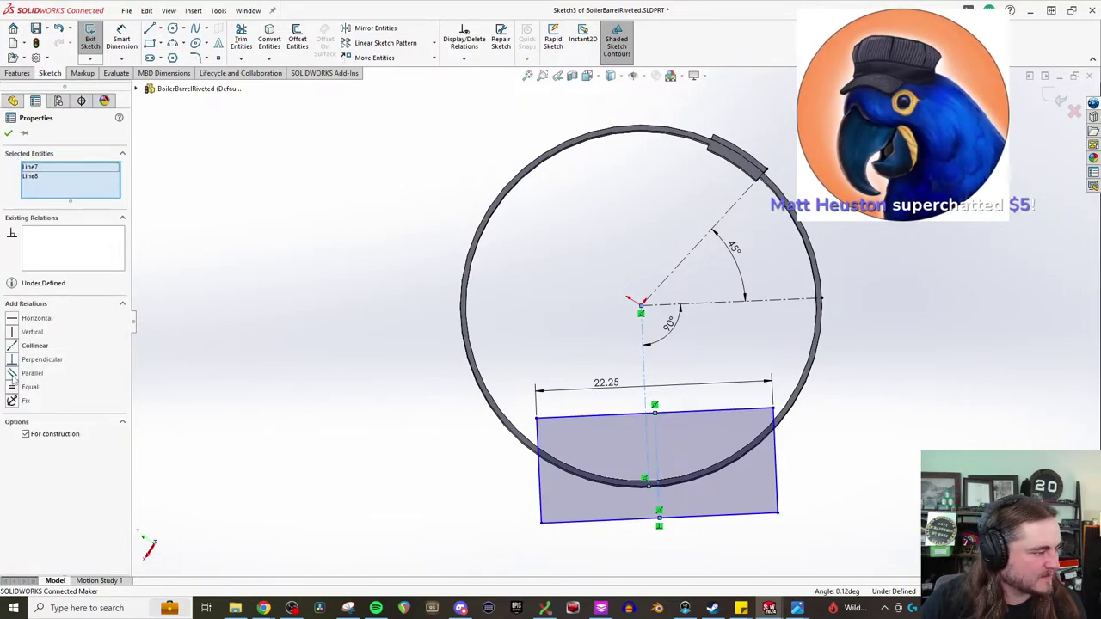
{"action": "left_click", "coordinate": [34, 345]}
{"action": "left_click", "coordinate": [927, 410]}
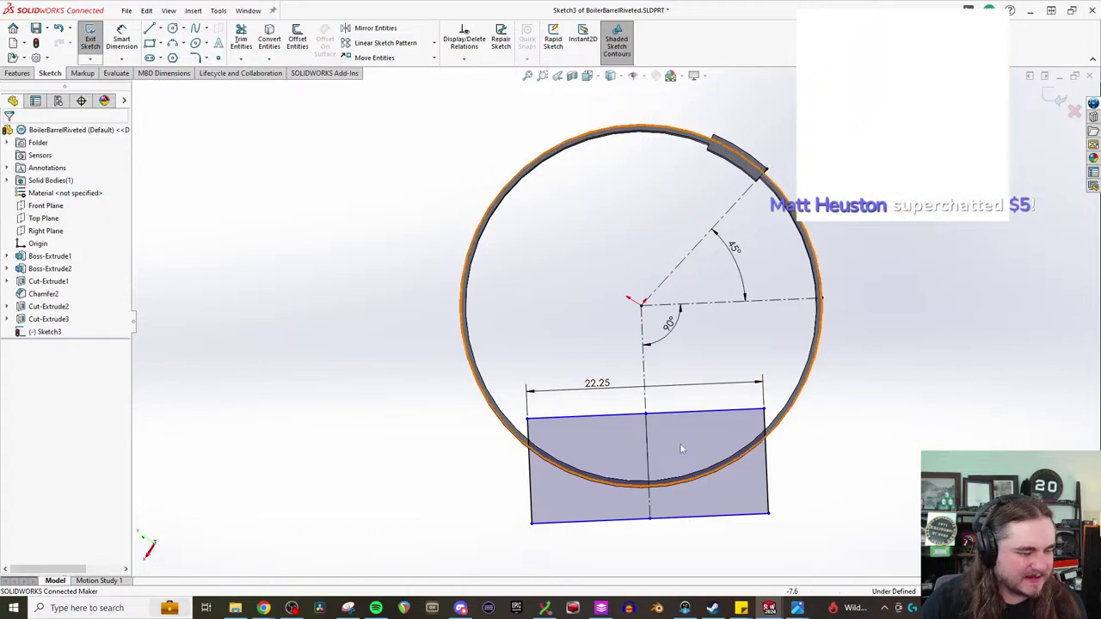
- Cut the rectangle into the end of the barrel with a Blind Extruded Cut 6.00 in deep
{"action": "mouse_move", "coordinate": [388, 489]}
{"action": "middle_mouse_down"}
{"action": "mouse_move", "coordinate": [422, 528]}
{"action": "mouse_move", "coordinate": [390, 470]}
{"action": "middle_mouse_up"}
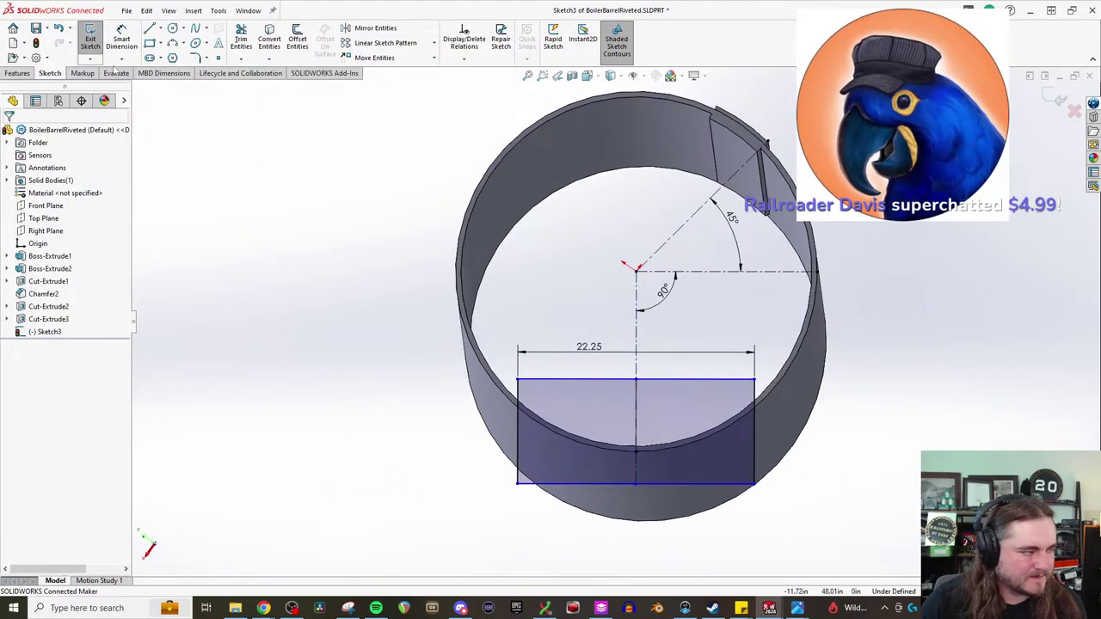
{"action": "left_click", "coordinate": [19, 74]}
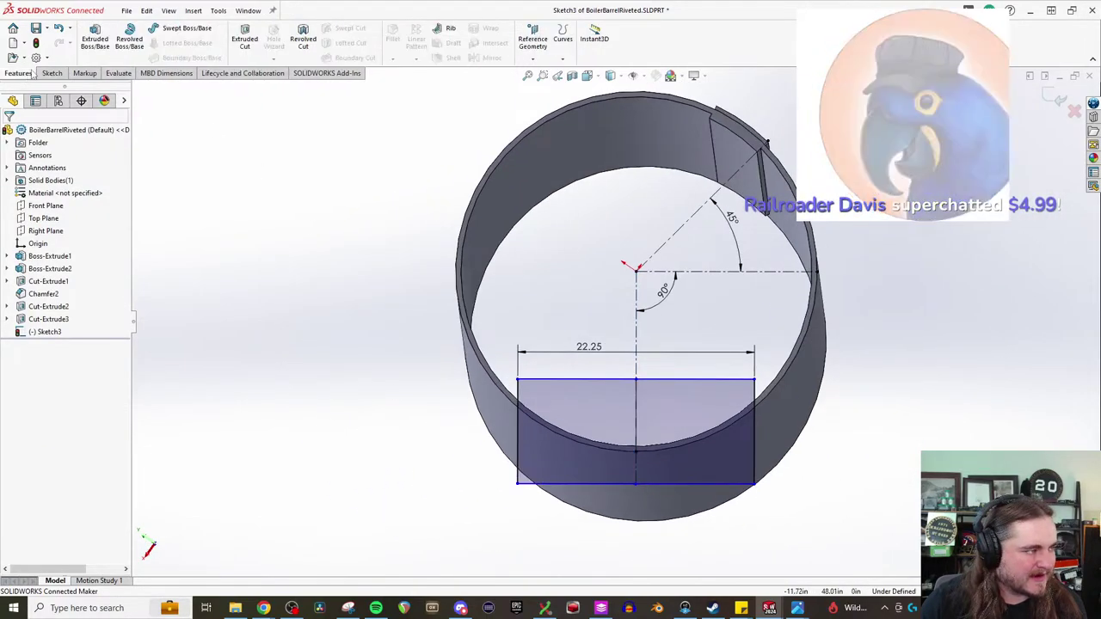
{"action": "left_click", "coordinate": [244, 39]}
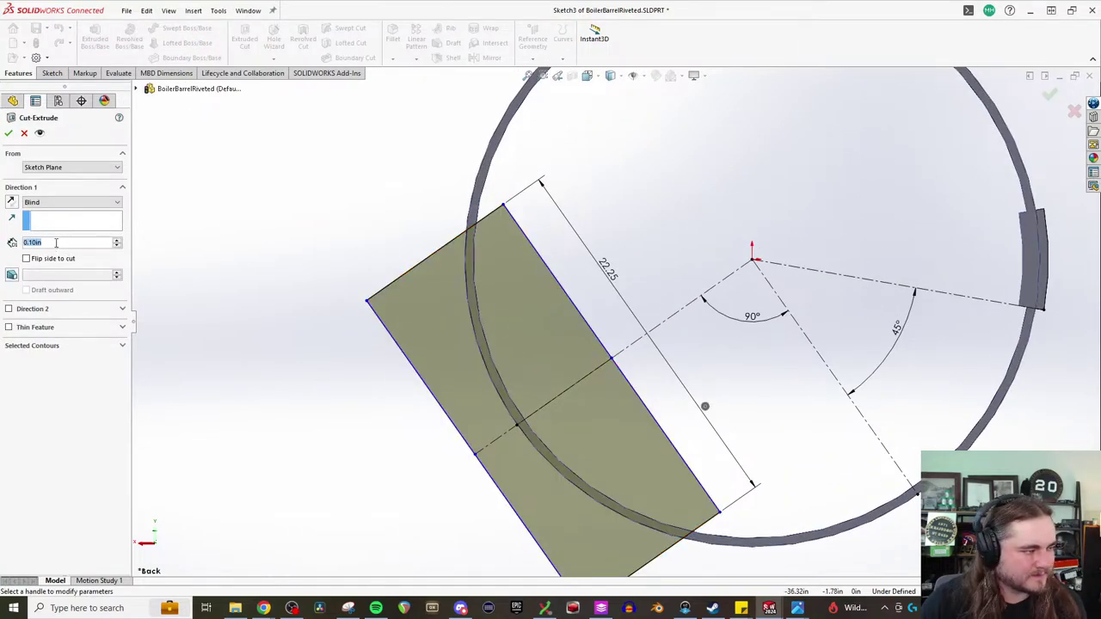
{"action": "type", "text": "65mm"}
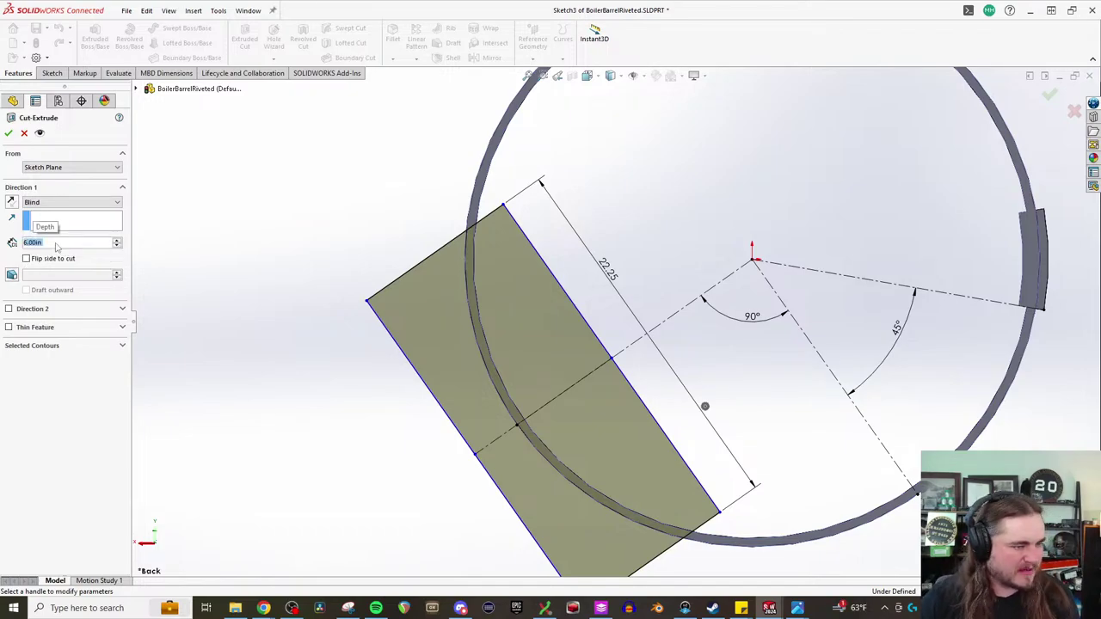
{"action": "middle_click_drag", "start_coordinate": [671, 284], "coordinate": [731, 249]}
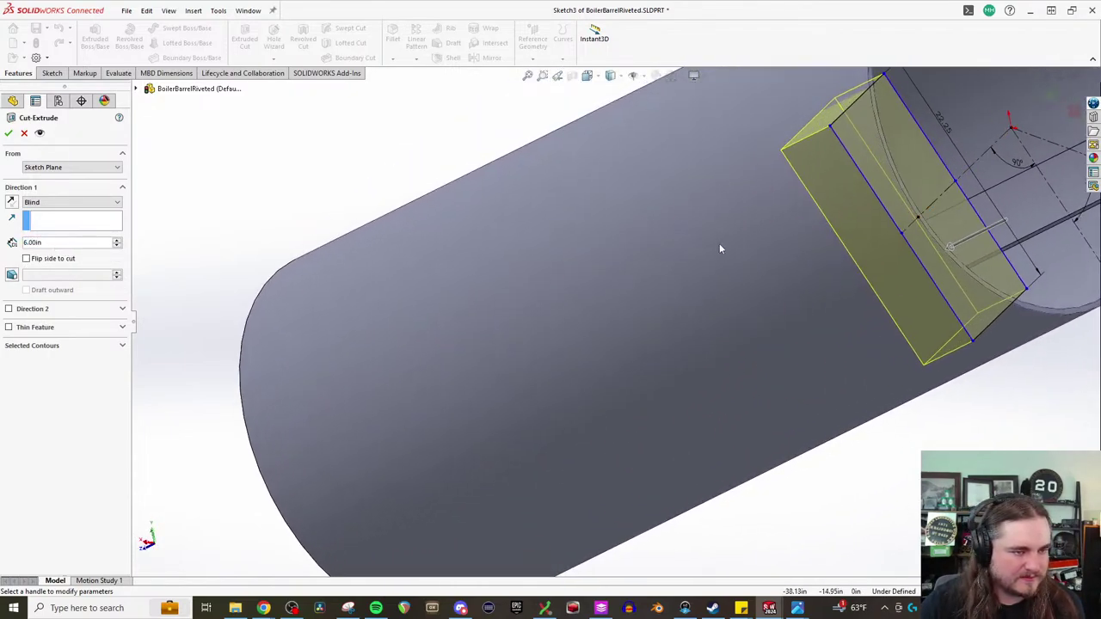
{"action": "key", "text": "Return"}
- Rebuild the barrel part, switch to the BoilerRivetedAssembly window and rebuild the assembly with the changed barrel
{"action": "middle_click_drag", "start_coordinate": [904, 167], "coordinate": [732, 196]}
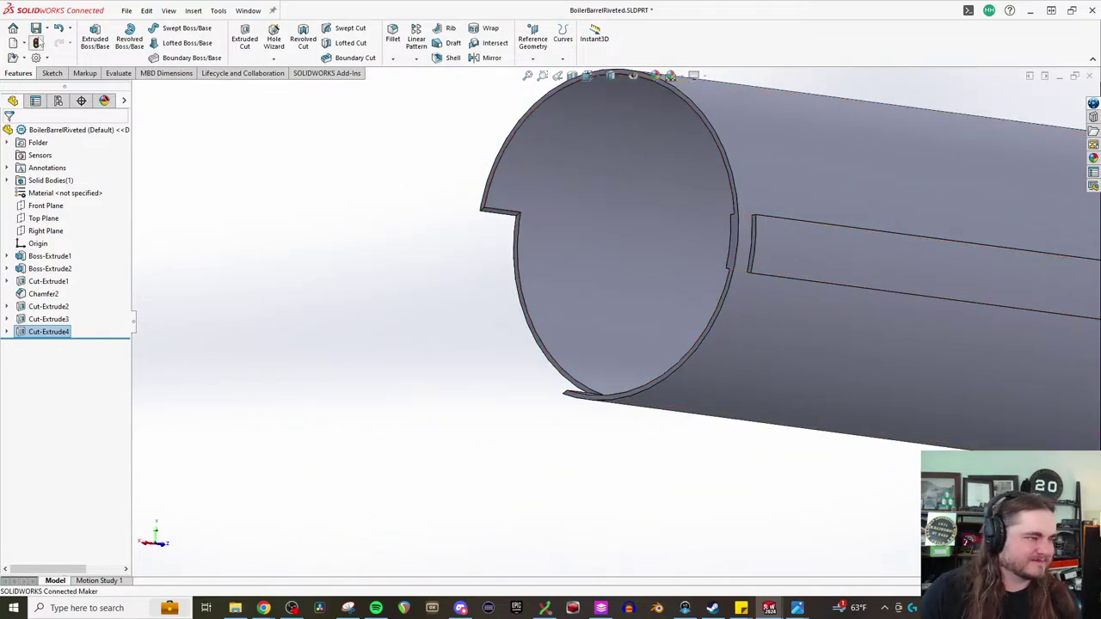
{"action": "left_click", "coordinate": [37, 43]}
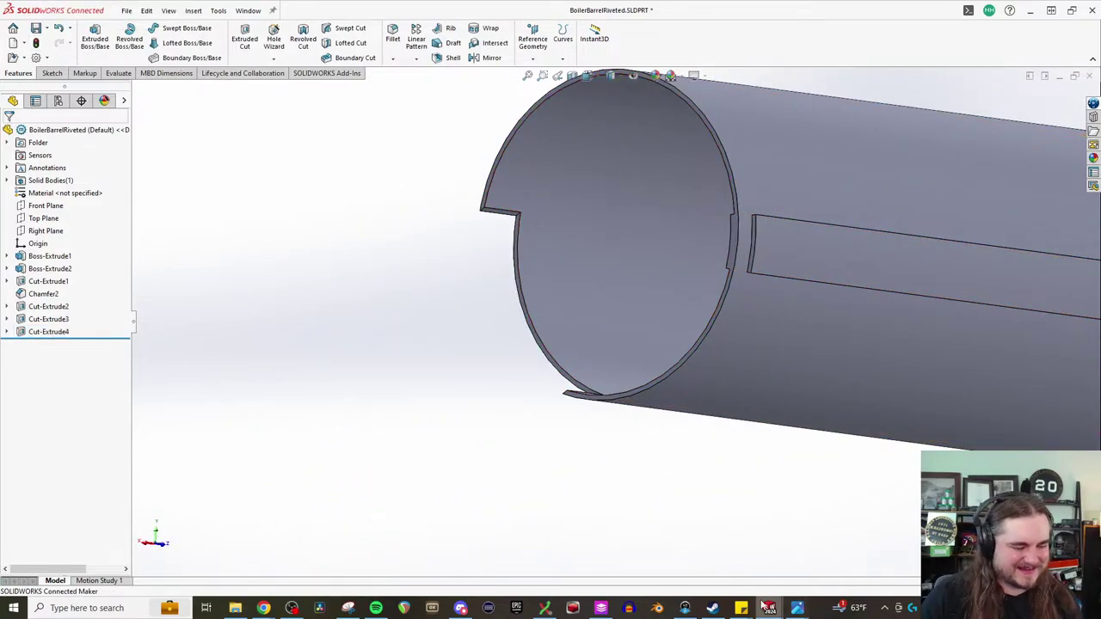
{"action": "mouse_move", "coordinate": [768, 608]}
{"action": "left_click", "coordinate": [777, 559]}
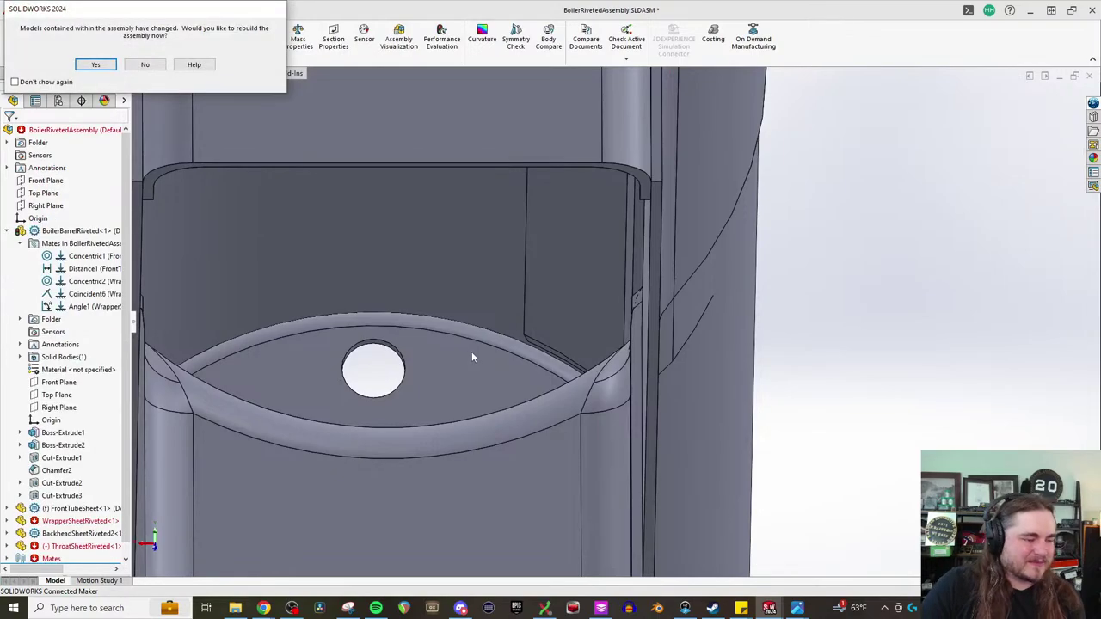
{"action": "left_click", "coordinate": [95, 64]}
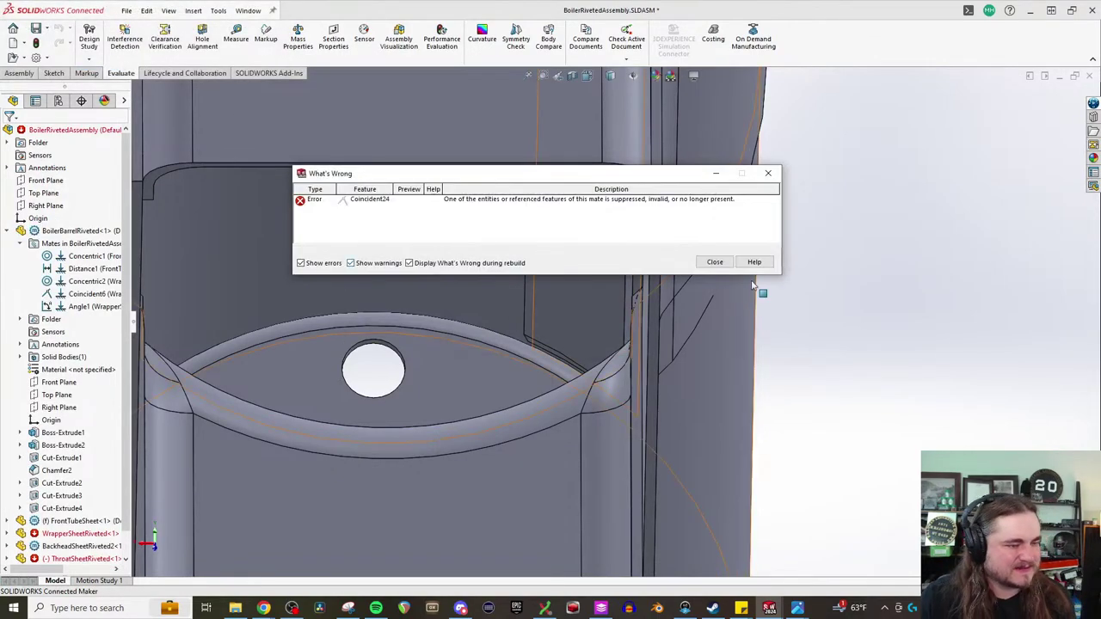
{"action": "left_click", "coordinate": [707, 259]}
- Examine how the notched barrel meets the throat sheet and wrapper sheet, from inside the firebox and from outside
{"action": "middle_click_drag", "start_coordinate": [707, 260], "coordinate": [815, 339]}
{"action": "scroll", "coordinate": [640, 363], "scroll_direction": "up", "scroll_amount": 10}
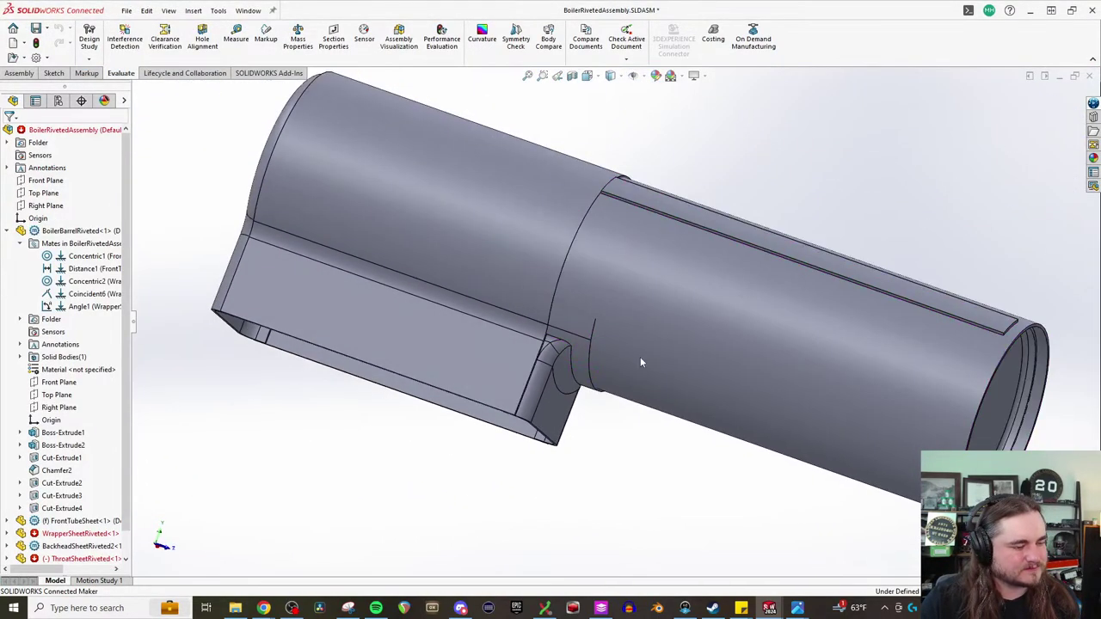
{"action": "scroll", "coordinate": [440, 393], "scroll_direction": "down", "scroll_amount": 5}
{"action": "middle_click_drag", "start_coordinate": [439, 393], "coordinate": [539, 369]}
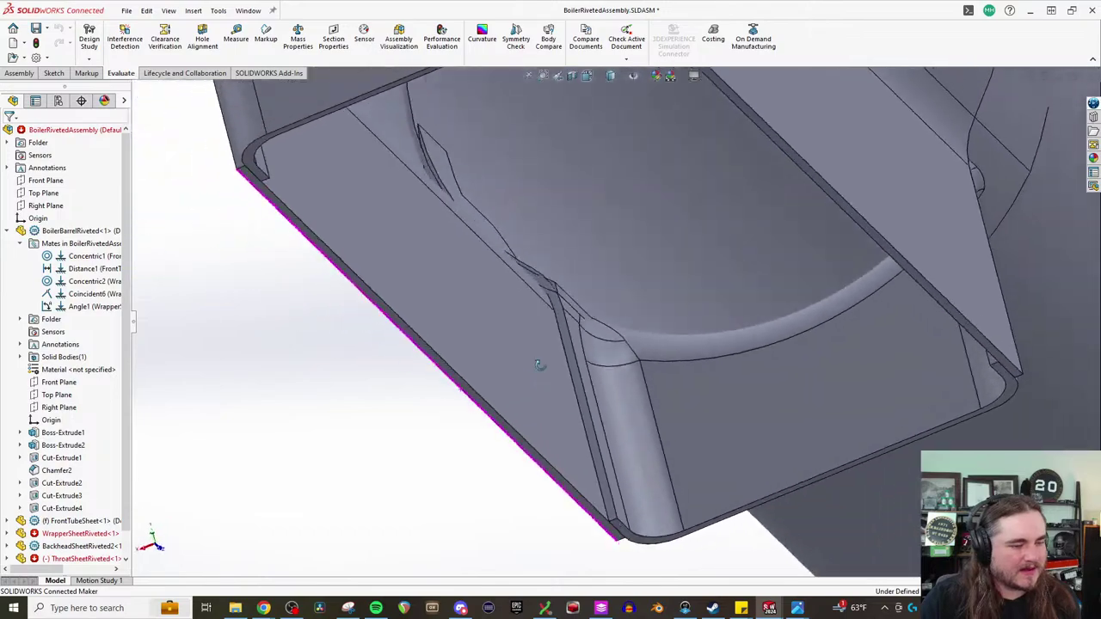
{"action": "middle_click_drag", "start_coordinate": [576, 284], "coordinate": [964, 166]}
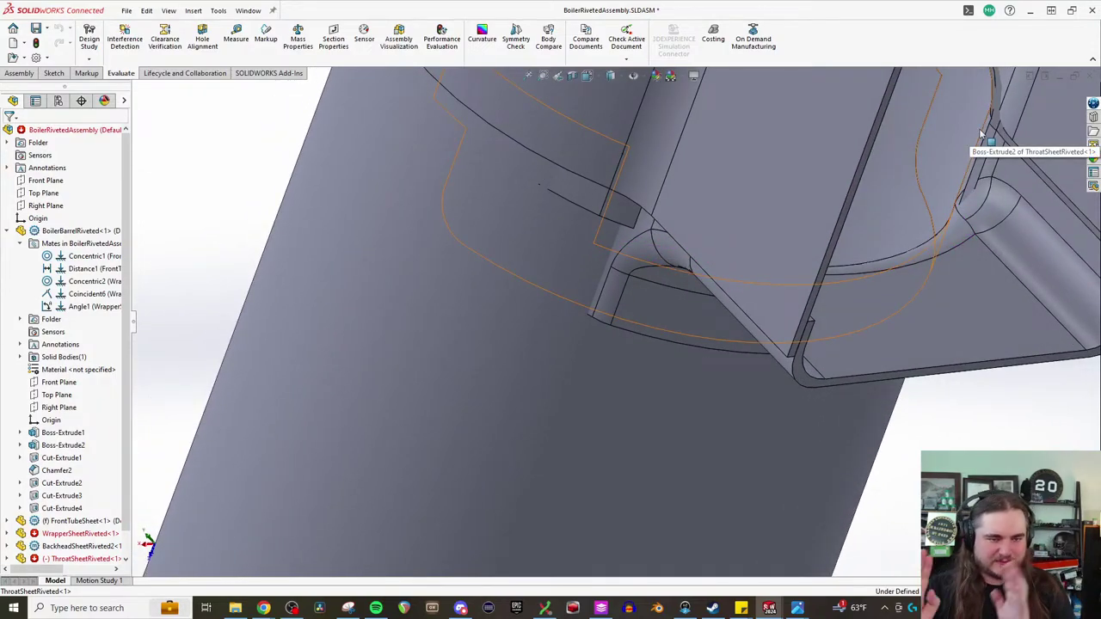
{"action": "middle_click_drag", "start_coordinate": [1011, 141], "coordinate": [658, 290]}
{"action": "scroll", "coordinate": [672, 289], "scroll_direction": "up", "scroll_amount": 10}
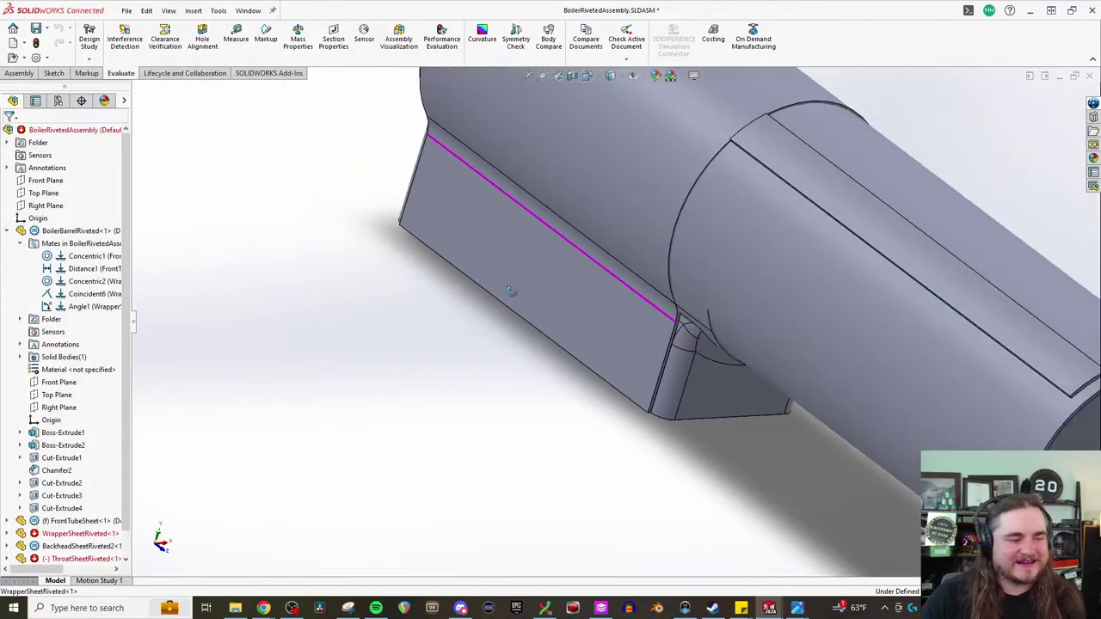
{"action": "middle_click_drag", "start_coordinate": [430, 228], "coordinate": [473, 225]}
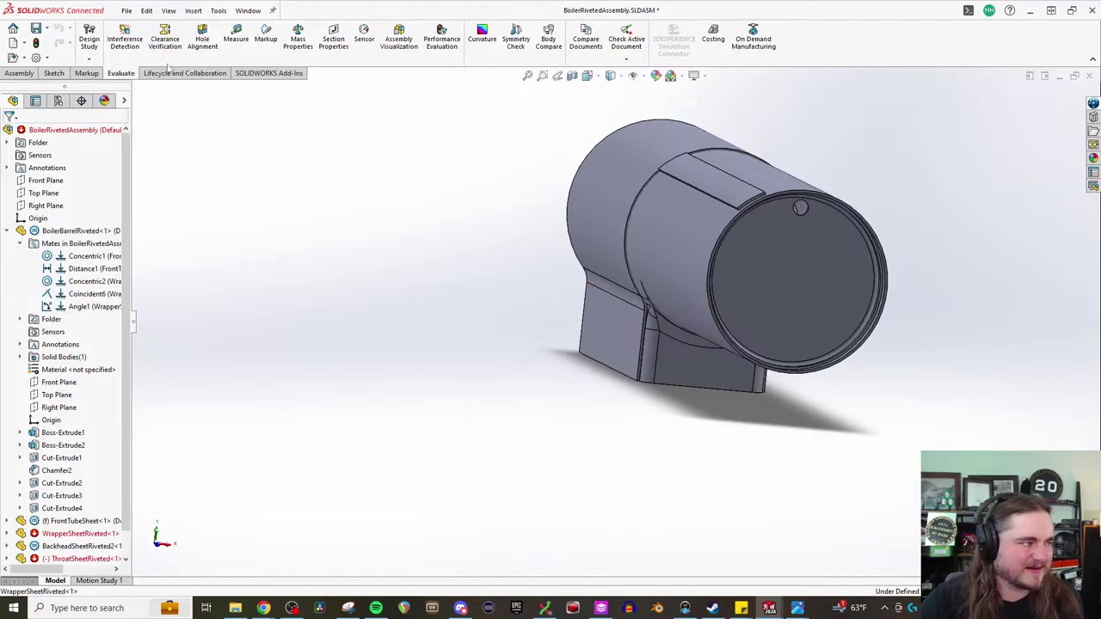
- Save all modified documents to this PC
{"action": "left_click", "coordinate": [126, 11]}
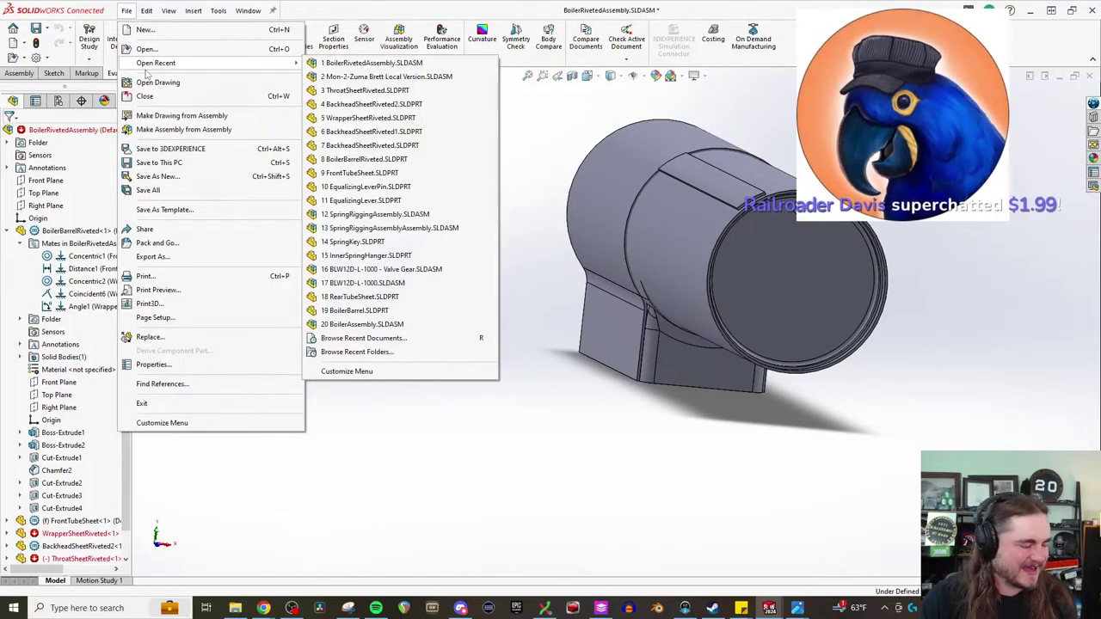
{"action": "left_click", "coordinate": [148, 191]}
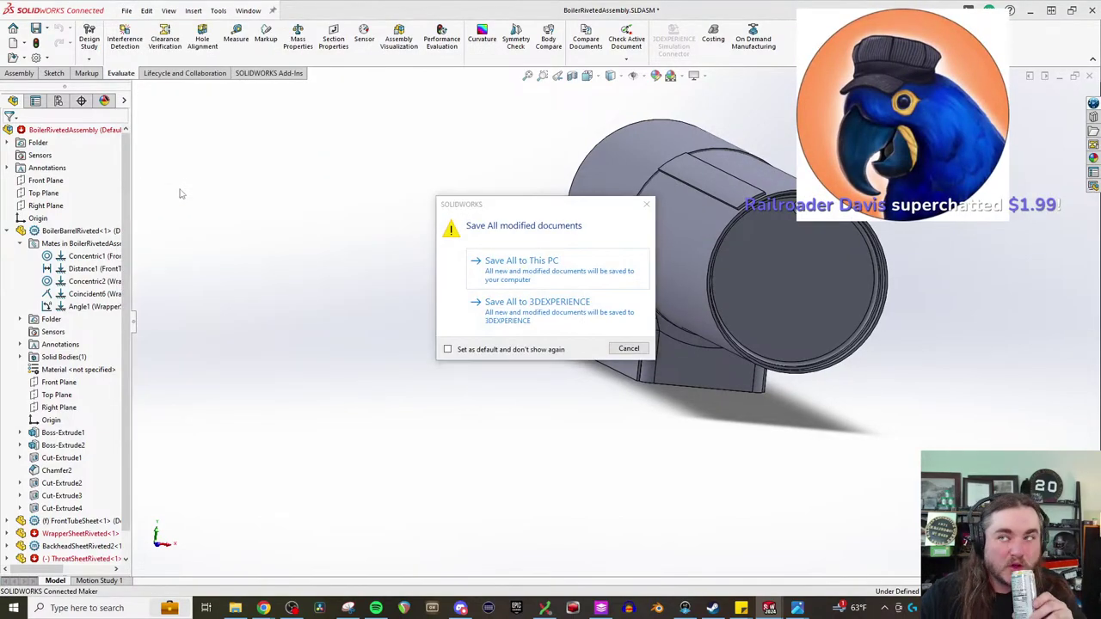
{"action": "left_click", "coordinate": [568, 268]}
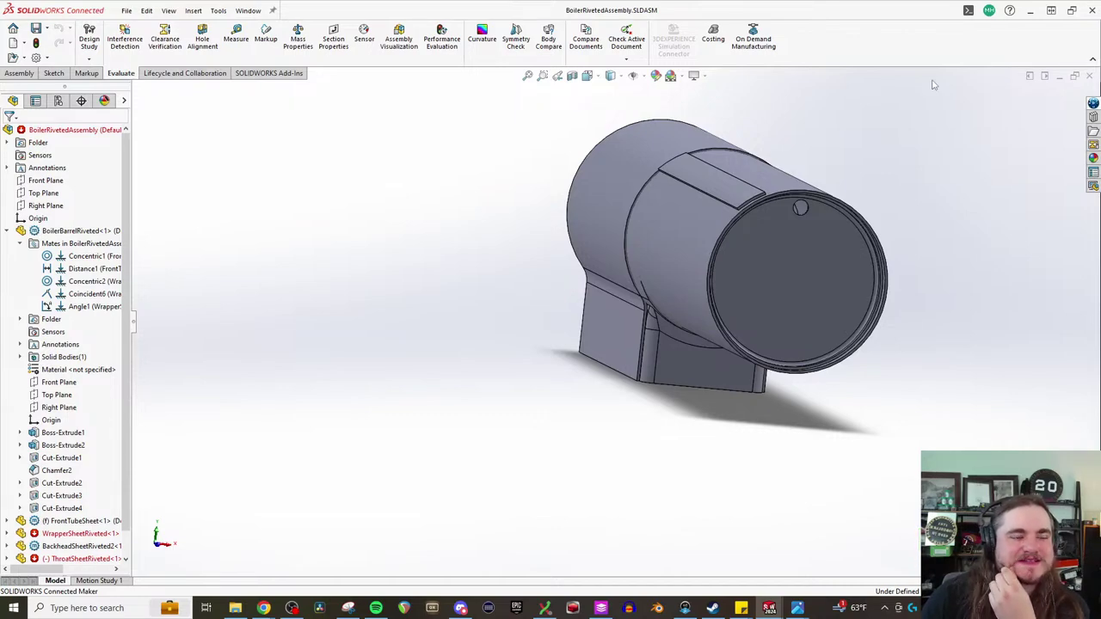
{"action": "middle_click_drag", "start_coordinate": [943, 189], "coordinate": [965, 193]}
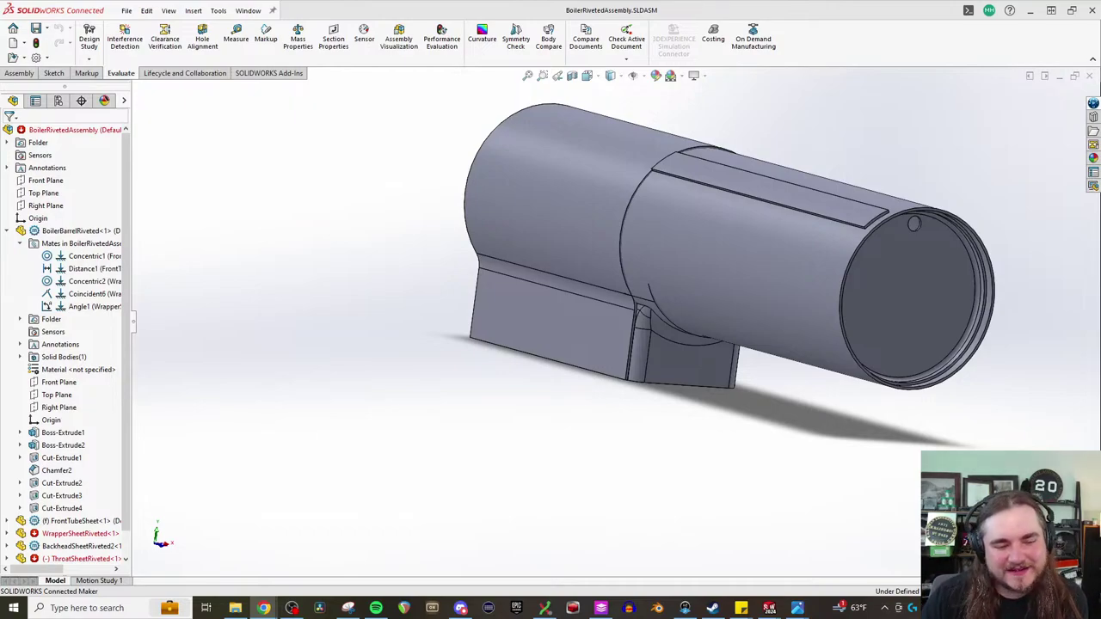
{"action": "scroll", "coordinate": [799, 197], "scroll_direction": "down", "scroll_amount": 3}
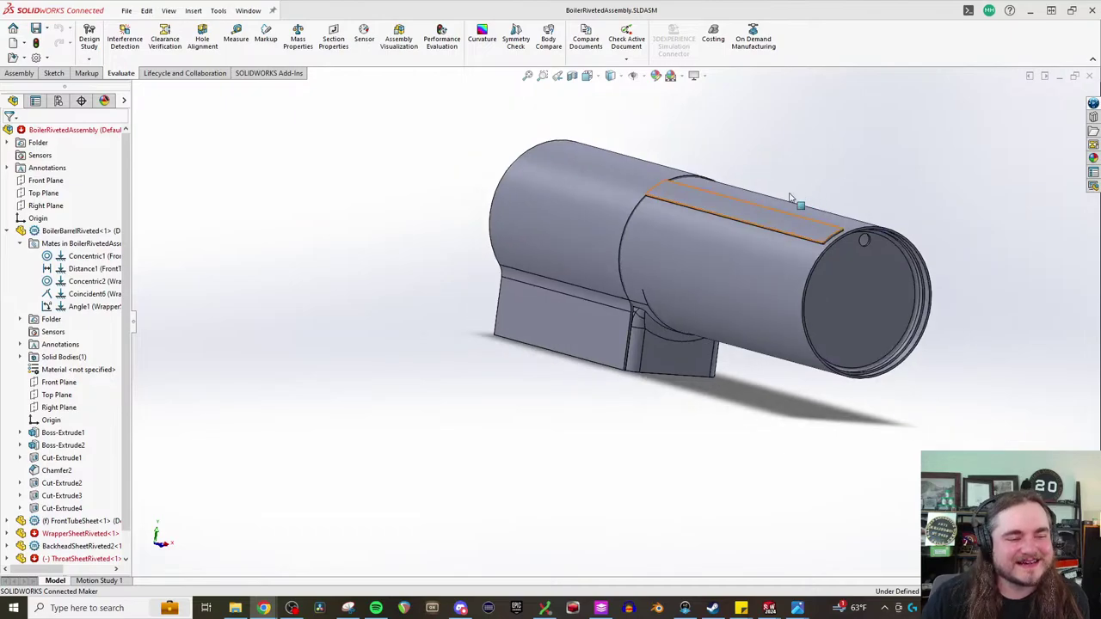
{"action": "middle_click_drag", "start_coordinate": [737, 212], "coordinate": [639, 216]}
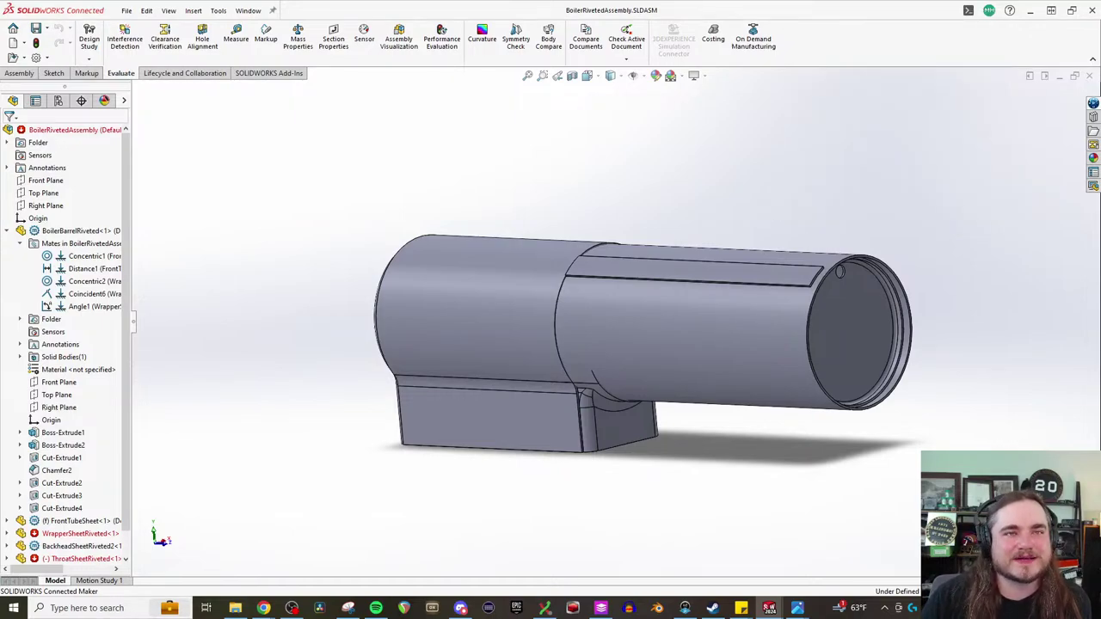
{"action": "key", "text": "alt+Tab"}
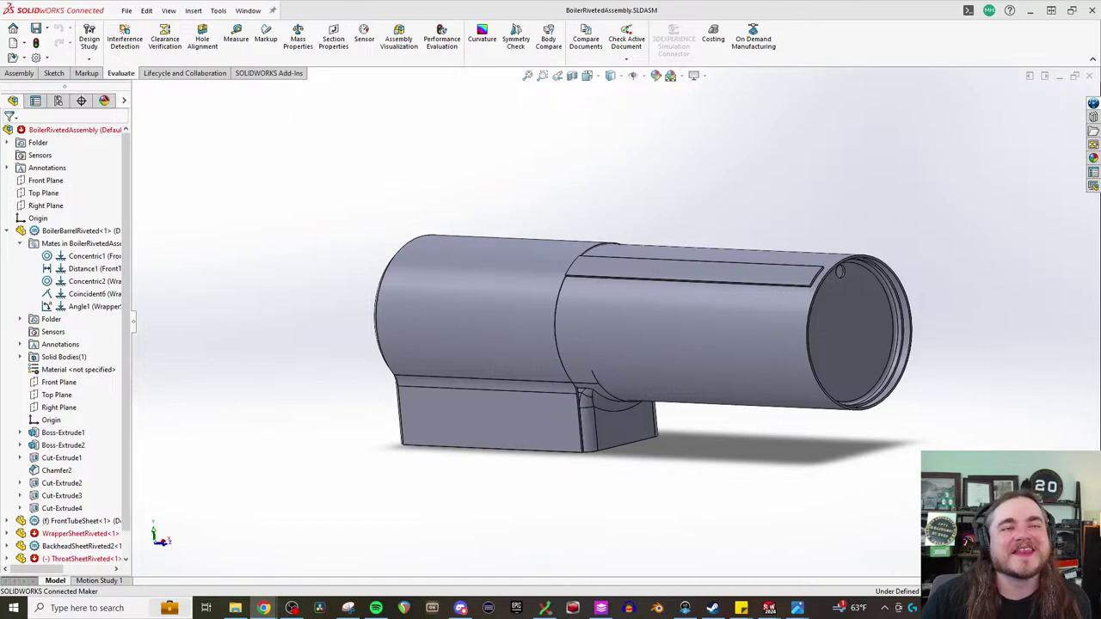
- Examine the firebox opening from below, including its corners at the backhead sheet and throat sheet
{"action": "middle_click_drag", "start_coordinate": [499, 516], "coordinate": [519, 236]}
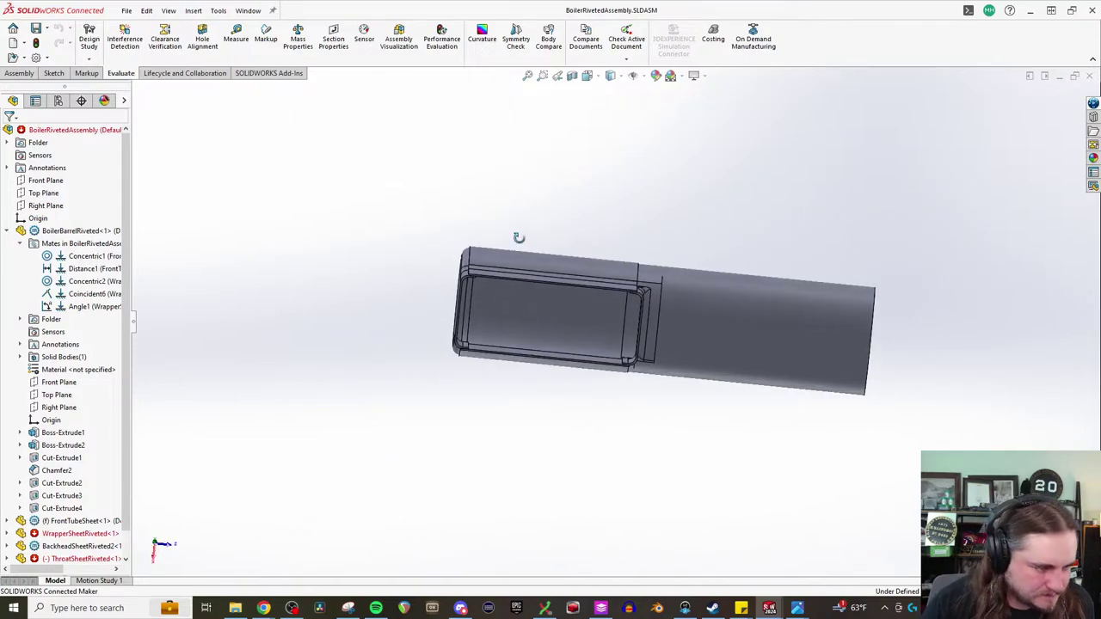
{"action": "scroll", "coordinate": [594, 327], "scroll_direction": "down", "scroll_amount": 8}
{"action": "middle_click_drag", "start_coordinate": [671, 363], "coordinate": [630, 302]}
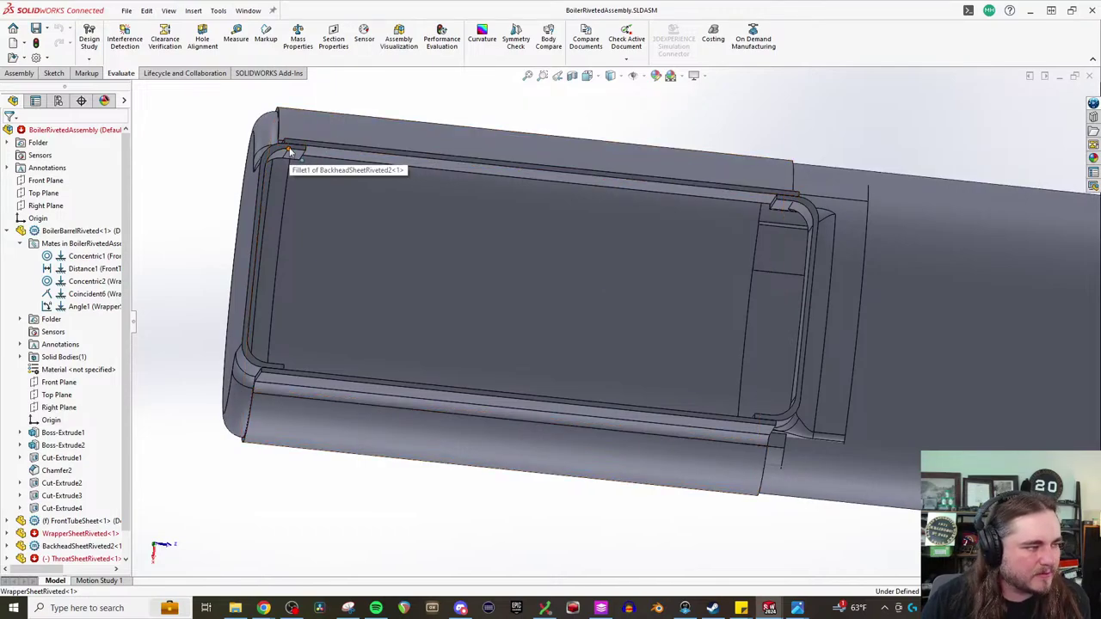
{"action": "left_click", "coordinate": [254, 153]}
{"action": "key", "text": "Escape"}
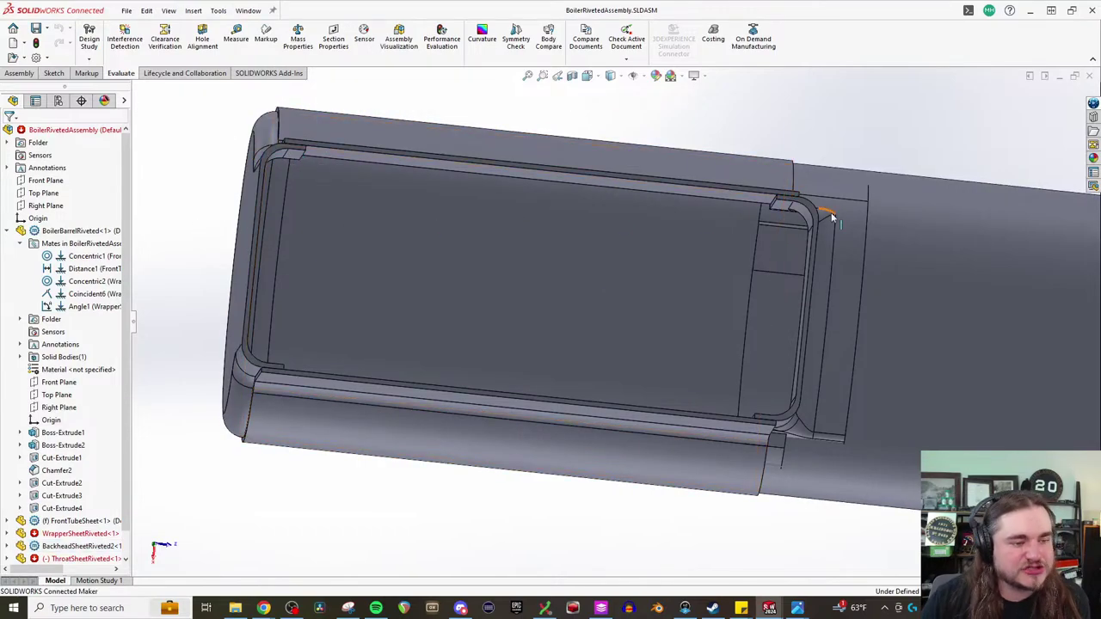
- Open the BackheadSheetRiveted2.SLDPRT part from the Boiler folder
{"action": "mouse_move", "coordinate": [769, 608]}
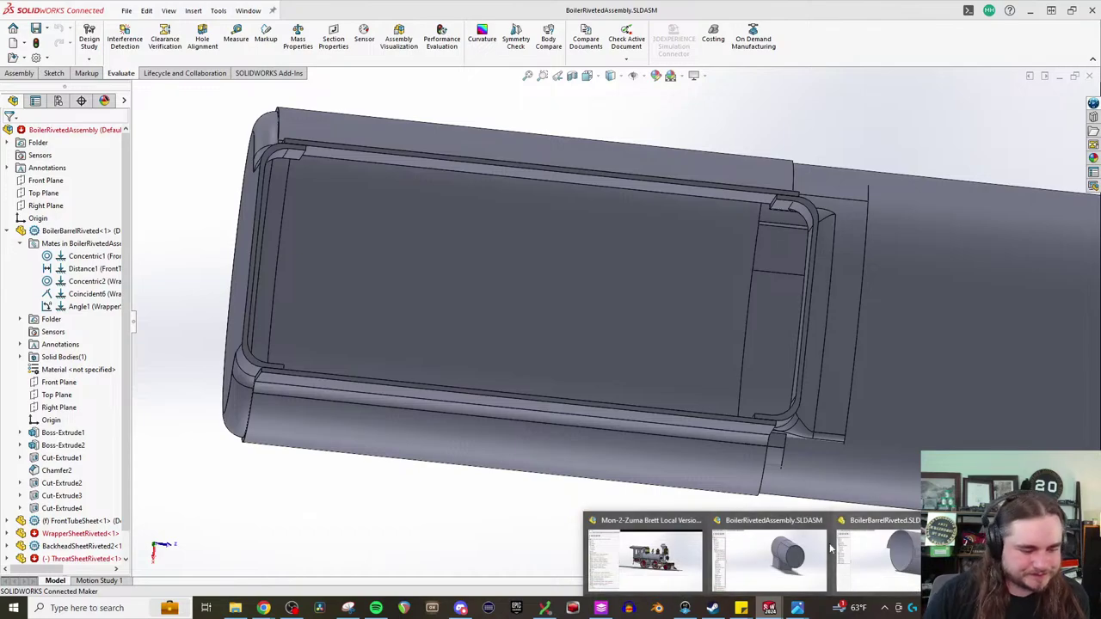
{"action": "left_click", "coordinate": [126, 11]}
{"action": "left_click", "coordinate": [153, 54]}
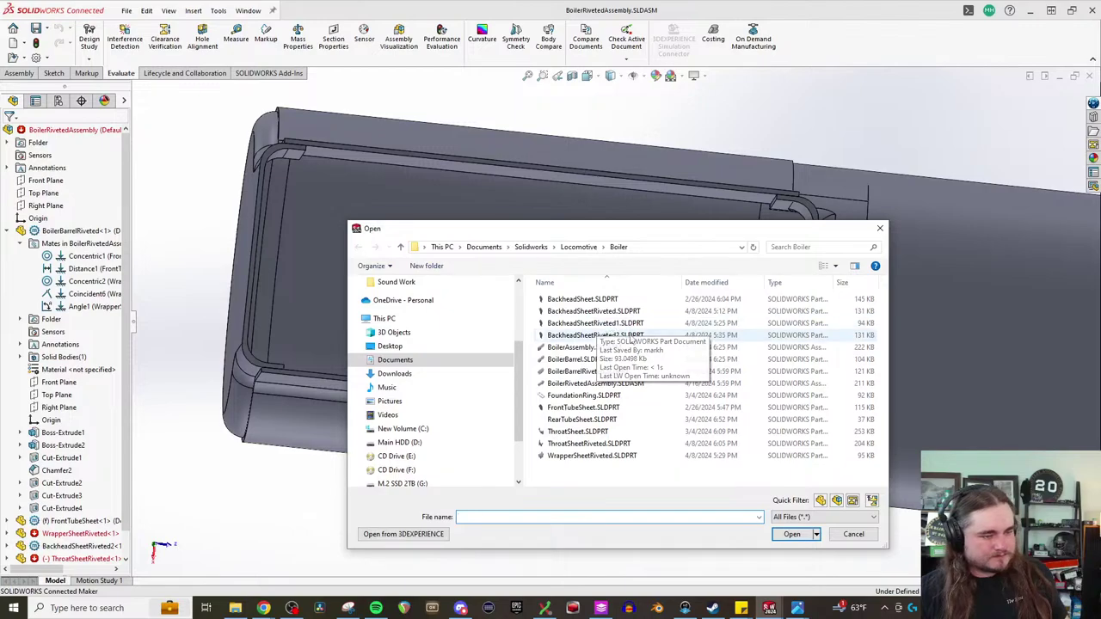
{"action": "left_click", "coordinate": [602, 334]}
{"action": "left_click", "coordinate": [793, 534]}
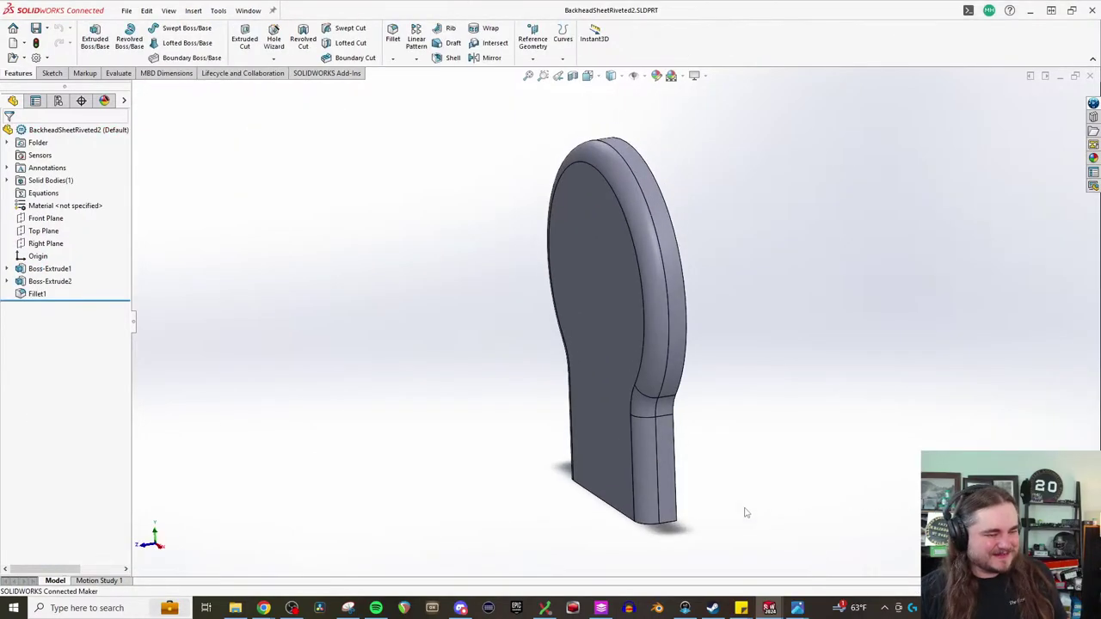
- Start a sketch on the end face of the backhead sheet's flange, including its two straight lower legs
{"action": "middle_click_drag", "start_coordinate": [702, 419], "coordinate": [619, 416]}
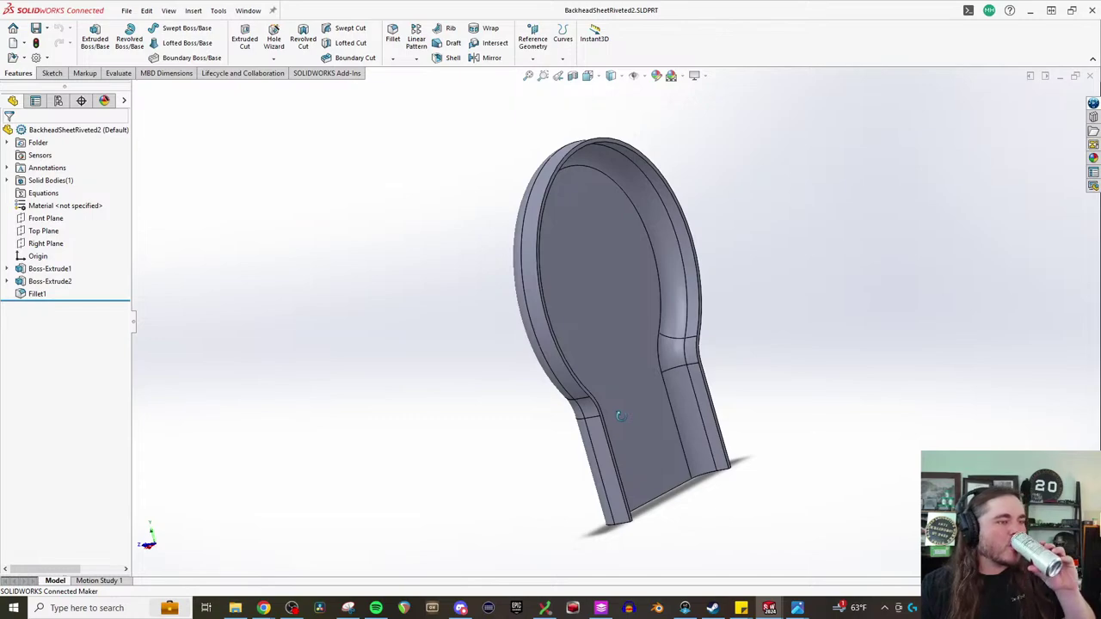
{"action": "scroll", "coordinate": [619, 416], "scroll_direction": "up", "scroll_amount": 2}
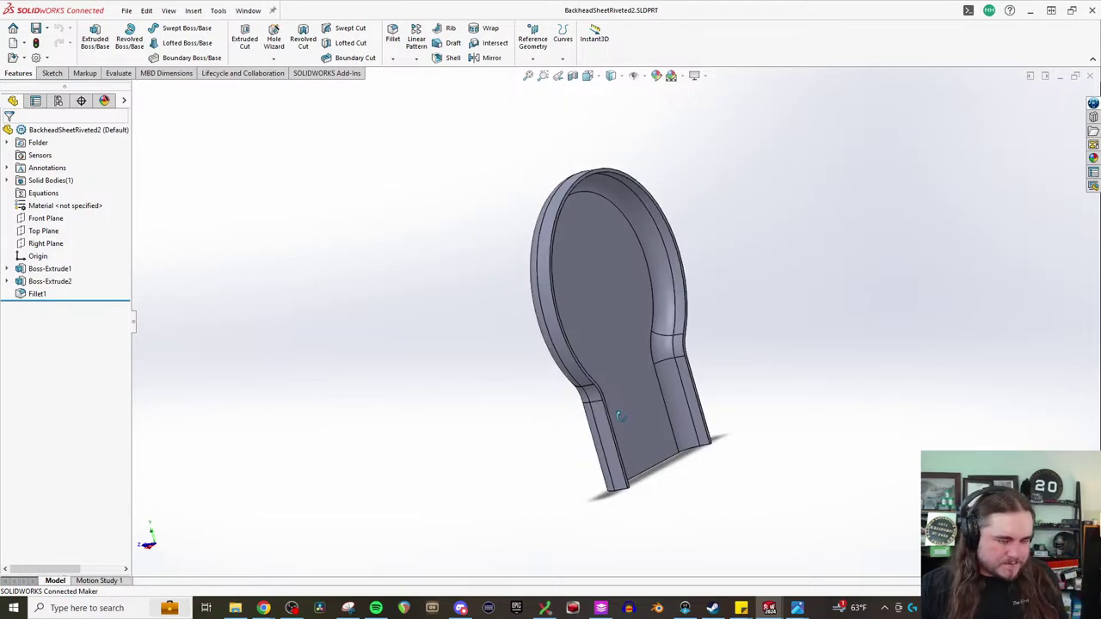
{"action": "scroll", "coordinate": [619, 416], "scroll_direction": "down", "scroll_amount": 2}
{"action": "middle_click_drag", "start_coordinate": [620, 416], "coordinate": [625, 403]}
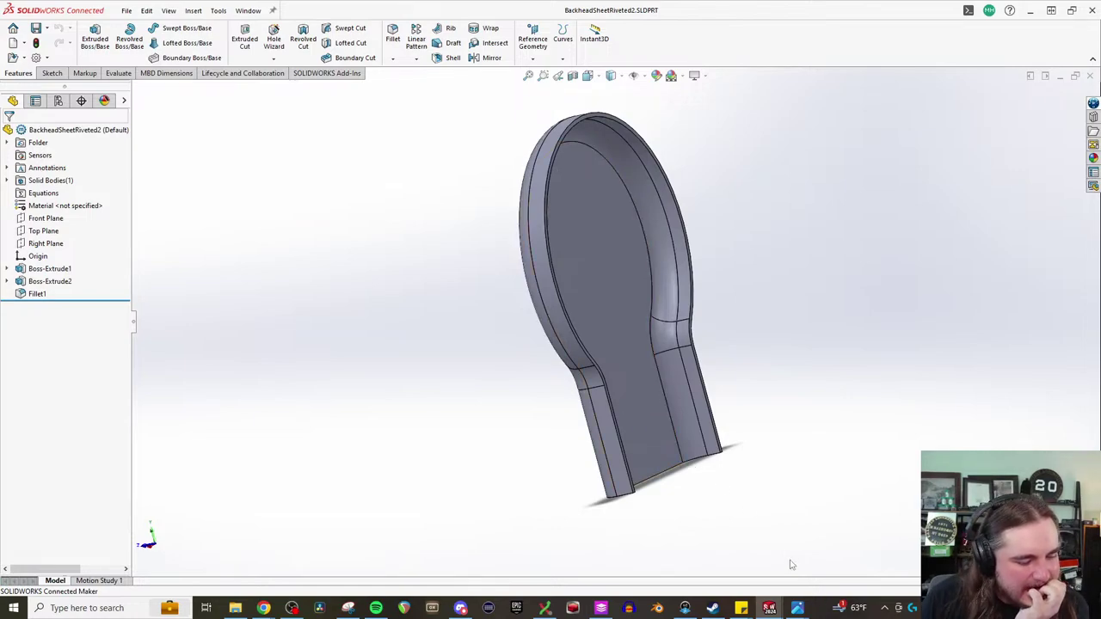
{"action": "middle_click_drag", "start_coordinate": [778, 443], "coordinate": [528, 418]}
{"action": "scroll", "coordinate": [550, 404], "scroll_direction": "down", "scroll_amount": 5}
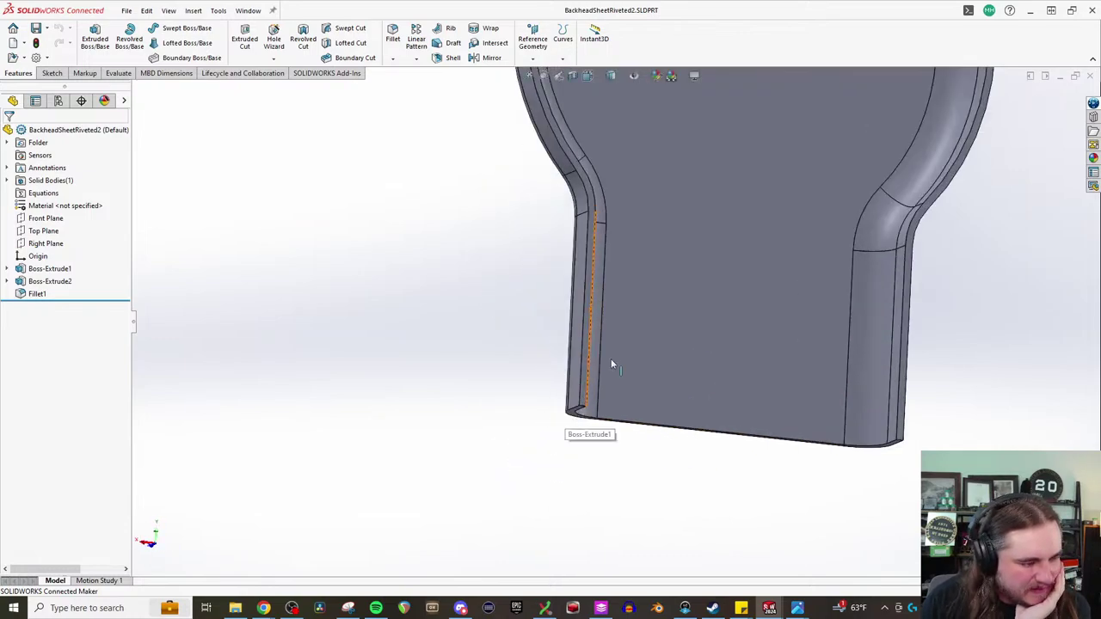
{"action": "left_click", "coordinate": [561, 384]}
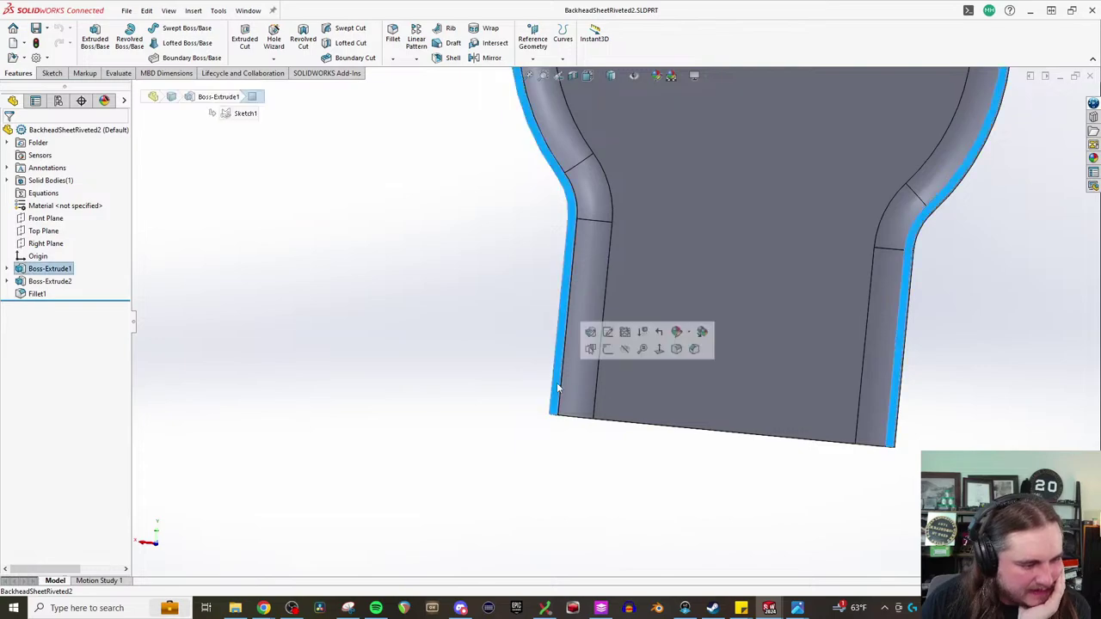
{"action": "left_click", "coordinate": [52, 73]}
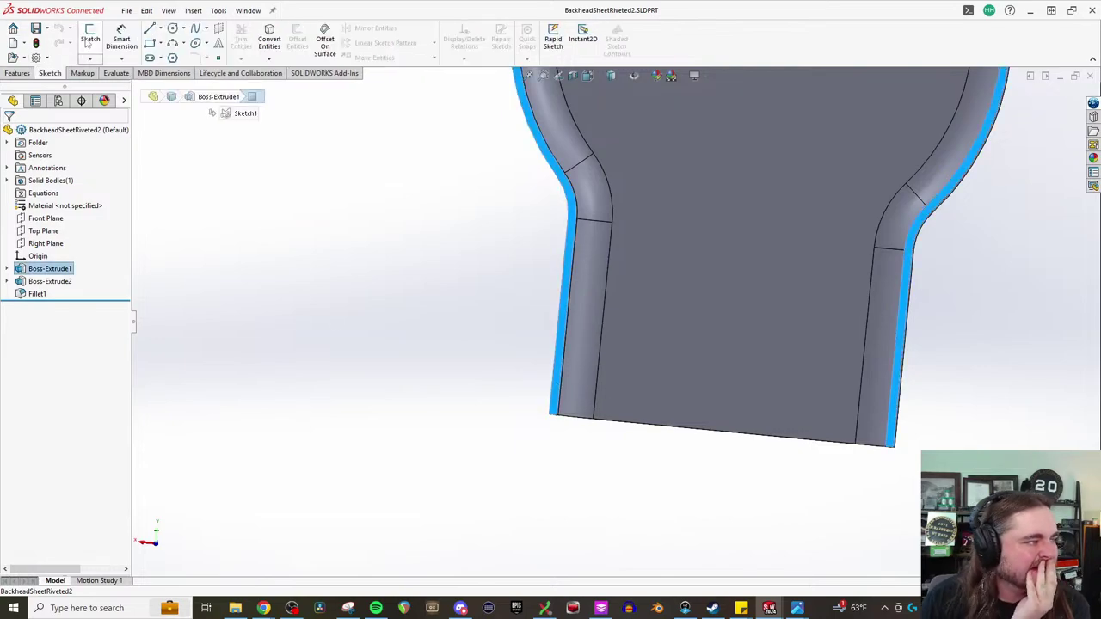
{"action": "left_click", "coordinate": [90, 39]}
{"action": "scroll", "coordinate": [523, 467], "scroll_direction": "down", "scroll_amount": 3}
{"action": "scroll", "coordinate": [442, 433], "scroll_direction": "up", "scroll_amount": 3}
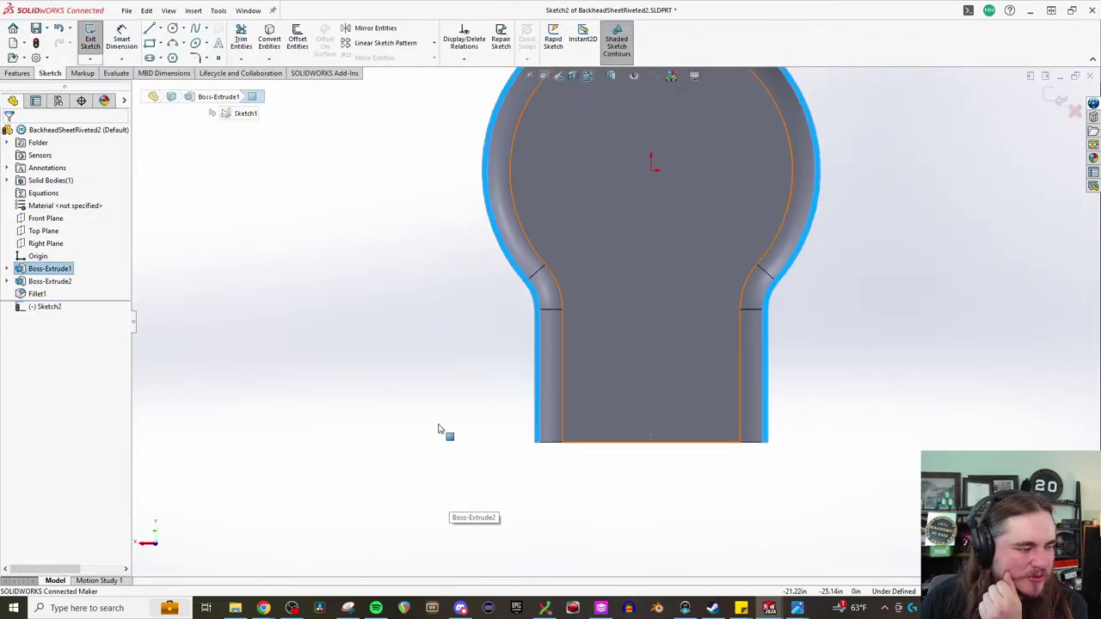
{"action": "scroll", "coordinate": [656, 115], "scroll_direction": "down", "scroll_amount": 4}
{"action": "scroll", "coordinate": [940, 243], "scroll_direction": "up", "scroll_amount": 3}
- Sketch corner rectangles about 0.5 by 13.2 in over both straight lower legs of the backhead flange's end face
{"action": "left_click", "coordinate": [149, 42]}
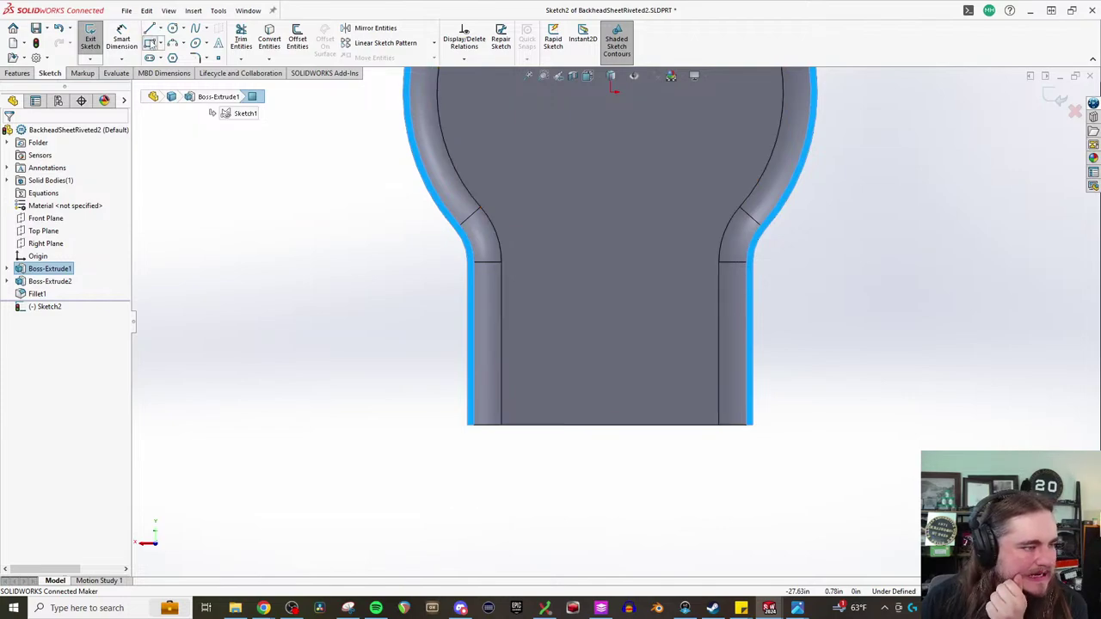
{"action": "left_click", "coordinate": [473, 266]}
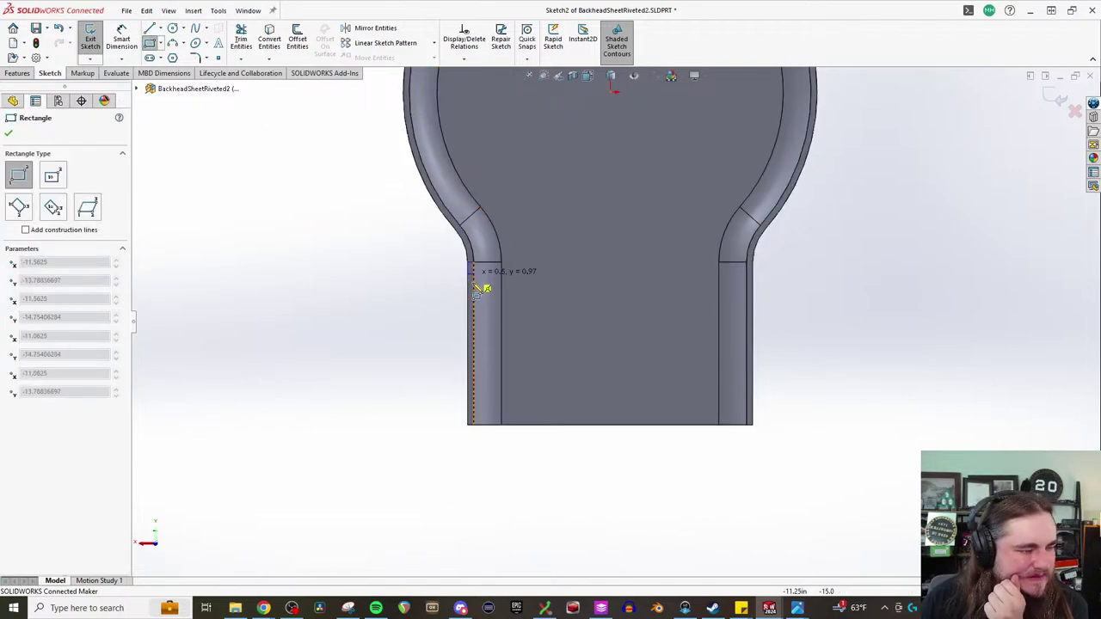
{"action": "left_click", "coordinate": [478, 428]}
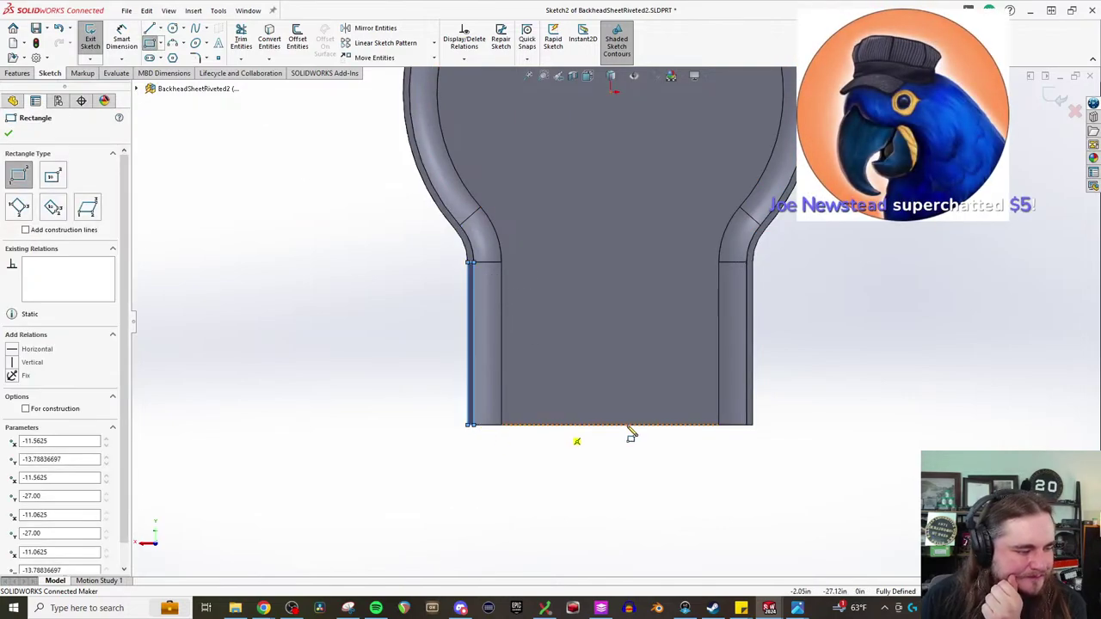
{"action": "left_click", "coordinate": [747, 424]}
{"action": "left_click", "coordinate": [754, 262]}
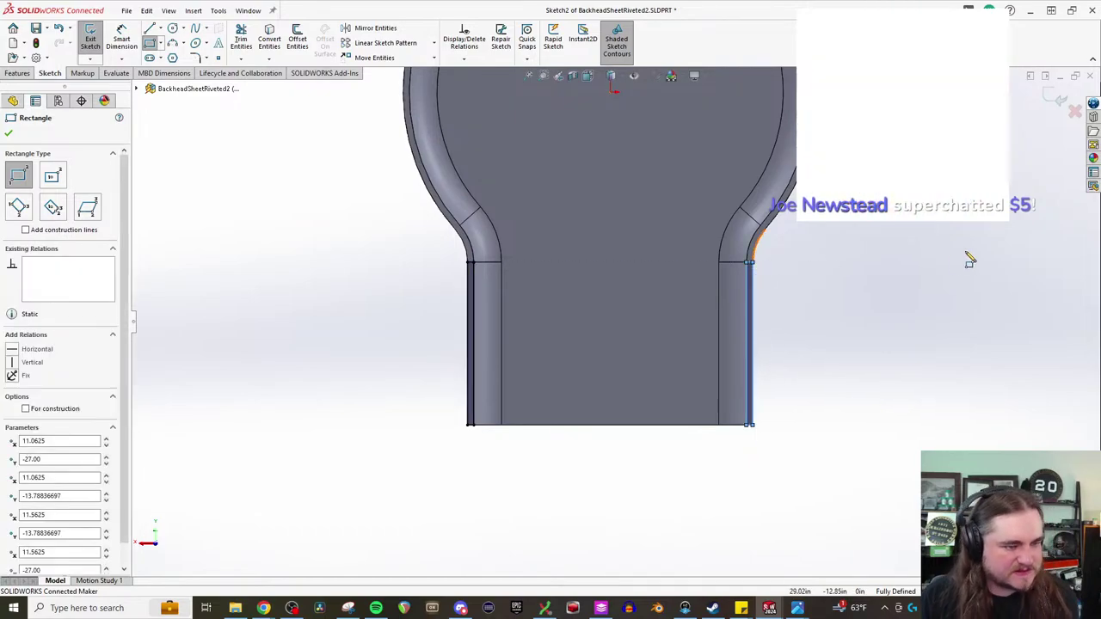
{"action": "key", "text": "Escape"}
- Extrude both leg rectangles 4 in outward from the flange as a blind boss merged with the backhead sheet
{"action": "left_click", "coordinate": [17, 72]}
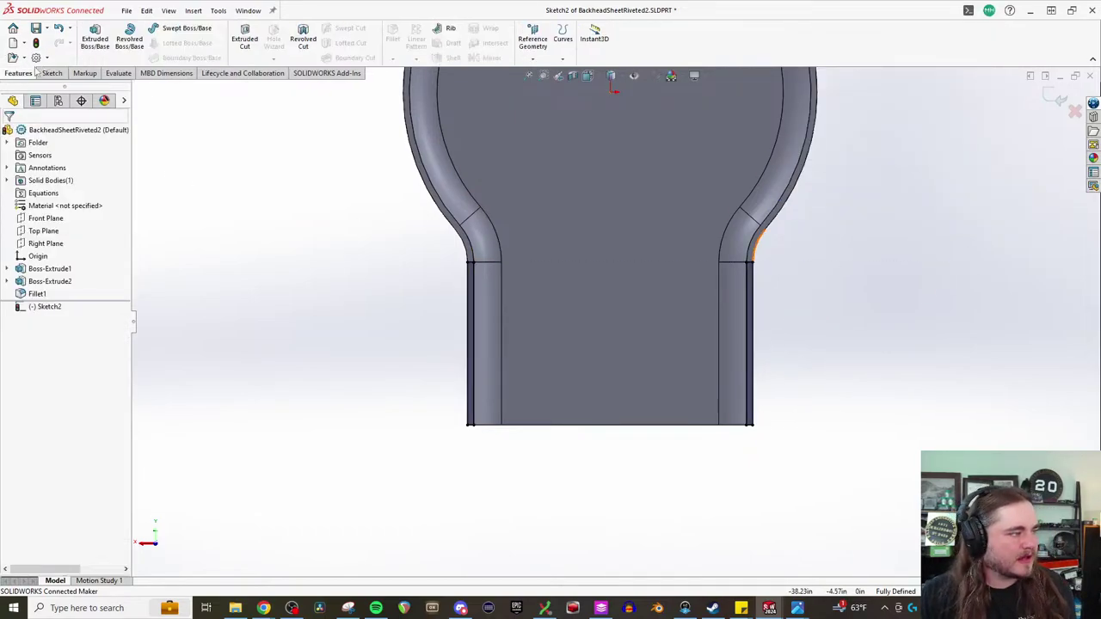
{"action": "left_click", "coordinate": [95, 39]}
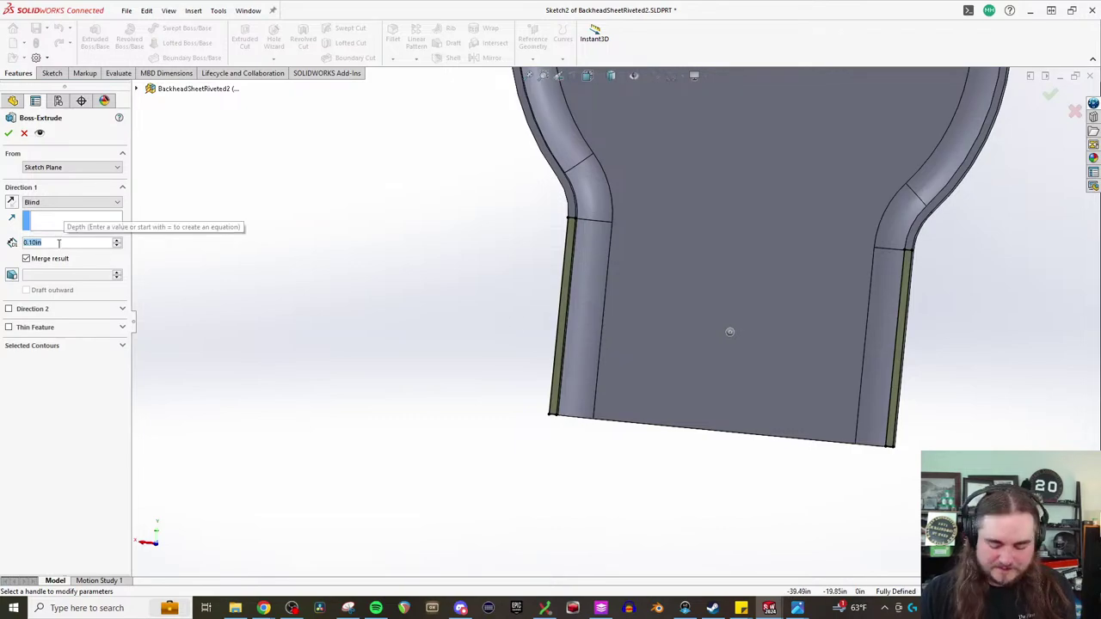
{"action": "type", "text": "4"}
{"action": "key", "text": "Return"}
{"action": "middle_click_drag", "start_coordinate": [370, 230], "coordinate": [81, 100]}
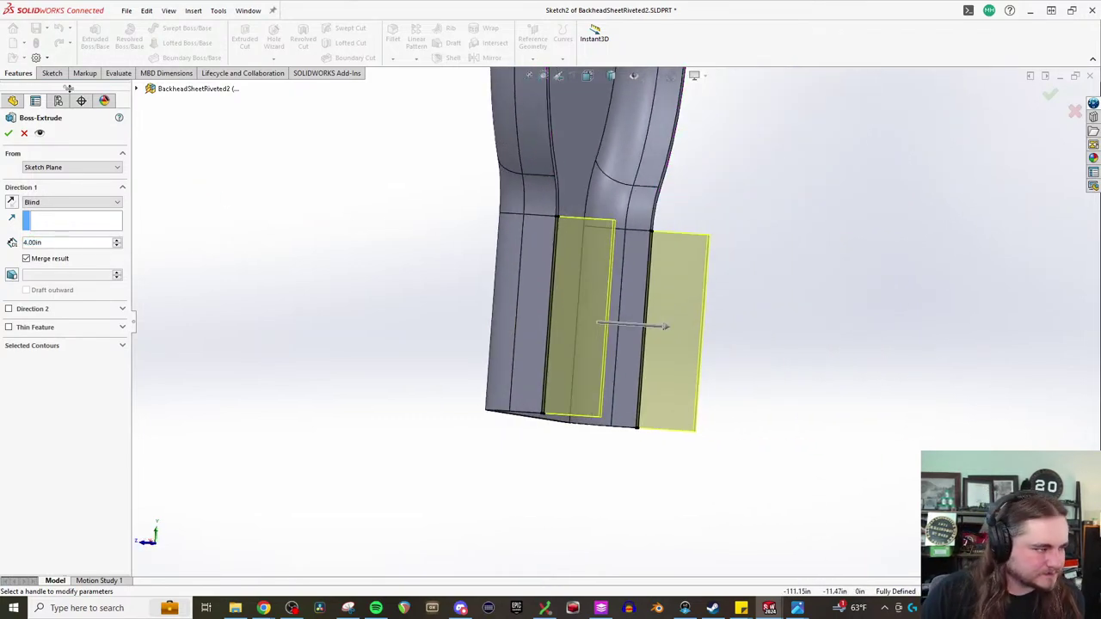
{"action": "left_click", "coordinate": [9, 132]}
- Start a chamfer on the long inner end edges of both new flange extensions of the backhead sheet
{"action": "middle_click_drag", "start_coordinate": [549, 166], "coordinate": [639, 247]}
{"action": "scroll", "coordinate": [639, 248], "scroll_direction": "down", "scroll_amount": 8}
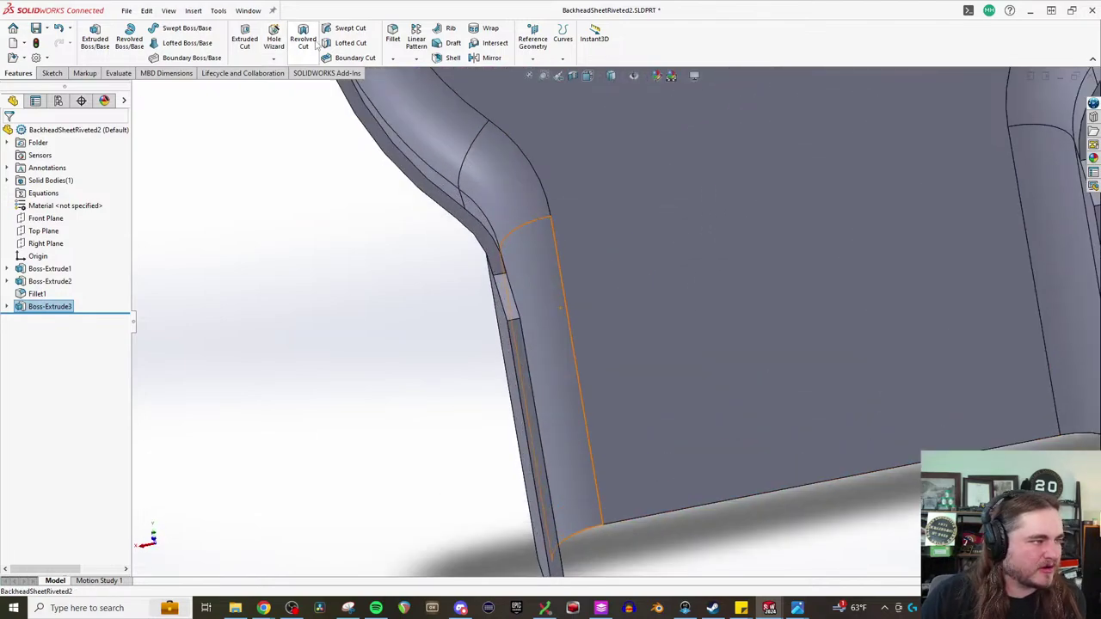
{"action": "left_click", "coordinate": [392, 58]}
{"action": "left_click", "coordinate": [415, 86]}
{"action": "left_click", "coordinate": [521, 332]}
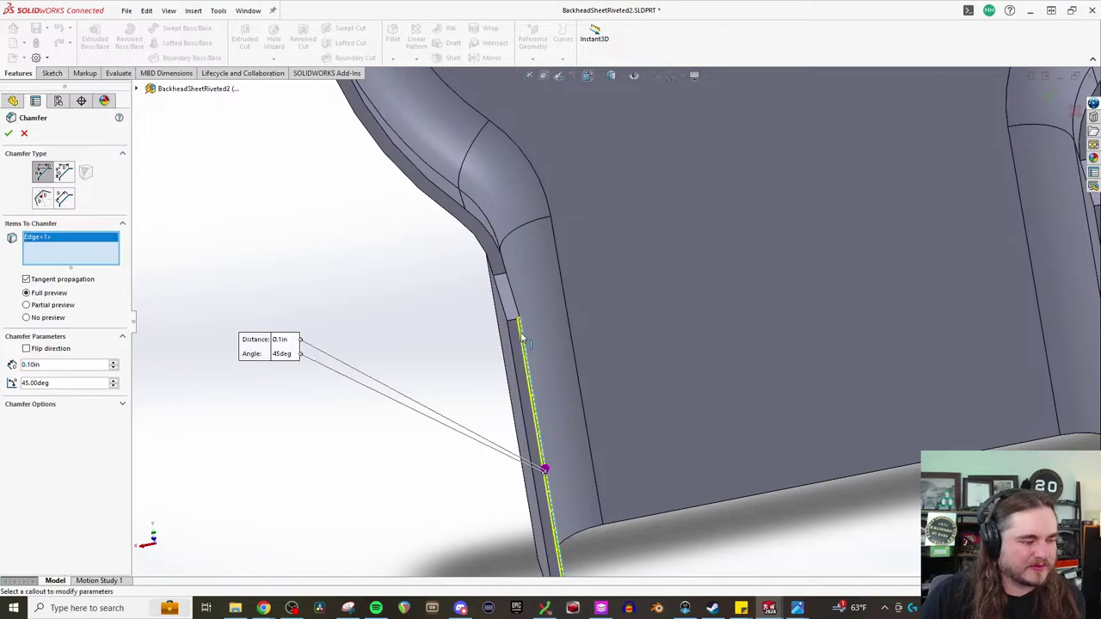
{"action": "scroll", "coordinate": [641, 340], "scroll_direction": "up", "scroll_amount": 3}
{"action": "scroll", "coordinate": [888, 328], "scroll_direction": "down", "scroll_amount": 2}
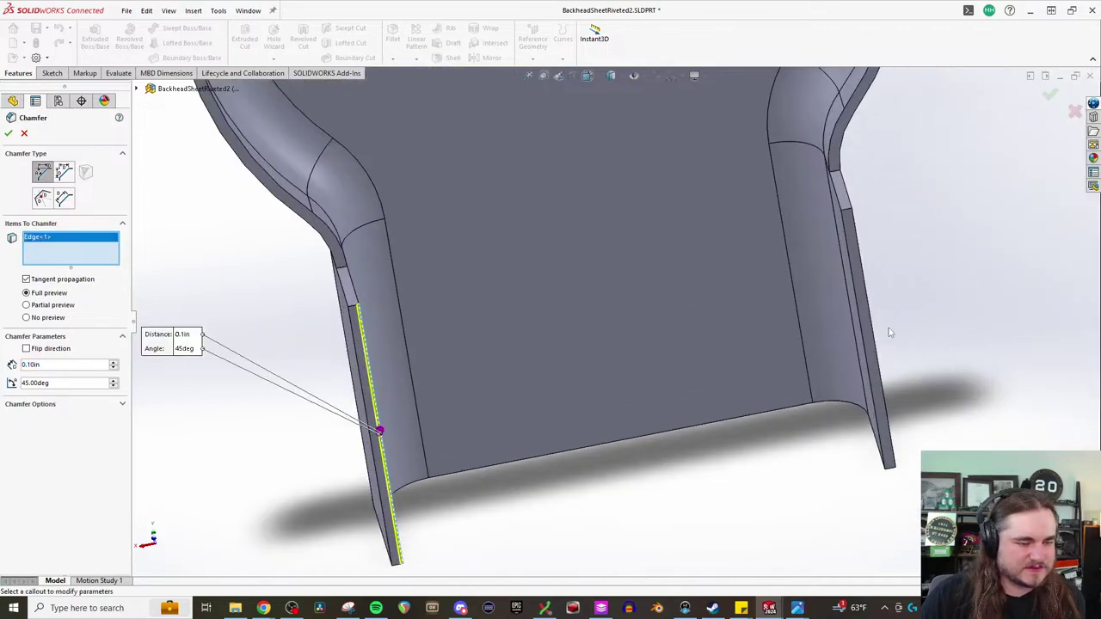
{"action": "left_click", "coordinate": [855, 292]}
{"action": "middle_click_drag", "start_coordinate": [572, 255], "coordinate": [387, 293]}
- Make the chamfer an asymmetric distance-distance type with distances of 4 in and 0.5 in, and apply it
{"action": "left_click", "coordinate": [63, 172]}
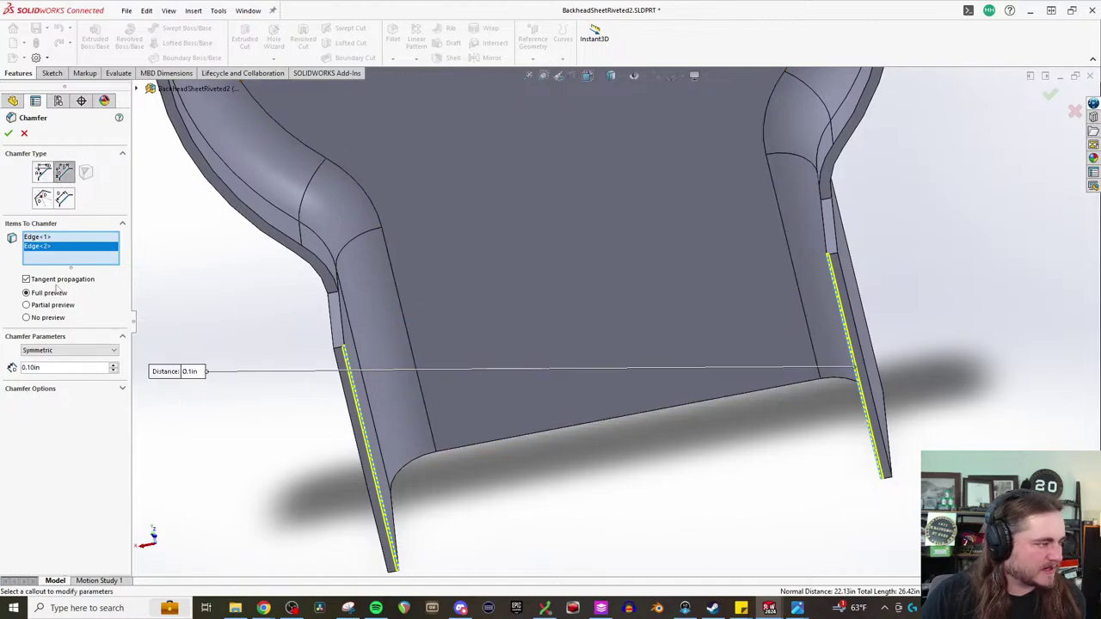
{"action": "double_click", "coordinate": [37, 363]}
{"action": "type", "text": "4"}
{"action": "key", "text": "Return"}
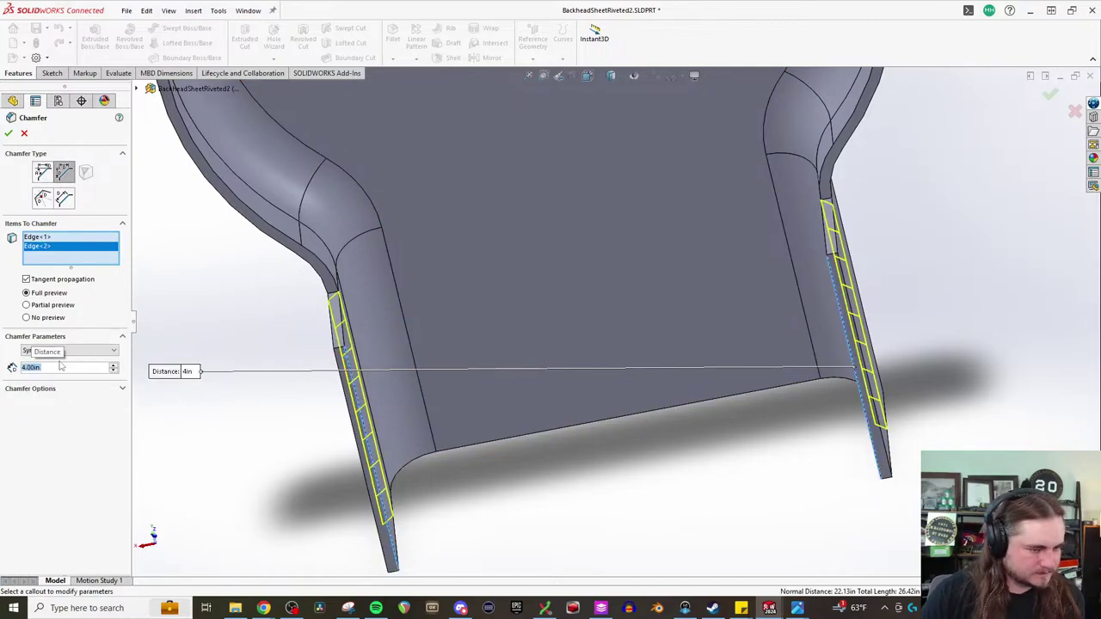
{"action": "left_click", "coordinate": [65, 350]}
{"action": "left_click", "coordinate": [51, 372]}
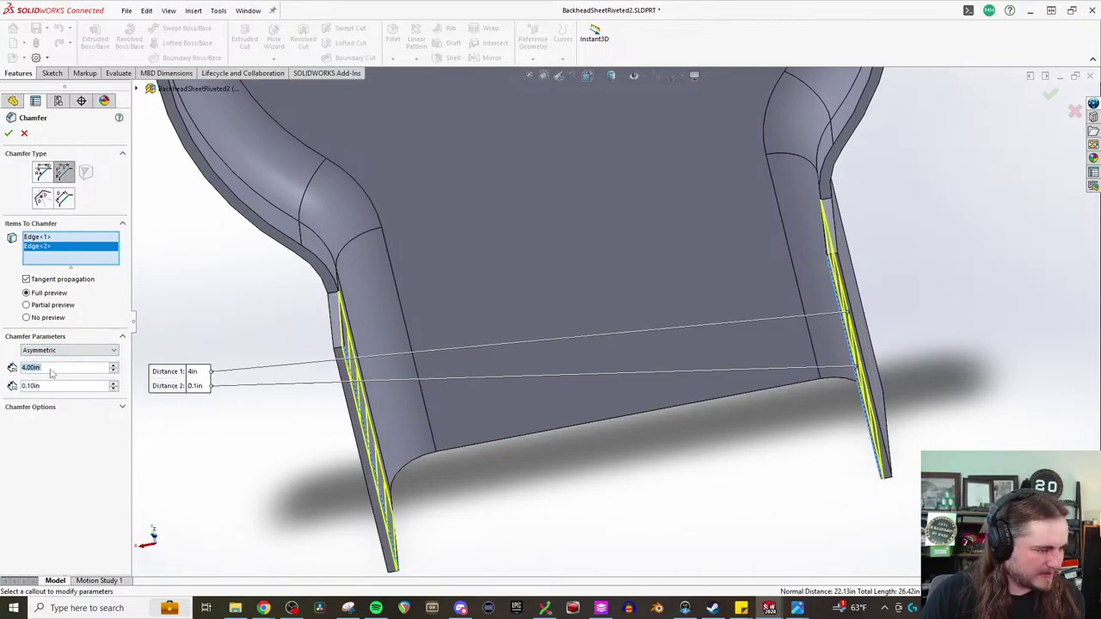
{"action": "double_click", "coordinate": [51, 385]}
{"action": "type", "text": "0.5"}
{"action": "key", "text": "Return"}
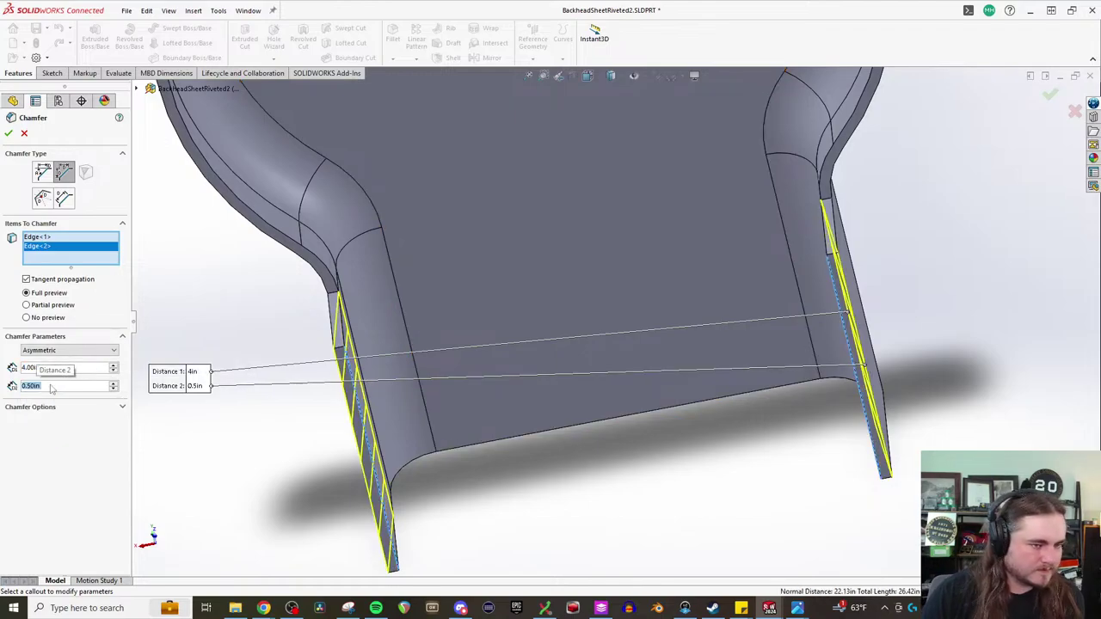
{"action": "key", "text": "Return"}
- Rebuild and save the backhead sheet, and open the recent part ThroatSheetRiveted.SLDPRT
{"action": "middle_click_drag", "start_coordinate": [534, 328], "coordinate": [454, 277]}
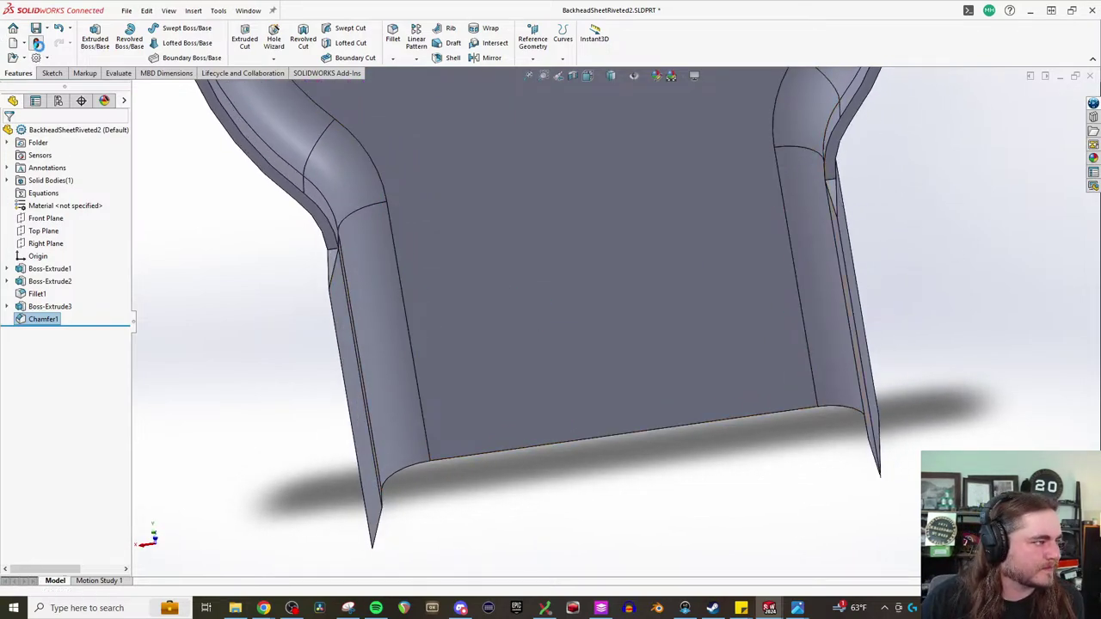
{"action": "left_click", "coordinate": [35, 42]}
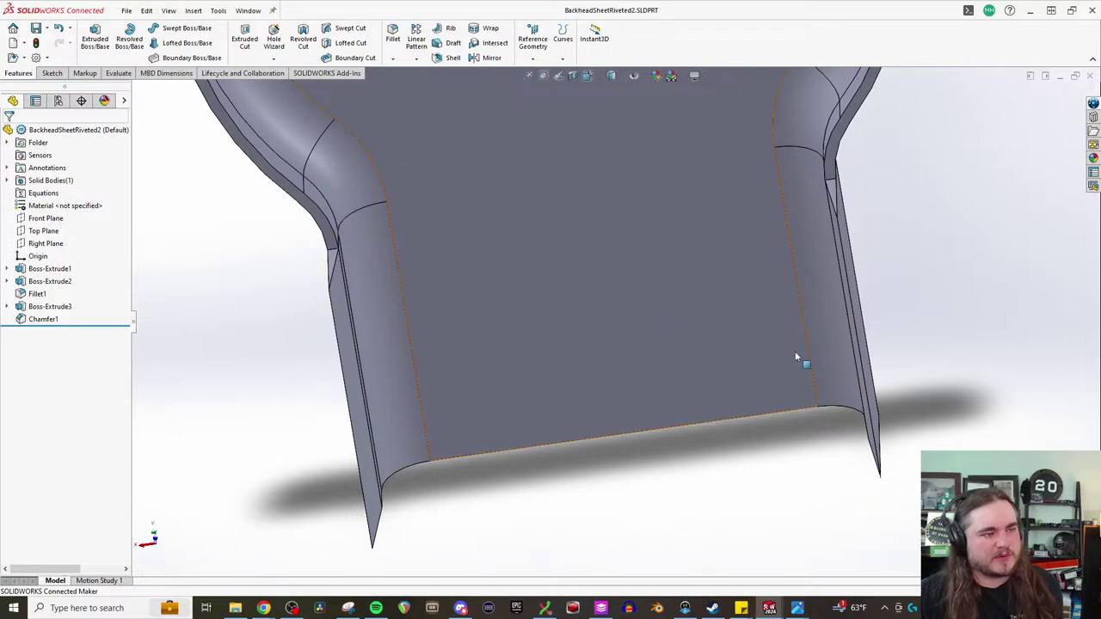
{"action": "left_click", "coordinate": [127, 10]}
{"action": "mouse_move", "coordinate": [145, 66]}
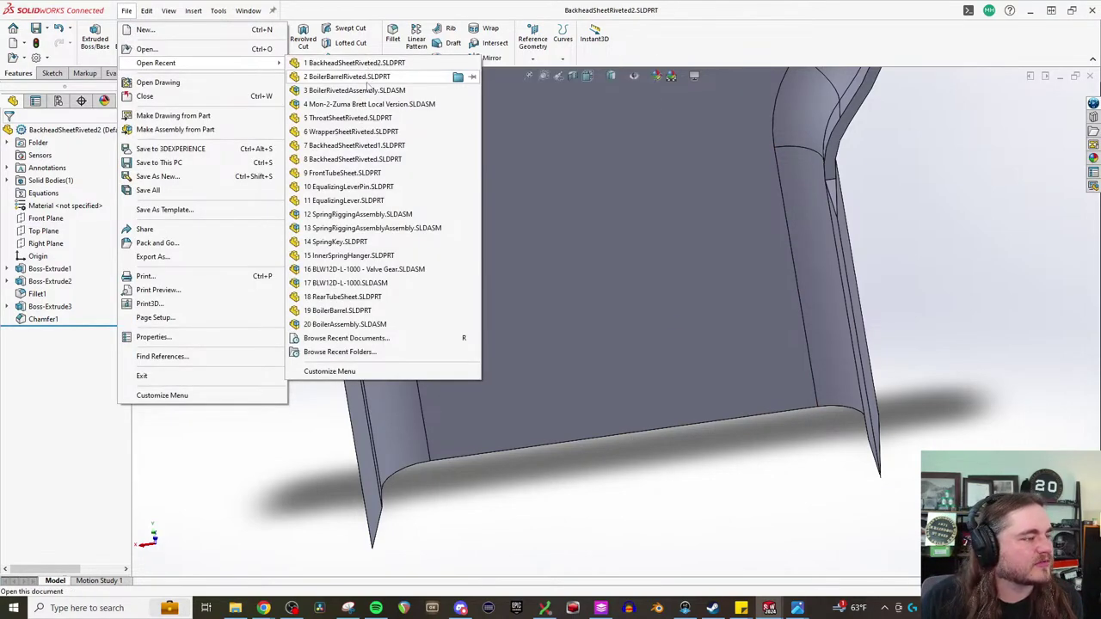
{"action": "left_click", "coordinate": [349, 118]}
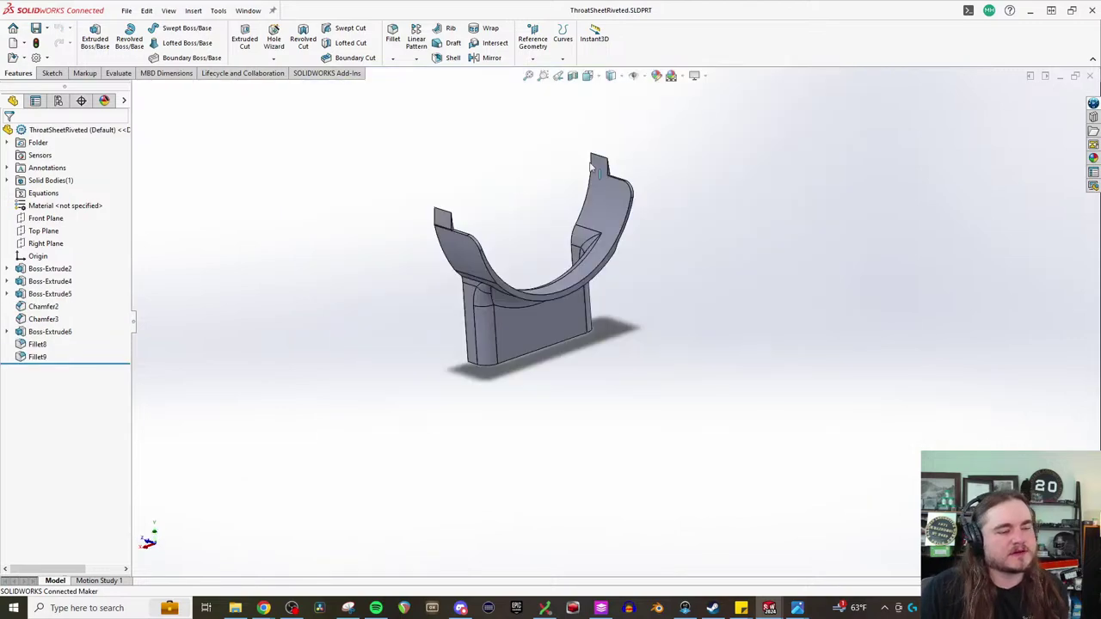
- Start a sketch on the end face of the throat sheet's flange, beside its straight lower legs
{"action": "scroll", "coordinate": [496, 353], "scroll_direction": "down", "scroll_amount": 3}
{"action": "middle_click_drag", "start_coordinate": [496, 354], "coordinate": [459, 307]}
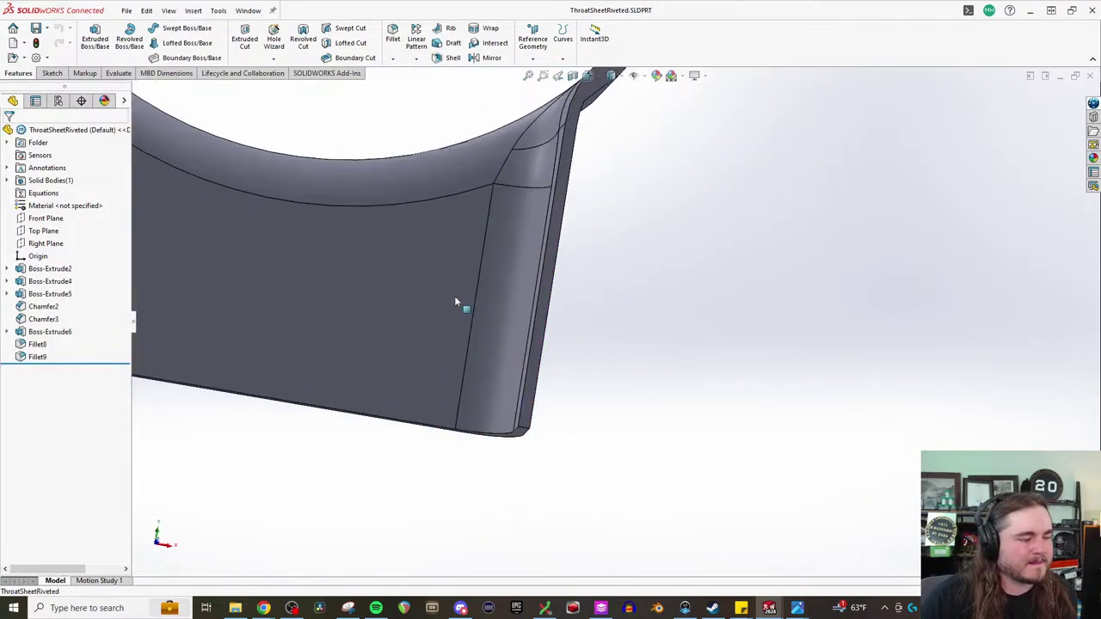
{"action": "scroll", "coordinate": [441, 295], "scroll_direction": "up", "scroll_amount": 2}
{"action": "scroll", "coordinate": [441, 295], "scroll_direction": "down", "scroll_amount": 2}
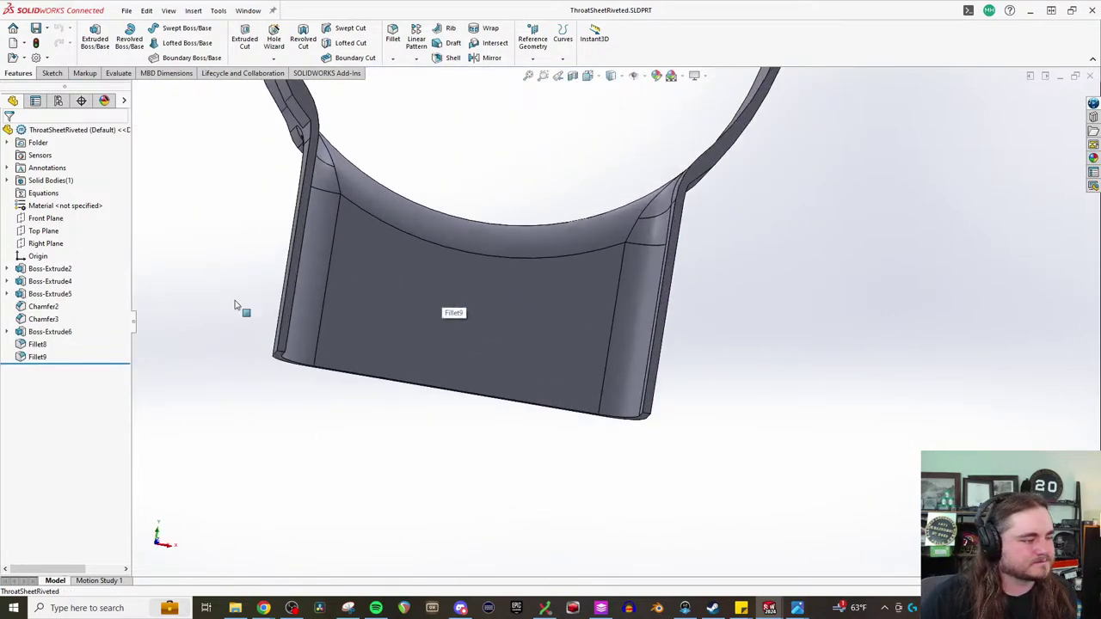
{"action": "left_click", "coordinate": [286, 335]}
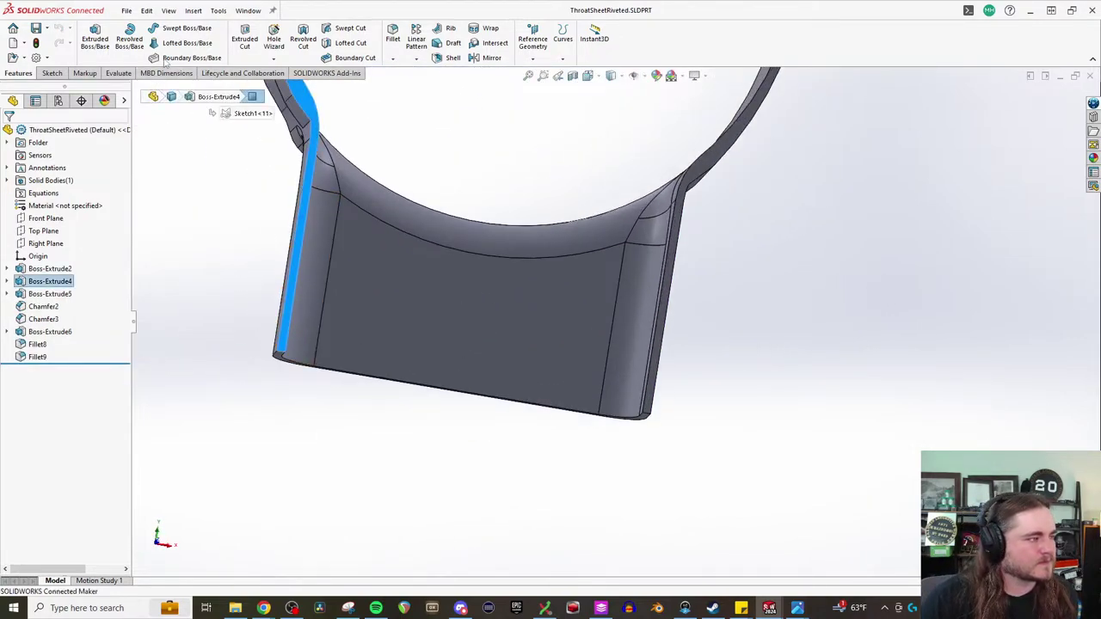
{"action": "left_click", "coordinate": [59, 73]}
{"action": "left_click", "coordinate": [91, 38]}
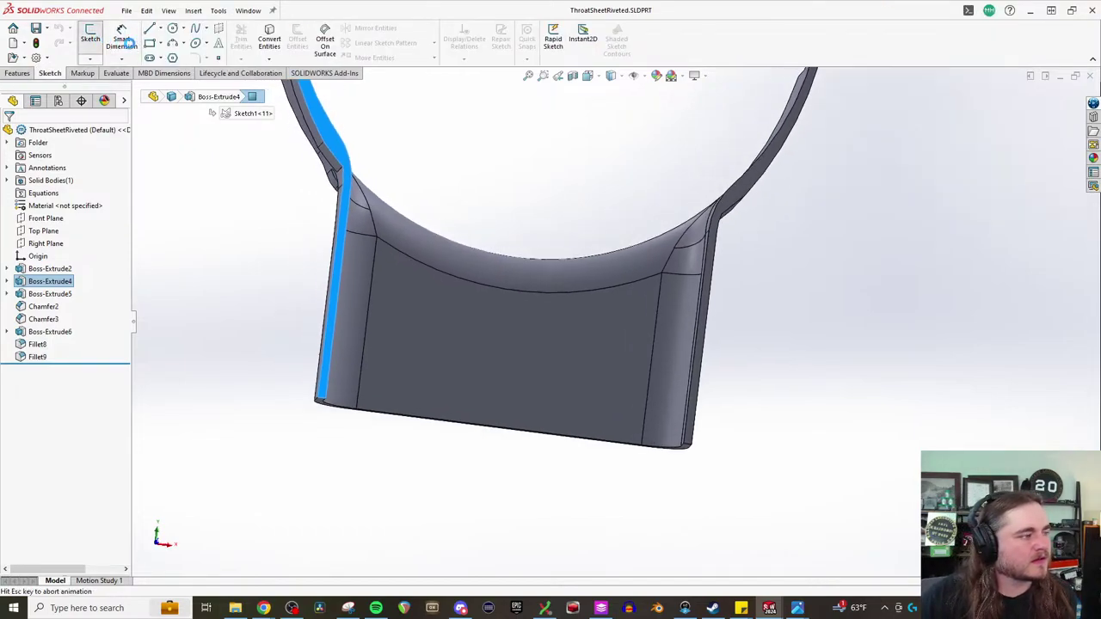
- Draw a corner rectangle over each straight lower leg of the throat sheet's flange face, about 0.5 by 13.2 in
{"action": "left_click", "coordinate": [150, 43]}
{"action": "scroll", "coordinate": [560, 507], "scroll_direction": "up", "scroll_amount": 1}
{"action": "scroll", "coordinate": [510, 367], "scroll_direction": "down", "scroll_amount": 3}
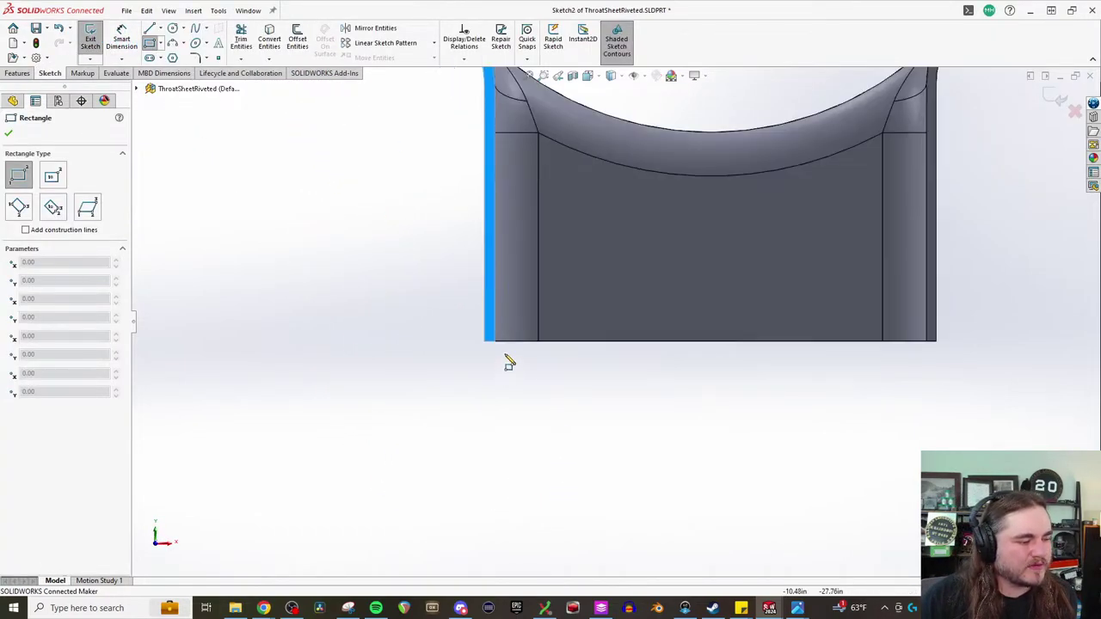
{"action": "left_click", "coordinate": [486, 342]}
{"action": "scroll", "coordinate": [533, 283], "scroll_direction": "up", "scroll_amount": 2}
{"action": "scroll", "coordinate": [542, 197], "scroll_direction": "down", "scroll_amount": 2}
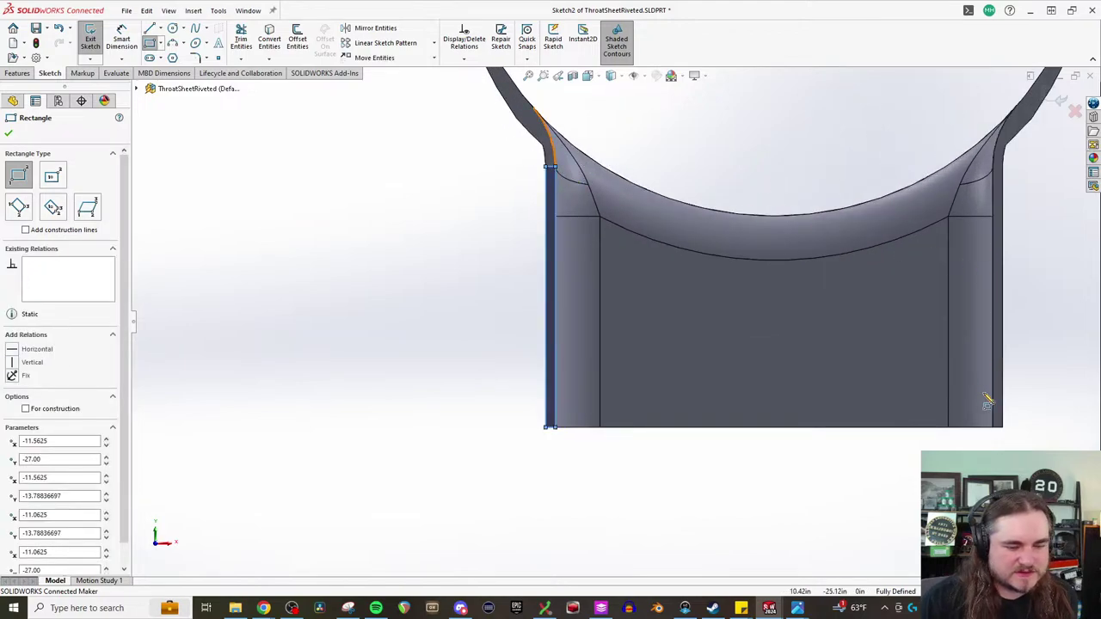
{"action": "left_click", "coordinate": [996, 429]}
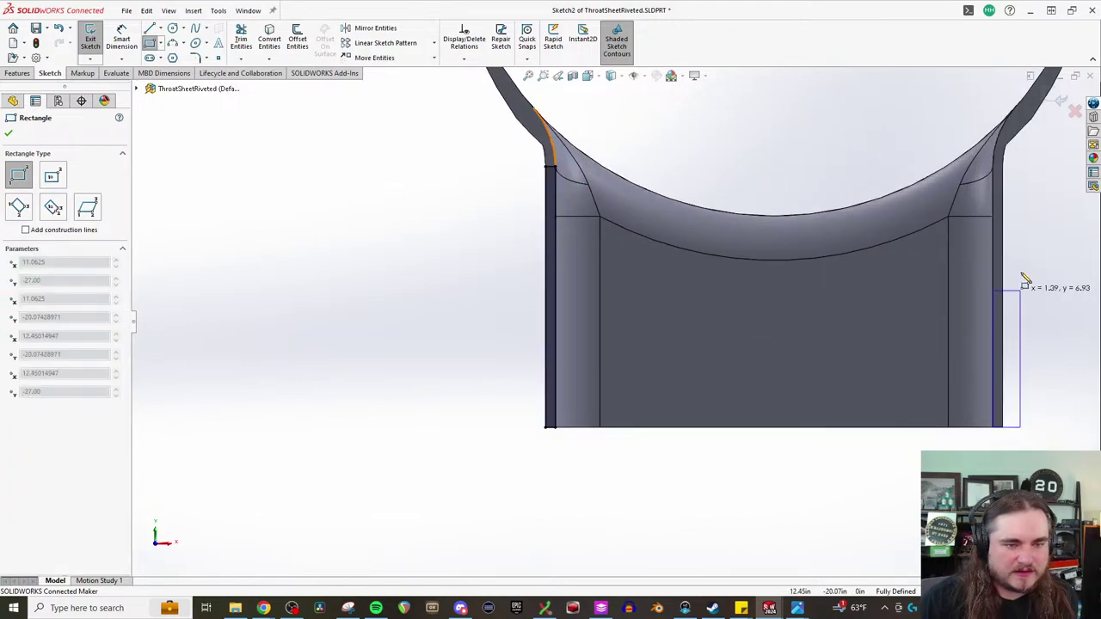
{"action": "left_click", "coordinate": [1004, 169]}
{"action": "key", "text": "Escape"}
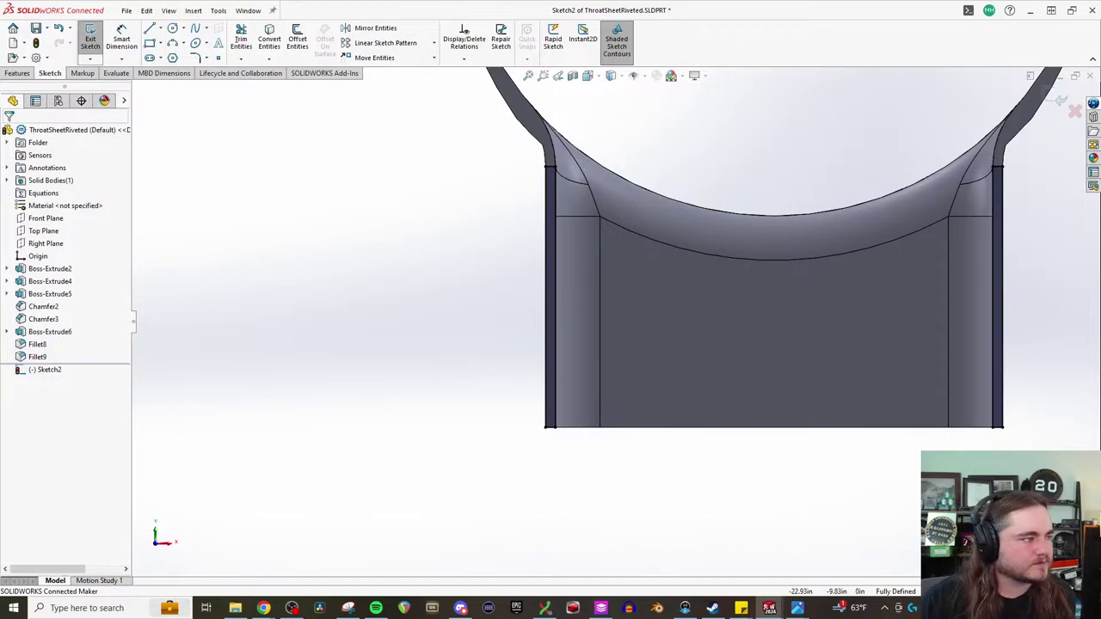
- Extrude both leg rectangles 4 in with a blind boss, merging the result with the throat sheet
{"action": "left_click", "coordinate": [26, 74]}
{"action": "left_click", "coordinate": [95, 40]}
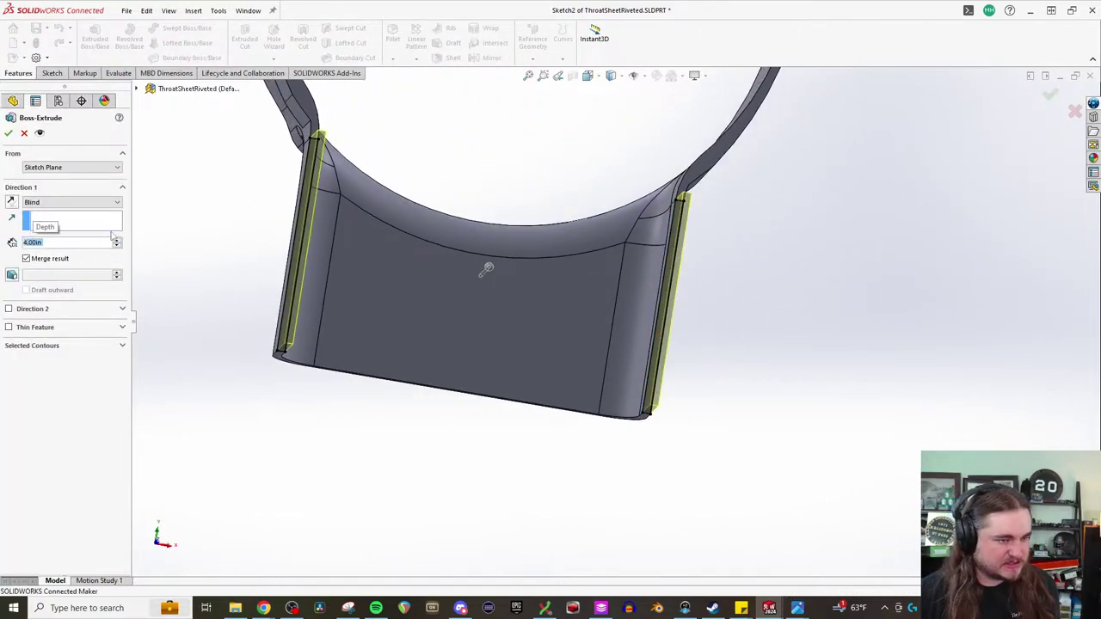
{"action": "key", "text": "Return"}
- Start a chamfer on the long inner end edges of both new flange extensions of the throat sheet
{"action": "middle_click_drag", "start_coordinate": [432, 376], "coordinate": [426, 310]}
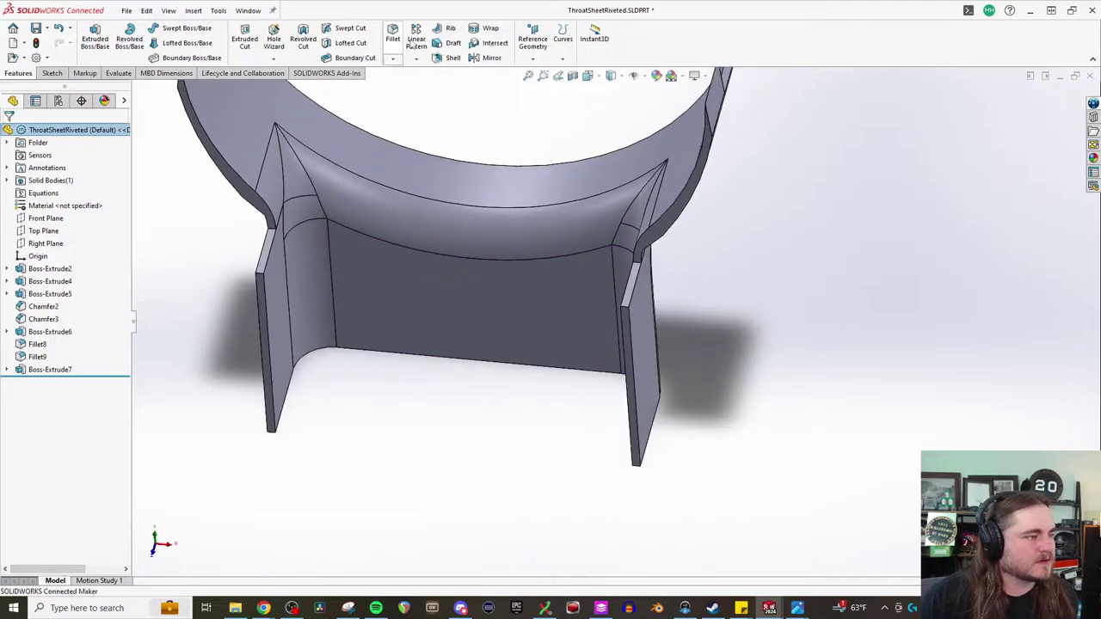
{"action": "left_click", "coordinate": [392, 59]}
{"action": "left_click", "coordinate": [413, 86]}
{"action": "left_click", "coordinate": [269, 351]}
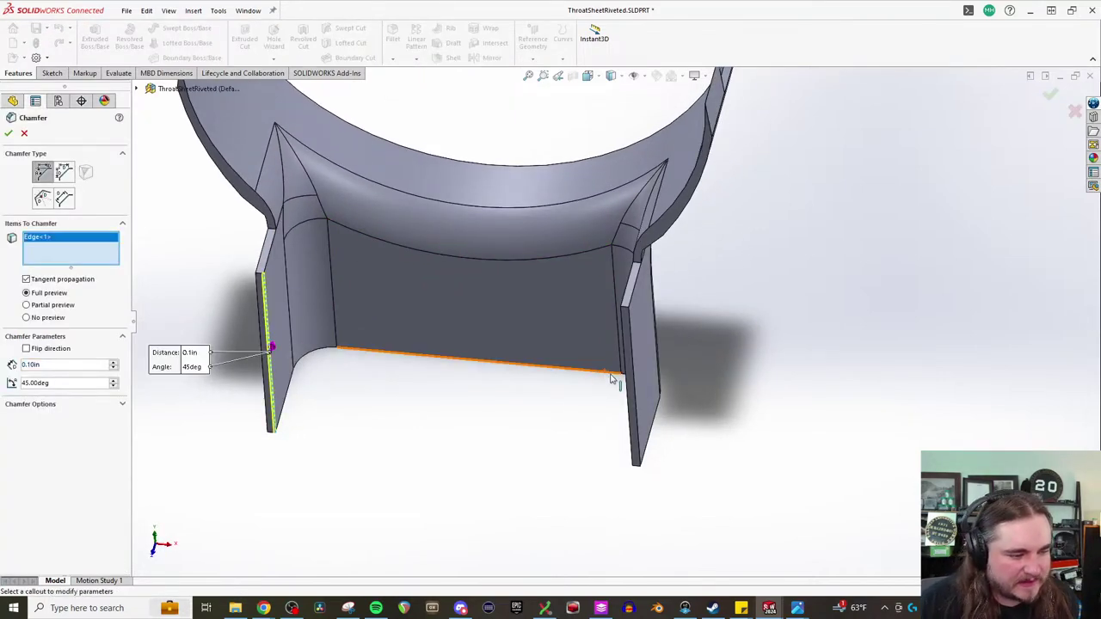
{"action": "left_click", "coordinate": [628, 388]}
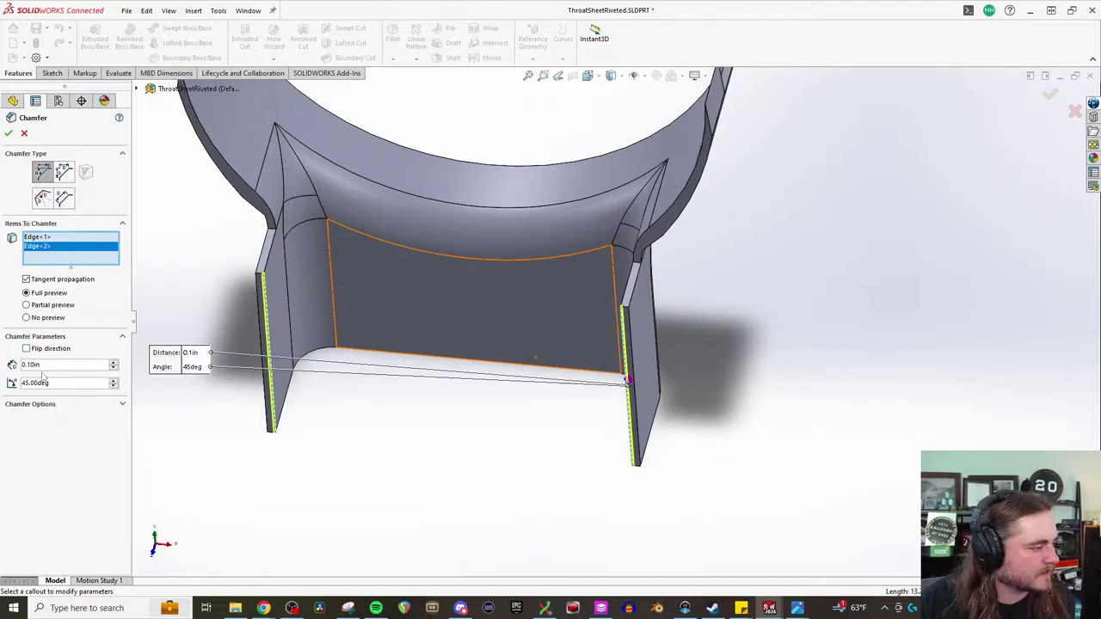
- Switch the throat sheet's chamfer to asymmetric distance-distance with 4 in and 0.5 in, and apply it
{"action": "left_click", "coordinate": [64, 172]}
{"action": "double_click", "coordinate": [78, 368]}
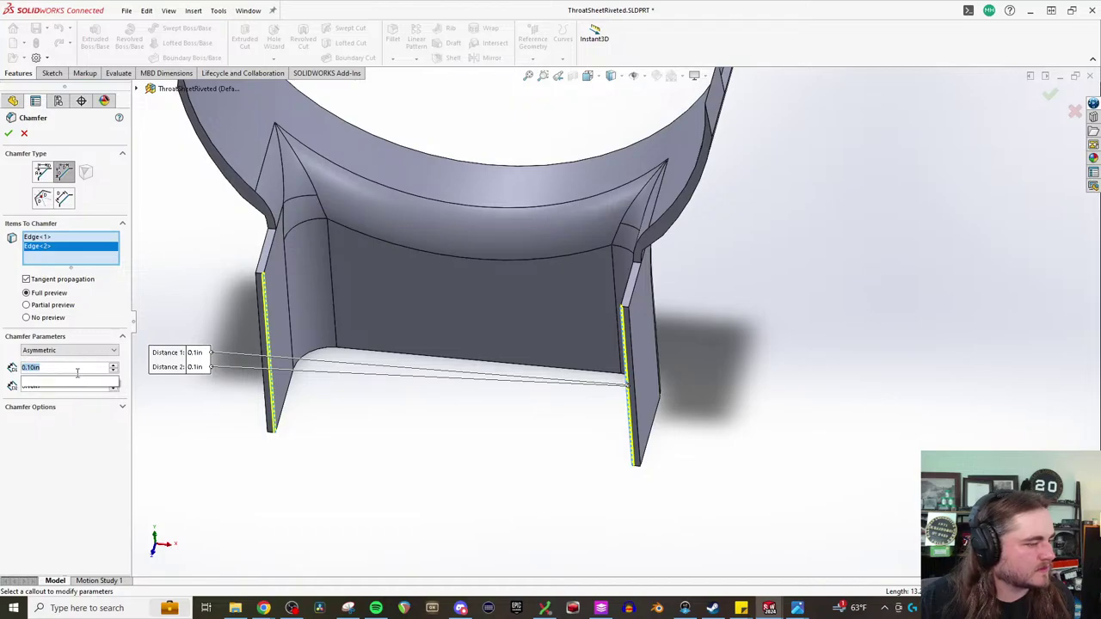
{"action": "type", "text": "4"}
{"action": "key", "text": "Return"}
{"action": "type", "text": "0.5"}
{"action": "key", "text": "Return"}
{"action": "key", "text": "Return"}
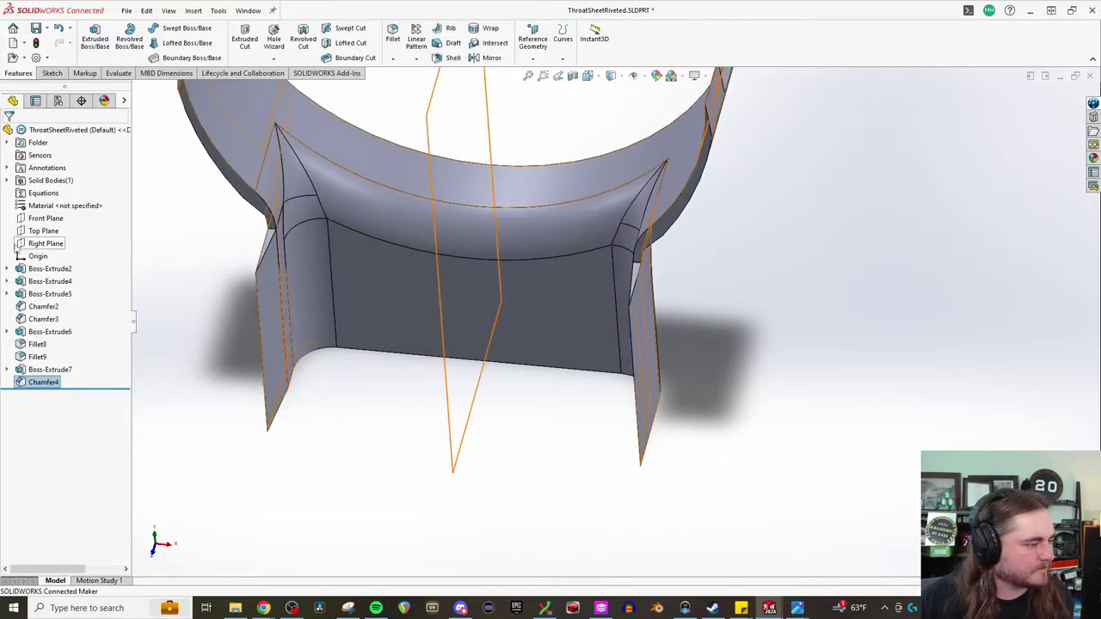
- Save all modified documents to this PC
{"action": "left_click", "coordinate": [127, 10]}
{"action": "left_click", "coordinate": [180, 193]}
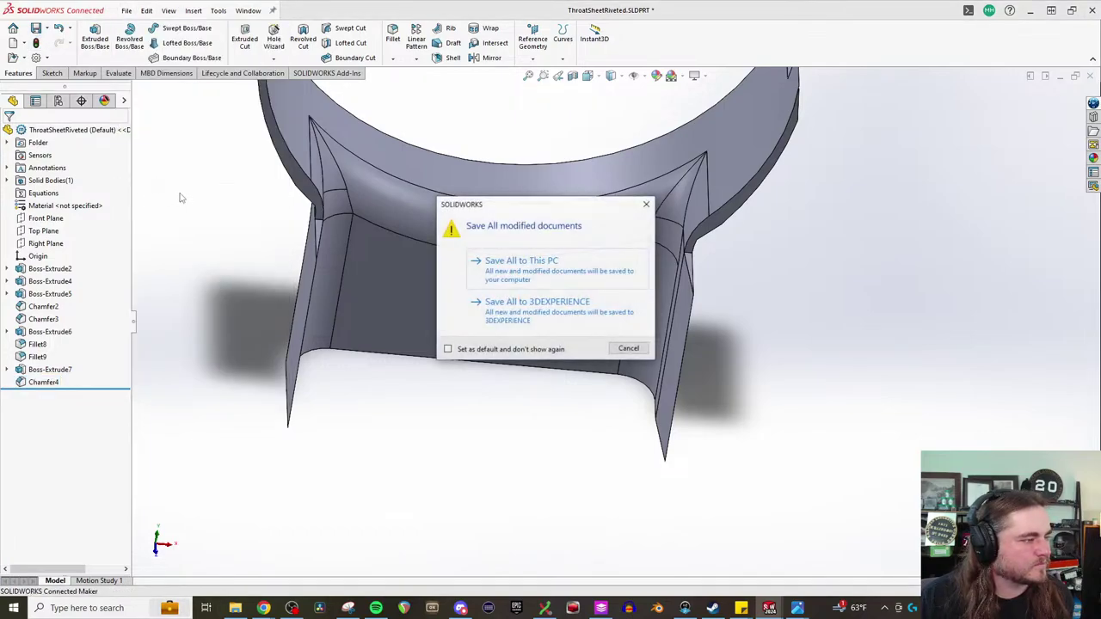
{"action": "left_click", "coordinate": [519, 273]}
- Switch to BoilerRivetedAssembly.SLDASM and rebuild it with the changed sheets
{"action": "mouse_move", "coordinate": [771, 609]}
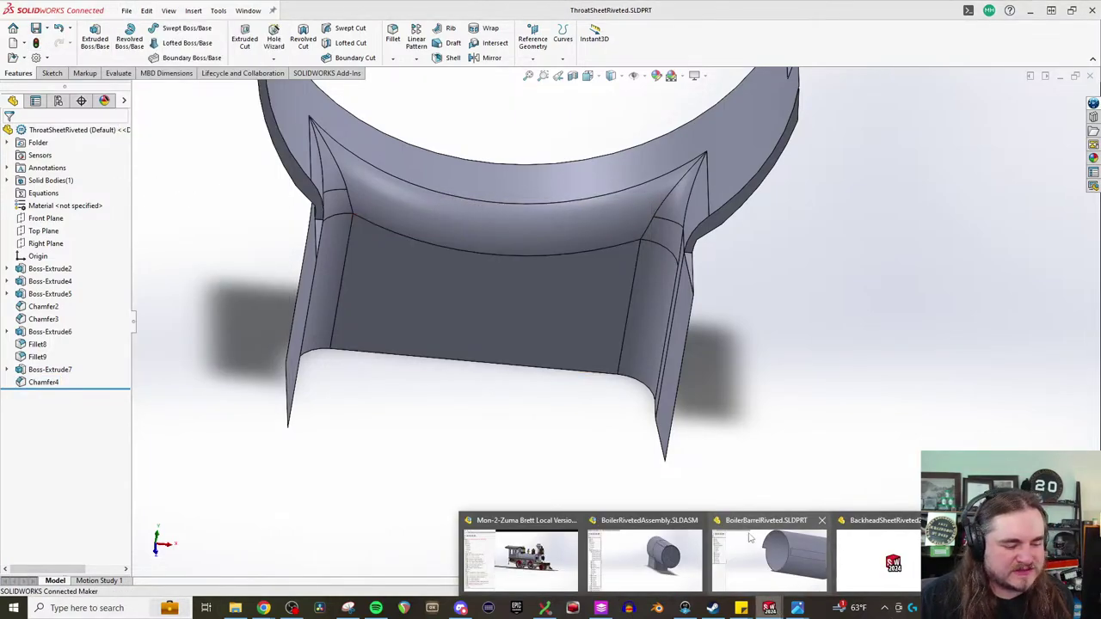
{"action": "left_click", "coordinate": [672, 550]}
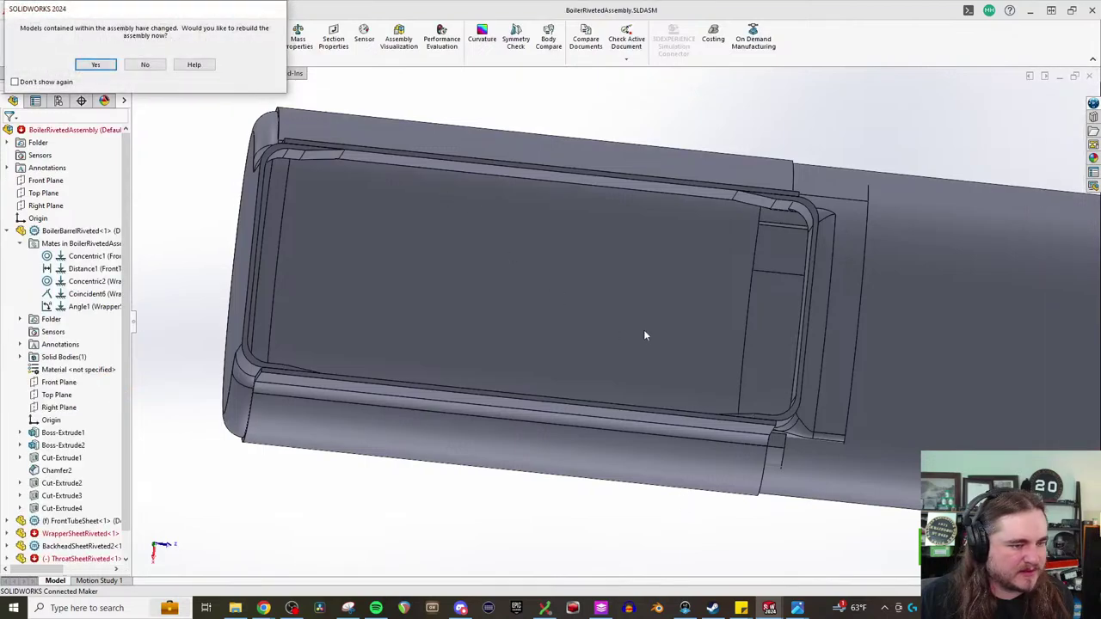
{"action": "left_click", "coordinate": [103, 67]}
- Examine the firebox opening and its corners in the boiler assembly from below, ending in the Bottom view
{"action": "left_click", "coordinate": [729, 265]}
{"action": "middle_click_drag", "start_coordinate": [730, 264], "coordinate": [746, 238]}
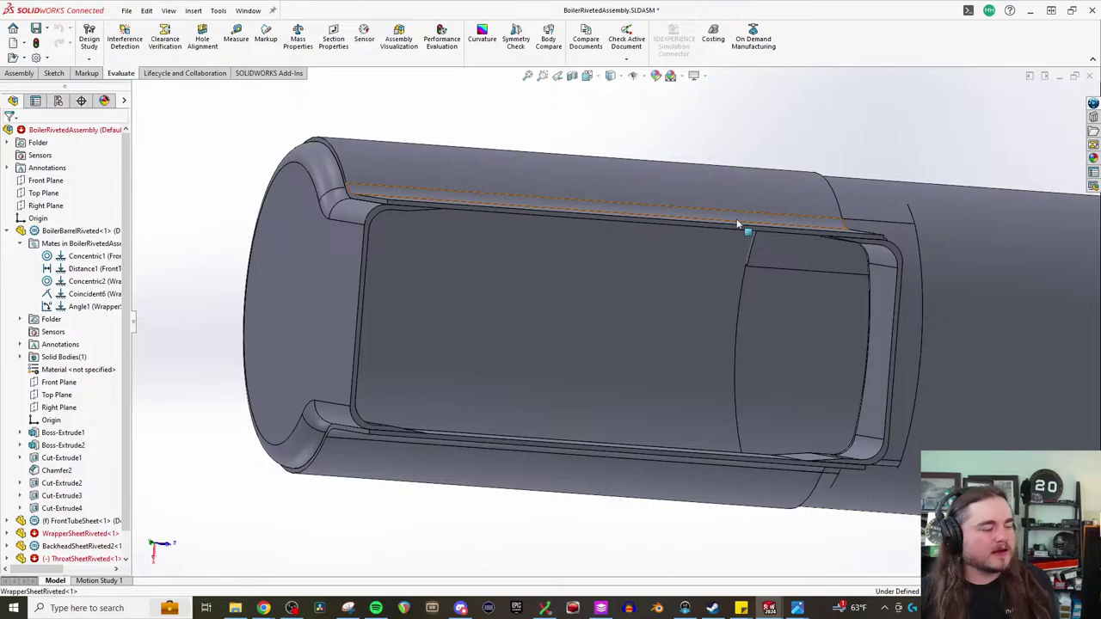
{"action": "mouse_move", "coordinate": [395, 236]}
{"action": "middle_mouse_down"}
{"action": "mouse_move", "coordinate": [369, 206]}
{"action": "mouse_move", "coordinate": [376, 189]}
{"action": "mouse_move", "coordinate": [386, 221]}
{"action": "middle_mouse_up"}
{"action": "right_click", "coordinate": [389, 226]}
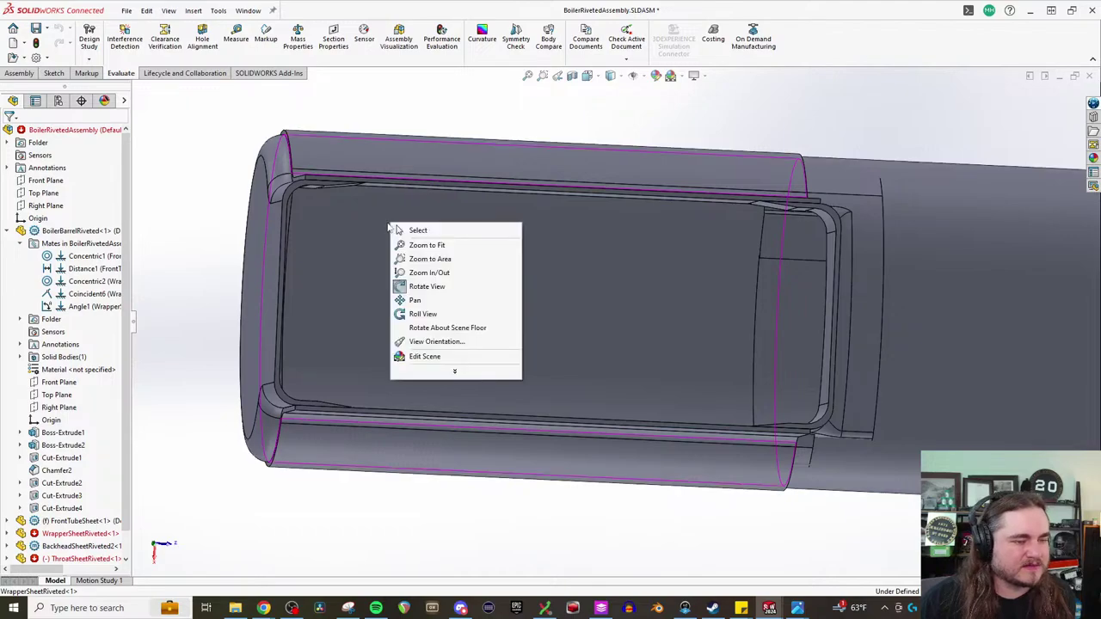
{"action": "left_click", "coordinate": [857, 124]}
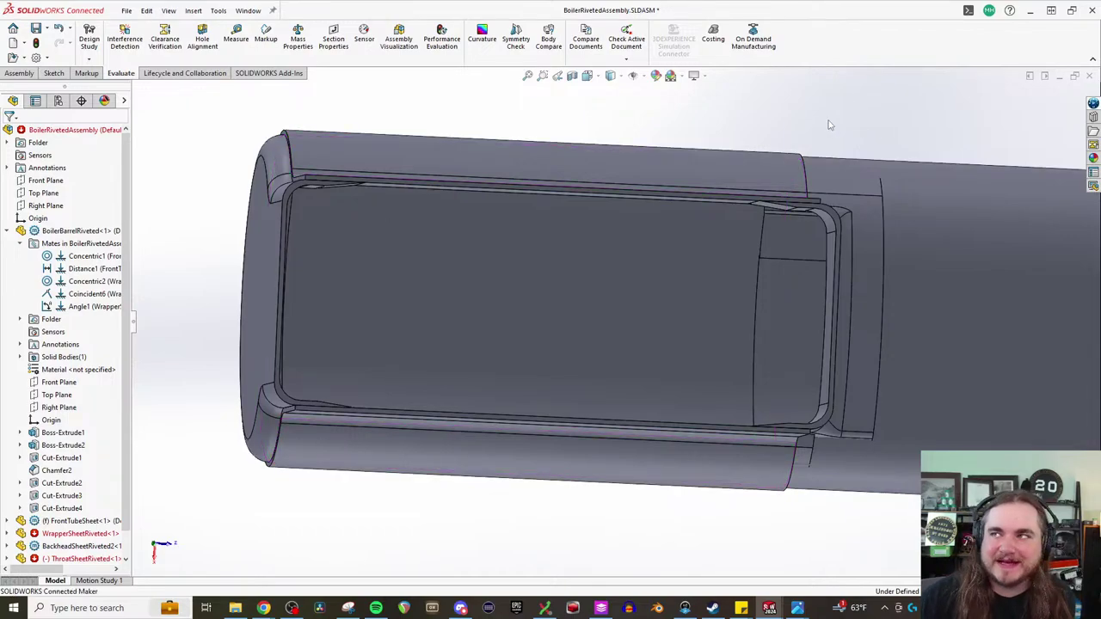
{"action": "mouse_move", "coordinate": [776, 132]}
{"action": "middle_mouse_down"}
{"action": "mouse_move", "coordinate": [759, 123]}
{"action": "mouse_move", "coordinate": [768, 135]}
{"action": "middle_mouse_up"}
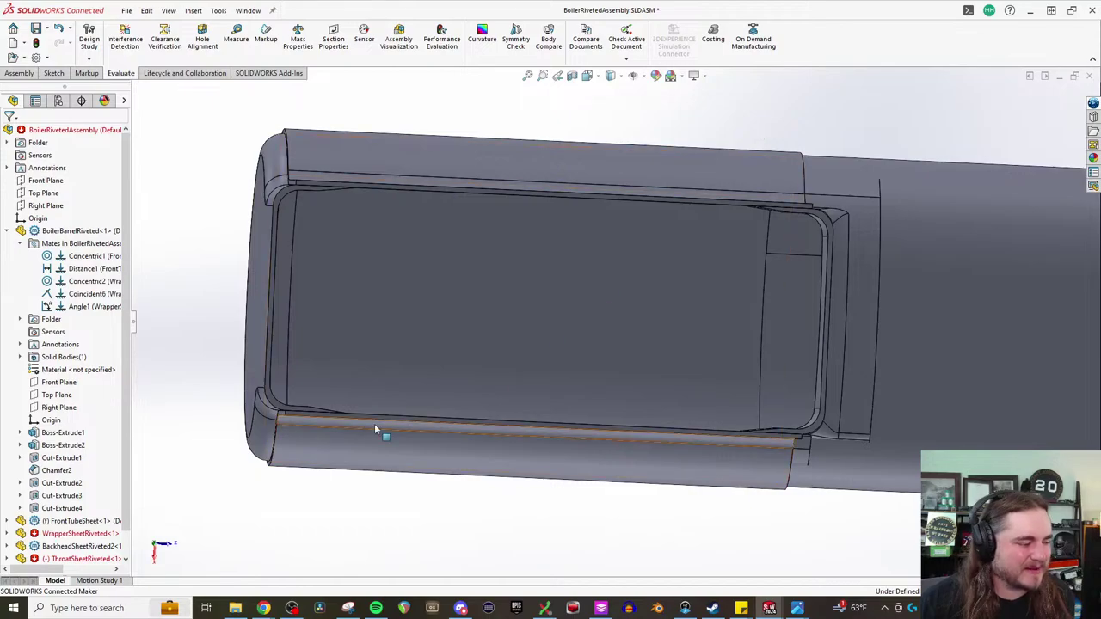
{"action": "left_click", "coordinate": [156, 551]}
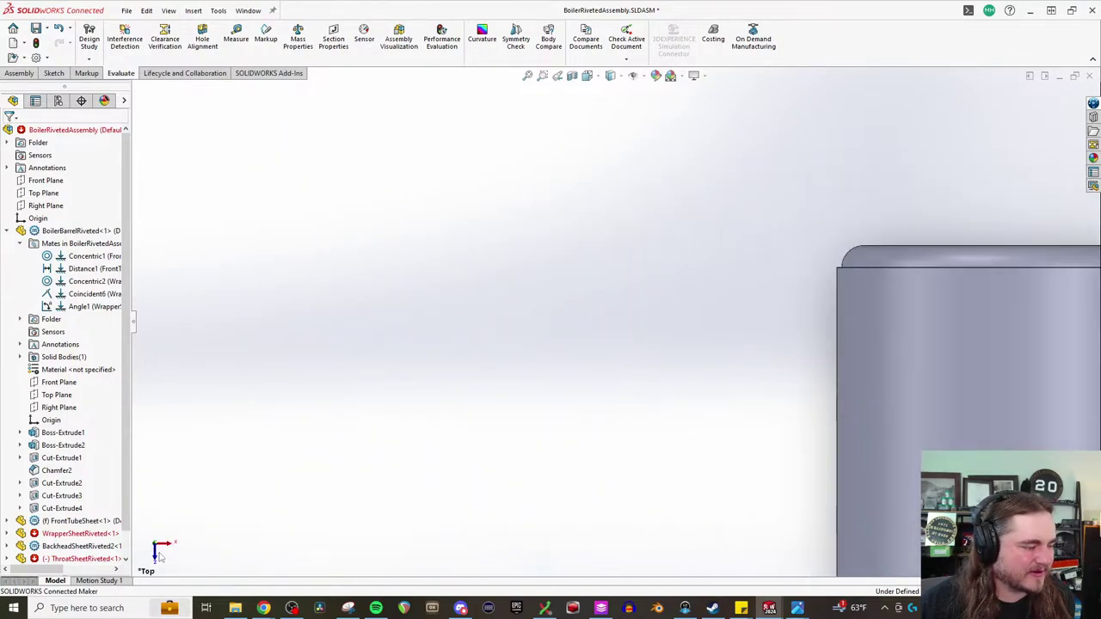
{"action": "left_click", "coordinate": [168, 548]}
{"action": "left_click", "coordinate": [154, 550]}
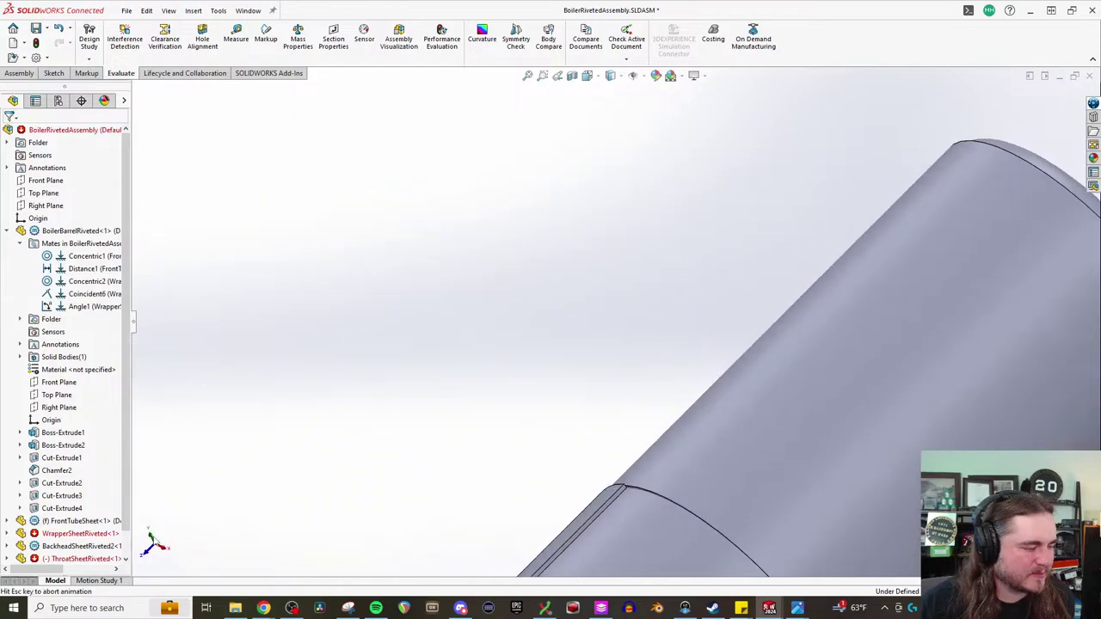
{"action": "left_click", "coordinate": [154, 547]}
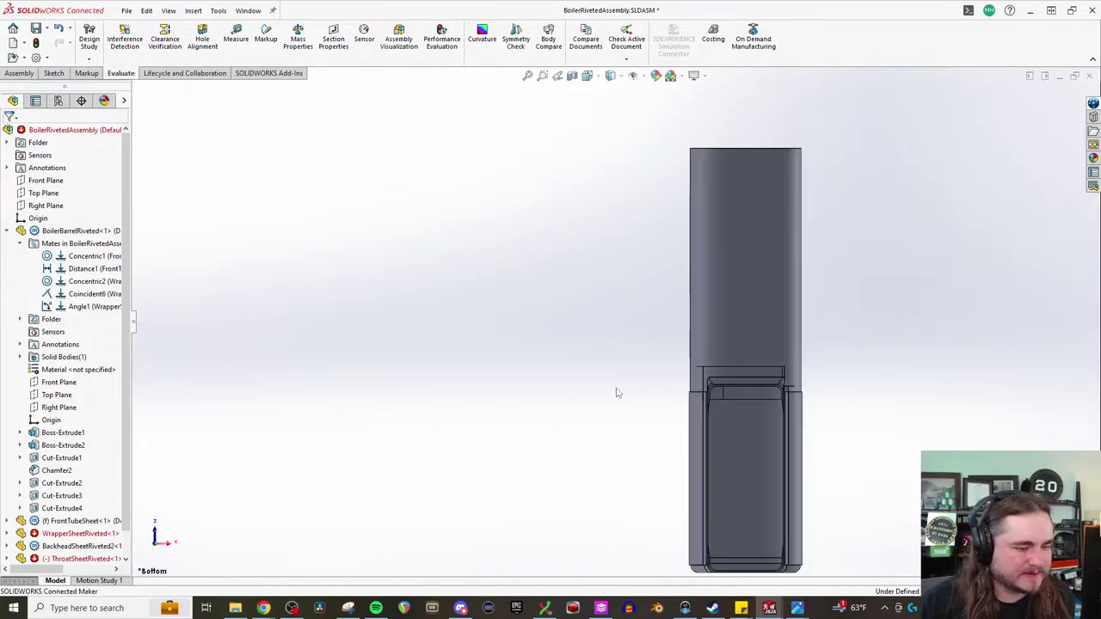
{"action": "scroll", "coordinate": [575, 234], "scroll_direction": "down", "scroll_amount": 8}
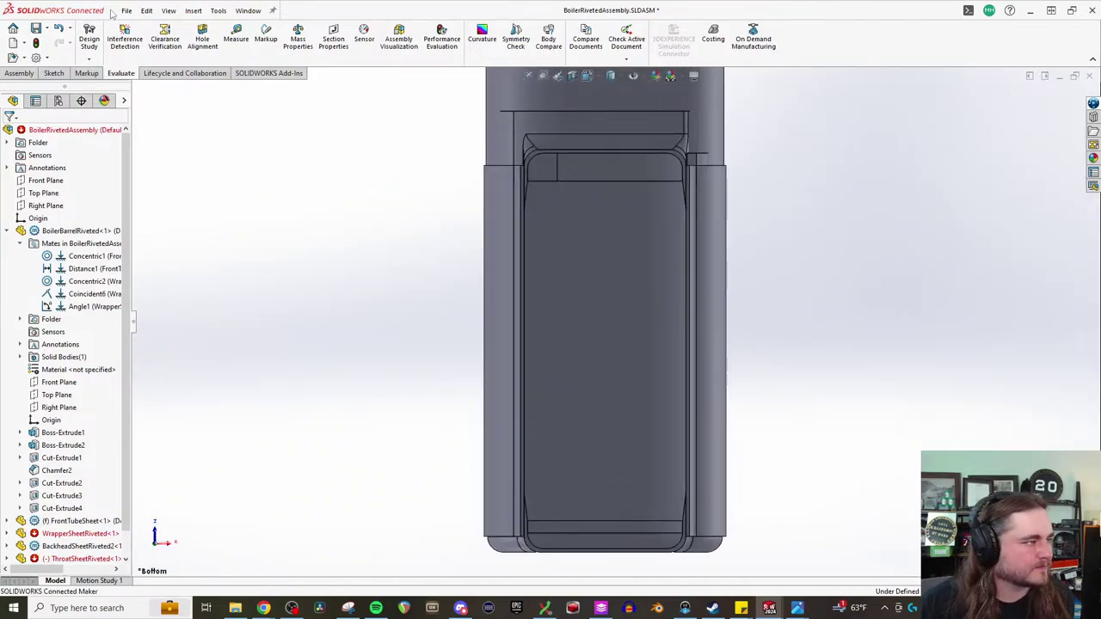
- Create a new part and start a center rectangle for its first sketch
{"action": "left_click", "coordinate": [126, 11]}
{"action": "left_click", "coordinate": [140, 26]}
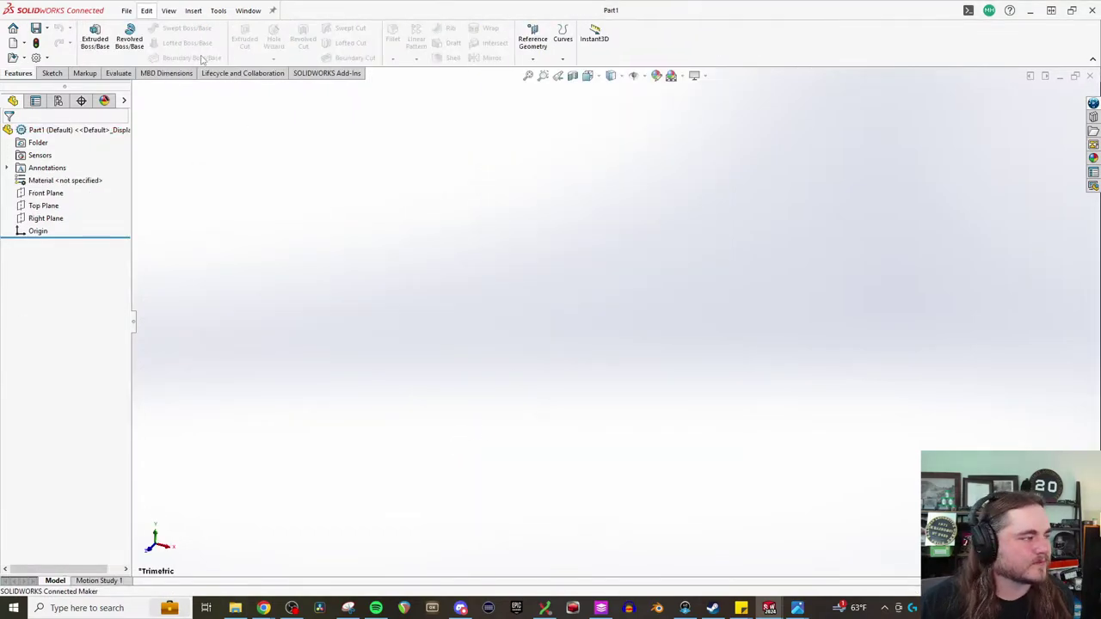
{"action": "left_click", "coordinate": [52, 74]}
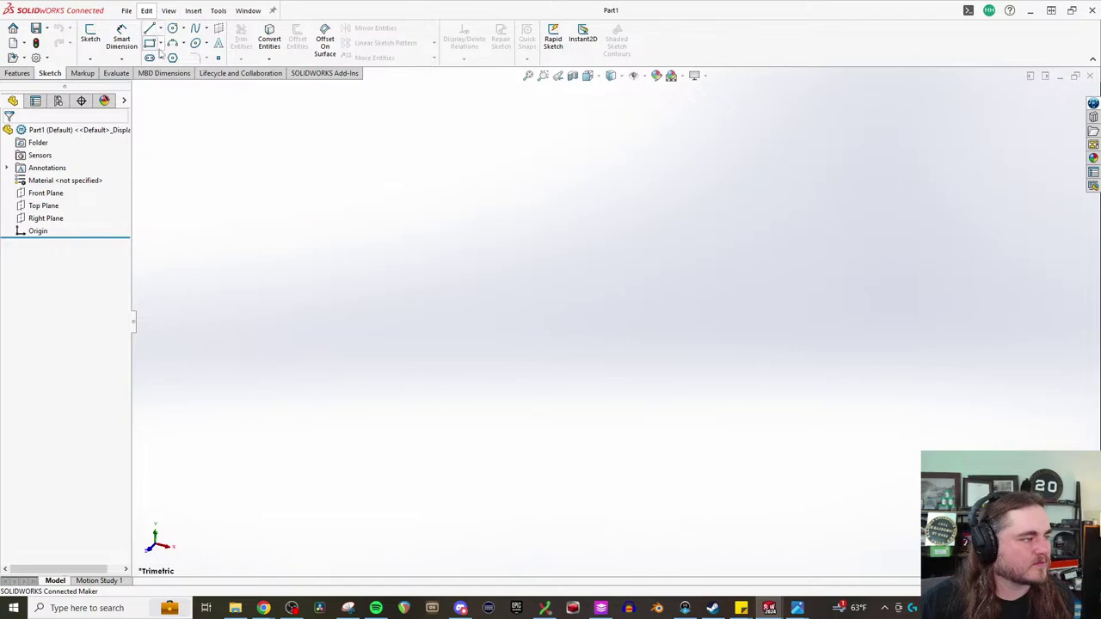
{"action": "left_click", "coordinate": [160, 46]}
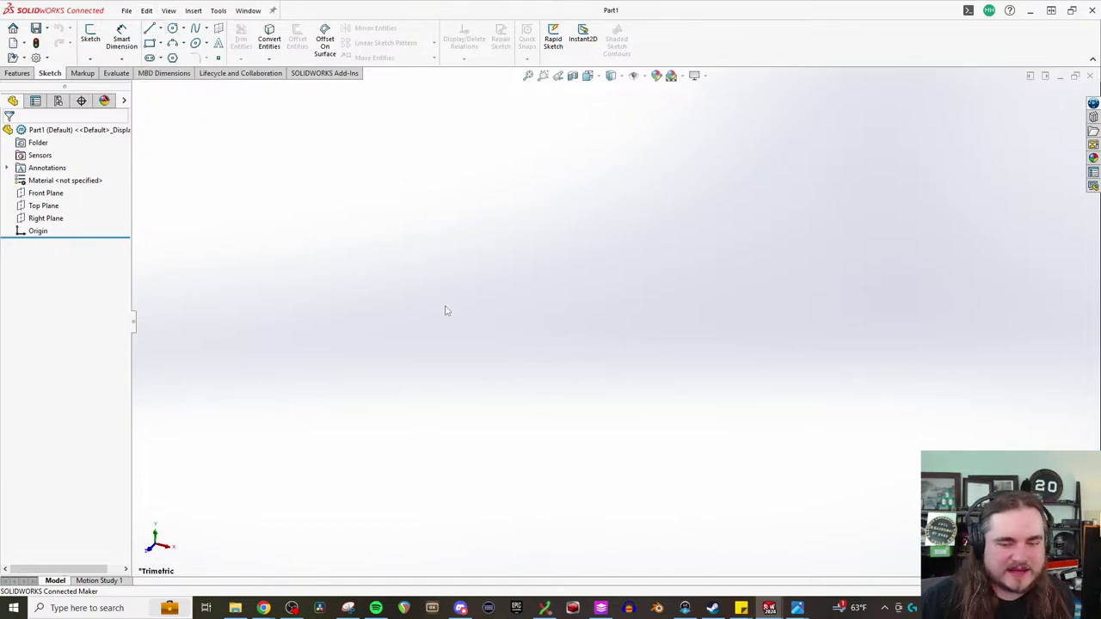
{"action": "left_click", "coordinate": [159, 29]}
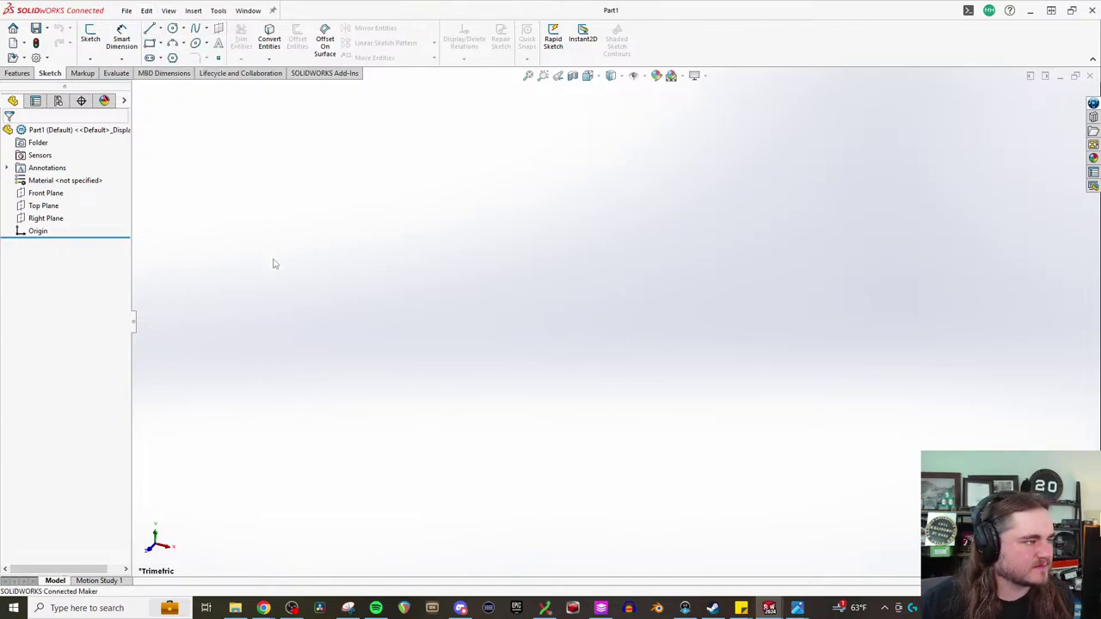
{"action": "left_click", "coordinate": [160, 47]}
{"action": "left_click", "coordinate": [184, 57]}
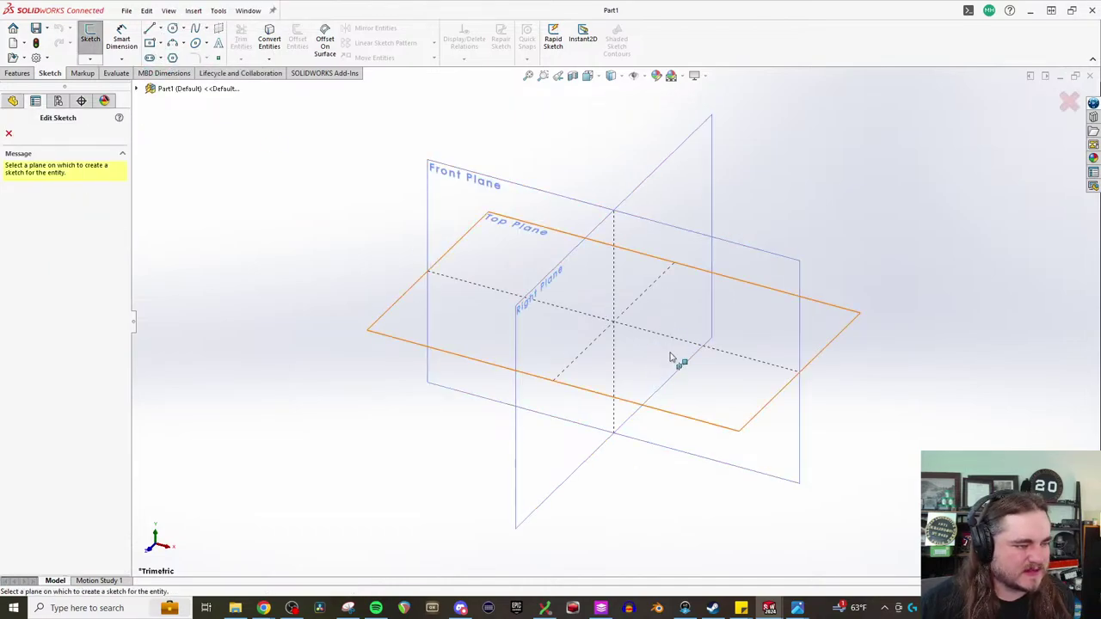
- Sketch a center rectangle on the Top Plane at the origin, about 2.27 in wide and 4.67 in high
{"action": "left_click", "coordinate": [693, 398]}
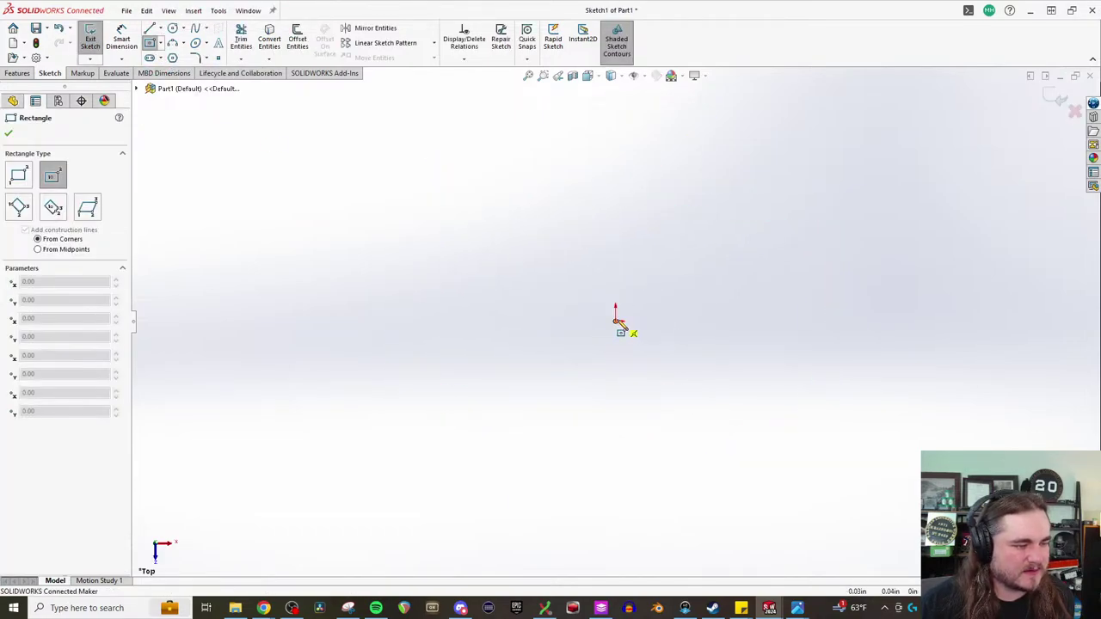
{"action": "left_click", "coordinate": [616, 321]}
{"action": "left_click", "coordinate": [685, 177]}
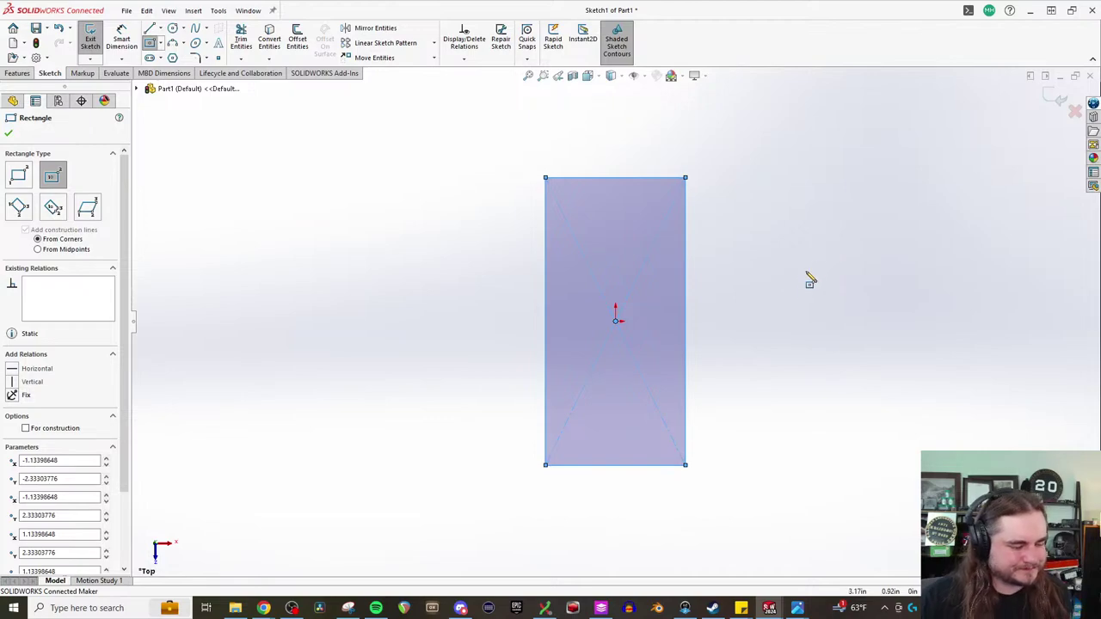
{"action": "scroll", "coordinate": [736, 394], "scroll_direction": "up", "scroll_amount": 1}
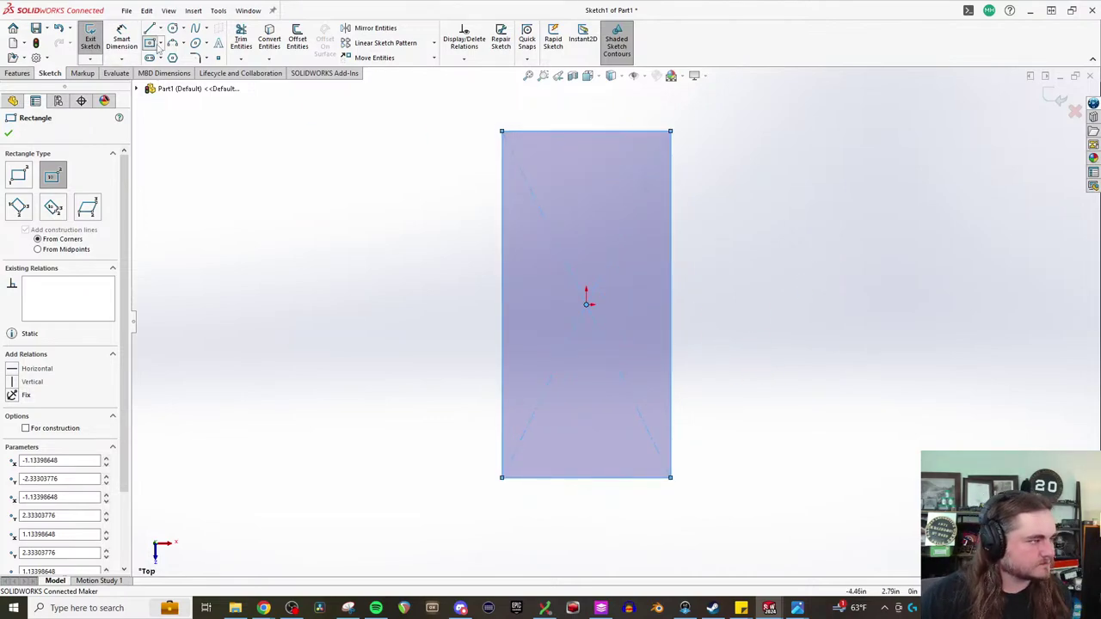
- Draw a second, larger center rectangle around the first from the origin, about 2.73 by 5.05 in
{"action": "left_click", "coordinate": [160, 45]}
{"action": "left_click", "coordinate": [170, 61]}
{"action": "left_click", "coordinate": [159, 45]}
{"action": "left_click", "coordinate": [187, 72]}
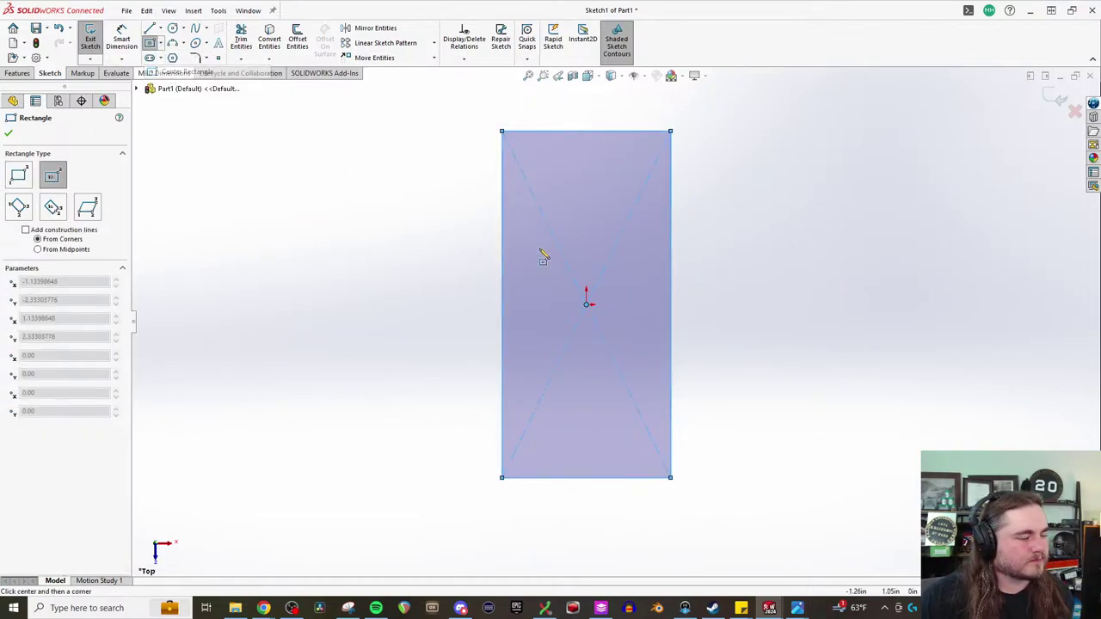
{"action": "left_click", "coordinate": [586, 305]}
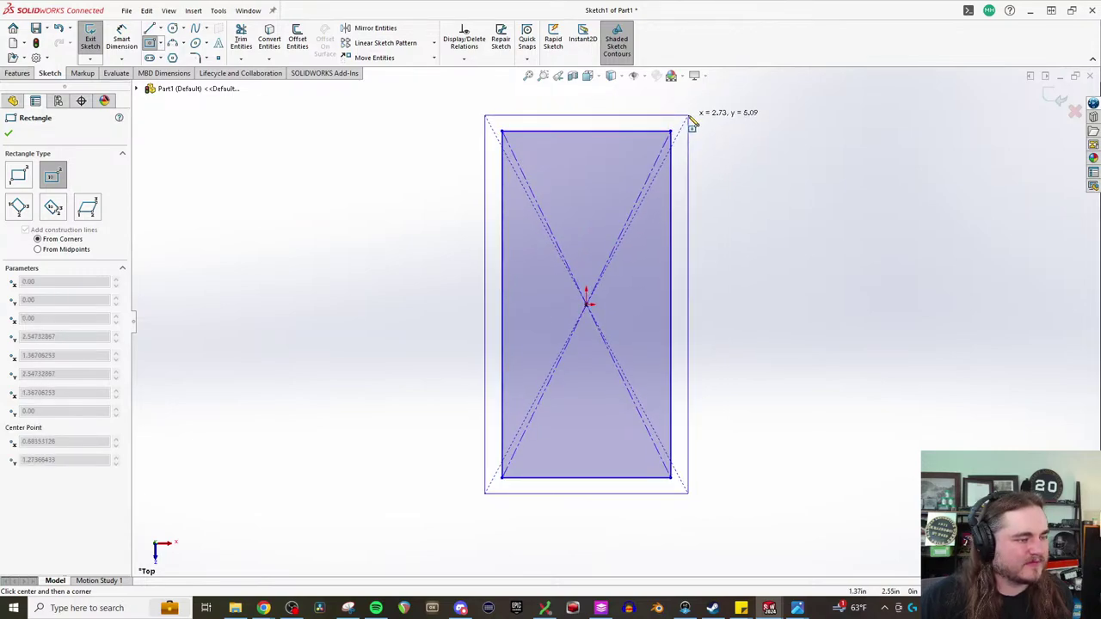
{"action": "left_click", "coordinate": [688, 119]}
- Draw a short slanted line from the outer rectangle's upper-left corner, running upward and slightly inward
{"action": "scroll", "coordinate": [639, 192], "scroll_direction": "up", "scroll_amount": 1}
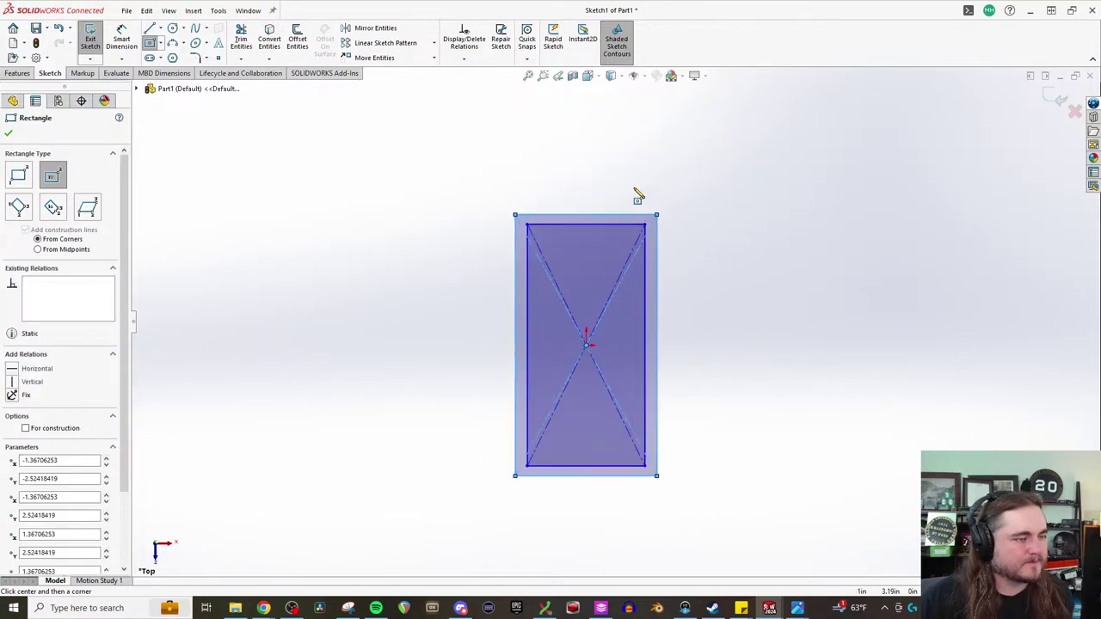
{"action": "scroll", "coordinate": [597, 283], "scroll_direction": "down", "scroll_amount": 3}
{"action": "left_click", "coordinate": [152, 30]}
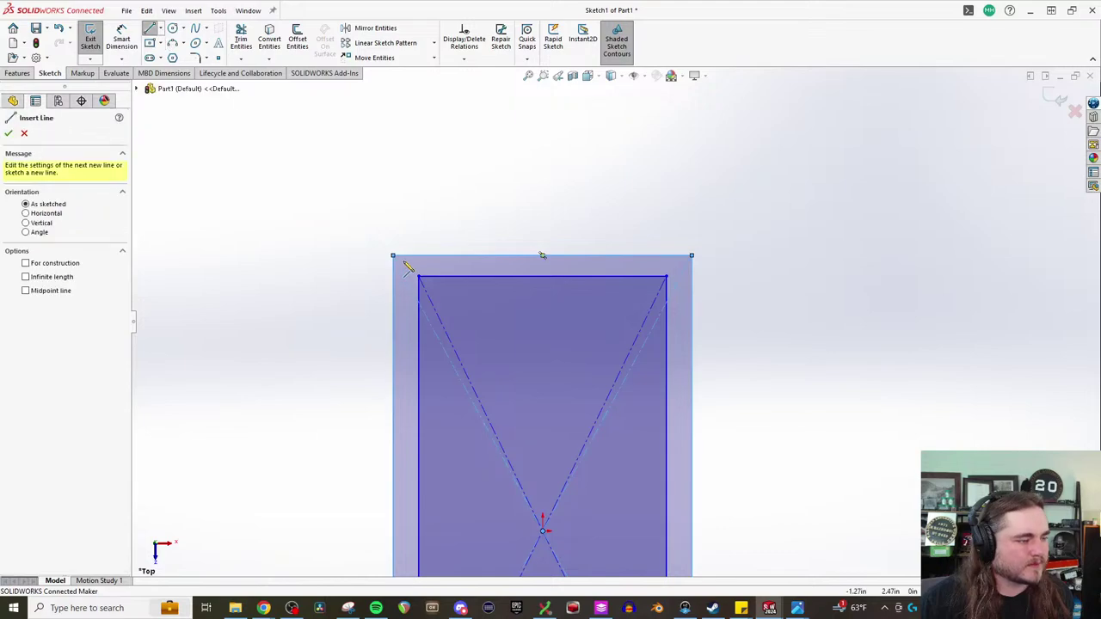
{"action": "left_click", "coordinate": [393, 256]}
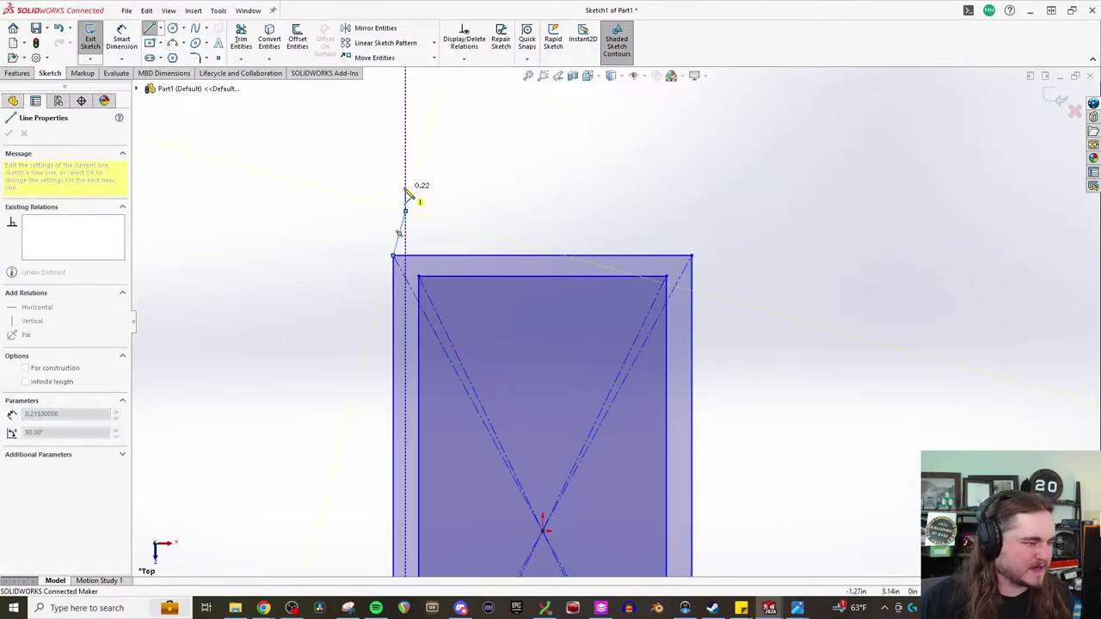
{"action": "key", "text": "a"}
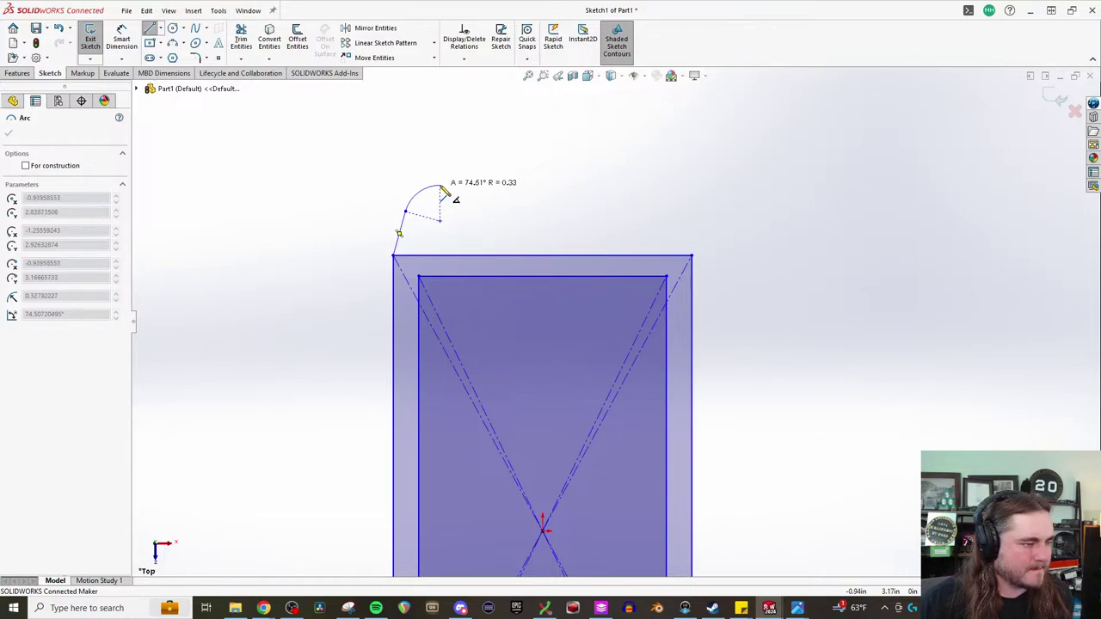
{"action": "key", "text": "Escape"}
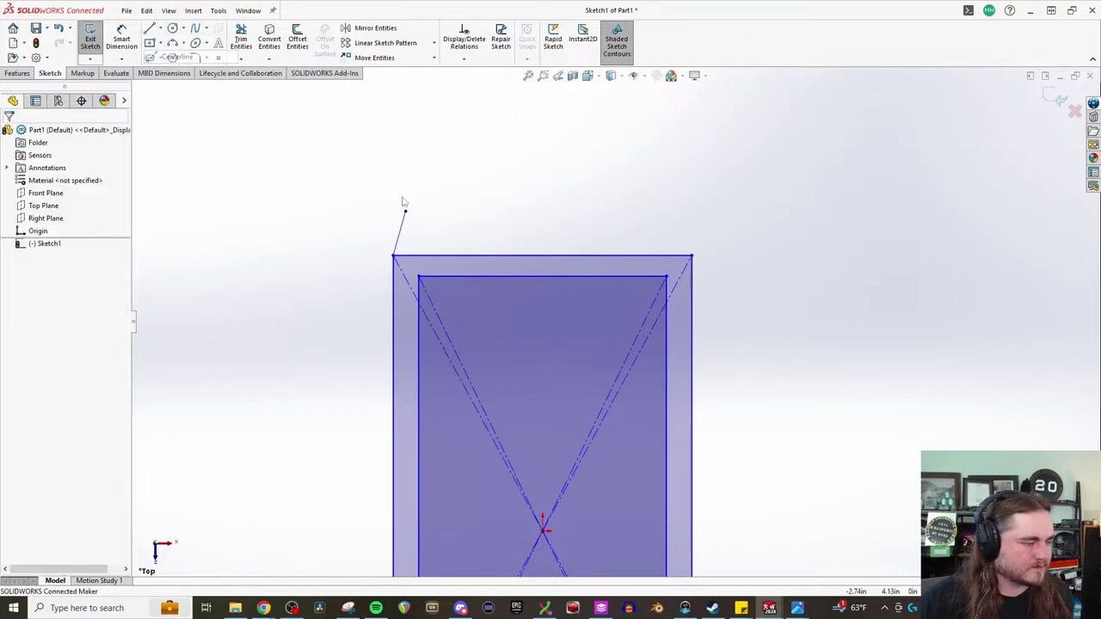
- Draw a vertical construction line from the slanted line's upper end down to the outer rectangle's top edge
{"action": "key", "text": "l"}
{"action": "left_click", "coordinate": [405, 212]}
{"action": "left_click", "coordinate": [405, 256]}
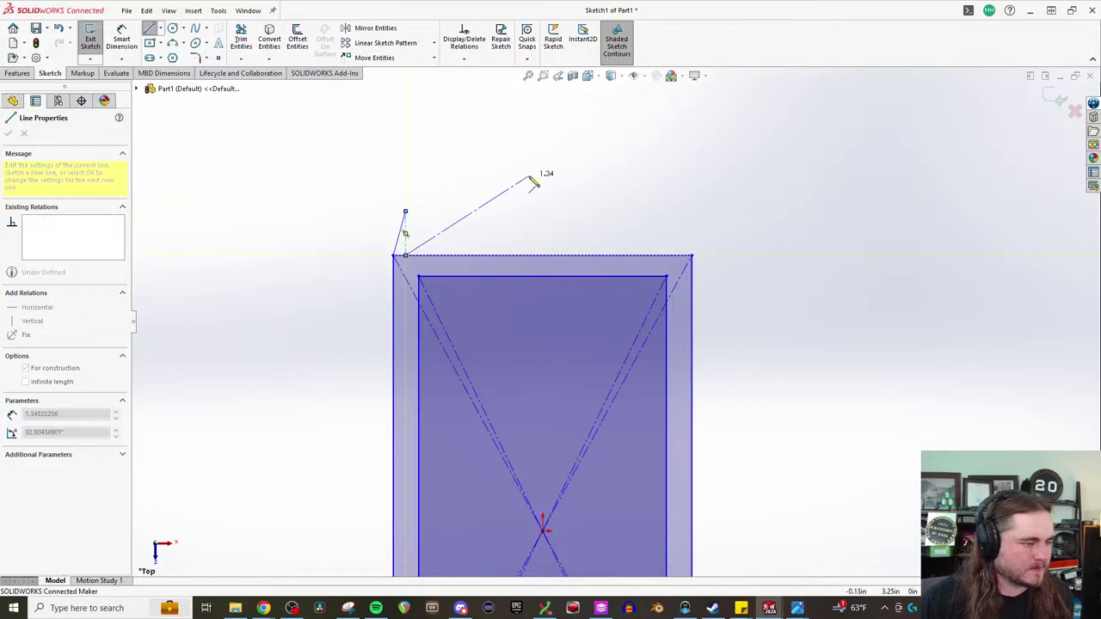
{"action": "key", "text": "Escape"}
{"action": "left_click", "coordinate": [159, 28]}
{"action": "left_click", "coordinate": [177, 51]}
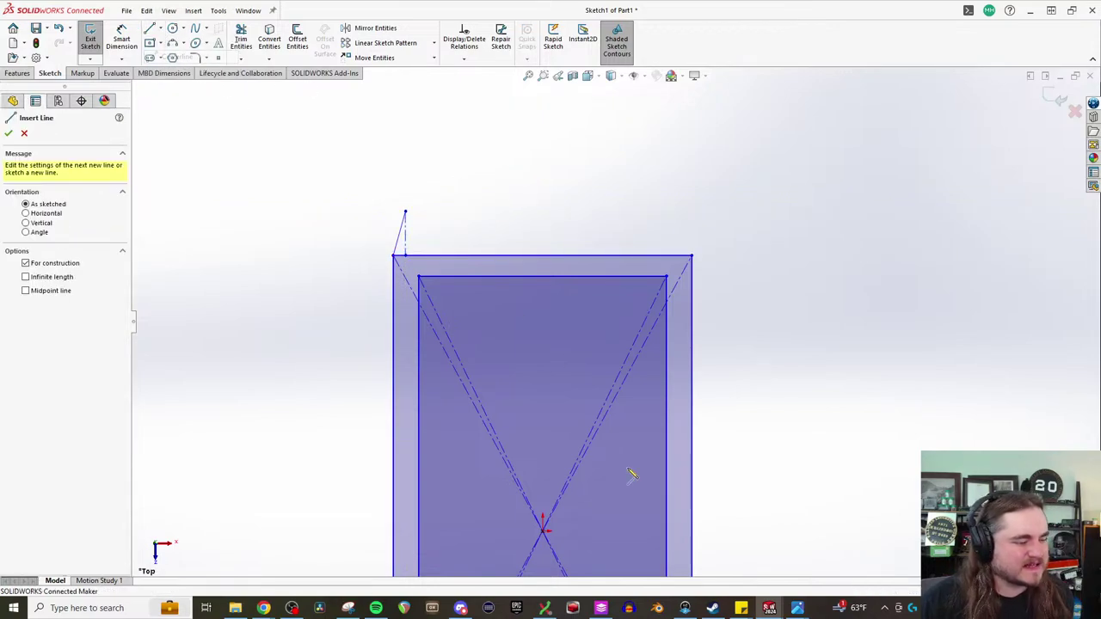
{"action": "left_click", "coordinate": [543, 526]}
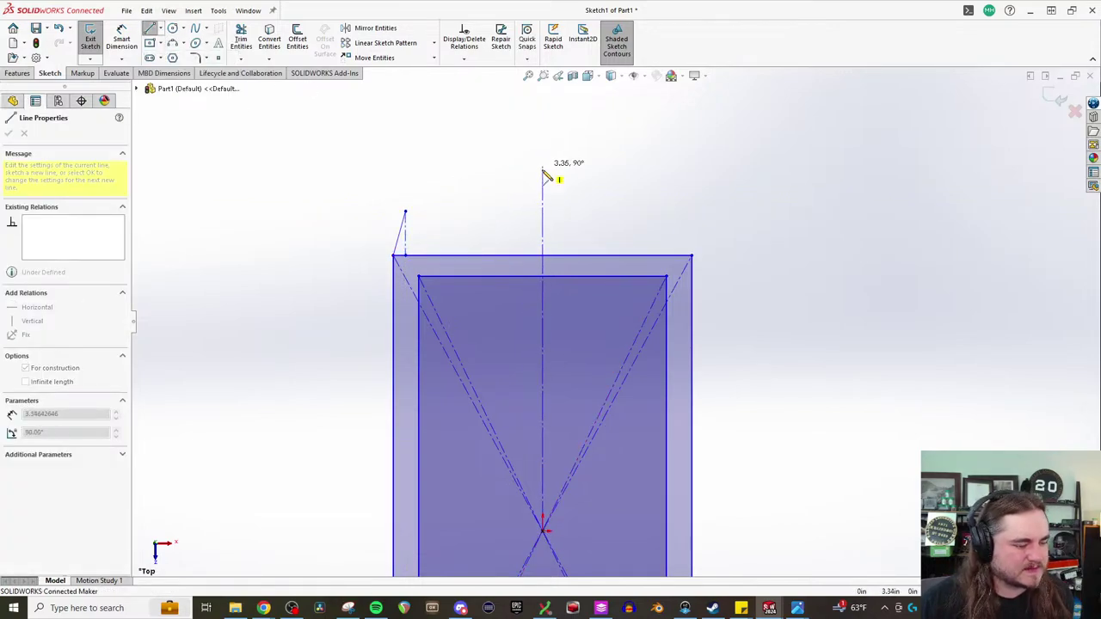
{"action": "key", "text": "Escape"}
- Draw a vertical centerline from the origin through the midpoint of the outer rectangle's top edge, extending well above it
{"action": "left_click", "coordinate": [159, 29]}
{"action": "left_click", "coordinate": [177, 55]}
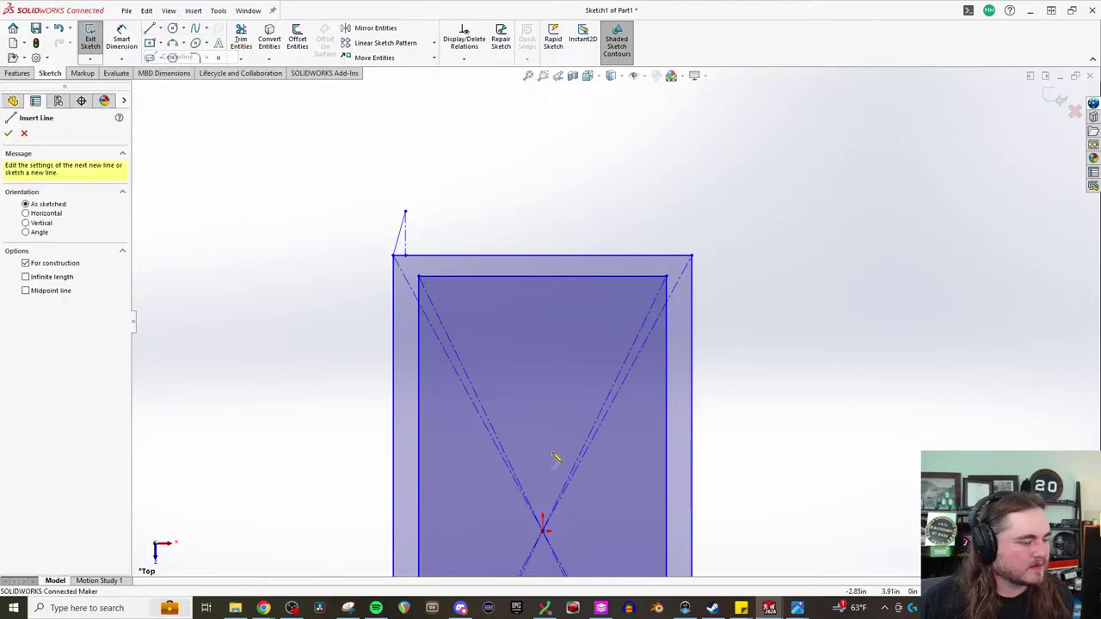
{"action": "left_click", "coordinate": [543, 527]}
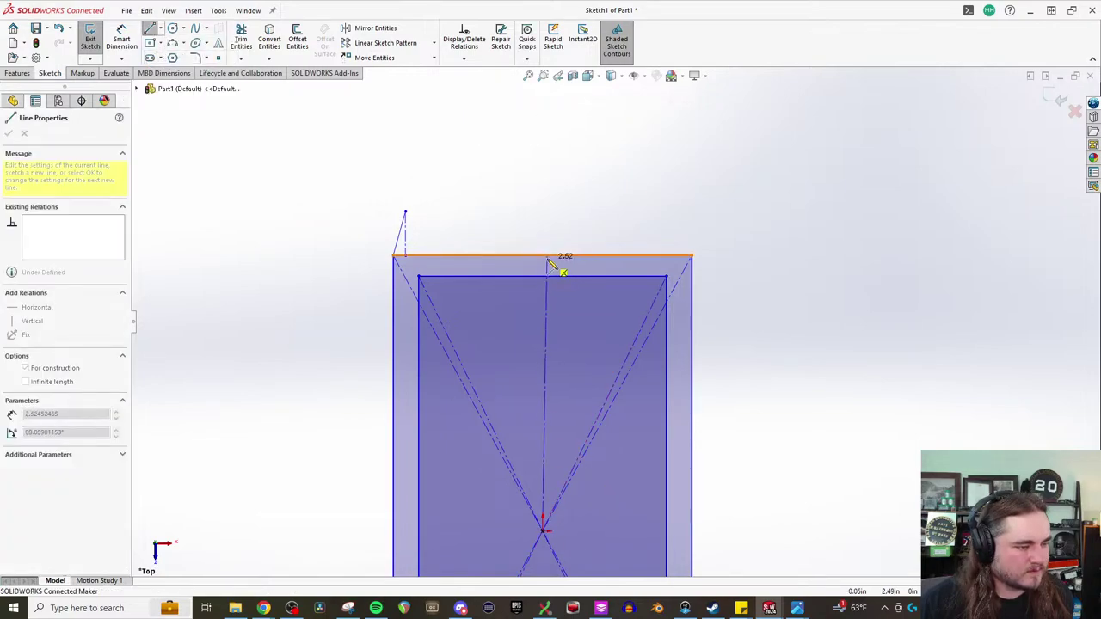
{"action": "left_click", "coordinate": [542, 123]}
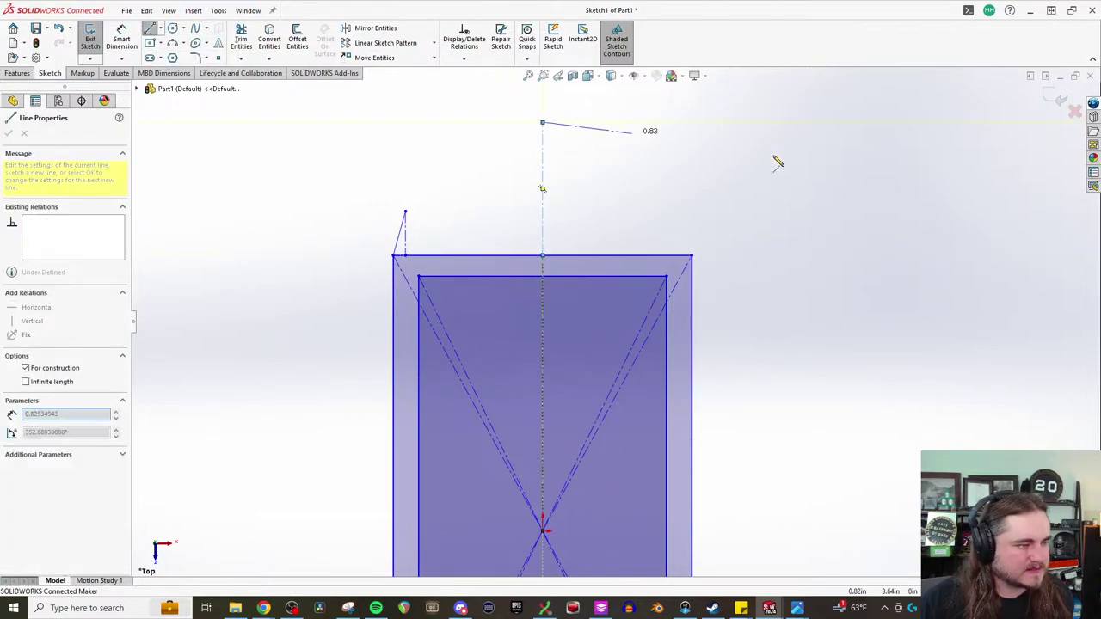
{"action": "key", "text": "Escape"}
{"action": "left_click", "coordinate": [150, 29]}
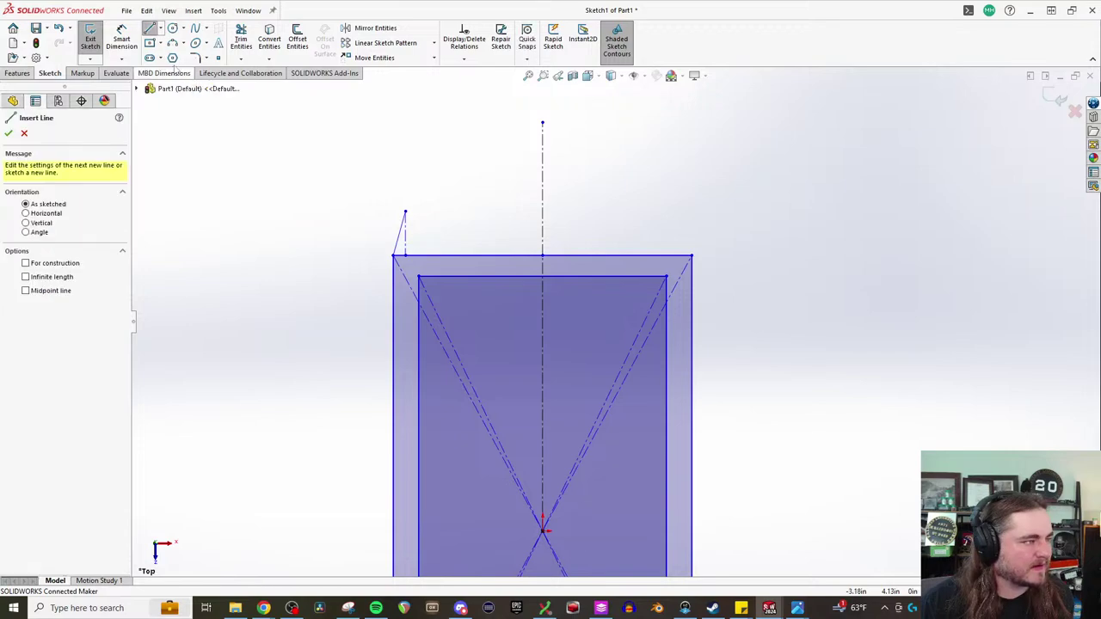
{"action": "left_click", "coordinate": [406, 211]}
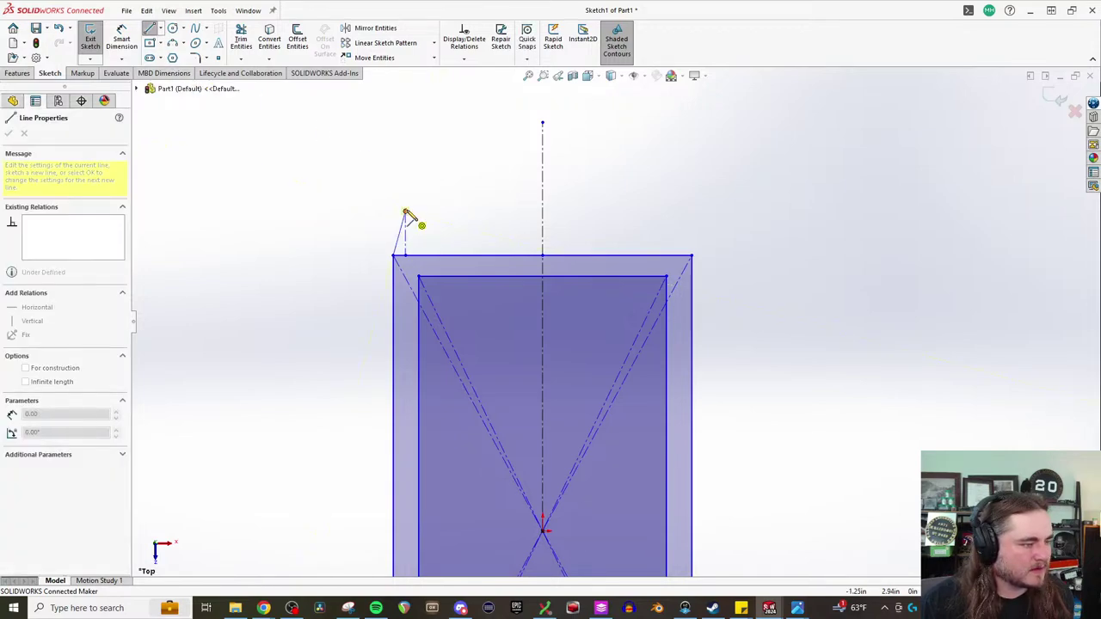
{"action": "key", "text": "Escape"}
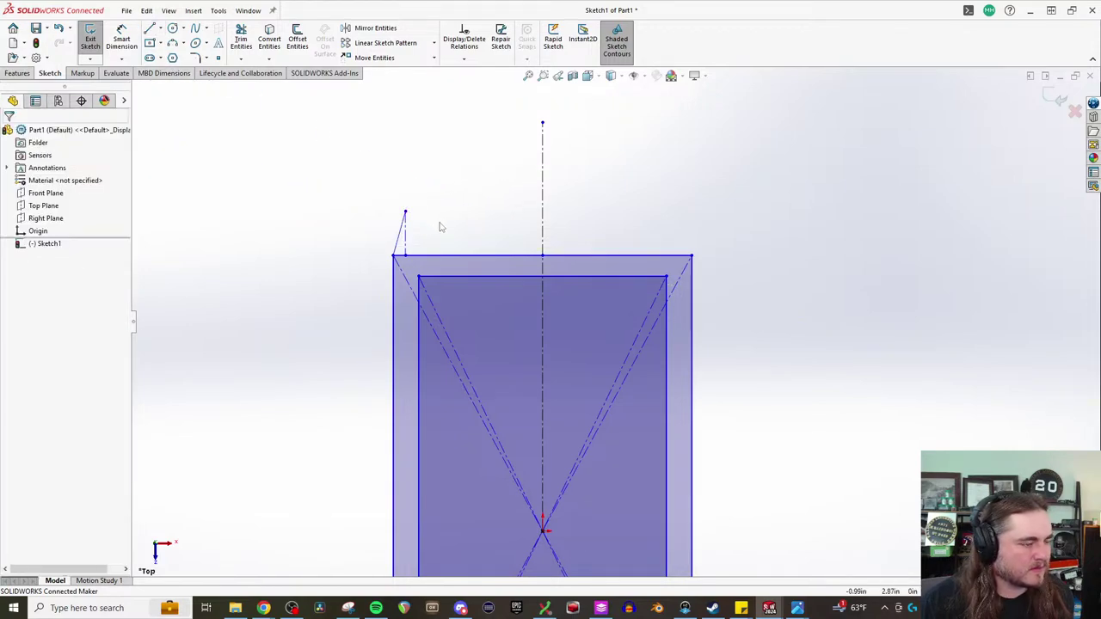
{"action": "scroll", "coordinate": [436, 223], "scroll_direction": "down", "scroll_amount": 5}
{"action": "left_click", "coordinate": [150, 28]}
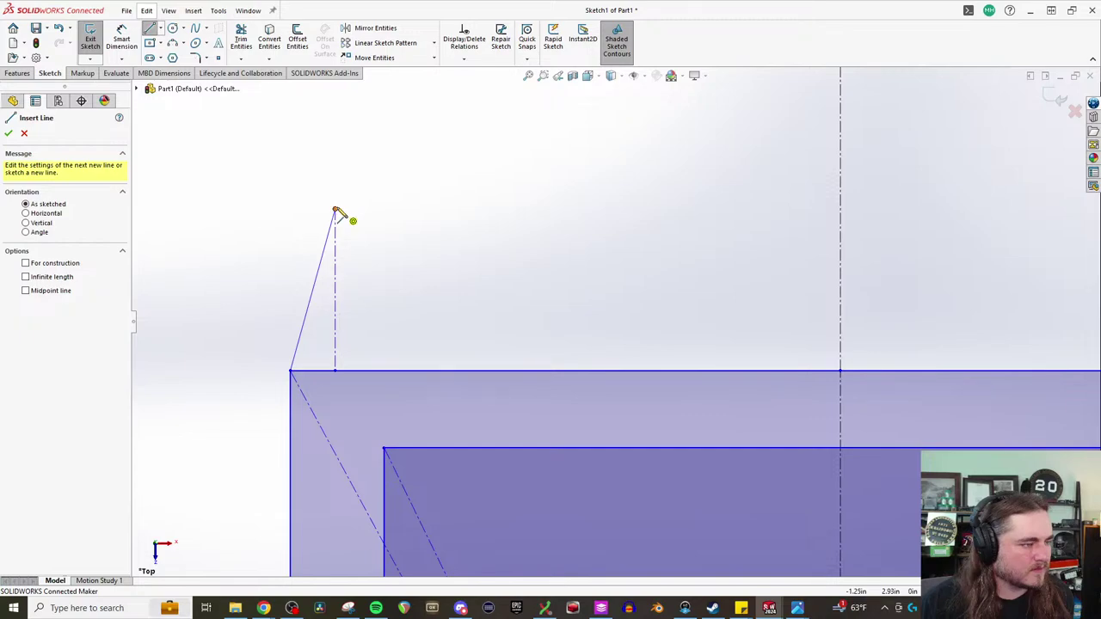
{"action": "left_click", "coordinate": [335, 211]}
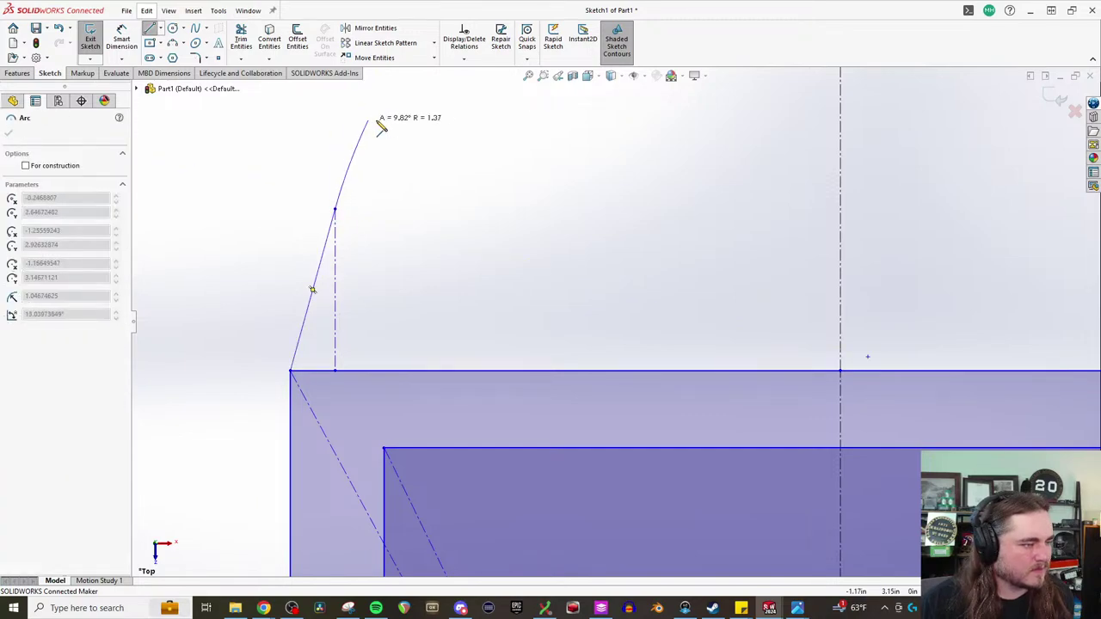
{"action": "key", "text": "Escape"}
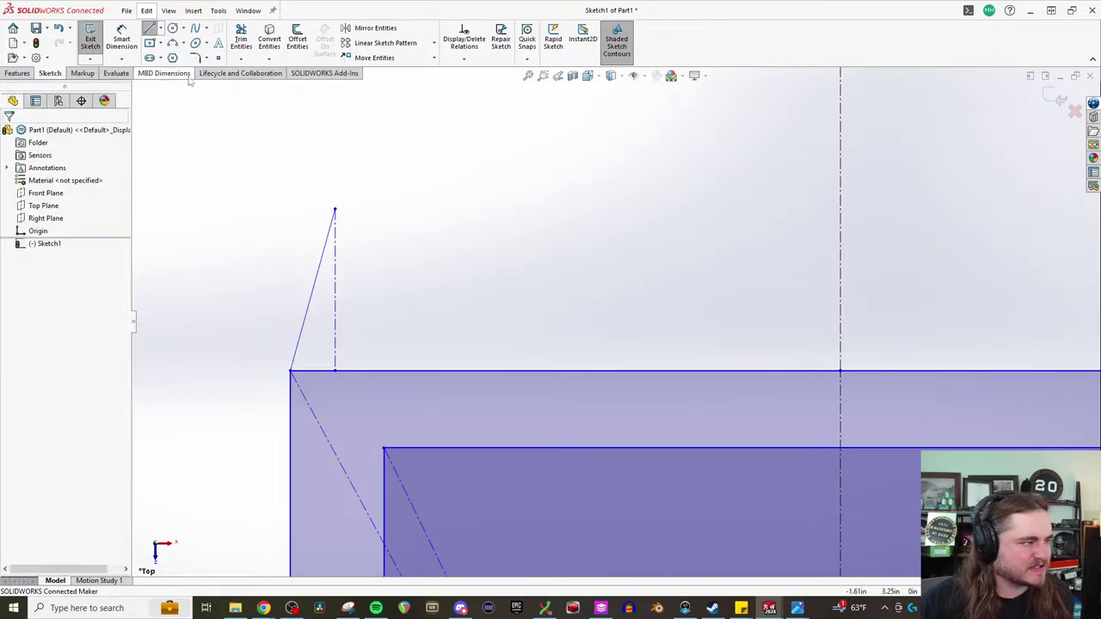
- Sketch a profile from the slanted line's upper end: a vertical line about 0.07 in long, a tangent quarter arc and a horizontal line to the centerline
{"action": "left_click", "coordinate": [151, 30]}
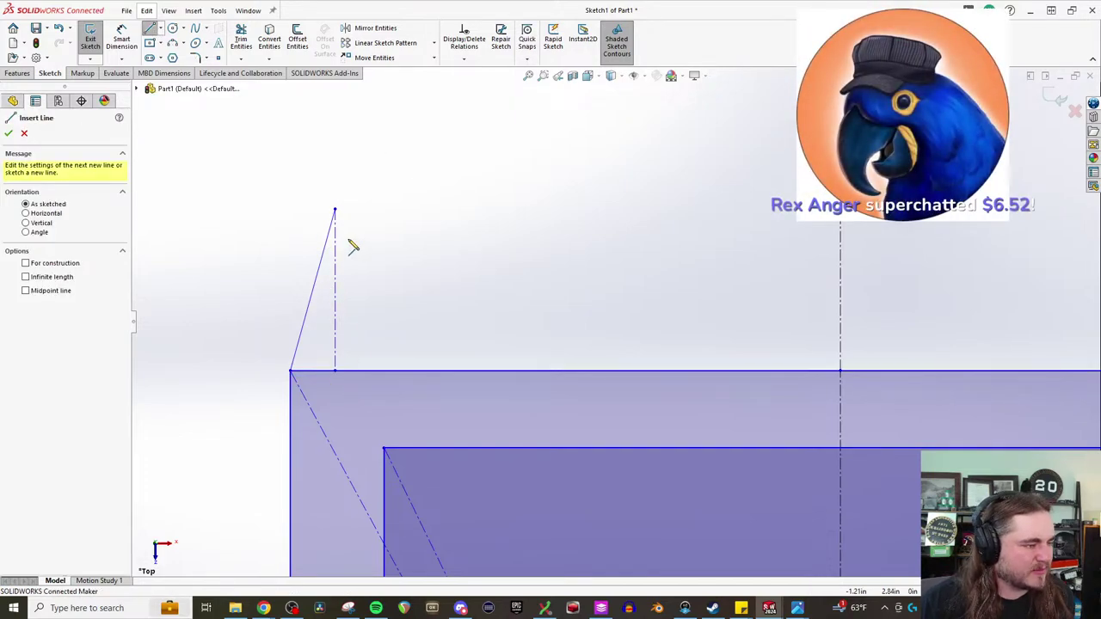
{"action": "left_click", "coordinate": [336, 211]}
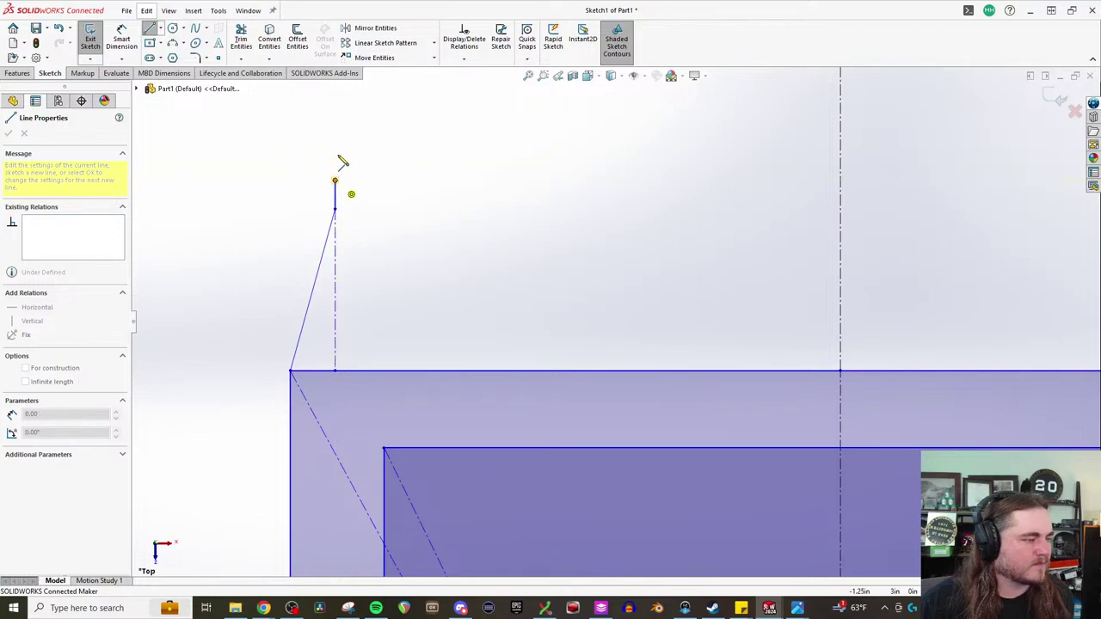
{"action": "left_click", "coordinate": [336, 180]}
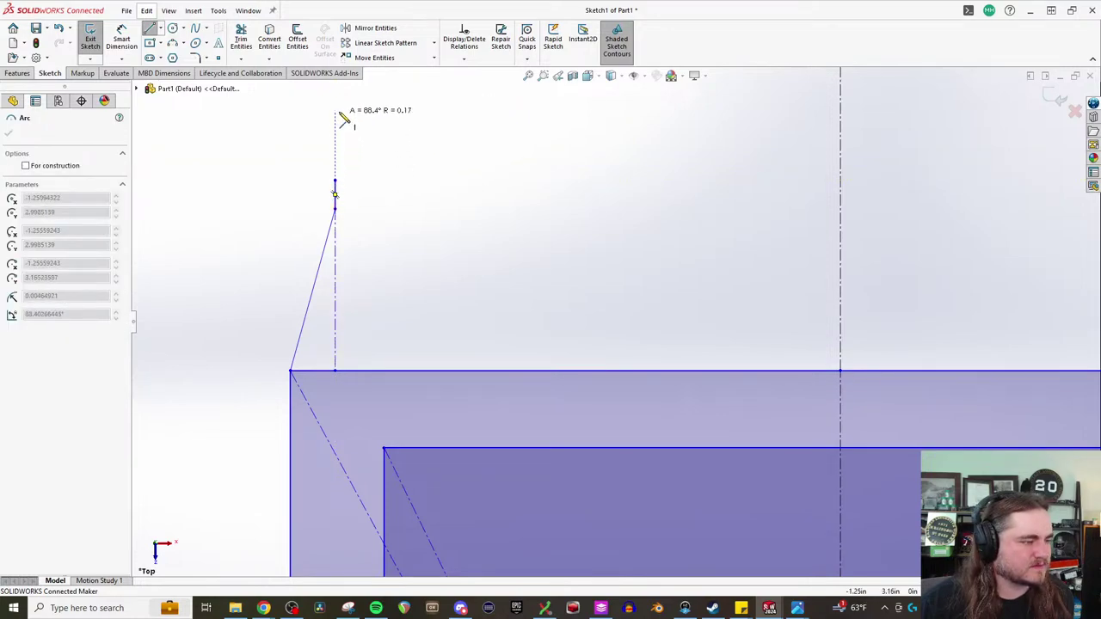
{"action": "left_click", "coordinate": [421, 93]}
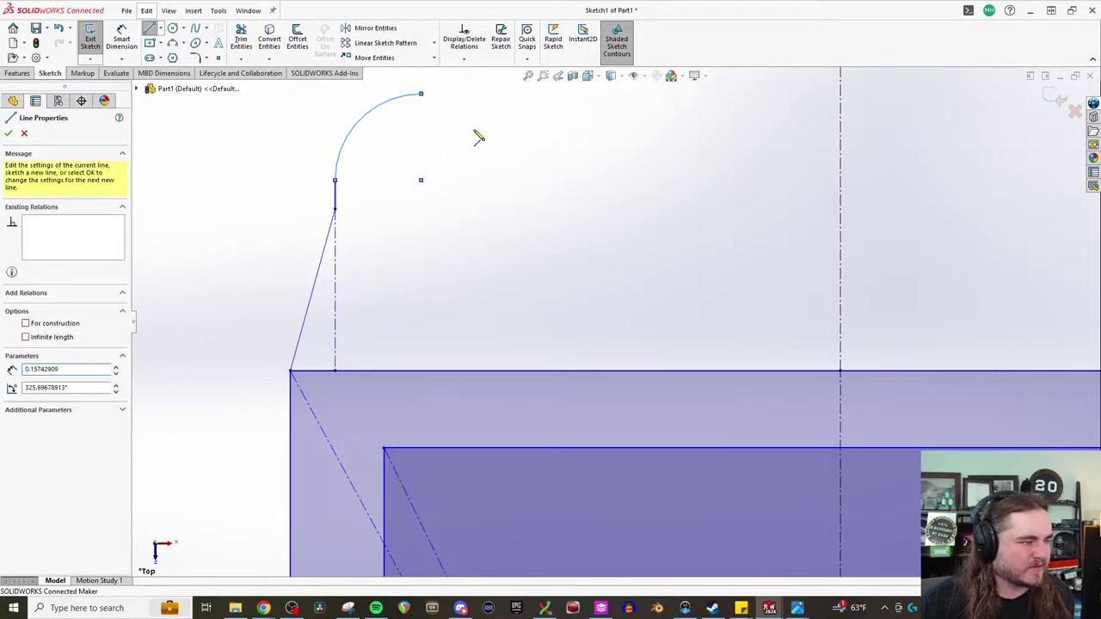
{"action": "left_click", "coordinate": [840, 93]}
{"action": "key", "text": "Escape"}
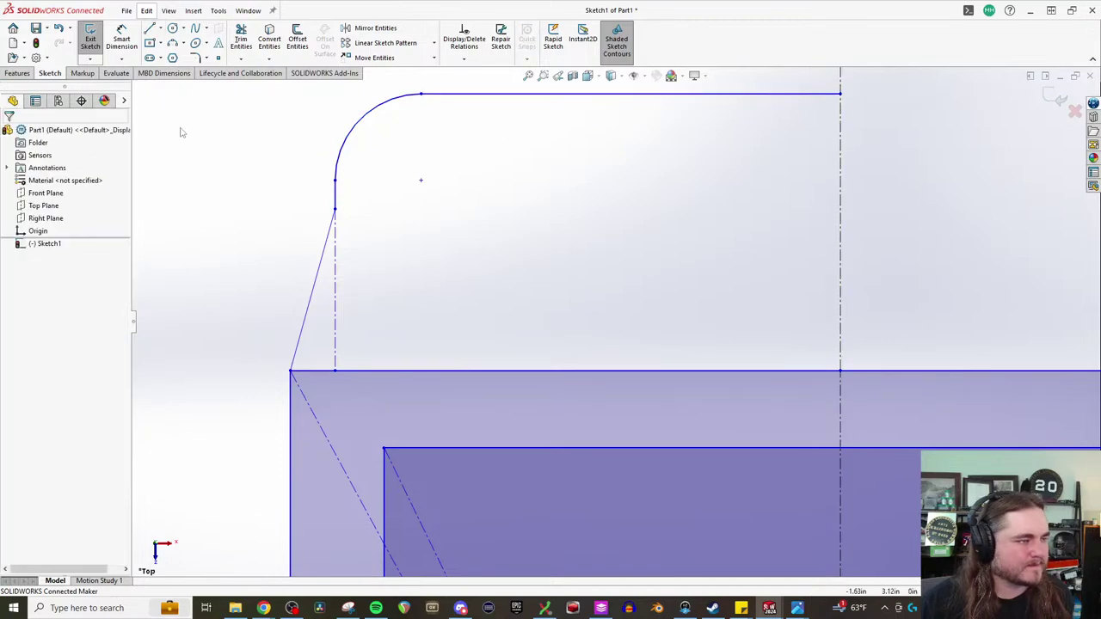
- Dimension the short vertical line below the arc and try to set its length to 0
{"action": "left_click", "coordinate": [123, 42]}
{"action": "left_click", "coordinate": [350, 200]}
{"action": "left_click", "coordinate": [487, 209]}
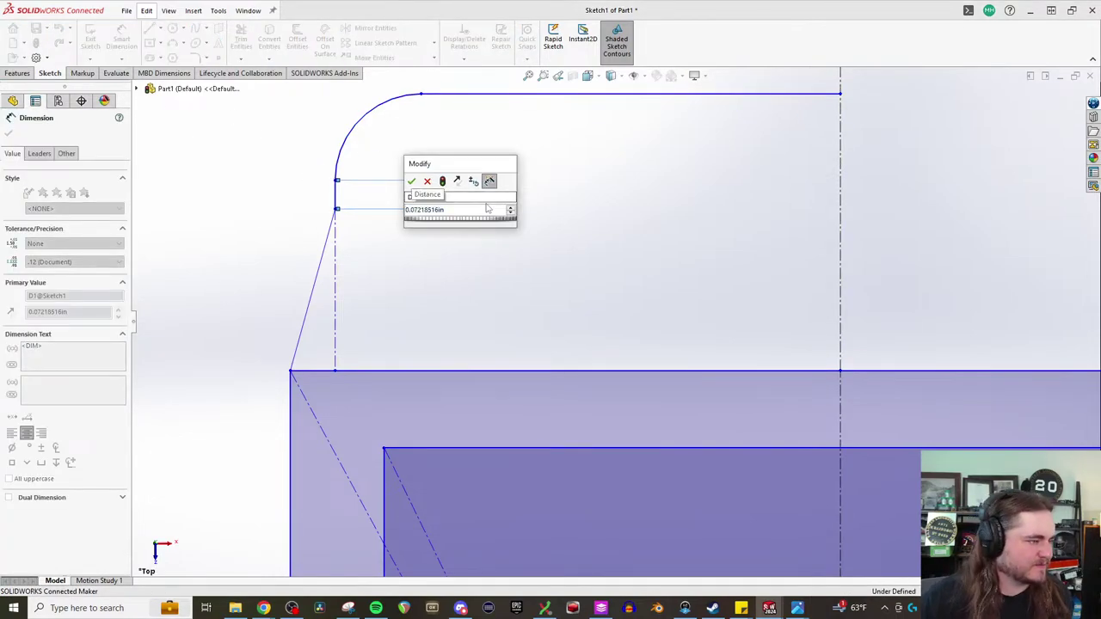
{"action": "left_click", "coordinate": [447, 209]}
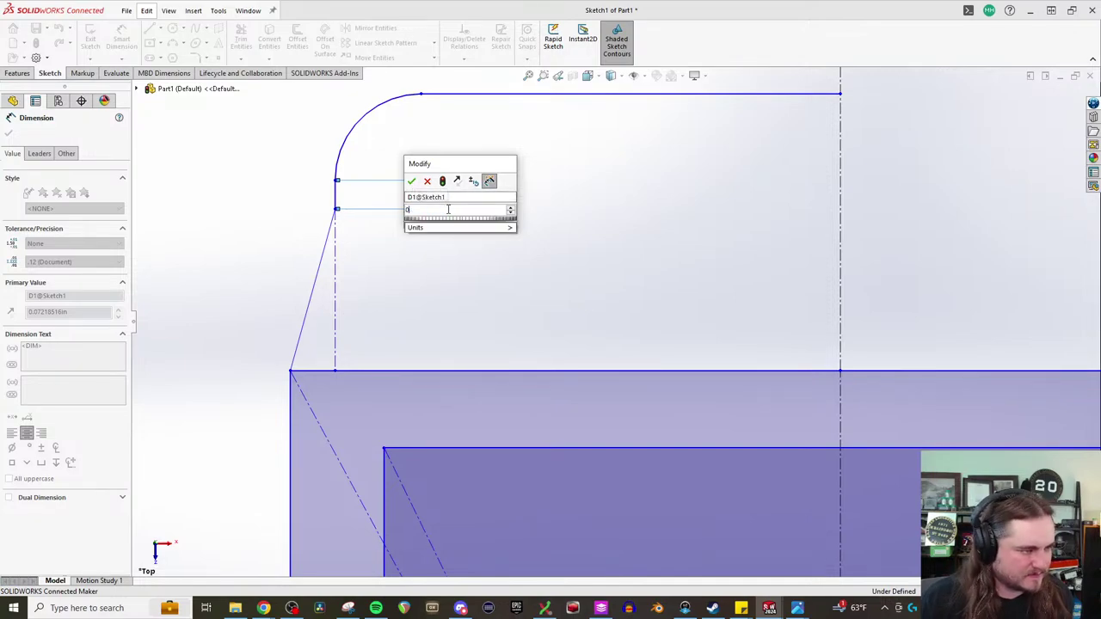
{"action": "left_click", "coordinate": [447, 209]}
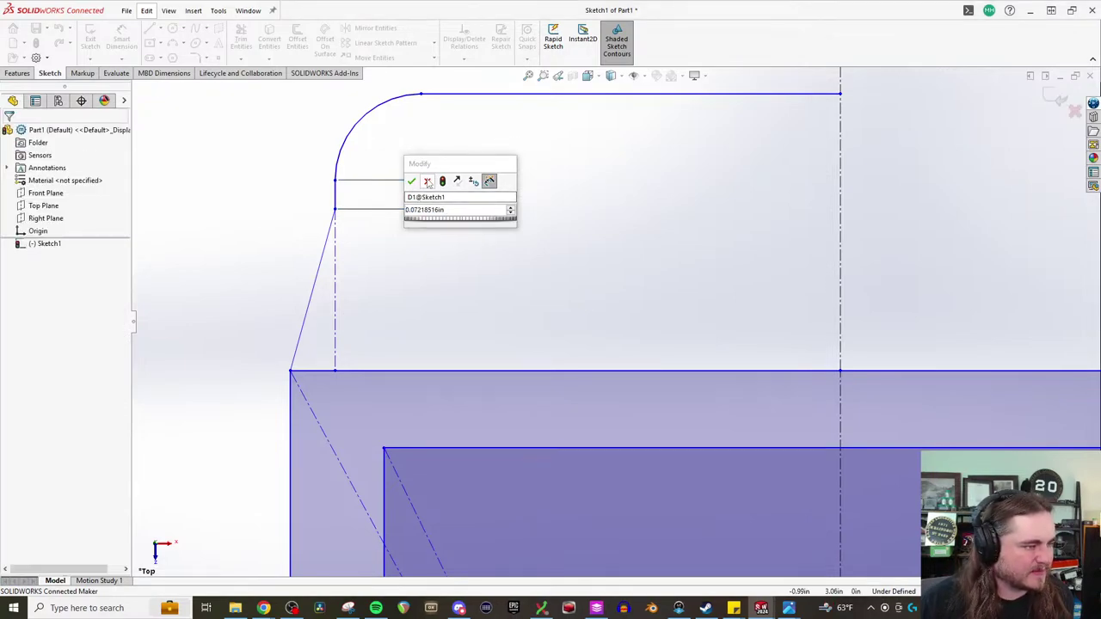
{"action": "key", "text": "Escape"}
- Try to merge the two endpoints of the short vertical line, declining to lose the dimension between them
{"action": "left_click_drag", "start_coordinate": [354, 181], "coordinate": [344, 189]}
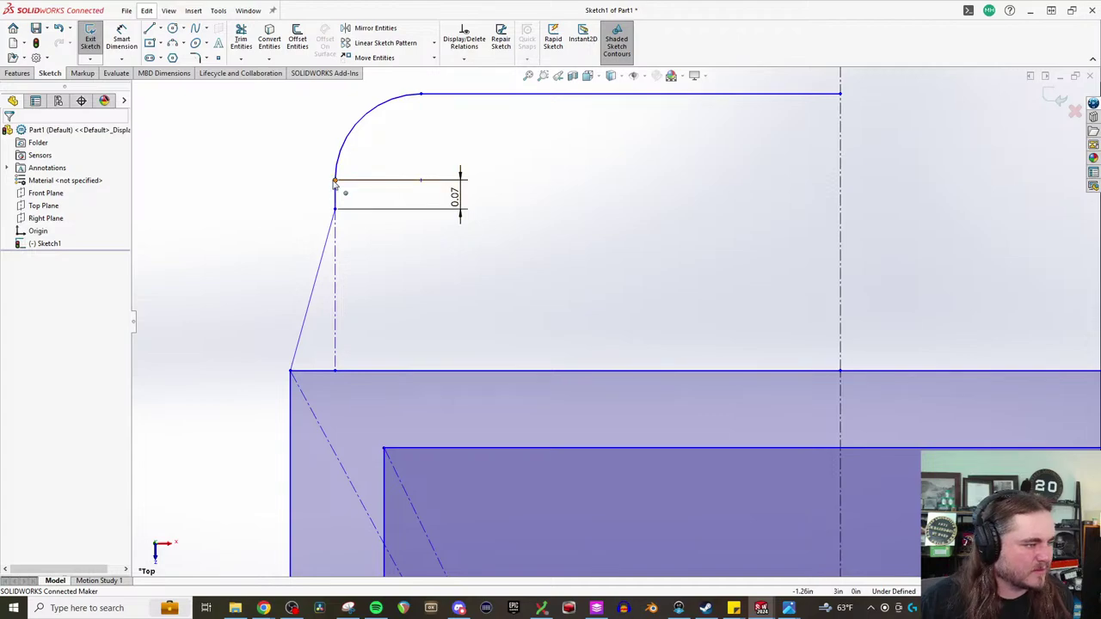
{"action": "left_click", "coordinate": [335, 209], "text": "ctrl"}
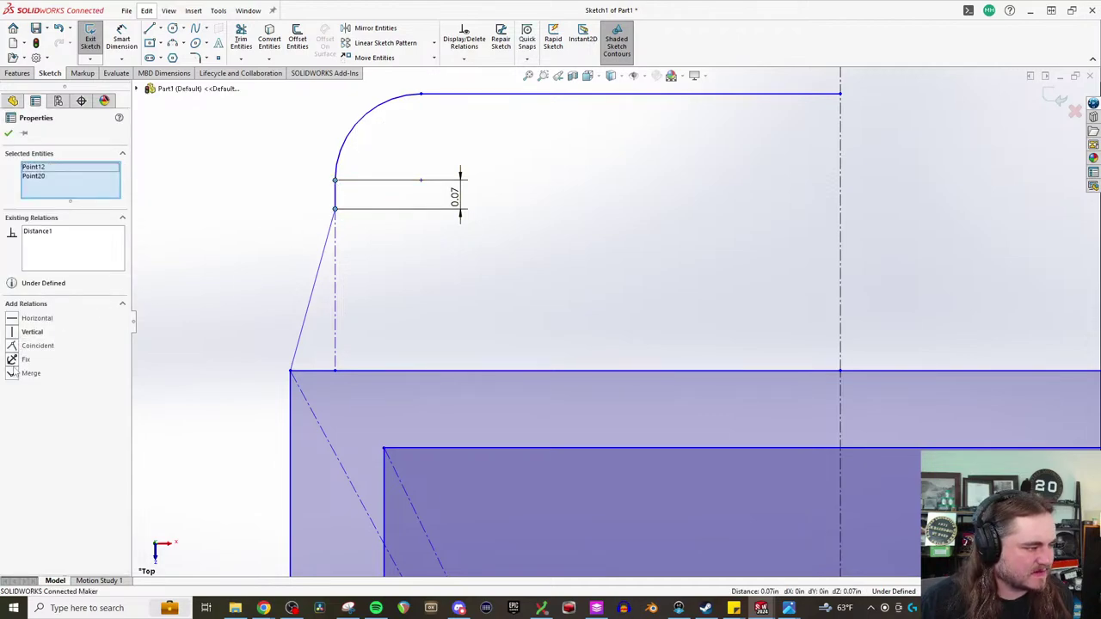
{"action": "left_click", "coordinate": [14, 373]}
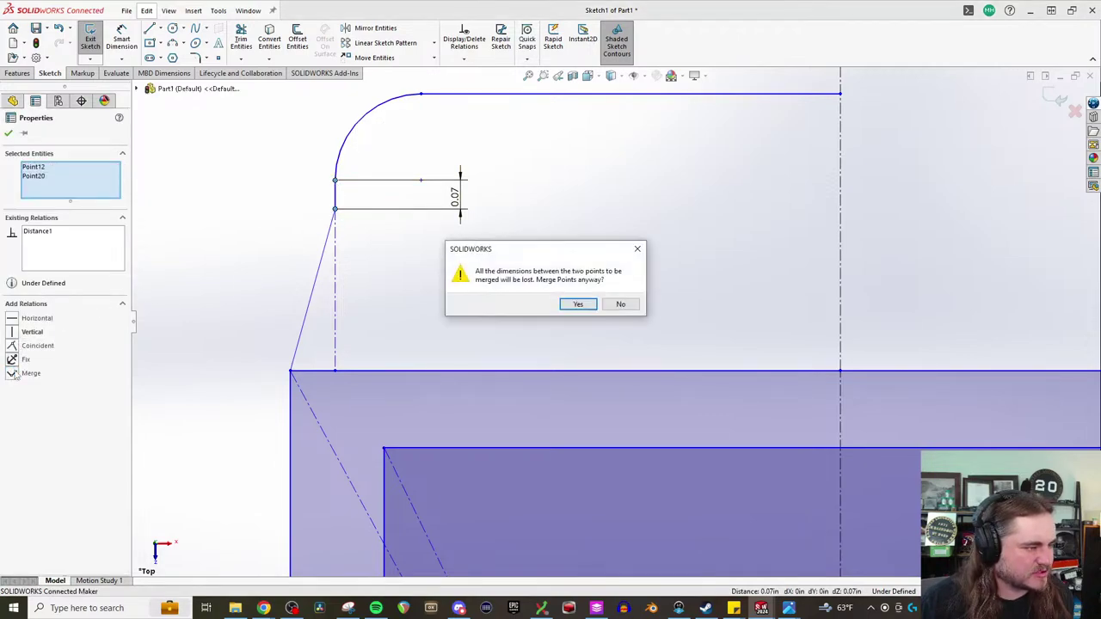
{"action": "left_click", "coordinate": [576, 305]}
{"action": "left_click", "coordinate": [621, 304]}
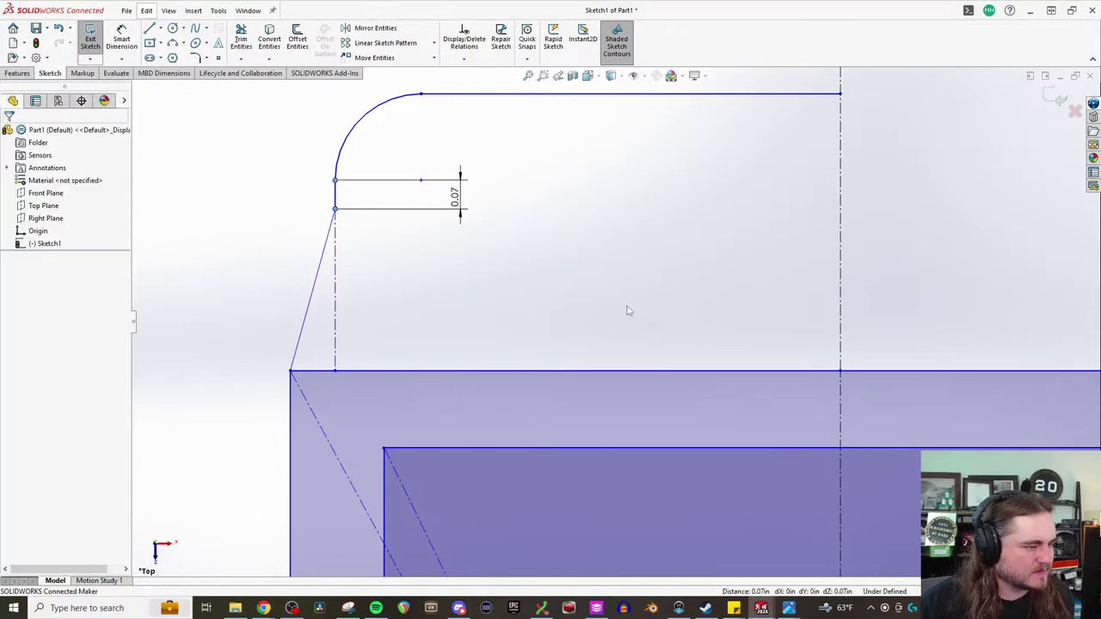
- Delete the short line's dimension and trim away the slanted line, short vertical line, arc and horizontal line
{"action": "left_click", "coordinate": [443, 196]}
{"action": "key", "text": "Delete"}
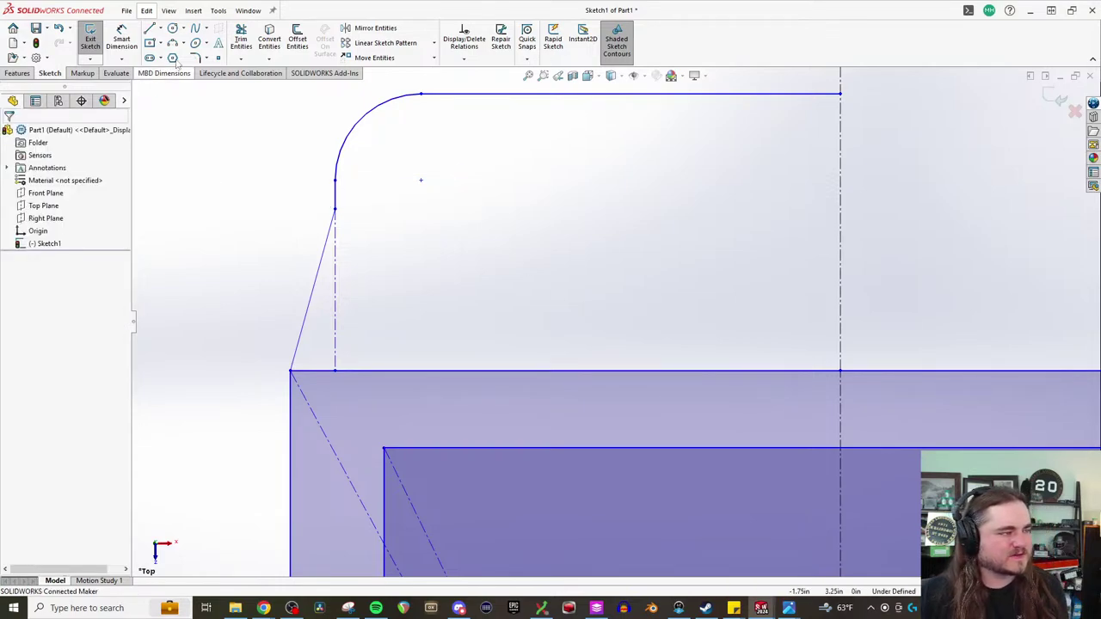
{"action": "left_click", "coordinate": [238, 41]}
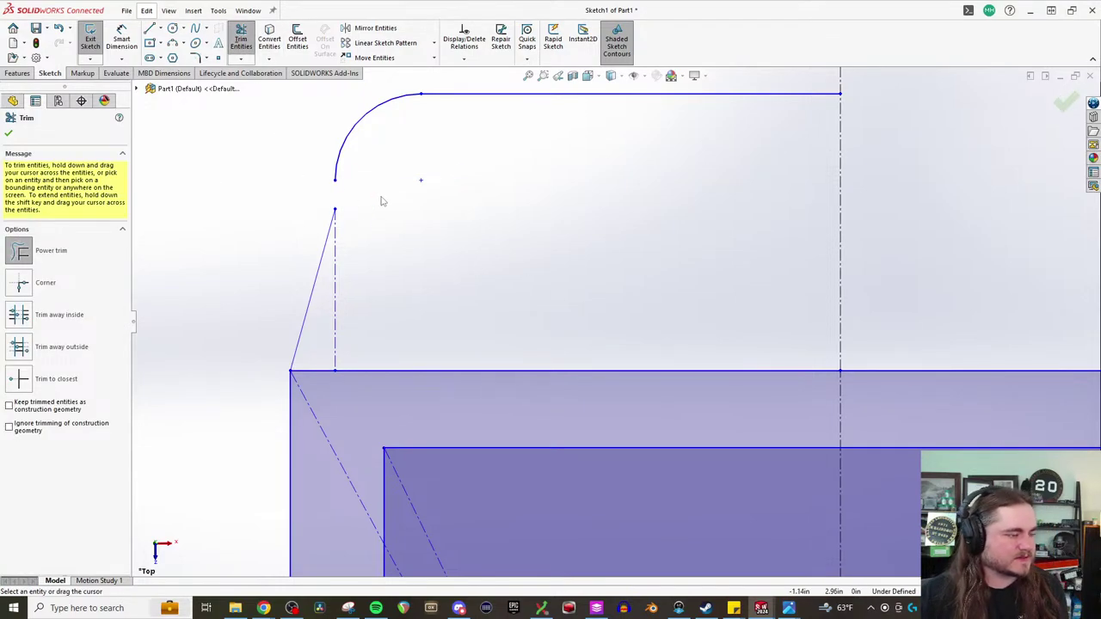
{"action": "mouse_move", "coordinate": [304, 185]}
{"action": "left_mouse_down"}
{"action": "mouse_move", "coordinate": [453, 129]}
{"action": "mouse_move", "coordinate": [494, 80]}
{"action": "left_mouse_up"}
- Draw a quarter arc of about 0.22 in radius from the construction line's upper end, continued by a horizontal line about 1.04 in long to the centerline
{"action": "left_click", "coordinate": [150, 29]}
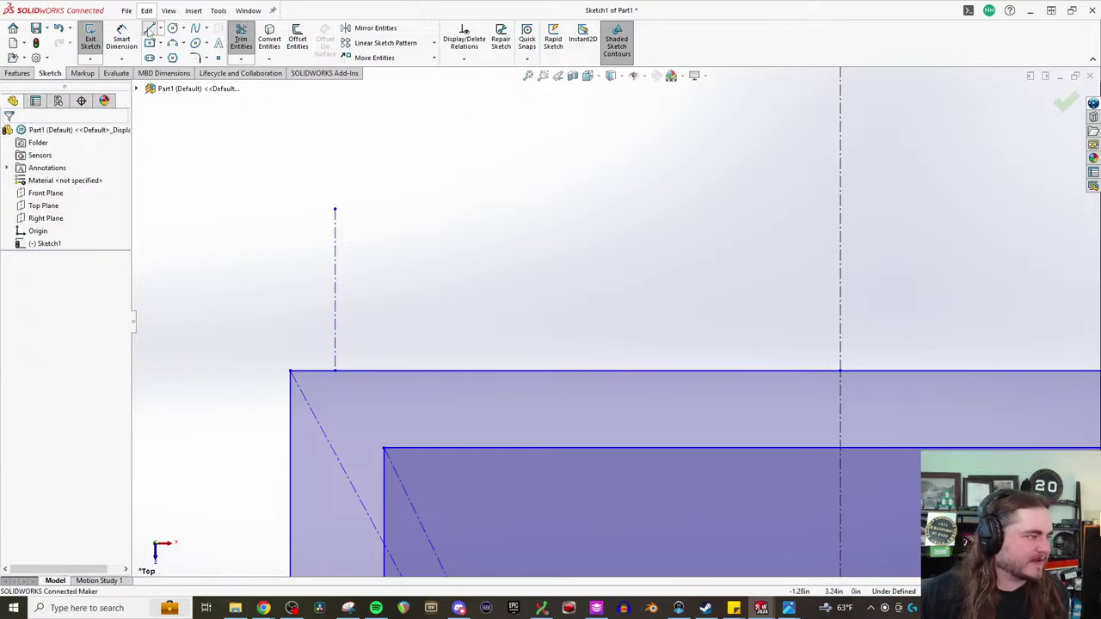
{"action": "left_click", "coordinate": [335, 213]}
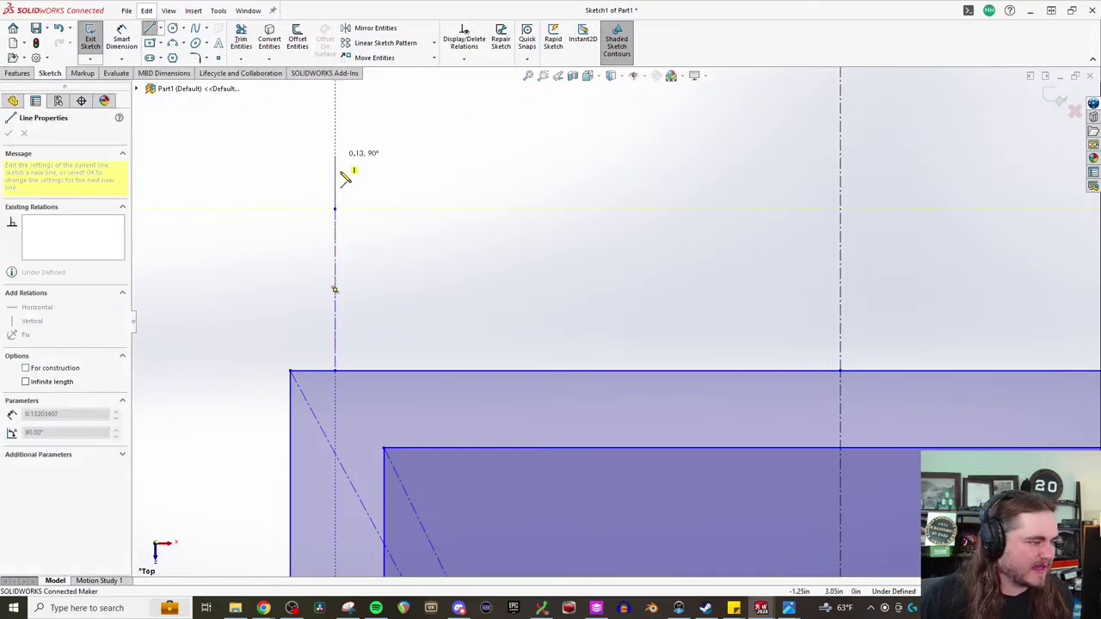
{"action": "left_click", "coordinate": [422, 123]}
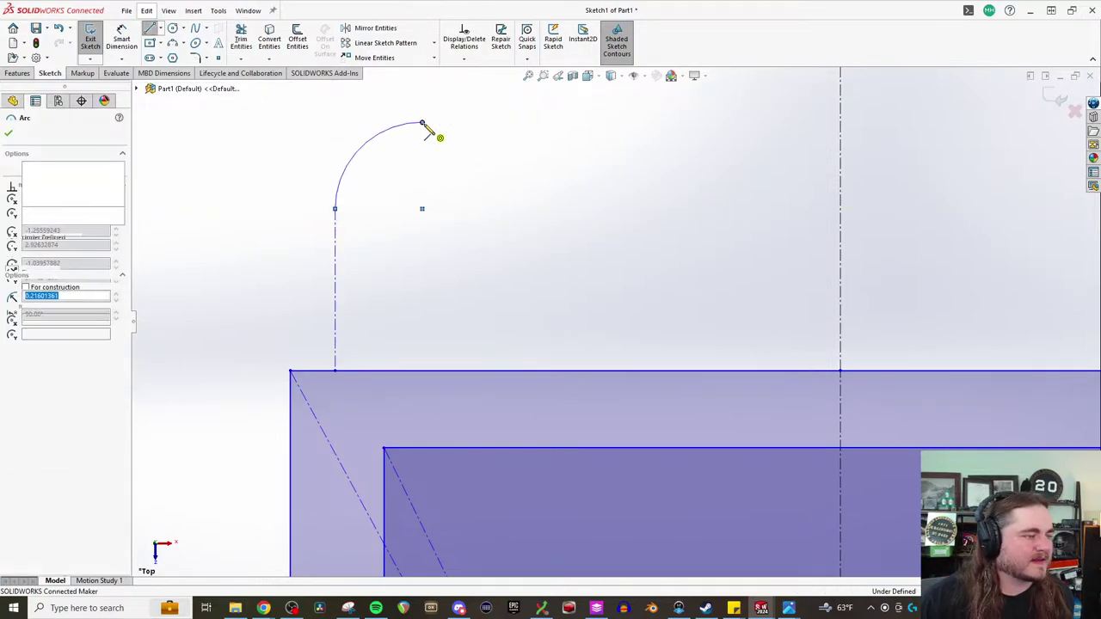
{"action": "left_click", "coordinate": [841, 124]}
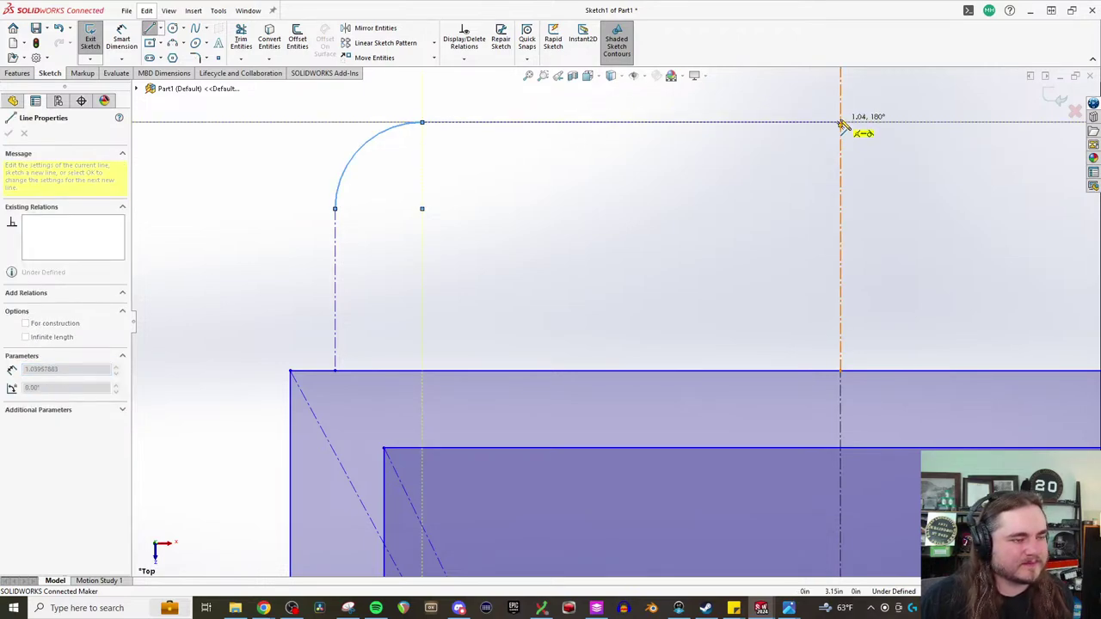
- Draw a slanted line about 0.42 in long from the arc's lower end to the outer rectangle's upper-left corner
{"action": "key", "text": "Escape"}
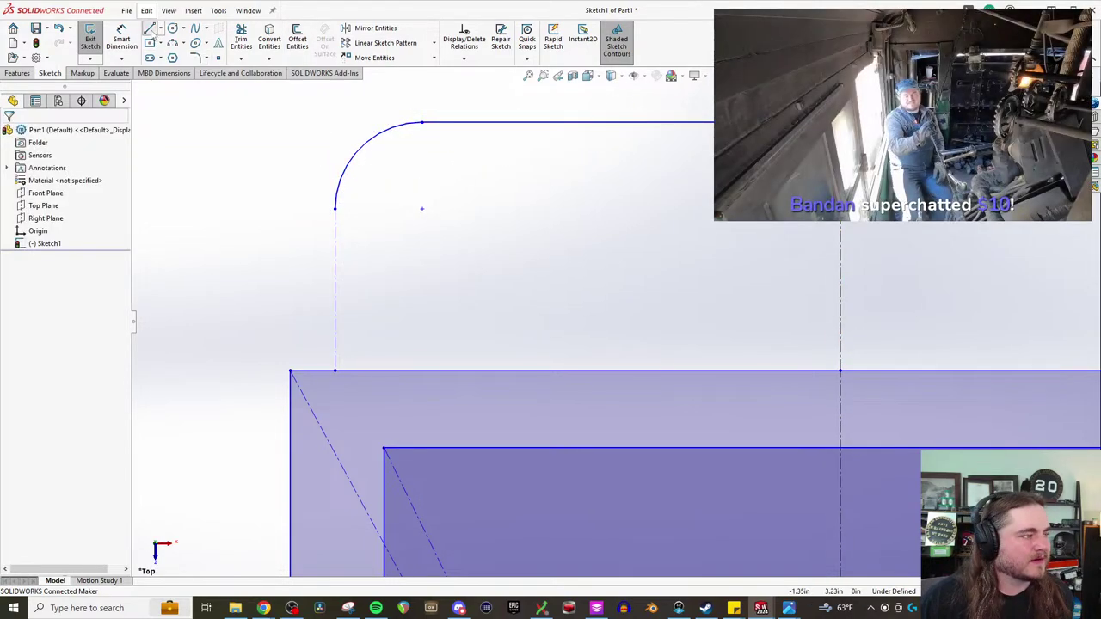
{"action": "key", "text": "l"}
{"action": "left_click", "coordinate": [334, 209]}
{"action": "left_click", "coordinate": [292, 371]}
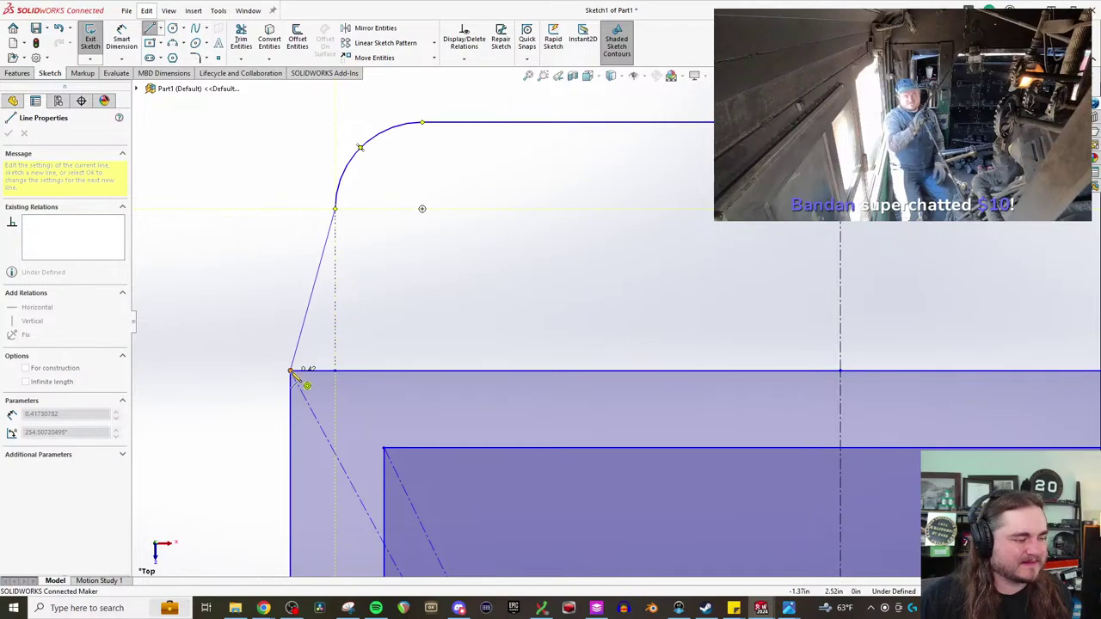
{"action": "key", "text": "Escape"}
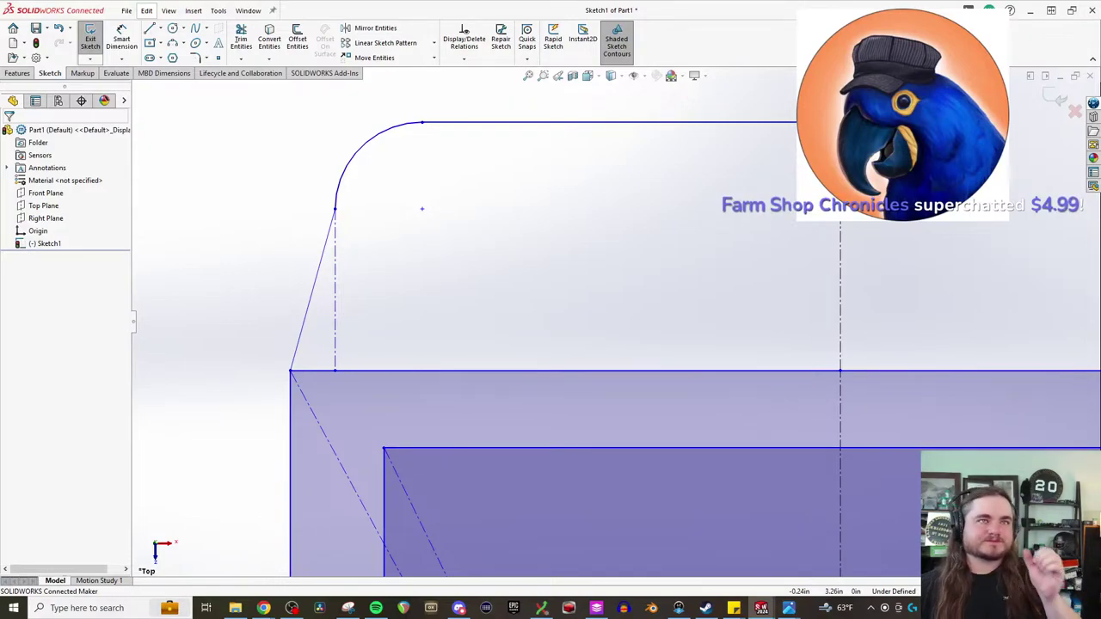
- Switch to BoilerRivetedAssembly and measure the straight flange edge between the two taper points along the firebox opening's long side
{"action": "scroll", "coordinate": [642, 292], "scroll_direction": "up", "scroll_amount": 5}
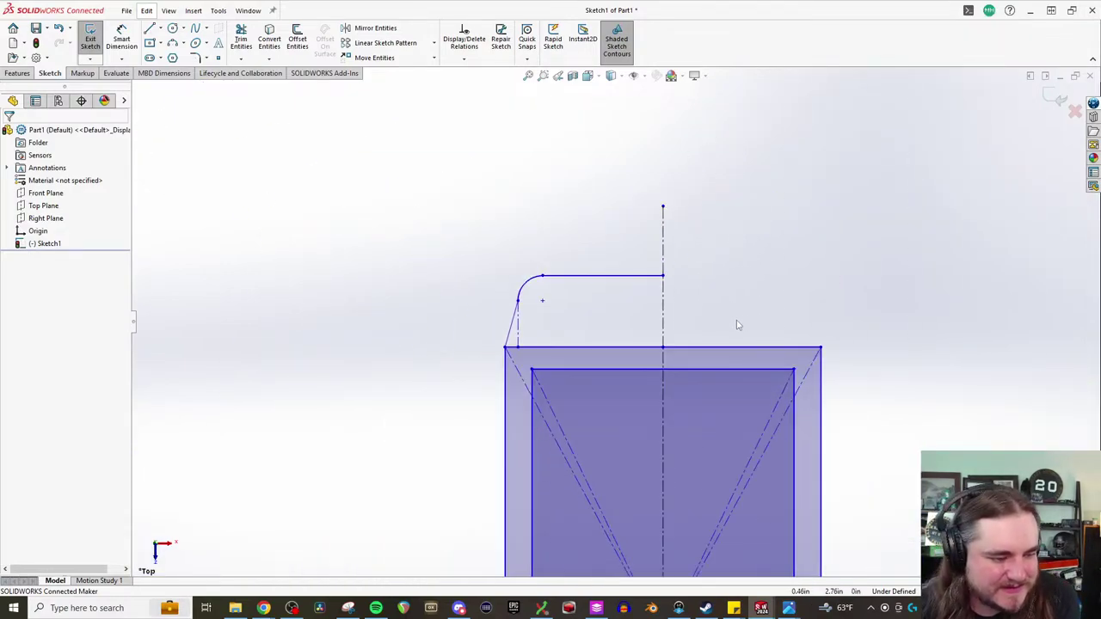
{"action": "scroll", "coordinate": [737, 325], "scroll_direction": "up", "scroll_amount": 2}
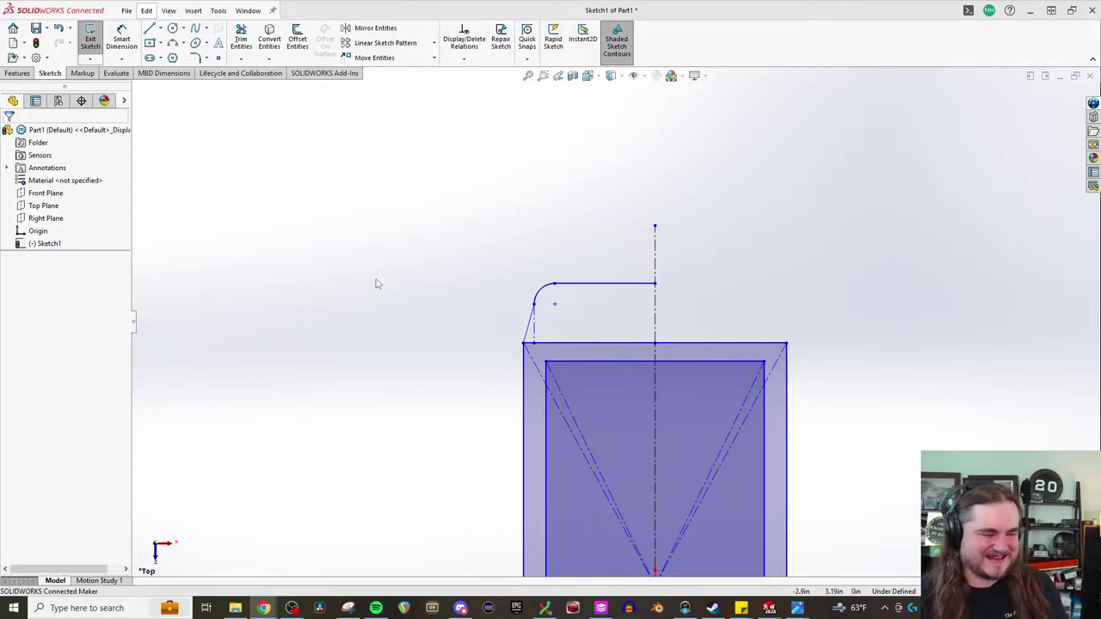
{"action": "scroll", "coordinate": [603, 414], "scroll_direction": "up", "scroll_amount": 3}
{"action": "scroll", "coordinate": [699, 467], "scroll_direction": "down", "scroll_amount": 2}
{"action": "mouse_move", "coordinate": [769, 608]}
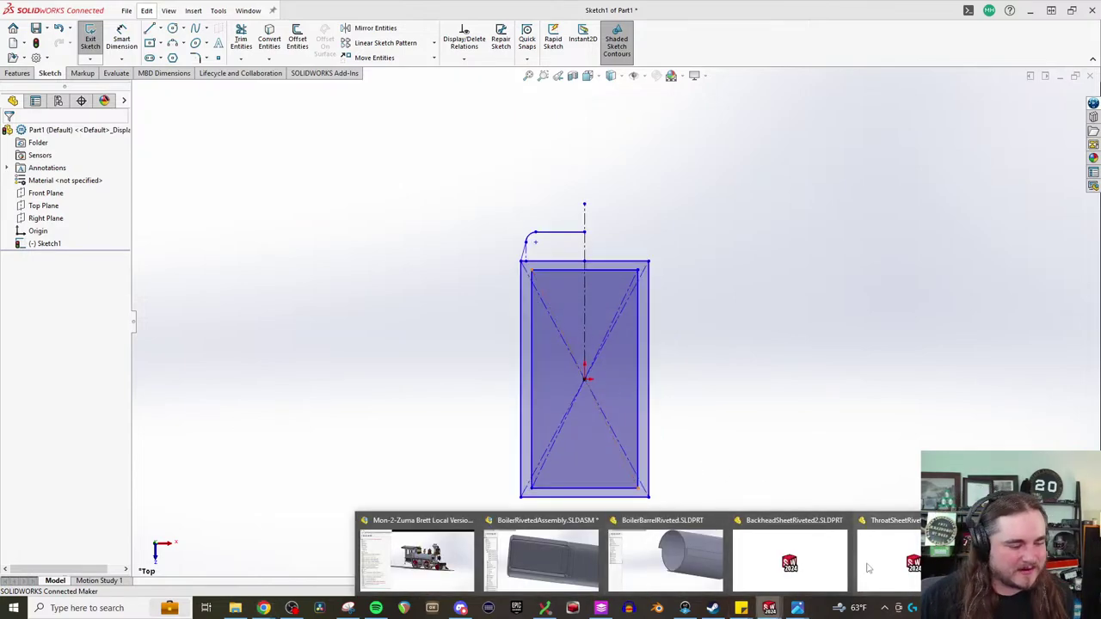
{"action": "left_click", "coordinate": [530, 555]}
{"action": "scroll", "coordinate": [607, 328], "scroll_direction": "down", "scroll_amount": 2}
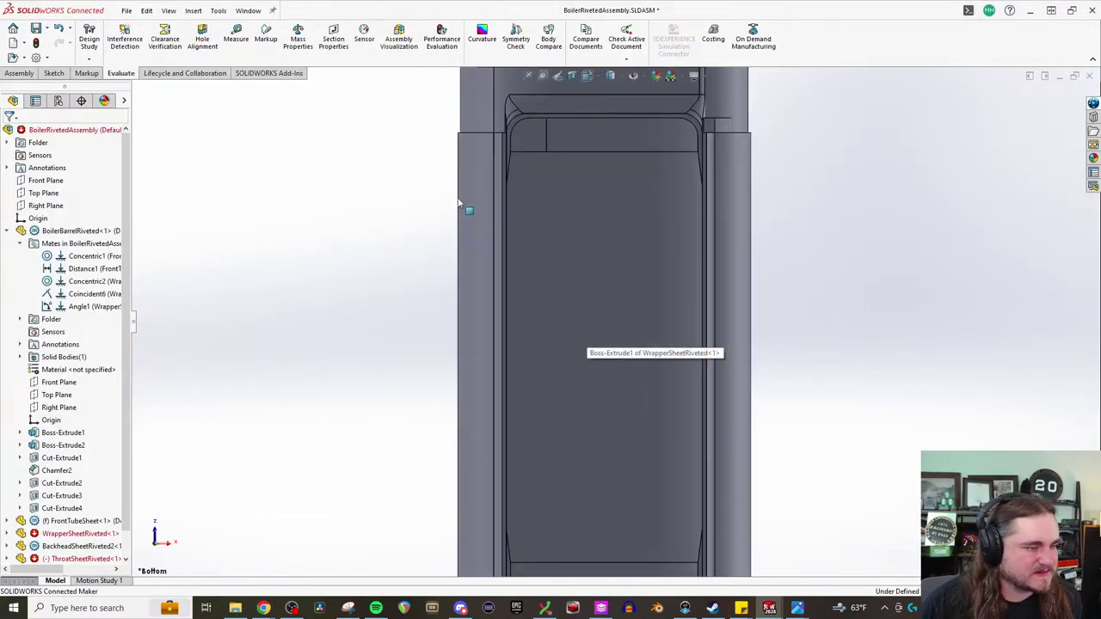
{"action": "left_click", "coordinate": [237, 43]}
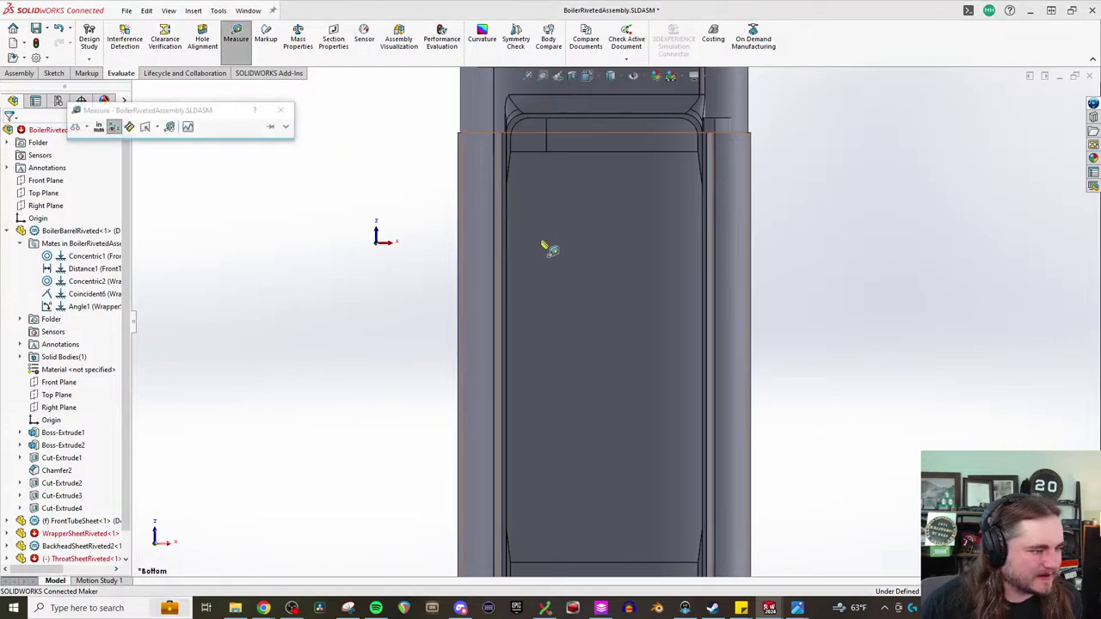
{"action": "scroll", "coordinate": [537, 213], "scroll_direction": "down", "scroll_amount": 5}
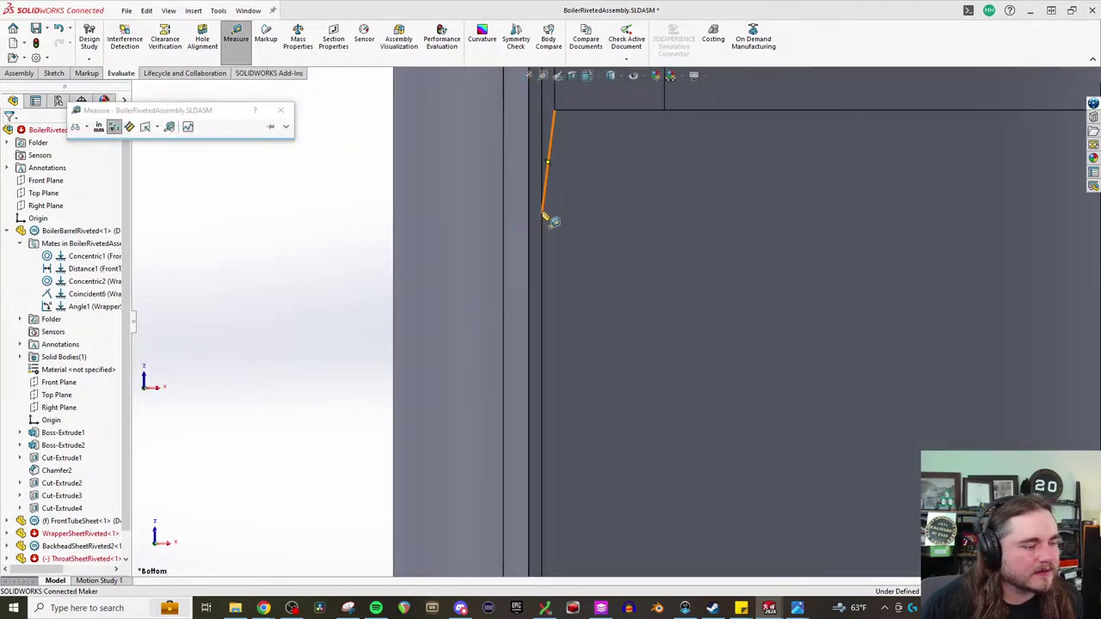
{"action": "scroll", "coordinate": [553, 225], "scroll_direction": "down", "scroll_amount": 2}
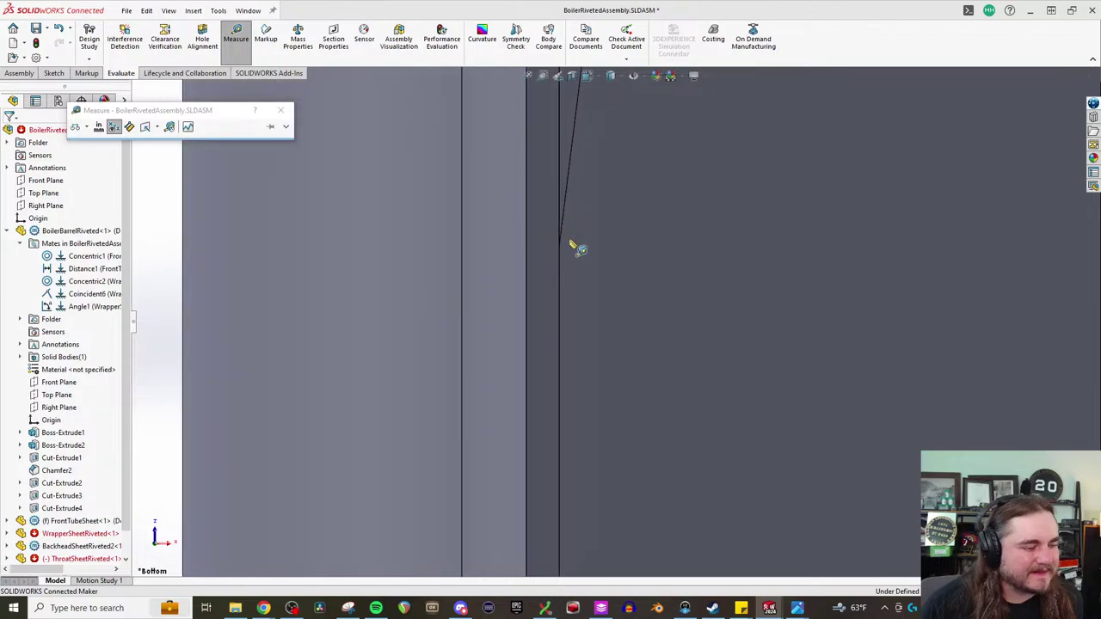
{"action": "left_click", "coordinate": [559, 250]}
{"action": "scroll", "coordinate": [559, 250], "scroll_direction": "up", "scroll_amount": 5}
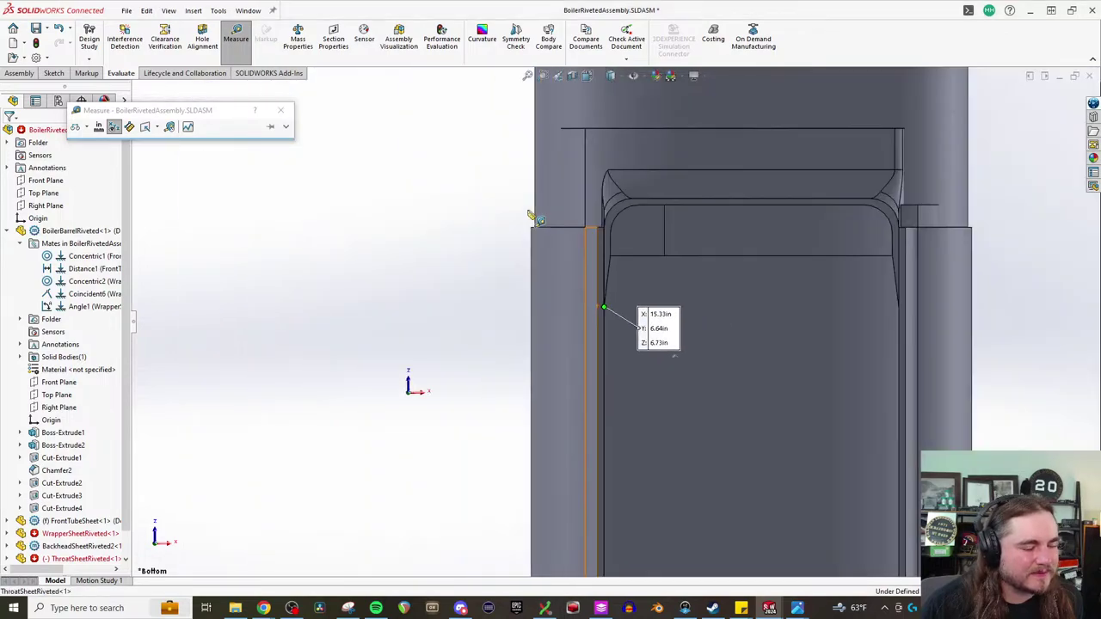
{"action": "scroll", "coordinate": [602, 404], "scroll_direction": "down", "scroll_amount": 3}
{"action": "scroll", "coordinate": [590, 397], "scroll_direction": "down", "scroll_amount": 3}
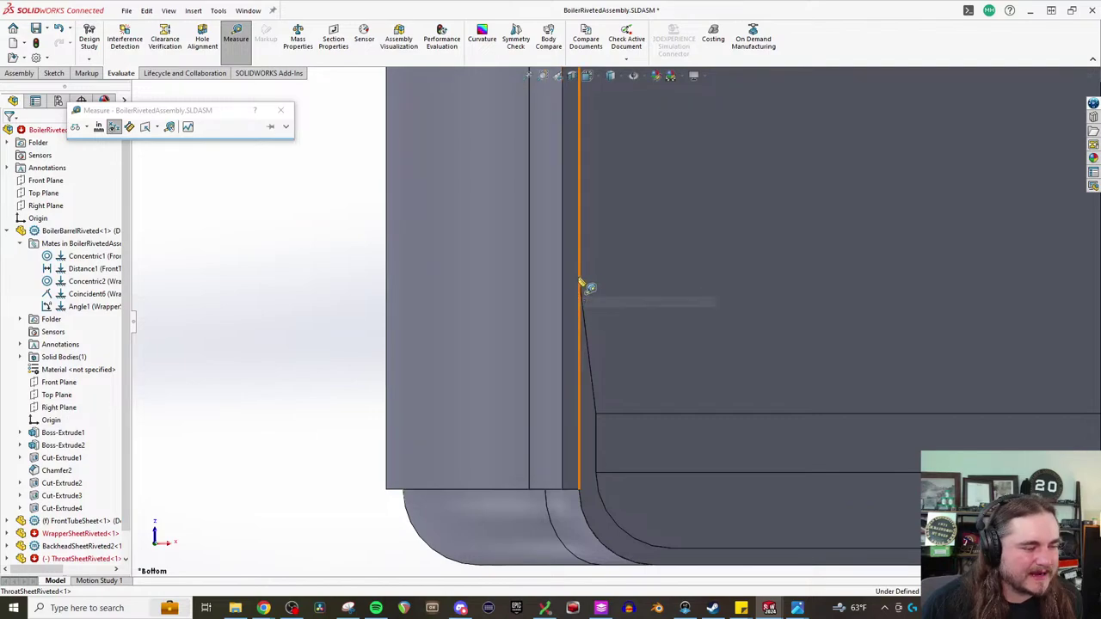
{"action": "left_click", "coordinate": [580, 281]}
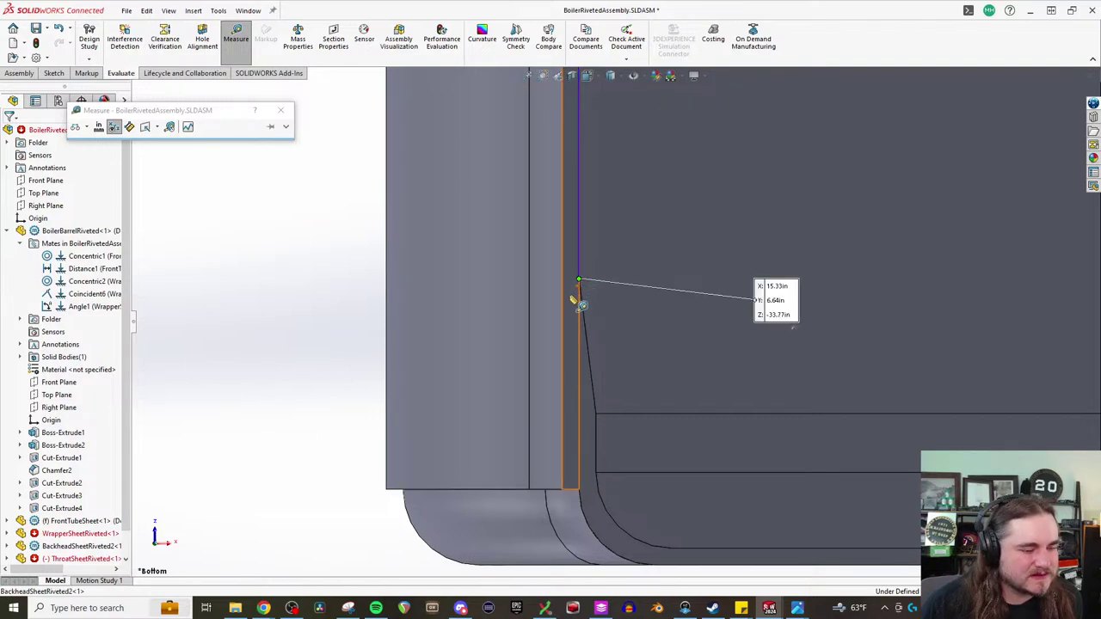
- Examine the tapered flange transitions and rounded corners at both ends of the firebox opening
{"action": "scroll", "coordinate": [550, 361], "scroll_direction": "up", "scroll_amount": 3}
{"action": "middle_click_drag", "start_coordinate": [533, 385], "coordinate": [608, 182]}
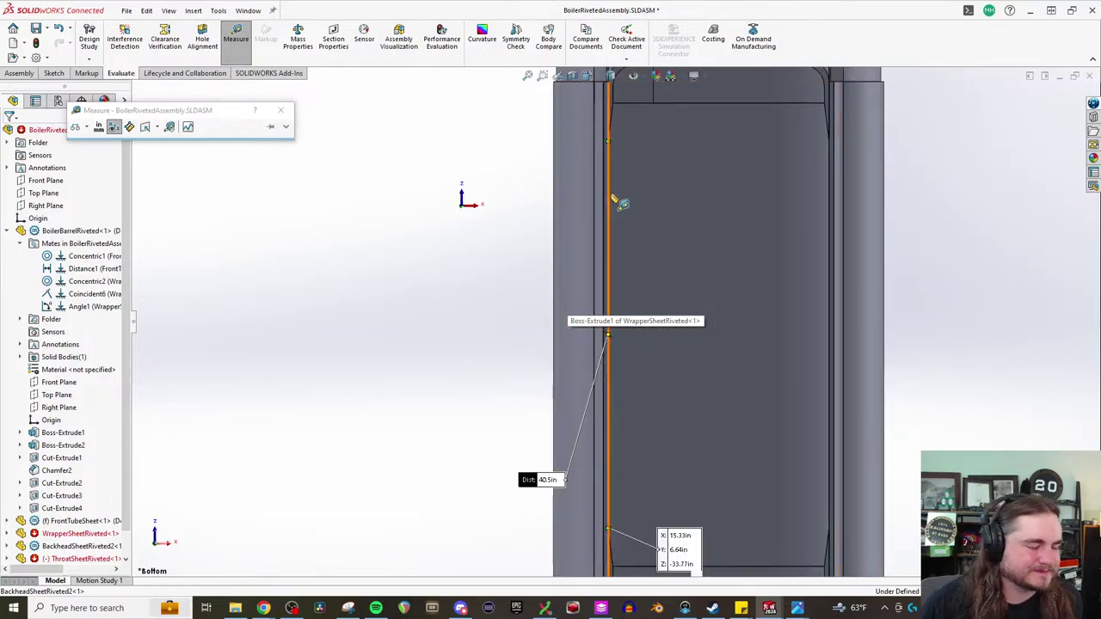
{"action": "key", "text": "z"}
{"action": "scroll", "coordinate": [614, 258], "scroll_direction": "up", "scroll_amount": 1}
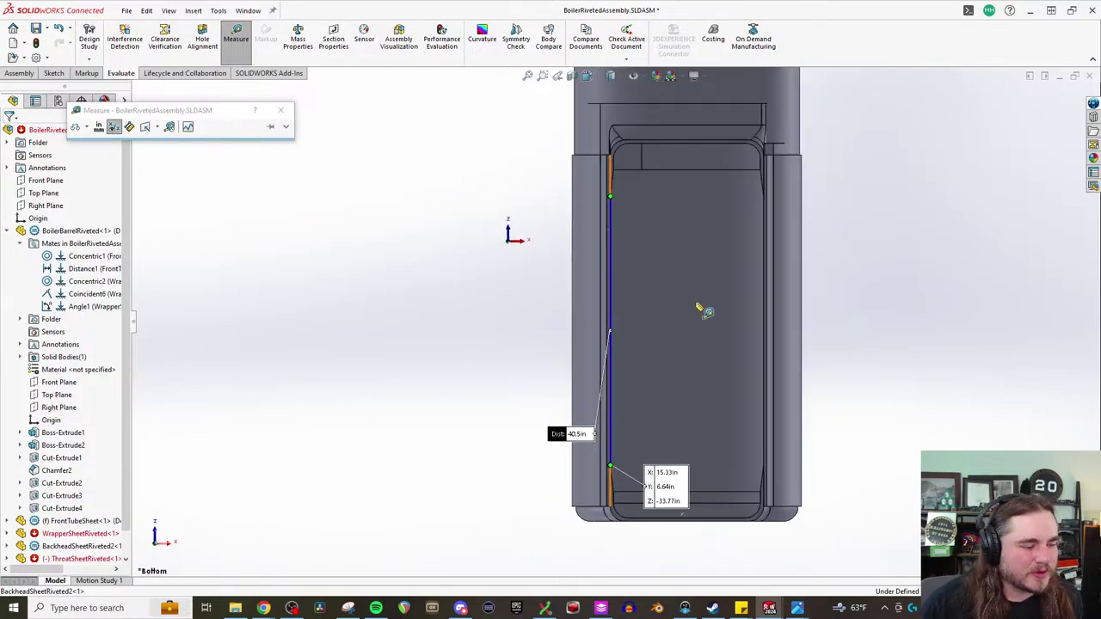
{"action": "scroll", "coordinate": [713, 450], "scroll_direction": "down", "scroll_amount": 1}
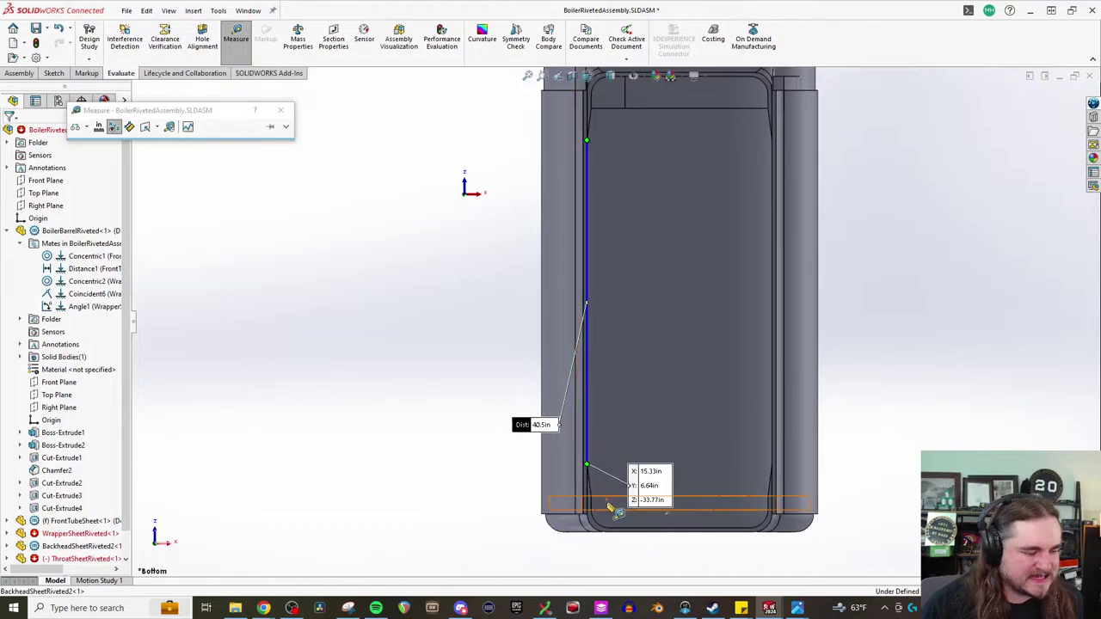
{"action": "scroll", "coordinate": [602, 511], "scroll_direction": "down", "scroll_amount": 1}
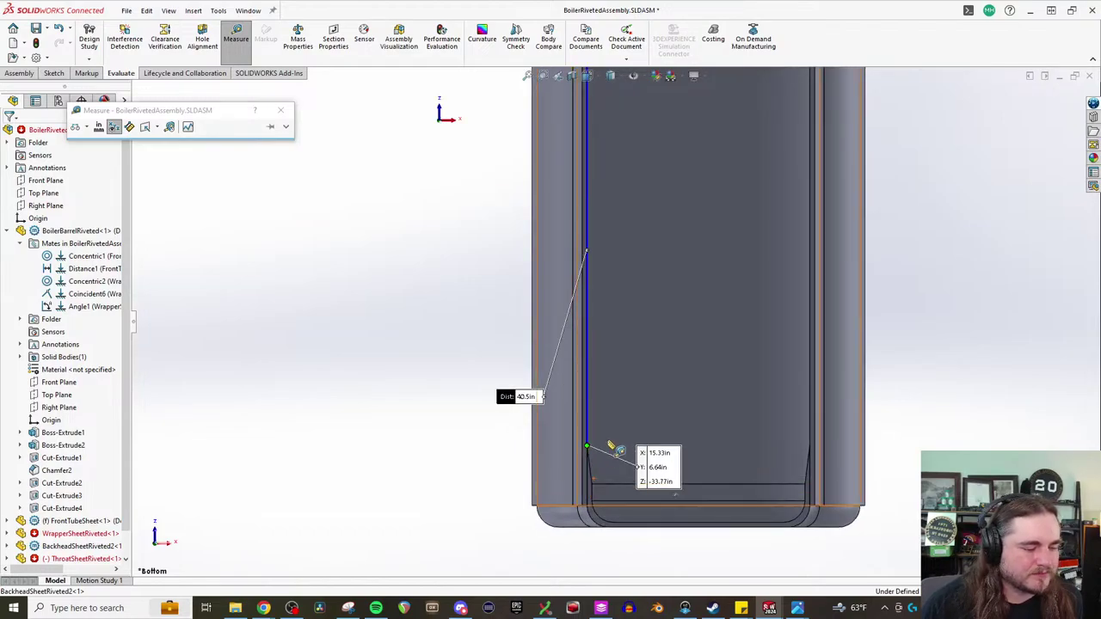
{"action": "scroll", "coordinate": [593, 494], "scroll_direction": "up", "scroll_amount": 2}
{"action": "scroll", "coordinate": [606, 209], "scroll_direction": "down", "scroll_amount": 2}
{"action": "scroll", "coordinate": [609, 210], "scroll_direction": "down", "scroll_amount": 2}
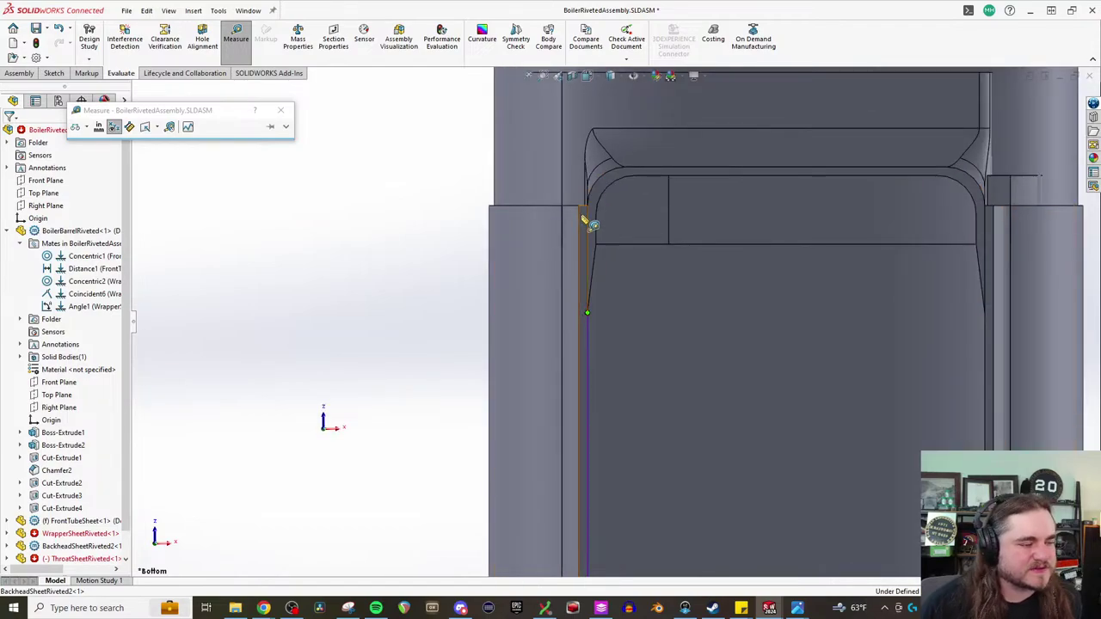
- Return to the Part1 sketch and trim away the quarter arc and the horizontal line above the rectangle
{"action": "left_click", "coordinate": [765, 608]}
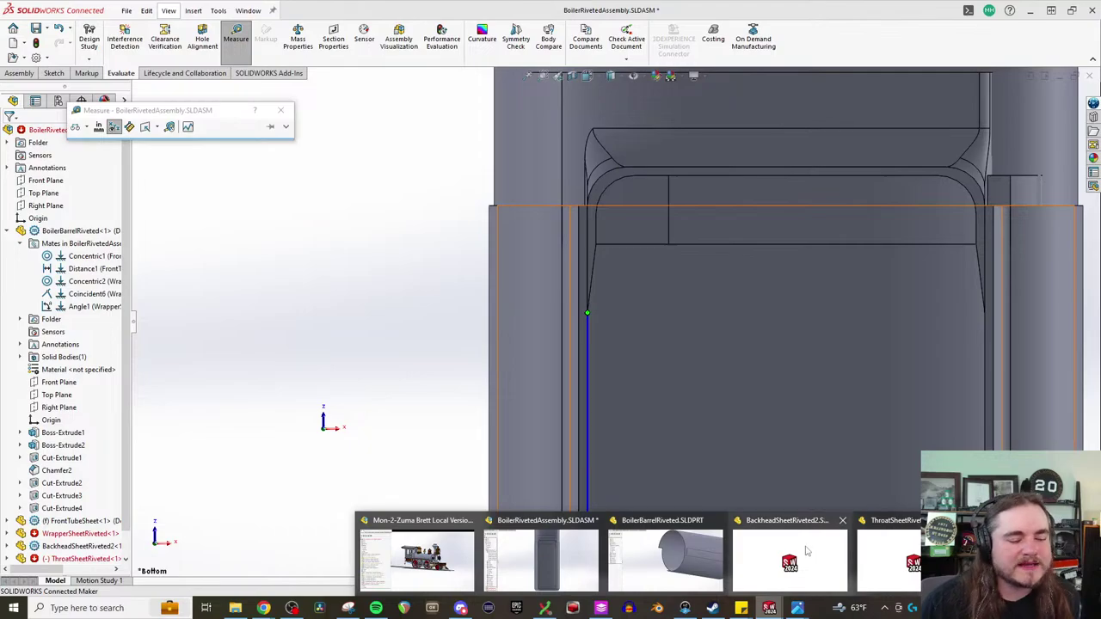
{"action": "mouse_move", "coordinate": [790, 559]}
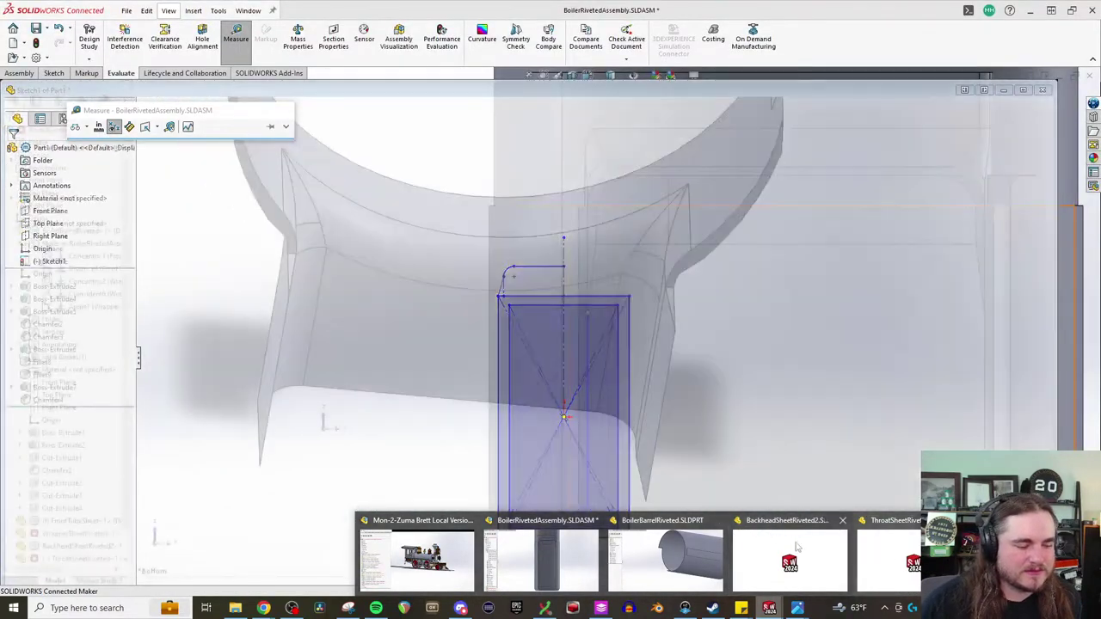
{"action": "mouse_move", "coordinate": [626, 559]}
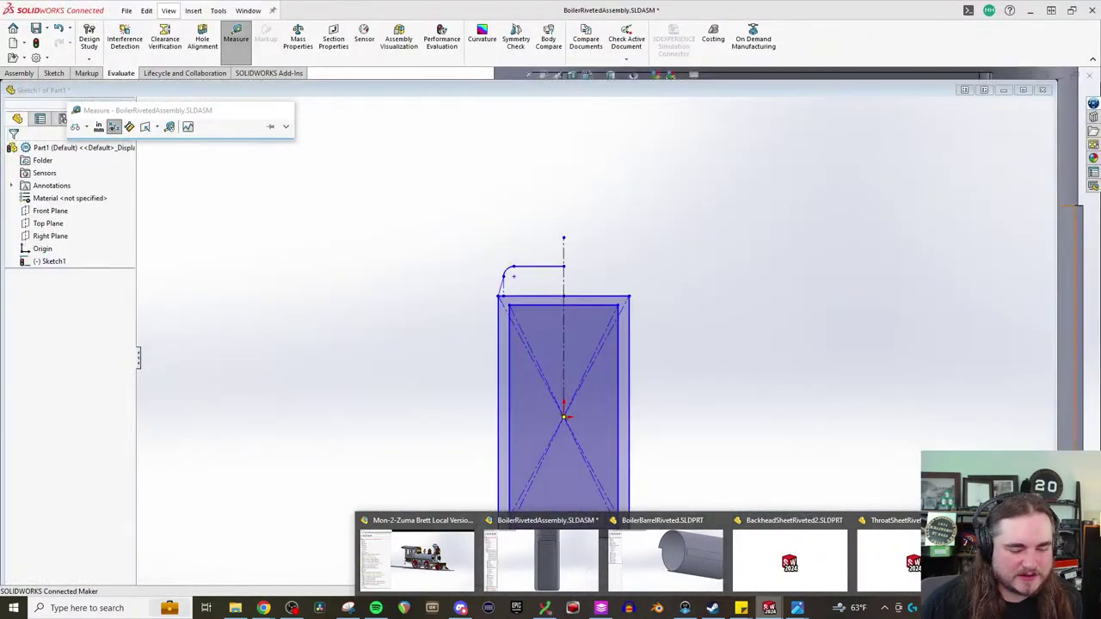
{"action": "left_click", "coordinate": [1037, 559]}
{"action": "scroll", "coordinate": [435, 298], "scroll_direction": "up", "scroll_amount": 3}
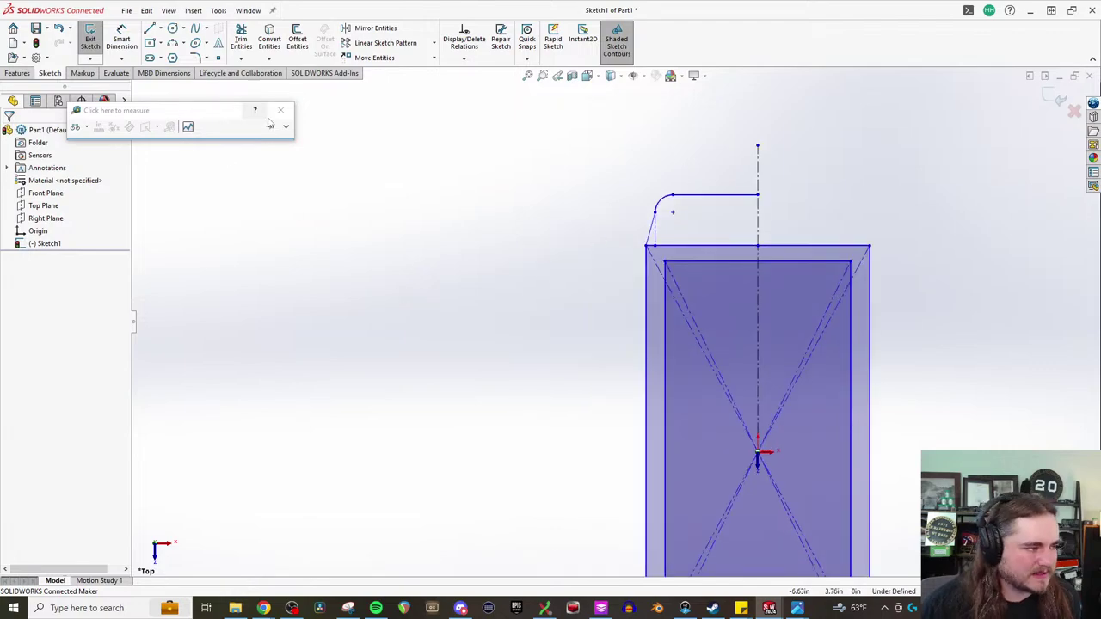
{"action": "scroll", "coordinate": [817, 219], "scroll_direction": "up", "scroll_amount": 3}
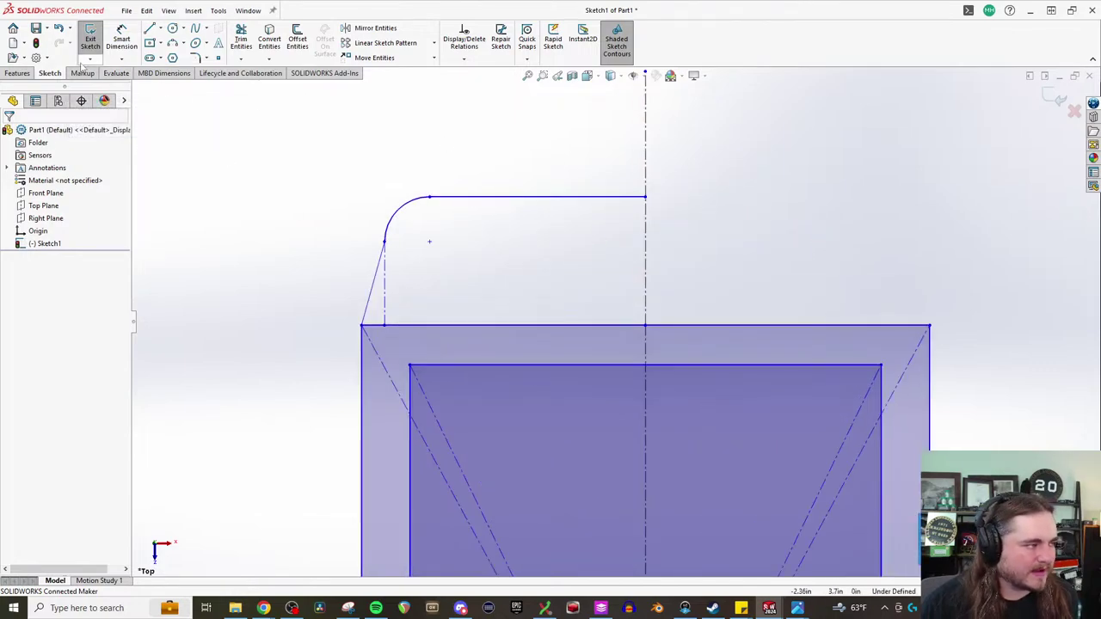
{"action": "left_click", "coordinate": [241, 39]}
{"action": "left_click_drag", "start_coordinate": [496, 197], "coordinate": [467, 163]}
- Draw a short vertical line up from the slanted line, continued by a quarter arc and a horizontal line about 0.99 in long to the centerline
{"action": "left_click", "coordinate": [150, 28]}
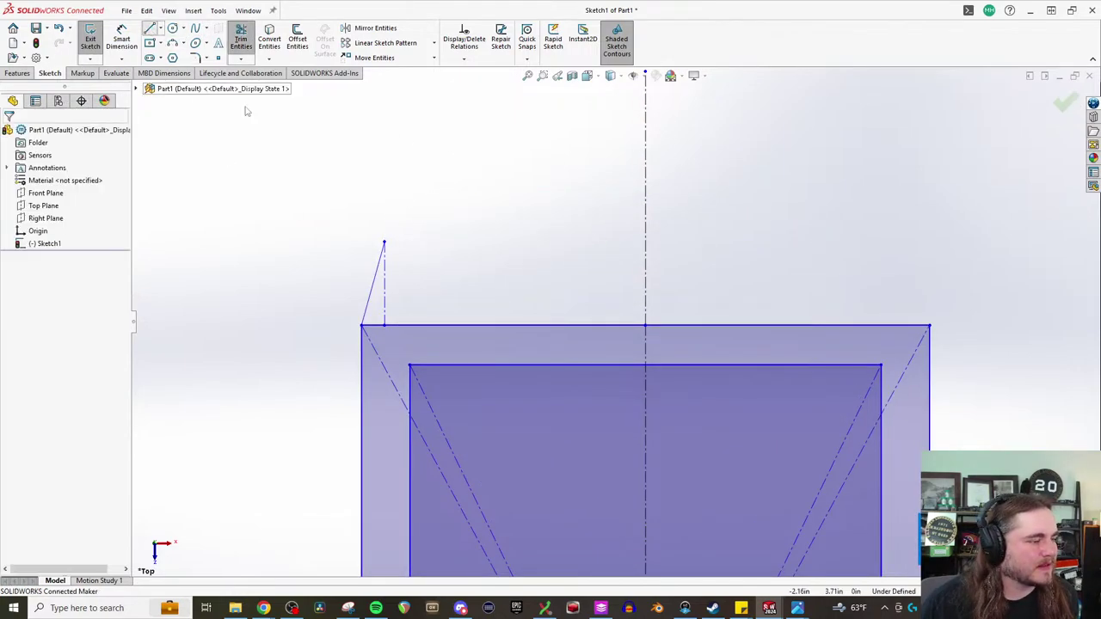
{"action": "left_click", "coordinate": [384, 243]}
{"action": "left_click", "coordinate": [383, 189]}
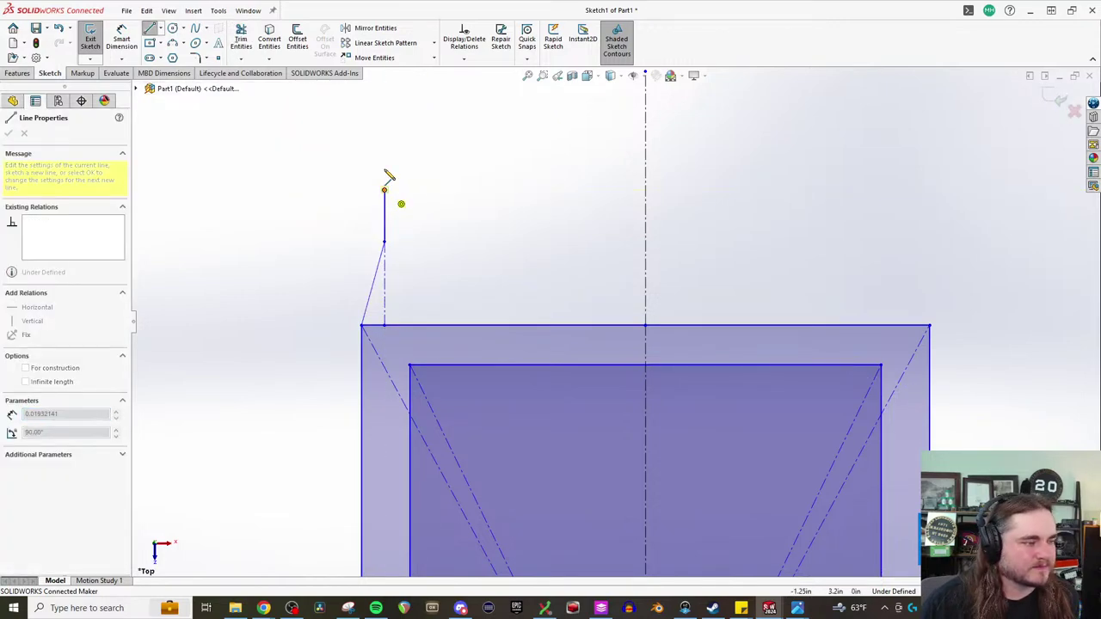
{"action": "left_click", "coordinate": [432, 142]}
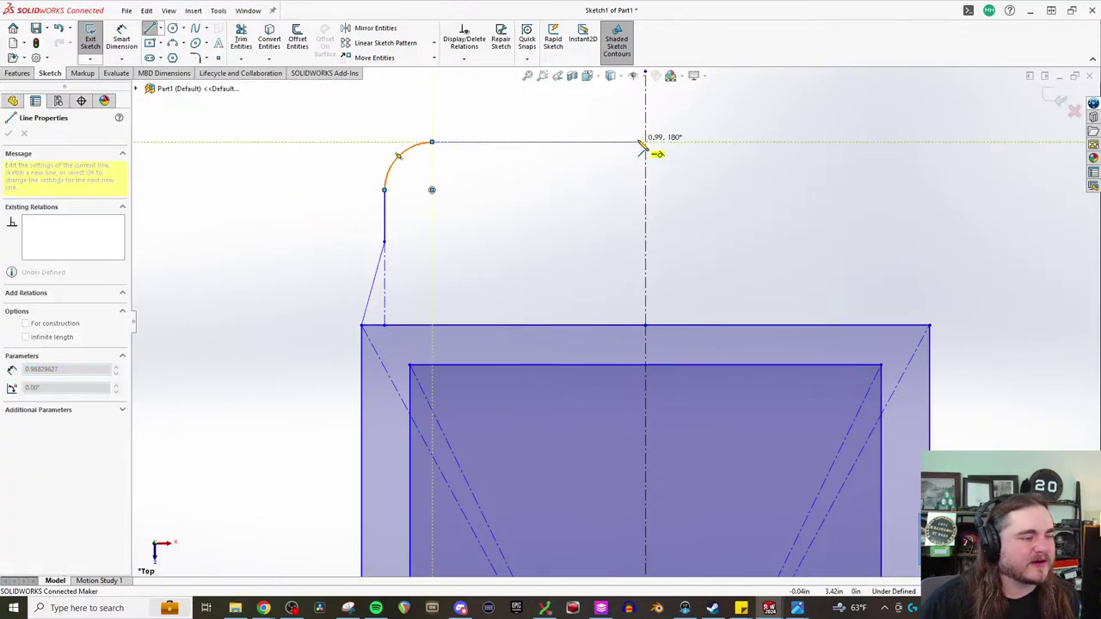
{"action": "left_click", "coordinate": [647, 143]}
{"action": "key", "text": "Escape"}
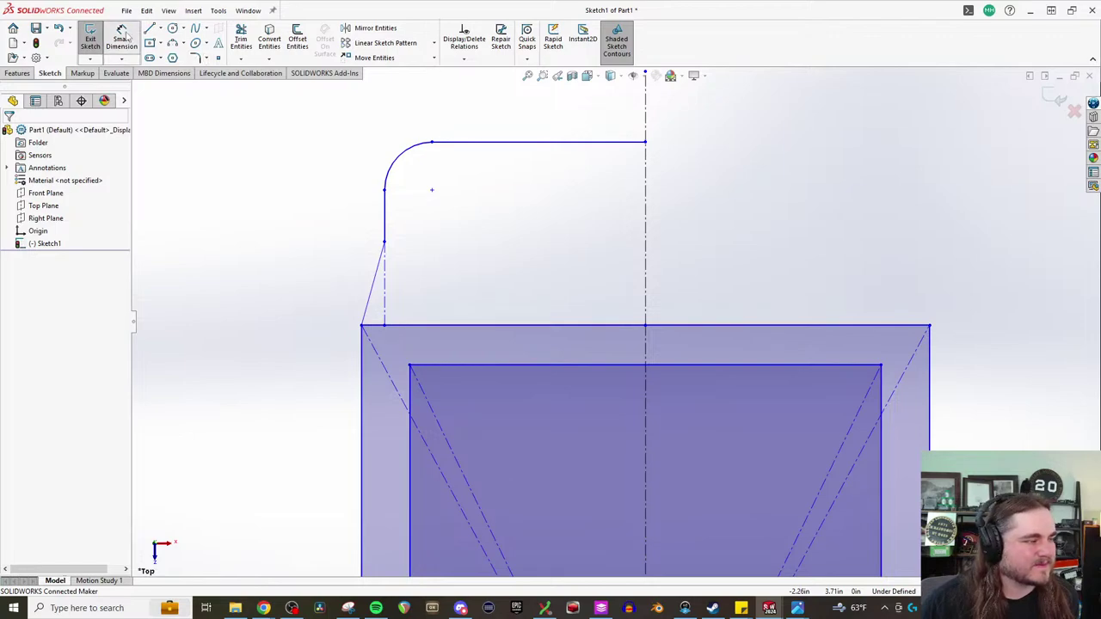
- Dimension the outer rectangle's long vertical side to 40.5 in
{"action": "left_click", "coordinate": [362, 361]}
{"action": "left_click", "coordinate": [273, 396]}
{"action": "type", "text": "40.5"}
{"action": "key", "text": "Return"}
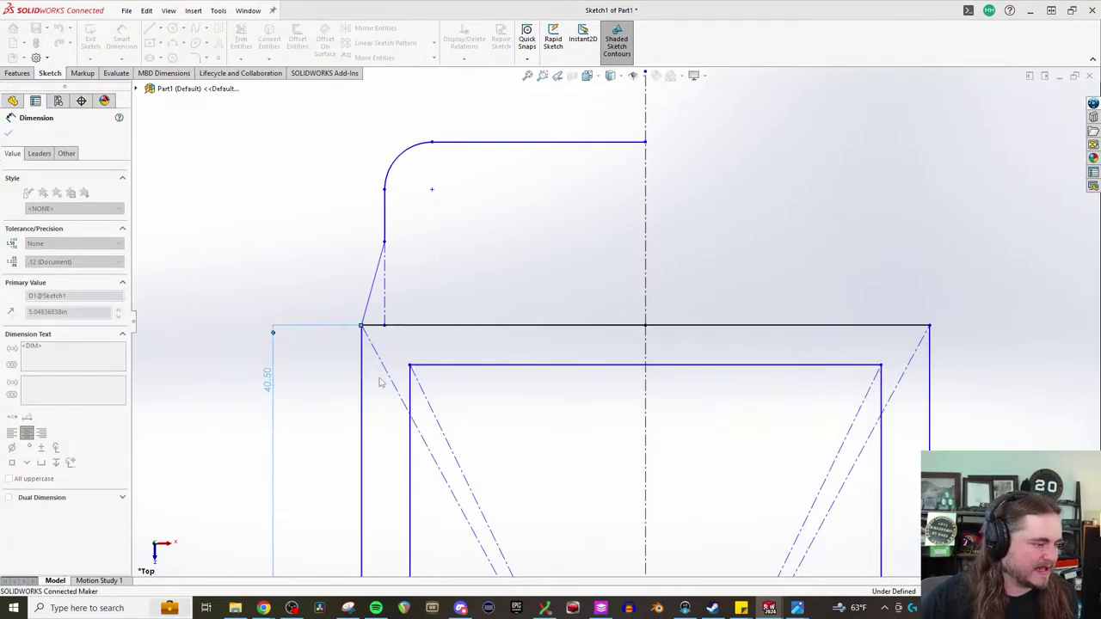
{"action": "scroll", "coordinate": [474, 285], "scroll_direction": "up", "scroll_amount": 5}
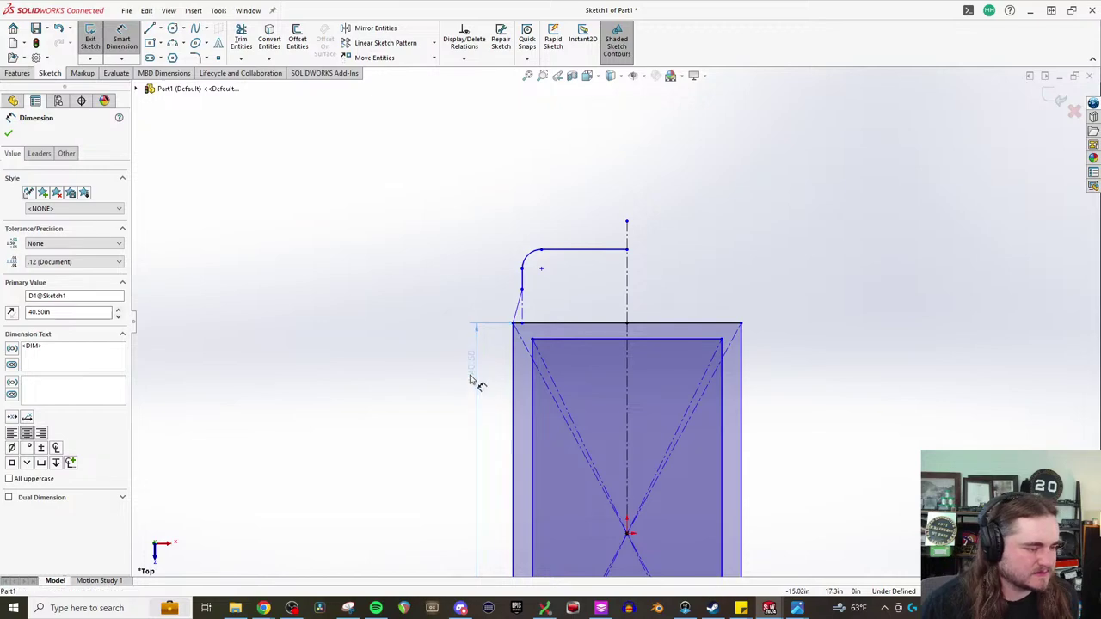
{"action": "left_click", "coordinate": [568, 326]}
{"action": "key", "text": "Escape"}
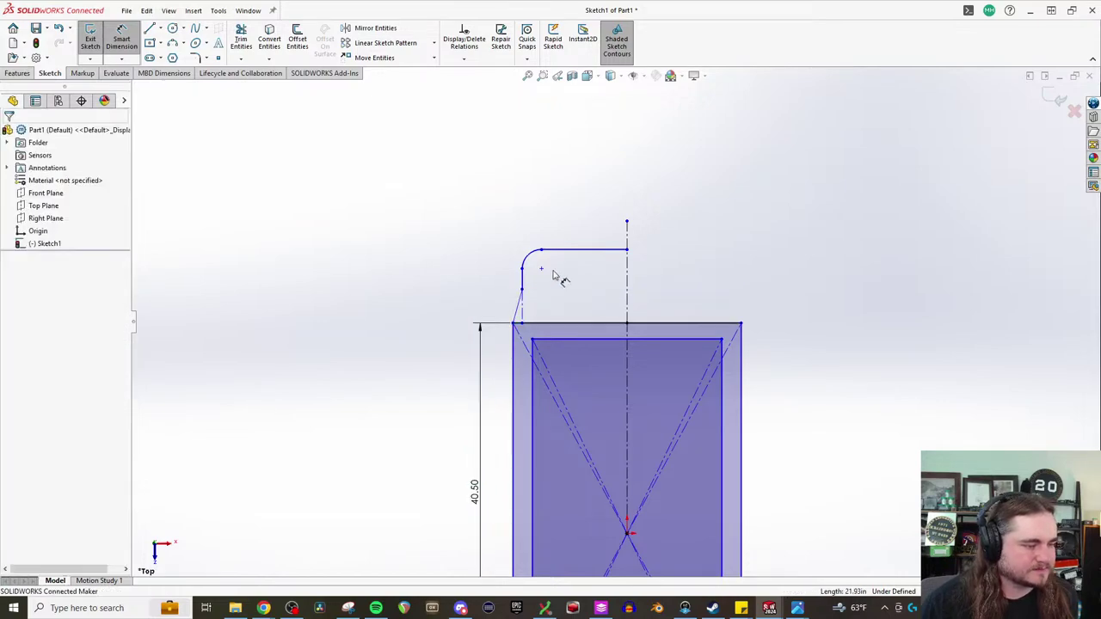
- Dimension the horizontal offset between the slanted line's two endpoints to 0.5 in
{"action": "scroll", "coordinate": [542, 293], "scroll_direction": "down", "scroll_amount": 3}
{"action": "scroll", "coordinate": [590, 306], "scroll_direction": "down", "scroll_amount": 3}
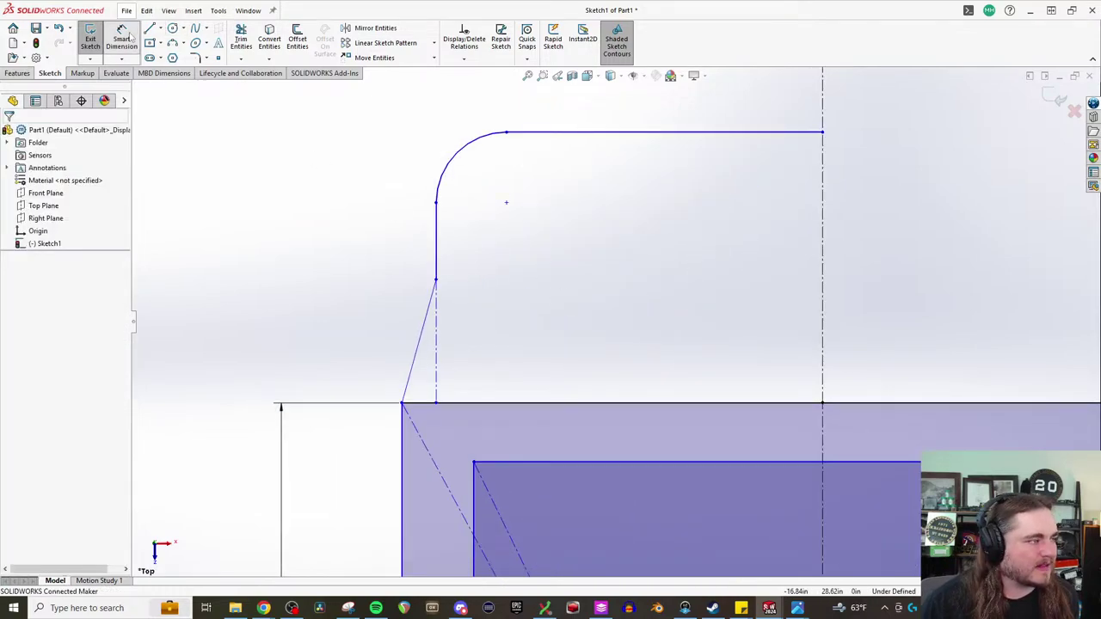
{"action": "left_click", "coordinate": [402, 403]}
{"action": "left_click", "coordinate": [435, 279]}
{"action": "left_click", "coordinate": [421, 218]}
{"action": "type", "text": "0.5"}
{"action": "key", "text": "Return"}
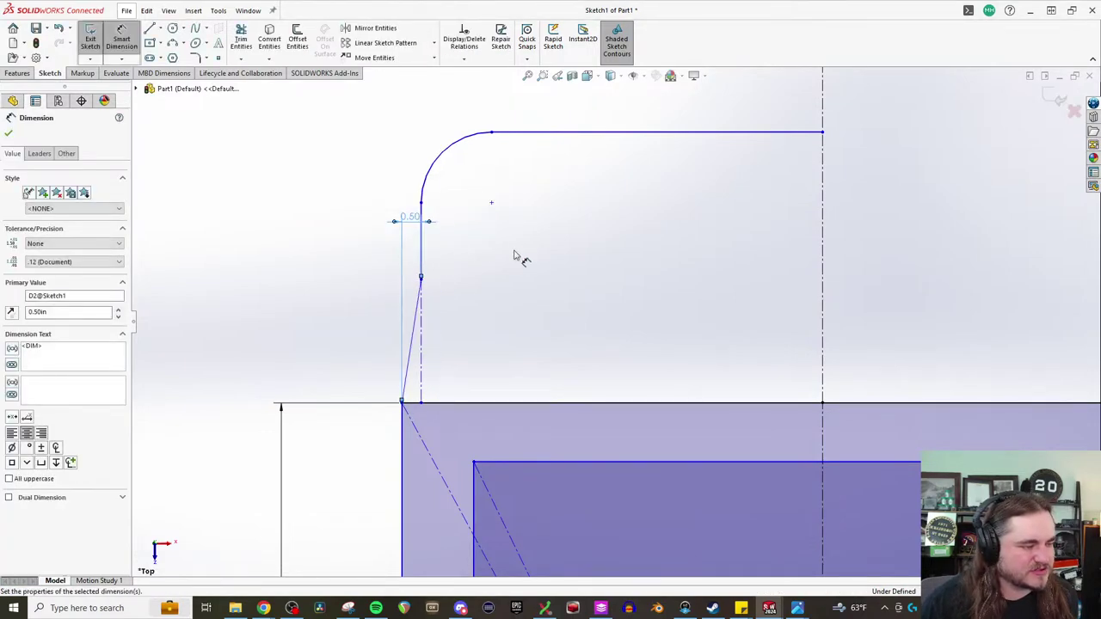
- Dimension the slanted line's vertical height to 4 in
{"action": "left_click", "coordinate": [410, 370]}
{"action": "left_click", "coordinate": [362, 364]}
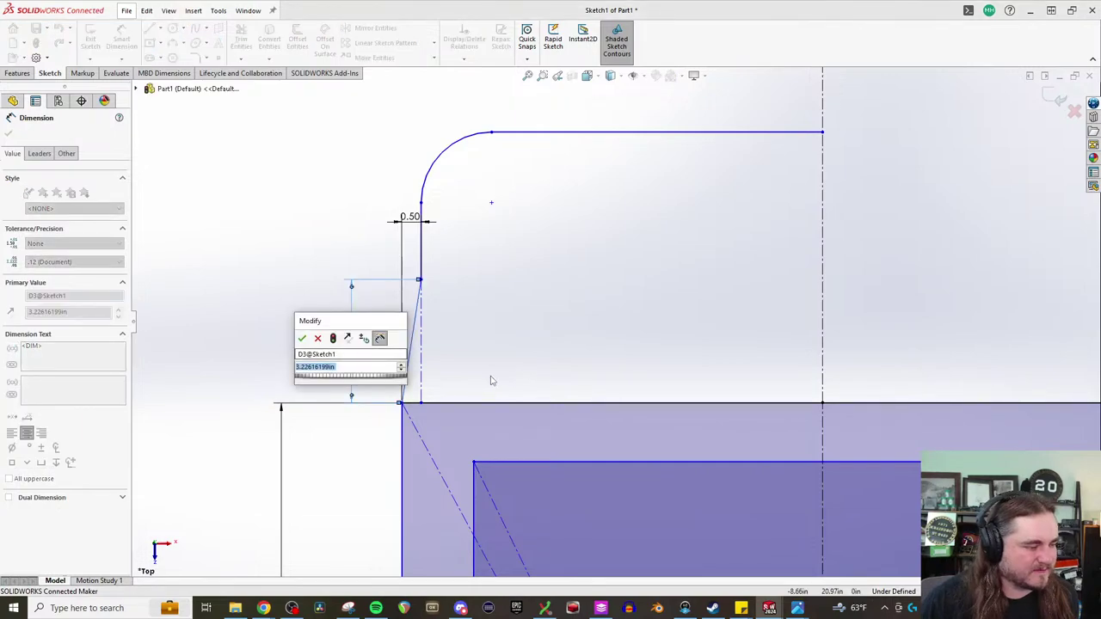
{"action": "type", "text": "4"}
{"action": "key", "text": "Return"}
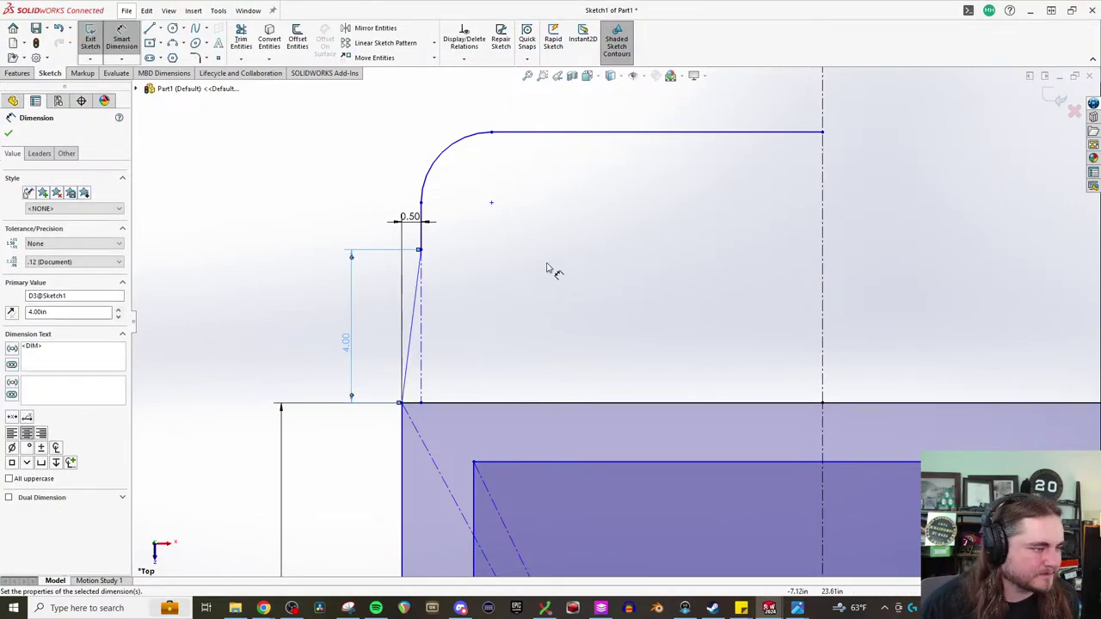
{"action": "key", "text": "Escape"}
{"action": "mouse_move", "coordinate": [768, 608]}
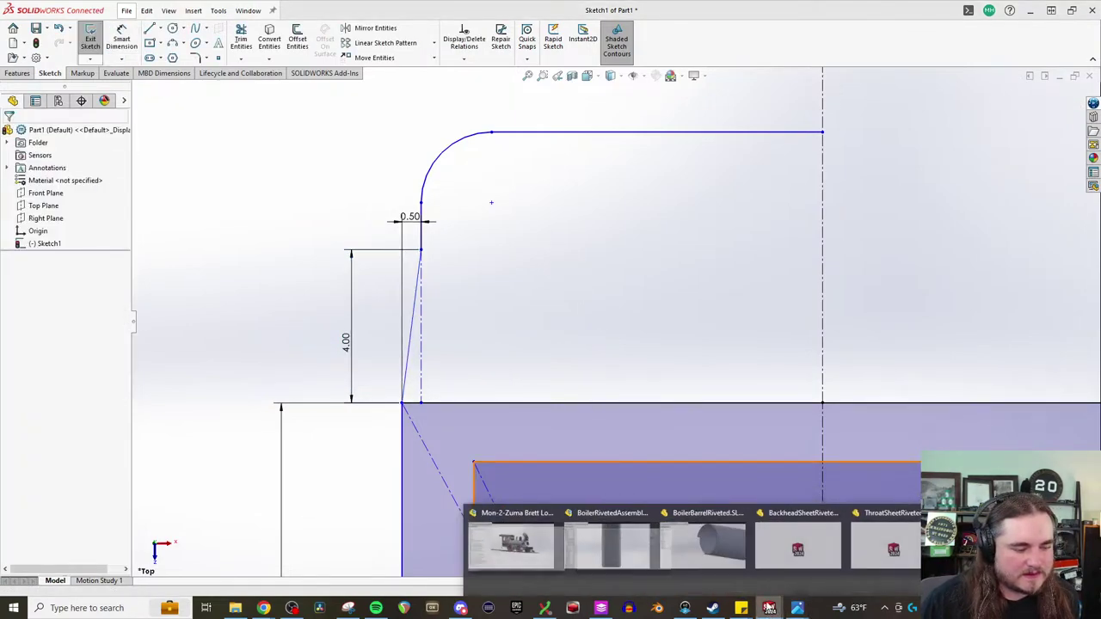
- Switch to BoilerRivetedAssembly and measure the length of the throat sheet's short vertical edge above the slanted edge
{"action": "left_click", "coordinate": [550, 555]}
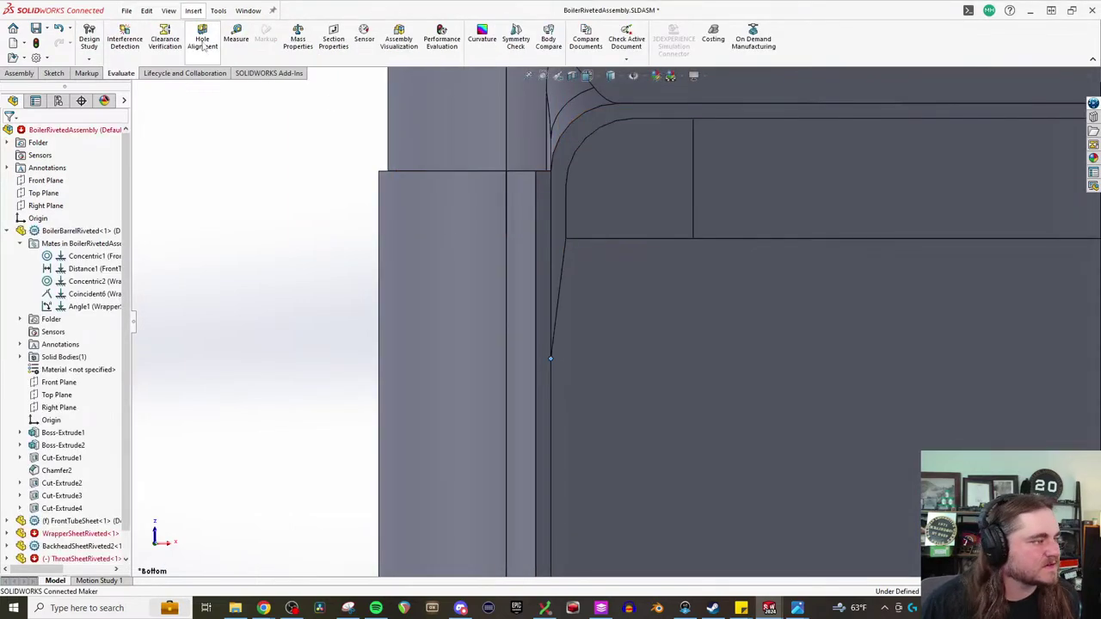
{"action": "left_click", "coordinate": [236, 39]}
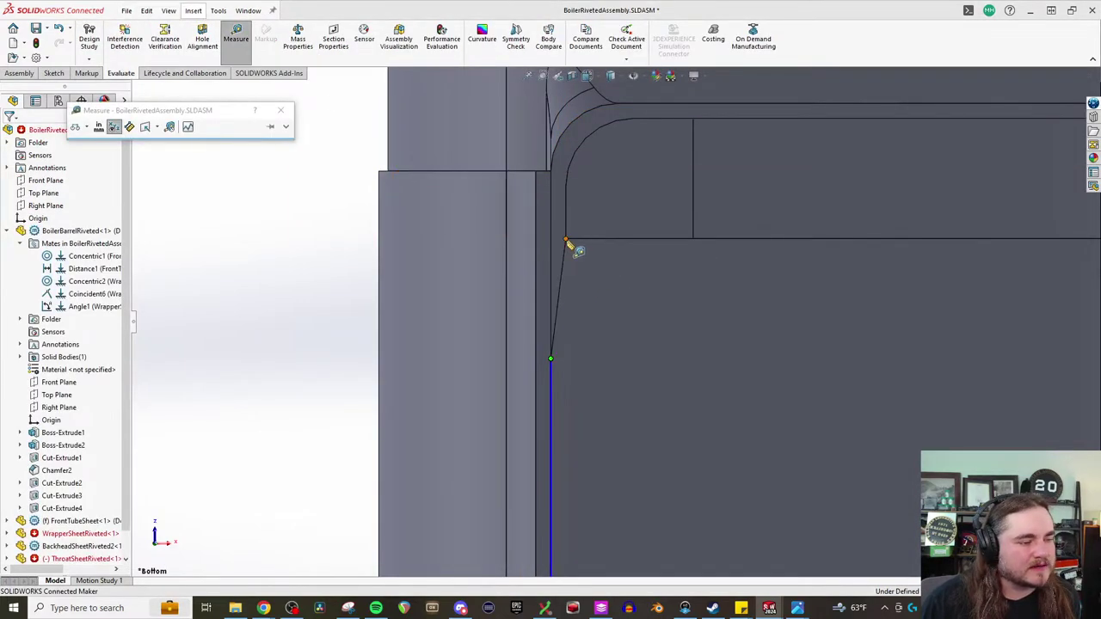
{"action": "left_click", "coordinate": [578, 251]}
{"action": "left_click", "coordinate": [568, 245]}
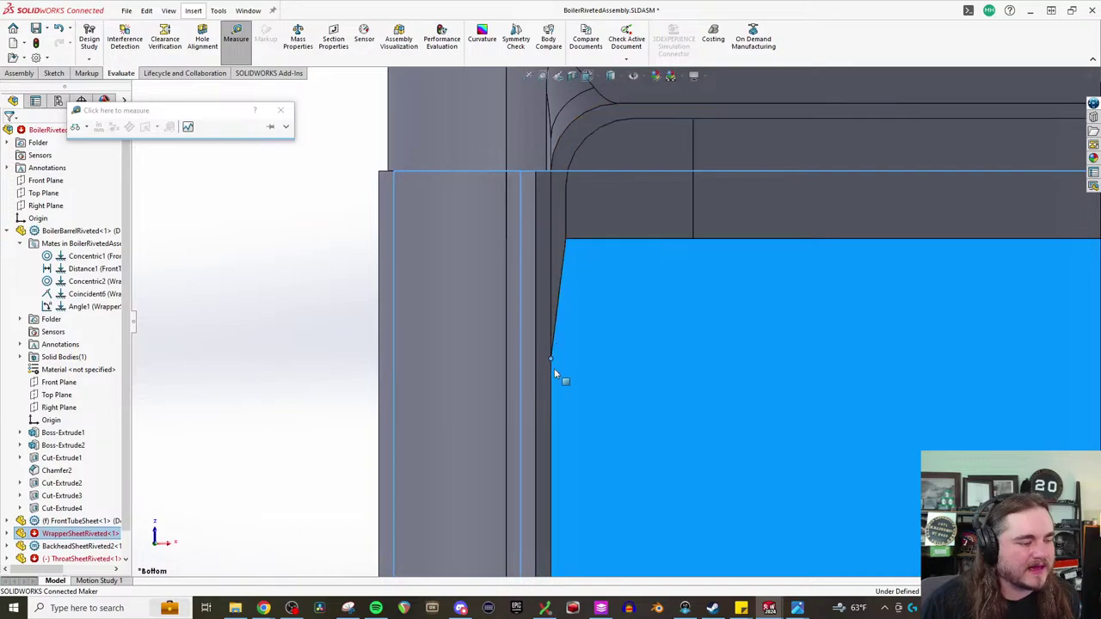
{"action": "left_click", "coordinate": [565, 236]}
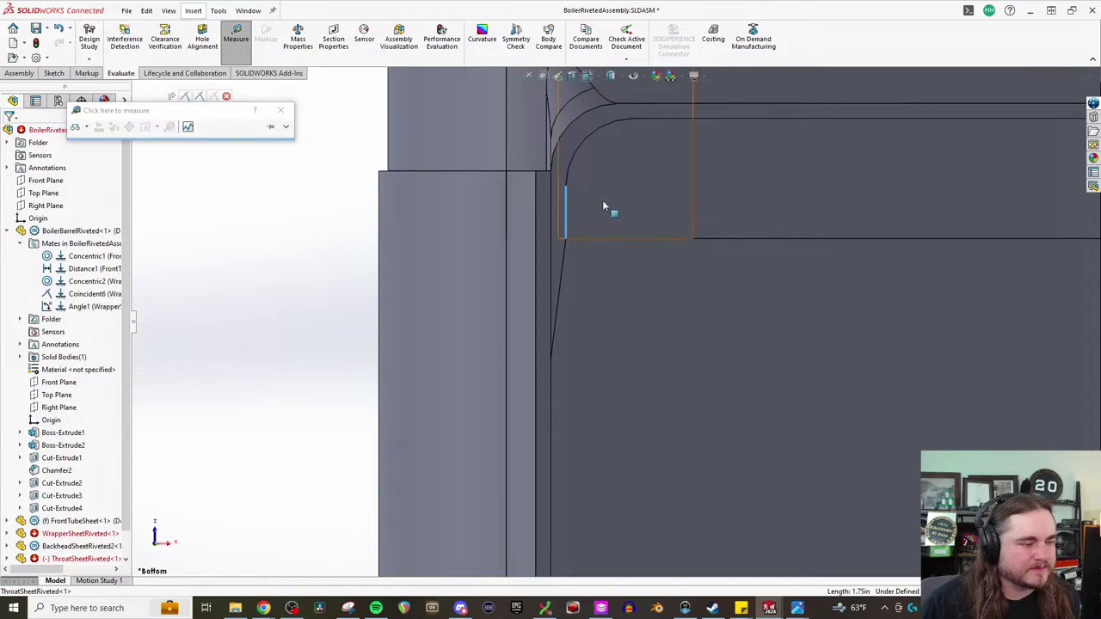
{"action": "scroll", "coordinate": [685, 261], "scroll_direction": "down", "scroll_amount": 3}
{"action": "left_click", "coordinate": [239, 43]}
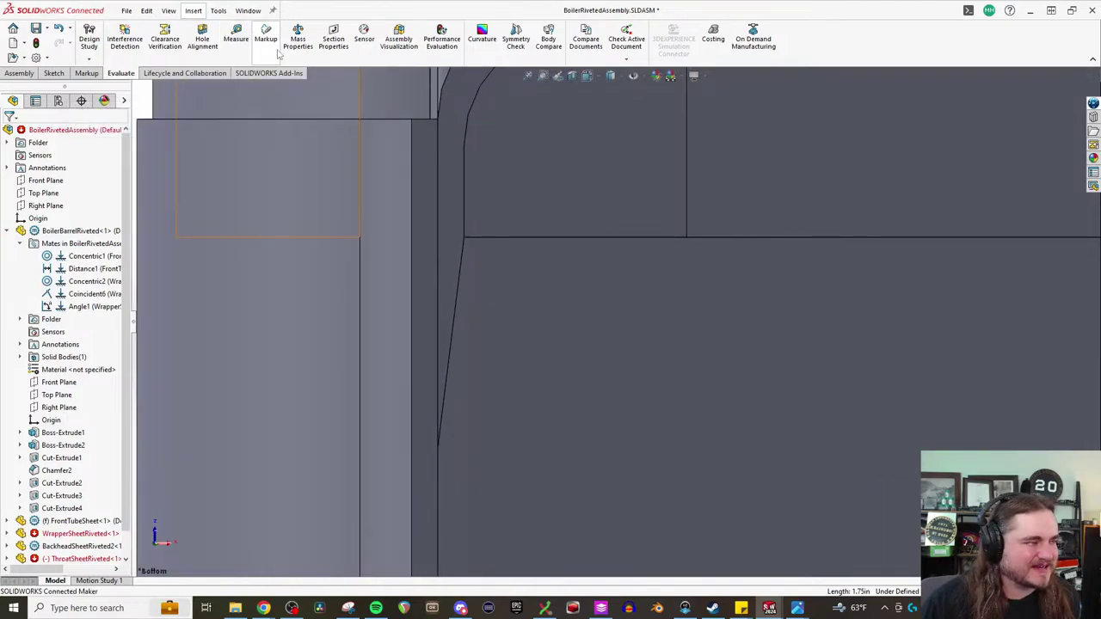
{"action": "left_click", "coordinate": [240, 48]}
{"action": "left_click", "coordinate": [465, 214]}
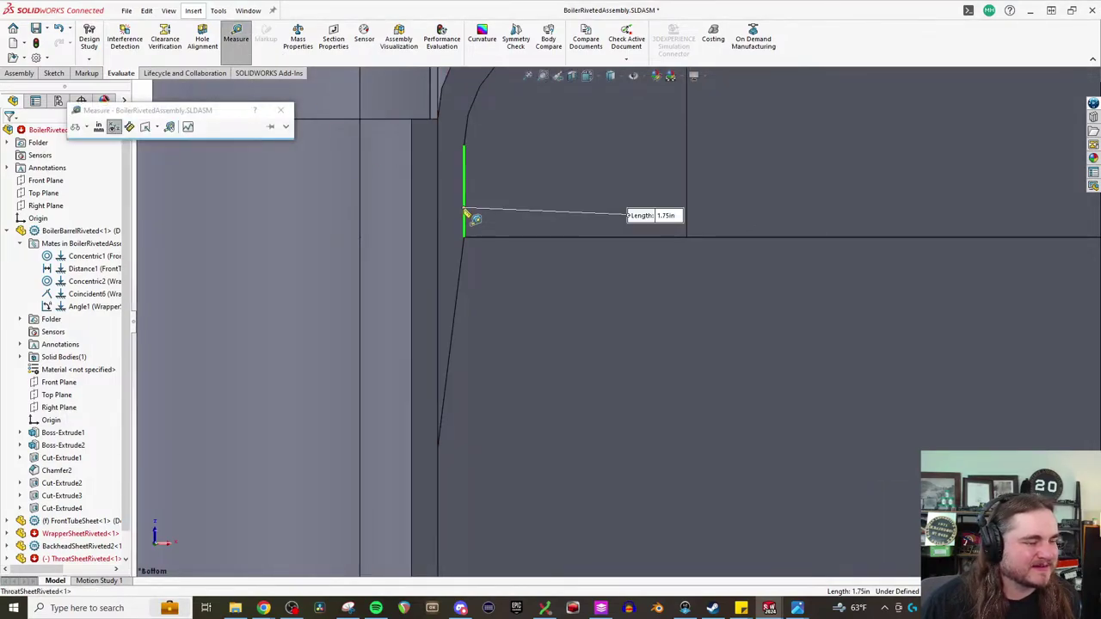
{"action": "scroll", "coordinate": [469, 215], "scroll_direction": "up", "scroll_amount": 3}
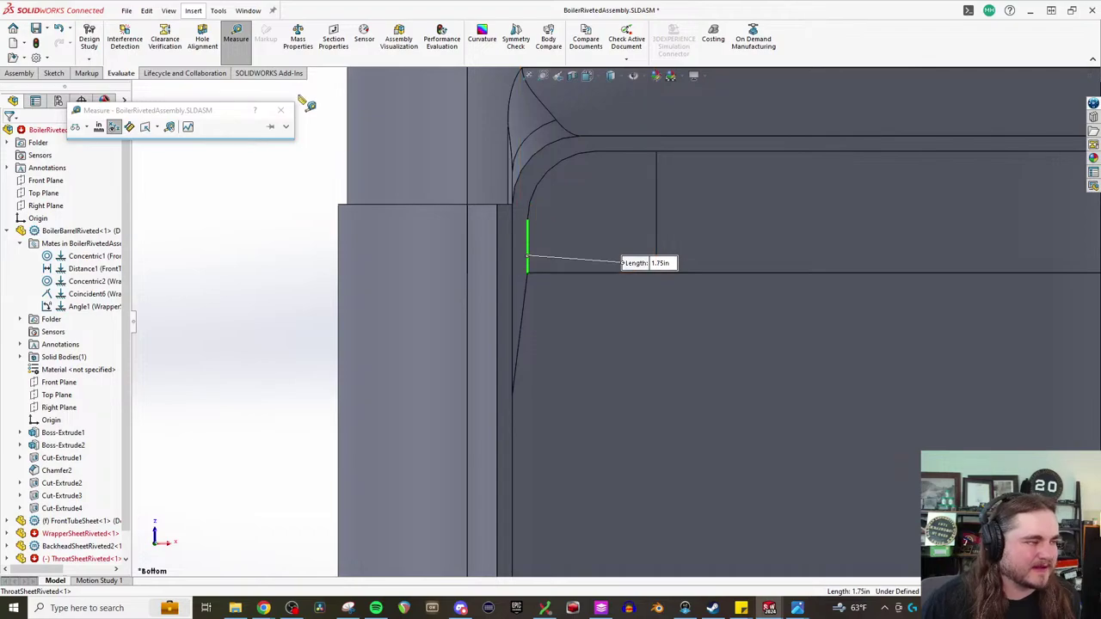
- Measure the rounded corner arc that continues from the throat sheet's short vertical edge
{"action": "key", "text": "Escape"}
{"action": "left_click", "coordinate": [236, 38]}
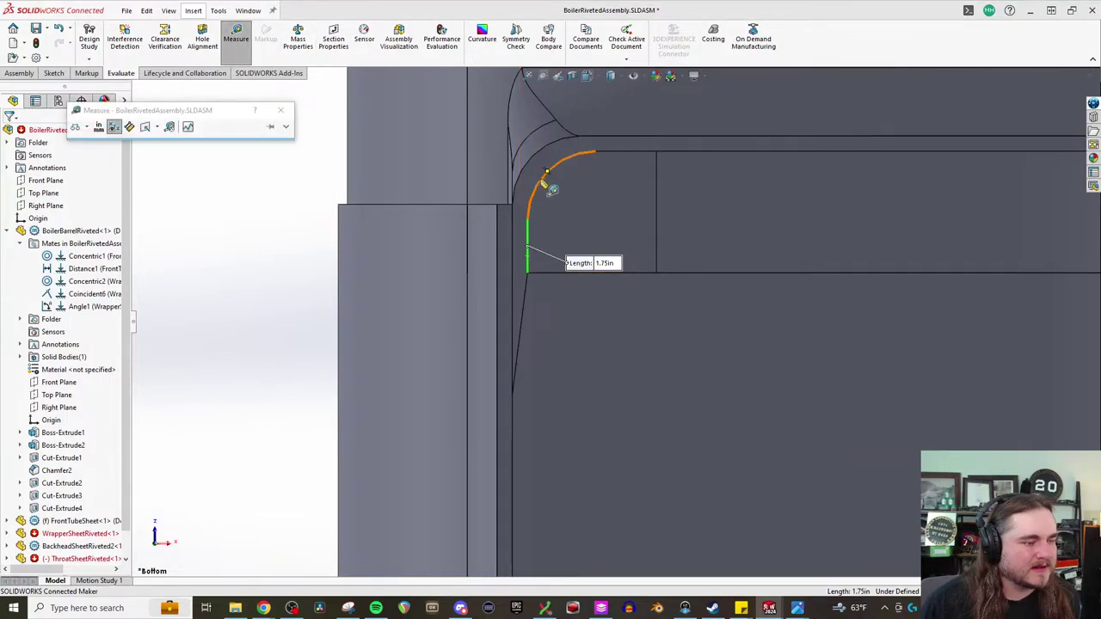
{"action": "left_click", "coordinate": [544, 179]}
{"action": "key", "text": "Escape"}
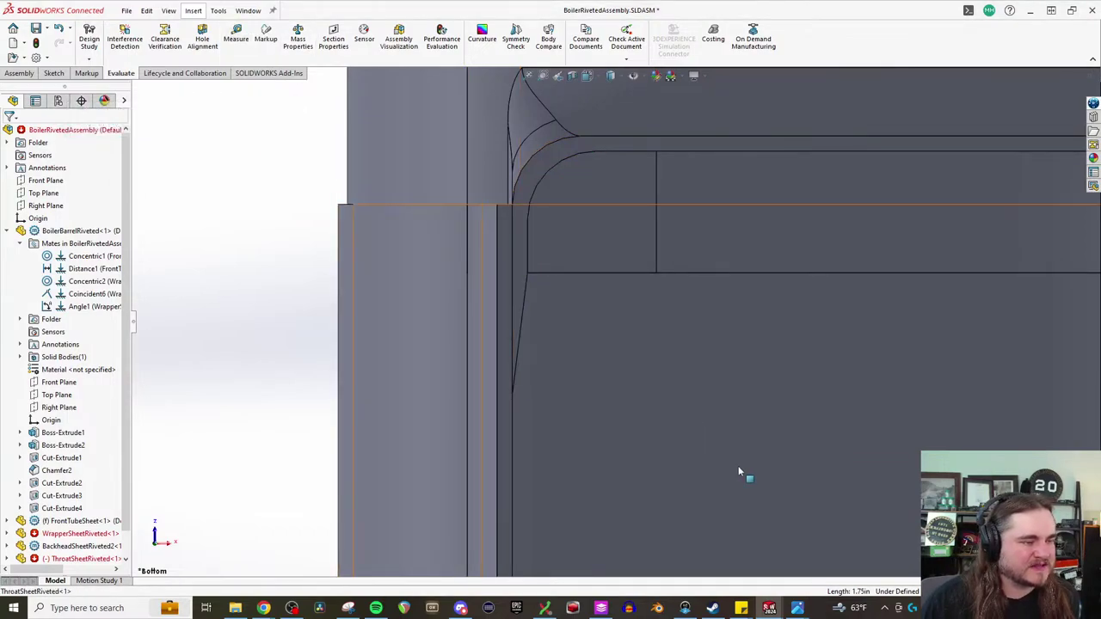
- Return to the Part1 sketch and dimension the short vertical line above the slanted line to 1.25 in
{"action": "mouse_move", "coordinate": [777, 611]}
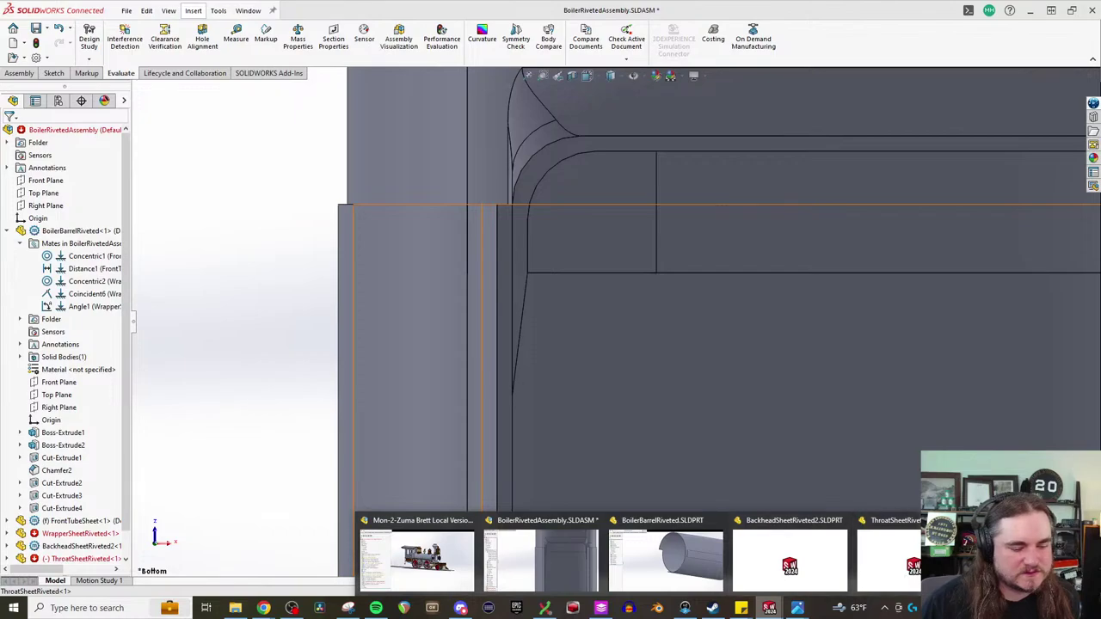
{"action": "left_click", "coordinate": [1032, 563]}
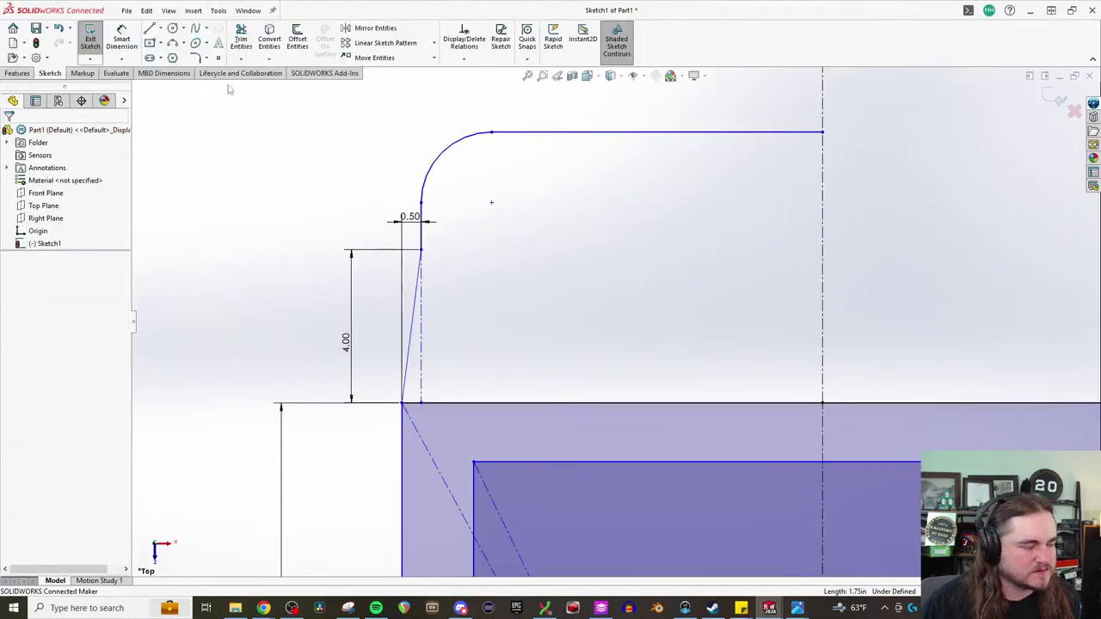
{"action": "left_click", "coordinate": [121, 38]}
{"action": "left_click", "coordinate": [430, 238]}
{"action": "left_click", "coordinate": [508, 230]}
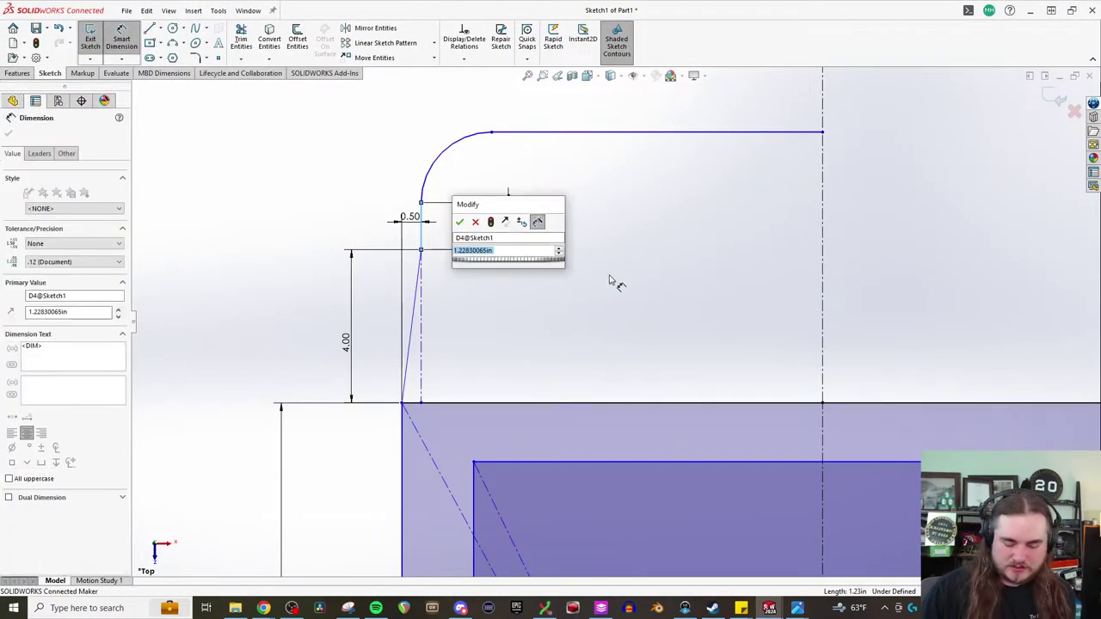
{"action": "type", "text": "1.25"}
{"action": "key", "text": "Return"}
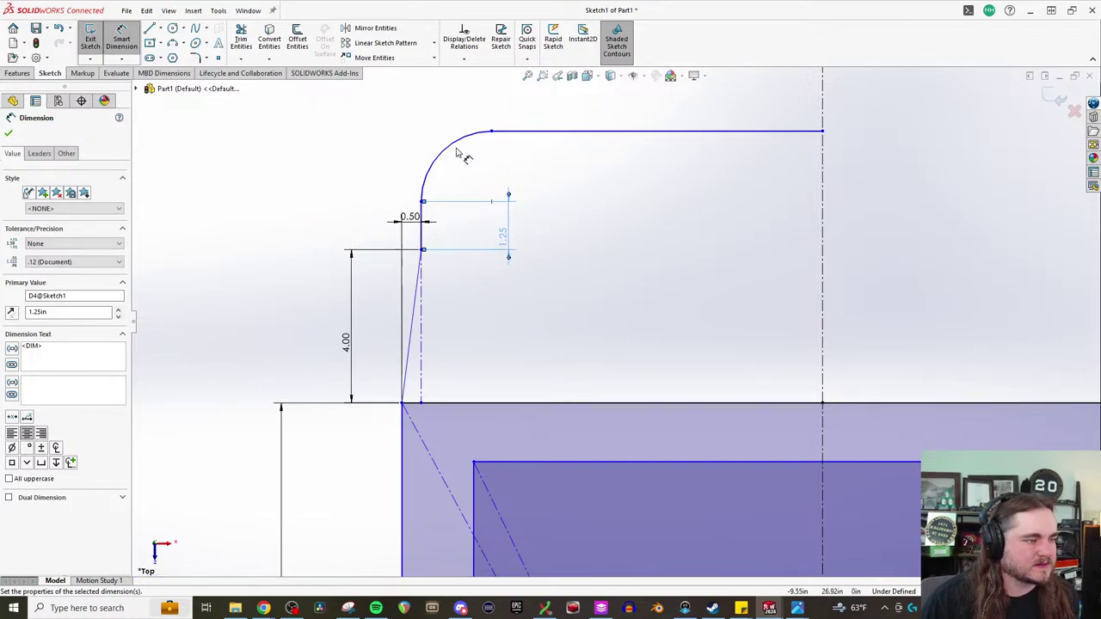
- Dimension the corner arc's radius to 2.25 in
{"action": "left_click", "coordinate": [451, 153]}
{"action": "left_click", "coordinate": [405, 129]}
{"action": "type", "text": "2.25"}
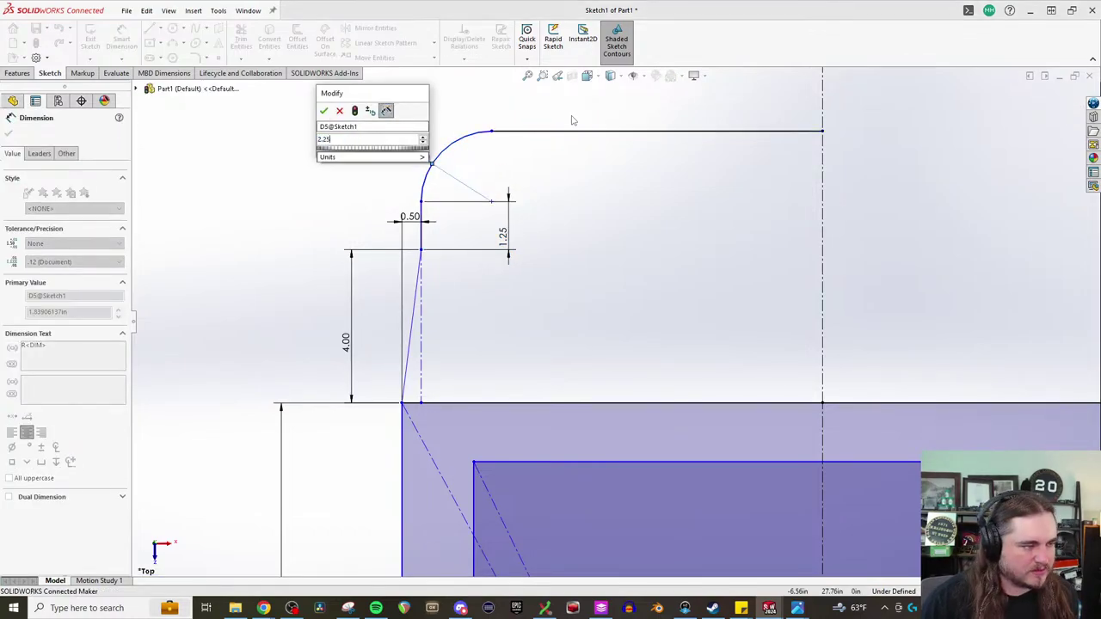
{"action": "key", "text": "Return"}
{"action": "key", "text": "Escape"}
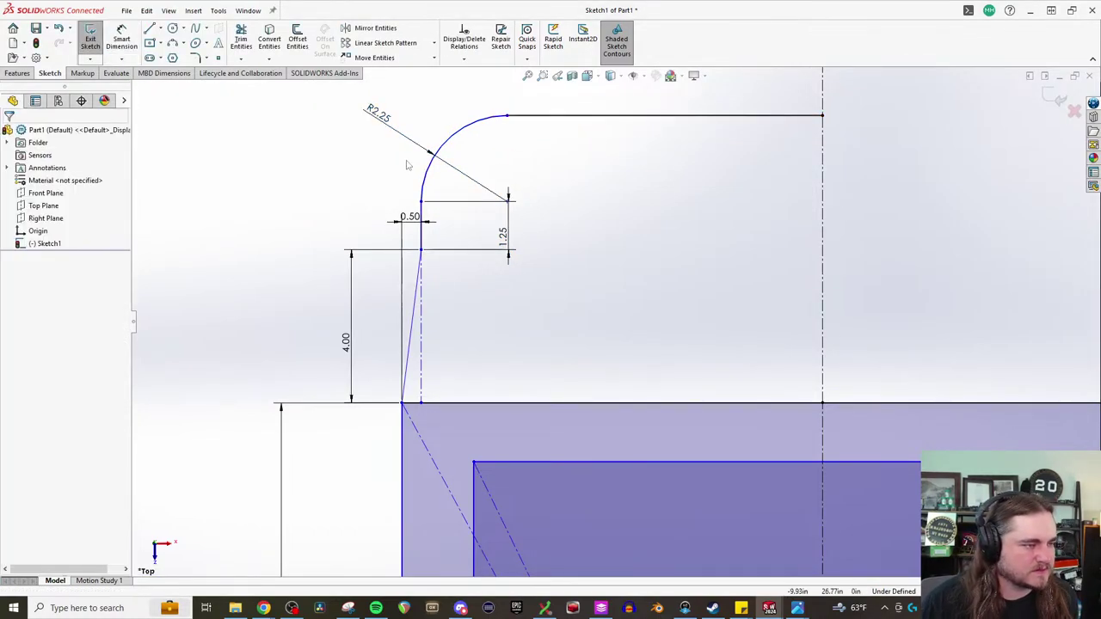
- Switch to BoilerRivetedAssembly and try to measure between the endpoints of the throat sheet's horizontal edge joining the rounded corners
{"action": "scroll", "coordinate": [609, 327], "scroll_direction": "up", "scroll_amount": 3}
{"action": "scroll", "coordinate": [654, 344], "scroll_direction": "down", "scroll_amount": 1}
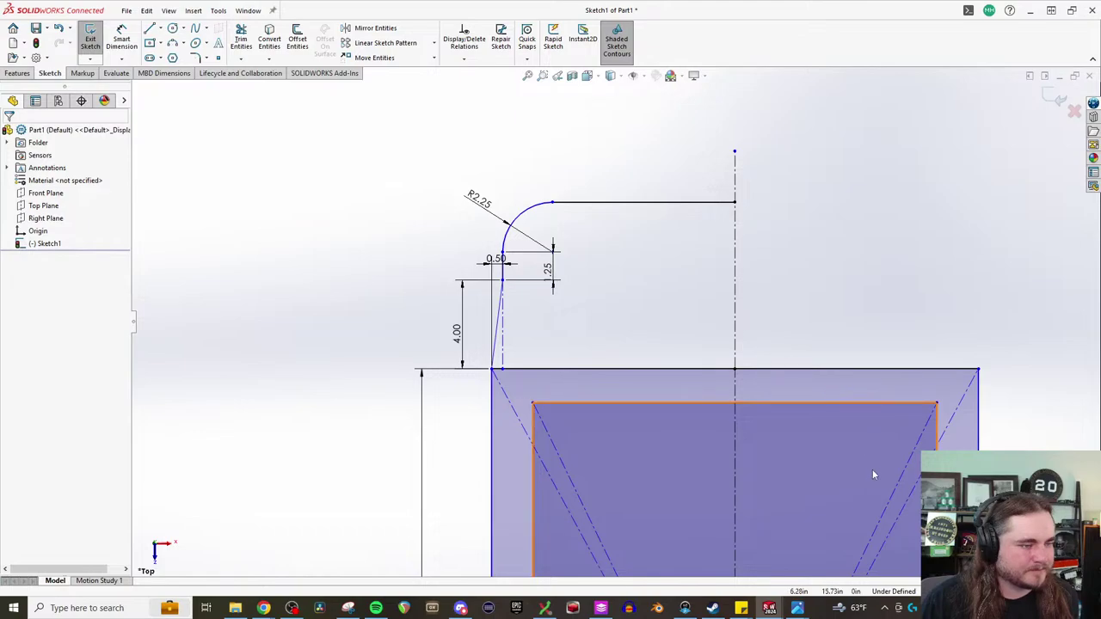
{"action": "mouse_move", "coordinate": [769, 608]}
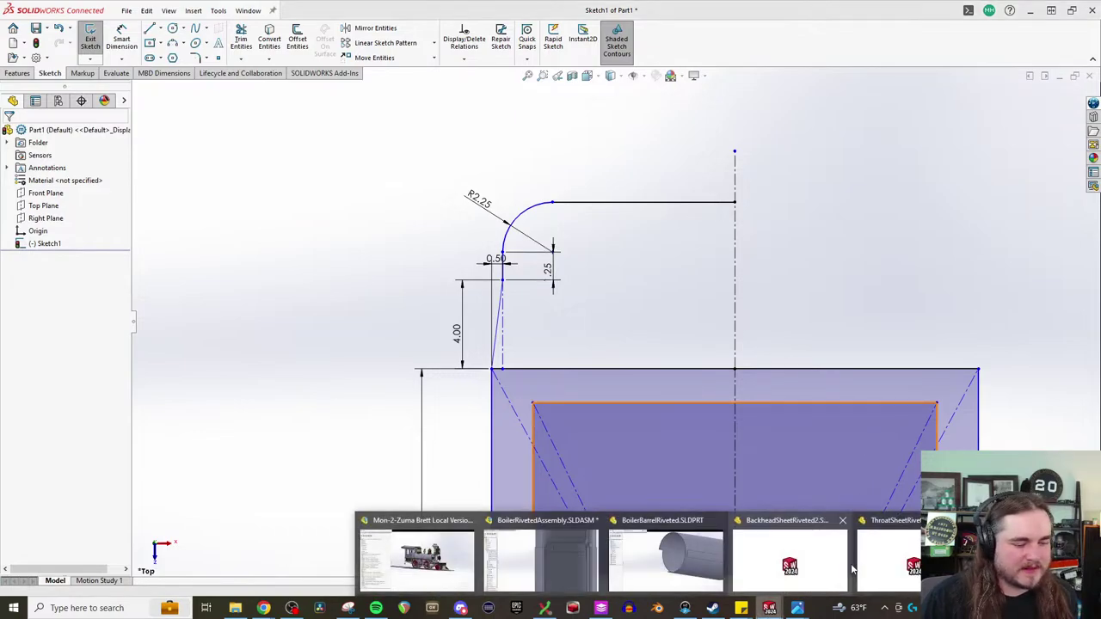
{"action": "left_click", "coordinate": [543, 526]}
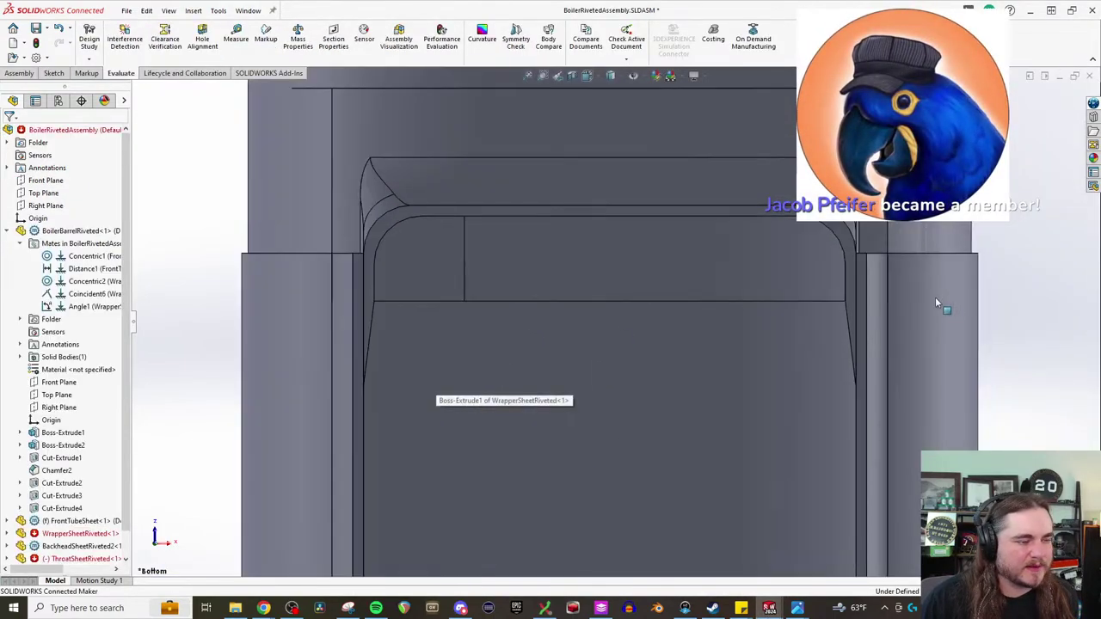
{"action": "left_click", "coordinate": [236, 38]}
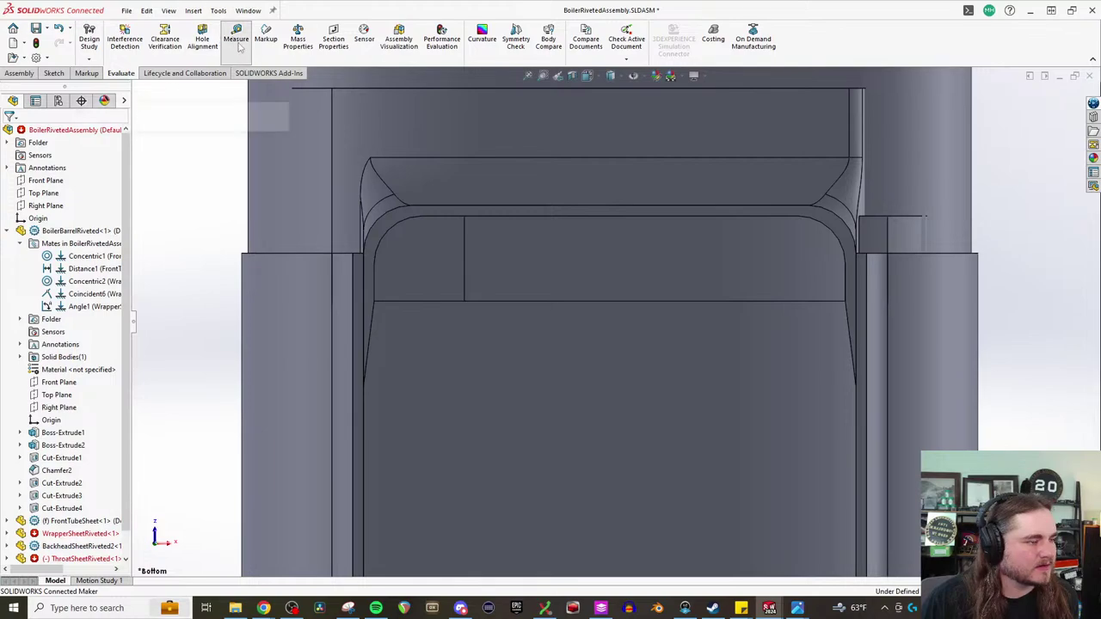
{"action": "left_click", "coordinate": [421, 217]}
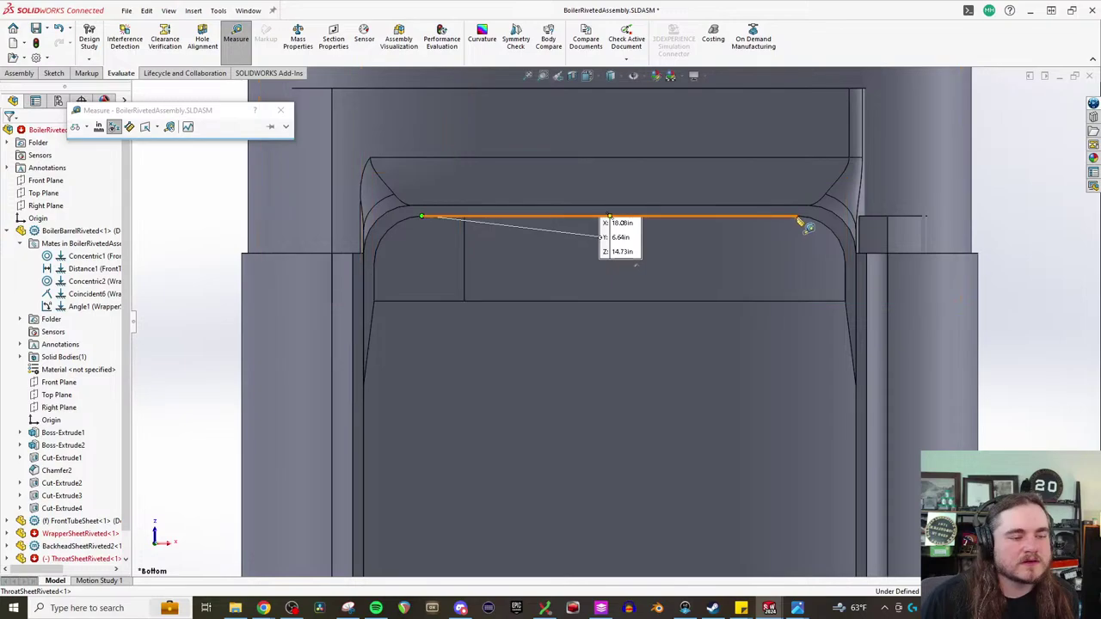
{"action": "scroll", "coordinate": [804, 227], "scroll_direction": "down", "scroll_amount": 6}
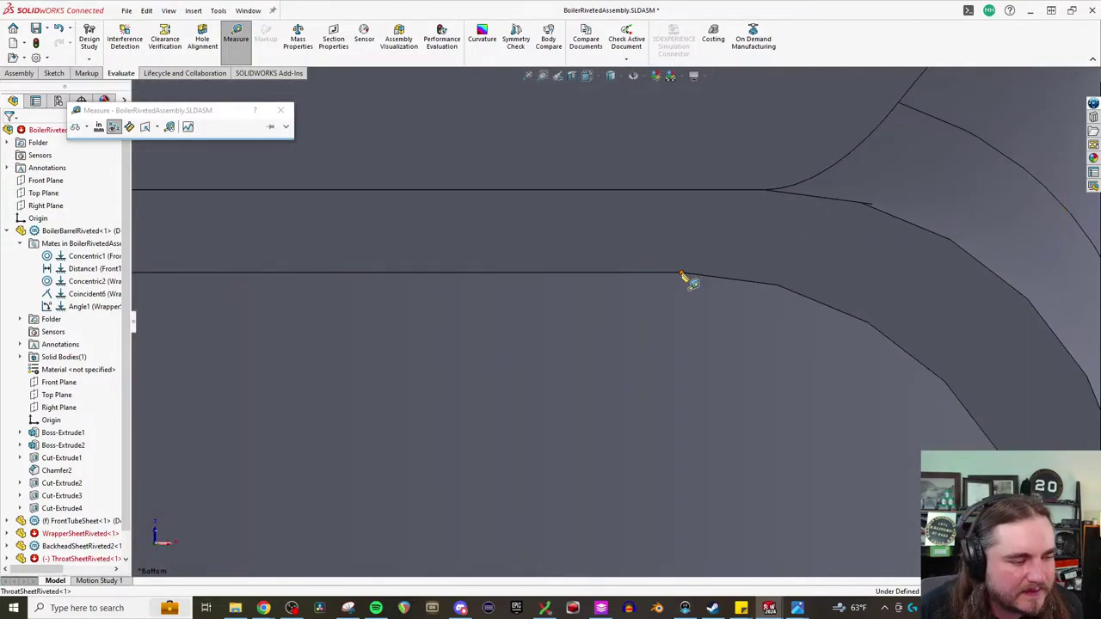
{"action": "left_click", "coordinate": [681, 273]}
{"action": "scroll", "coordinate": [779, 268], "scroll_direction": "up", "scroll_amount": 6}
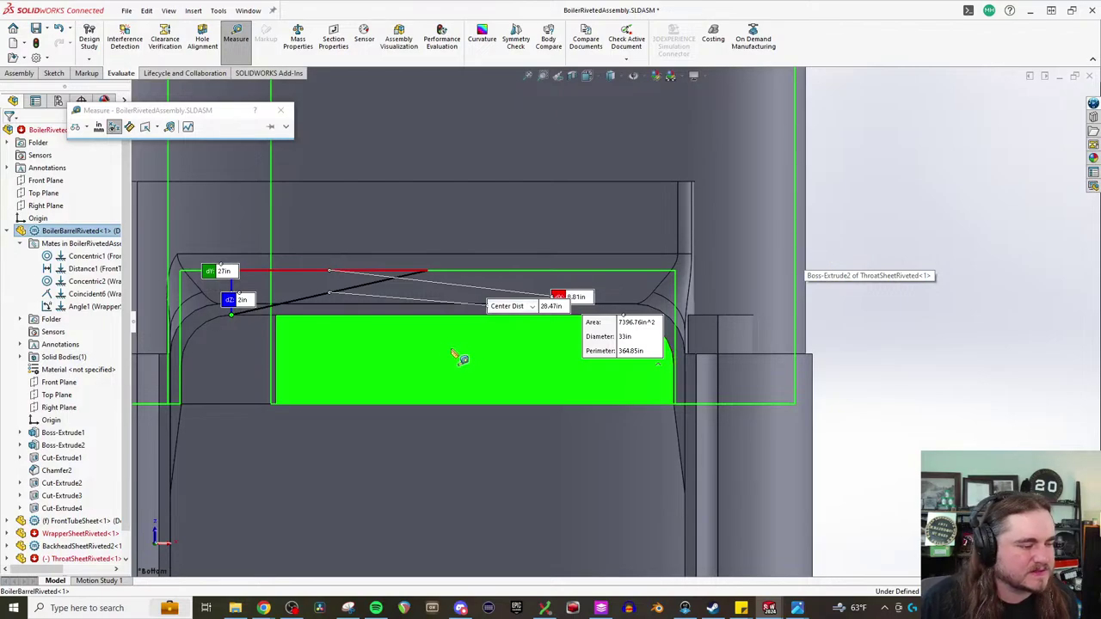
{"action": "scroll", "coordinate": [237, 365], "scroll_direction": "down", "scroll_amount": 3}
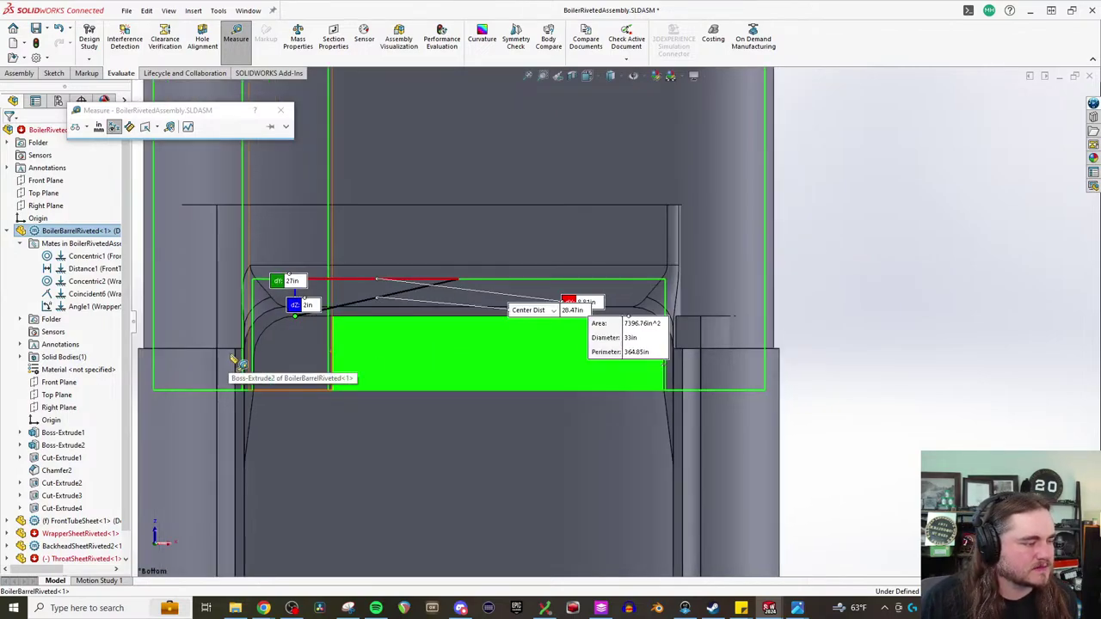
{"action": "key", "text": "Escape"}
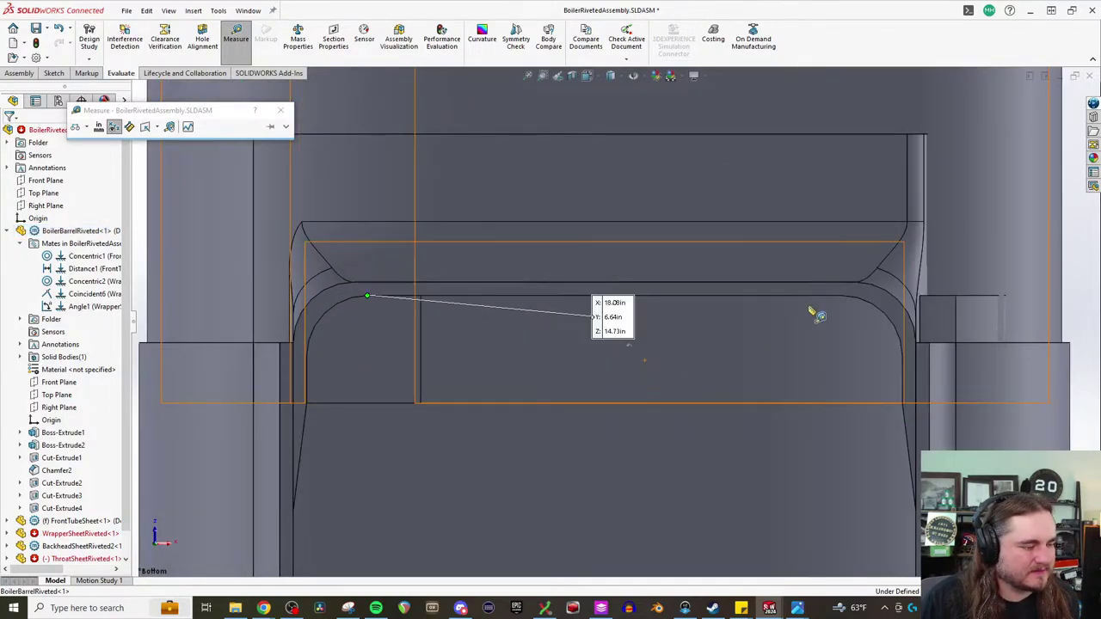
{"action": "scroll", "coordinate": [804, 318], "scroll_direction": "down", "scroll_amount": 5}
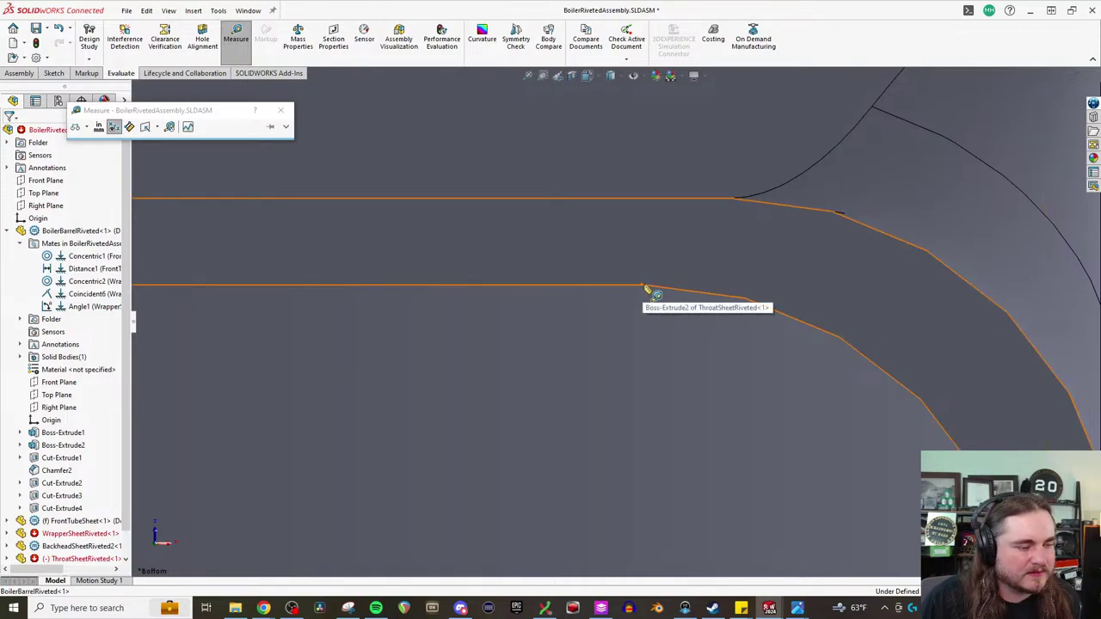
{"action": "scroll", "coordinate": [636, 288], "scroll_direction": "down", "scroll_amount": 4}
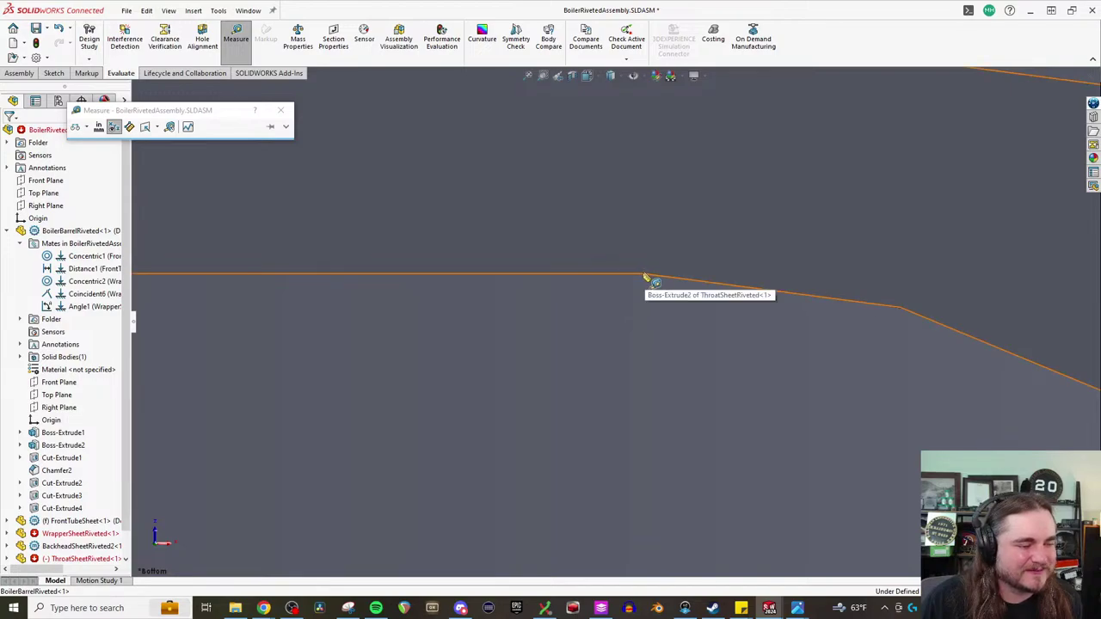
{"action": "scroll", "coordinate": [817, 307], "scroll_direction": "down", "scroll_amount": 5}
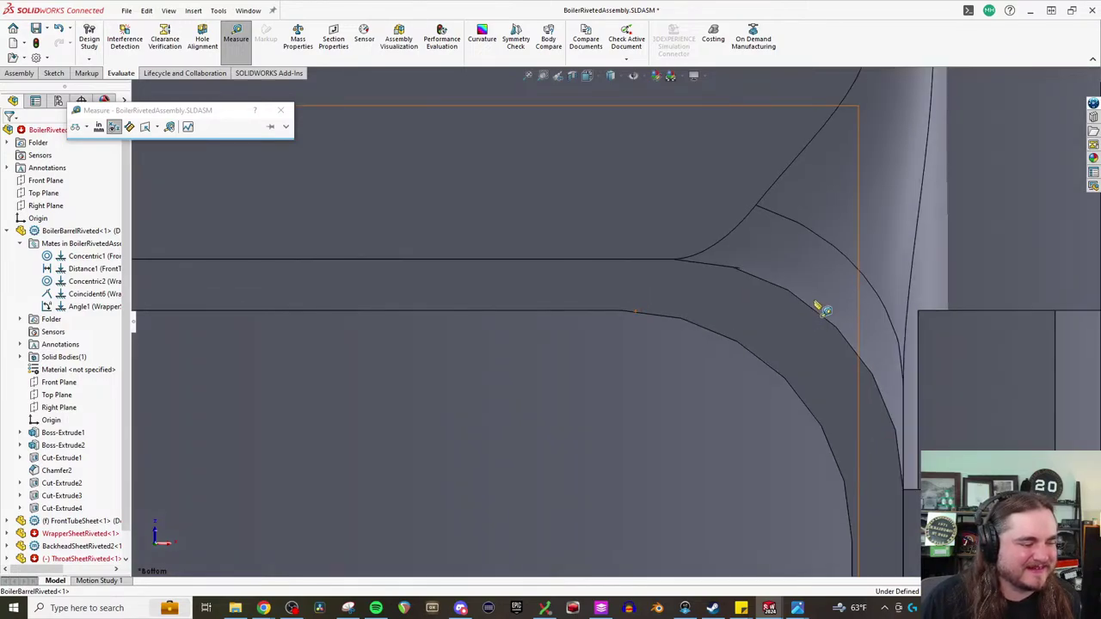
{"action": "key", "text": "Escape"}
{"action": "scroll", "coordinate": [445, 371], "scroll_direction": "up", "scroll_amount": 5}
- Measure the length of the throat sheet's horizontal edge between the two rounded corners
{"action": "left_click", "coordinate": [236, 38]}
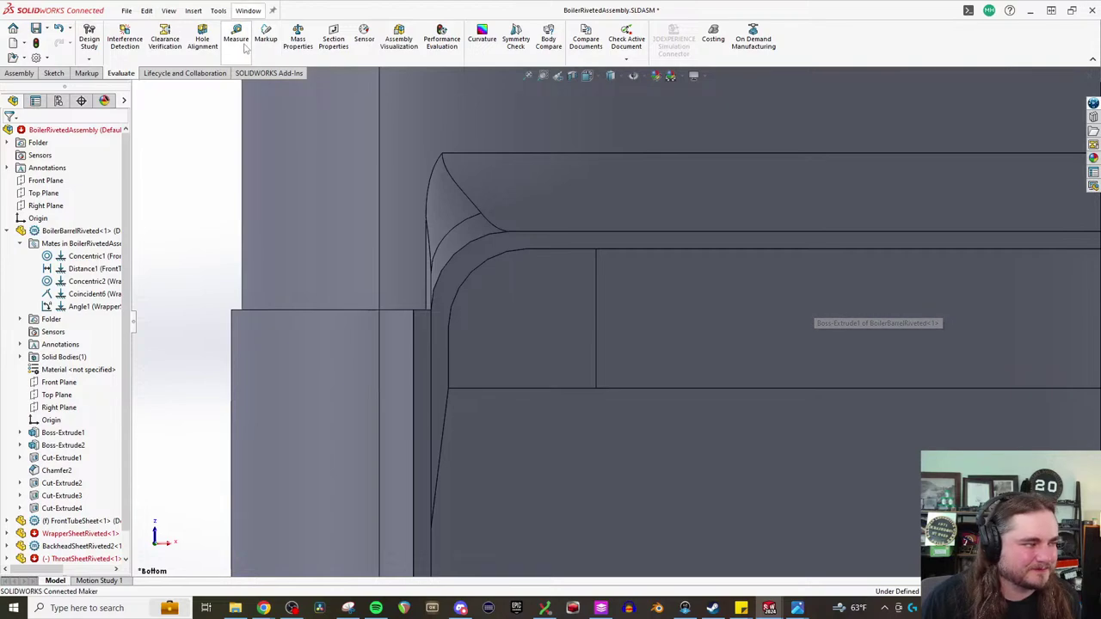
{"action": "left_click", "coordinate": [604, 251]}
{"action": "scroll", "coordinate": [582, 301], "scroll_direction": "up", "scroll_amount": 4}
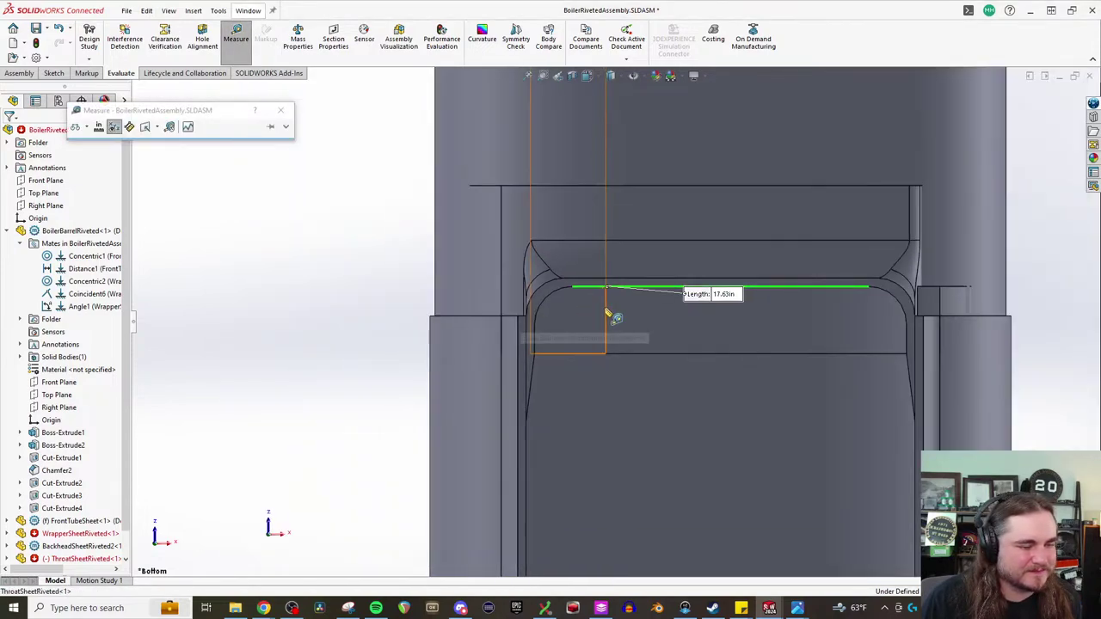
{"action": "scroll", "coordinate": [826, 319], "scroll_direction": "down", "scroll_amount": 1}
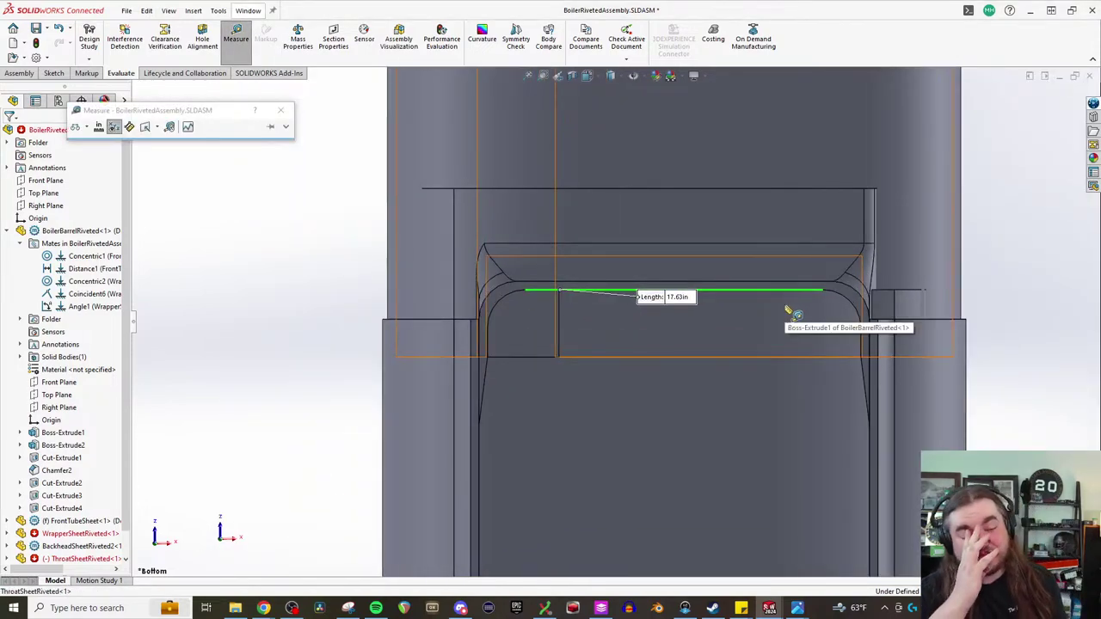
{"action": "key", "text": "Escape"}
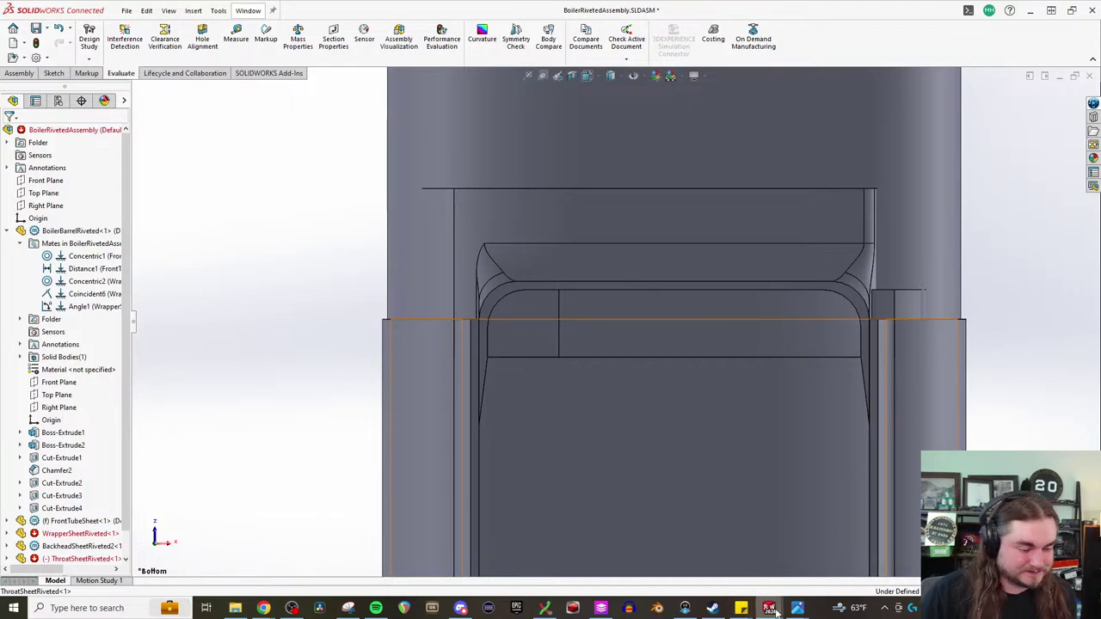
- Return to the Part1 sketch and dimension the horizontal line from the arc to the centerline as 17.625/2 in (8.8125 in)
{"action": "mouse_move", "coordinate": [769, 608]}
{"action": "left_click", "coordinate": [1032, 559]}
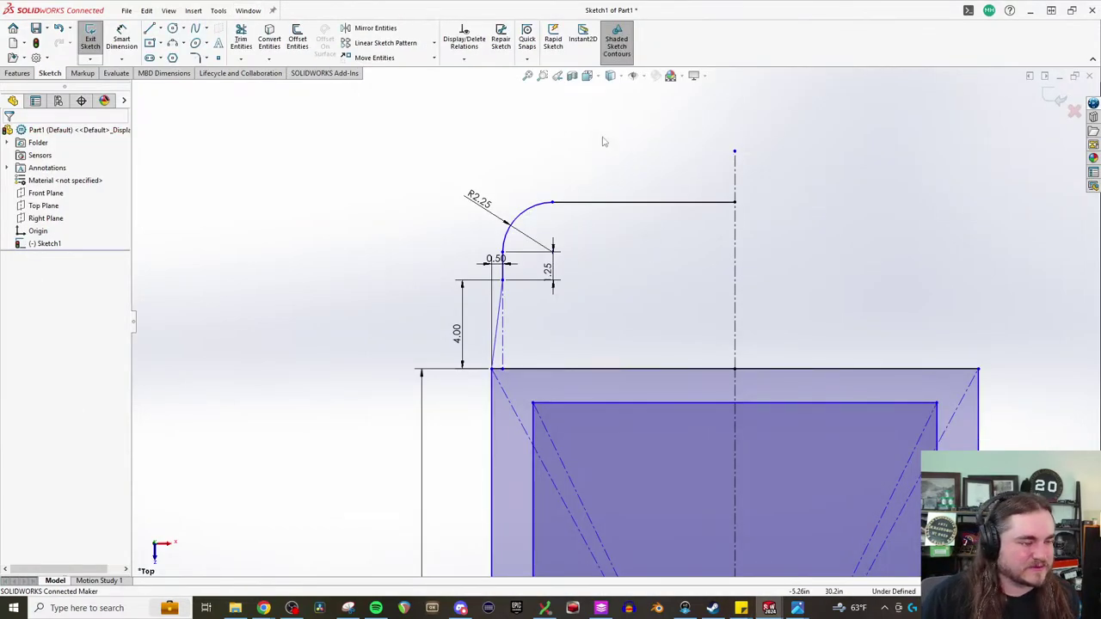
{"action": "left_click", "coordinate": [121, 38]}
{"action": "left_click", "coordinate": [654, 210]}
{"action": "left_click", "coordinate": [847, 207]}
{"action": "type", "text": "17.626"}
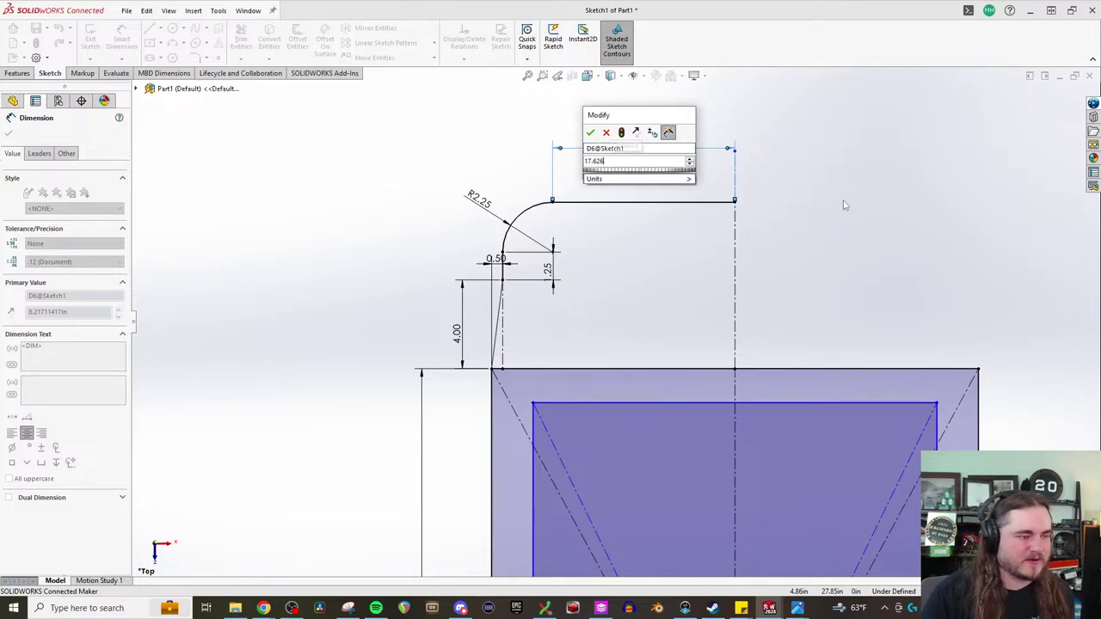
{"action": "type", "text": "5/2"}
{"action": "key", "text": "Return"}
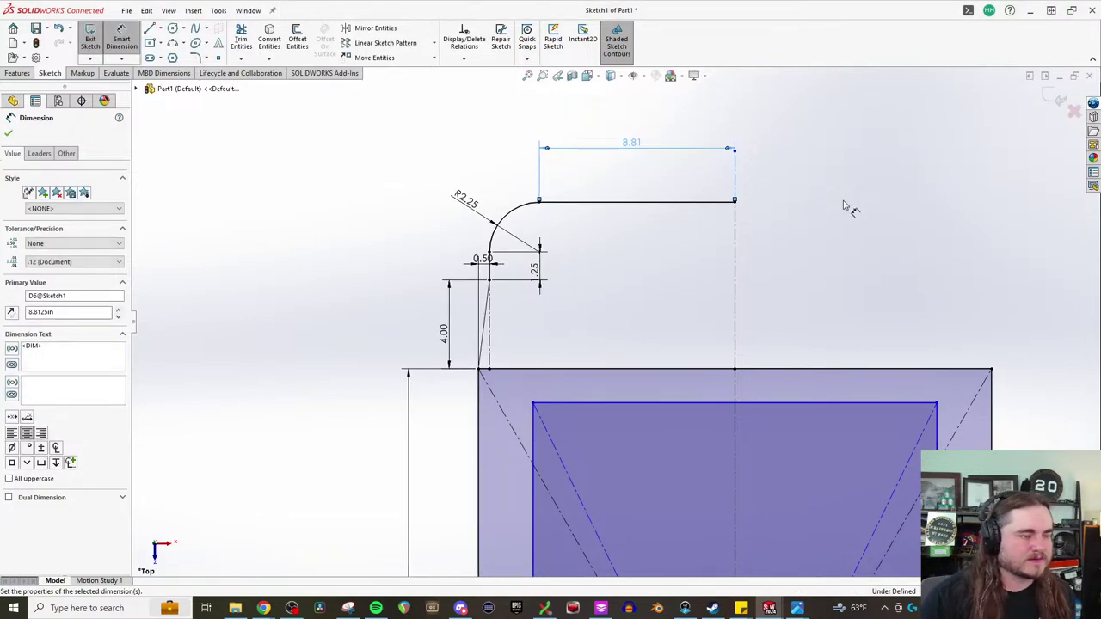
{"action": "key", "text": "Escape"}
{"action": "scroll", "coordinate": [928, 278], "scroll_direction": "up", "scroll_amount": 5}
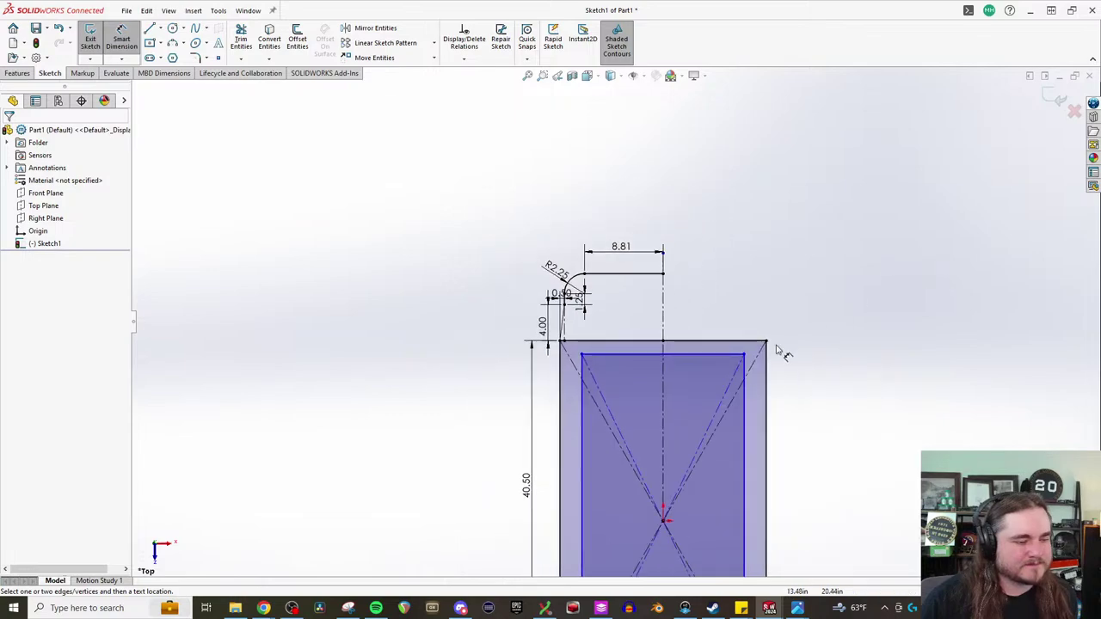
{"action": "scroll", "coordinate": [677, 459], "scroll_direction": "down", "scroll_amount": 3}
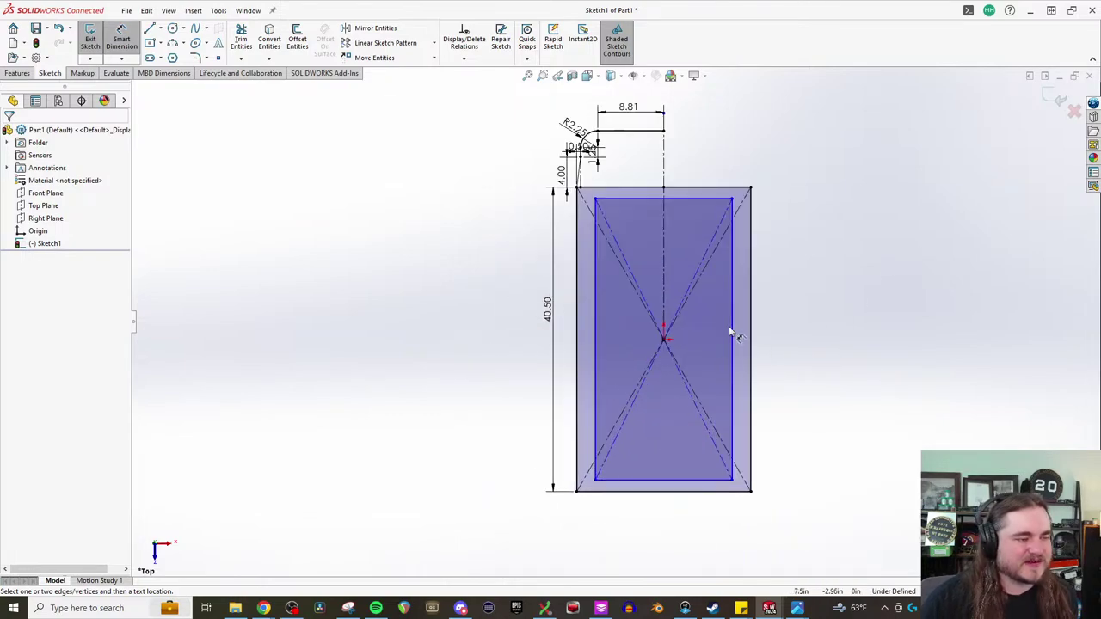
{"action": "scroll", "coordinate": [718, 176], "scroll_direction": "down", "scroll_amount": 1}
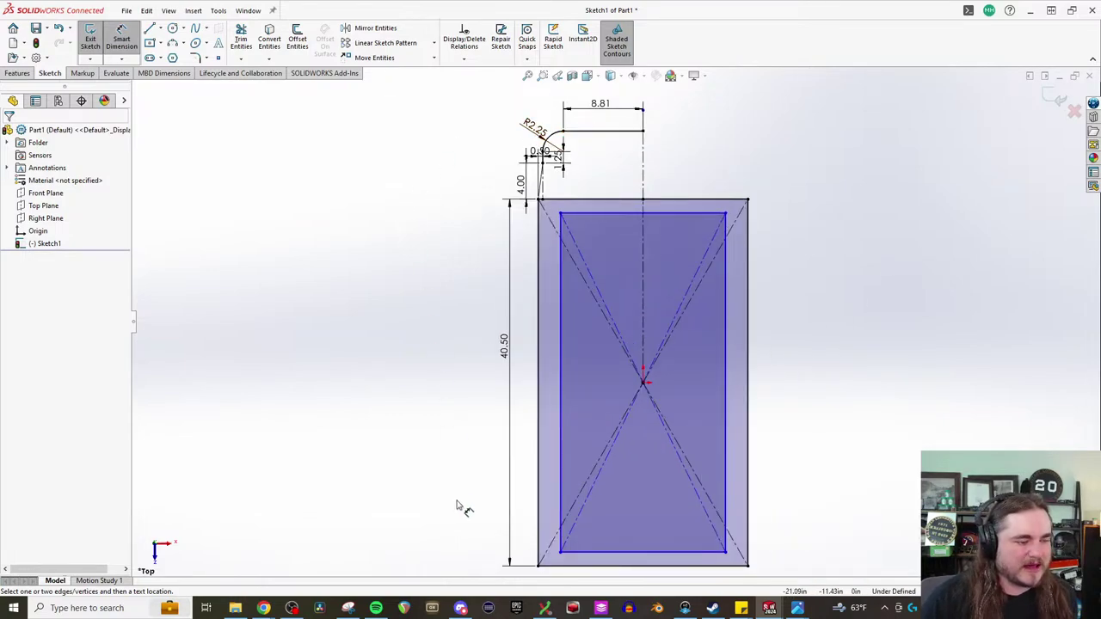
{"action": "scroll", "coordinate": [804, 176], "scroll_direction": "down", "scroll_amount": 2}
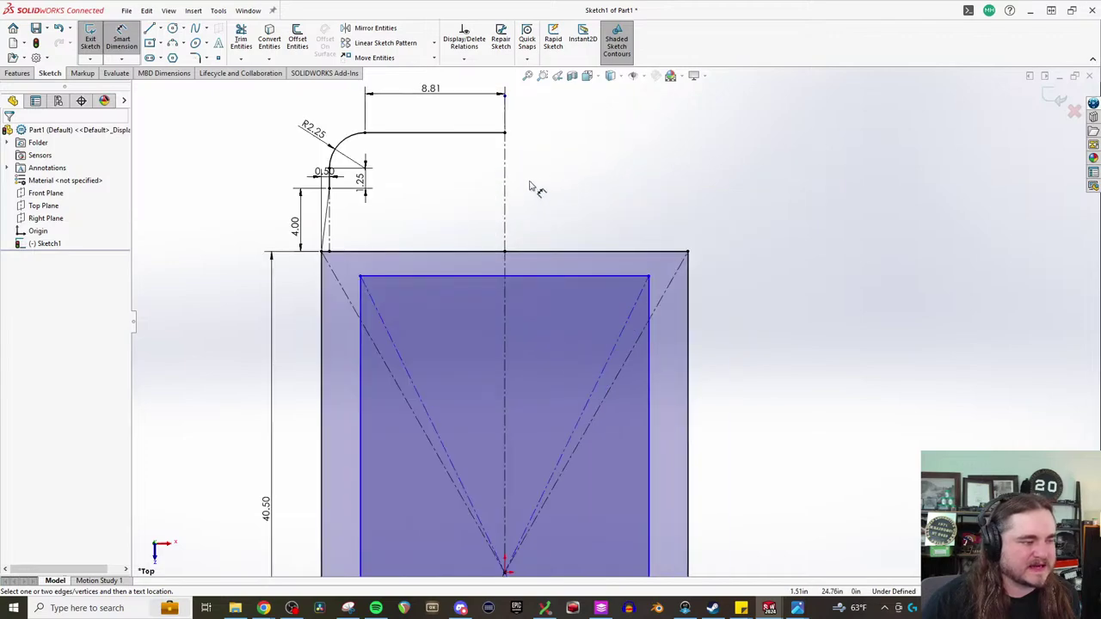
{"action": "scroll", "coordinate": [287, 275], "scroll_direction": "up", "scroll_amount": 2}
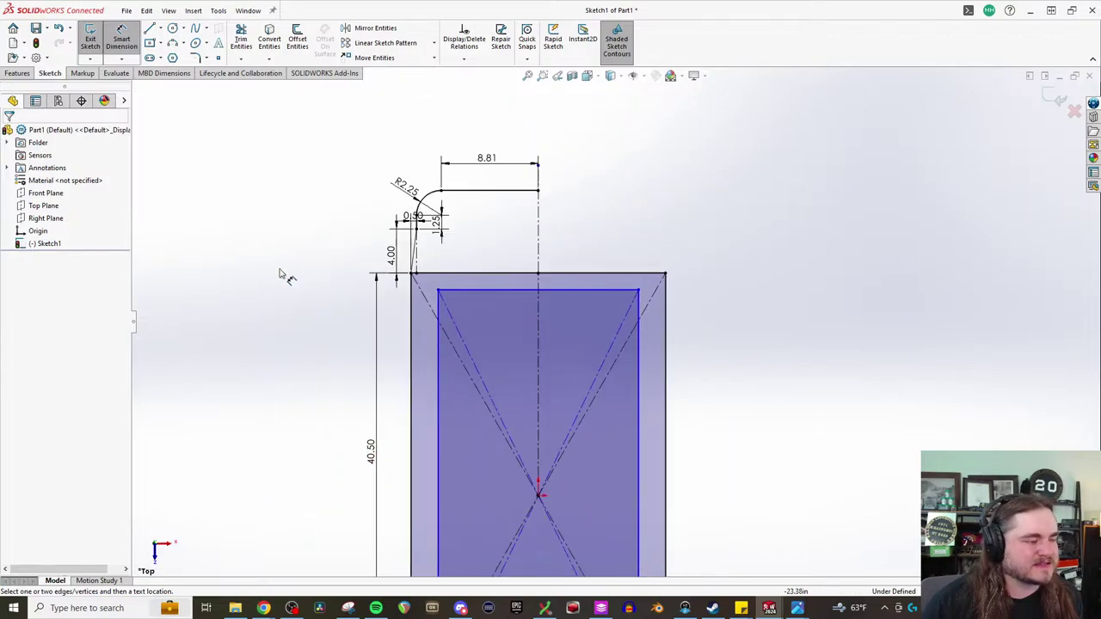
{"action": "scroll", "coordinate": [293, 277], "scroll_direction": "down", "scroll_amount": 2}
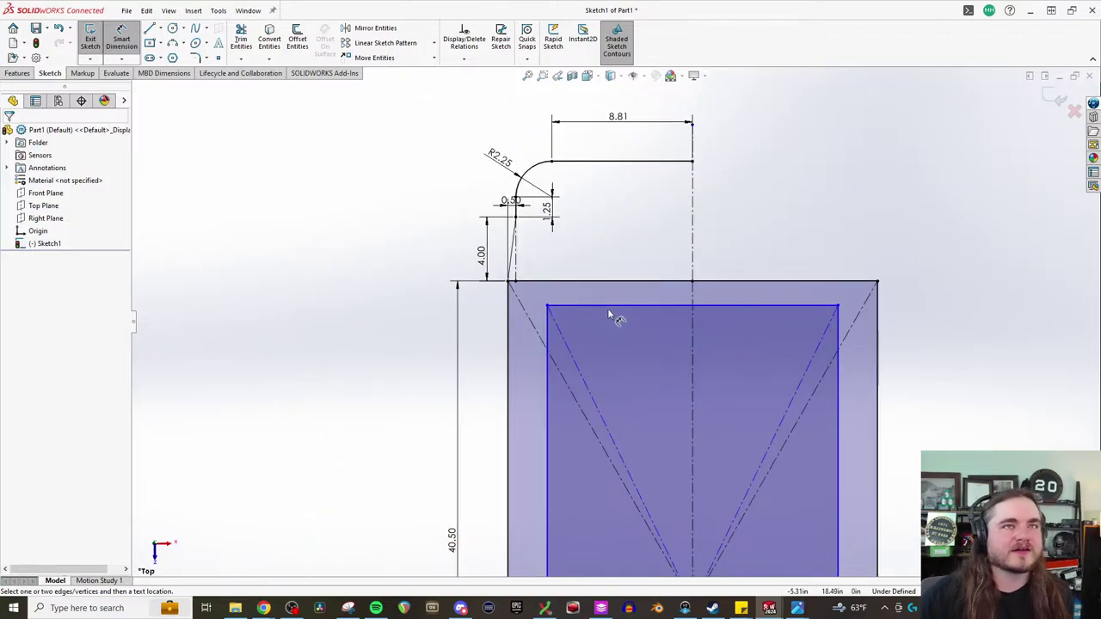
{"action": "scroll", "coordinate": [590, 303], "scroll_direction": "down", "scroll_amount": 1}
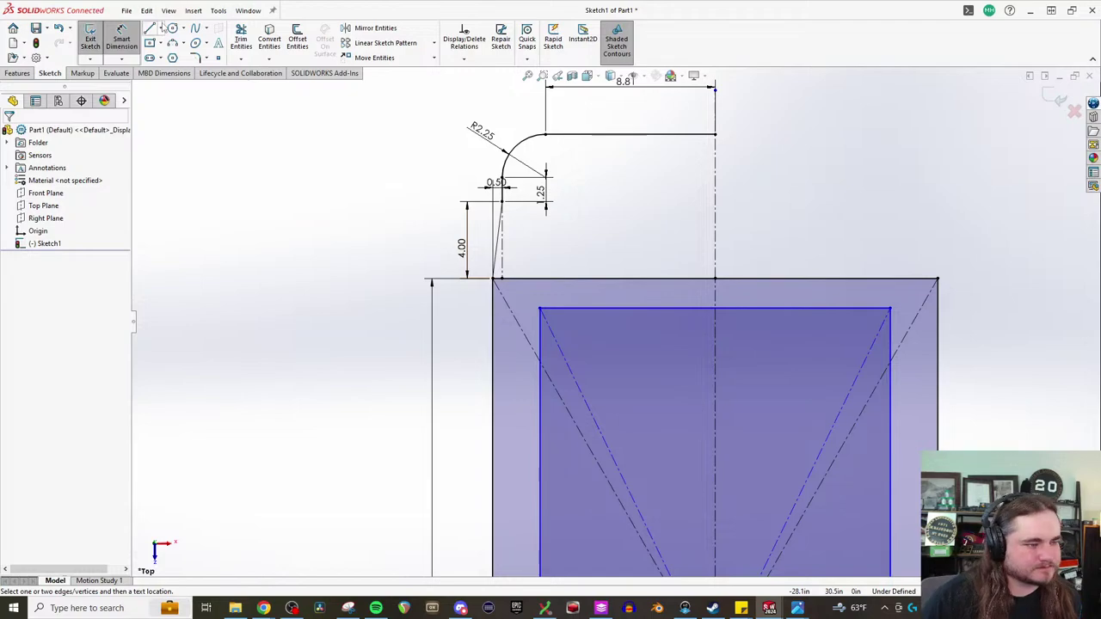
{"action": "scroll", "coordinate": [555, 335], "scroll_direction": "down", "scroll_amount": 1}
{"action": "scroll", "coordinate": [612, 320], "scroll_direction": "up", "scroll_amount": 1}
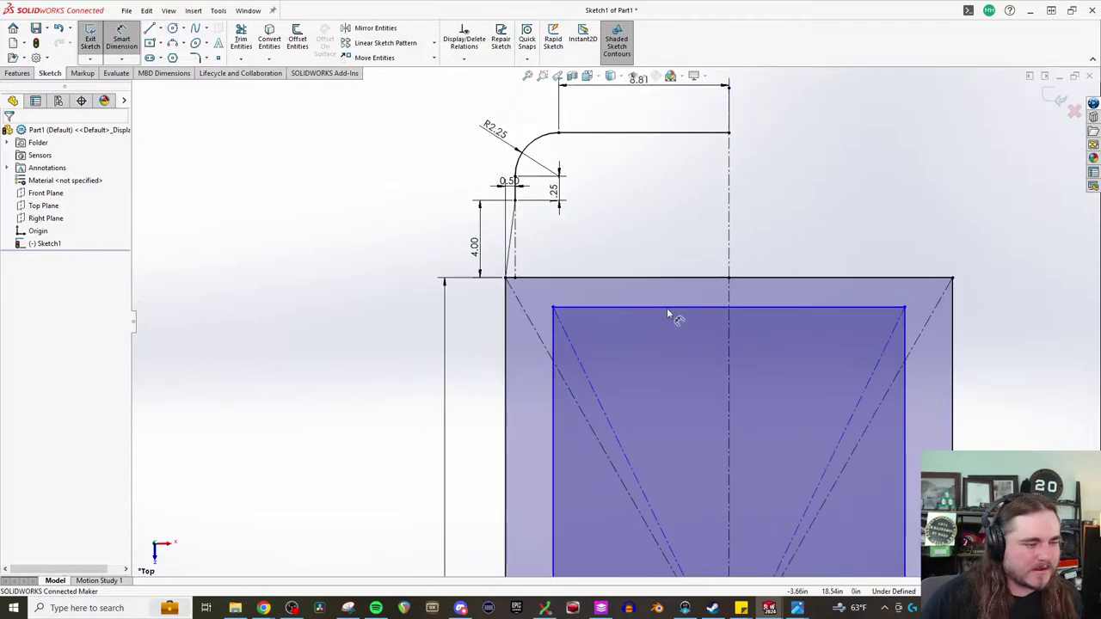
{"action": "key", "text": "Escape"}
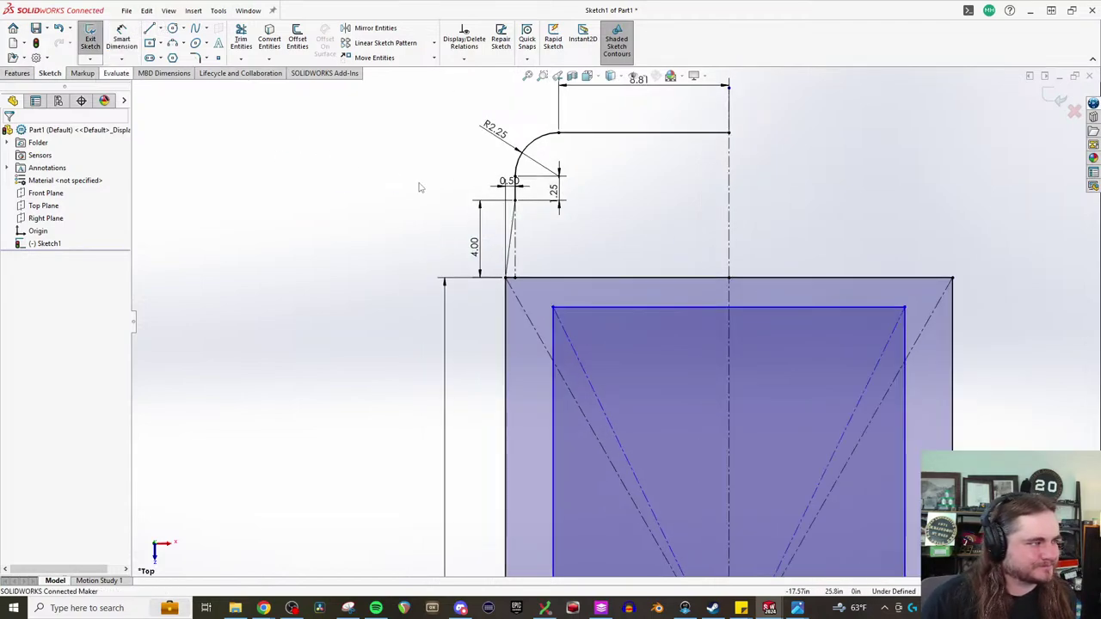
{"action": "double_click", "coordinate": [618, 312]}
{"action": "key", "text": "Escape"}
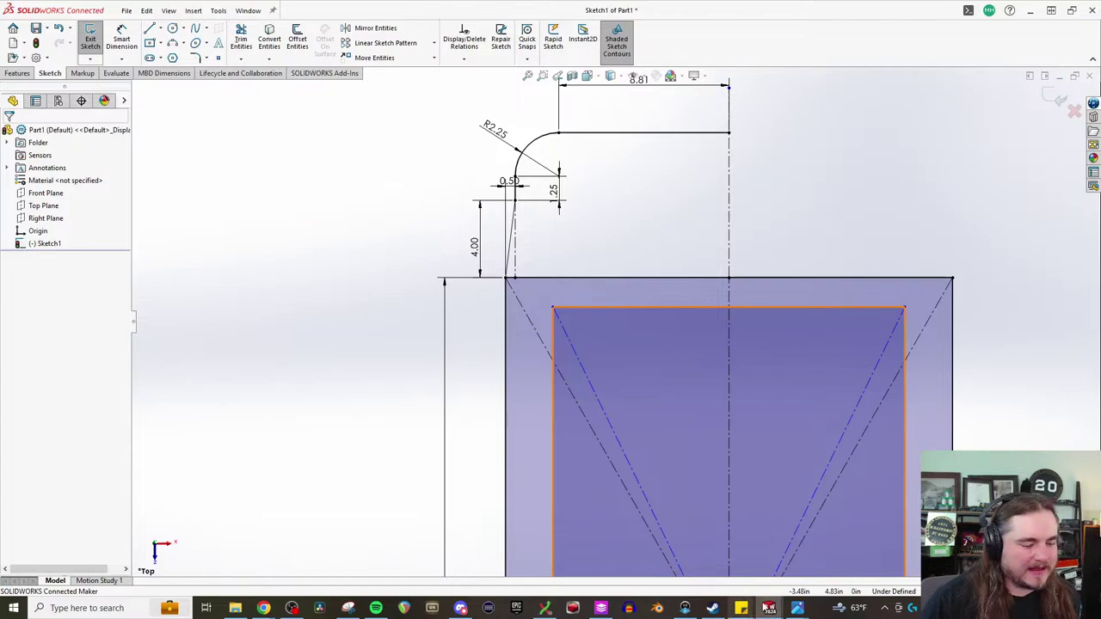
{"action": "mouse_move", "coordinate": [797, 607]}
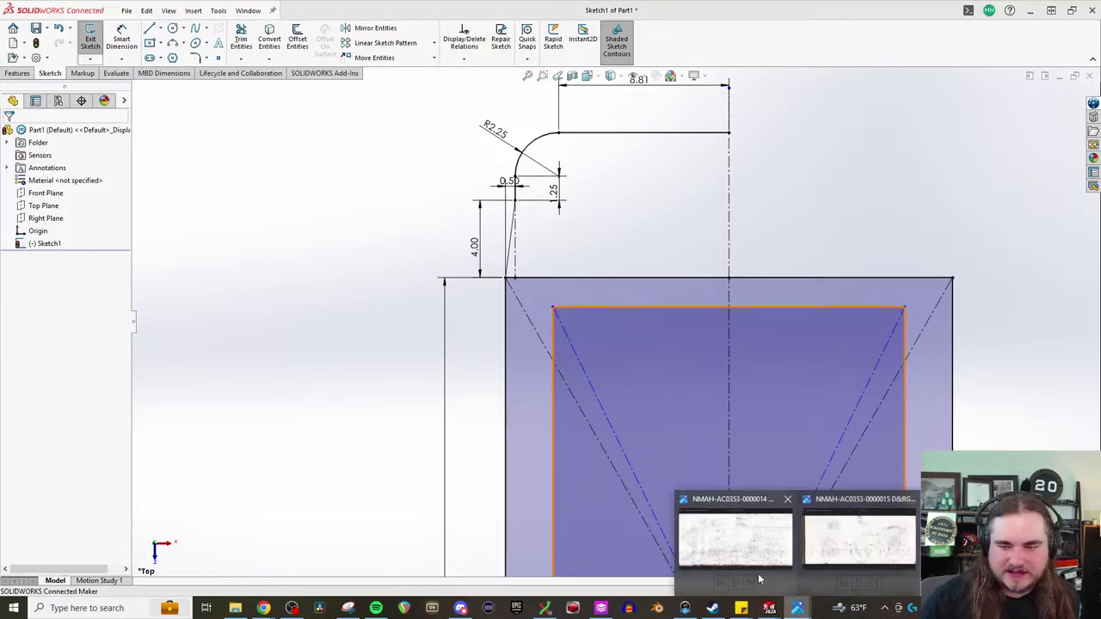
{"action": "left_click", "coordinate": [860, 539]}
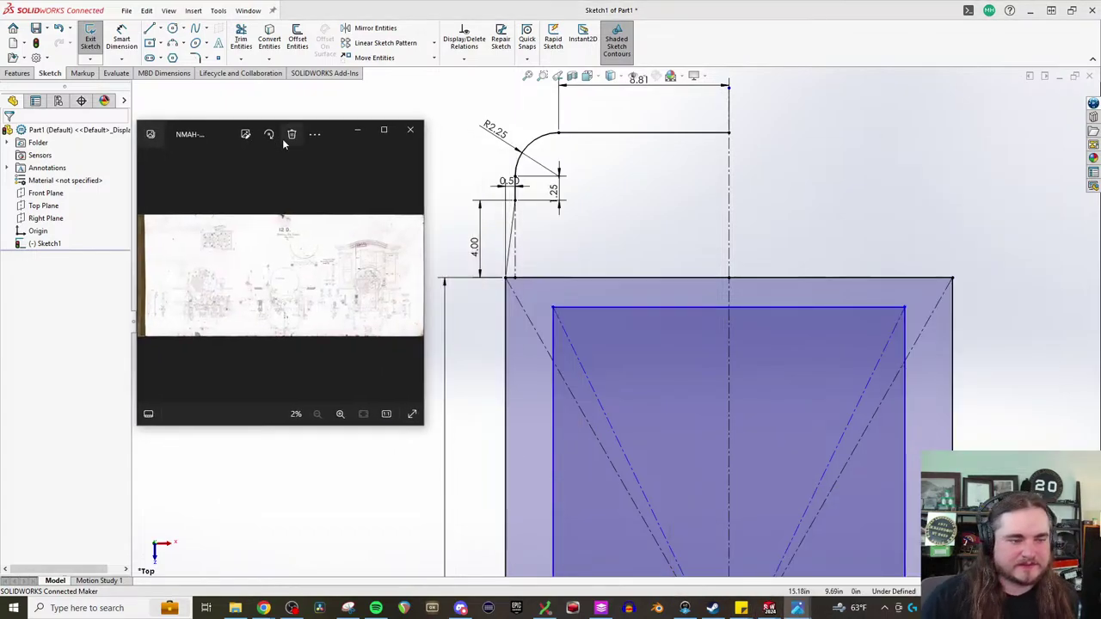
{"action": "left_click", "coordinate": [393, 131]}
{"action": "scroll", "coordinate": [784, 443], "scroll_direction": "up", "scroll_amount": 10}
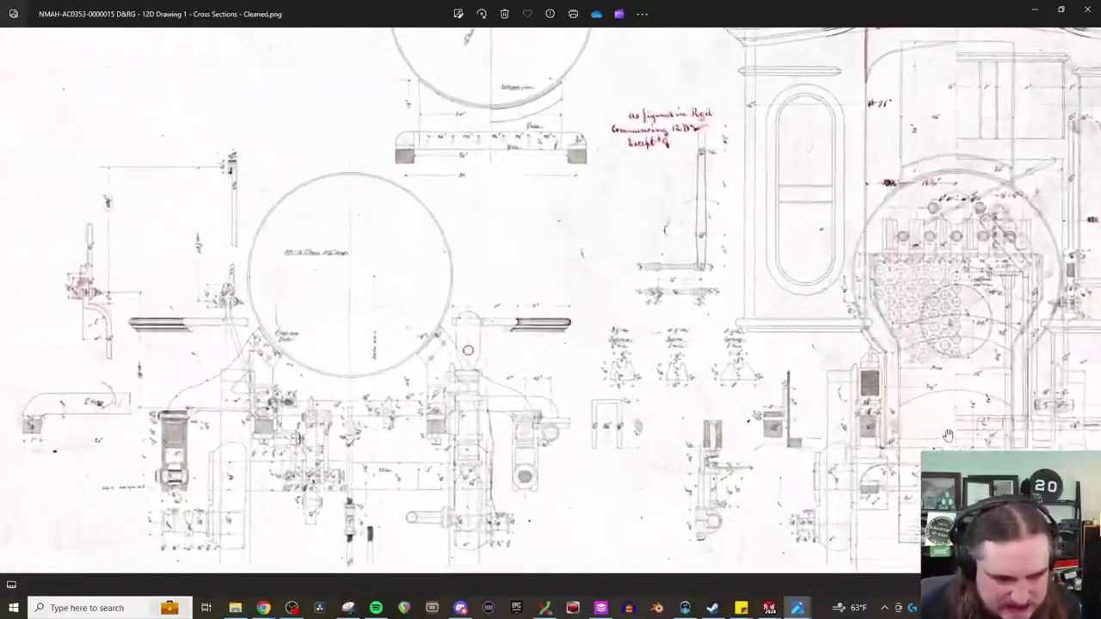
{"action": "scroll", "coordinate": [909, 437], "scroll_direction": "up", "scroll_amount": 8}
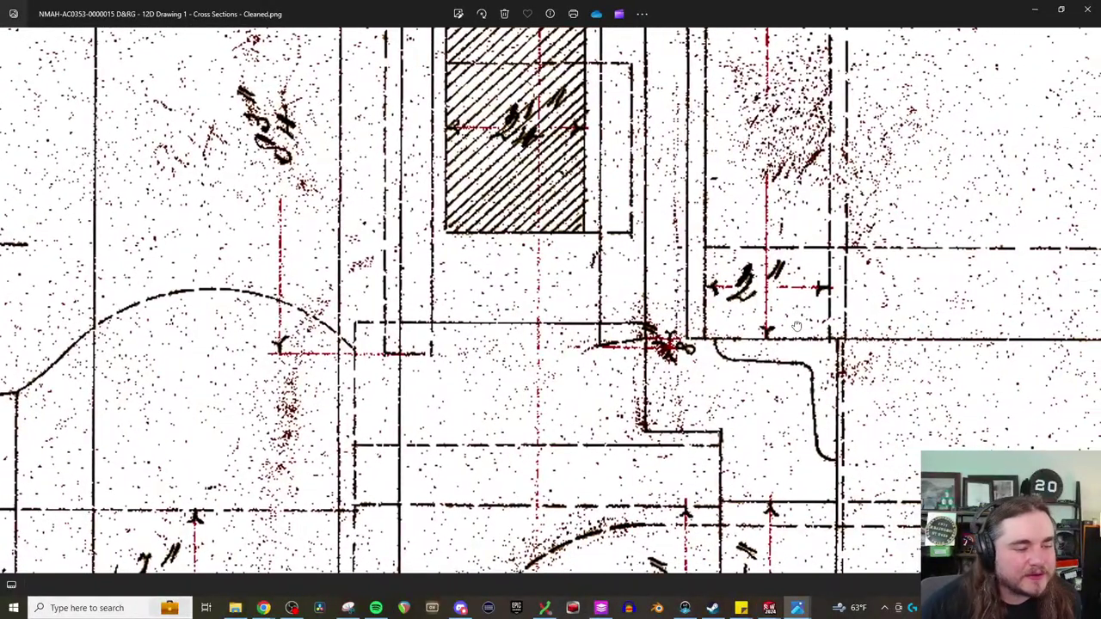
{"action": "left_click_drag", "start_coordinate": [835, 337], "coordinate": [4, 384]}
{"action": "scroll", "coordinate": [824, 345], "scroll_direction": "down", "scroll_amount": 4}
{"action": "scroll", "coordinate": [824, 346], "scroll_direction": "up", "scroll_amount": 3}
{"action": "scroll", "coordinate": [824, 346], "scroll_direction": "down", "scroll_amount": 3}
{"action": "scroll", "coordinate": [684, 398], "scroll_direction": "up", "scroll_amount": 6}
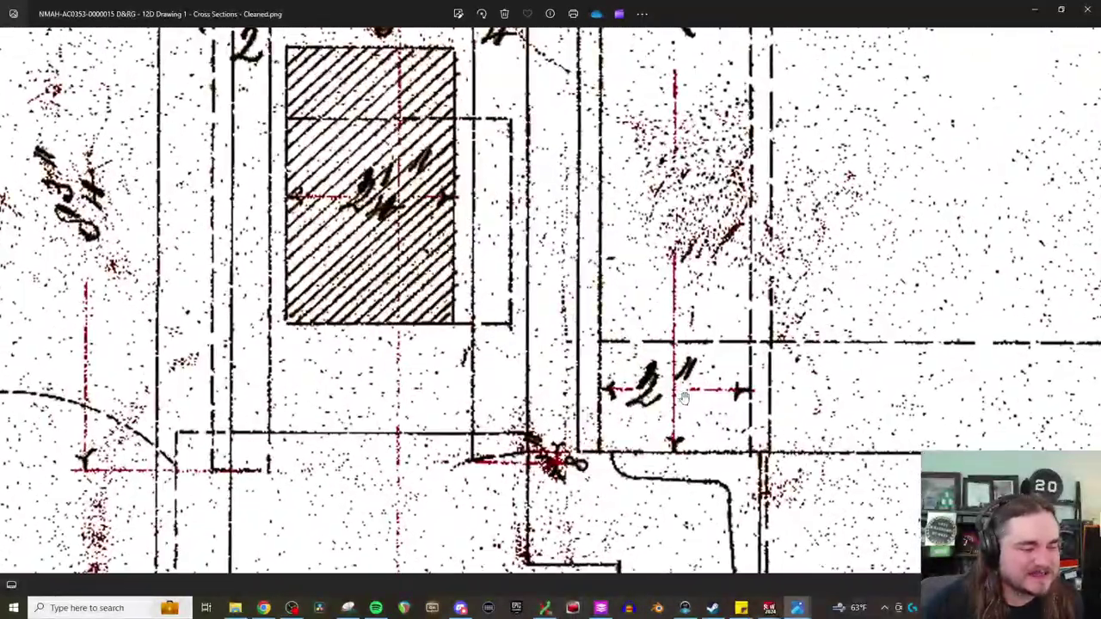
{"action": "left_click_drag", "start_coordinate": [684, 398], "coordinate": [660, 469]}
{"action": "scroll", "coordinate": [701, 404], "scroll_direction": "down", "scroll_amount": 2}
{"action": "left_click", "coordinate": [1060, 9]}
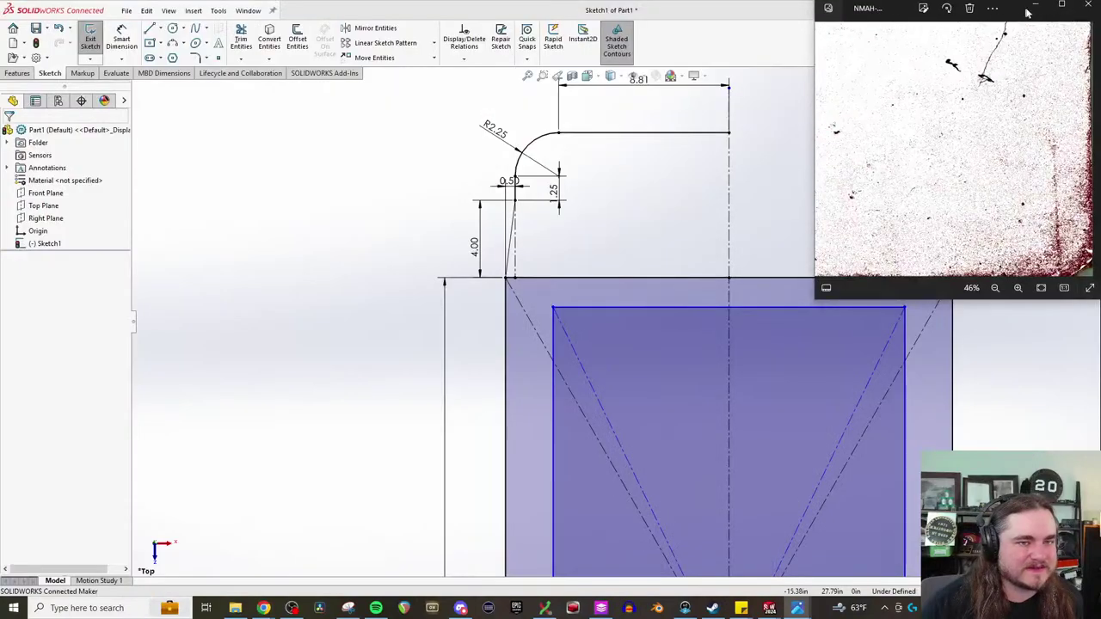
{"action": "left_click", "coordinate": [1036, 12]}
{"action": "scroll", "coordinate": [691, 228], "scroll_direction": "down", "scroll_amount": 1}
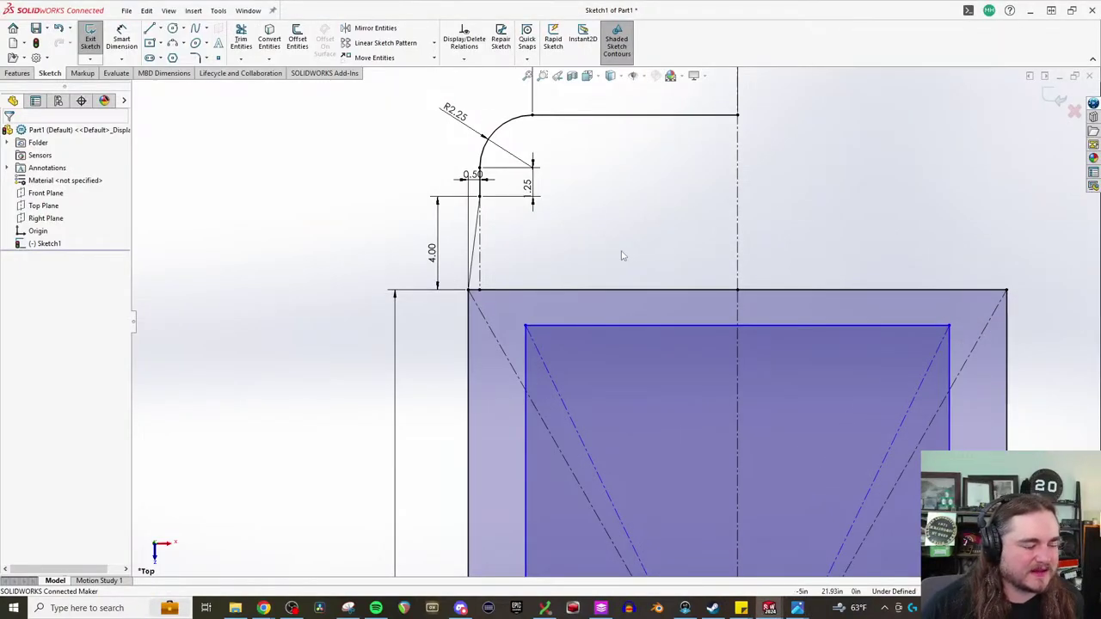
{"action": "scroll", "coordinate": [623, 258], "scroll_direction": "up", "scroll_amount": 6}
{"action": "scroll", "coordinate": [709, 392], "scroll_direction": "down", "scroll_amount": 2}
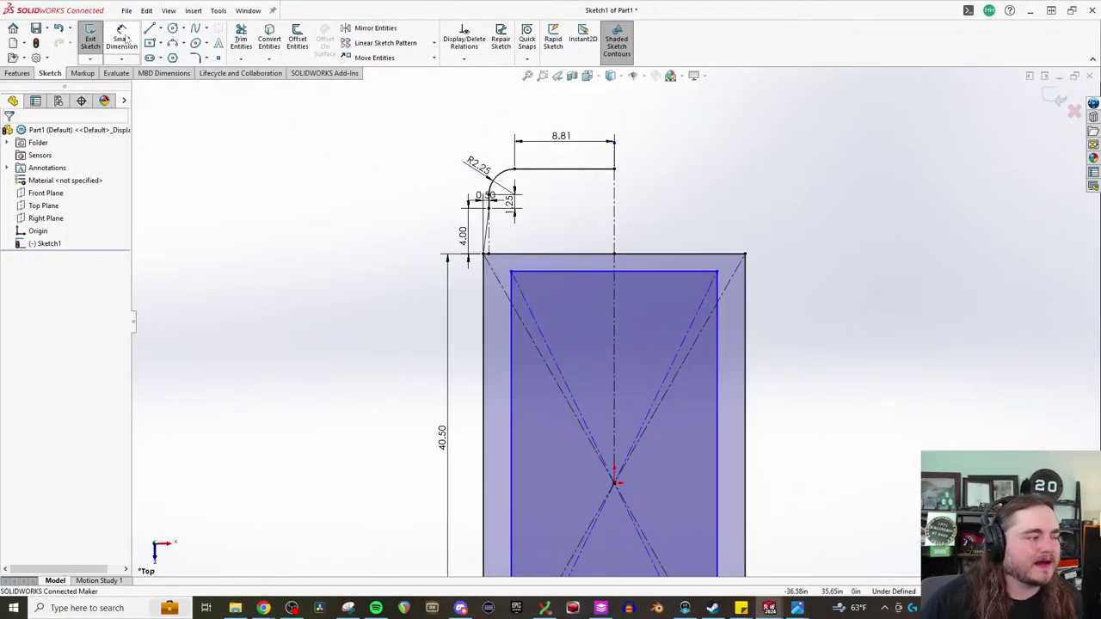
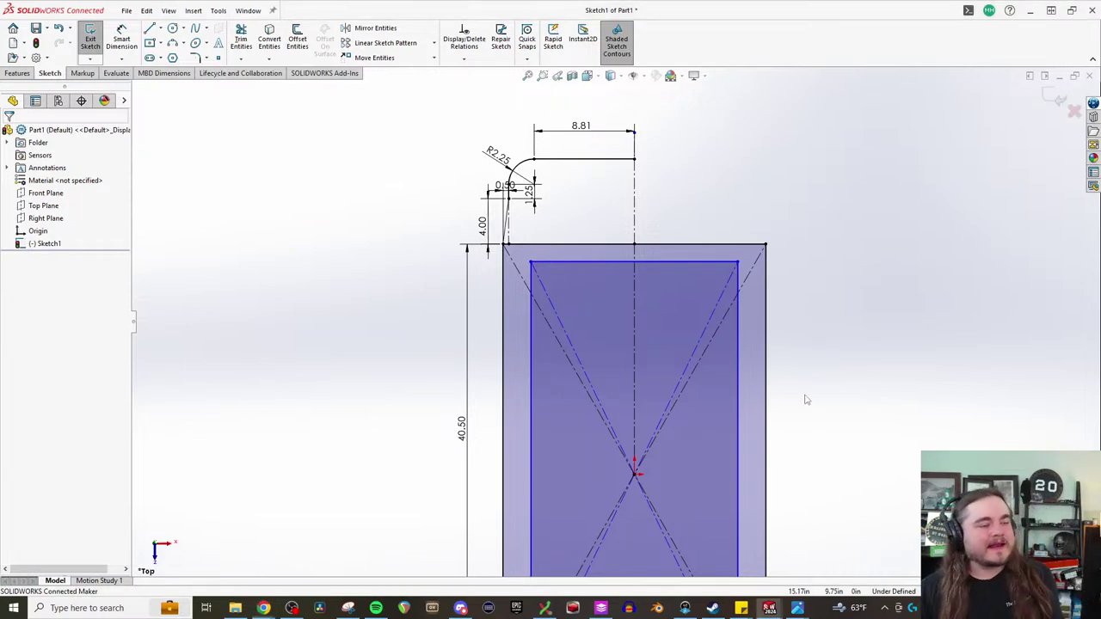
- Switch to BoilerRivetedAssembly and examine the firebox opening from below, including the throat sheet's flange and rounded corners
{"action": "mouse_move", "coordinate": [764, 611]}
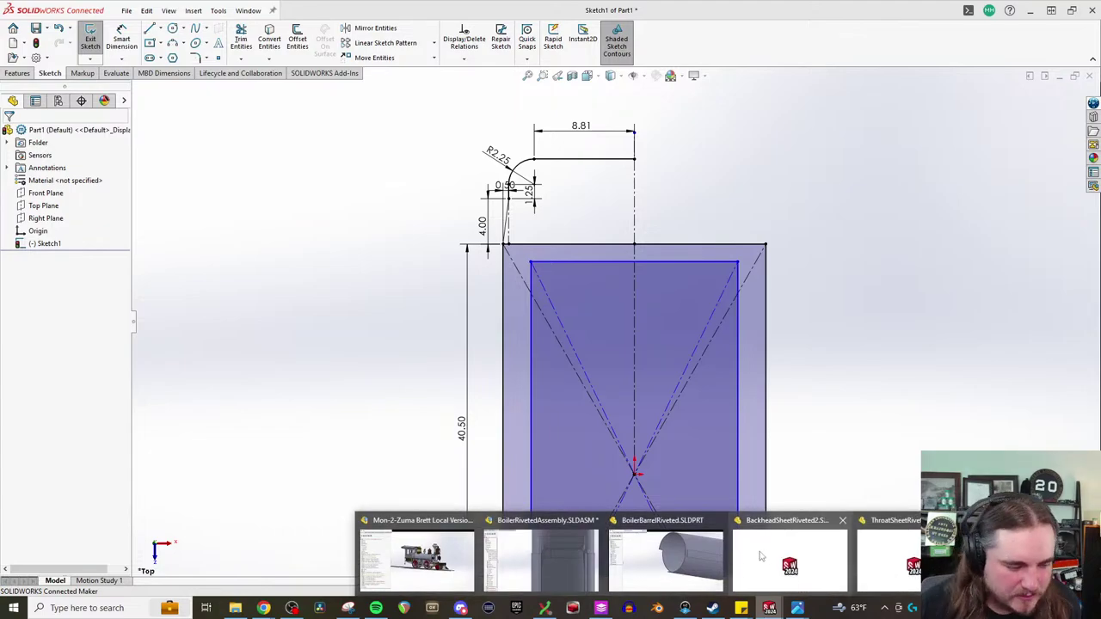
{"action": "left_click", "coordinate": [568, 559]}
{"action": "scroll", "coordinate": [602, 401], "scroll_direction": "up", "scroll_amount": 3}
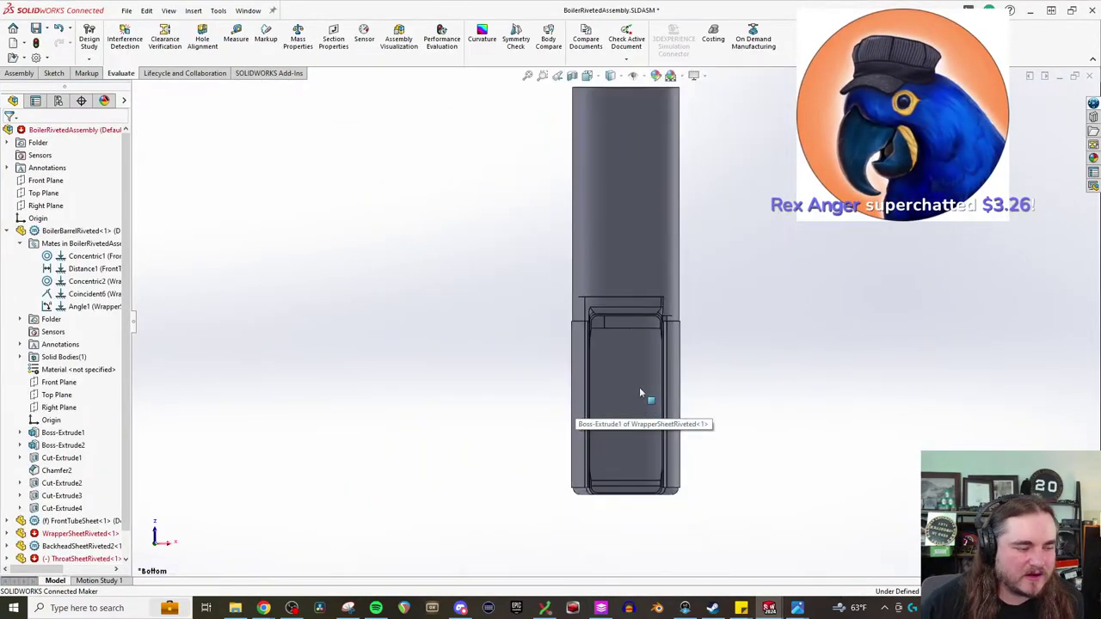
{"action": "scroll", "coordinate": [629, 355], "scroll_direction": "up", "scroll_amount": 2}
{"action": "middle_click_drag", "start_coordinate": [629, 346], "coordinate": [572, 404]}
{"action": "scroll", "coordinate": [560, 299], "scroll_direction": "down", "scroll_amount": 5}
{"action": "middle_click_drag", "start_coordinate": [560, 300], "coordinate": [651, 315]}
{"action": "scroll", "coordinate": [651, 318], "scroll_direction": "down", "scroll_amount": 2}
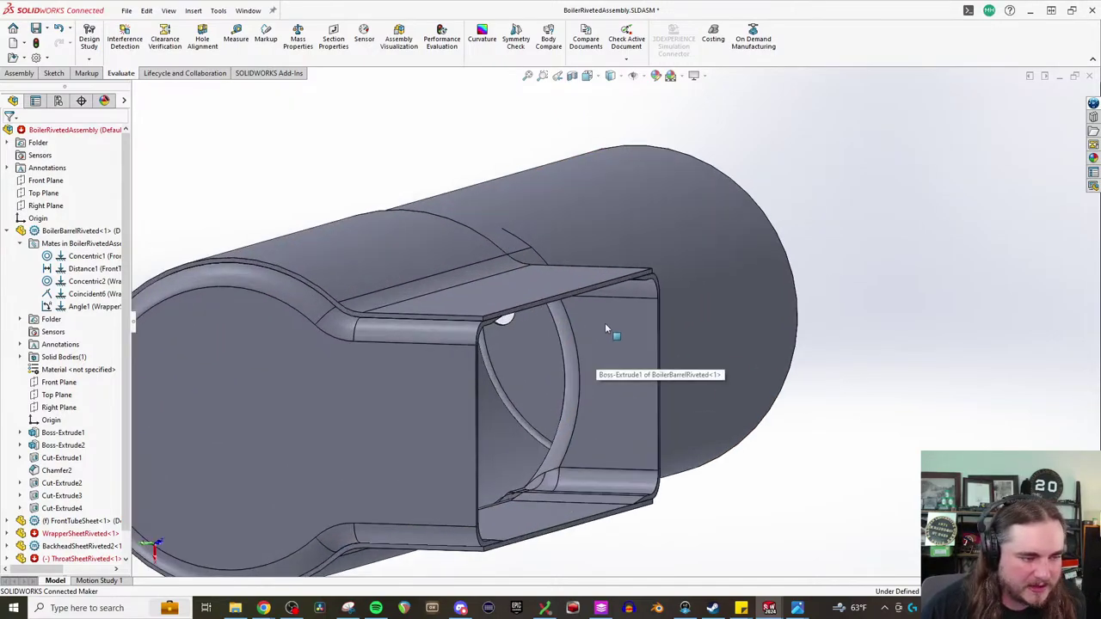
{"action": "scroll", "coordinate": [644, 386], "scroll_direction": "down", "scroll_amount": 3}
{"action": "scroll", "coordinate": [636, 378], "scroll_direction": "down", "scroll_amount": 2}
{"action": "middle_click_drag", "start_coordinate": [635, 376], "coordinate": [626, 346]}
{"action": "middle_click_drag", "start_coordinate": [612, 226], "coordinate": [544, 160]}
{"action": "scroll", "coordinate": [540, 198], "scroll_direction": "up", "scroll_amount": 5}
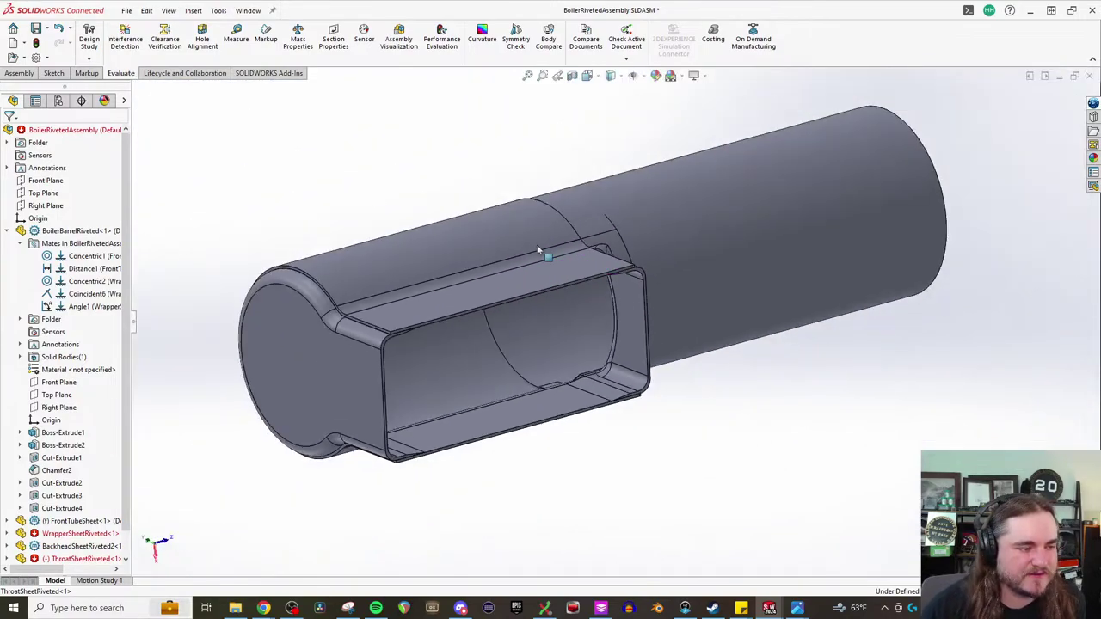
- Examine how the wrapper sheet's flat side walls meet the backhead and throat sheet flanges around the firebox opening
{"action": "left_click", "coordinate": [503, 299]}
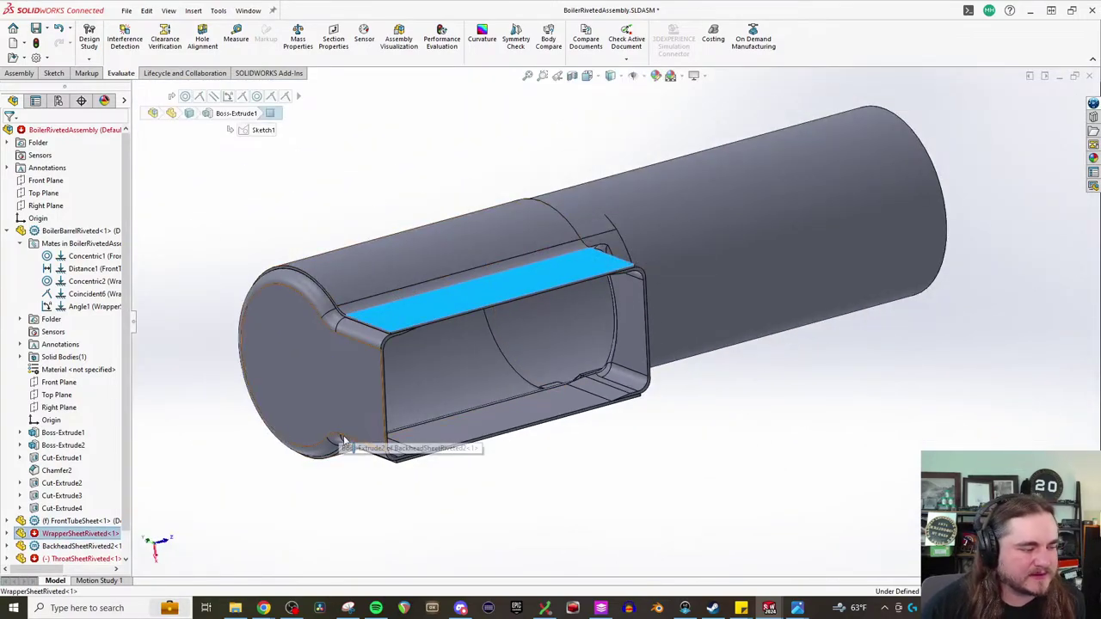
{"action": "middle_click_drag", "start_coordinate": [634, 359], "coordinate": [432, 401]}
{"action": "left_click", "coordinate": [246, 316]}
{"action": "middle_click_drag", "start_coordinate": [246, 315], "coordinate": [422, 380]}
{"action": "left_click", "coordinate": [454, 155]}
{"action": "middle_click_drag", "start_coordinate": [513, 187], "coordinate": [458, 315]}
{"action": "scroll", "coordinate": [594, 383], "scroll_direction": "down", "scroll_amount": 3}
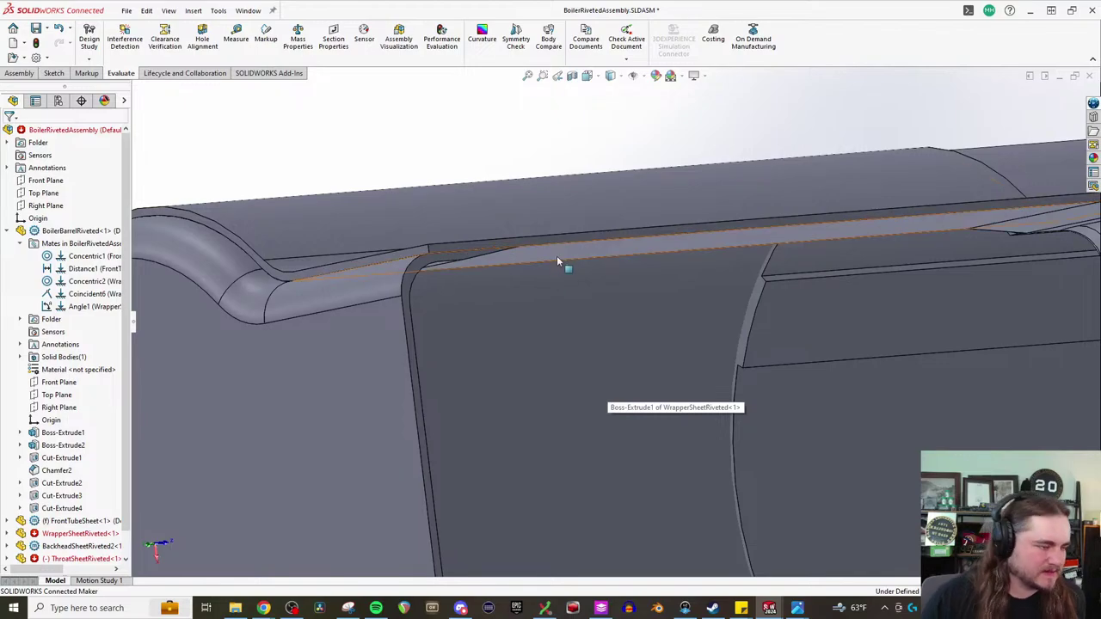
{"action": "middle_click_drag", "start_coordinate": [634, 295], "coordinate": [663, 165]}
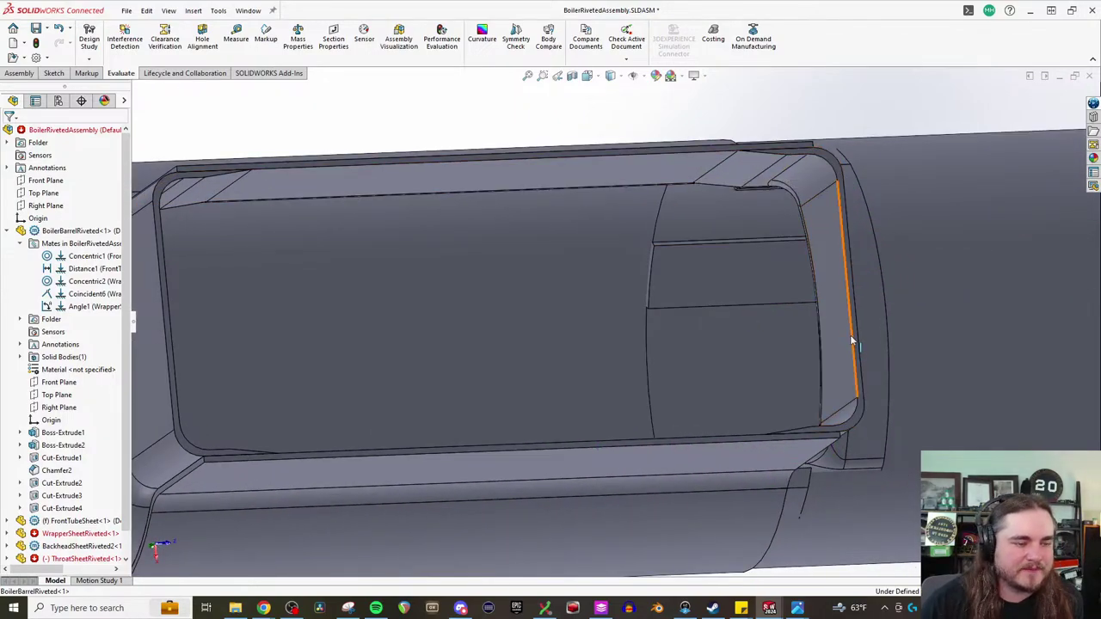
{"action": "middle_click_drag", "start_coordinate": [692, 364], "coordinate": [710, 380]}
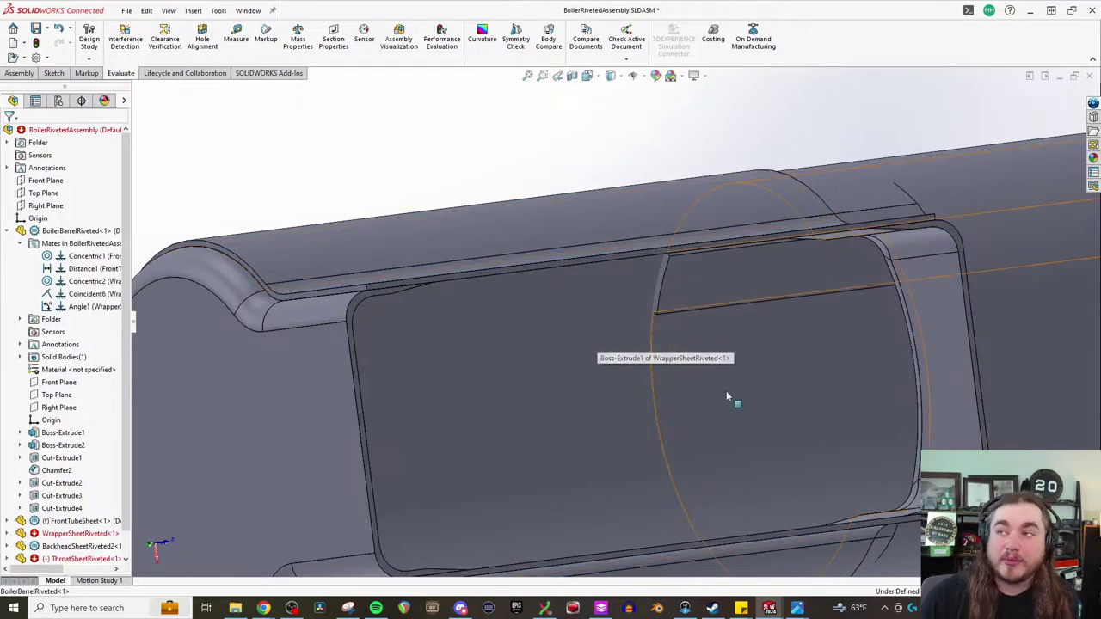
- Examine the complete bottom rim of the firebox and its inside corners from several directions
{"action": "scroll", "coordinate": [895, 400], "scroll_direction": "up", "scroll_amount": 5}
{"action": "middle_click_drag", "start_coordinate": [792, 364], "coordinate": [667, 314]}
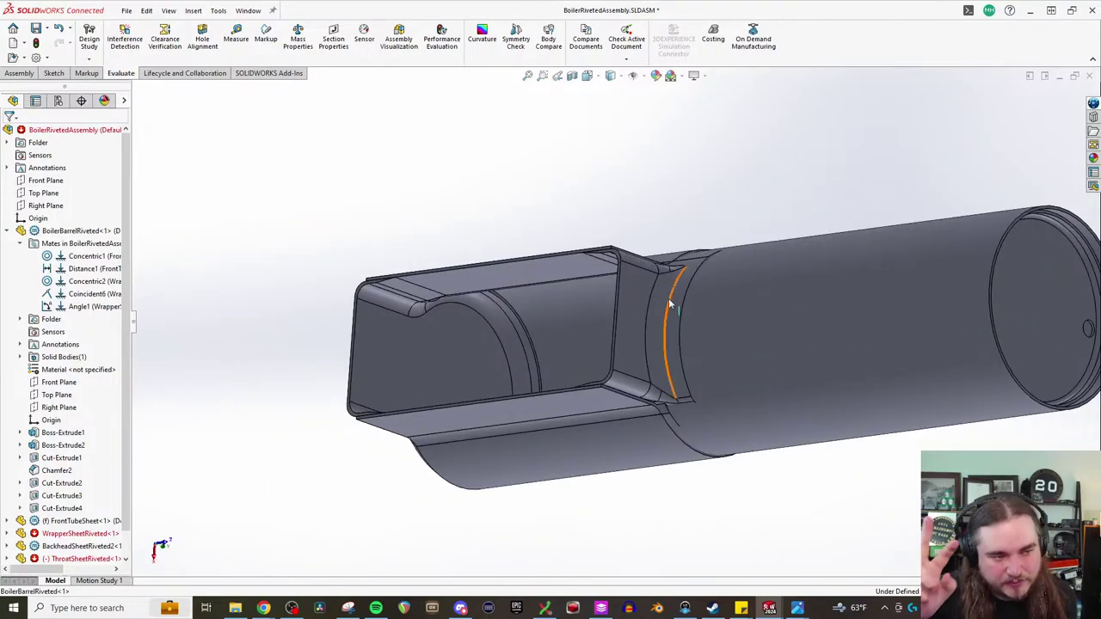
{"action": "middle_click_drag", "start_coordinate": [536, 344], "coordinate": [658, 491]}
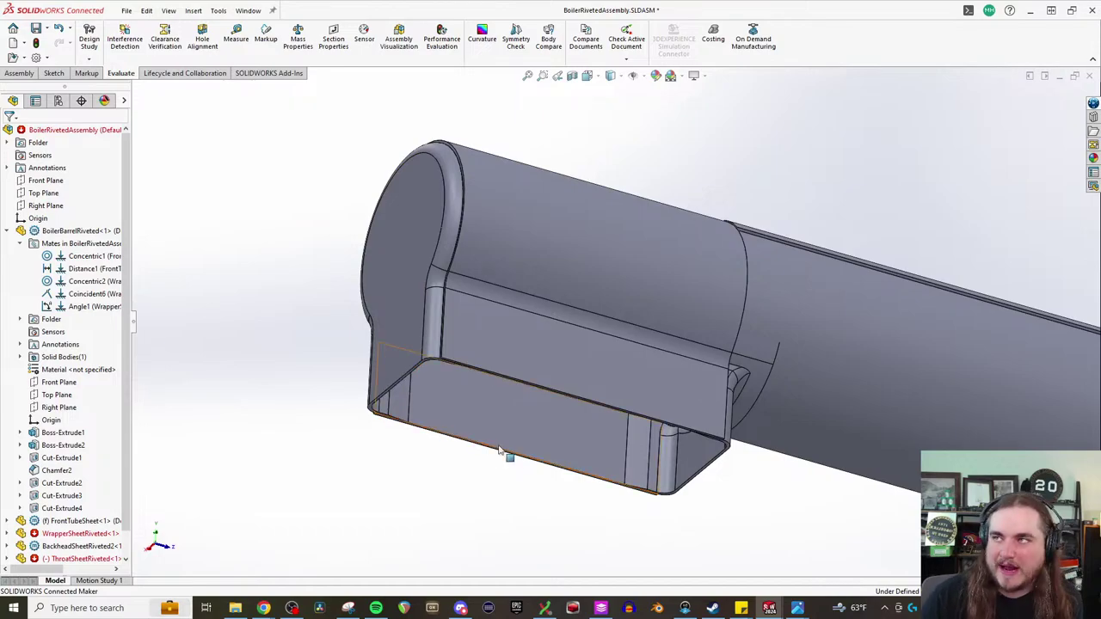
{"action": "middle_click_drag", "start_coordinate": [557, 345], "coordinate": [649, 474]}
{"action": "scroll", "coordinate": [610, 398], "scroll_direction": "down", "scroll_amount": 5}
{"action": "middle_click_drag", "start_coordinate": [610, 398], "coordinate": [612, 275]}
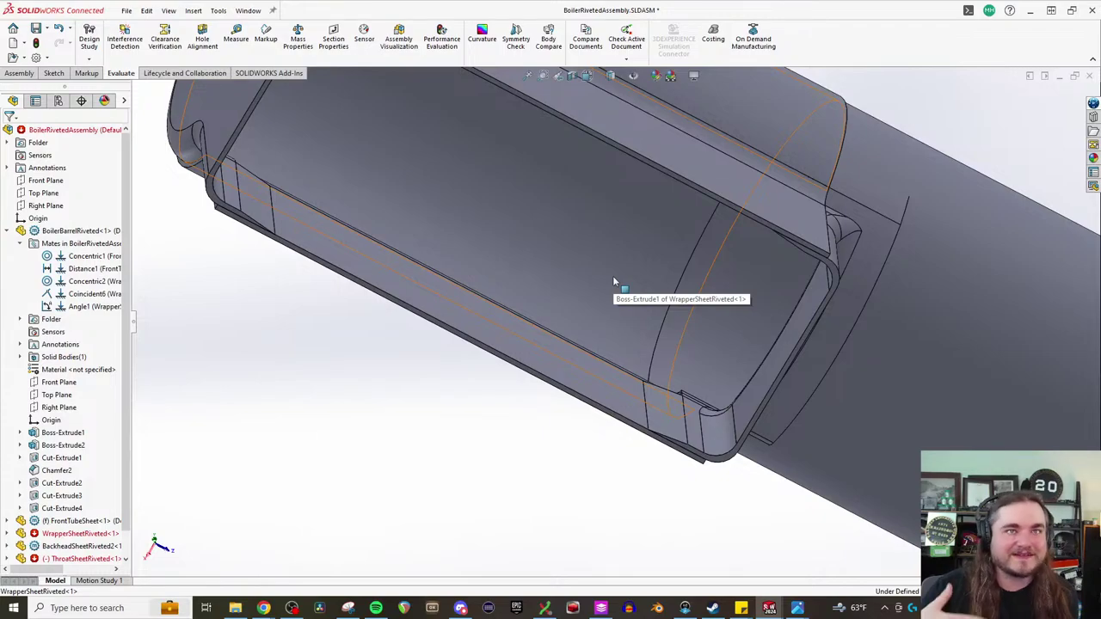
{"action": "scroll", "coordinate": [612, 276], "scroll_direction": "up", "scroll_amount": 3}
{"action": "middle_click_drag", "start_coordinate": [612, 276], "coordinate": [599, 419]}
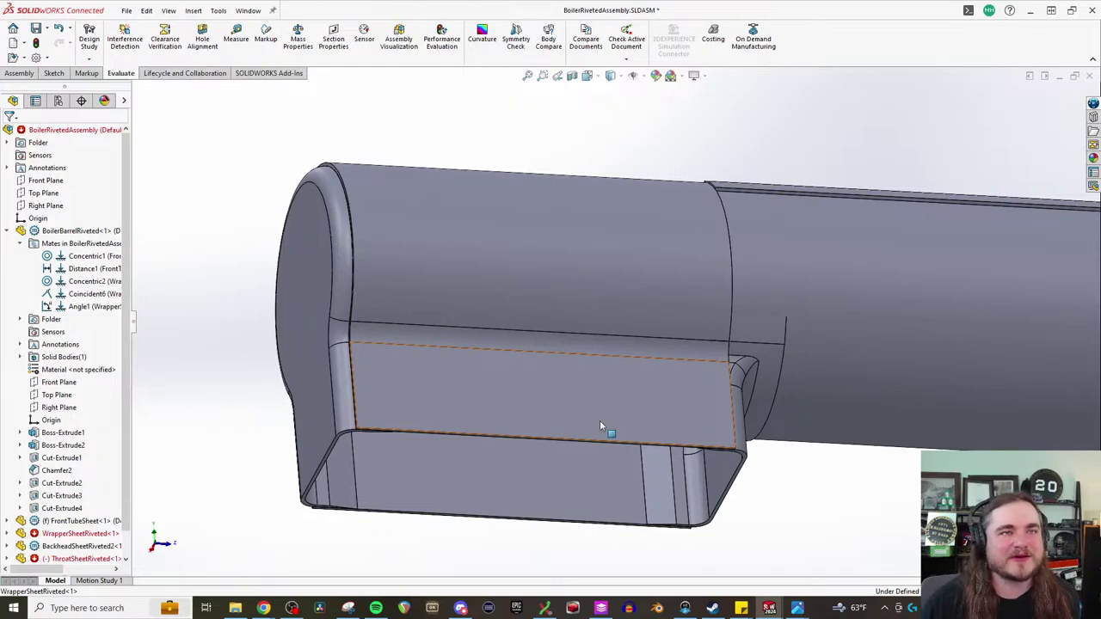
{"action": "middle_click_drag", "start_coordinate": [599, 420], "coordinate": [726, 381]}
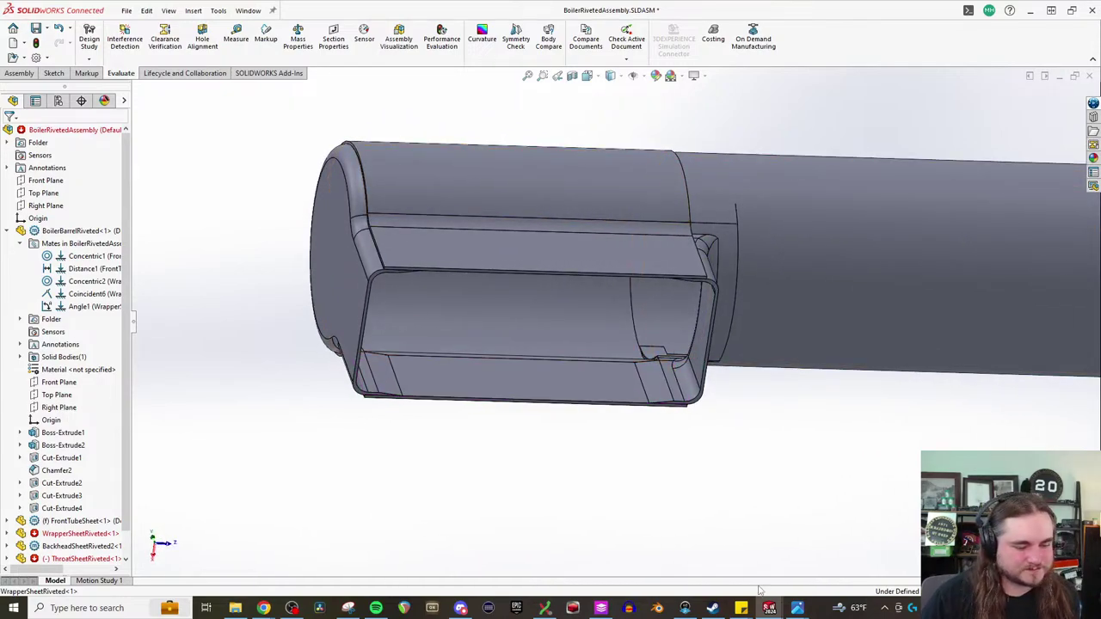
- Switch back to the Part1 sketch and bring the frame's tapered, rounded end profile into view
{"action": "mouse_move", "coordinate": [769, 608]}
{"action": "left_click", "coordinate": [680, 559]}
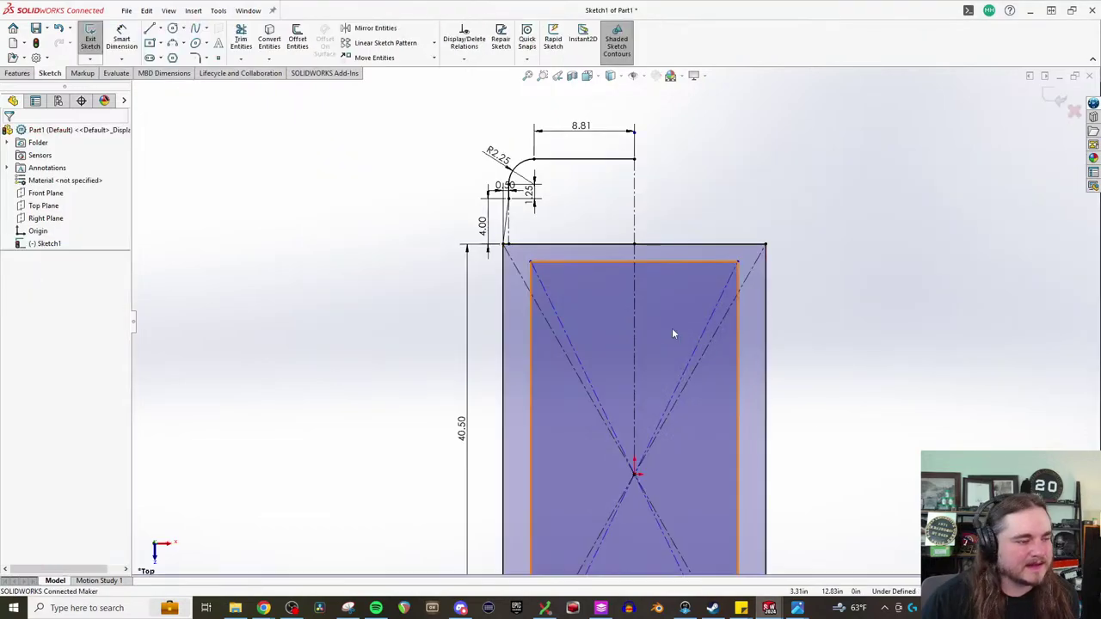
{"action": "scroll", "coordinate": [571, 291], "scroll_direction": "down", "scroll_amount": 2}
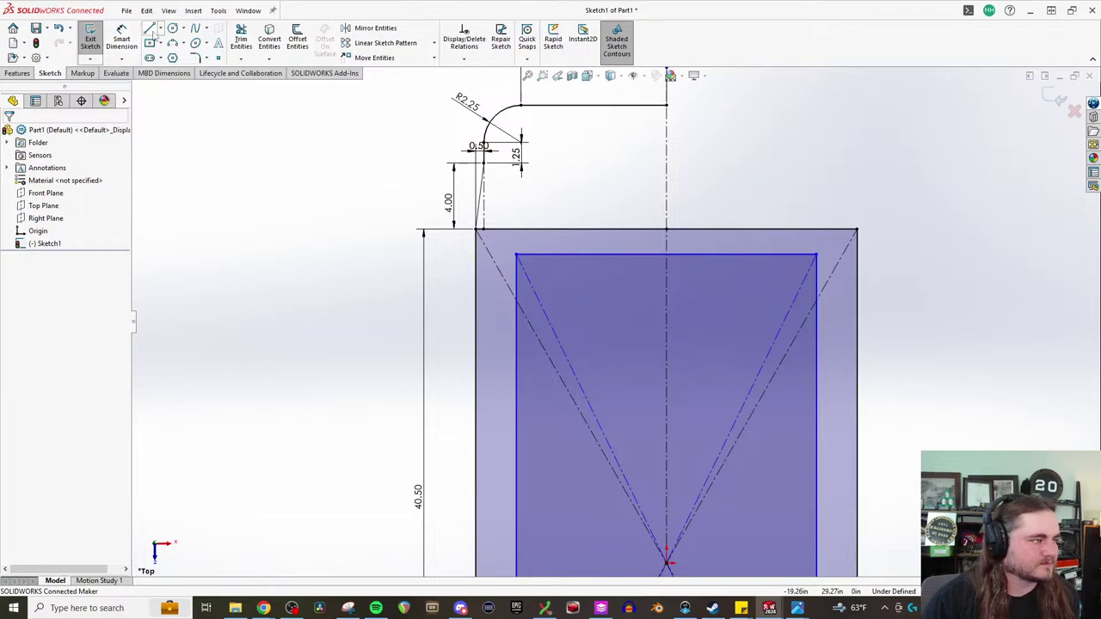
{"action": "scroll", "coordinate": [538, 153], "scroll_direction": "down", "scroll_amount": 2}
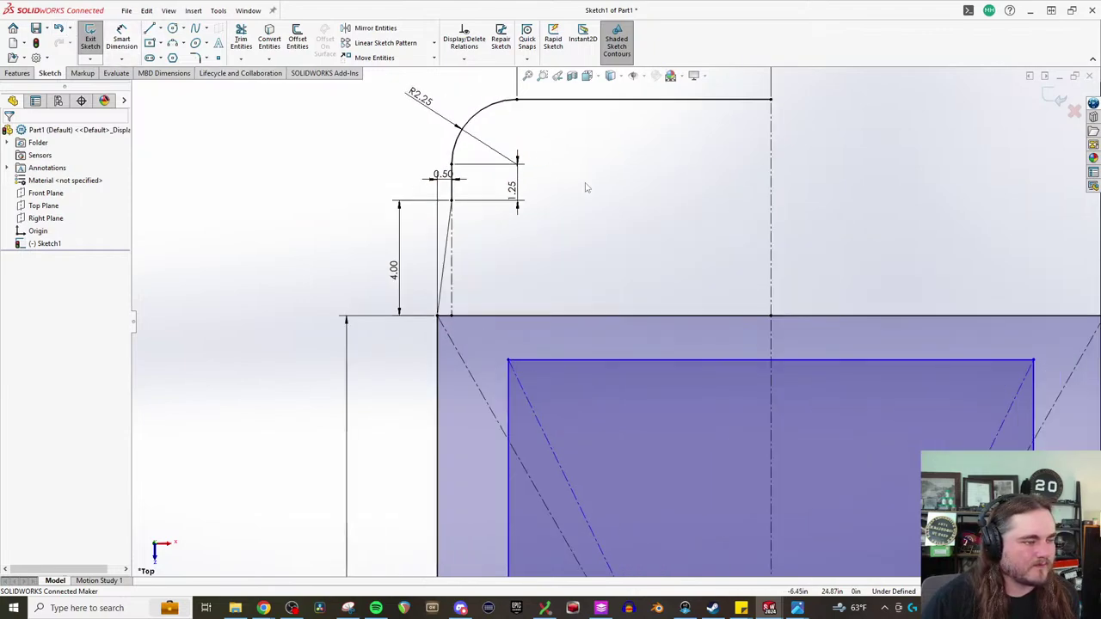
{"action": "left_click", "coordinate": [150, 31]}
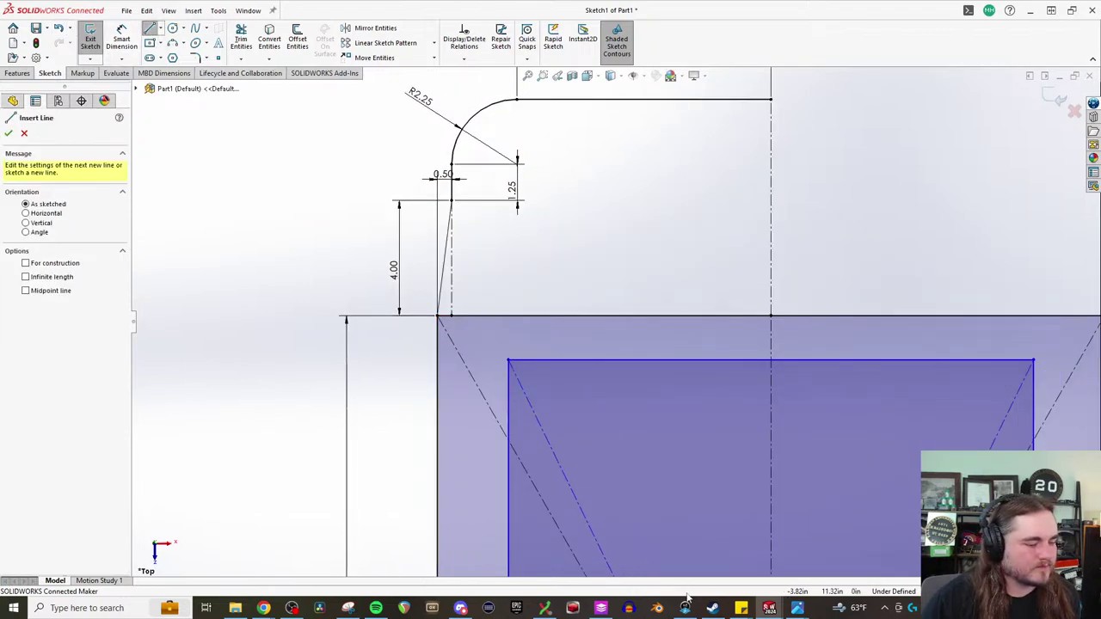
{"action": "mouse_move", "coordinate": [797, 608]}
{"action": "left_click", "coordinate": [857, 583]}
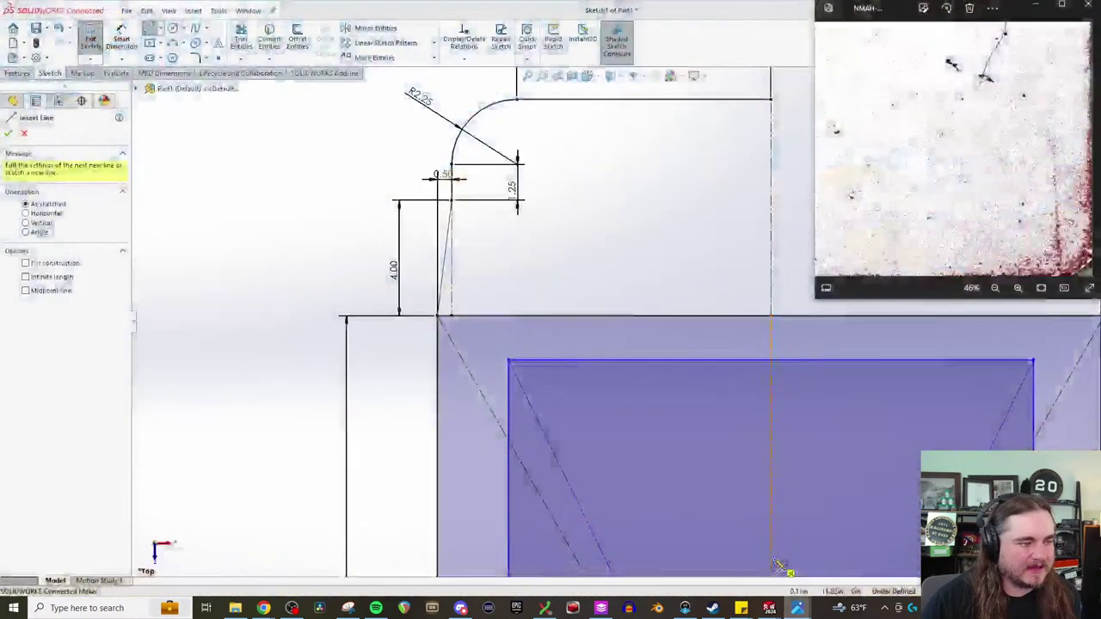
{"action": "left_click", "coordinate": [593, 159]}
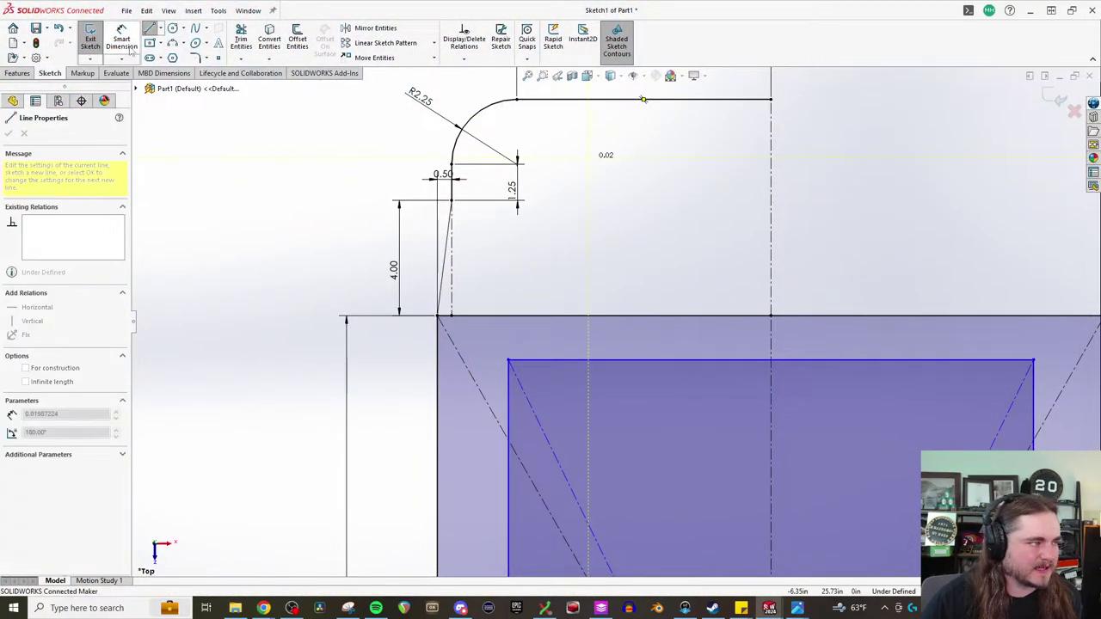
{"action": "scroll", "coordinate": [616, 316], "scroll_direction": "up", "scroll_amount": 1}
{"action": "key", "text": "Escape"}
{"action": "key", "text": "Escape"}
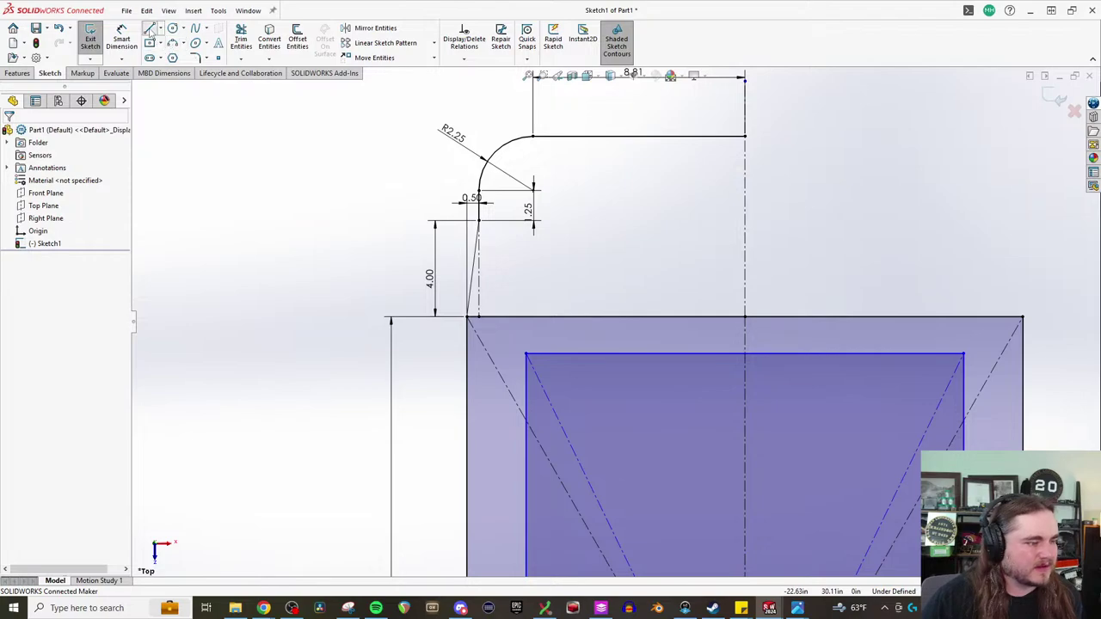
- Draw a horizontal construction line from the origin to the outer rectangle's left edge
{"action": "left_click", "coordinate": [150, 29]}
{"action": "scroll", "coordinate": [637, 413], "scroll_direction": "up", "scroll_amount": 5}
{"action": "scroll", "coordinate": [602, 443], "scroll_direction": "down", "scroll_amount": 8}
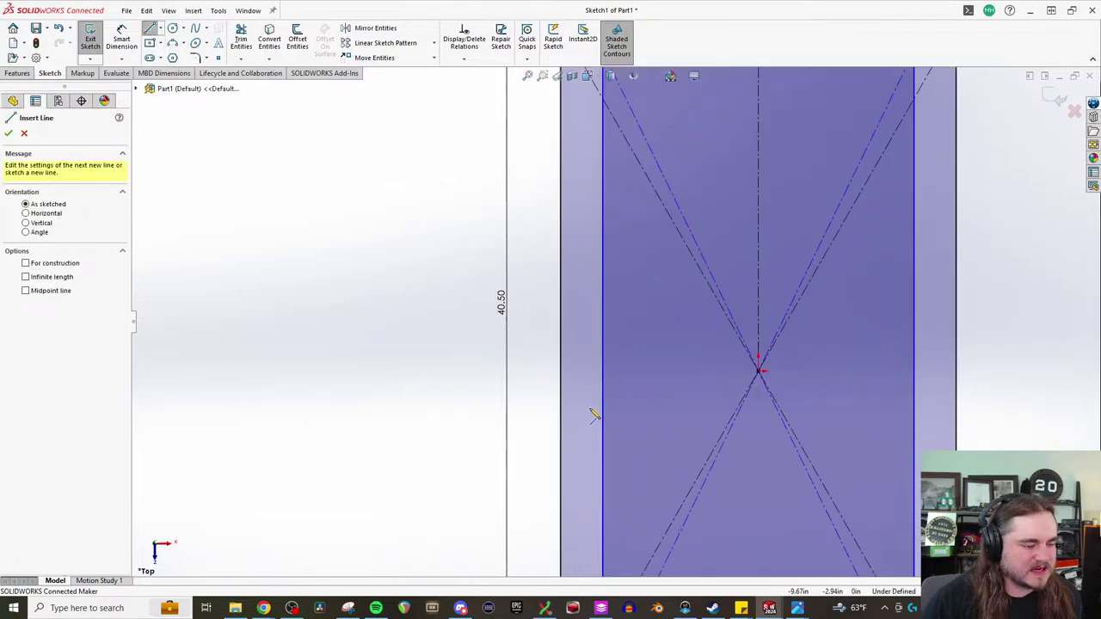
{"action": "left_click", "coordinate": [158, 29]}
{"action": "key", "text": "Escape"}
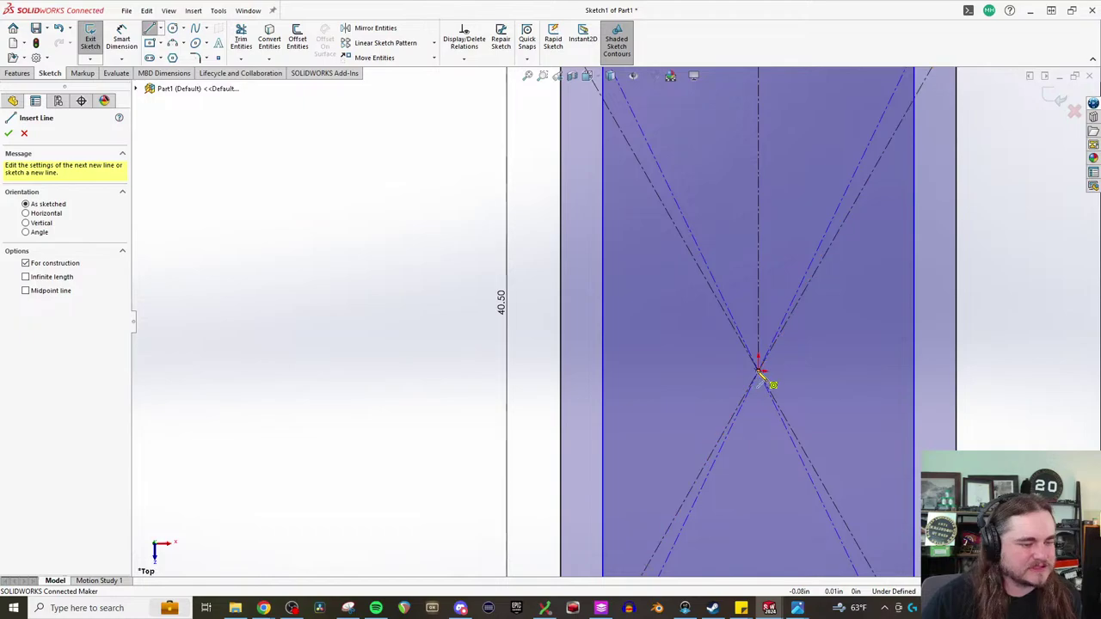
{"action": "left_click", "coordinate": [758, 372]}
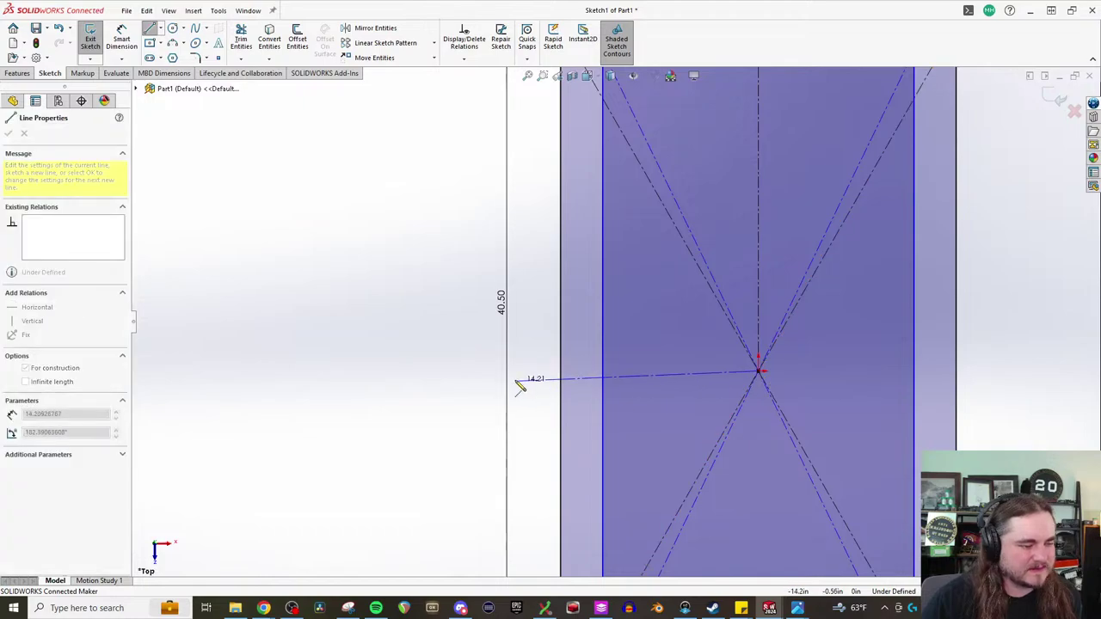
{"action": "left_click", "coordinate": [580, 383]}
{"action": "key", "text": "Escape"}
- Draw a vertical line from the horizontal centreline to the rectangle's upper edge, and continue it about 5.25 in to the R2.25 arc centre's level
{"action": "left_click", "coordinate": [149, 28]}
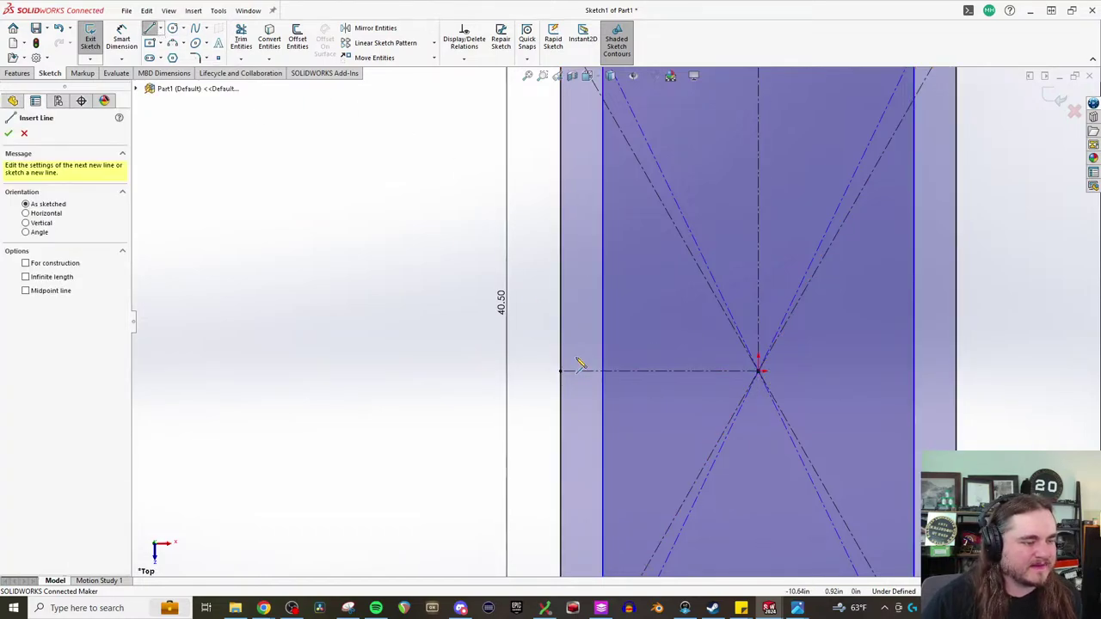
{"action": "left_click", "coordinate": [587, 371]}
{"action": "scroll", "coordinate": [588, 372], "scroll_direction": "up", "scroll_amount": 3}
{"action": "scroll", "coordinate": [612, 138], "scroll_direction": "down", "scroll_amount": 4}
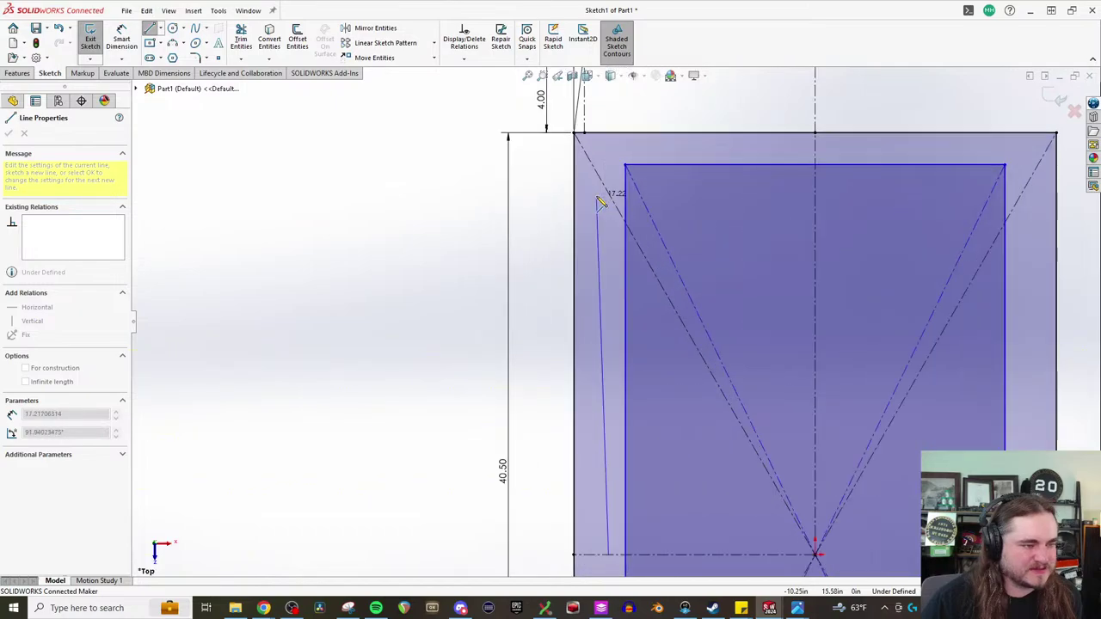
{"action": "left_click", "coordinate": [612, 135]}
{"action": "scroll", "coordinate": [613, 142], "scroll_direction": "up", "scroll_amount": 3}
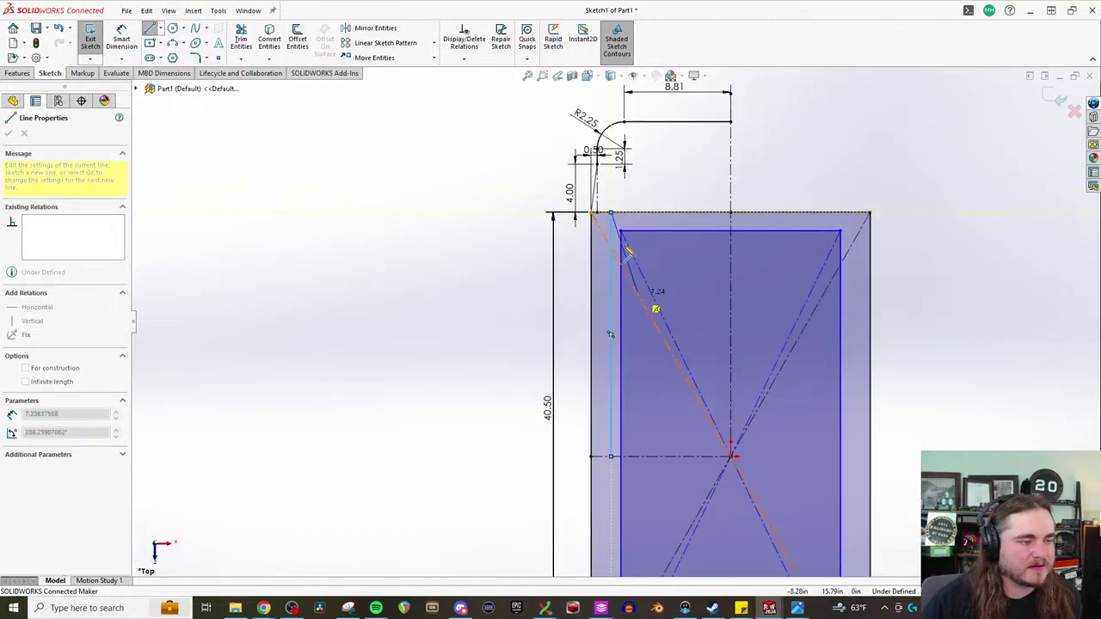
{"action": "scroll", "coordinate": [627, 215], "scroll_direction": "down", "scroll_amount": 3}
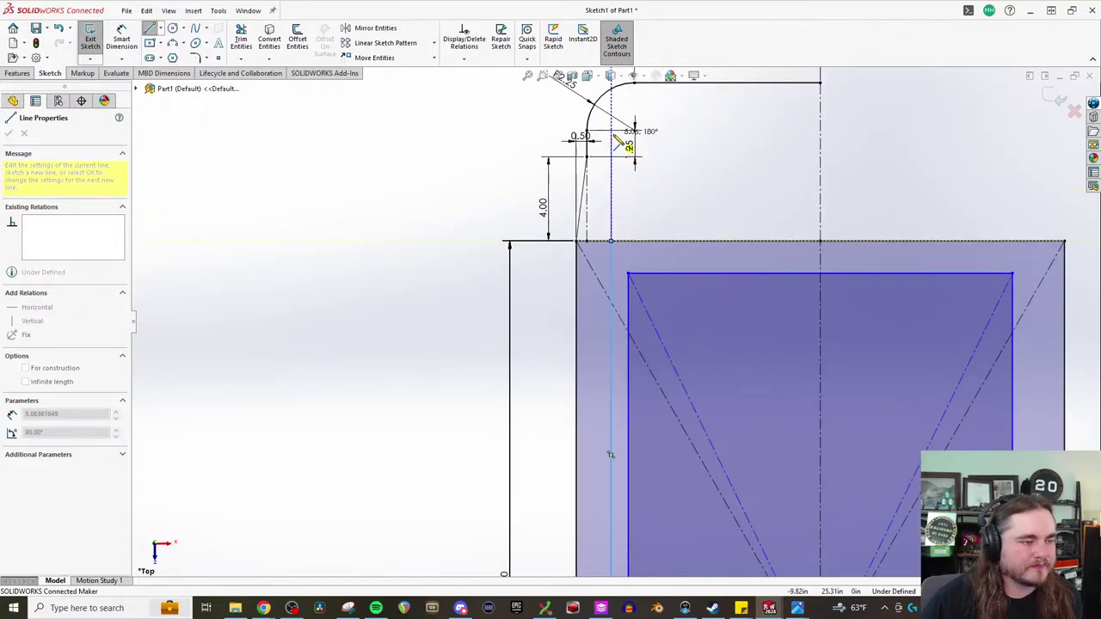
{"action": "scroll", "coordinate": [623, 148], "scroll_direction": "down", "scroll_amount": 3}
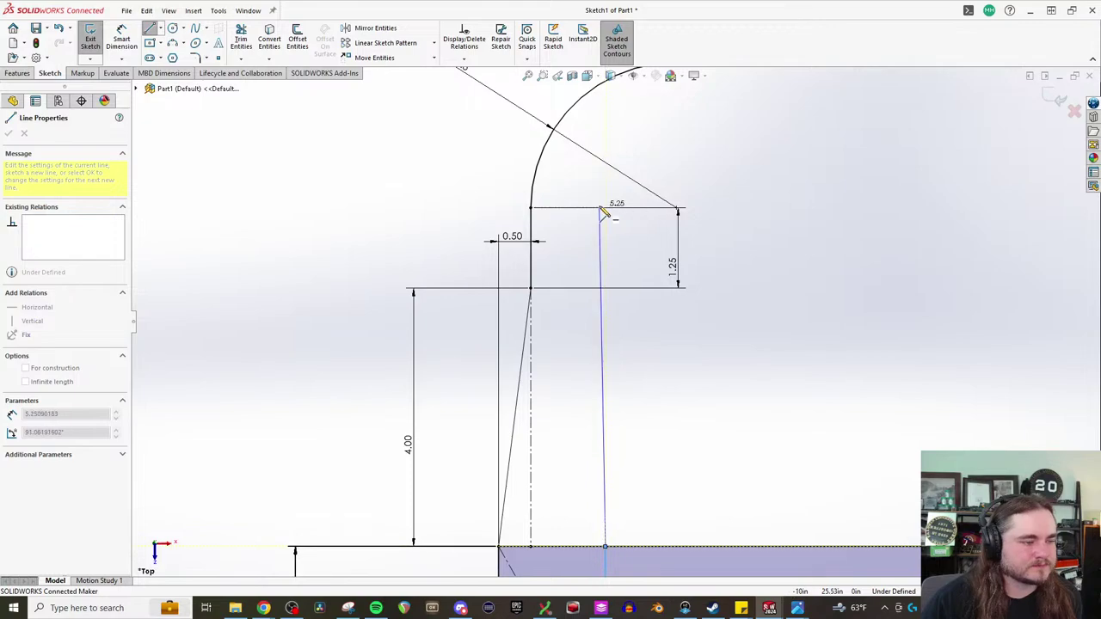
{"action": "left_click", "coordinate": [609, 209]}
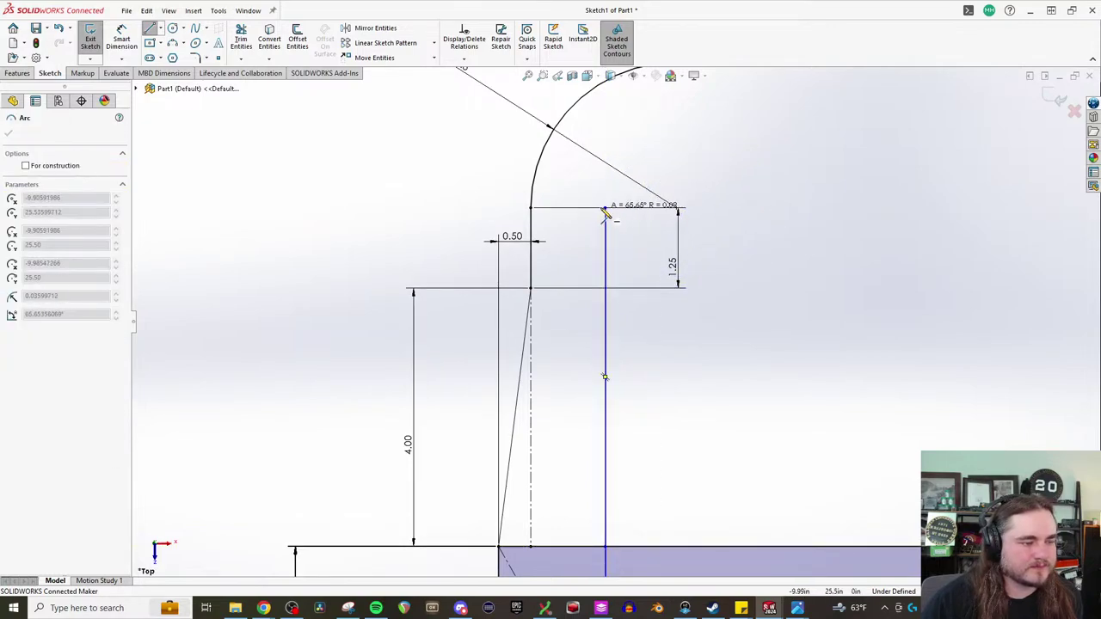
- Try an inner corner arc from the vertical line's upper end, and trim it away
{"action": "left_click", "coordinate": [680, 139]}
{"action": "scroll", "coordinate": [710, 147], "scroll_direction": "up", "scroll_amount": 2}
{"action": "scroll", "coordinate": [839, 244], "scroll_direction": "down", "scroll_amount": 2}
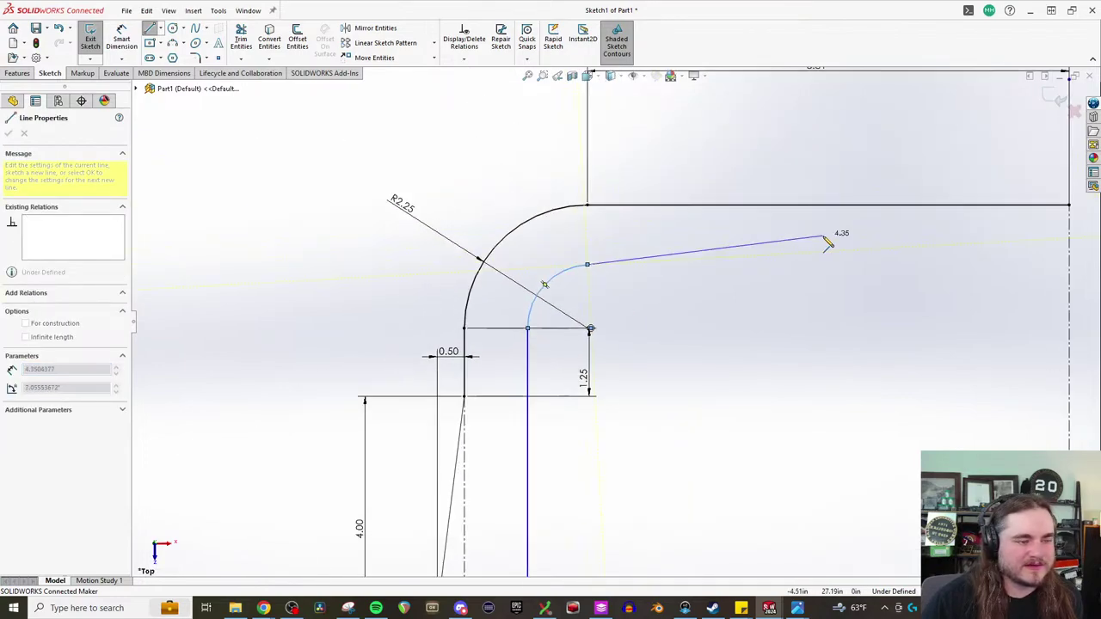
{"action": "key", "text": "Escape"}
{"action": "left_click", "coordinate": [241, 38]}
{"action": "left_click_drag", "start_coordinate": [467, 221], "coordinate": [558, 270]}
- Draw a 90° inner tangent arc of about 1.09 in radius from the vertical line's end, and continue horizontally to the vertical centreline
{"action": "left_click", "coordinate": [152, 29]}
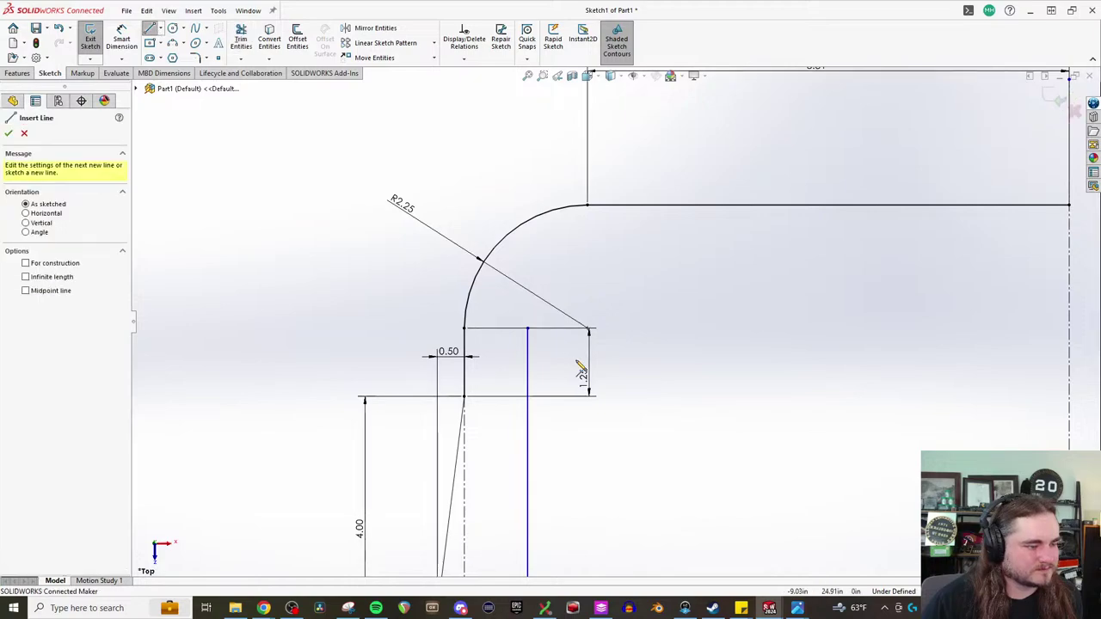
{"action": "left_click", "coordinate": [528, 339]}
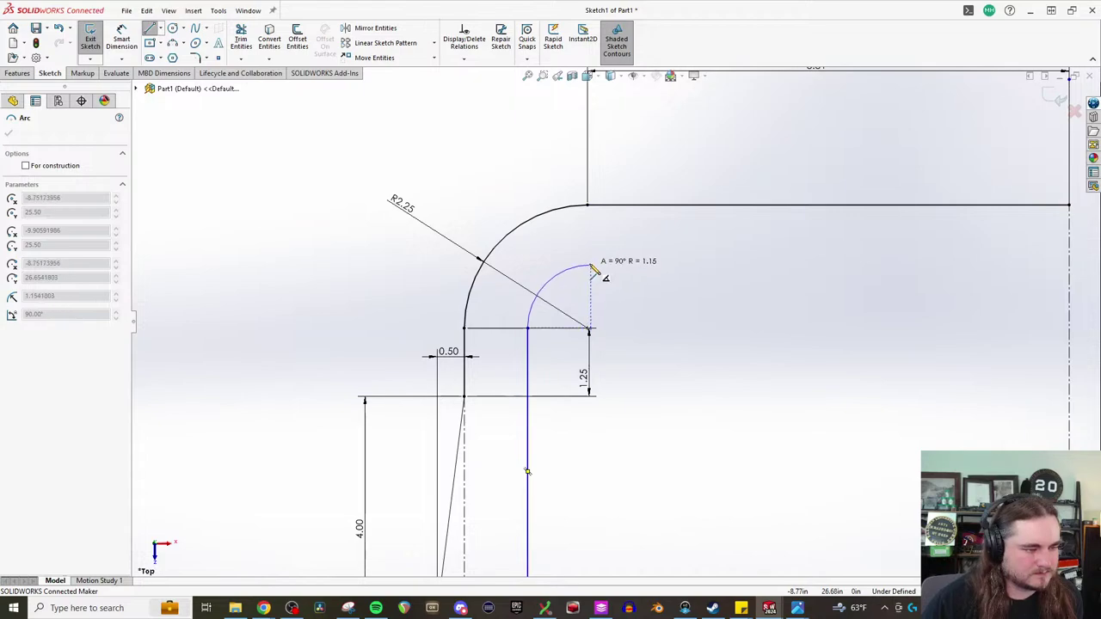
{"action": "left_click", "coordinate": [589, 269]}
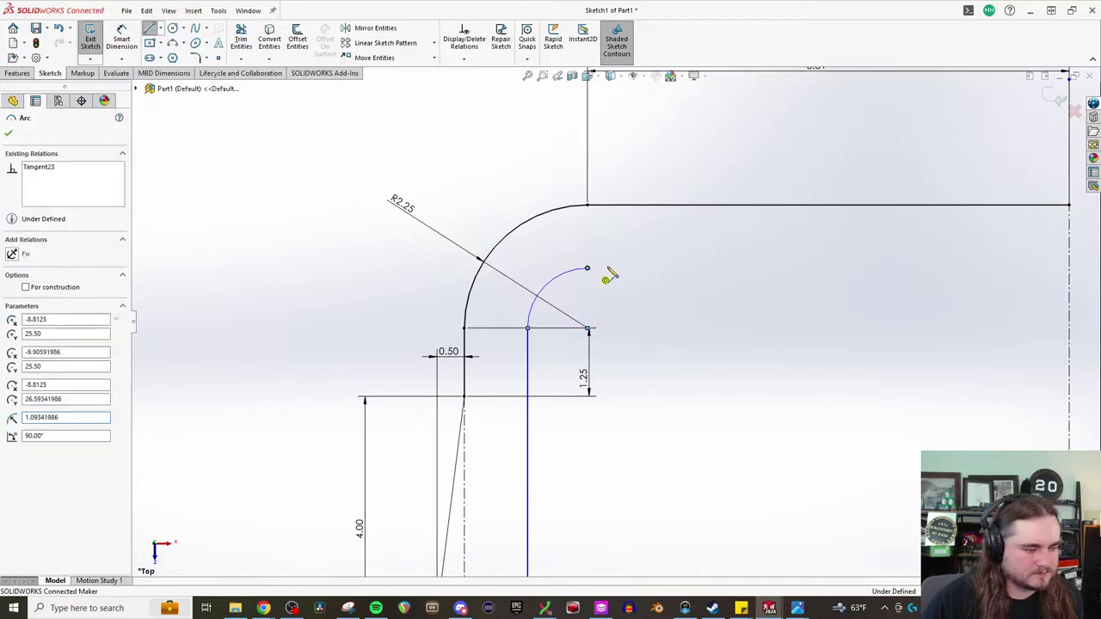
{"action": "left_click", "coordinate": [1069, 268]}
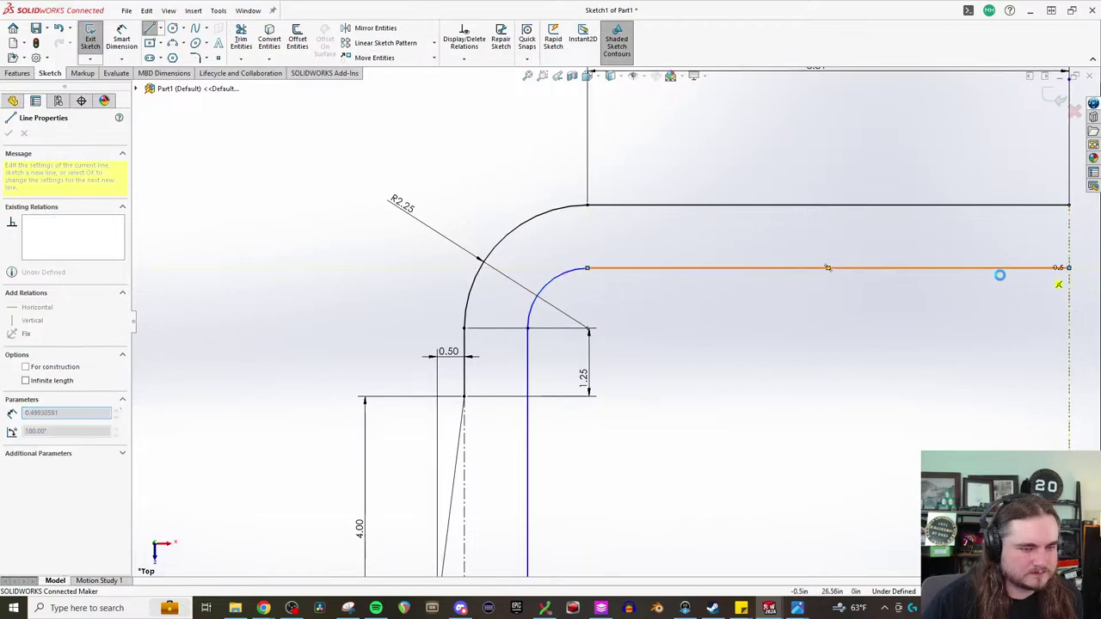
{"action": "key", "text": "Escape"}
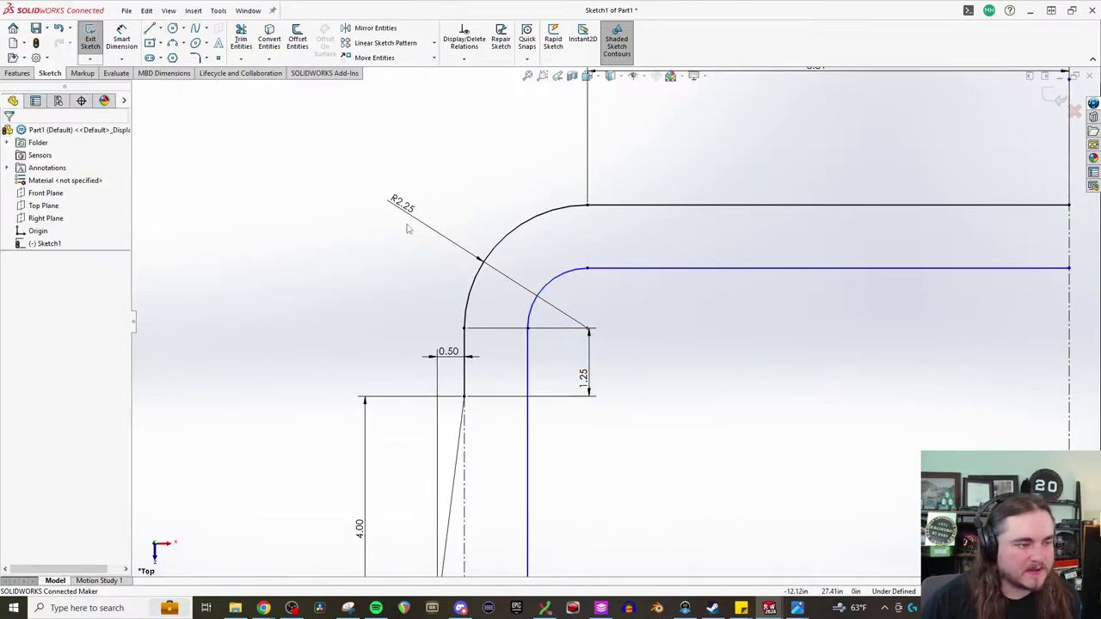
- Align the inner arc's endpoints with the R2.25 arc's endpoints, vertically at the horizontal lines and horizontally at the vertical lines
{"action": "left_click", "coordinate": [587, 205], "text": "ctrl"}
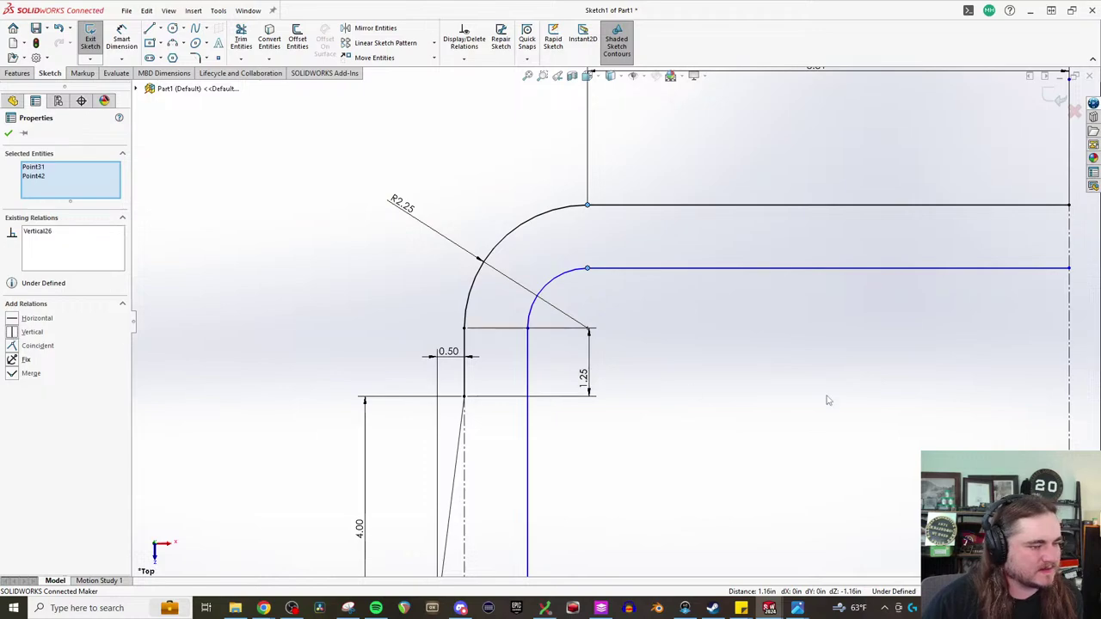
{"action": "key", "text": "Escape"}
{"action": "left_click", "coordinate": [527, 328]}
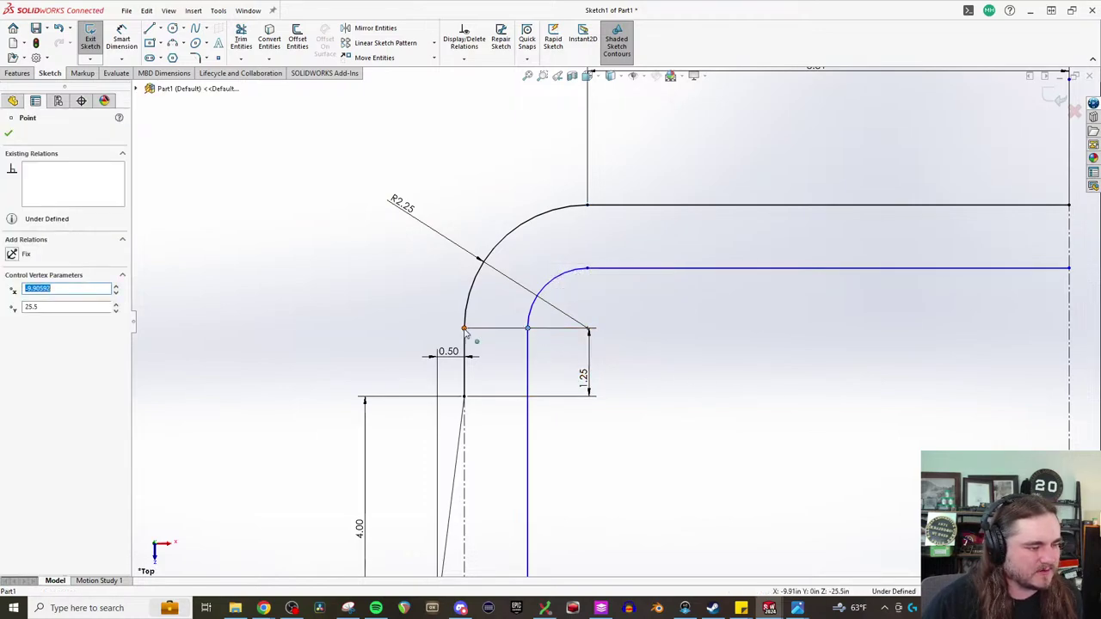
{"action": "left_click", "coordinate": [465, 328], "text": "ctrl"}
{"action": "left_click", "coordinate": [13, 319]}
{"action": "left_click", "coordinate": [731, 364]}
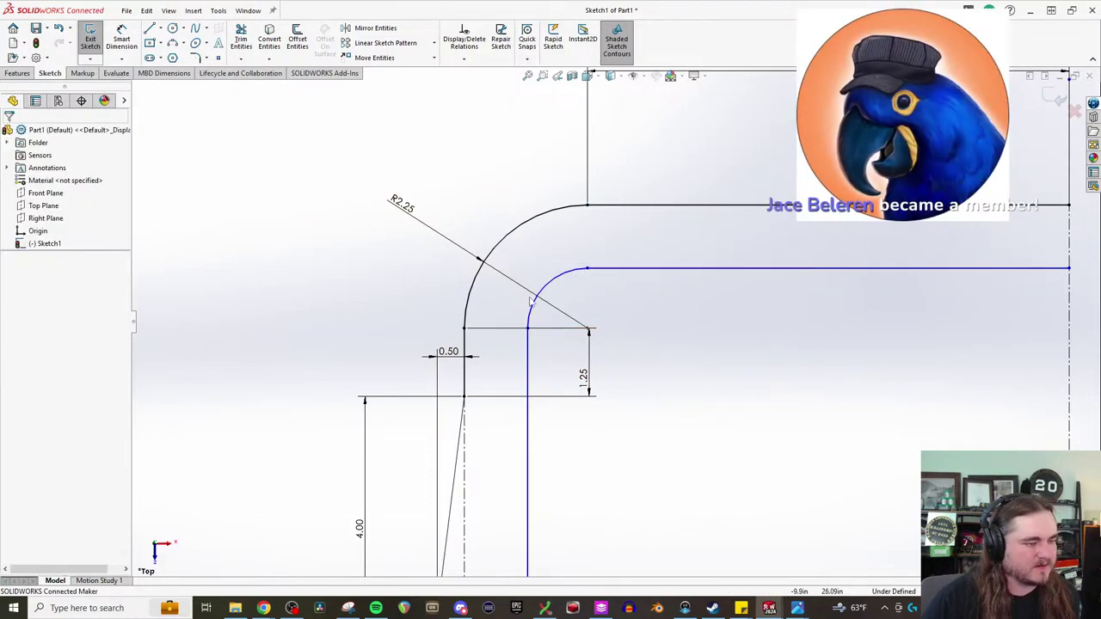
- Make the inner corner arc concentric with the outer R2.25 arc
{"action": "left_click", "coordinate": [472, 297]}
{"action": "left_click", "coordinate": [468, 297], "text": "ctrl"}
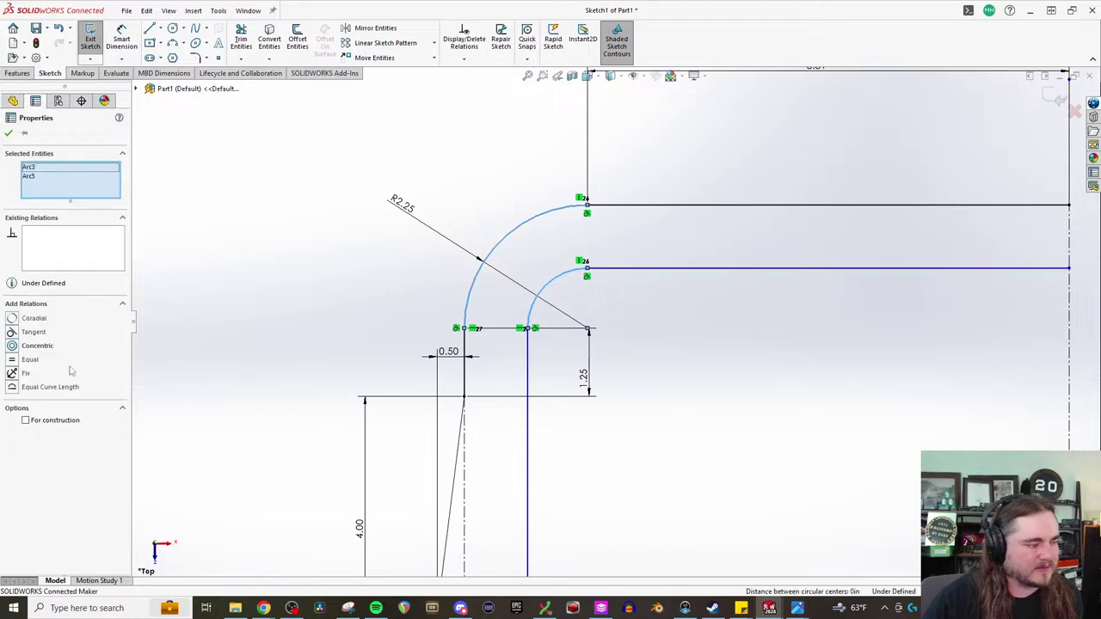
{"action": "left_click", "coordinate": [12, 345]}
{"action": "left_click", "coordinate": [705, 373]}
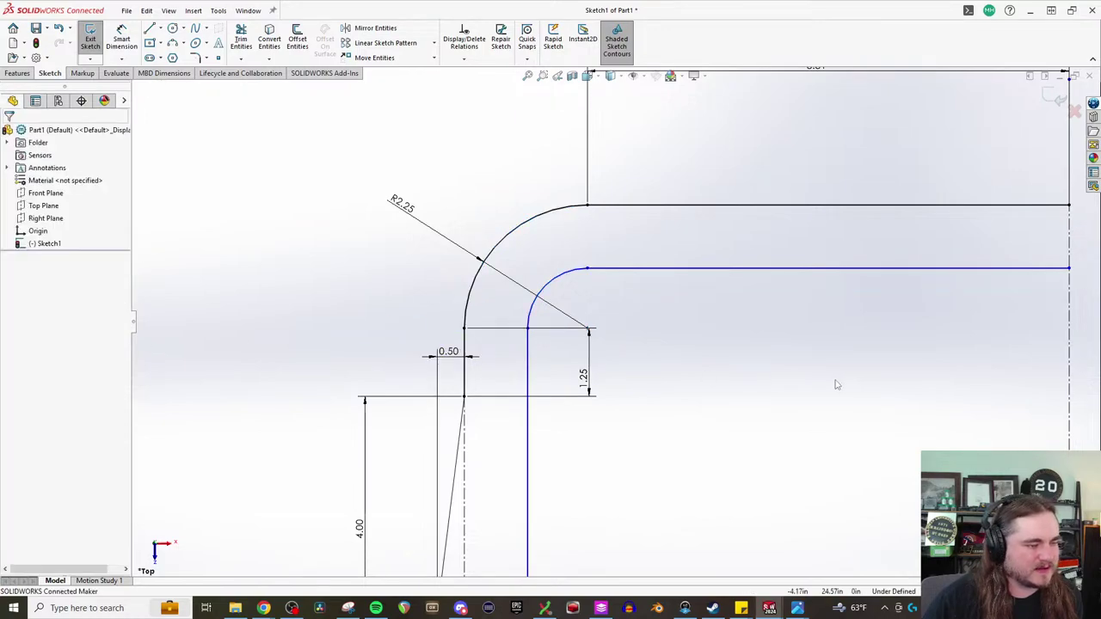
- Dimension the spacing between the inner and outer horizontal end lines as 1.5 in
{"action": "key", "text": "z"}
{"action": "key", "text": "shift+z"}
{"action": "left_click", "coordinate": [121, 39]}
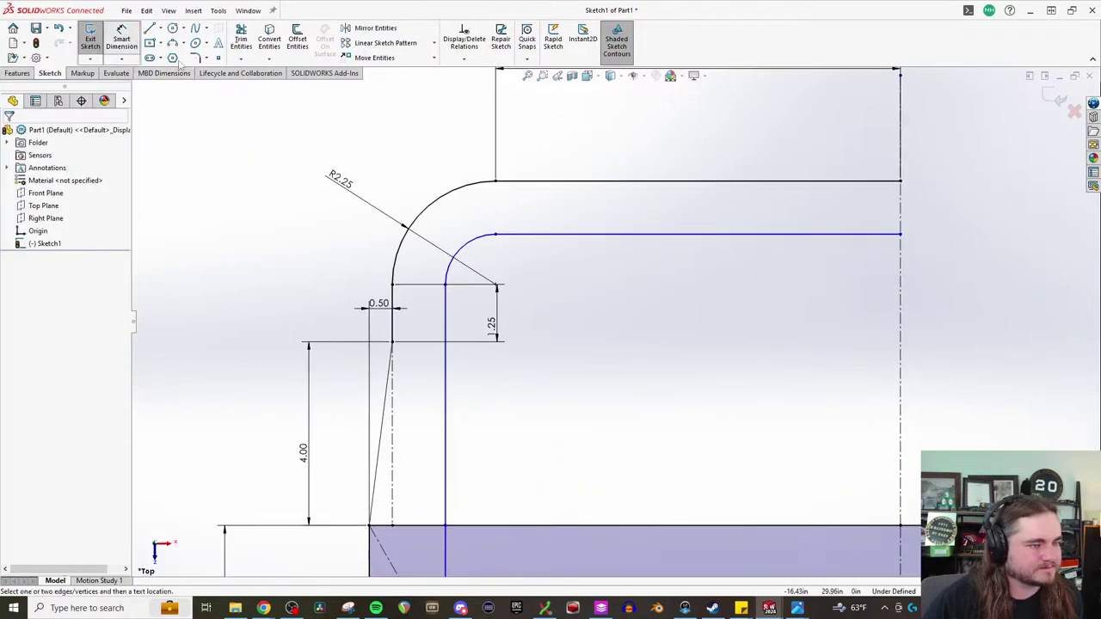
{"action": "left_click", "coordinate": [585, 234]}
{"action": "left_click", "coordinate": [582, 185]}
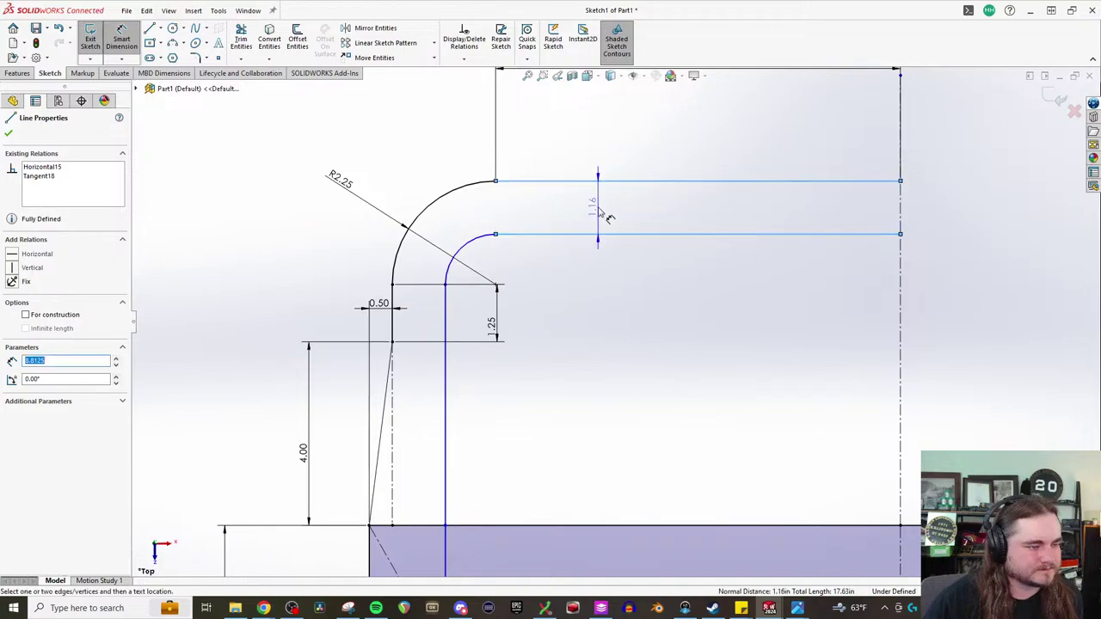
{"action": "left_click", "coordinate": [600, 206]}
{"action": "type", "text": "1.5"}
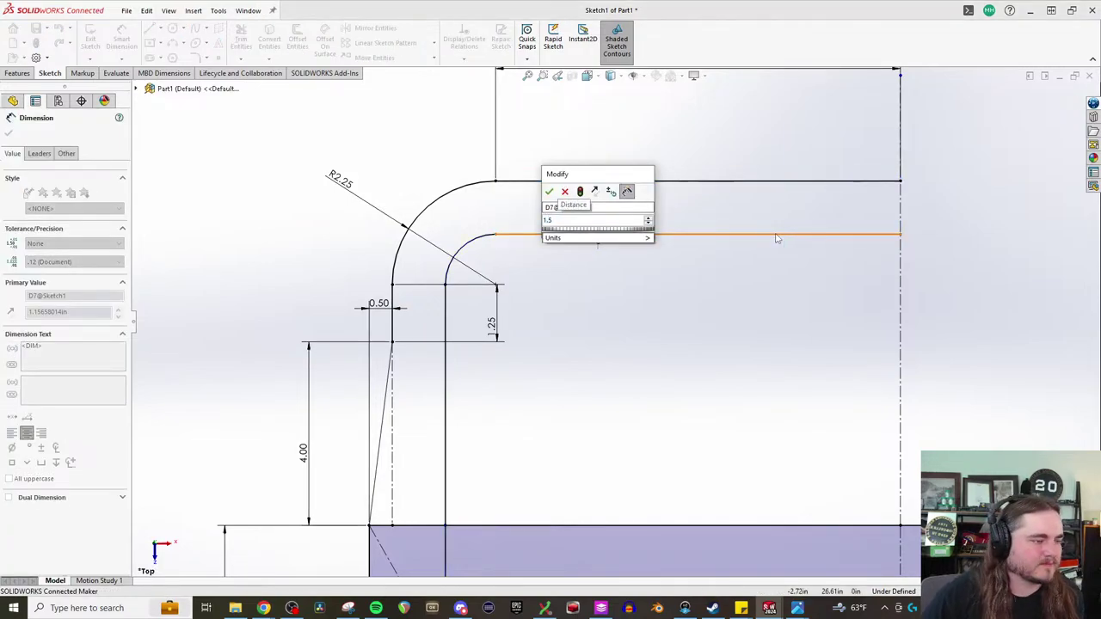
{"action": "key", "text": "Return"}
- Add a driven dimension between the inner vertical line and the outer rectangle's left edge
{"action": "key", "text": "z"}
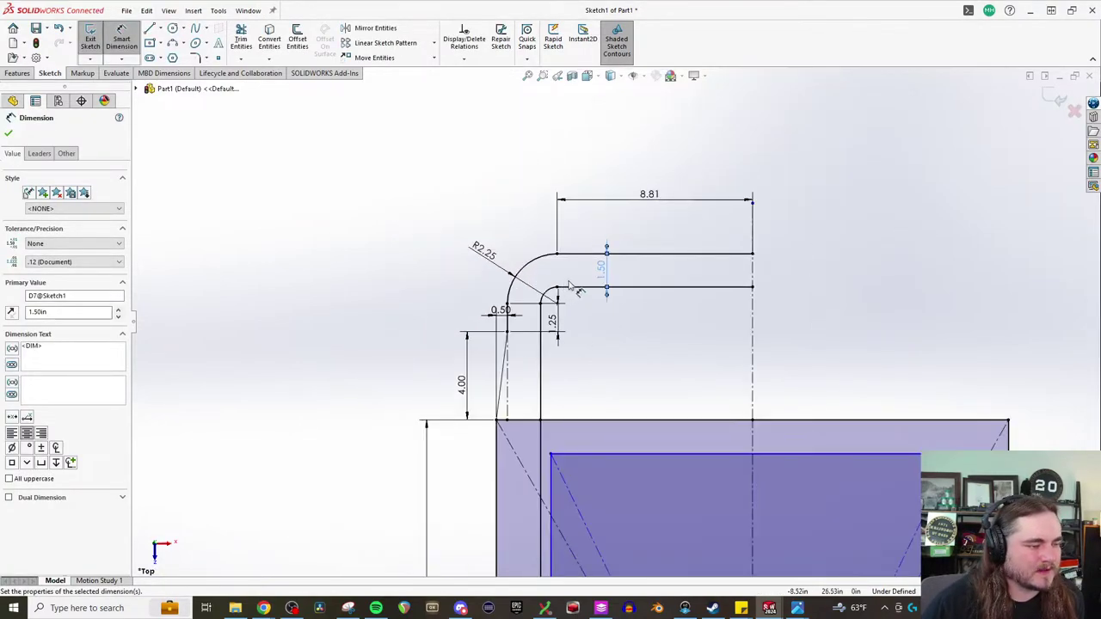
{"action": "scroll", "coordinate": [620, 418], "scroll_direction": "down", "scroll_amount": 3}
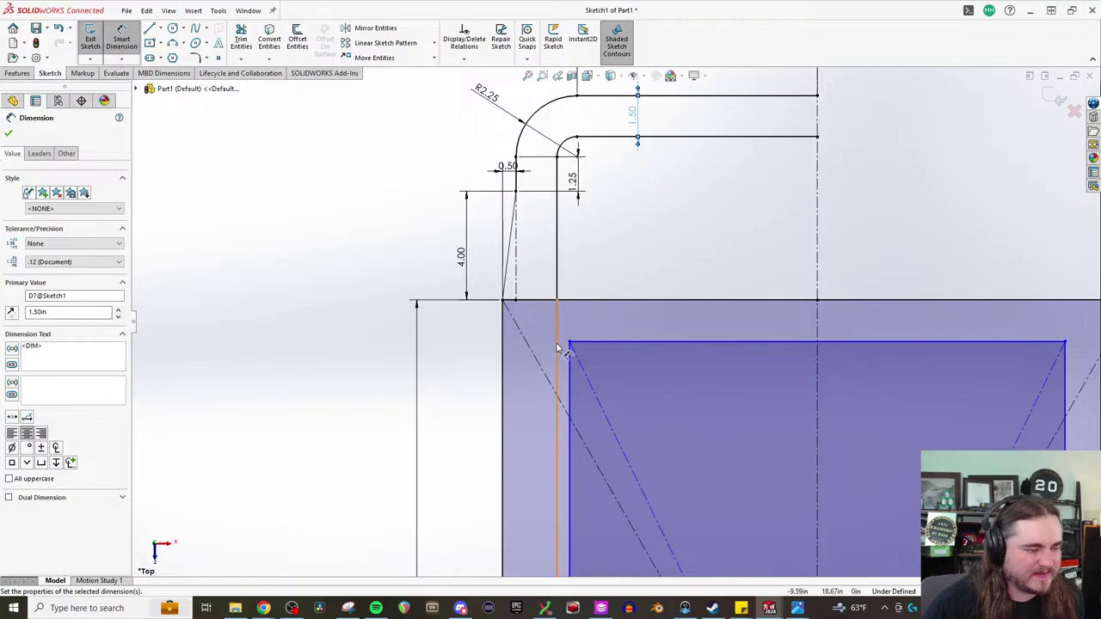
{"action": "left_click", "coordinate": [557, 348]}
{"action": "left_click", "coordinate": [503, 350]}
{"action": "left_click", "coordinate": [484, 399]}
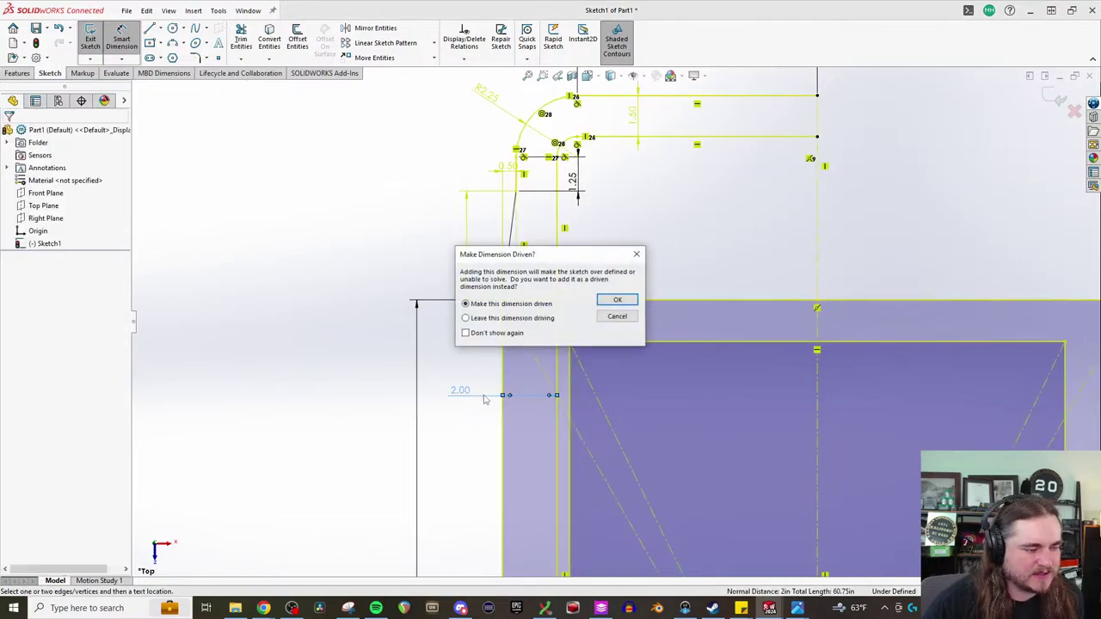
{"action": "left_click", "coordinate": [617, 300]}
{"action": "scroll", "coordinate": [620, 368], "scroll_direction": "up", "scroll_amount": 4}
{"action": "scroll", "coordinate": [704, 485], "scroll_direction": "down", "scroll_amount": 2}
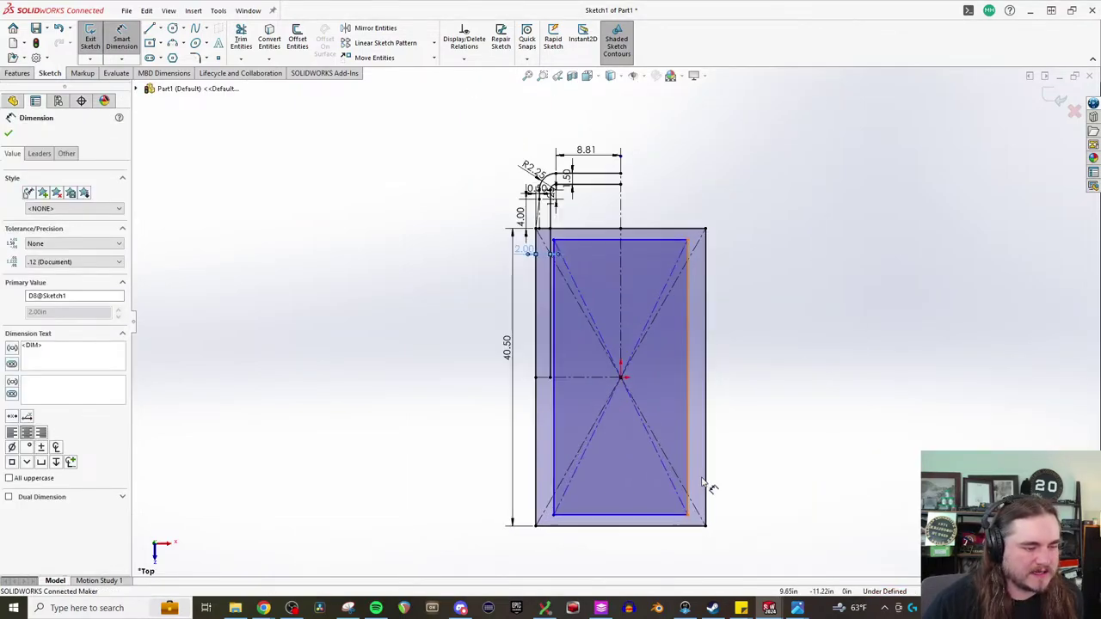
{"action": "scroll", "coordinate": [596, 487], "scroll_direction": "down", "scroll_amount": 2}
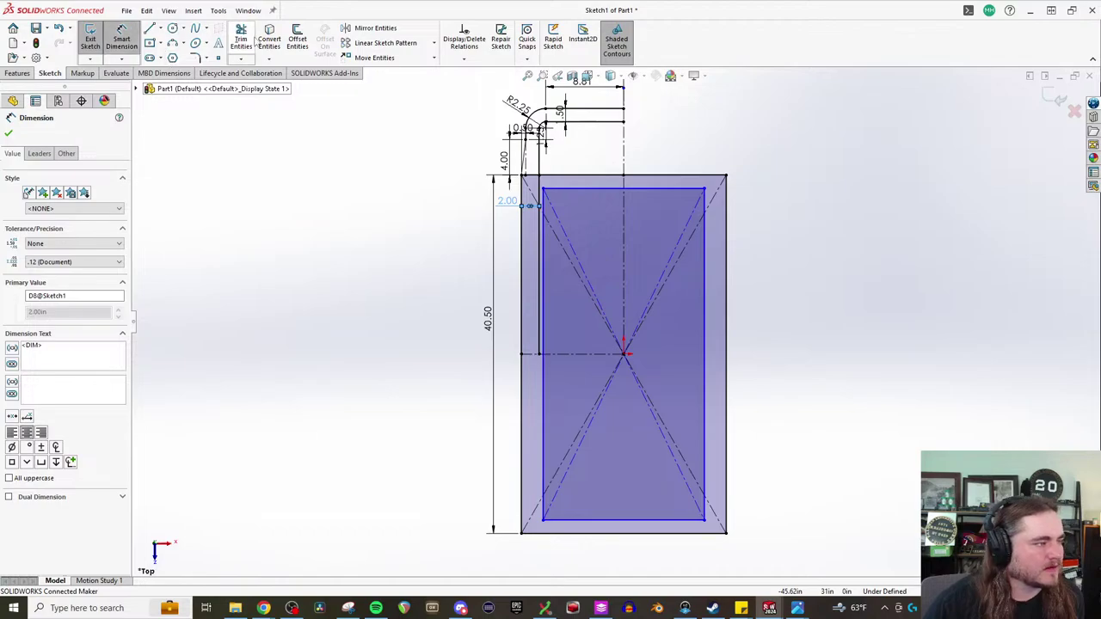
- Delete the inner rectangle's top edge and trim away its left and bottom edges
{"action": "left_click", "coordinate": [244, 38]}
{"action": "left_click", "coordinate": [609, 189]}
{"action": "key", "text": "Delete"}
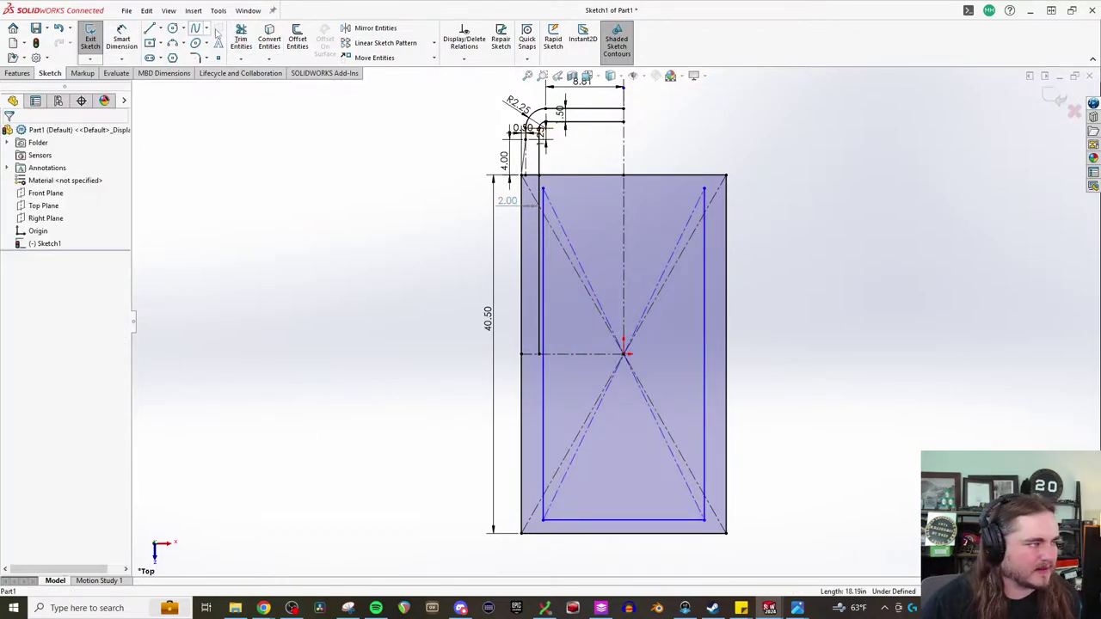
{"action": "left_click", "coordinate": [241, 38]}
{"action": "scroll", "coordinate": [602, 202], "scroll_direction": "down", "scroll_amount": 3}
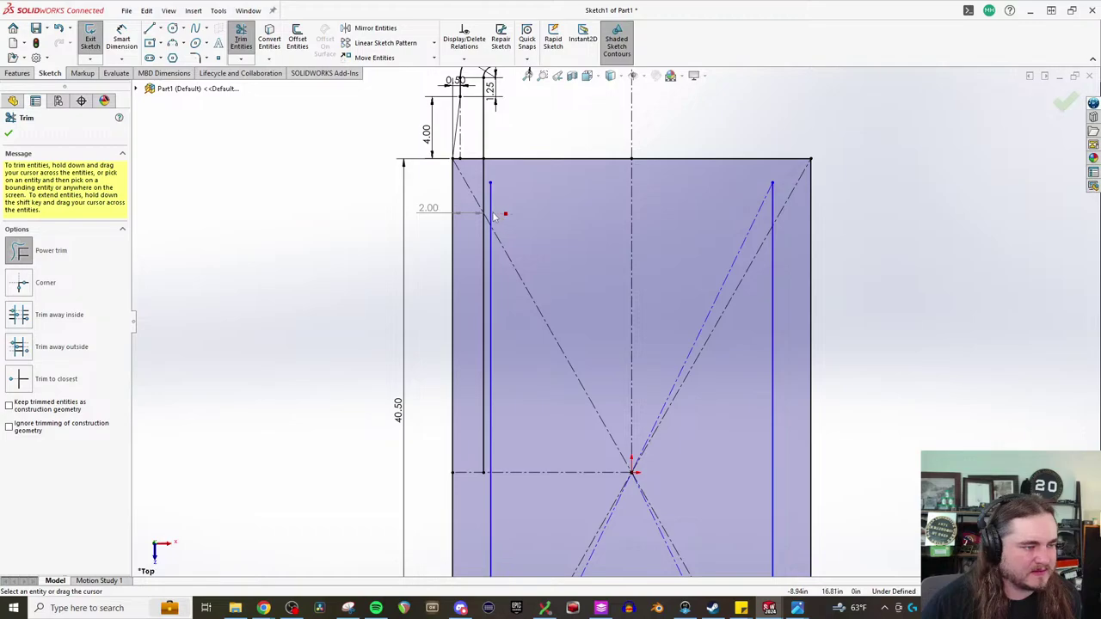
{"action": "left_click", "coordinate": [490, 215]}
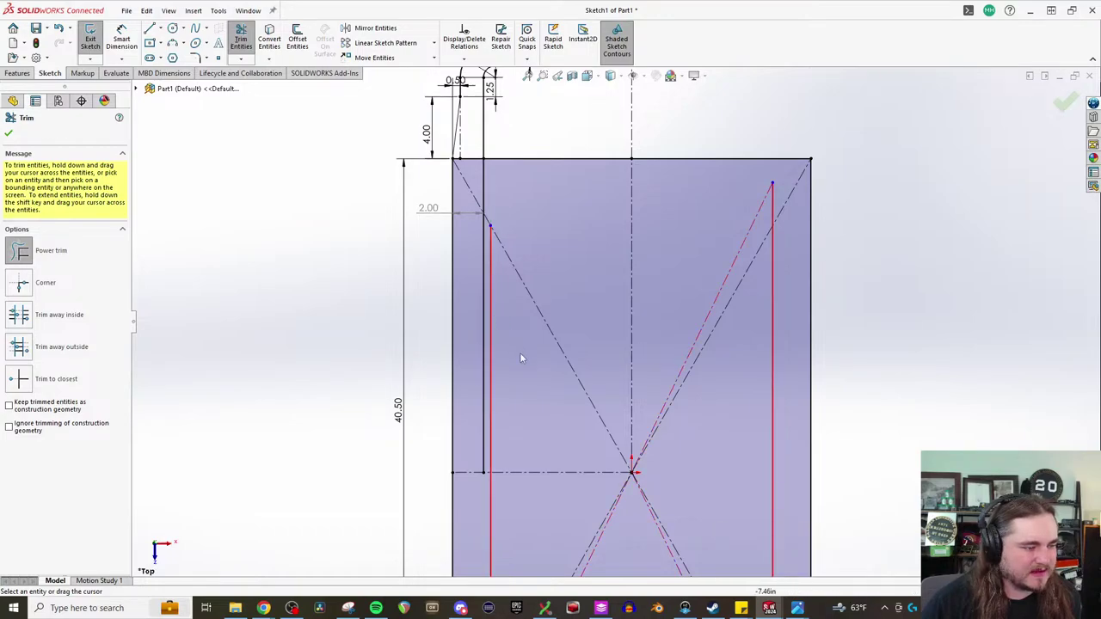
{"action": "scroll", "coordinate": [602, 387], "scroll_direction": "up", "scroll_amount": 3}
{"action": "scroll", "coordinate": [596, 531], "scroll_direction": "down", "scroll_amount": 4}
{"action": "mouse_move", "coordinate": [552, 522]}
{"action": "left_mouse_down"}
{"action": "mouse_move", "coordinate": [536, 521]}
{"action": "mouse_move", "coordinate": [531, 501]}
{"action": "left_mouse_up"}
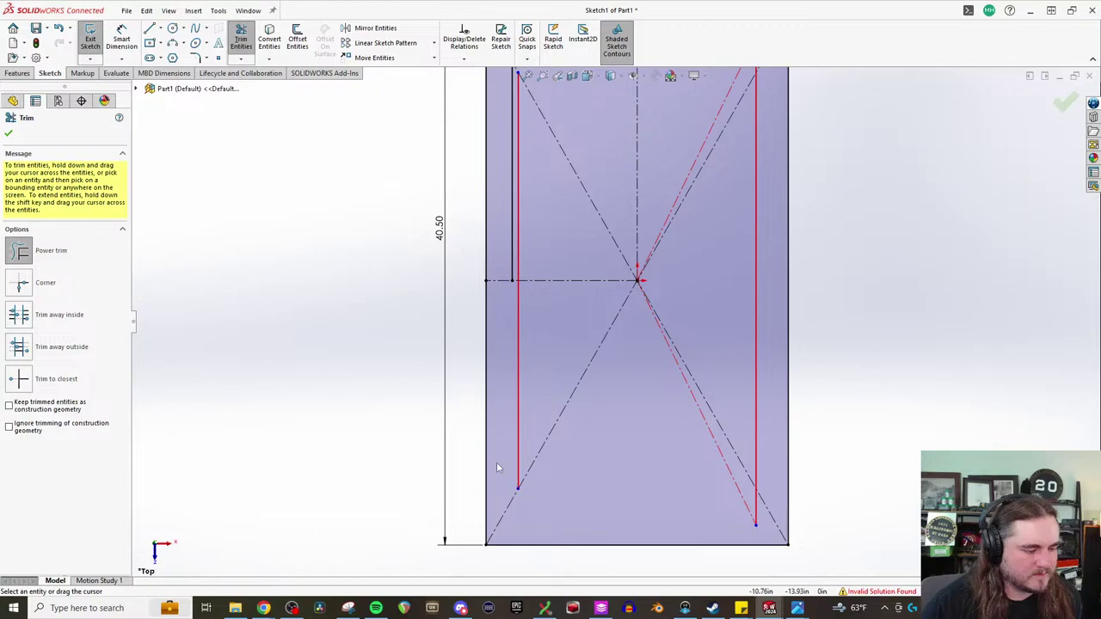
{"action": "left_click_drag", "start_coordinate": [528, 246], "coordinate": [522, 249]}
{"action": "scroll", "coordinate": [555, 261], "scroll_direction": "up", "scroll_amount": 2}
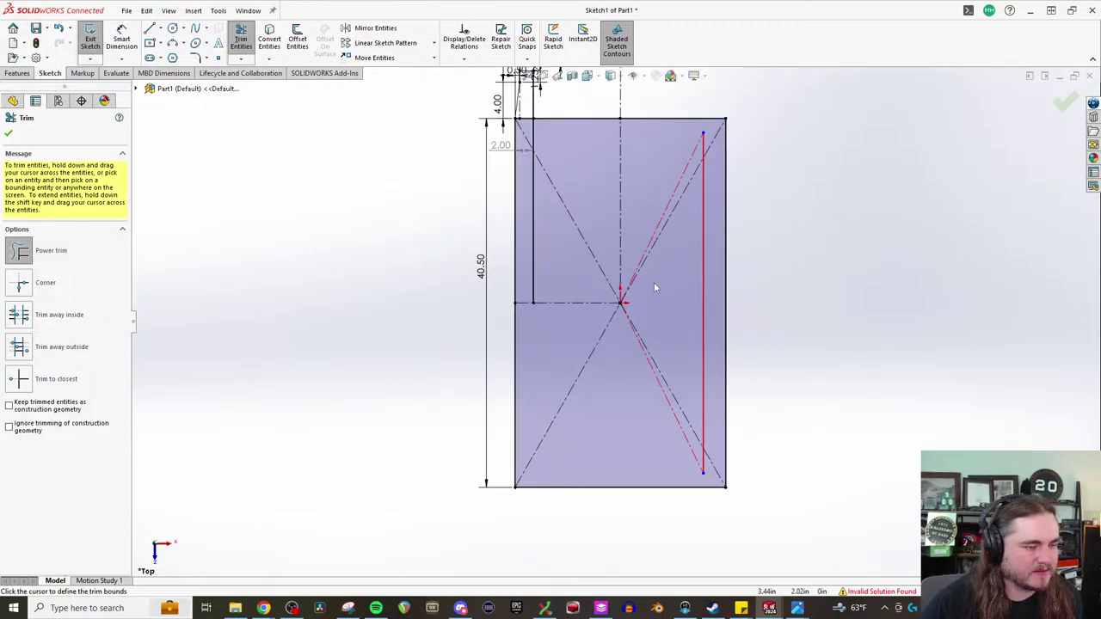
- Trim away the inner rectangle's right edge and its remaining diagonal construction lines
{"action": "scroll", "coordinate": [653, 282], "scroll_direction": "down", "scroll_amount": 4}
{"action": "left_click_drag", "start_coordinate": [688, 247], "coordinate": [795, 250]}
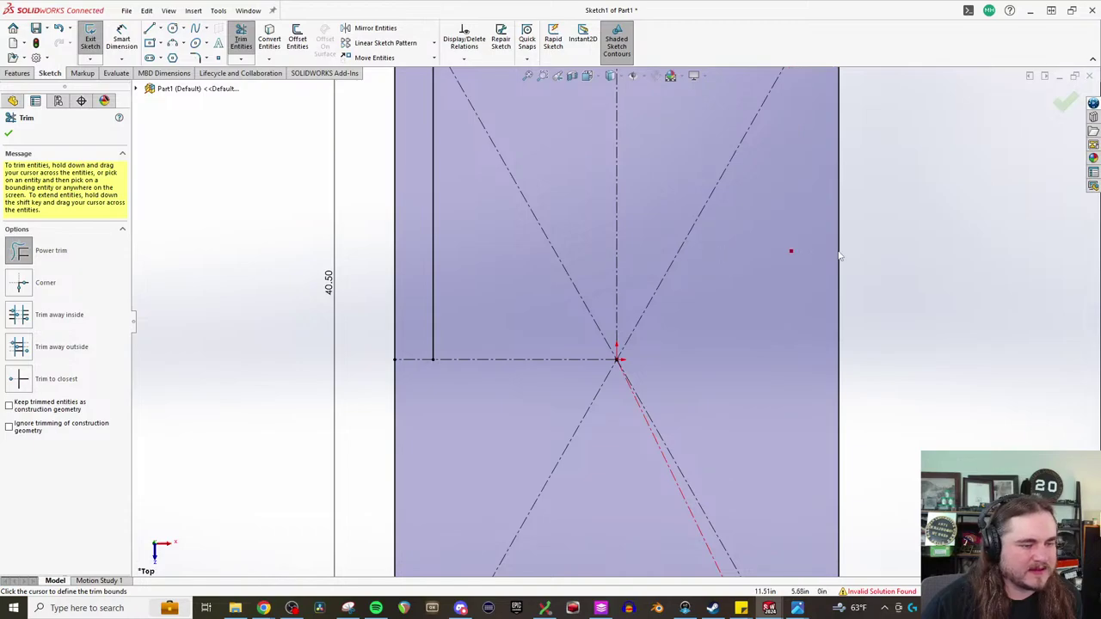
{"action": "scroll", "coordinate": [800, 340], "scroll_direction": "up", "scroll_amount": 4}
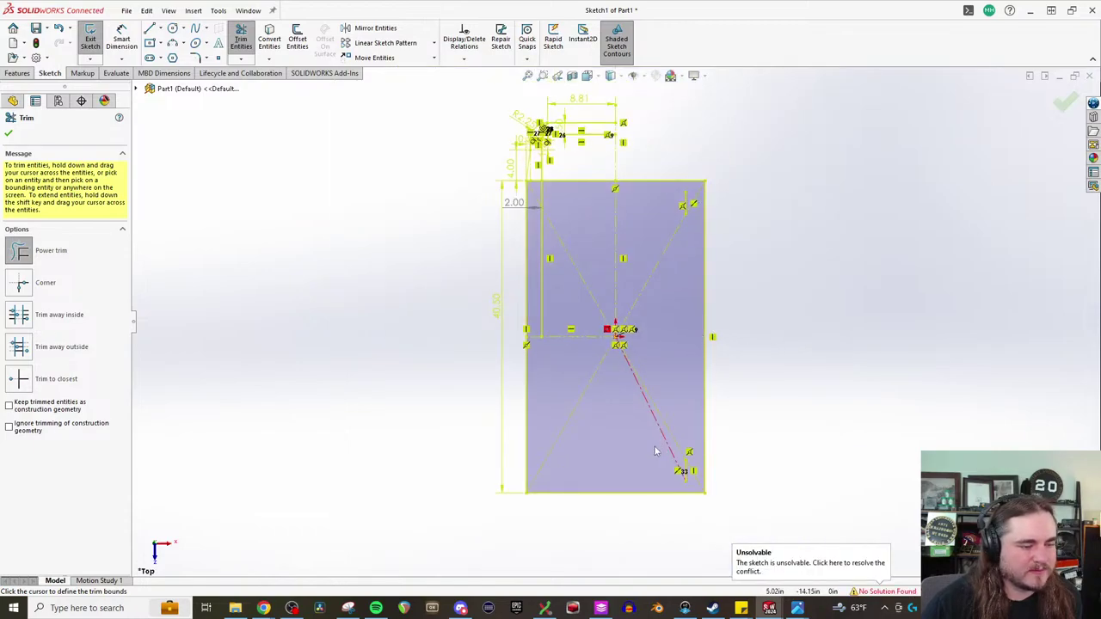
{"action": "left_click_drag", "start_coordinate": [663, 449], "coordinate": [685, 467]}
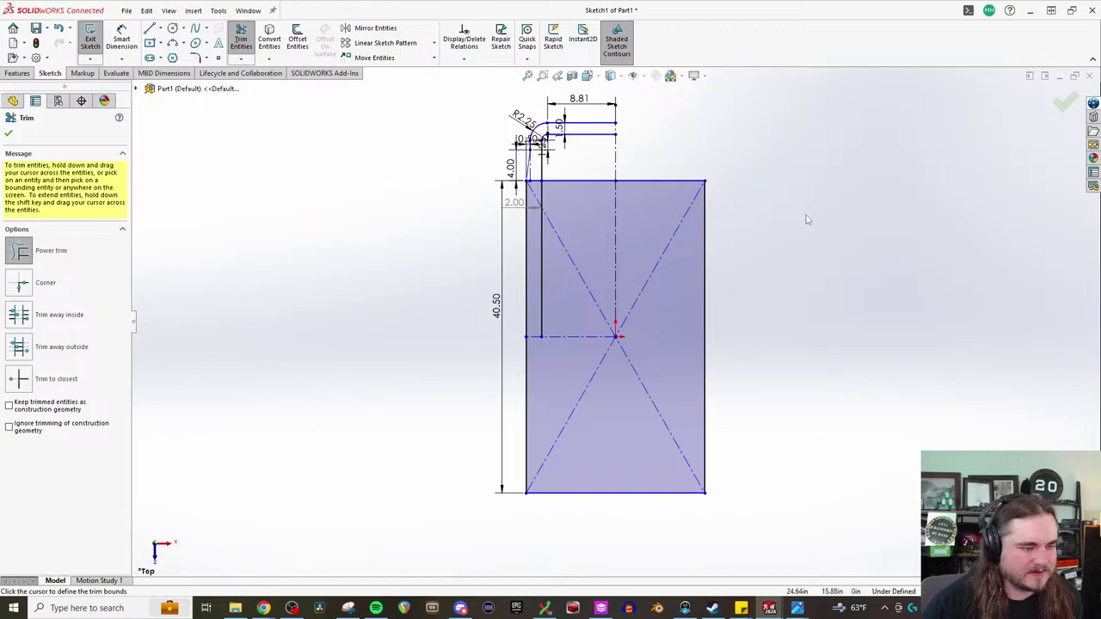
{"action": "key", "text": "Escape"}
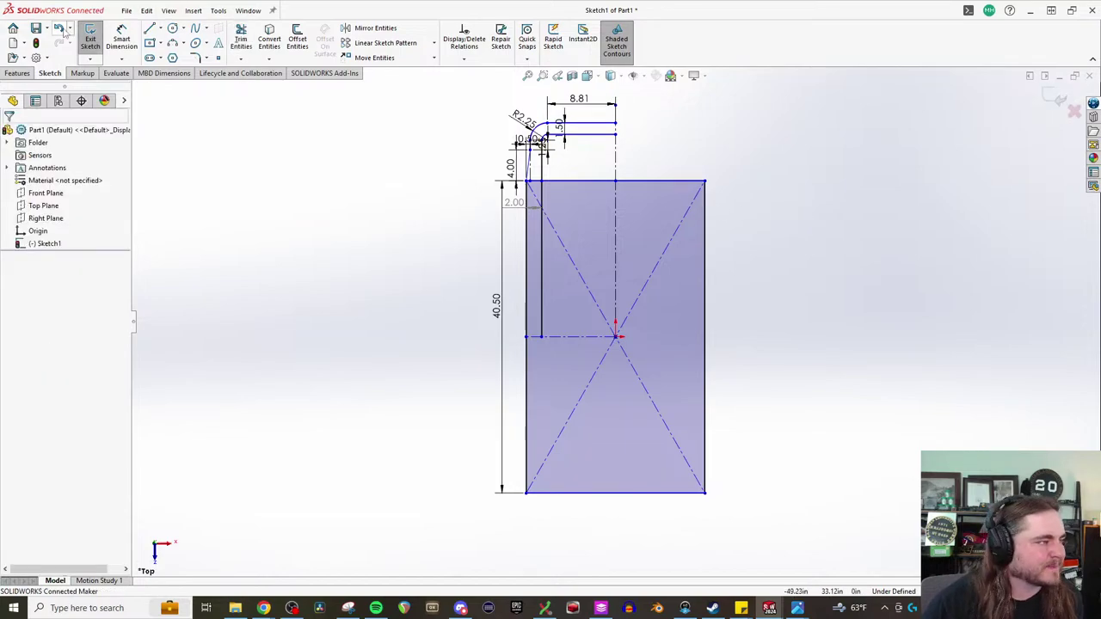
- Dimension the outer rectangle's top edge 20.25 in from the origin and place the dimension beside the 40.50 dimension
{"action": "left_click", "coordinate": [121, 39]}
{"action": "left_click", "coordinate": [614, 338]}
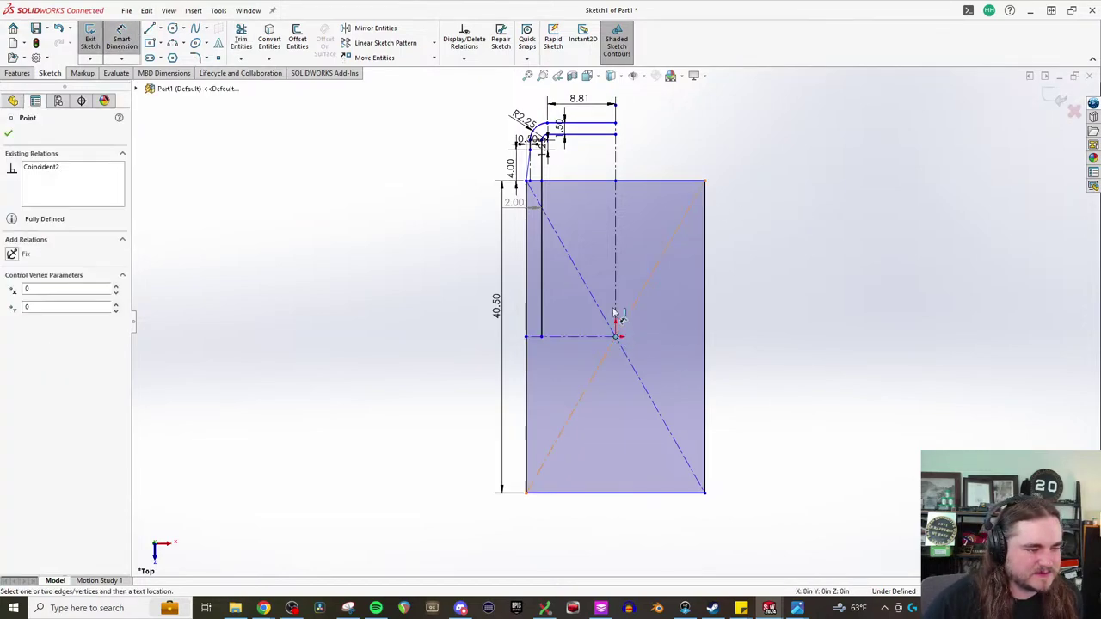
{"action": "left_click", "coordinate": [632, 182]}
{"action": "left_click", "coordinate": [812, 273]}
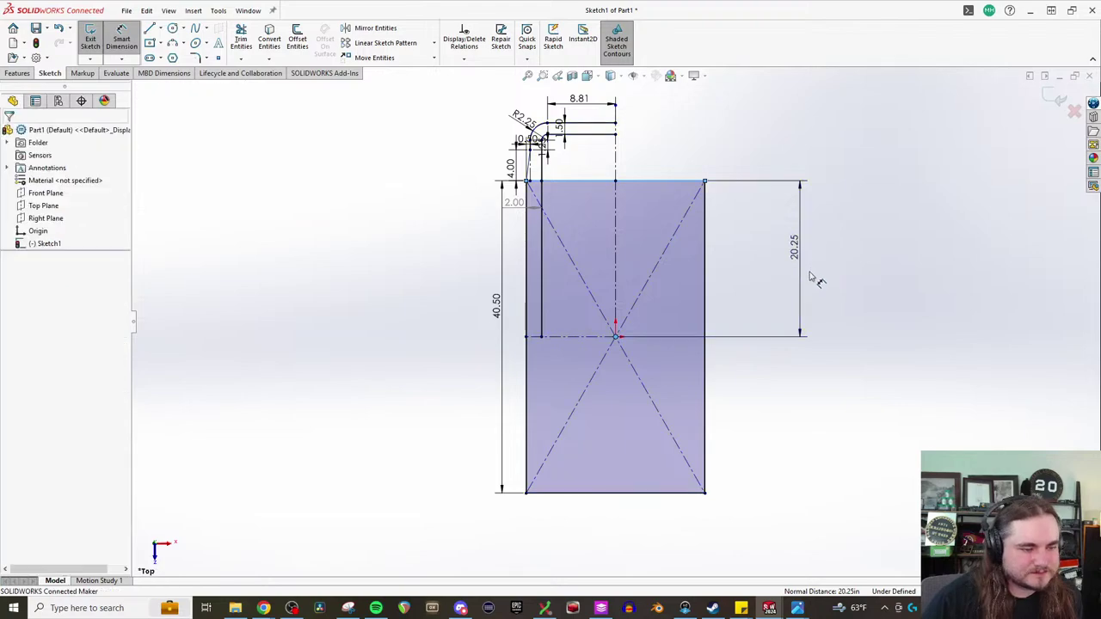
{"action": "key", "text": "Return"}
{"action": "key", "text": "Escape"}
{"action": "left_click_drag", "start_coordinate": [800, 258], "coordinate": [503, 275]}
{"action": "key", "text": "Escape"}
{"action": "scroll", "coordinate": [606, 213], "scroll_direction": "up", "scroll_amount": 2}
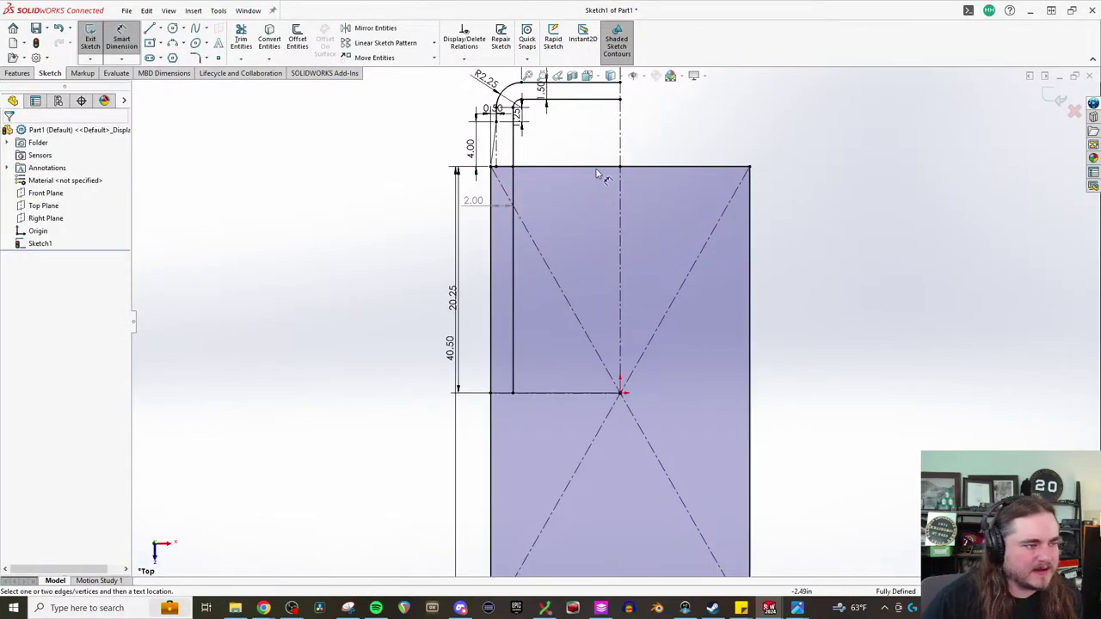
- Mirror the upper-left profile's outer and inner lines and both corner arcs about the vertical centerline
{"action": "scroll", "coordinate": [583, 122], "scroll_direction": "up", "scroll_amount": 1}
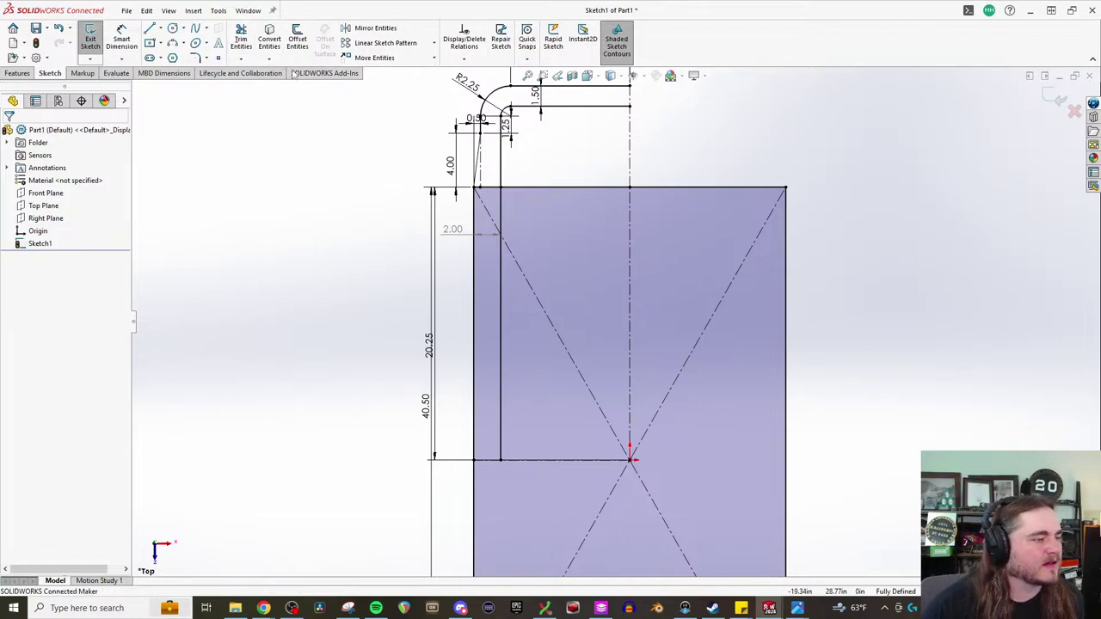
{"action": "left_click", "coordinate": [375, 28]}
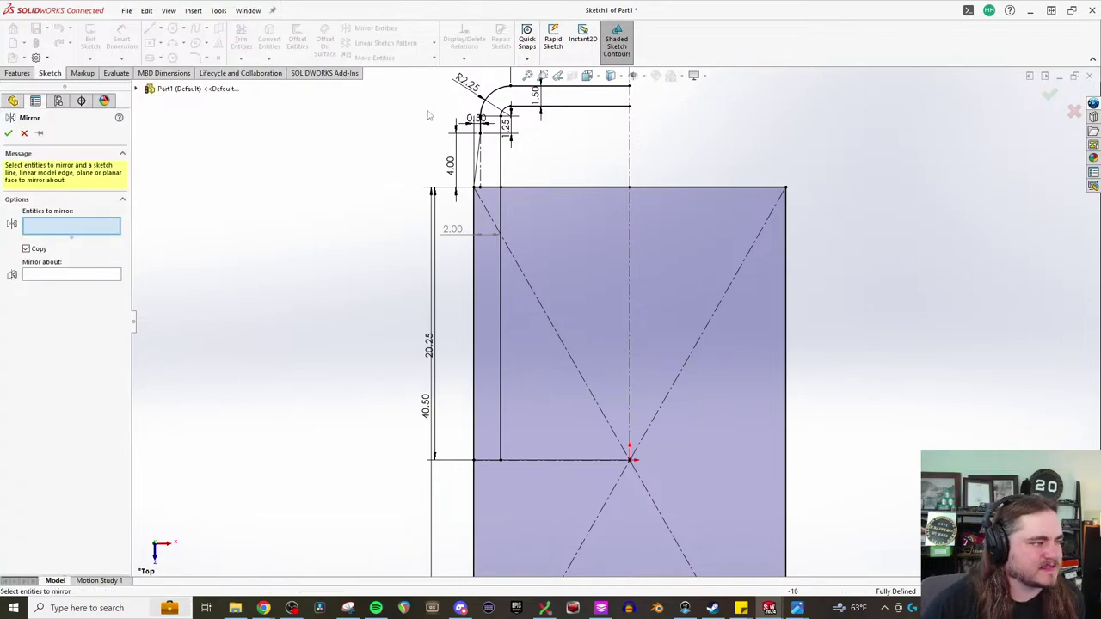
{"action": "left_click", "coordinate": [480, 169]}
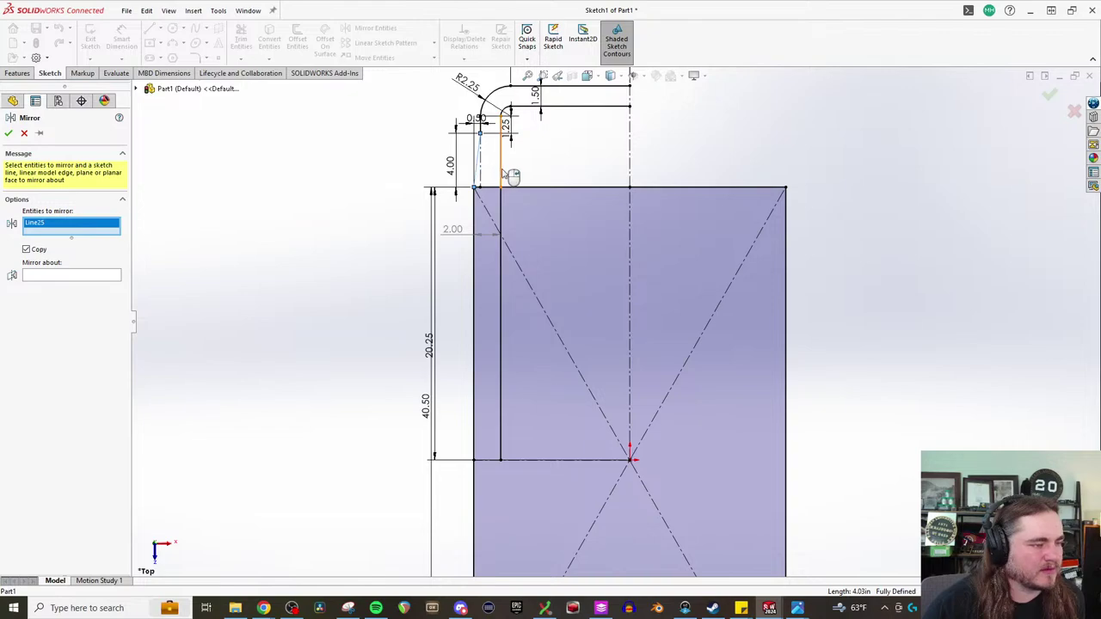
{"action": "left_click", "coordinate": [501, 172]}
{"action": "left_click", "coordinate": [501, 226]}
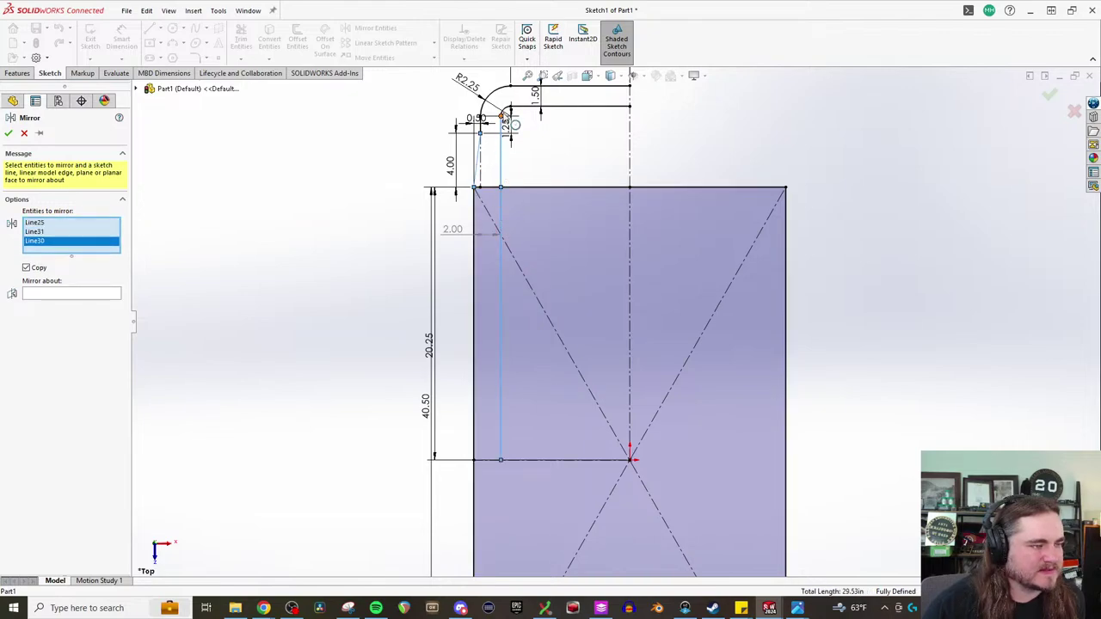
{"action": "left_click", "coordinate": [506, 113]}
{"action": "left_click", "coordinate": [514, 106]}
{"action": "left_click", "coordinate": [516, 86]}
{"action": "left_click", "coordinate": [492, 97]}
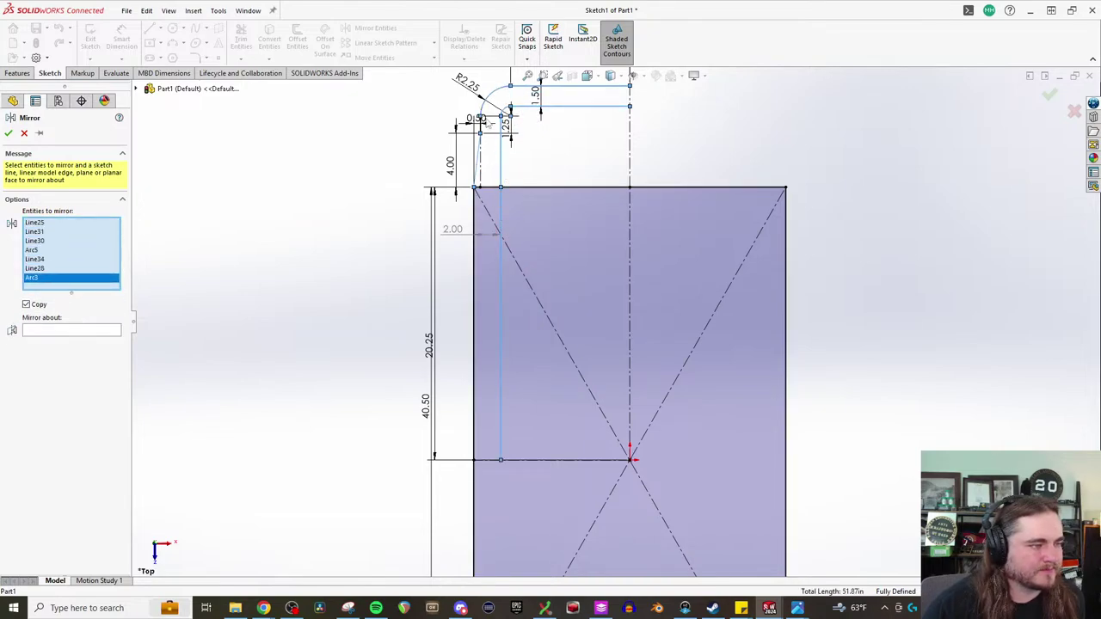
{"action": "left_click", "coordinate": [497, 123]}
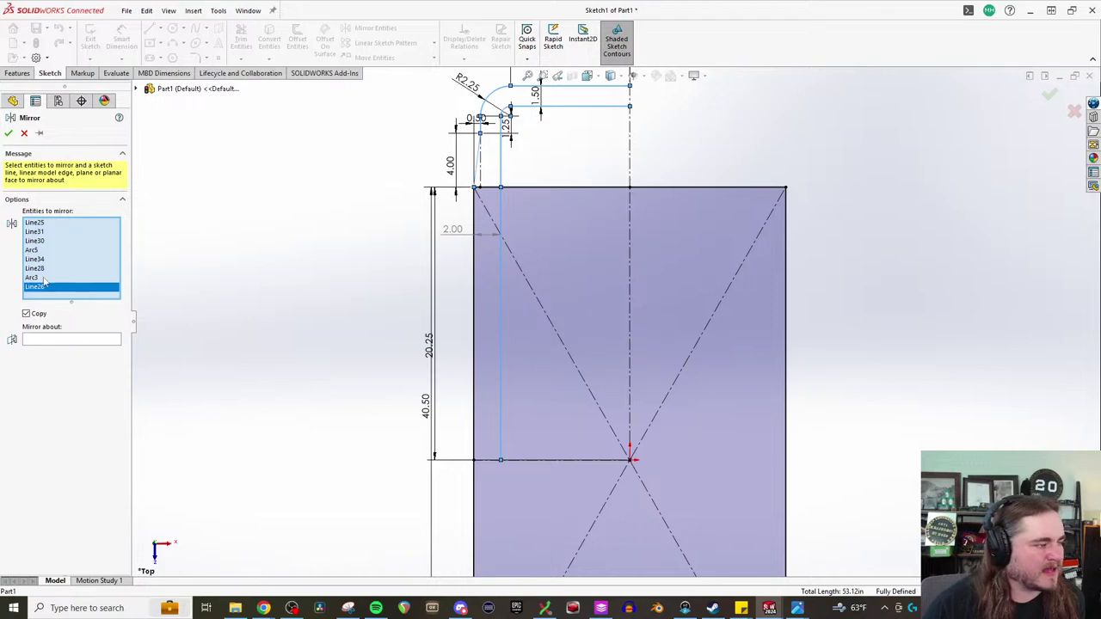
{"action": "left_click", "coordinate": [635, 258]}
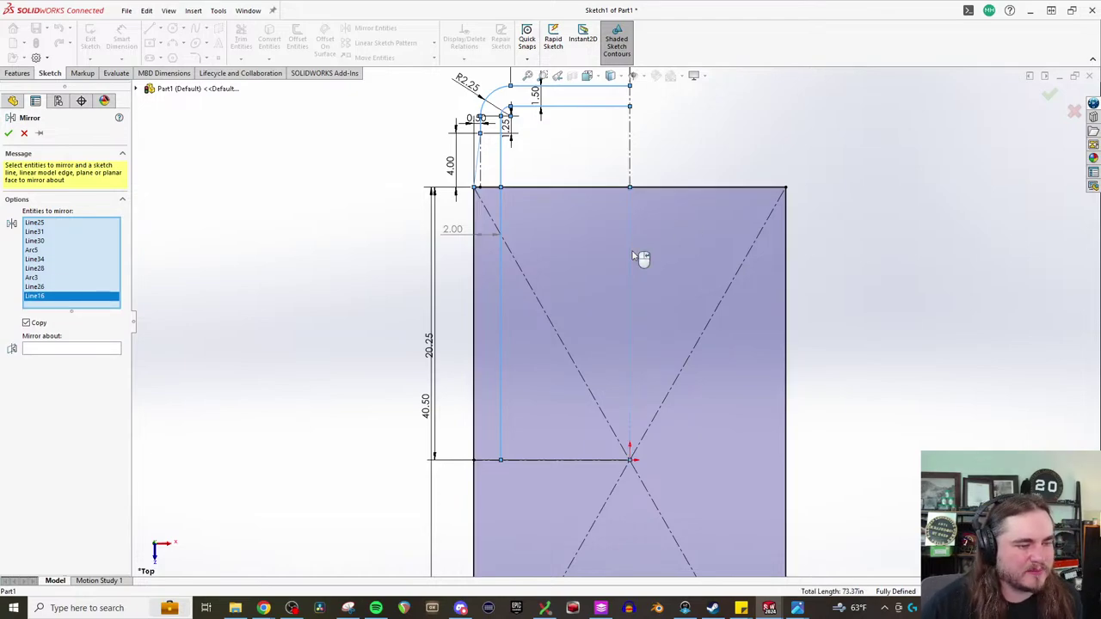
- Mirror the selected half-profile lines and arcs about the vertical centerline, removing that centerline from the entities to mirror
{"action": "scroll", "coordinate": [329, 258], "scroll_direction": "up", "scroll_amount": 2}
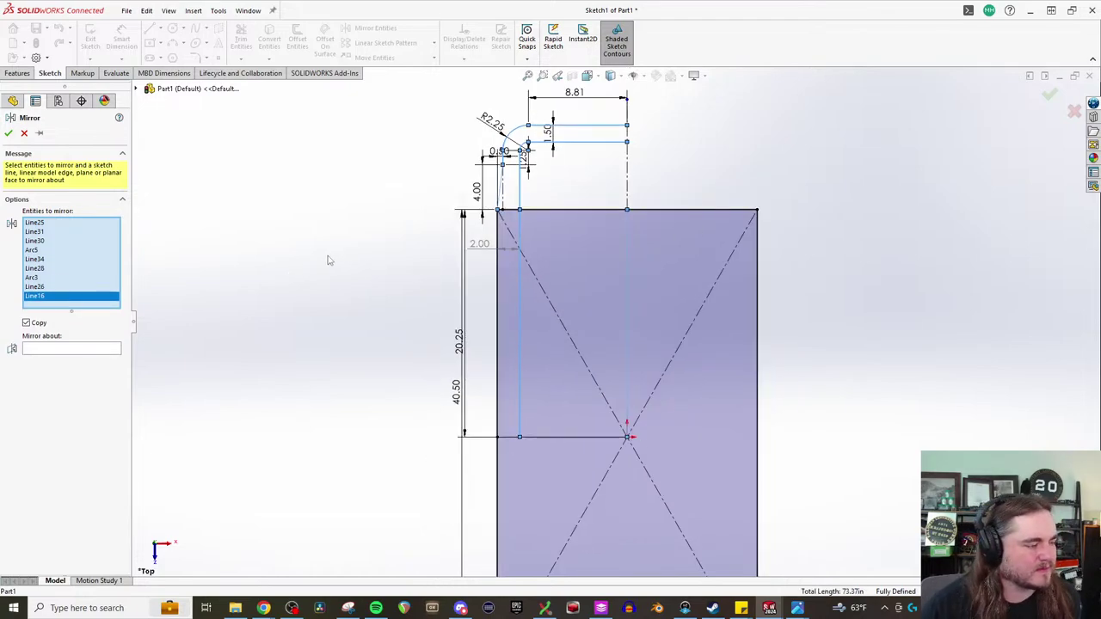
{"action": "key", "text": "Delete"}
{"action": "left_click", "coordinate": [50, 339]}
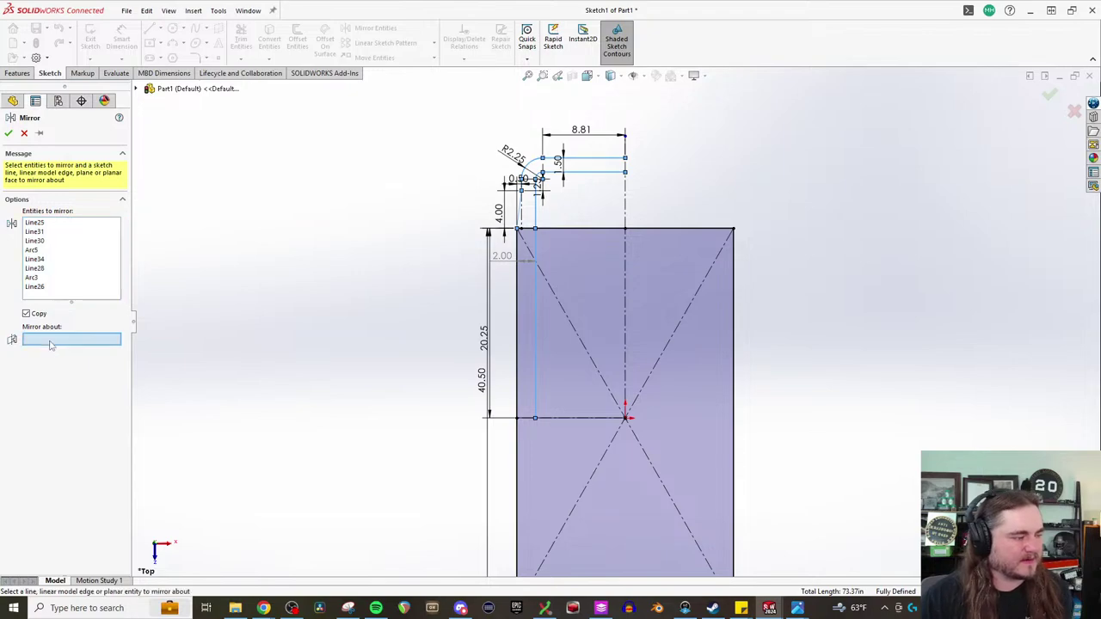
{"action": "left_click", "coordinate": [627, 303]}
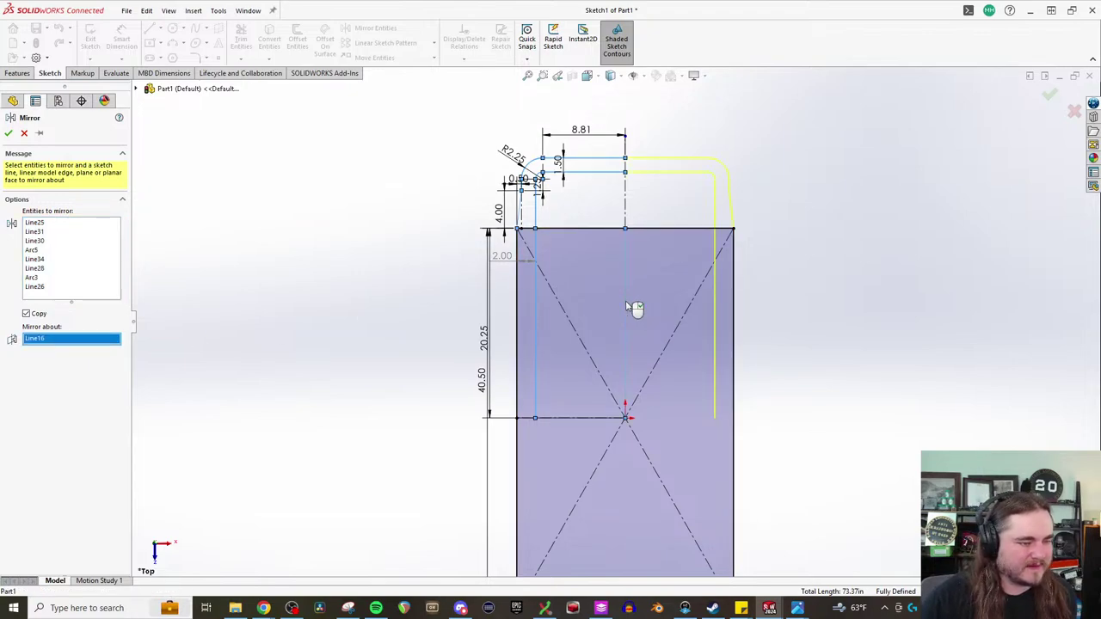
{"action": "left_click", "coordinate": [8, 133]}
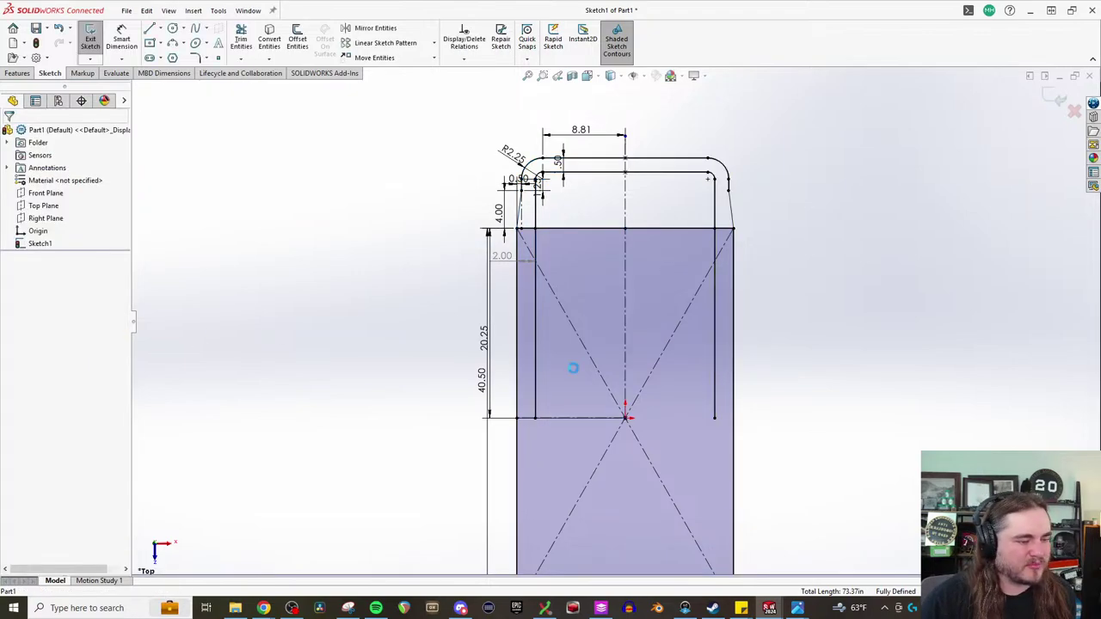
- Mirror the whole upper outline, including both long inner side lines and the slanted corner lines, about the horizontal centerline through the origin
{"action": "scroll", "coordinate": [750, 477], "scroll_direction": "down", "scroll_amount": 3}
{"action": "scroll", "coordinate": [661, 364], "scroll_direction": "up", "scroll_amount": 3}
{"action": "scroll", "coordinate": [607, 159], "scroll_direction": "down", "scroll_amount": 1}
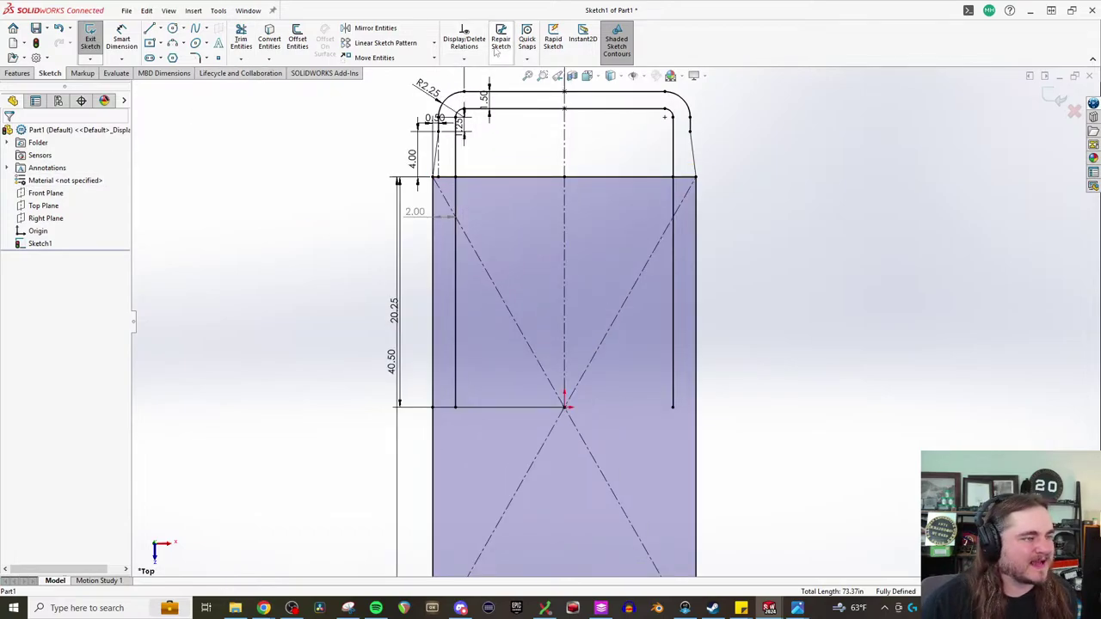
{"action": "left_click", "coordinate": [375, 28]}
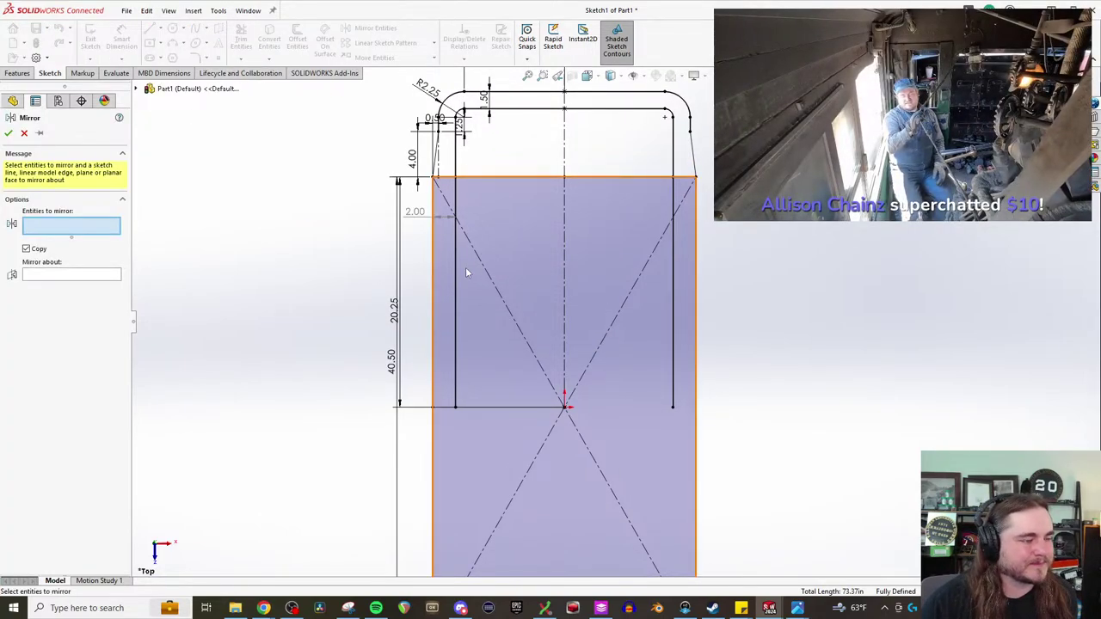
{"action": "left_click", "coordinate": [459, 348]}
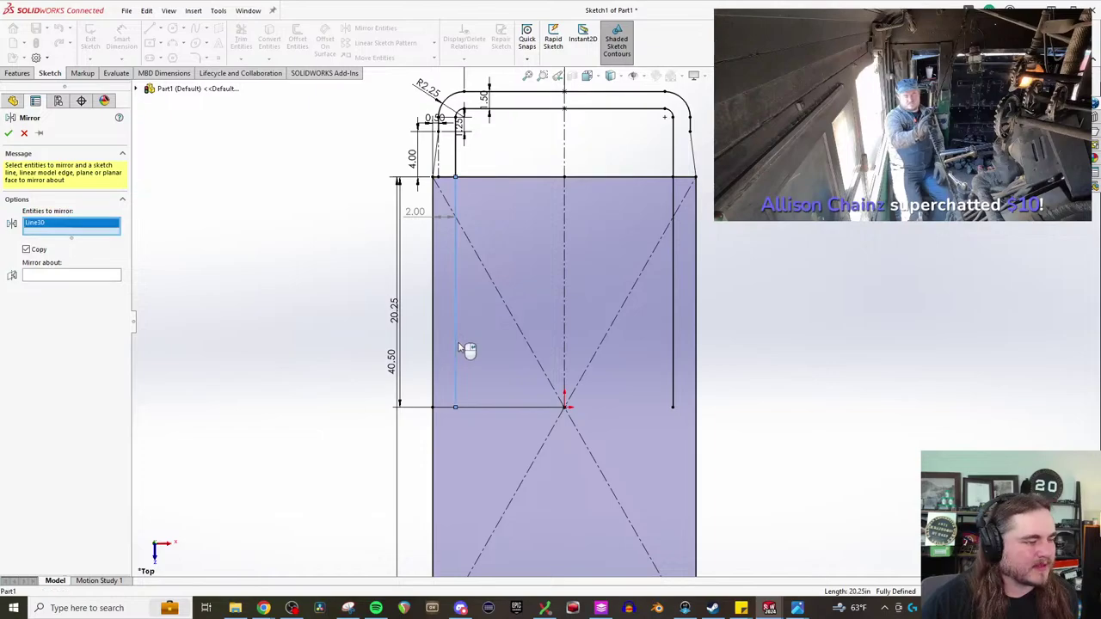
{"action": "left_click", "coordinate": [457, 146]}
{"action": "left_click_drag", "start_coordinate": [409, 170], "coordinate": [714, 83]}
{"action": "left_click", "coordinate": [693, 156]}
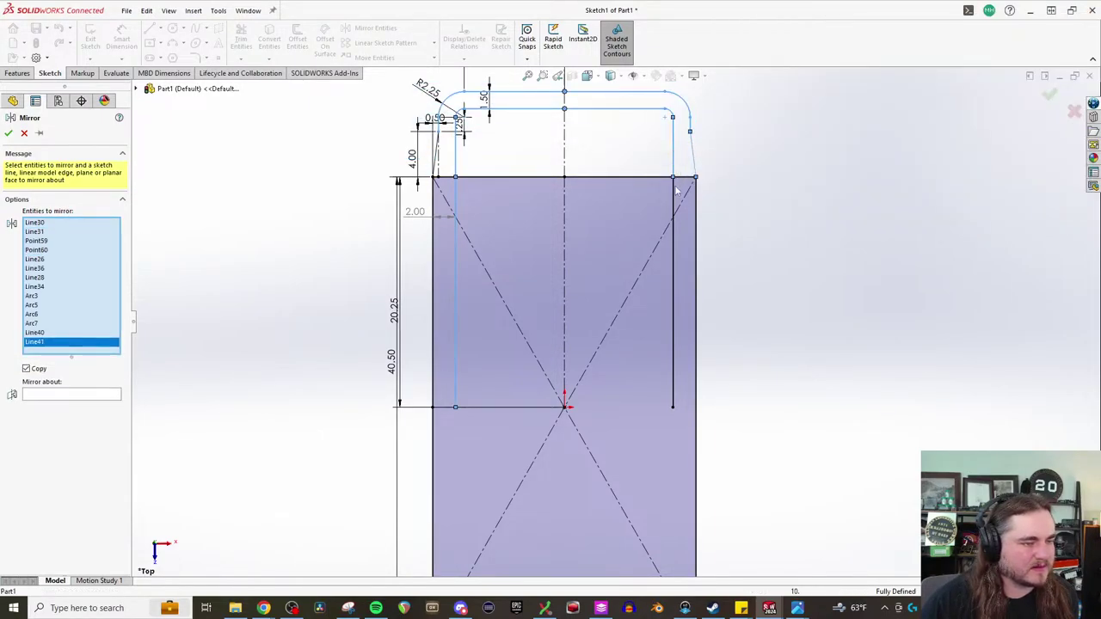
{"action": "left_click", "coordinate": [675, 209]}
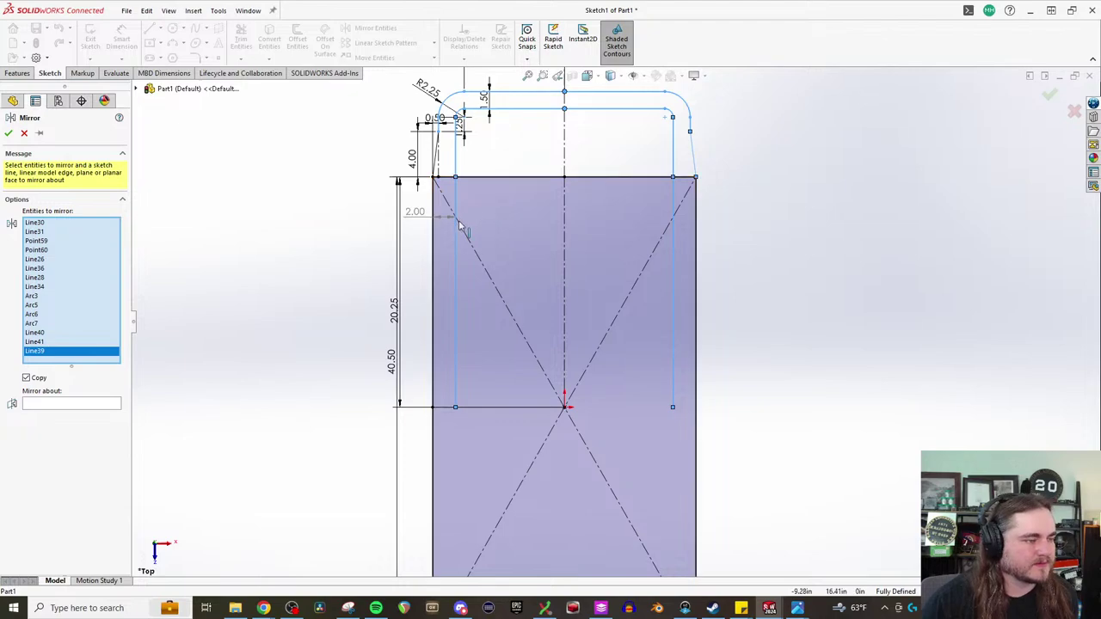
{"action": "scroll", "coordinate": [530, 329], "scroll_direction": "up", "scroll_amount": 2}
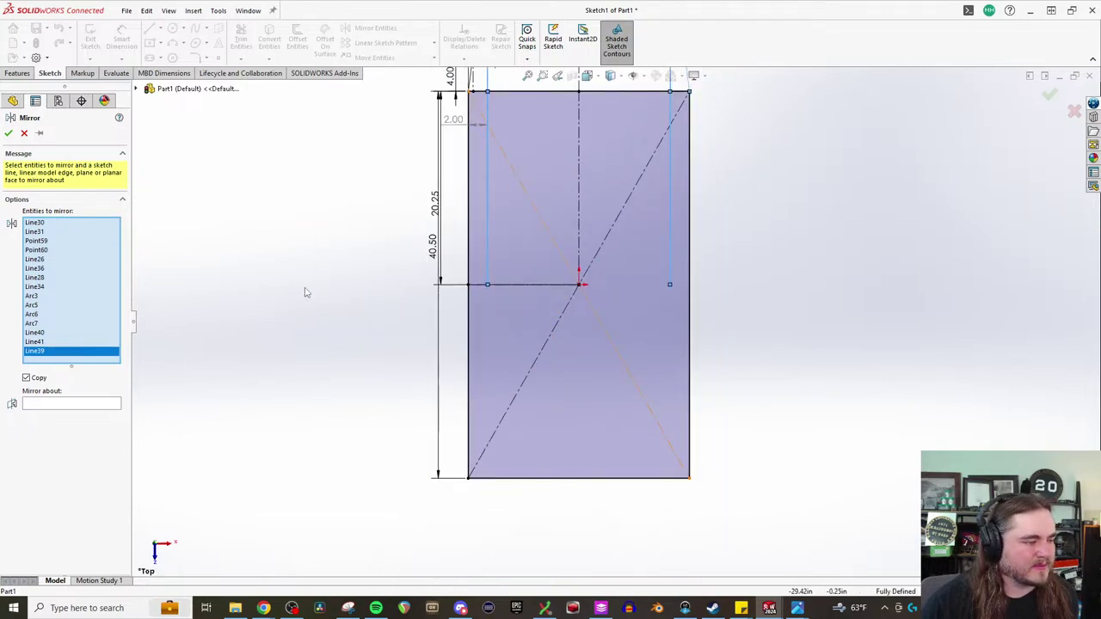
{"action": "left_click", "coordinate": [55, 405]}
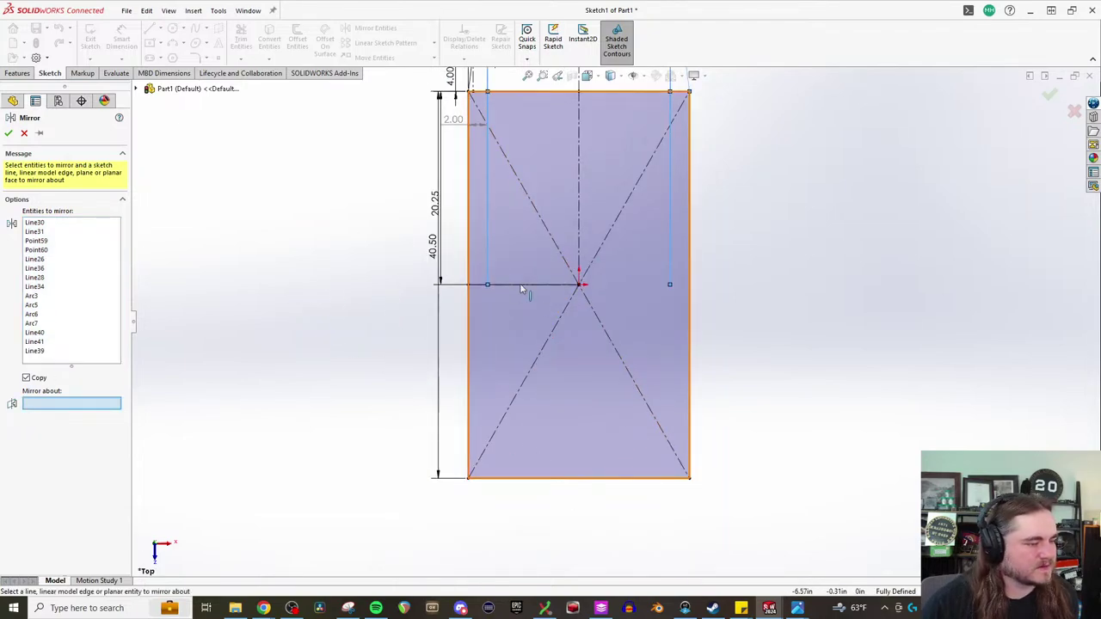
{"action": "left_click", "coordinate": [520, 284]}
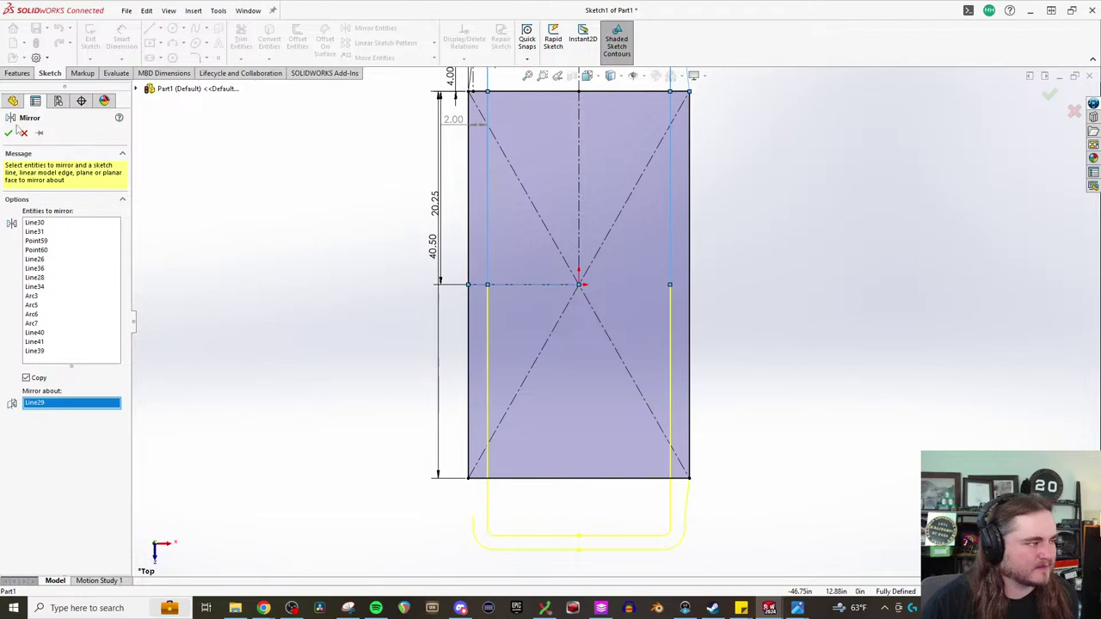
{"action": "key", "text": "f"}
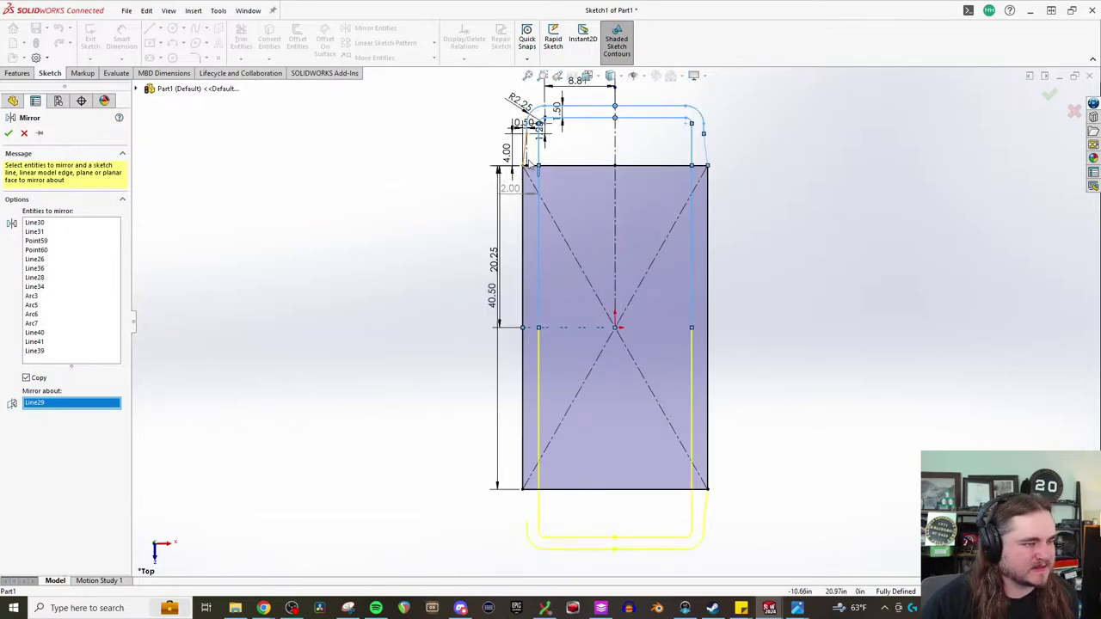
{"action": "left_click", "coordinate": [29, 296]}
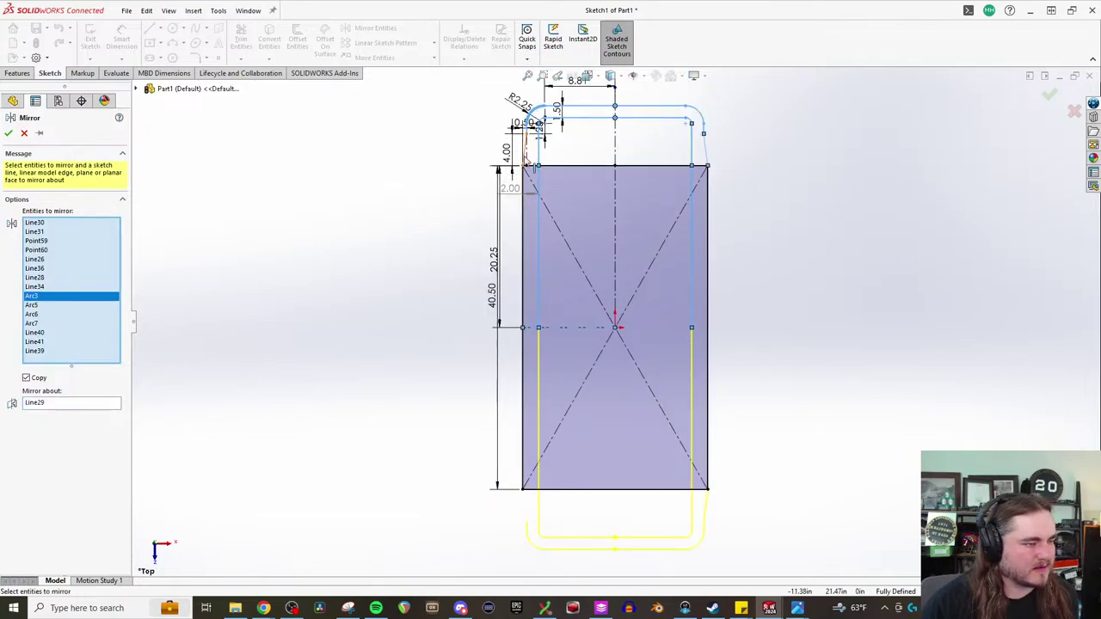
{"action": "left_click", "coordinate": [534, 163]}
{"action": "left_click", "coordinate": [8, 133]}
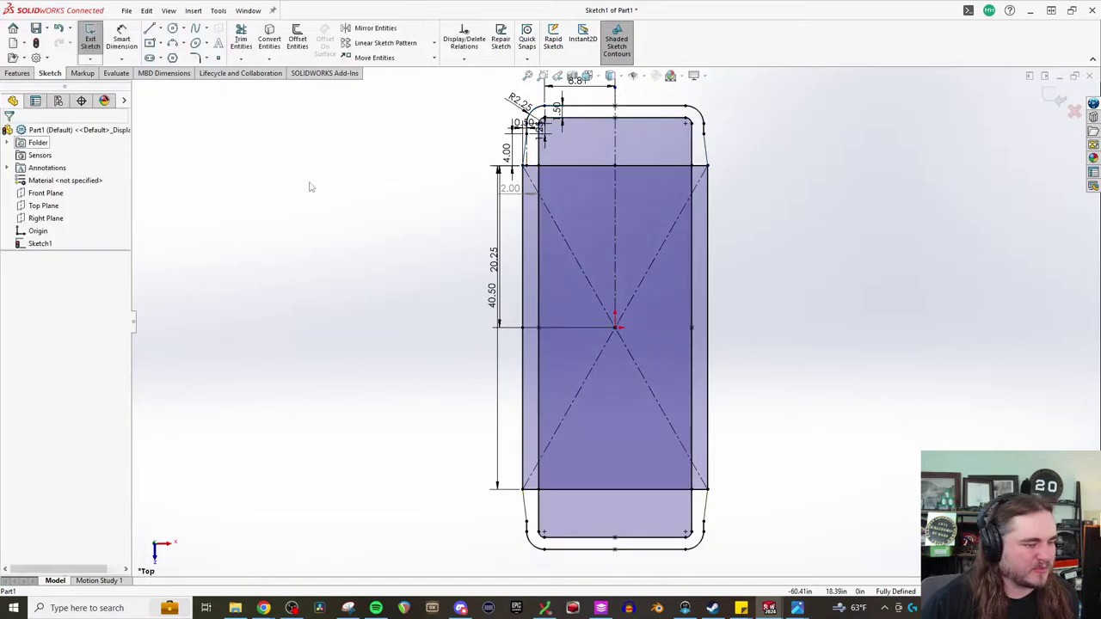
- Start a Boss-Extrude of the sketch and select the four border regions between the inner and outer outlines as contours
{"action": "left_click", "coordinate": [17, 73]}
{"action": "left_click", "coordinate": [95, 38]}
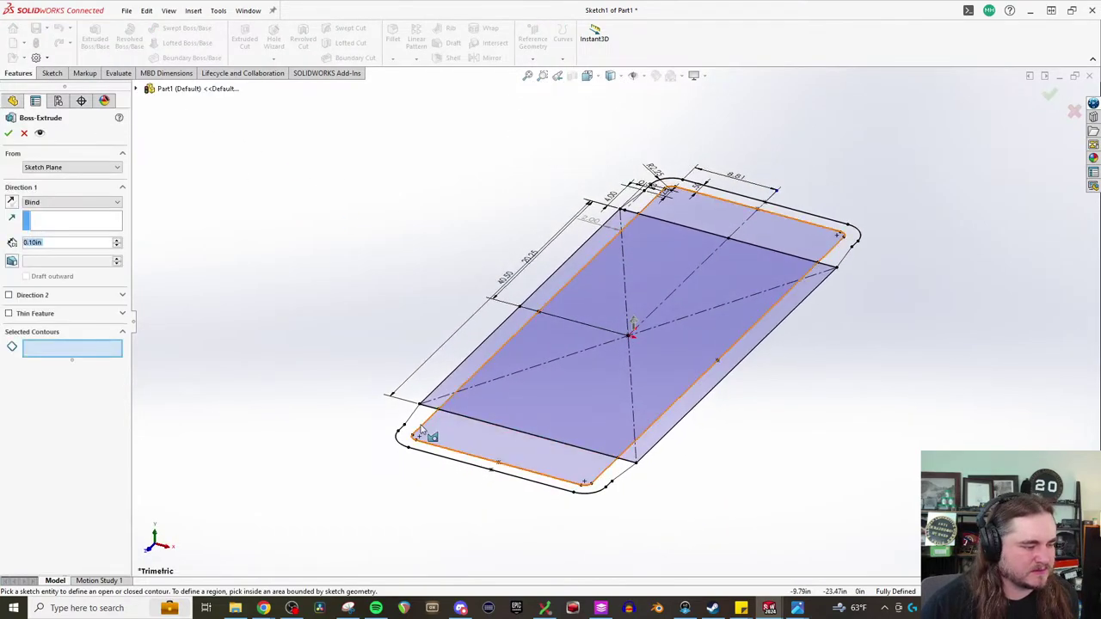
{"action": "left_click", "coordinate": [430, 423]}
{"action": "left_click", "coordinate": [551, 318]}
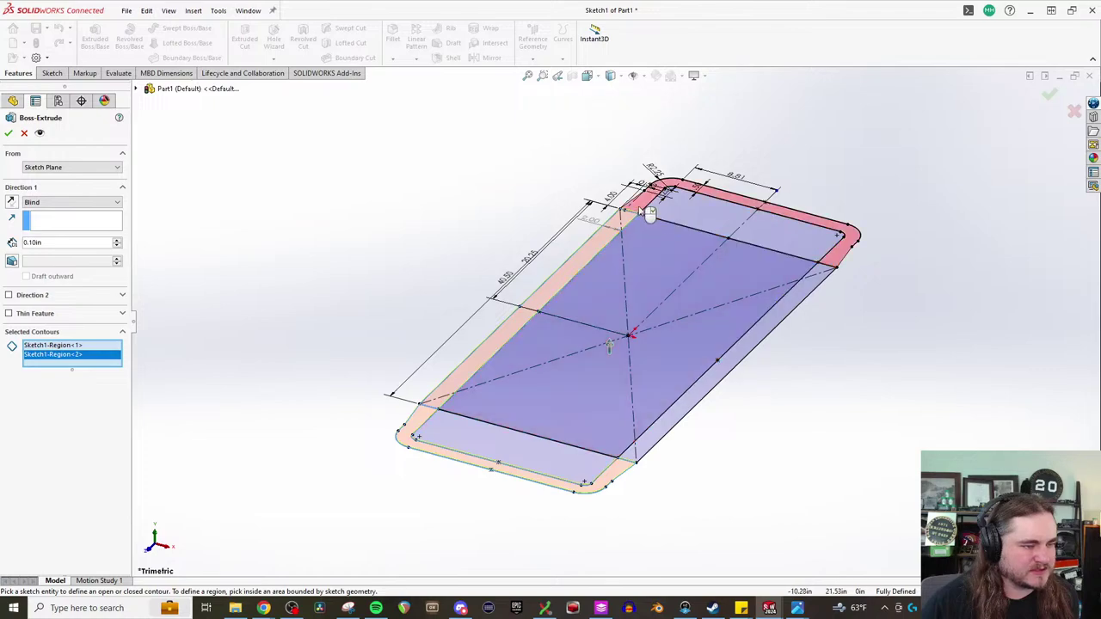
{"action": "left_click", "coordinate": [651, 210]}
{"action": "left_click", "coordinate": [774, 324]}
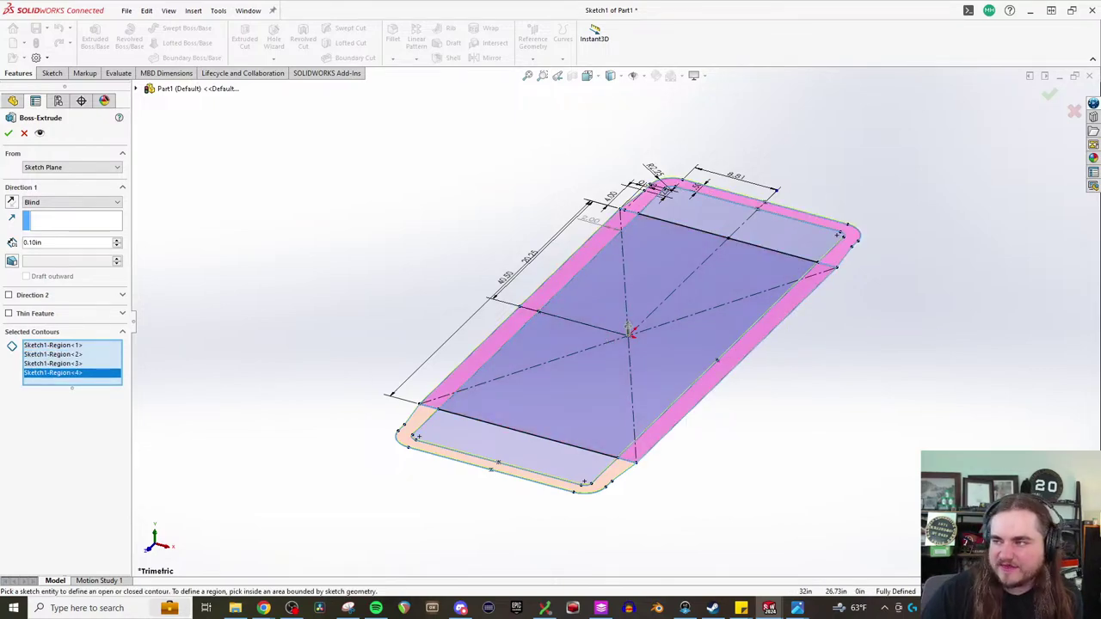
- Switch to the 12D Cross Sections drawing in the image viewer and examine the firebox section's lower edge and its dimensions
{"action": "key", "text": "alt+Tab"}
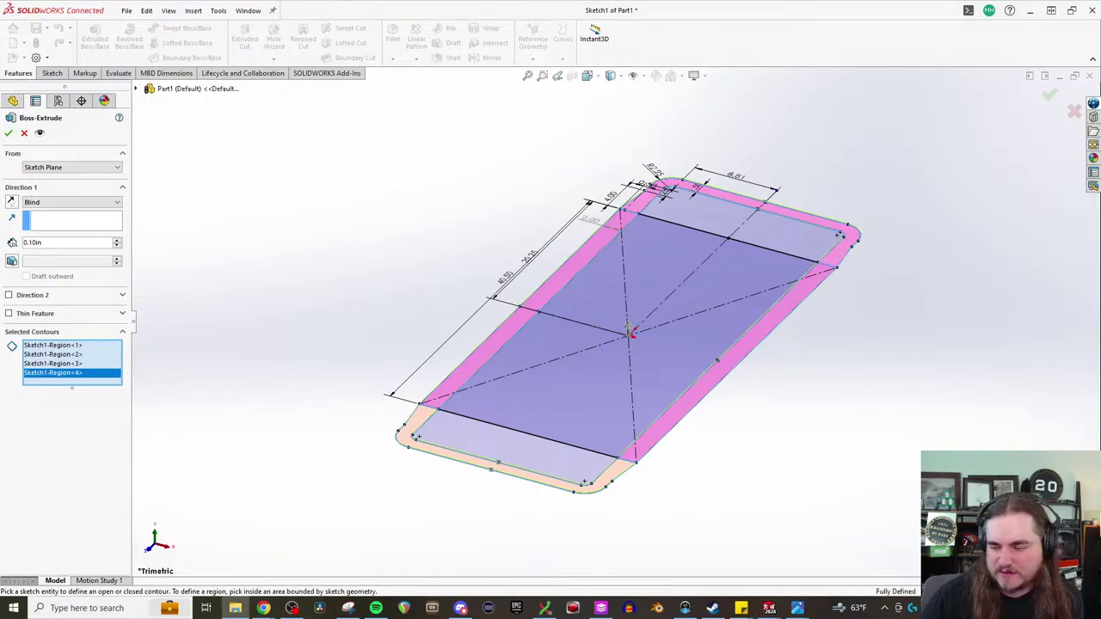
{"action": "key", "text": "alt+Tab"}
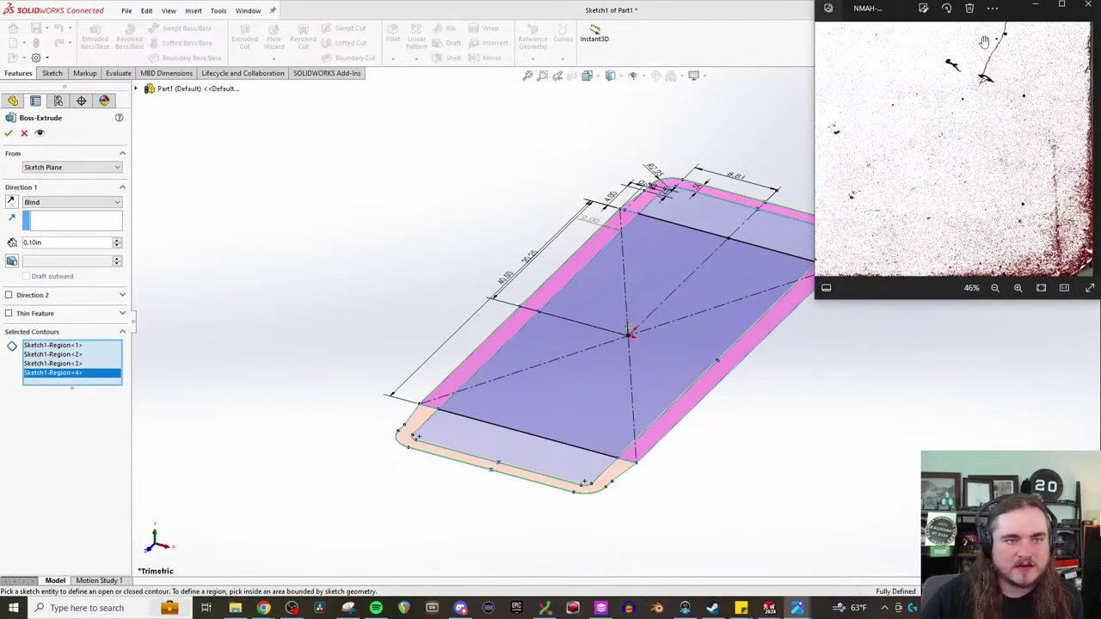
{"action": "double_click", "coordinate": [1013, 23]}
{"action": "scroll", "coordinate": [565, 322], "scroll_direction": "up", "scroll_amount": 5}
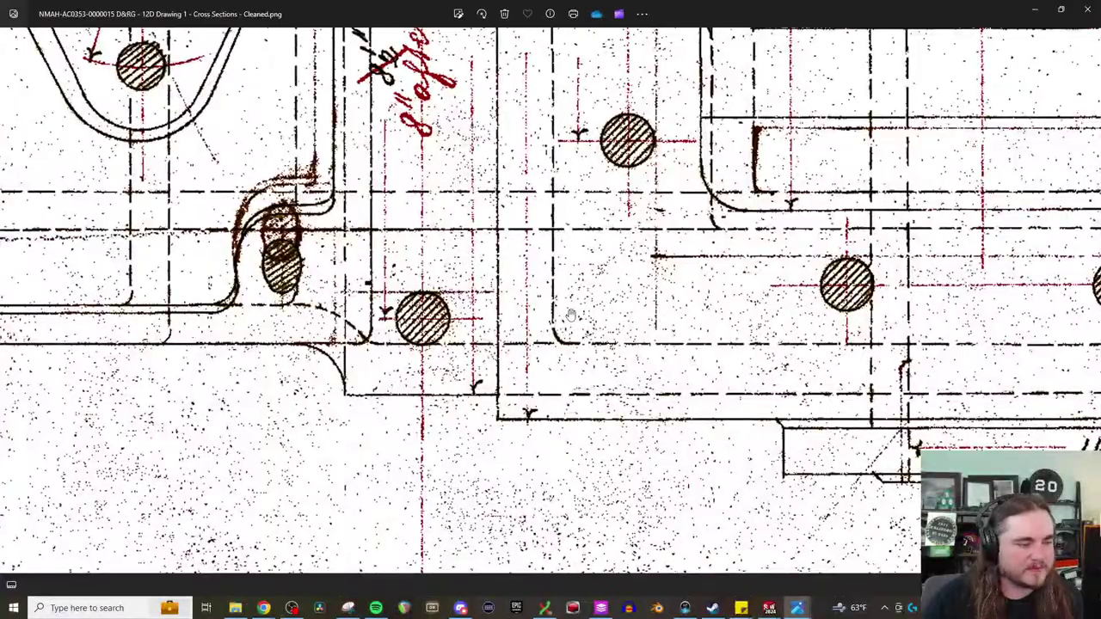
{"action": "scroll", "coordinate": [565, 323], "scroll_direction": "down", "scroll_amount": 5}
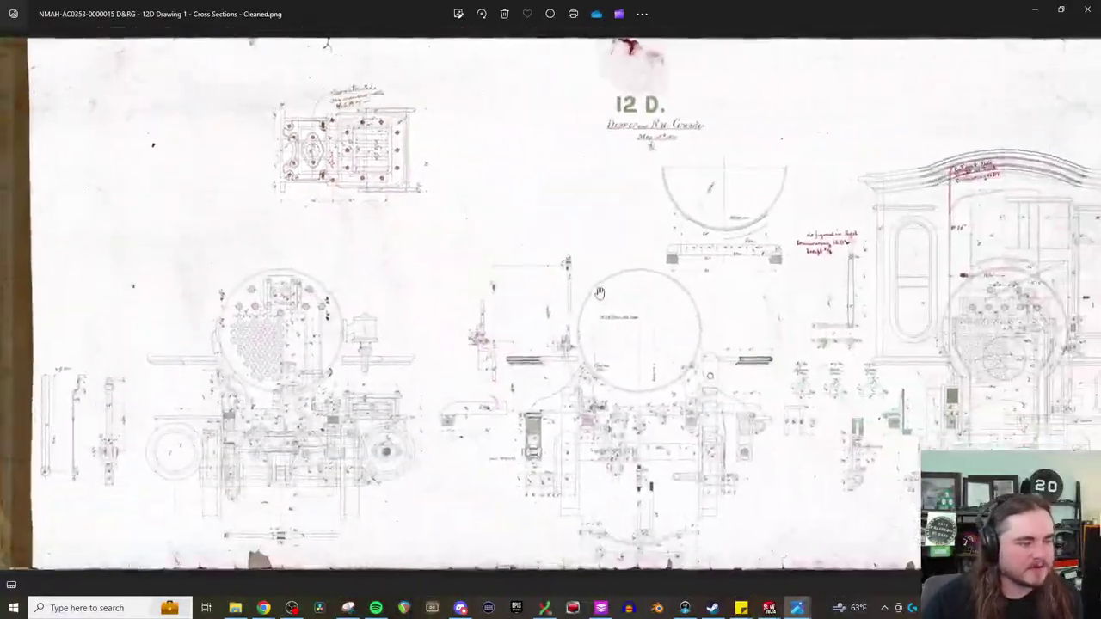
{"action": "scroll", "coordinate": [893, 341], "scroll_direction": "up", "scroll_amount": 5}
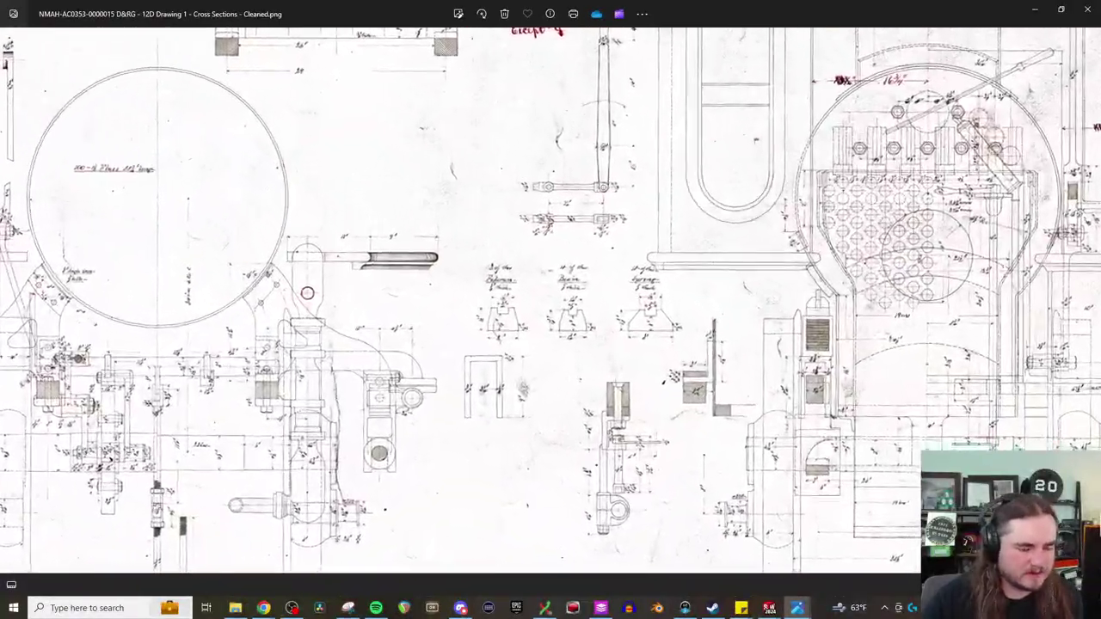
{"action": "scroll", "coordinate": [910, 453], "scroll_direction": "down", "scroll_amount": 4}
{"action": "scroll", "coordinate": [839, 427], "scroll_direction": "up", "scroll_amount": 6}
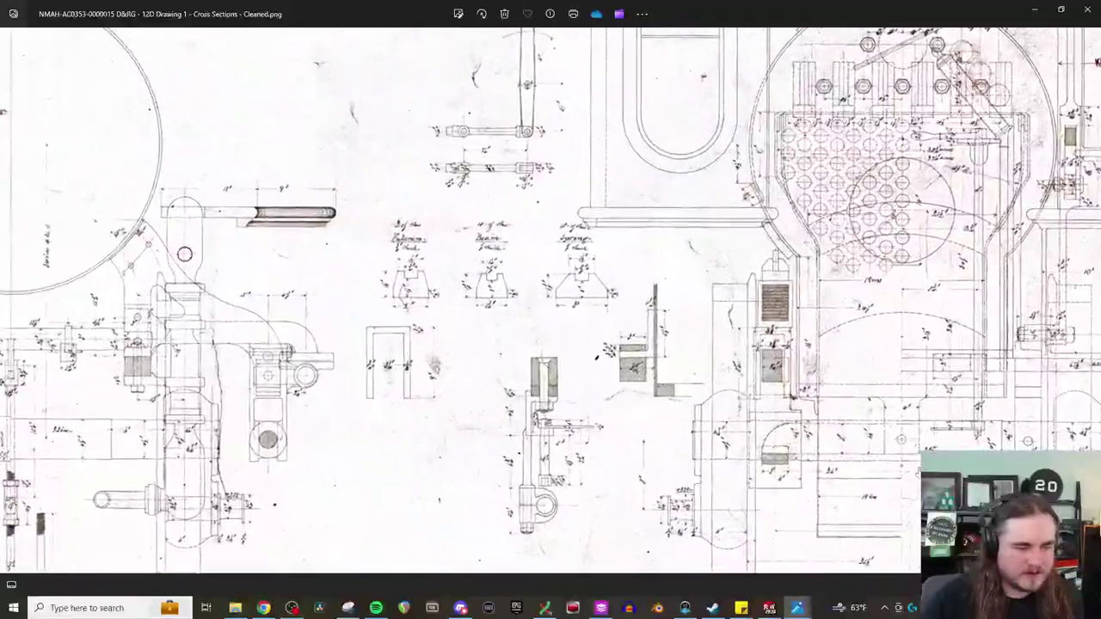
{"action": "scroll", "coordinate": [838, 427], "scroll_direction": "up", "scroll_amount": 5}
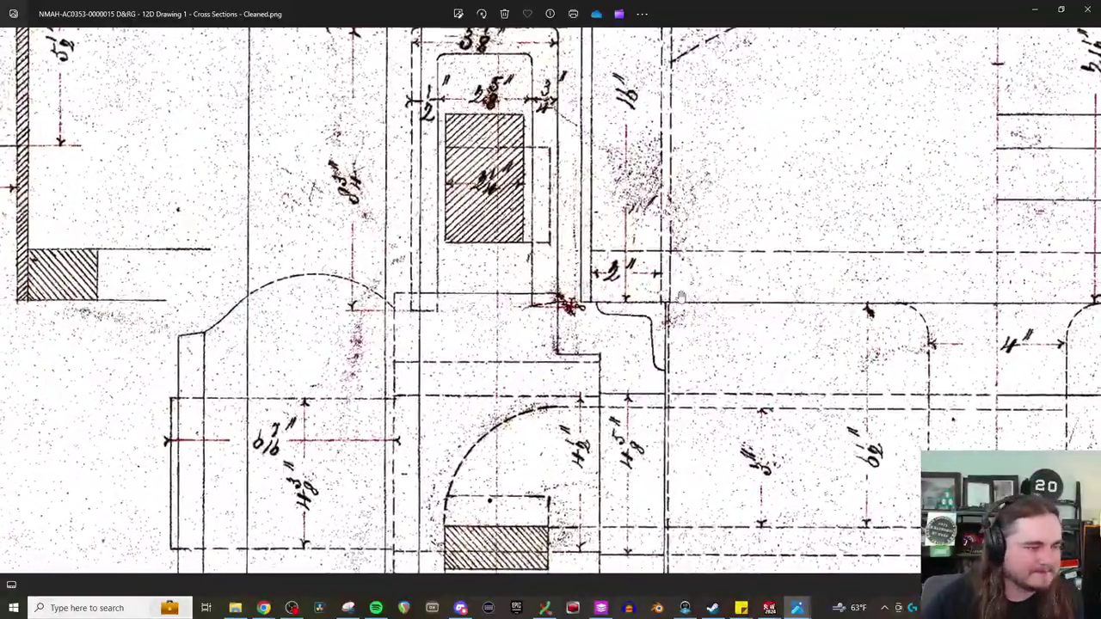
{"action": "scroll", "coordinate": [550, 301], "scroll_direction": "down", "scroll_amount": 3}
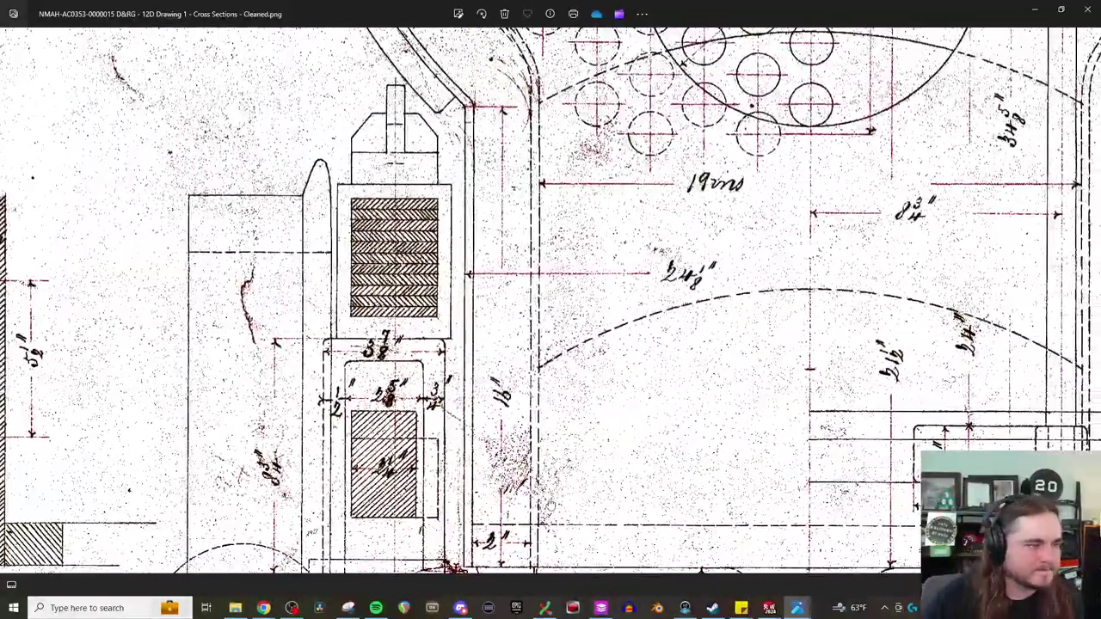
{"action": "mouse_move", "coordinate": [523, 421]}
{"action": "left_mouse_down"}
{"action": "mouse_move", "coordinate": [480, 327]}
{"action": "mouse_move", "coordinate": [319, 292]}
{"action": "mouse_move", "coordinate": [295, 304]}
{"action": "left_mouse_up"}
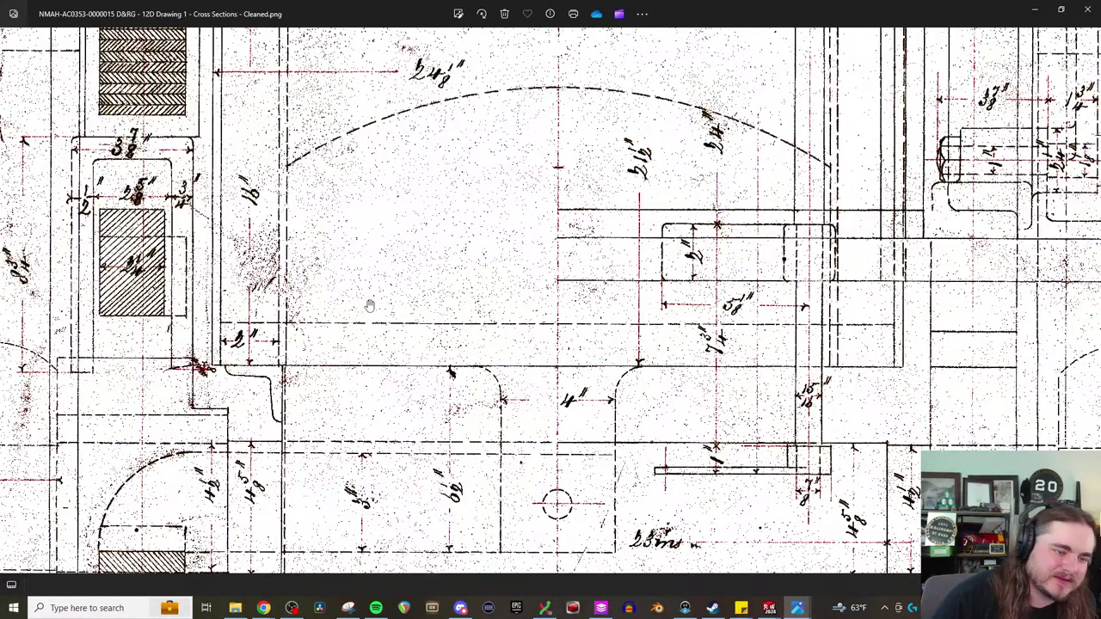
{"action": "mouse_move", "coordinate": [394, 303]}
{"action": "left_mouse_down"}
{"action": "mouse_move", "coordinate": [518, 301]}
{"action": "mouse_move", "coordinate": [225, 264]}
{"action": "left_mouse_up"}
{"action": "scroll", "coordinate": [225, 264], "scroll_direction": "down", "scroll_amount": 5}
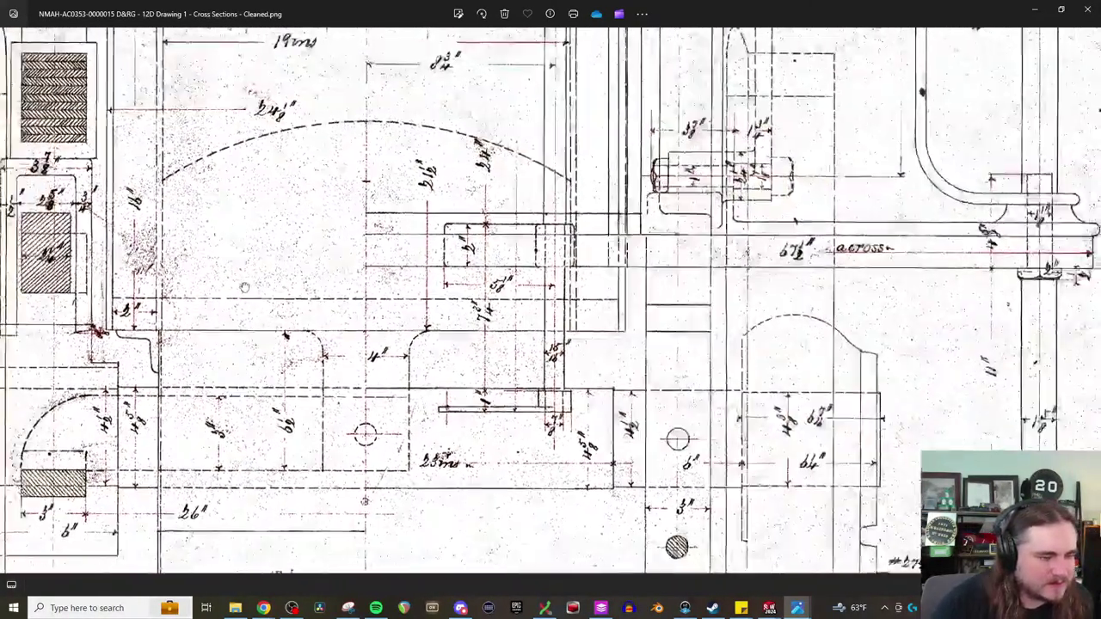
{"action": "scroll", "coordinate": [650, 272], "scroll_direction": "down", "scroll_amount": 6}
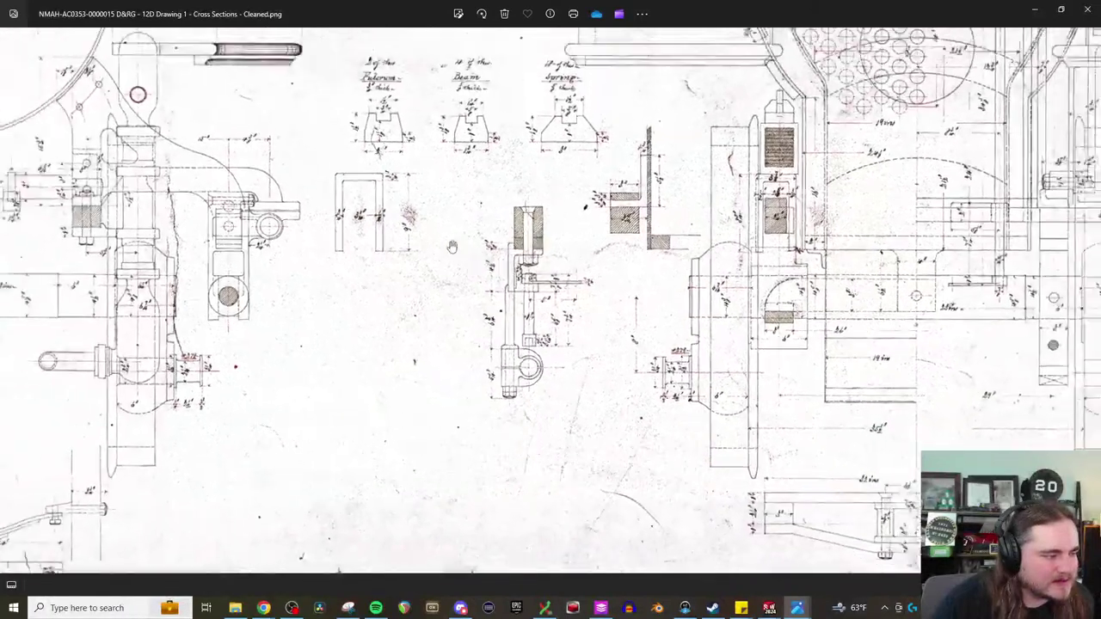
{"action": "scroll", "coordinate": [650, 273], "scroll_direction": "down", "scroll_amount": 2}
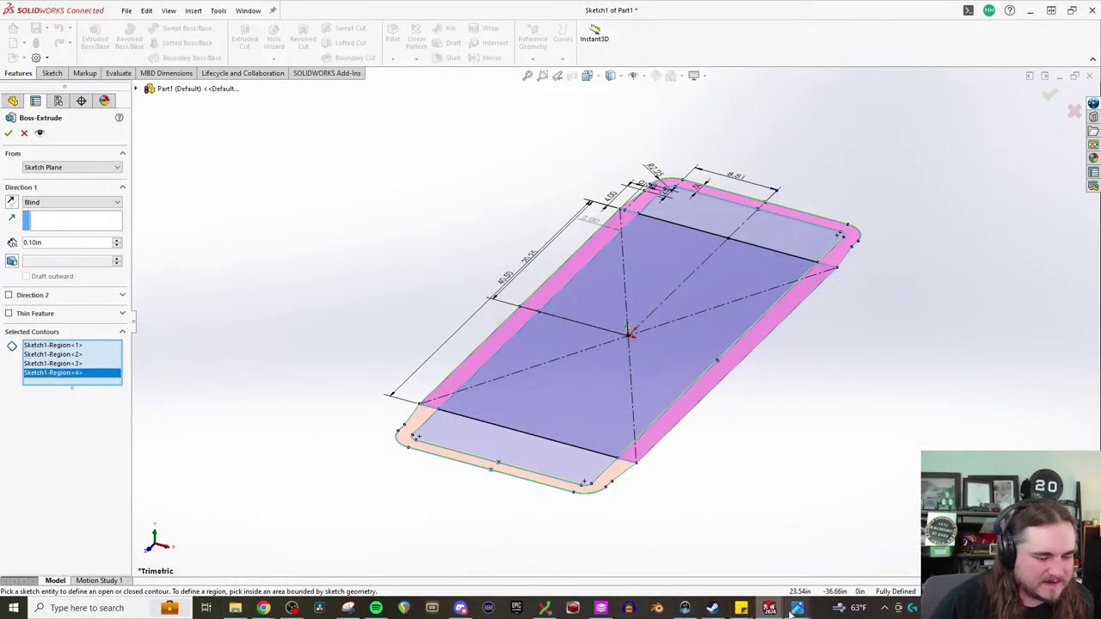
- Switch to the 12D Side Elevation drawing in the image viewer and examine the firebox area and its dimensions around the lower edge
{"action": "mouse_move", "coordinate": [797, 607]}
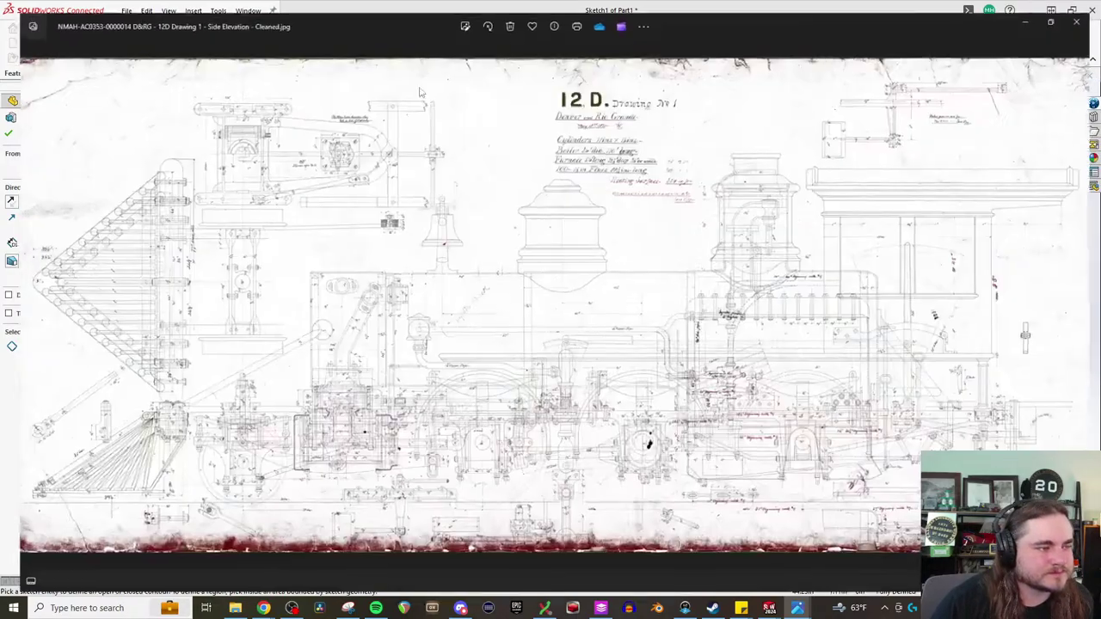
{"action": "scroll", "coordinate": [646, 442], "scroll_direction": "up", "scroll_amount": 5}
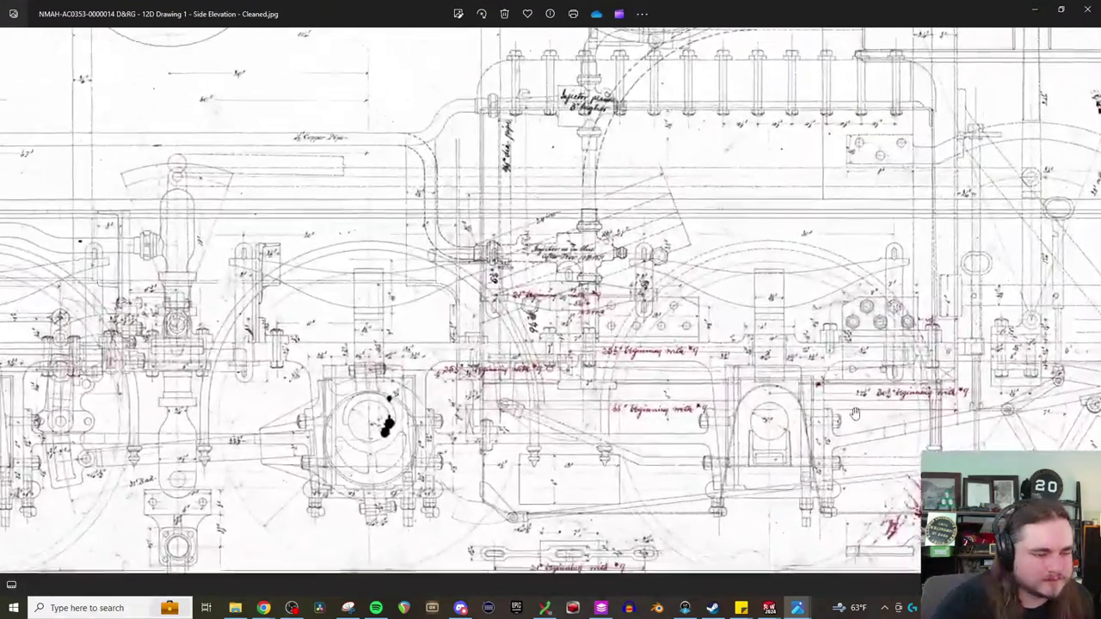
{"action": "mouse_move", "coordinate": [854, 413]}
{"action": "left_mouse_down"}
{"action": "mouse_move", "coordinate": [780, 410]}
{"action": "mouse_move", "coordinate": [451, 315]}
{"action": "left_mouse_up"}
{"action": "left_click_drag", "start_coordinate": [786, 263], "coordinate": [762, 444]}
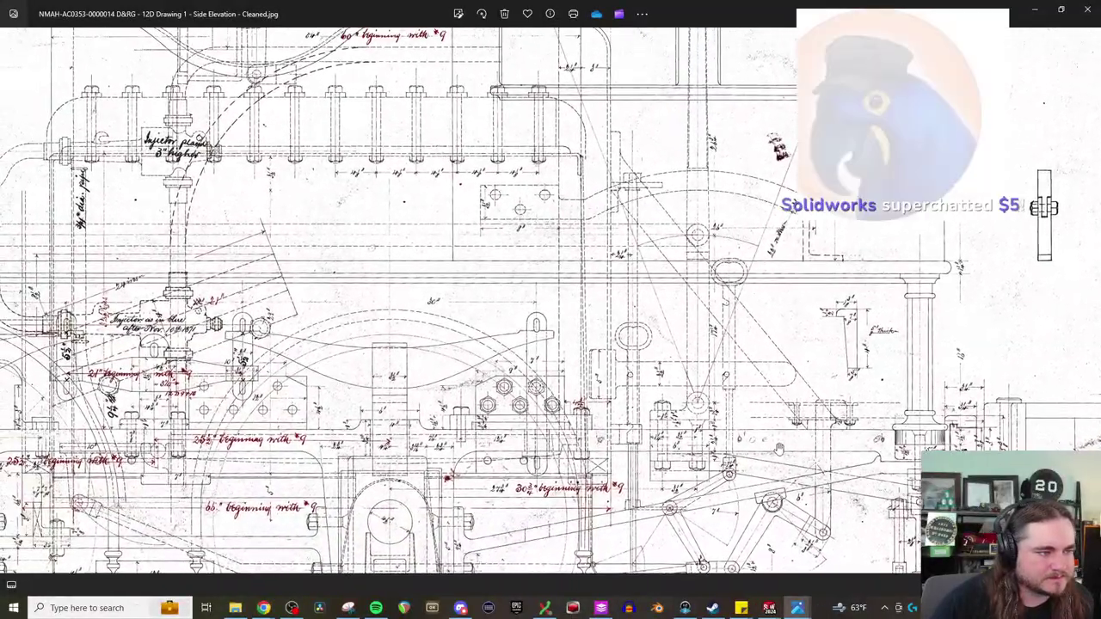
{"action": "scroll", "coordinate": [762, 444], "scroll_direction": "up", "scroll_amount": 3}
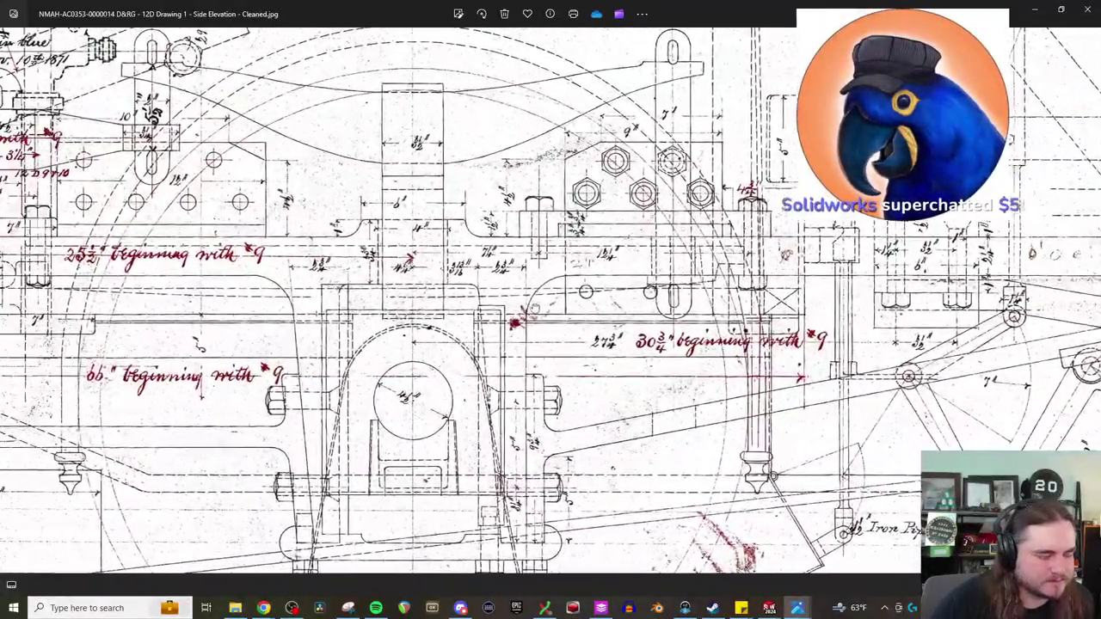
{"action": "left_click_drag", "start_coordinate": [666, 318], "coordinate": [719, 313]}
{"action": "left_click_drag", "start_coordinate": [422, 331], "coordinate": [658, 368]}
{"action": "scroll", "coordinate": [658, 368], "scroll_direction": "up", "scroll_amount": 3}
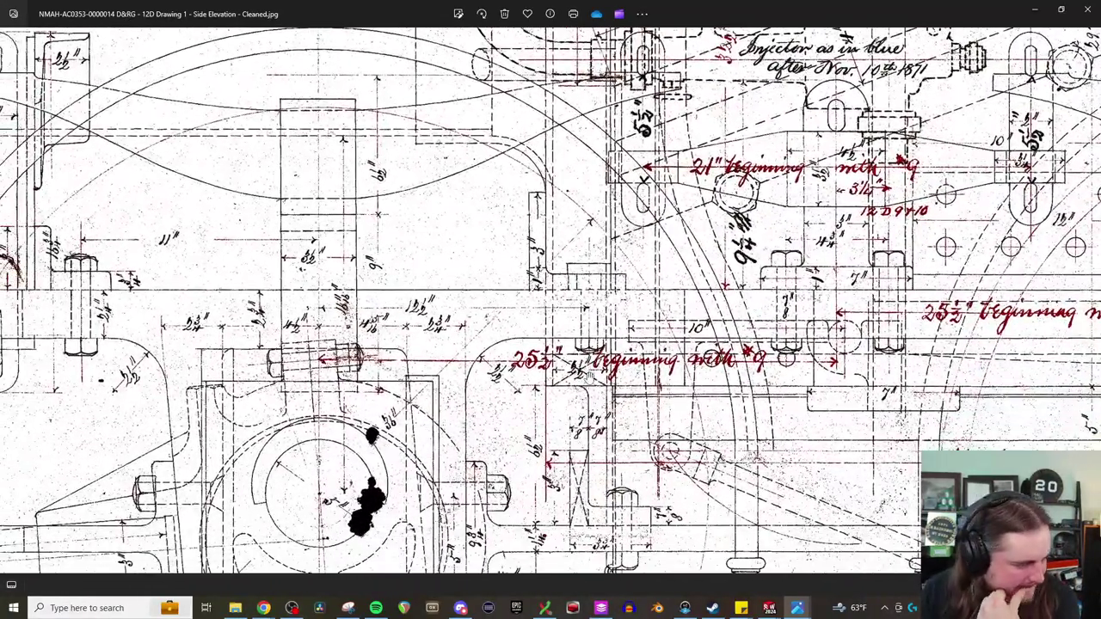
{"action": "scroll", "coordinate": [652, 380], "scroll_direction": "up", "scroll_amount": 1}
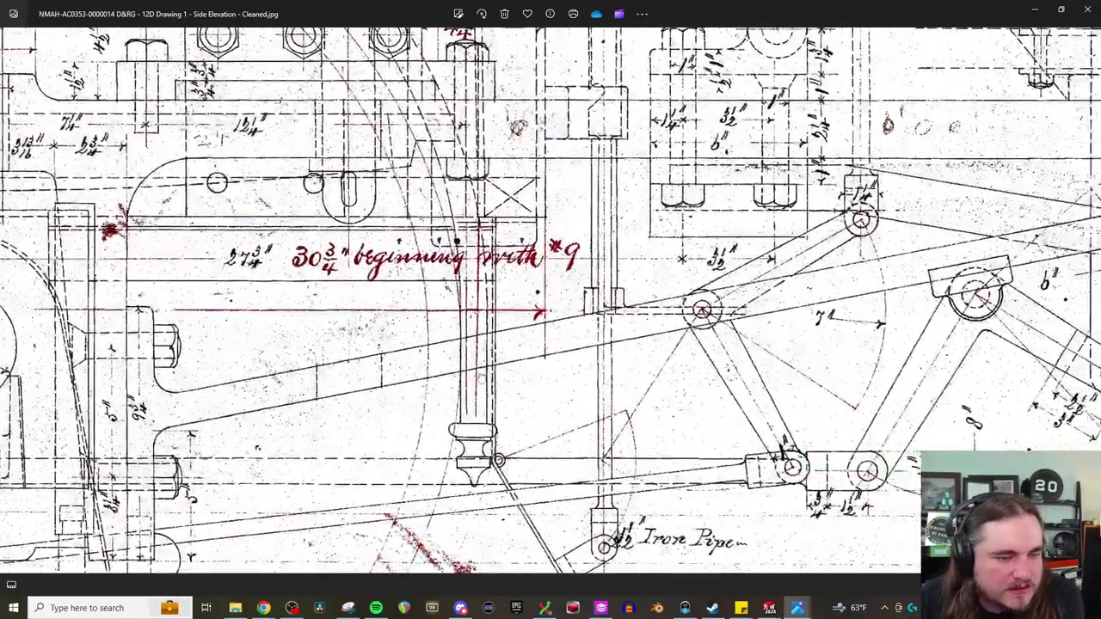
{"action": "left_click_drag", "start_coordinate": [1075, 344], "coordinate": [355, 373]}
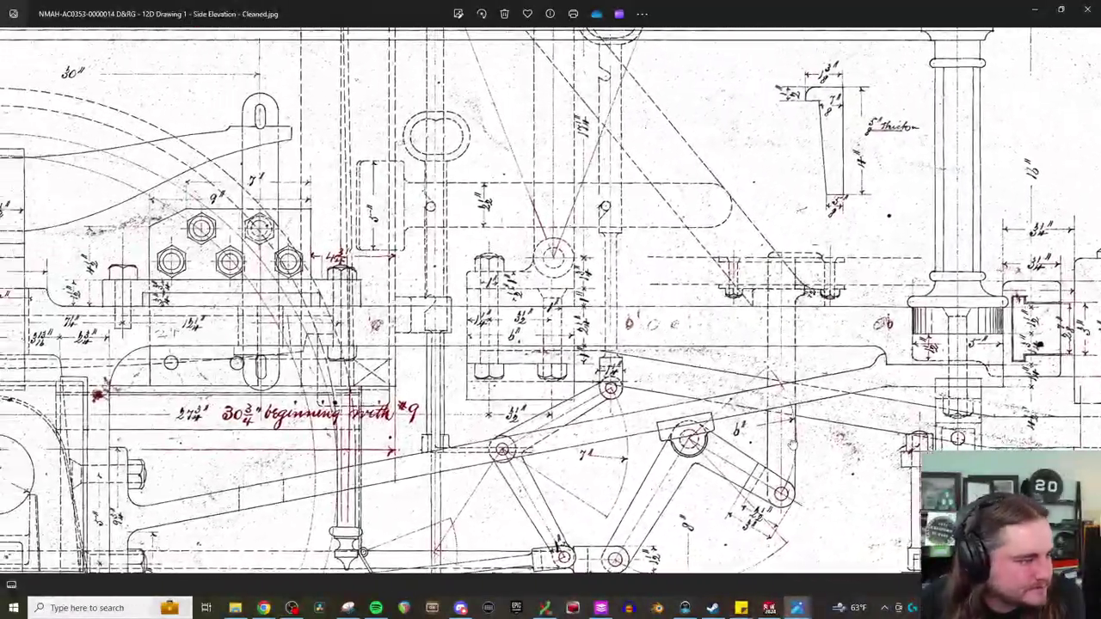
{"action": "left_click_drag", "start_coordinate": [361, 552], "coordinate": [426, 557]}
{"action": "left_click_drag", "start_coordinate": [389, 209], "coordinate": [500, 526]}
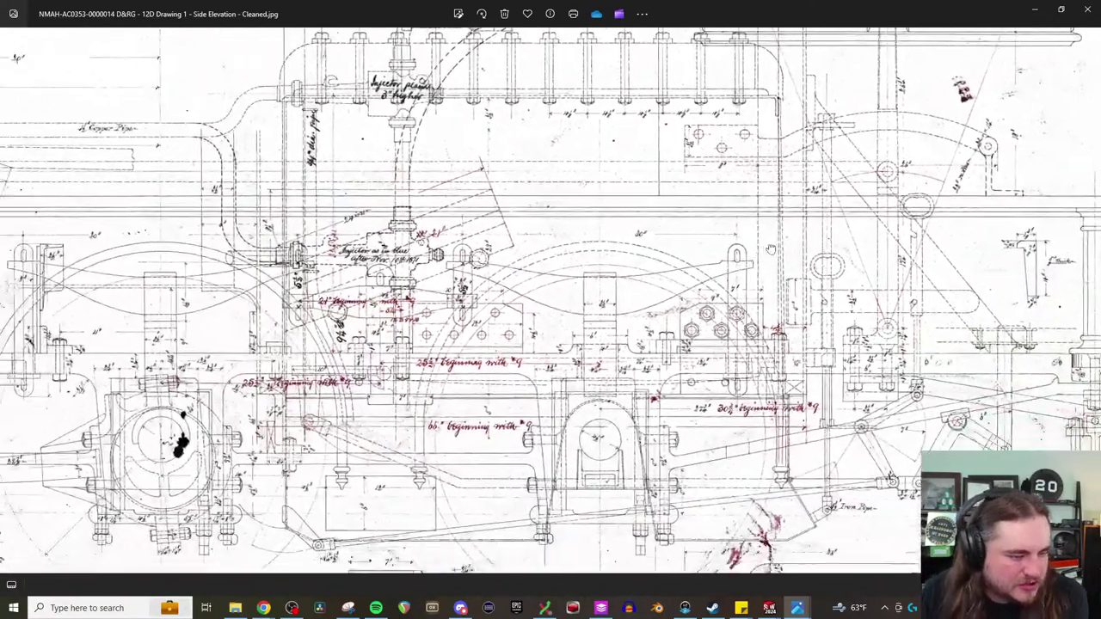
{"action": "left_click_drag", "start_coordinate": [771, 248], "coordinate": [836, 205]}
- Return to the 12D Cross Sections drawing and examine the foundation ring and adjoining plates along the firebox's lower edge
{"action": "mouse_move", "coordinate": [798, 607]}
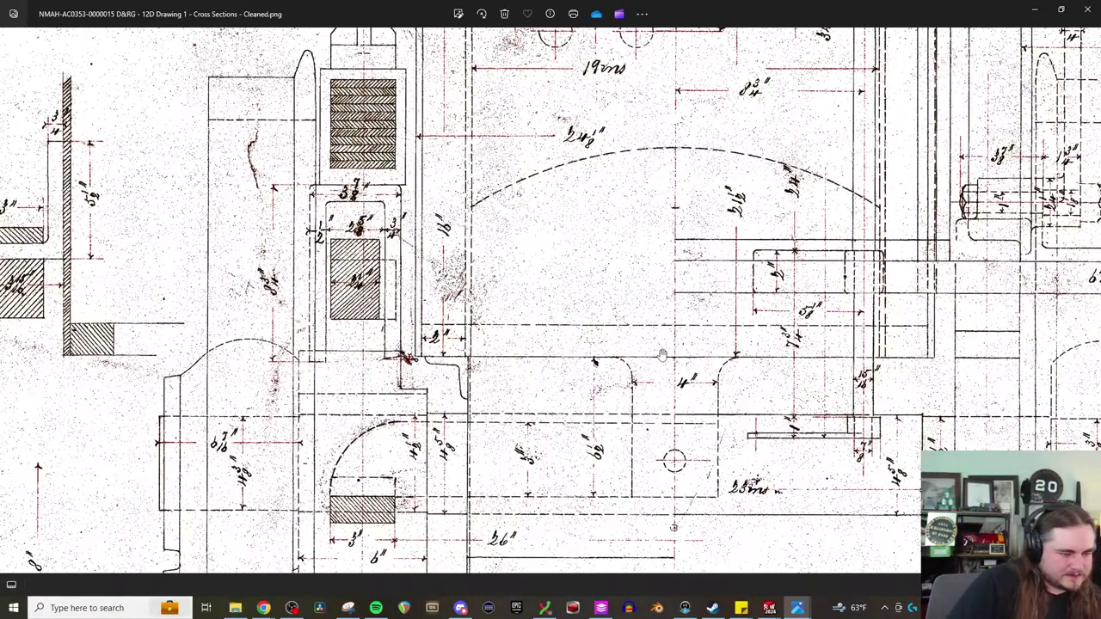
{"action": "scroll", "coordinate": [636, 350], "scroll_direction": "up", "scroll_amount": 2}
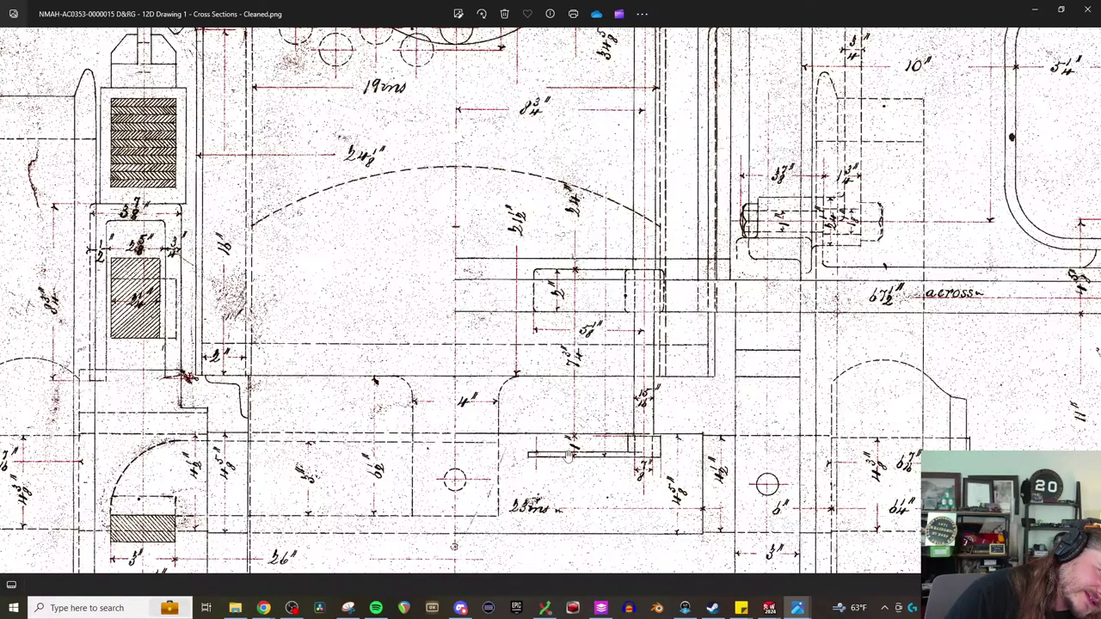
{"action": "scroll", "coordinate": [608, 450], "scroll_direction": "down", "scroll_amount": 2}
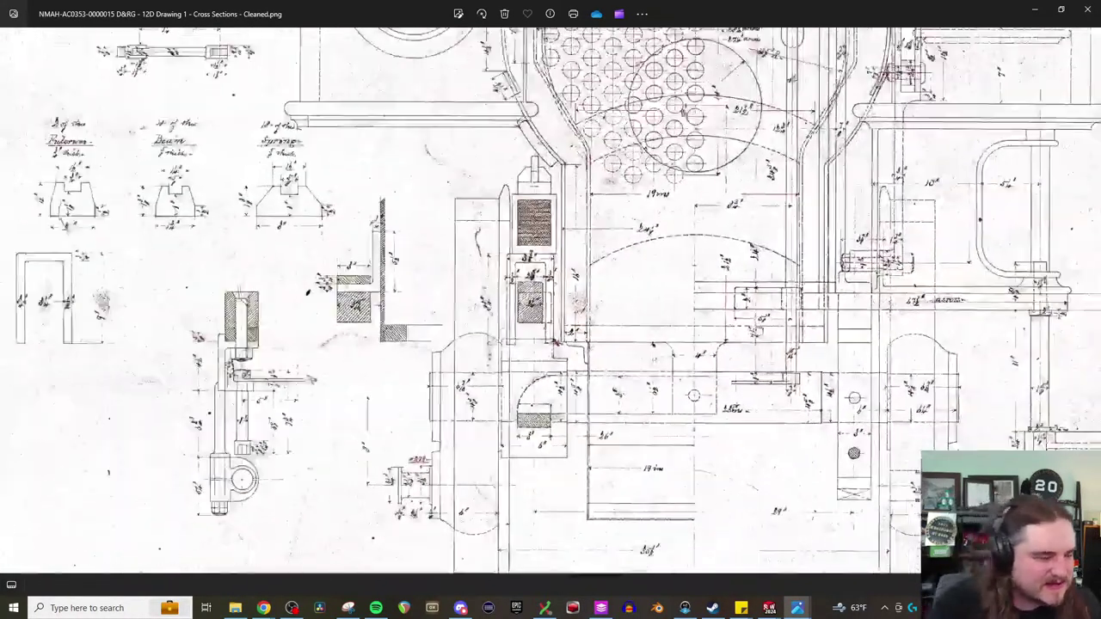
{"action": "scroll", "coordinate": [424, 299], "scroll_direction": "down", "scroll_amount": 2}
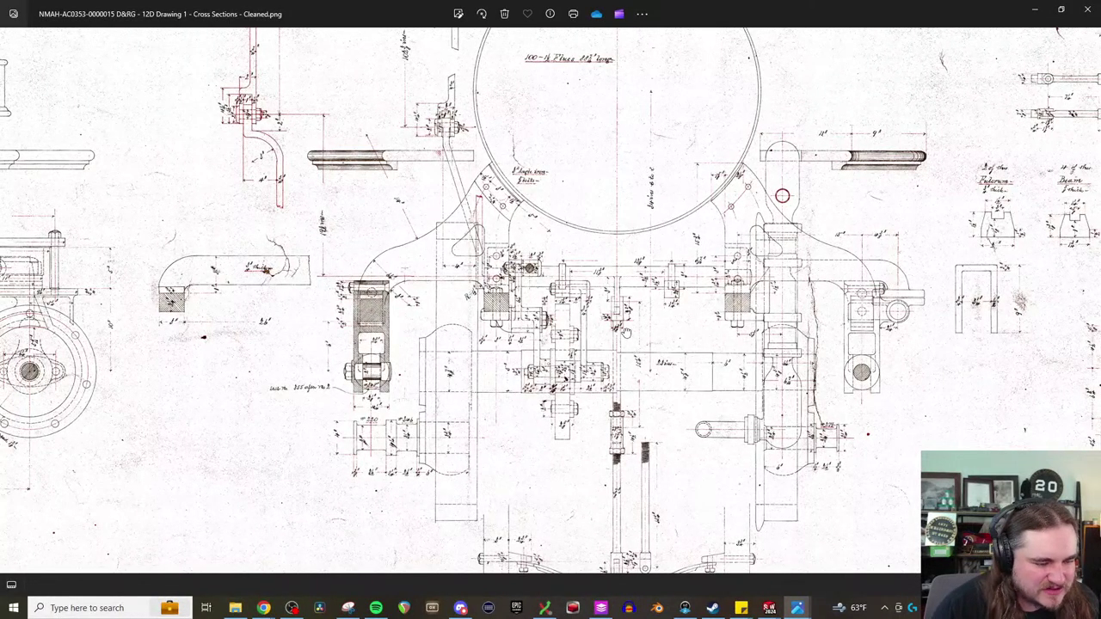
{"action": "scroll", "coordinate": [628, 382], "scroll_direction": "down", "scroll_amount": 2}
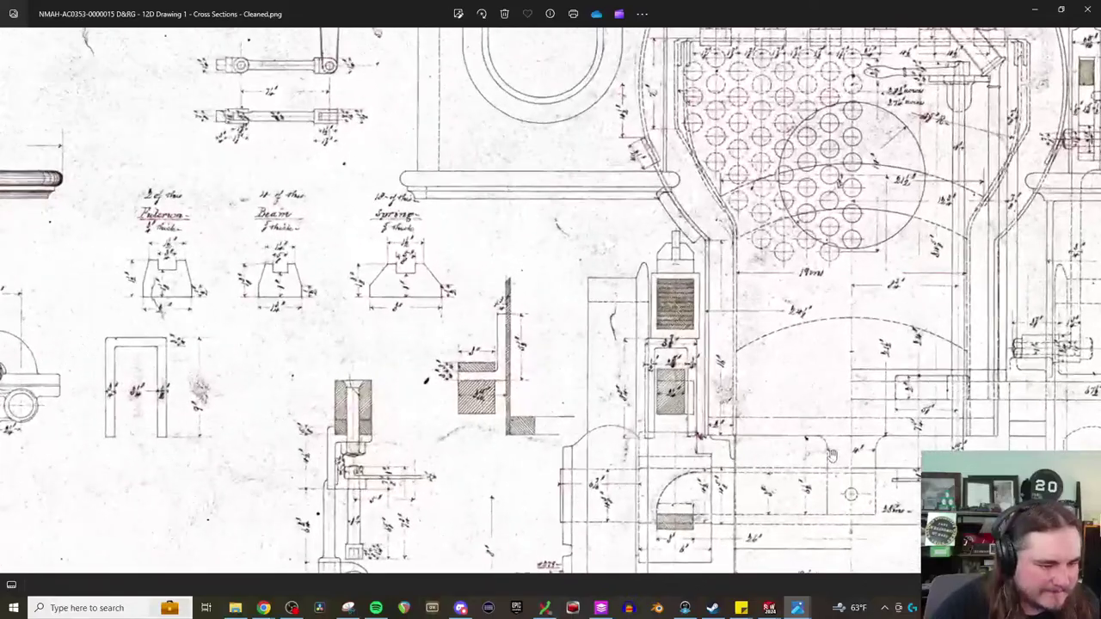
{"action": "scroll", "coordinate": [664, 388], "scroll_direction": "up", "scroll_amount": 2}
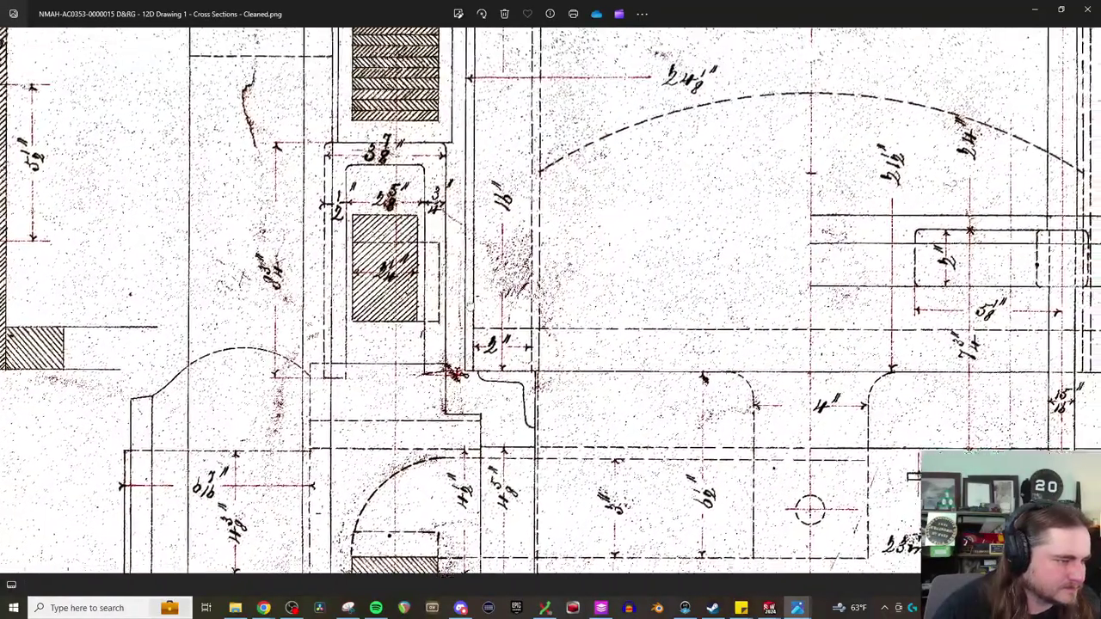
{"action": "left_click_drag", "start_coordinate": [472, 302], "coordinate": [435, 424]}
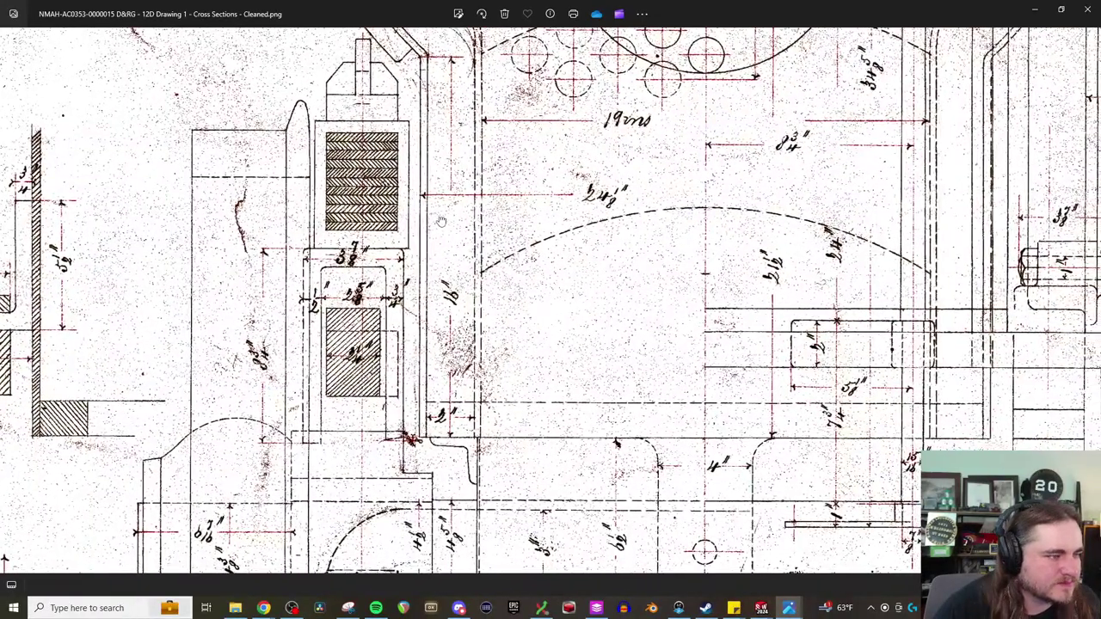
{"action": "mouse_move", "coordinate": [440, 222]}
{"action": "left_mouse_down"}
{"action": "mouse_move", "coordinate": [368, 261]}
{"action": "mouse_move", "coordinate": [407, 317]}
{"action": "mouse_move", "coordinate": [405, 288]}
{"action": "mouse_move", "coordinate": [213, 199]}
{"action": "mouse_move", "coordinate": [272, 125]}
{"action": "mouse_move", "coordinate": [339, 116]}
{"action": "mouse_move", "coordinate": [530, 283]}
{"action": "left_mouse_up"}
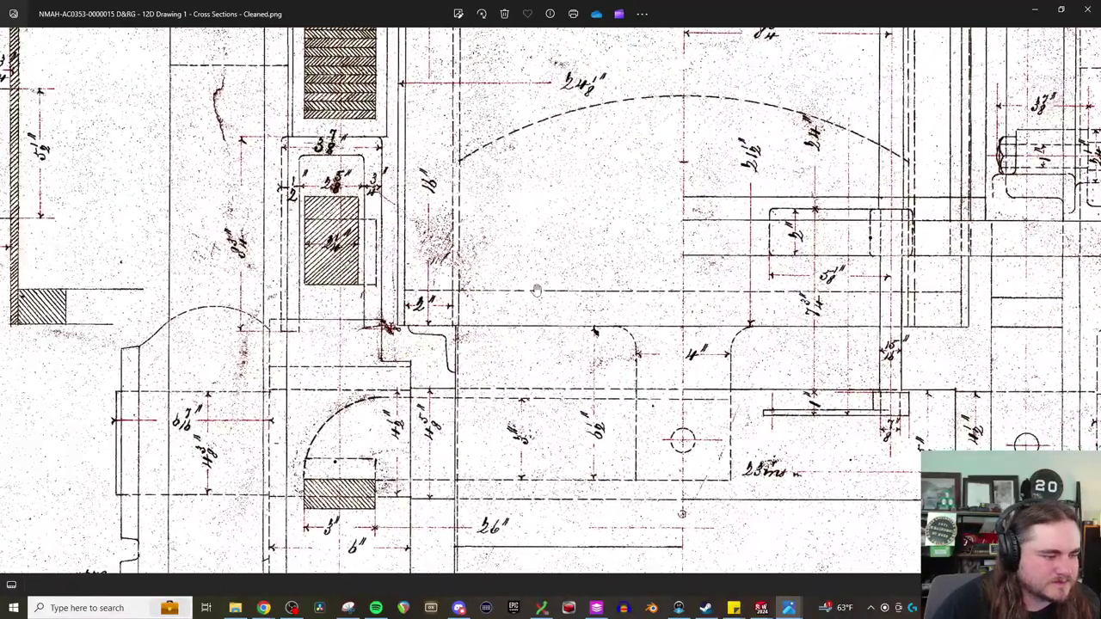
{"action": "scroll", "coordinate": [378, 299], "scroll_direction": "up", "scroll_amount": 2}
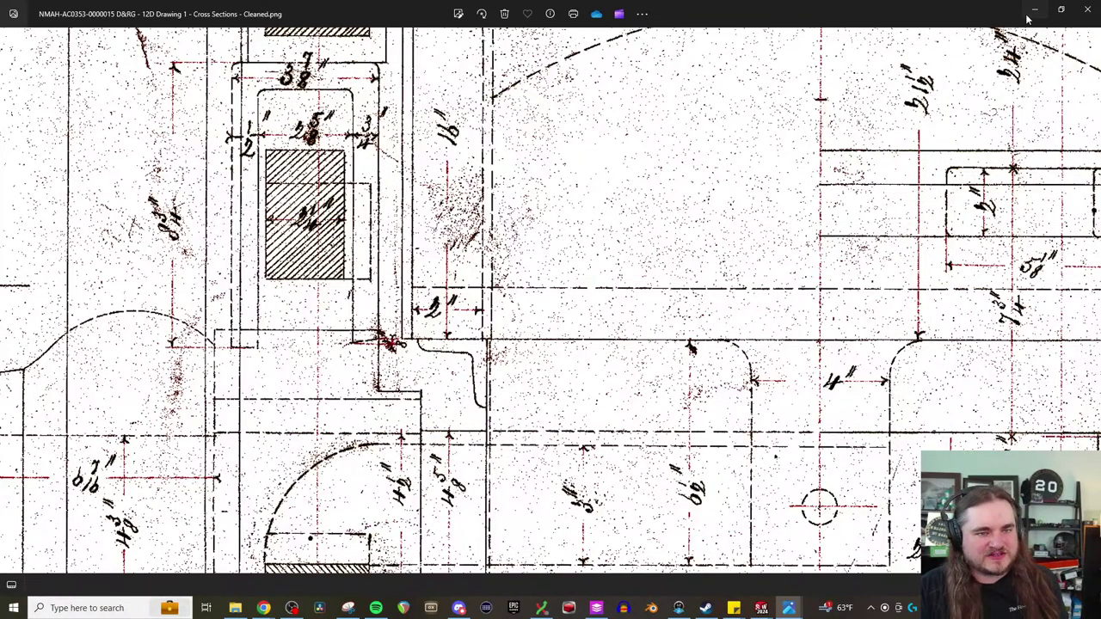
{"action": "key", "text": "Left"}
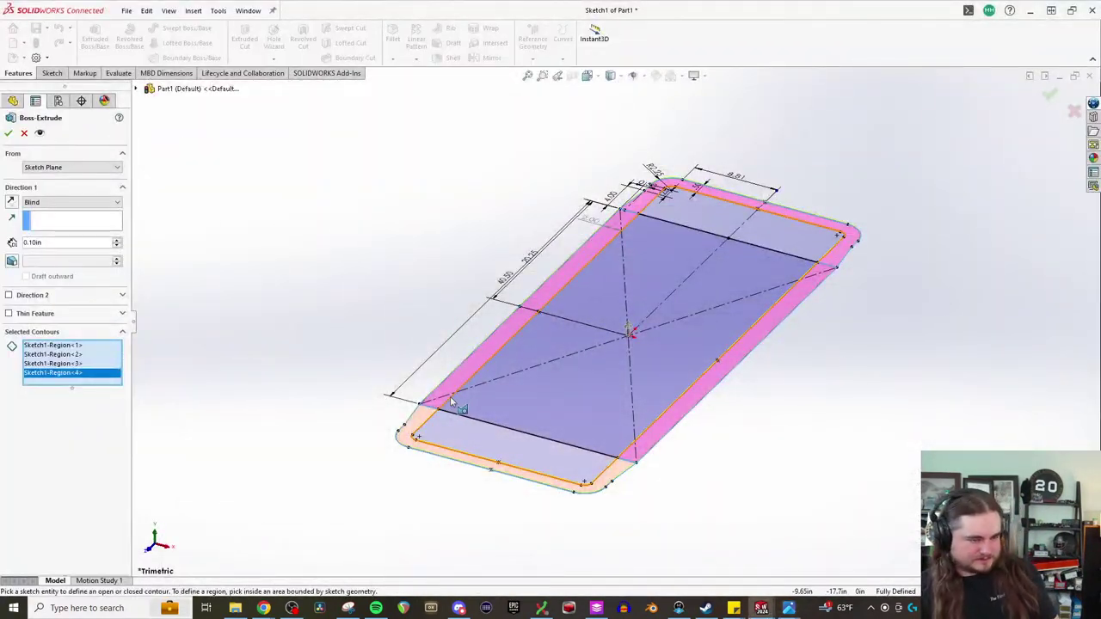
- Extrude the selected ring contours to a blind depth of 1.5 in
{"action": "double_click", "coordinate": [59, 244]}
{"action": "type", "text": "1.5"}
{"action": "key", "text": "Return"}
{"action": "left_click", "coordinate": [8, 132]}
{"action": "middle_click_drag", "start_coordinate": [707, 358], "coordinate": [295, 194]}
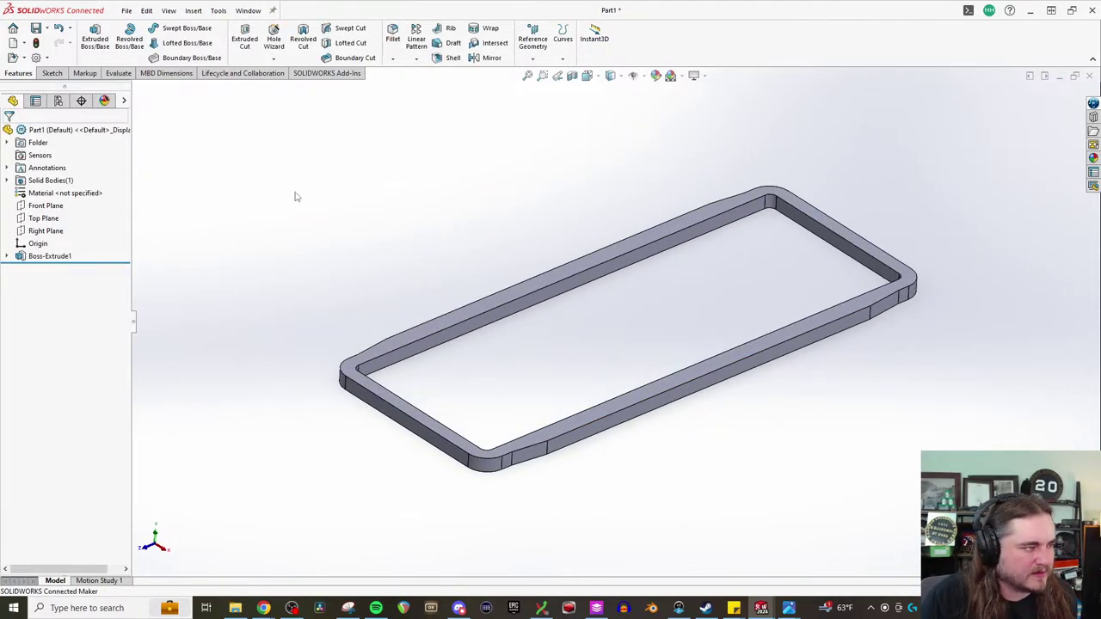
{"action": "left_click", "coordinate": [761, 607]}
{"action": "left_click", "coordinate": [669, 561]}
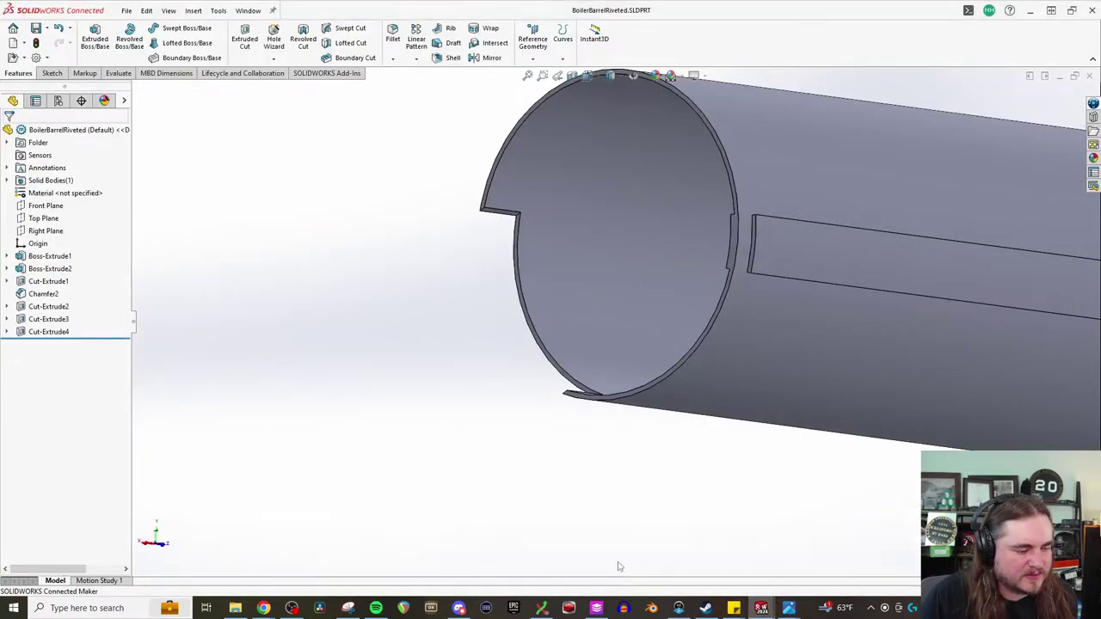
{"action": "left_click", "coordinate": [761, 607]}
{"action": "left_click", "coordinate": [555, 567]}
{"action": "middle_click_drag", "start_coordinate": [454, 419], "coordinate": [341, 258]}
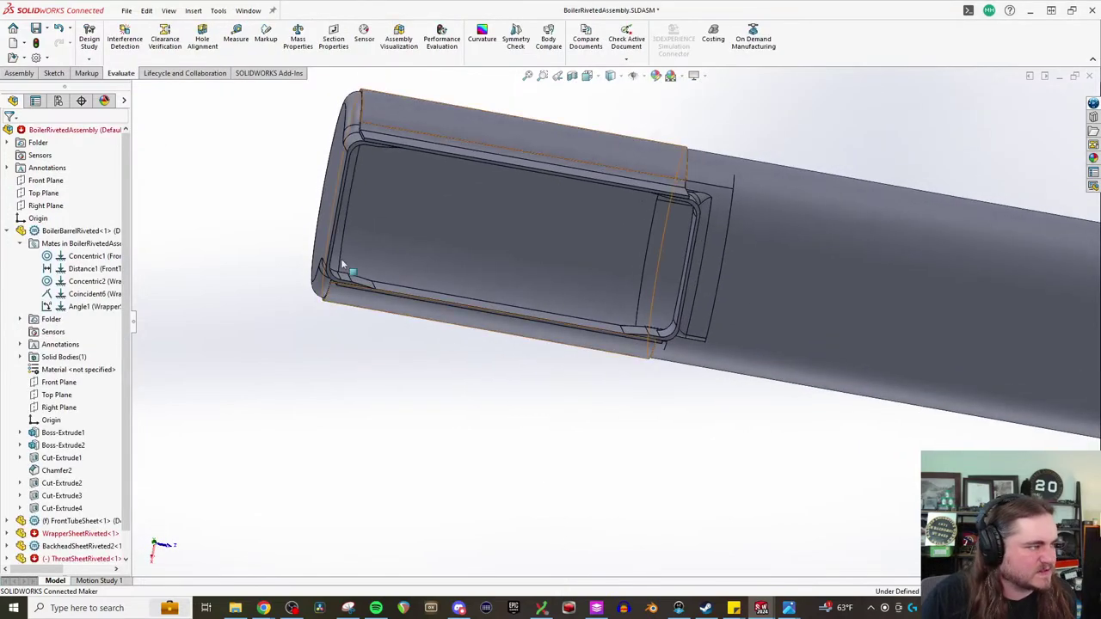
{"action": "middle_click_drag", "start_coordinate": [283, 284], "coordinate": [280, 225]}
{"action": "left_click", "coordinate": [18, 73]}
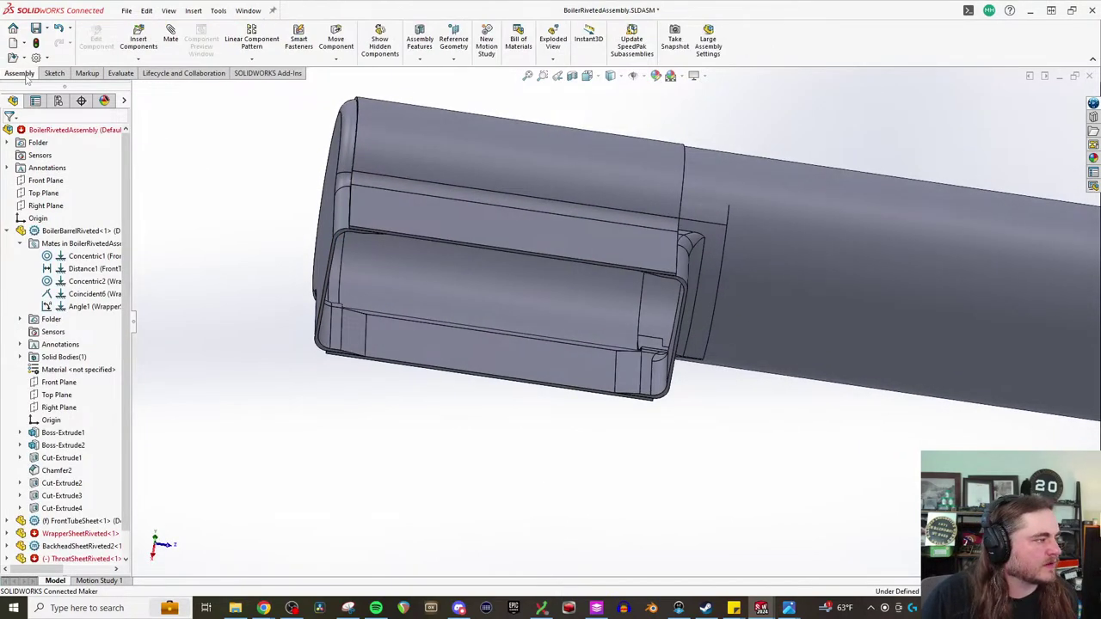
{"action": "left_click", "coordinate": [139, 58]}
{"action": "left_click", "coordinate": [151, 74]}
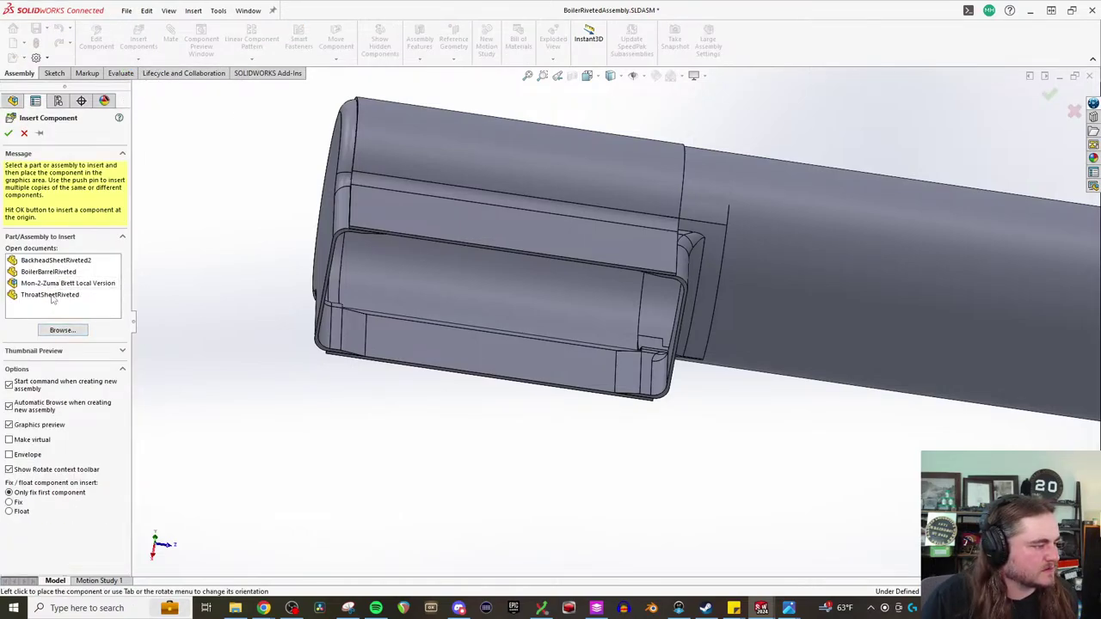
{"action": "key", "text": "Escape"}
- Switch back to the extruded ring part and save it in the Boiler folder as FoundationRingRiveted
{"action": "mouse_move", "coordinate": [761, 608]}
{"action": "left_click", "coordinate": [417, 546]}
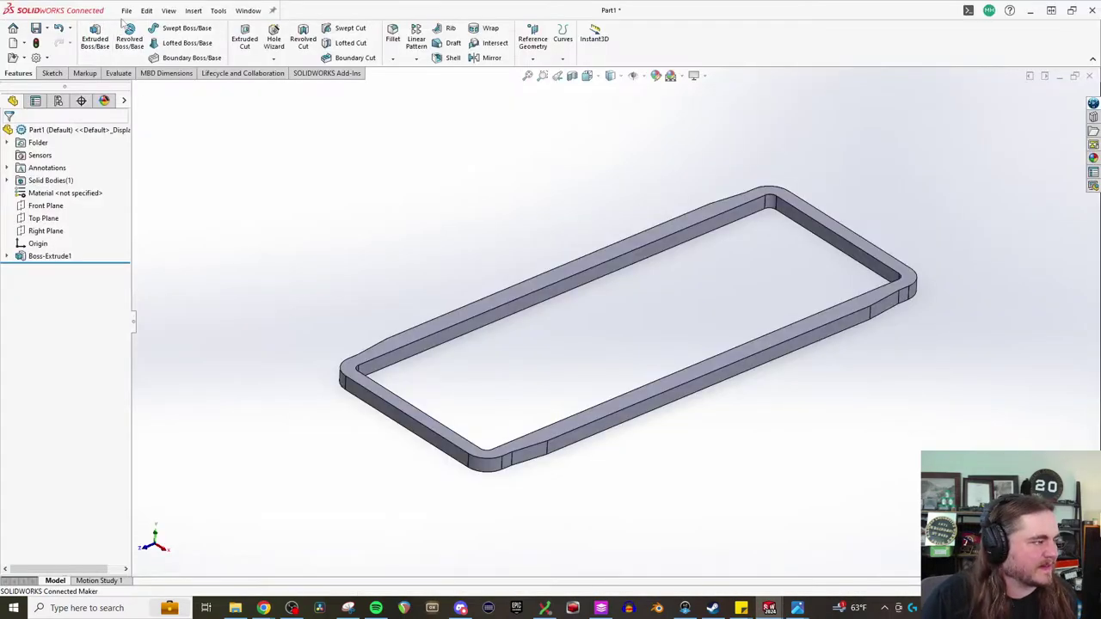
{"action": "left_click", "coordinate": [126, 11]}
{"action": "left_click", "coordinate": [159, 177]}
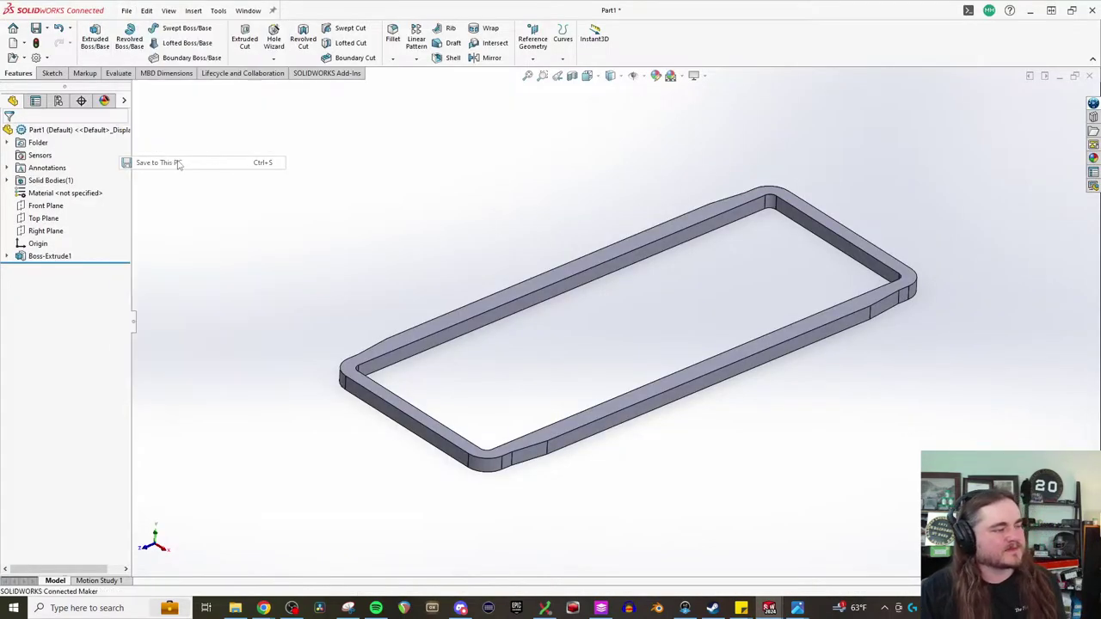
{"action": "type", "text": "Founda"}
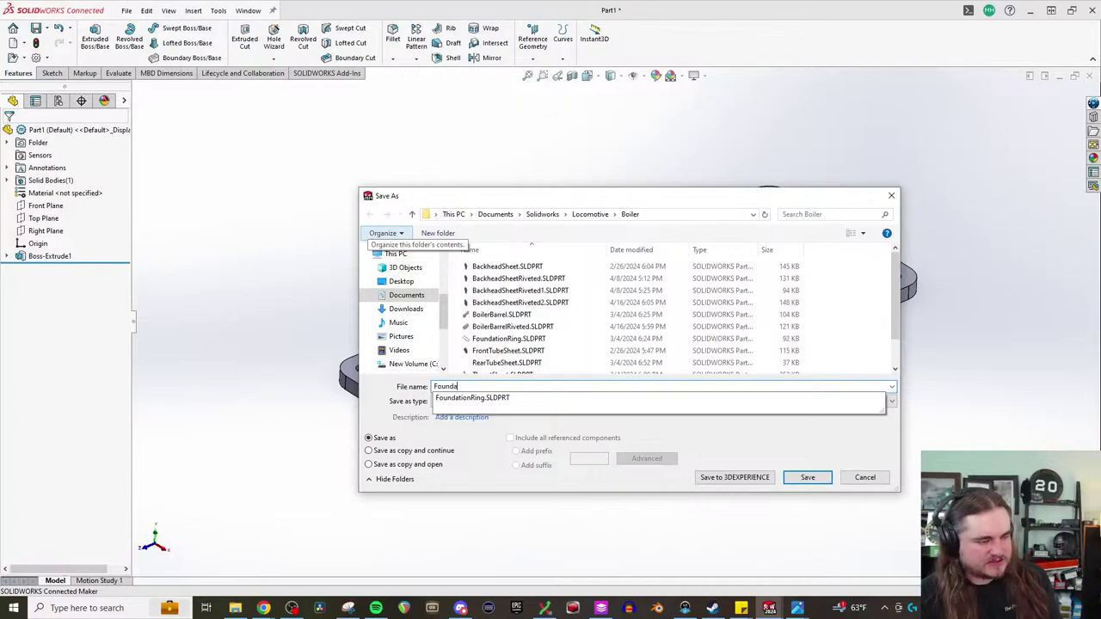
{"action": "type", "text": "tionRingRiv"}
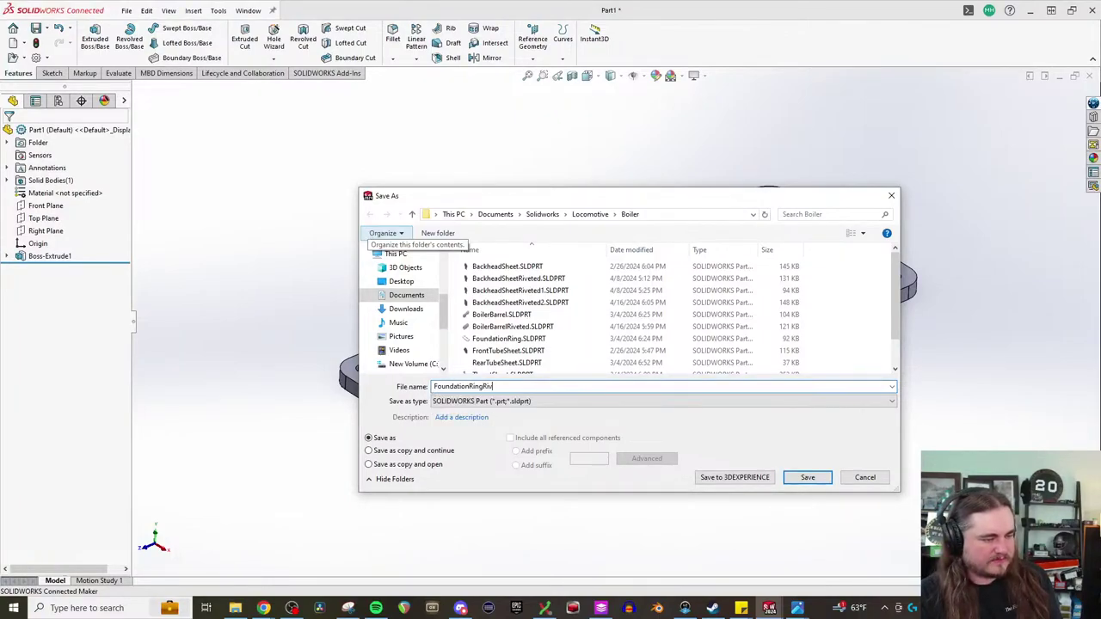
{"action": "type", "text": "eted"}
{"action": "key", "text": "Return"}
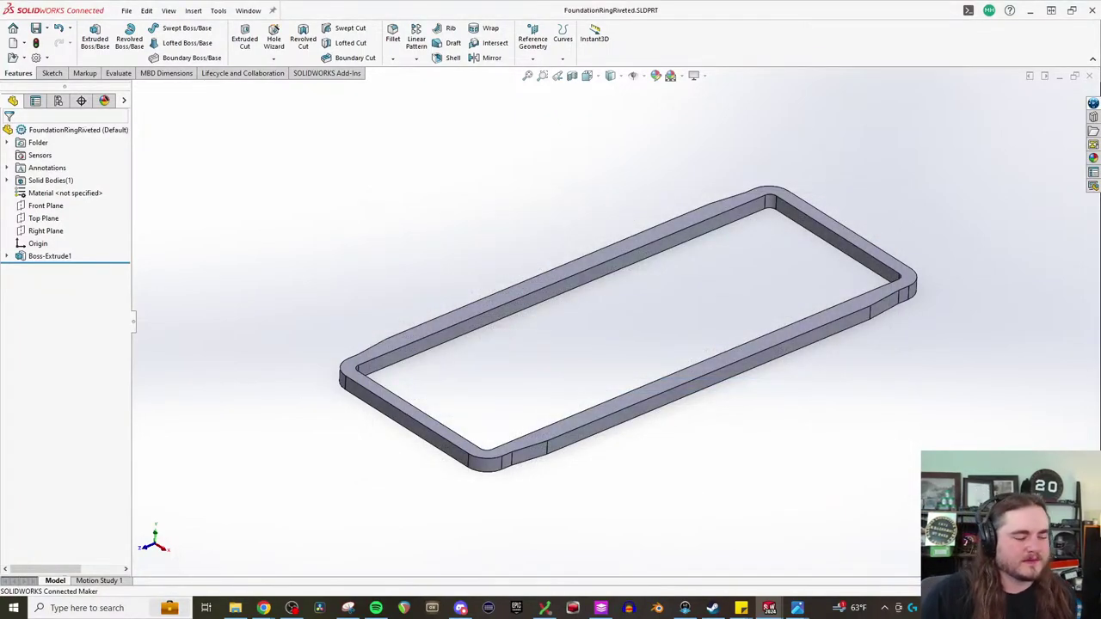
- Switch to BoilerRivetedAssembly and insert the FoundationRingRiveted part beside the open underside of the firebox
{"action": "mouse_move", "coordinate": [769, 608]}
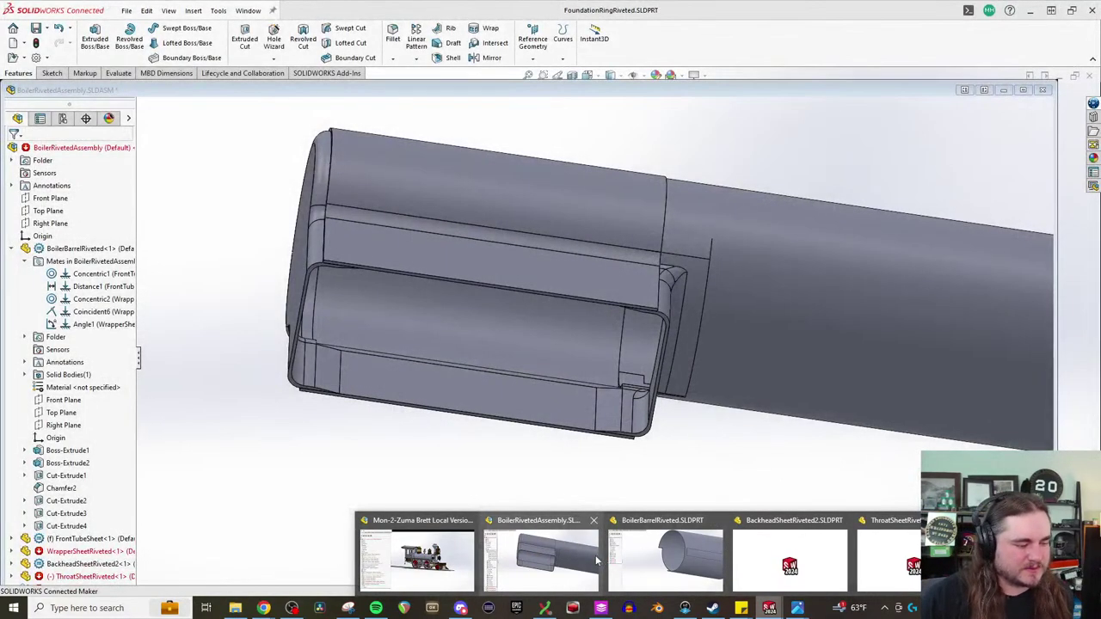
{"action": "left_click", "coordinate": [568, 544]}
{"action": "left_click", "coordinate": [138, 58]}
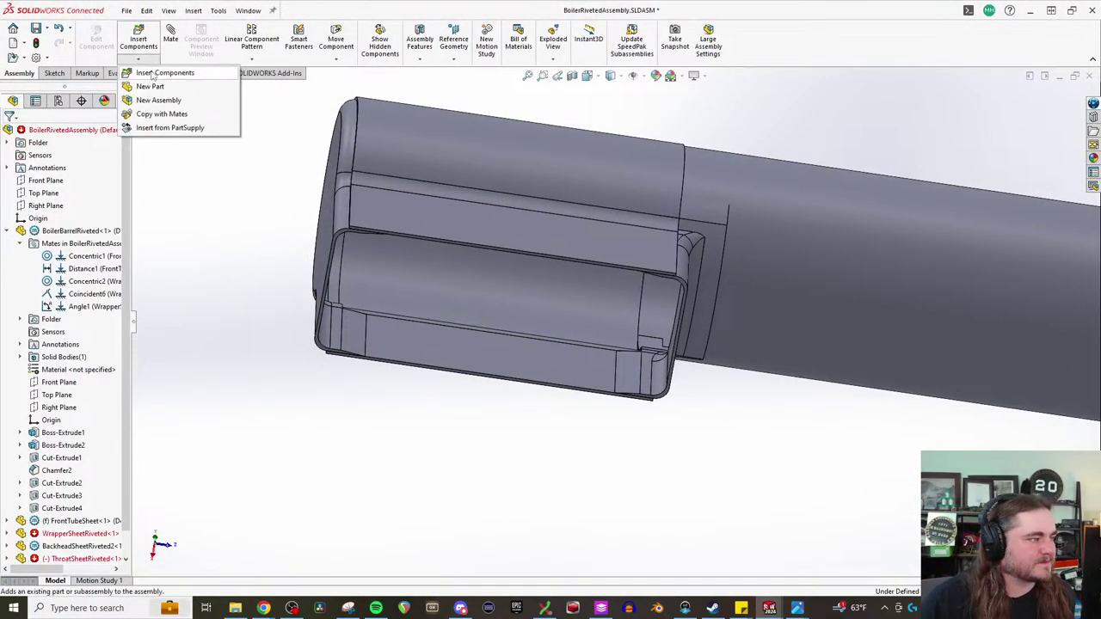
{"action": "left_click", "coordinate": [172, 72]}
{"action": "left_click", "coordinate": [56, 282]}
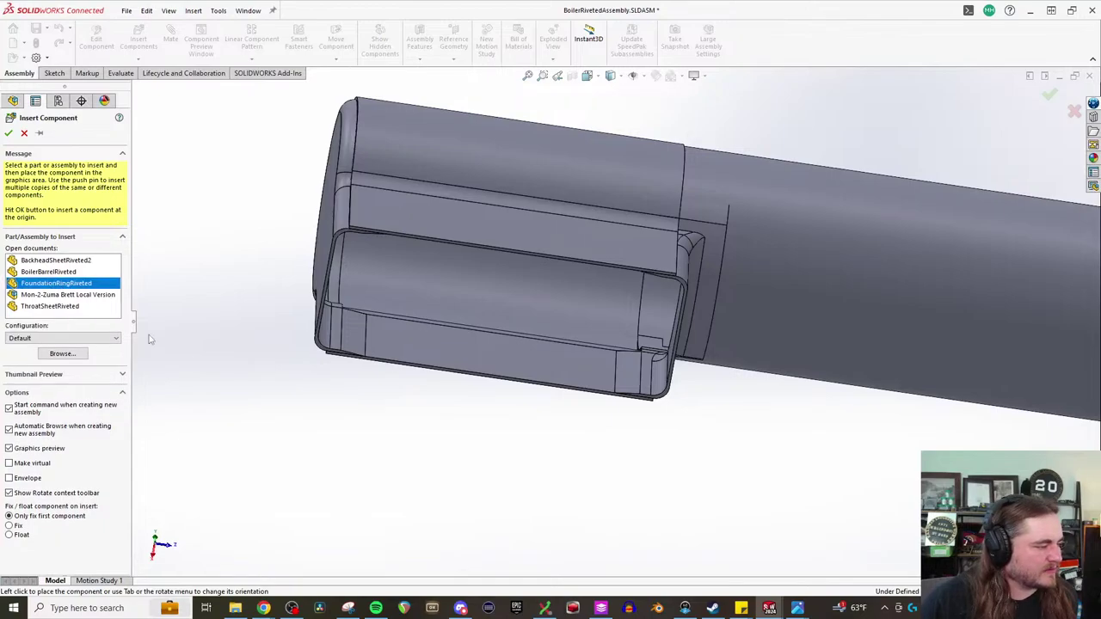
{"action": "left_click", "coordinate": [477, 430]}
- Add a coincident mate between the foundation ring's long outer side face and the wrapper sheet's inner side face
{"action": "middle_click_drag", "start_coordinate": [430, 433], "coordinate": [430, 385]}
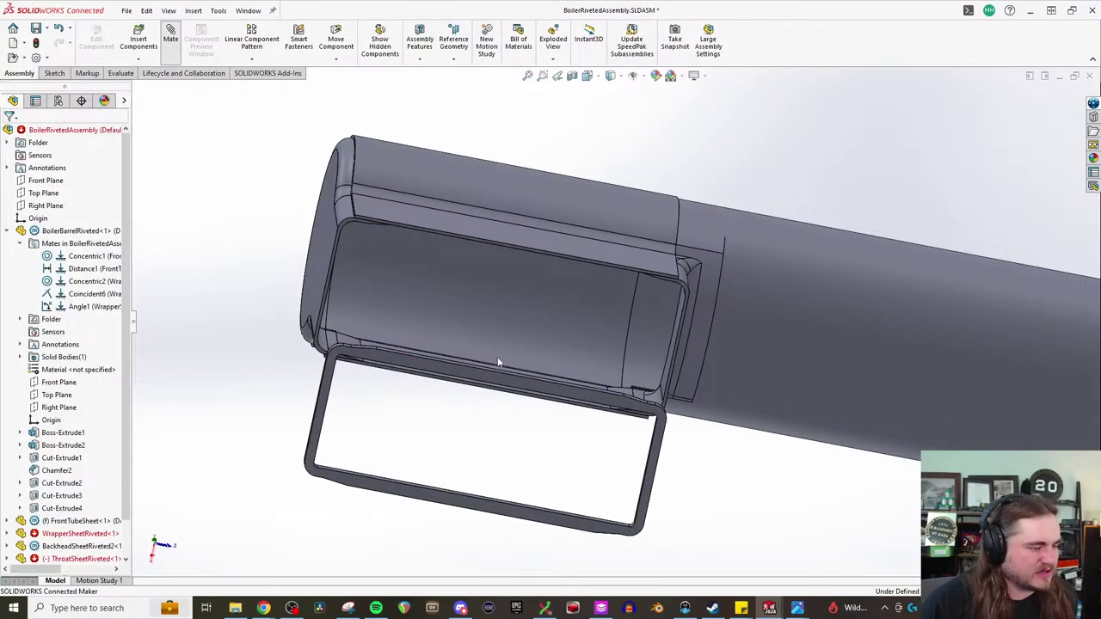
{"action": "scroll", "coordinate": [482, 361], "scroll_direction": "down", "scroll_amount": 6}
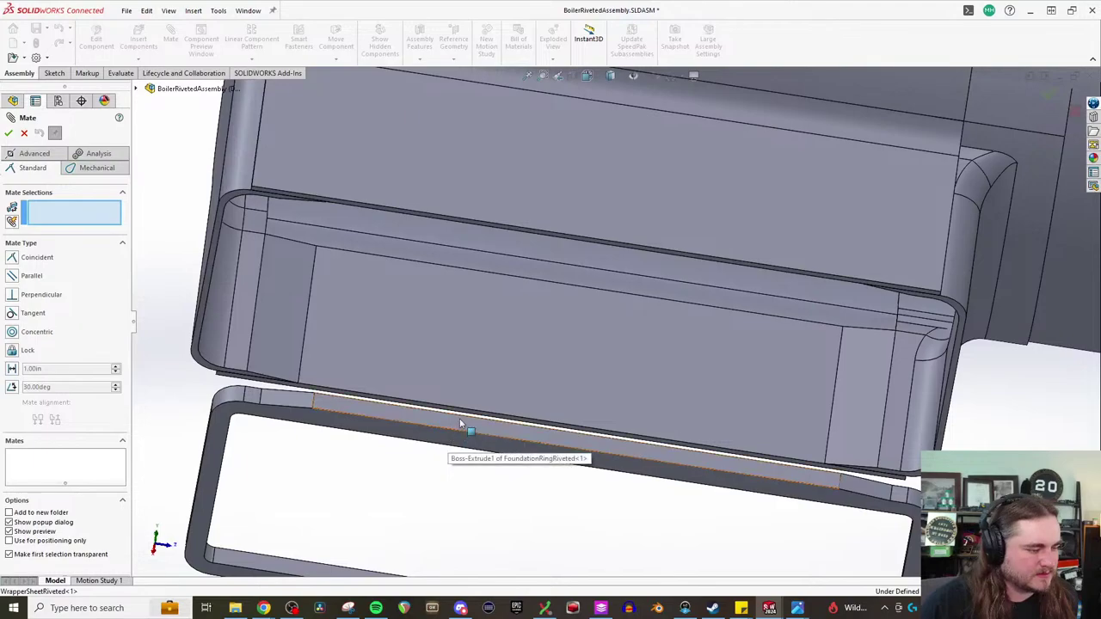
{"action": "left_click", "coordinate": [459, 418]}
{"action": "left_click", "coordinate": [538, 255]}
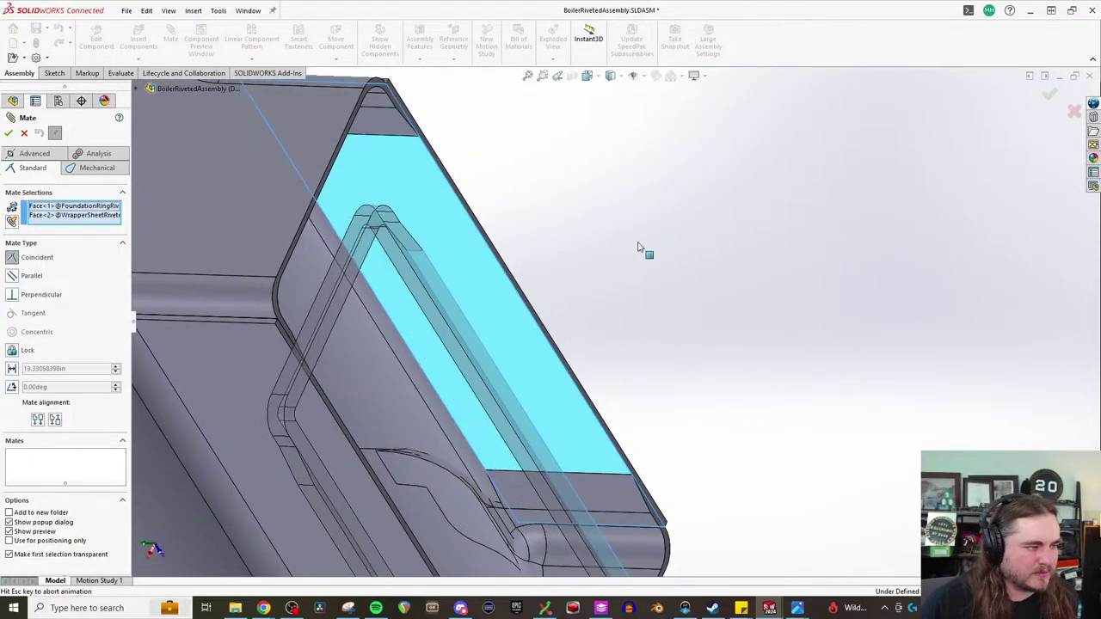
{"action": "left_click", "coordinate": [810, 219]}
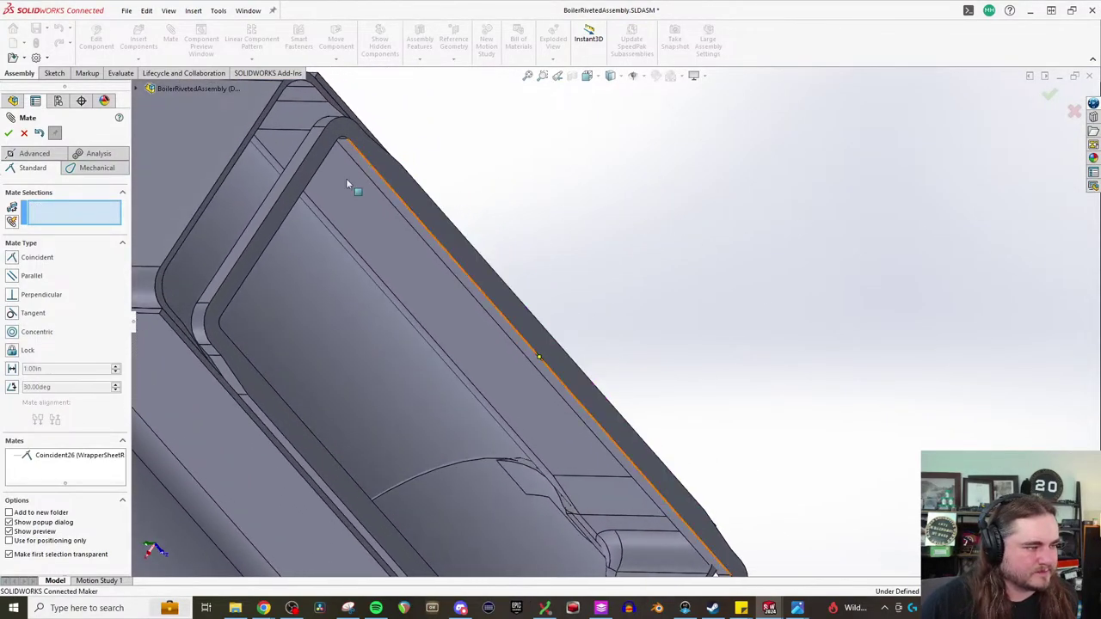
- Add a coincident mate between the foundation ring's short outer end face and the backhead sheet's inner face
{"action": "left_click", "coordinate": [290, 176]}
{"action": "middle_click_drag", "start_coordinate": [457, 197], "coordinate": [320, 160]}
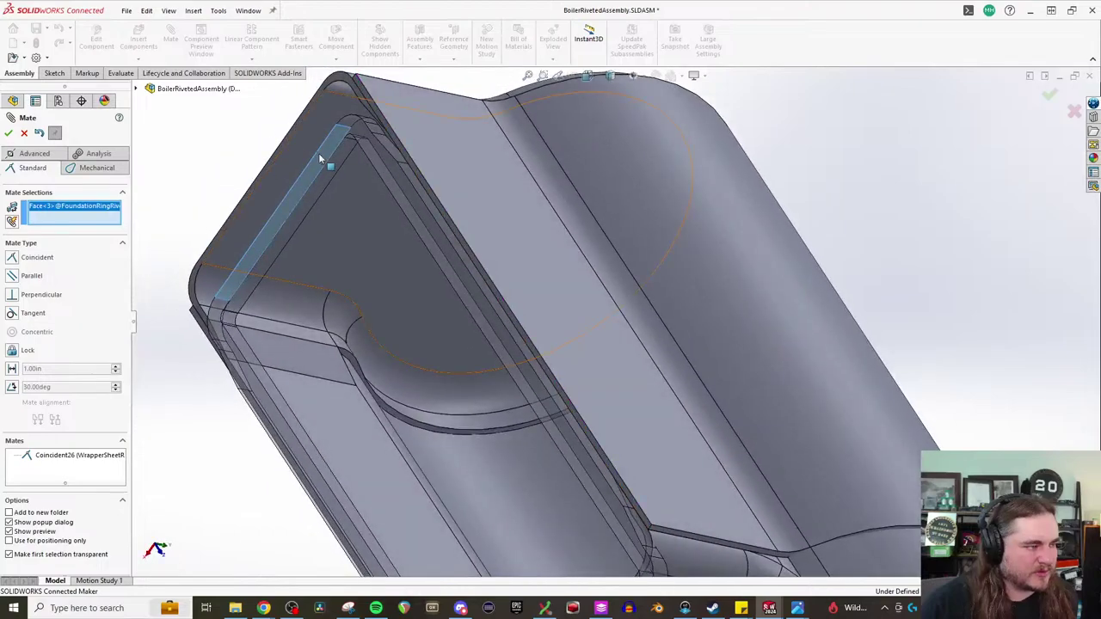
{"action": "left_click", "coordinate": [320, 157]}
{"action": "left_click", "coordinate": [419, 176]}
- Add a coincident mate between the foundation ring's underside and the bottom edge face of the backhead sheet
{"action": "middle_click_drag", "start_coordinate": [504, 220], "coordinate": [587, 364]}
{"action": "scroll", "coordinate": [582, 356], "scroll_direction": "down", "scroll_amount": 5}
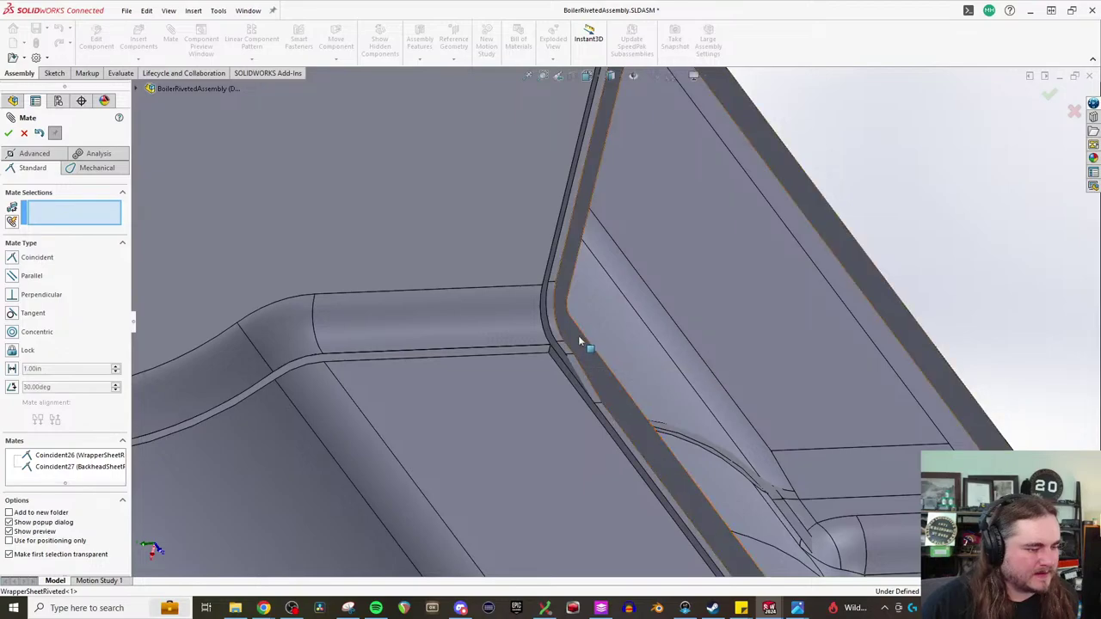
{"action": "left_click", "coordinate": [581, 342]}
{"action": "left_click", "coordinate": [552, 337]}
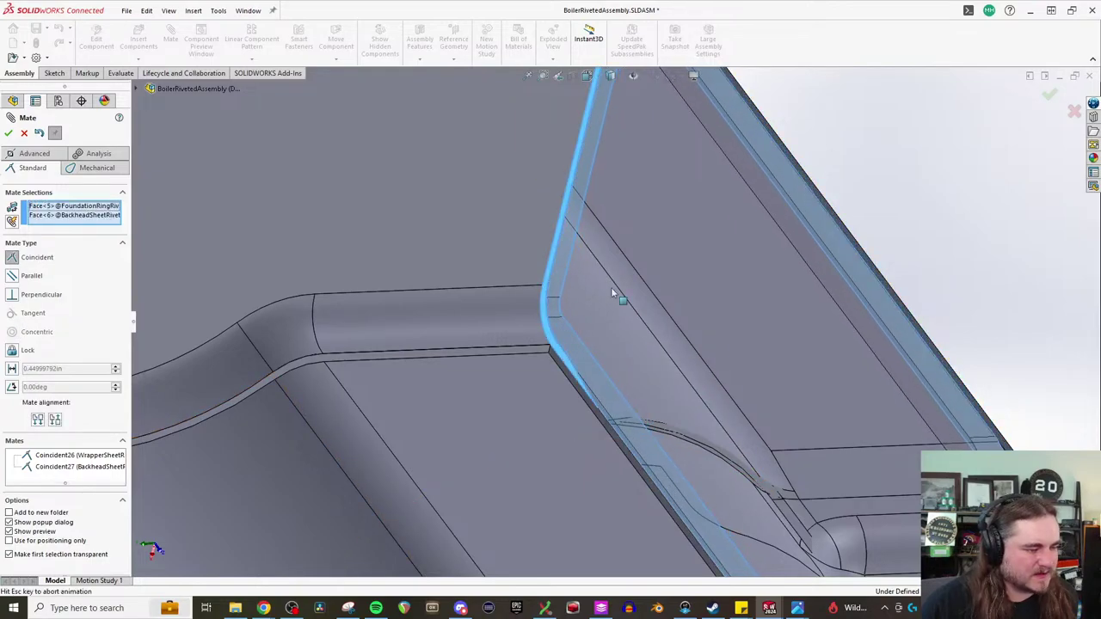
{"action": "left_click", "coordinate": [739, 277]}
- Close the Mate command and examine how the foundation ring's front corner and taper fit against the throat sheet's flange
{"action": "middle_click_drag", "start_coordinate": [894, 215], "coordinate": [714, 405]}
{"action": "scroll", "coordinate": [828, 230], "scroll_direction": "up", "scroll_amount": 5}
{"action": "scroll", "coordinate": [655, 404], "scroll_direction": "up", "scroll_amount": 6}
{"action": "middle_click_drag", "start_coordinate": [603, 398], "coordinate": [608, 338]}
{"action": "scroll", "coordinate": [612, 233], "scroll_direction": "down", "scroll_amount": 5}
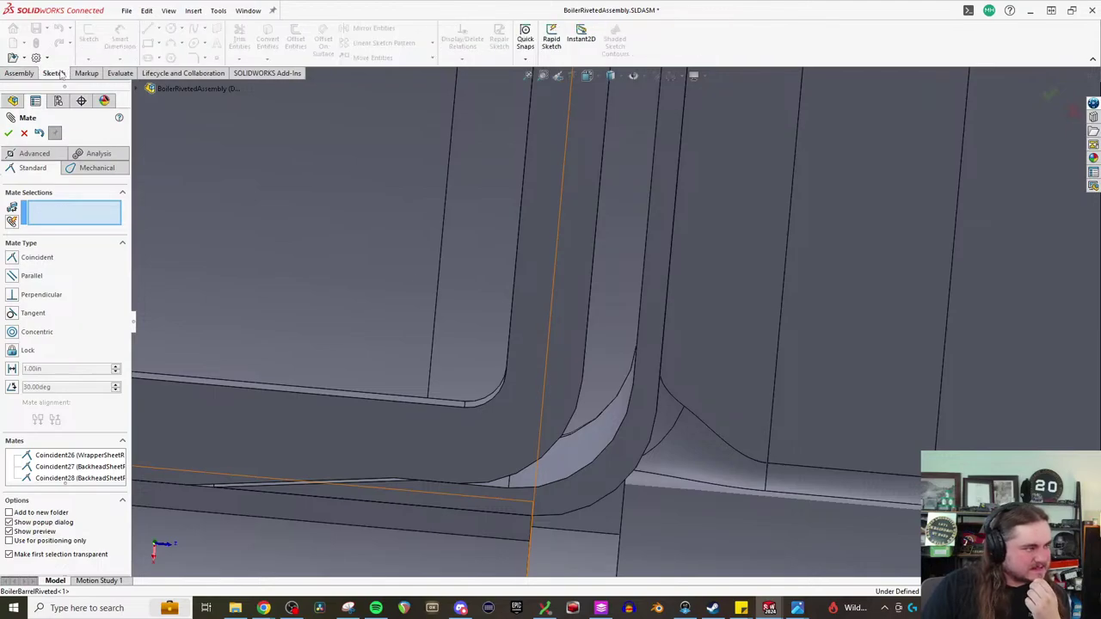
{"action": "key", "text": "Escape"}
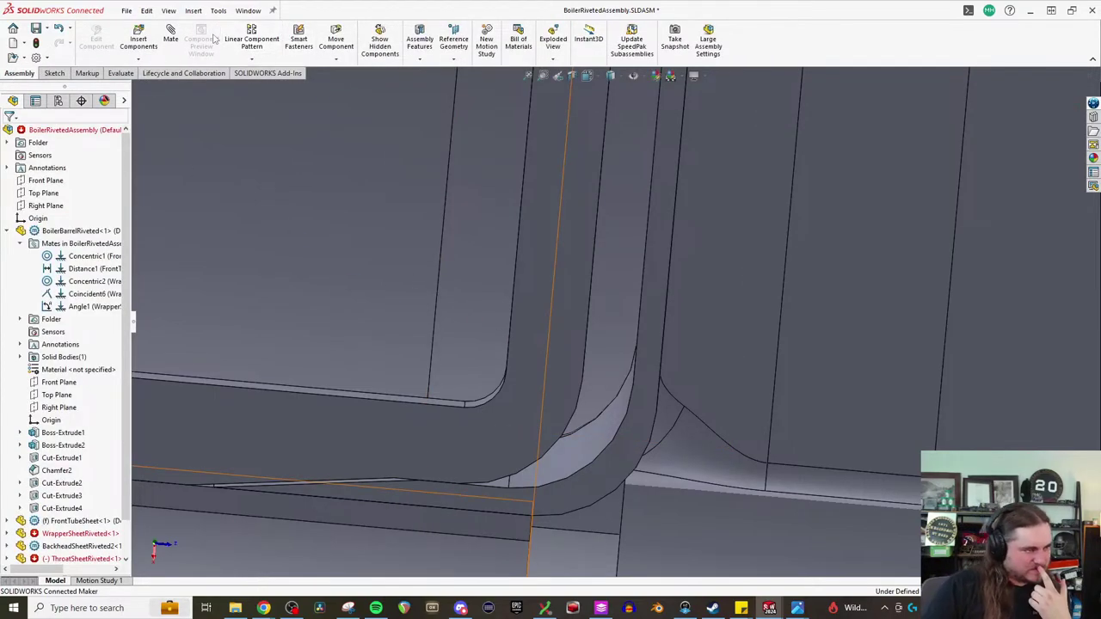
{"action": "scroll", "coordinate": [582, 276], "scroll_direction": "up", "scroll_amount": 5}
{"action": "scroll", "coordinate": [600, 318], "scroll_direction": "up", "scroll_amount": 2}
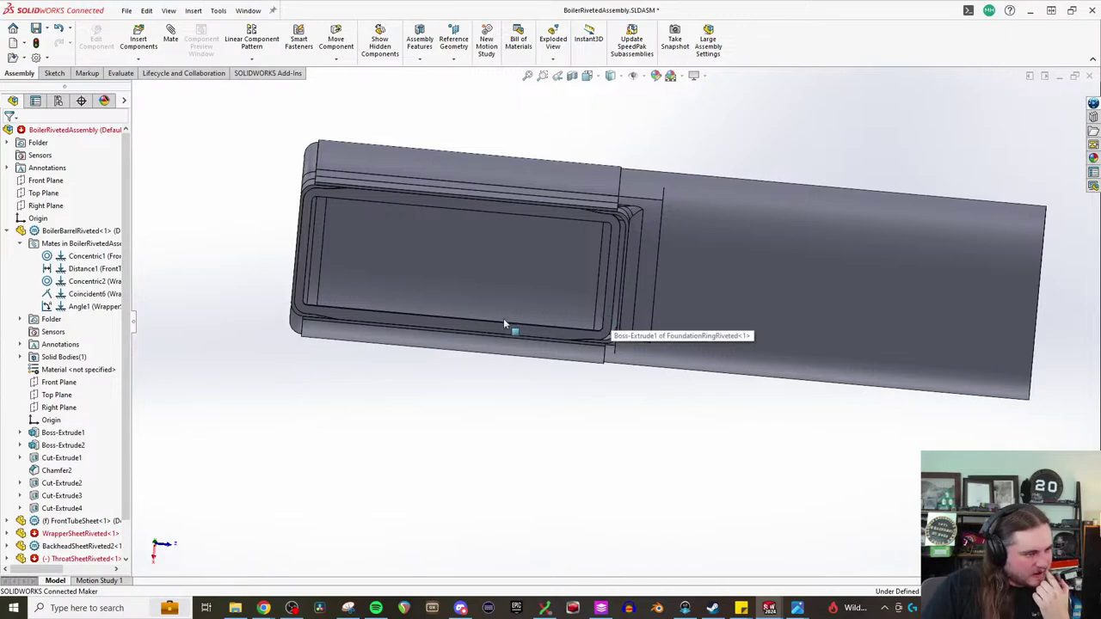
{"action": "scroll", "coordinate": [516, 323], "scroll_direction": "down", "scroll_amount": 4}
{"action": "scroll", "coordinate": [485, 319], "scroll_direction": "up", "scroll_amount": 1}
{"action": "scroll", "coordinate": [769, 246], "scroll_direction": "down", "scroll_amount": 4}
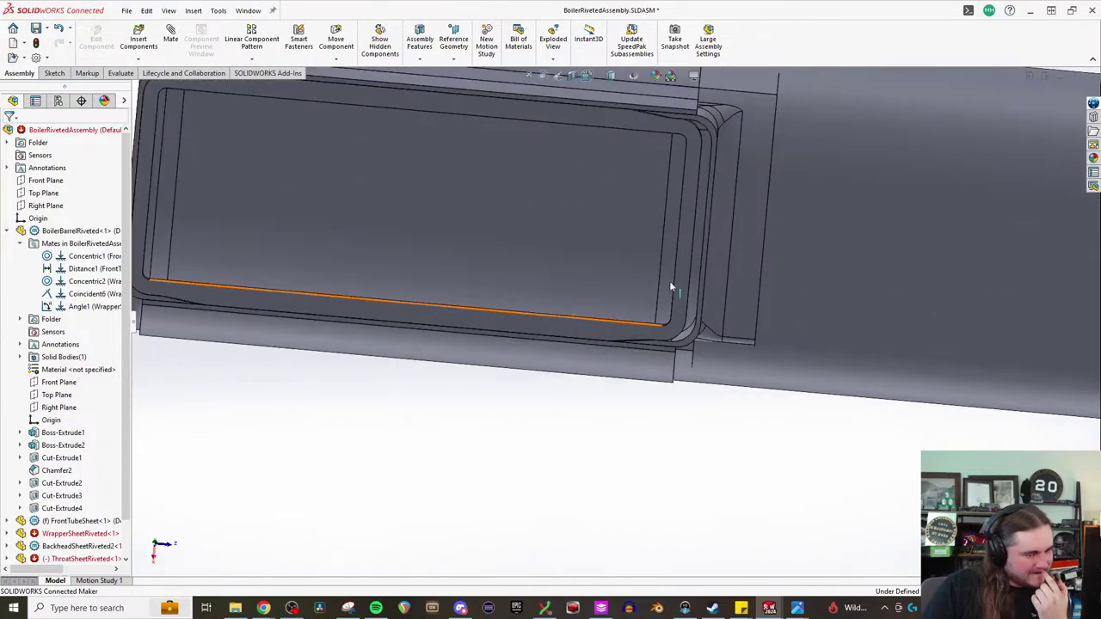
{"action": "scroll", "coordinate": [650, 285], "scroll_direction": "down", "scroll_amount": 1}
{"action": "scroll", "coordinate": [628, 448], "scroll_direction": "down", "scroll_amount": 2}
{"action": "left_click", "coordinate": [654, 388]}
{"action": "middle_click_drag", "start_coordinate": [654, 388], "coordinate": [654, 387]}
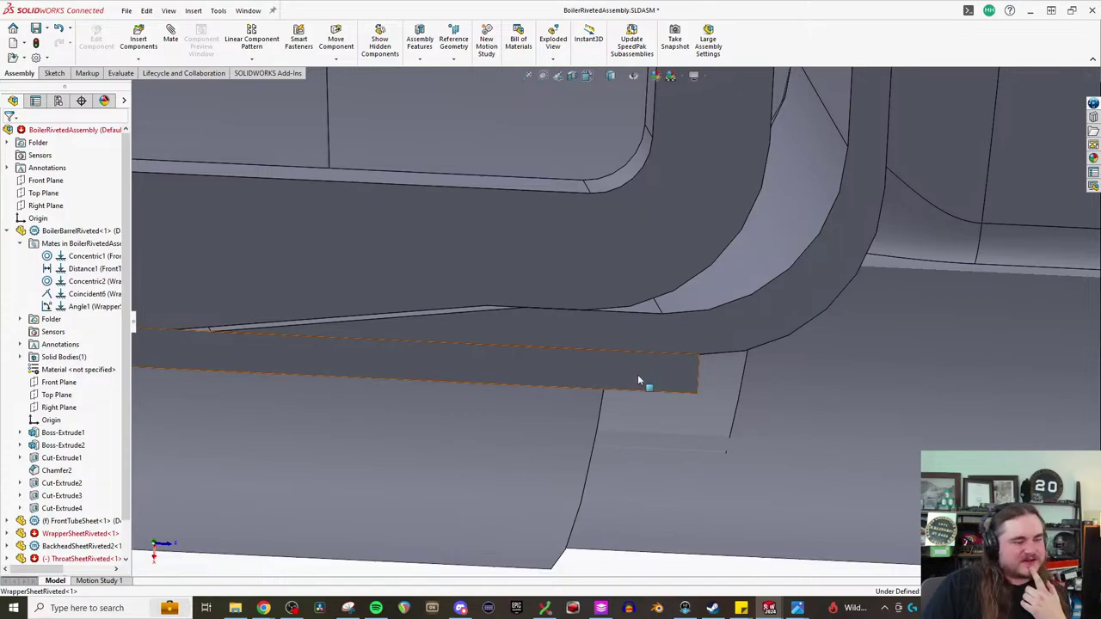
{"action": "left_click", "coordinate": [648, 316]}
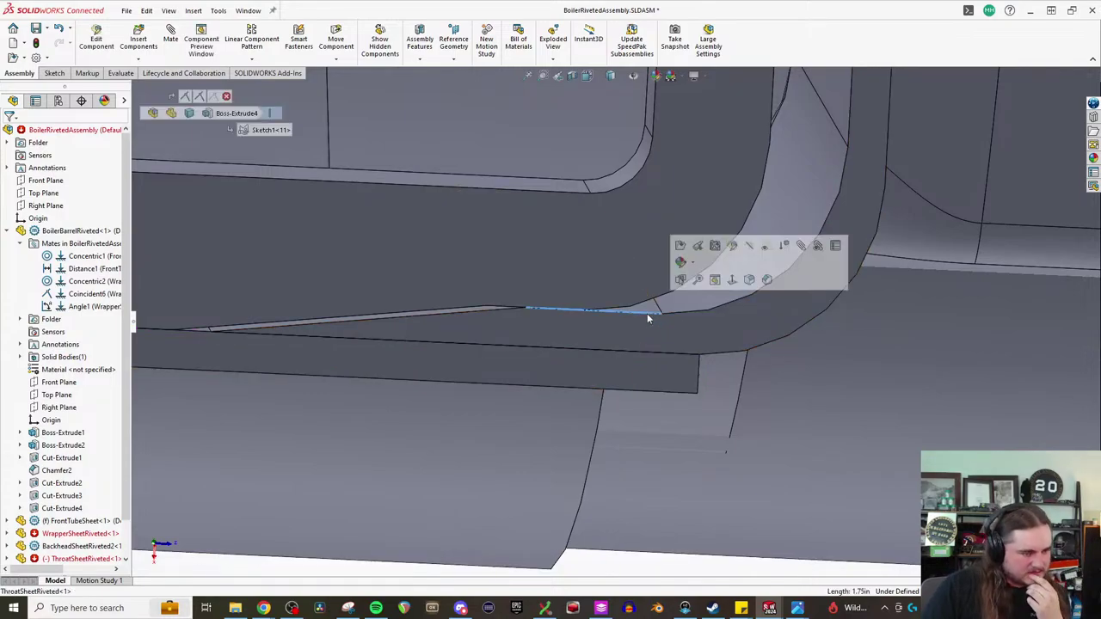
{"action": "middle_click_drag", "start_coordinate": [647, 313], "coordinate": [634, 307]}
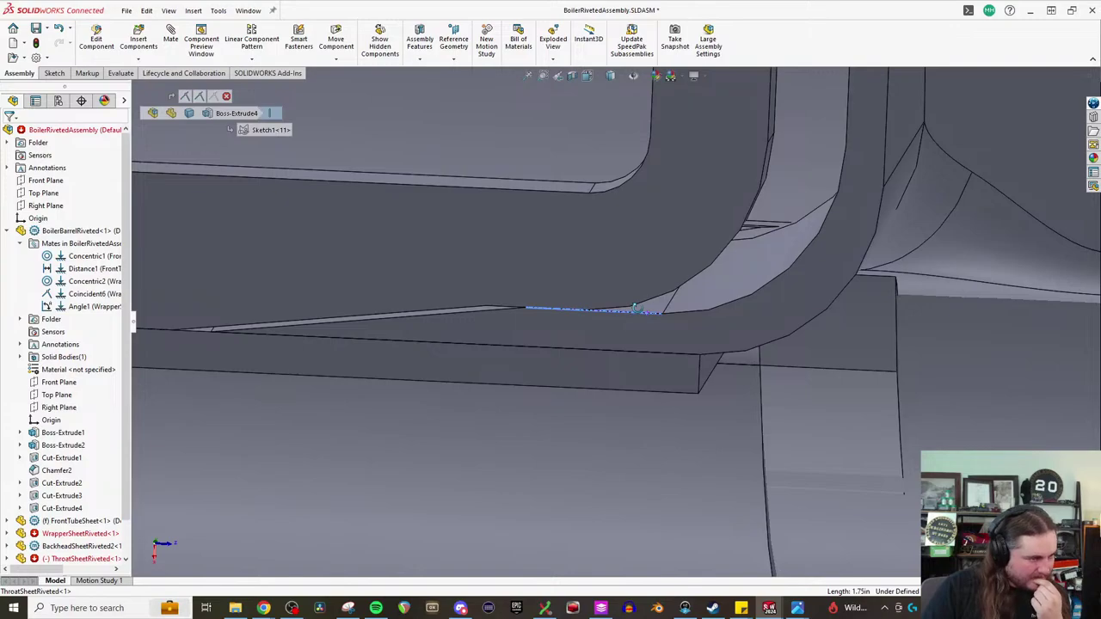
{"action": "middle_click_drag", "start_coordinate": [635, 307], "coordinate": [643, 290]}
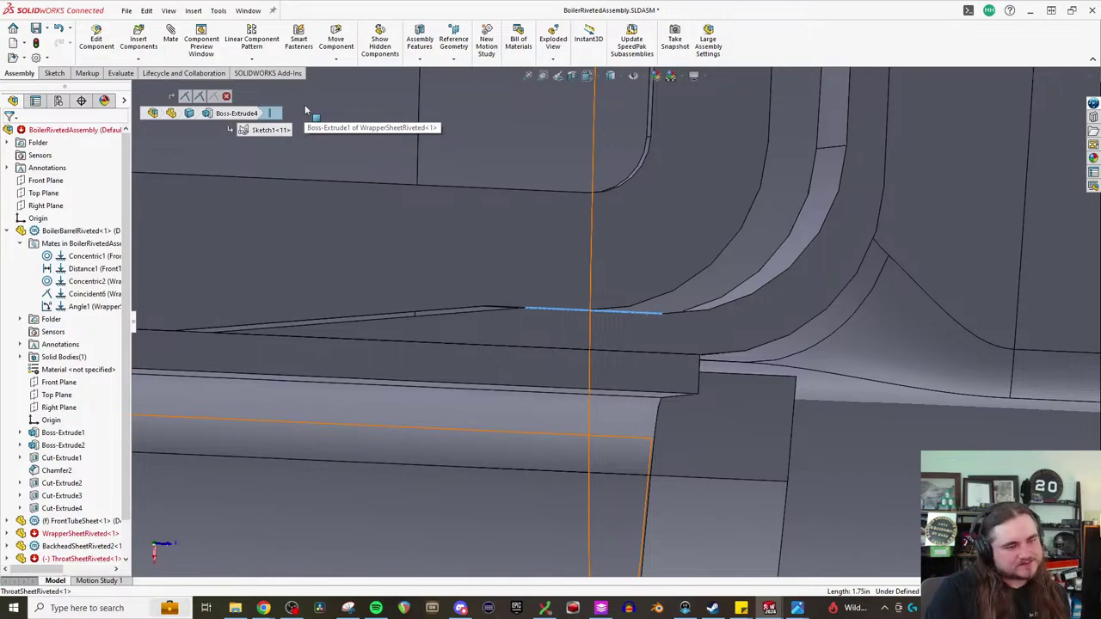
{"action": "middle_click_drag", "start_coordinate": [668, 172], "coordinate": [683, 224]}
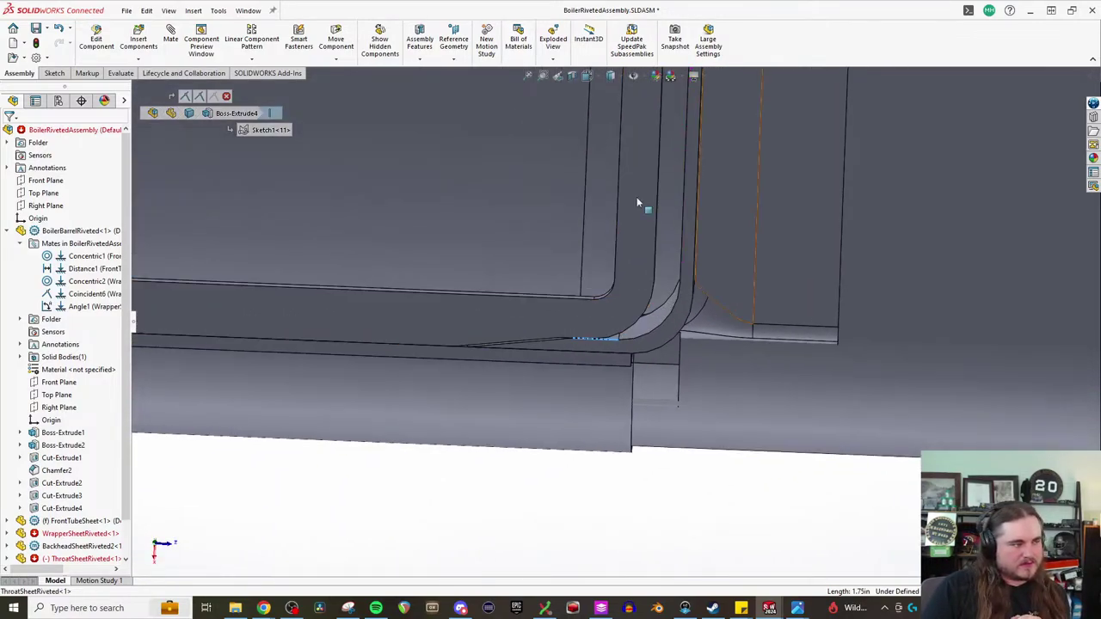
- Measure the throat sheet's short inner edge and check the points where its flange taper and the ring's taper begin
{"action": "left_click", "coordinate": [120, 73]}
{"action": "left_click", "coordinate": [88, 73]}
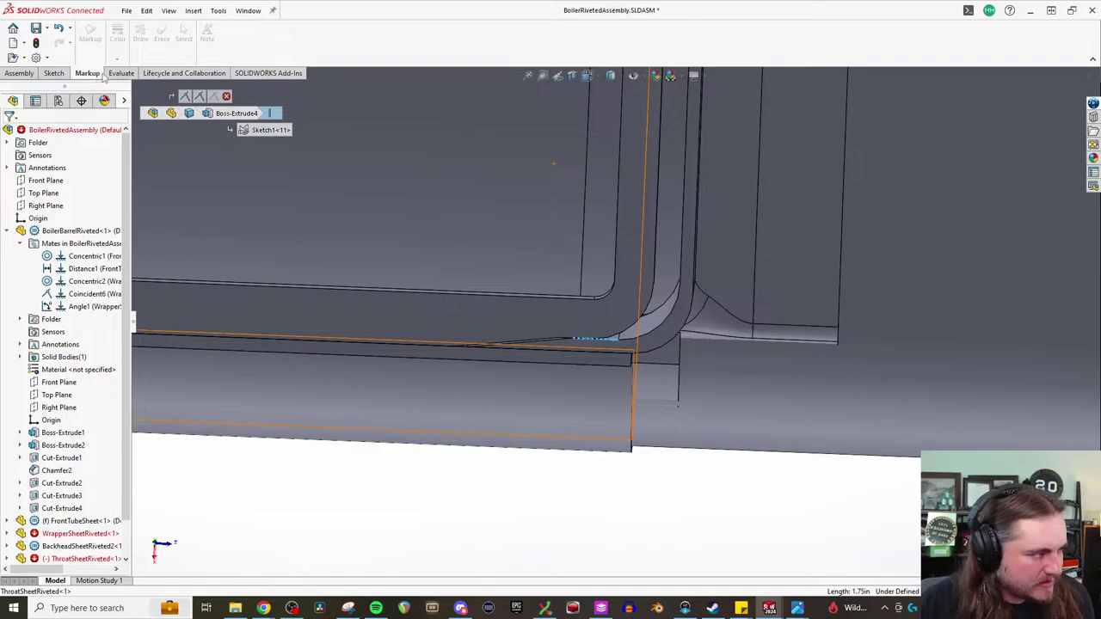
{"action": "left_click", "coordinate": [120, 73]}
{"action": "left_click", "coordinate": [236, 39]}
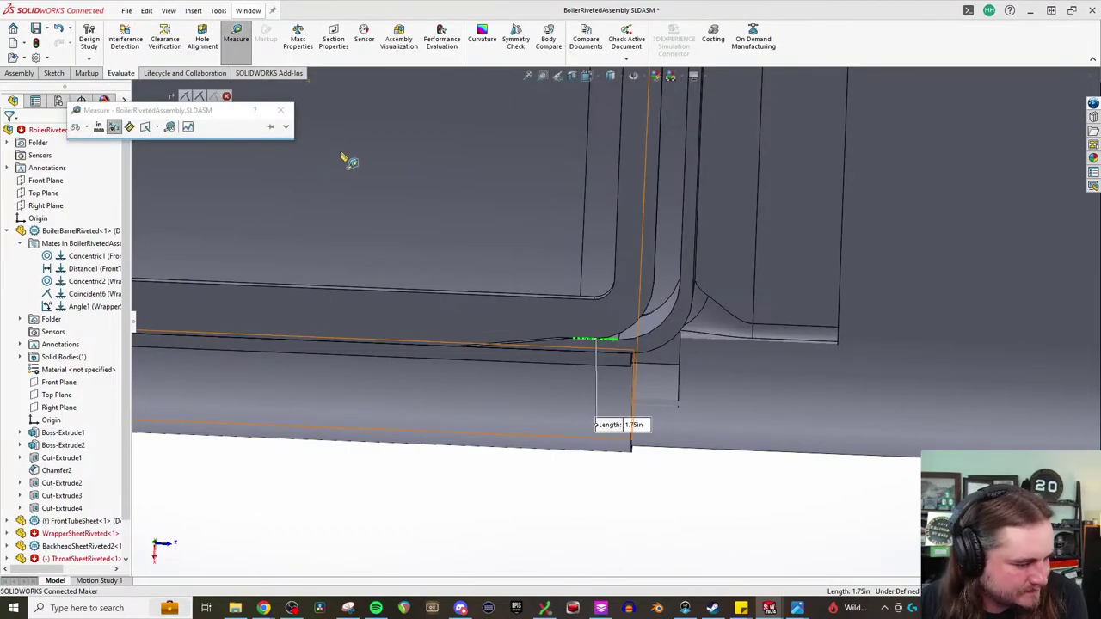
{"action": "scroll", "coordinate": [651, 351], "scroll_direction": "down", "scroll_amount": 5}
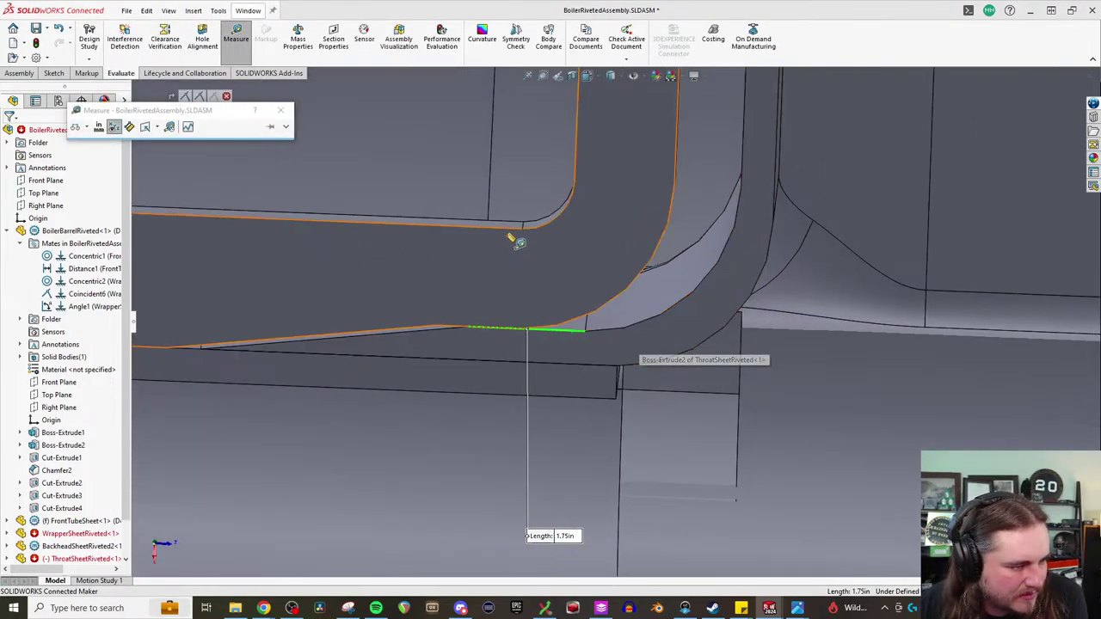
{"action": "left_click", "coordinate": [450, 343]}
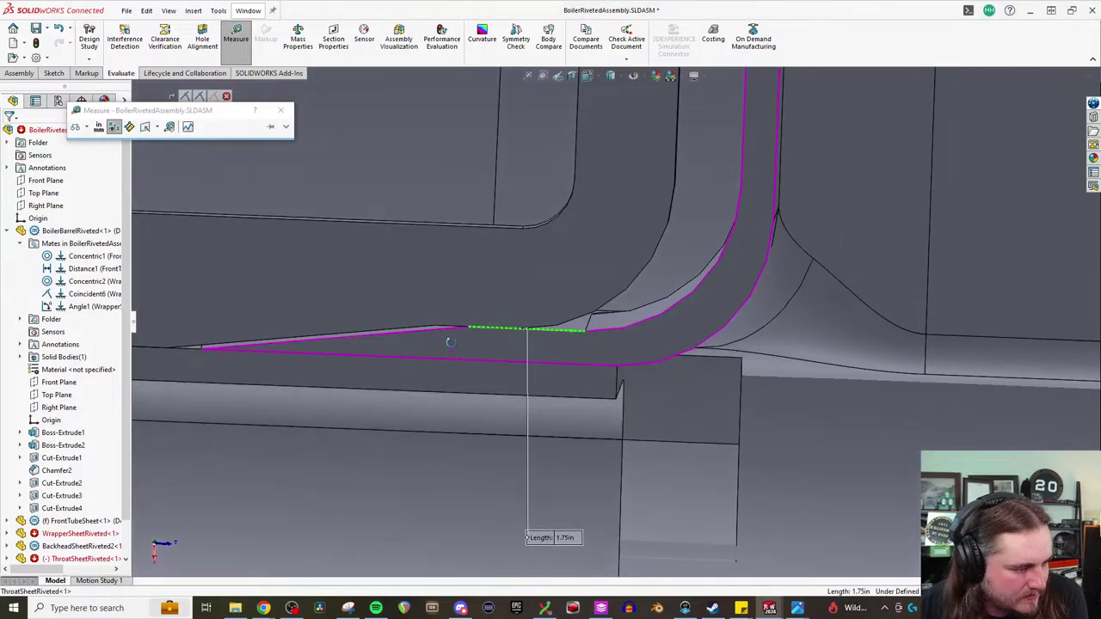
{"action": "scroll", "coordinate": [449, 344], "scroll_direction": "up", "scroll_amount": 8}
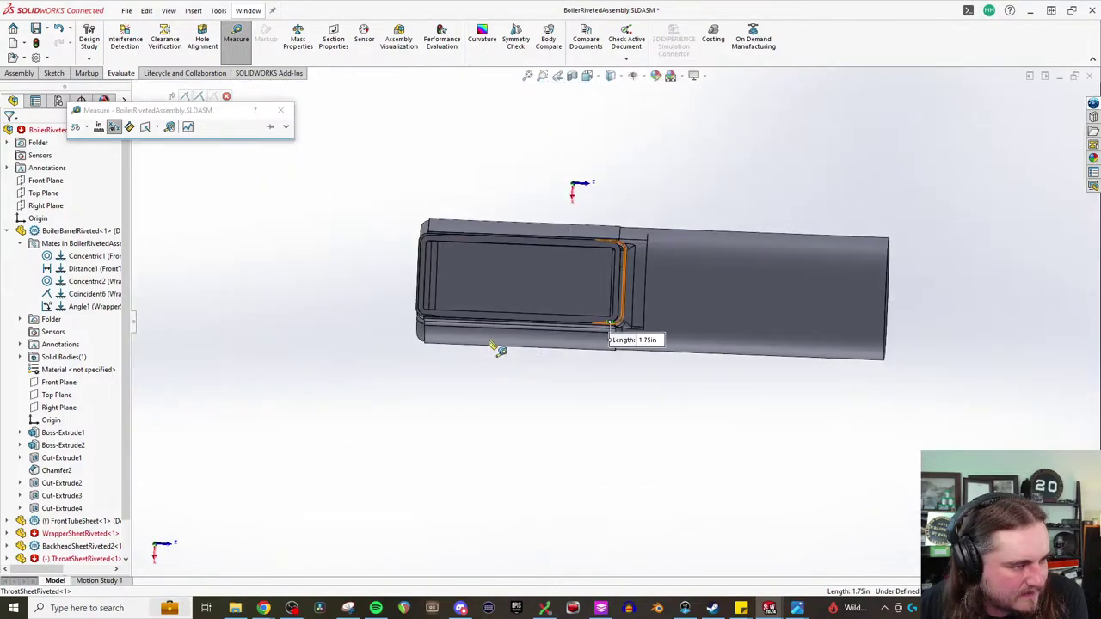
{"action": "scroll", "coordinate": [565, 295], "scroll_direction": "down", "scroll_amount": 10}
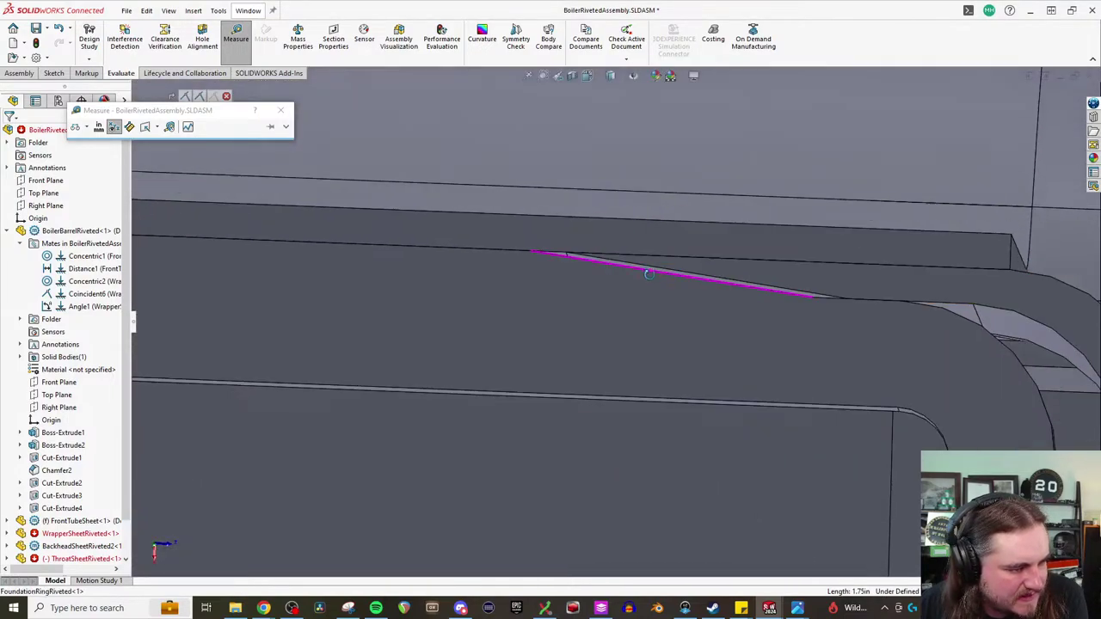
{"action": "left_click", "coordinate": [567, 254]}
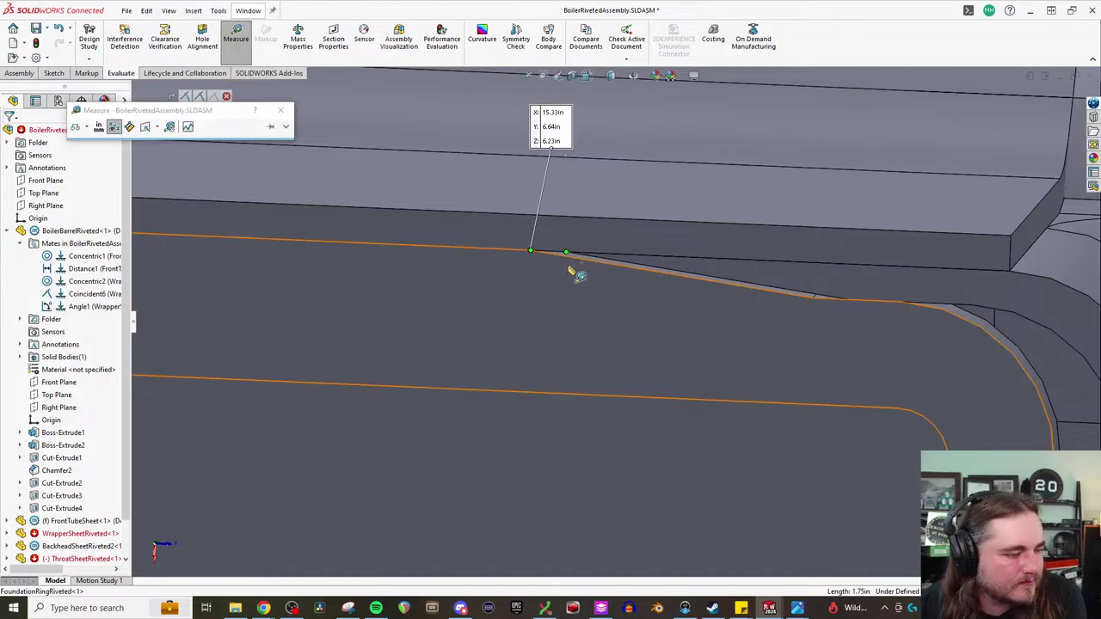
{"action": "scroll", "coordinate": [568, 273], "scroll_direction": "up", "scroll_amount": 2}
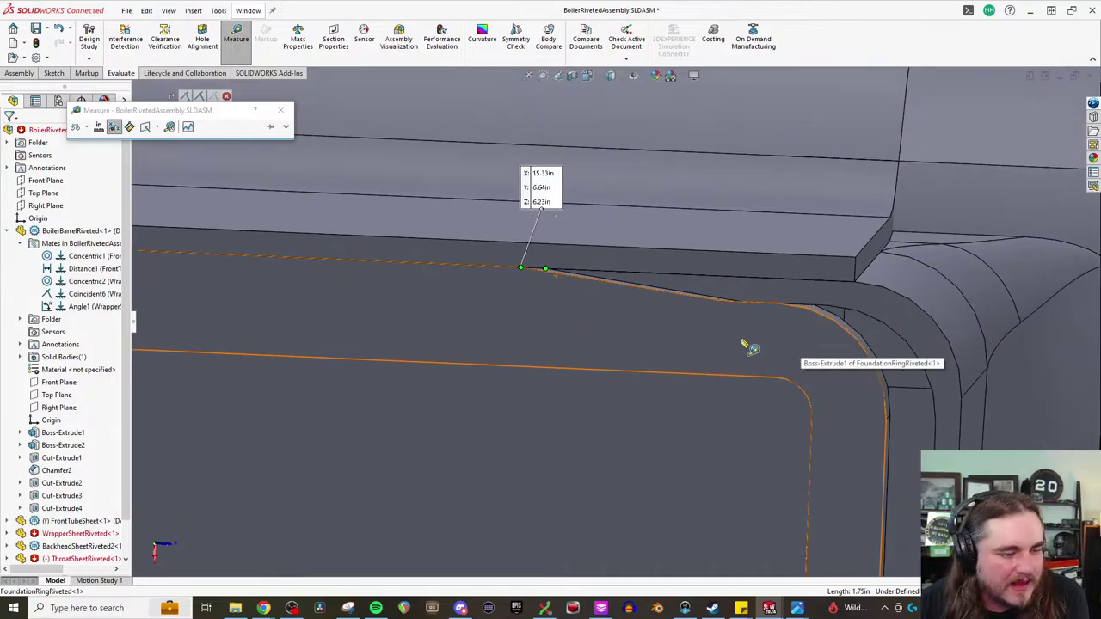
{"action": "scroll", "coordinate": [516, 256], "scroll_direction": "down", "scroll_amount": 3}
{"action": "scroll", "coordinate": [568, 266], "scroll_direction": "up", "scroll_amount": 5}
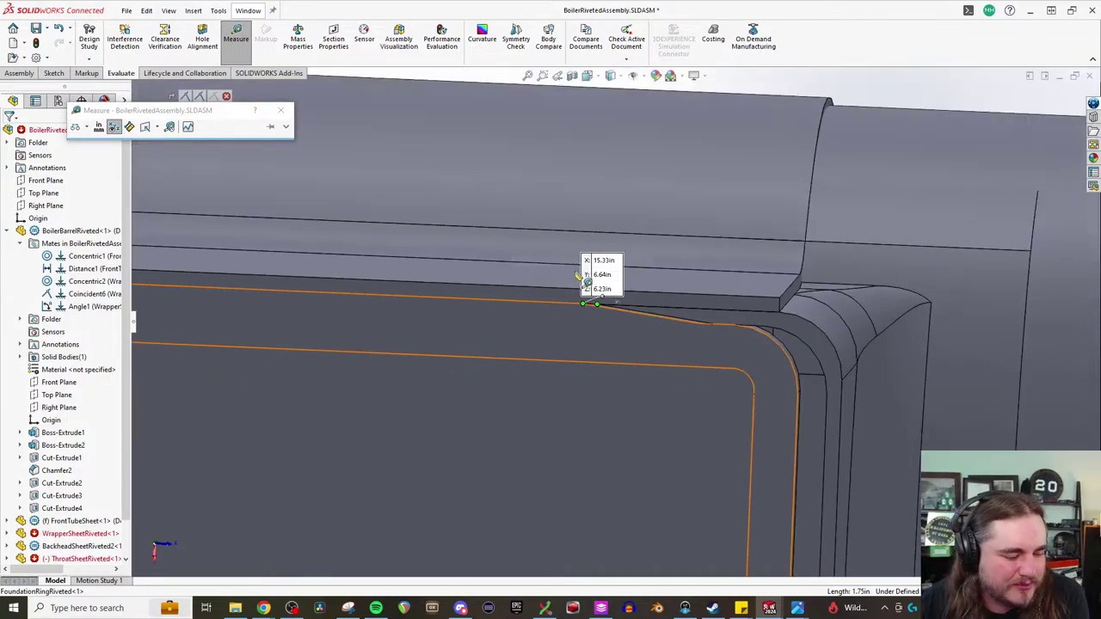
{"action": "scroll", "coordinate": [676, 509], "scroll_direction": "down", "scroll_amount": 4}
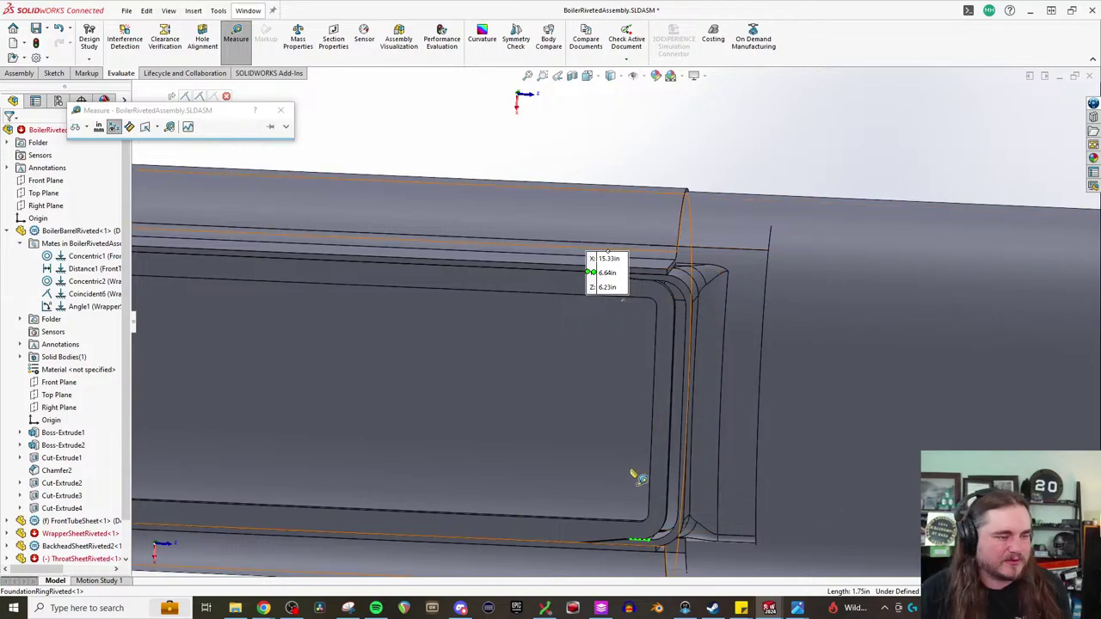
- Restart the measurement and measure from the throat sheet's tapered flange tip to the ring's taper corner
{"action": "key", "text": "Escape"}
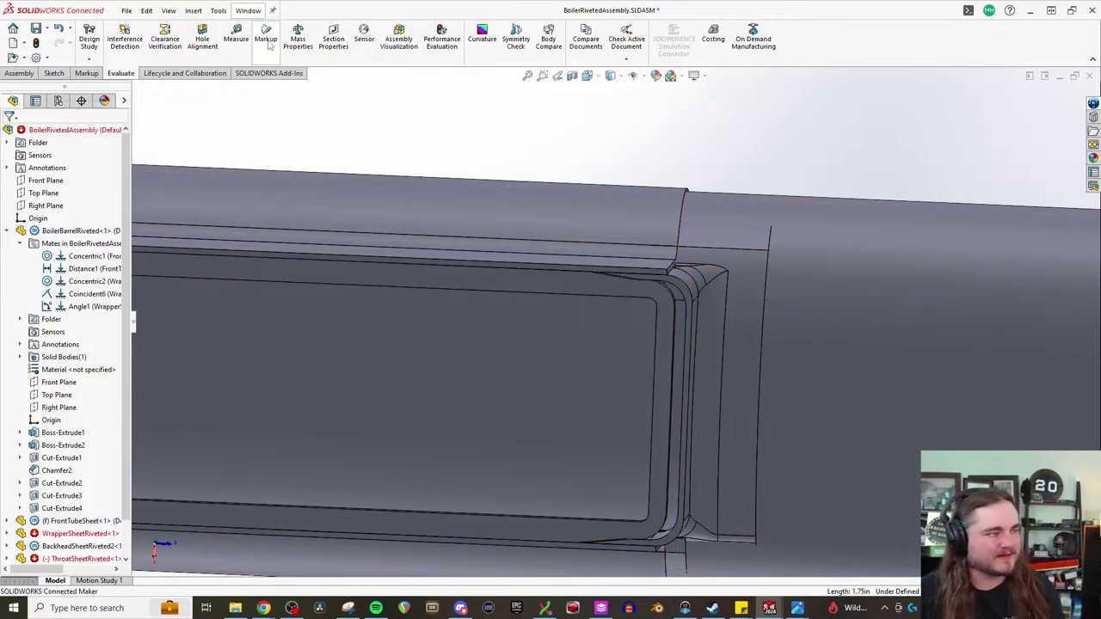
{"action": "left_click", "coordinate": [236, 38]}
{"action": "scroll", "coordinate": [594, 275], "scroll_direction": "down", "scroll_amount": 2}
{"action": "scroll", "coordinate": [595, 275], "scroll_direction": "down", "scroll_amount": 4}
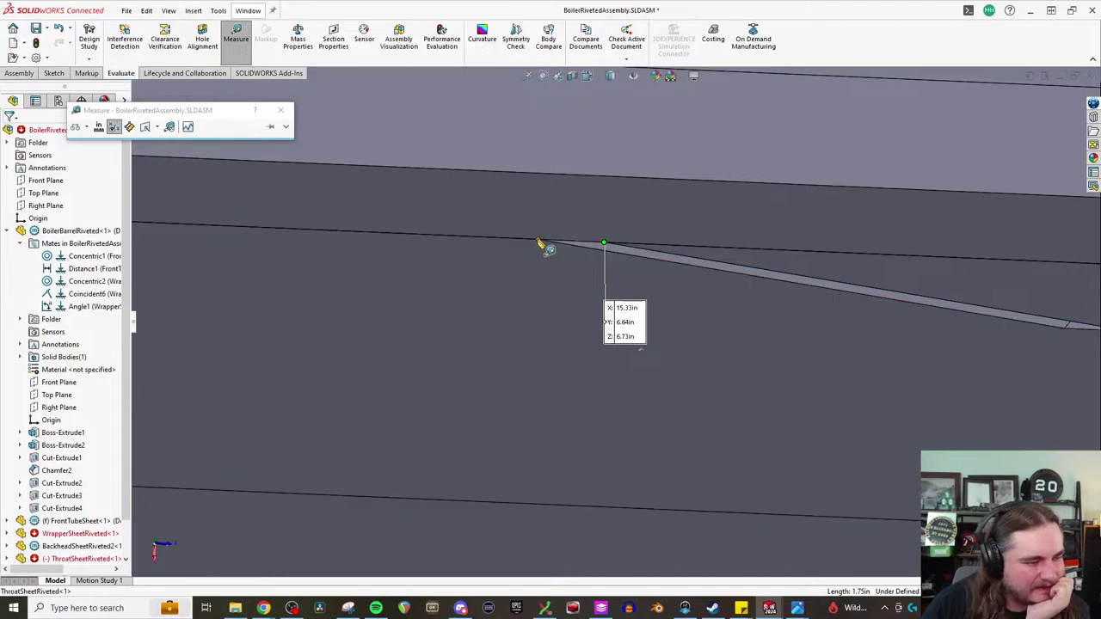
{"action": "left_click", "coordinate": [539, 242]}
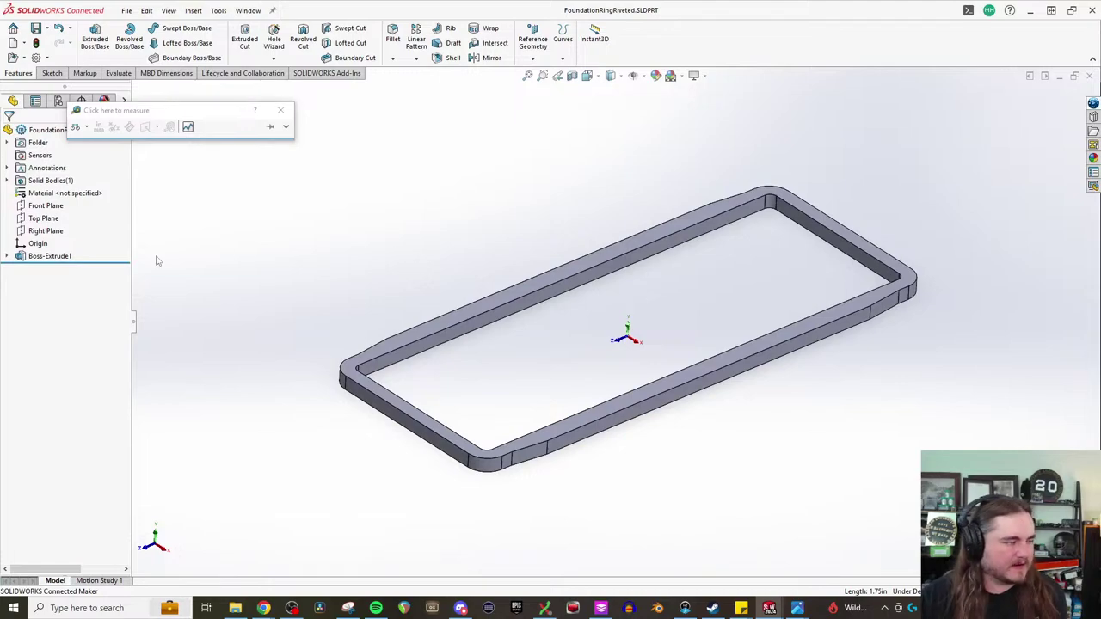
- Edit the foundation ring's sketch, set the overall length of its straight side section to 41 in, and rebuild the part
{"action": "left_click", "coordinate": [8, 257]}
{"action": "left_click", "coordinate": [50, 269]}
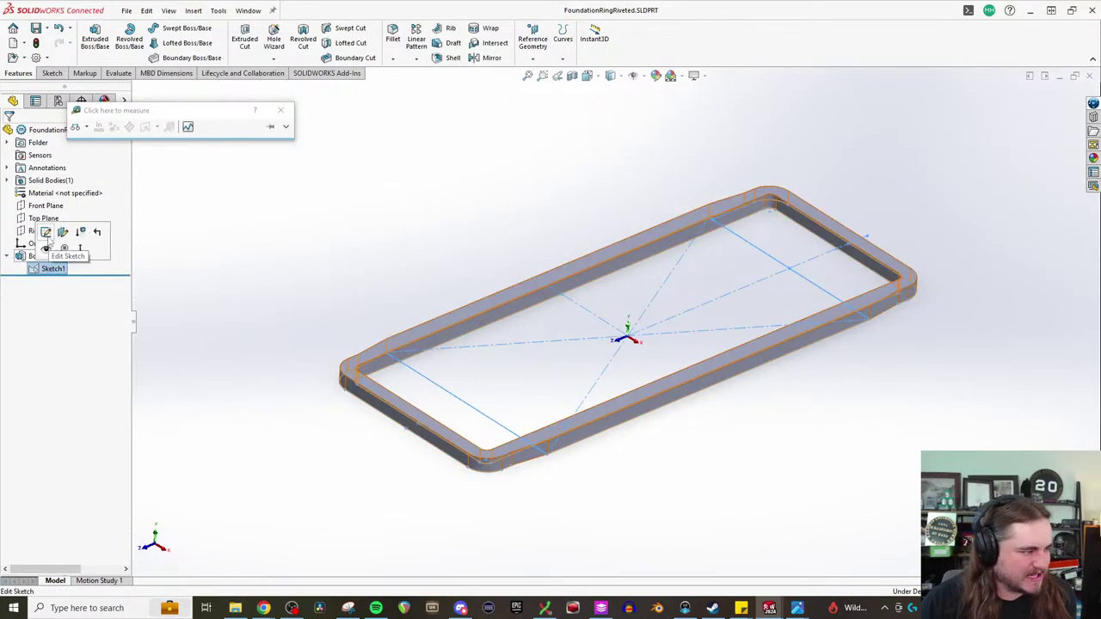
{"action": "left_click", "coordinate": [56, 233]}
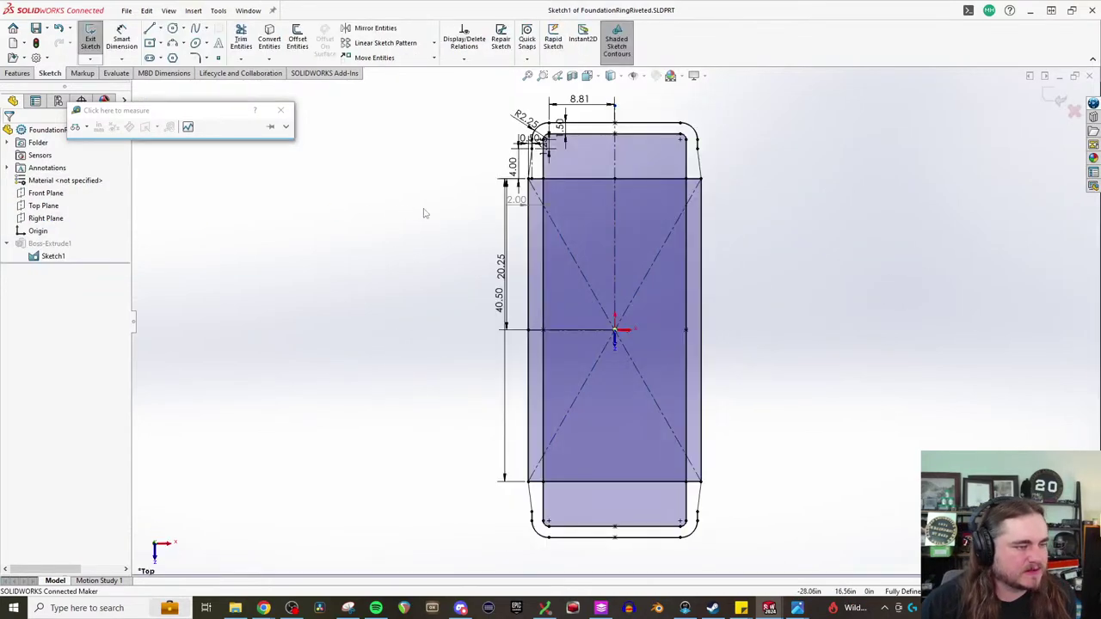
{"action": "double_click", "coordinate": [498, 308]}
{"action": "type", "text": "41"}
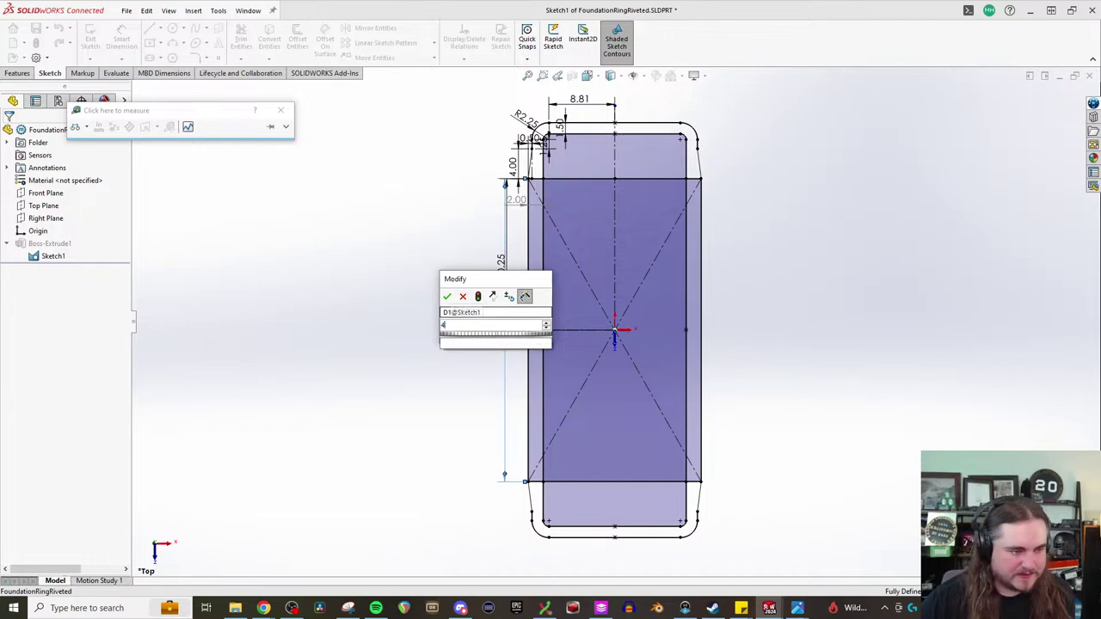
{"action": "key", "text": "Return"}
{"action": "left_click", "coordinate": [35, 43]}
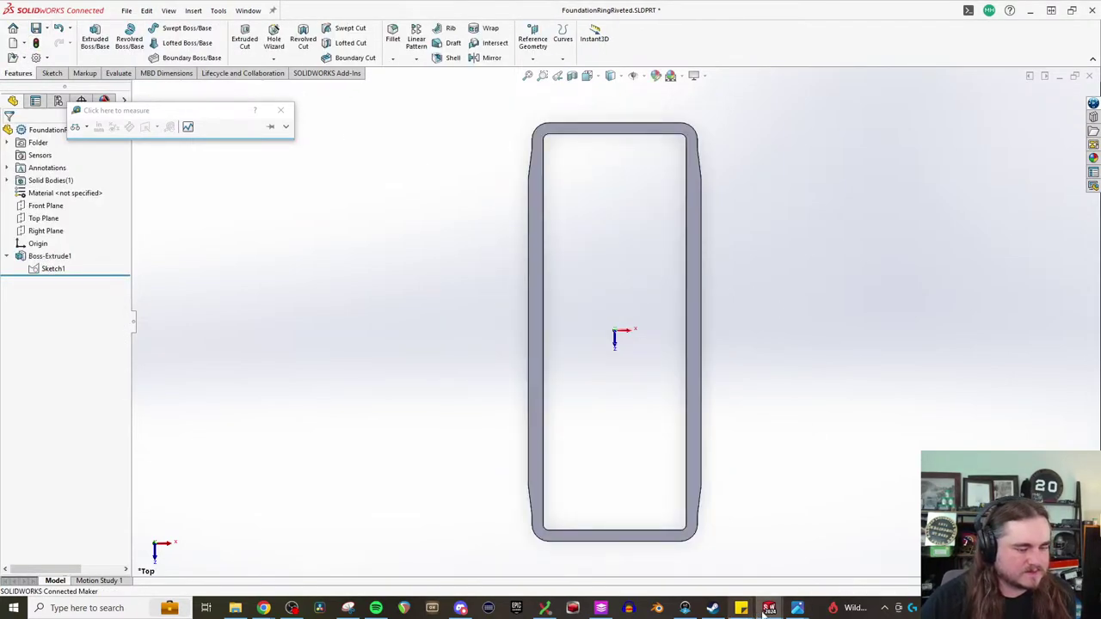
- Close the measuring tool, switch to BoilerRivetedAssembly, and rebuild it with the modified foundation ring
{"action": "mouse_move", "coordinate": [840, 600]}
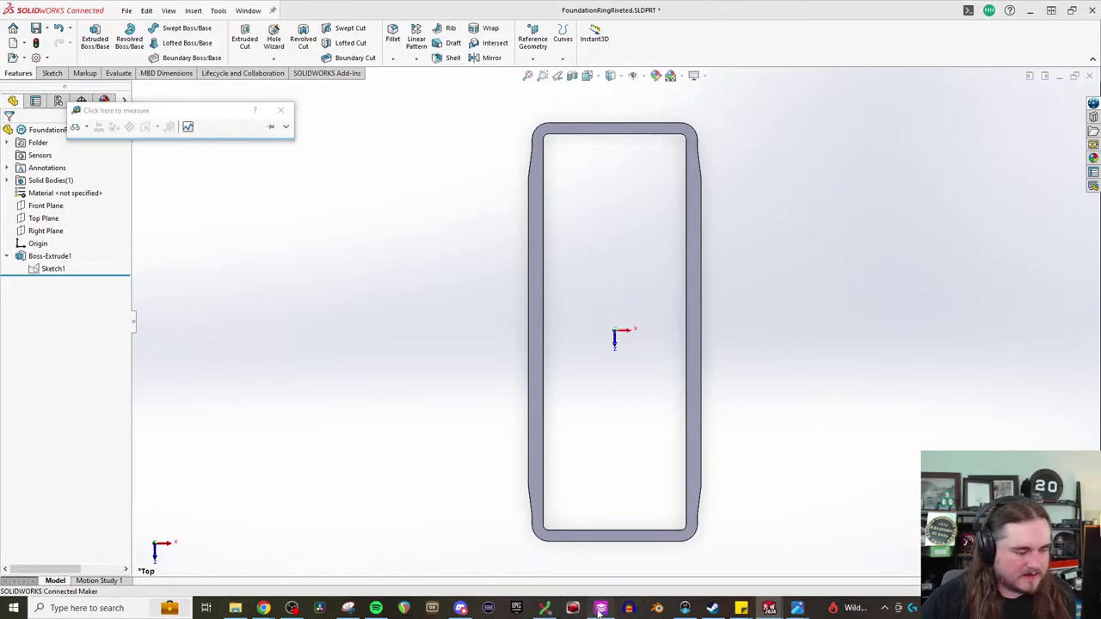
{"action": "mouse_move", "coordinate": [769, 608]}
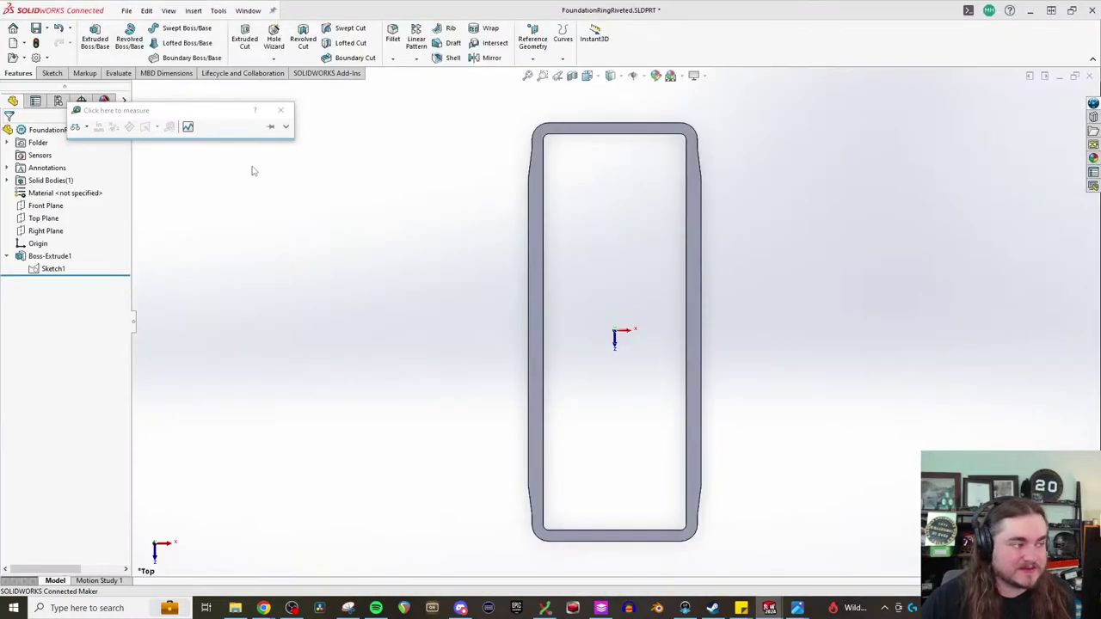
{"action": "left_click", "coordinate": [280, 110]}
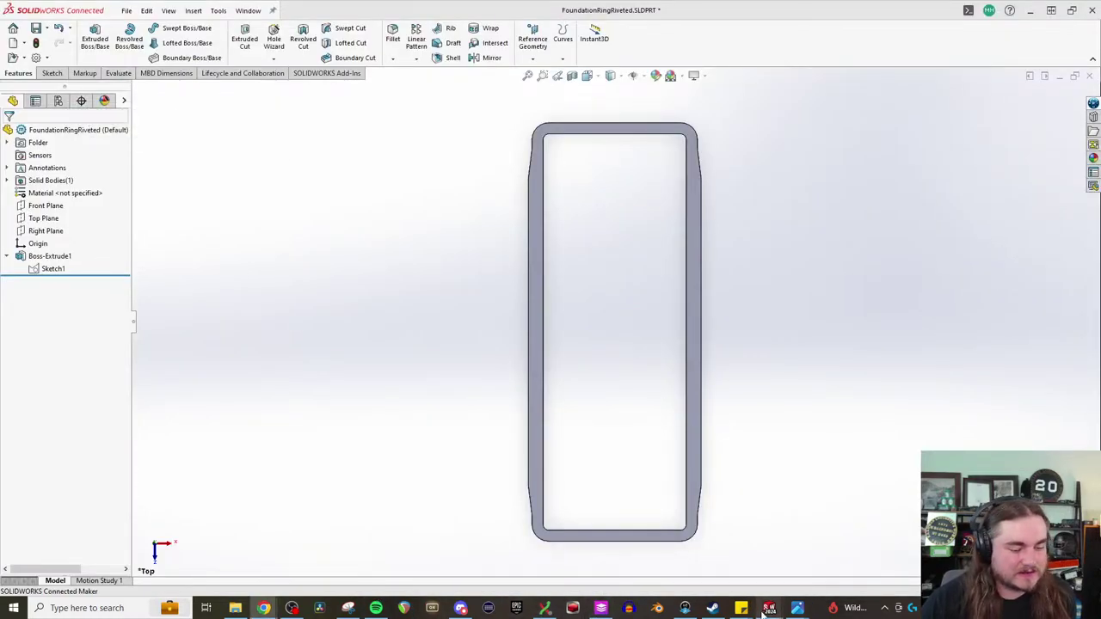
{"action": "mouse_move", "coordinate": [769, 608]}
{"action": "left_click", "coordinate": [590, 564]}
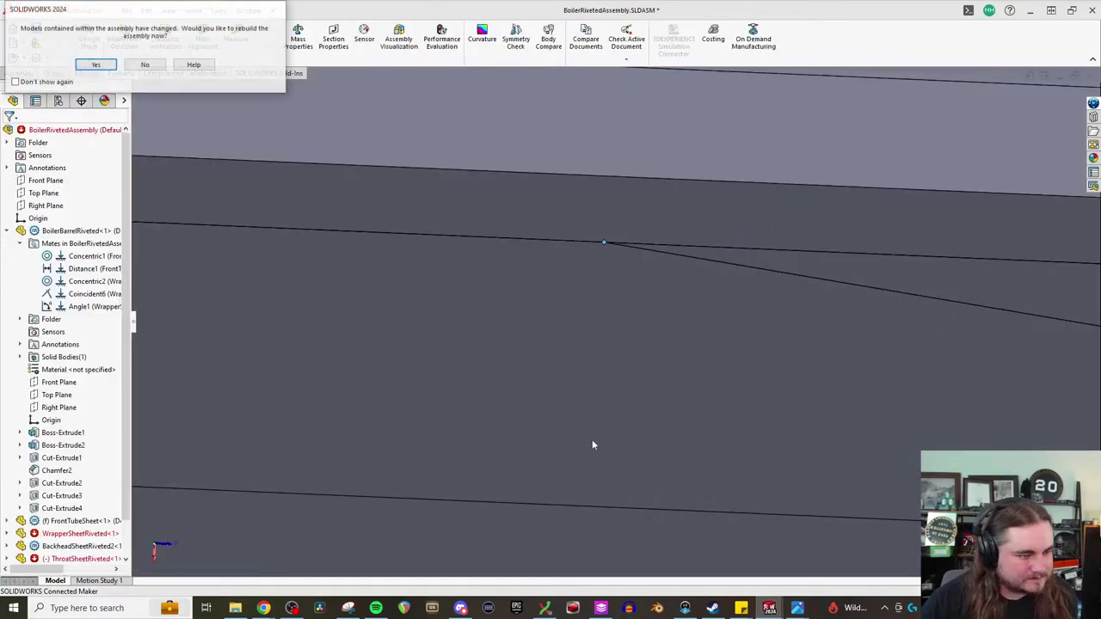
{"action": "left_click", "coordinate": [107, 65]}
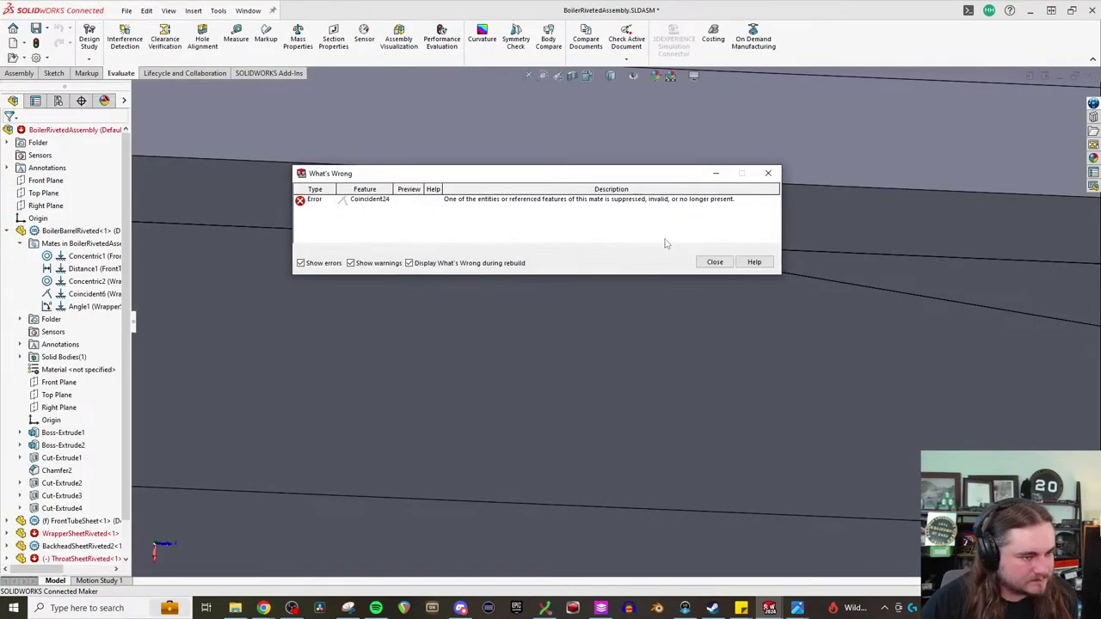
{"action": "left_click", "coordinate": [710, 260]}
{"action": "scroll", "coordinate": [723, 333], "scroll_direction": "up", "scroll_amount": 3}
{"action": "middle_click_drag", "start_coordinate": [728, 407], "coordinate": [787, 185]}
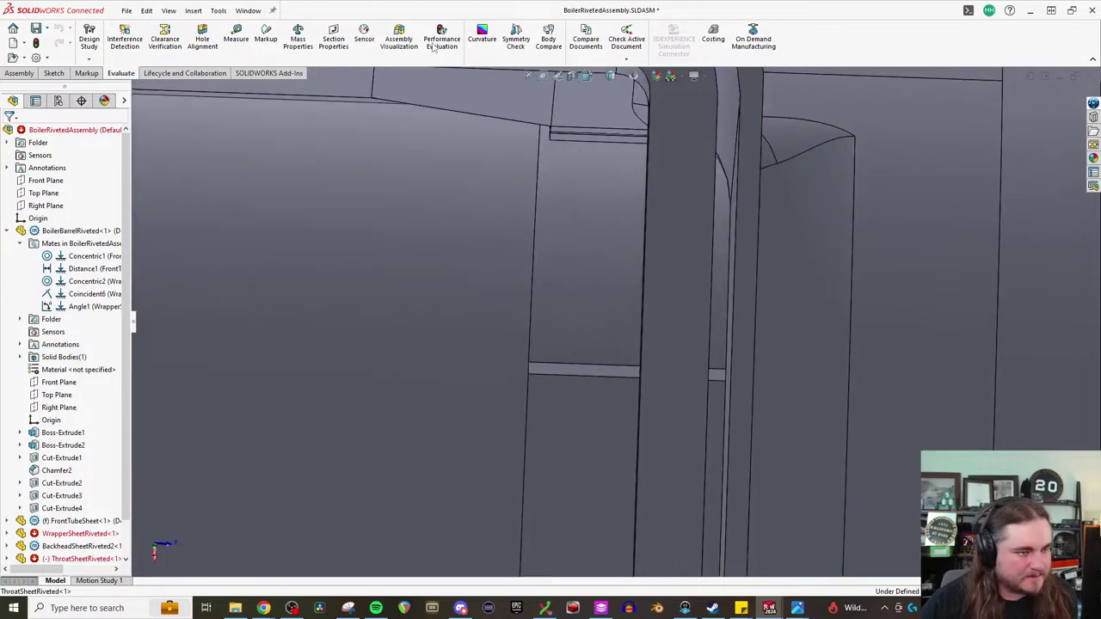
- Measure the throat sheet's narrow lower face beside the foundation ring's short end, inspect its rounded corners, and close the measuring tool
{"action": "left_click", "coordinate": [236, 39]}
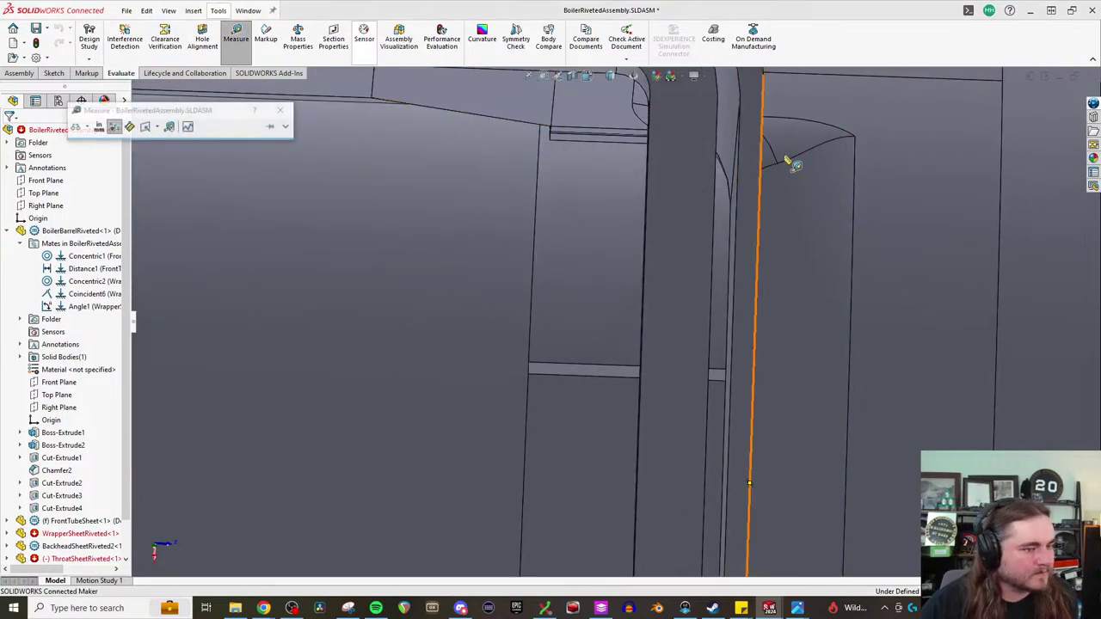
{"action": "left_click", "coordinate": [739, 204]}
{"action": "scroll", "coordinate": [768, 228], "scroll_direction": "up", "scroll_amount": 5}
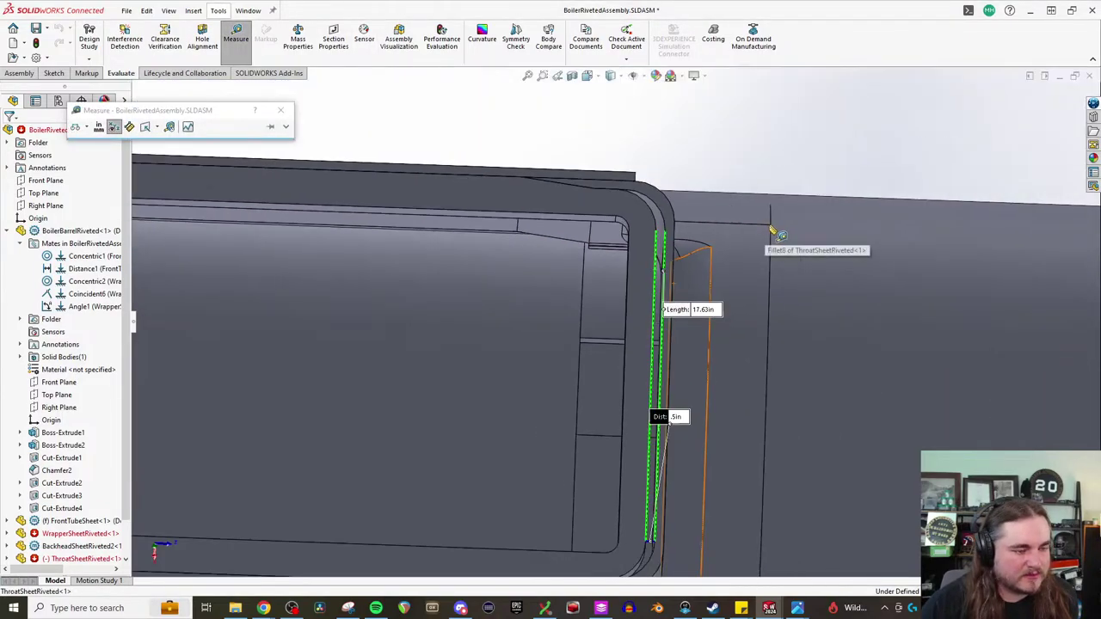
{"action": "scroll", "coordinate": [662, 496], "scroll_direction": "down", "scroll_amount": 5}
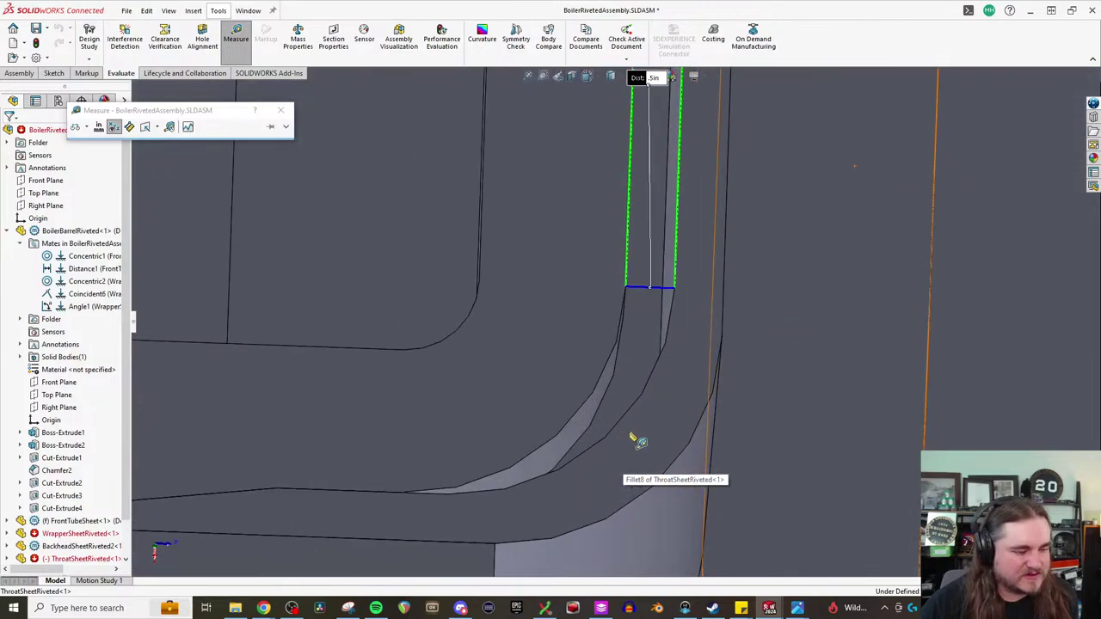
{"action": "middle_click_drag", "start_coordinate": [645, 314], "coordinate": [614, 447]}
{"action": "scroll", "coordinate": [641, 315], "scroll_direction": "up", "scroll_amount": 5}
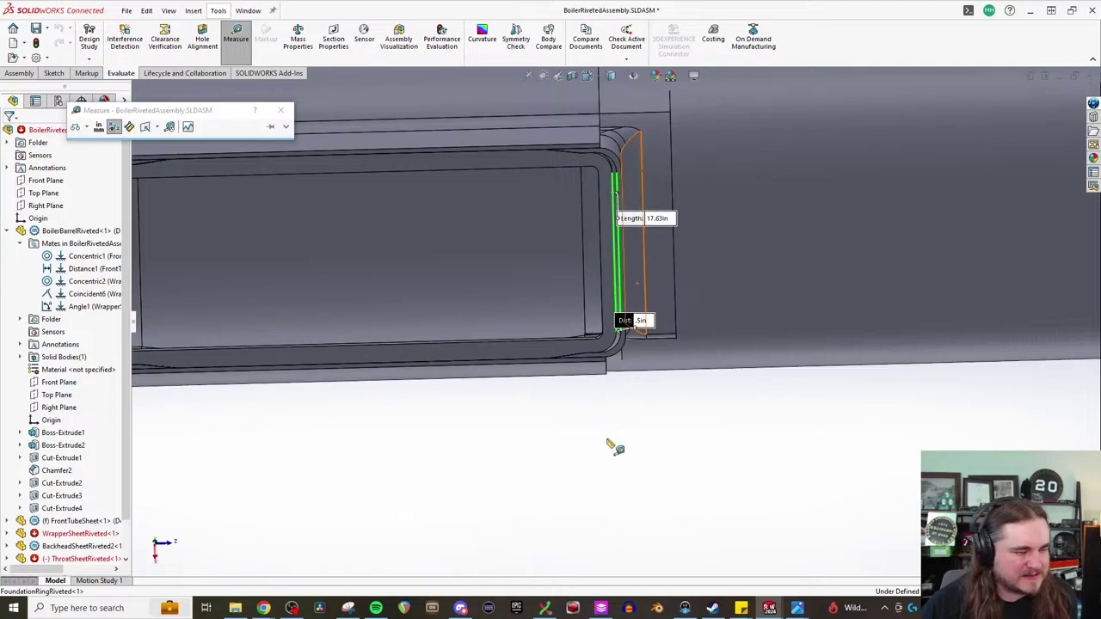
{"action": "key", "text": "Escape"}
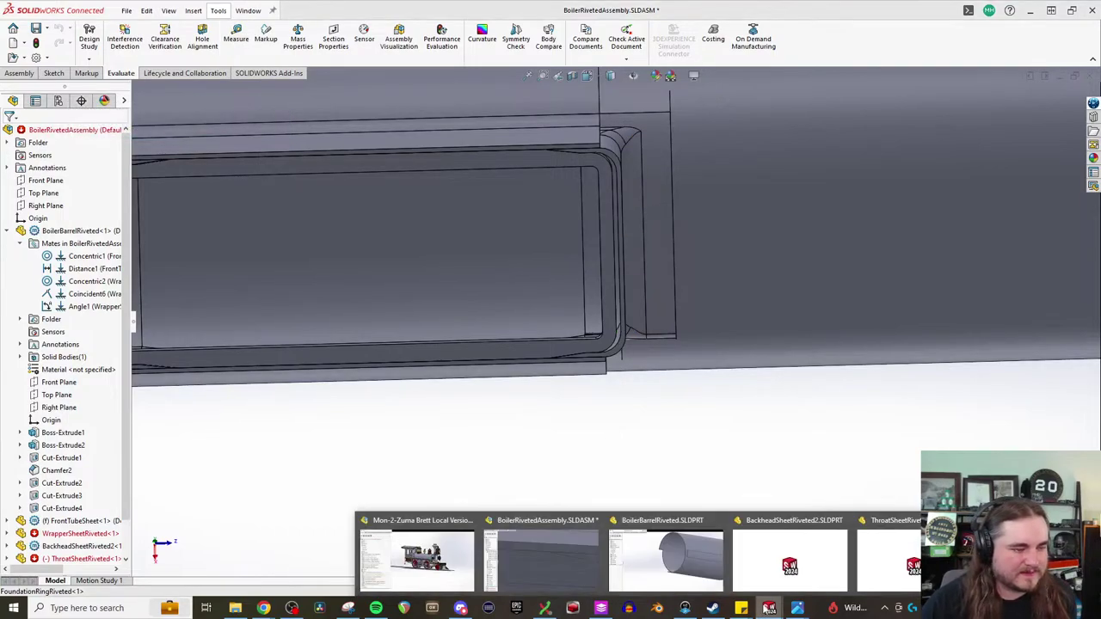
- Switch to the FoundationRingRiveted part and look over its outline from the top
{"action": "scroll", "coordinate": [641, 370], "scroll_direction": "up", "scroll_amount": 5}
{"action": "scroll", "coordinate": [525, 297], "scroll_direction": "down", "scroll_amount": 3}
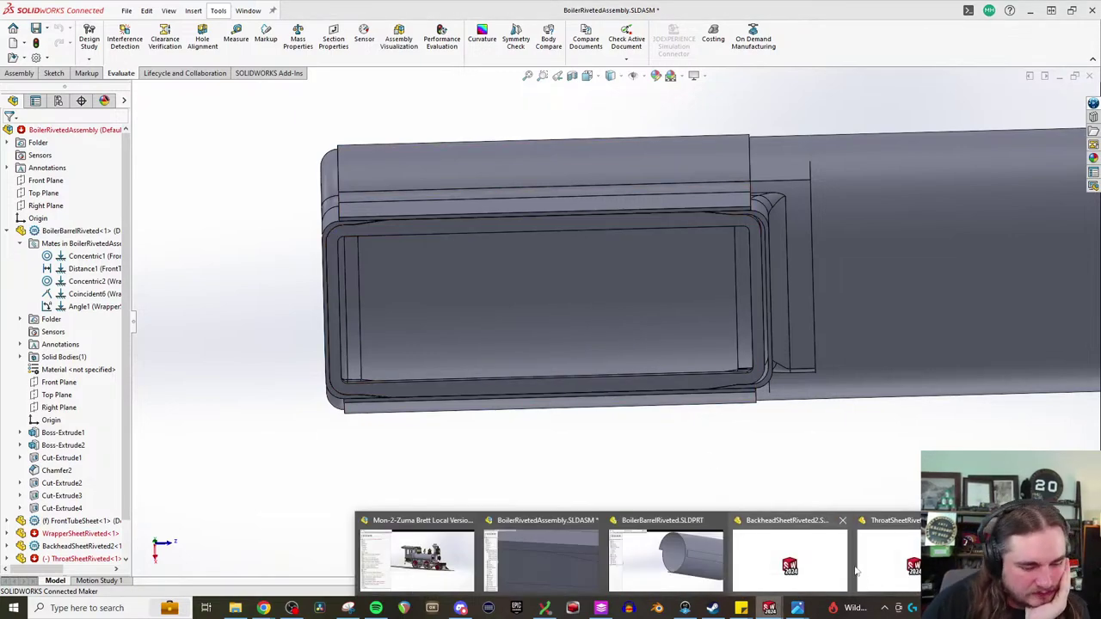
{"action": "key", "text": "ctrl+Tab"}
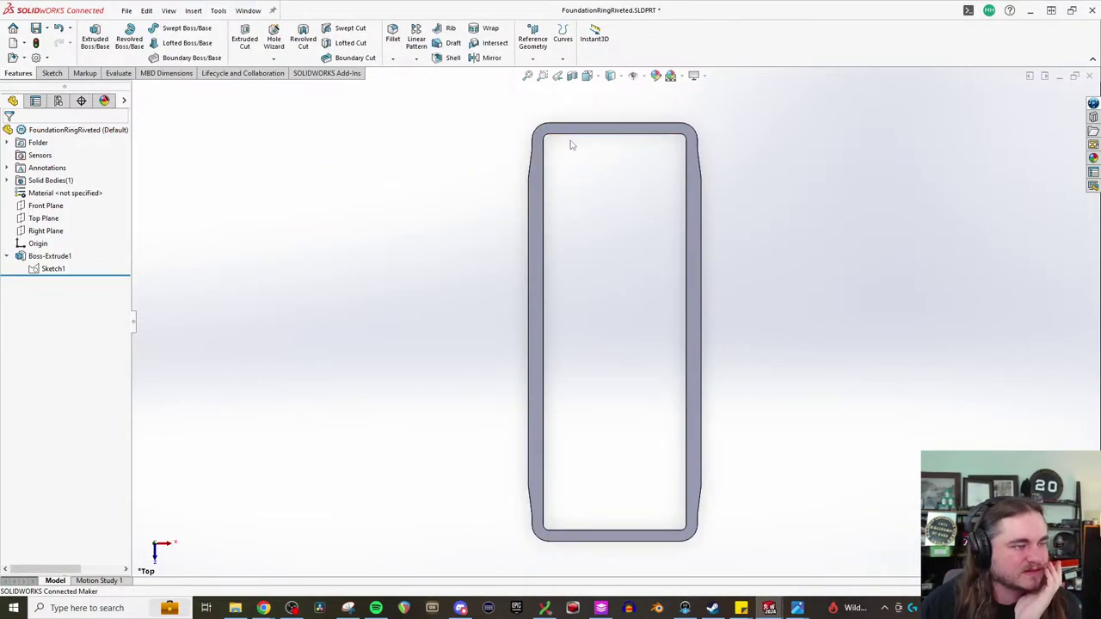
{"action": "key", "text": "ctrl+5"}
{"action": "scroll", "coordinate": [620, 161], "scroll_direction": "down", "scroll_amount": 2}
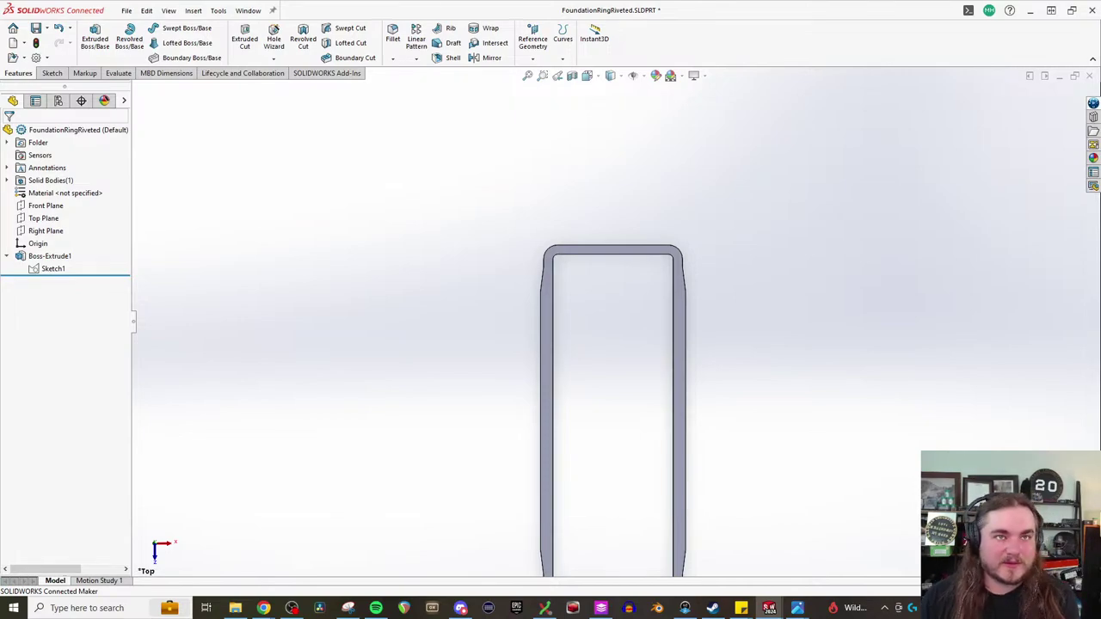
{"action": "key", "text": "alt+Tab"}
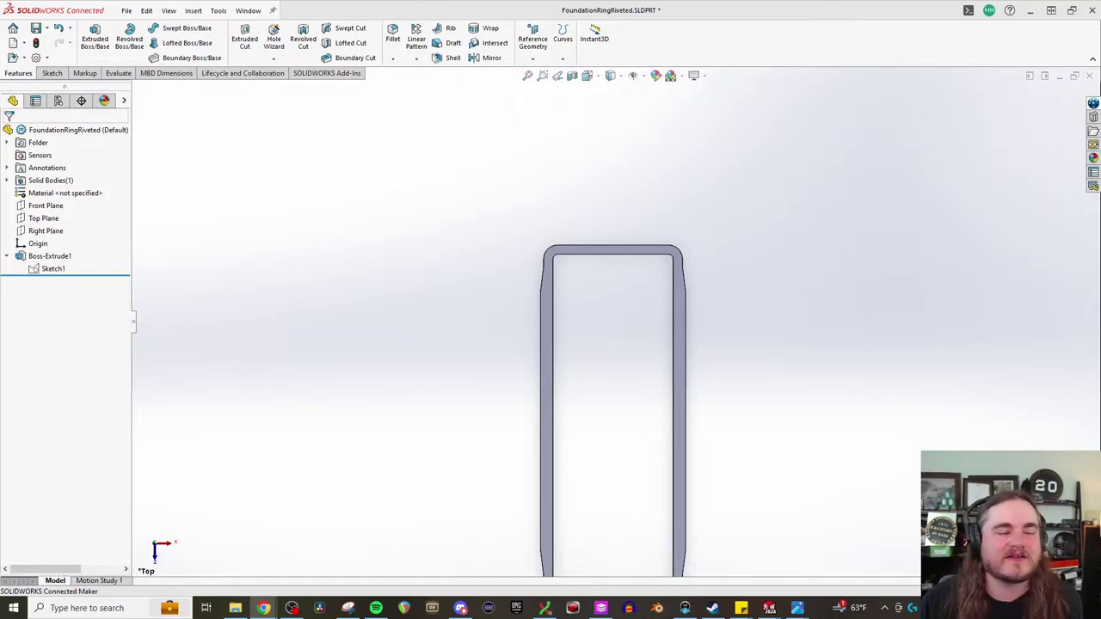
{"action": "scroll", "coordinate": [567, 333], "scroll_direction": "up", "scroll_amount": 3}
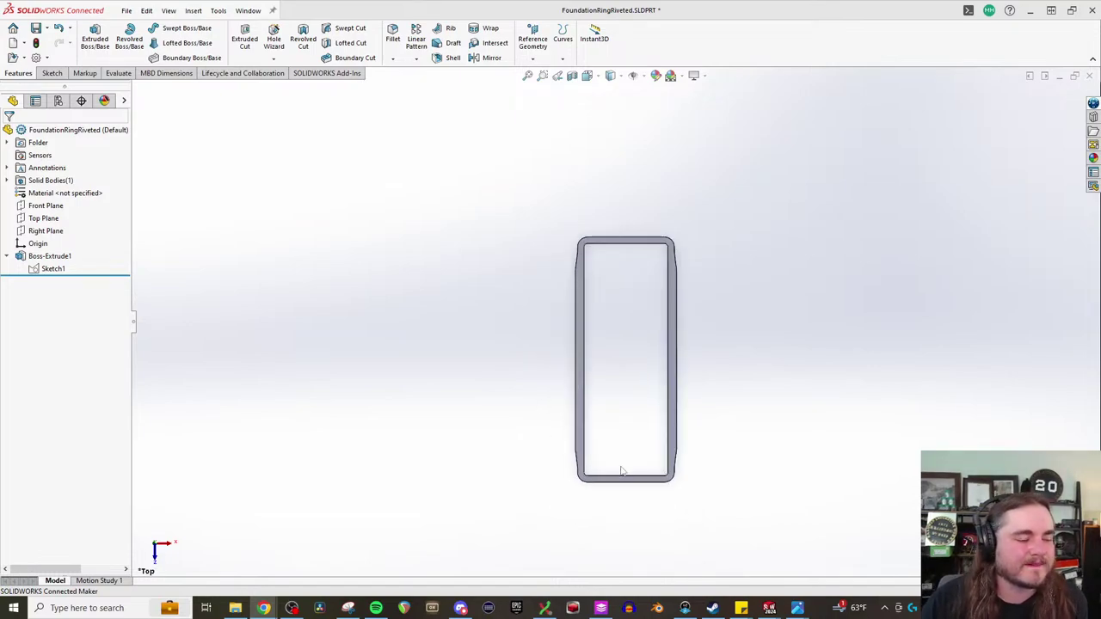
{"action": "mouse_move", "coordinate": [765, 608]}
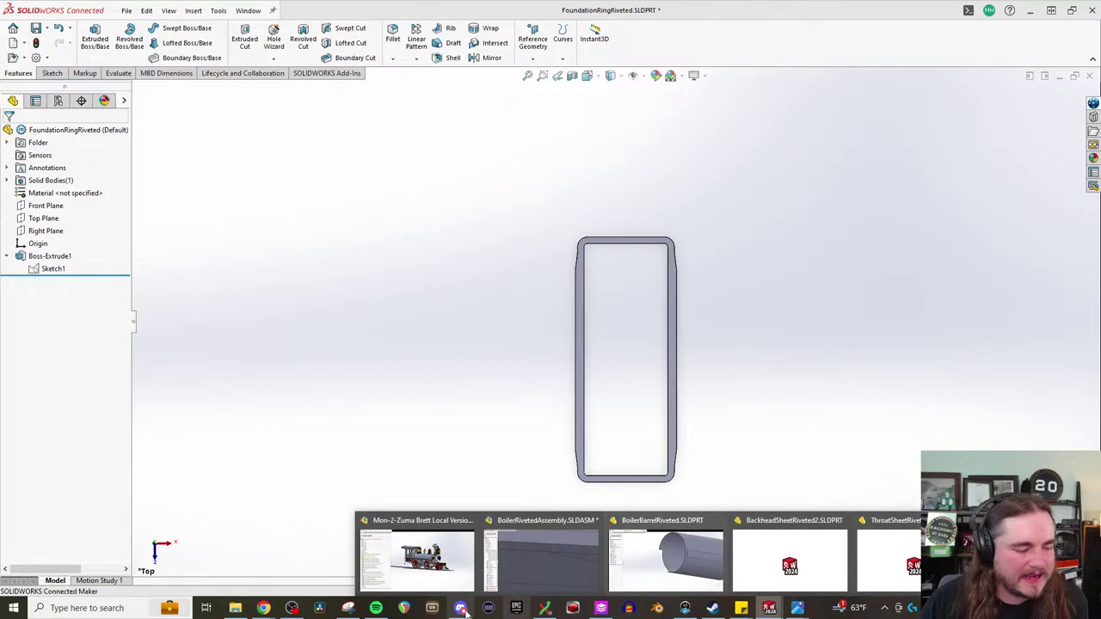
- Return to BoilerRivetedAssembly and examine how the foundation ring's taper meets the backhead sheet's flange at the firebox corner
{"action": "left_click", "coordinate": [544, 561]}
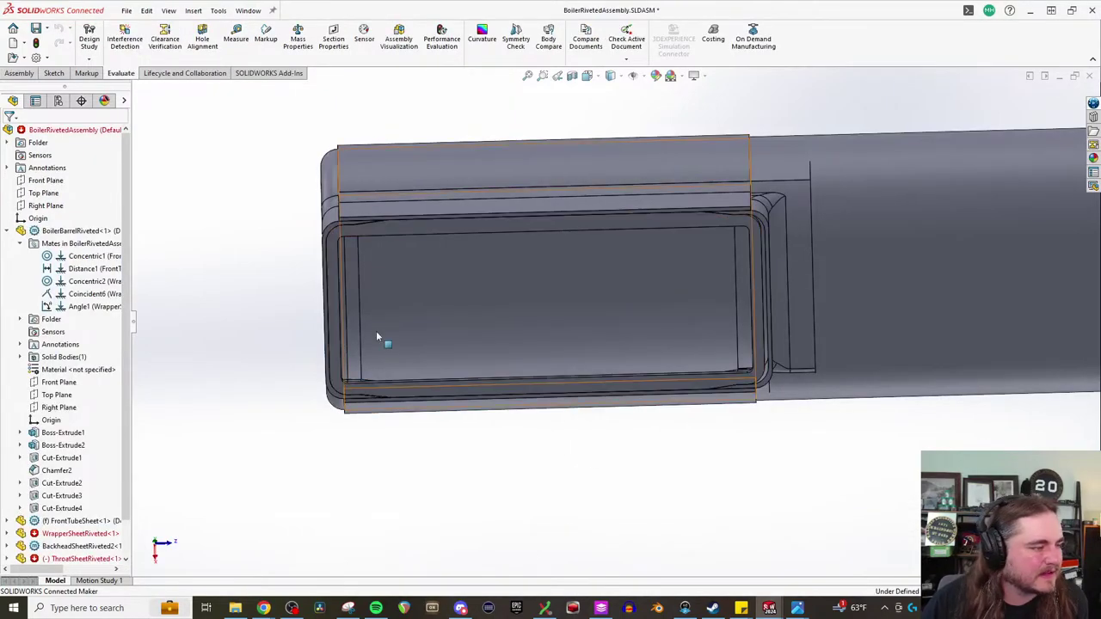
{"action": "scroll", "coordinate": [375, 330], "scroll_direction": "down", "scroll_amount": 4}
{"action": "scroll", "coordinate": [531, 199], "scroll_direction": "down", "scroll_amount": 4}
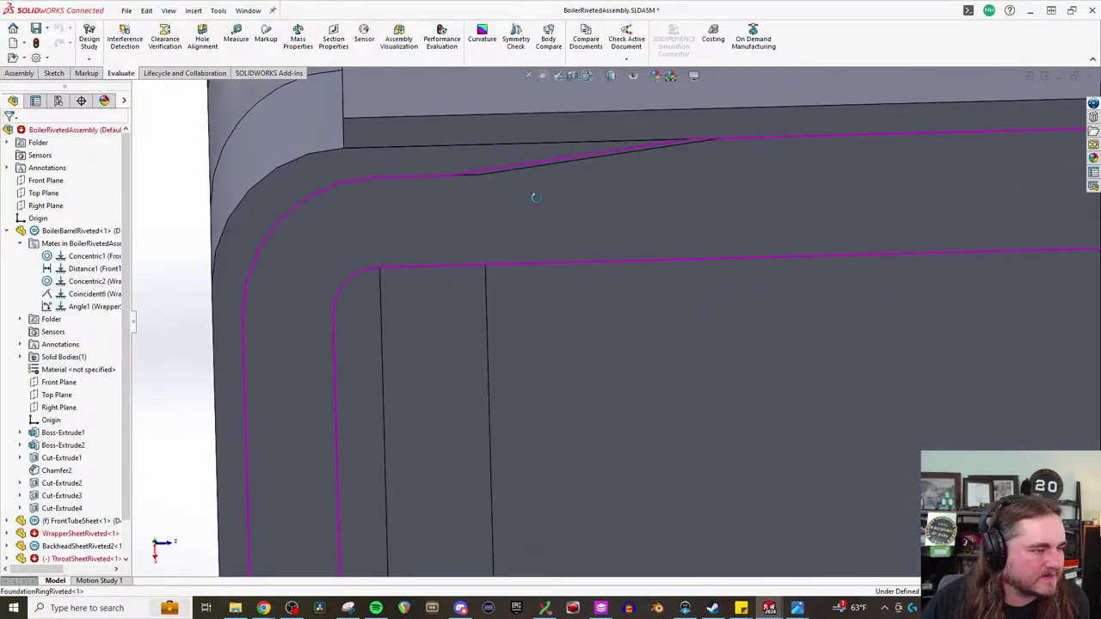
{"action": "middle_click_drag", "start_coordinate": [541, 213], "coordinate": [531, 186]}
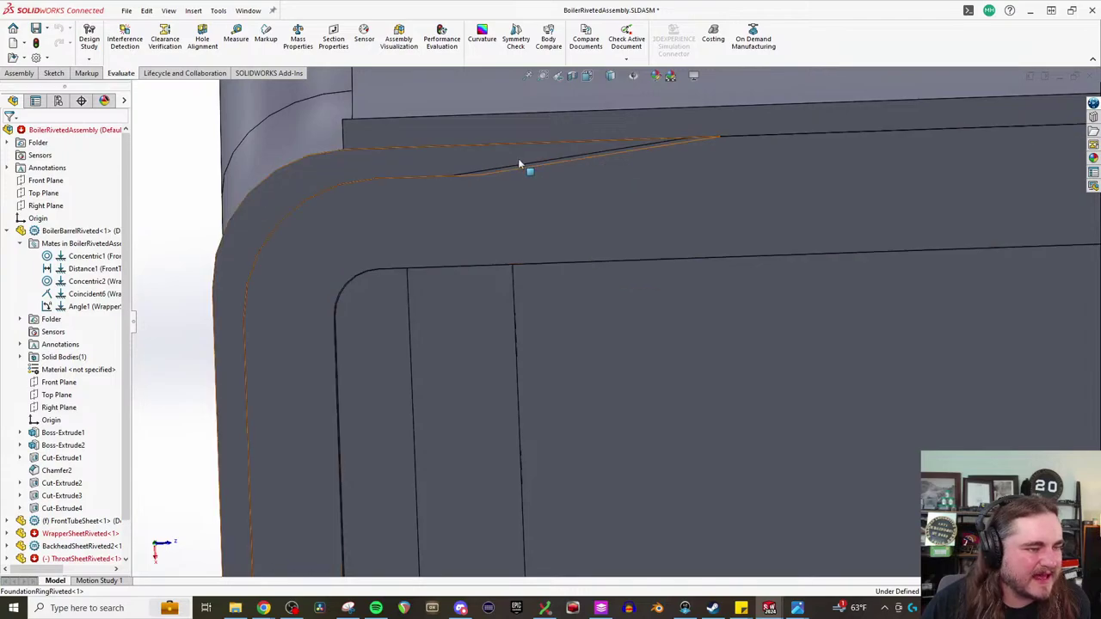
{"action": "scroll", "coordinate": [515, 157], "scroll_direction": "up", "scroll_amount": 5}
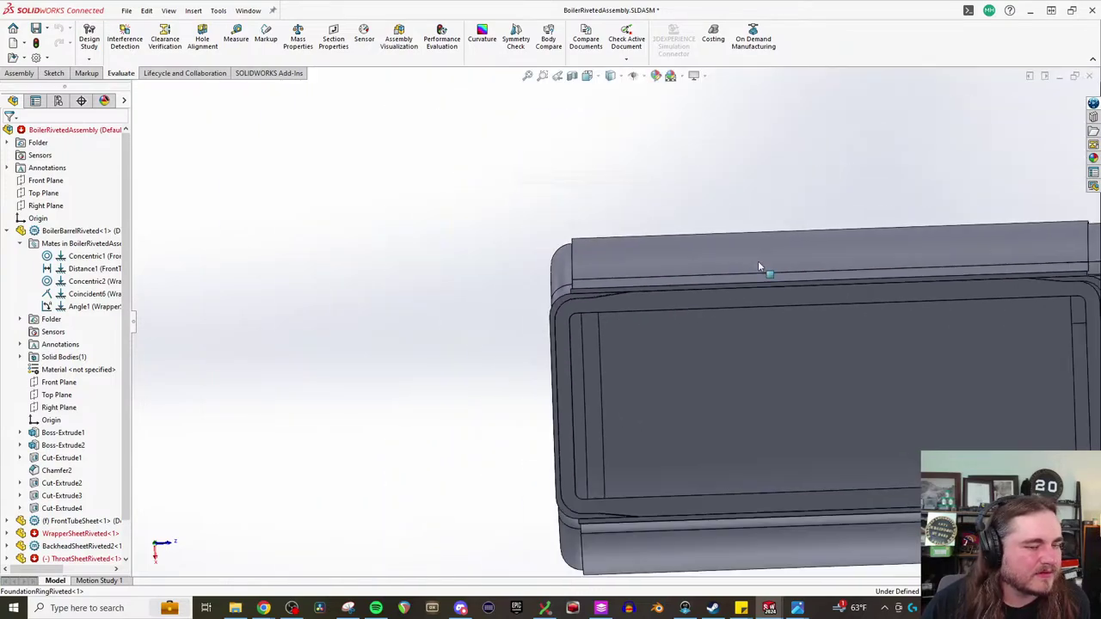
- Examine how the foundation ring's taper and rounded corner fit against the throat sheet and wrapper sheet
{"action": "scroll", "coordinate": [895, 303], "scroll_direction": "down", "scroll_amount": 6}
{"action": "scroll", "coordinate": [634, 271], "scroll_direction": "down", "scroll_amount": 5}
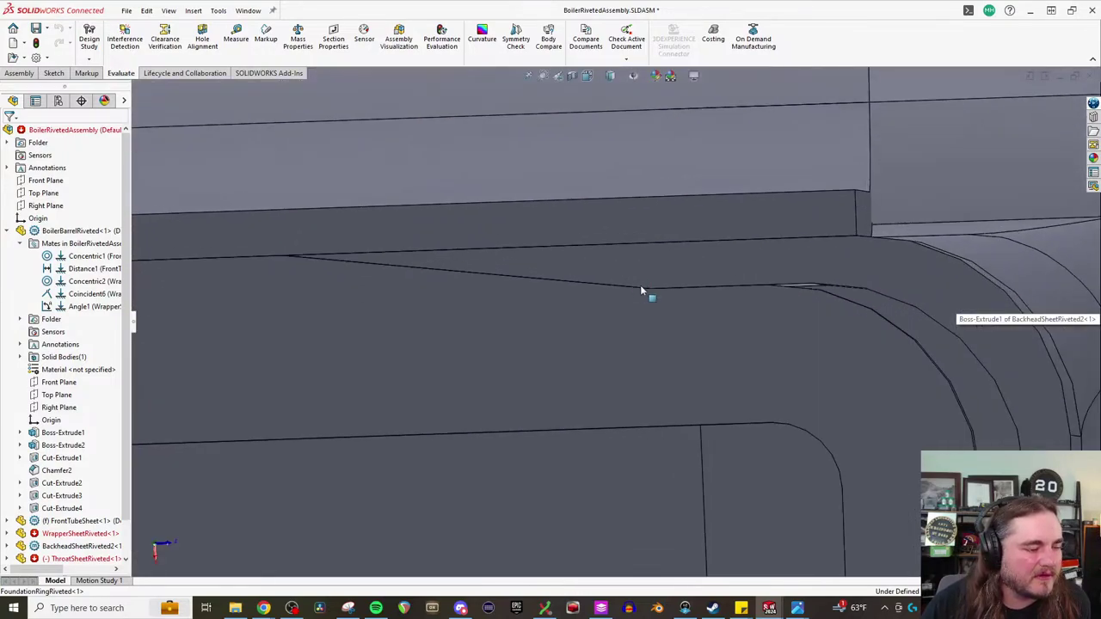
{"action": "scroll", "coordinate": [641, 263], "scroll_direction": "up", "scroll_amount": 4}
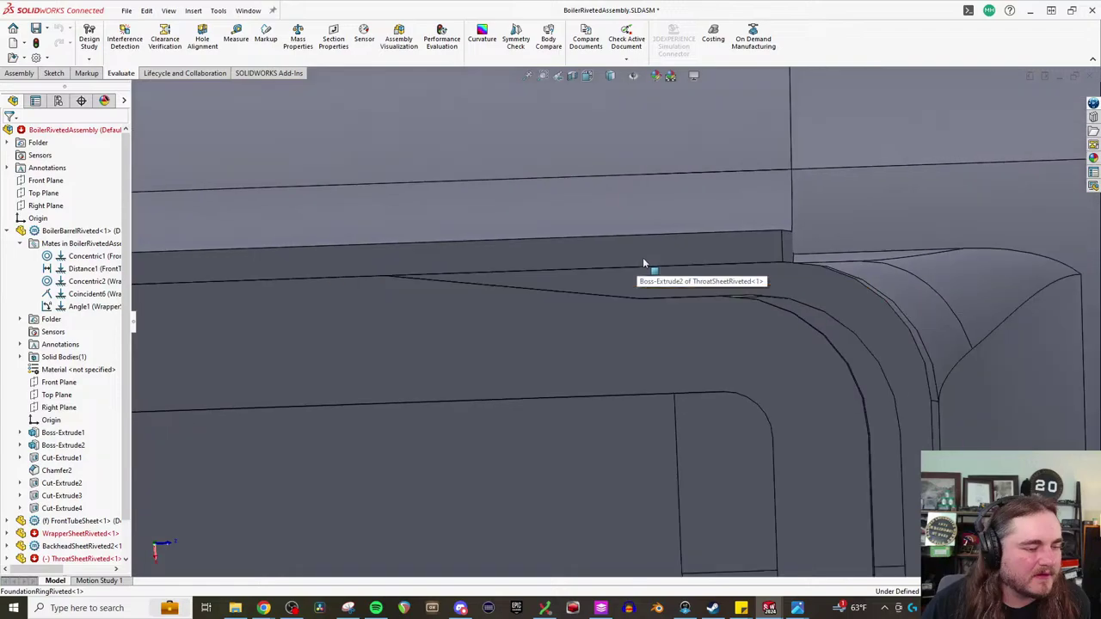
{"action": "scroll", "coordinate": [639, 335], "scroll_direction": "up", "scroll_amount": 6}
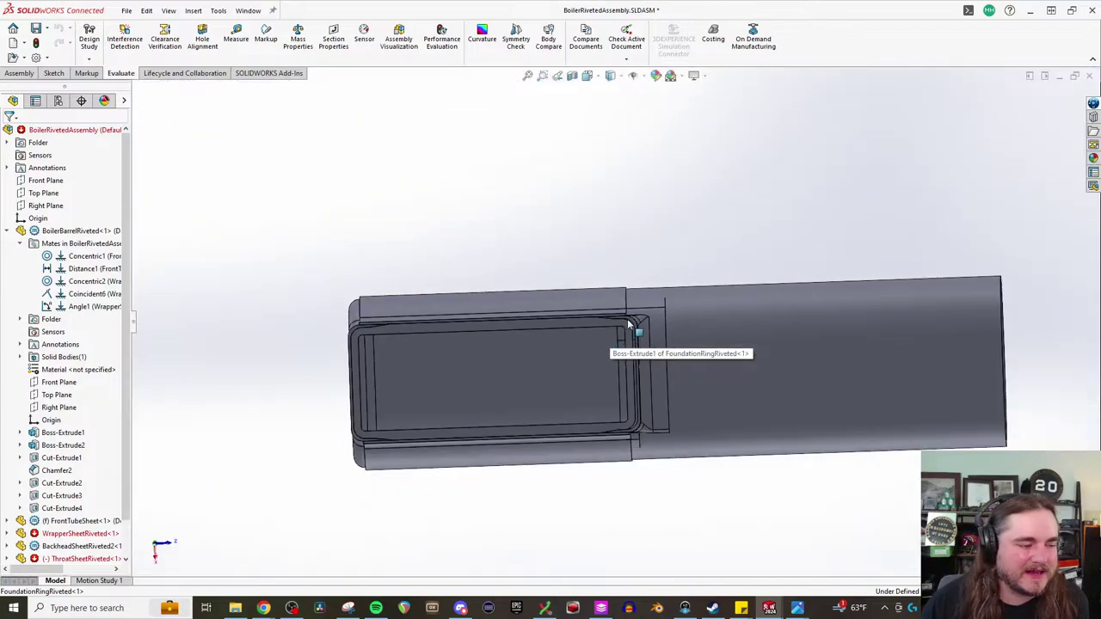
{"action": "scroll", "coordinate": [327, 344], "scroll_direction": "down", "scroll_amount": 3}
{"action": "scroll", "coordinate": [496, 340], "scroll_direction": "down", "scroll_amount": 3}
{"action": "scroll", "coordinate": [496, 339], "scroll_direction": "down", "scroll_amount": 2}
{"action": "scroll", "coordinate": [661, 301], "scroll_direction": "down", "scroll_amount": 2}
{"action": "middle_click_drag", "start_coordinate": [661, 297], "coordinate": [589, 318]}
{"action": "scroll", "coordinate": [787, 337], "scroll_direction": "up", "scroll_amount": 3}
{"action": "scroll", "coordinate": [791, 316], "scroll_direction": "down", "scroll_amount": 2}
{"action": "middle_click_drag", "start_coordinate": [791, 316], "coordinate": [797, 359]}
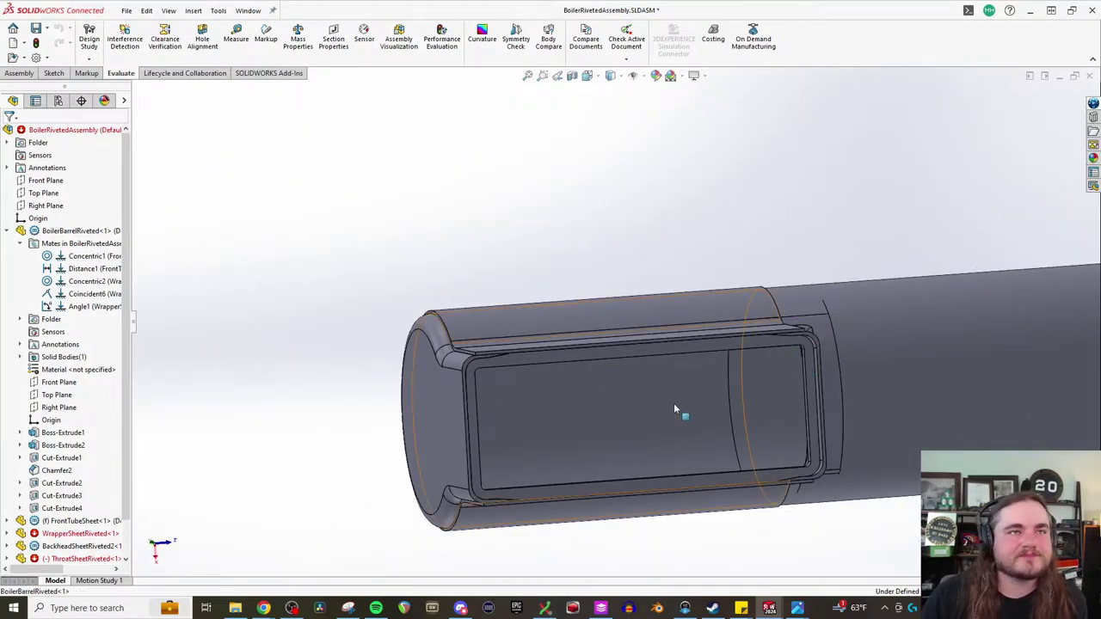
{"action": "scroll", "coordinate": [833, 375], "scroll_direction": "up", "scroll_amount": 1}
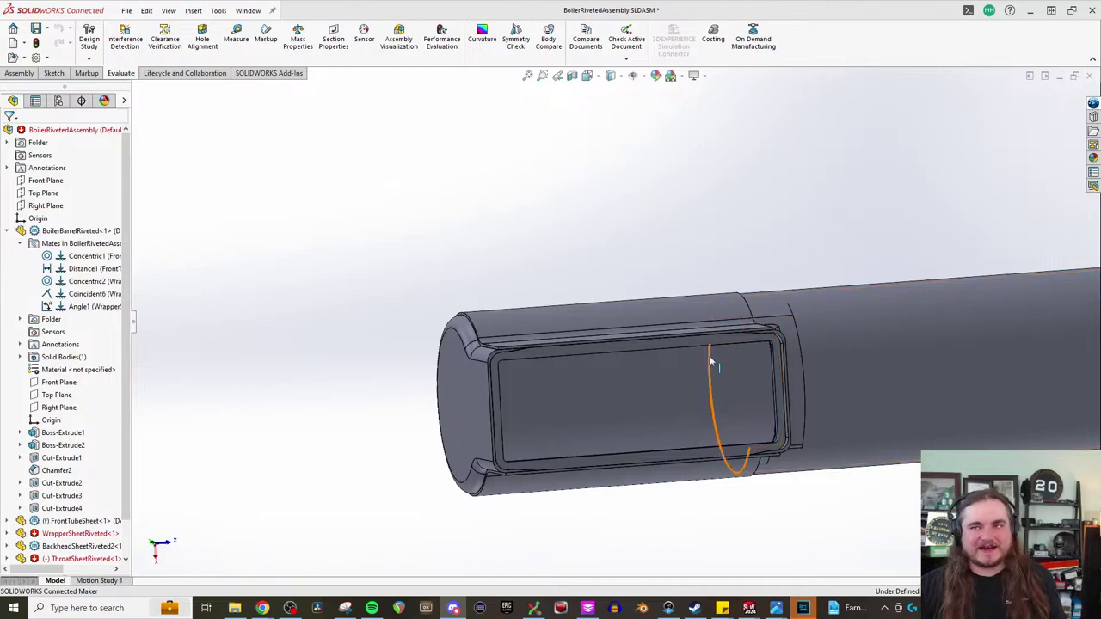
{"action": "scroll", "coordinate": [707, 358], "scroll_direction": "down", "scroll_amount": 1}
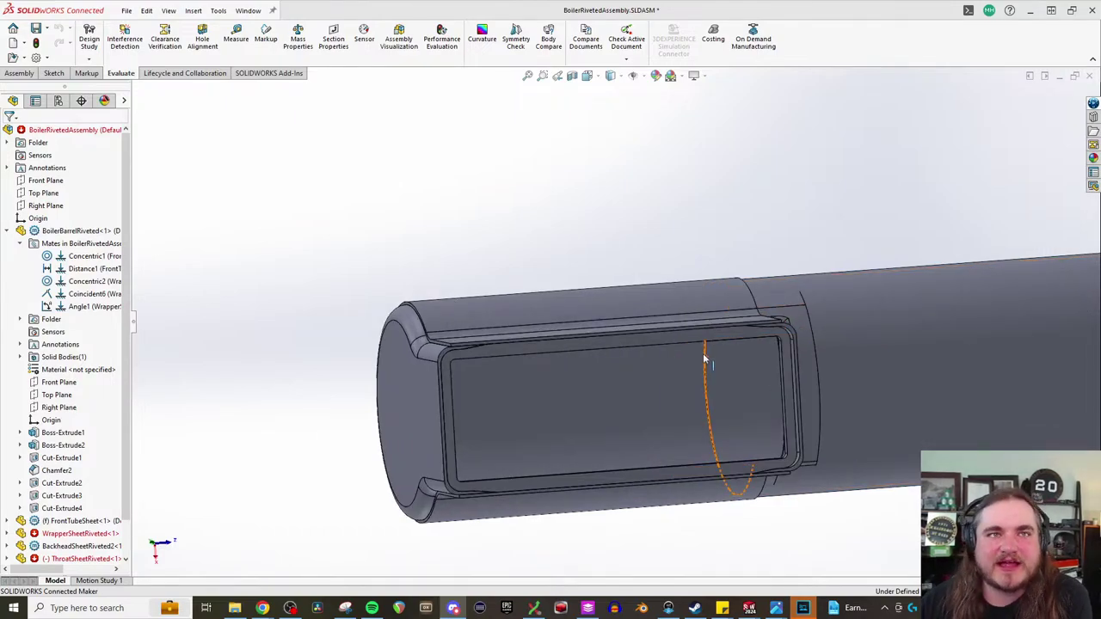
{"action": "scroll", "coordinate": [717, 428], "scroll_direction": "down", "scroll_amount": 5}
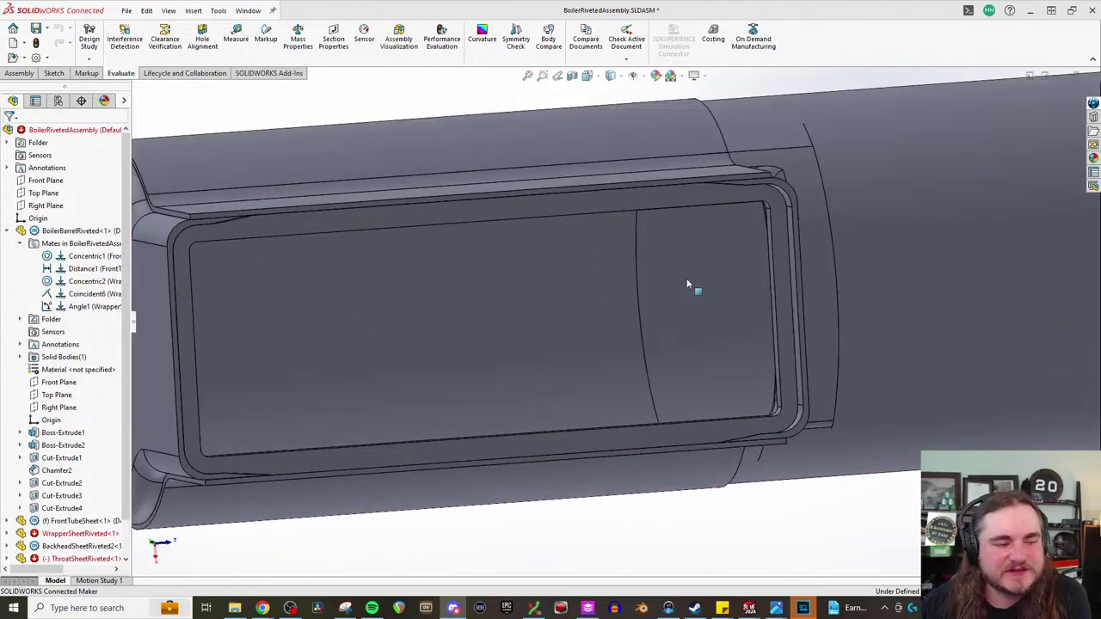
{"action": "scroll", "coordinate": [645, 249], "scroll_direction": "up", "scroll_amount": 5}
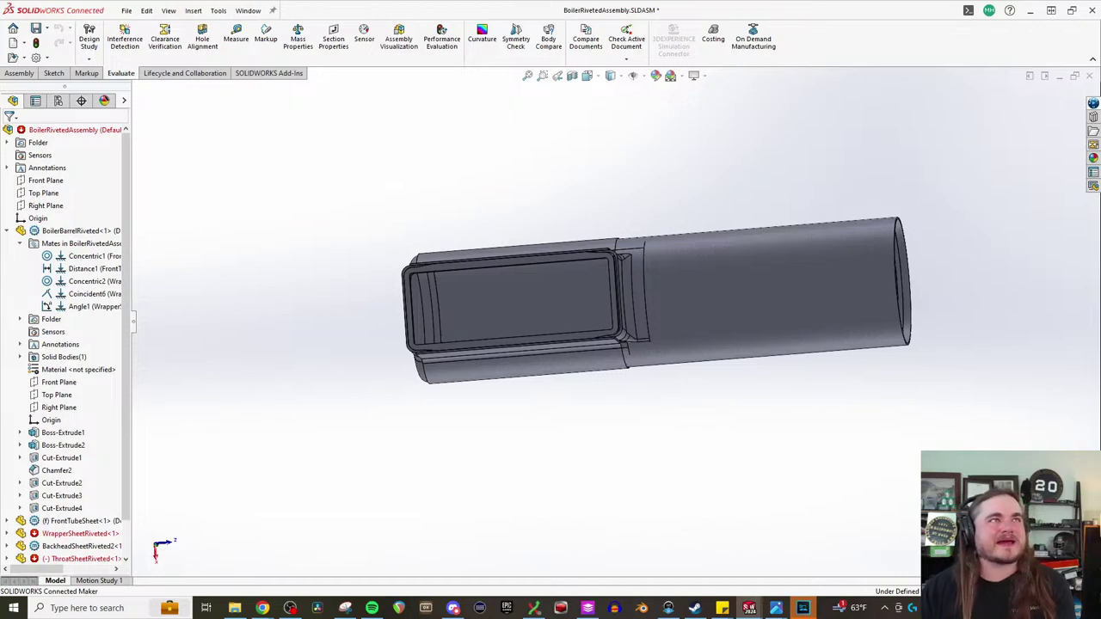
{"action": "key", "text": "alt+Tab"}
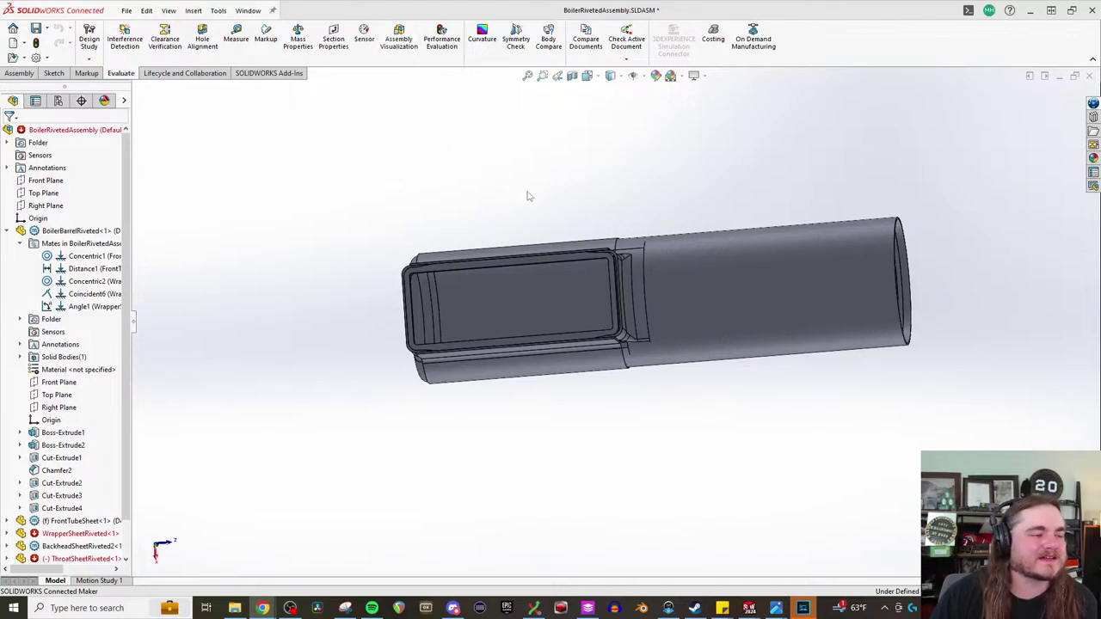
{"action": "scroll", "coordinate": [593, 289], "scroll_direction": "down", "scroll_amount": 5}
{"action": "scroll", "coordinate": [628, 284], "scroll_direction": "up", "scroll_amount": 1}
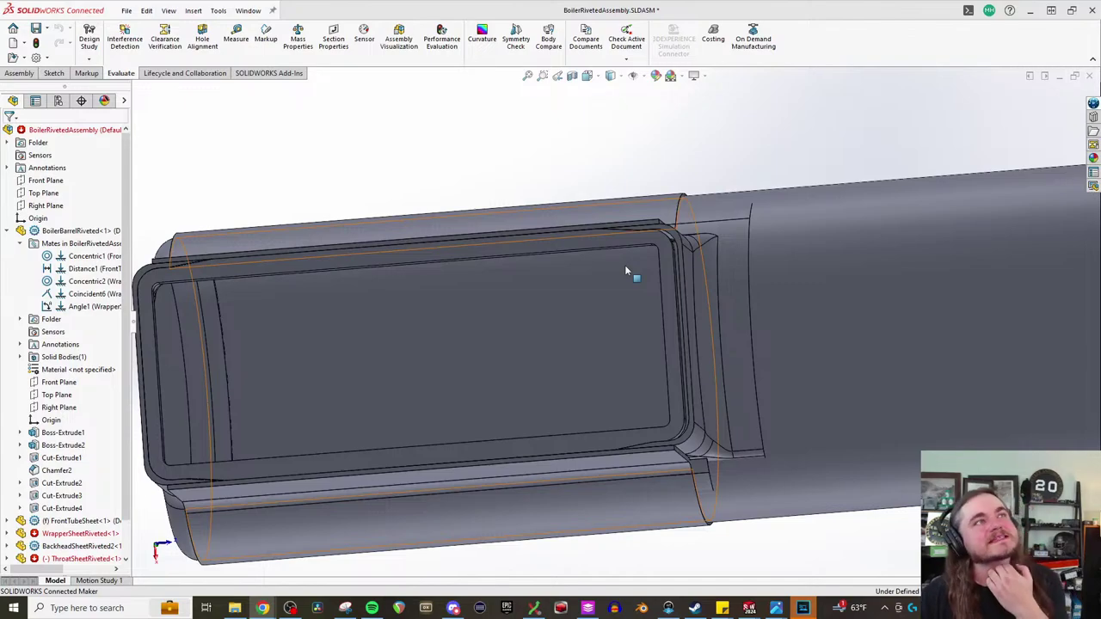
{"action": "scroll", "coordinate": [625, 268], "scroll_direction": "up", "scroll_amount": 3}
{"action": "scroll", "coordinate": [642, 261], "scroll_direction": "up", "scroll_amount": 2}
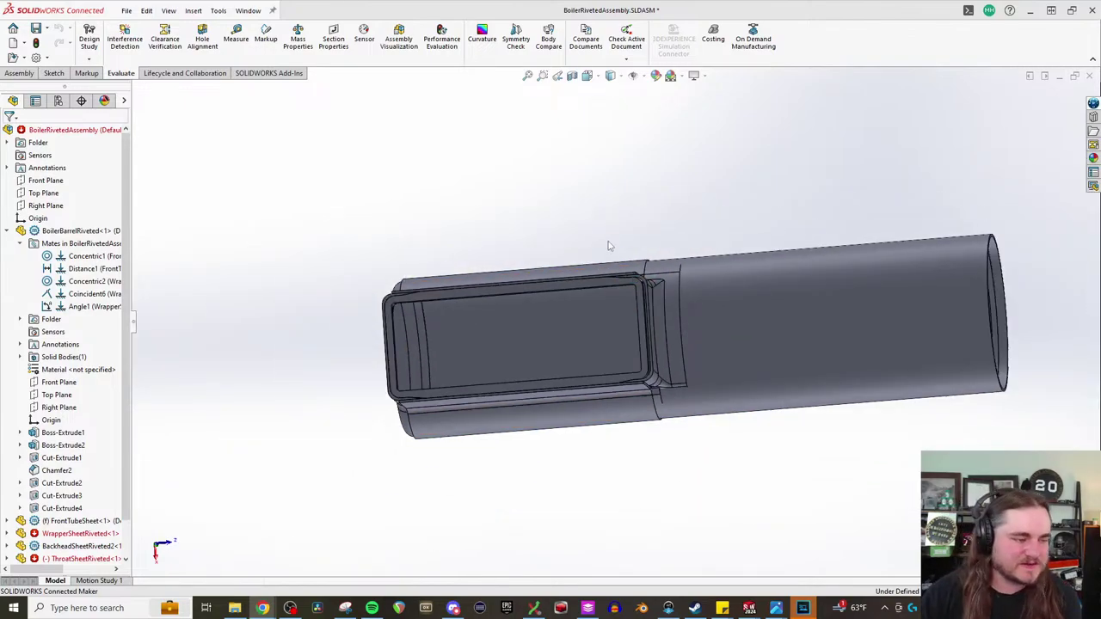
{"action": "scroll", "coordinate": [628, 342], "scroll_direction": "down", "scroll_amount": 3}
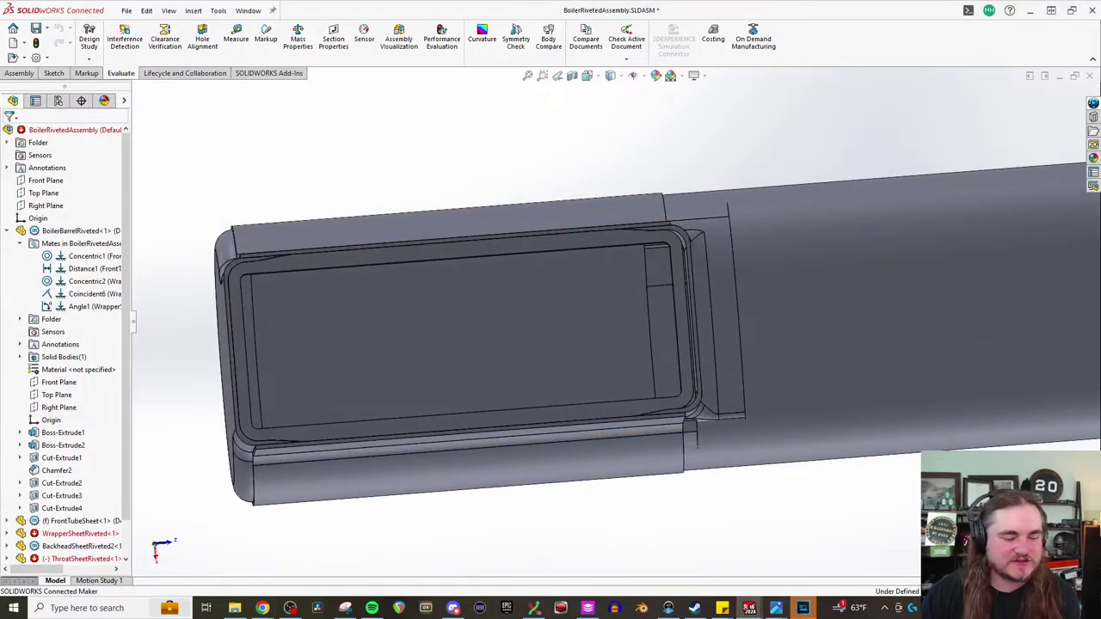
{"action": "left_click", "coordinate": [589, 365]}
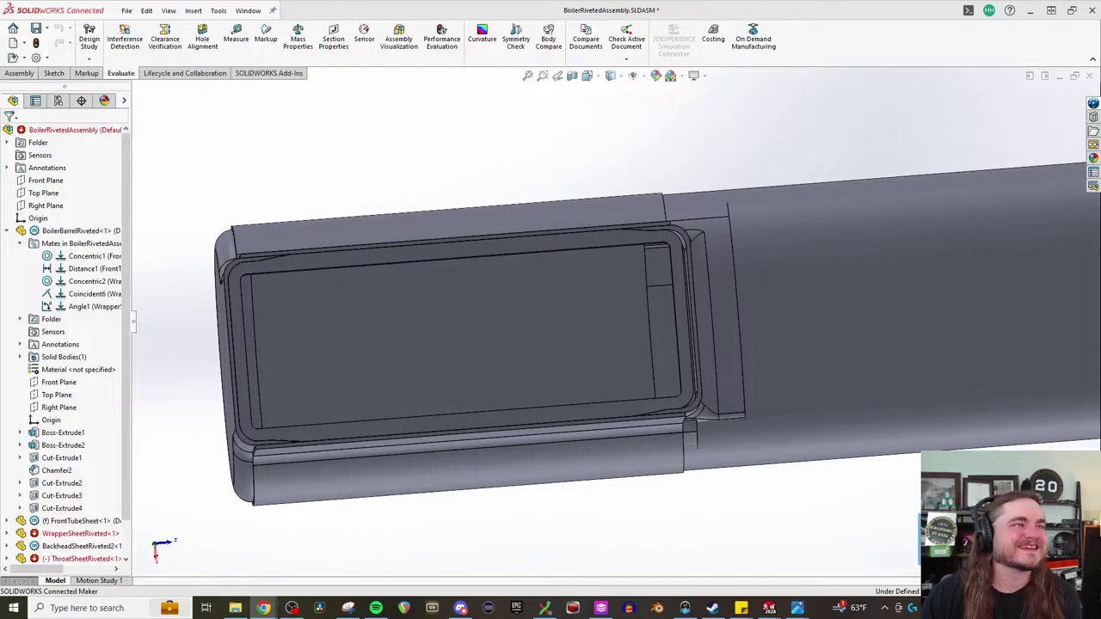
- Switch to the Gmail window showing the attachment hqdefault.jpg, maximize it, and enlarge the locomotive photo
{"action": "key", "text": "alt+Tab"}
{"action": "left_click_drag", "start_coordinate": [528, 8], "coordinate": [614, 249]}
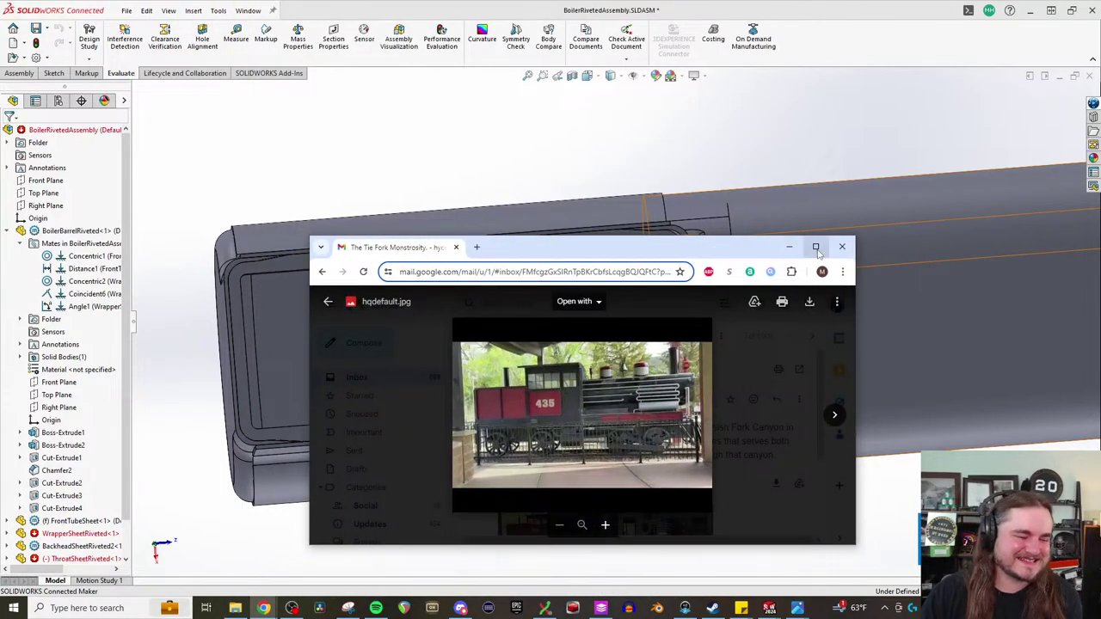
{"action": "left_click", "coordinate": [815, 247]}
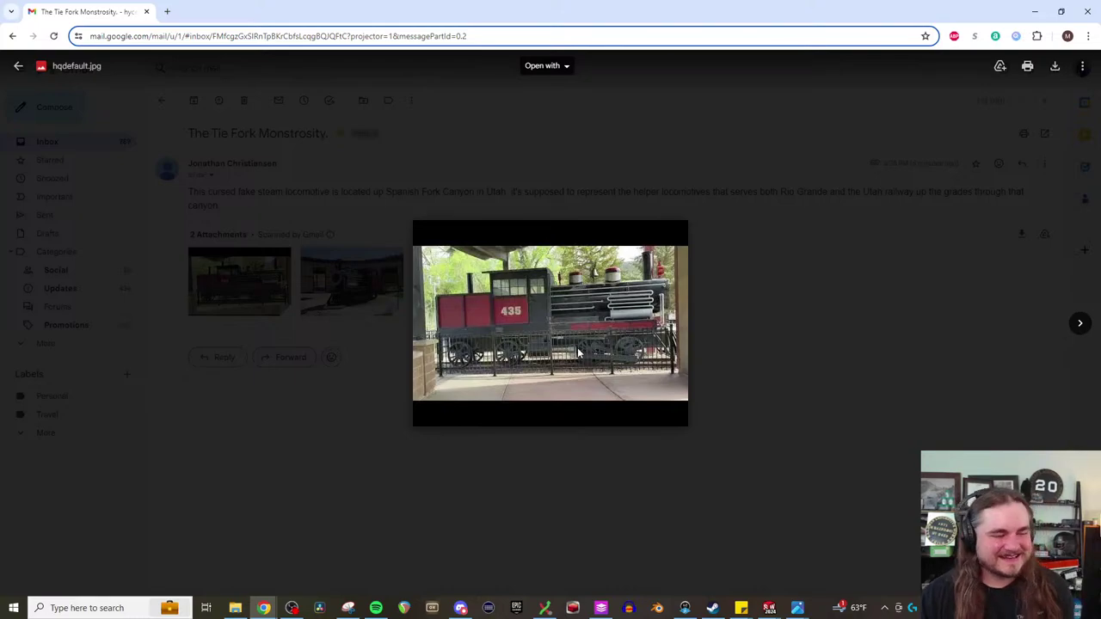
{"action": "scroll", "coordinate": [578, 353], "scroll_direction": "up", "scroll_amount": 2, "text": "ctrl"}
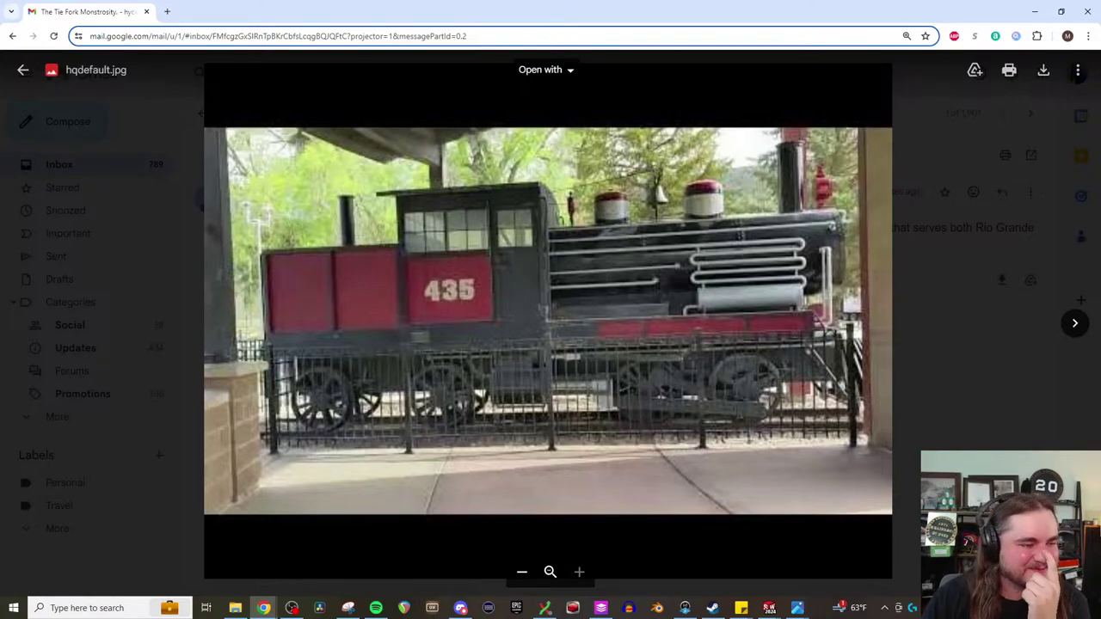
- Show the second attached photo, Tie_Fork_Rest_Stop_Old_Train_-_panoramio.jpg, and examine the locomotive's pilot, running gear, smokestack and domes up close
{"action": "left_click", "coordinate": [1075, 323]}
{"action": "scroll", "coordinate": [650, 400], "scroll_direction": "up", "scroll_amount": 5}
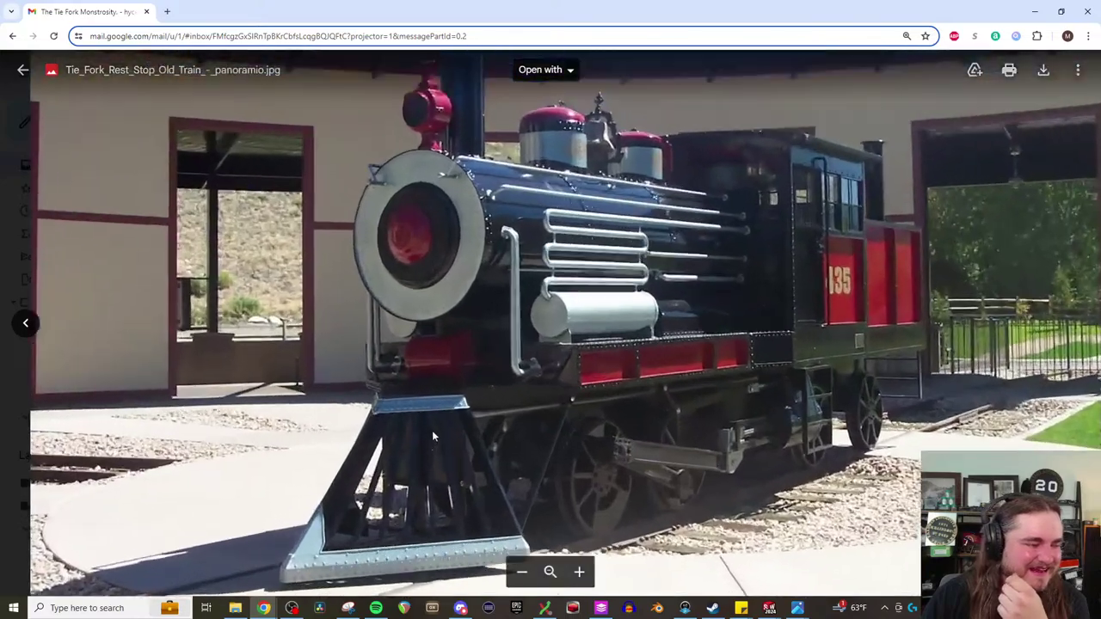
{"action": "scroll", "coordinate": [582, 319], "scroll_direction": "up", "scroll_amount": 4}
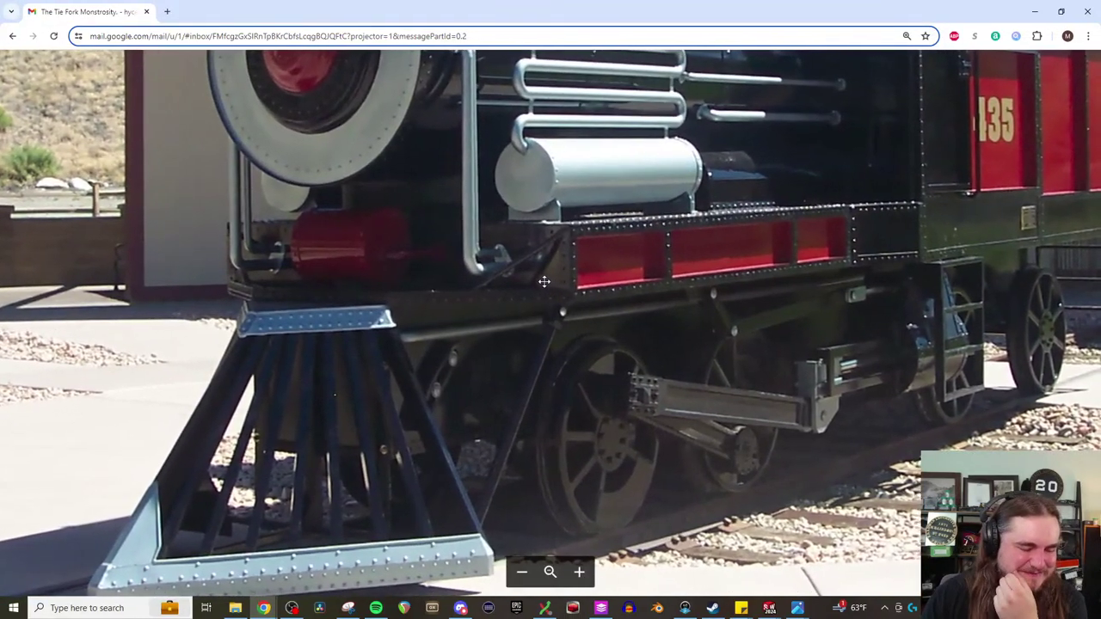
{"action": "left_click_drag", "start_coordinate": [543, 281], "coordinate": [676, 449]}
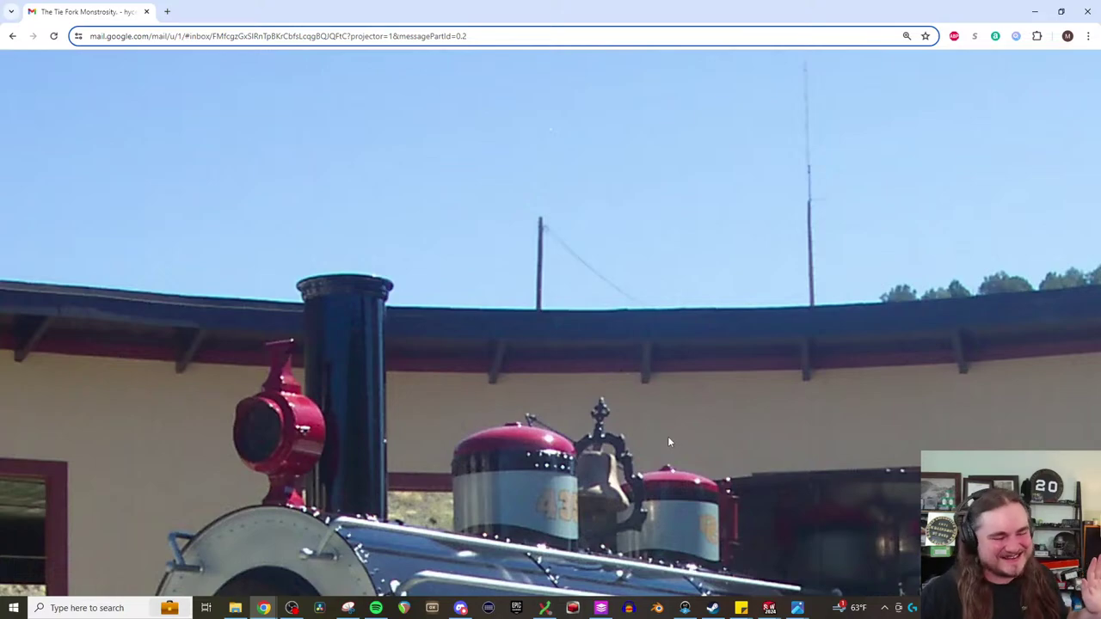
{"action": "left_click_drag", "start_coordinate": [718, 455], "coordinate": [657, 77]}
{"action": "left_click_drag", "start_coordinate": [810, 334], "coordinate": [767, 129]}
{"action": "left_click_drag", "start_coordinate": [688, 404], "coordinate": [754, 246]}
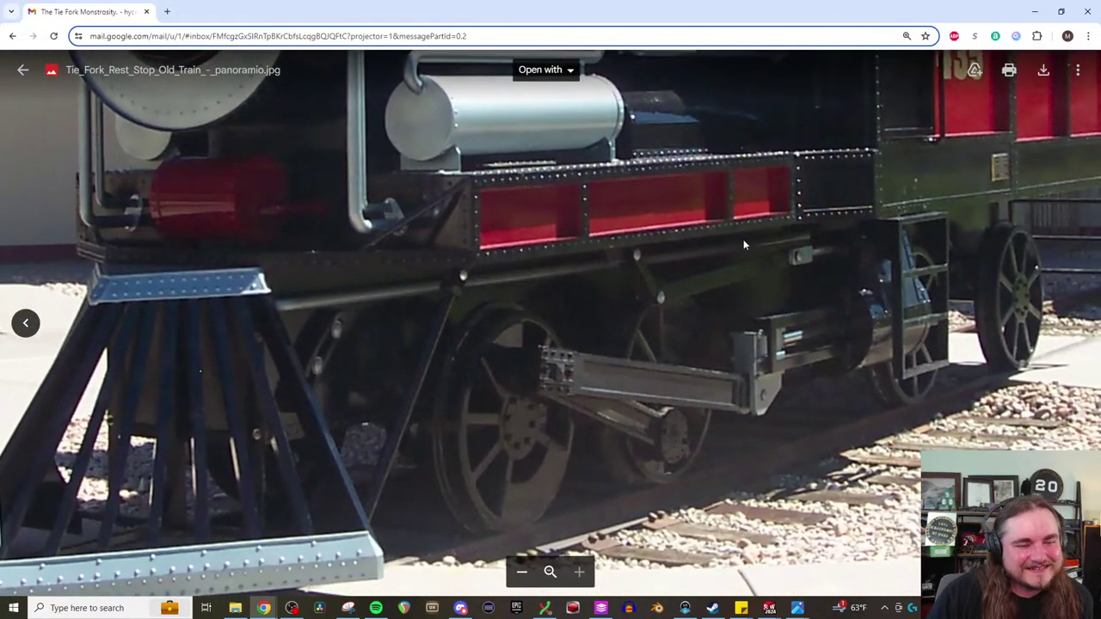
- Examine the locomotive's rods, cylinder, cab, trailing wheel and pilot up close in the photo
{"action": "left_click_drag", "start_coordinate": [869, 296], "coordinate": [595, 363]}
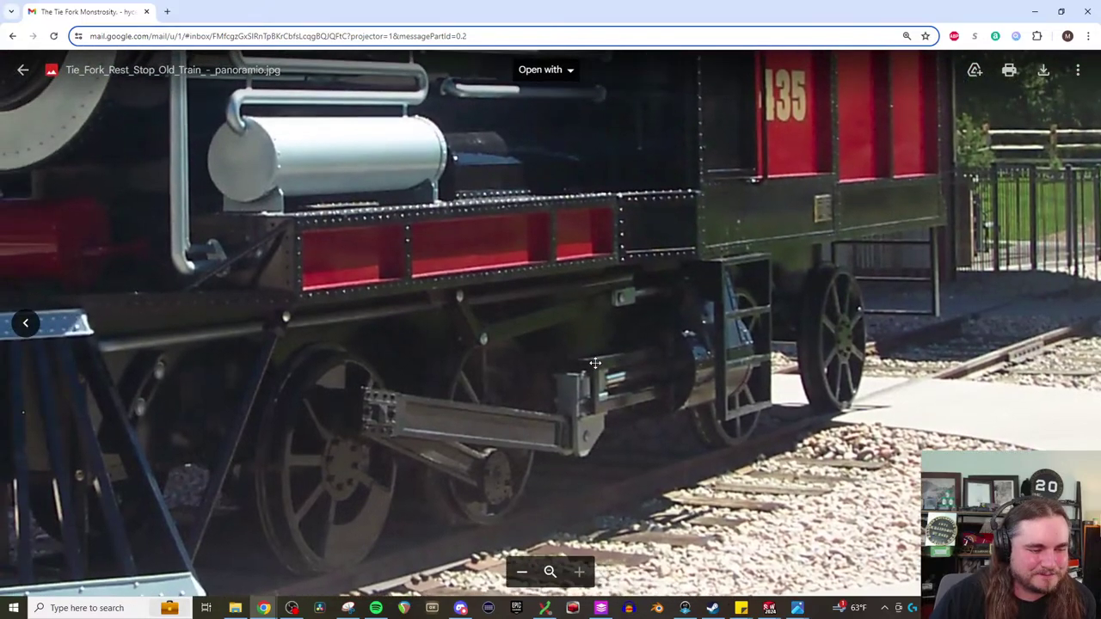
{"action": "scroll", "coordinate": [595, 363], "scroll_direction": "down", "scroll_amount": 5}
{"action": "scroll", "coordinate": [487, 356], "scroll_direction": "up", "scroll_amount": 5}
{"action": "left_click_drag", "start_coordinate": [487, 361], "coordinate": [357, 152]}
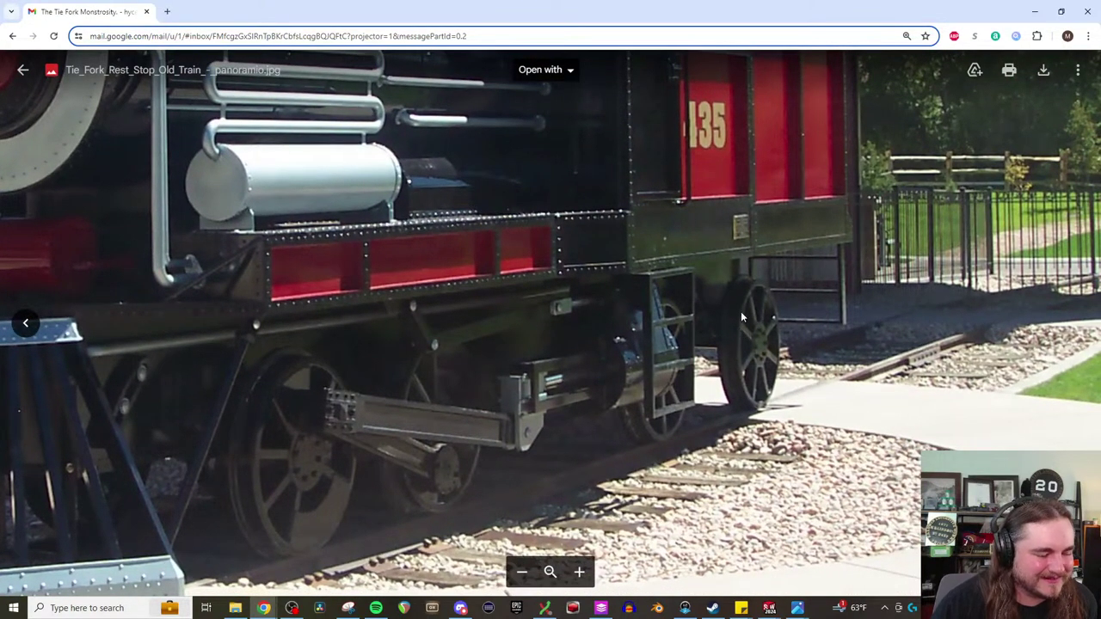
{"action": "left_click_drag", "start_coordinate": [741, 320], "coordinate": [788, 274]}
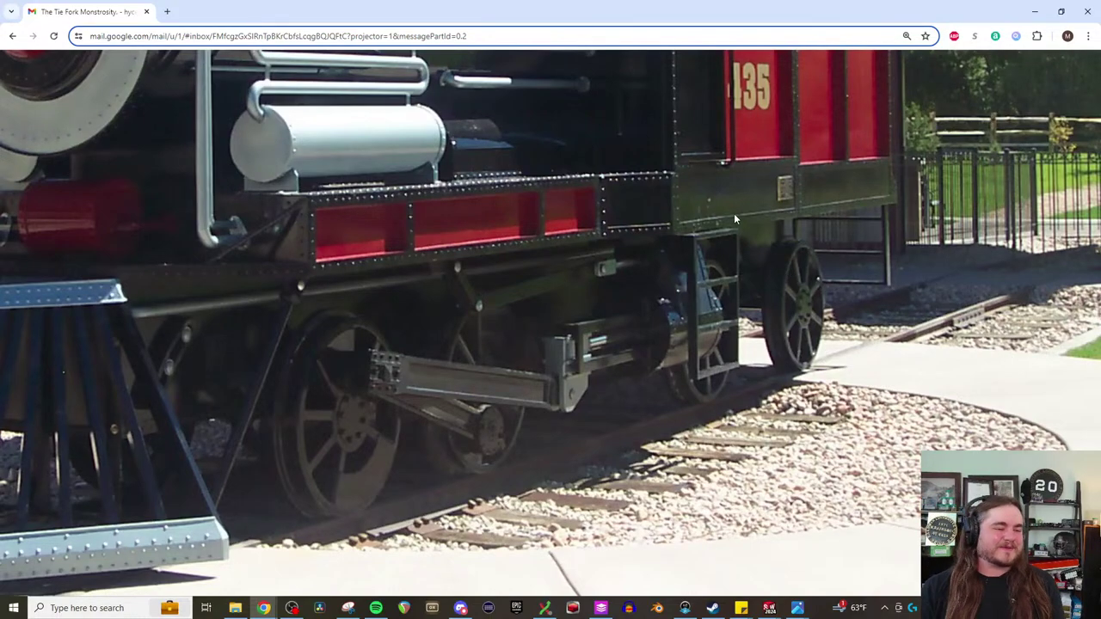
{"action": "left_click_drag", "start_coordinate": [712, 210], "coordinate": [770, 226]}
{"action": "scroll", "coordinate": [770, 227], "scroll_direction": "down", "scroll_amount": 2}
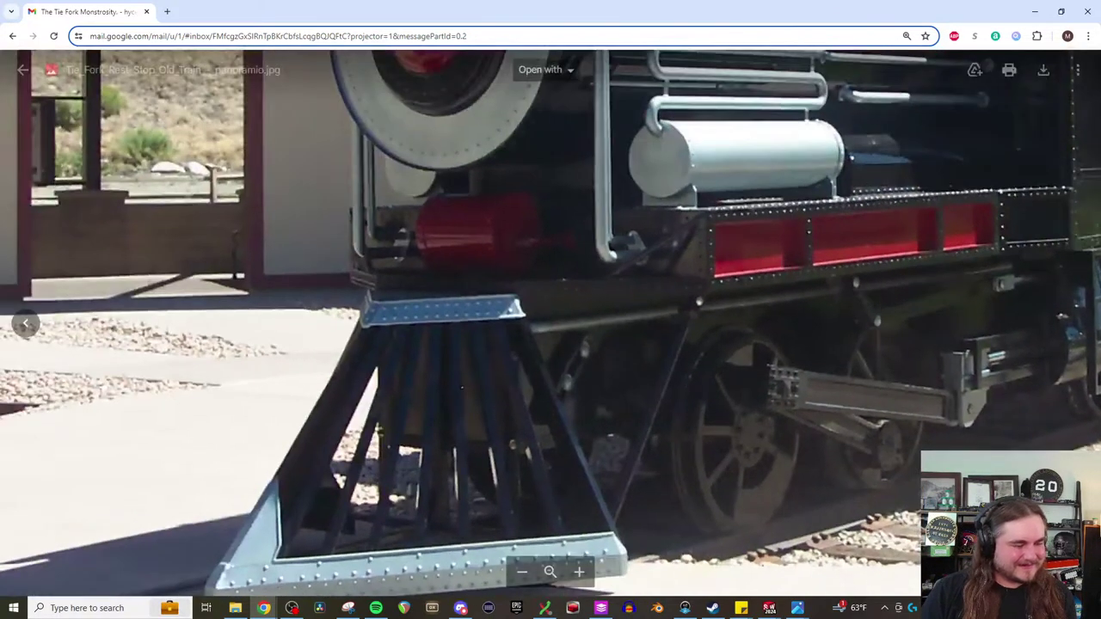
{"action": "scroll", "coordinate": [888, 231], "scroll_direction": "down", "scroll_amount": 2}
- Switch back to SOLIDWORKS, bring up FoundationRingRiveted.SLDPRT, and open Sketch1 of the ring's extrusion for editing
{"action": "left_click", "coordinate": [1071, 19]}
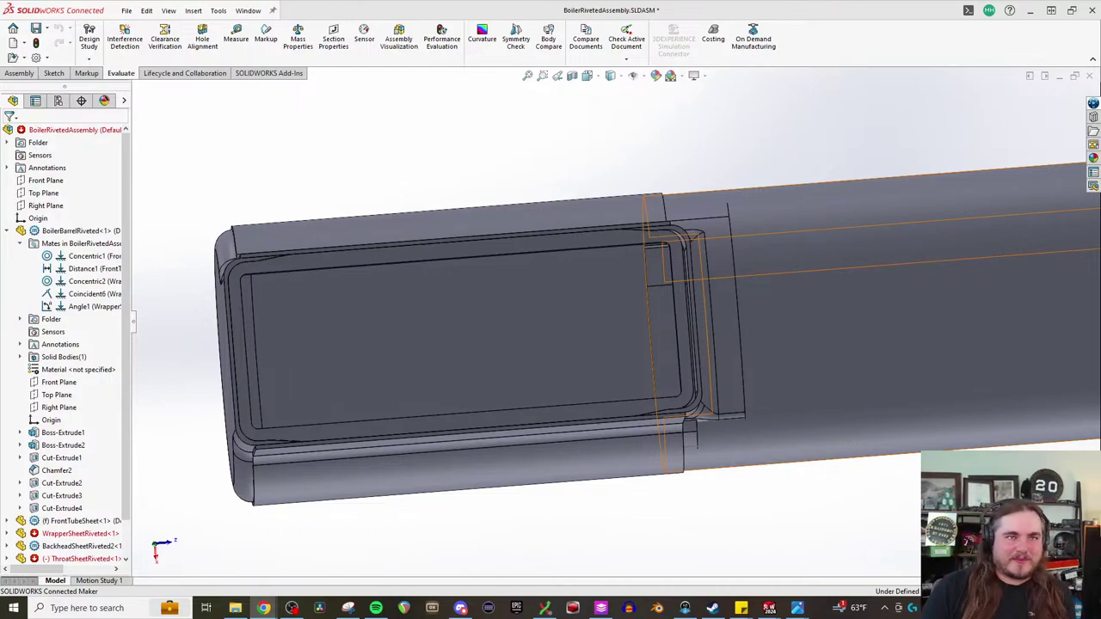
{"action": "scroll", "coordinate": [699, 291], "scroll_direction": "down", "scroll_amount": 2}
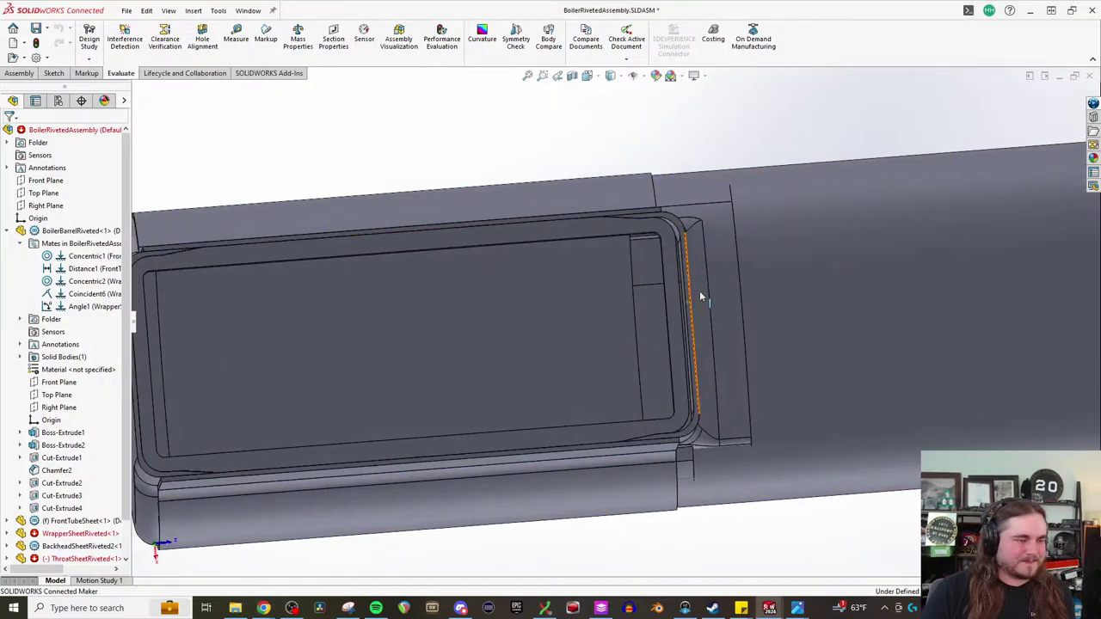
{"action": "right_click", "coordinate": [769, 608]}
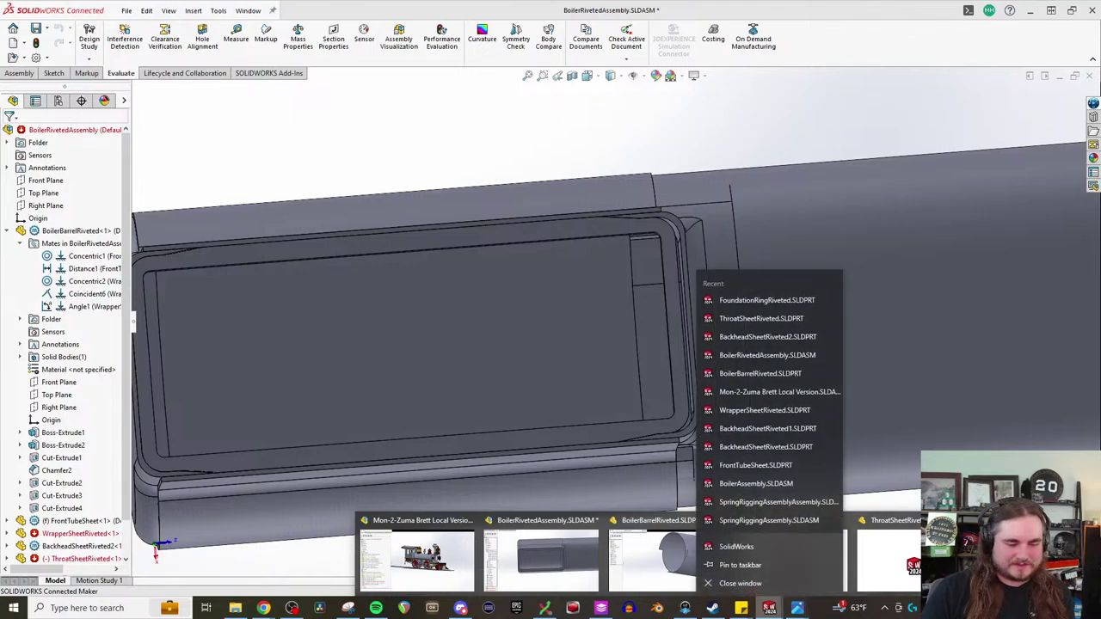
{"action": "left_click", "coordinate": [766, 303]}
{"action": "scroll", "coordinate": [624, 273], "scroll_direction": "down", "scroll_amount": 4}
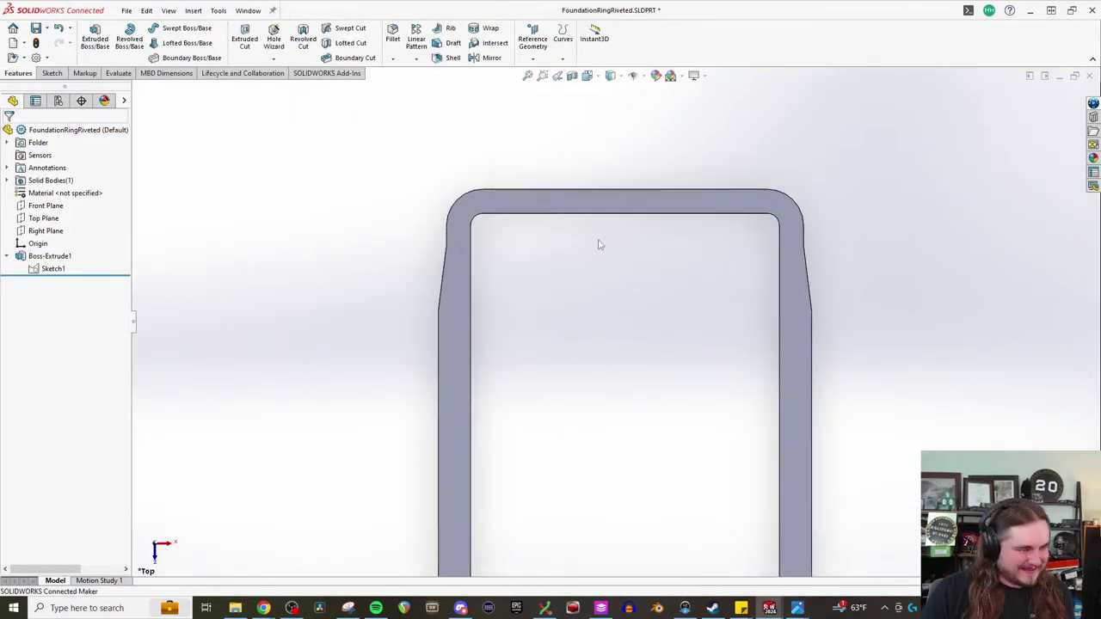
{"action": "left_click", "coordinate": [53, 268]}
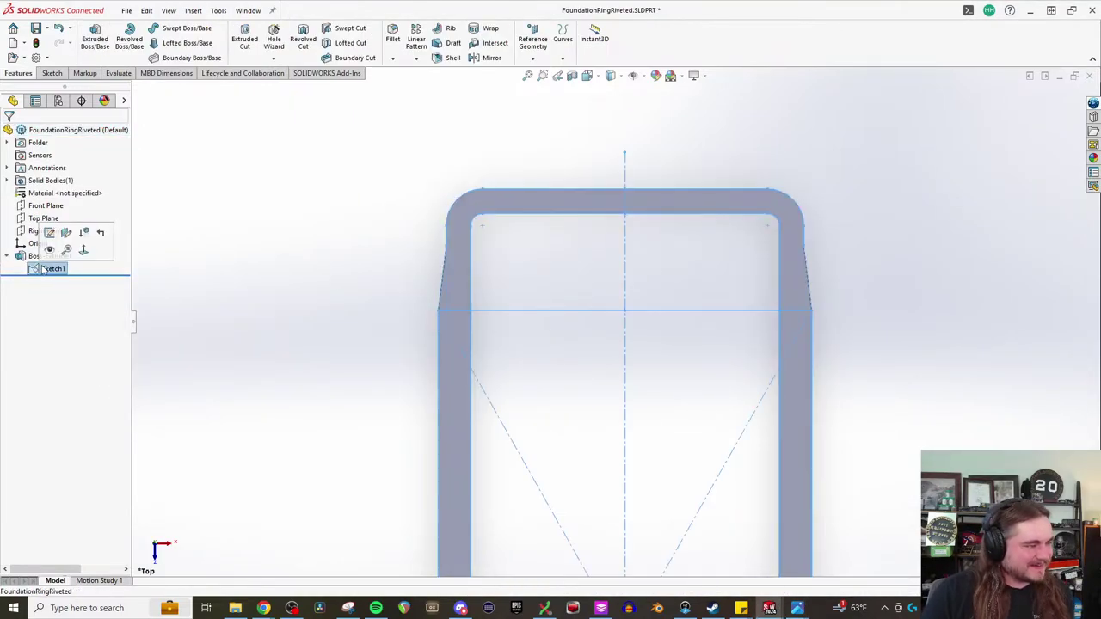
{"action": "left_click", "coordinate": [49, 233]}
- Examine the foundation ring sketch's corner and taper dimensions at one end and its overall outline
{"action": "scroll", "coordinate": [611, 207], "scroll_direction": "down", "scroll_amount": 3}
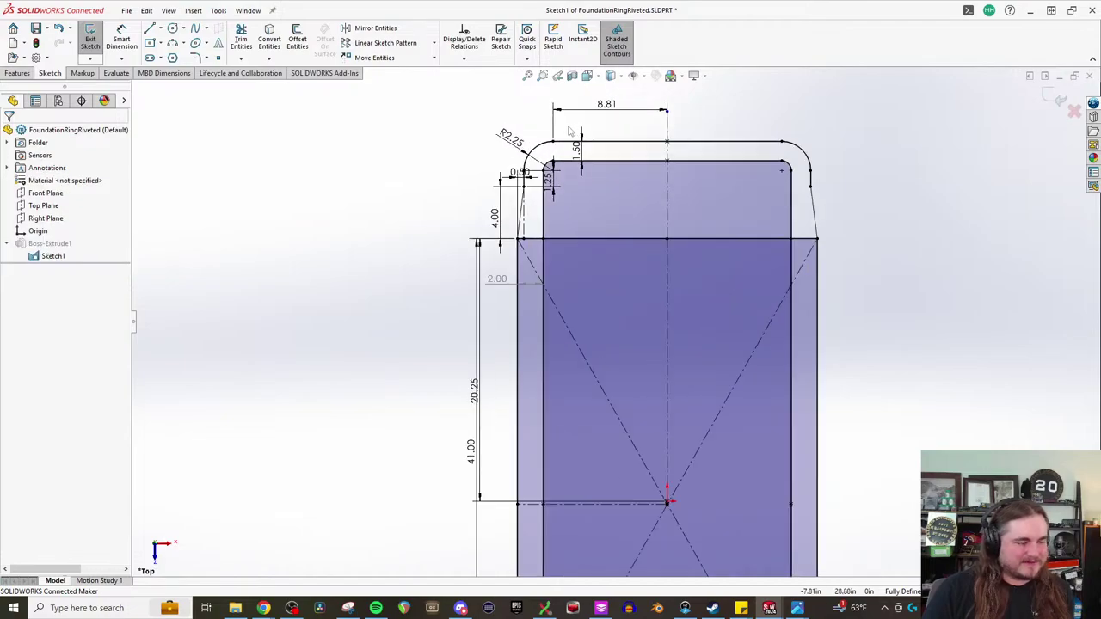
{"action": "scroll", "coordinate": [618, 160], "scroll_direction": "down", "scroll_amount": 2}
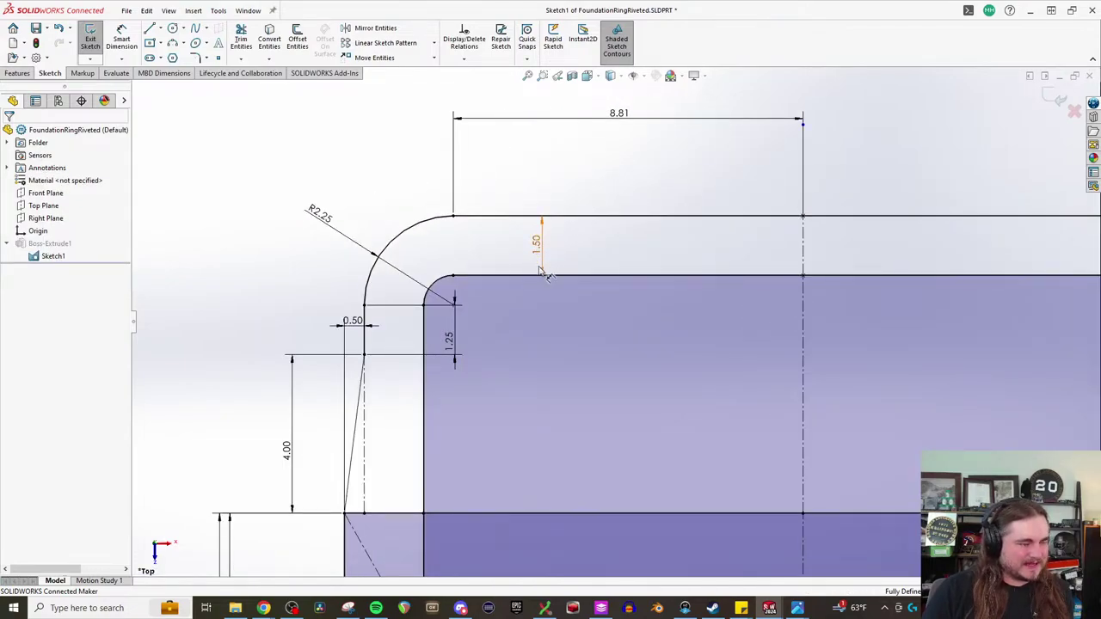
{"action": "scroll", "coordinate": [540, 270], "scroll_direction": "up", "scroll_amount": 6}
{"action": "scroll", "coordinate": [659, 511], "scroll_direction": "down", "scroll_amount": 3}
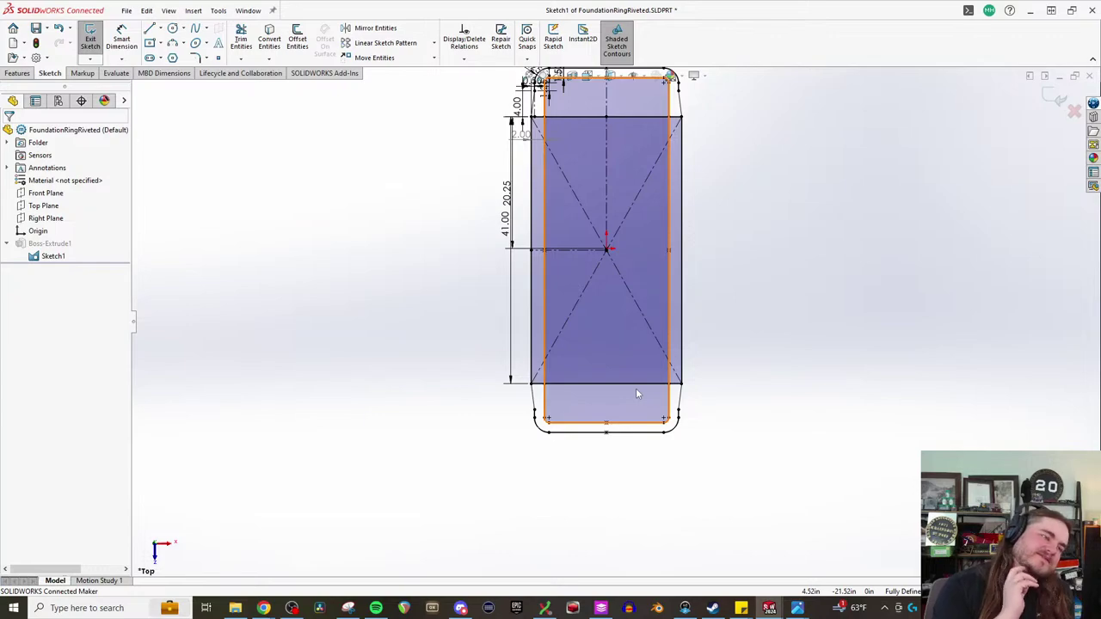
{"action": "scroll", "coordinate": [607, 256], "scroll_direction": "down", "scroll_amount": 1}
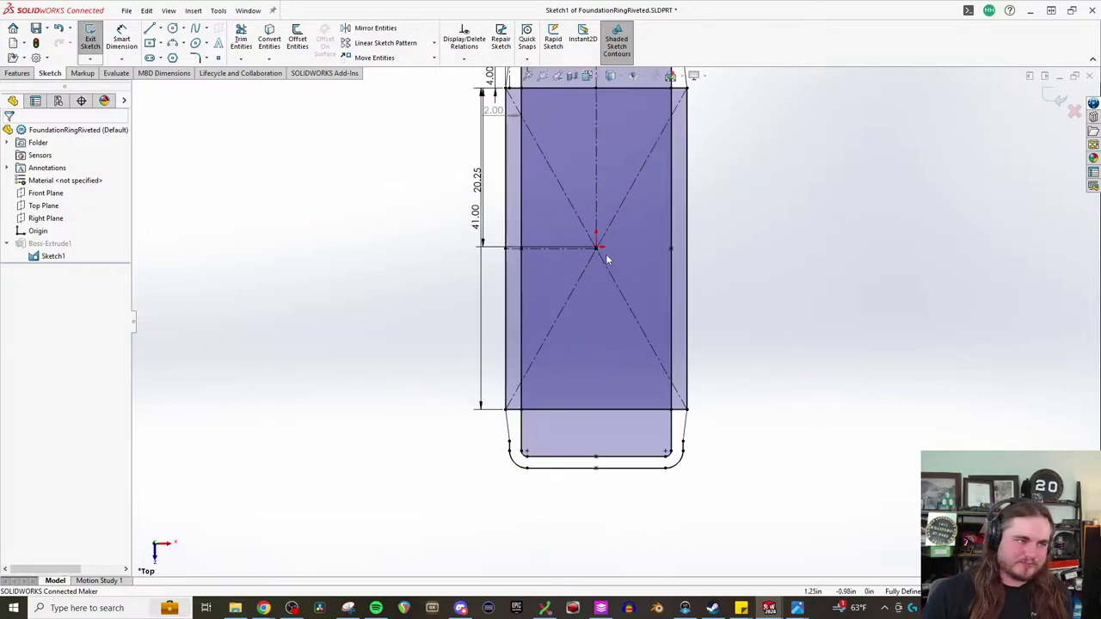
{"action": "scroll", "coordinate": [607, 255], "scroll_direction": "up", "scroll_amount": 5}
{"action": "scroll", "coordinate": [601, 258], "scroll_direction": "down", "scroll_amount": 3}
{"action": "scroll", "coordinate": [602, 185], "scroll_direction": "down", "scroll_amount": 8}
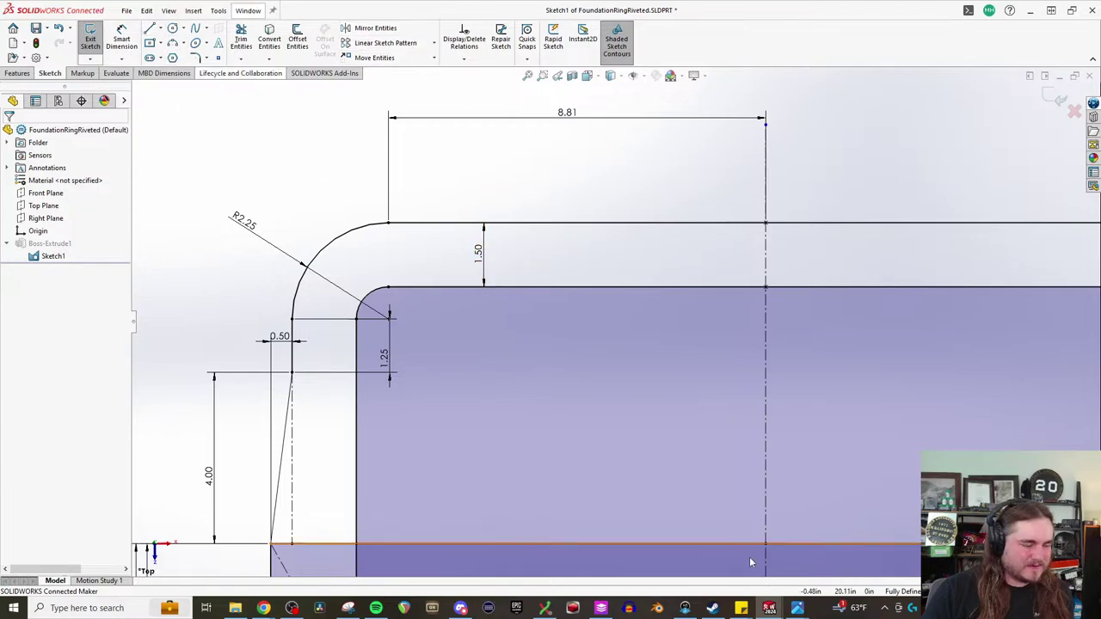
- Check the ring sketch against the throat sheet in BoilerRivetedAssembly, and return to the FoundationRingRiveted sketch
{"action": "mouse_move", "coordinate": [769, 607]}
{"action": "left_click", "coordinate": [564, 550]}
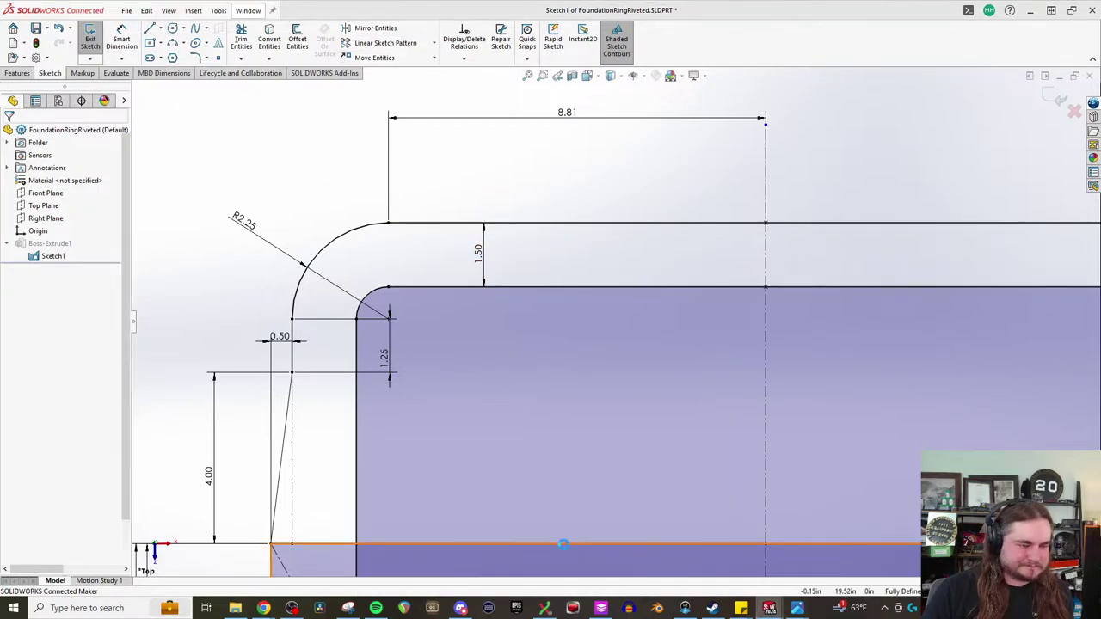
{"action": "left_click", "coordinate": [616, 306]}
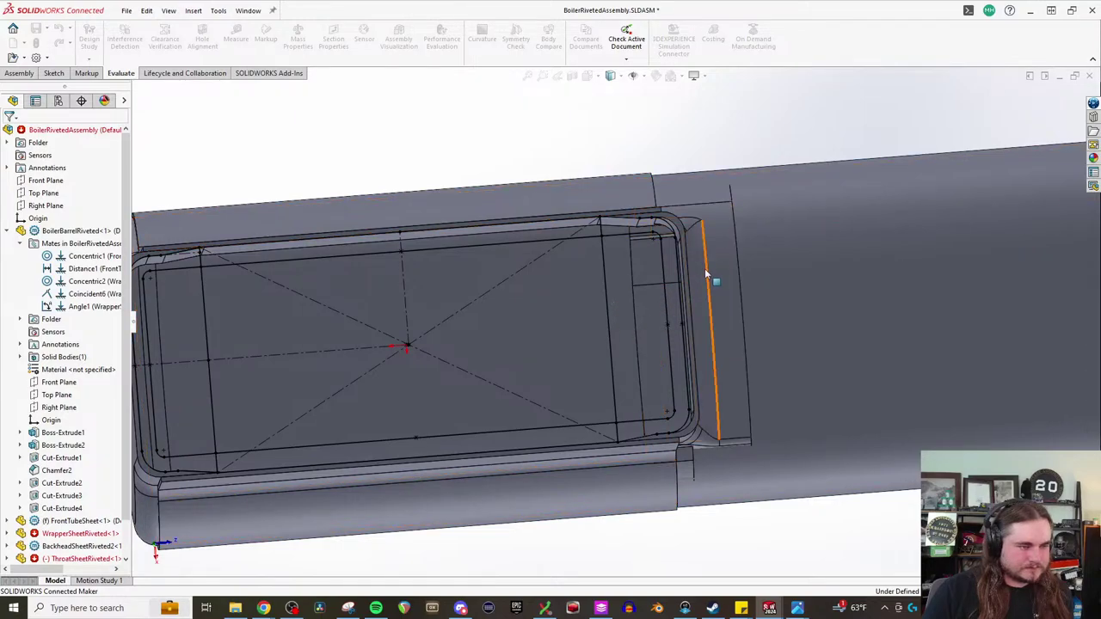
{"action": "mouse_move", "coordinate": [769, 608]}
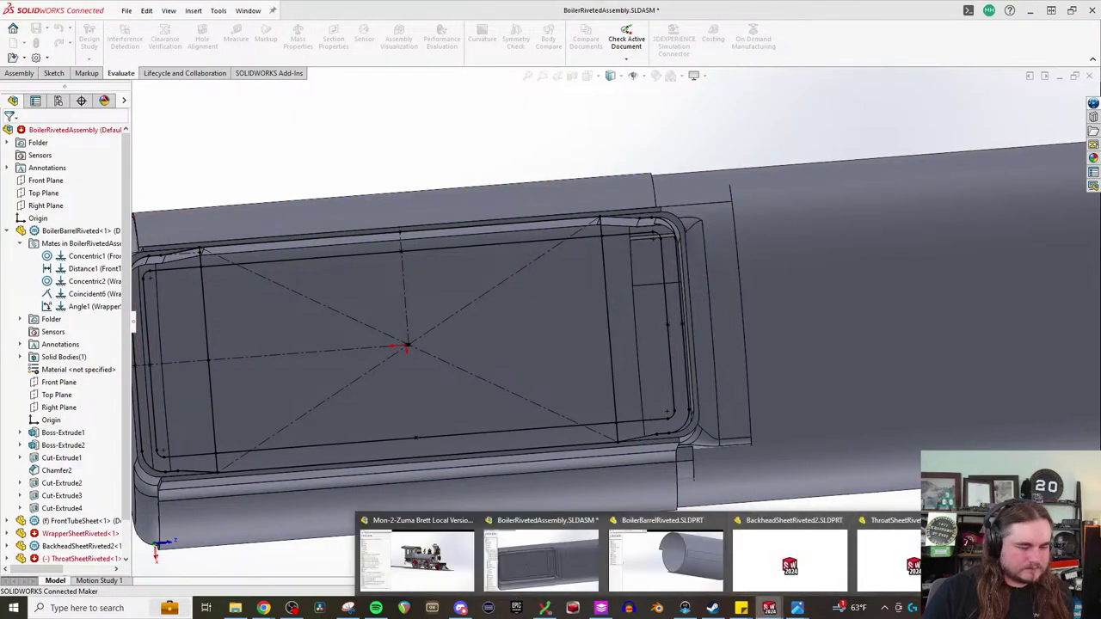
{"action": "left_click", "coordinate": [795, 559]}
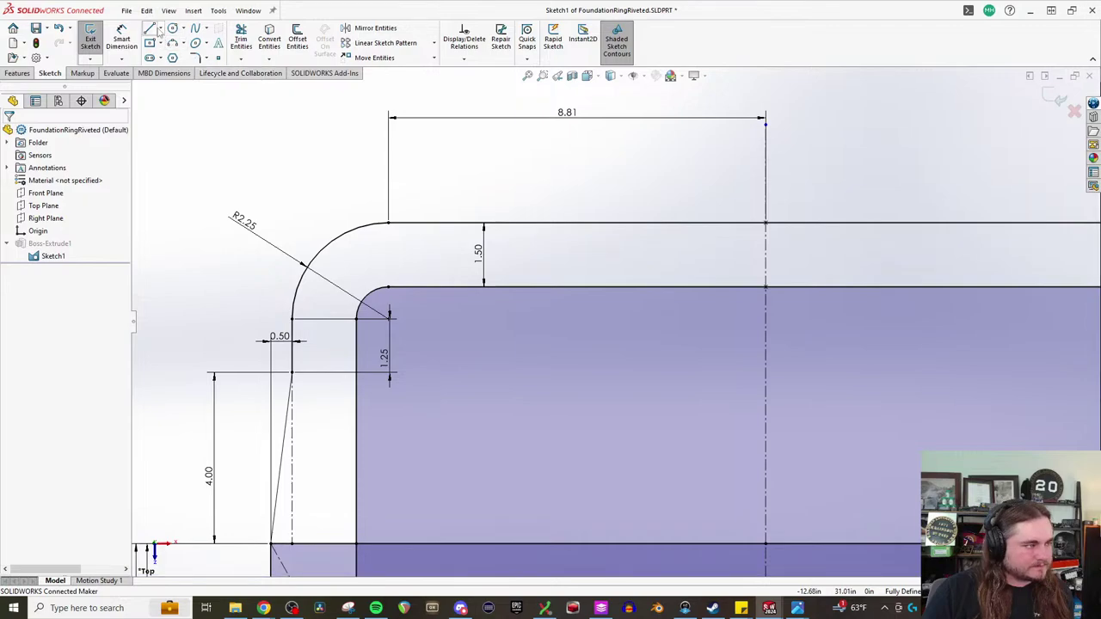
- Sketch a second outer outline about 0.75 in beyond the ring's end, with 2.25 in tangent corner arcs and short side lines
{"action": "left_click", "coordinate": [293, 319]}
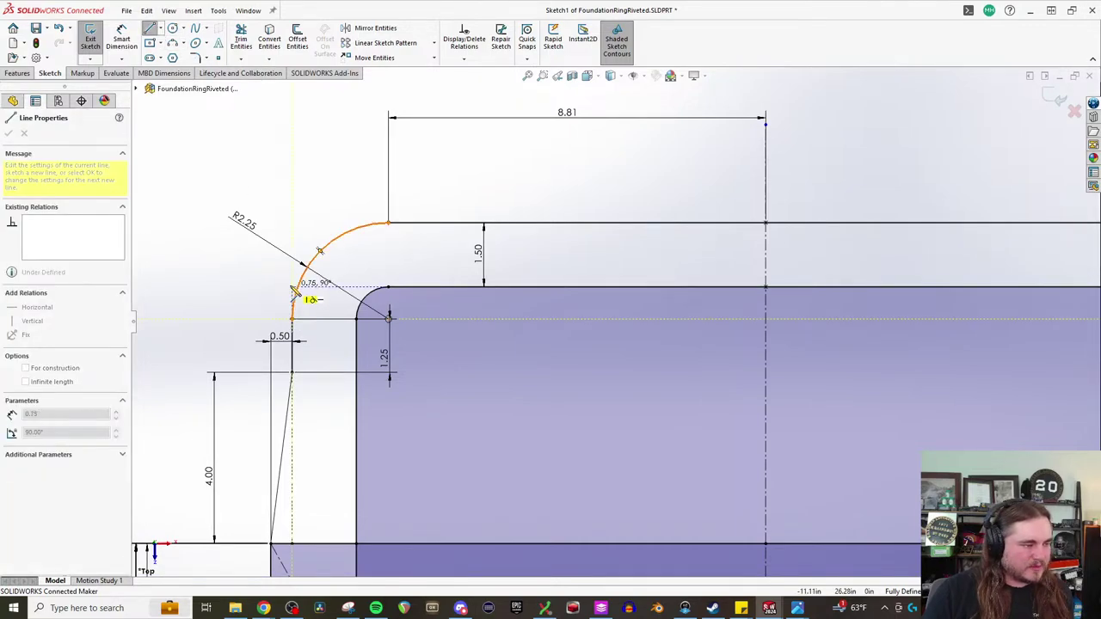
{"action": "key", "text": "a"}
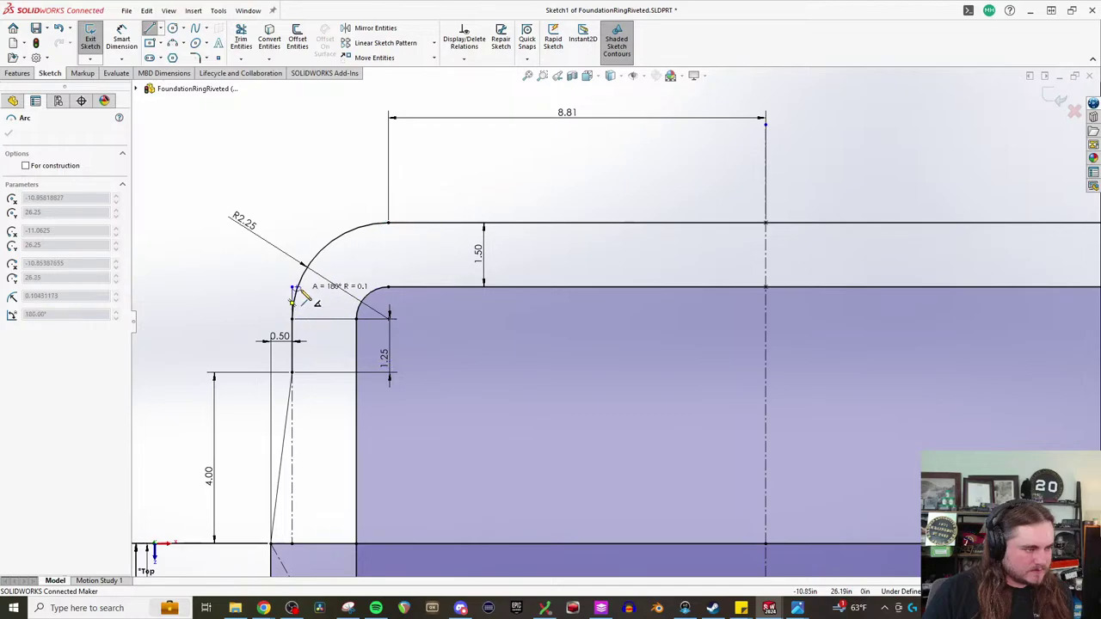
{"action": "left_click", "coordinate": [395, 193]}
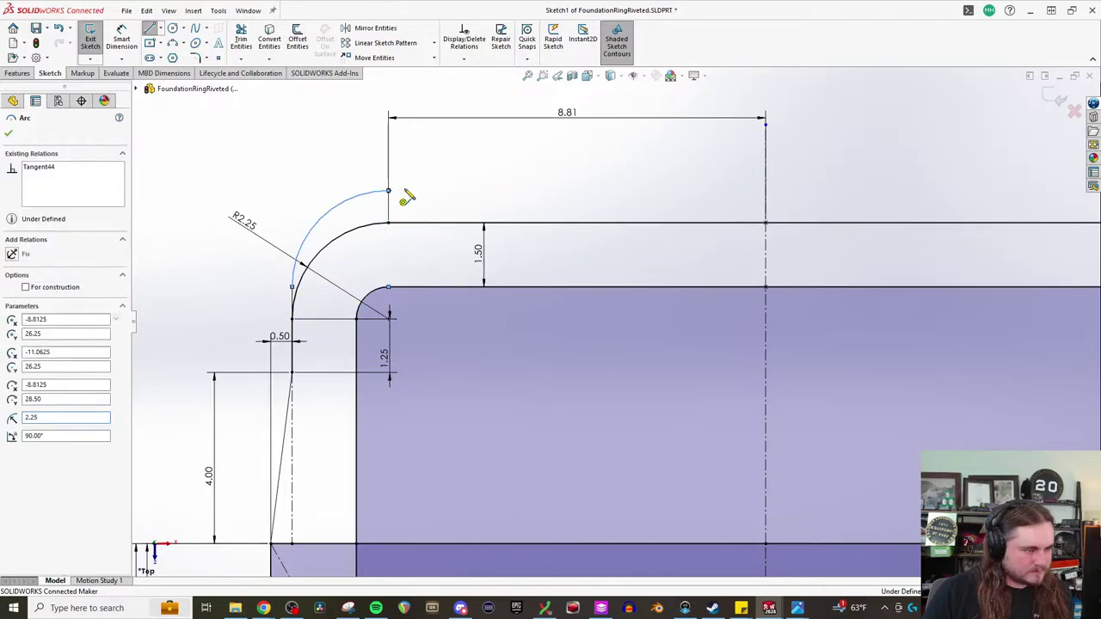
{"action": "scroll", "coordinate": [577, 197], "scroll_direction": "up", "scroll_amount": 3}
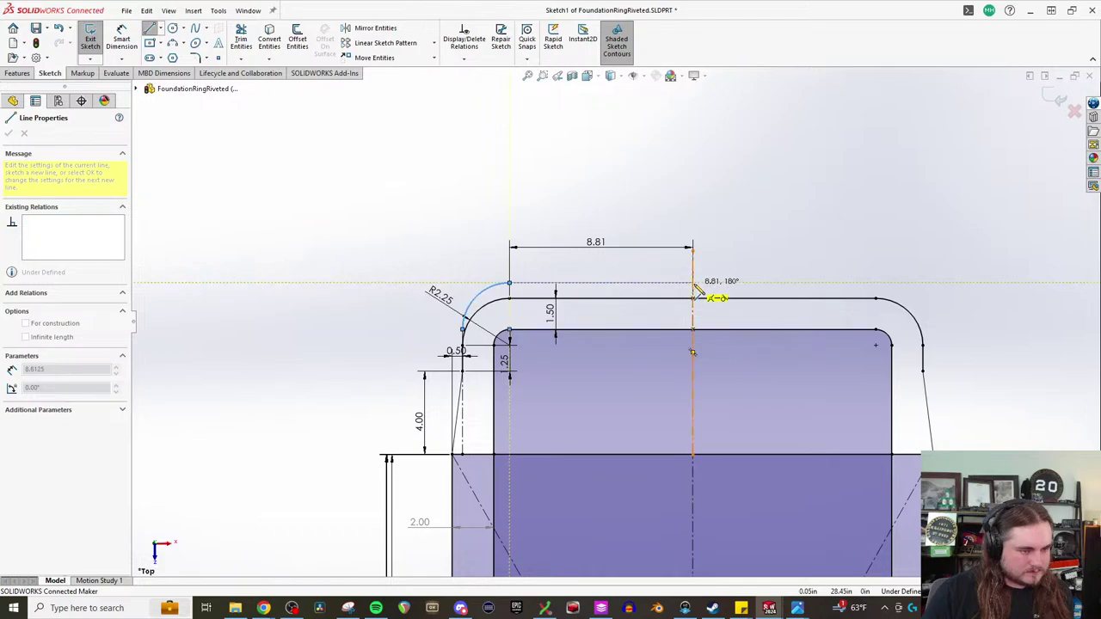
{"action": "left_click", "coordinate": [693, 284]}
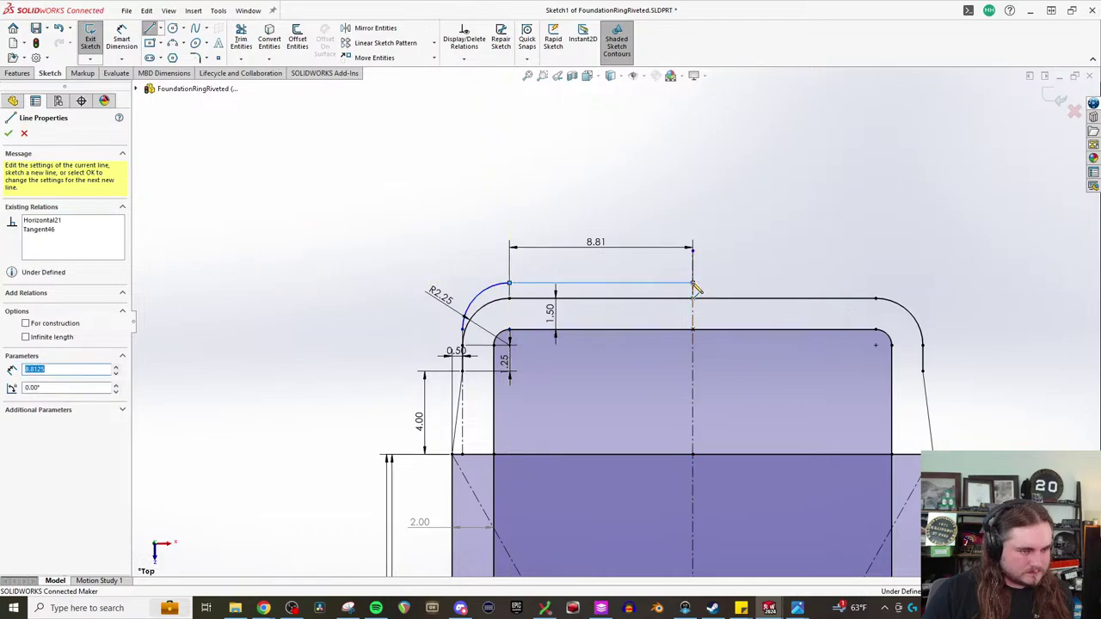
{"action": "left_click", "coordinate": [876, 283]}
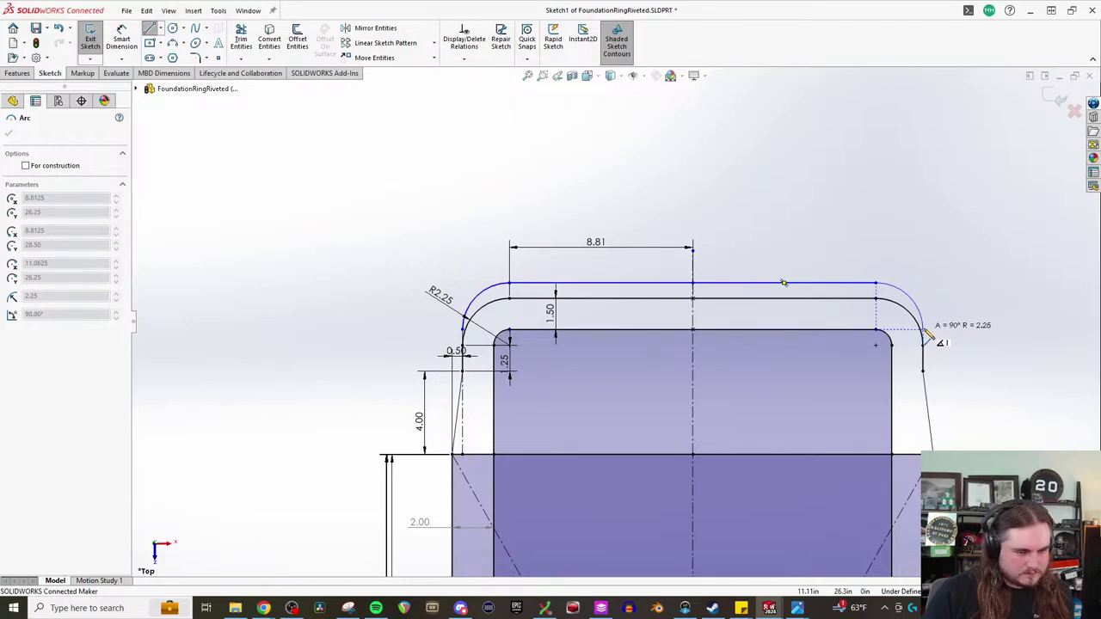
{"action": "double_click", "coordinate": [926, 332]}
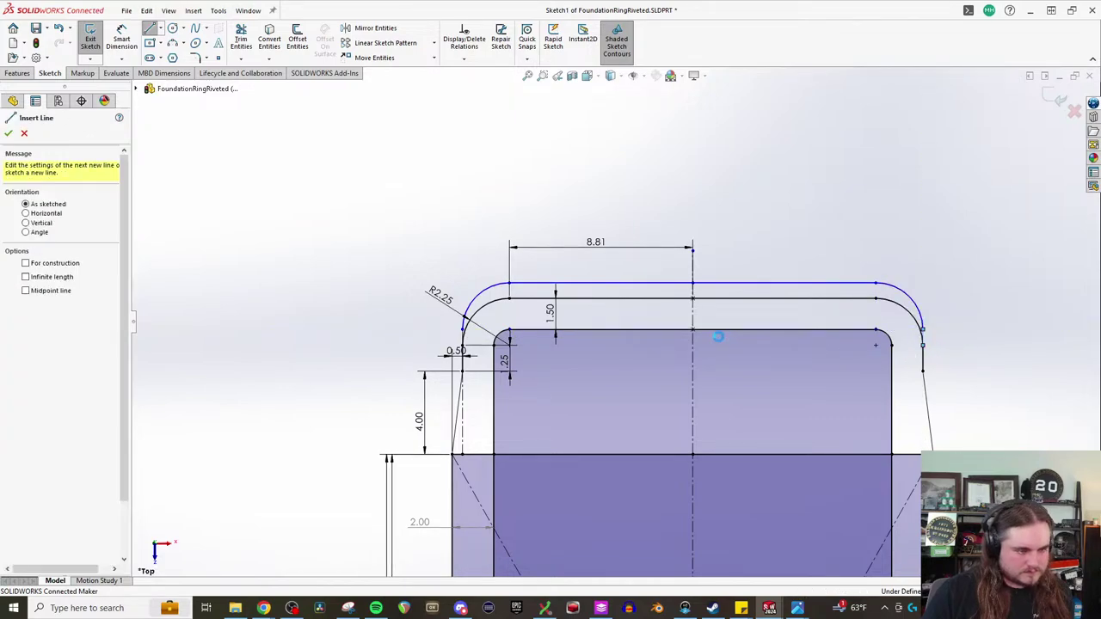
{"action": "key", "text": "Escape"}
- Sketch a second inner outline just beyond the ring's inner end edge, with corner arcs running from the inner side edges into a straight line
{"action": "scroll", "coordinate": [718, 362], "scroll_direction": "down", "scroll_amount": 3}
{"action": "left_click", "coordinate": [150, 27]}
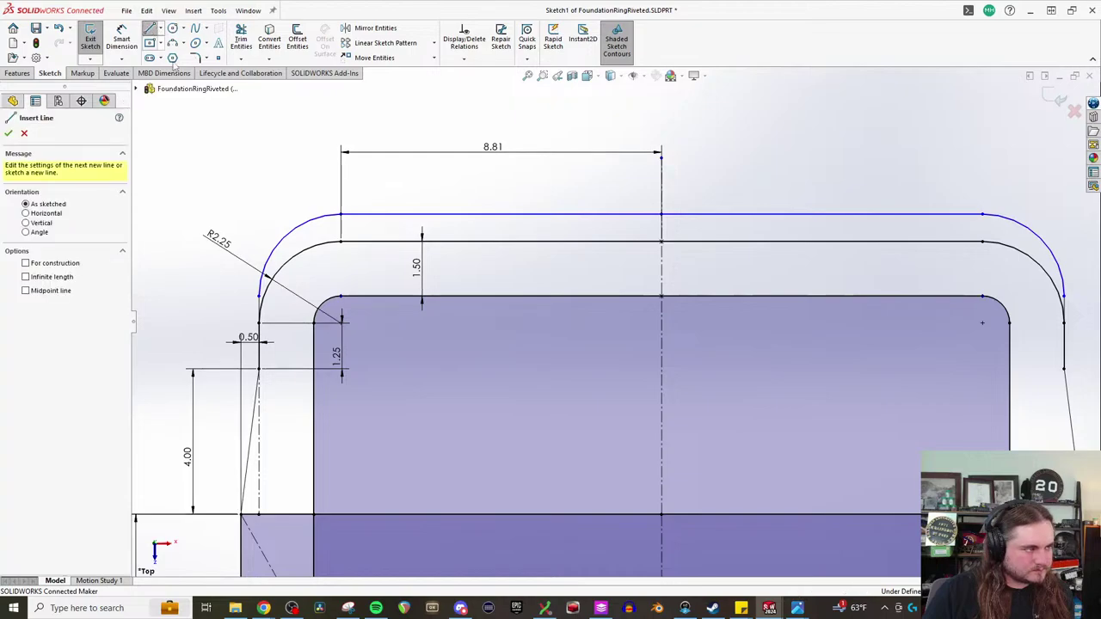
{"action": "left_click", "coordinate": [314, 324]}
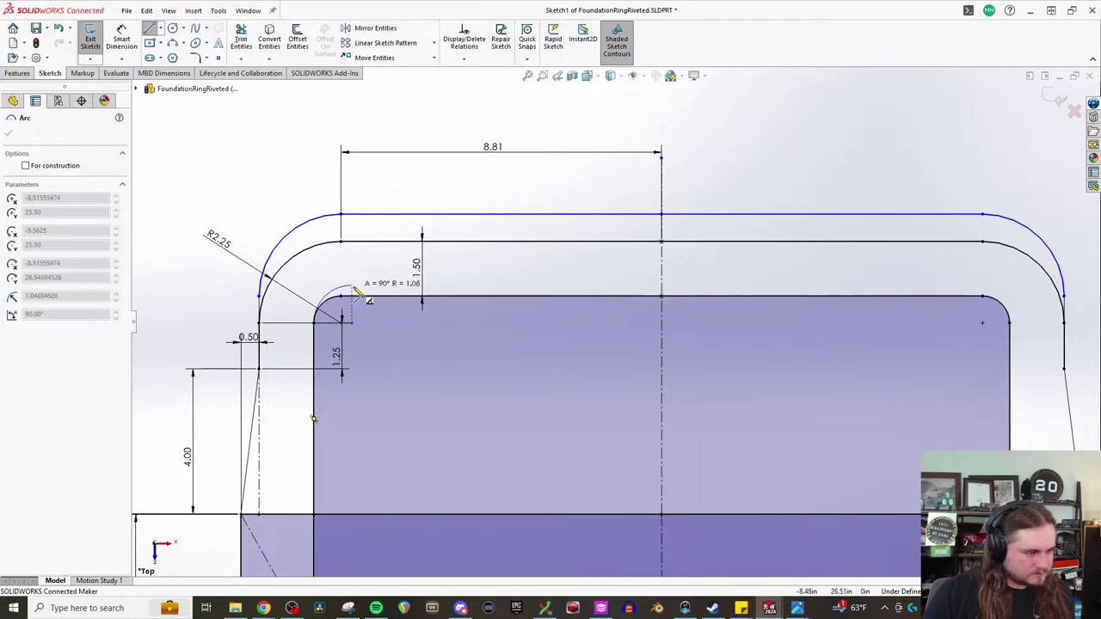
{"action": "left_click", "coordinate": [351, 286]}
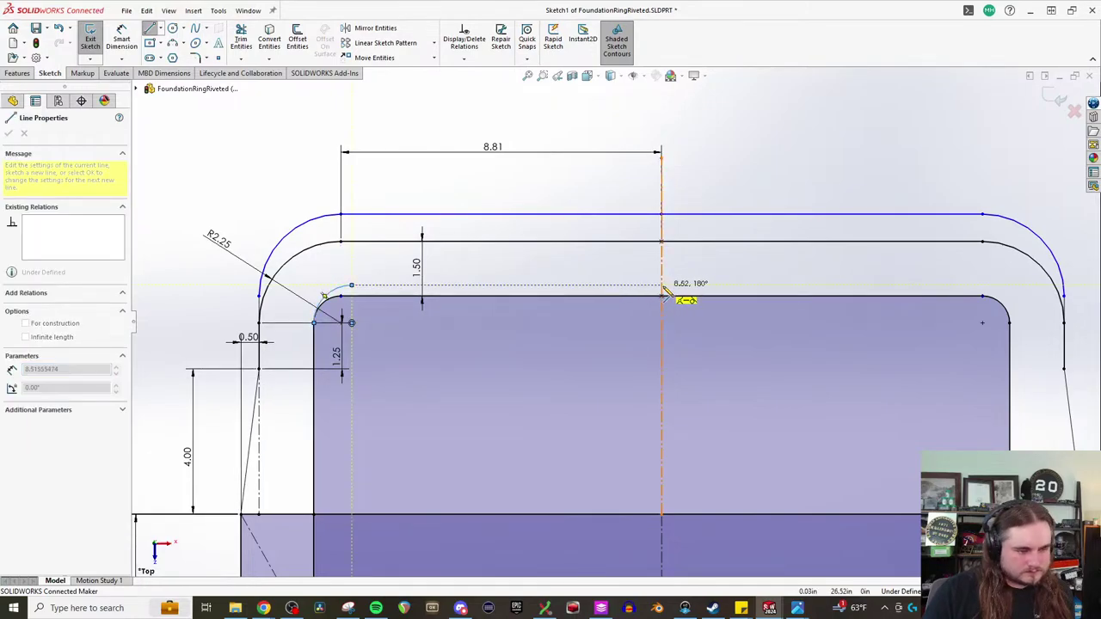
{"action": "left_click", "coordinate": [961, 286]}
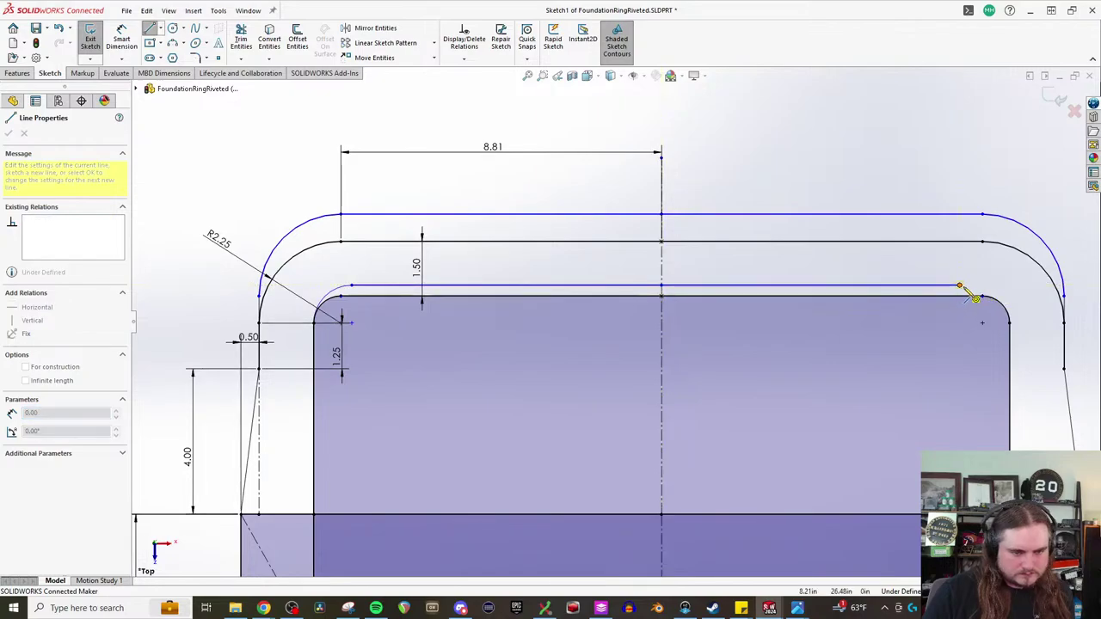
{"action": "left_click", "coordinate": [1012, 327]}
{"action": "key", "text": "Escape"}
- Make the new inner outline's second corner arc tangent to the ring's adjoining inner side edge
{"action": "left_click", "coordinate": [994, 302]}
{"action": "left_click", "coordinate": [972, 288]}
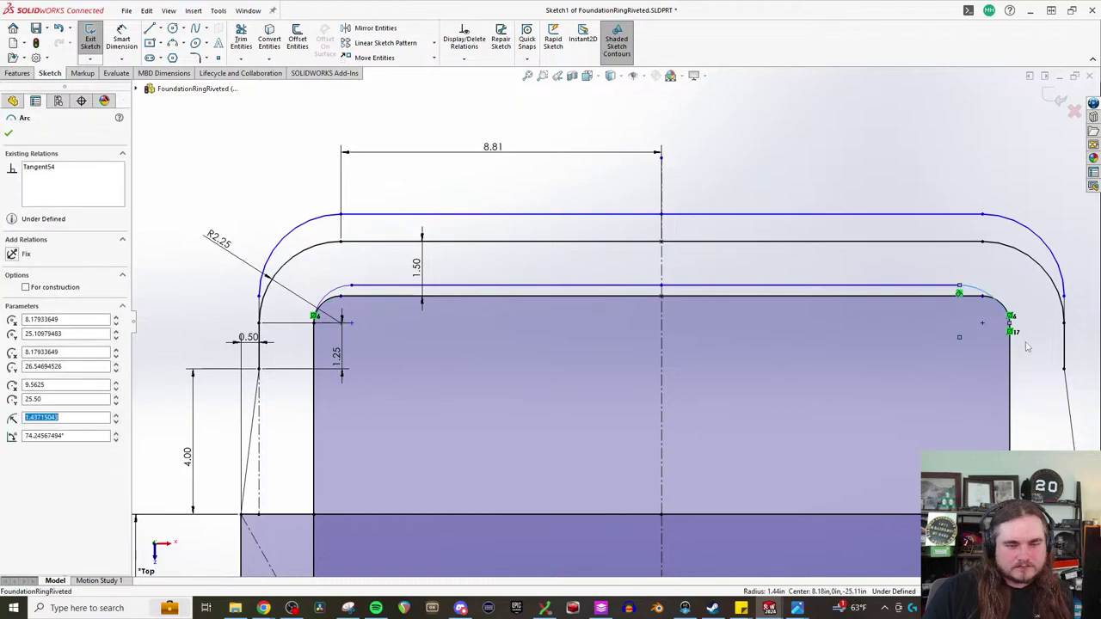
{"action": "left_click", "coordinate": [1012, 365], "text": "ctrl"}
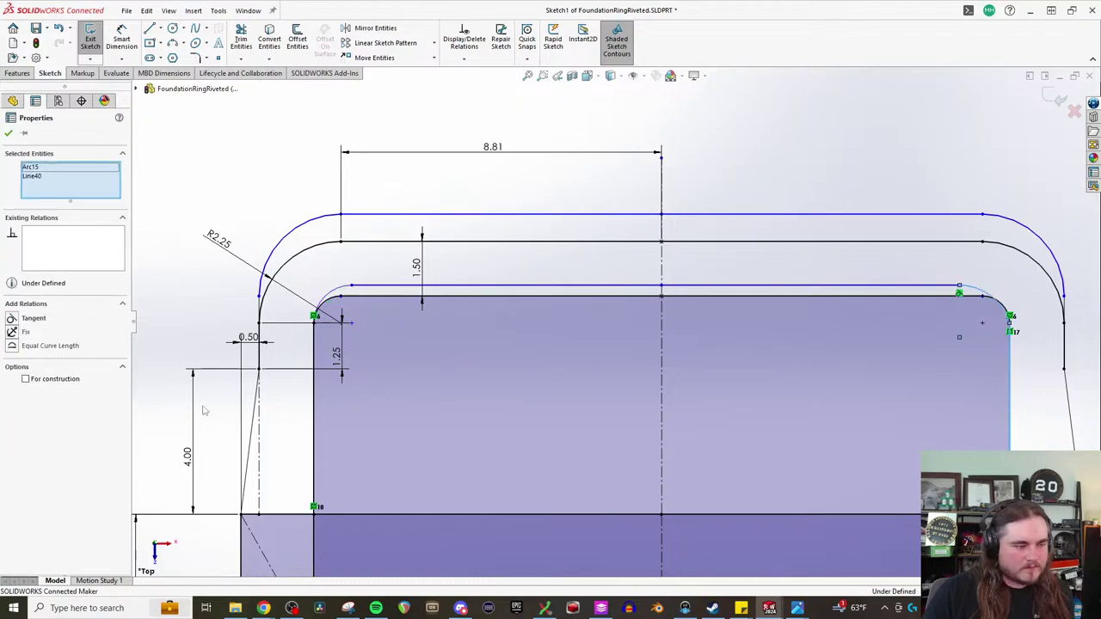
{"action": "left_click", "coordinate": [13, 318]}
{"action": "left_click", "coordinate": [749, 272]}
- Dimension the new inner line 0.5 in from the ring's original inner end edge
{"action": "left_click", "coordinate": [121, 40]}
{"action": "left_click", "coordinate": [389, 287]}
{"action": "left_click", "coordinate": [394, 296]}
{"action": "left_click", "coordinate": [417, 357]}
{"action": "type", "text": "0.5"}
{"action": "key", "text": "Return"}
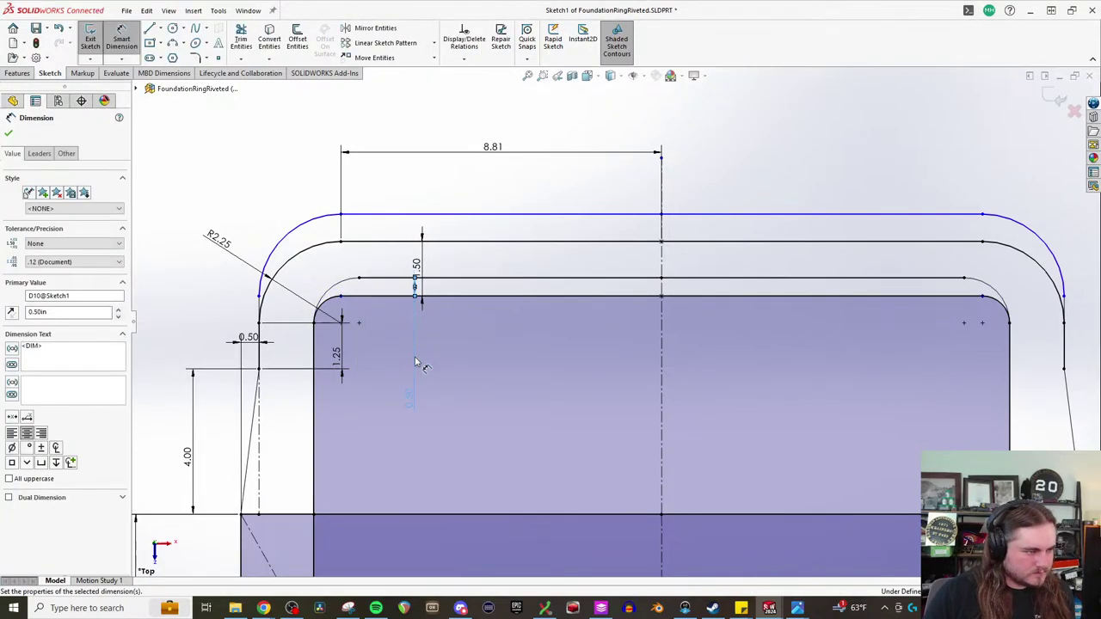
- Dimension the new outer line 0.5 in from the ring's original outer end edge
{"action": "left_click", "coordinate": [392, 214]}
{"action": "left_click", "coordinate": [393, 242]}
{"action": "left_click", "coordinate": [396, 186]}
{"action": "type", "text": "0.8"}
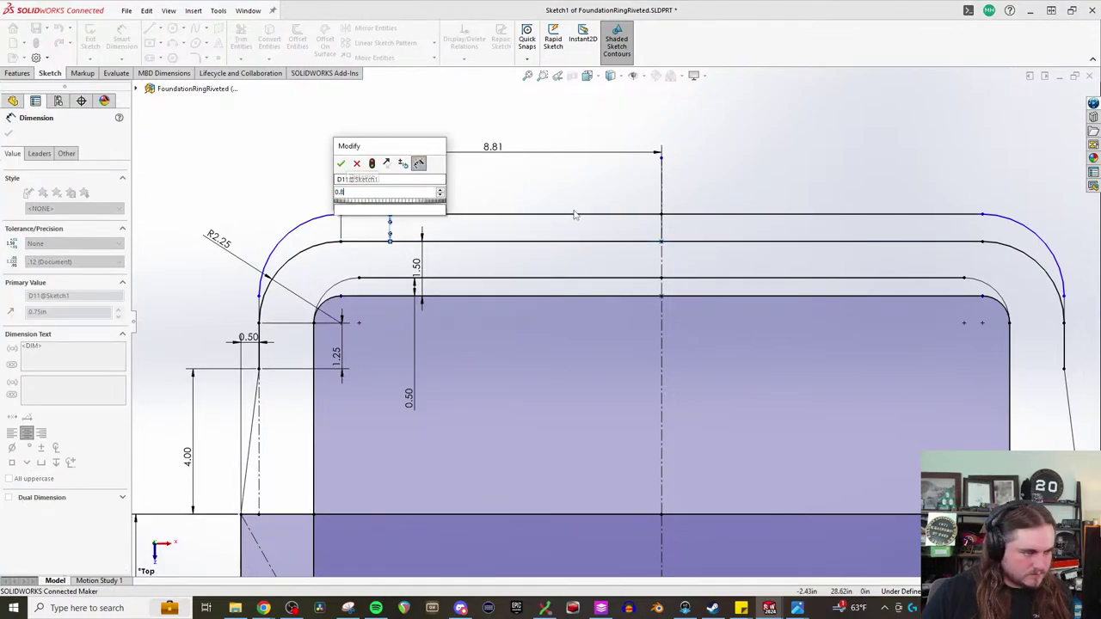
{"action": "key", "text": "BackSpace"}
{"action": "type", "text": "5"}
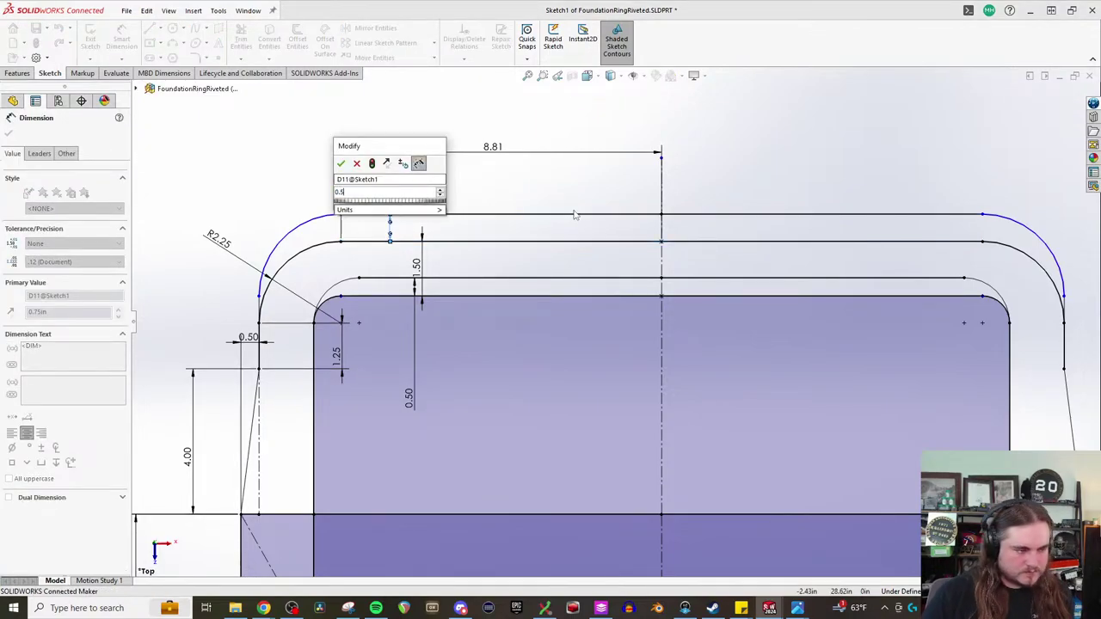
{"action": "key", "text": "Return"}
{"action": "key", "text": "Escape"}
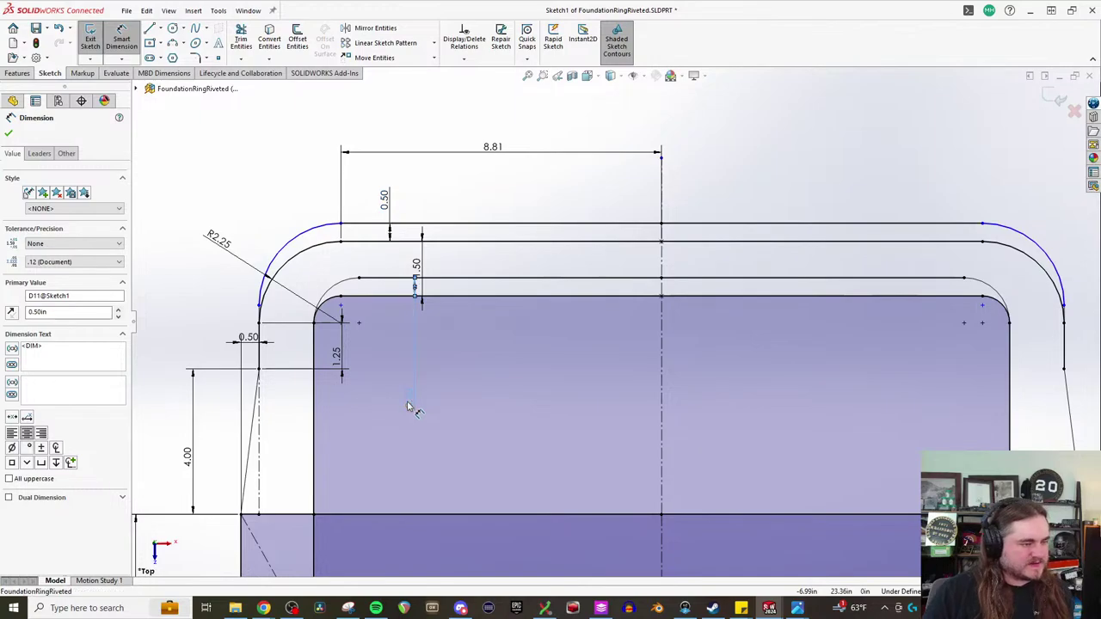
- Trim away the second inner outline's straight line and corner arcs just beyond the ring's original inner end edge
{"action": "key", "text": "Escape"}
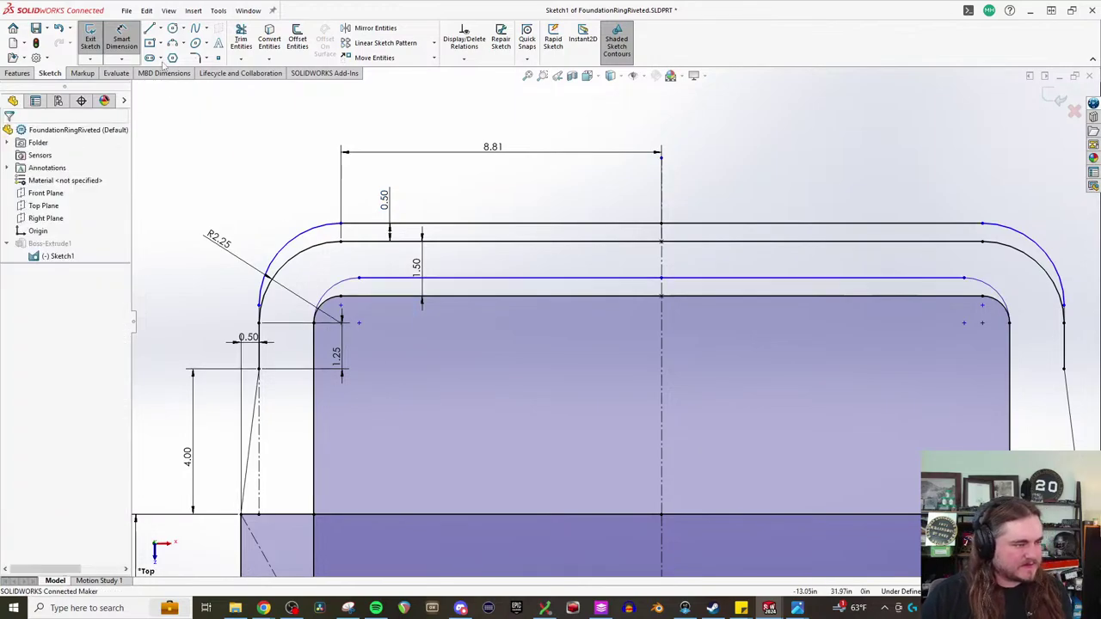
{"action": "left_click", "coordinate": [241, 39]}
{"action": "mouse_move", "coordinate": [731, 288]}
{"action": "left_mouse_down"}
{"action": "mouse_move", "coordinate": [764, 272]}
{"action": "mouse_move", "coordinate": [943, 292]}
{"action": "left_mouse_up"}
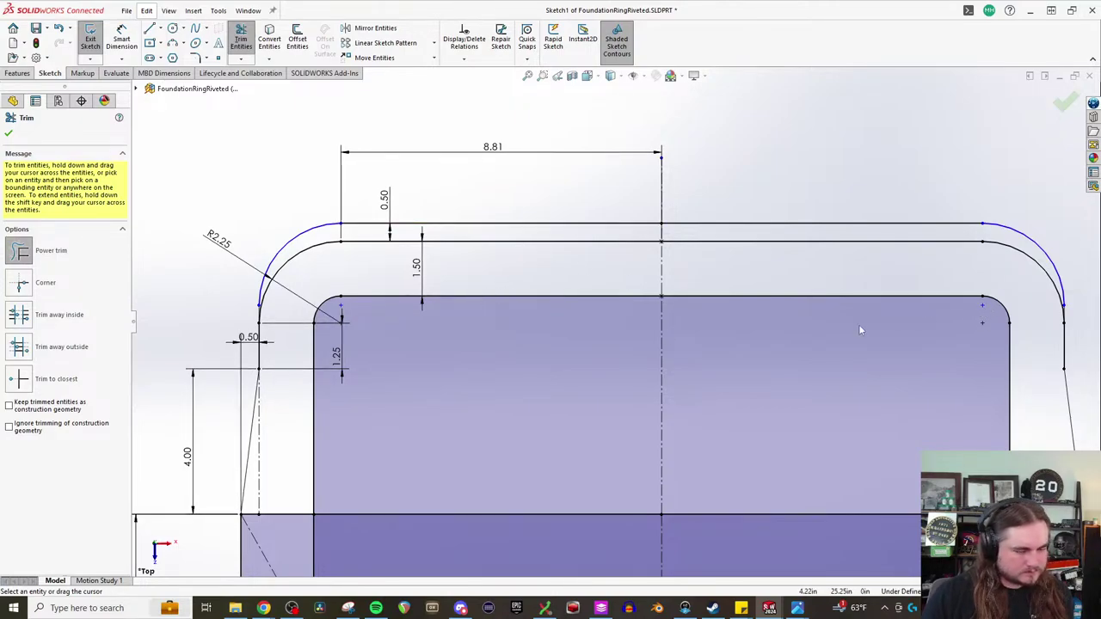
{"action": "key", "text": "Escape"}
- Try to delete the sketch point at X 8.8125, Y 26 near the ring's inner corner
{"action": "left_click", "coordinate": [982, 305]}
{"action": "key", "text": "Delete"}
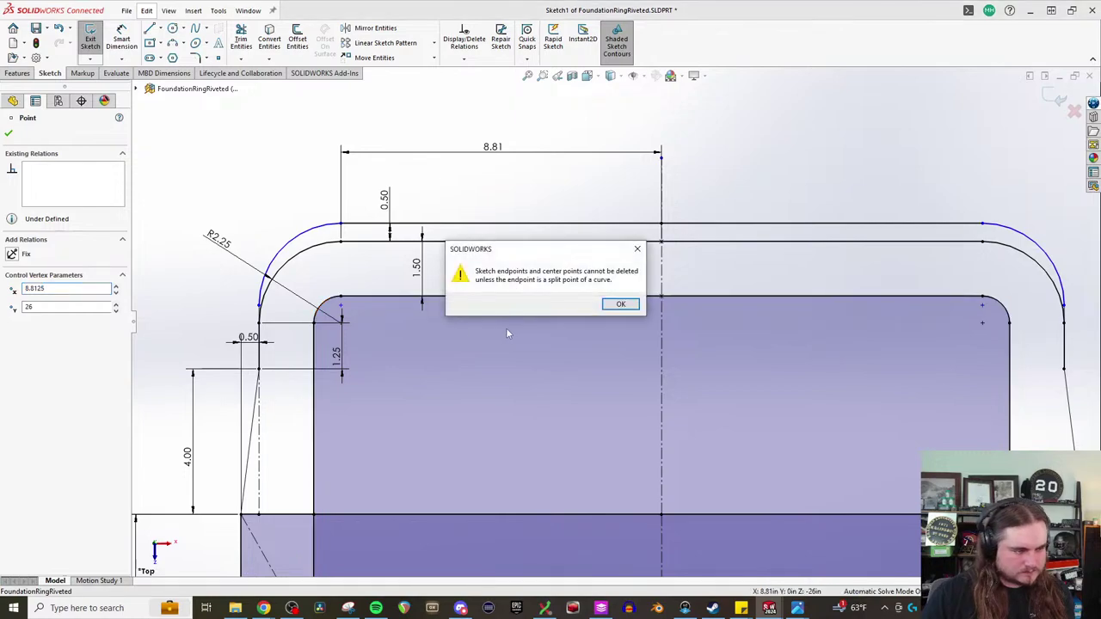
{"action": "left_click", "coordinate": [620, 304]}
{"action": "key", "text": "Escape"}
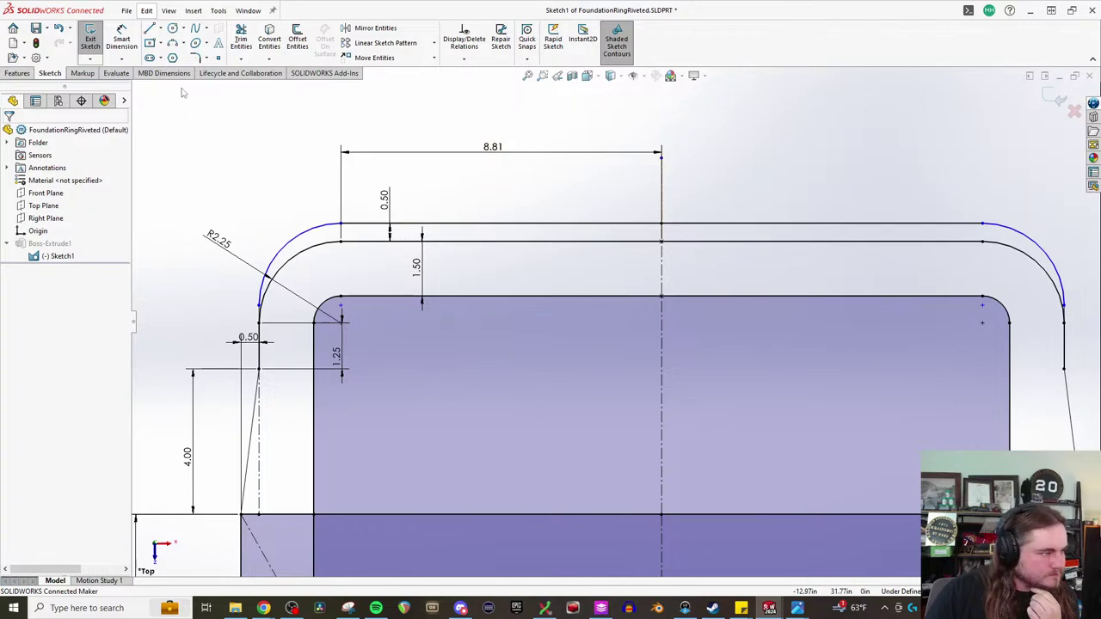
- Examine the tangency relations between the under-defined outer corner arc and its adjoining horizontal and vertical lines
{"action": "left_click", "coordinate": [371, 226]}
{"action": "left_click", "coordinate": [312, 232], "text": "ctrl"}
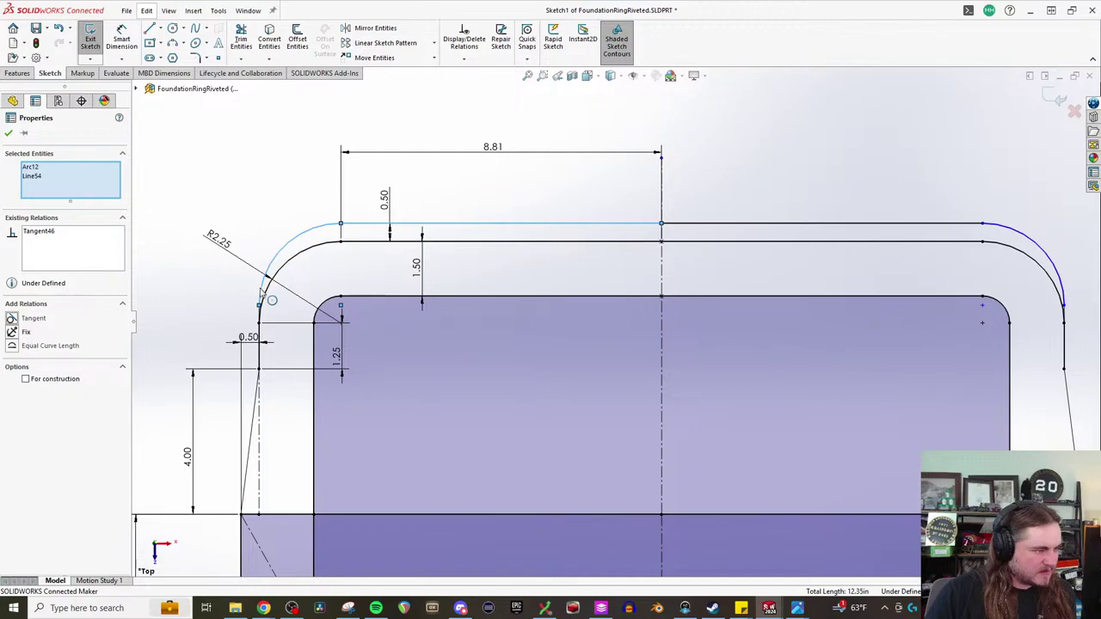
{"action": "left_click", "coordinate": [259, 316], "text": "ctrl"}
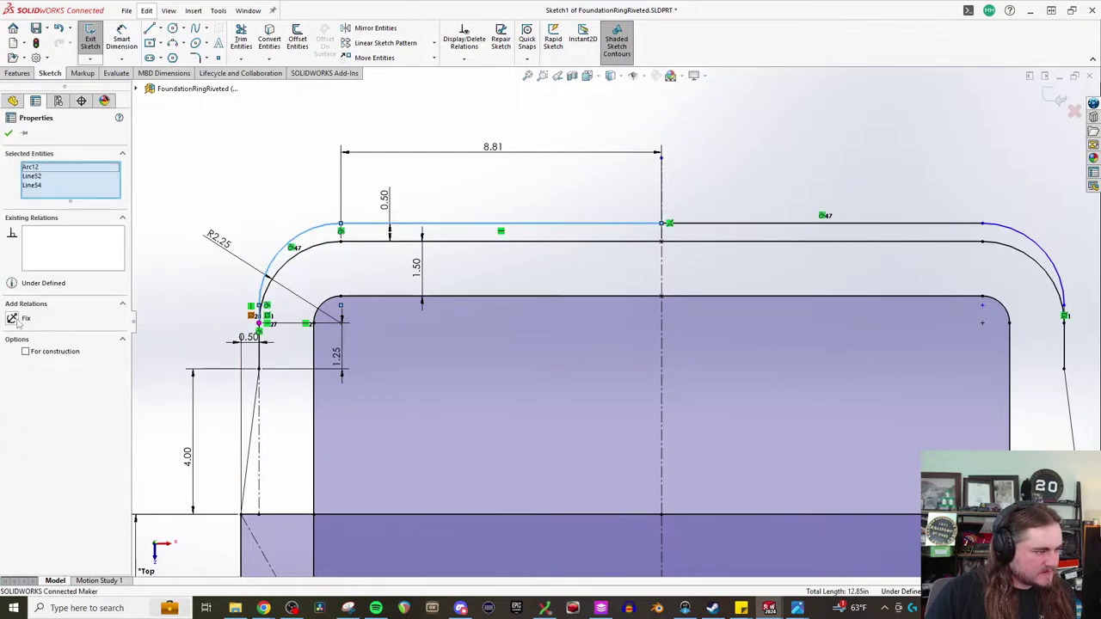
{"action": "key", "text": "Escape"}
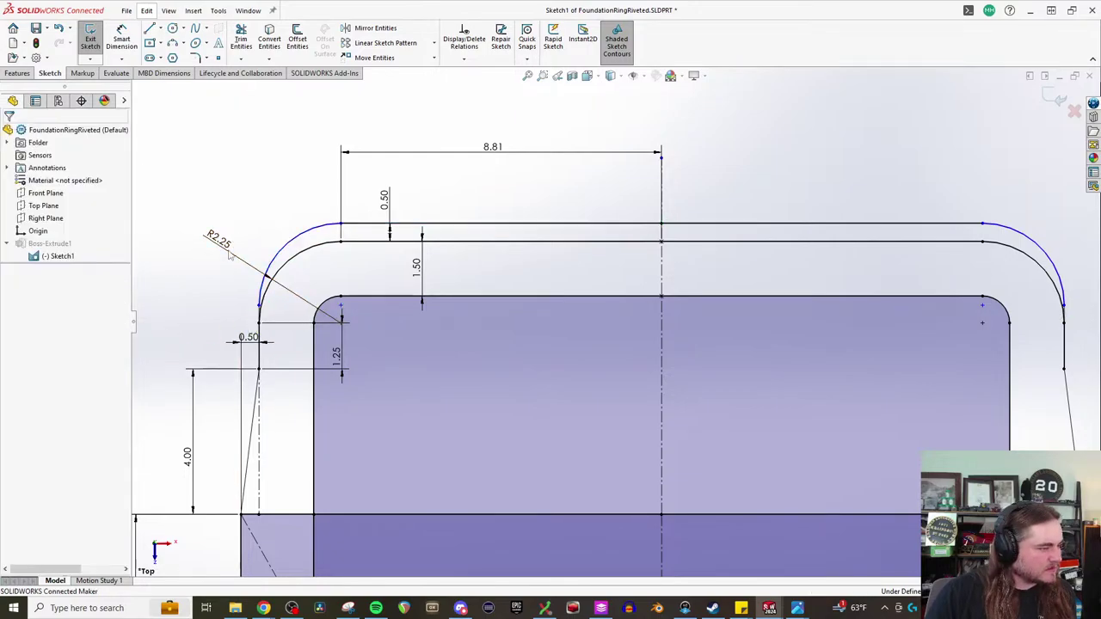
{"action": "scroll", "coordinate": [279, 360], "scroll_direction": "down", "scroll_amount": 2}
{"action": "left_click", "coordinate": [351, 277]}
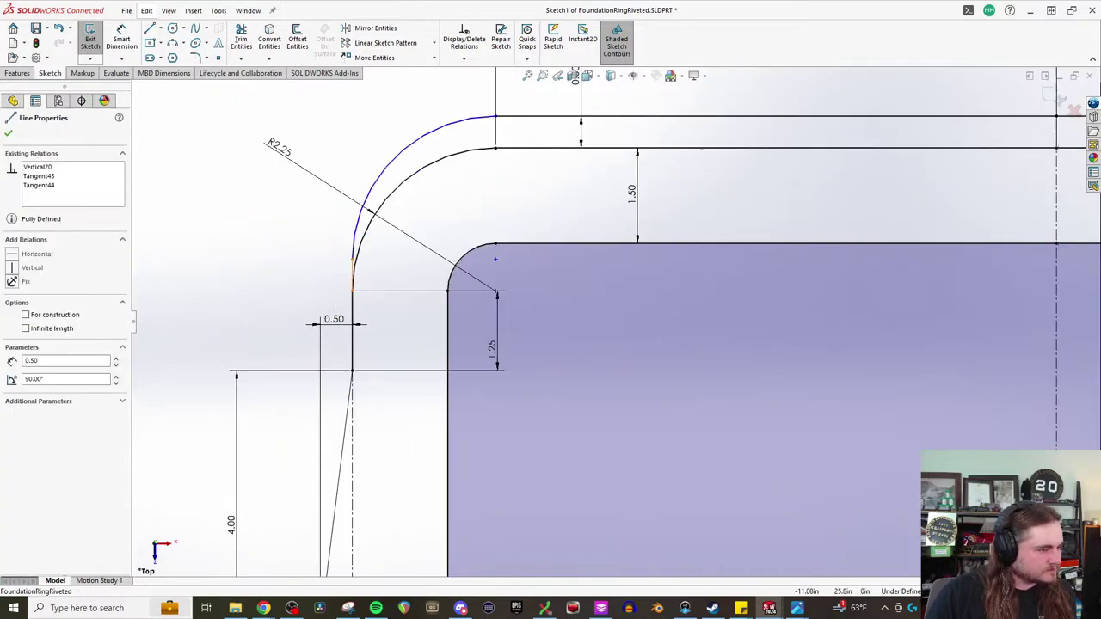
{"action": "left_click", "coordinate": [353, 241], "text": "ctrl"}
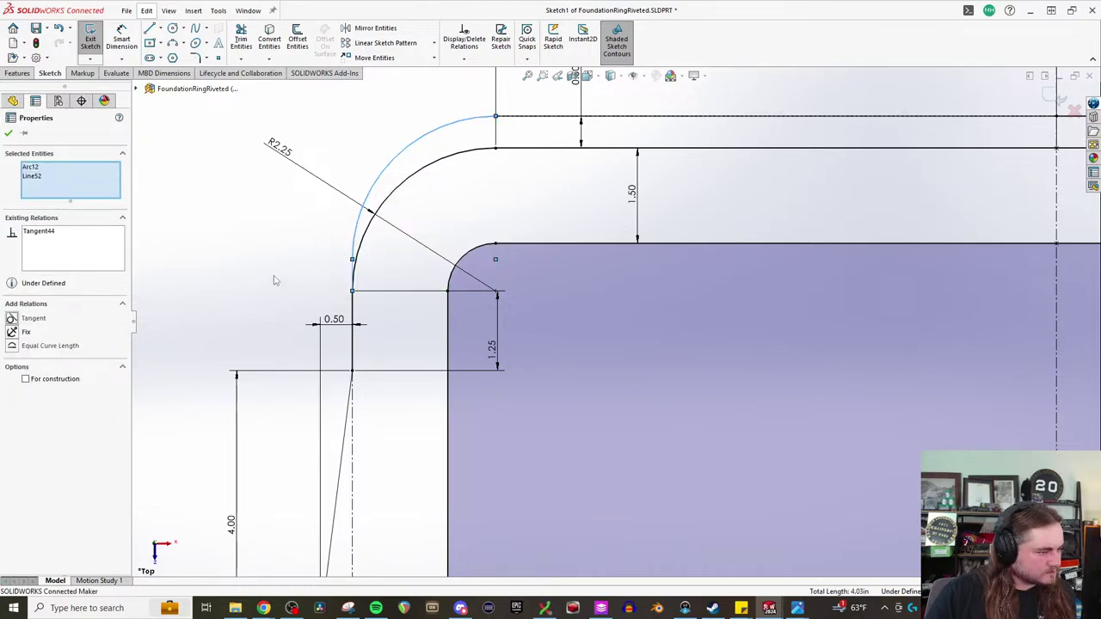
{"action": "left_click", "coordinate": [276, 281]}
- Make the new outer outline's short vertical line collinear with the ring's adjoining outer side edge
{"action": "left_click", "coordinate": [352, 314]}
{"action": "left_click", "coordinate": [353, 274], "text": "ctrl"}
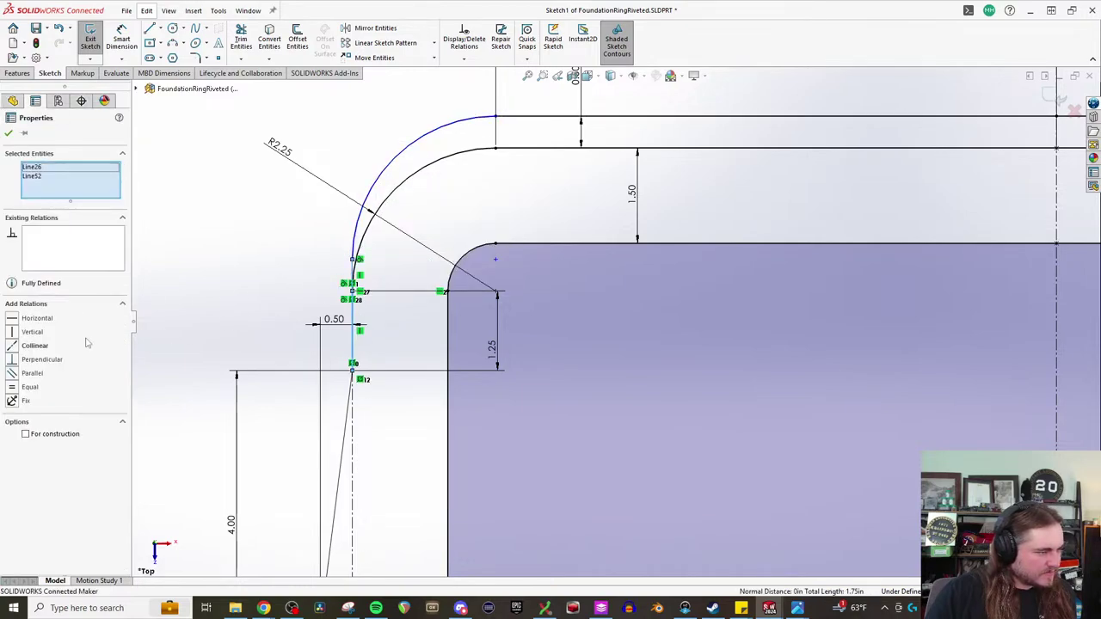
{"action": "left_click", "coordinate": [12, 347]}
{"action": "scroll", "coordinate": [356, 283], "scroll_direction": "up", "scroll_amount": 3}
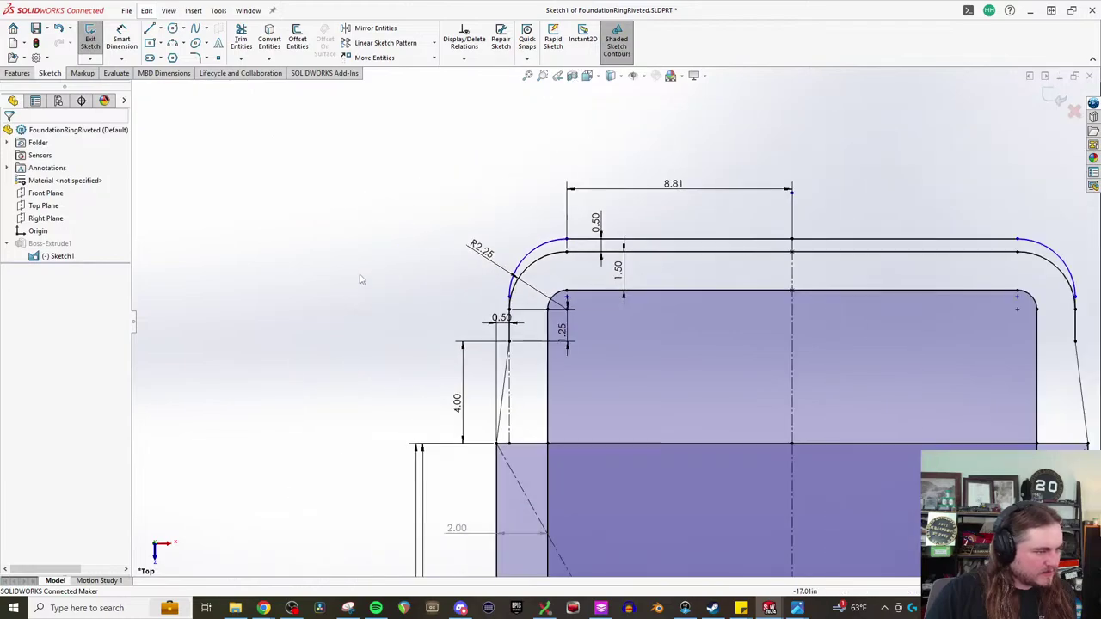
- Make the short vertical line at the opposite outer corner collinear with the ring's straight side edge there
{"action": "scroll", "coordinate": [833, 319], "scroll_direction": "down", "scroll_amount": 5}
{"action": "left_click", "coordinate": [756, 258]}
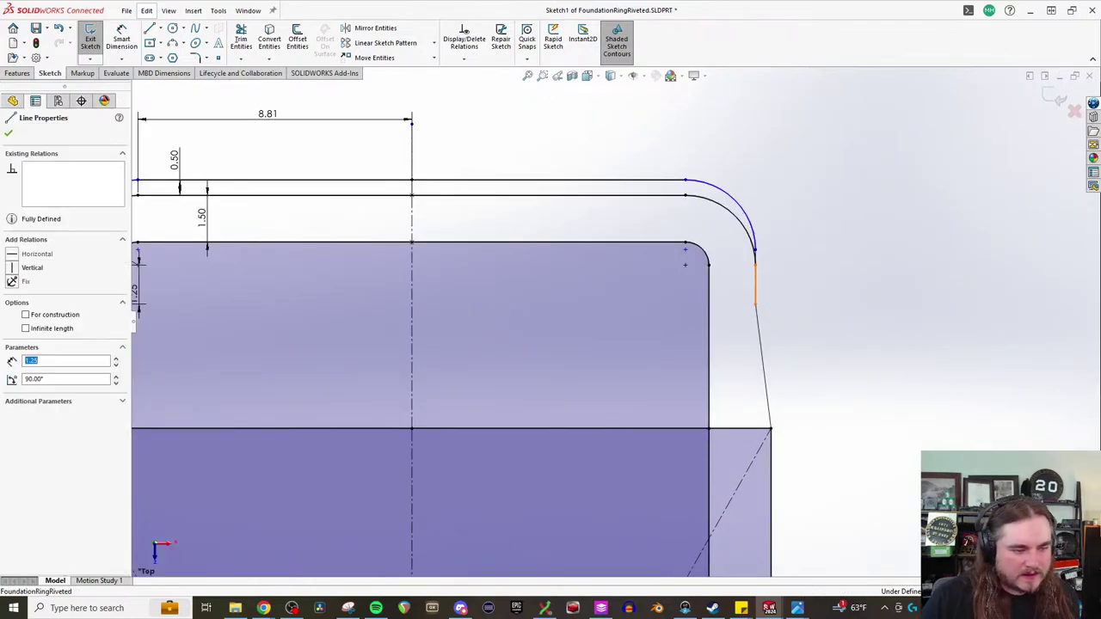
{"action": "left_click", "coordinate": [708, 266], "text": "ctrl"}
{"action": "left_click", "coordinate": [33, 345]}
{"action": "key", "text": "Escape"}
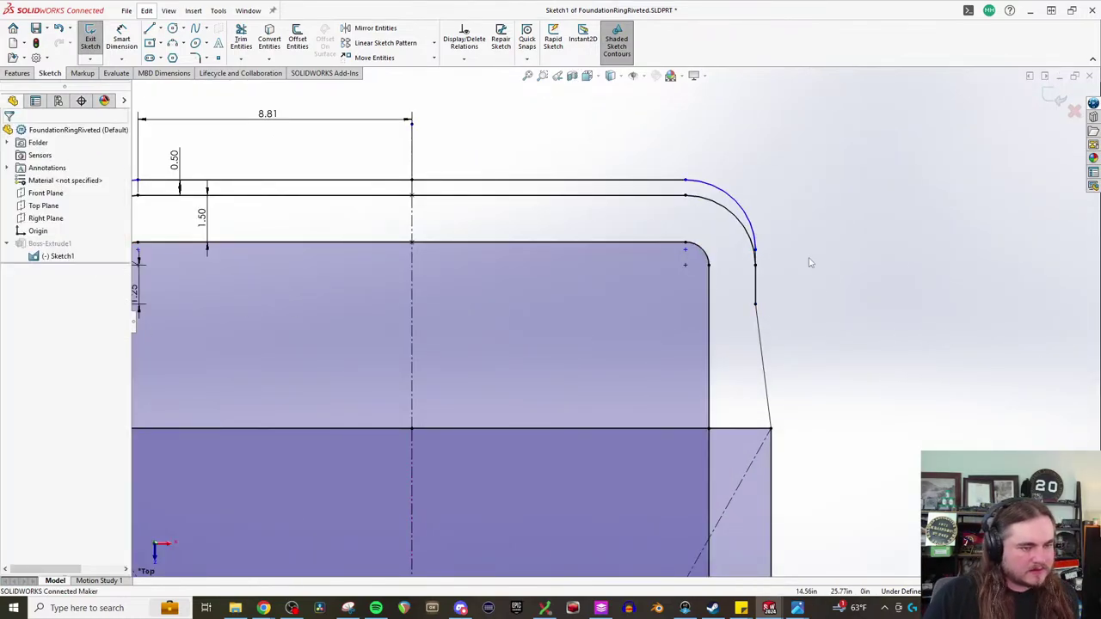
- Apply tangent relations between the opposite outer corner arc and its adjoining short vertical line and straight end line
{"action": "left_click", "coordinate": [757, 256], "text": "ctrl"}
{"action": "left_click", "coordinate": [11, 318]}
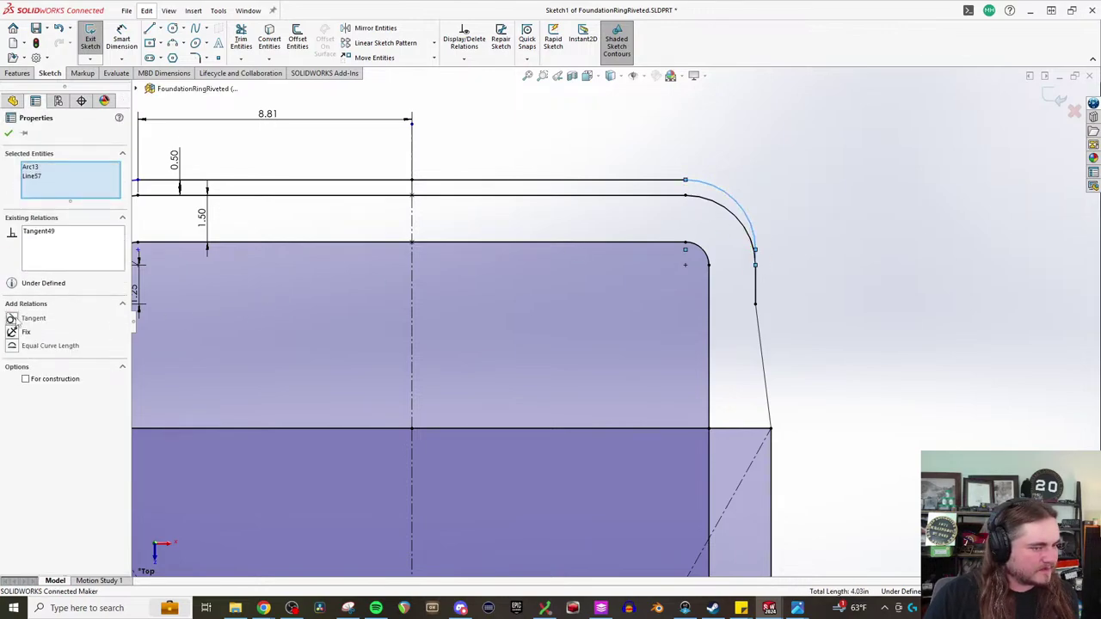
{"action": "key", "text": "Escape"}
{"action": "left_click", "coordinate": [694, 188]}
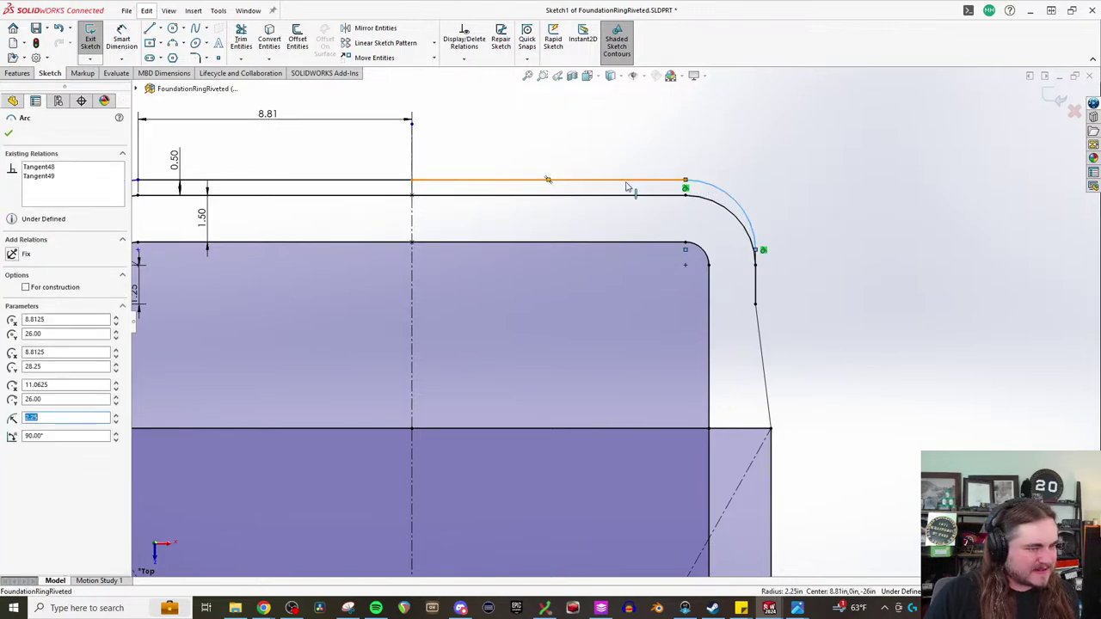
{"action": "left_click", "coordinate": [634, 181], "text": "ctrl"}
{"action": "left_click", "coordinate": [12, 320]}
{"action": "key", "text": "Escape"}
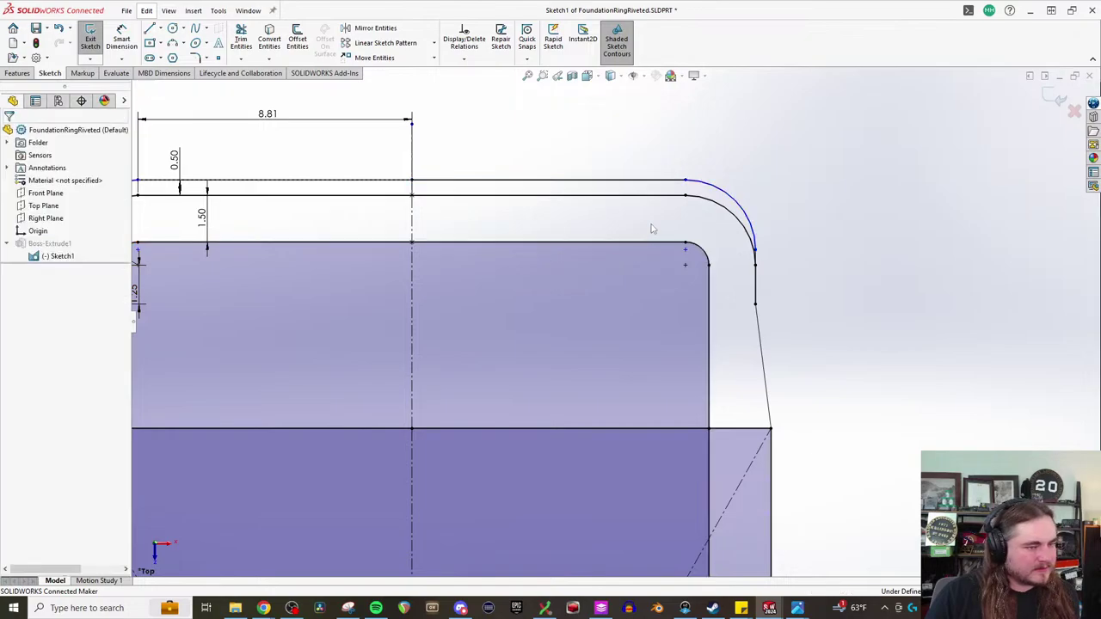
- Dimension both corner arcs of the new outer outline with a 2.25 in radius
{"action": "scroll", "coordinate": [493, 259], "scroll_direction": "up", "scroll_amount": 4}
{"action": "scroll", "coordinate": [368, 248], "scroll_direction": "down", "scroll_amount": 4}
{"action": "mouse_move", "coordinate": [367, 249]}
{"action": "left_mouse_down"}
{"action": "mouse_move", "coordinate": [357, 201]}
{"action": "mouse_move", "coordinate": [430, 201]}
{"action": "mouse_move", "coordinate": [419, 200]}
{"action": "left_mouse_up"}
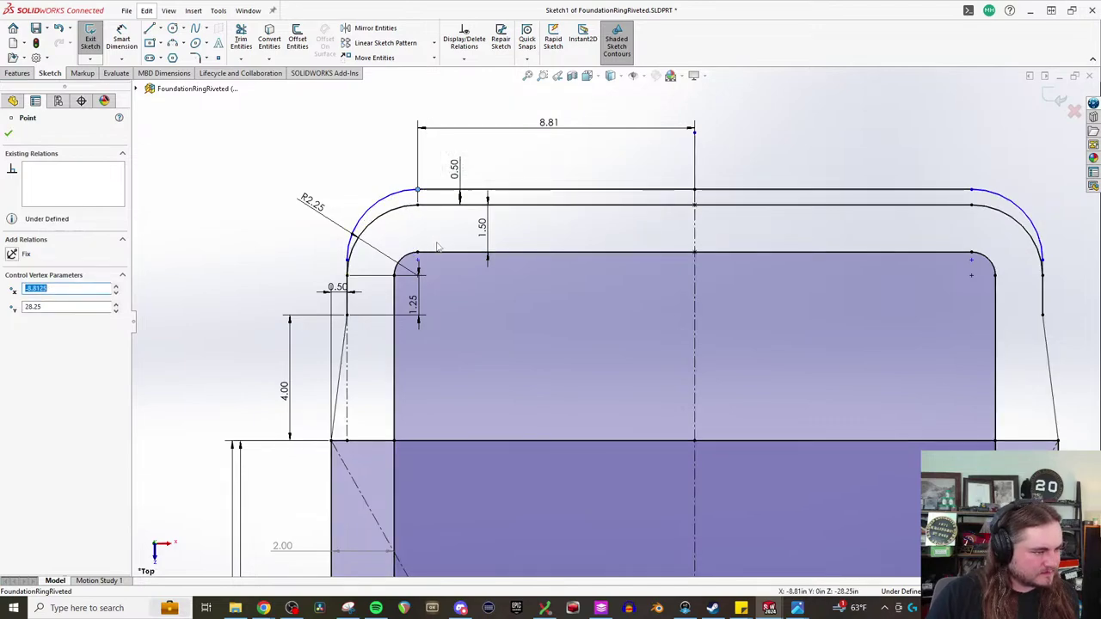
{"action": "key", "text": "Escape"}
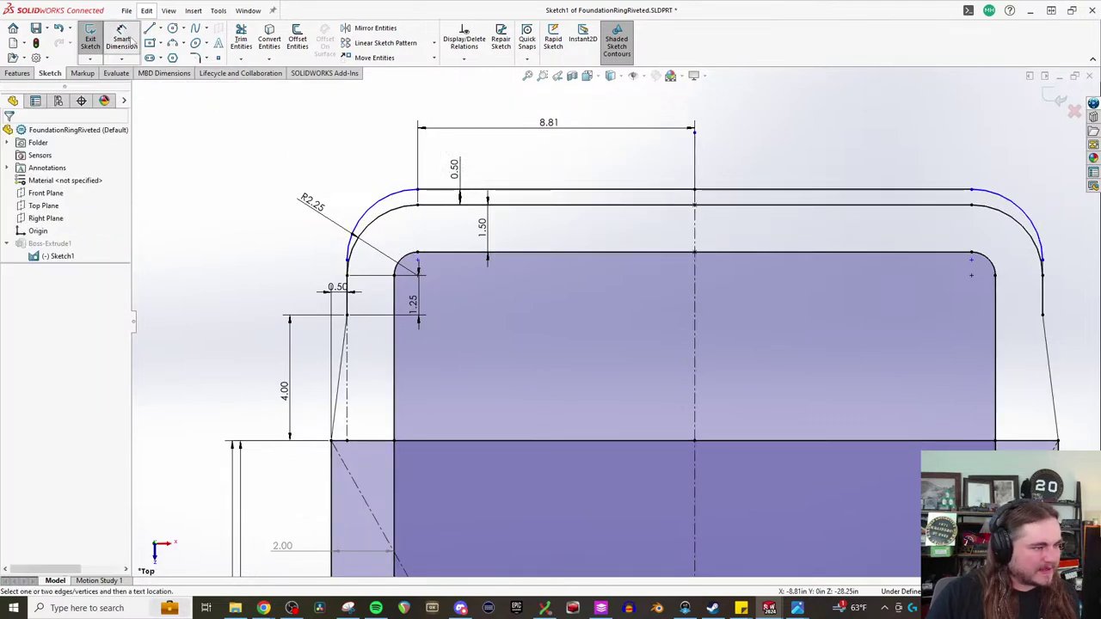
{"action": "left_click", "coordinate": [367, 214]}
{"action": "double_click", "coordinate": [311, 204]}
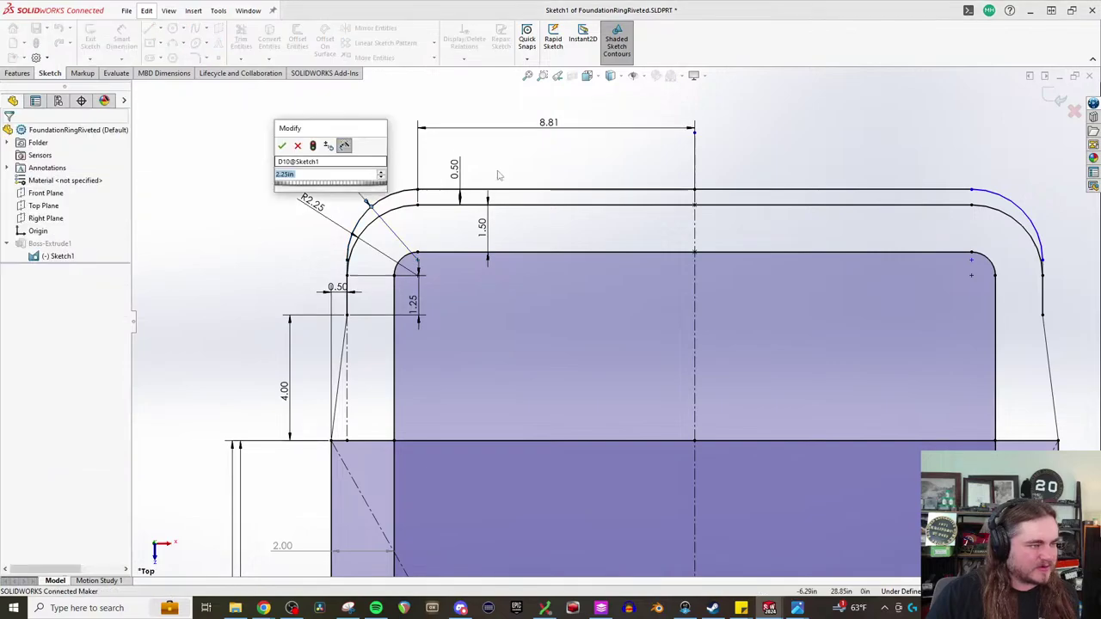
{"action": "left_click", "coordinate": [282, 146]}
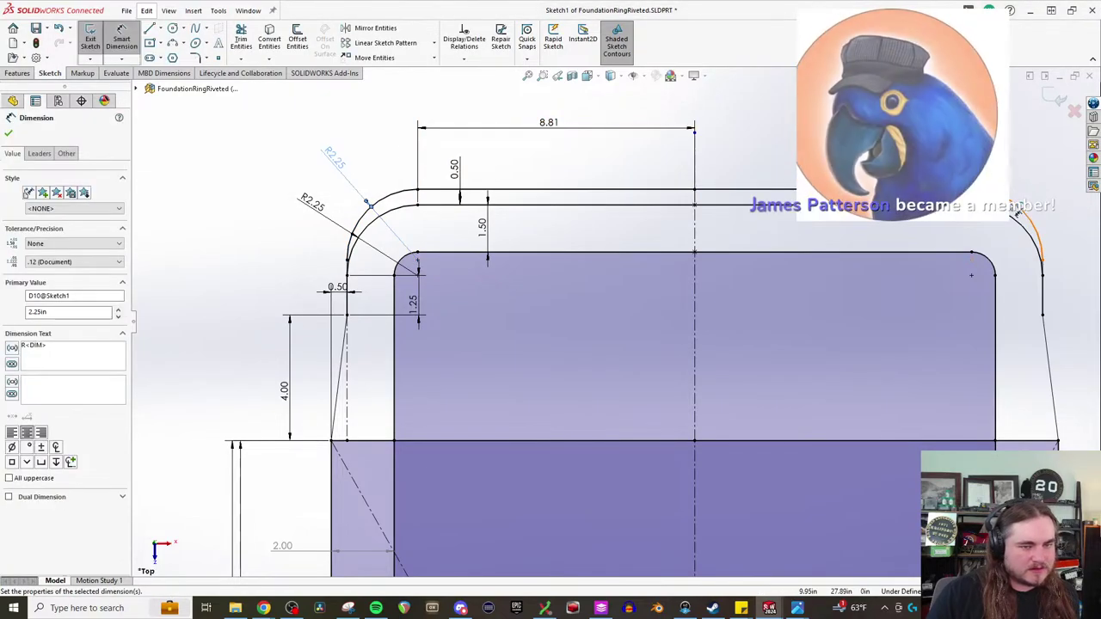
{"action": "left_click", "coordinate": [1028, 220]}
{"action": "left_click", "coordinate": [1051, 166]}
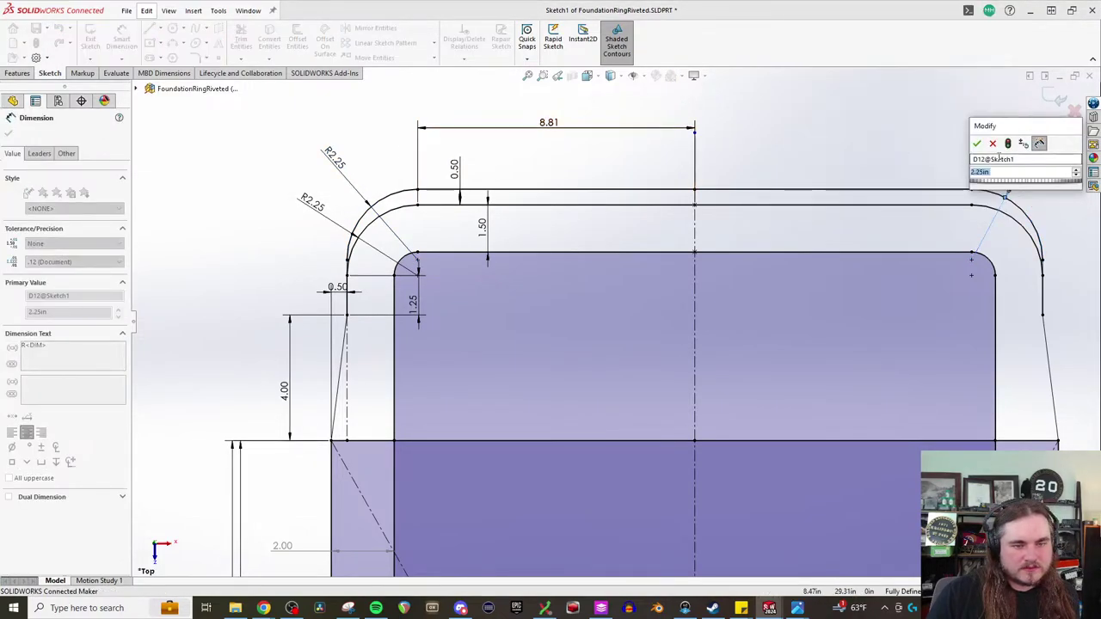
{"action": "key", "text": "Return"}
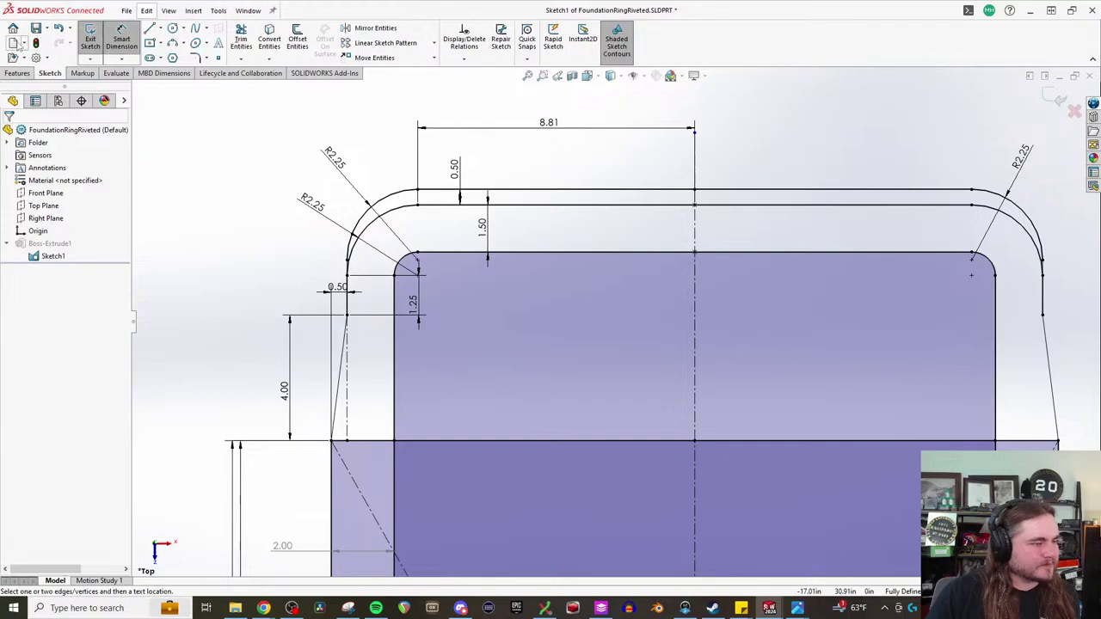
- Rebuild the part, open the ring's boss extrusion for editing and remove all its selected contours
{"action": "left_click", "coordinate": [34, 43]}
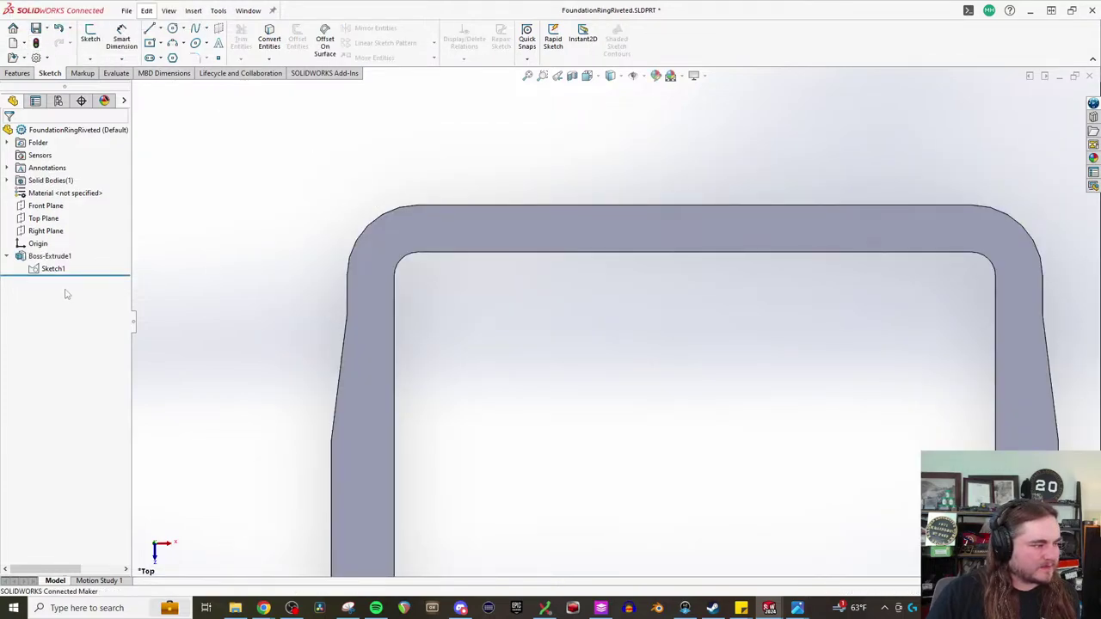
{"action": "left_click", "coordinate": [28, 268]}
{"action": "left_click", "coordinate": [37, 223]}
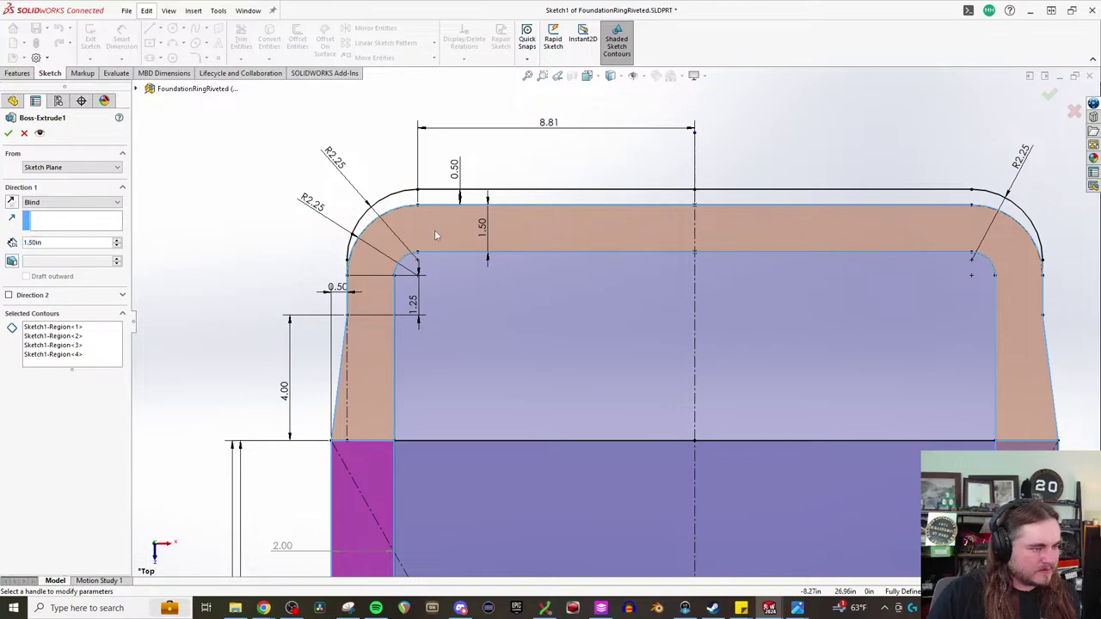
{"action": "left_click", "coordinate": [65, 345]}
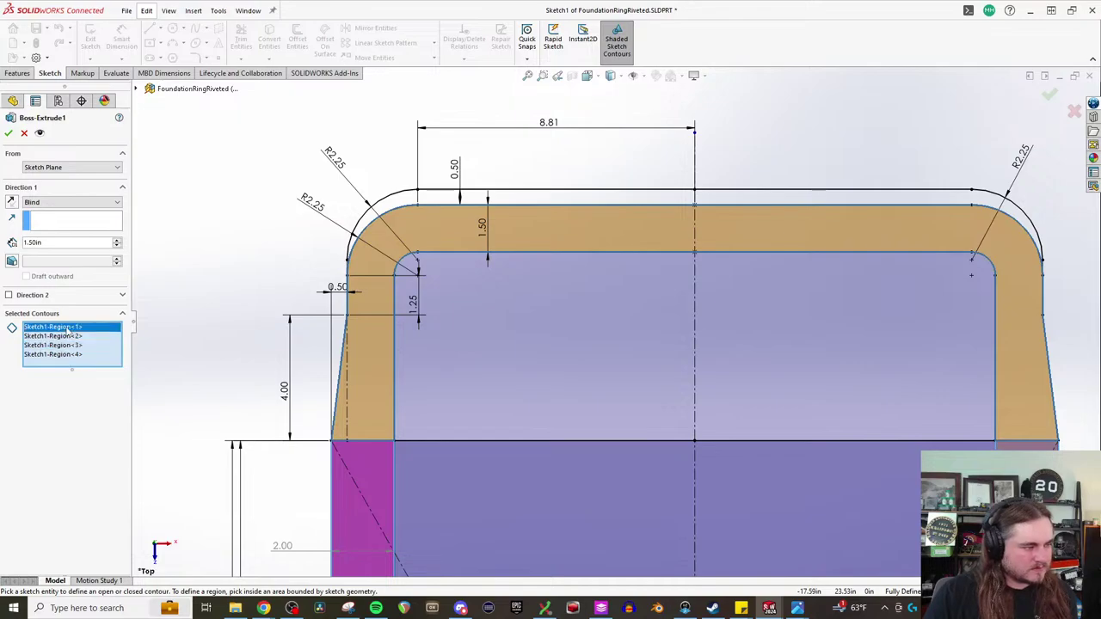
{"action": "left_click", "coordinate": [626, 319]}
{"action": "scroll", "coordinate": [641, 313], "scroll_direction": "up", "scroll_amount": 6}
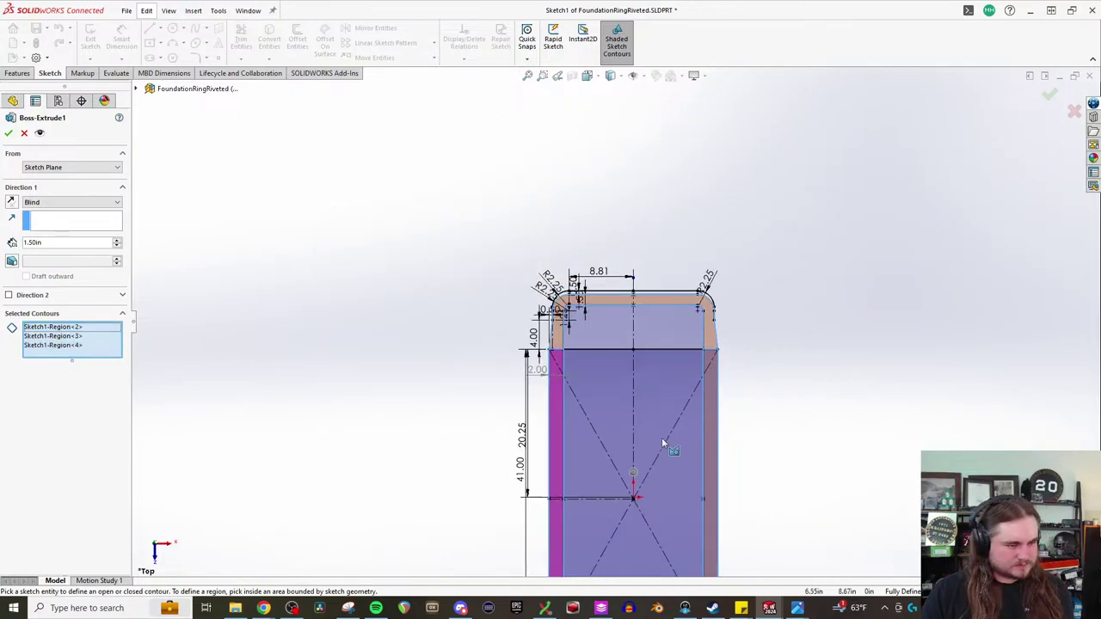
{"action": "left_click", "coordinate": [67, 336]}
{"action": "key", "text": "Delete"}
{"action": "key", "text": "Delete"}
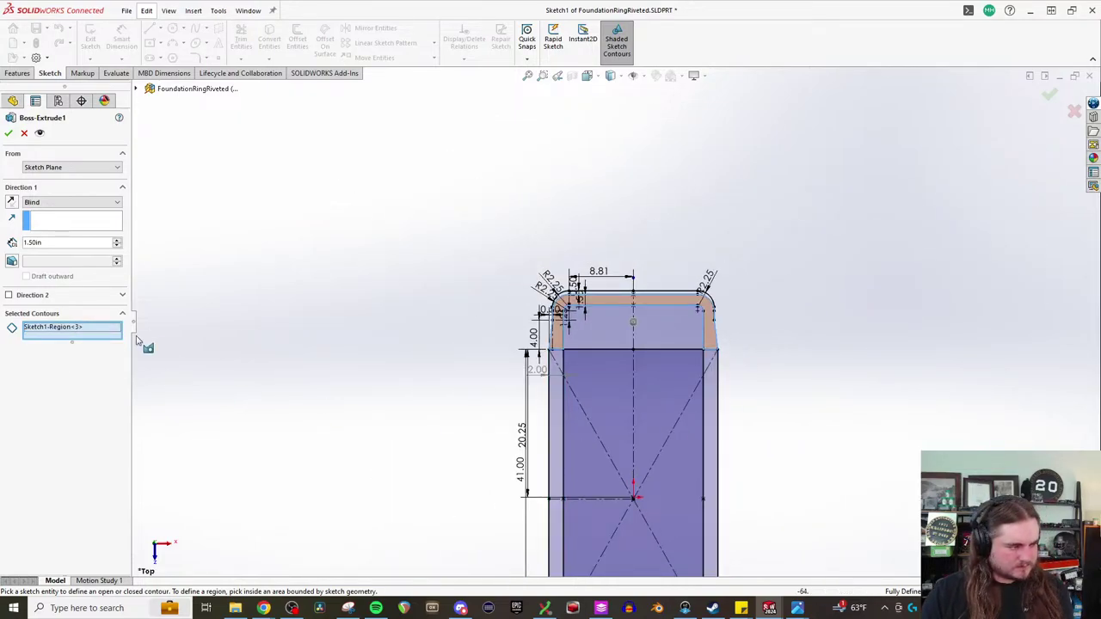
{"action": "key", "text": "Delete"}
- Select the unmodified end region and the two long side regions as contours for the ring extrusion
{"action": "scroll", "coordinate": [721, 497], "scroll_direction": "up", "scroll_amount": 3}
{"action": "scroll", "coordinate": [504, 491], "scroll_direction": "down", "scroll_amount": 3}
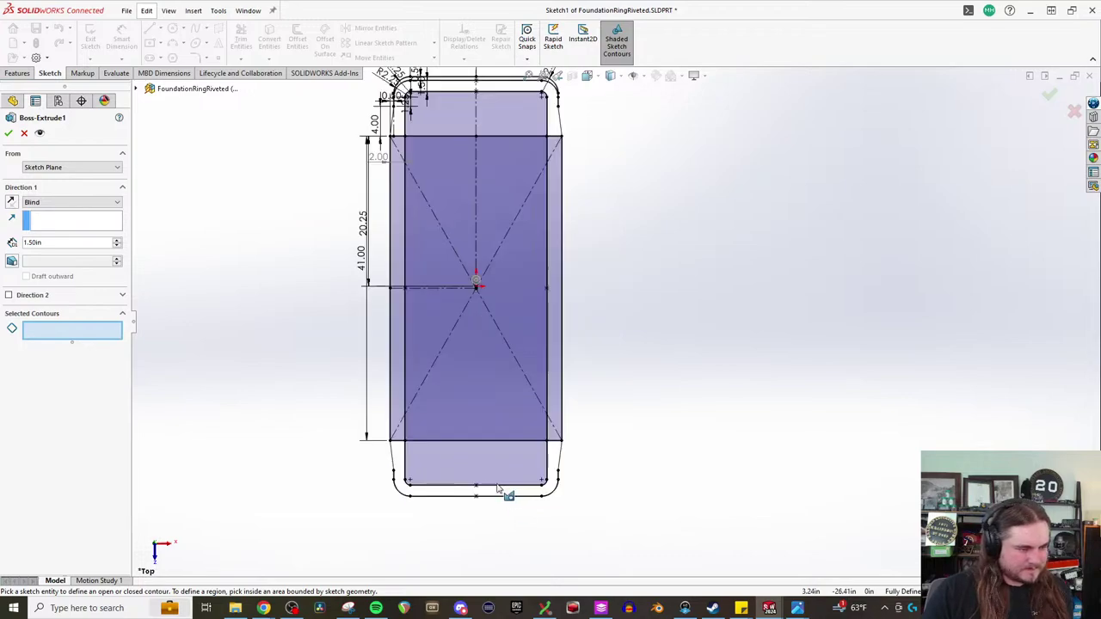
{"action": "scroll", "coordinate": [502, 487], "scroll_direction": "down", "scroll_amount": 1}
{"action": "left_click", "coordinate": [385, 459]}
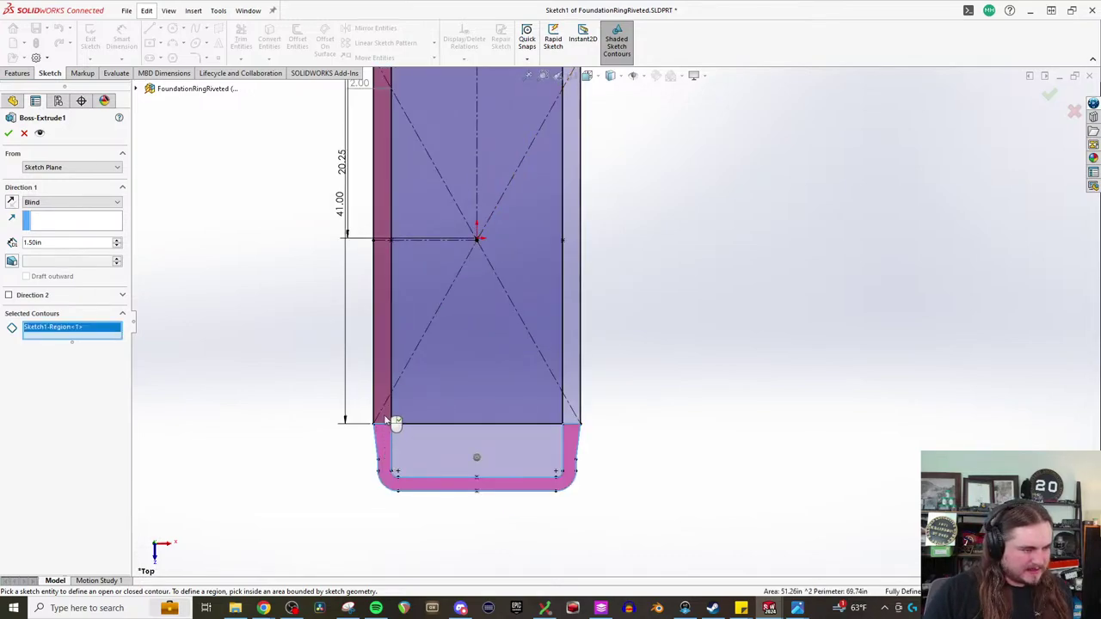
{"action": "left_click", "coordinate": [385, 419]}
{"action": "left_click", "coordinate": [585, 396]}
{"action": "scroll", "coordinate": [606, 421], "scroll_direction": "up", "scroll_amount": 3}
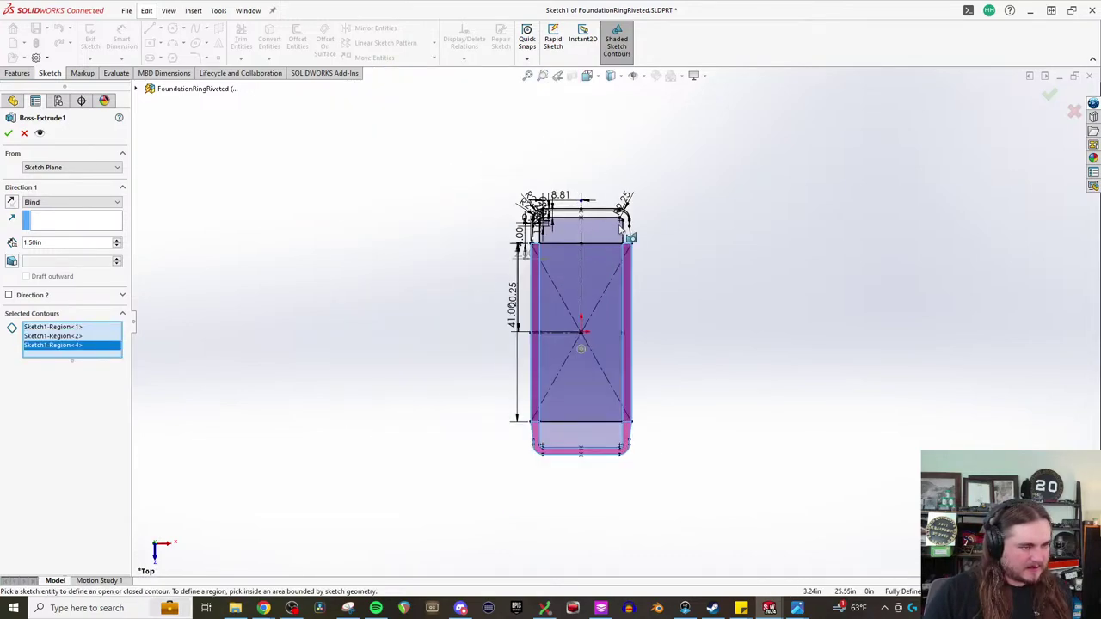
- Add the reworked end region and the new 0.5 in outer strip to the contours, and finish the extrusion edit
{"action": "scroll", "coordinate": [650, 273], "scroll_direction": "down", "scroll_amount": 4}
{"action": "left_click", "coordinate": [674, 270]}
{"action": "scroll", "coordinate": [627, 164], "scroll_direction": "down", "scroll_amount": 2}
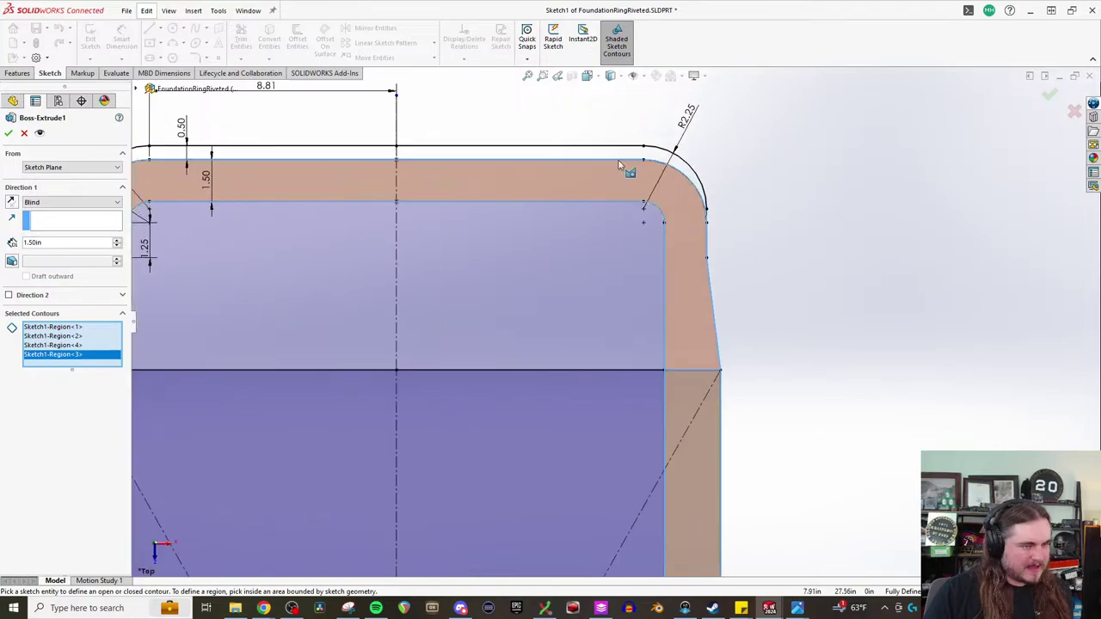
{"action": "left_click", "coordinate": [621, 154]}
{"action": "scroll", "coordinate": [921, 184], "scroll_direction": "up", "scroll_amount": 3}
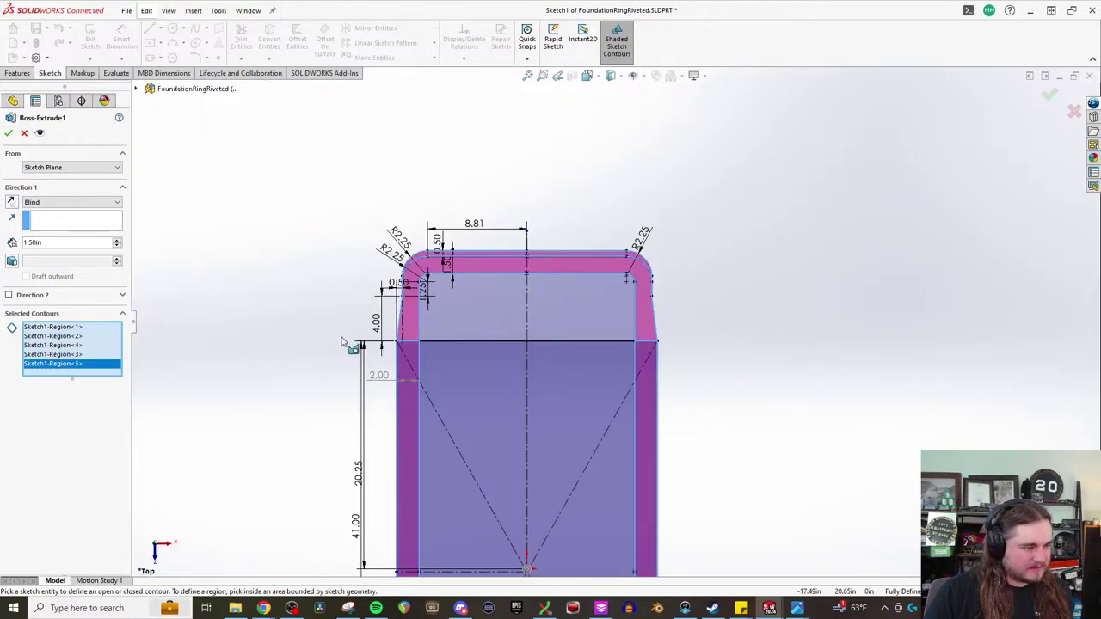
{"action": "scroll", "coordinate": [359, 343], "scroll_direction": "down", "scroll_amount": 2}
{"action": "left_click", "coordinate": [10, 135]}
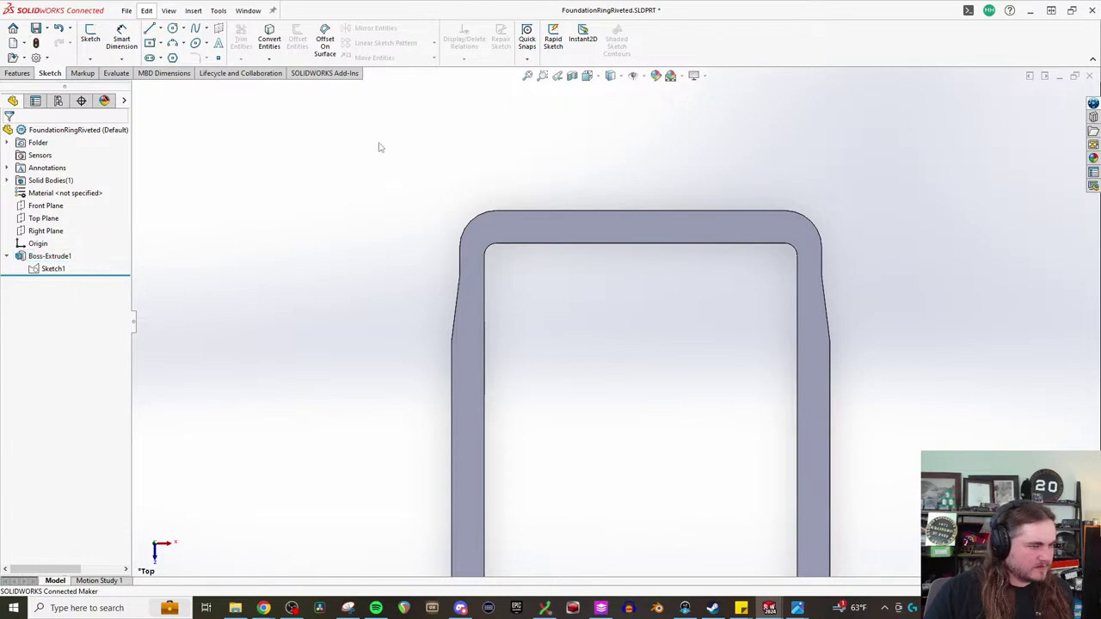
- Switch to the riveted boiler assembly, rebuild it with the changed models and inspect the foundation ring's fit in the firebox opening
{"action": "mouse_move", "coordinate": [769, 608]}
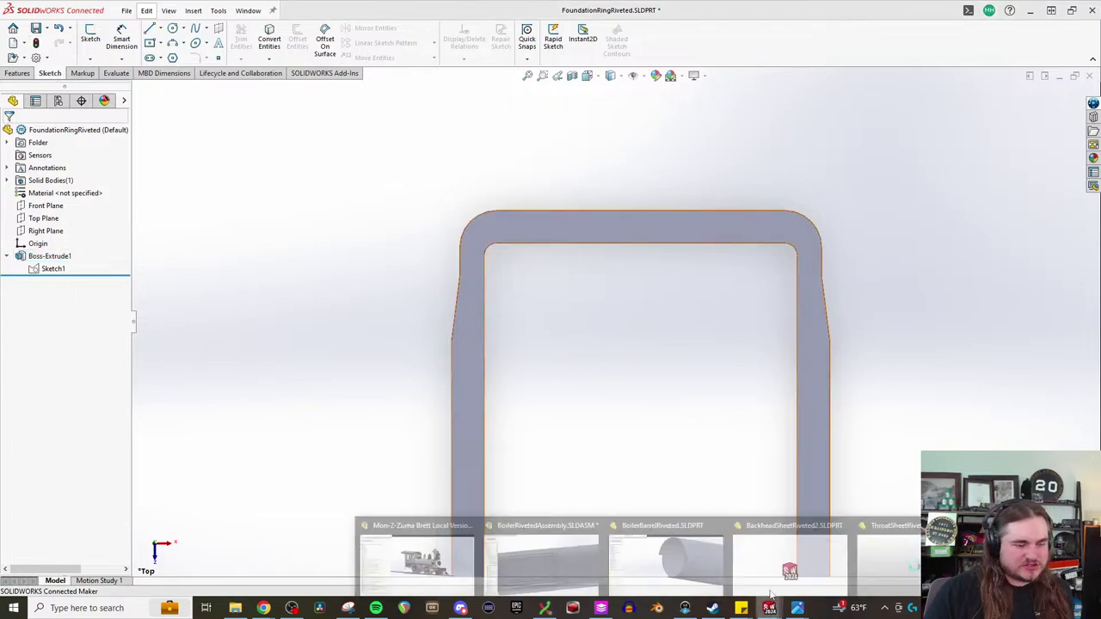
{"action": "left_click", "coordinate": [589, 550]}
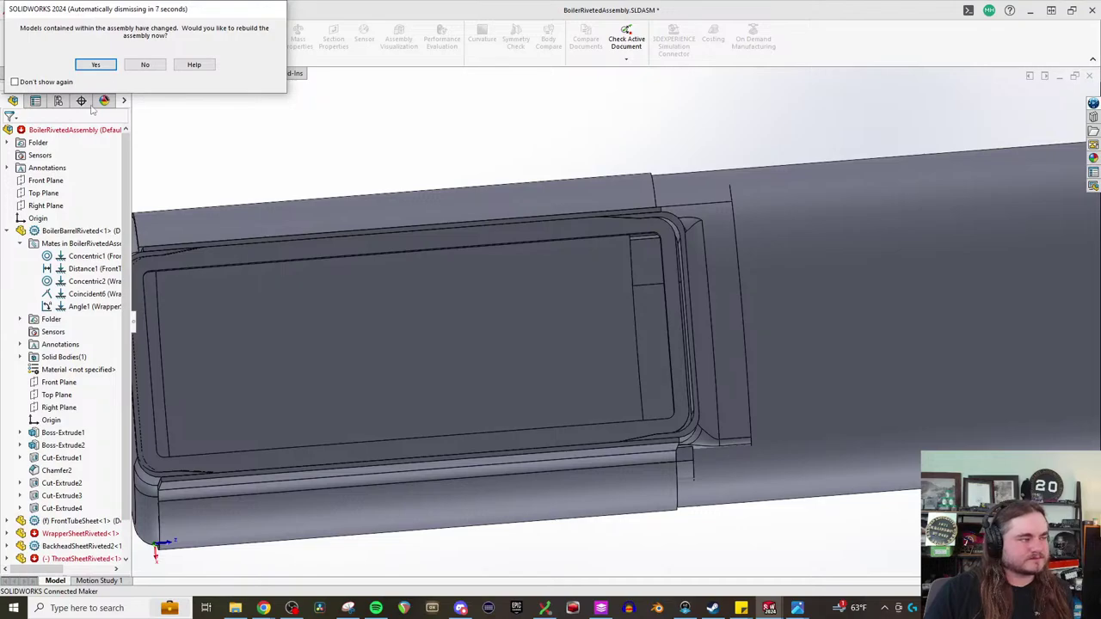
{"action": "left_click", "coordinate": [93, 65]}
{"action": "left_click", "coordinate": [712, 259]}
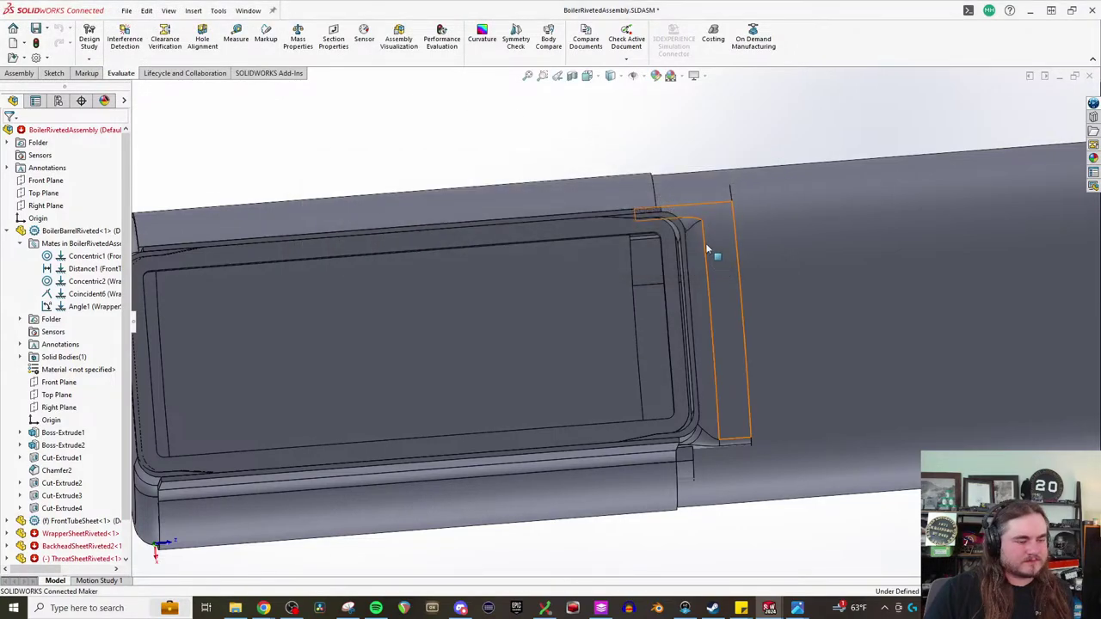
{"action": "scroll", "coordinate": [384, 335], "scroll_direction": "up", "scroll_amount": 3}
{"action": "scroll", "coordinate": [359, 304], "scroll_direction": "down", "scroll_amount": 5}
{"action": "mouse_move", "coordinate": [423, 228]}
{"action": "middle_mouse_down"}
{"action": "mouse_move", "coordinate": [619, 275]}
{"action": "mouse_move", "coordinate": [927, 317]}
{"action": "middle_mouse_up"}
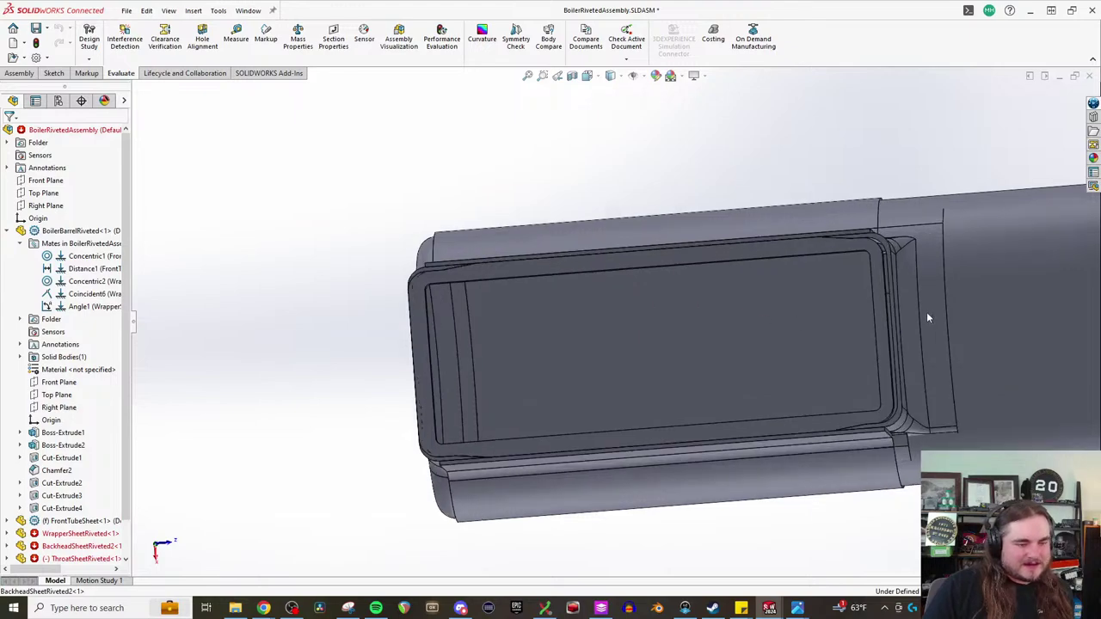
{"action": "scroll", "coordinate": [926, 317], "scroll_direction": "down", "scroll_amount": 2}
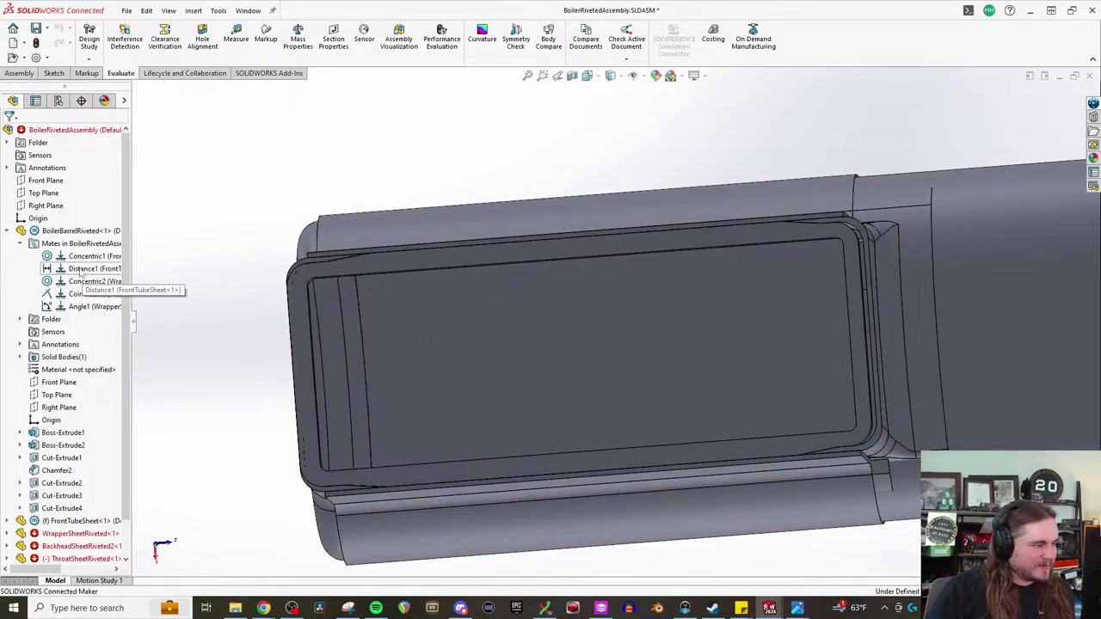
- Locate the foundation ring's own mates in the assembly and delete its broken coincident mate, Coincident27
{"action": "left_click", "coordinate": [19, 244]}
{"action": "left_click", "coordinate": [8, 231]}
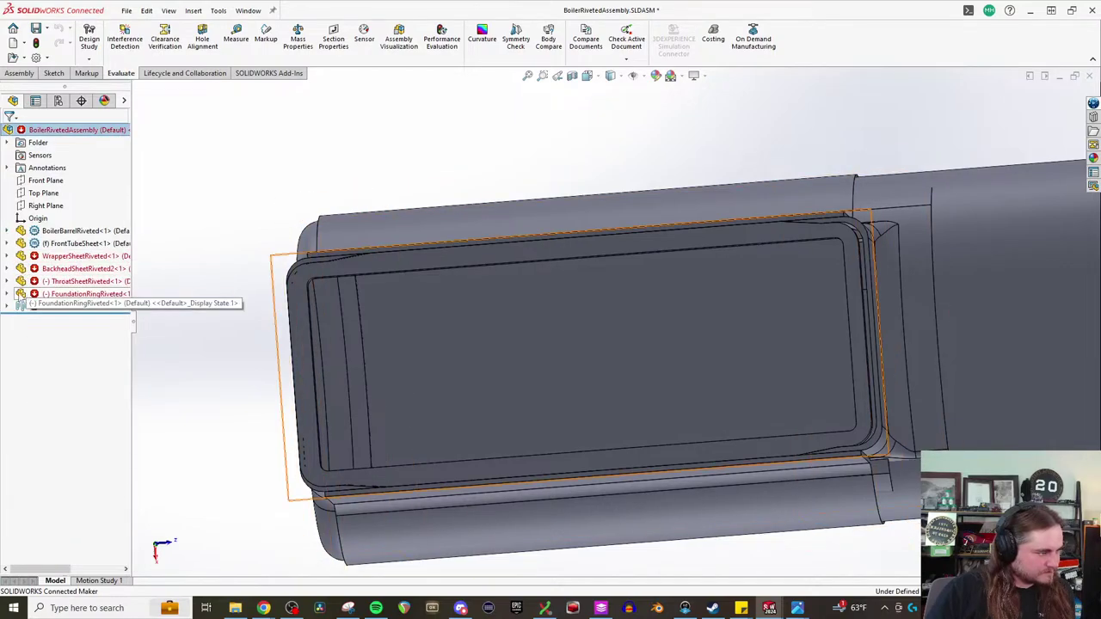
{"action": "left_click", "coordinate": [8, 293]}
{"action": "left_click", "coordinate": [6, 446]}
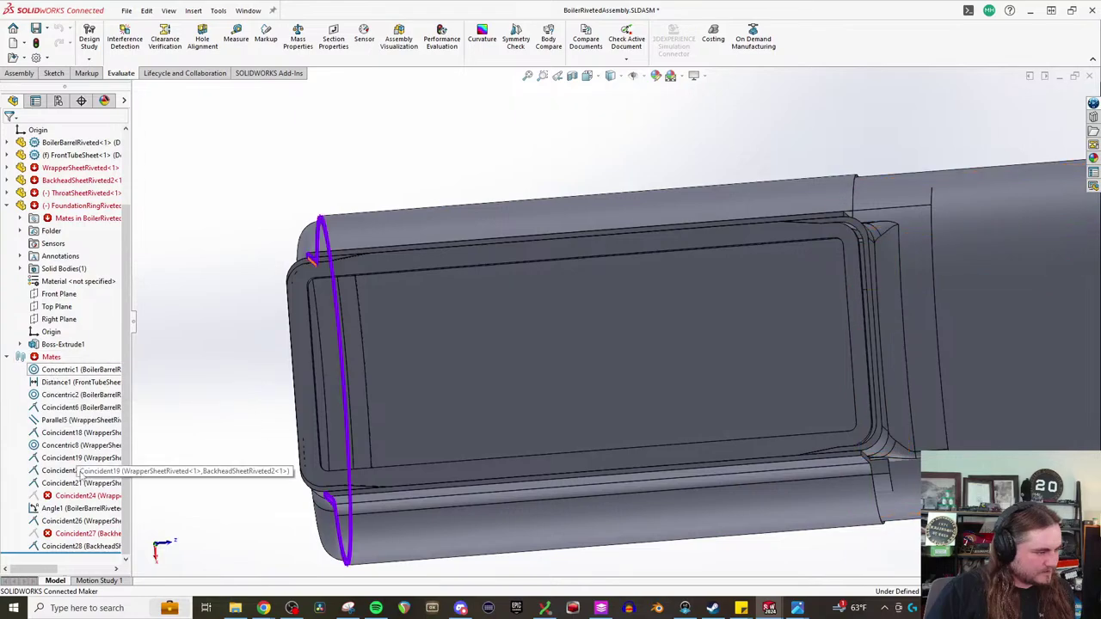
{"action": "left_click", "coordinate": [484, 255]}
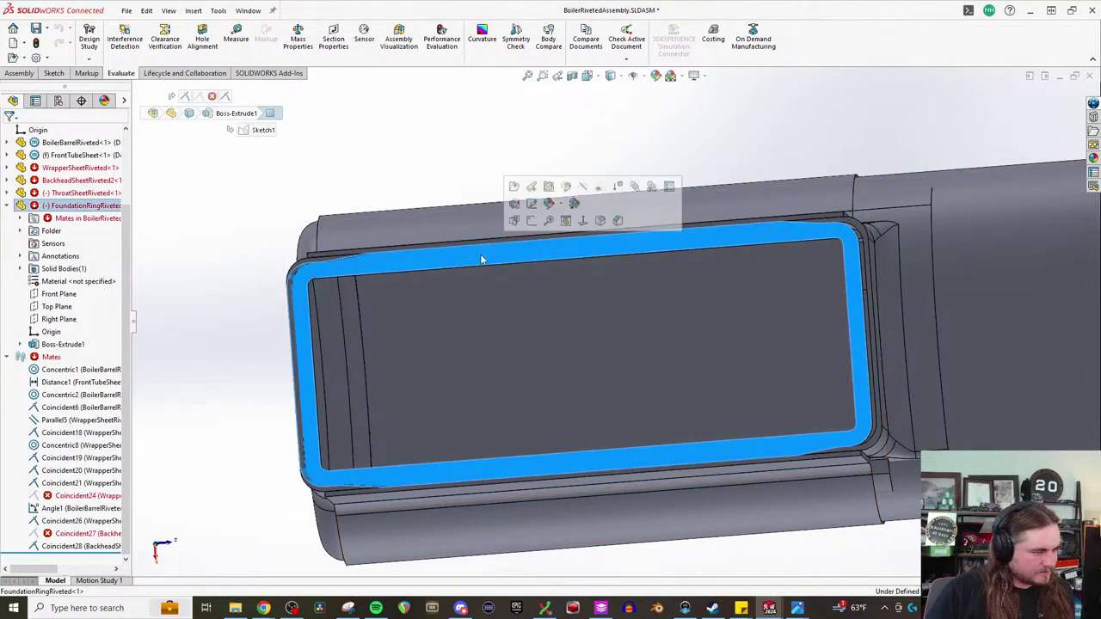
{"action": "left_click", "coordinate": [6, 358]}
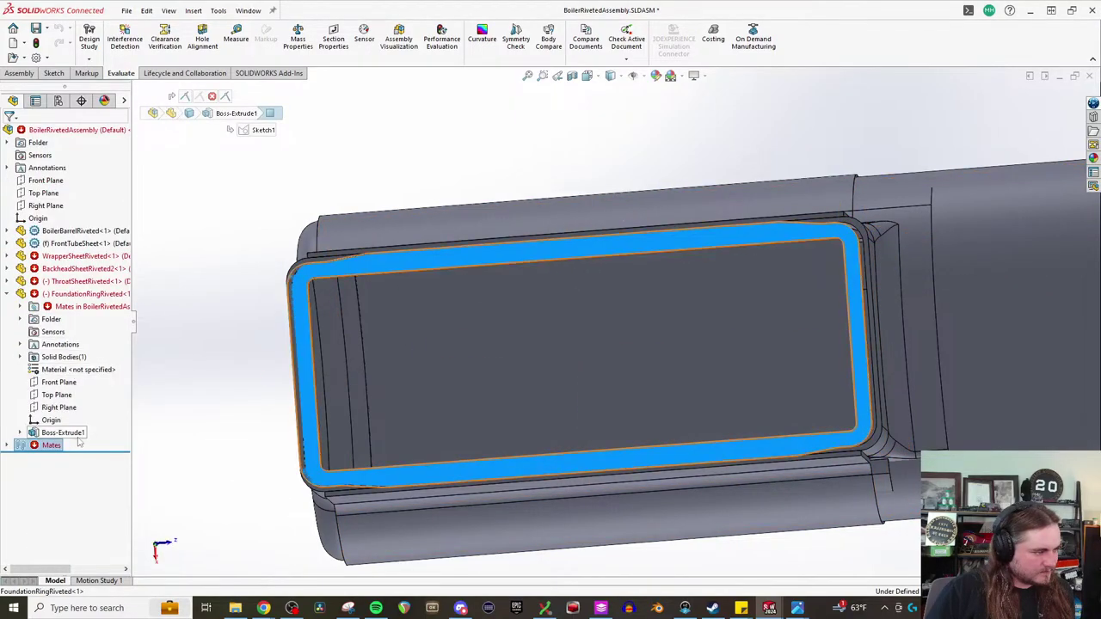
{"action": "double_click", "coordinate": [56, 306]}
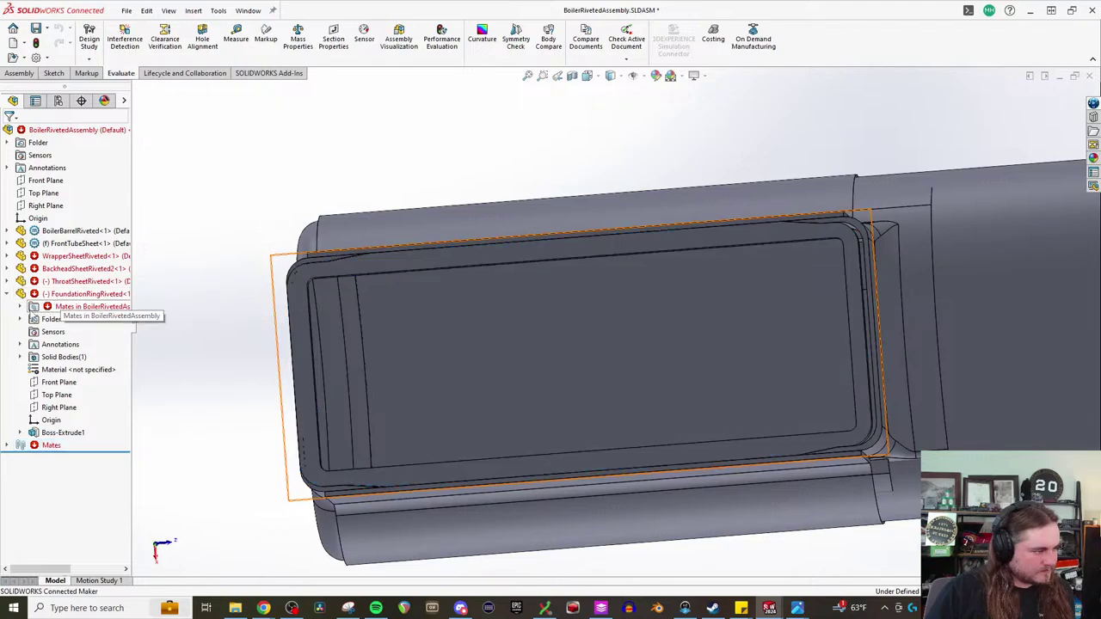
{"action": "left_click", "coordinate": [74, 333]}
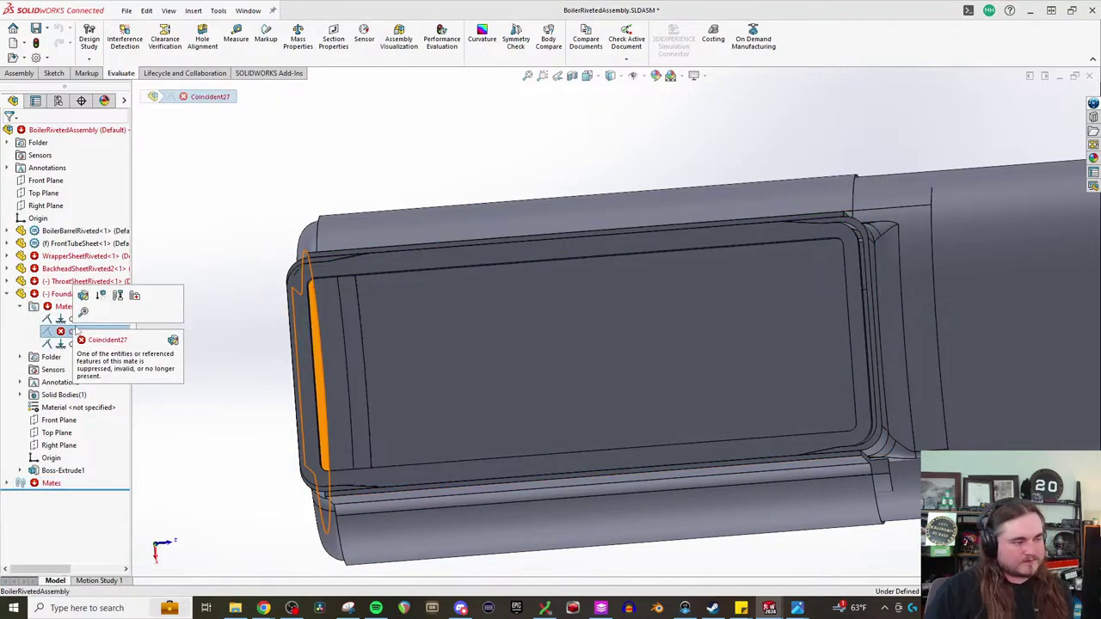
{"action": "key", "text": "Delete"}
{"action": "left_click", "coordinate": [622, 247]}
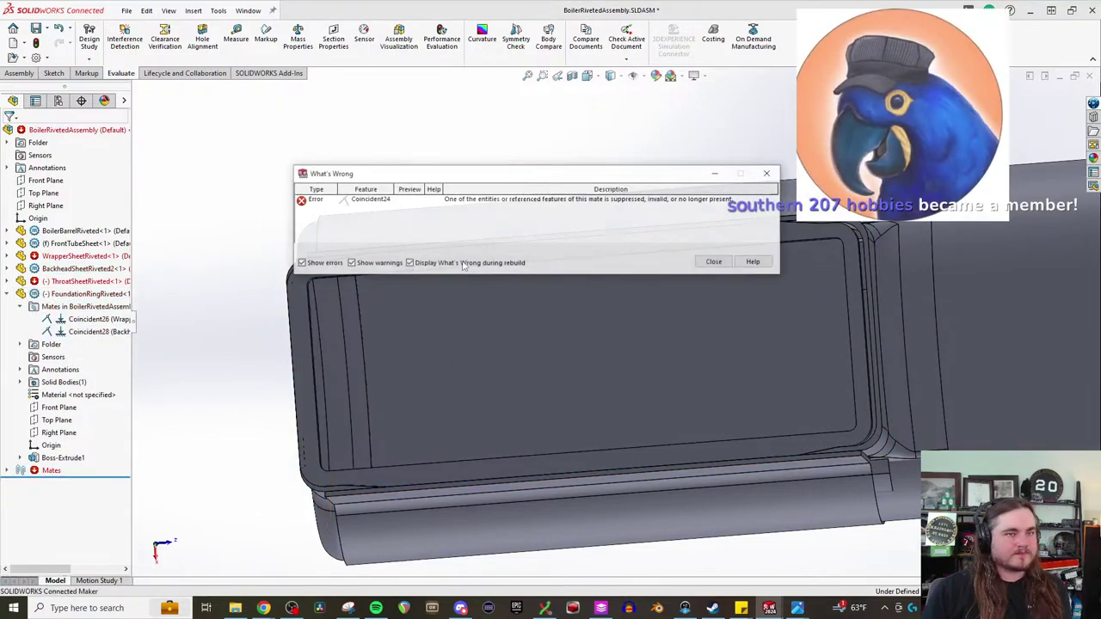
{"action": "left_click", "coordinate": [713, 262]}
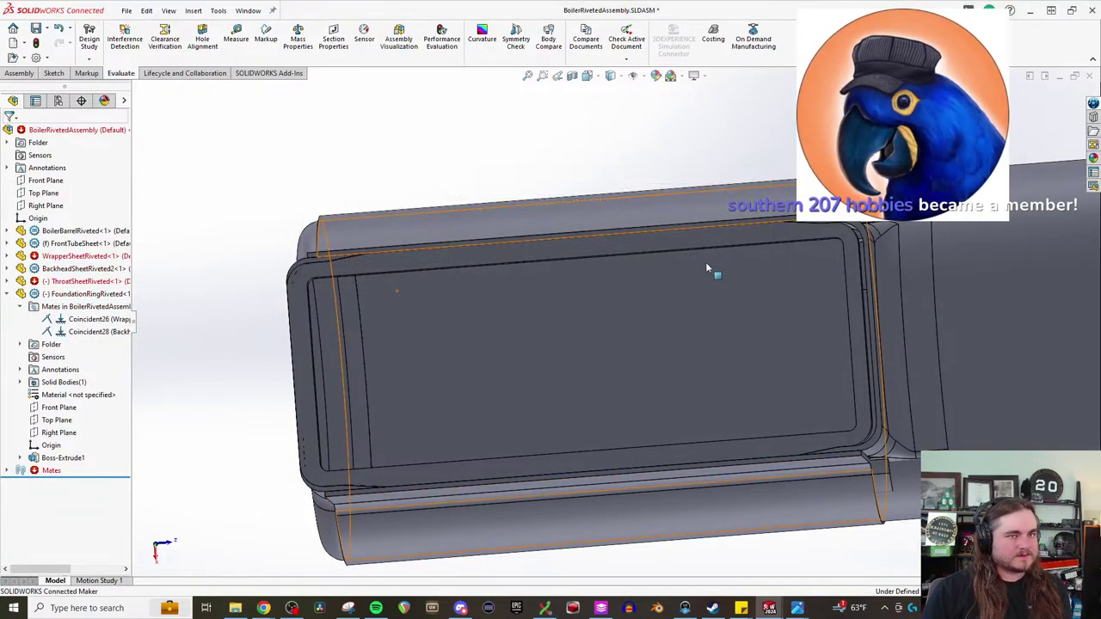
- Delete the foundation ring's two remaining coincident mates, one to the wrapper sheet and one to the backhead sheet
{"action": "left_click", "coordinate": [94, 319]}
{"action": "key", "text": "Delete"}
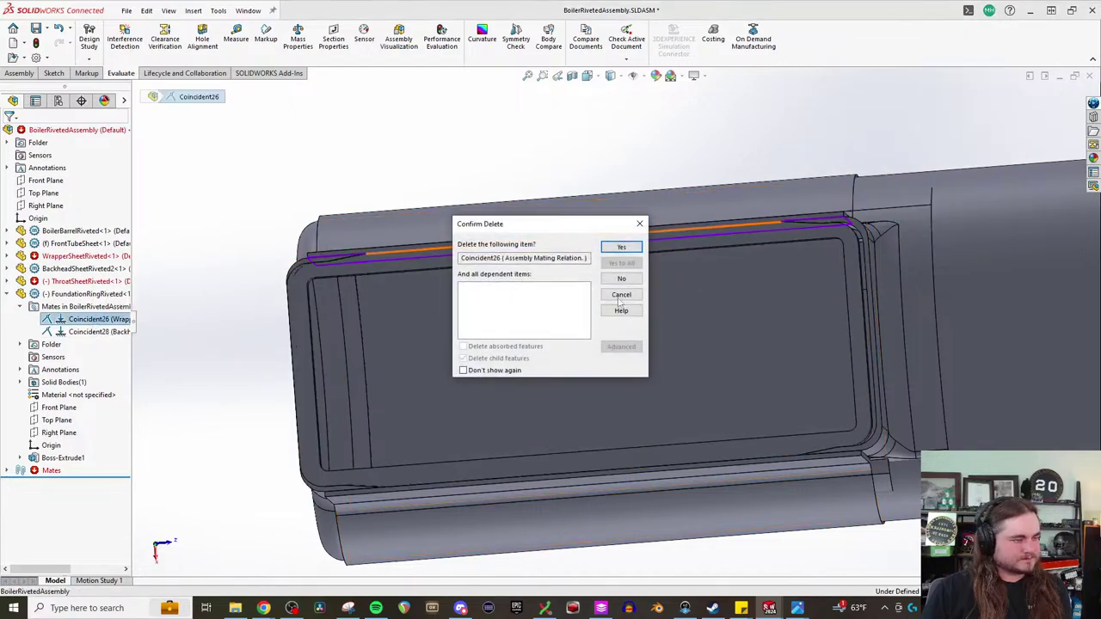
{"action": "left_click", "coordinate": [630, 250]}
{"action": "left_click", "coordinate": [715, 262]}
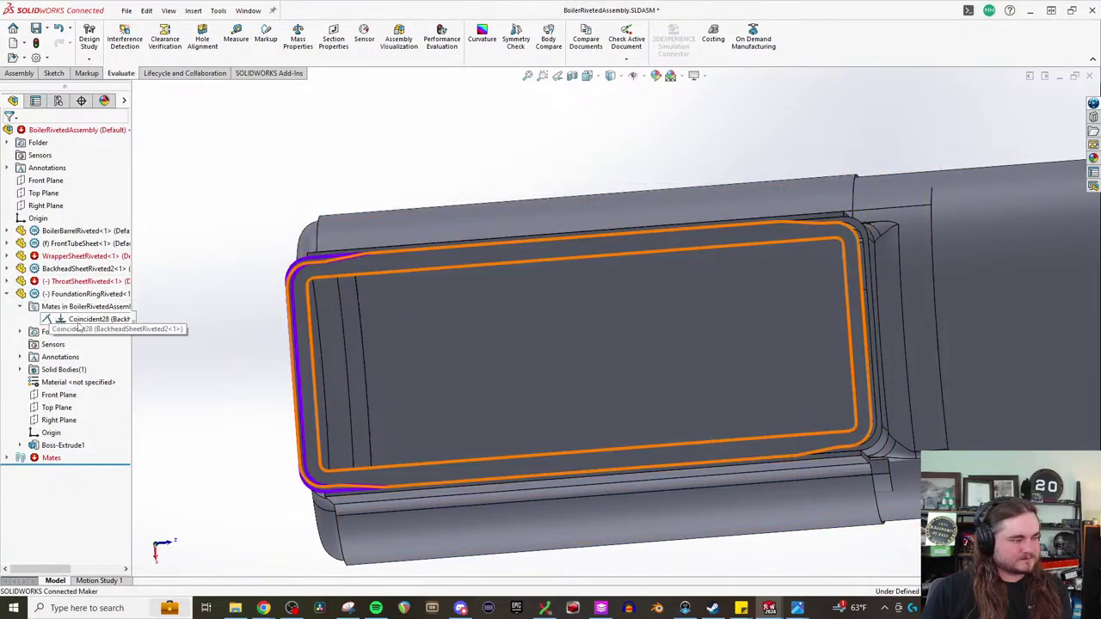
{"action": "left_click", "coordinate": [92, 319]}
{"action": "key", "text": "Delete"}
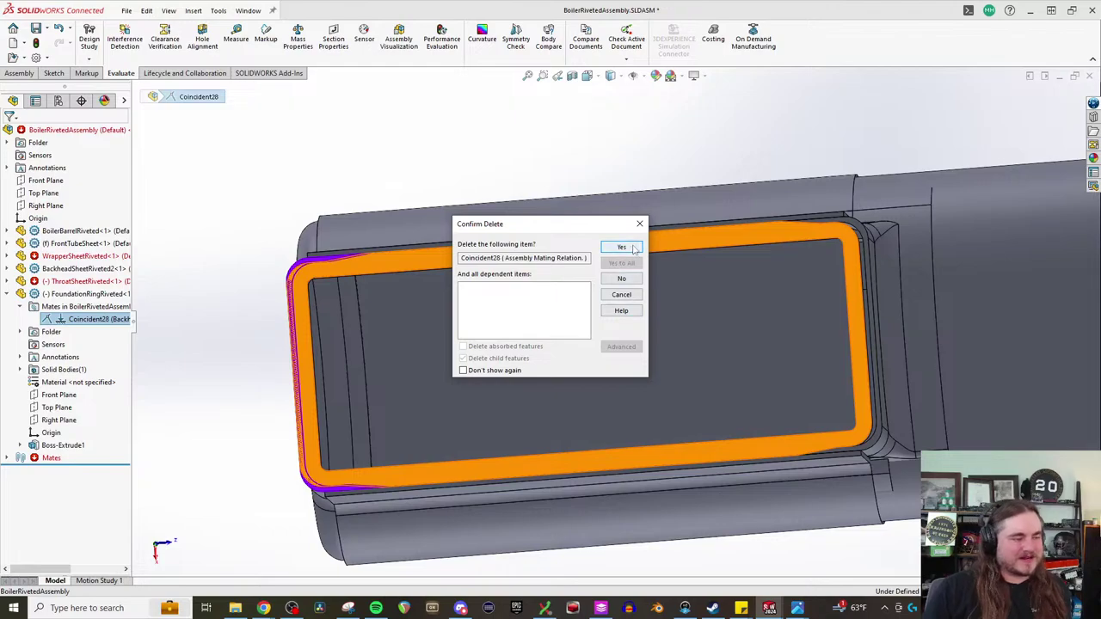
{"action": "left_click", "coordinate": [632, 248]}
{"action": "left_click", "coordinate": [714, 262]}
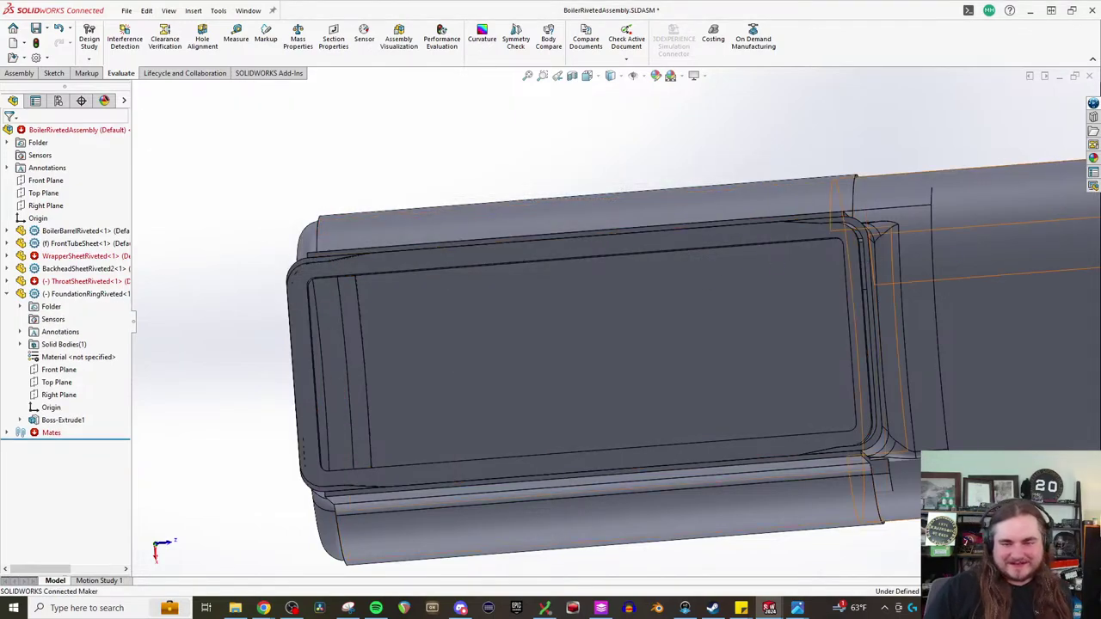
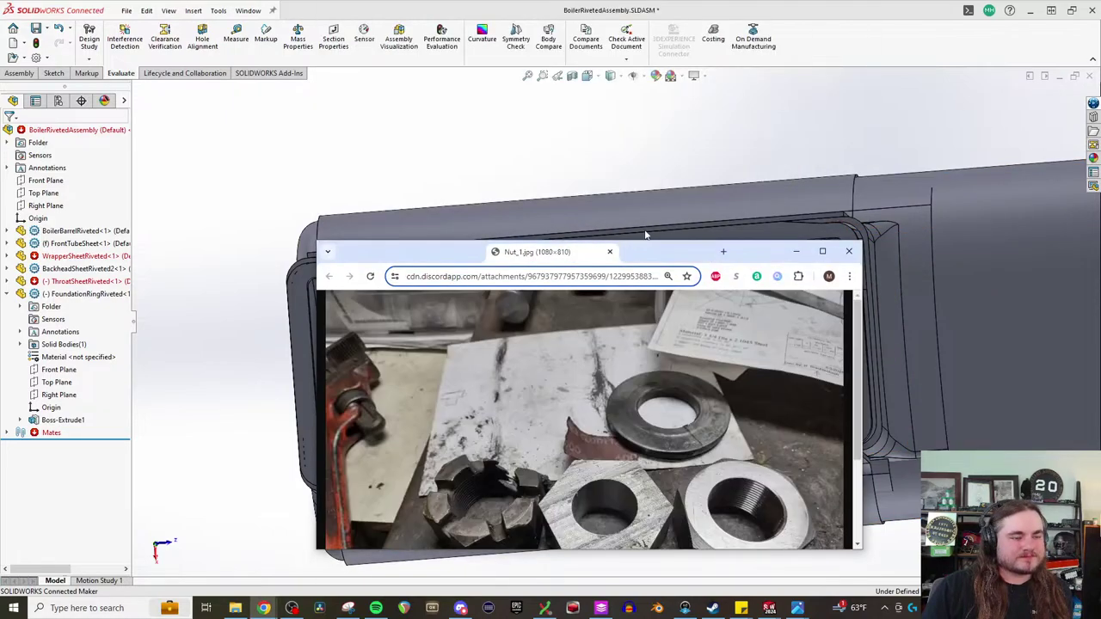
- Examine the nut photos Nut_1.jpg and Nut_2.jpg enlarged in the browser, then close it to return to the assembly
{"action": "left_click", "coordinate": [835, 250]}
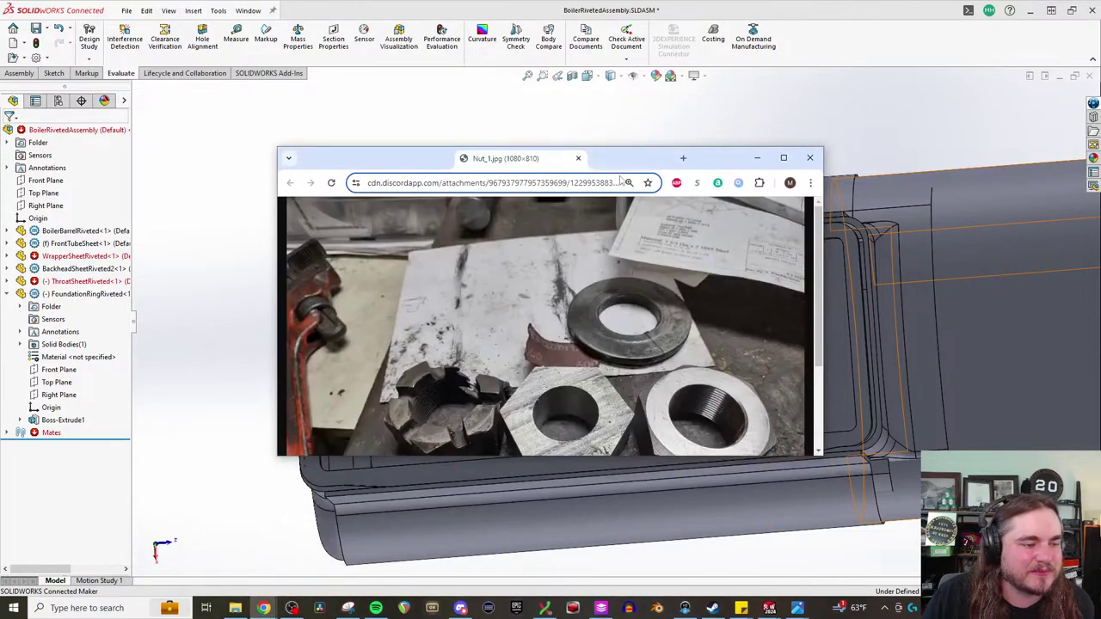
{"action": "left_click", "coordinate": [781, 155]}
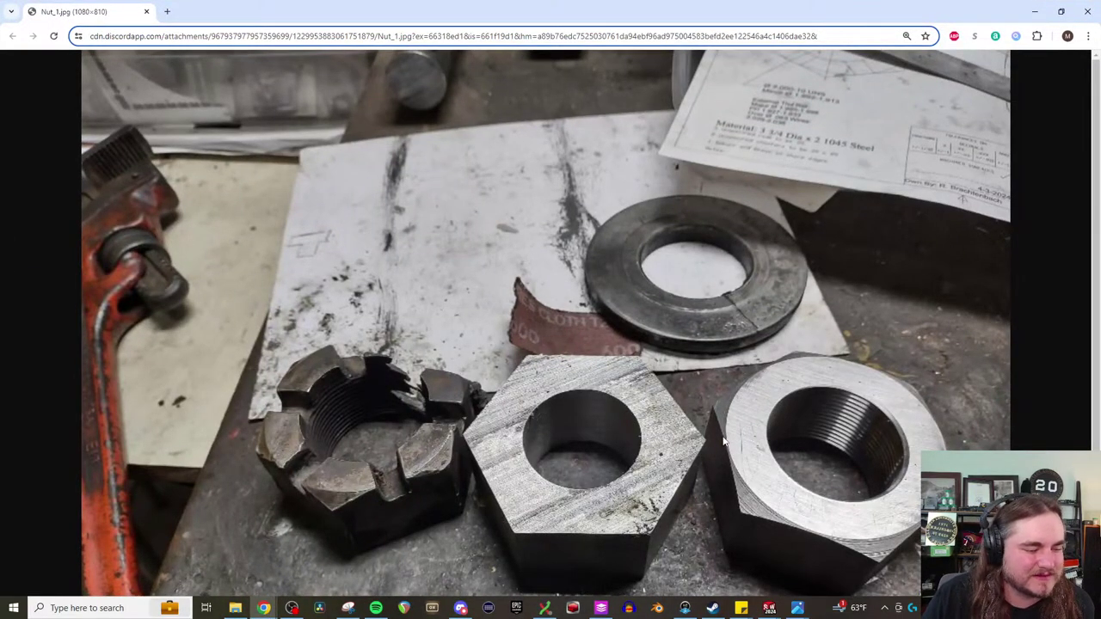
{"action": "scroll", "coordinate": [723, 440], "scroll_direction": "down", "scroll_amount": 3}
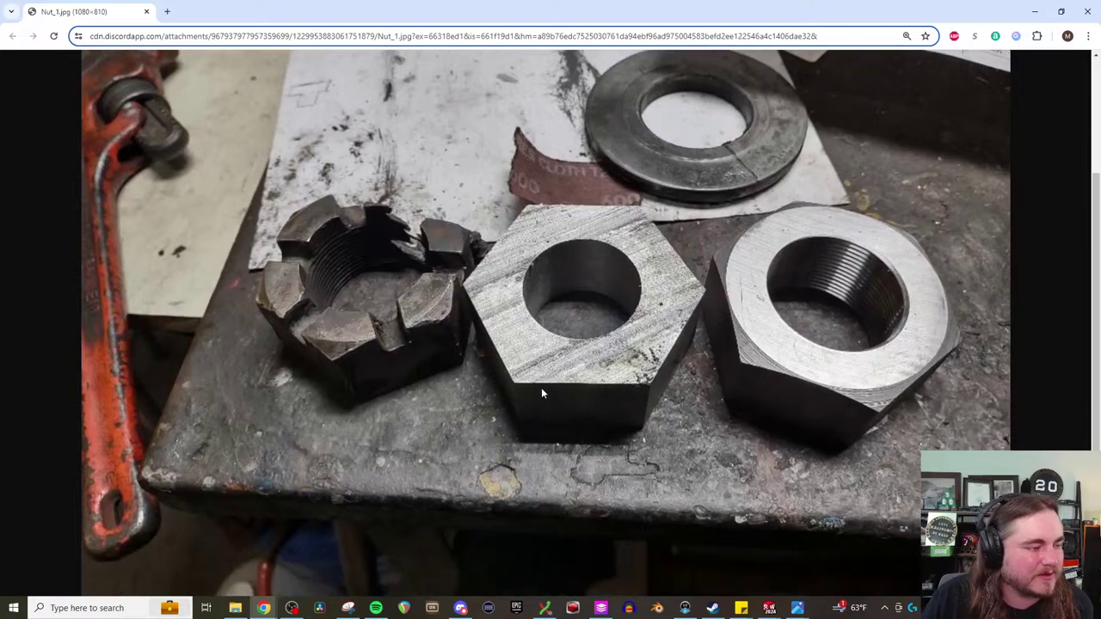
{"action": "scroll", "coordinate": [541, 393], "scroll_direction": "up", "scroll_amount": 1}
{"action": "scroll", "coordinate": [554, 387], "scroll_direction": "down", "scroll_amount": 1}
{"action": "left_click", "coordinate": [460, 608]}
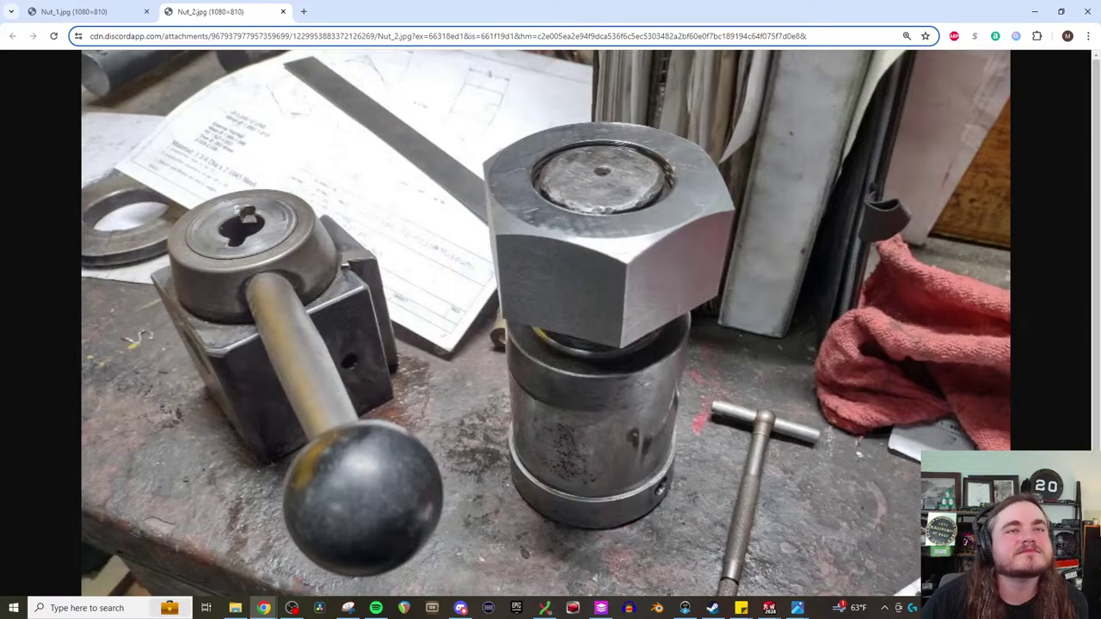
{"action": "left_click", "coordinate": [75, 15]}
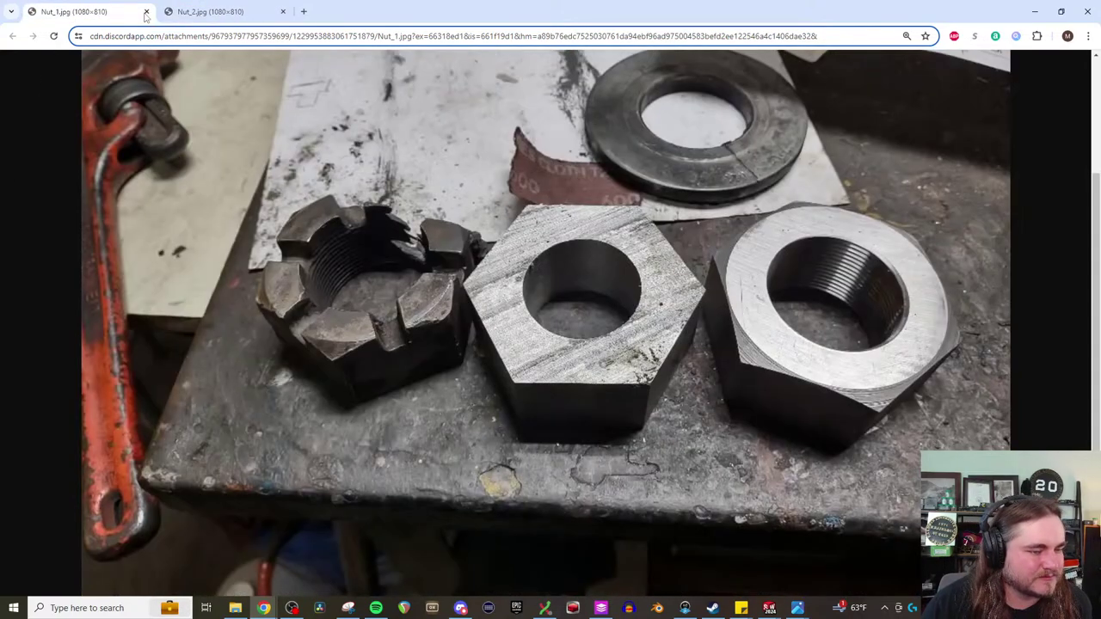
{"action": "left_click", "coordinate": [209, 12]}
{"action": "left_click", "coordinate": [77, 18]}
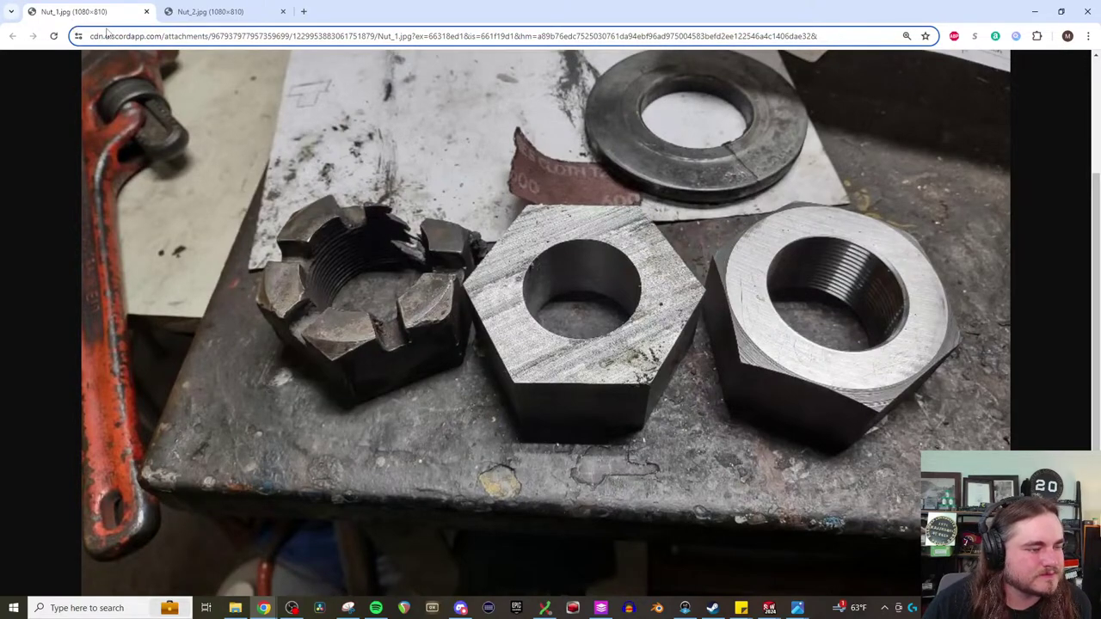
{"action": "scroll", "coordinate": [778, 267], "scroll_direction": "up", "scroll_amount": 2}
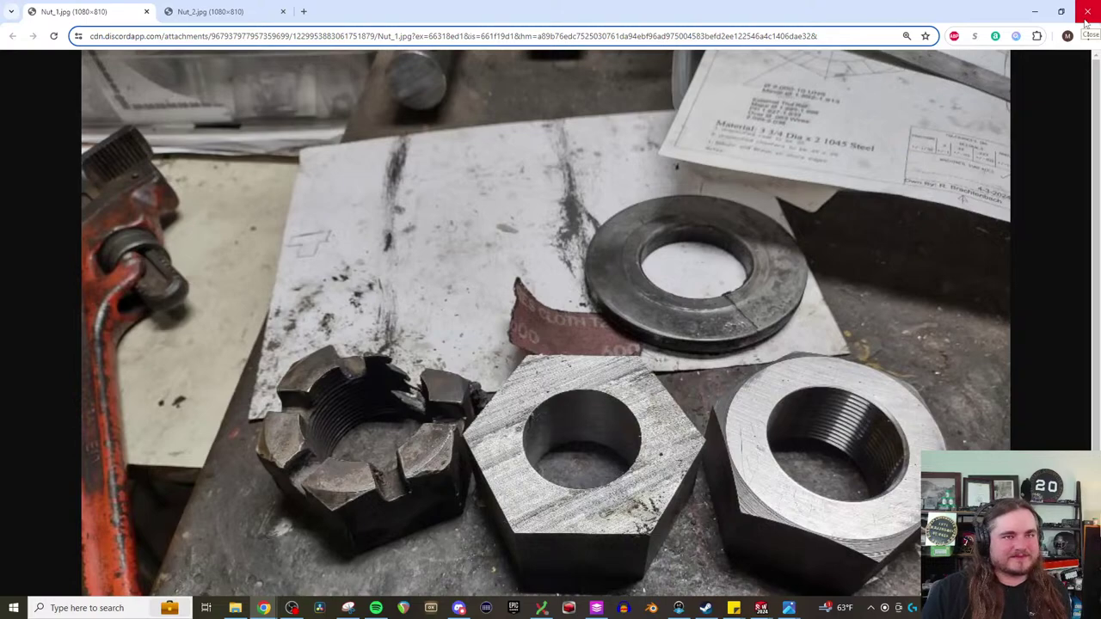
{"action": "scroll", "coordinate": [855, 220], "scroll_direction": "down", "scroll_amount": 2}
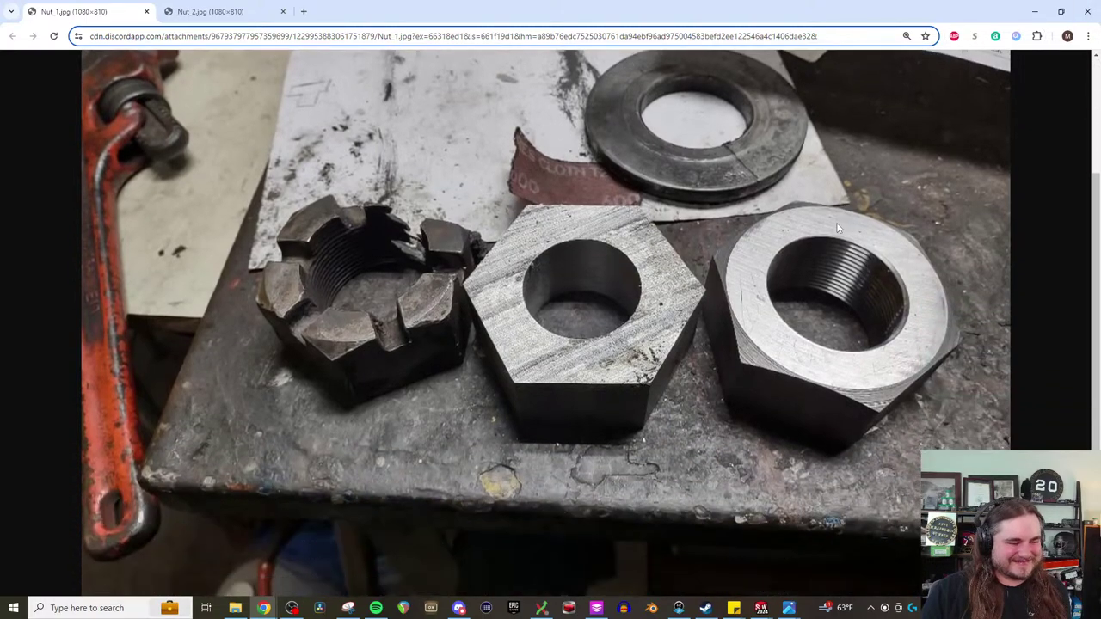
{"action": "scroll", "coordinate": [817, 230], "scroll_direction": "up", "scroll_amount": 2}
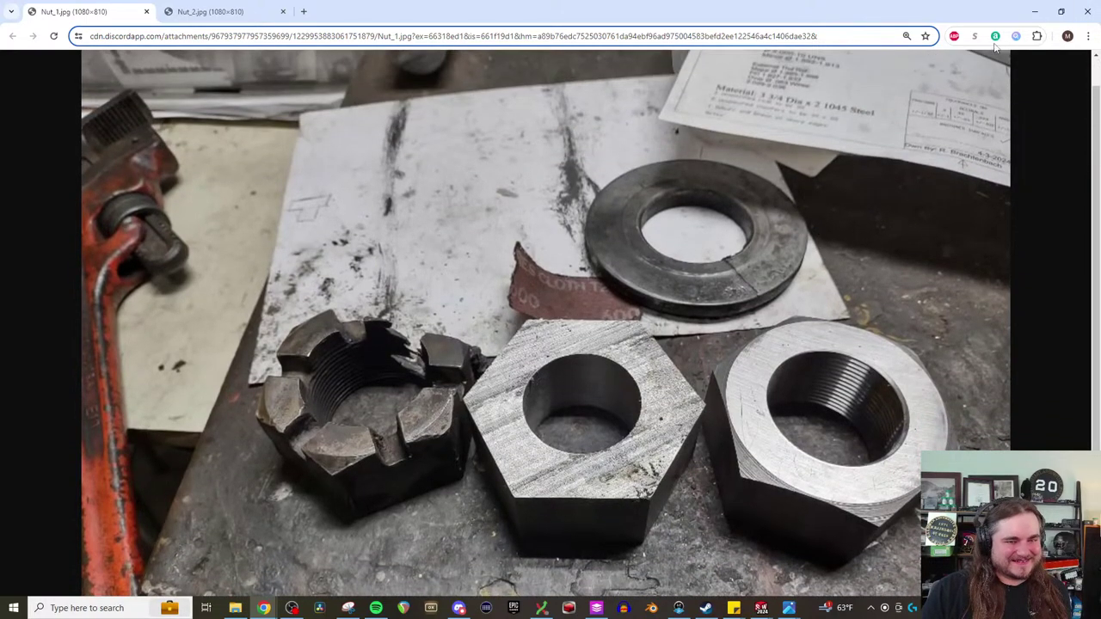
{"action": "left_click", "coordinate": [1086, 12]}
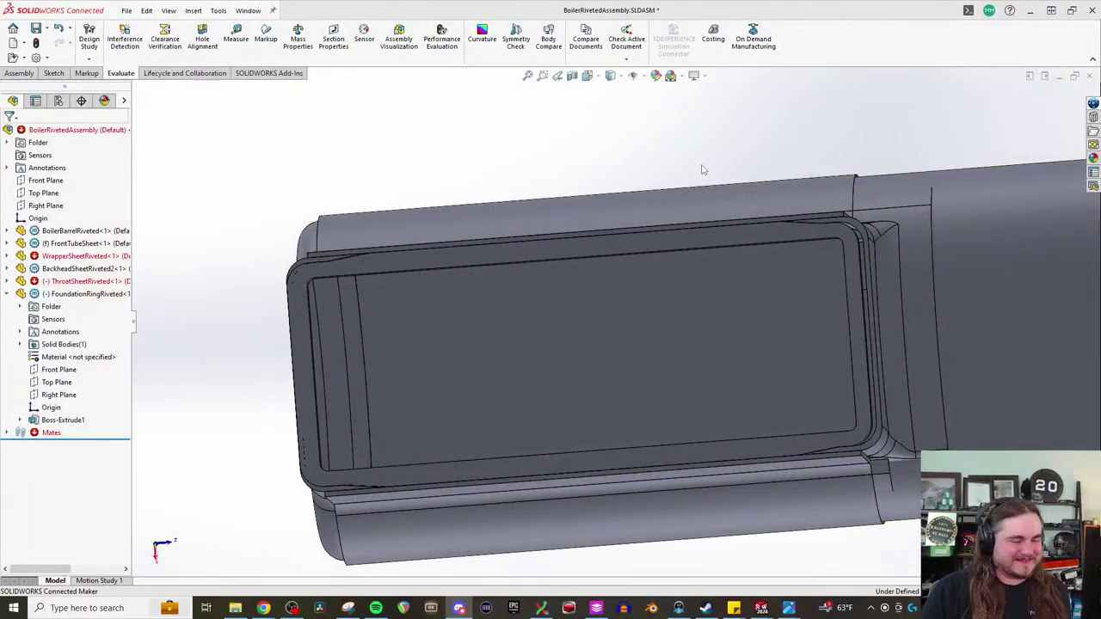
- Move the freed foundation ring out of the firebox opening so that its outer faces can be reached
{"action": "left_click_drag", "start_coordinate": [329, 238], "coordinate": [335, 152]}
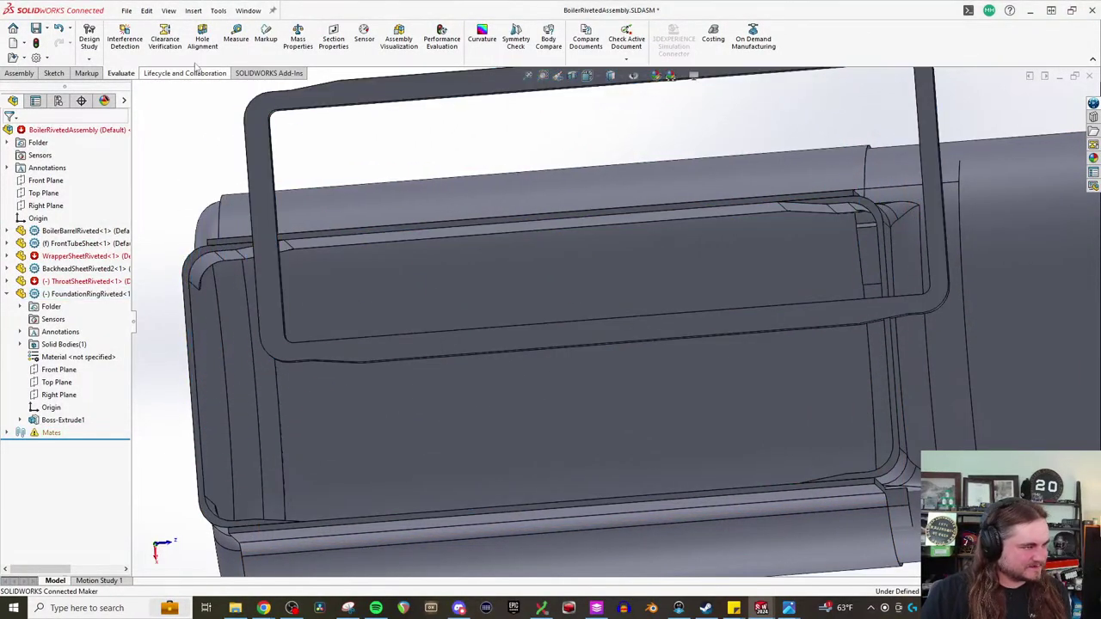
{"action": "left_click", "coordinate": [236, 39]}
{"action": "left_click", "coordinate": [283, 110]}
{"action": "scroll", "coordinate": [408, 163], "scroll_direction": "down", "scroll_amount": 3}
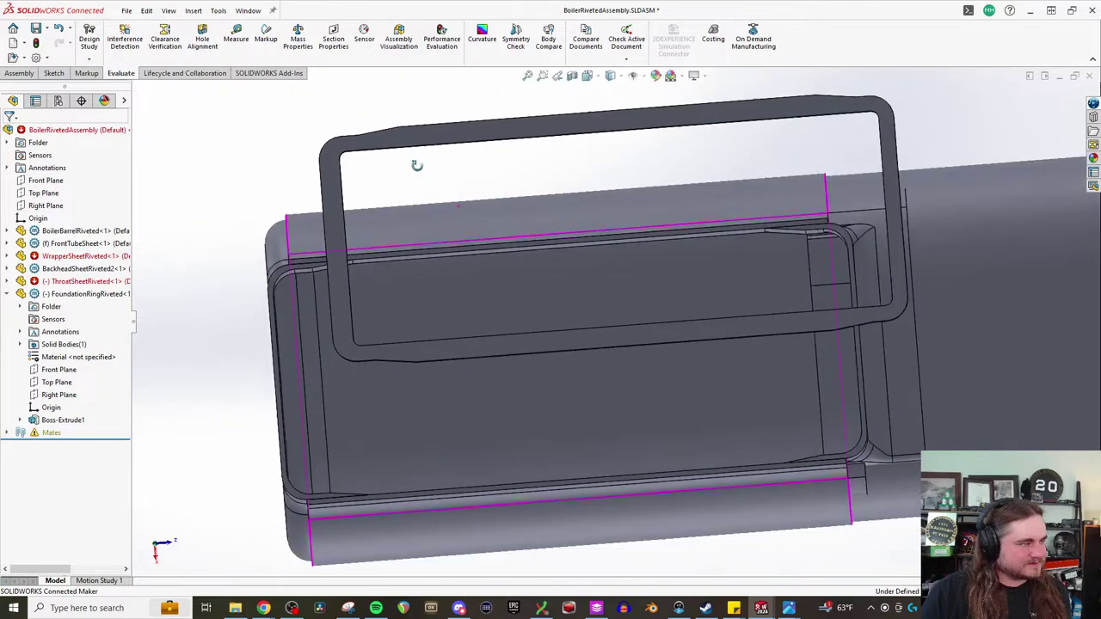
- Mate the ring's long outer side face coincident with the wrapper sheet's inner side face, flipping the mate alignment
{"action": "left_click", "coordinate": [18, 73]}
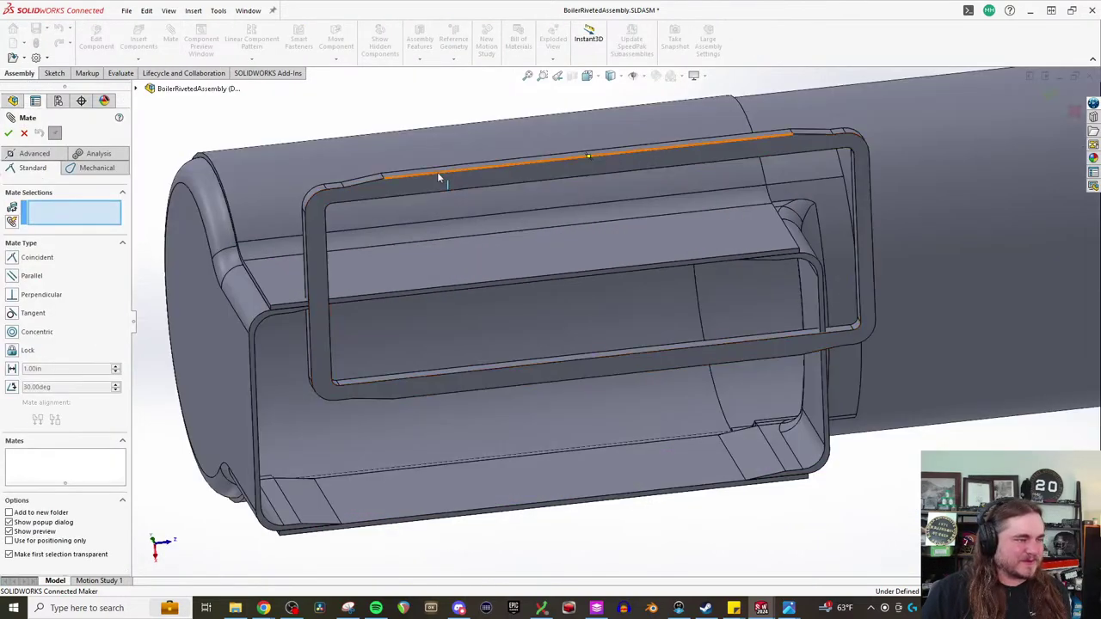
{"action": "scroll", "coordinate": [445, 166], "scroll_direction": "down", "scroll_amount": 4}
{"action": "left_click", "coordinate": [434, 207]}
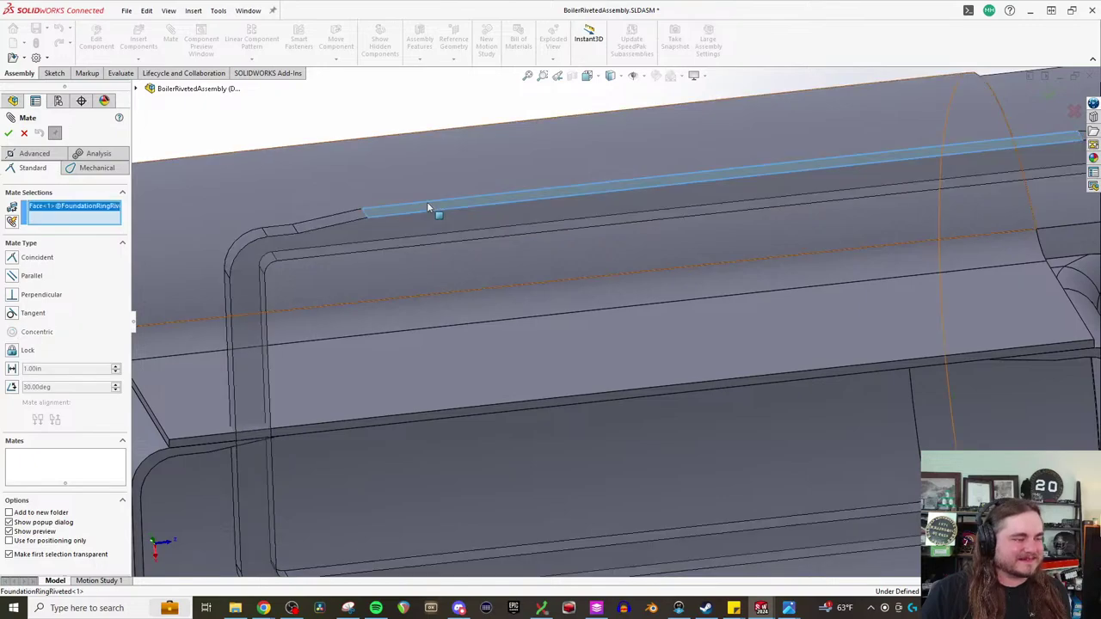
{"action": "scroll", "coordinate": [623, 390], "scroll_direction": "up", "scroll_amount": 4}
{"action": "scroll", "coordinate": [590, 477], "scroll_direction": "down", "scroll_amount": 4}
{"action": "left_click", "coordinate": [581, 473]}
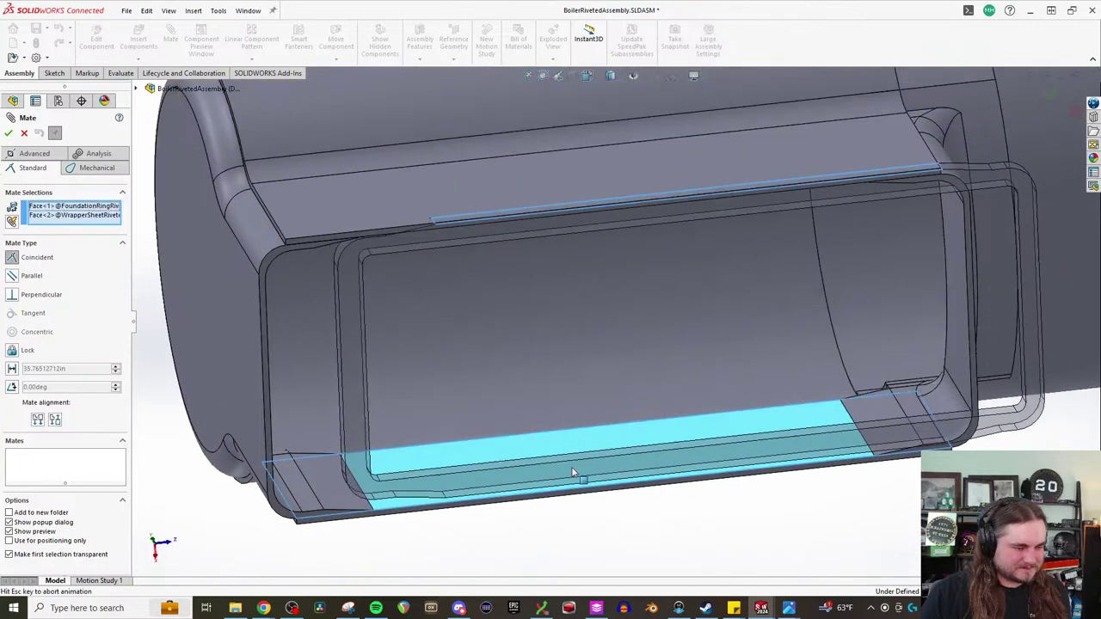
{"action": "left_click", "coordinate": [54, 419]}
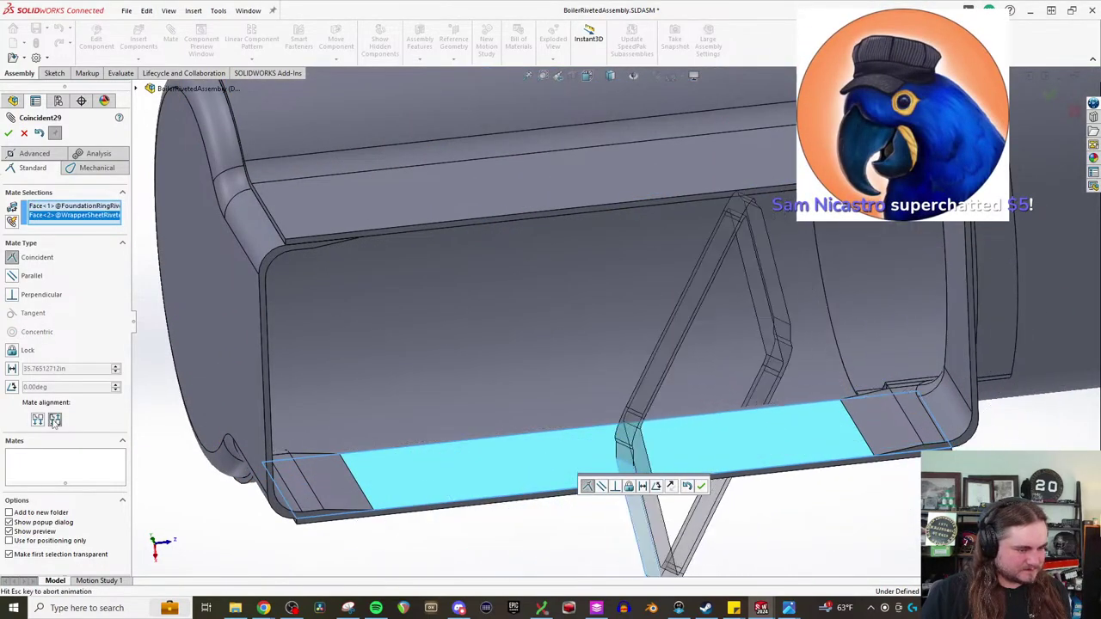
{"action": "left_click", "coordinate": [701, 486]}
- Mate the foundation ring's short outer end face coincident with the backhead sheet's inner flat face
{"action": "middle_click_drag", "start_coordinate": [700, 486], "coordinate": [657, 392]}
{"action": "left_click", "coordinate": [646, 378]}
{"action": "middle_click_drag", "start_coordinate": [523, 347], "coordinate": [400, 336]}
{"action": "scroll", "coordinate": [376, 352], "scroll_direction": "up", "scroll_amount": 5}
{"action": "scroll", "coordinate": [578, 320], "scroll_direction": "down", "scroll_amount": 5}
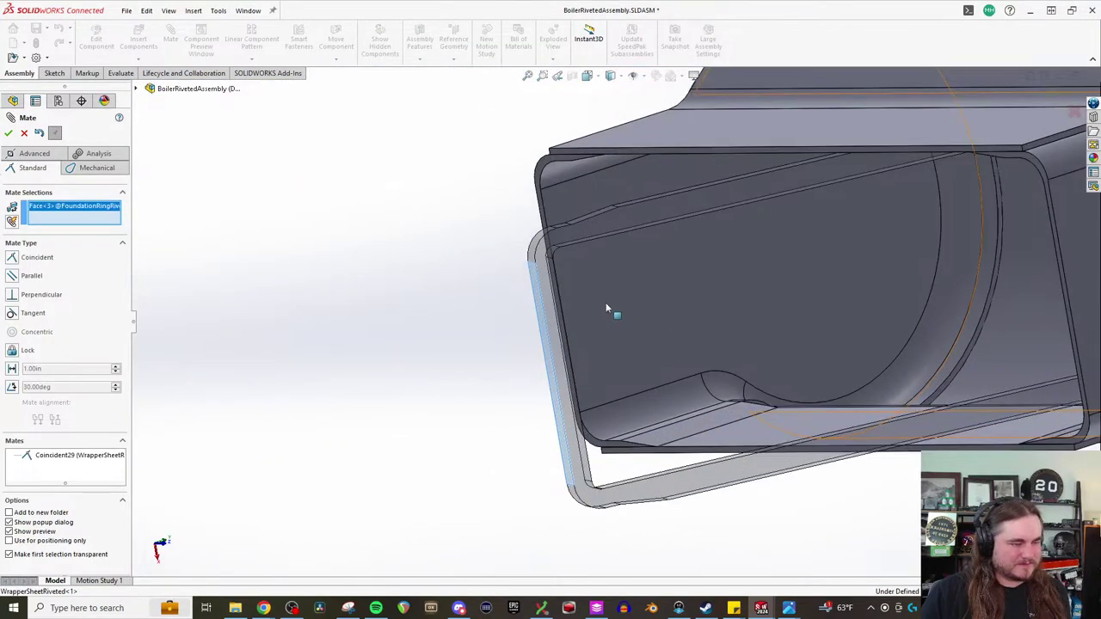
{"action": "left_click", "coordinate": [606, 308]}
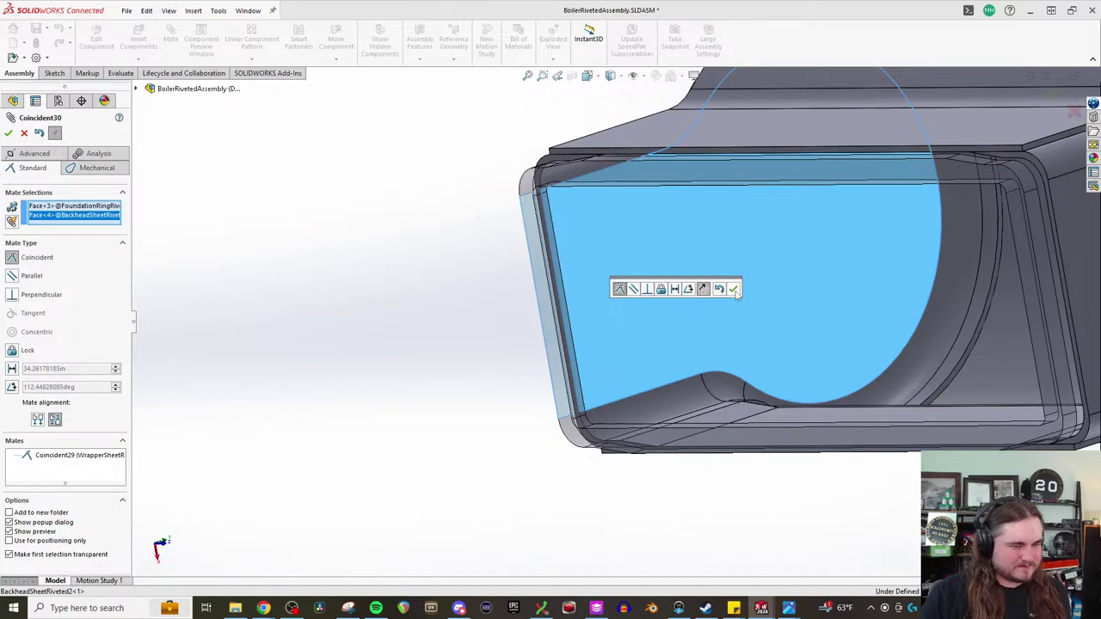
{"action": "left_click", "coordinate": [733, 290]}
- Mate the ring's bottom face coincident with the backhead sheet's bottom edge face, then finish the mate command
{"action": "scroll", "coordinate": [671, 204], "scroll_direction": "down", "scroll_amount": 3}
{"action": "left_click", "coordinate": [645, 159]}
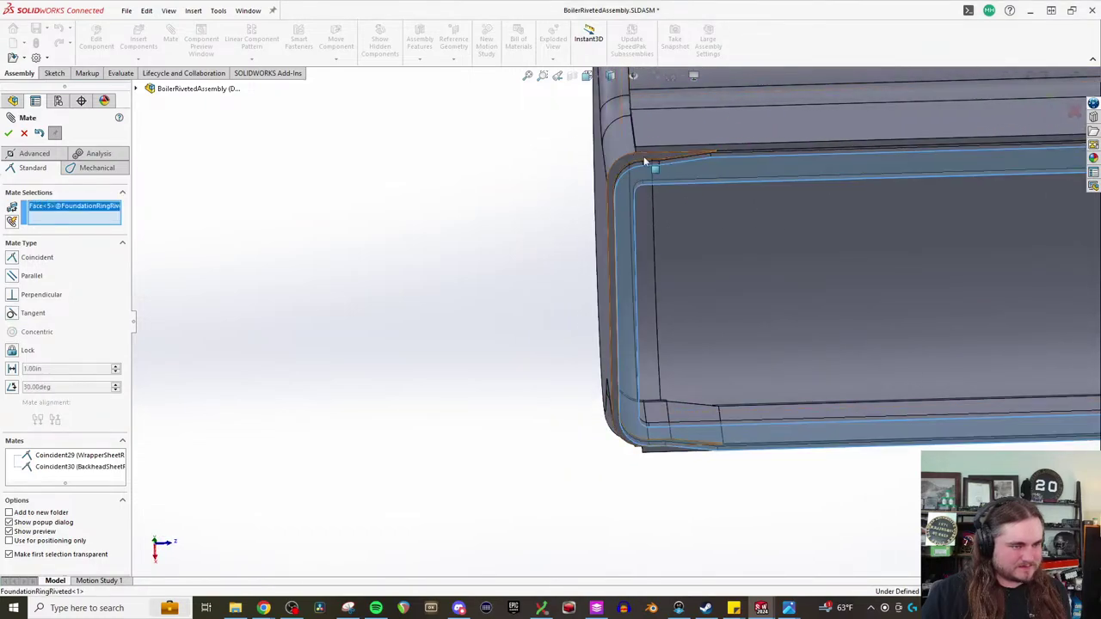
{"action": "left_click", "coordinate": [688, 191]}
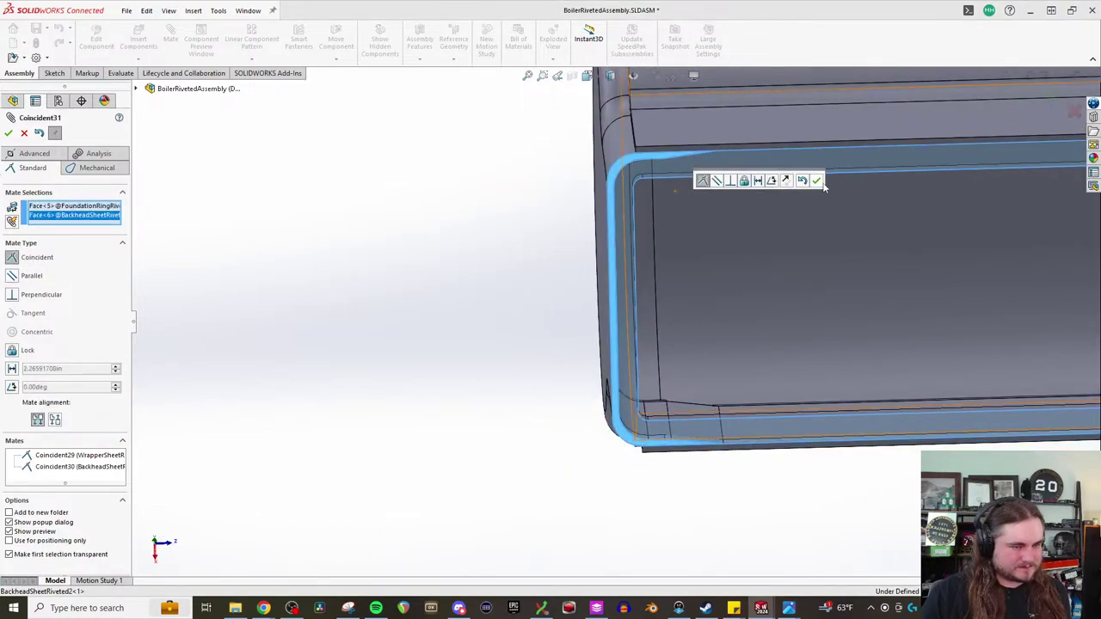
{"action": "left_click", "coordinate": [816, 181]}
{"action": "middle_click_drag", "start_coordinate": [789, 192], "coordinate": [890, 178]}
{"action": "scroll", "coordinate": [767, 233], "scroll_direction": "down", "scroll_amount": 5}
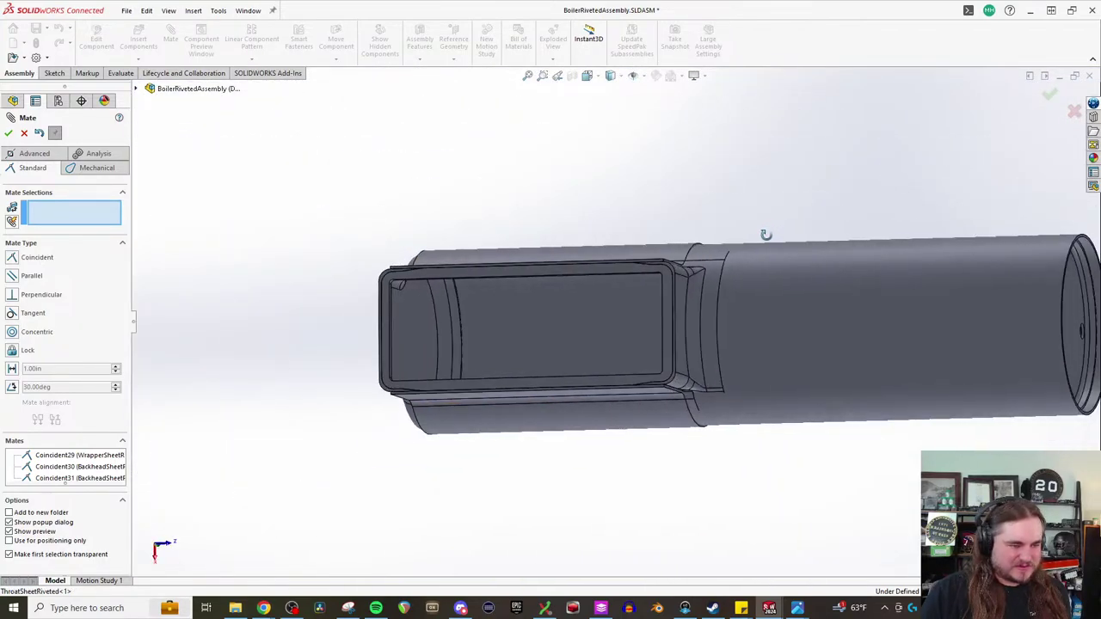
{"action": "middle_click_drag", "start_coordinate": [570, 336], "coordinate": [588, 564]}
{"action": "scroll", "coordinate": [588, 565], "scroll_direction": "down", "scroll_amount": 2}
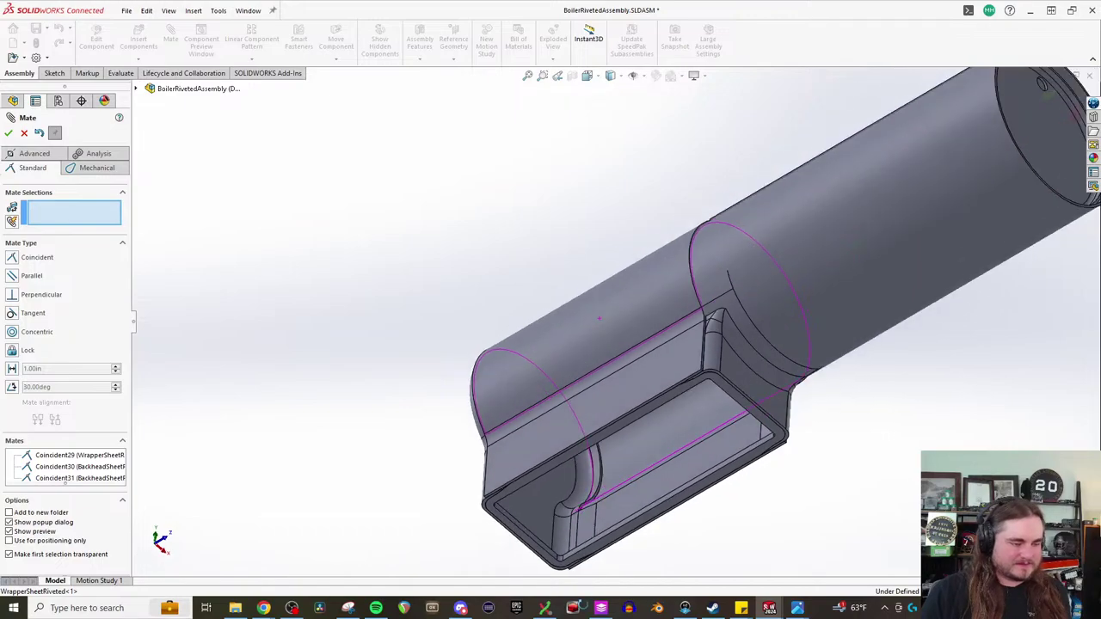
{"action": "scroll", "coordinate": [602, 482], "scroll_direction": "up", "scroll_amount": 4}
{"action": "scroll", "coordinate": [631, 418], "scroll_direction": "down", "scroll_amount": 5}
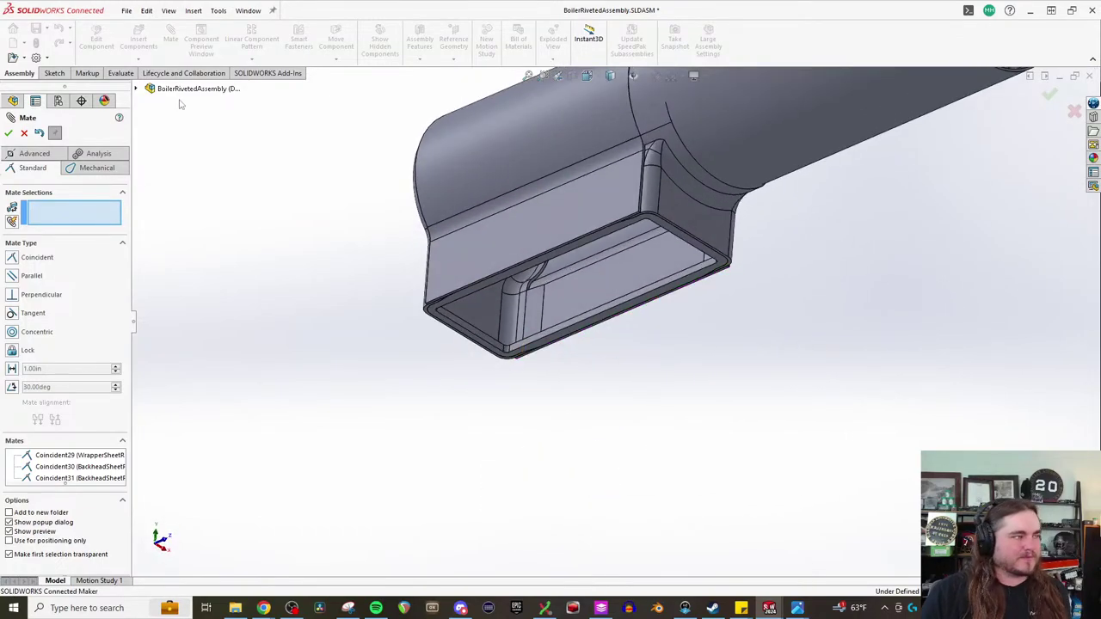
{"action": "key", "text": "Escape"}
- Save all modified documents of the boiler assembly to this PC
{"action": "left_click", "coordinate": [127, 11]}
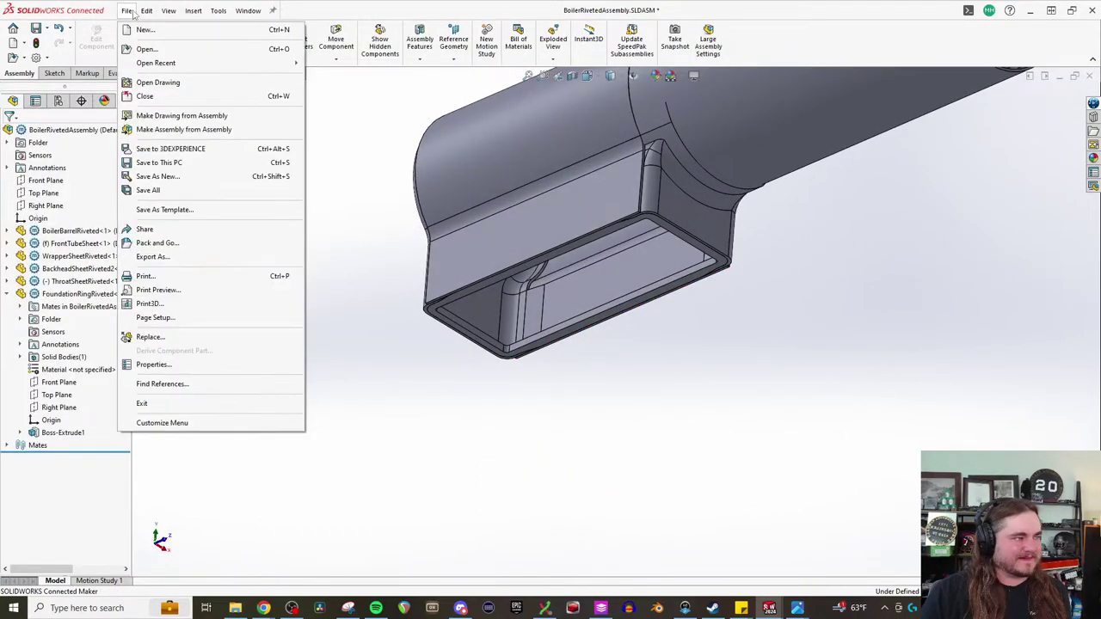
{"action": "left_click", "coordinate": [129, 11]}
{"action": "left_click", "coordinate": [129, 10]}
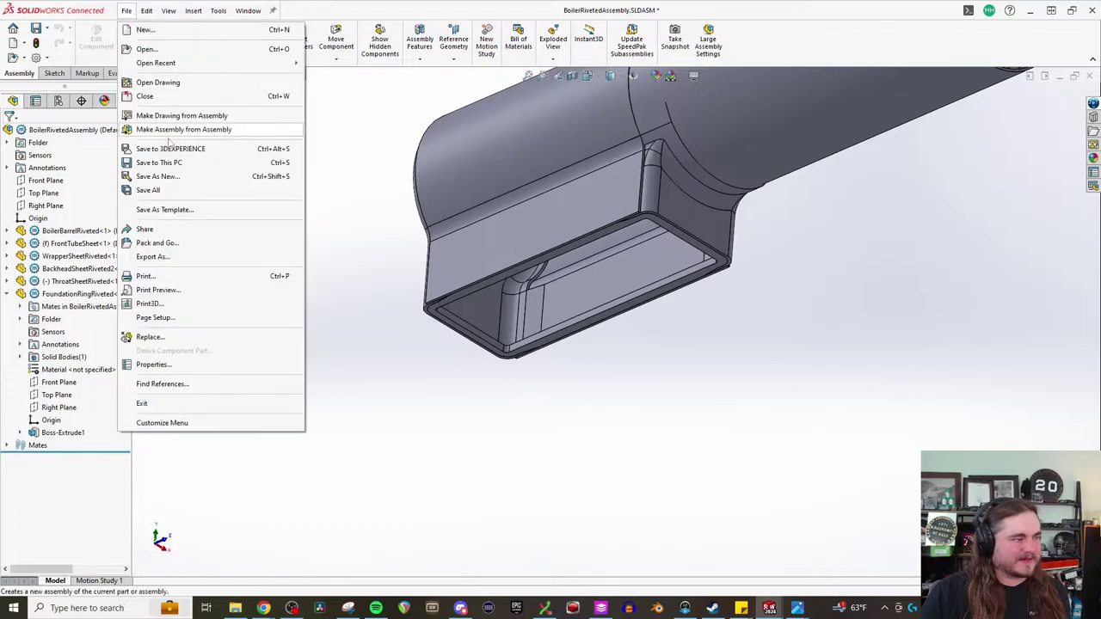
{"action": "left_click", "coordinate": [164, 188]}
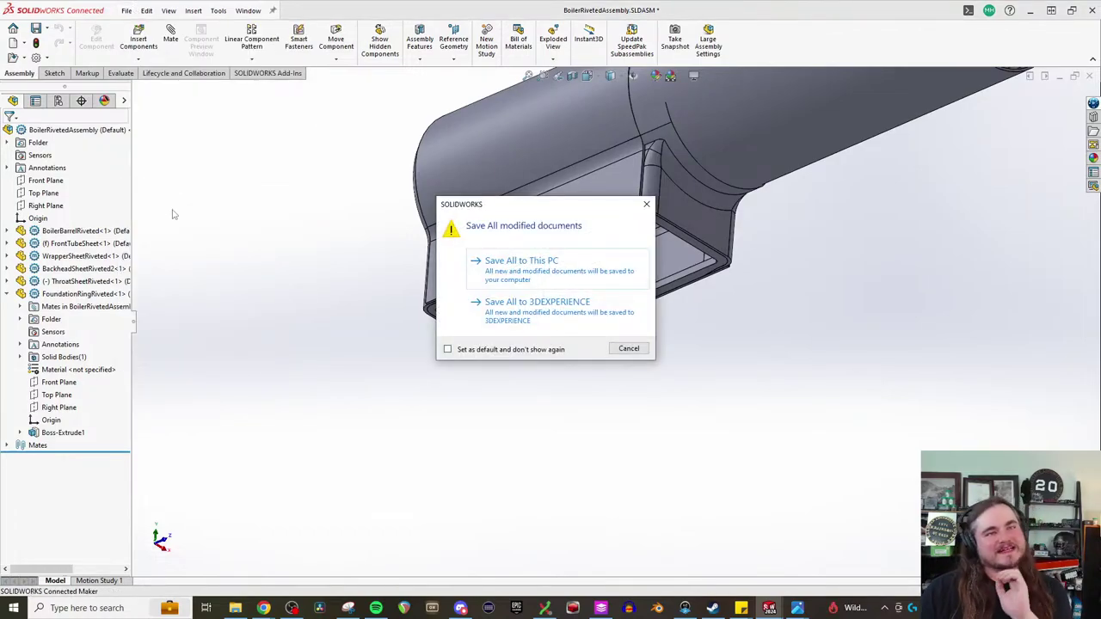
{"action": "left_click", "coordinate": [544, 268]}
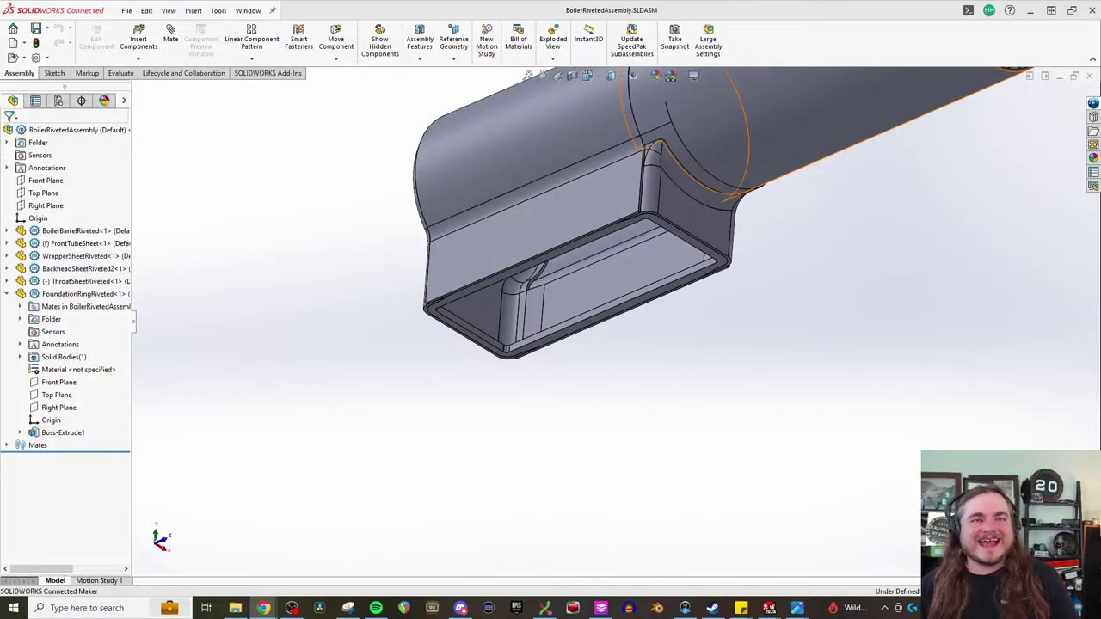
- Examine the refitted foundation ring in the firebox opening and the overall boiler assembly from several angles
{"action": "scroll", "coordinate": [767, 227], "scroll_direction": "up", "scroll_amount": 4}
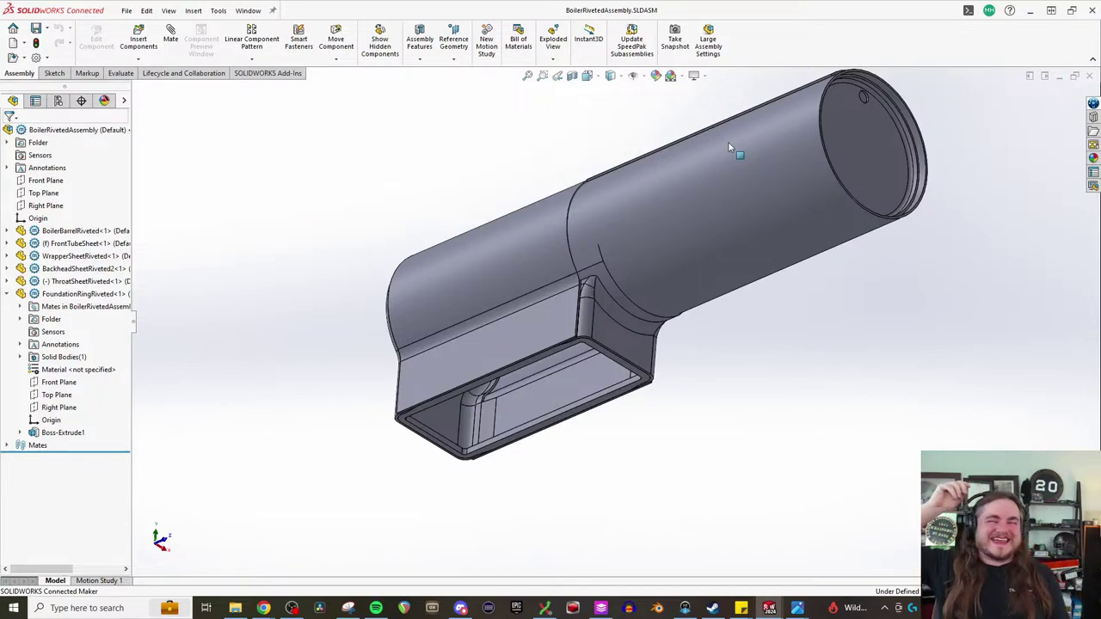
{"action": "left_click", "coordinate": [727, 146]}
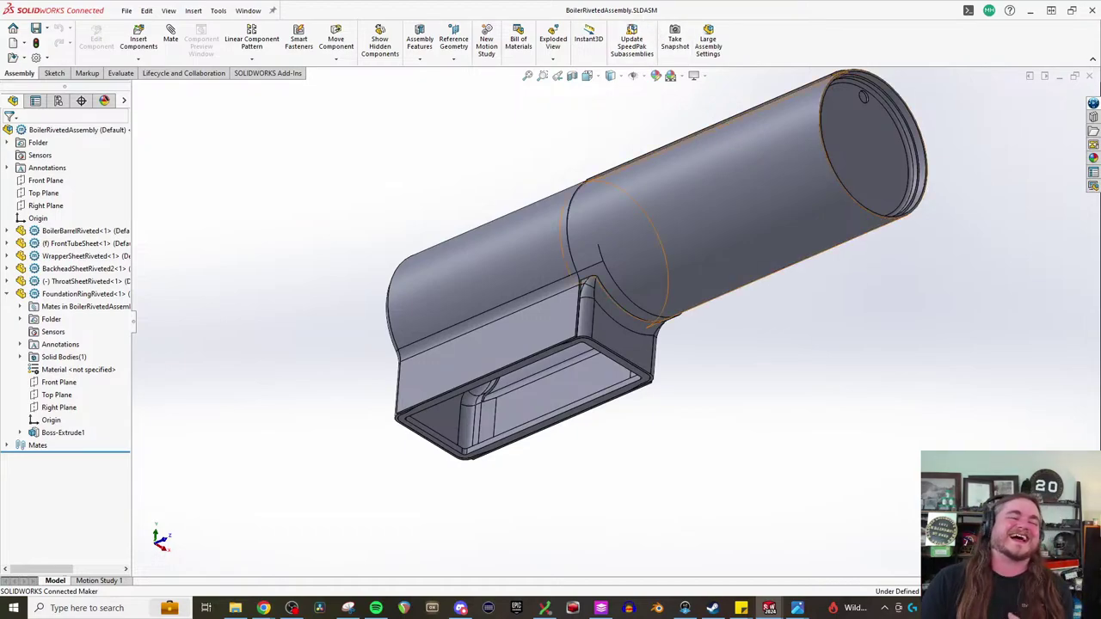
{"action": "middle_click_drag", "start_coordinate": [743, 329], "coordinate": [817, 385]}
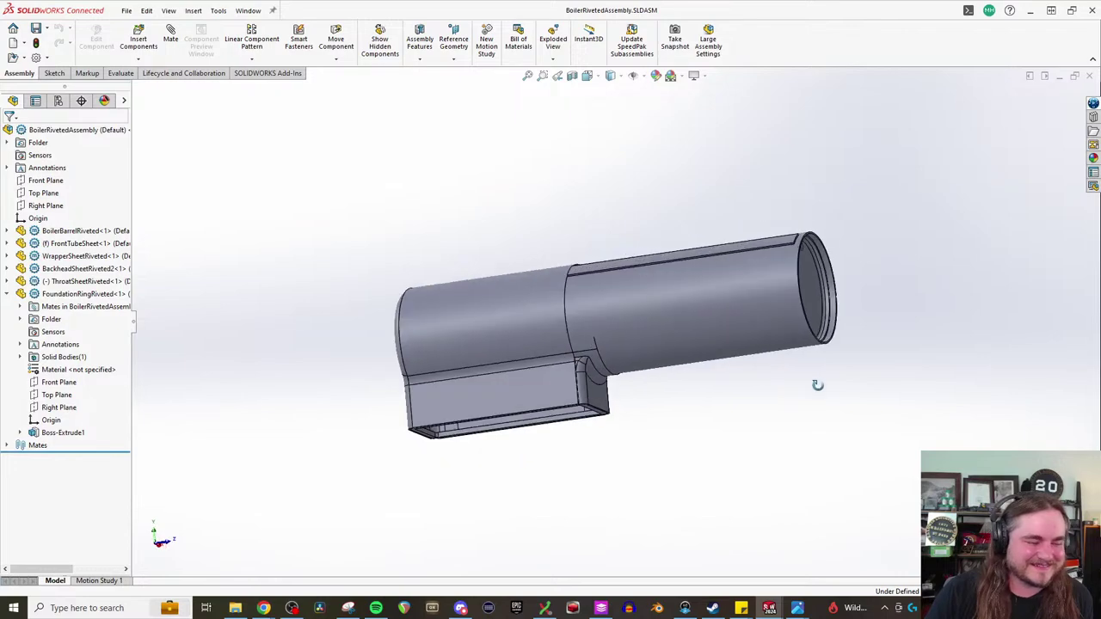
{"action": "scroll", "coordinate": [517, 381], "scroll_direction": "down", "scroll_amount": 3}
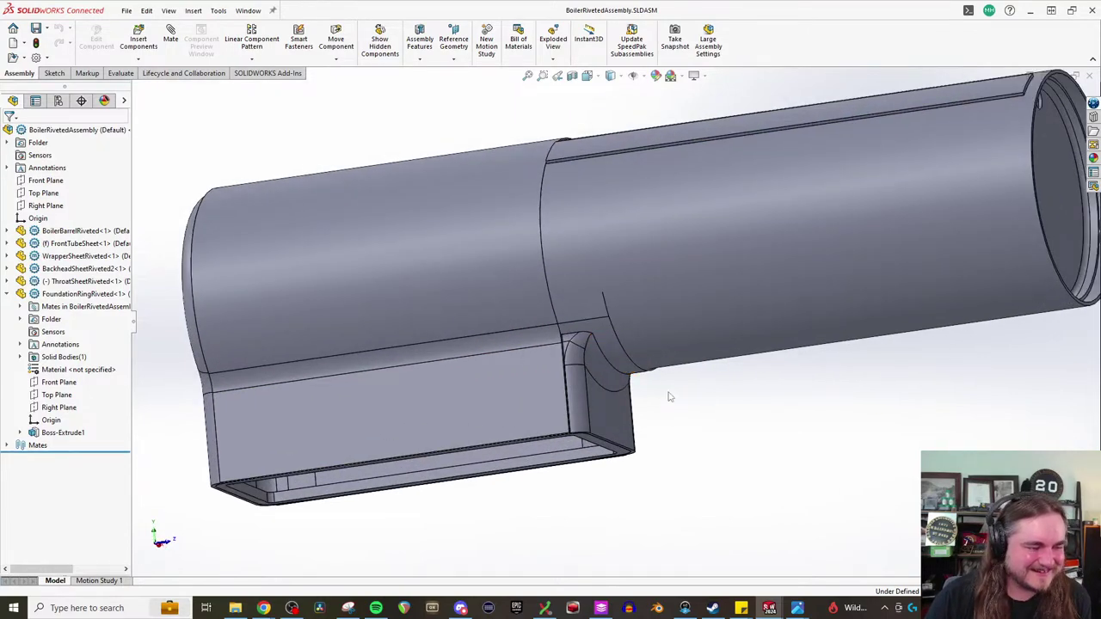
{"action": "scroll", "coordinate": [670, 396], "scroll_direction": "up", "scroll_amount": 2}
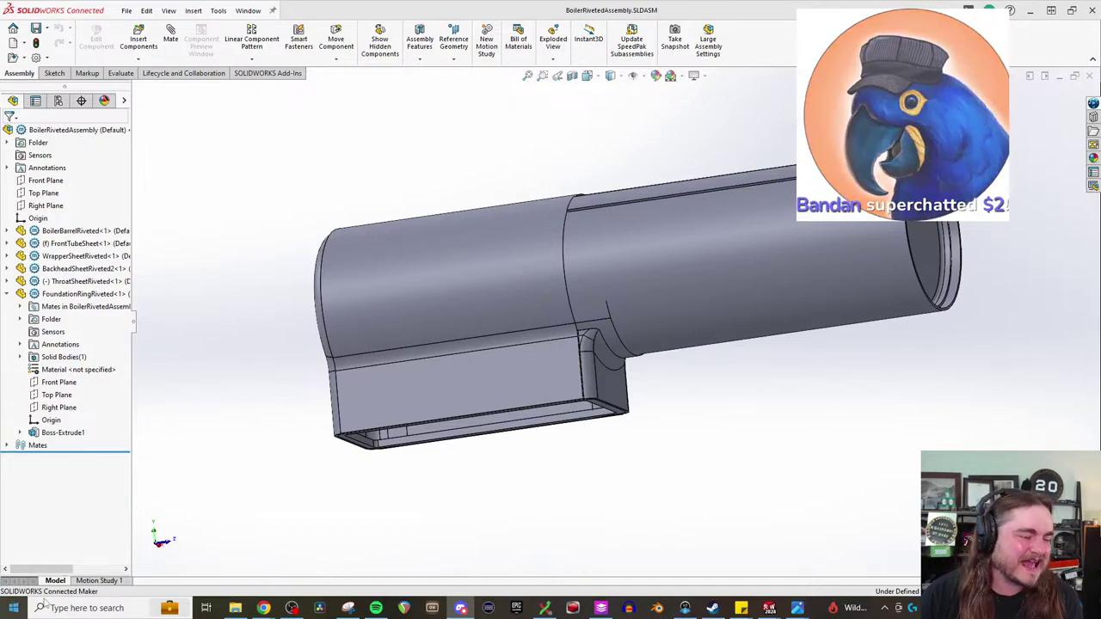
{"action": "middle_click_drag", "start_coordinate": [564, 372], "coordinate": [531, 336]}
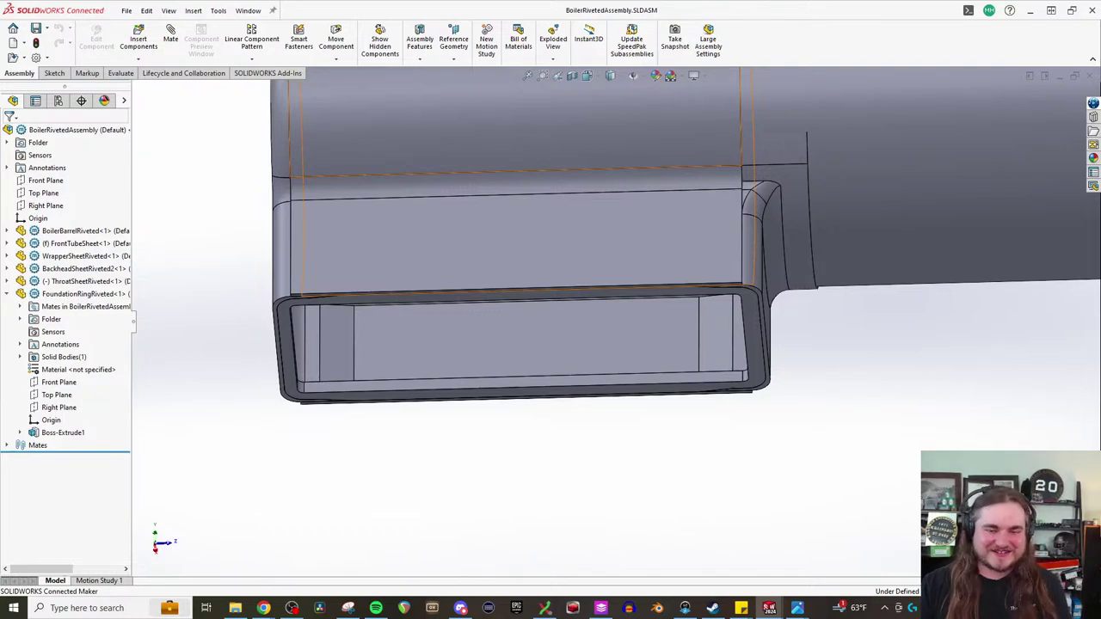
{"action": "scroll", "coordinate": [526, 424], "scroll_direction": "down", "scroll_amount": 3}
{"action": "middle_click_drag", "start_coordinate": [495, 428], "coordinate": [521, 423]}
- Switch to the photo viewer's 12D Cross Sections drawing and examine the lower firebox section, its water spaces and dimensions
{"action": "mouse_move", "coordinate": [793, 608]}
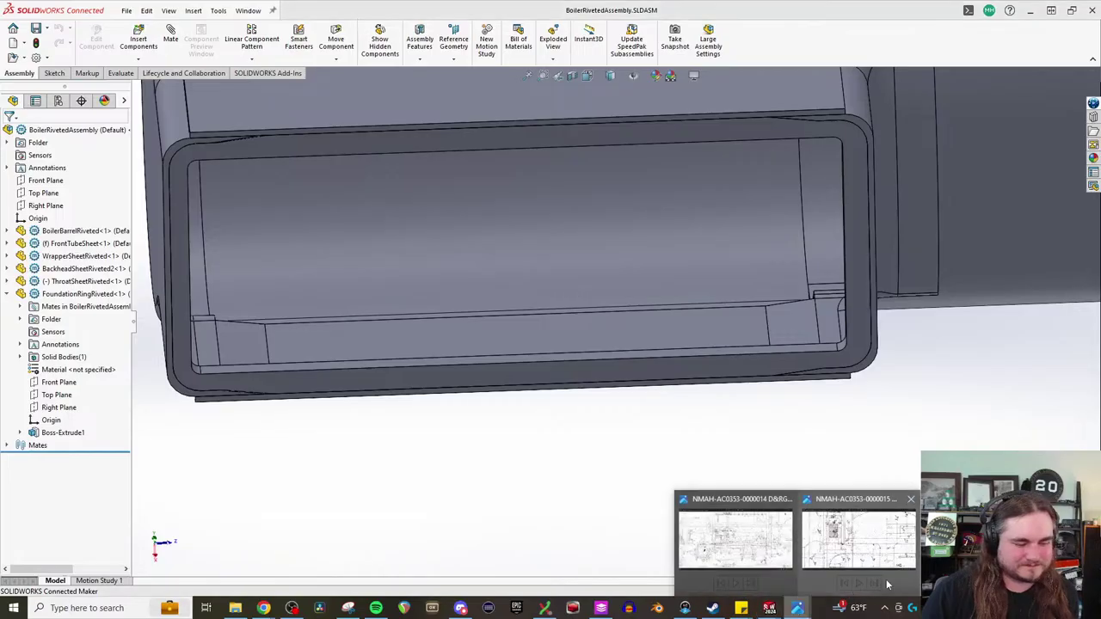
{"action": "left_click", "coordinate": [856, 529]}
{"action": "scroll", "coordinate": [554, 311], "scroll_direction": "up", "scroll_amount": 1}
{"action": "scroll", "coordinate": [554, 312], "scroll_direction": "down", "scroll_amount": 4}
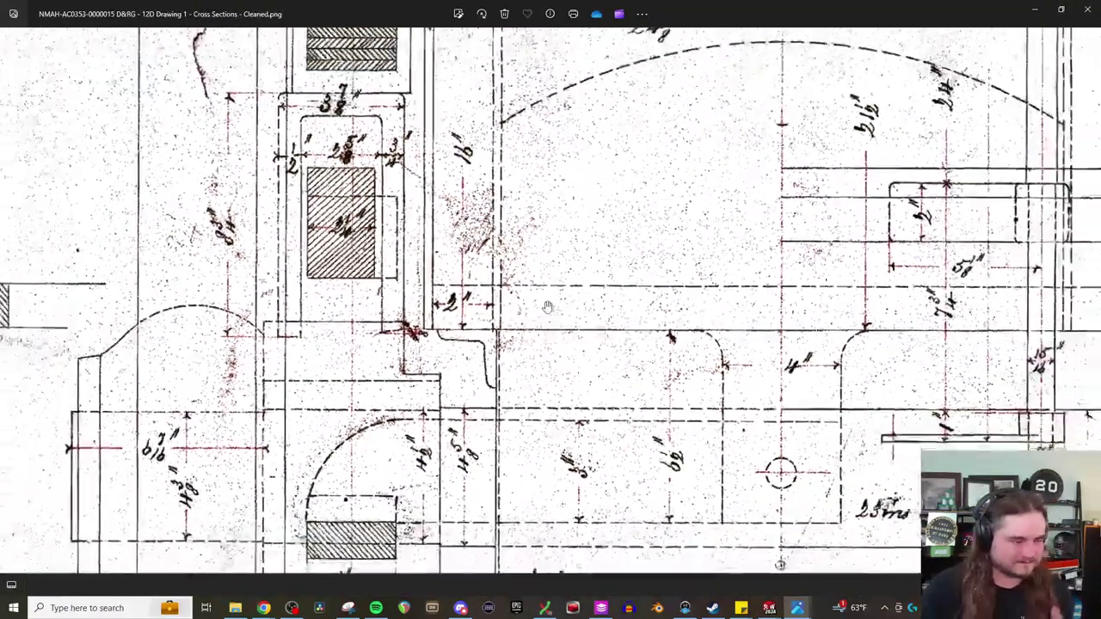
{"action": "left_click_drag", "start_coordinate": [558, 299], "coordinate": [579, 350]}
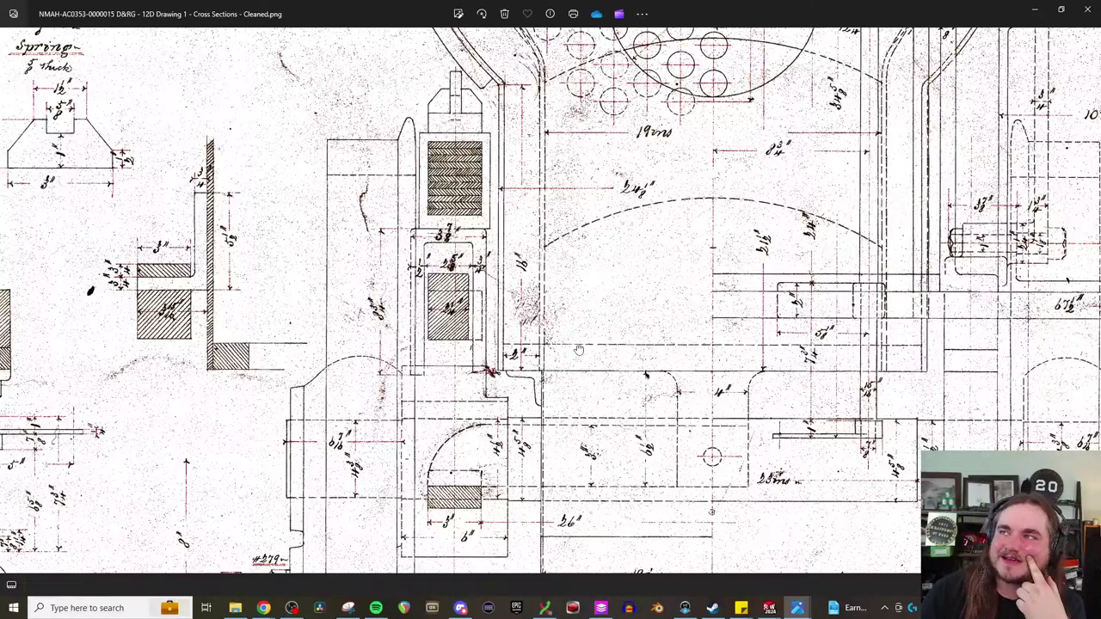
{"action": "left_click_drag", "start_coordinate": [579, 350], "coordinate": [553, 347]}
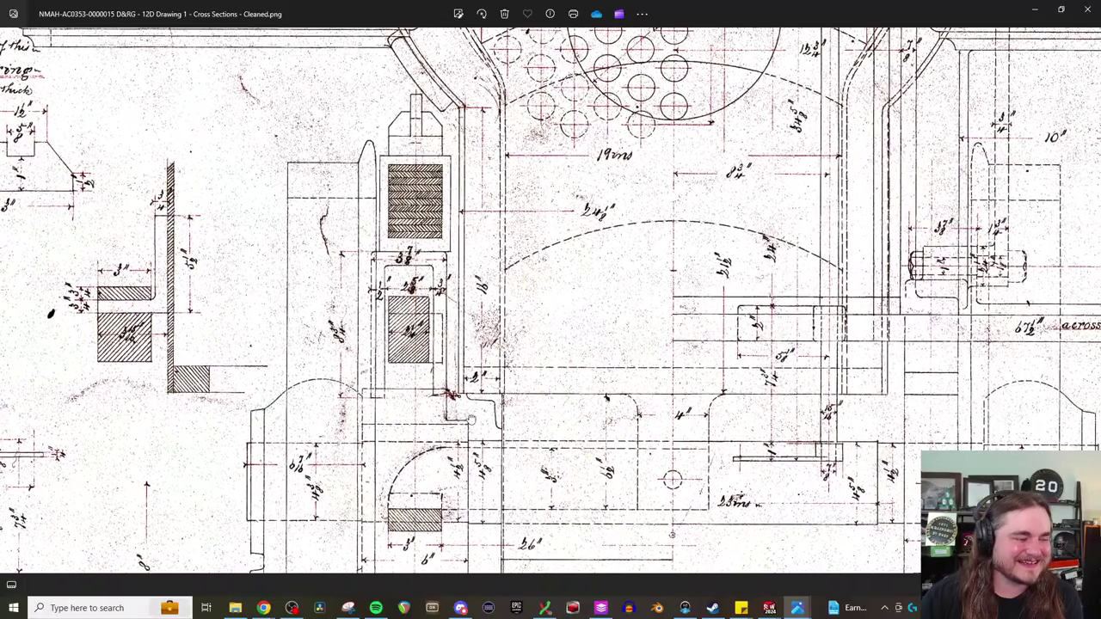
{"action": "mouse_move", "coordinate": [471, 420]}
{"action": "left_mouse_down"}
{"action": "mouse_move", "coordinate": [439, 442]}
{"action": "mouse_move", "coordinate": [479, 495]}
{"action": "left_mouse_up"}
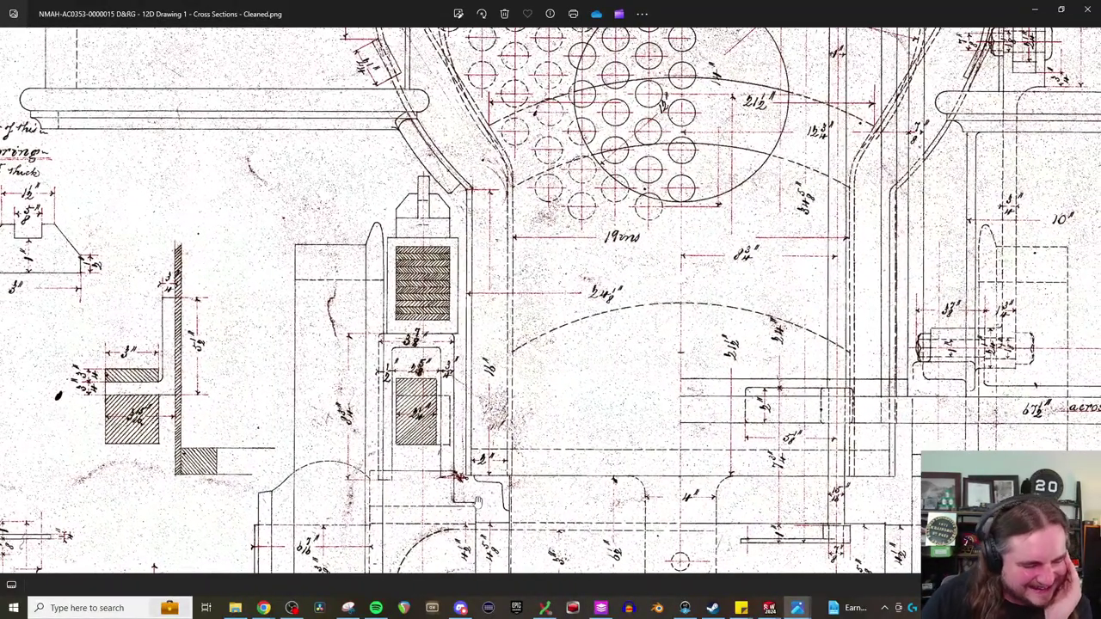
{"action": "scroll", "coordinate": [743, 281], "scroll_direction": "up", "scroll_amount": 2}
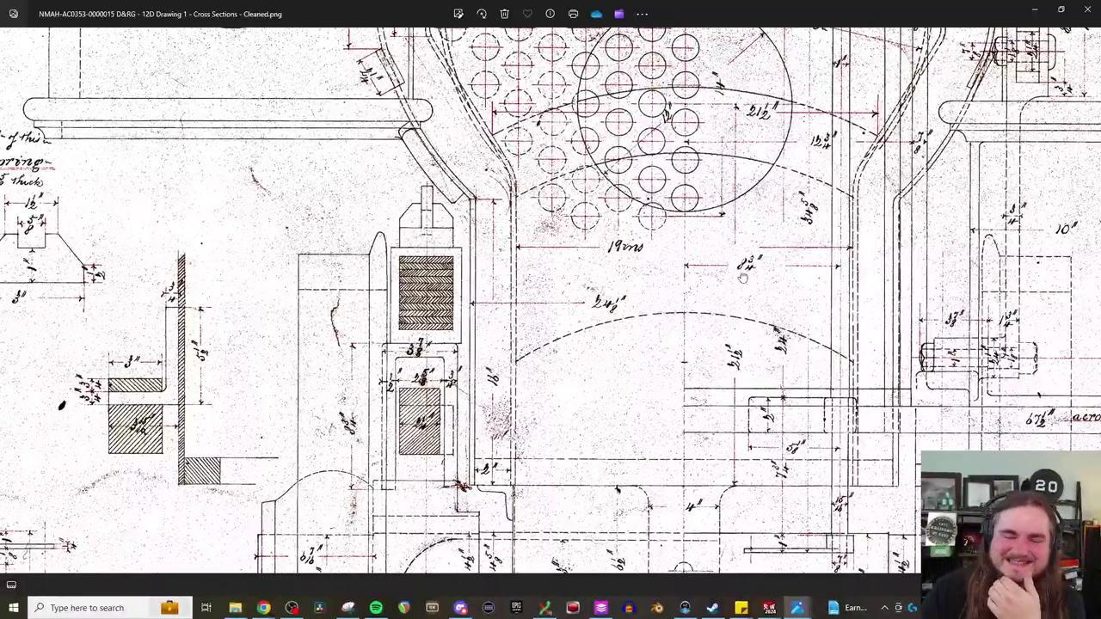
{"action": "scroll", "coordinate": [743, 281], "scroll_direction": "up", "scroll_amount": 5}
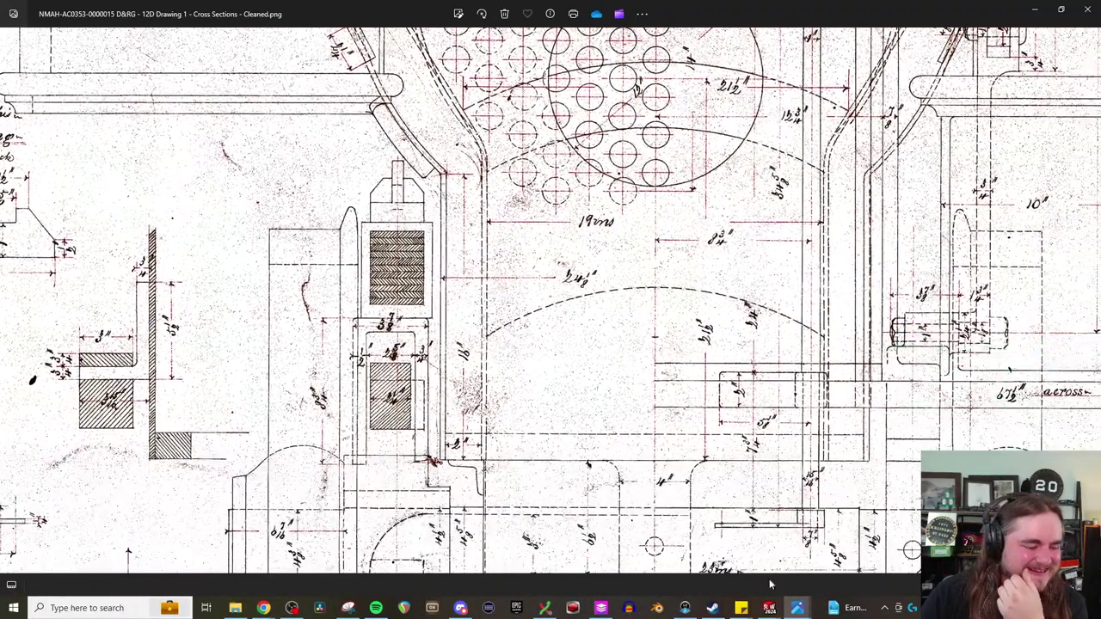
- Bring up the 12D Side Elevation drawing and examine the firebox outline, crown bars and rear end with their dimensions
{"action": "mouse_move", "coordinate": [797, 607]}
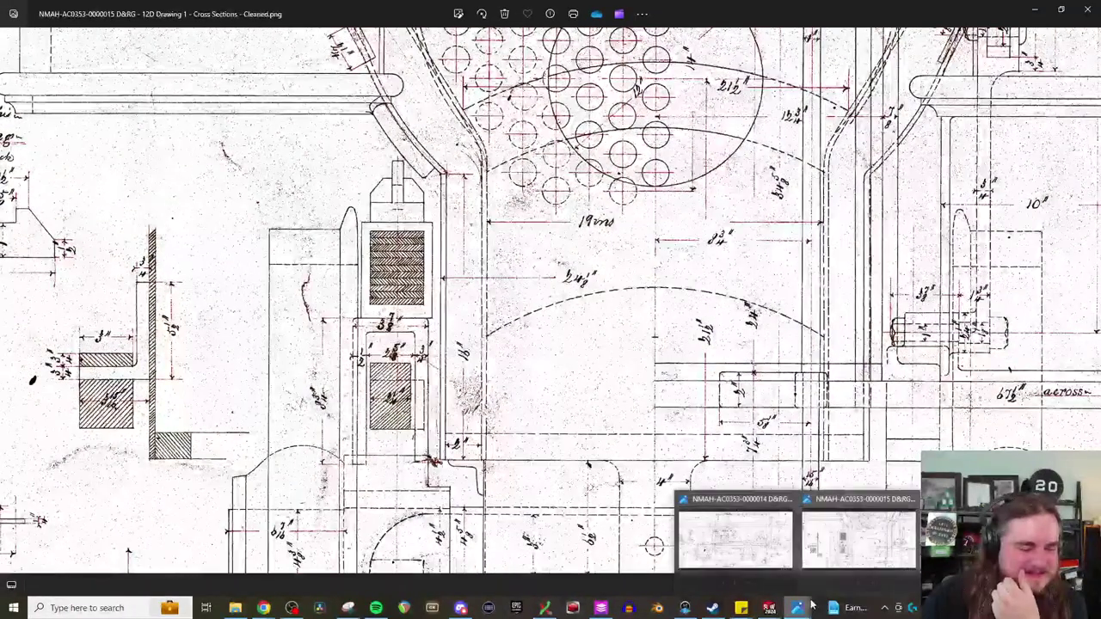
{"action": "left_click", "coordinate": [774, 533]}
{"action": "scroll", "coordinate": [697, 333], "scroll_direction": "down", "scroll_amount": 2}
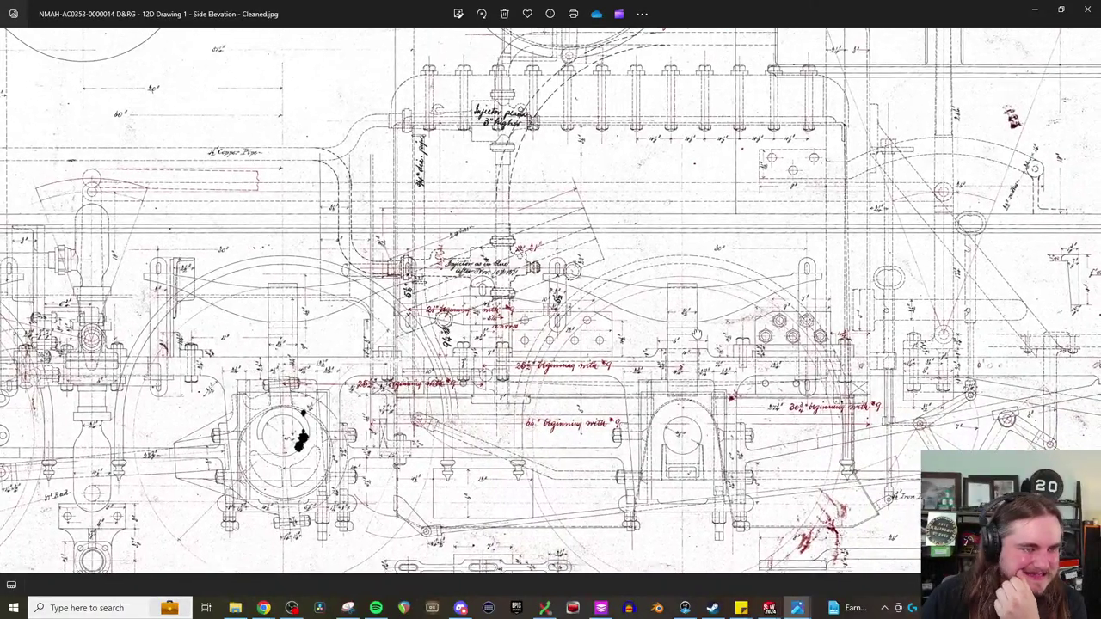
{"action": "left_click_drag", "start_coordinate": [696, 334], "coordinate": [686, 357]}
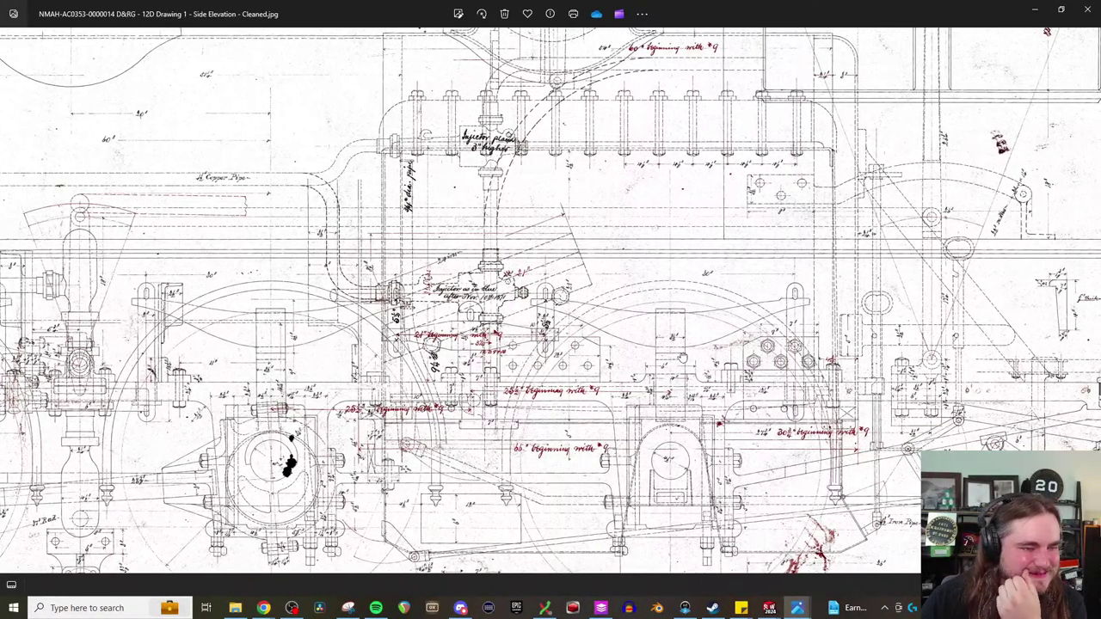
{"action": "left_click_drag", "start_coordinate": [851, 217], "coordinate": [833, 214]}
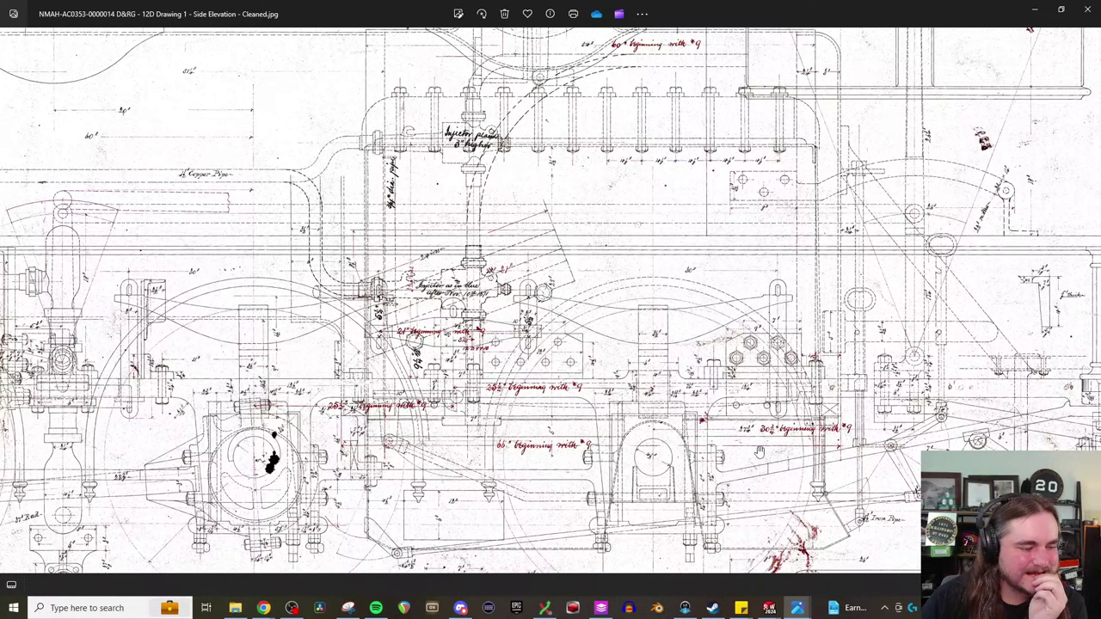
{"action": "mouse_move", "coordinate": [820, 467]}
{"action": "left_mouse_down"}
{"action": "mouse_move", "coordinate": [832, 401]}
{"action": "mouse_move", "coordinate": [878, 462]}
{"action": "left_mouse_up"}
{"action": "scroll", "coordinate": [411, 174], "scroll_direction": "up", "scroll_amount": 4}
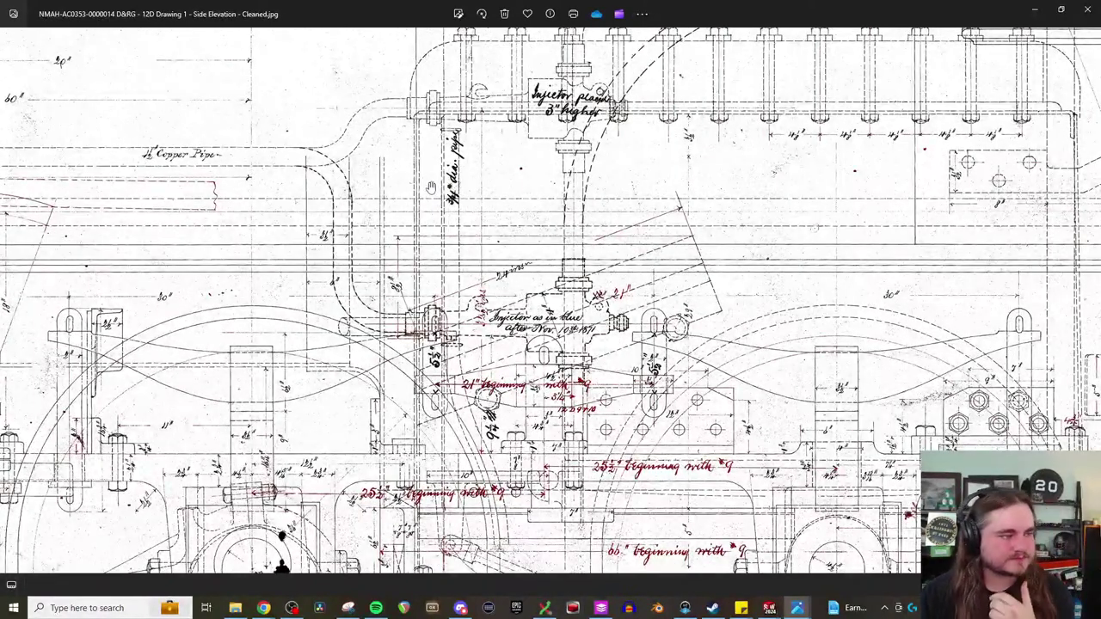
{"action": "left_click_drag", "start_coordinate": [431, 187], "coordinate": [488, 218]}
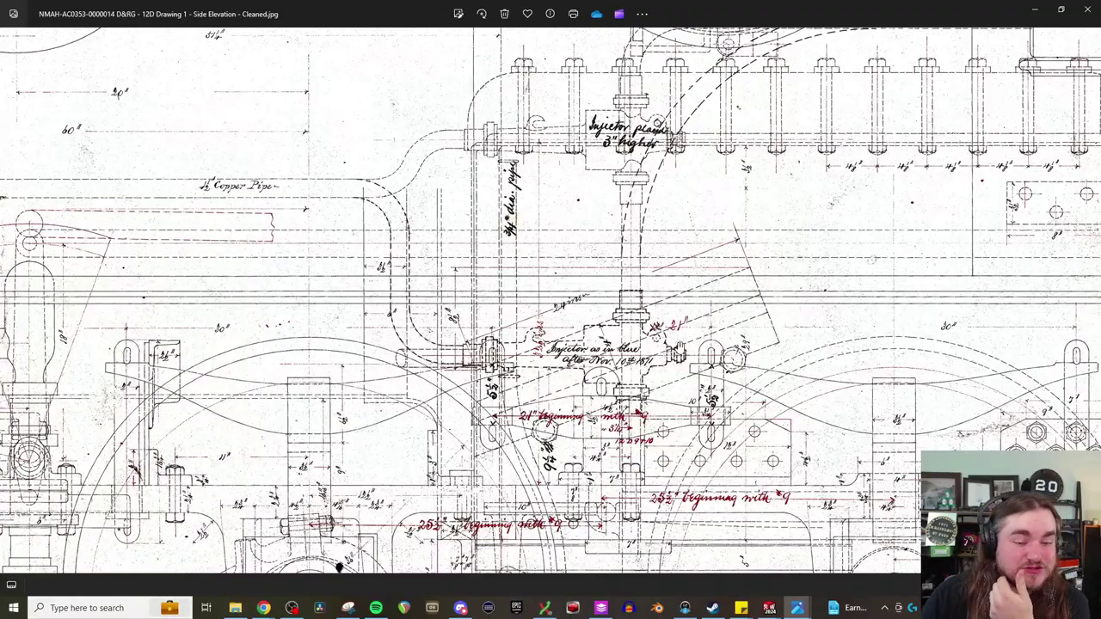
{"action": "mouse_move", "coordinate": [679, 351]}
{"action": "left_mouse_down"}
{"action": "mouse_move", "coordinate": [275, 258]}
{"action": "mouse_move", "coordinate": [292, 232]}
{"action": "mouse_move", "coordinate": [271, 171]}
{"action": "left_mouse_up"}
{"action": "left_click_drag", "start_coordinate": [457, 287], "coordinate": [384, 545]}
{"action": "left_click_drag", "start_coordinate": [571, 546], "coordinate": [584, 564]}
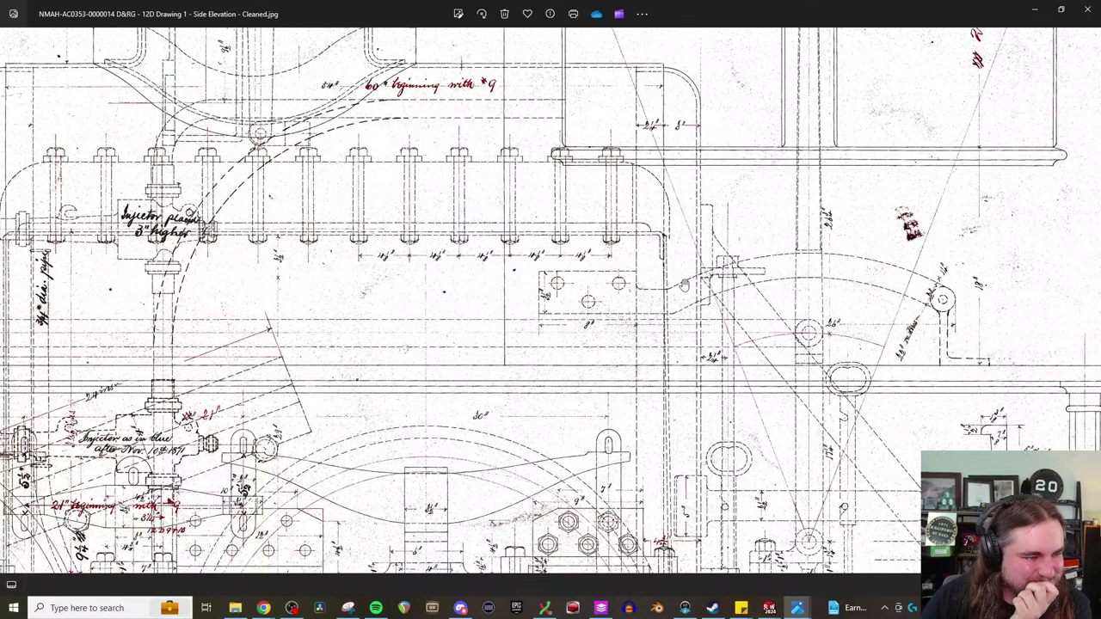
{"action": "left_click_drag", "start_coordinate": [705, 311], "coordinate": [691, 297]}
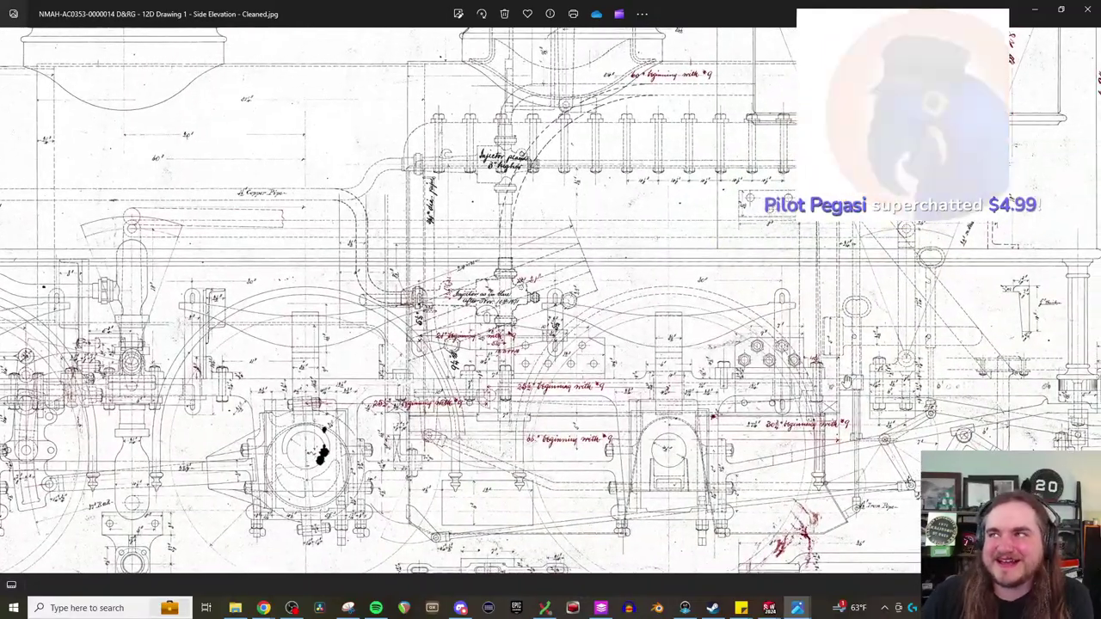
- Return to the 12D Cross Sections drawing and examine the firebox from its lower section up to the tube layout and crown
{"action": "mouse_move", "coordinate": [797, 608]}
{"action": "left_click", "coordinate": [890, 564]}
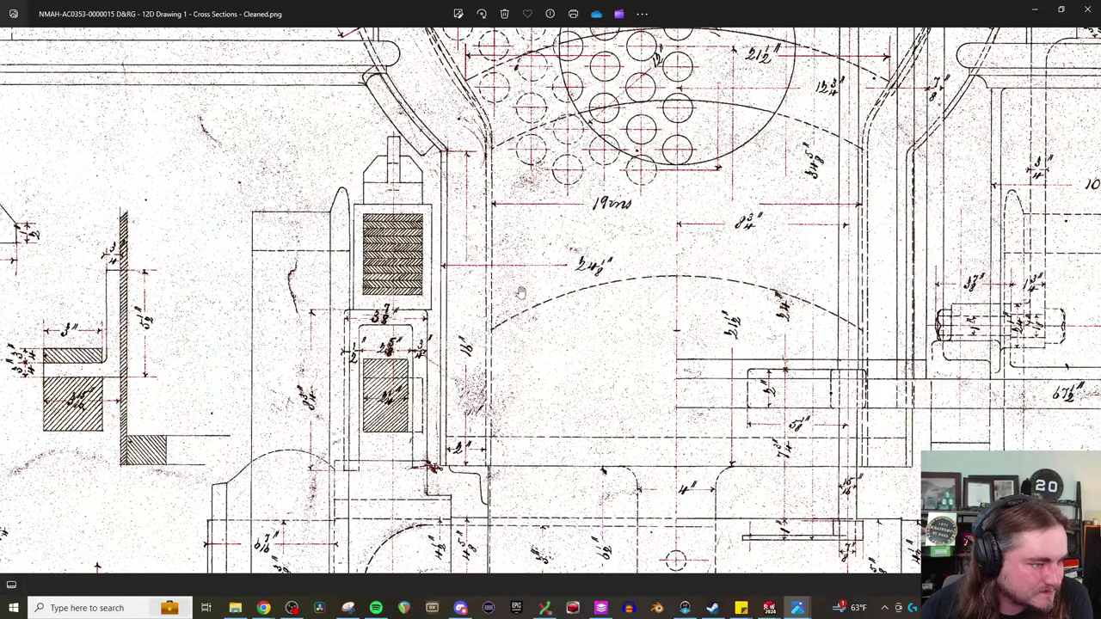
{"action": "left_click_drag", "start_coordinate": [574, 331], "coordinate": [582, 321]}
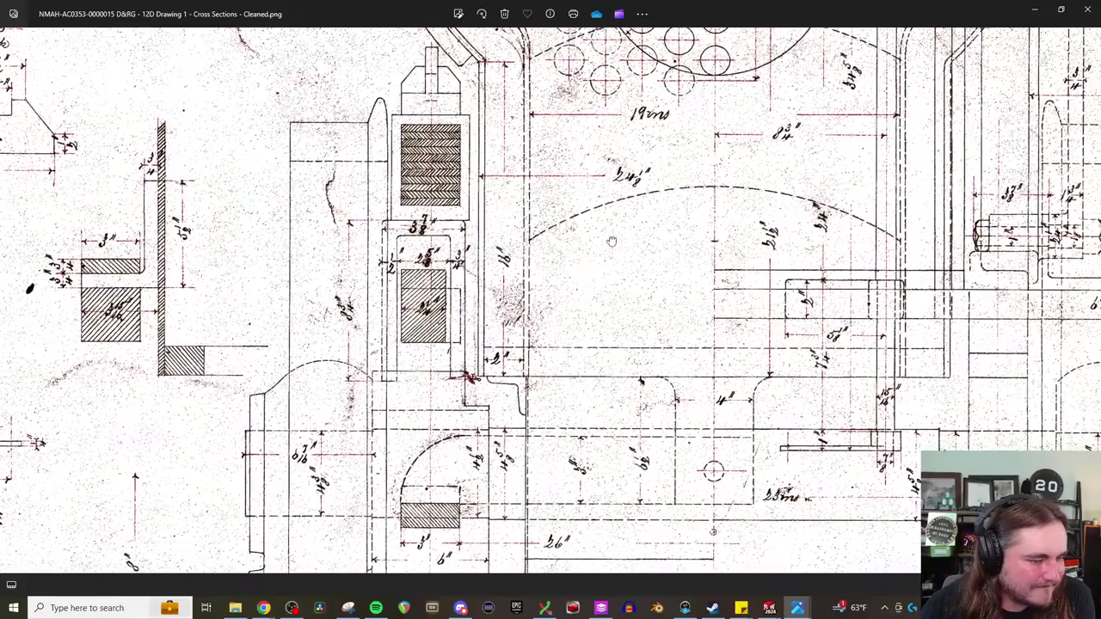
{"action": "mouse_move", "coordinate": [612, 241]}
{"action": "left_mouse_down"}
{"action": "mouse_move", "coordinate": [562, 214]}
{"action": "mouse_move", "coordinate": [568, 198]}
{"action": "mouse_move", "coordinate": [622, 166]}
{"action": "mouse_move", "coordinate": [605, 158]}
{"action": "left_mouse_up"}
{"action": "left_click_drag", "start_coordinate": [691, 208], "coordinate": [628, 563]}
{"action": "mouse_move", "coordinate": [599, 256]}
{"action": "left_mouse_down"}
{"action": "mouse_move", "coordinate": [660, 342]}
{"action": "mouse_move", "coordinate": [684, 405]}
{"action": "left_mouse_up"}
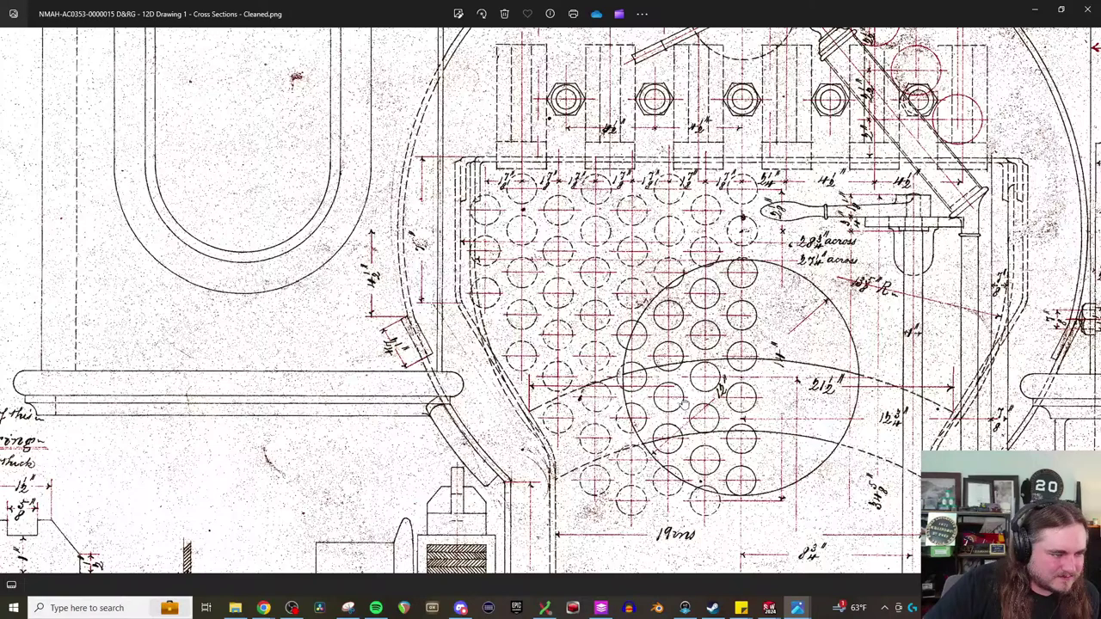
- Examine the 12D Cross Sections drawing from the firebox tube layout down to the lower water spaces and foundation ring area
{"action": "left_click_drag", "start_coordinate": [685, 406], "coordinate": [674, 400]}
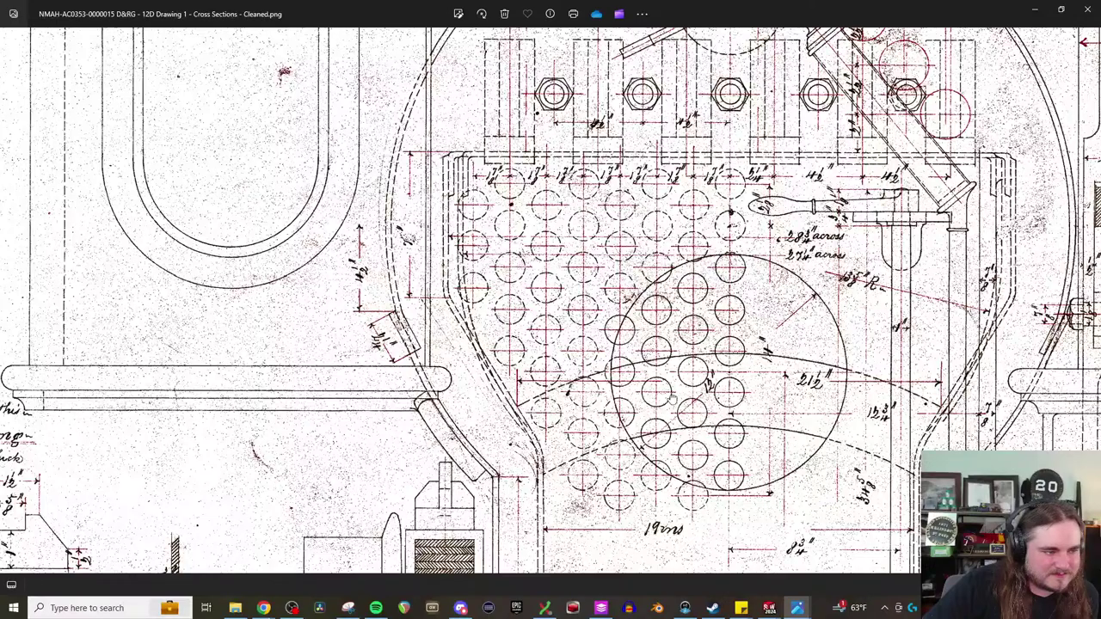
{"action": "mouse_move", "coordinate": [672, 398]}
{"action": "left_mouse_down"}
{"action": "mouse_move", "coordinate": [661, 378]}
{"action": "mouse_move", "coordinate": [611, 359]}
{"action": "mouse_move", "coordinate": [578, 296]}
{"action": "left_mouse_up"}
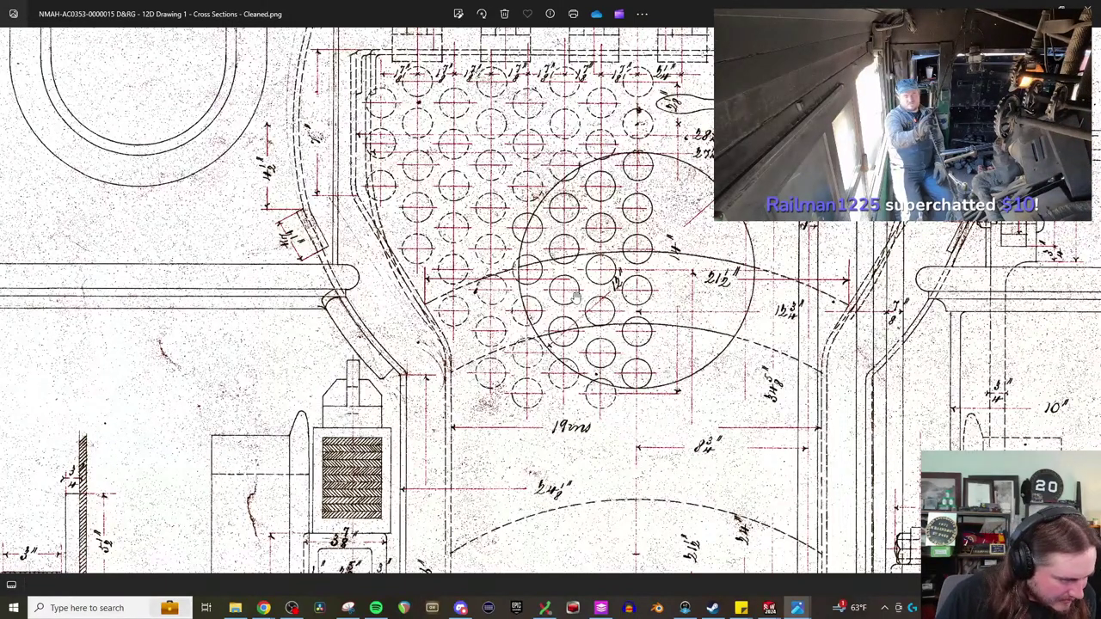
{"action": "mouse_move", "coordinate": [416, 469]}
{"action": "left_mouse_down"}
{"action": "mouse_move", "coordinate": [345, 389]}
{"action": "mouse_move", "coordinate": [365, 185]}
{"action": "left_mouse_up"}
{"action": "mouse_move", "coordinate": [632, 189]}
{"action": "left_mouse_down"}
{"action": "mouse_move", "coordinate": [622, 190]}
{"action": "mouse_move", "coordinate": [678, 187]}
{"action": "mouse_move", "coordinate": [703, 210]}
{"action": "left_mouse_up"}
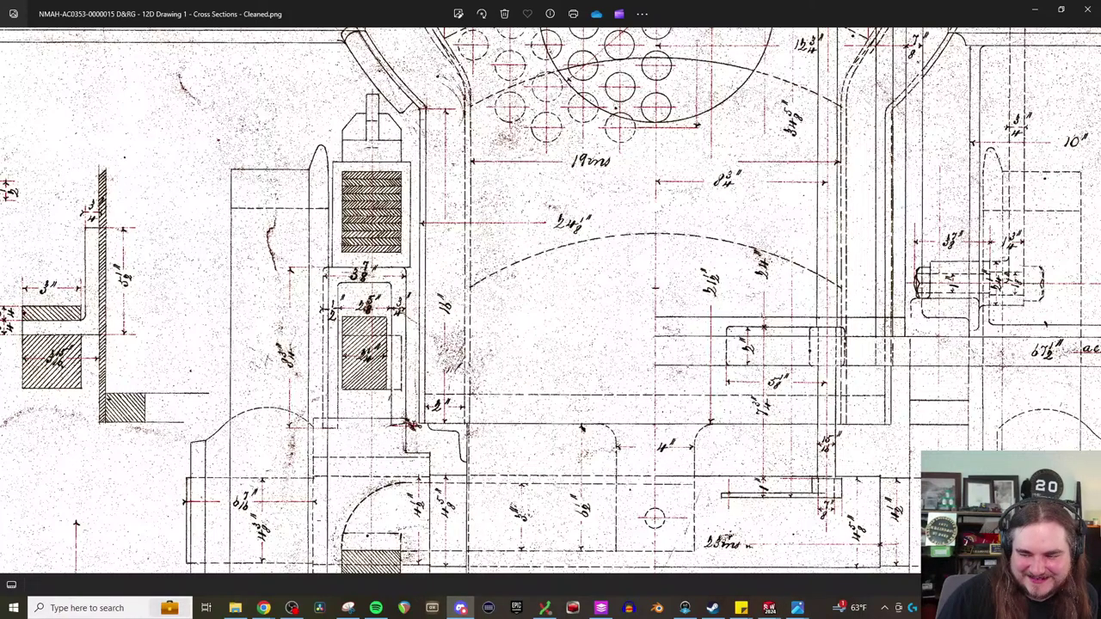
- Switch to the web browser, enlarge its window and examine the cylinder cock photo Cyl_Cock_1.jpg over its full height
{"action": "left_click", "coordinate": [264, 608]}
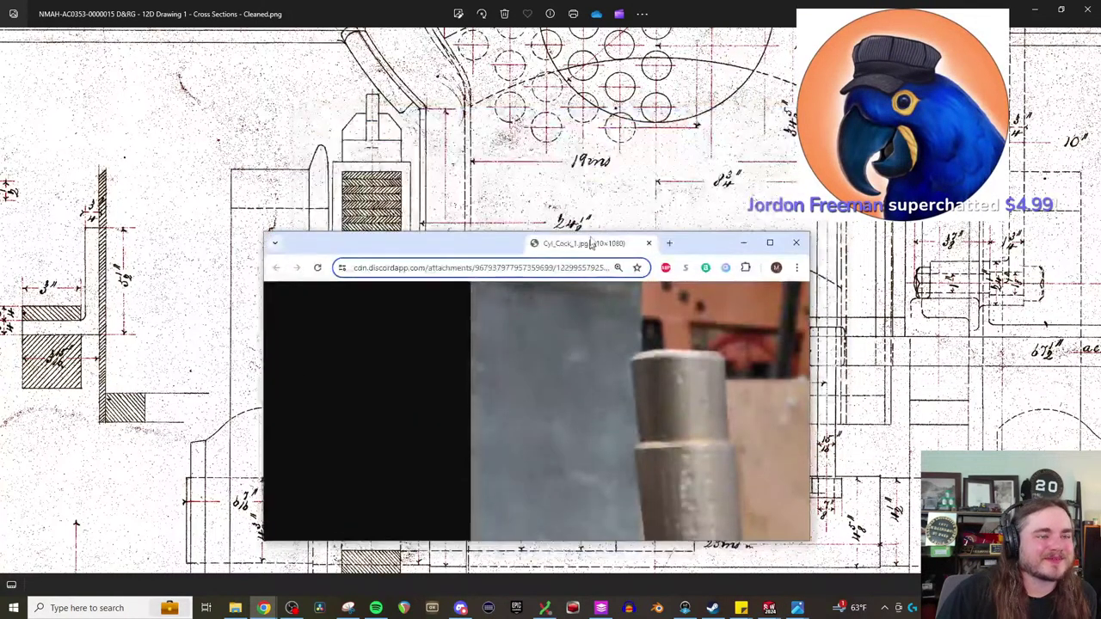
{"action": "double_click", "coordinate": [590, 252]}
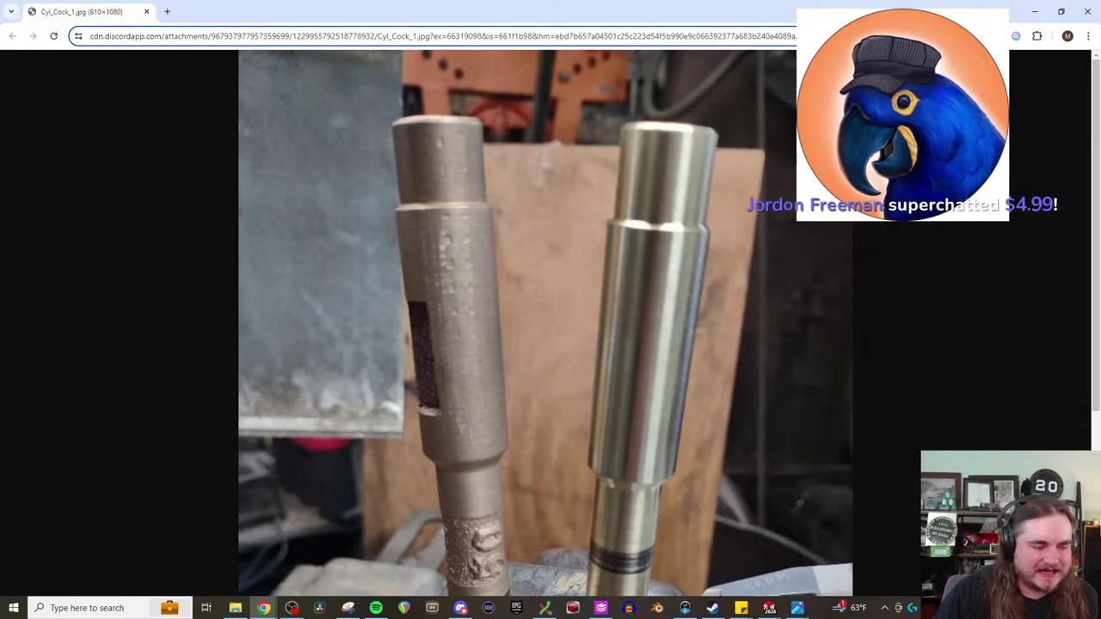
{"action": "scroll", "coordinate": [1073, 326], "scroll_direction": "down", "scroll_amount": 3}
{"action": "scroll", "coordinate": [845, 370], "scroll_direction": "up", "scroll_amount": 2}
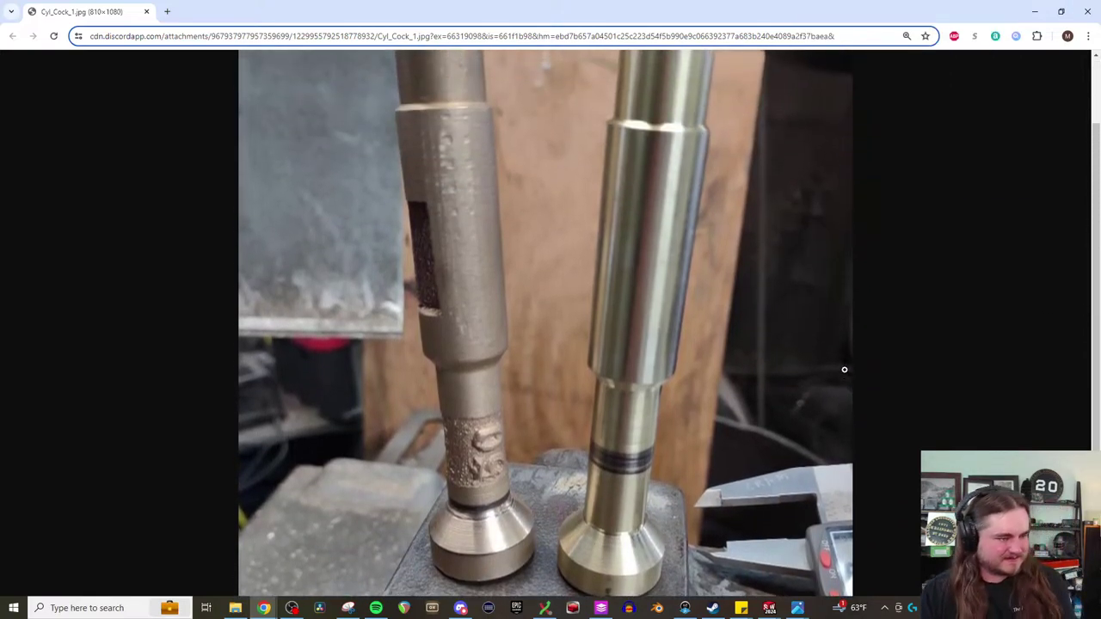
{"action": "scroll", "coordinate": [844, 370], "scroll_direction": "up", "scroll_amount": 2}
- Examine the photo Cyl_Cock_2.jpg, including the defect in the flared end of the part marked 50
{"action": "scroll", "coordinate": [844, 371], "scroll_direction": "down", "scroll_amount": 1, "text": "ctrl"}
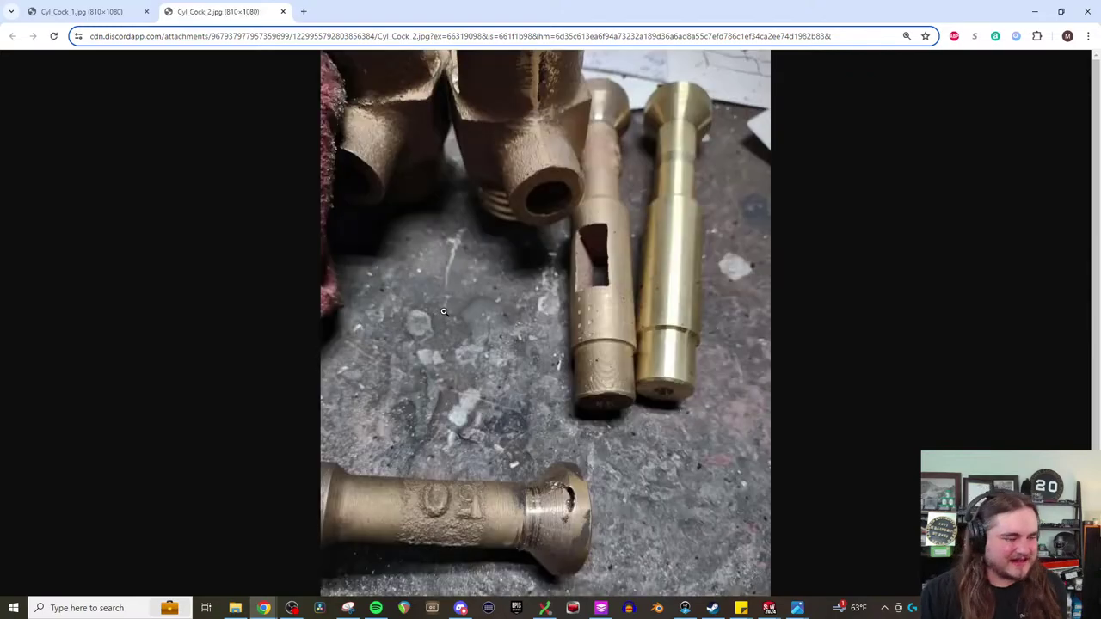
{"action": "scroll", "coordinate": [557, 520], "scroll_direction": "up", "scroll_amount": 1, "text": "ctrl"}
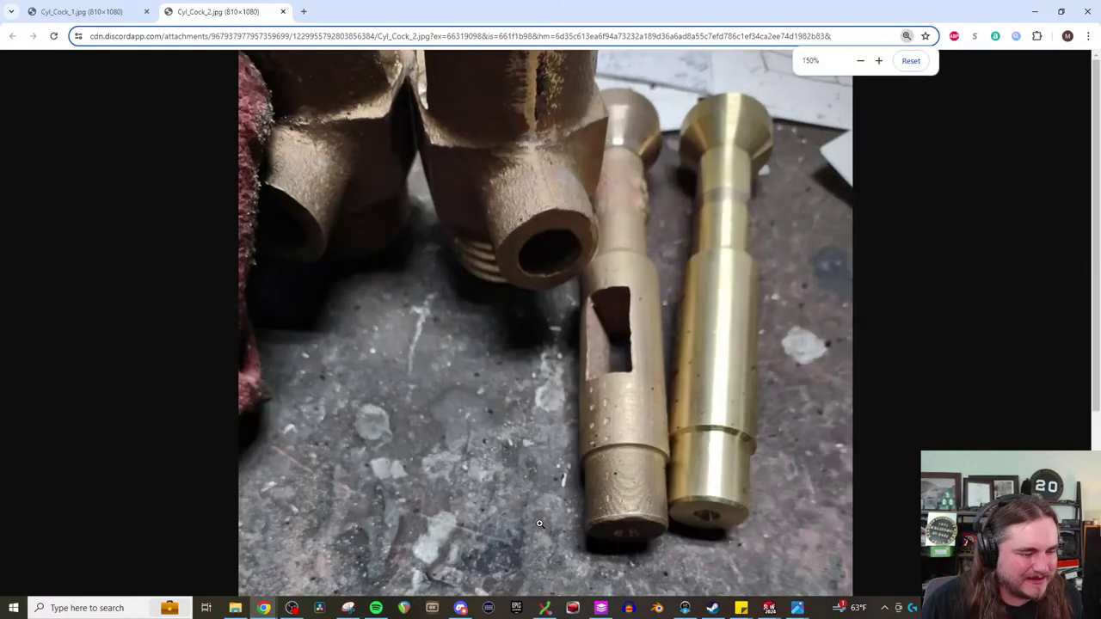
{"action": "scroll", "coordinate": [542, 491], "scroll_direction": "down", "scroll_amount": 3}
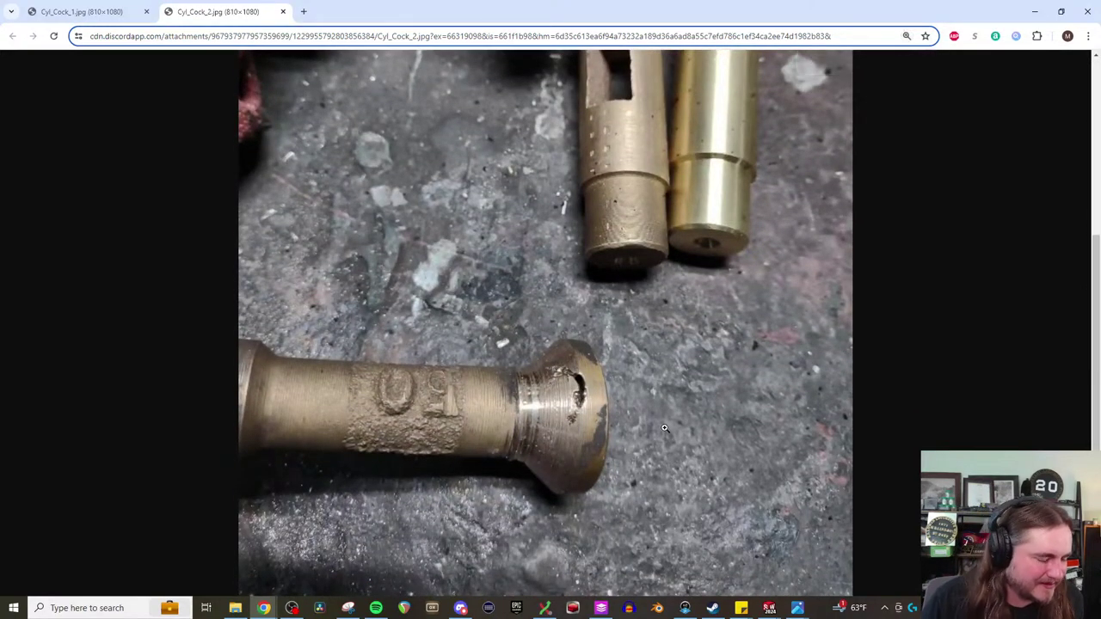
{"action": "scroll", "coordinate": [636, 451], "scroll_direction": "up", "scroll_amount": 1, "text": "ctrl"}
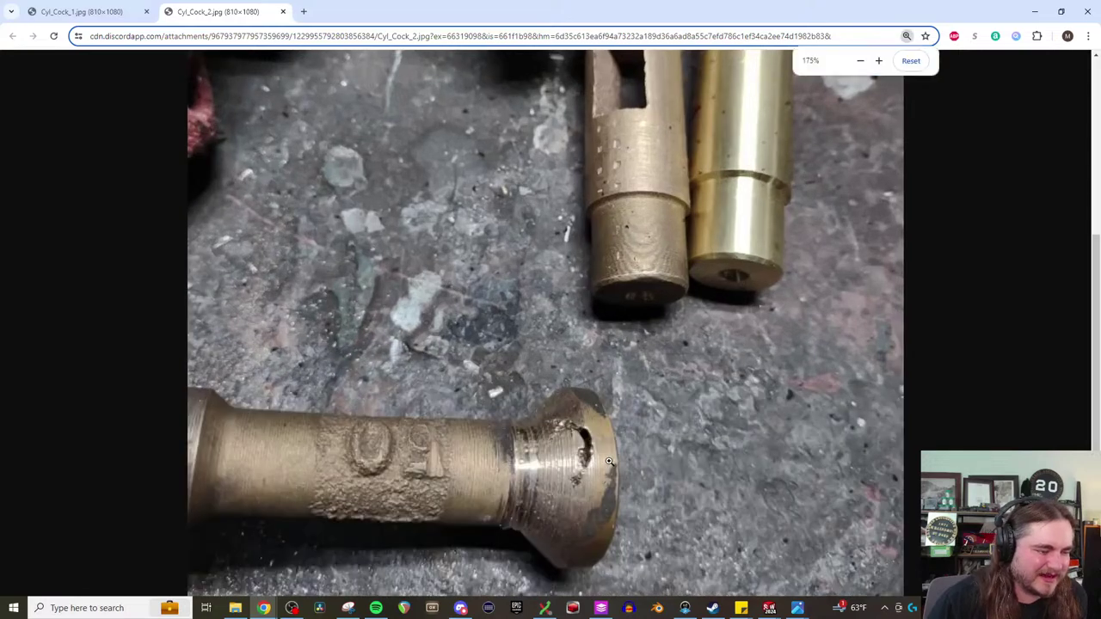
{"action": "scroll", "coordinate": [602, 452], "scroll_direction": "down", "scroll_amount": 2}
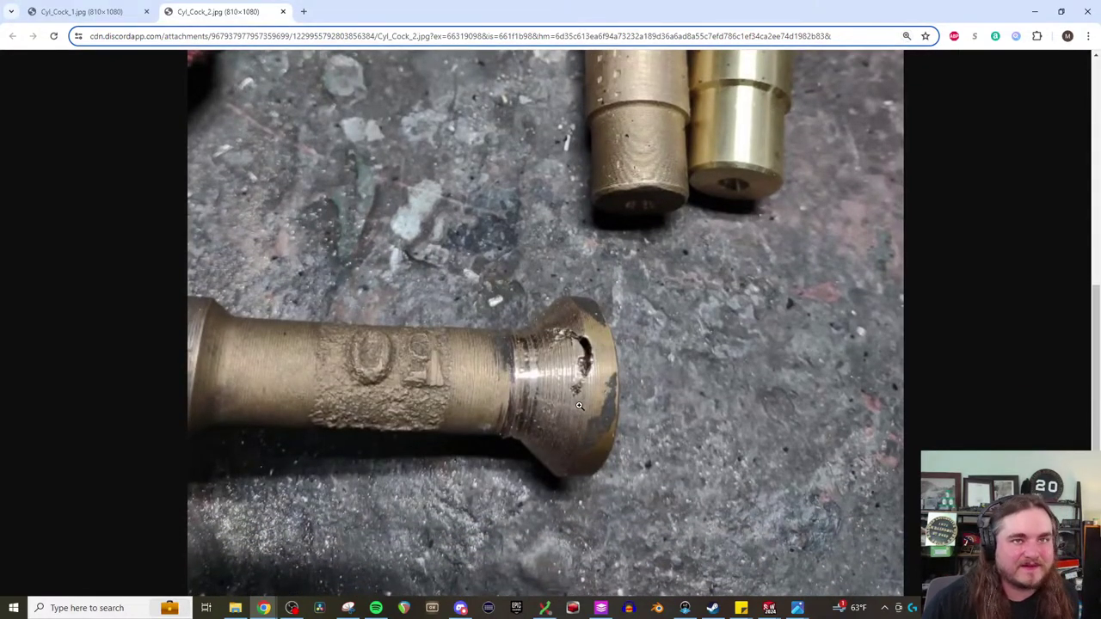
{"action": "scroll", "coordinate": [579, 405], "scroll_direction": "up", "scroll_amount": 4}
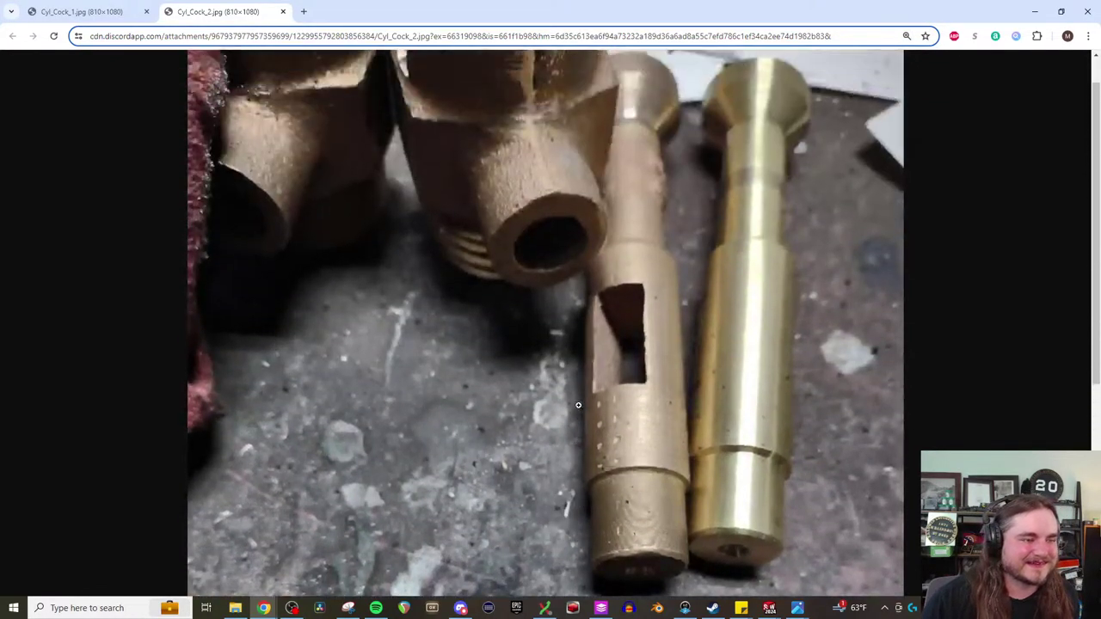
{"action": "scroll", "coordinate": [577, 409], "scroll_direction": "down", "scroll_amount": 4, "text": "ctrl"}
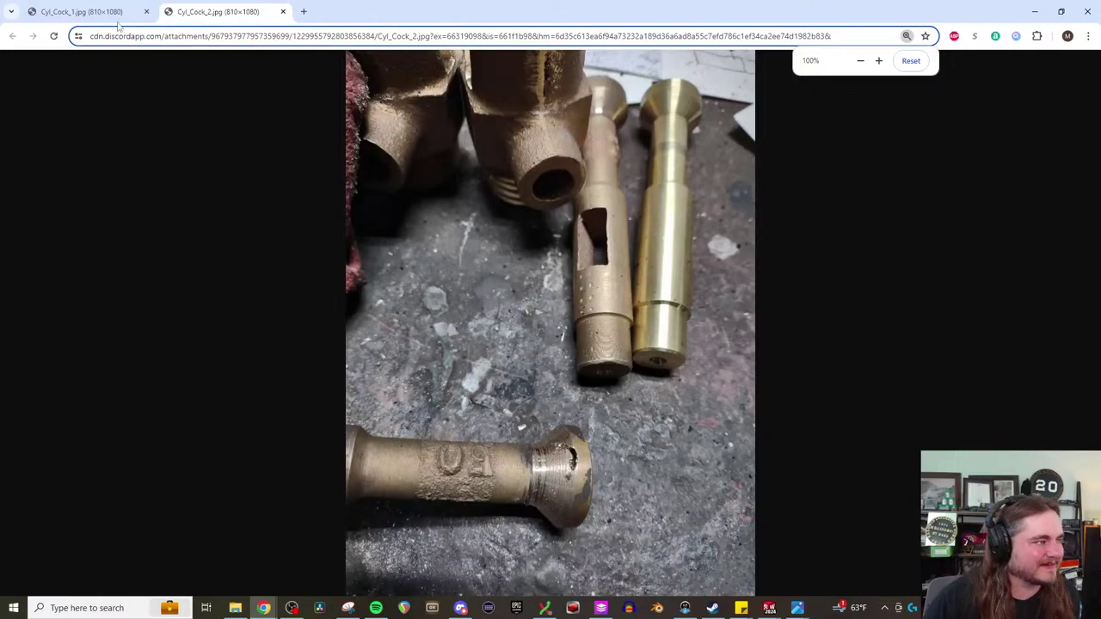
- Go back to Cyl_Cock_1.jpg, compare the cast and machined cylinder cock parts, and close the browser window
{"action": "left_click", "coordinate": [82, 11]}
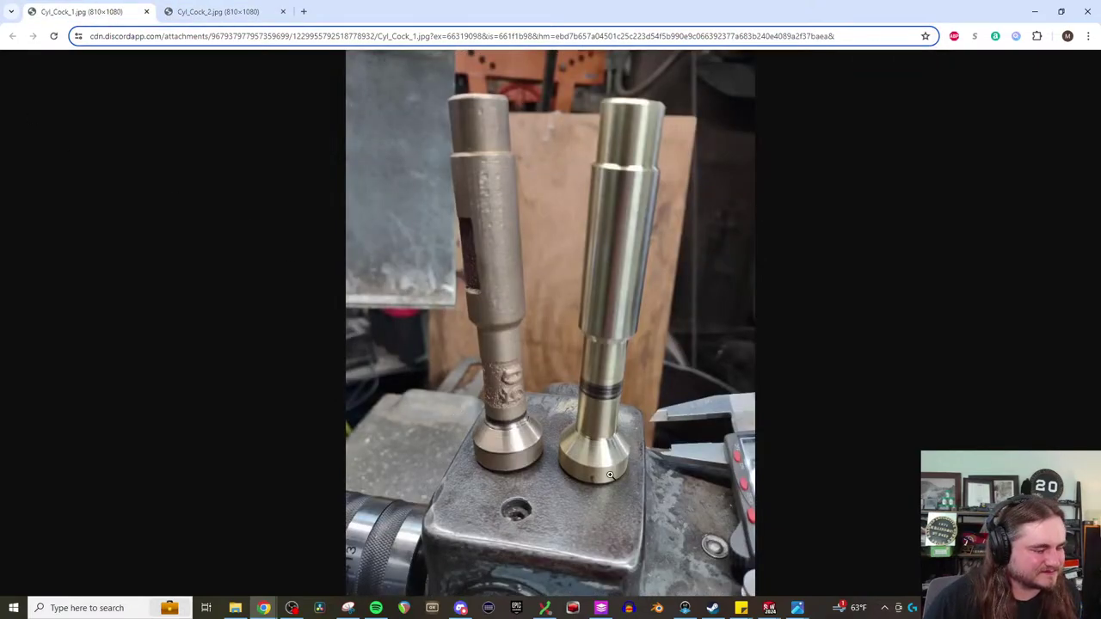
{"action": "scroll", "coordinate": [610, 475], "scroll_direction": "up", "scroll_amount": 2, "text": "ctrl"}
{"action": "scroll", "coordinate": [609, 474], "scroll_direction": "down", "scroll_amount": 2}
{"action": "scroll", "coordinate": [610, 475], "scroll_direction": "up", "scroll_amount": 3}
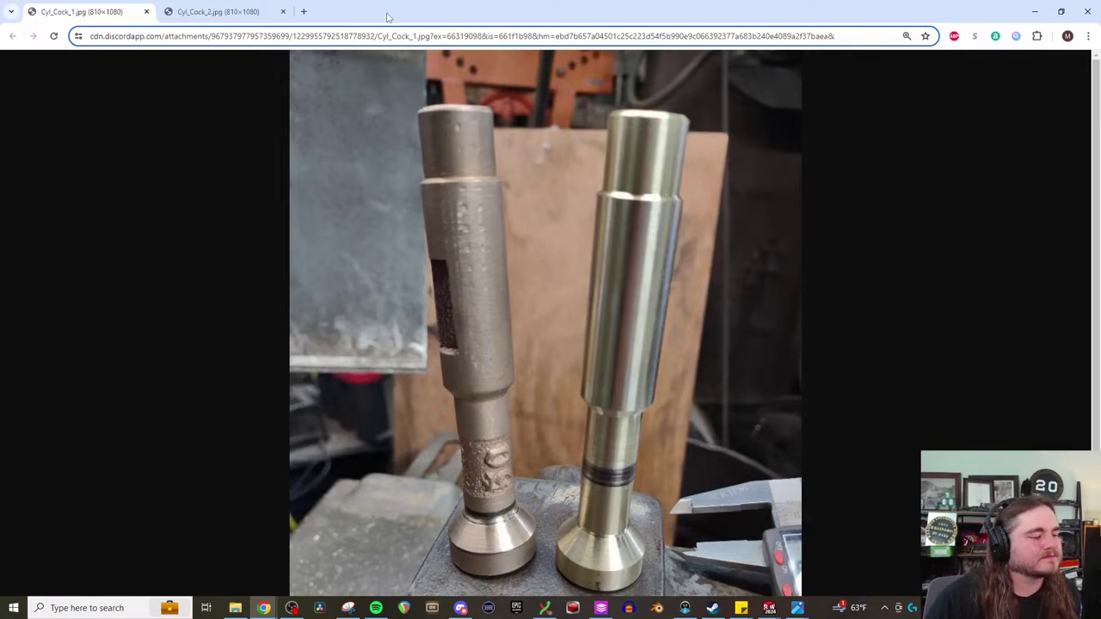
{"action": "scroll", "coordinate": [639, 248], "scroll_direction": "down", "scroll_amount": 2}
{"action": "scroll", "coordinate": [639, 248], "scroll_direction": "up", "scroll_amount": 2}
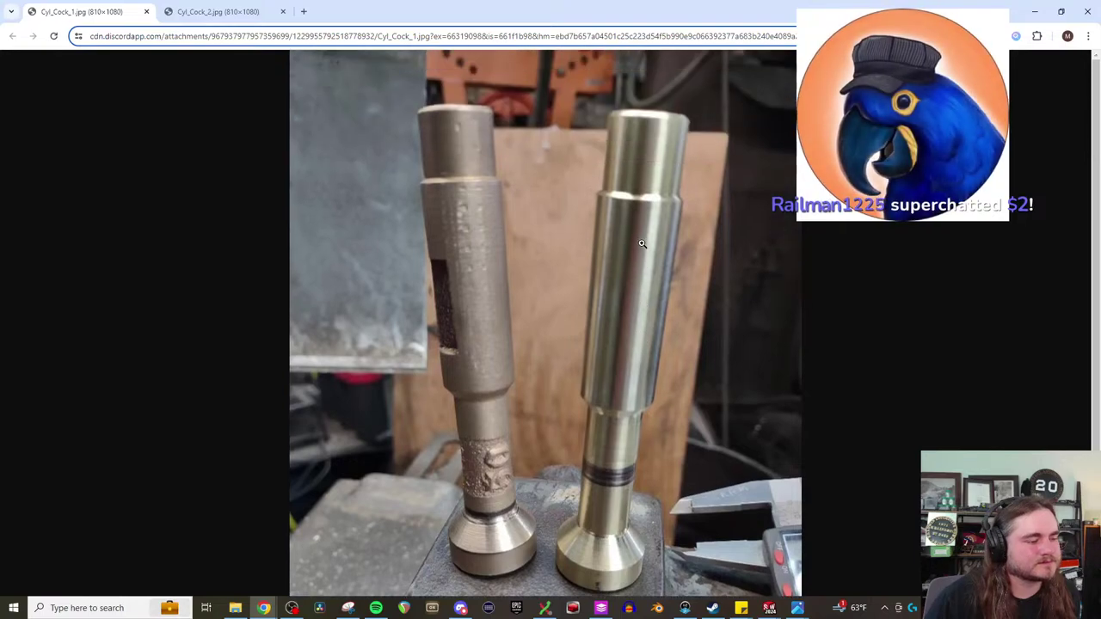
{"action": "scroll", "coordinate": [641, 242], "scroll_direction": "down", "scroll_amount": 2}
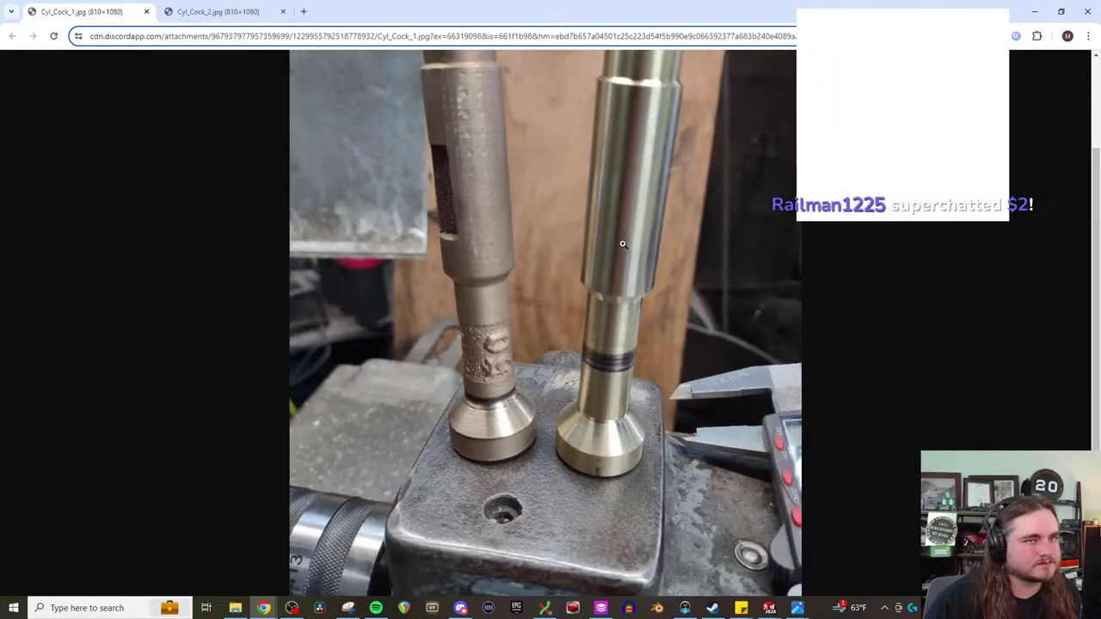
{"action": "left_click", "coordinate": [1086, 12]}
- Examine the lower firebox walls, water space and axle area in the 12D Cross Sections drawing at closer range
{"action": "scroll", "coordinate": [532, 315], "scroll_direction": "up", "scroll_amount": 3}
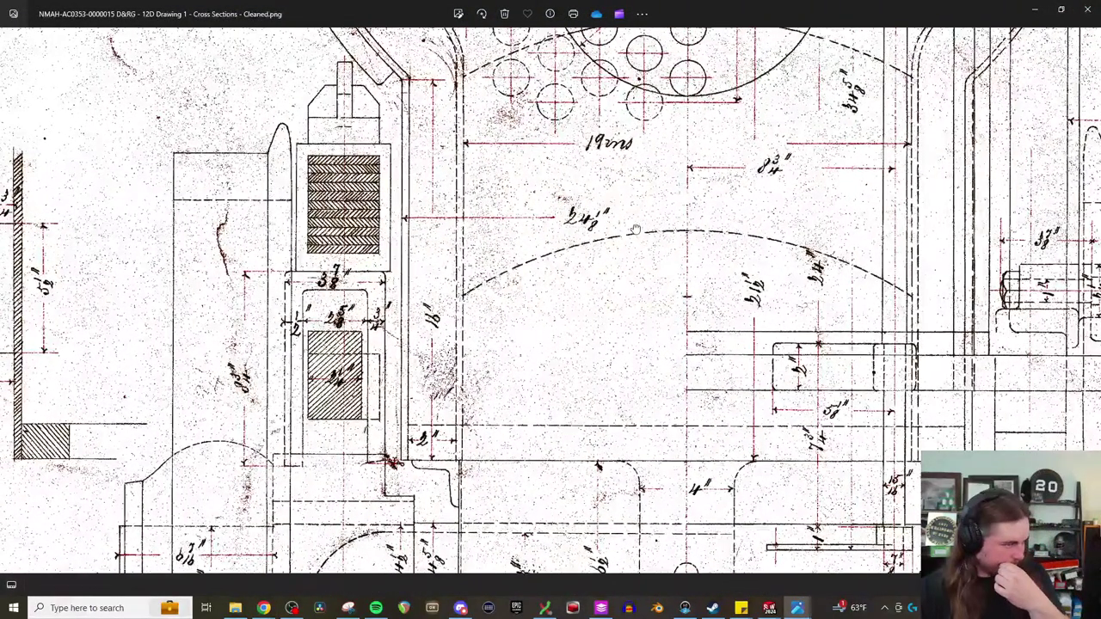
{"action": "mouse_move", "coordinate": [635, 230]}
{"action": "left_mouse_down"}
{"action": "mouse_move", "coordinate": [664, 413]}
{"action": "mouse_move", "coordinate": [631, 510]}
{"action": "left_mouse_up"}
{"action": "mouse_move", "coordinate": [702, 296]}
{"action": "left_mouse_down"}
{"action": "mouse_move", "coordinate": [748, 483]}
{"action": "mouse_move", "coordinate": [642, 290]}
{"action": "left_mouse_up"}
{"action": "scroll", "coordinate": [727, 395], "scroll_direction": "down", "scroll_amount": 1}
{"action": "scroll", "coordinate": [747, 482], "scroll_direction": "down", "scroll_amount": 1}
{"action": "mouse_move", "coordinate": [559, 563]}
{"action": "left_mouse_down"}
{"action": "mouse_move", "coordinate": [389, 283]}
{"action": "mouse_move", "coordinate": [436, 283]}
{"action": "mouse_move", "coordinate": [459, 267]}
{"action": "left_mouse_up"}
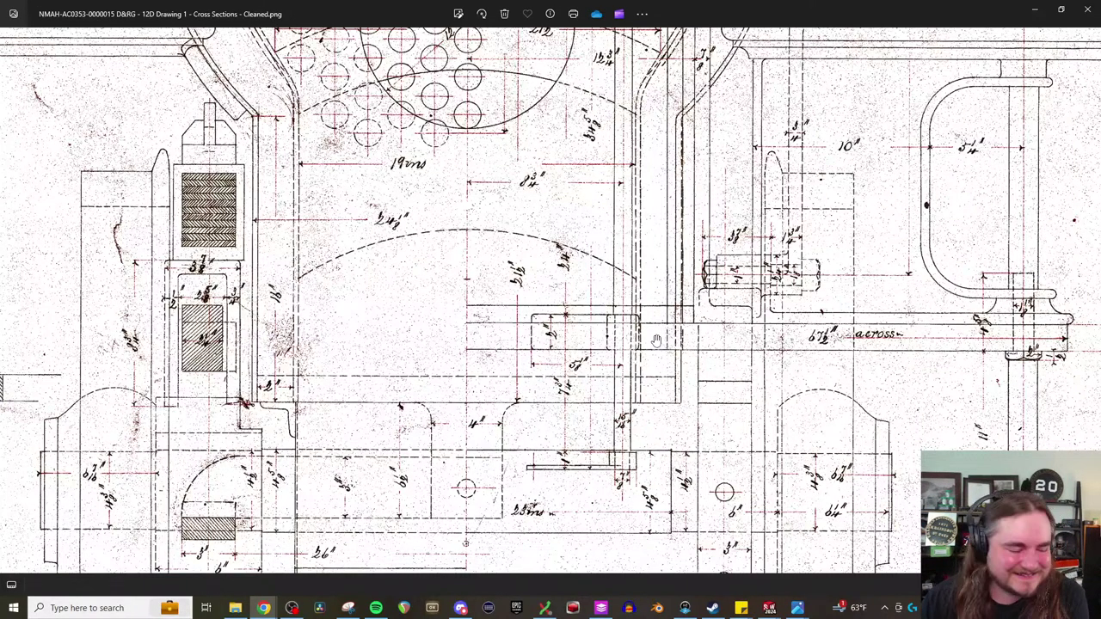
- Survey the whole 12D Cross Sections sheet, and re-examine the firebox side sheets, tube layout and width dimensions
{"action": "scroll", "coordinate": [685, 333], "scroll_direction": "down", "scroll_amount": 5}
{"action": "scroll", "coordinate": [960, 410], "scroll_direction": "up", "scroll_amount": 2}
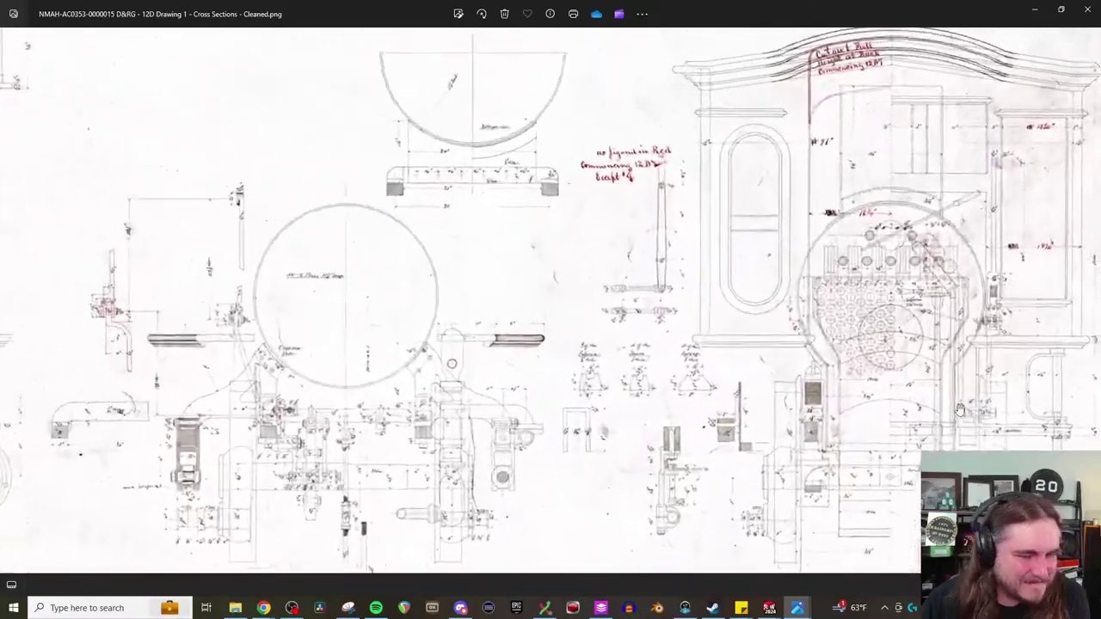
{"action": "scroll", "coordinate": [960, 410], "scroll_direction": "up", "scroll_amount": 4}
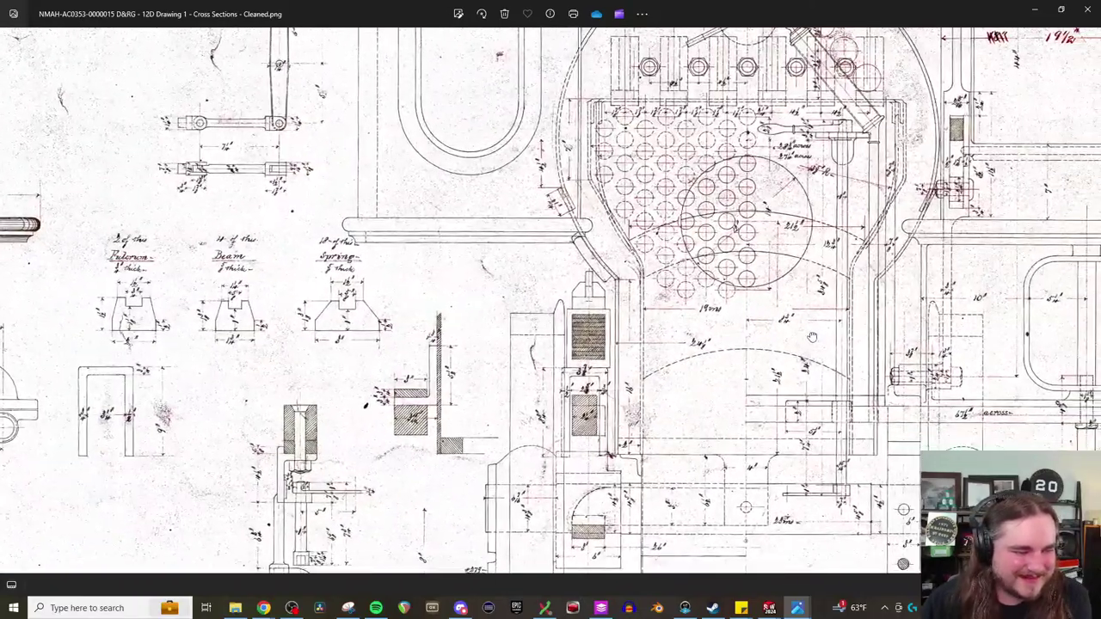
{"action": "mouse_move", "coordinate": [811, 336]}
{"action": "left_mouse_down"}
{"action": "mouse_move", "coordinate": [731, 293]}
{"action": "mouse_move", "coordinate": [685, 228]}
{"action": "left_mouse_up"}
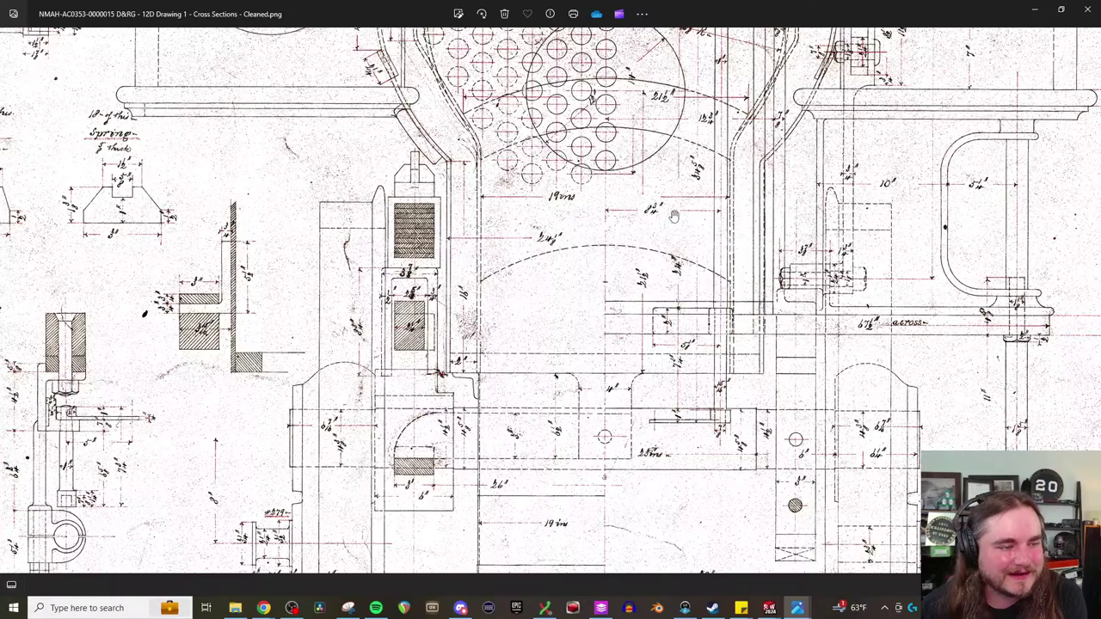
{"action": "mouse_move", "coordinate": [631, 208]}
{"action": "left_mouse_down"}
{"action": "mouse_move", "coordinate": [617, 329]}
{"action": "mouse_move", "coordinate": [587, 347]}
{"action": "left_mouse_up"}
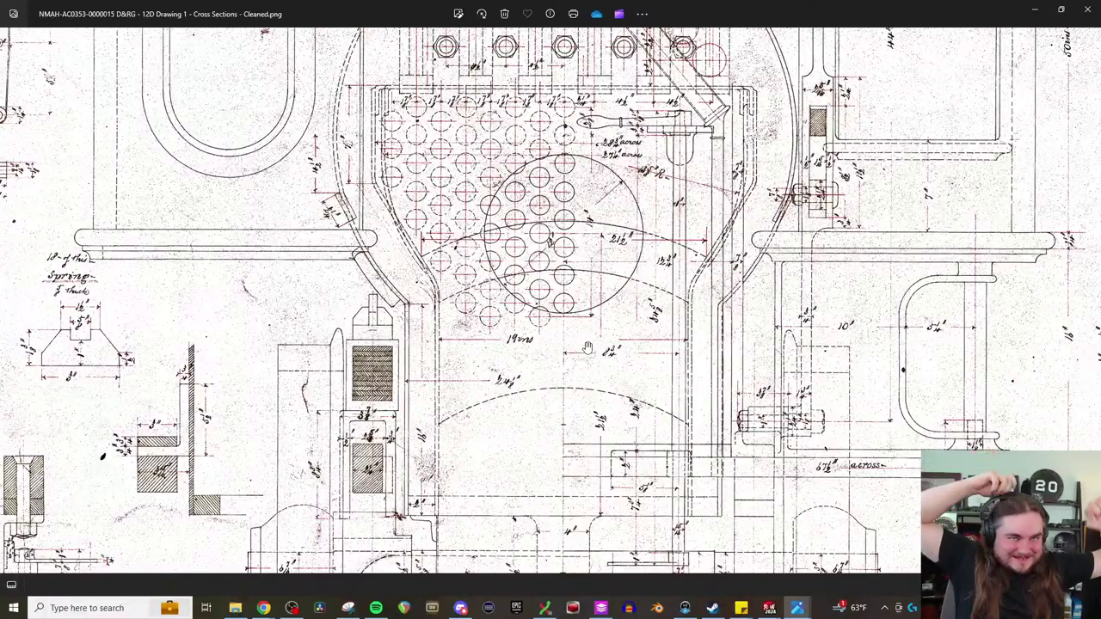
{"action": "left_click_drag", "start_coordinate": [422, 485], "coordinate": [432, 365]}
{"action": "scroll", "coordinate": [410, 422], "scroll_direction": "up", "scroll_amount": 2}
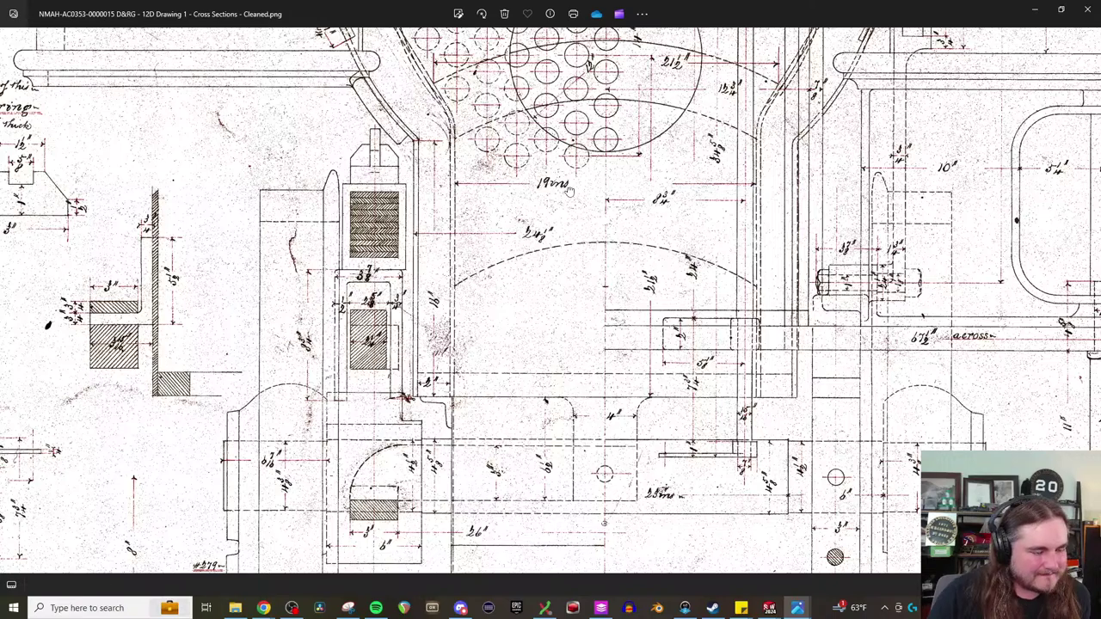
{"action": "scroll", "coordinate": [585, 379], "scroll_direction": "up", "scroll_amount": 1}
{"action": "scroll", "coordinate": [602, 249], "scroll_direction": "down", "scroll_amount": 1}
{"action": "left_click_drag", "start_coordinate": [602, 247], "coordinate": [591, 225]}
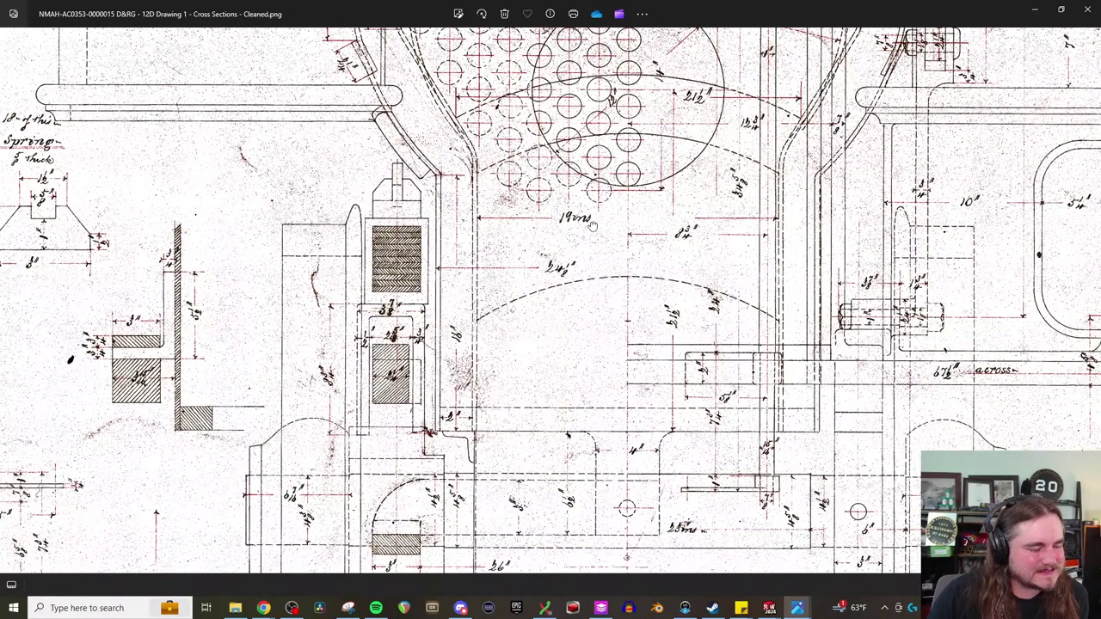
{"action": "mouse_move", "coordinate": [592, 225]}
{"action": "left_mouse_down"}
{"action": "mouse_move", "coordinate": [627, 281]}
{"action": "mouse_move", "coordinate": [605, 226]}
{"action": "left_mouse_up"}
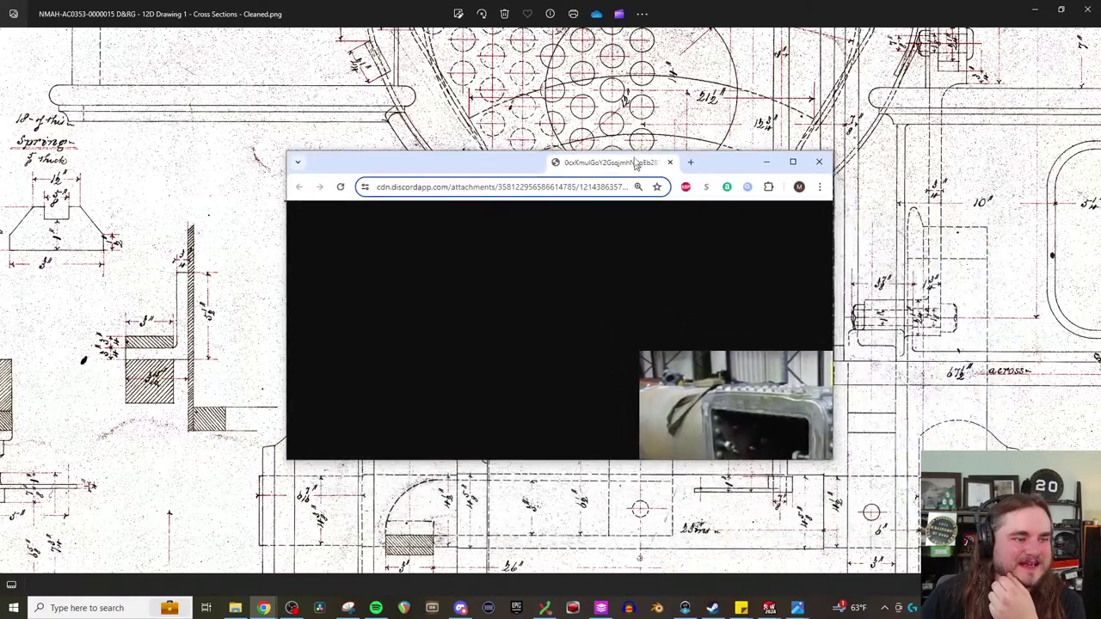
- View the riveted firebox photo enlarged, close it, and compare it with the lower firebox section in the Cross Sections drawing
{"action": "left_click", "coordinate": [789, 155]}
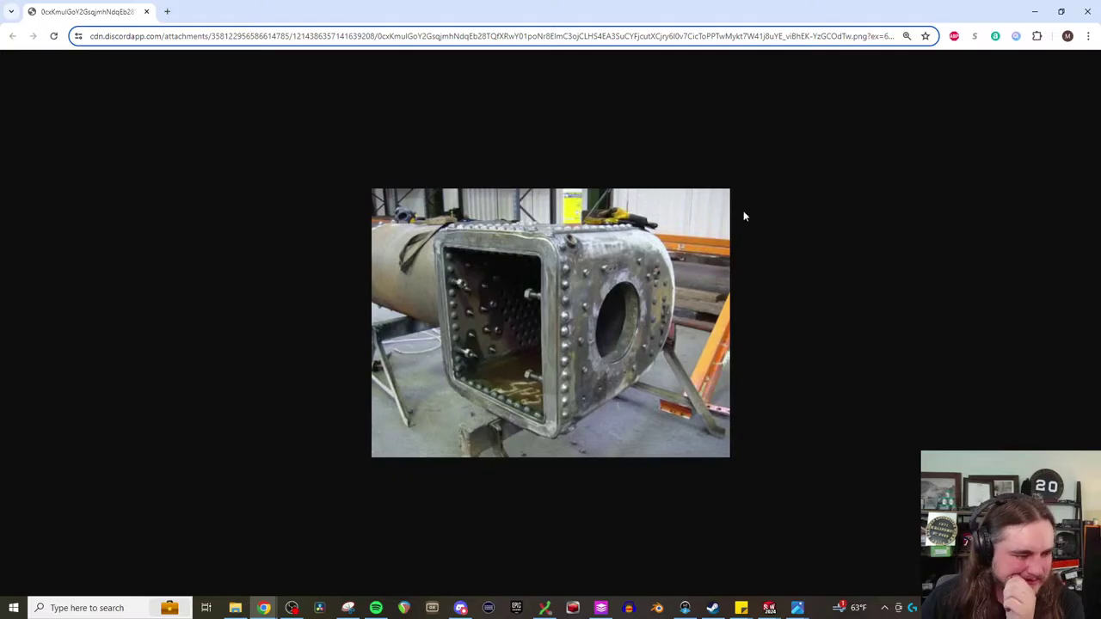
{"action": "left_click", "coordinate": [1088, 10]}
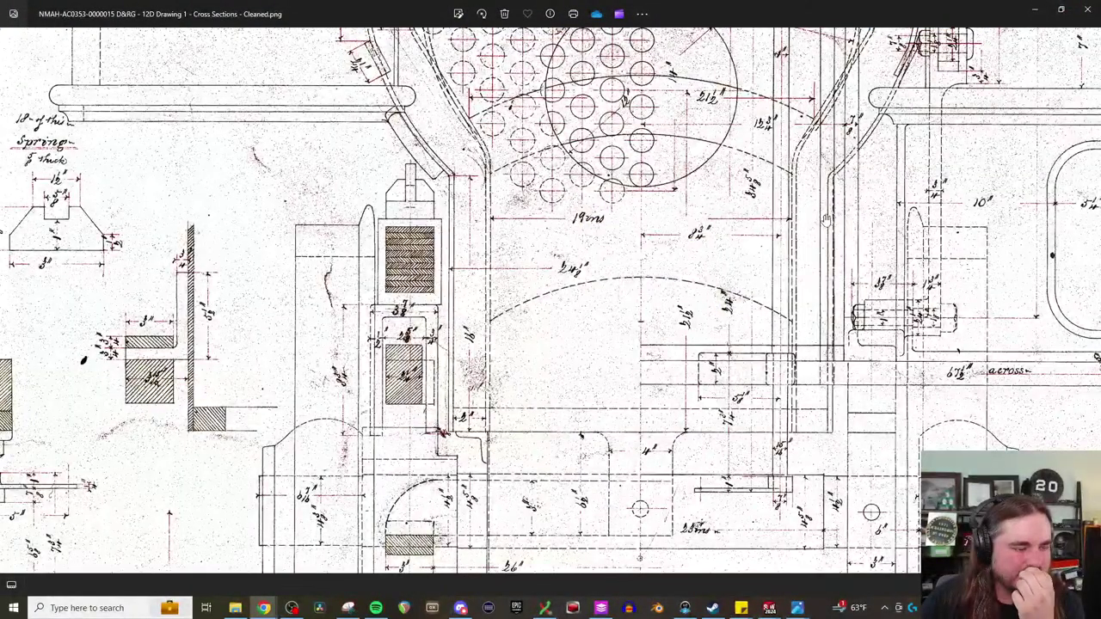
{"action": "mouse_move", "coordinate": [752, 271]}
{"action": "left_mouse_down"}
{"action": "mouse_move", "coordinate": [673, 451]}
{"action": "mouse_move", "coordinate": [550, 359]}
{"action": "mouse_move", "coordinate": [705, 456]}
{"action": "mouse_move", "coordinate": [722, 430]}
{"action": "mouse_move", "coordinate": [691, 375]}
{"action": "left_mouse_up"}
{"action": "left_click_drag", "start_coordinate": [671, 238], "coordinate": [665, 186]}
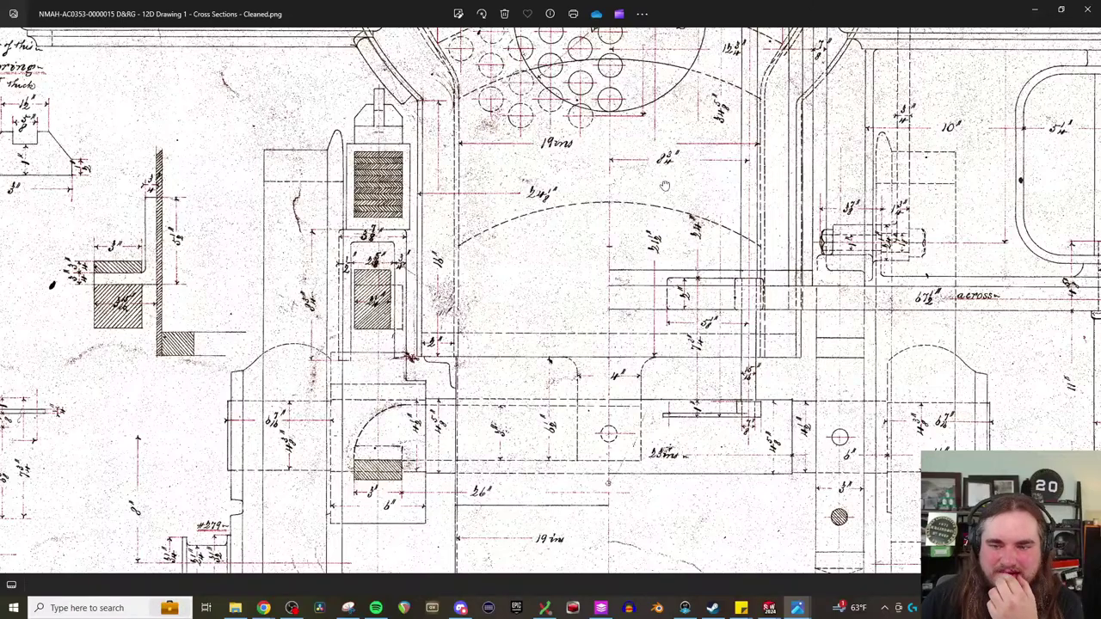
{"action": "left_click_drag", "start_coordinate": [665, 186], "coordinate": [643, 237]}
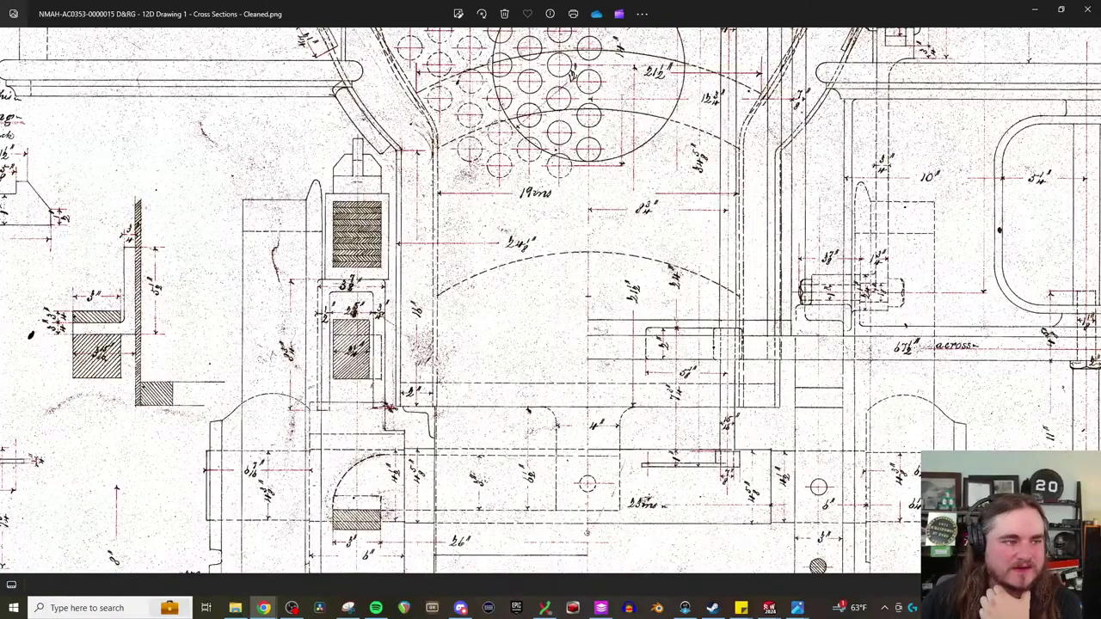
- Bring the riveted firebox photo up again at full window size for another look, and put it away
{"action": "left_click_drag", "start_coordinate": [756, 0], "coordinate": [845, 184]}
{"action": "left_click", "coordinate": [825, 189]}
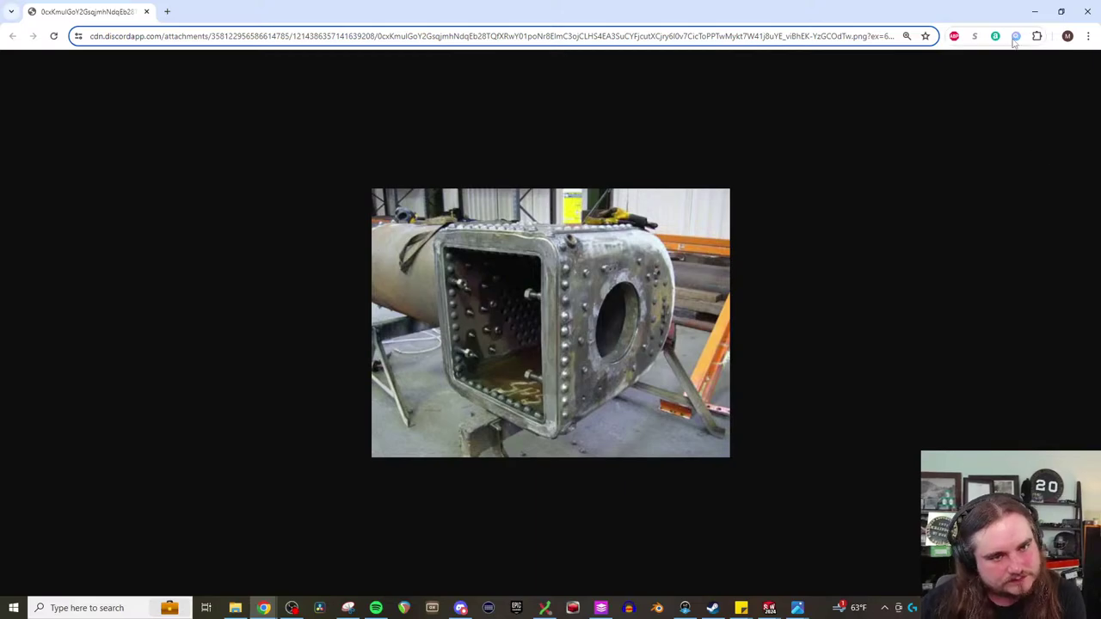
{"action": "left_click", "coordinate": [1035, 10]}
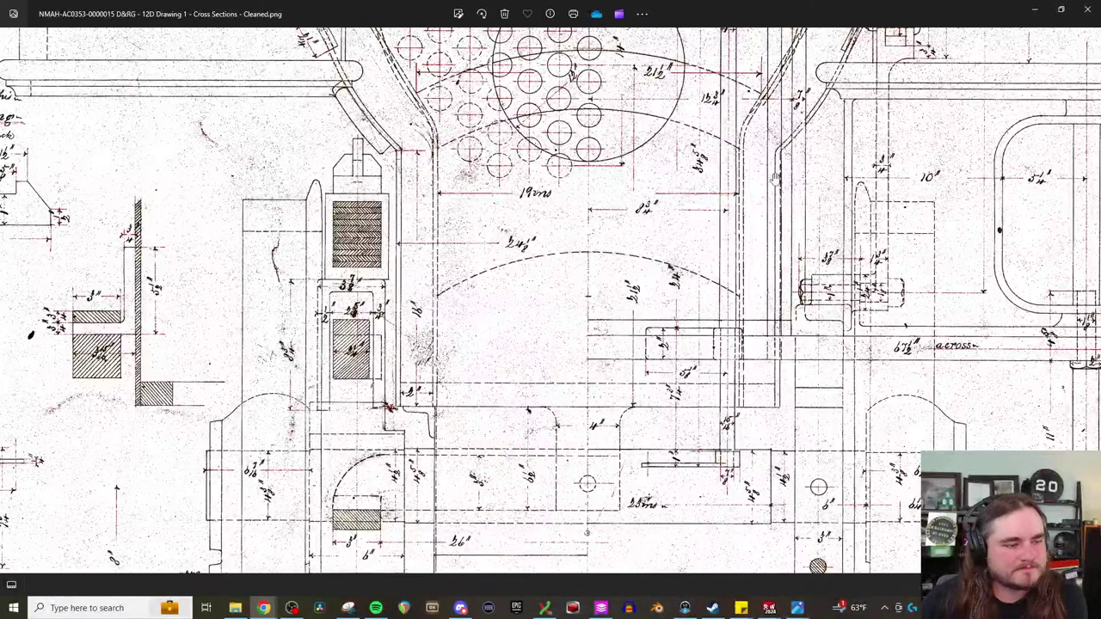
- Put the 12D drawings away, return to BoilerRivetedAssembly in SOLIDWORKS and examine the foundation ring from below
{"action": "left_click", "coordinate": [1034, 11]}
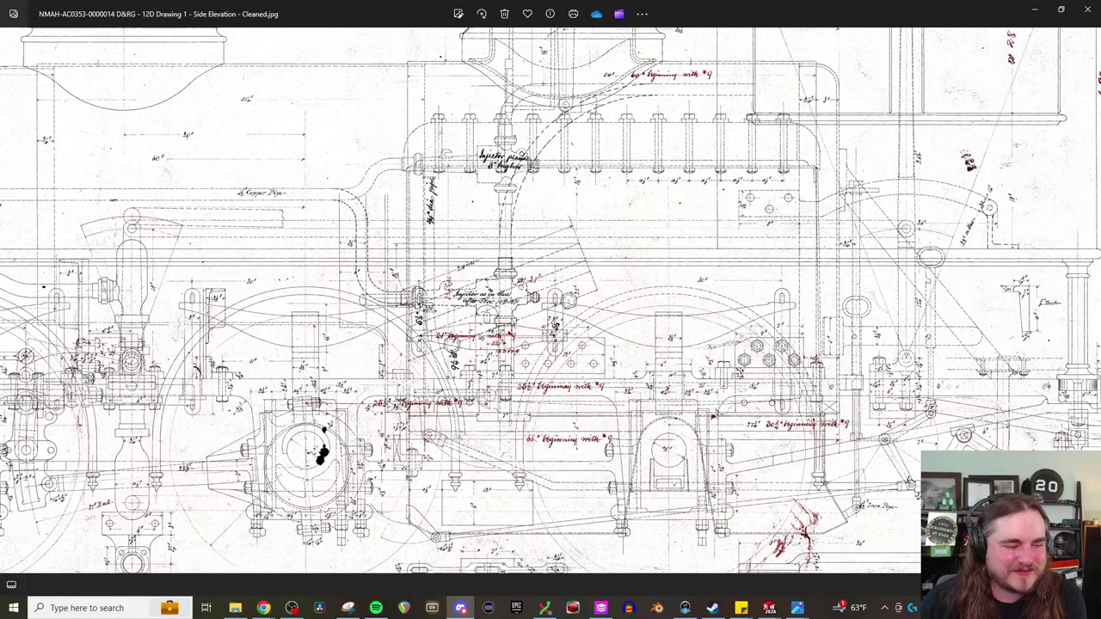
{"action": "left_click", "coordinate": [1039, 12]}
{"action": "scroll", "coordinate": [754, 270], "scroll_direction": "down", "scroll_amount": 5}
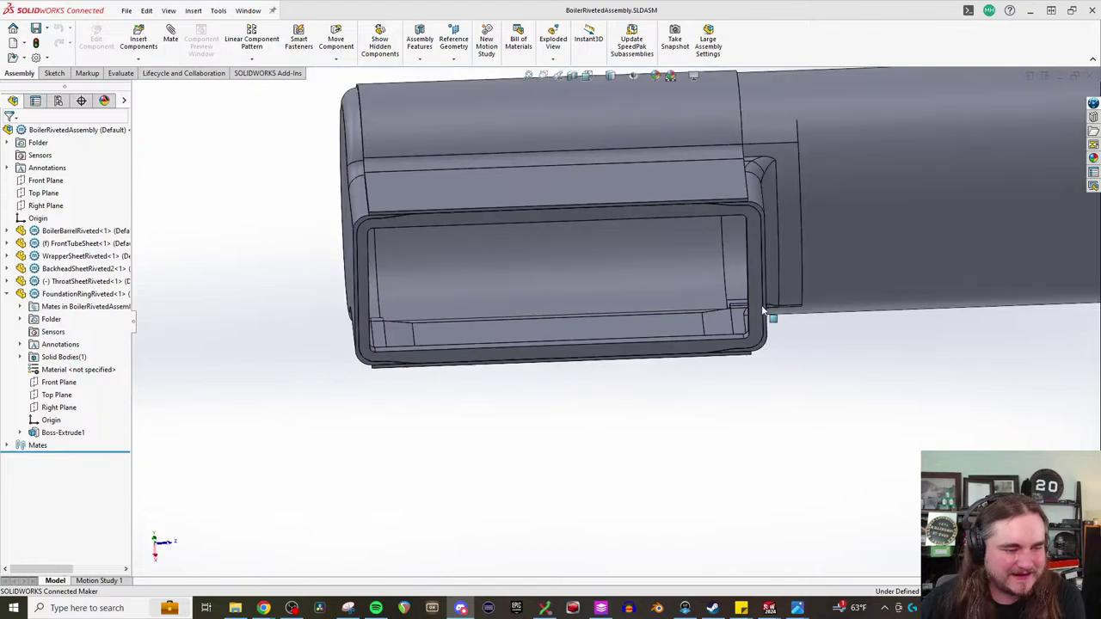
{"action": "middle_click_drag", "start_coordinate": [684, 389], "coordinate": [621, 253]}
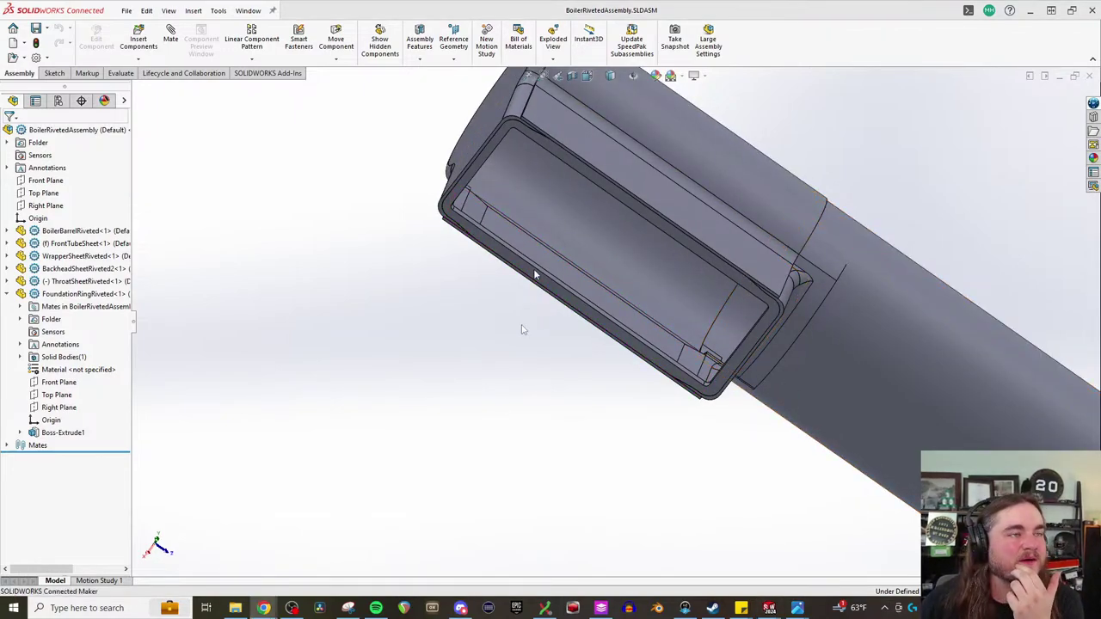
- View the riveted boiler reference photo in the browser at full window size again, and return to the boiler assembly in SOLIDWORKS
{"action": "left_click", "coordinate": [264, 608]}
{"action": "left_click", "coordinate": [725, 160]}
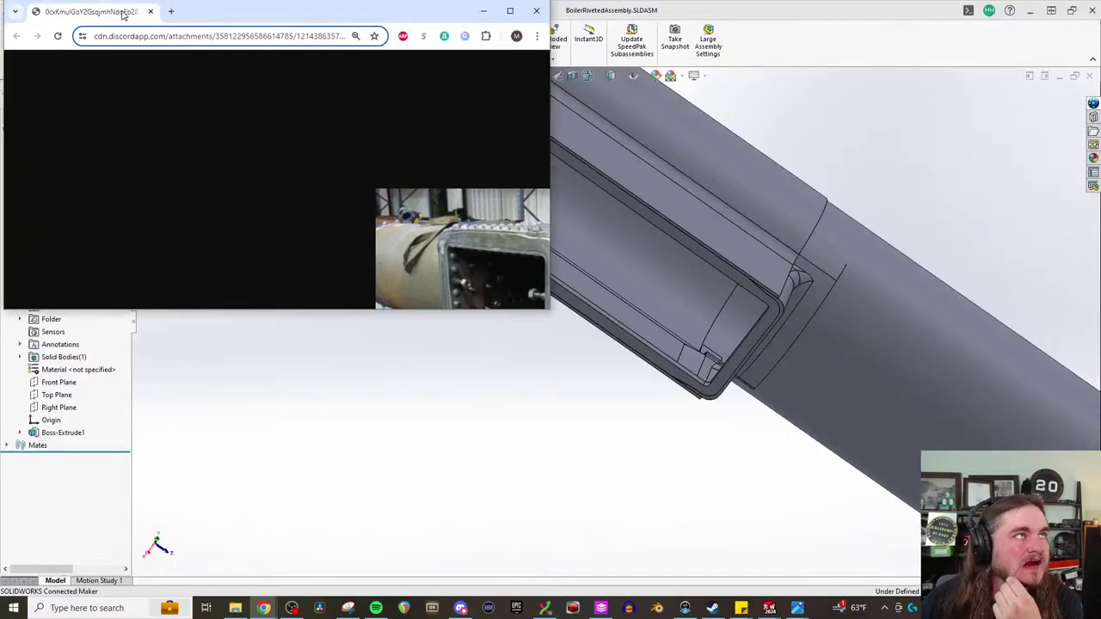
{"action": "double_click", "coordinate": [114, 11]}
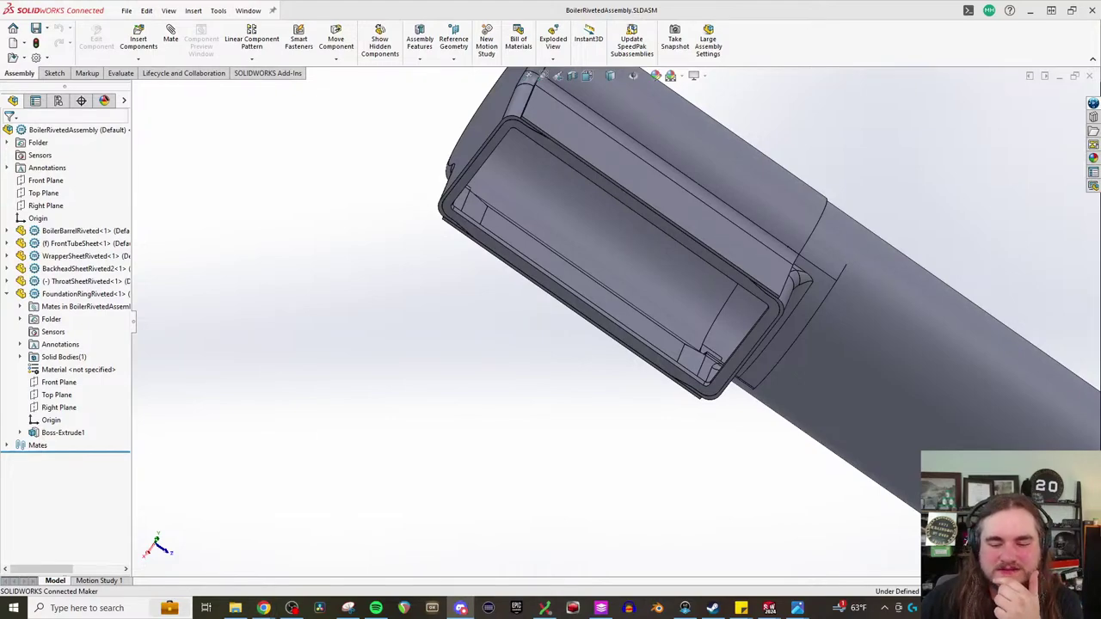
{"action": "left_click", "coordinate": [767, 146]}
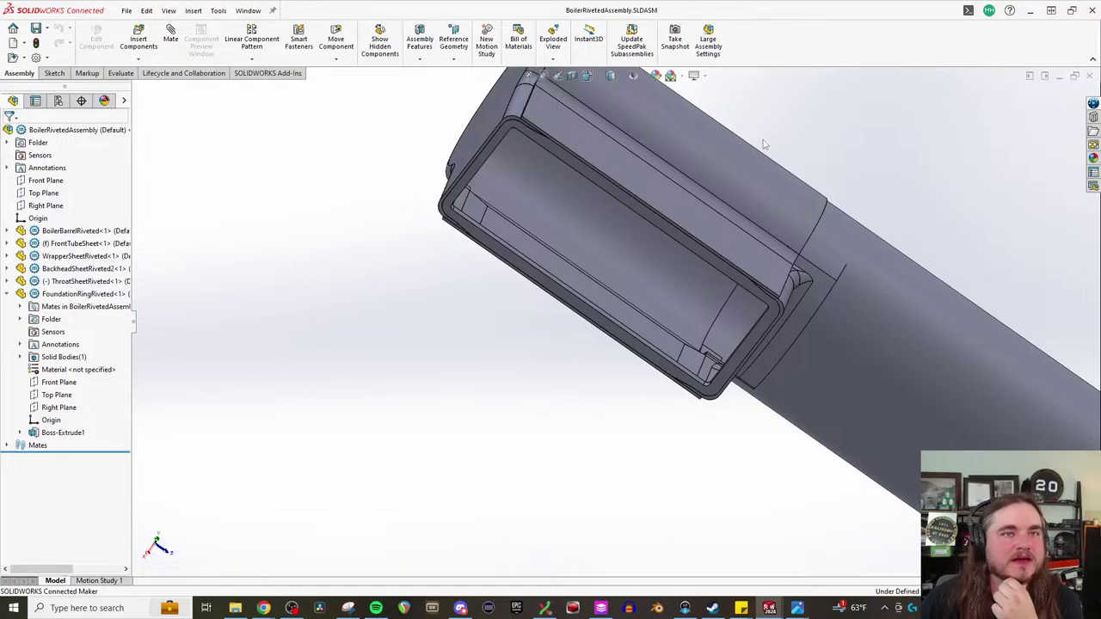
- Examine the firebox opening, foundation ring and throat sheet corners of the riveted boiler assembly from below and behind
{"action": "scroll", "coordinate": [745, 205], "scroll_direction": "down", "scroll_amount": 5}
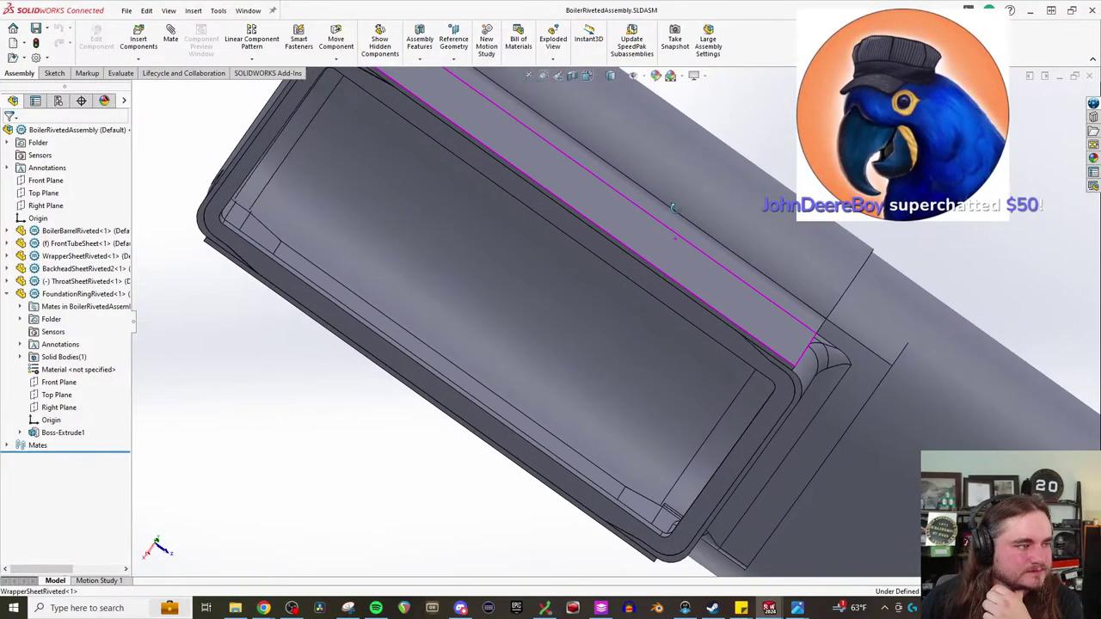
{"action": "middle_click_drag", "start_coordinate": [681, 180], "coordinate": [394, 175]}
{"action": "scroll", "coordinate": [389, 169], "scroll_direction": "up", "scroll_amount": 4}
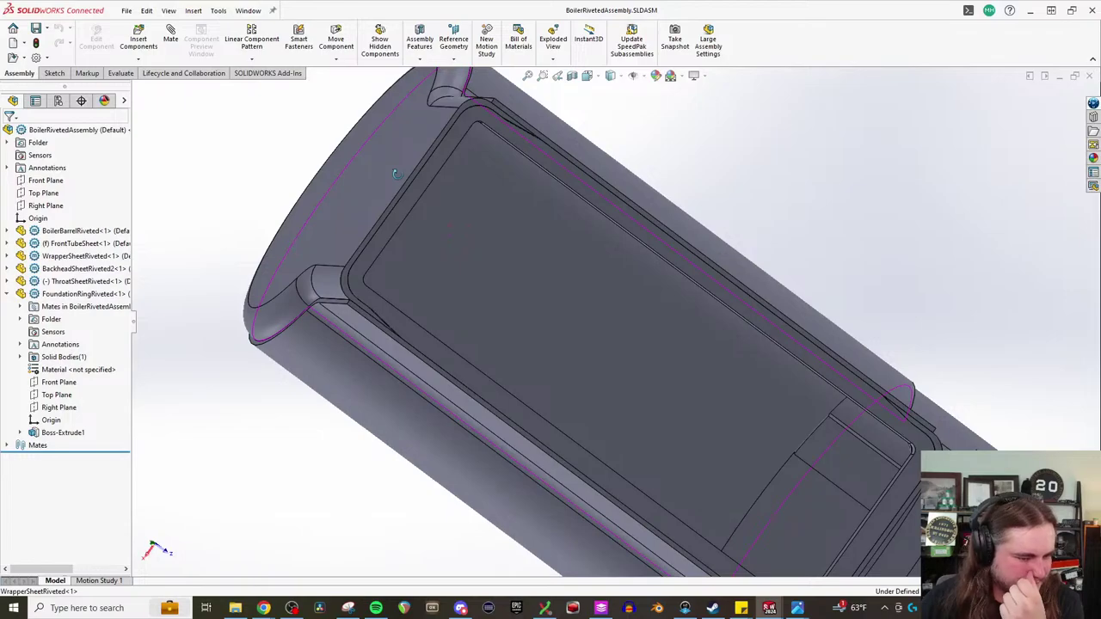
{"action": "scroll", "coordinate": [395, 177], "scroll_direction": "up", "scroll_amount": 6}
{"action": "middle_click_drag", "start_coordinate": [495, 201], "coordinate": [623, 395]}
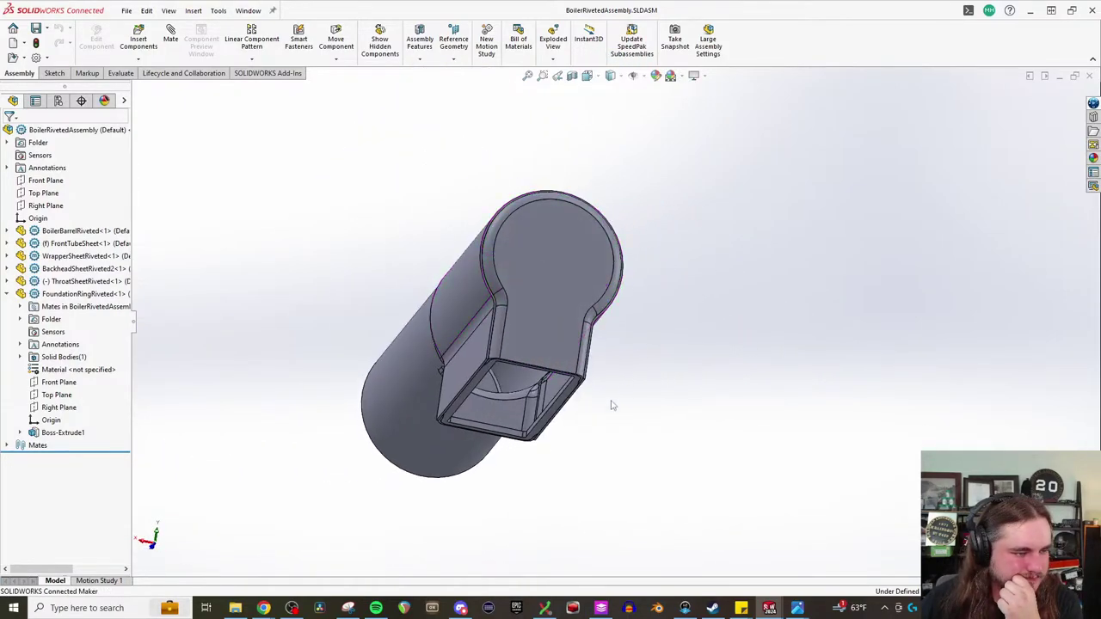
{"action": "scroll", "coordinate": [545, 418], "scroll_direction": "down", "scroll_amount": 5}
{"action": "middle_click_drag", "start_coordinate": [545, 418], "coordinate": [568, 332]}
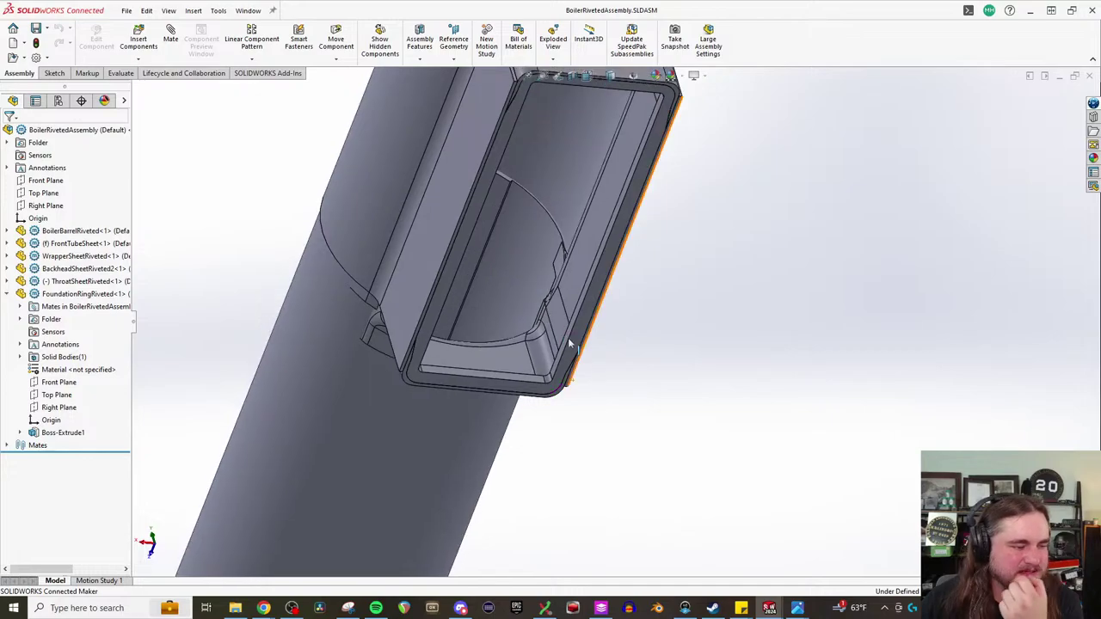
{"action": "scroll", "coordinate": [577, 352], "scroll_direction": "down", "scroll_amount": 4}
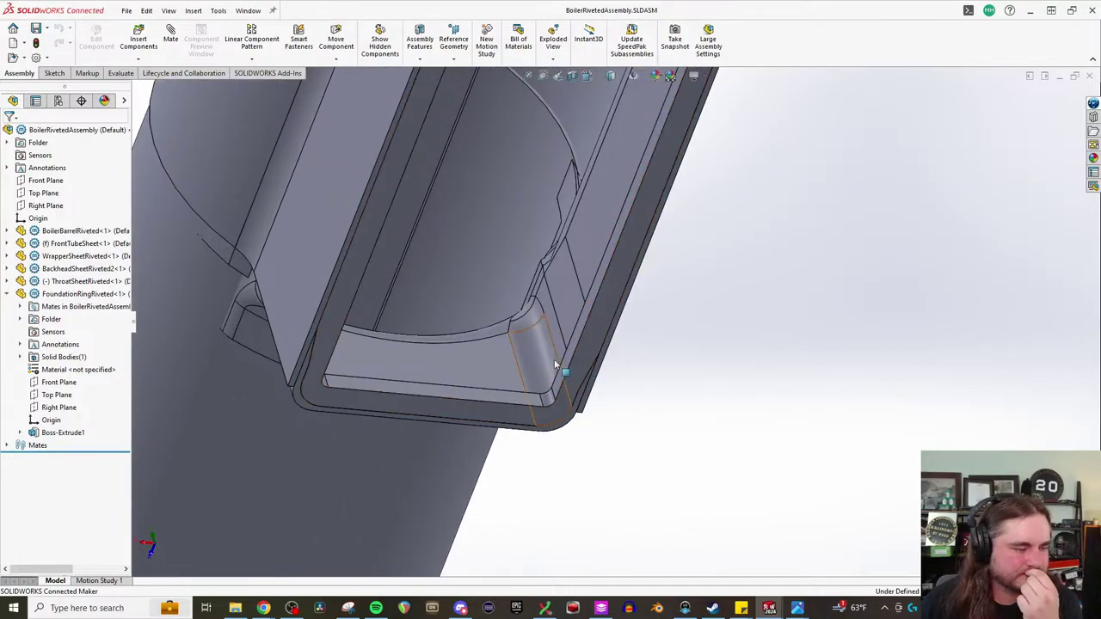
{"action": "scroll", "coordinate": [576, 315], "scroll_direction": "up", "scroll_amount": 3}
{"action": "scroll", "coordinate": [769, 444], "scroll_direction": "up", "scroll_amount": 4}
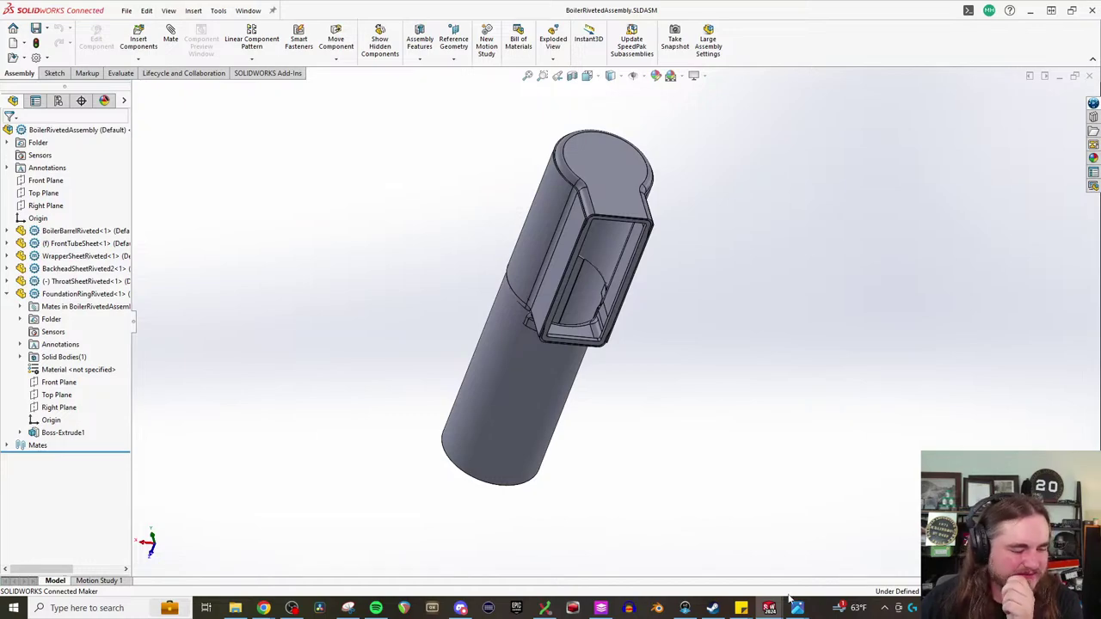
- Create a new part document from the boiler assembly session
{"action": "mouse_move", "coordinate": [769, 607]}
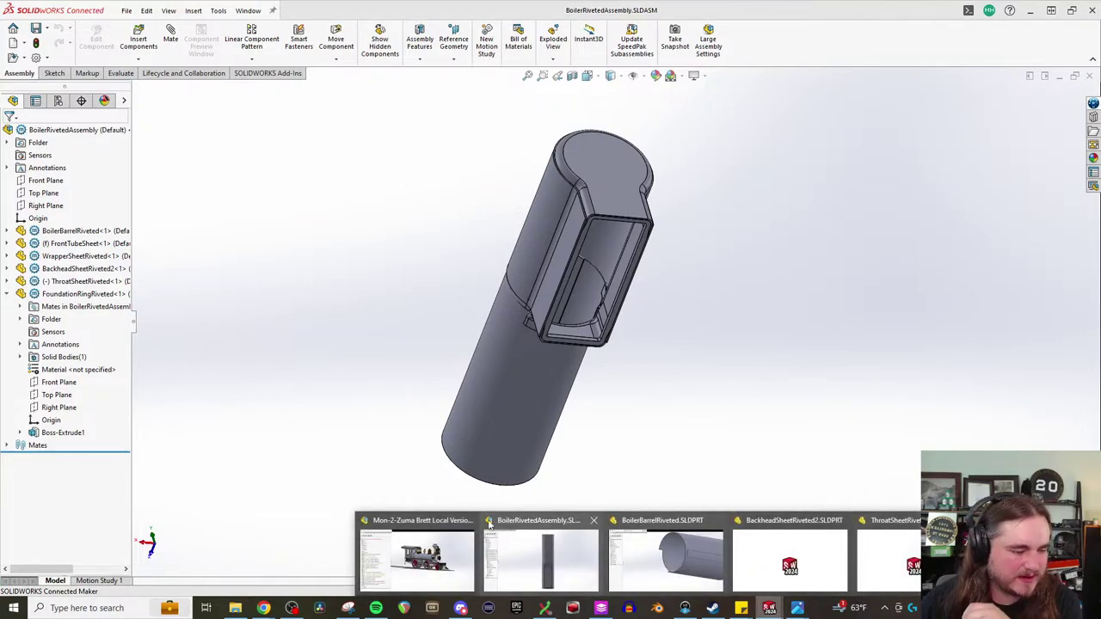
{"action": "left_click", "coordinate": [126, 10]}
{"action": "left_click", "coordinate": [136, 31]}
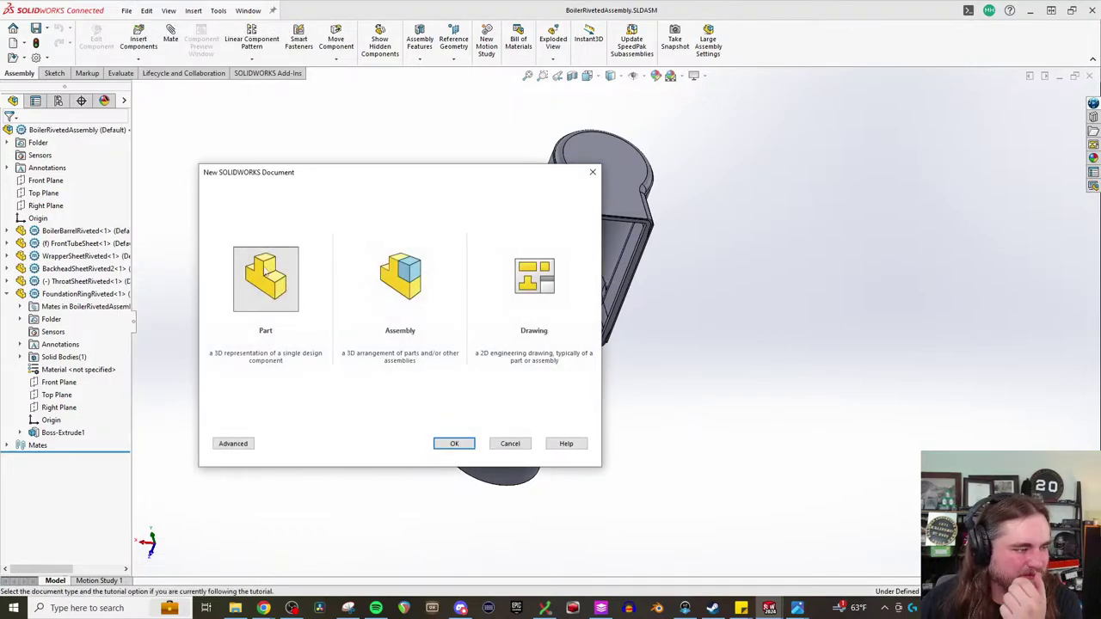
{"action": "left_click", "coordinate": [448, 443]}
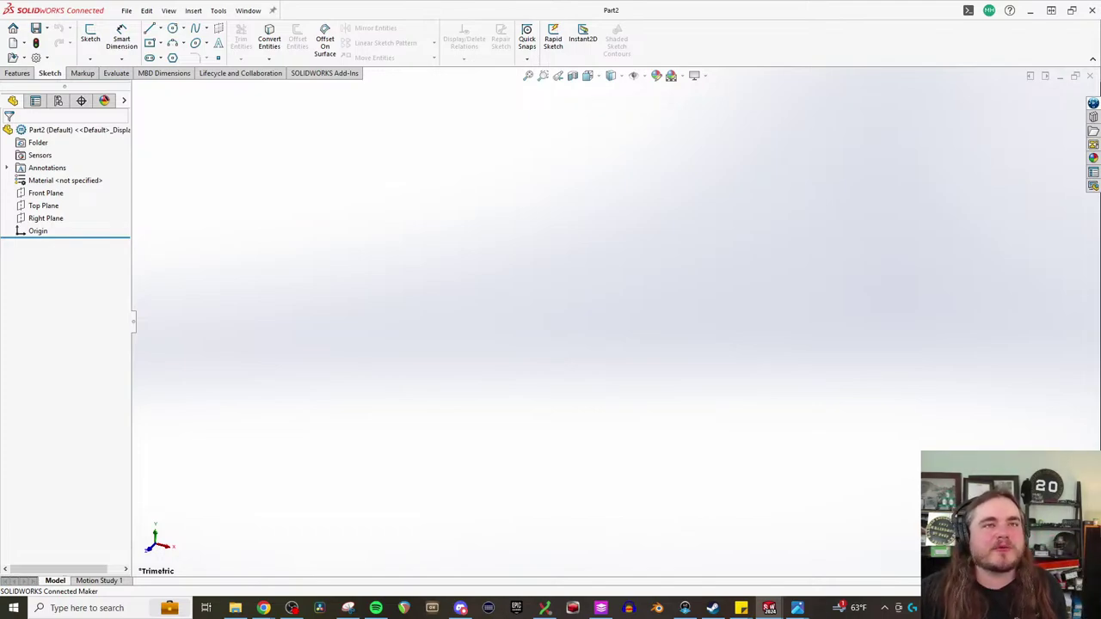
- Save all new and modified documents to this PC, repeating the save twice
{"action": "key", "text": "alt+Tab"}
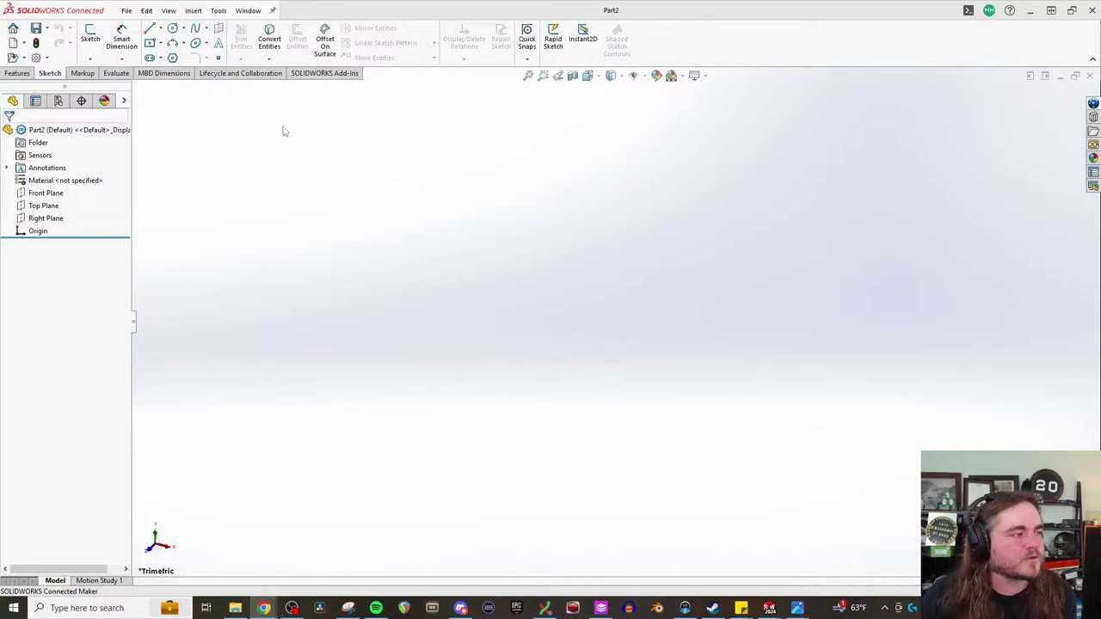
{"action": "left_click", "coordinate": [127, 12]}
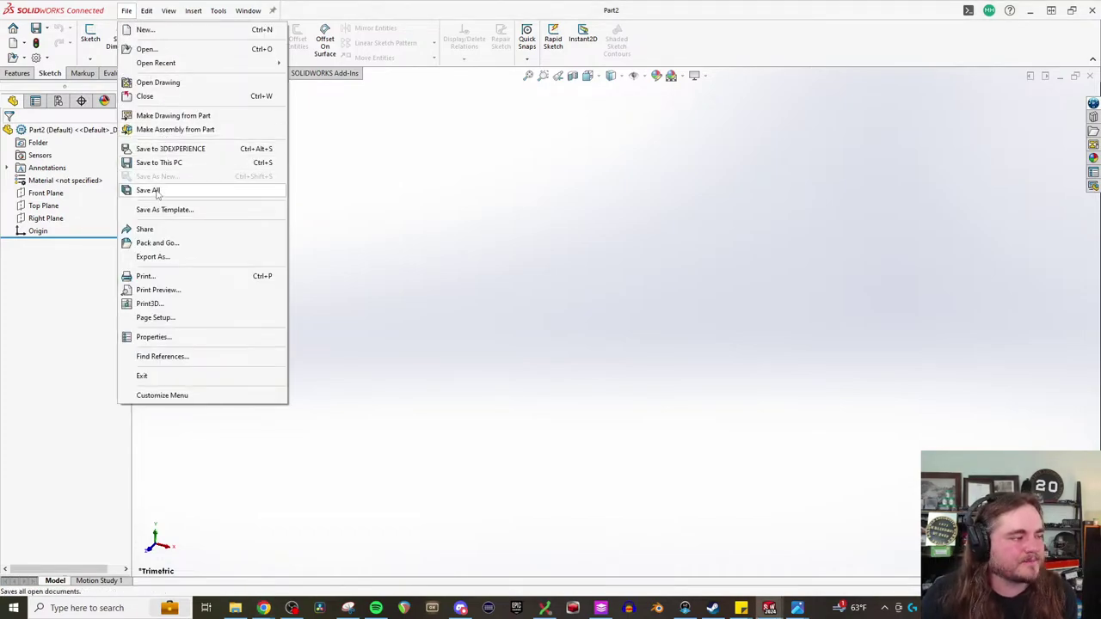
{"action": "left_click", "coordinate": [148, 190]}
{"action": "left_click", "coordinate": [507, 263]}
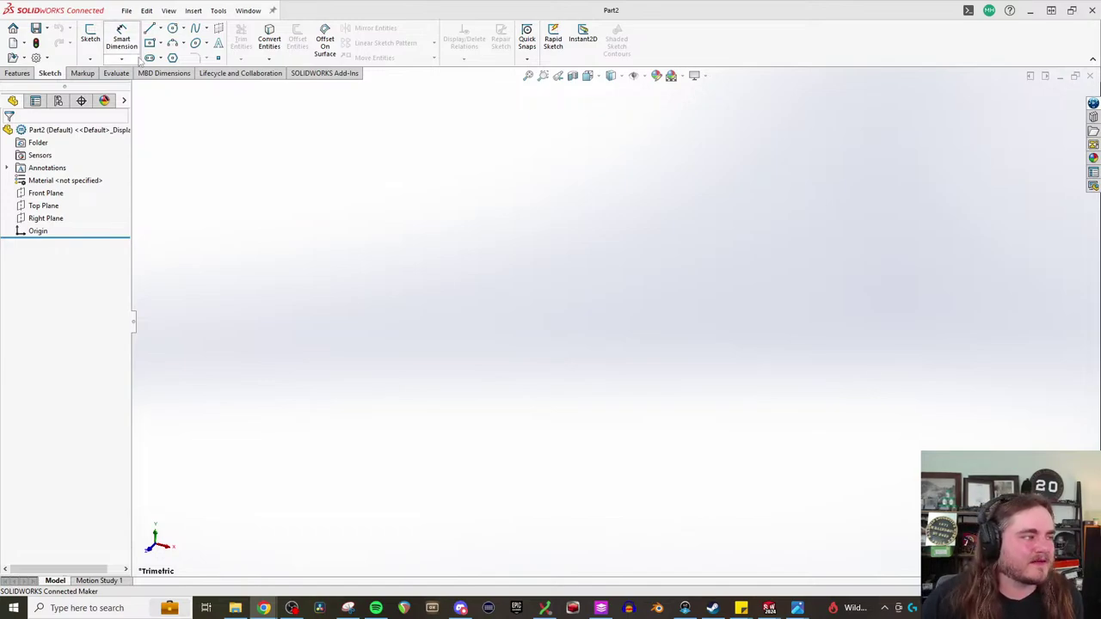
{"action": "left_click", "coordinate": [129, 11]}
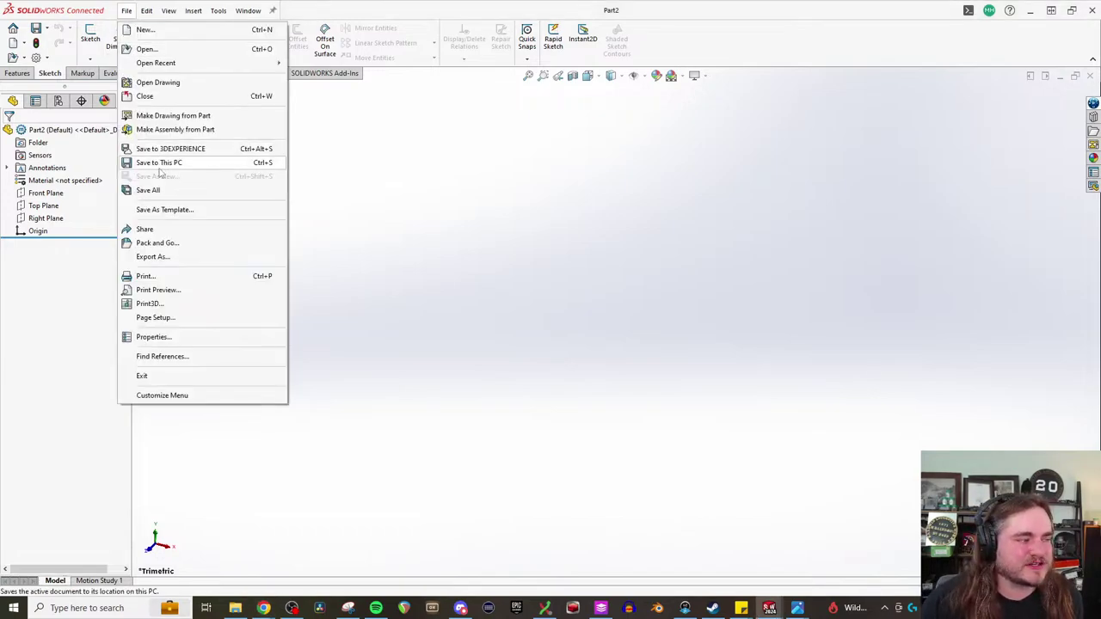
{"action": "left_click", "coordinate": [152, 190]}
{"action": "left_click", "coordinate": [504, 258]}
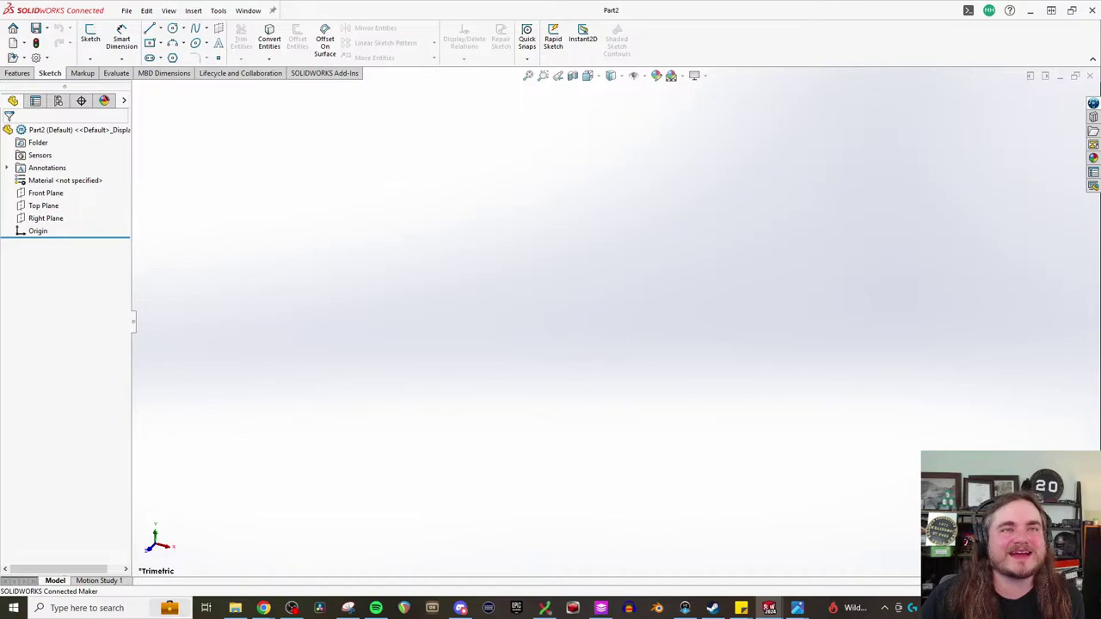
{"action": "left_click", "coordinate": [263, 608]}
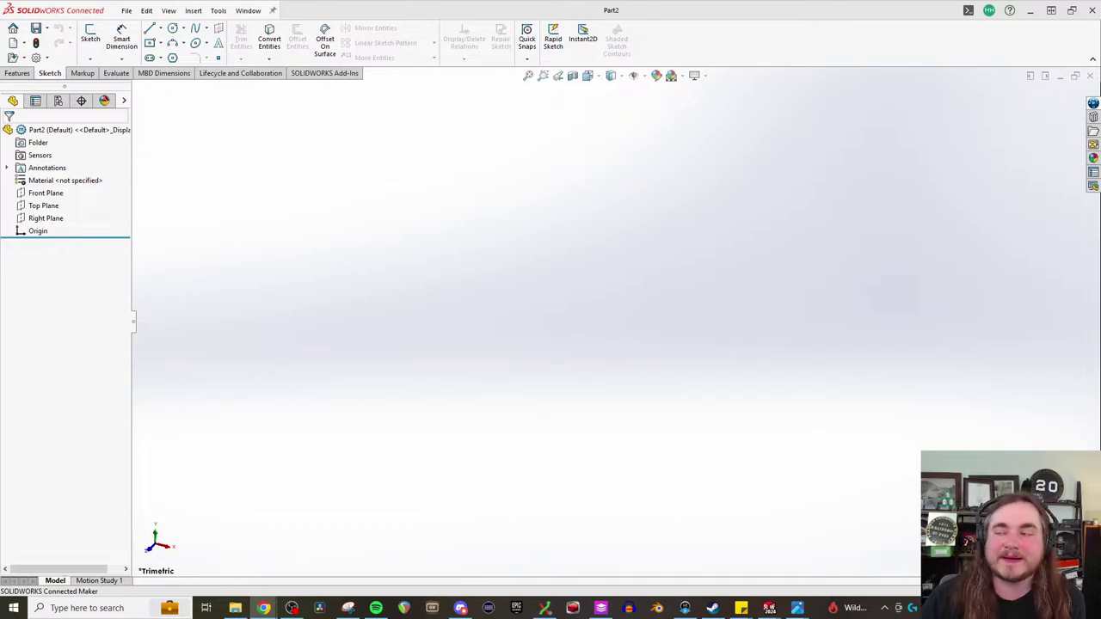
{"action": "left_click", "coordinate": [127, 11]}
{"action": "left_click", "coordinate": [155, 190]}
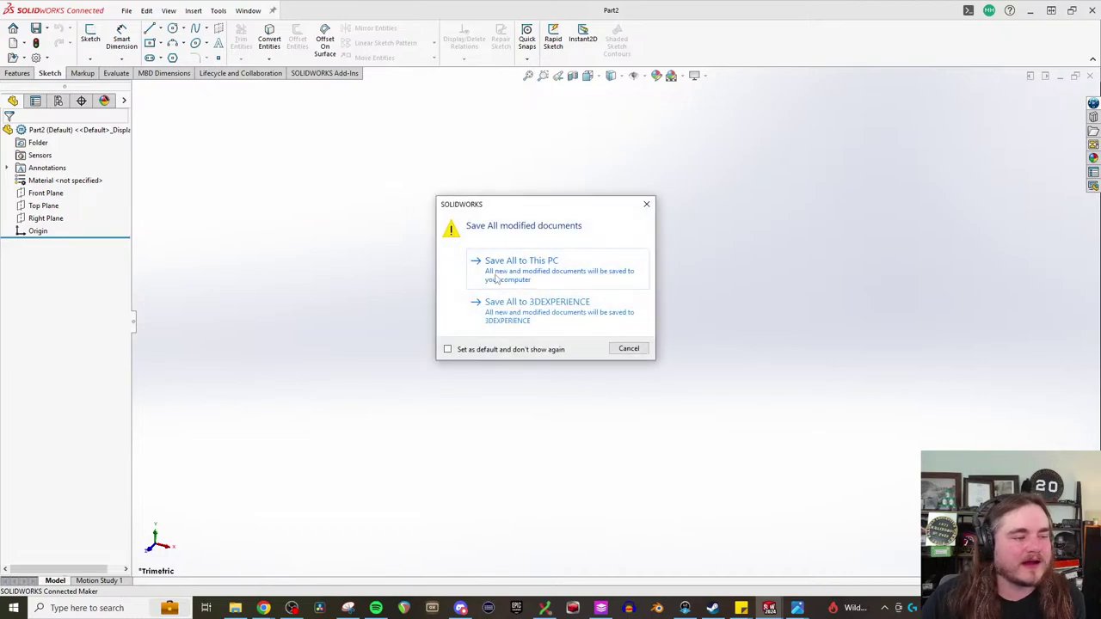
{"action": "left_click", "coordinate": [494, 278]}
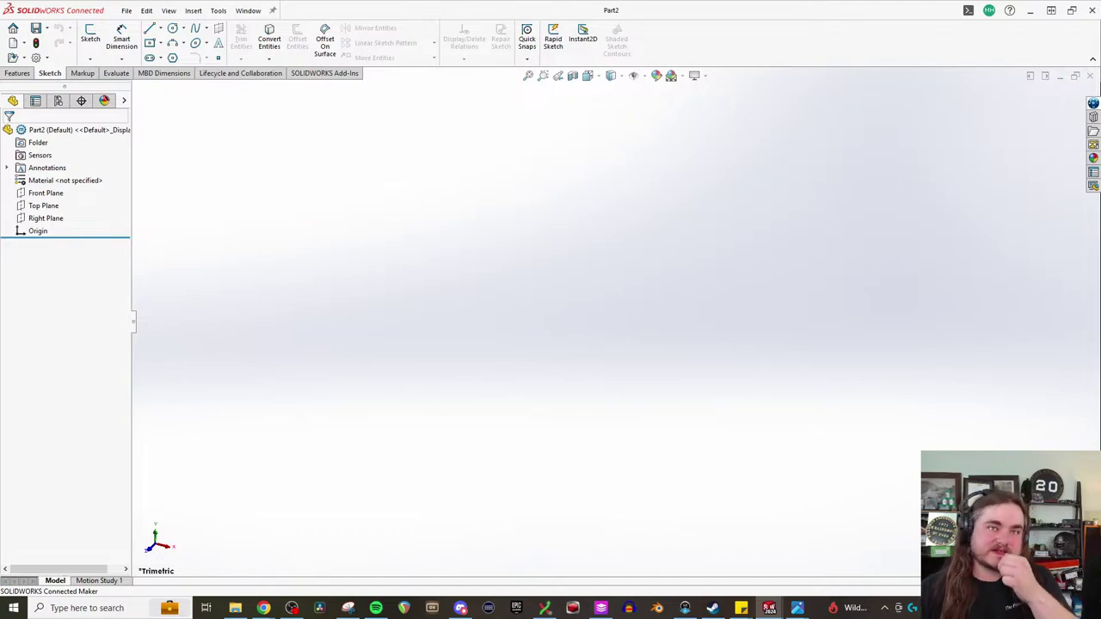
{"action": "left_click", "coordinate": [263, 608]}
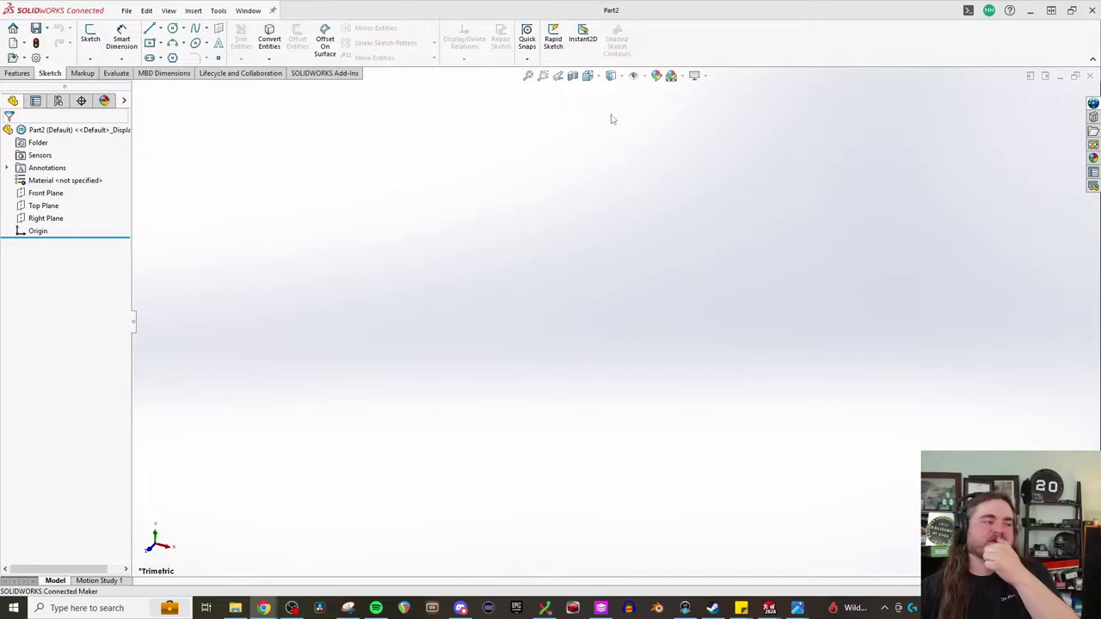
{"action": "left_click", "coordinate": [643, 182]}
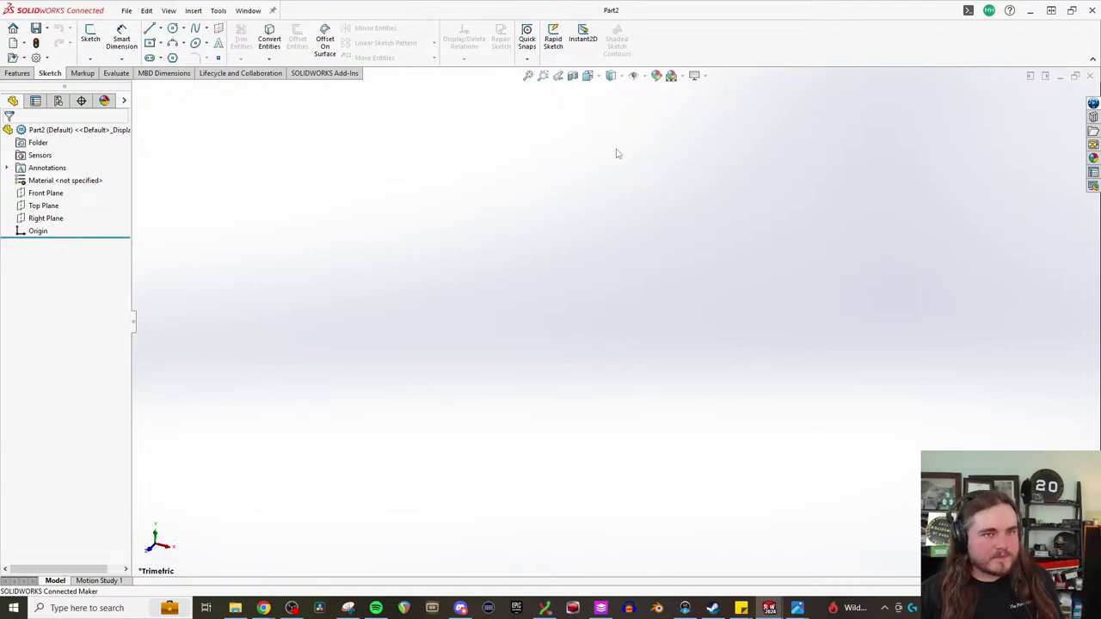
{"action": "left_click", "coordinate": [125, 11]}
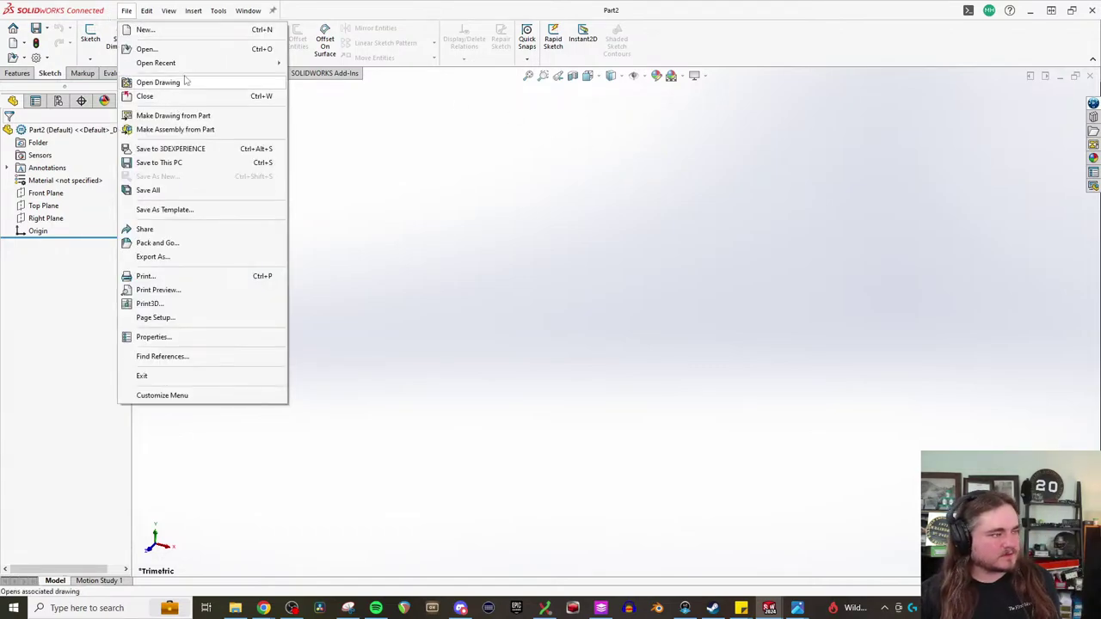
{"action": "mouse_move", "coordinate": [215, 65]}
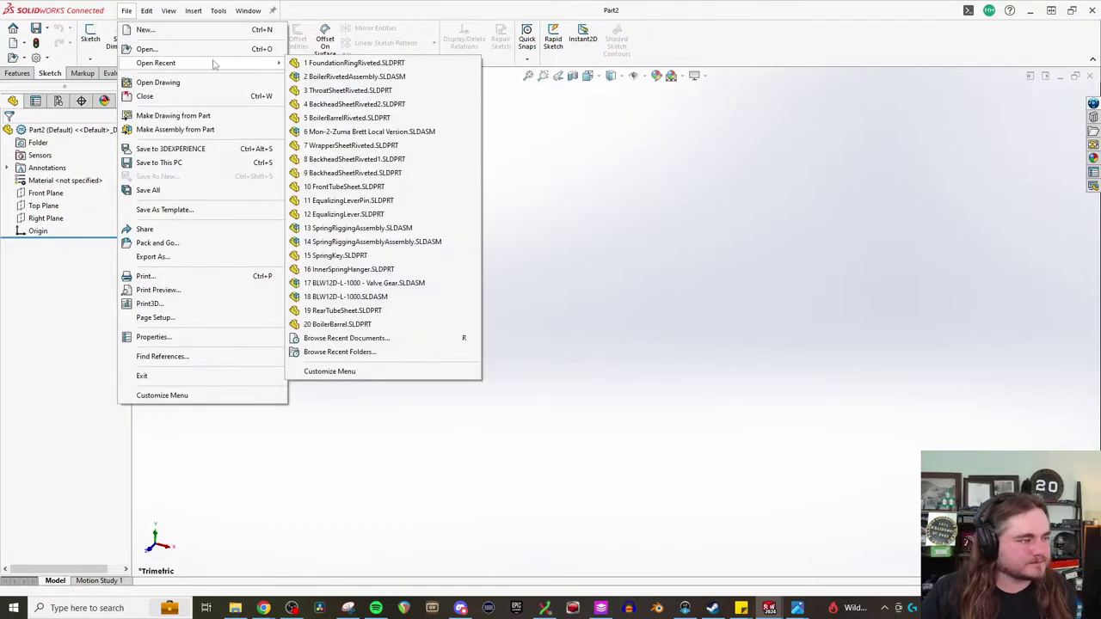
{"action": "left_click", "coordinate": [686, 175]}
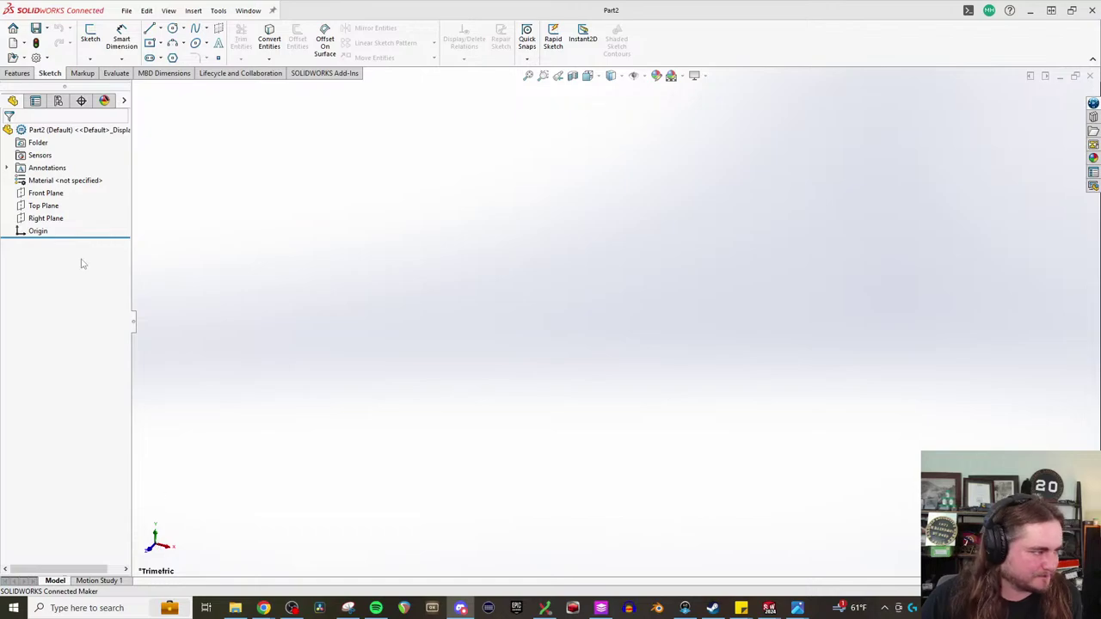
- Start a sketch on the Front Plane, and check the firebox widths in the 12D Cross Sections drawing, moving its window out of the way
{"action": "left_click", "coordinate": [47, 194]}
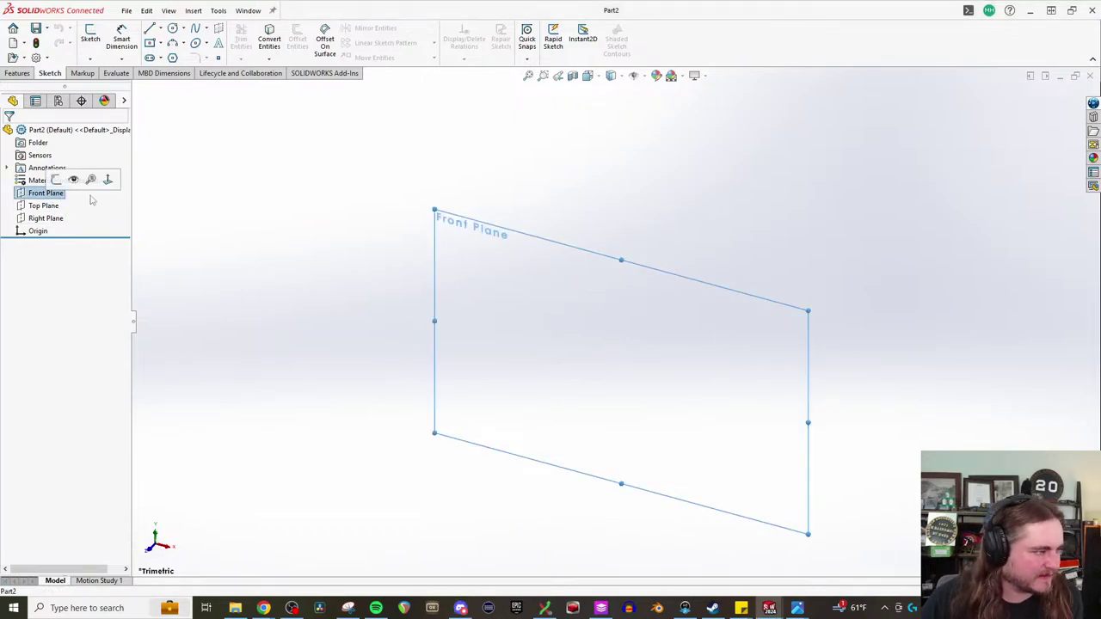
{"action": "left_click", "coordinate": [56, 180]}
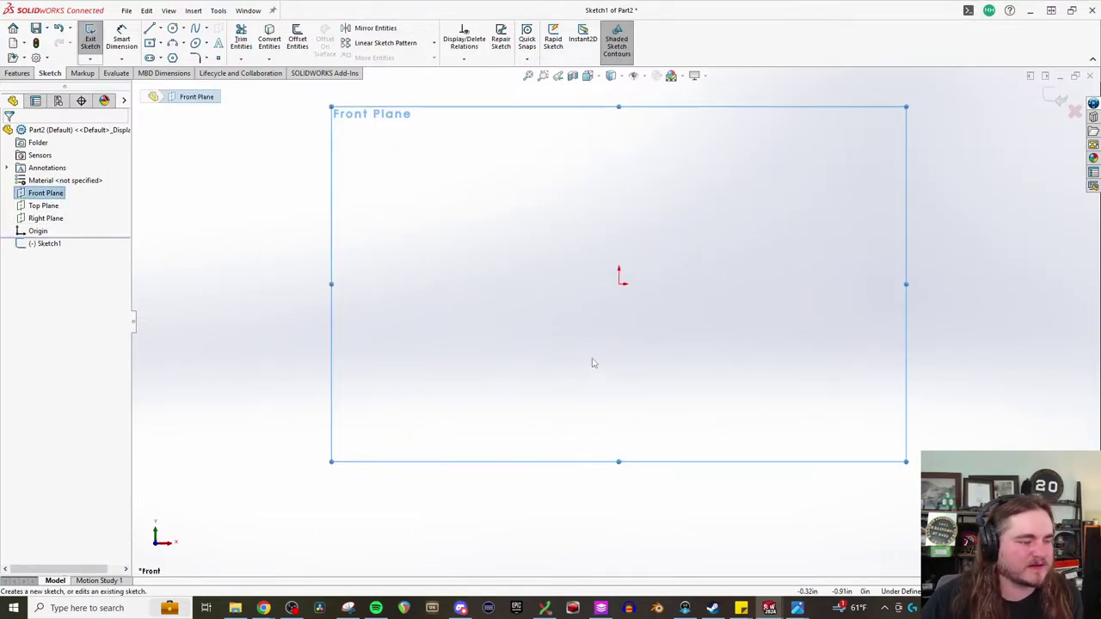
{"action": "left_click", "coordinate": [797, 608]}
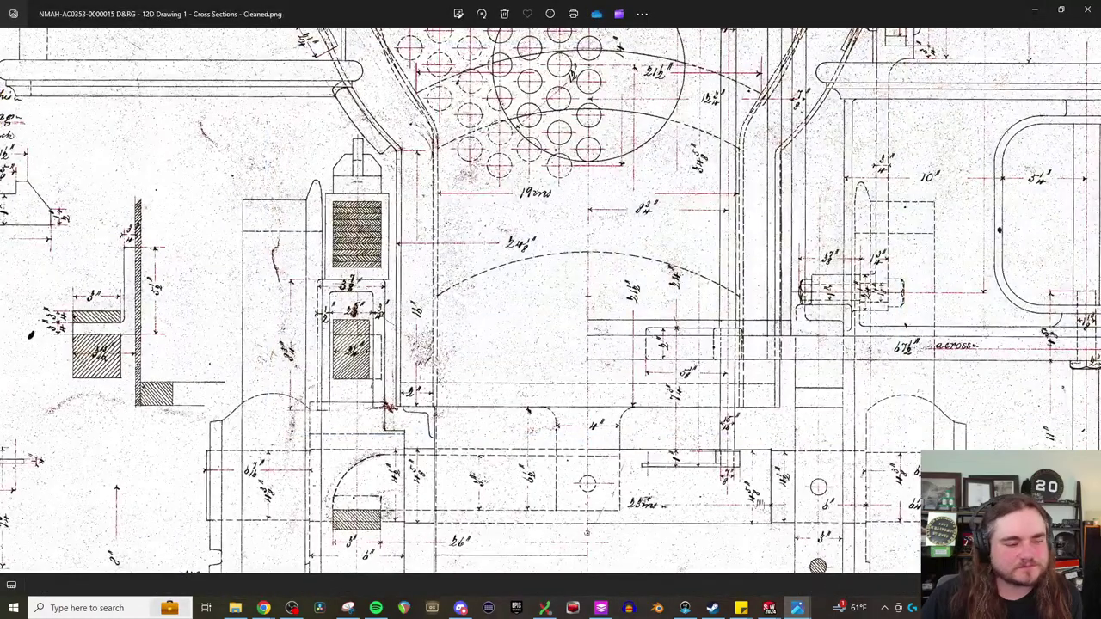
{"action": "mouse_move", "coordinate": [729, 197]}
{"action": "left_mouse_down"}
{"action": "mouse_move", "coordinate": [680, 194]}
{"action": "mouse_move", "coordinate": [714, 370]}
{"action": "left_mouse_up"}
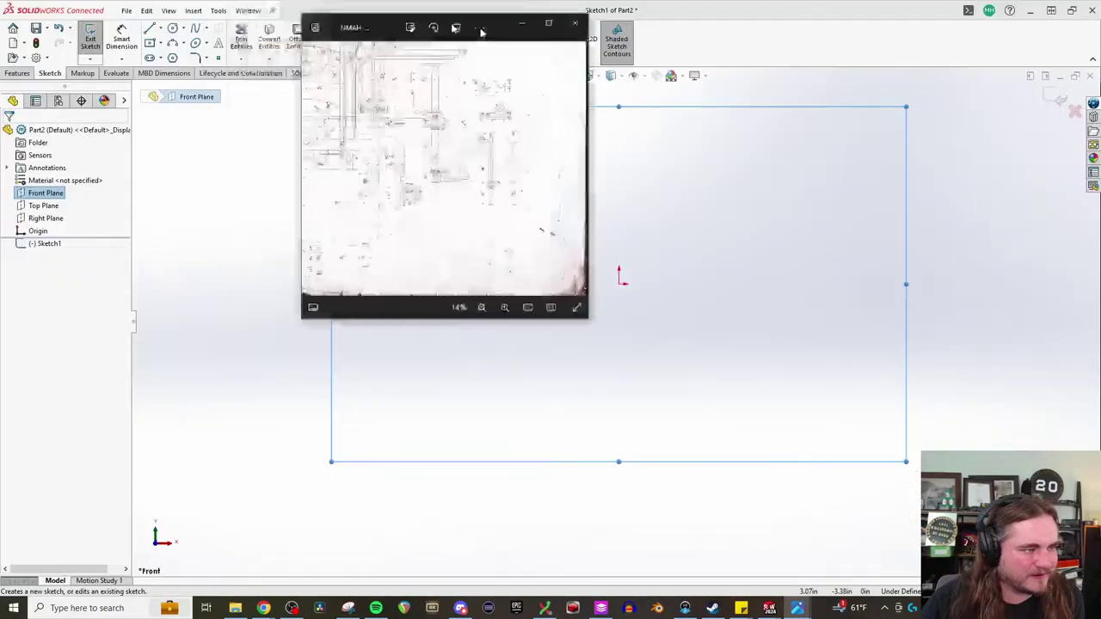
{"action": "left_click_drag", "start_coordinate": [381, 11], "coordinate": [396, 0]}
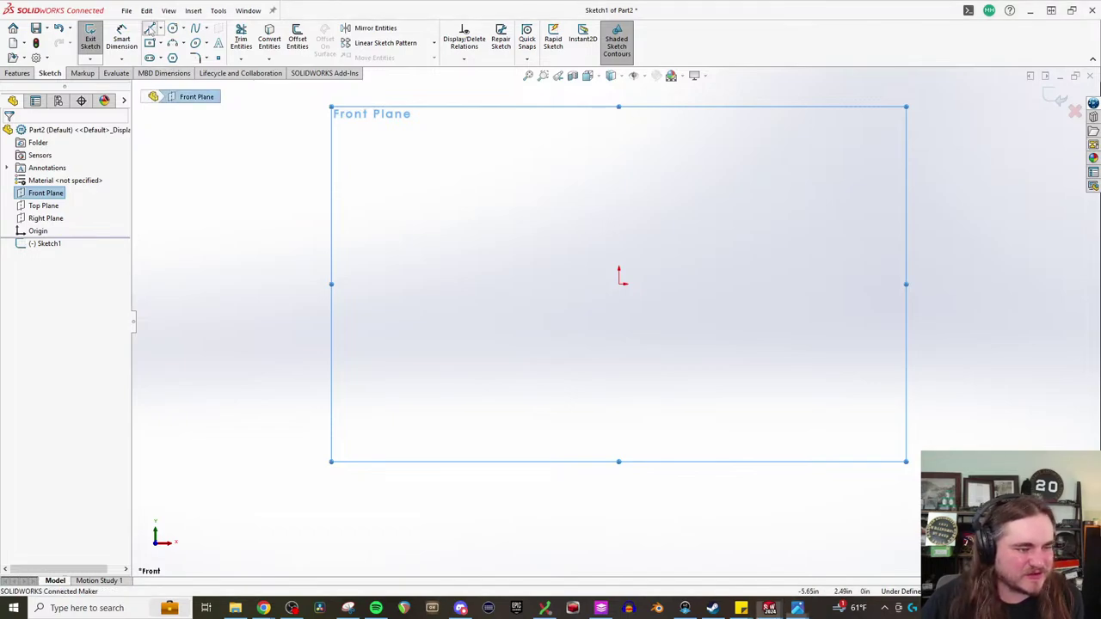
- Sketch a horizontal construction line about 1.33 in long, running from the origin in the positive X direction
{"action": "left_click", "coordinate": [150, 28]}
{"action": "left_click", "coordinate": [161, 29]}
{"action": "left_click", "coordinate": [176, 56]}
{"action": "scroll", "coordinate": [688, 289], "scroll_direction": "up", "scroll_amount": 1}
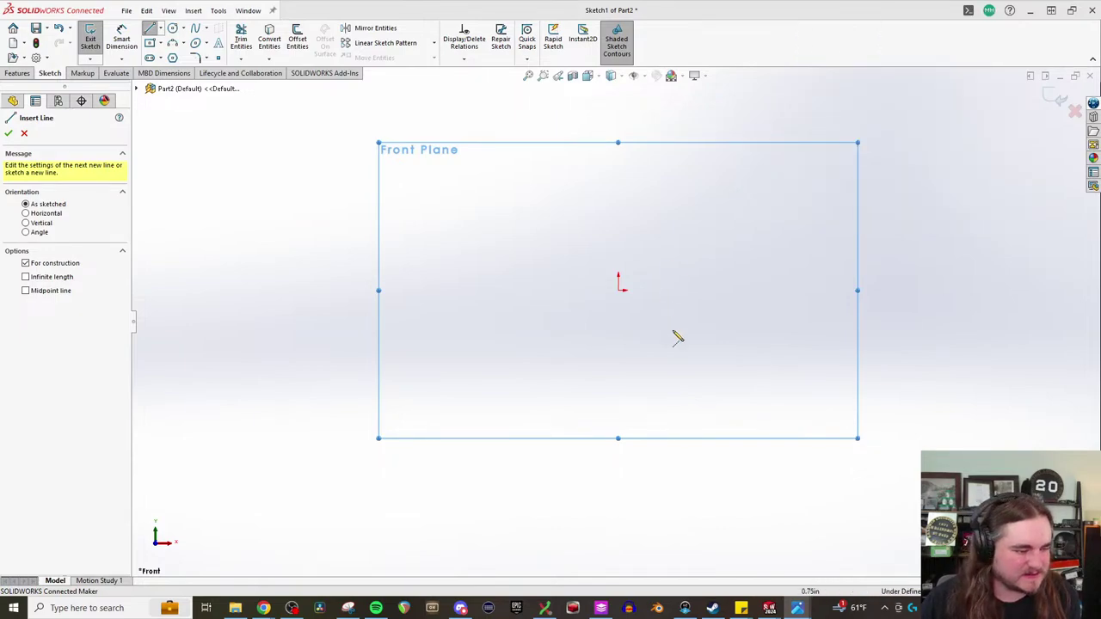
{"action": "left_click", "coordinate": [619, 289]}
{"action": "left_click", "coordinate": [711, 291]}
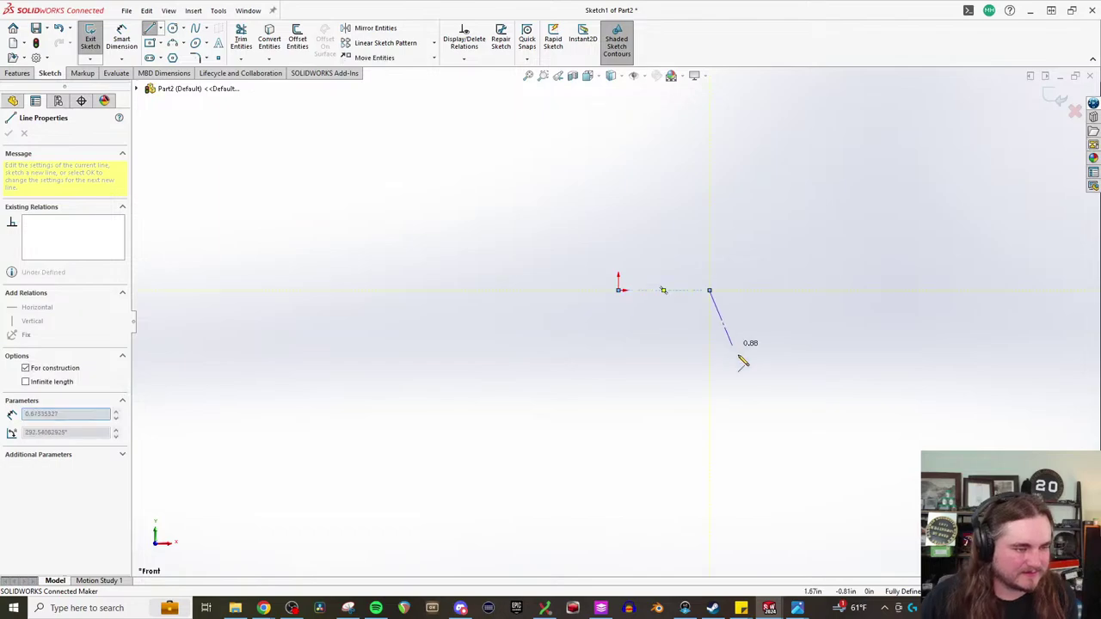
{"action": "key", "text": "Escape"}
- Dimension the horizontal construction line's length and set it to 9.5 in
{"action": "left_click", "coordinate": [122, 40]}
{"action": "left_click", "coordinate": [659, 290]}
{"action": "left_click", "coordinate": [663, 352]}
{"action": "type", "text": "9.5"}
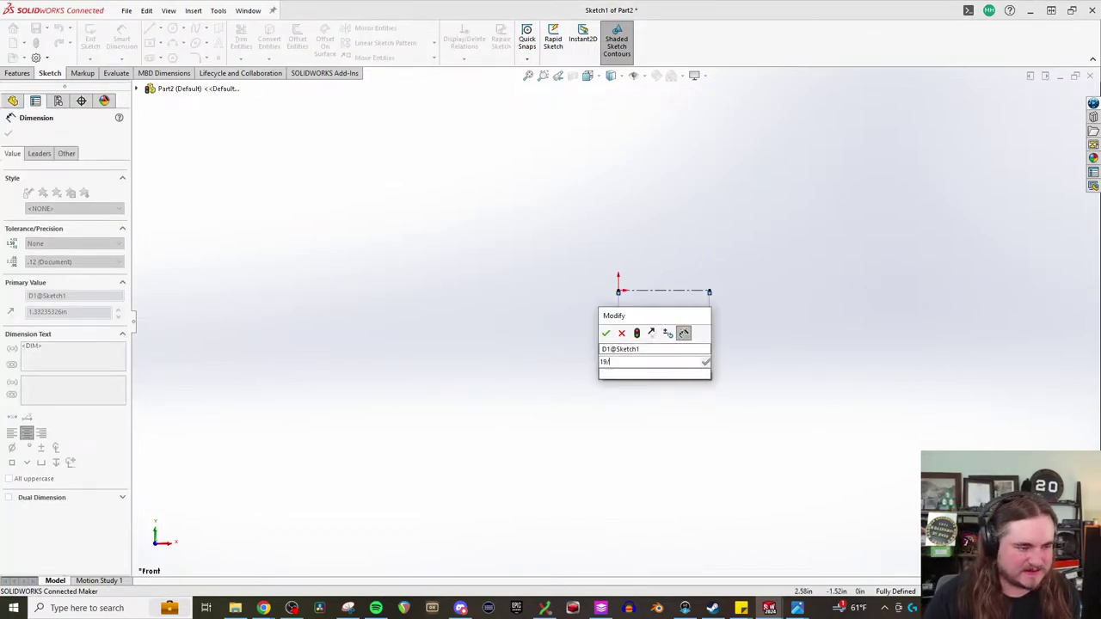
{"action": "key", "text": "Return"}
{"action": "scroll", "coordinate": [693, 272], "scroll_direction": "down", "scroll_amount": 5}
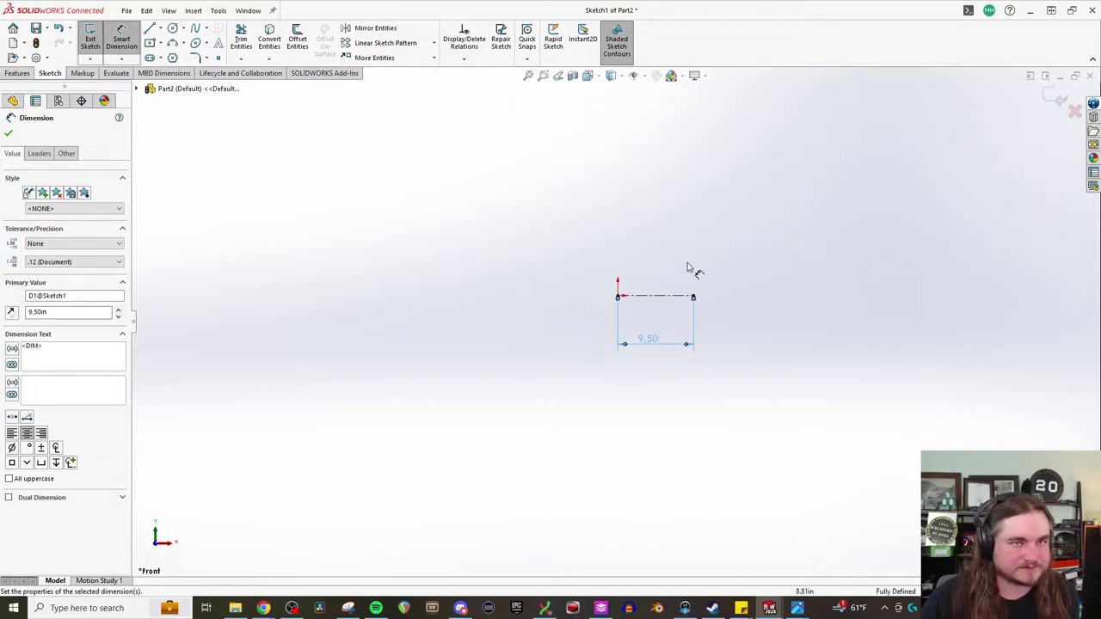
{"action": "scroll", "coordinate": [692, 311], "scroll_direction": "down", "scroll_amount": 4}
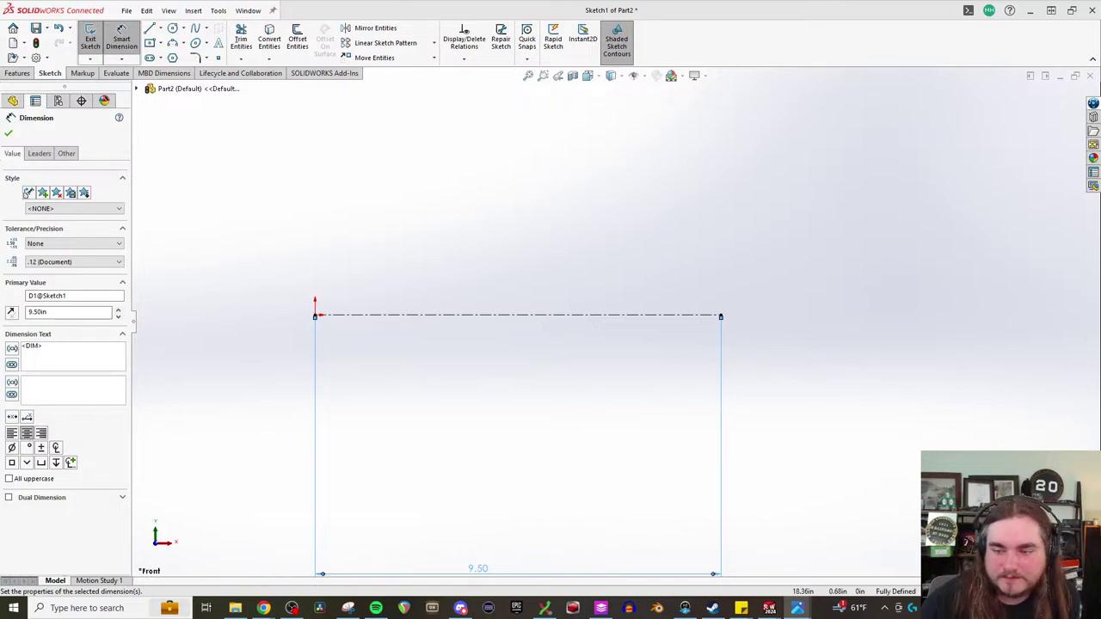
- Sketch a vertical line about 7.9 in up from the construction line's outer end, followed by an outward tangent arc of about 2.4 in radius
{"action": "key", "text": "l"}
{"action": "scroll", "coordinate": [430, 275], "scroll_direction": "up", "scroll_amount": 2}
{"action": "scroll", "coordinate": [620, 197], "scroll_direction": "down", "scroll_amount": 1}
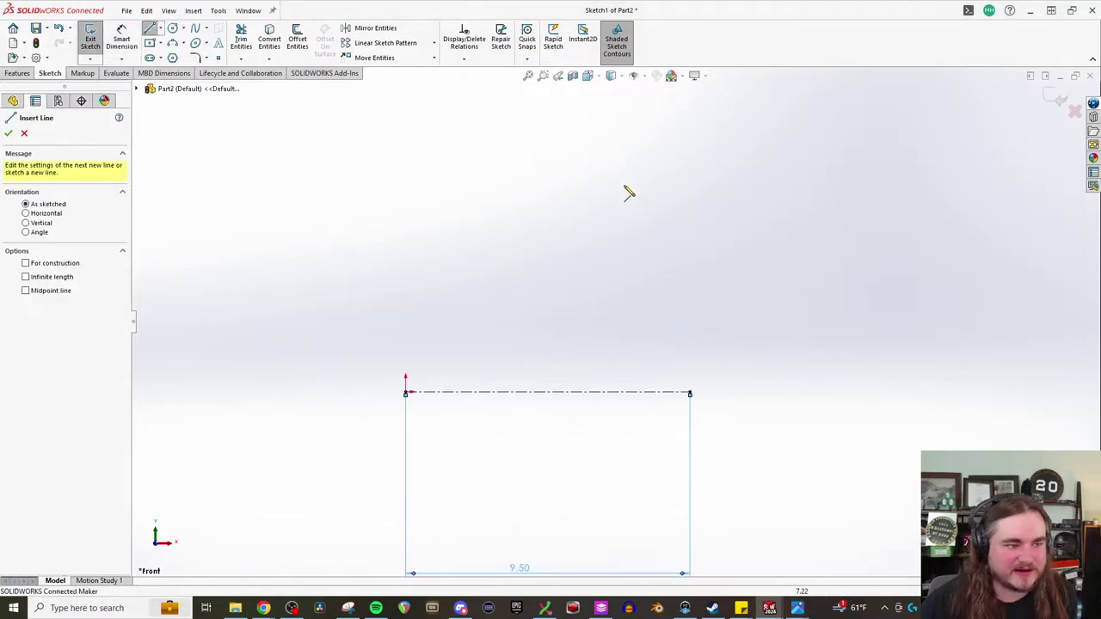
{"action": "left_click", "coordinate": [689, 392]}
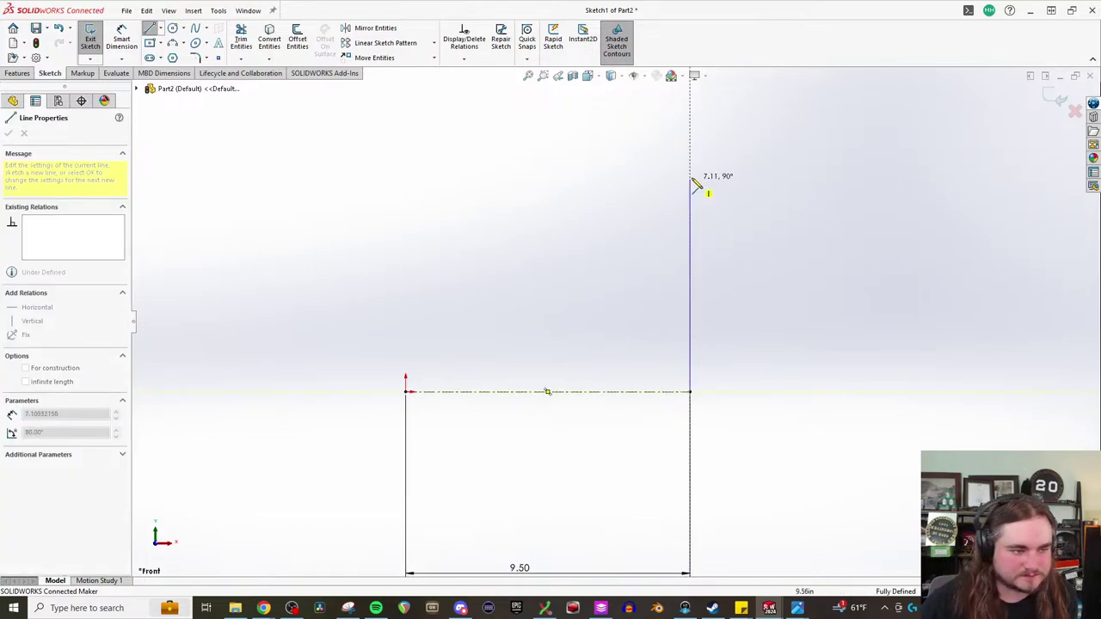
{"action": "left_click", "coordinate": [690, 154]}
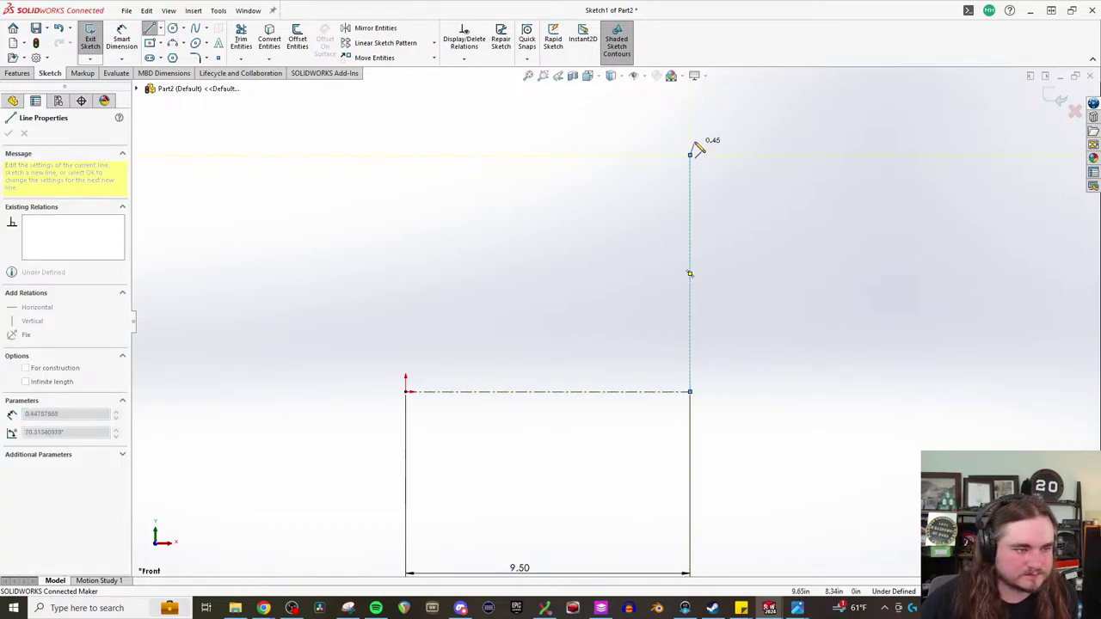
{"action": "key", "text": "a"}
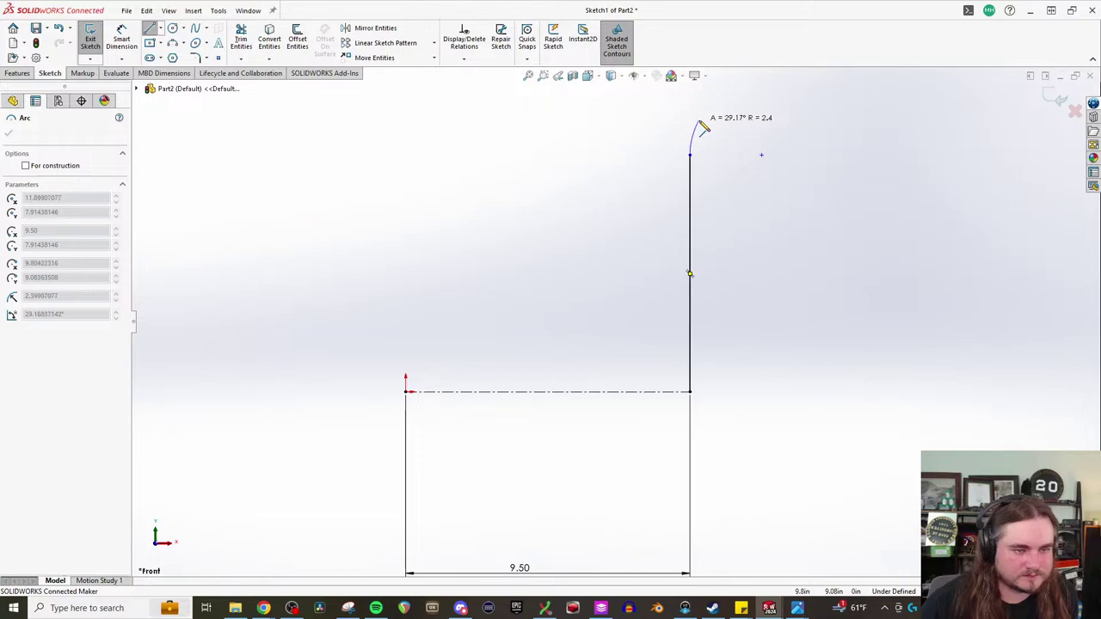
{"action": "key", "text": "a"}
{"action": "scroll", "coordinate": [691, 195], "scroll_direction": "up", "scroll_amount": 5}
{"action": "scroll", "coordinate": [676, 249], "scroll_direction": "down", "scroll_amount": 10}
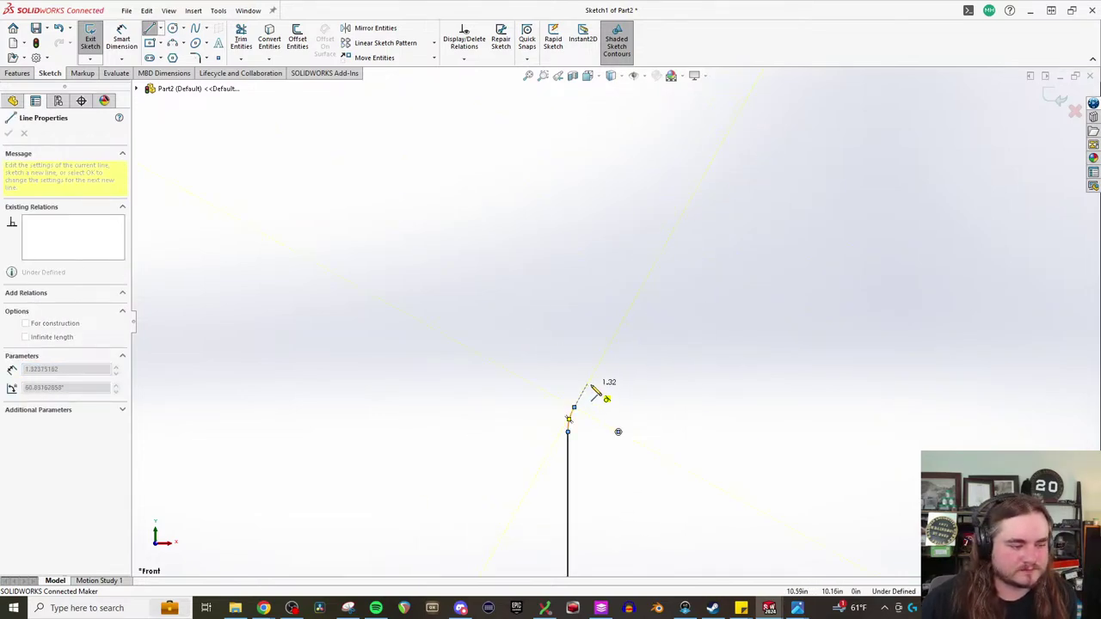
- Continue the profile with a slanted tangent line about 1.3 in long, a large arc curving back to vertical, and a vertical line upward
{"action": "key", "text": "a"}
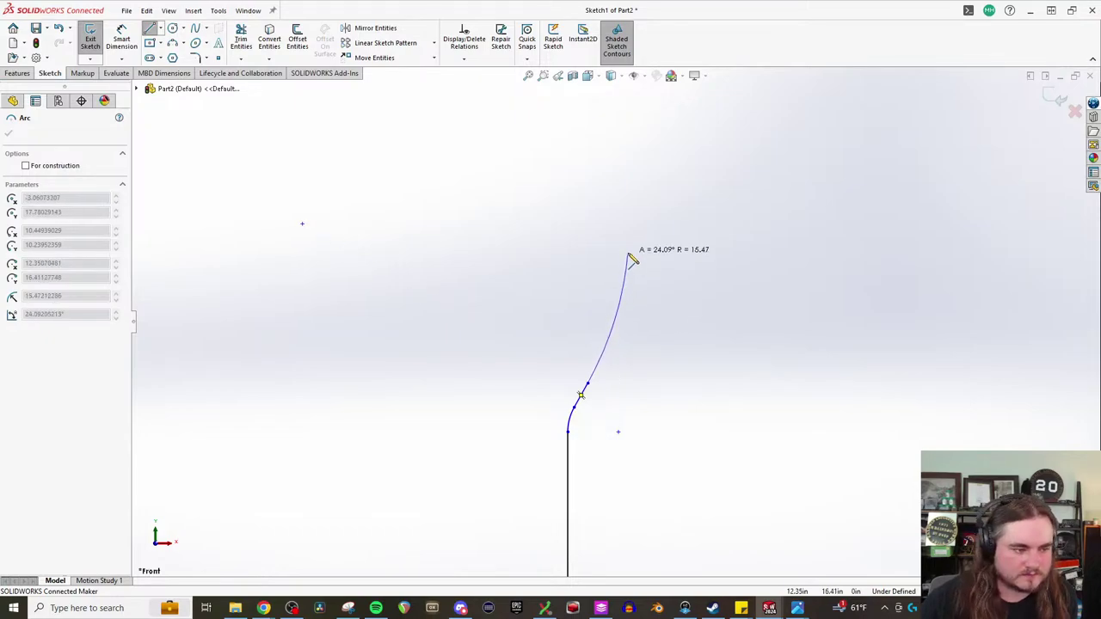
{"action": "left_click", "coordinate": [625, 245]}
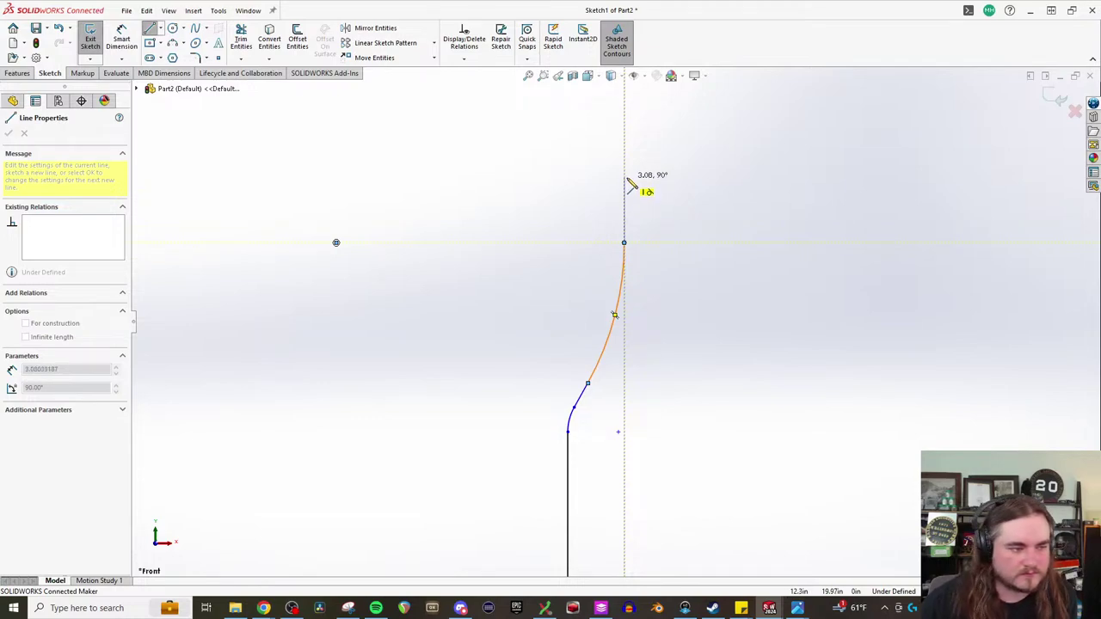
{"action": "left_click", "coordinate": [625, 175]}
- Cap the profile's upper end with a short horizontal line and return downward with an outer vertical line and a large arc of about 13.9 in radius
{"action": "left_click", "coordinate": [631, 174]}
{"action": "left_click", "coordinate": [632, 243]}
{"action": "key", "text": "a"}
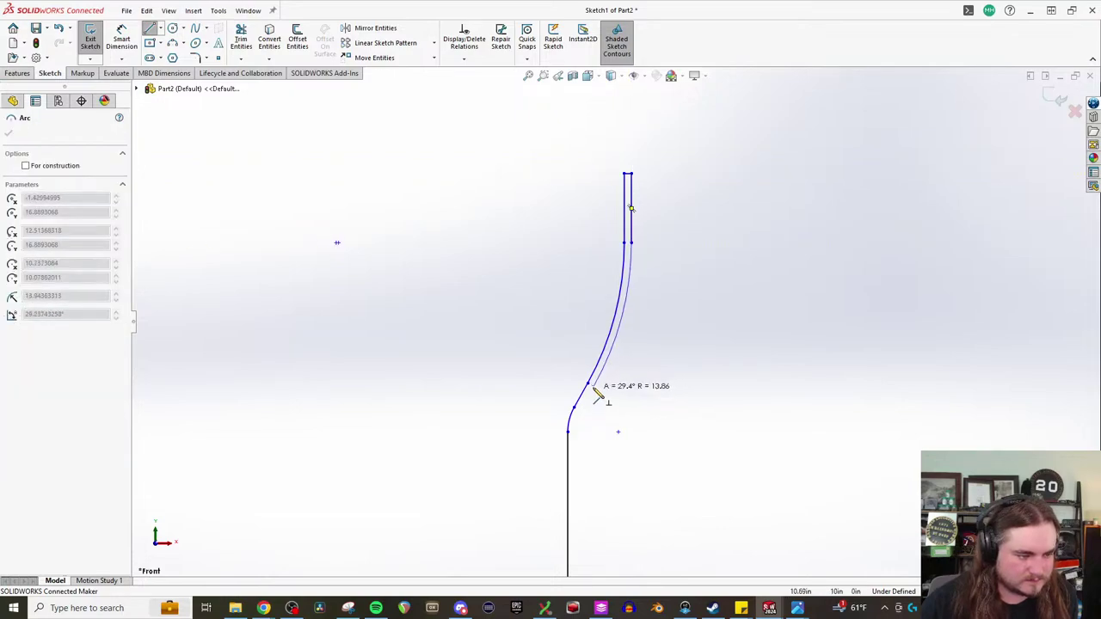
{"action": "left_click", "coordinate": [594, 387]}
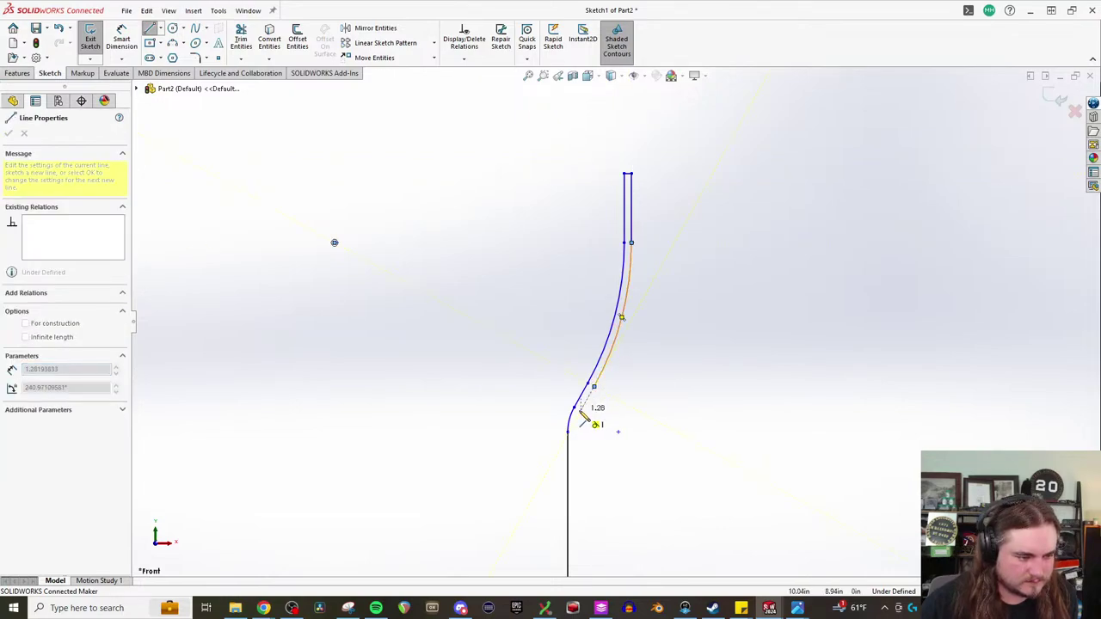
- Finish the outer side with a slanted line, small arc and vertical line, closing the thin profile with a base line about 0.36 in long
{"action": "key", "text": "a"}
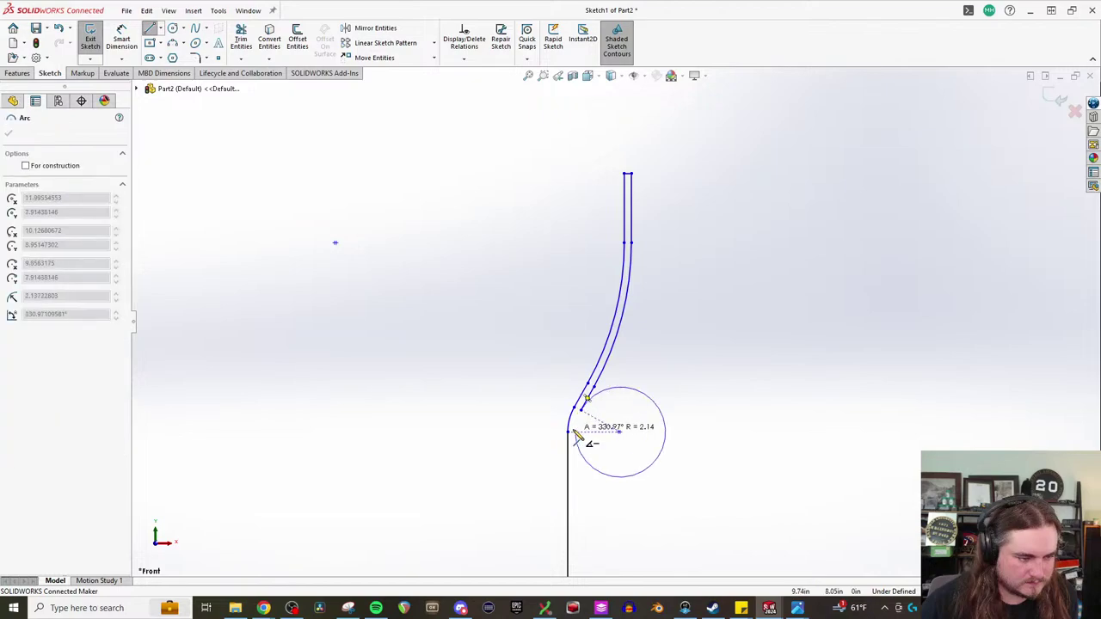
{"action": "left_click", "coordinate": [574, 434]}
{"action": "scroll", "coordinate": [616, 413], "scroll_direction": "down", "scroll_amount": 2}
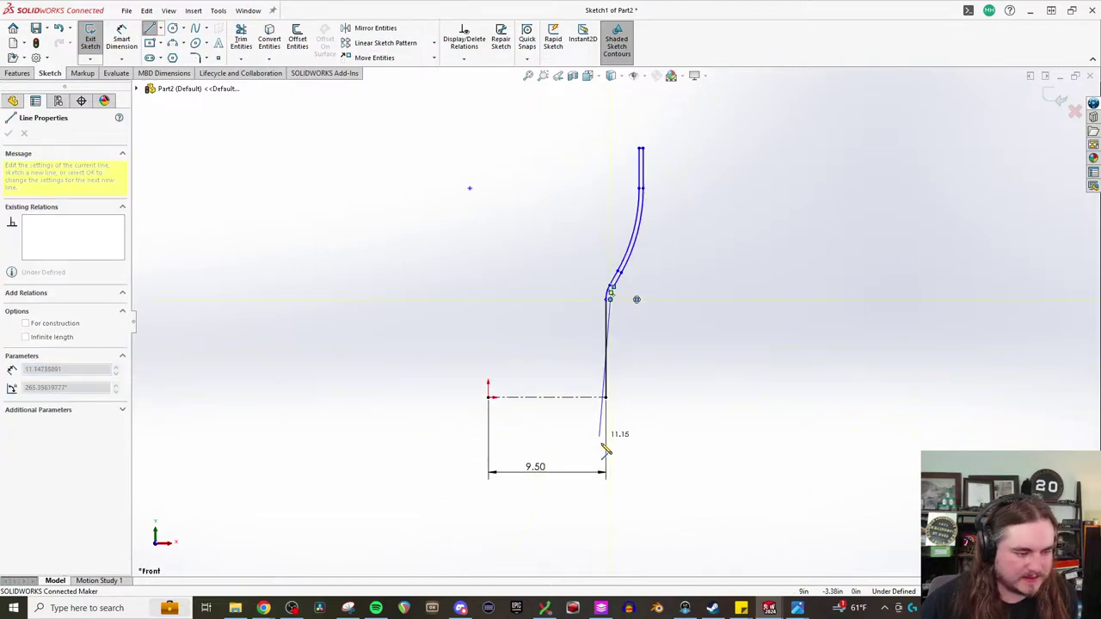
{"action": "left_click", "coordinate": [617, 393]}
{"action": "scroll", "coordinate": [628, 310], "scroll_direction": "down", "scroll_amount": 1}
{"action": "scroll", "coordinate": [636, 258], "scroll_direction": "down", "scroll_amount": 4}
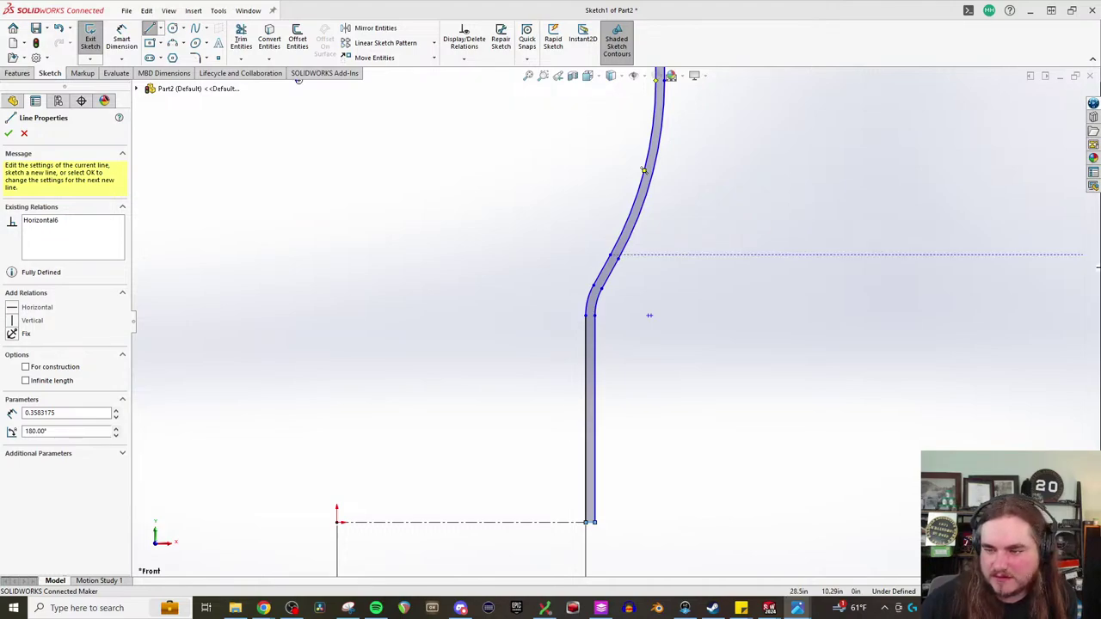
- Dimension the radius of the inner profile's large arc as 13.625 in
{"action": "key", "text": "Escape"}
{"action": "key", "text": "Escape"}
{"action": "left_click", "coordinate": [651, 187]}
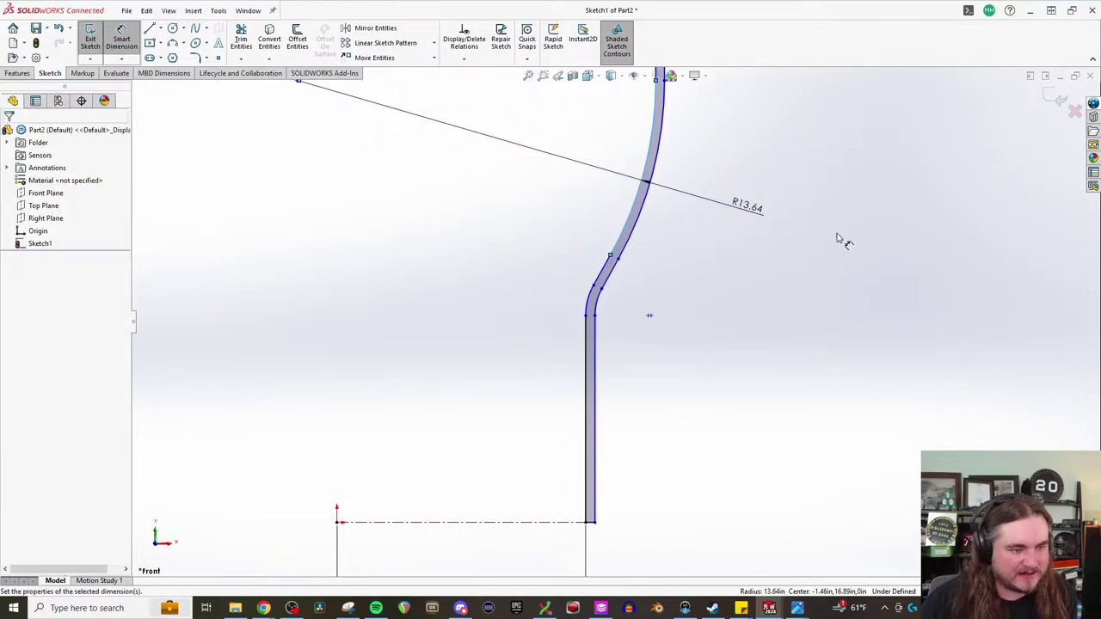
{"action": "left_click", "coordinate": [867, 254]}
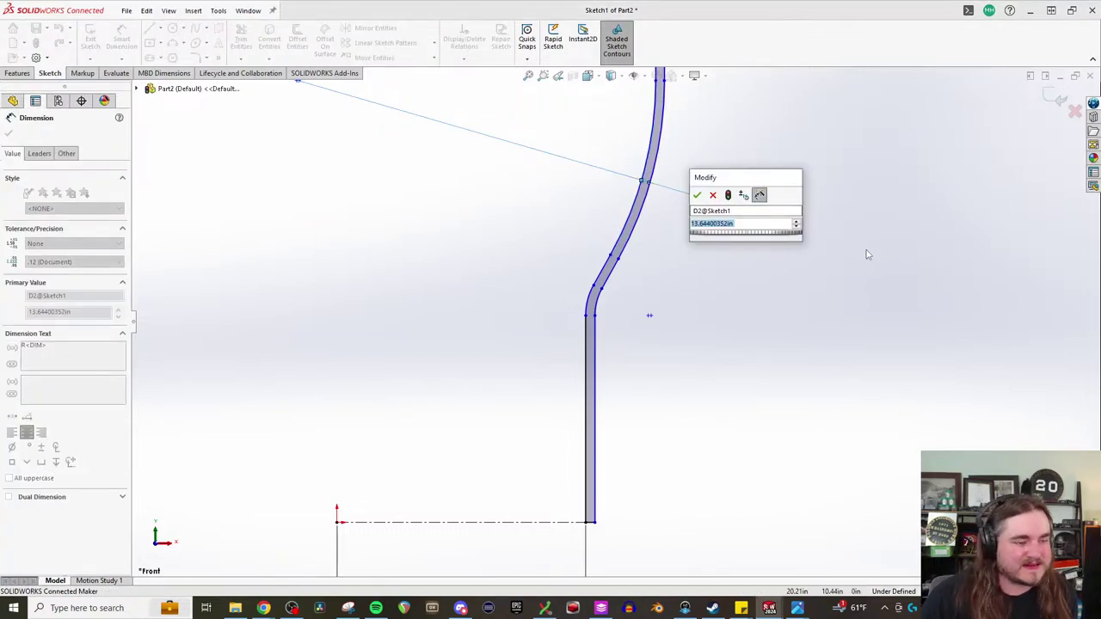
{"action": "scroll", "coordinate": [494, 275], "scroll_direction": "up", "scroll_amount": 2}
{"action": "scroll", "coordinate": [679, 271], "scroll_direction": "down", "scroll_amount": 1}
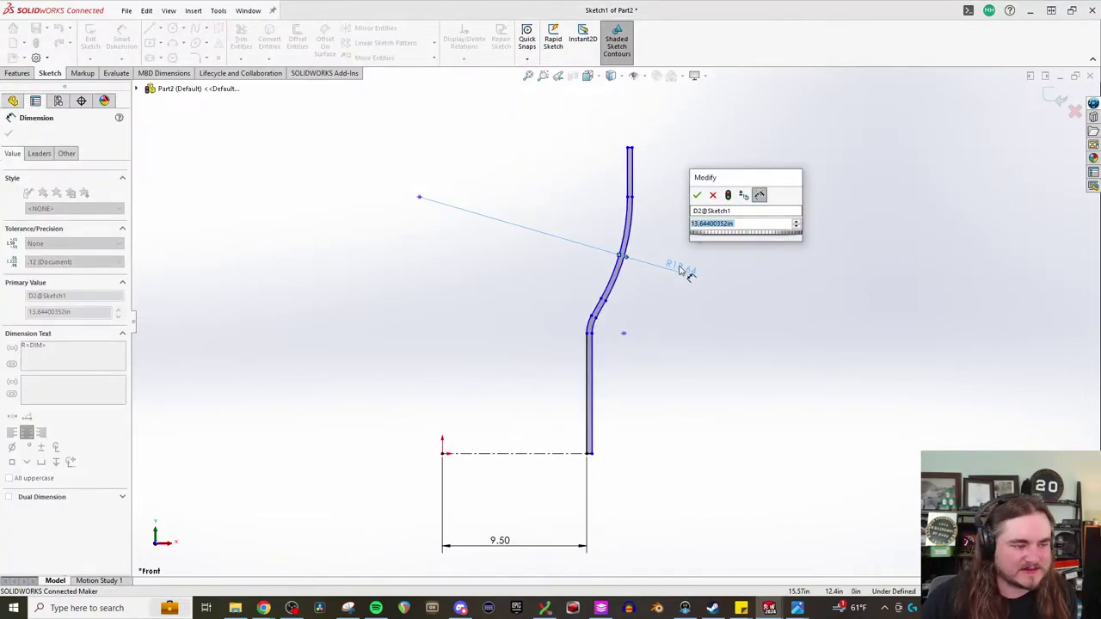
{"action": "type", "text": "13.625"}
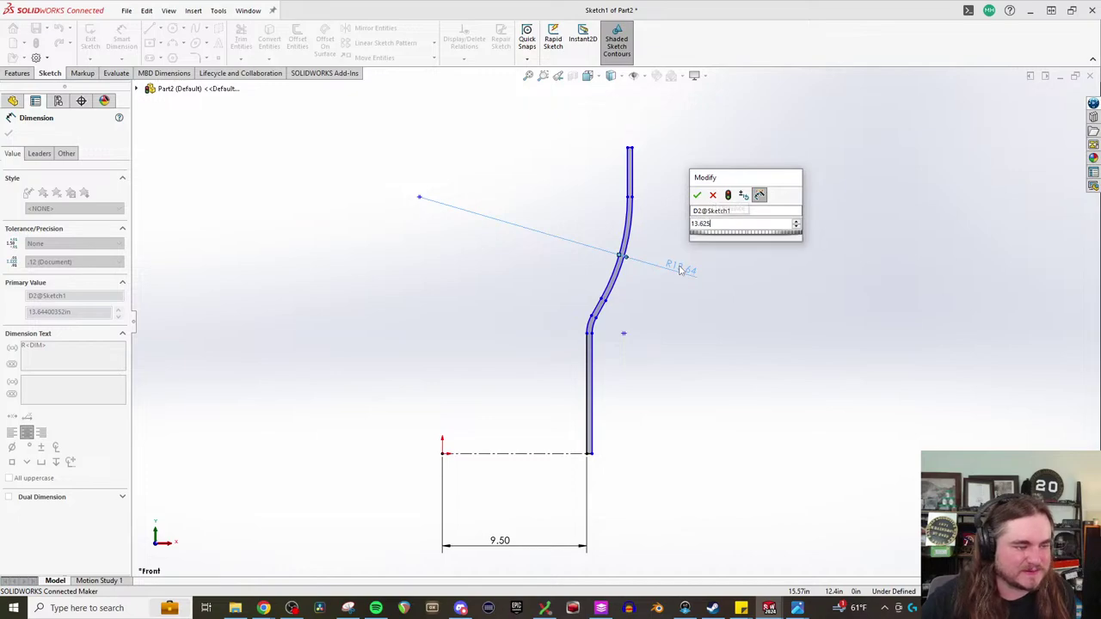
{"action": "key", "text": "Return"}
{"action": "left_click", "coordinate": [679, 271]}
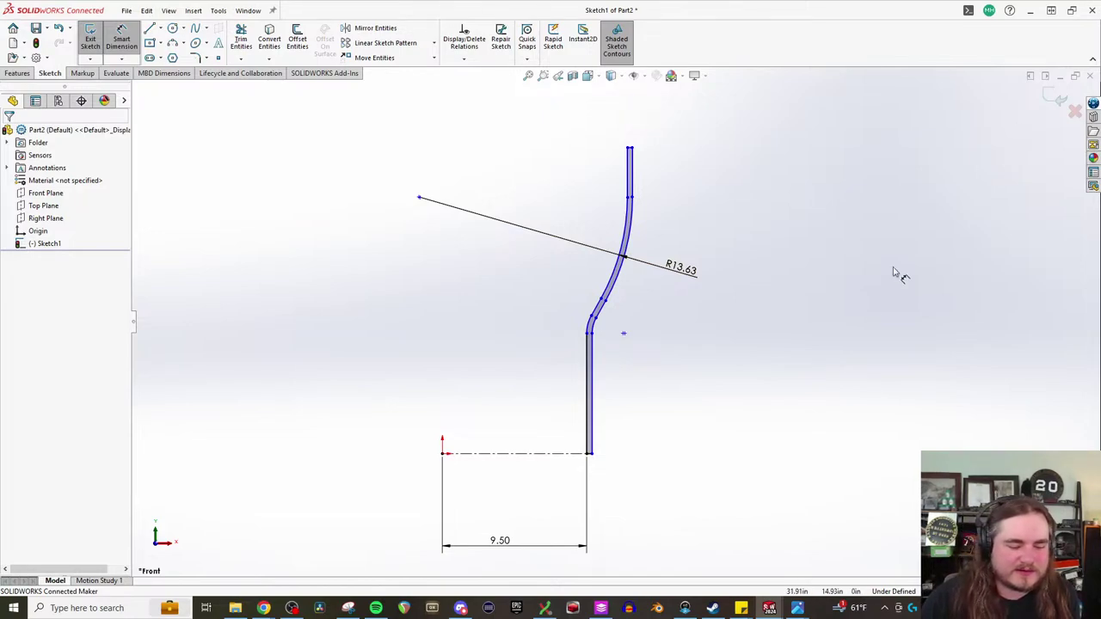
{"action": "key", "text": "z"}
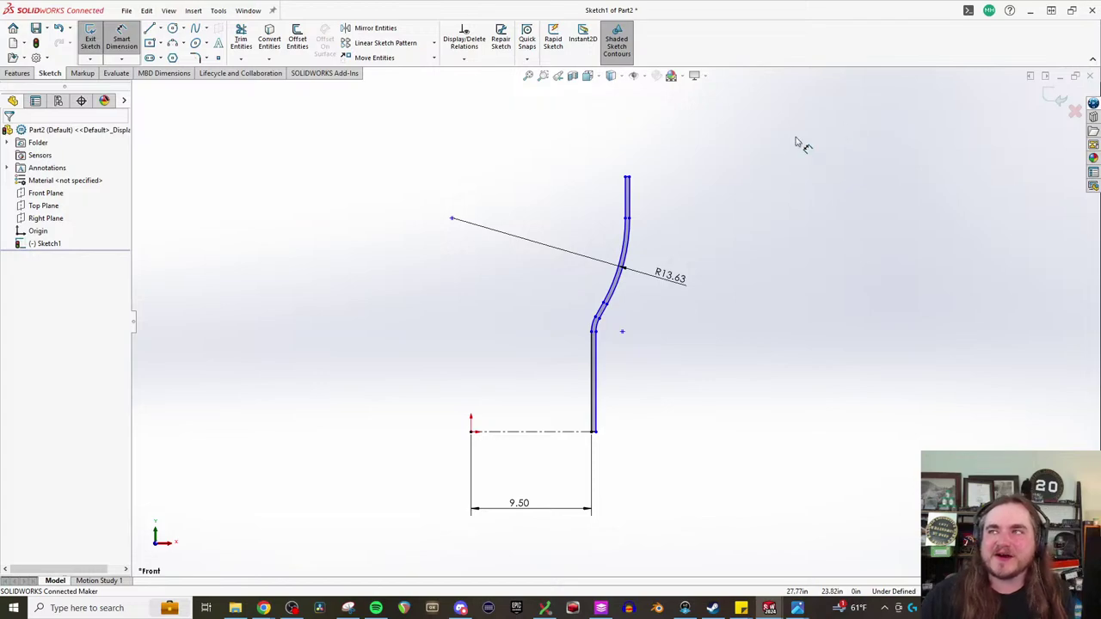
{"action": "scroll", "coordinate": [658, 287], "scroll_direction": "down", "scroll_amount": 2}
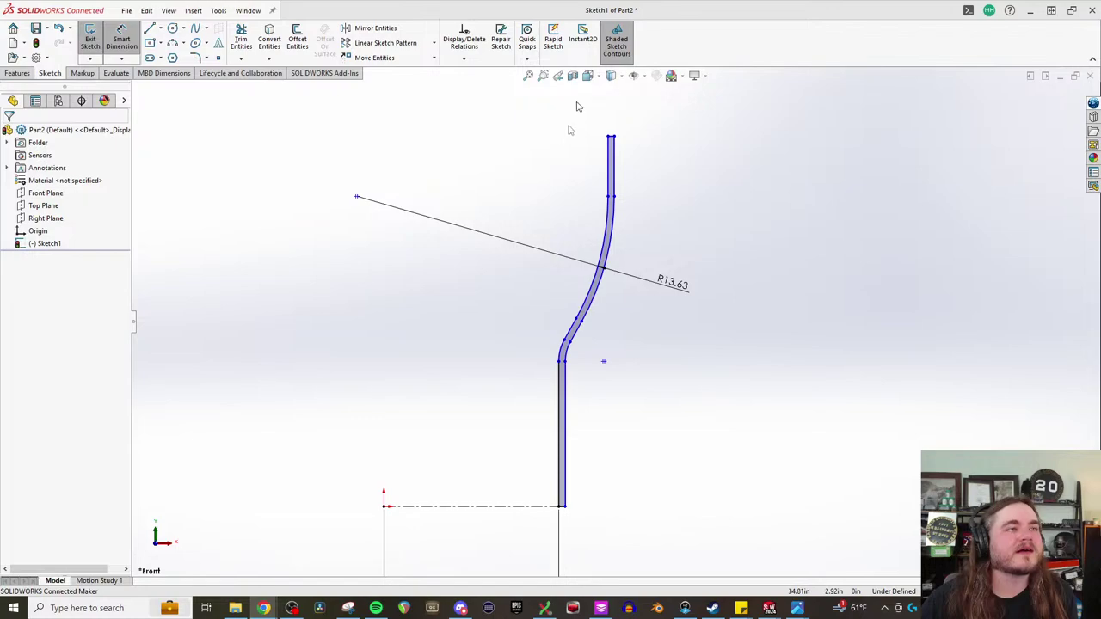
- Switch to the browser, examine both John Deere tractor photos enlarged, and close them to return to the sketch
{"action": "double_click", "coordinate": [727, 162]}
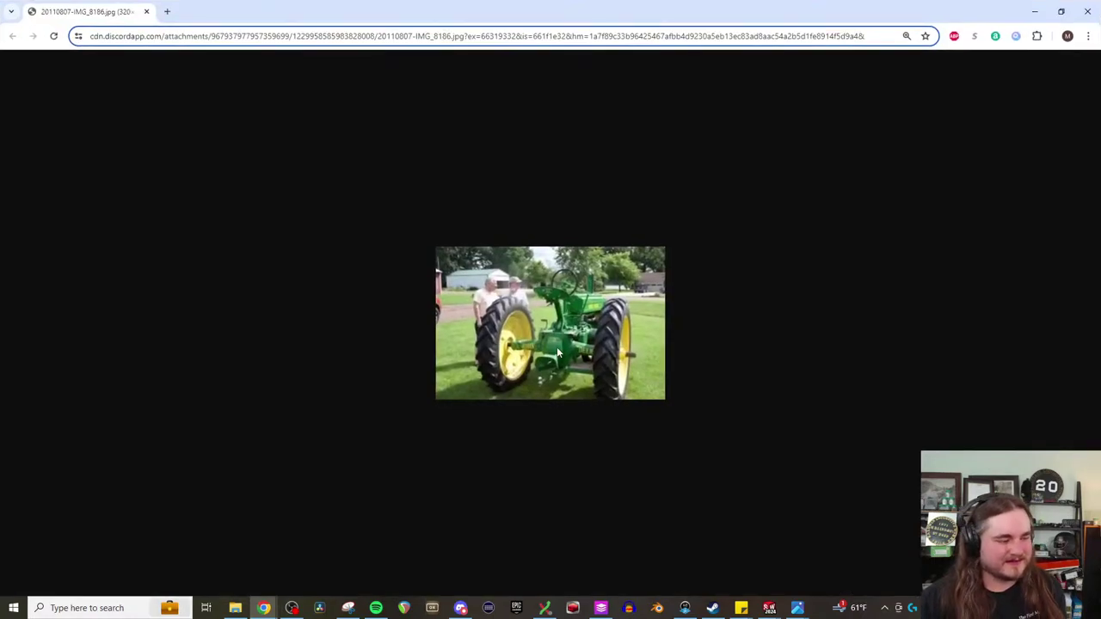
{"action": "scroll", "coordinate": [557, 348], "scroll_direction": "up", "scroll_amount": 6, "text": "ctrl"}
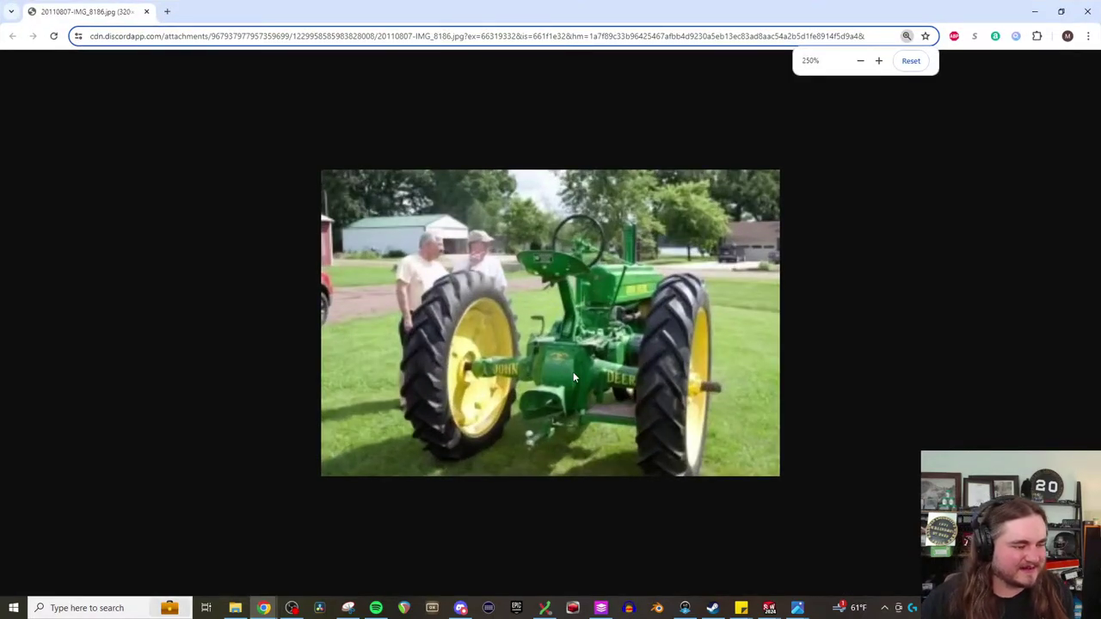
{"action": "scroll", "coordinate": [581, 379], "scroll_direction": "down", "scroll_amount": 1, "text": "ctrl"}
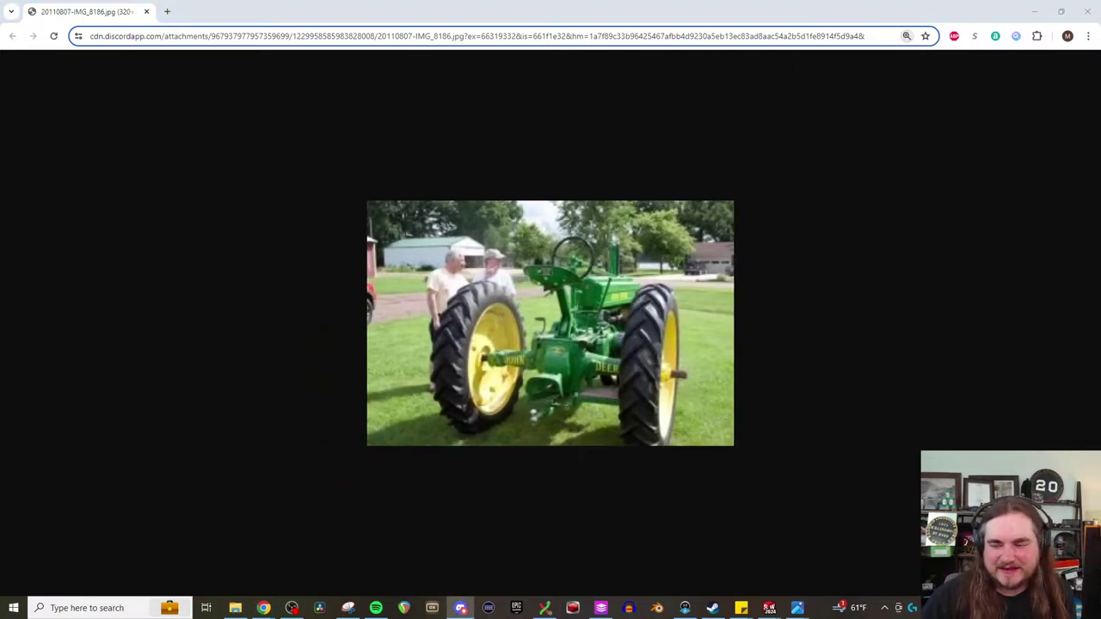
{"action": "key", "text": "ctrl+shift+Tab"}
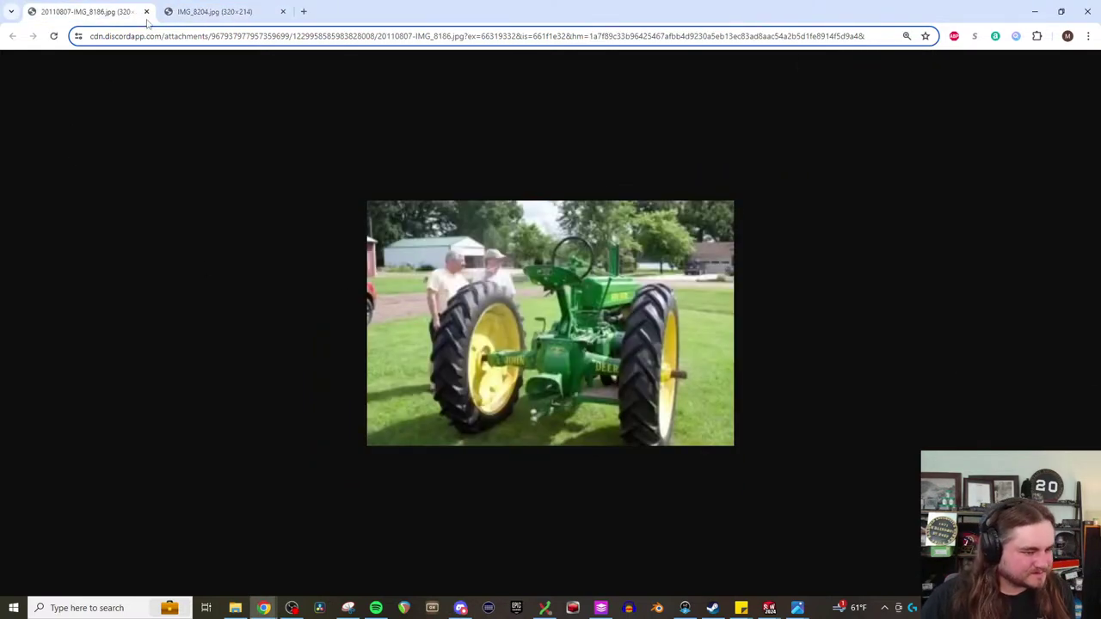
{"action": "key", "text": "ctrl+w"}
{"action": "scroll", "coordinate": [632, 396], "scroll_direction": "up", "scroll_amount": 2, "text": "ctrl"}
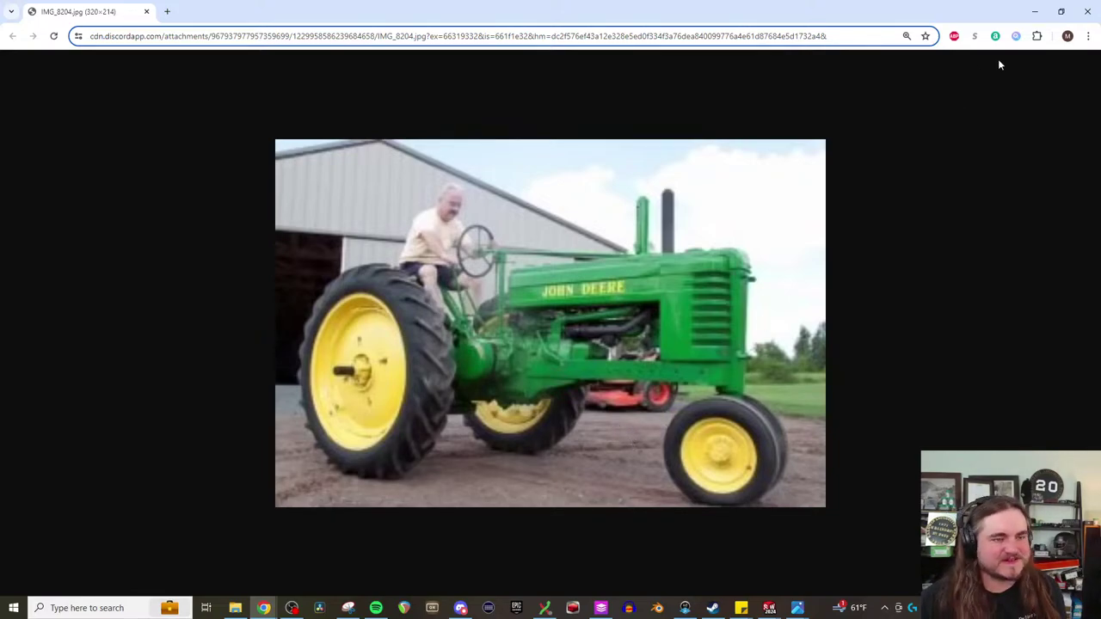
{"action": "left_click", "coordinate": [1085, 12]}
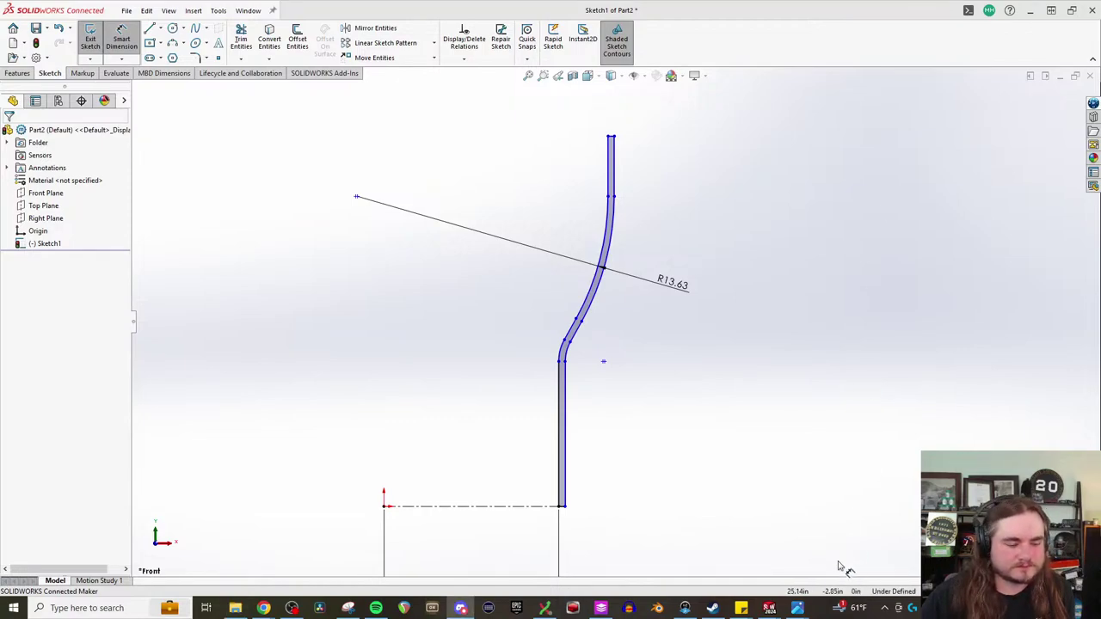
- Draw a vertical construction centerline from the origin up to the height of the profile's upper end
{"action": "mouse_move", "coordinate": [798, 608]}
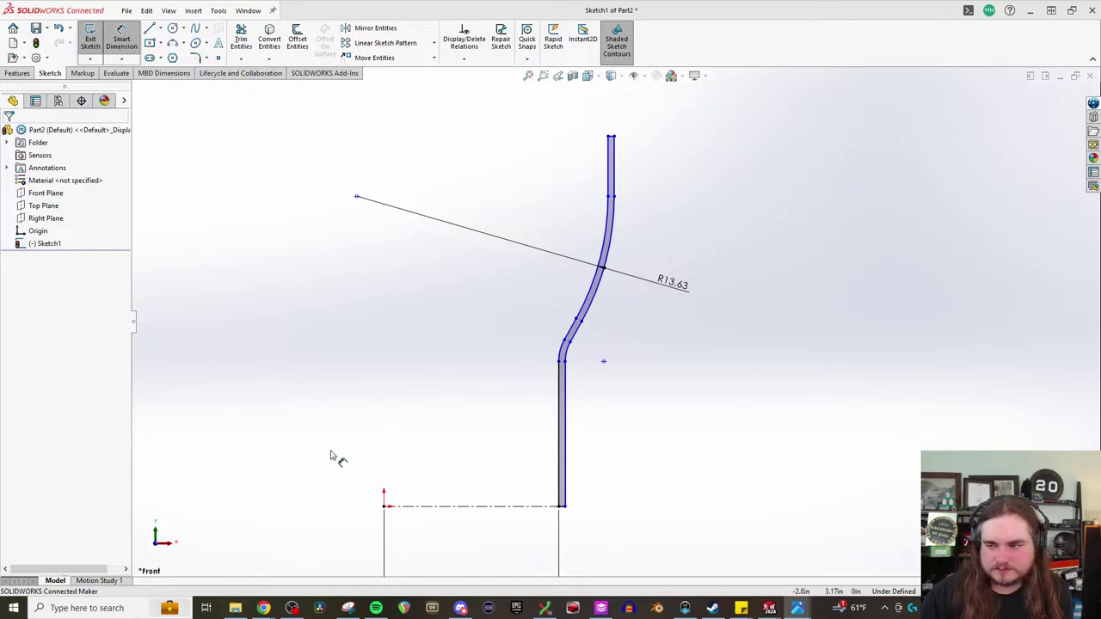
{"action": "left_click", "coordinate": [172, 28]}
{"action": "left_click", "coordinate": [159, 29]}
{"action": "left_click", "coordinate": [172, 57]}
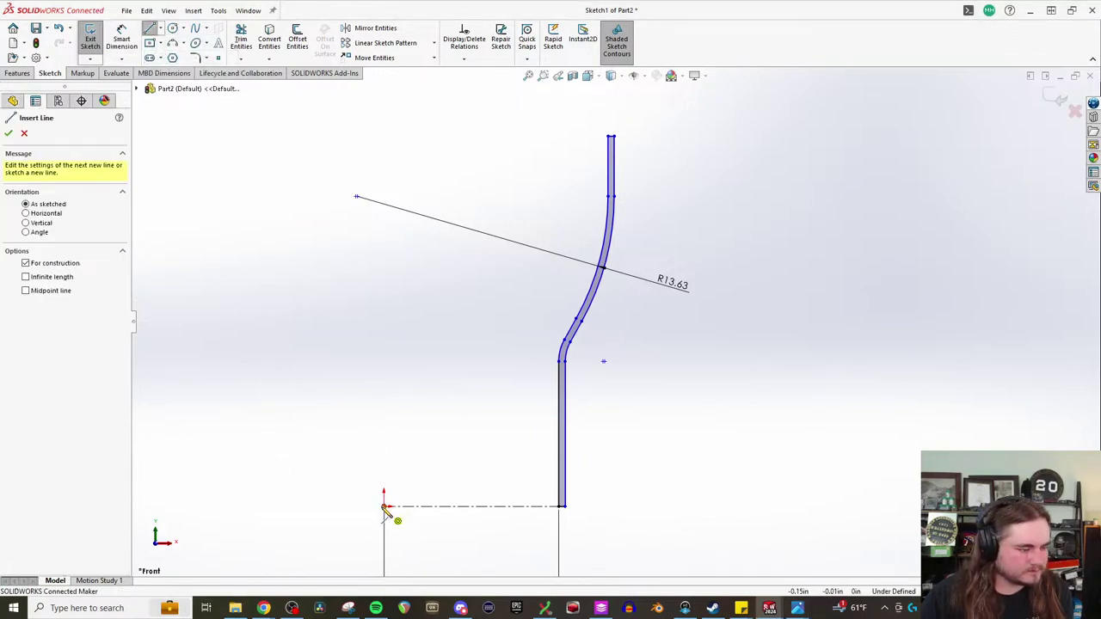
{"action": "left_click", "coordinate": [384, 505]}
{"action": "left_click", "coordinate": [384, 136]}
{"action": "key", "text": "Escape"}
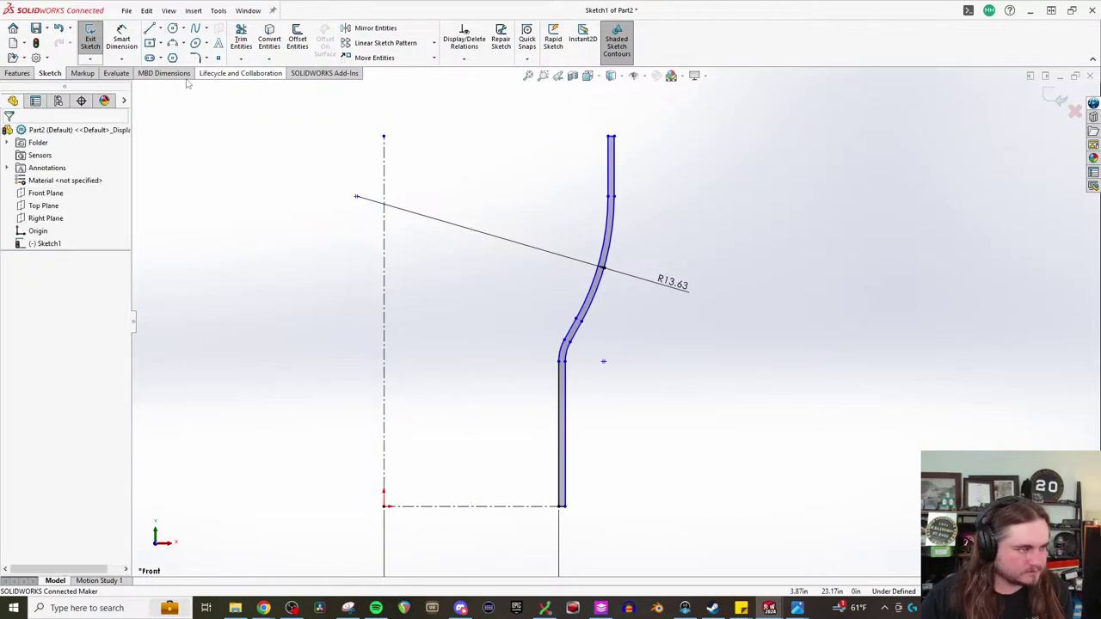
- Dimension the distance from the vertical centerline to the lower end of the inner large arc as 21.5/2 (10.75 in)
{"action": "left_click", "coordinate": [122, 39]}
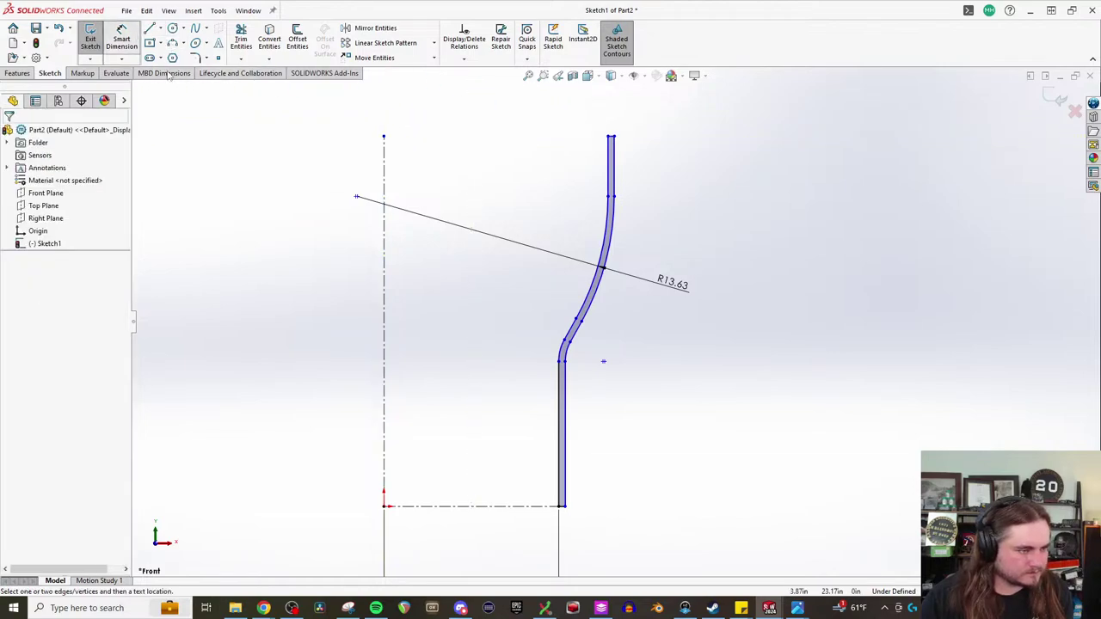
{"action": "right_click", "coordinate": [576, 320]}
{"action": "key", "text": "Escape"}
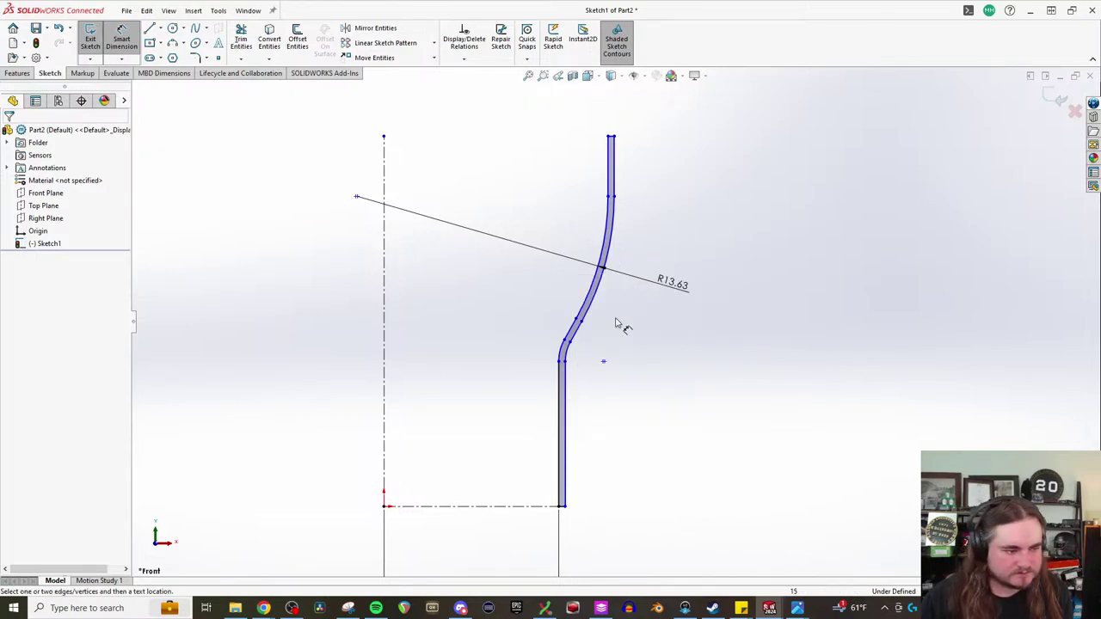
{"action": "left_click", "coordinate": [575, 321]}
{"action": "left_click", "coordinate": [386, 326]}
{"action": "left_click", "coordinate": [507, 329]}
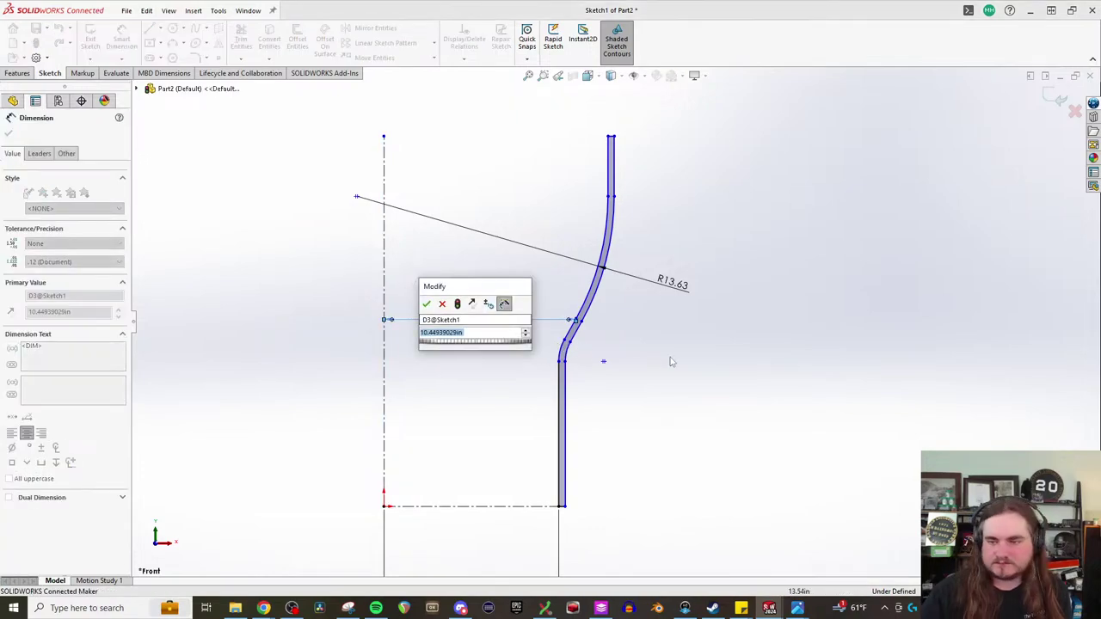
{"action": "type", "text": "20.75"}
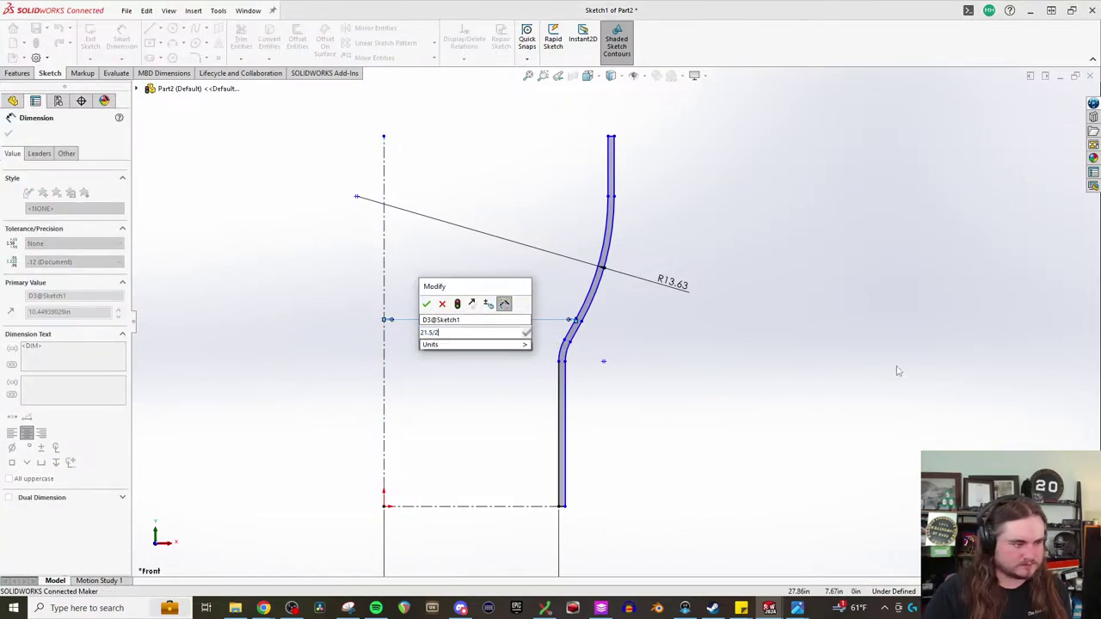
{"action": "key", "text": "Return"}
{"action": "key", "text": "Escape"}
- Move the junction of the outer vertical wall and lower bend to about X 9.73 in, Y 7.38 in
{"action": "scroll", "coordinate": [577, 363], "scroll_direction": "down", "scroll_amount": 5}
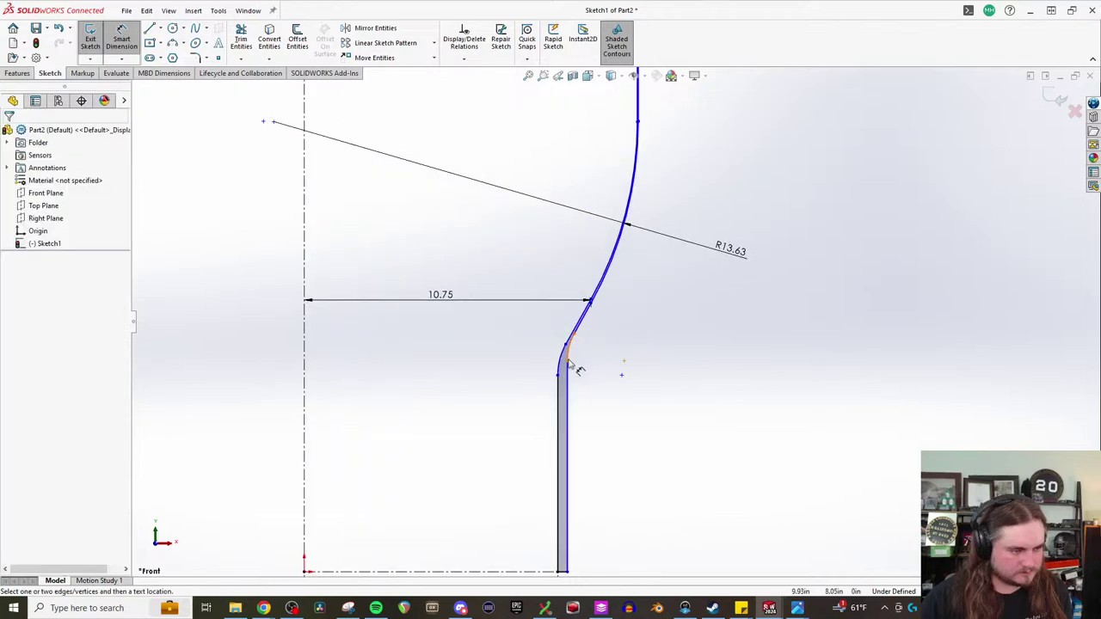
{"action": "left_click", "coordinate": [579, 333]}
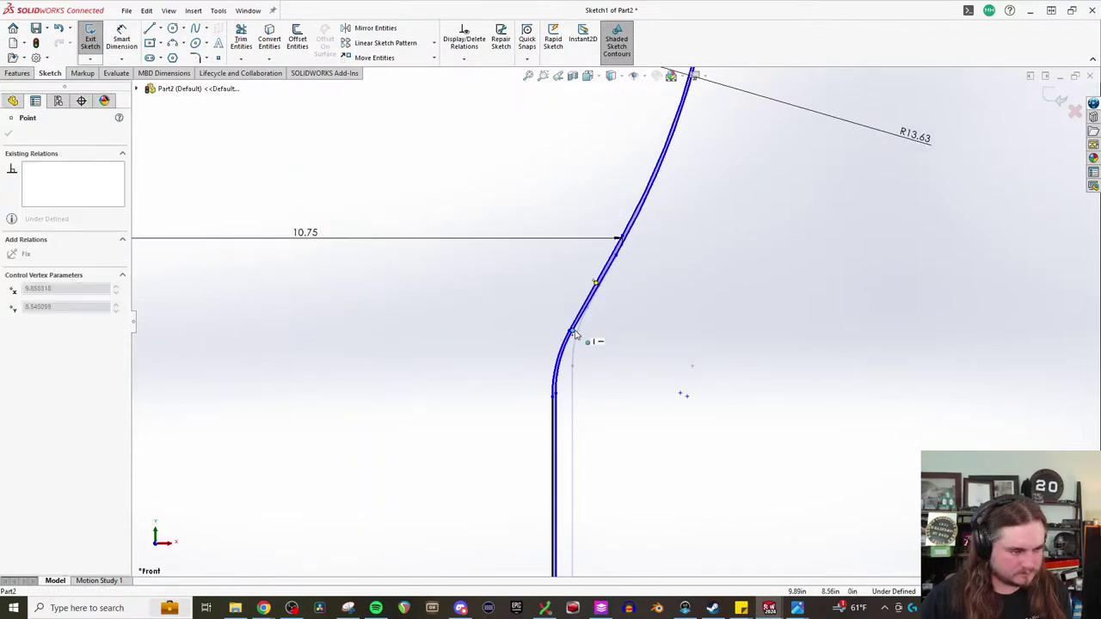
{"action": "left_click_drag", "start_coordinate": [579, 342], "coordinate": [566, 400]}
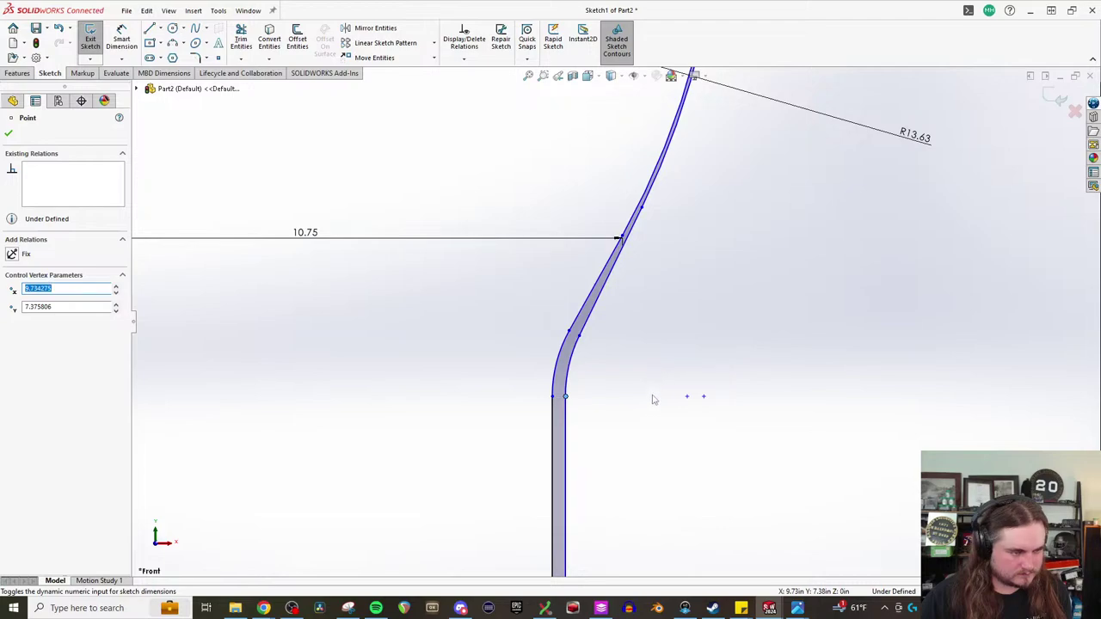
- Move the outer profile's upper line and arc away from the inner wall, with the arc's upper end at about X 13.06 in, Y 15.56 in
{"action": "scroll", "coordinate": [585, 206], "scroll_direction": "up", "scroll_amount": 4}
{"action": "scroll", "coordinate": [660, 202], "scroll_direction": "down", "scroll_amount": 8}
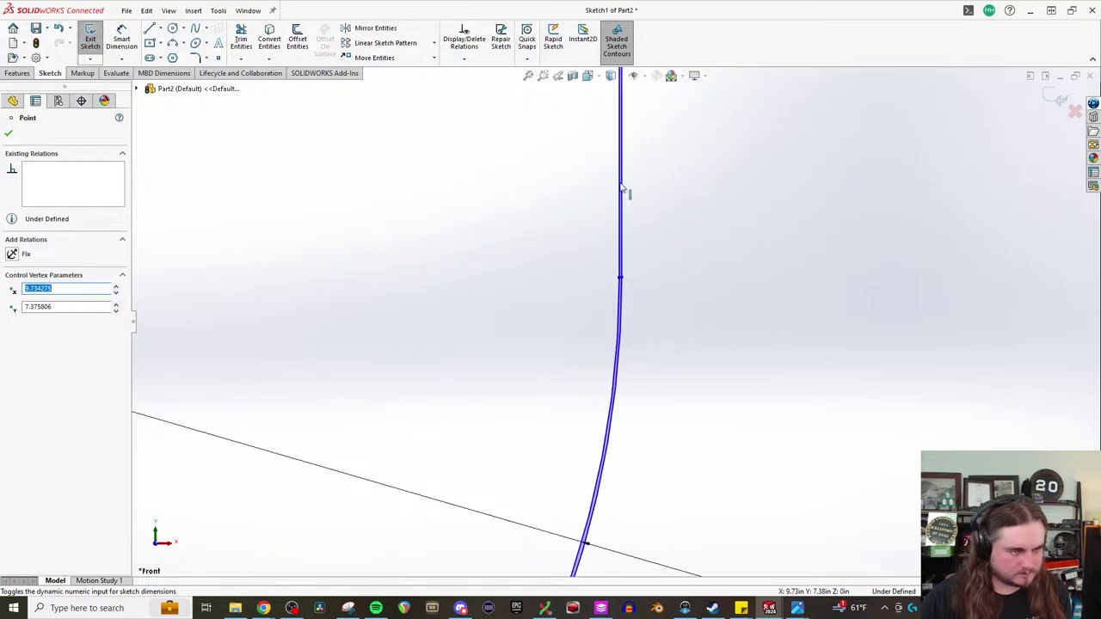
{"action": "mouse_move", "coordinate": [623, 190]}
{"action": "left_mouse_down"}
{"action": "mouse_move", "coordinate": [639, 194]}
{"action": "mouse_move", "coordinate": [642, 210]}
{"action": "left_mouse_up"}
{"action": "left_click_drag", "start_coordinate": [650, 288], "coordinate": [702, 265]}
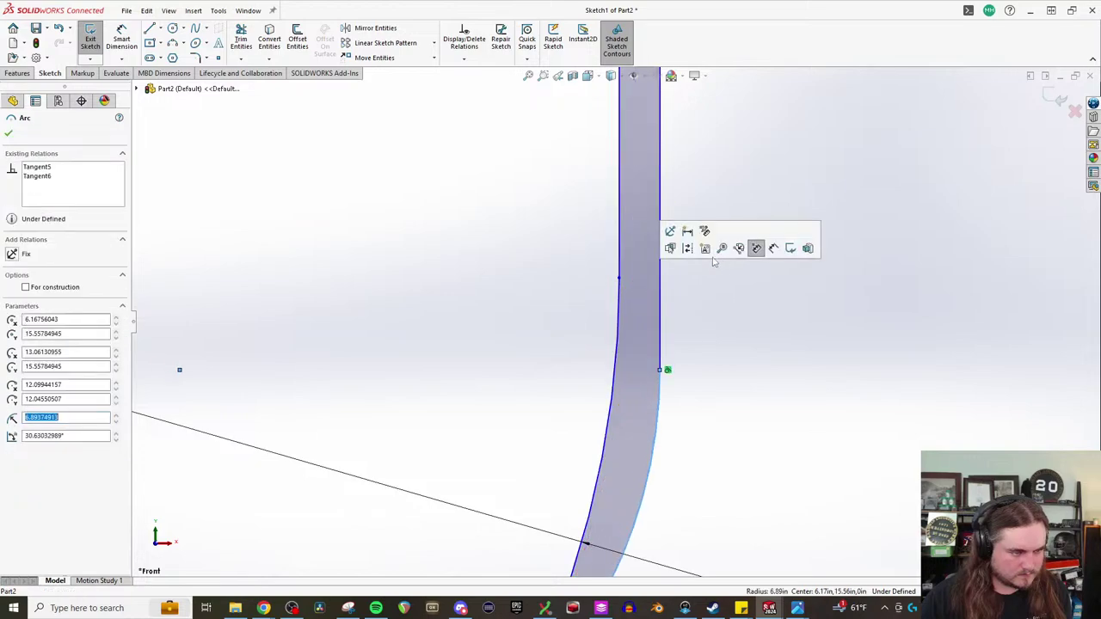
{"action": "scroll", "coordinate": [707, 292], "scroll_direction": "up", "scroll_amount": 2}
{"action": "left_click", "coordinate": [725, 322]}
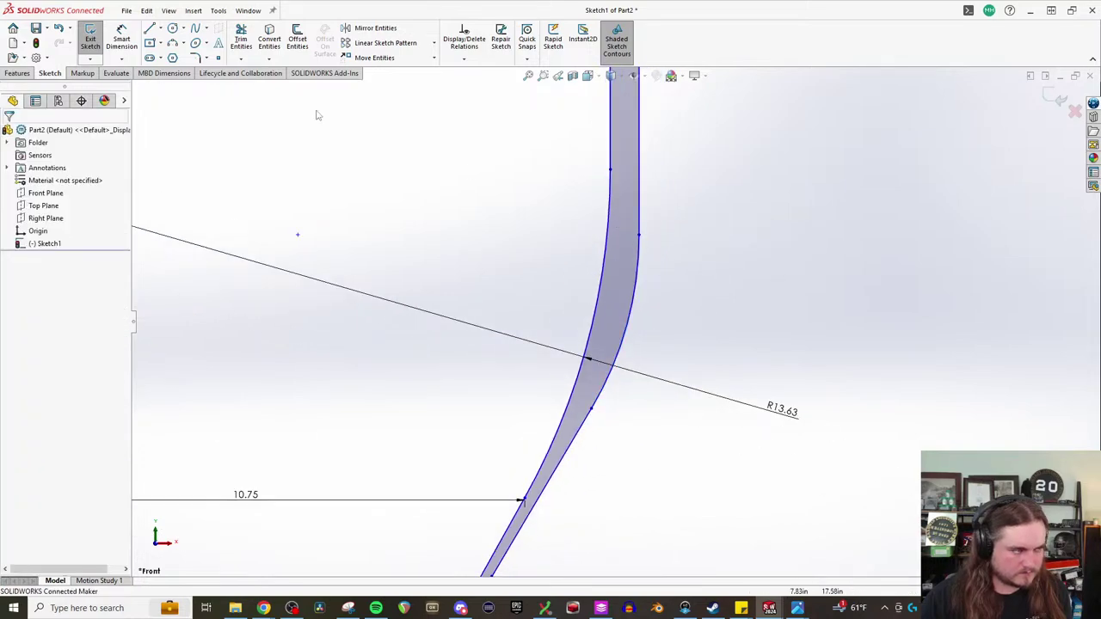
- Add a Horizontal relation between the upper endpoints of the inner and outer large arcs
{"action": "left_click", "coordinate": [610, 170]}
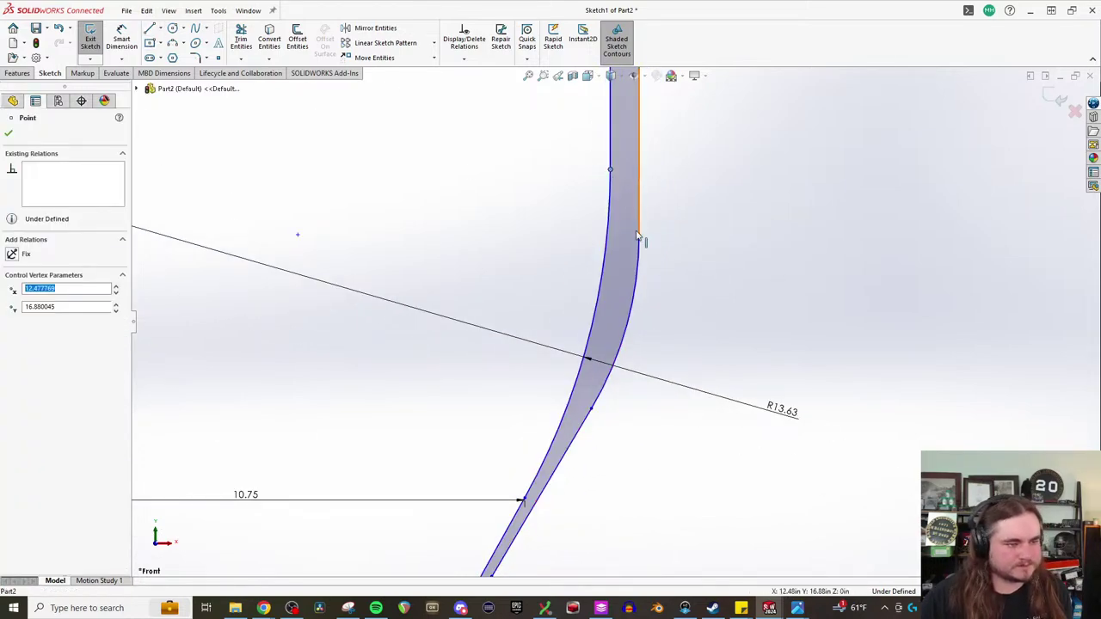
{"action": "left_click", "coordinate": [638, 234], "text": "ctrl"}
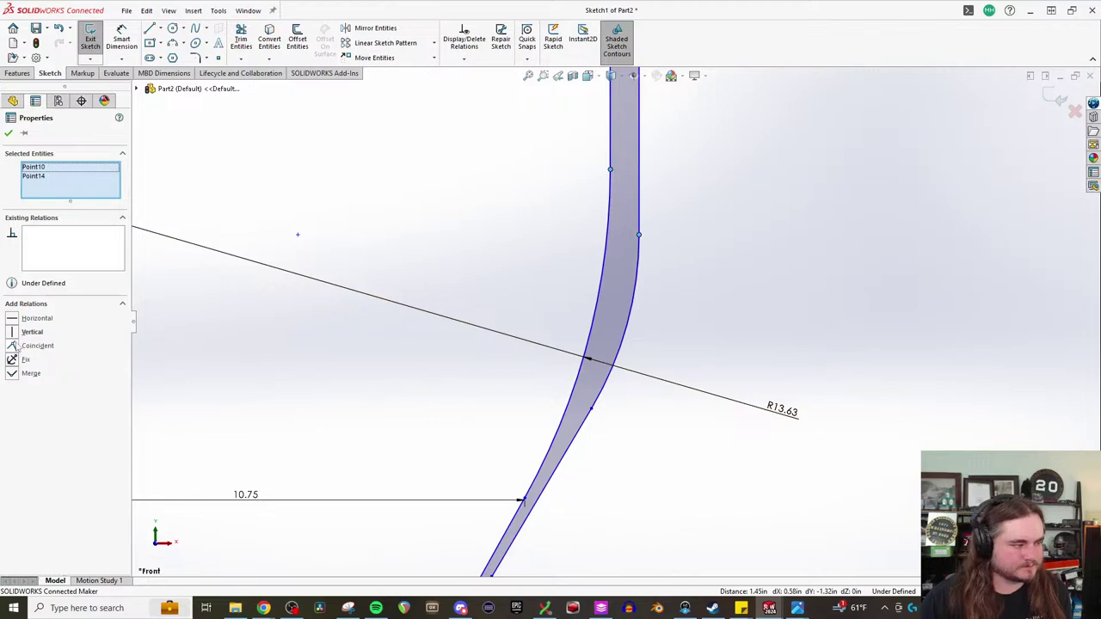
{"action": "left_click", "coordinate": [17, 320]}
{"action": "left_click", "coordinate": [725, 312]}
- Move the outer profile's slanted line outward to thicken the section between the two bends
{"action": "scroll", "coordinate": [612, 313], "scroll_direction": "up", "scroll_amount": 3}
{"action": "scroll", "coordinate": [557, 463], "scroll_direction": "down", "scroll_amount": 2}
{"action": "left_click", "coordinate": [532, 448]}
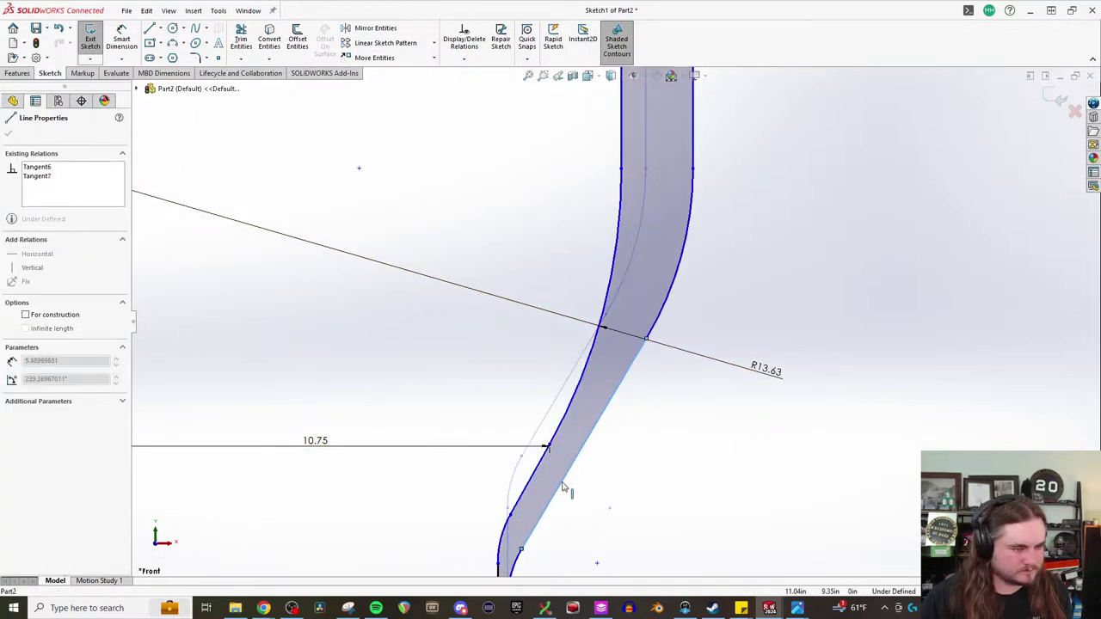
{"action": "left_click", "coordinate": [651, 487]}
- Move the lower end of the outer large arc down the slanted section to about X 10.75 in, Y 8.55 in
{"action": "scroll", "coordinate": [594, 458], "scroll_direction": "up", "scroll_amount": 2}
{"action": "scroll", "coordinate": [594, 457], "scroll_direction": "down", "scroll_amount": 1}
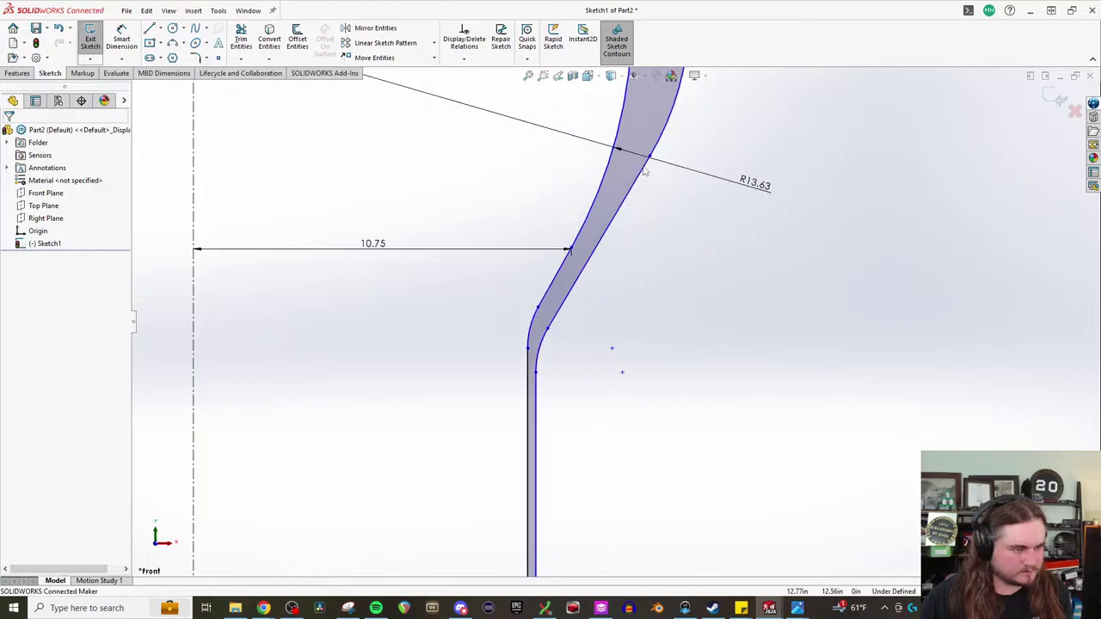
{"action": "left_click", "coordinate": [574, 272]}
{"action": "left_click_drag", "start_coordinate": [574, 273], "coordinate": [572, 311]}
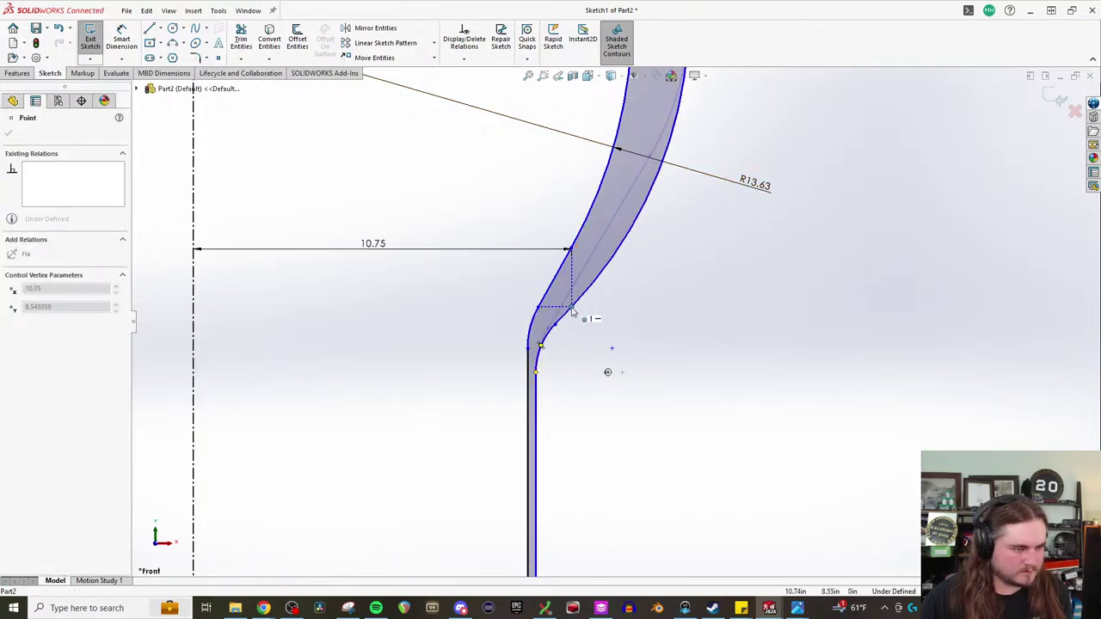
{"action": "left_click", "coordinate": [639, 344]}
{"action": "scroll", "coordinate": [649, 288], "scroll_direction": "up", "scroll_amount": 3}
{"action": "scroll", "coordinate": [598, 258], "scroll_direction": "down", "scroll_amount": 3}
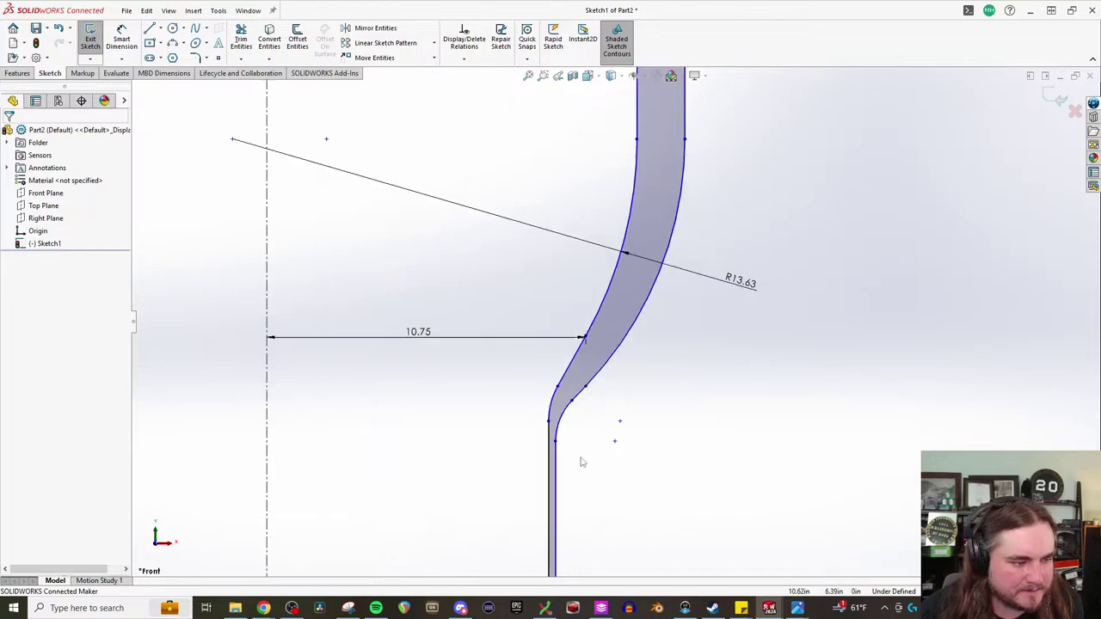
{"action": "scroll", "coordinate": [655, 258], "scroll_direction": "up", "scroll_amount": 2}
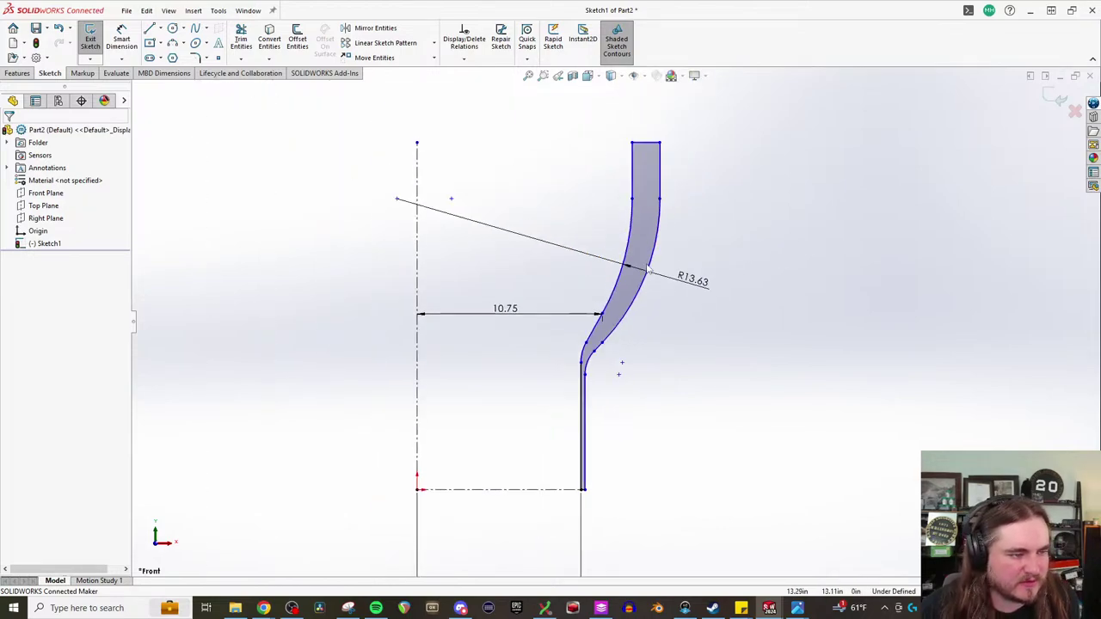
- Add a Horizontal relation between the outer large arc's lower endpoint and the inner small arc's upper endpoint
{"action": "scroll", "coordinate": [597, 381], "scroll_direction": "down", "scroll_amount": 5}
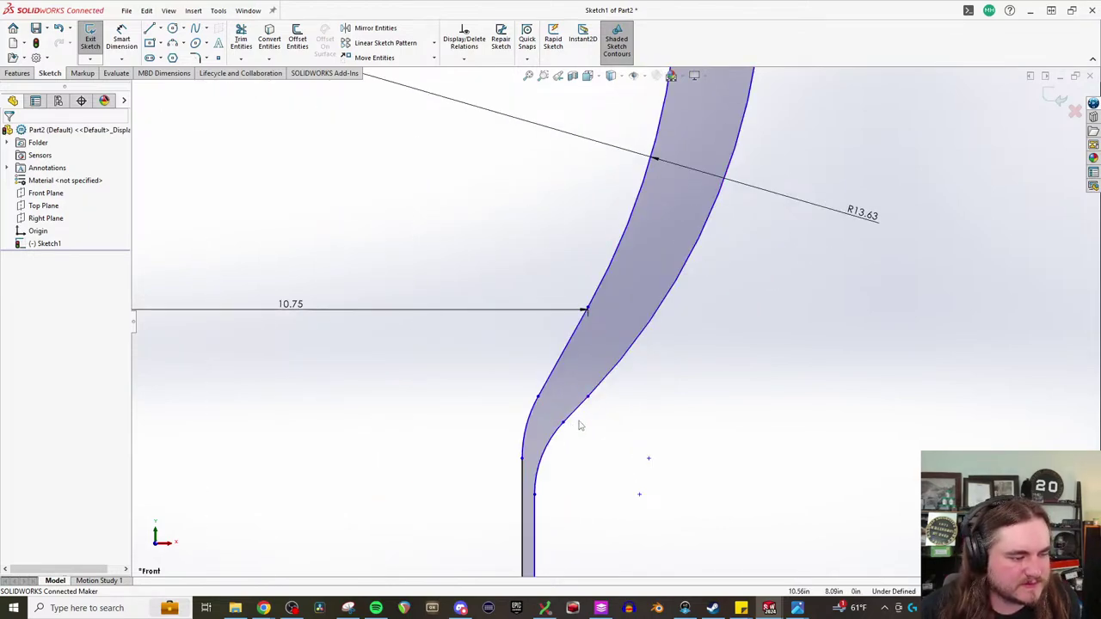
{"action": "left_click", "coordinate": [563, 424]}
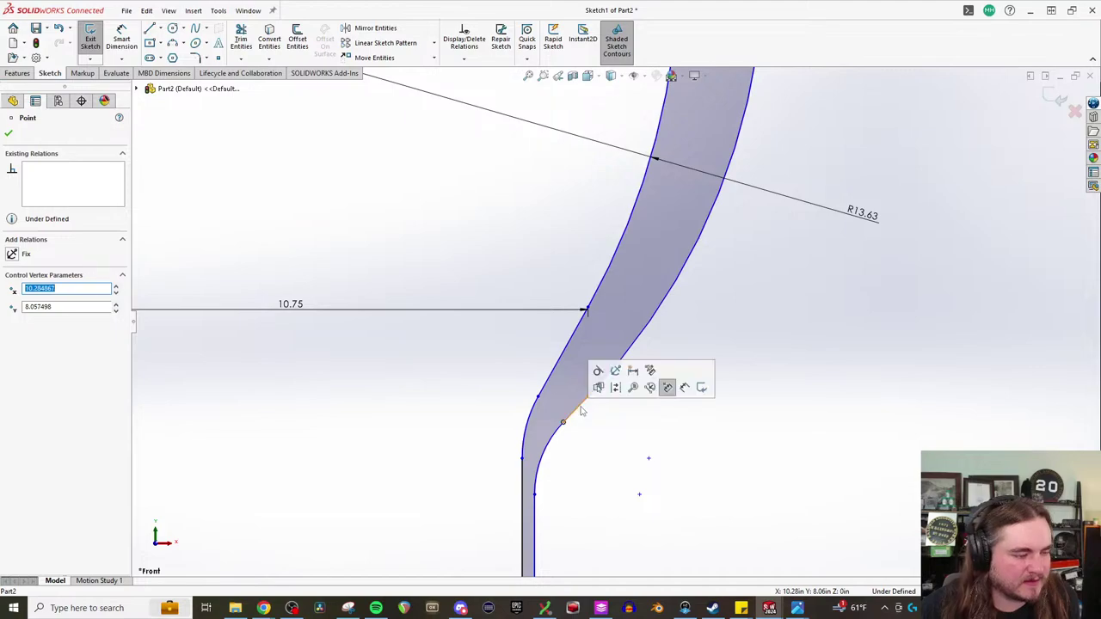
{"action": "left_click", "coordinate": [590, 399]}
{"action": "left_click", "coordinate": [602, 397]}
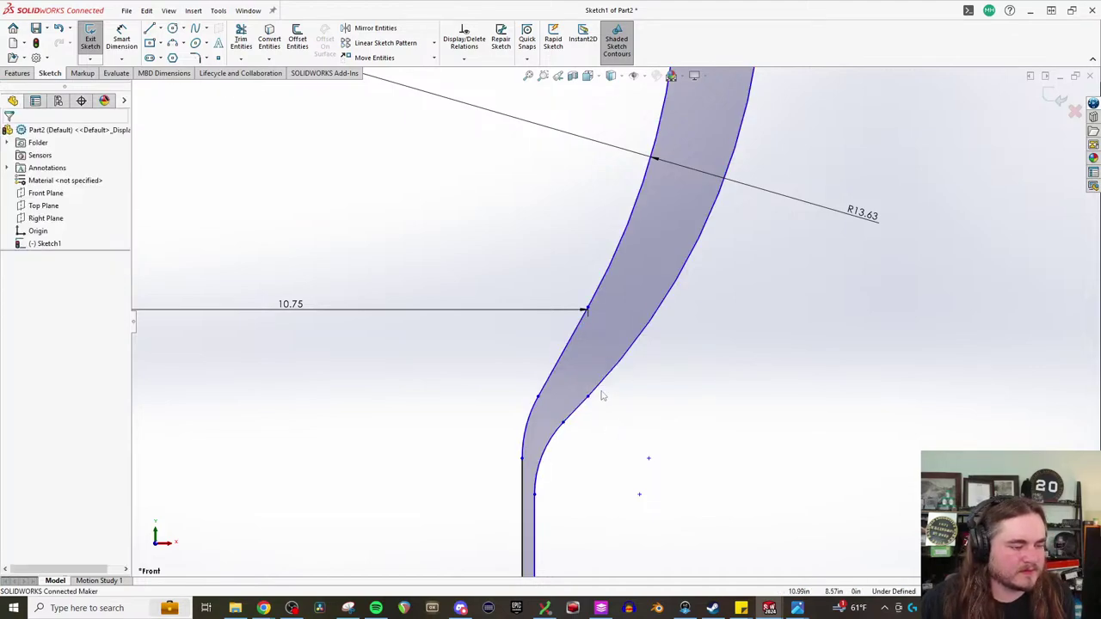
{"action": "left_click", "coordinate": [589, 398]}
{"action": "left_click", "coordinate": [537, 397], "text": "ctrl"}
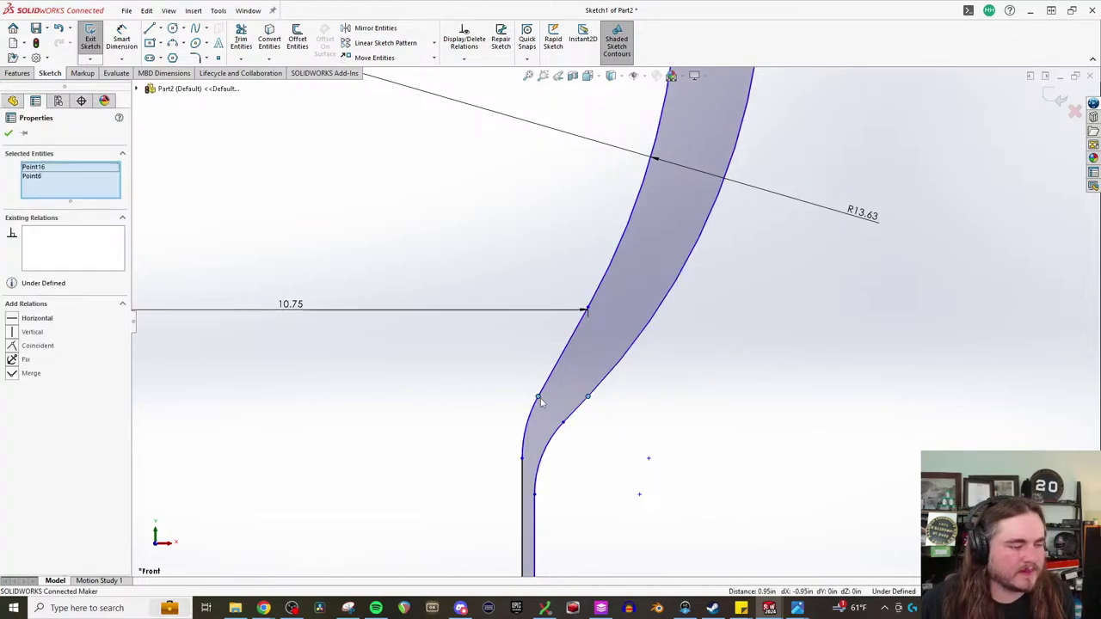
{"action": "left_click", "coordinate": [13, 320]}
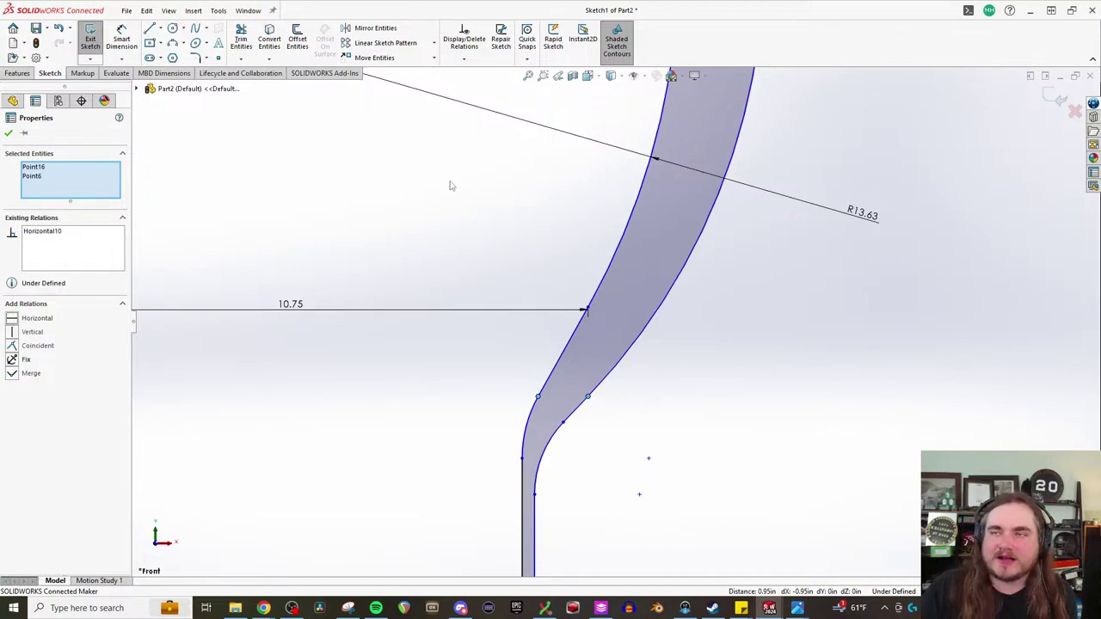
{"action": "left_click", "coordinate": [793, 447]}
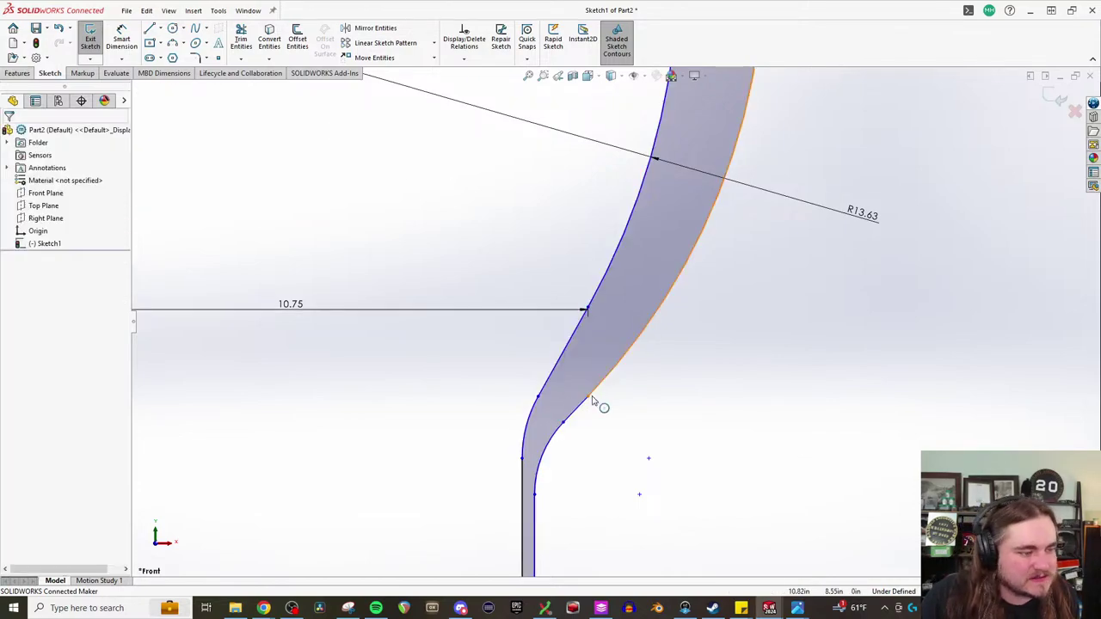
- Reposition the outer large arc's lower endpoint along the lower bend to about X 10.75 in, Y 8.56 in
{"action": "mouse_move", "coordinate": [591, 403]}
{"action": "left_mouse_down"}
{"action": "mouse_move", "coordinate": [572, 409]}
{"action": "mouse_move", "coordinate": [585, 409]}
{"action": "mouse_move", "coordinate": [574, 401]}
{"action": "left_mouse_up"}
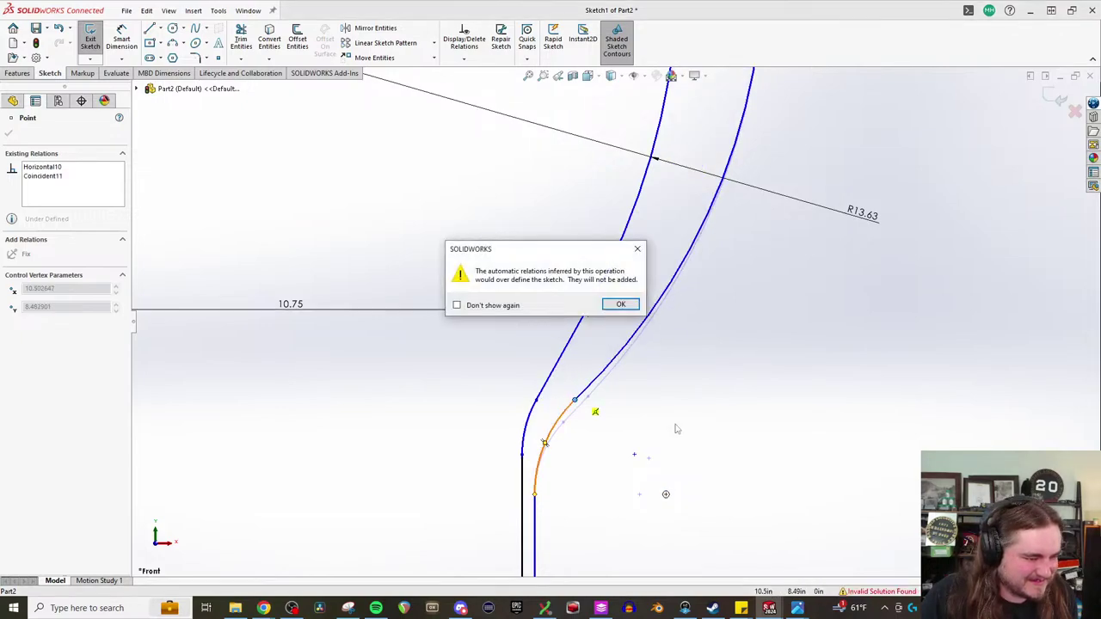
{"action": "left_click", "coordinate": [620, 306]}
{"action": "left_click", "coordinate": [693, 437]}
{"action": "mouse_move", "coordinate": [578, 401]}
{"action": "left_mouse_down"}
{"action": "mouse_move", "coordinate": [553, 414]}
{"action": "mouse_move", "coordinate": [602, 405]}
{"action": "left_mouse_up"}
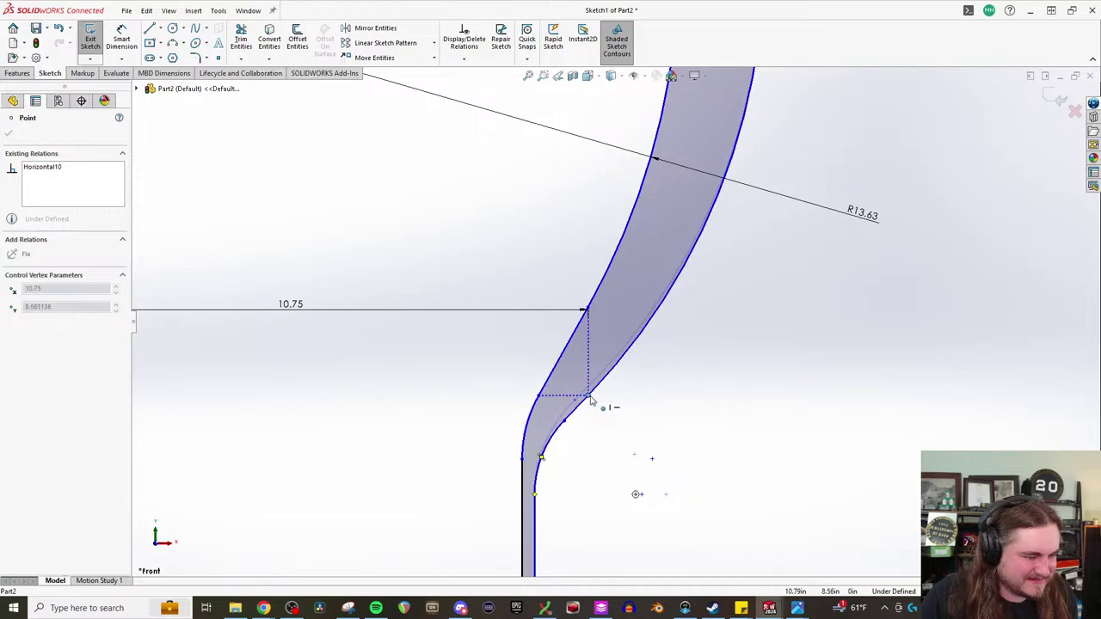
{"action": "left_click", "coordinate": [627, 422]}
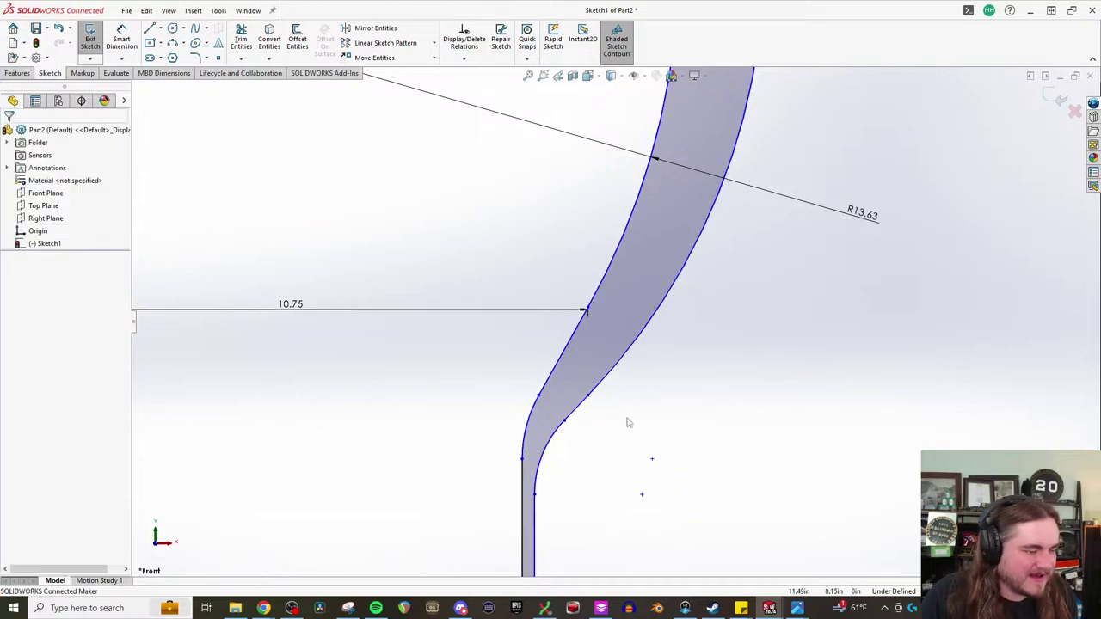
- Try to merge the lower endpoint of the outer large arc with the upper endpoint of the outer small arc
{"action": "left_click", "coordinate": [588, 396]}
{"action": "left_click", "coordinate": [539, 396], "text": "ctrl"}
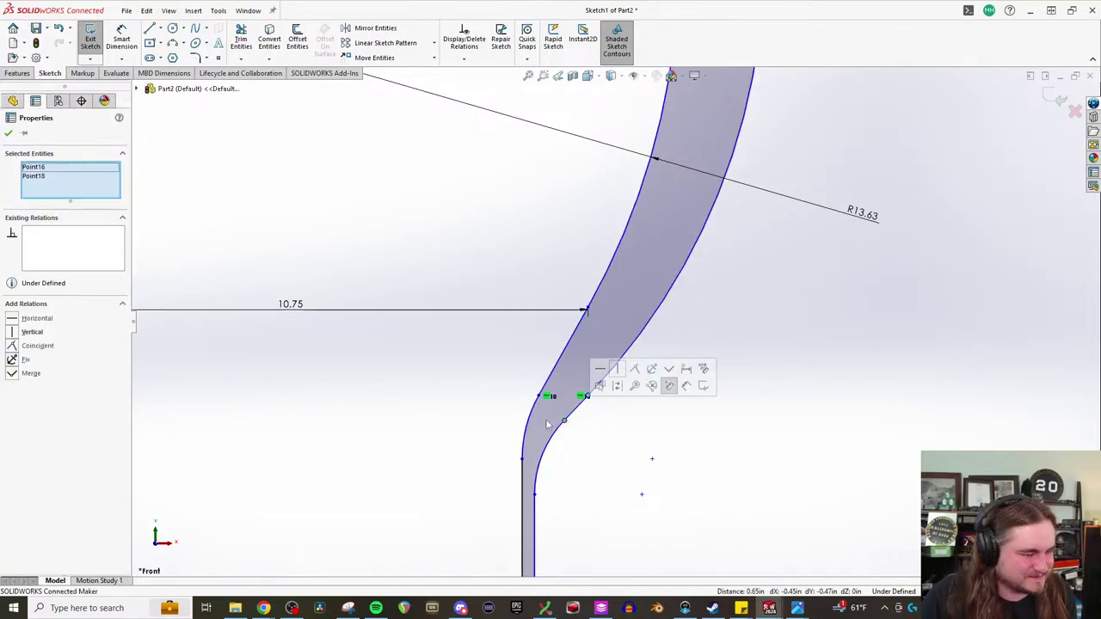
{"action": "left_click", "coordinate": [12, 375]}
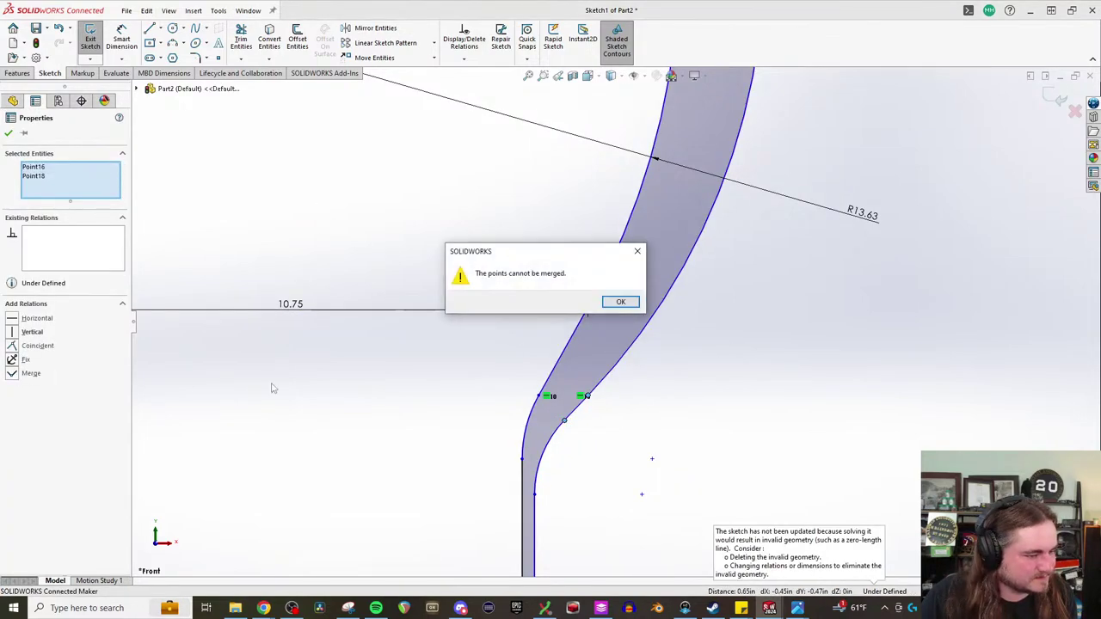
{"action": "left_click", "coordinate": [626, 306]}
- Power-trim the outer profile's lines and arcs and the top closing line, keeping the inner wall curve
{"action": "scroll", "coordinate": [597, 427], "scroll_direction": "up", "scroll_amount": 2}
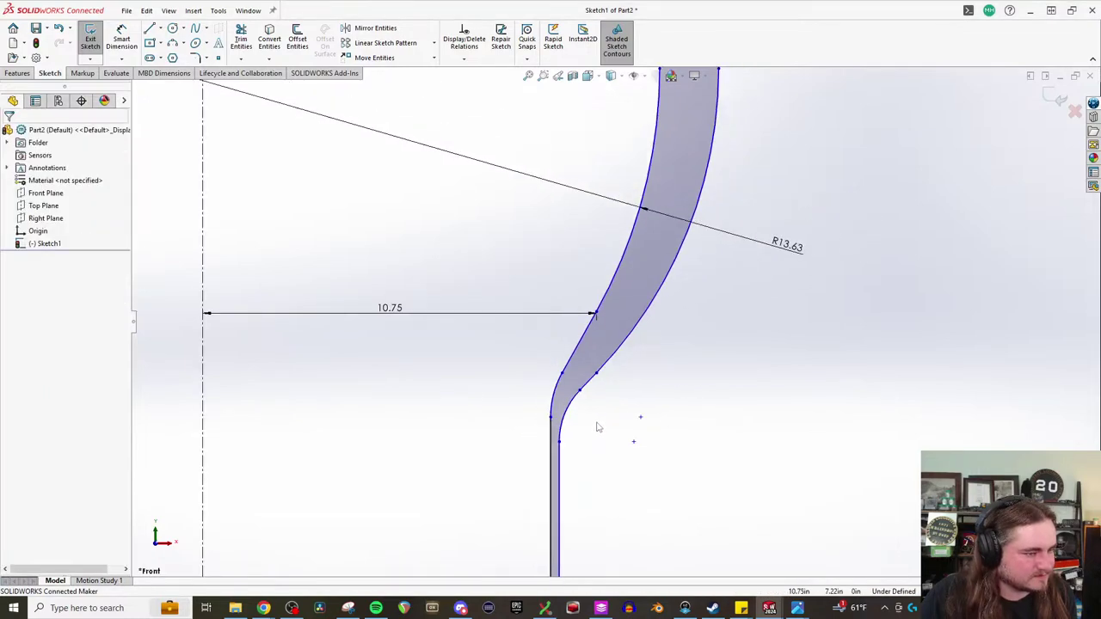
{"action": "scroll", "coordinate": [598, 427], "scroll_direction": "up", "scroll_amount": 3}
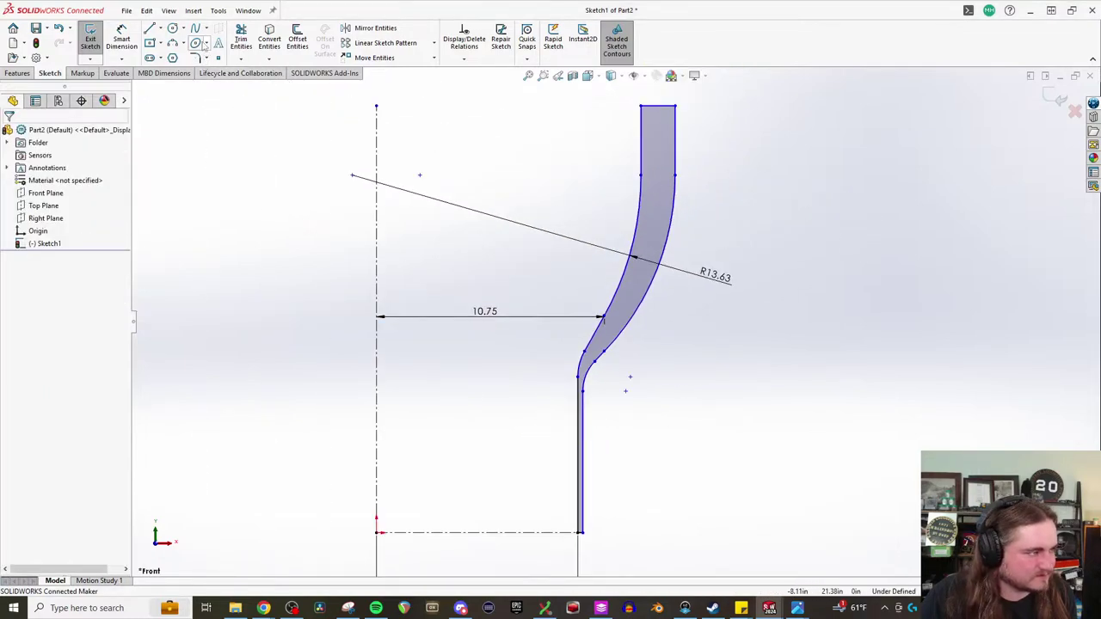
{"action": "left_click", "coordinate": [241, 39]}
{"action": "left_click_drag", "start_coordinate": [594, 410], "coordinate": [585, 404]}
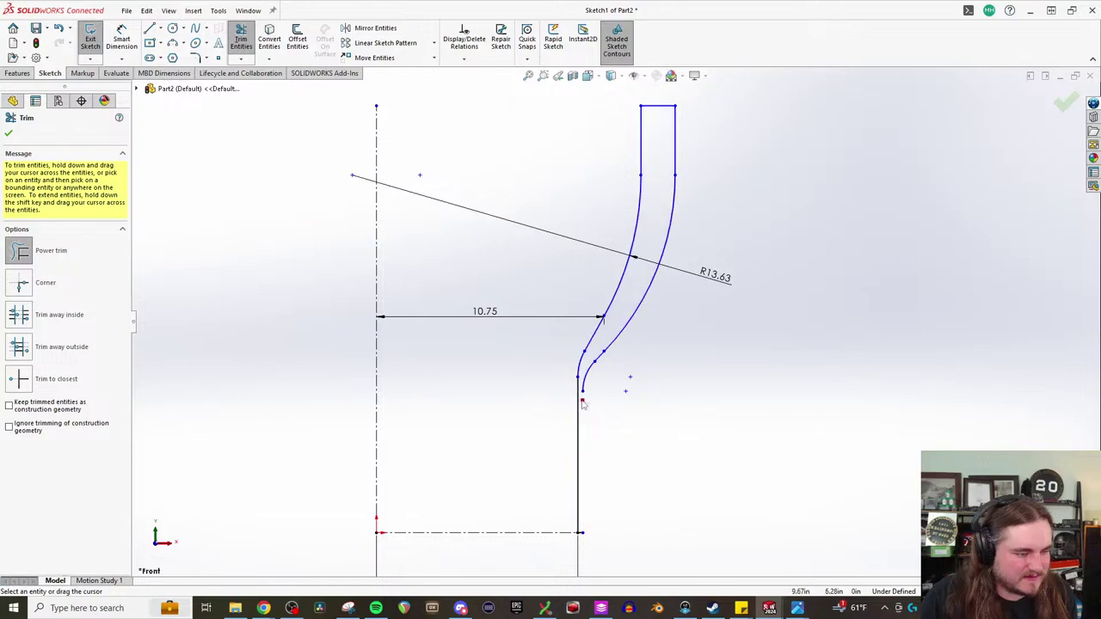
{"action": "mouse_move", "coordinate": [591, 366]}
{"action": "left_mouse_down"}
{"action": "mouse_move", "coordinate": [668, 259]}
{"action": "mouse_move", "coordinate": [676, 141]}
{"action": "mouse_move", "coordinate": [698, 131]}
{"action": "mouse_move", "coordinate": [663, 100]}
{"action": "left_mouse_up"}
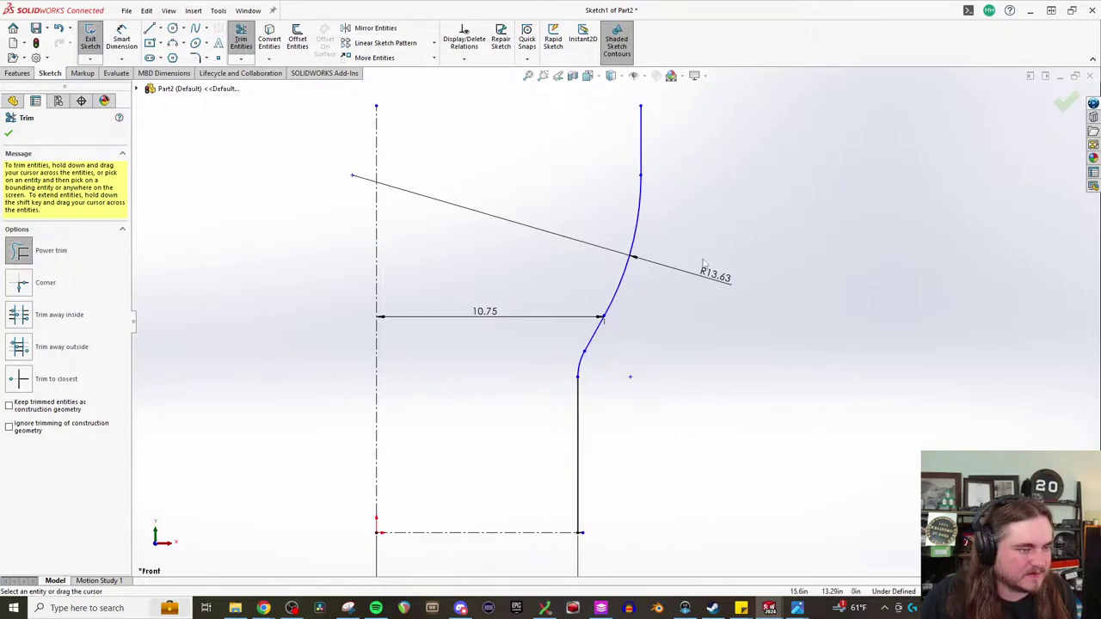
{"action": "key", "text": "Escape"}
{"action": "scroll", "coordinate": [614, 386], "scroll_direction": "down", "scroll_amount": 2}
{"action": "scroll", "coordinate": [710, 406], "scroll_direction": "up", "scroll_amount": 1}
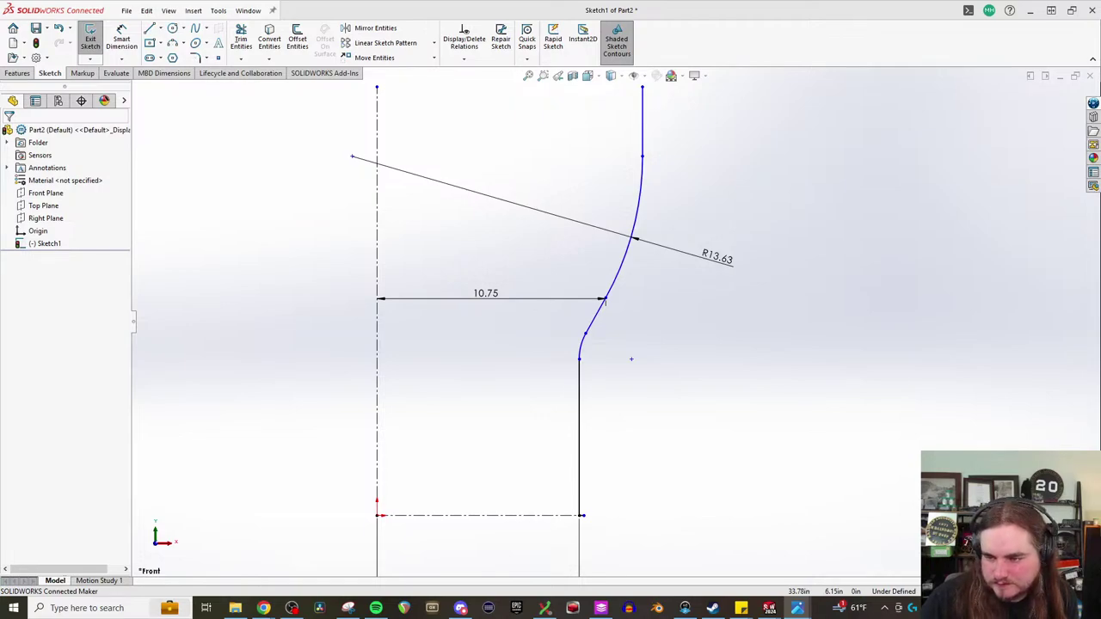
- Dimension the small lower arc with a radius of 3 in
{"action": "key", "text": "d"}
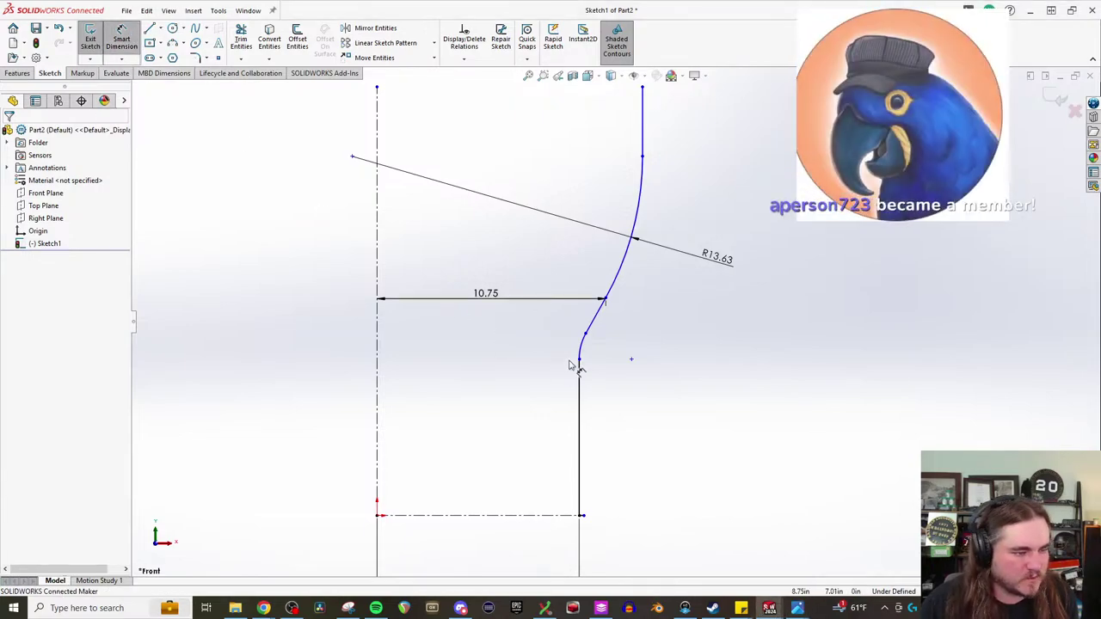
{"action": "left_click", "coordinate": [591, 351]}
{"action": "left_click", "coordinate": [650, 370]}
{"action": "type", "text": "3"}
{"action": "key", "text": "Return"}
- Dimension the distance from the vertical centerline to the upper vertical line as 27.25/2 in
{"action": "key", "text": "f"}
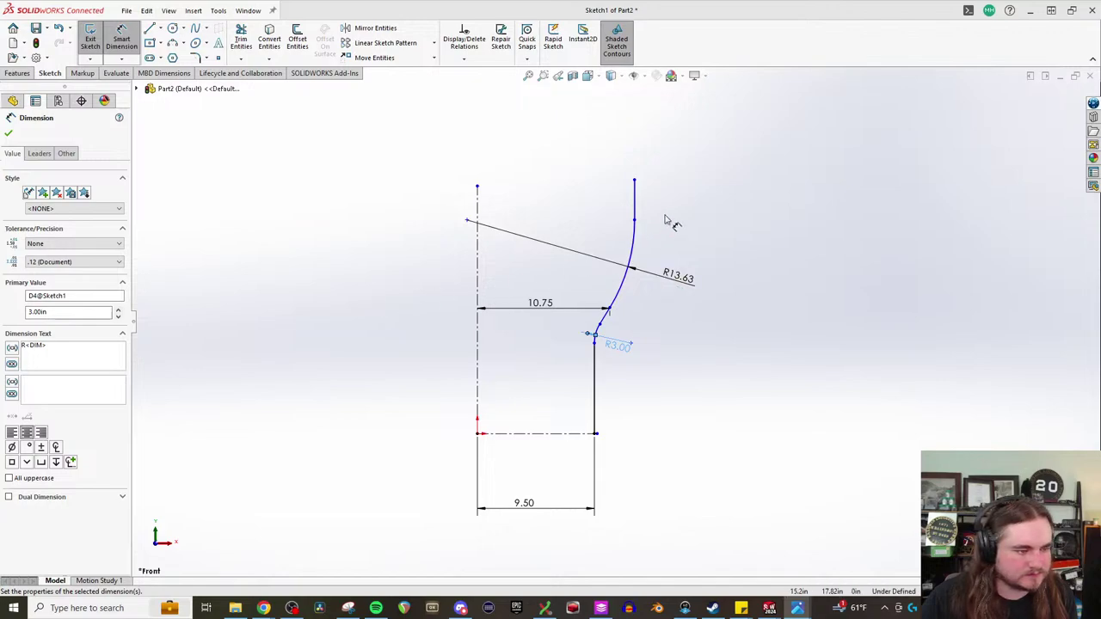
{"action": "left_click", "coordinate": [634, 199]}
{"action": "left_click", "coordinate": [478, 216]}
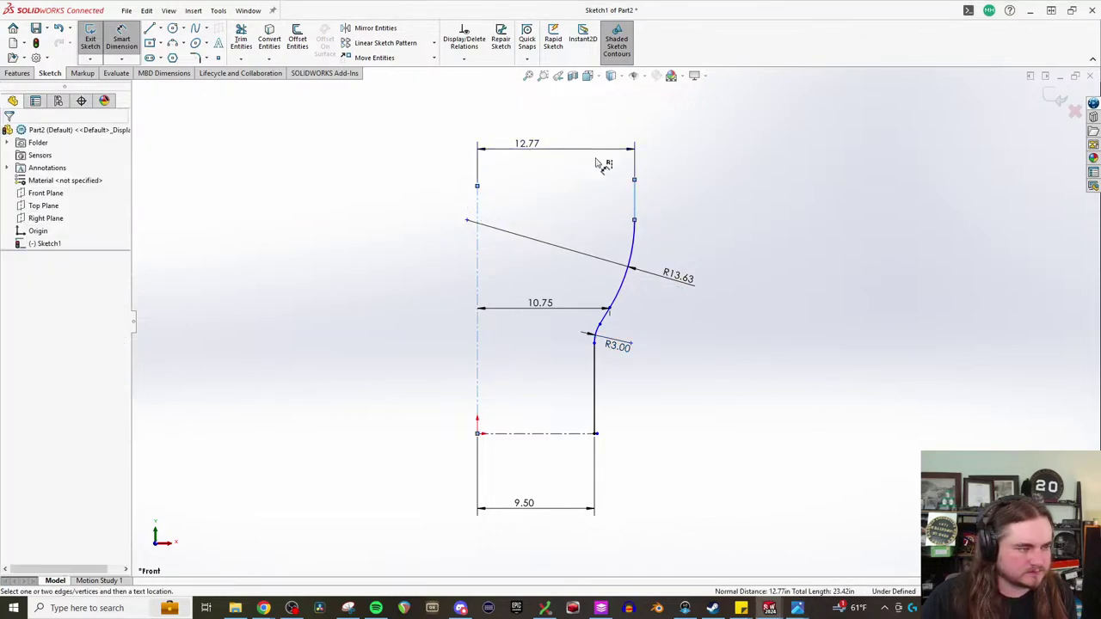
{"action": "left_click", "coordinate": [641, 162]}
{"action": "type", "text": "27.25/2"}
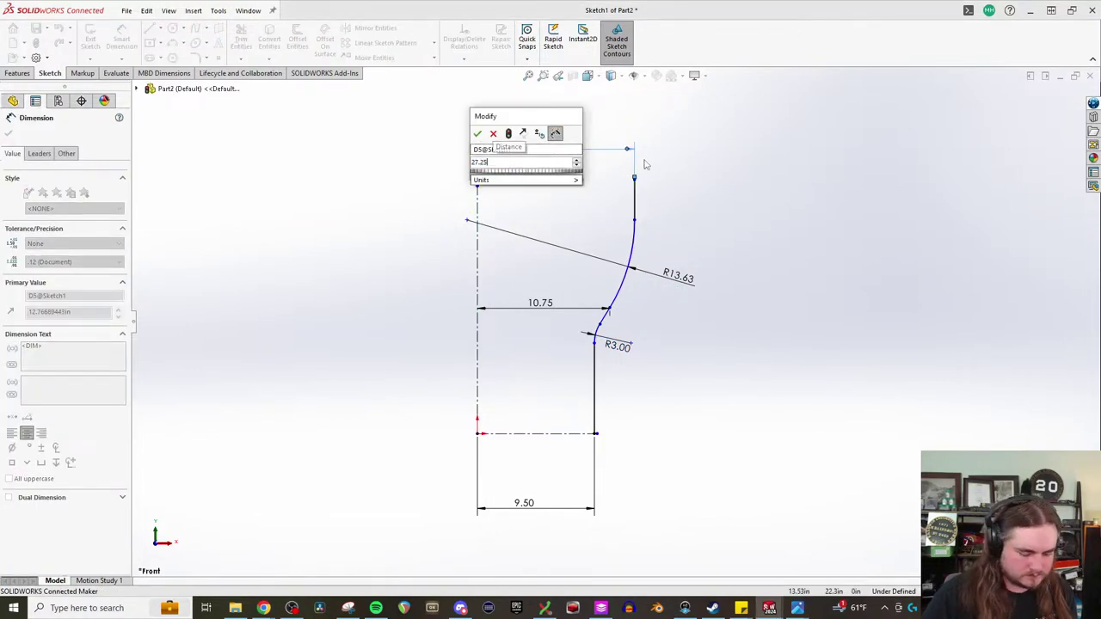
{"action": "key", "text": "Return"}
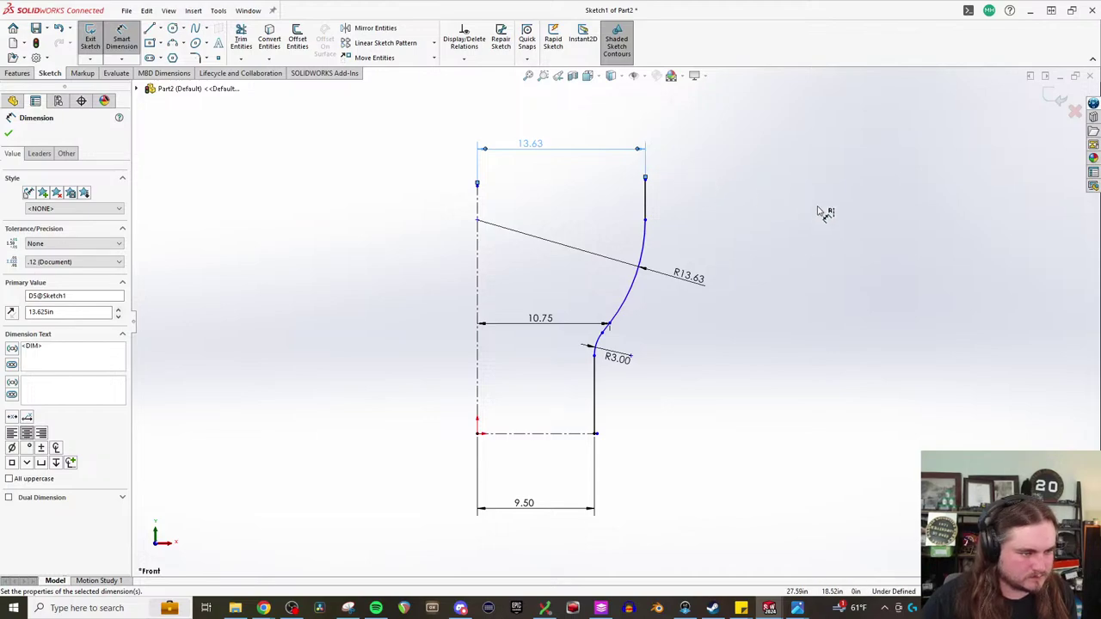
{"action": "left_click", "coordinate": [823, 215]}
- Shift the large arc's upper endpoint slightly upward
{"action": "scroll", "coordinate": [658, 196], "scroll_direction": "down", "scroll_amount": 2}
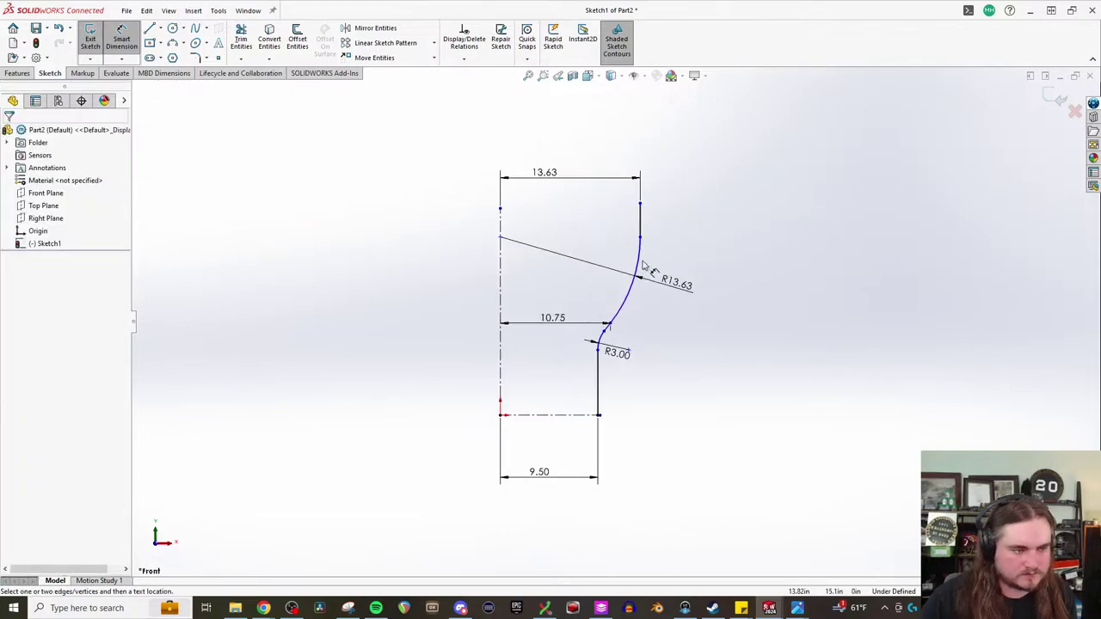
{"action": "key", "text": "Escape"}
{"action": "mouse_move", "coordinate": [634, 232]}
{"action": "left_mouse_down"}
{"action": "mouse_move", "coordinate": [635, 263]}
{"action": "mouse_move", "coordinate": [636, 229]}
{"action": "left_mouse_up"}
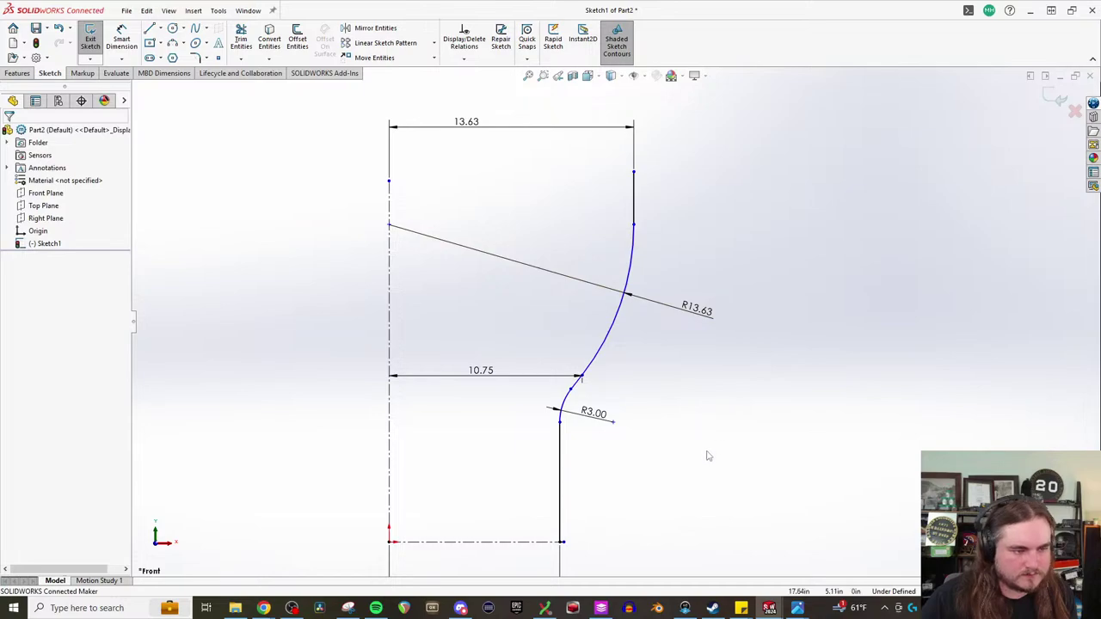
{"action": "scroll", "coordinate": [712, 449], "scroll_direction": "up", "scroll_amount": 2}
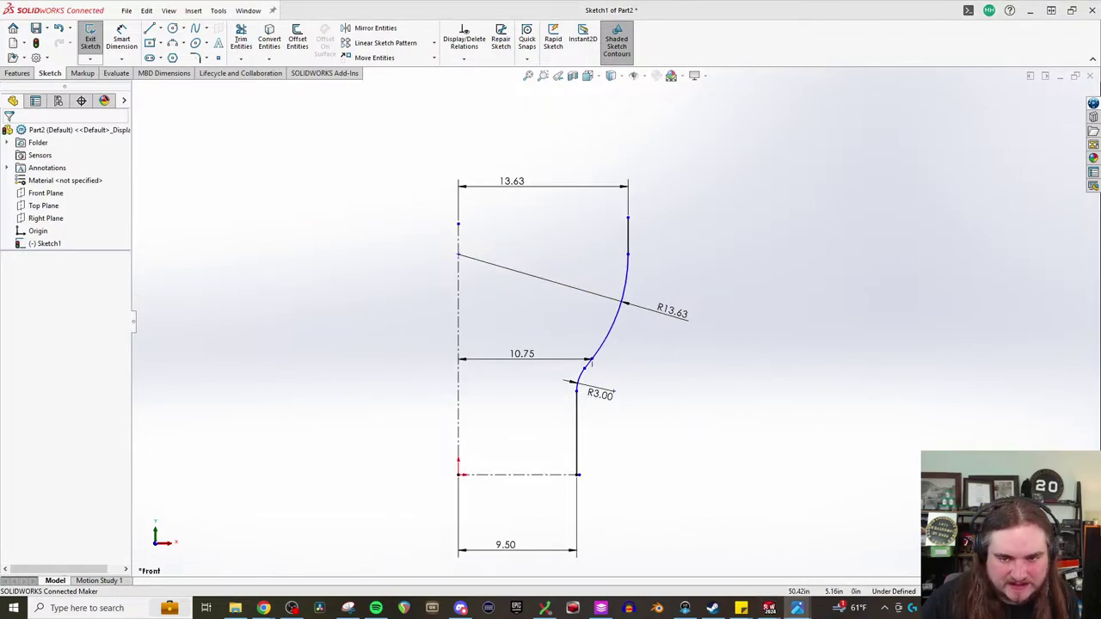
- Set the length of the lower vertical line to 16 in with a Smart Dimension
{"action": "left_click", "coordinate": [121, 39]}
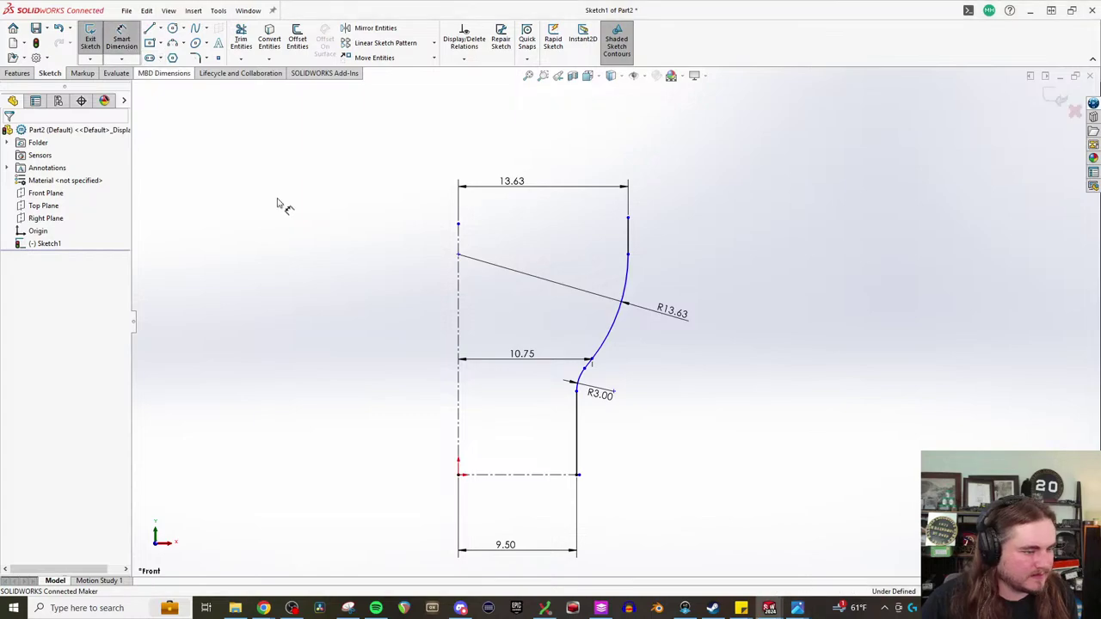
{"action": "left_click", "coordinate": [576, 449]}
{"action": "left_click", "coordinate": [693, 442]}
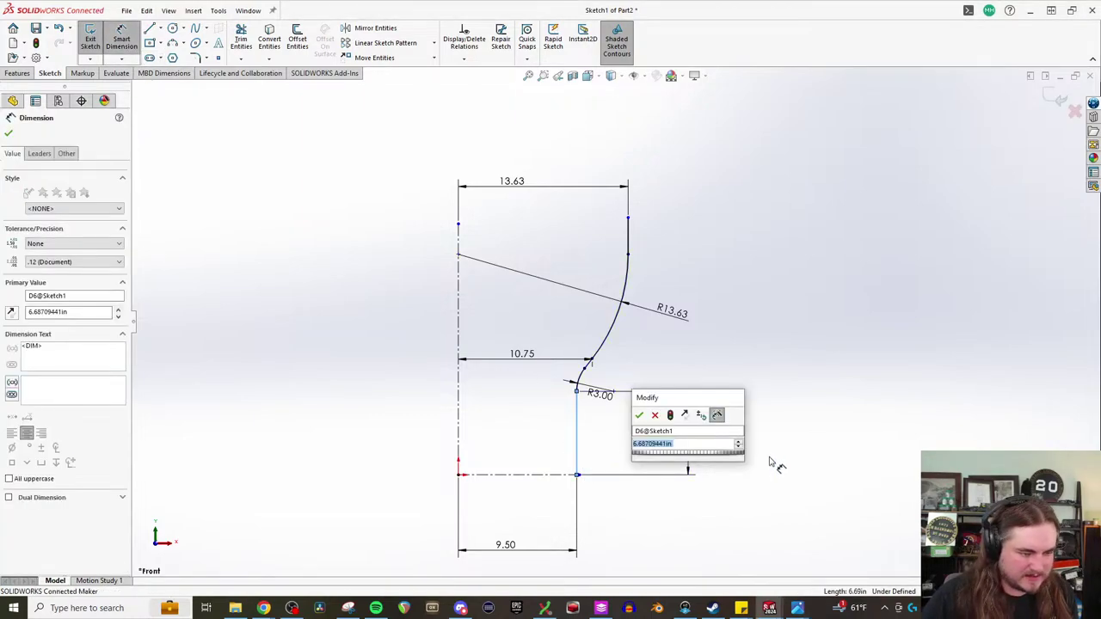
{"action": "type", "text": "16"}
{"action": "key", "text": "Return"}
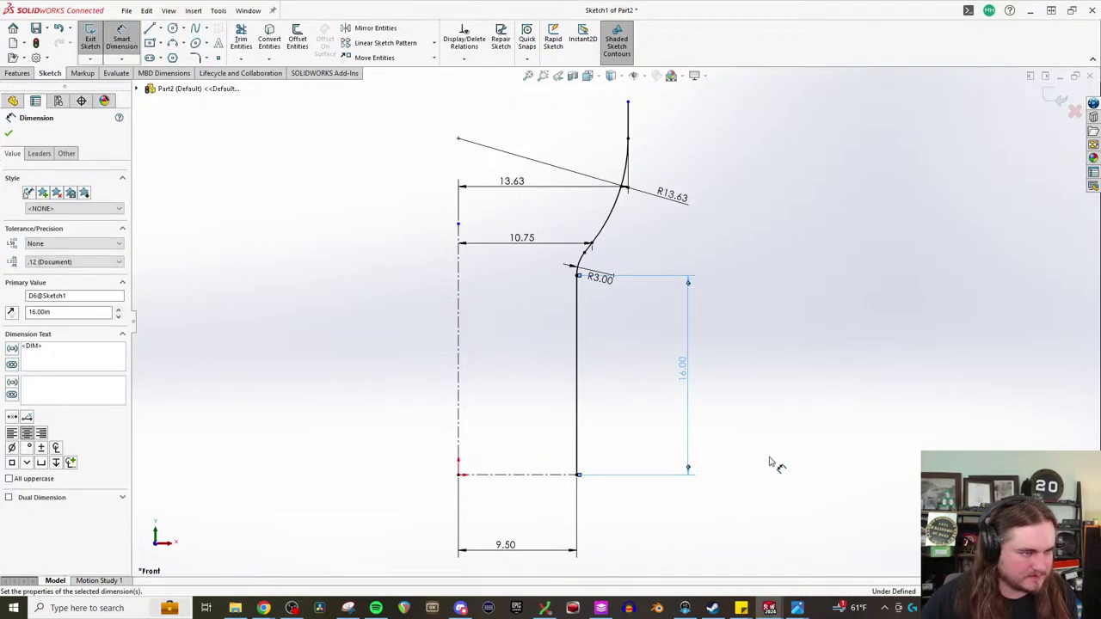
{"action": "key", "text": "Escape"}
- Move the 13.63 width dimension above the upper end of the profile
{"action": "scroll", "coordinate": [728, 292], "scroll_direction": "up", "scroll_amount": 2}
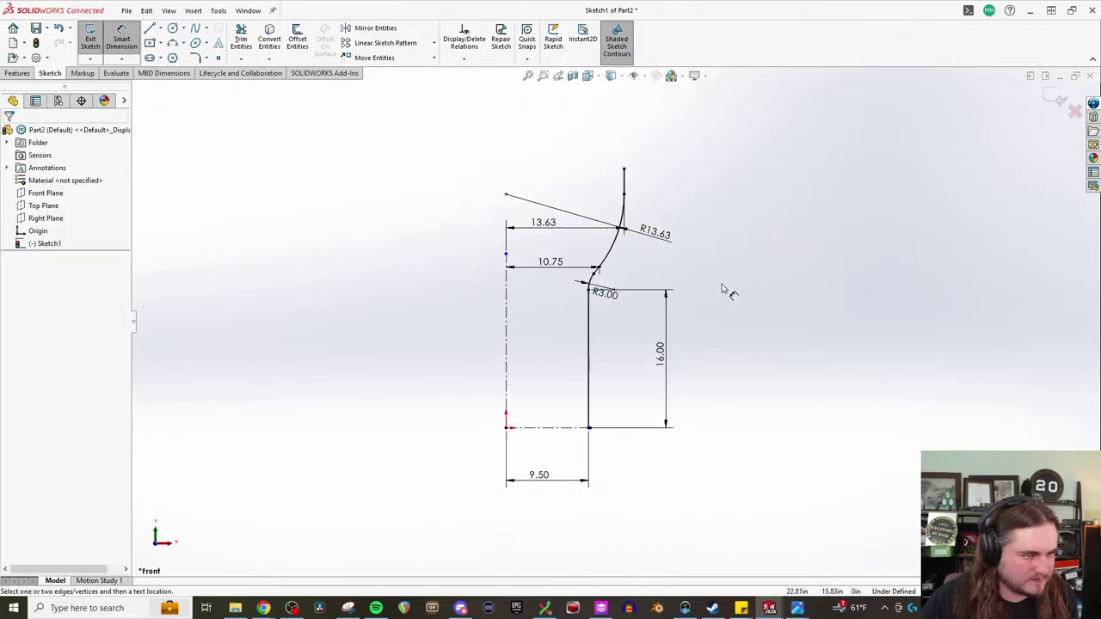
{"action": "scroll", "coordinate": [565, 238], "scroll_direction": "down", "scroll_amount": 2}
{"action": "left_click_drag", "start_coordinate": [546, 250], "coordinate": [537, 143]}
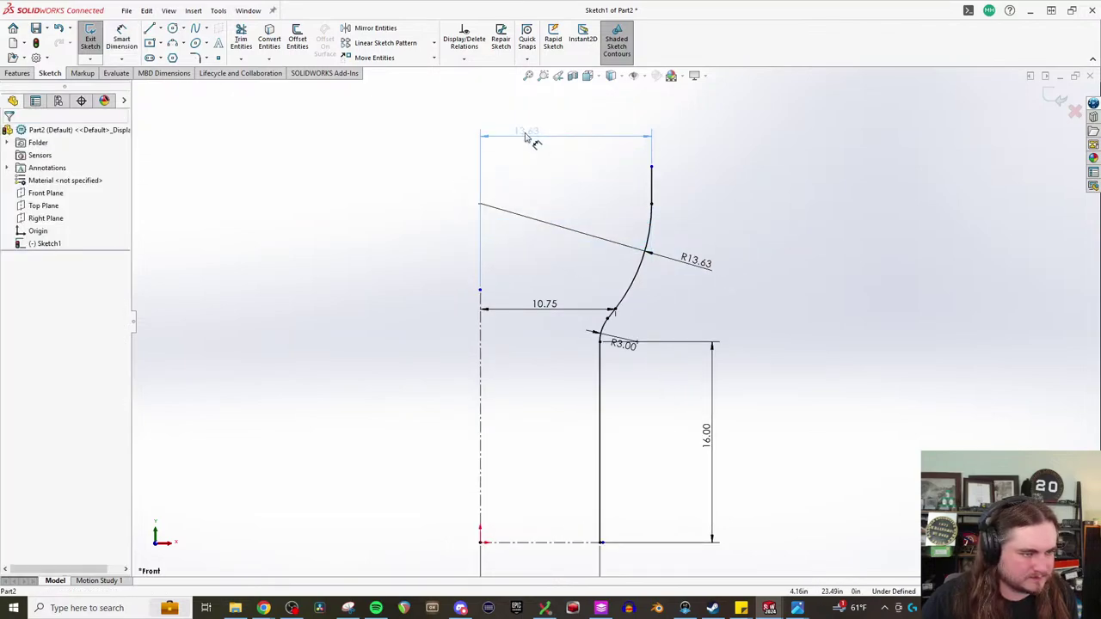
- Move the top endpoint of the upper vertical line slightly upward
{"action": "key", "text": "f"}
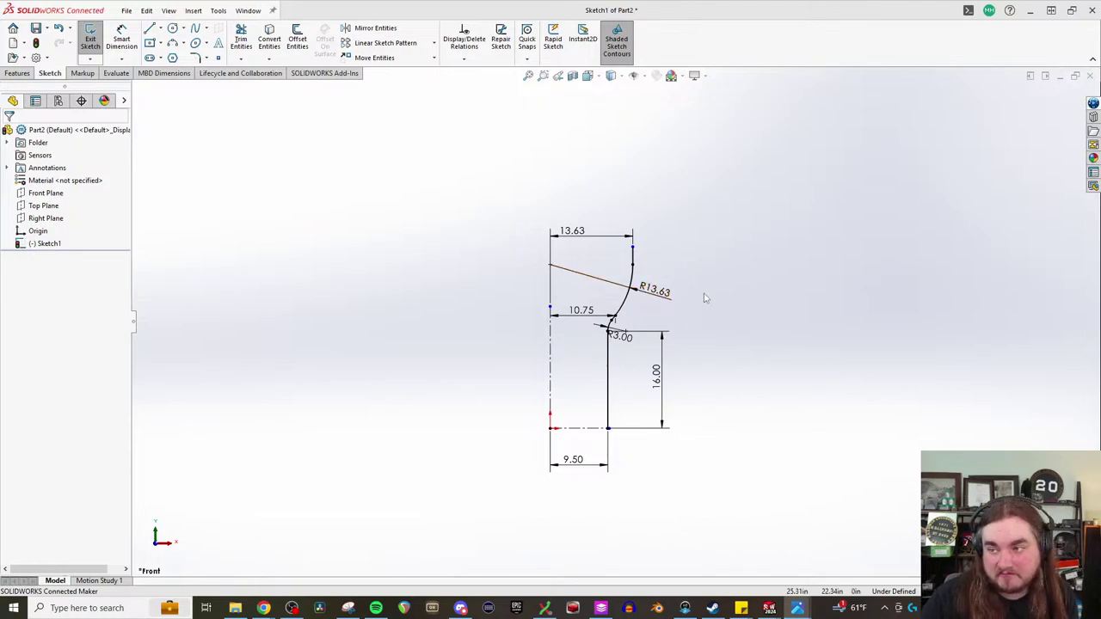
{"action": "scroll", "coordinate": [629, 295], "scroll_direction": "down", "scroll_amount": 5}
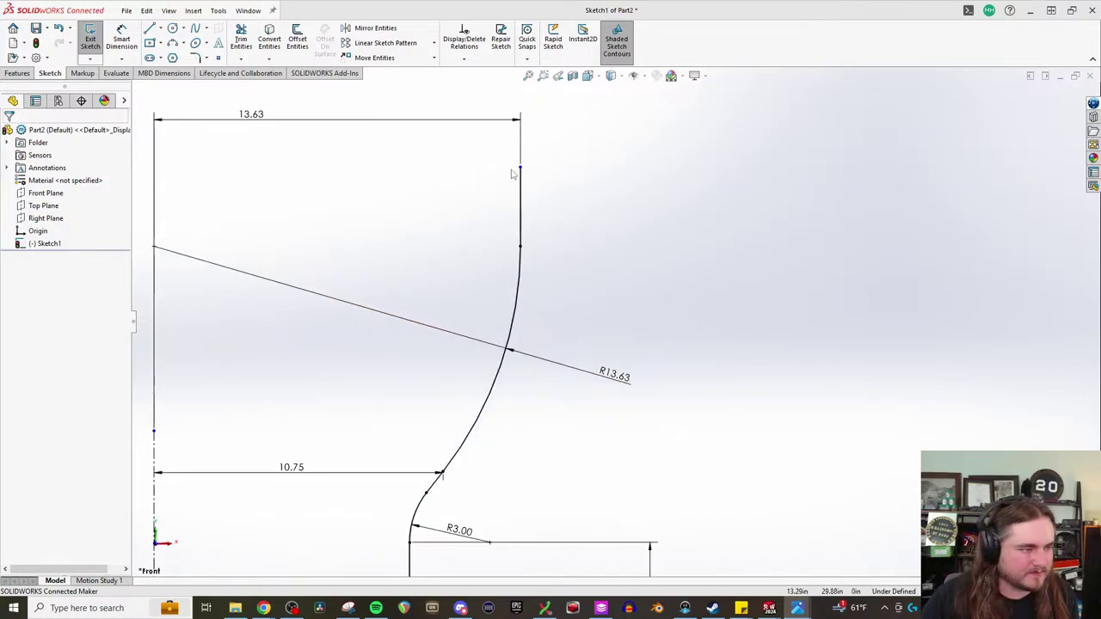
{"action": "left_click_drag", "start_coordinate": [520, 169], "coordinate": [593, 168]}
{"action": "left_click", "coordinate": [695, 236]}
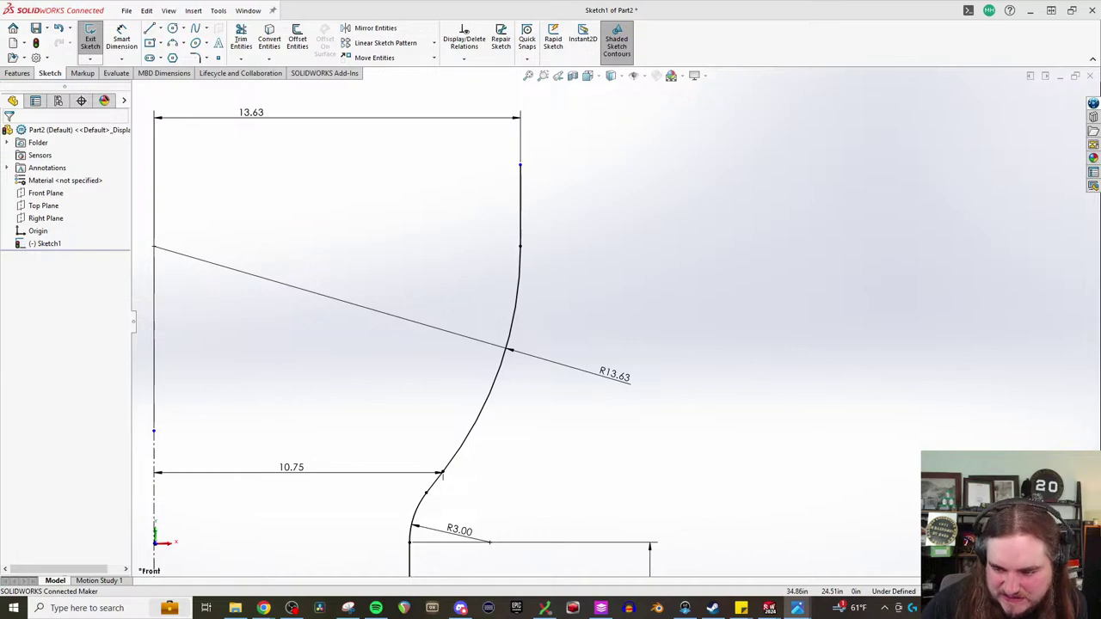
{"action": "scroll", "coordinate": [690, 352], "scroll_direction": "up", "scroll_amount": 3}
{"action": "key", "text": "c"}
{"action": "scroll", "coordinate": [730, 356], "scroll_direction": "down", "scroll_amount": 5}
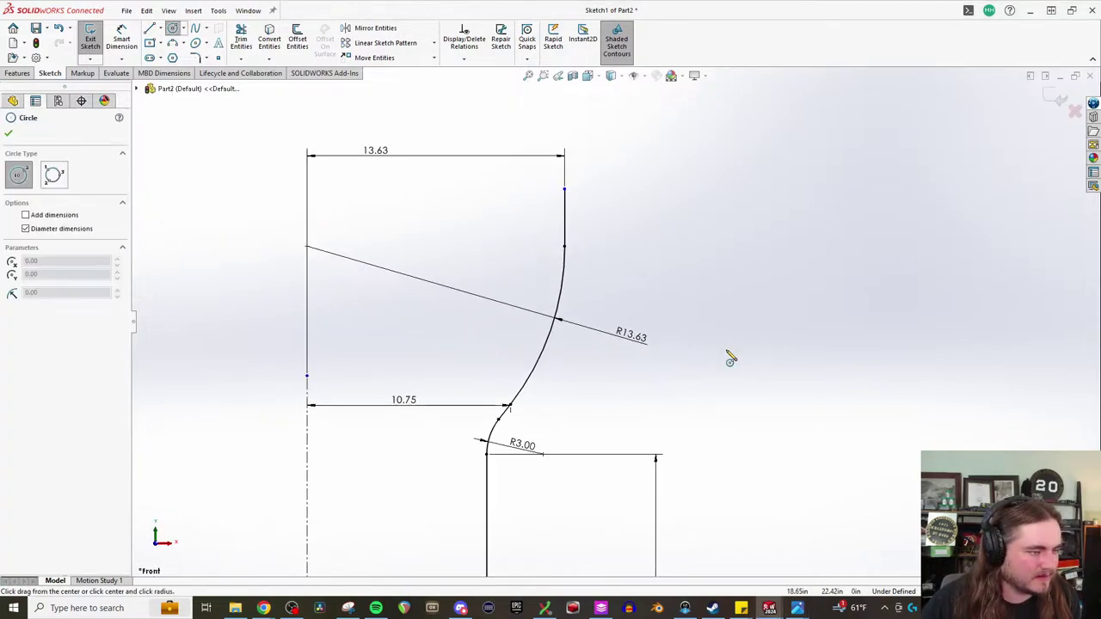
{"action": "left_click", "coordinate": [709, 389]}
{"action": "scroll", "coordinate": [709, 388], "scroll_direction": "down", "scroll_amount": 3}
{"action": "key", "text": "Escape"}
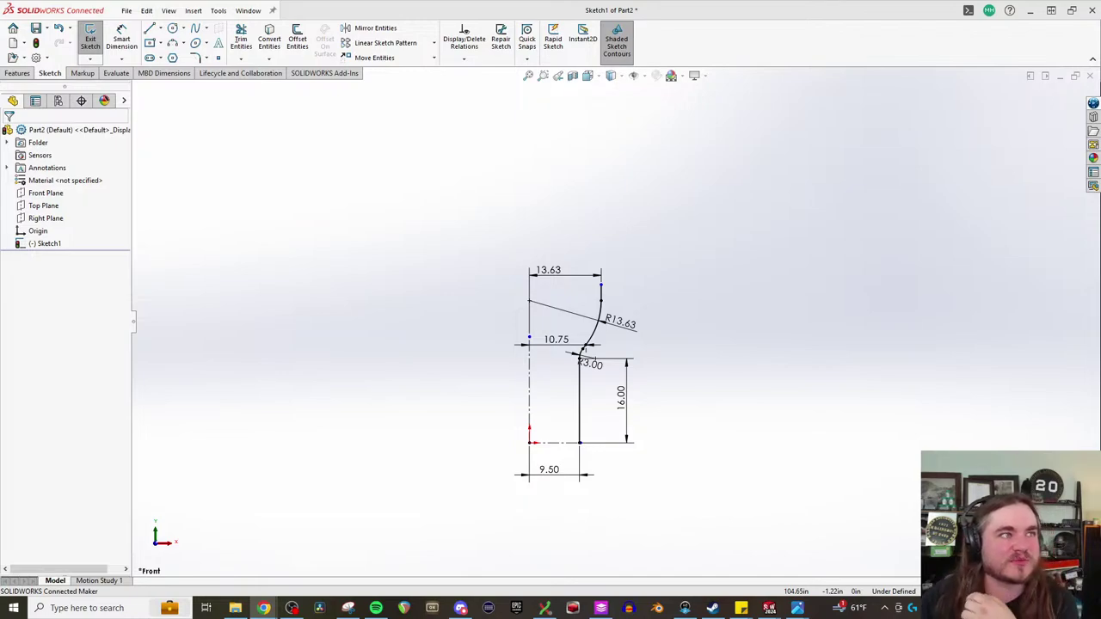
- Set the overall height from the bottom construction line to the top of the upper vertical line to 32 in with a Smart Dimension
{"action": "key", "text": "d"}
{"action": "scroll", "coordinate": [607, 456], "scroll_direction": "down", "scroll_amount": 5}
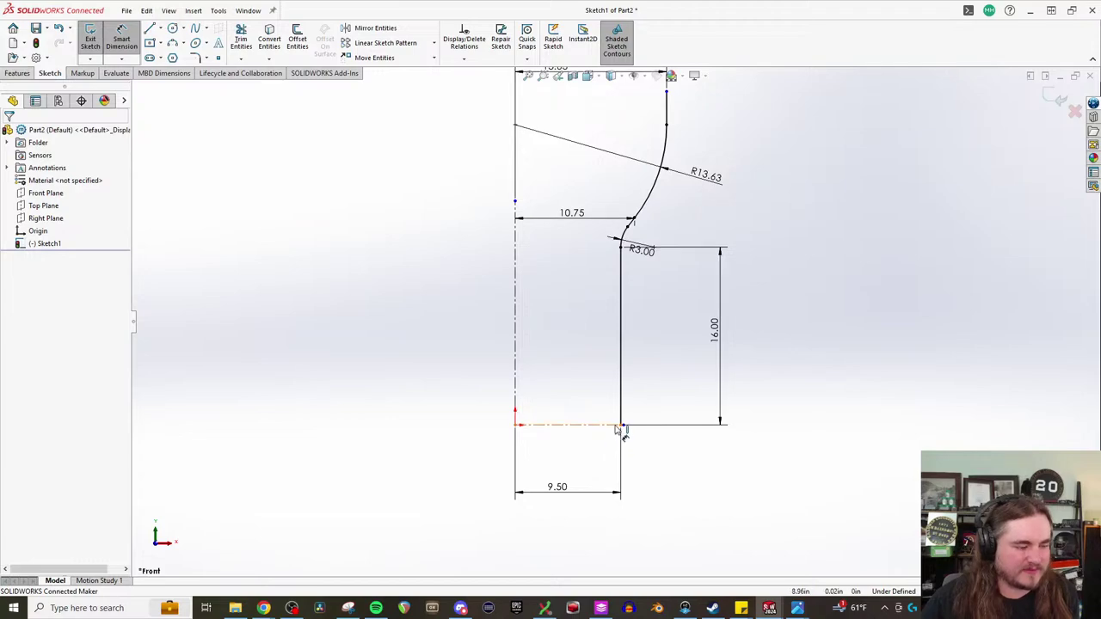
{"action": "left_click", "coordinate": [618, 425]}
{"action": "scroll", "coordinate": [615, 326], "scroll_direction": "up", "scroll_amount": 3}
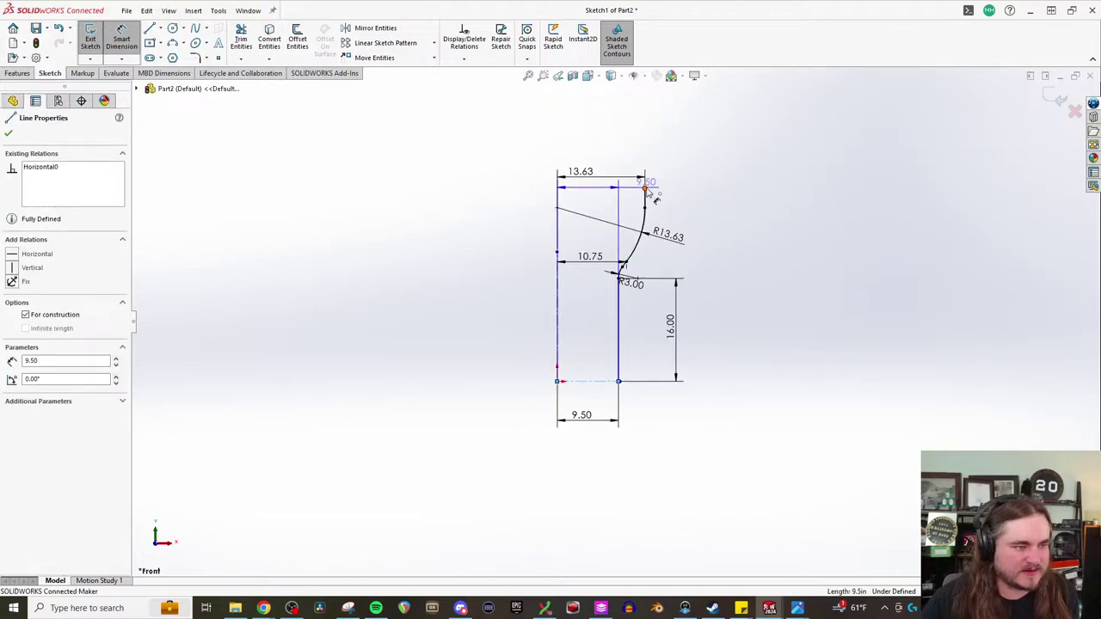
{"action": "left_click", "coordinate": [646, 188]}
{"action": "left_click", "coordinate": [853, 282]}
{"action": "type", "text": "32"}
{"action": "key", "text": "Return"}
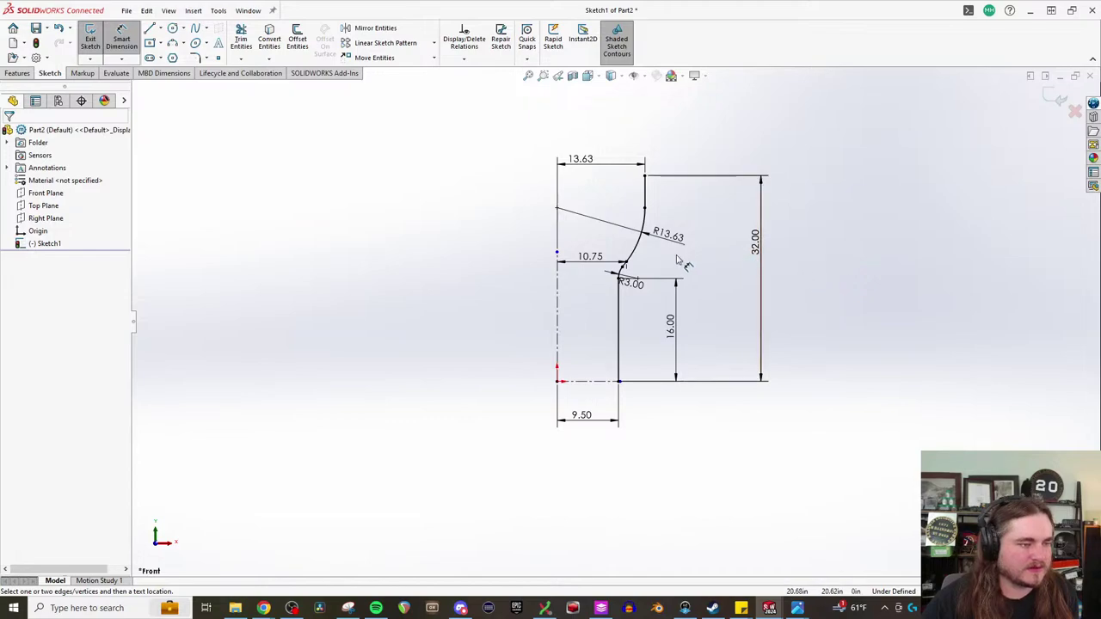
{"action": "scroll", "coordinate": [594, 292], "scroll_direction": "down", "scroll_amount": 2}
{"action": "scroll", "coordinate": [778, 129], "scroll_direction": "down", "scroll_amount": 2}
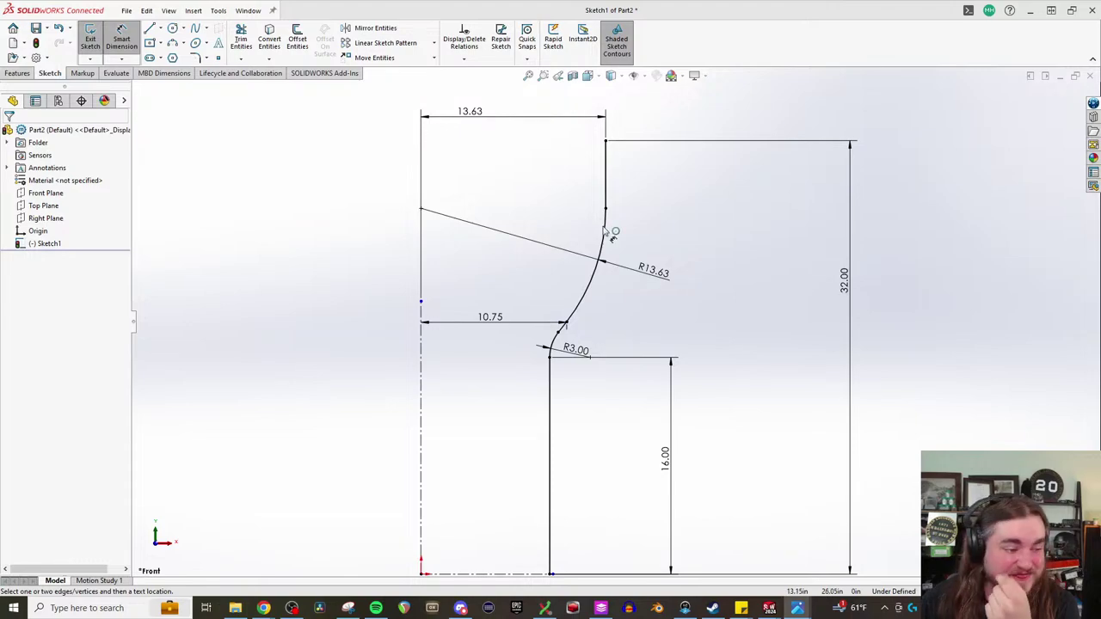
{"action": "key", "text": "Escape"}
- Offset the whole chain of profile lines and arcs outward by 0.375 in, keeping Add dimensions and Select chain enabled
{"action": "left_click", "coordinate": [18, 73]}
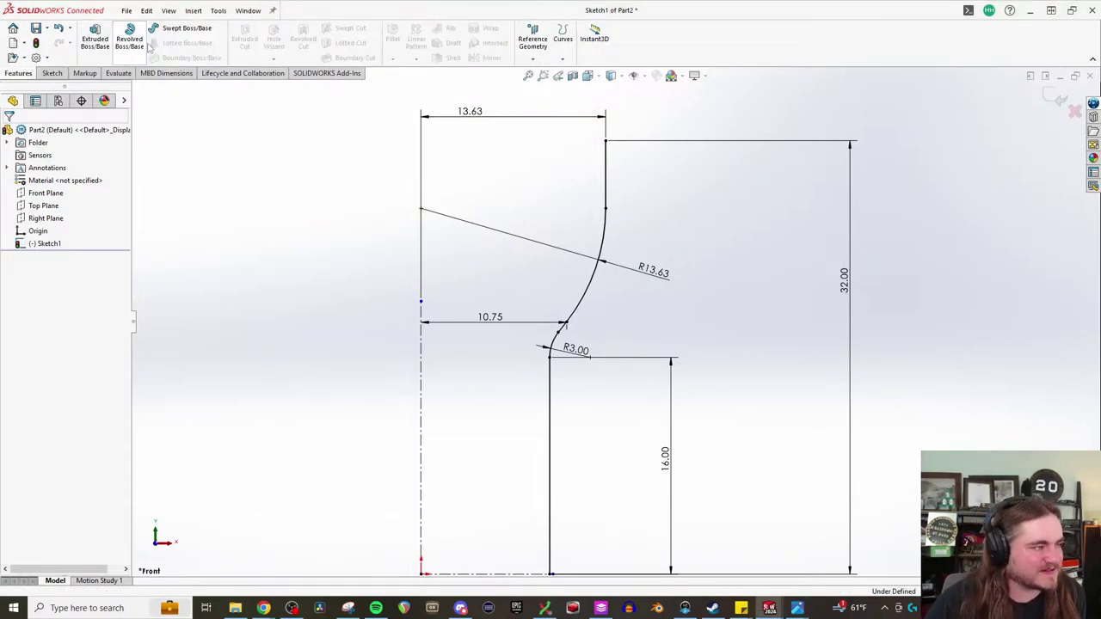
{"action": "left_click", "coordinate": [50, 73]}
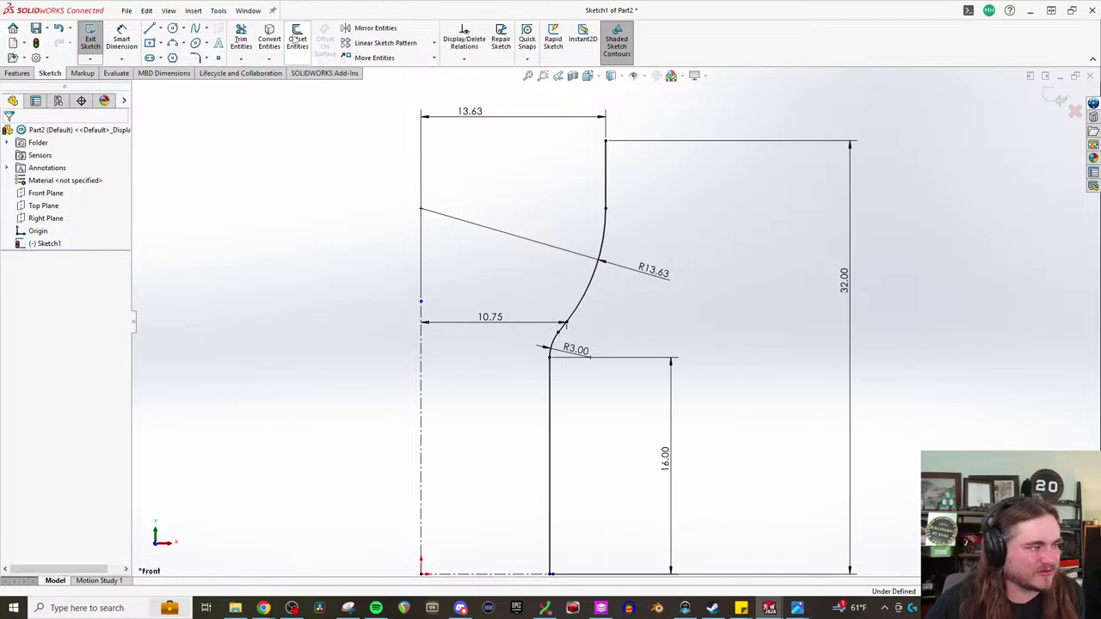
{"action": "left_click", "coordinate": [297, 39]}
{"action": "left_click", "coordinate": [607, 225]}
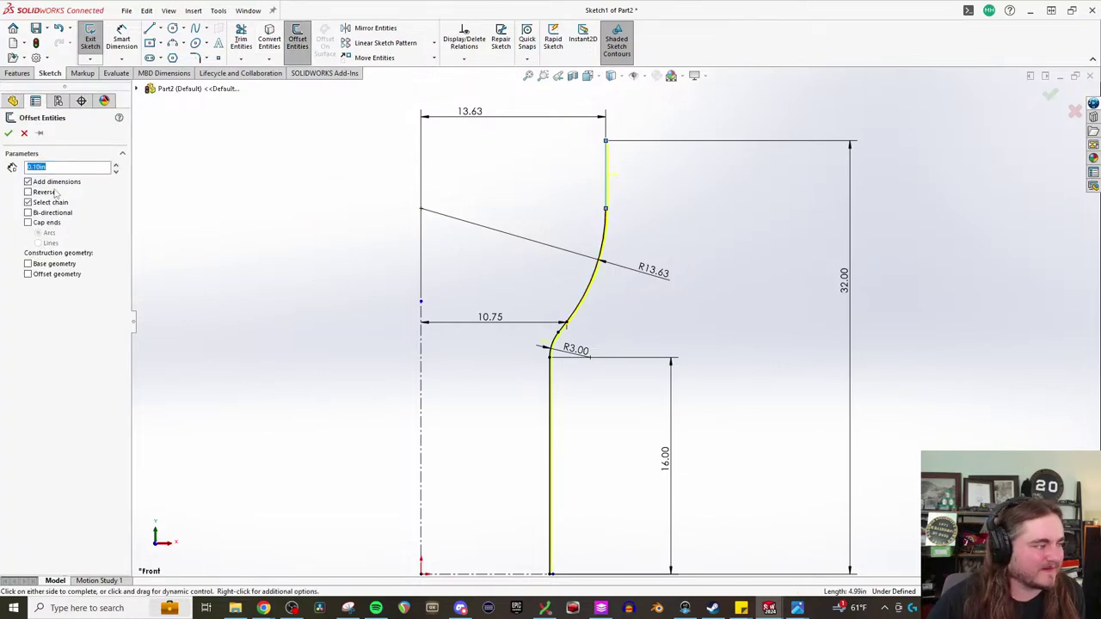
{"action": "left_click", "coordinate": [60, 166]}
{"action": "double_click", "coordinate": [60, 166]}
{"action": "type", "text": "0"}
{"action": "key", "text": "Return"}
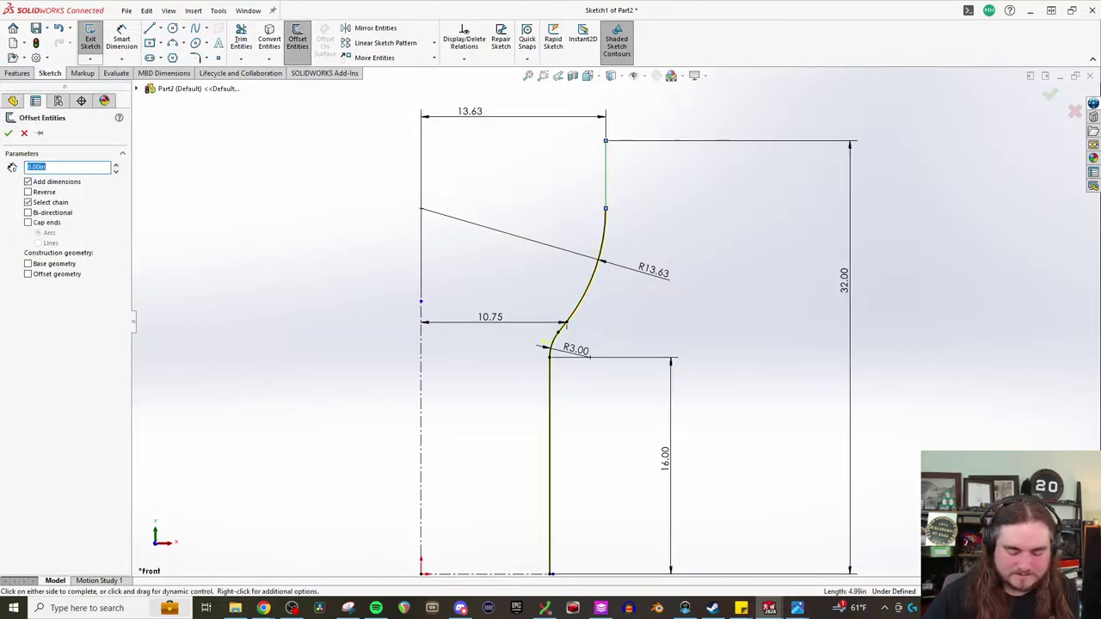
{"action": "type", "text": ".375"}
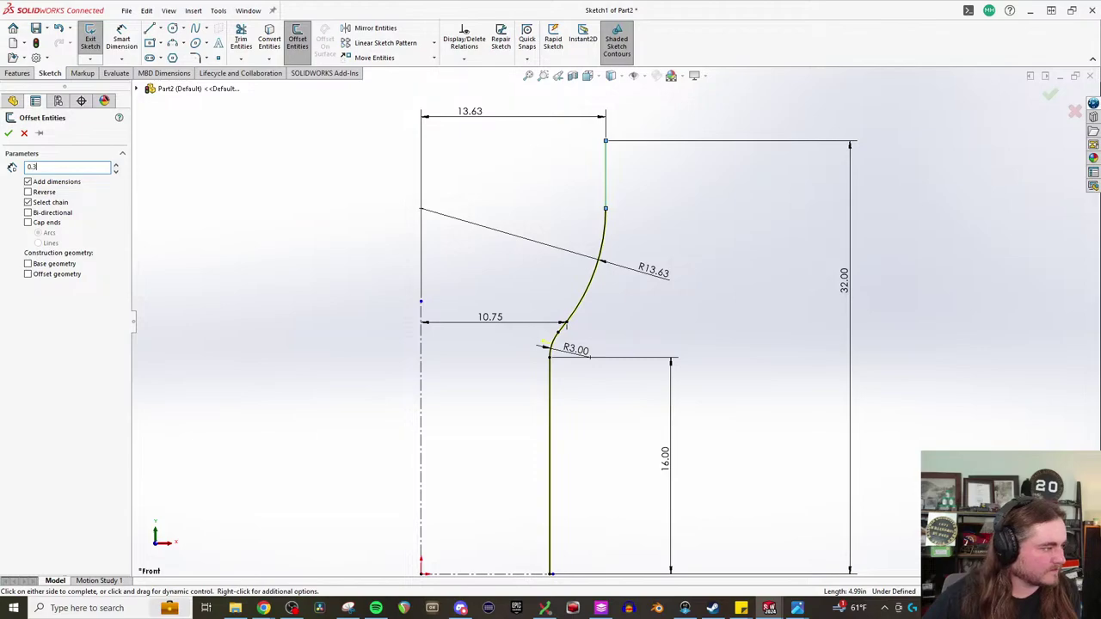
{"action": "key", "text": "Return"}
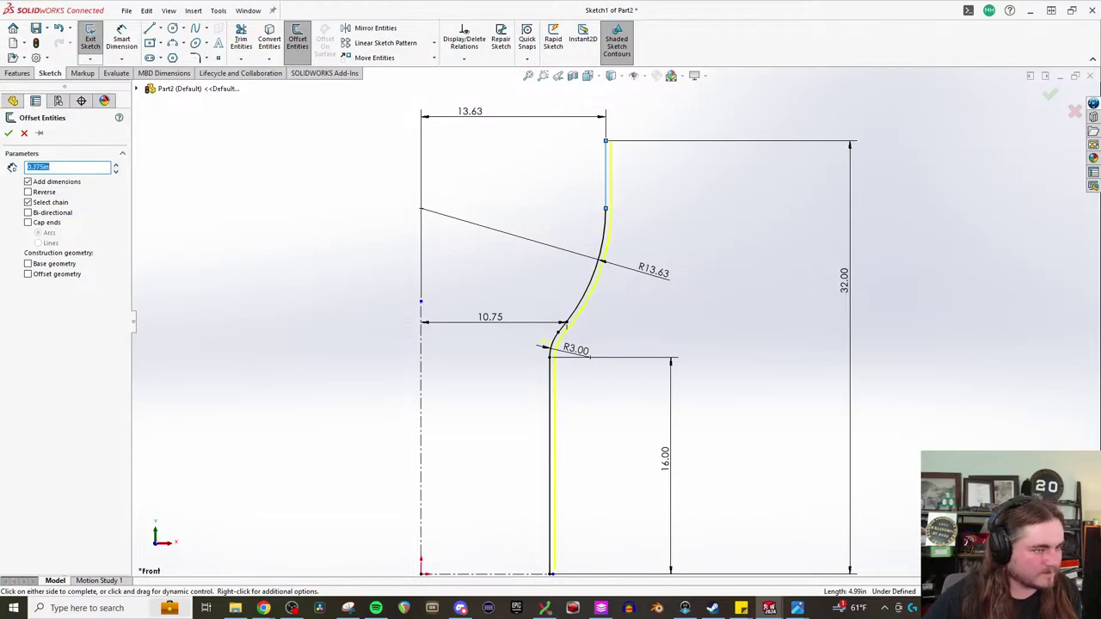
{"action": "key", "text": "Return"}
- Stretch the short horizontal line at the profile's base until its free end sits directly below the outer offset line
{"action": "scroll", "coordinate": [594, 516], "scroll_direction": "down", "scroll_amount": 5}
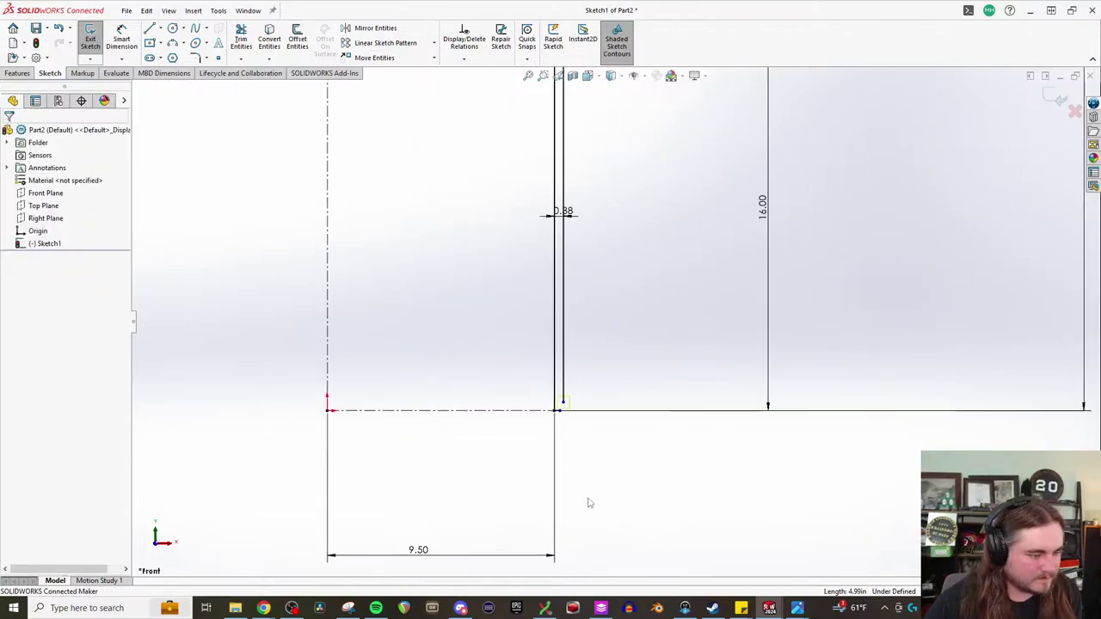
{"action": "scroll", "coordinate": [577, 426], "scroll_direction": "down", "scroll_amount": 4}
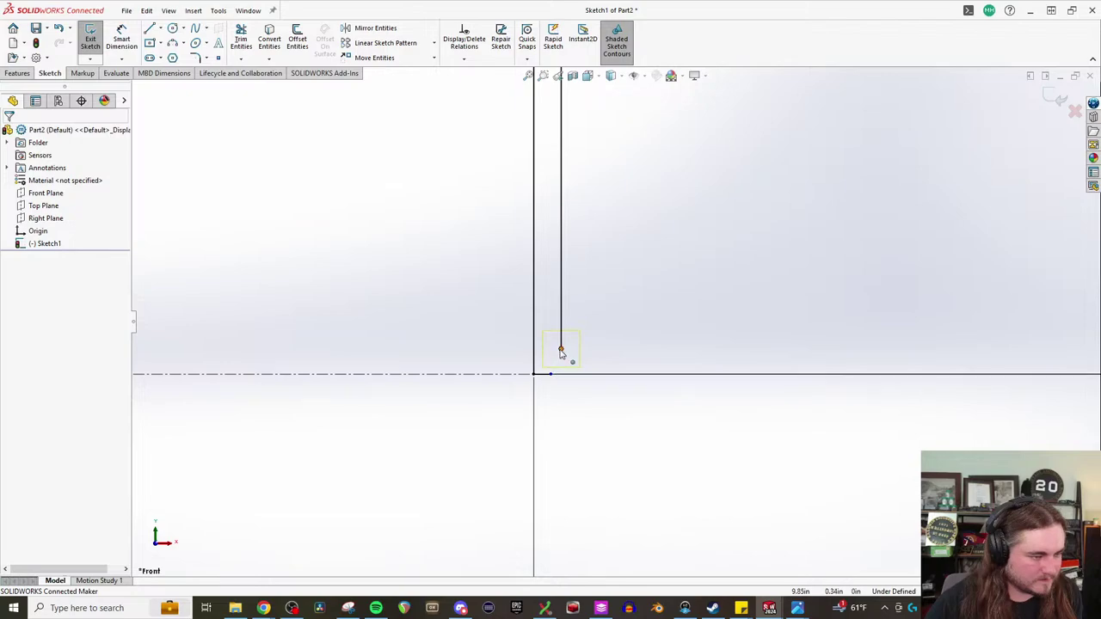
{"action": "left_click", "coordinate": [551, 374]}
{"action": "key", "text": "Escape"}
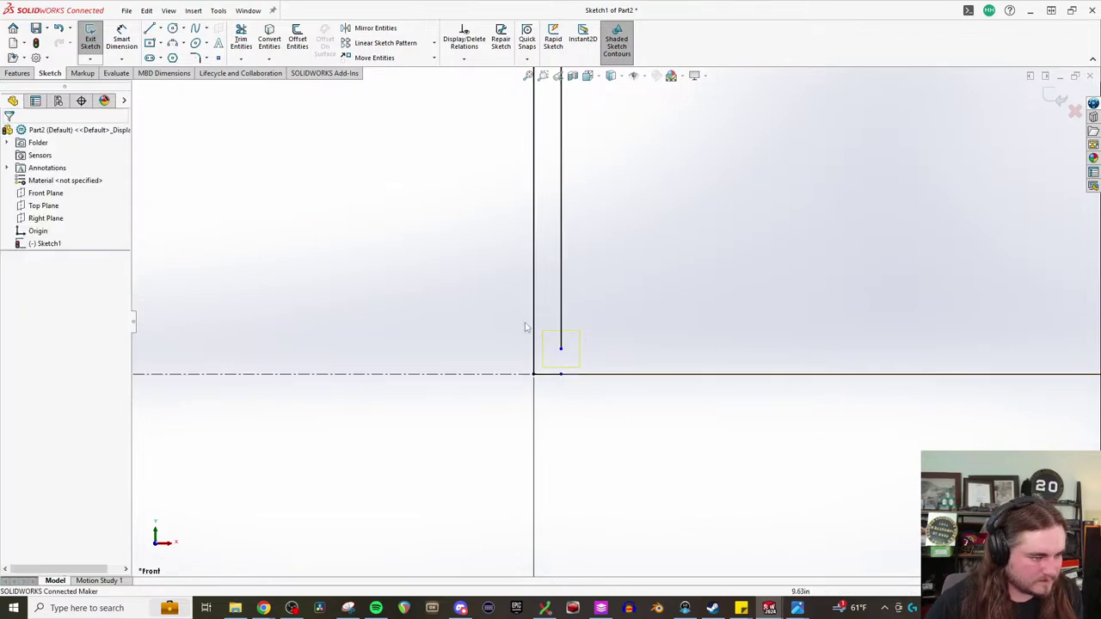
- Close the gap at the profile's base with a short vertical line from the offset line's lower end to the short horizontal line
{"action": "key", "text": "l"}
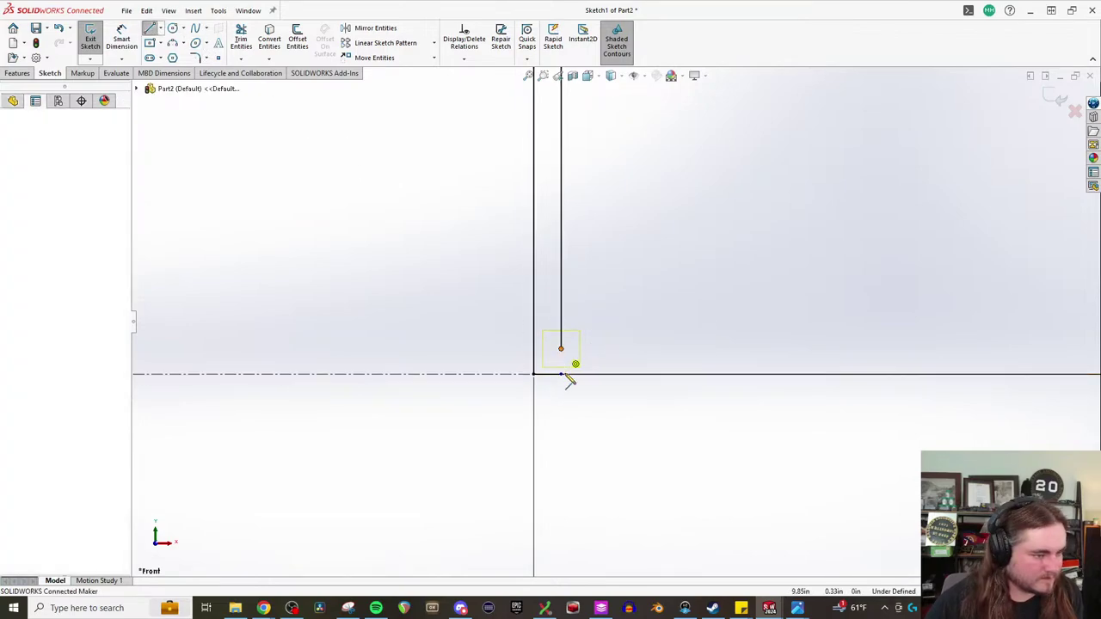
{"action": "left_click", "coordinate": [568, 375]}
{"action": "key", "text": "f"}
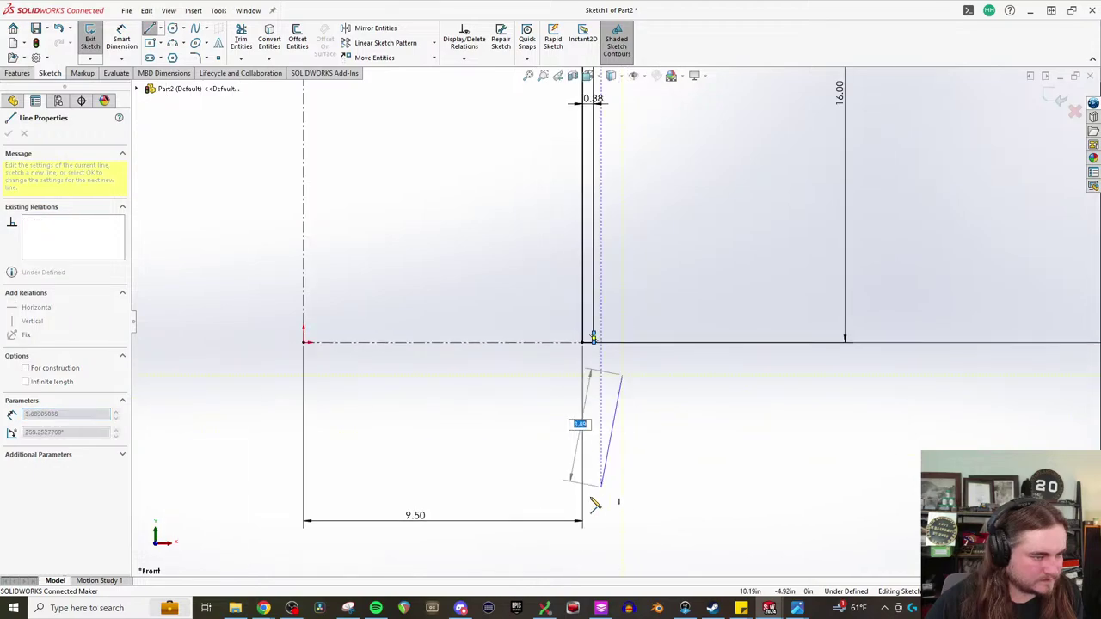
{"action": "key", "text": "Escape"}
- Close the upper end of the wall profile with a horizontal line between the inner and outer vertical lines, and exit the sketch
{"action": "scroll", "coordinate": [569, 189], "scroll_direction": "down", "scroll_amount": 5}
{"action": "scroll", "coordinate": [569, 189], "scroll_direction": "down", "scroll_amount": 2}
{"action": "left_click", "coordinate": [150, 28]}
{"action": "left_click", "coordinate": [616, 283]}
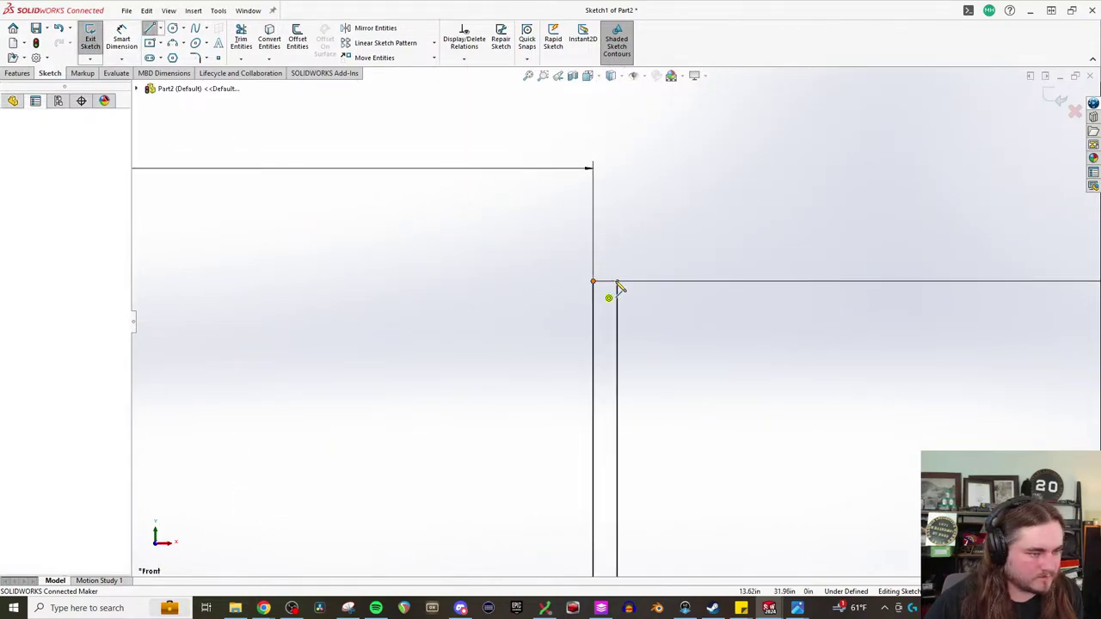
{"action": "scroll", "coordinate": [615, 324], "scroll_direction": "up", "scroll_amount": 3}
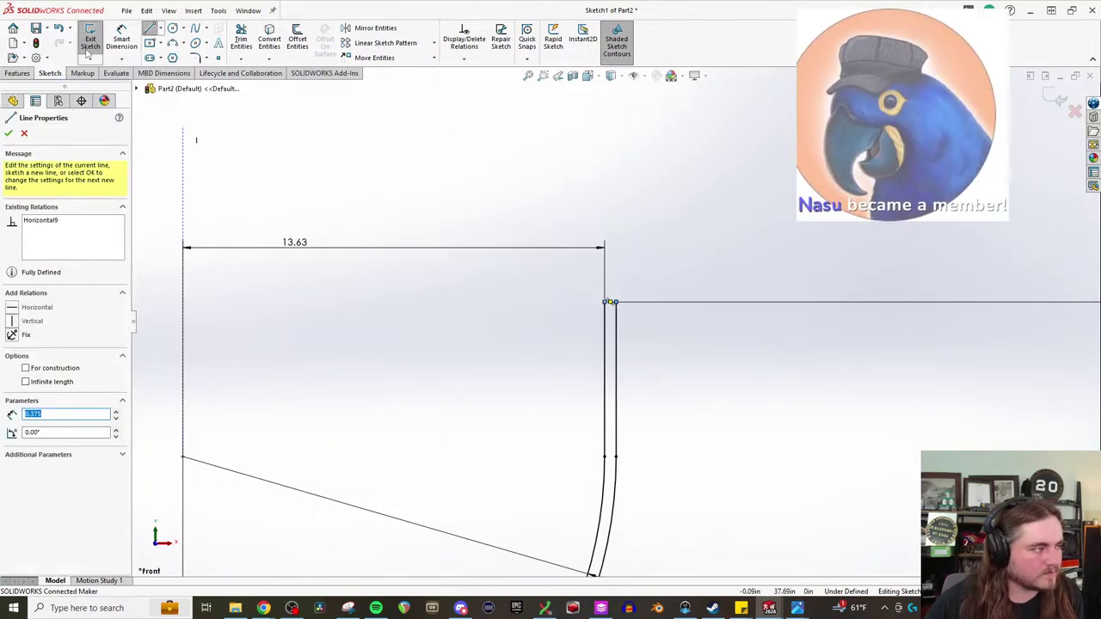
{"action": "left_click", "coordinate": [39, 46]}
{"action": "scroll", "coordinate": [717, 349], "scroll_direction": "up", "scroll_amount": 5}
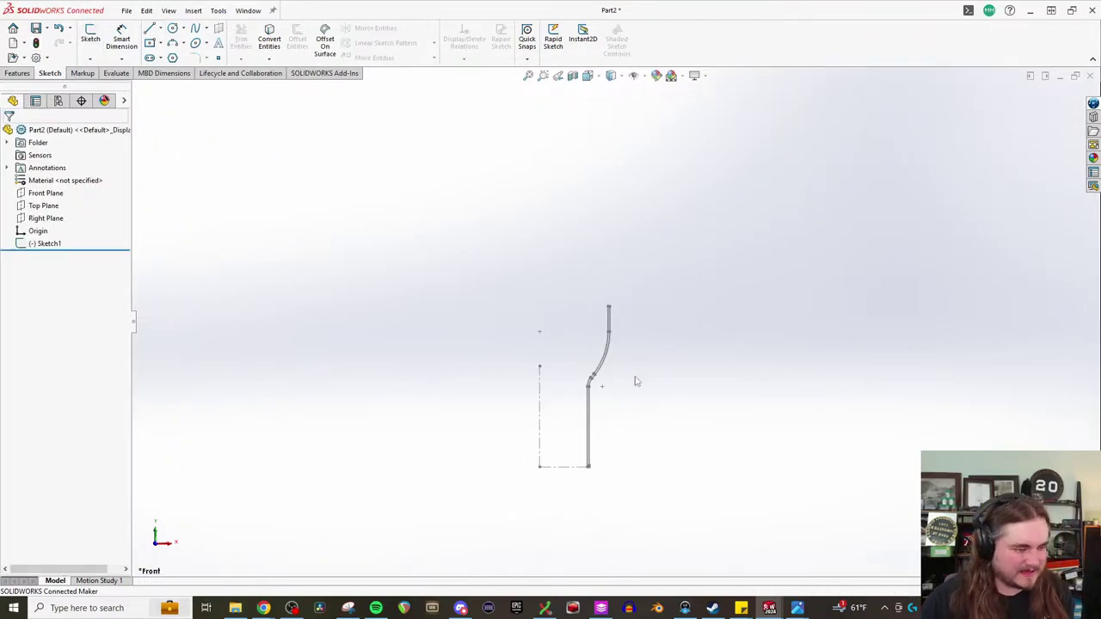
{"action": "scroll", "coordinate": [636, 376], "scroll_direction": "down", "scroll_amount": 2}
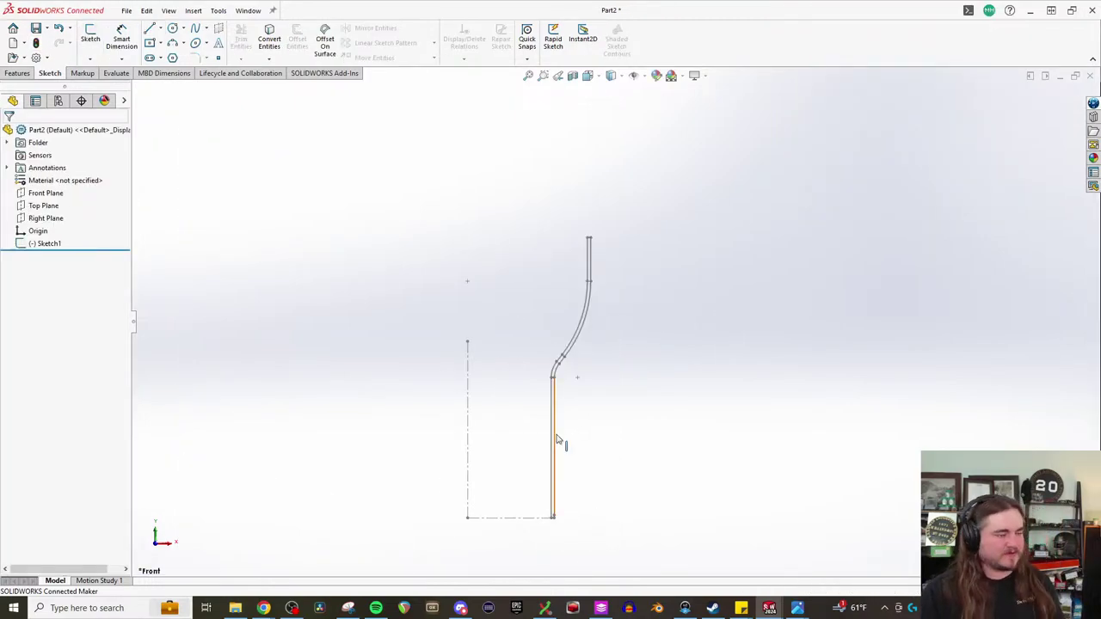
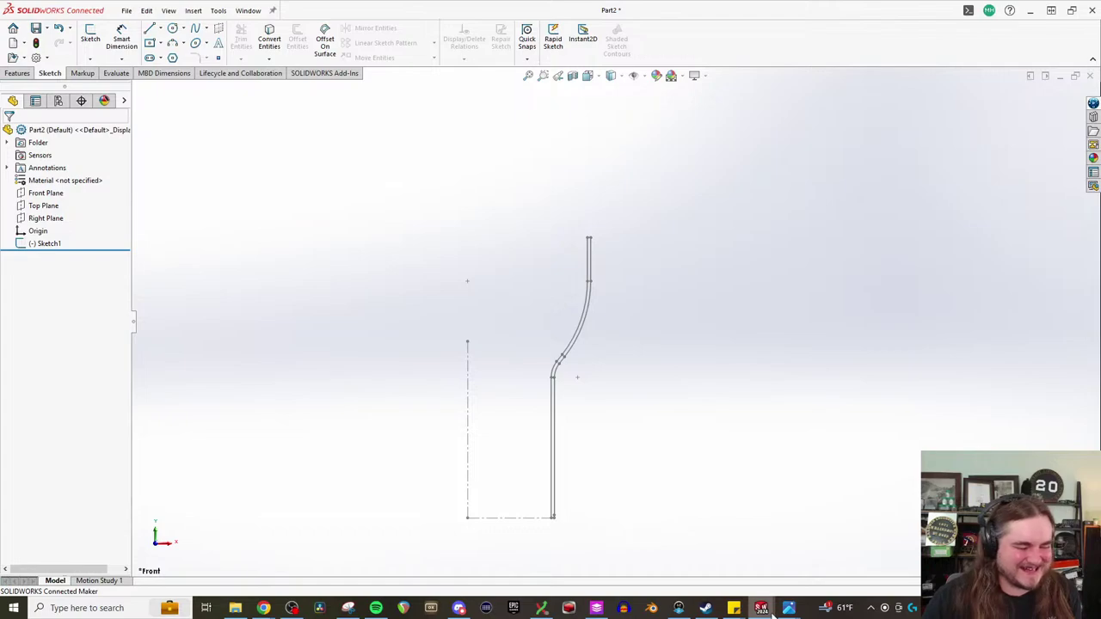
- Save the part in the Boiler folder under the name FireboxInteriorSideSheet
{"action": "mouse_move", "coordinate": [761, 608]}
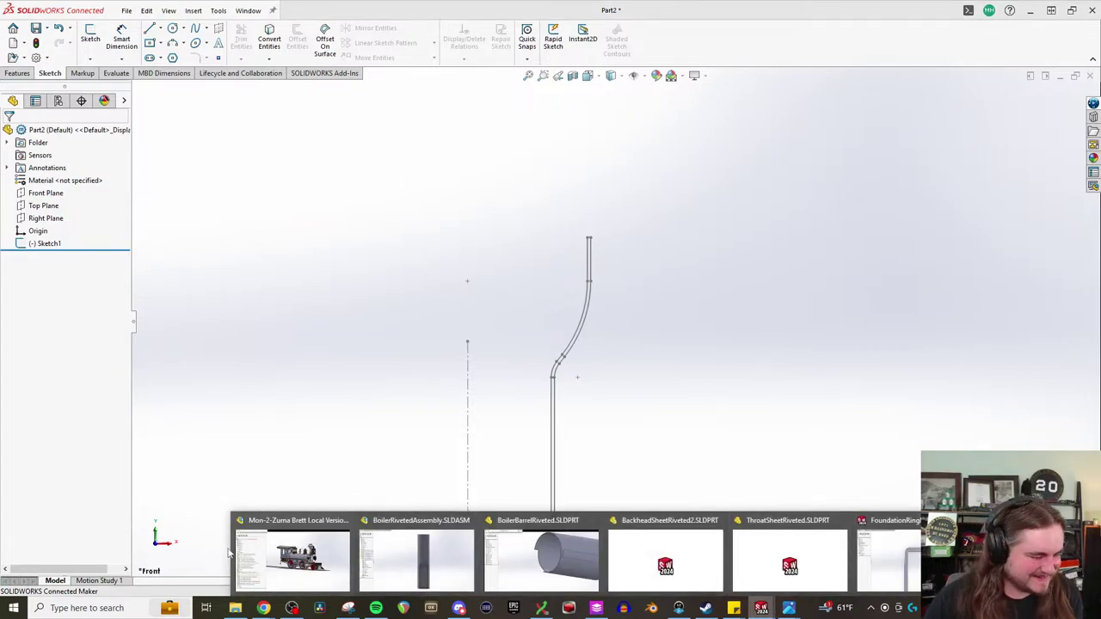
{"action": "left_click", "coordinate": [126, 10]}
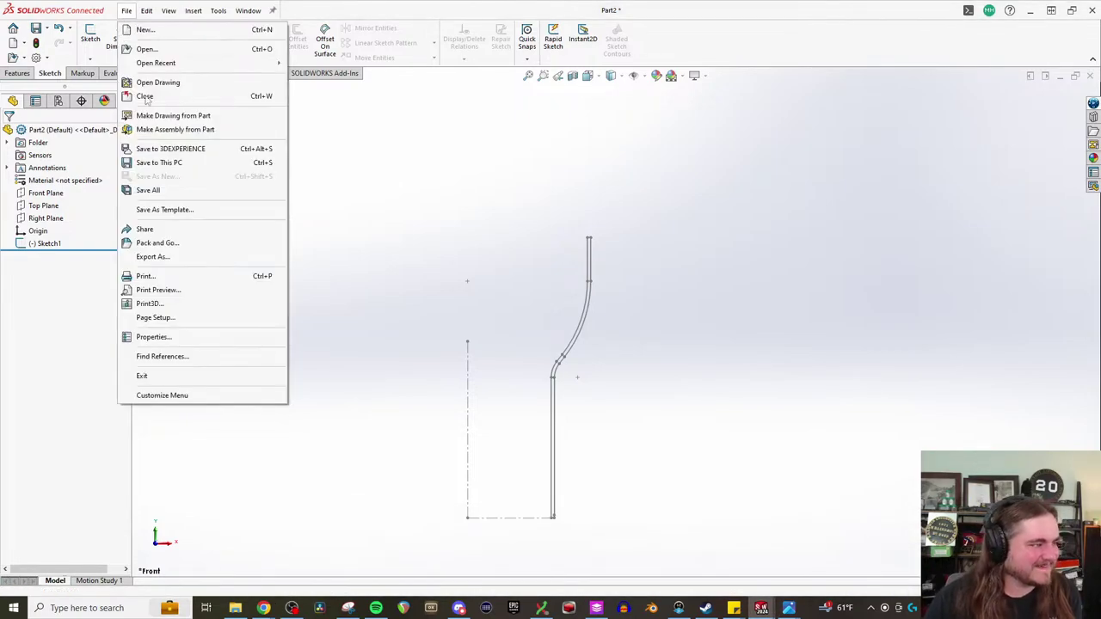
{"action": "left_click", "coordinate": [148, 190]}
{"action": "left_click", "coordinate": [506, 260]}
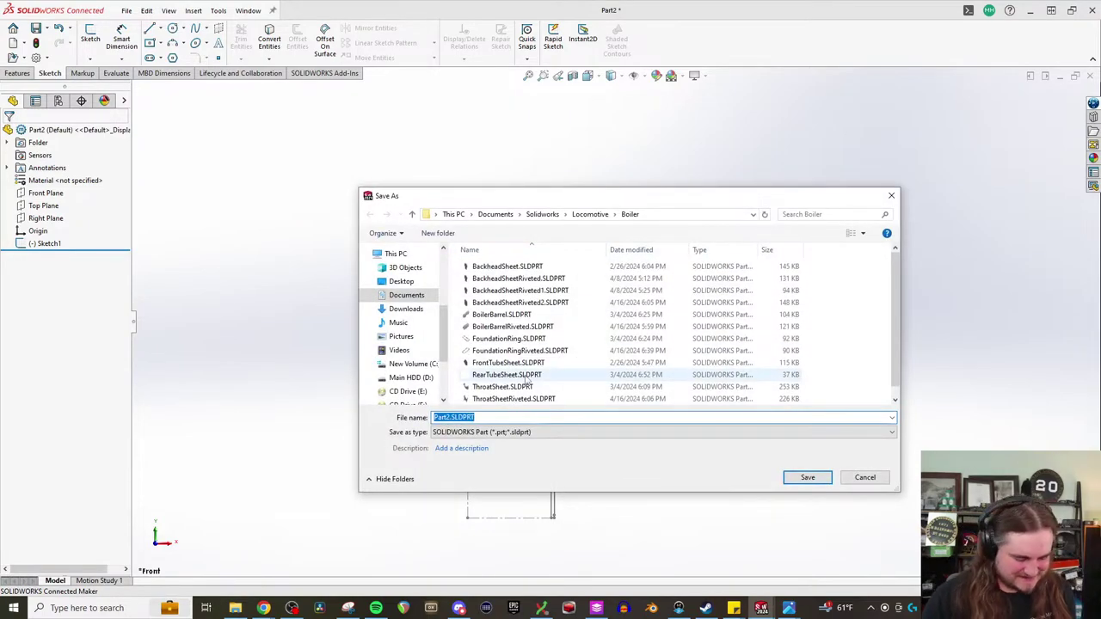
{"action": "type", "text": "Fire"}
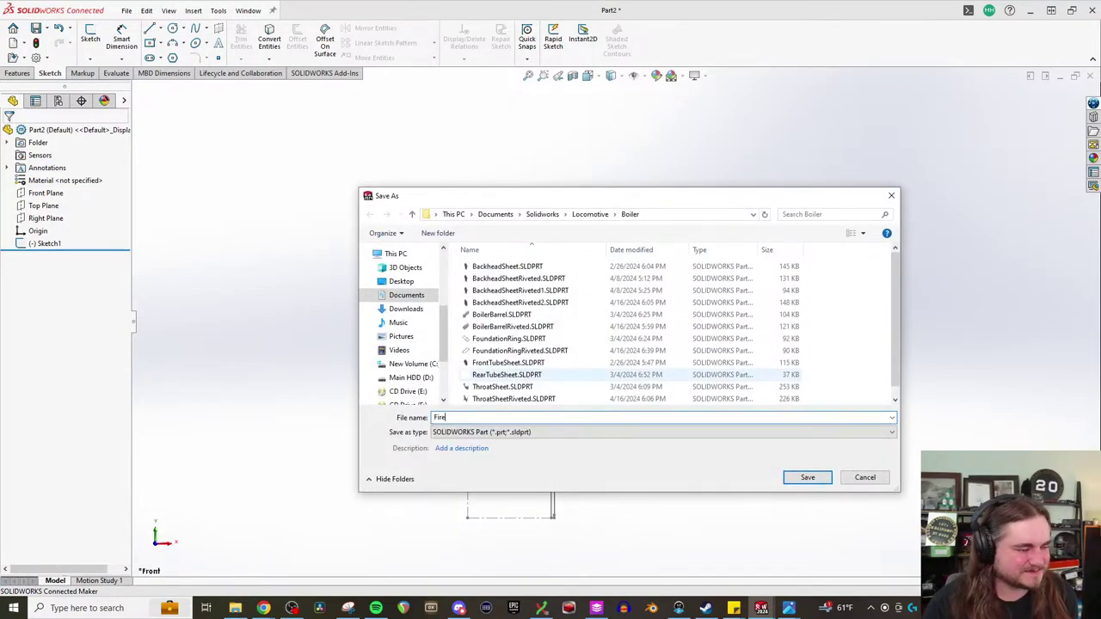
{"action": "type", "text": "boxInterior"}
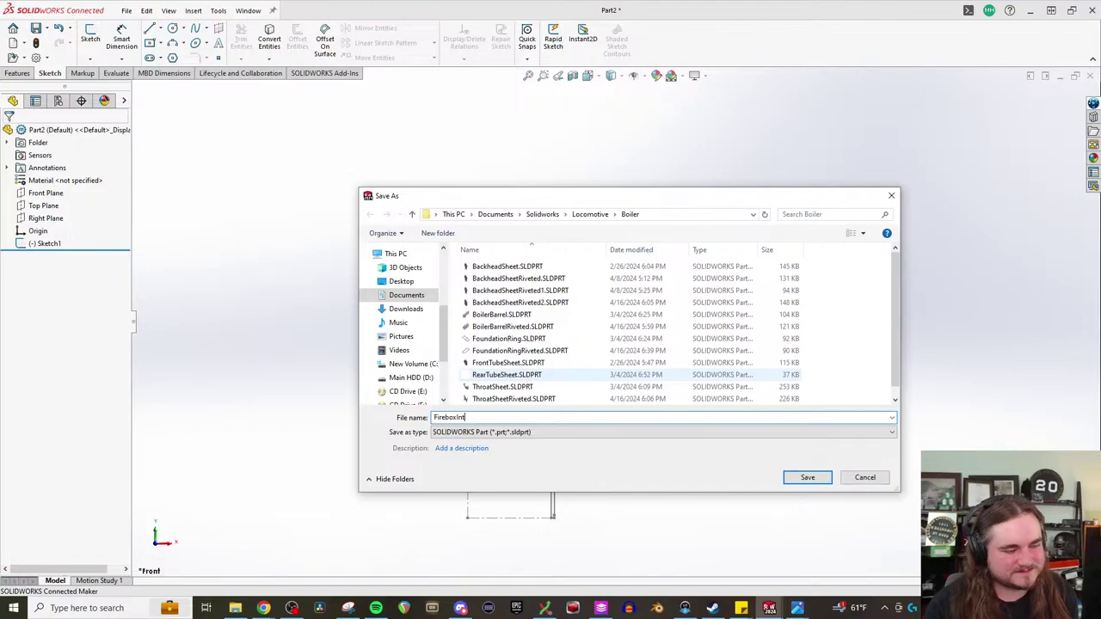
{"action": "type", "text": "SideShe"}
{"action": "key", "text": "Return"}
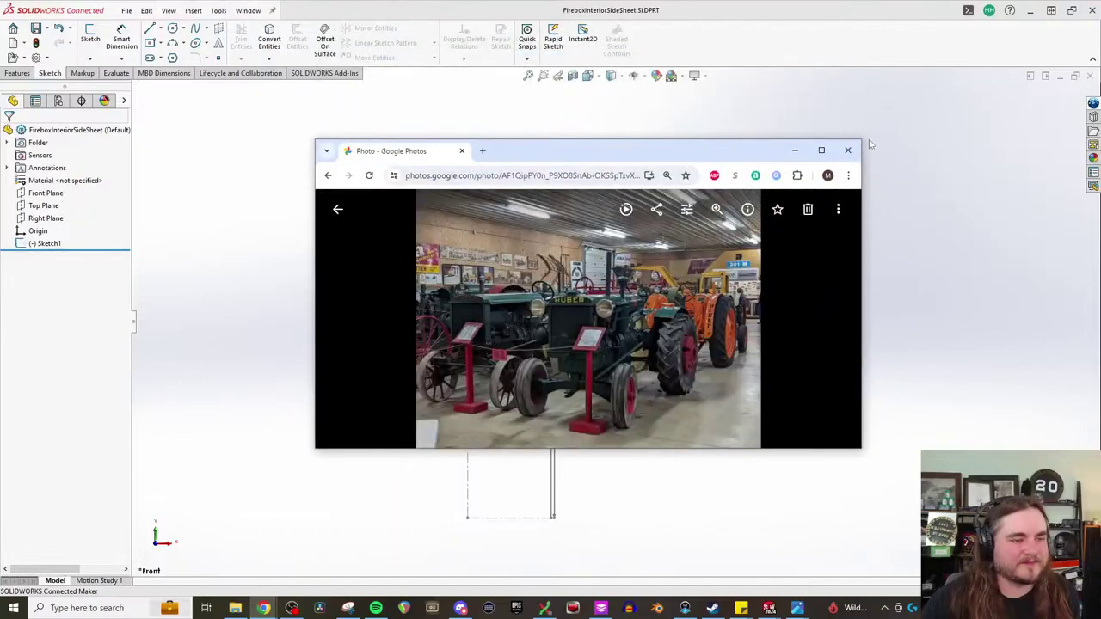
- Maximize the Google Photos browser window and examine the Huber tractors in the museum photo up close
{"action": "left_click", "coordinate": [823, 148]}
{"action": "scroll", "coordinate": [484, 323], "scroll_direction": "up", "scroll_amount": 5}
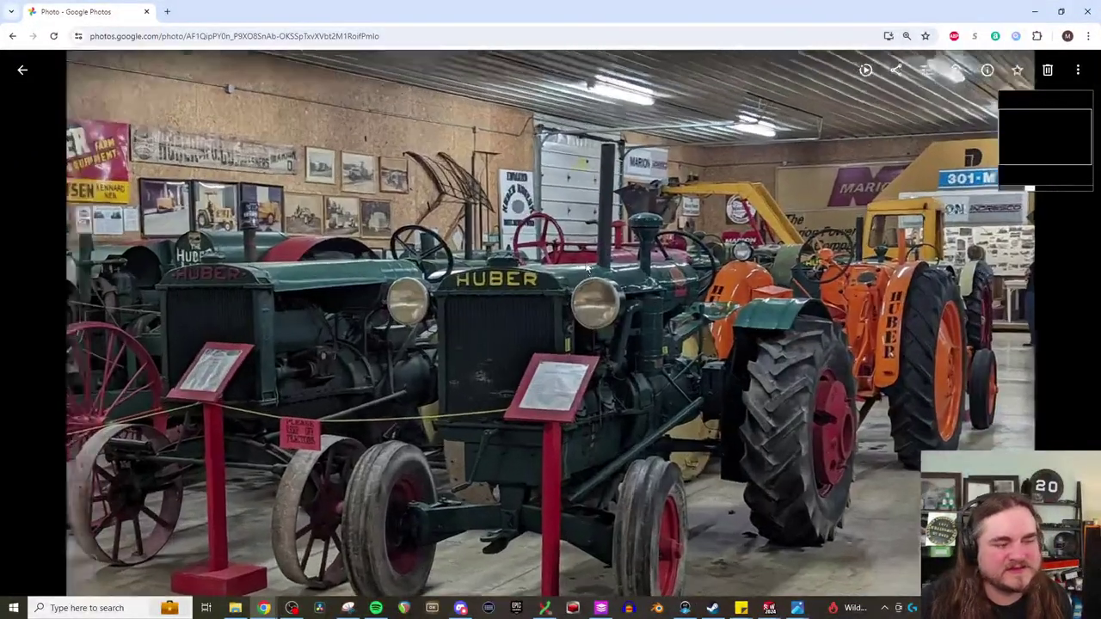
{"action": "scroll", "coordinate": [574, 300], "scroll_direction": "down", "scroll_amount": 4}
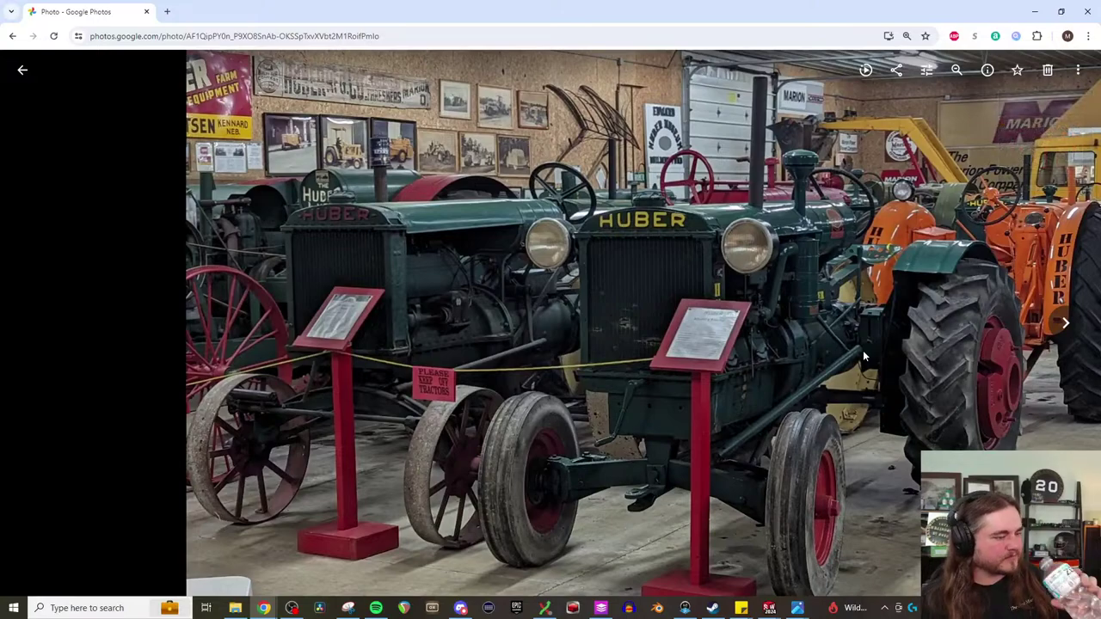
{"action": "scroll", "coordinate": [824, 349], "scroll_direction": "down", "scroll_amount": 3}
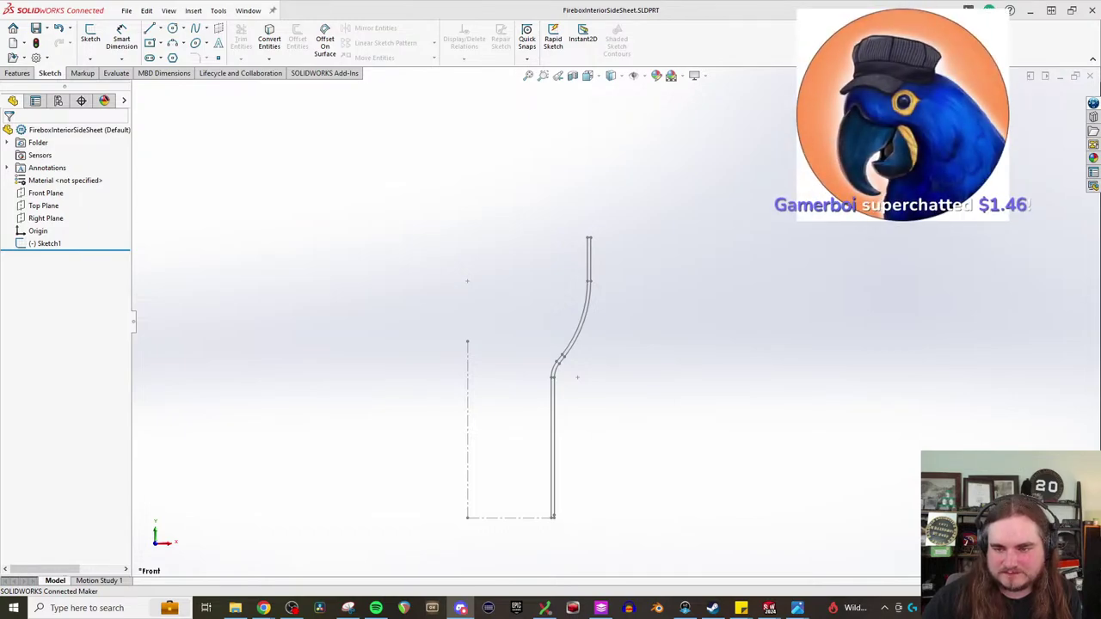
- Open the John Deere tractor image IMG_1401.png from Discord in a maximized browser window and examine the tractor's engine and frame
{"action": "left_click", "coordinate": [460, 608]}
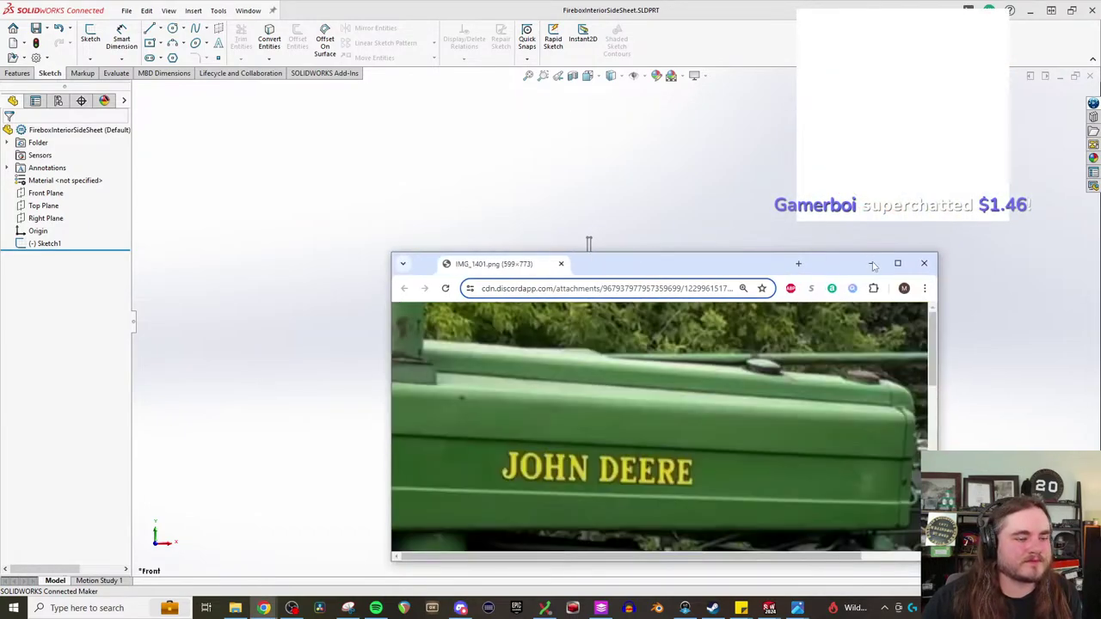
{"action": "left_click", "coordinate": [897, 263]}
{"action": "scroll", "coordinate": [589, 307], "scroll_direction": "down", "scroll_amount": 5}
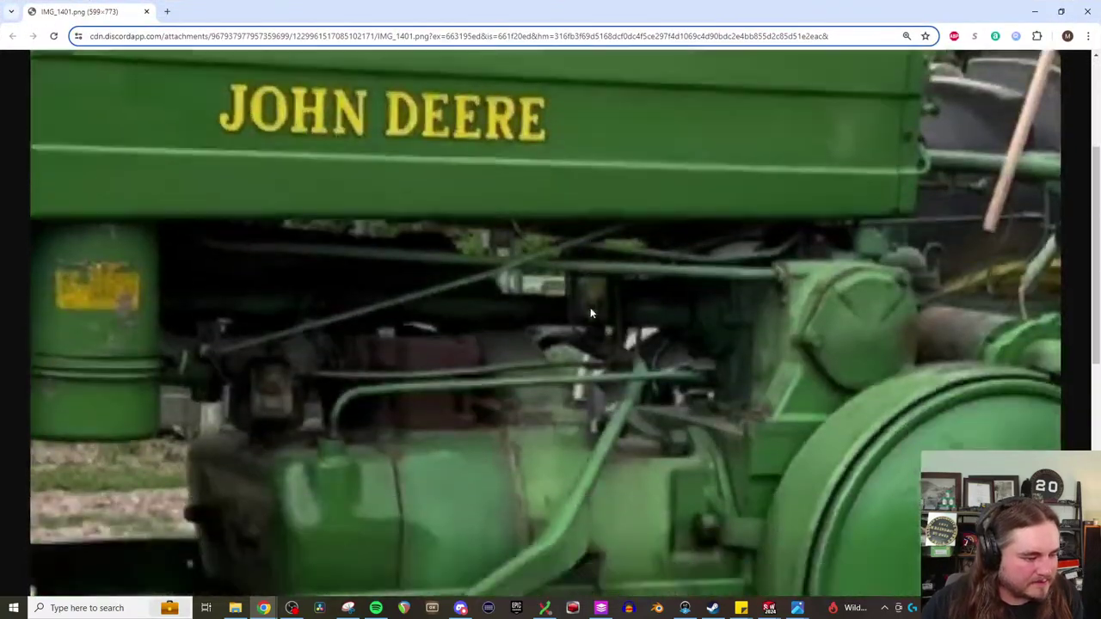
{"action": "scroll", "coordinate": [593, 298], "scroll_direction": "down", "scroll_amount": 2}
{"action": "scroll", "coordinate": [597, 298], "scroll_direction": "up", "scroll_amount": 2}
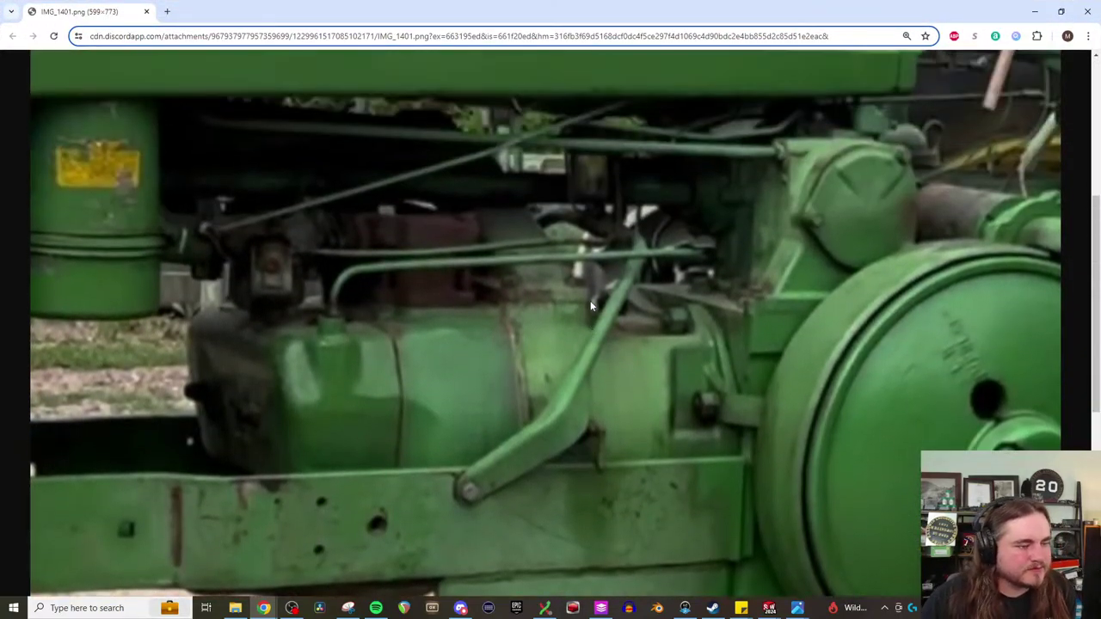
{"action": "scroll", "coordinate": [596, 299], "scroll_direction": "down", "scroll_amount": 1, "text": "ctrl"}
{"action": "scroll", "coordinate": [596, 299], "scroll_direction": "down", "scroll_amount": 1, "text": "ctrl"}
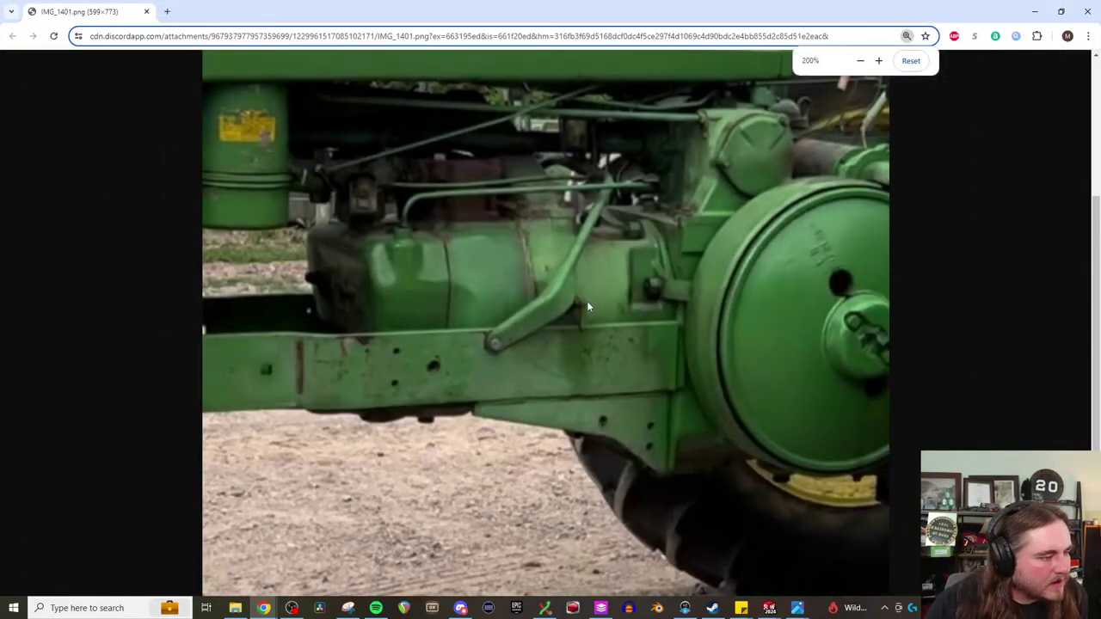
{"action": "scroll", "coordinate": [559, 301], "scroll_direction": "up", "scroll_amount": 2}
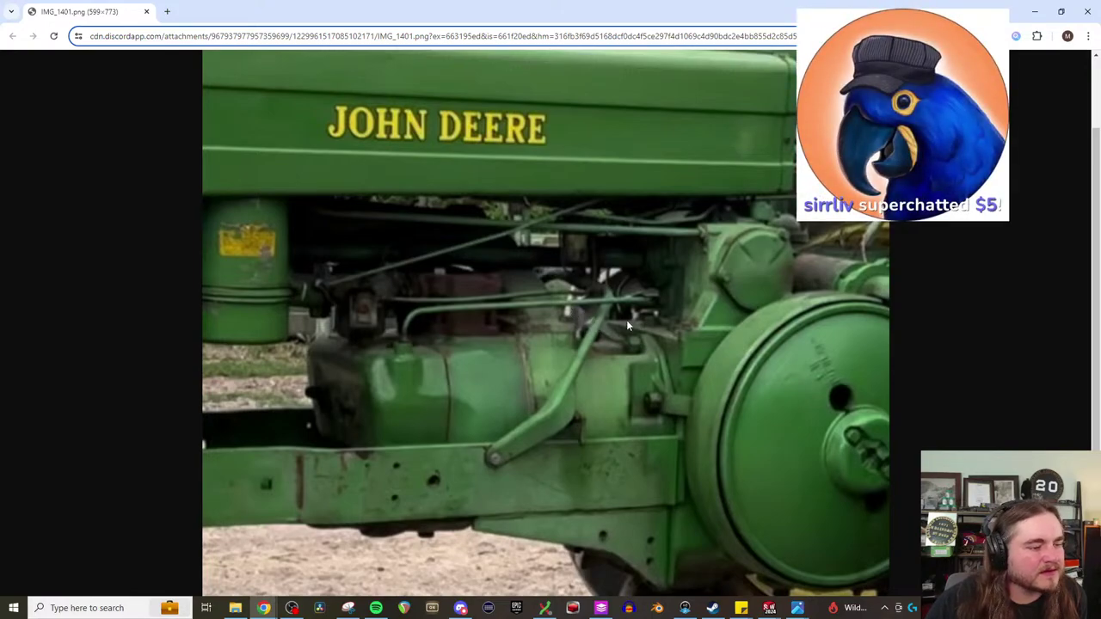
{"action": "scroll", "coordinate": [626, 320], "scroll_direction": "up", "scroll_amount": 2, "text": "ctrl"}
{"action": "scroll", "coordinate": [629, 321], "scroll_direction": "down", "scroll_amount": 1}
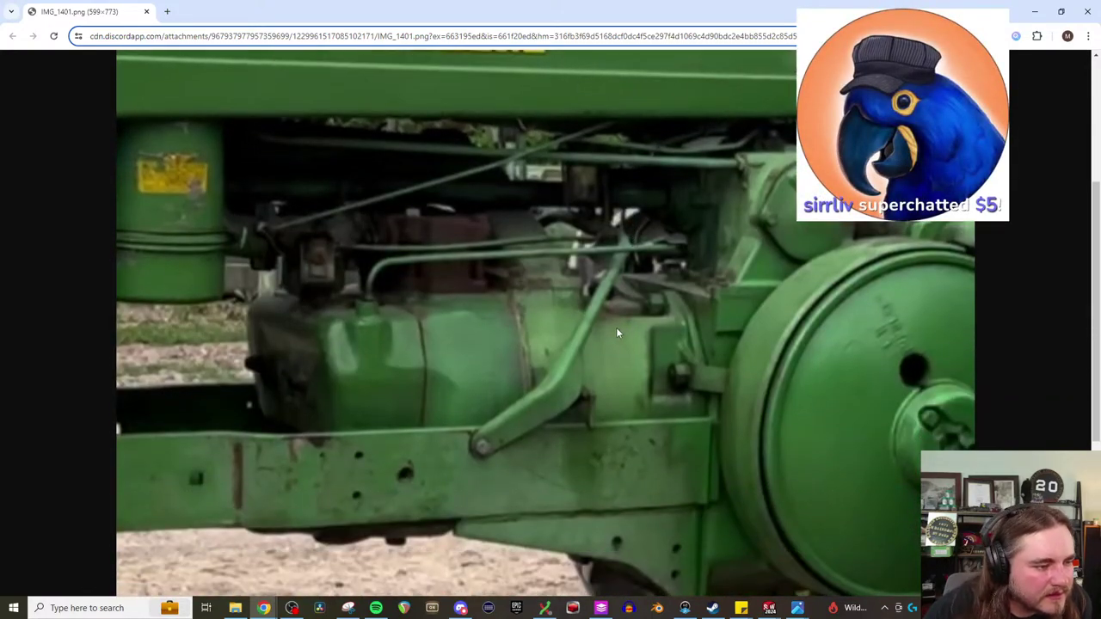
- Examine the John Deere tractor's hood, engine and drive wheel in the image, and switch back to SOLIDWORKS
{"action": "scroll", "coordinate": [608, 333], "scroll_direction": "up", "scroll_amount": 2}
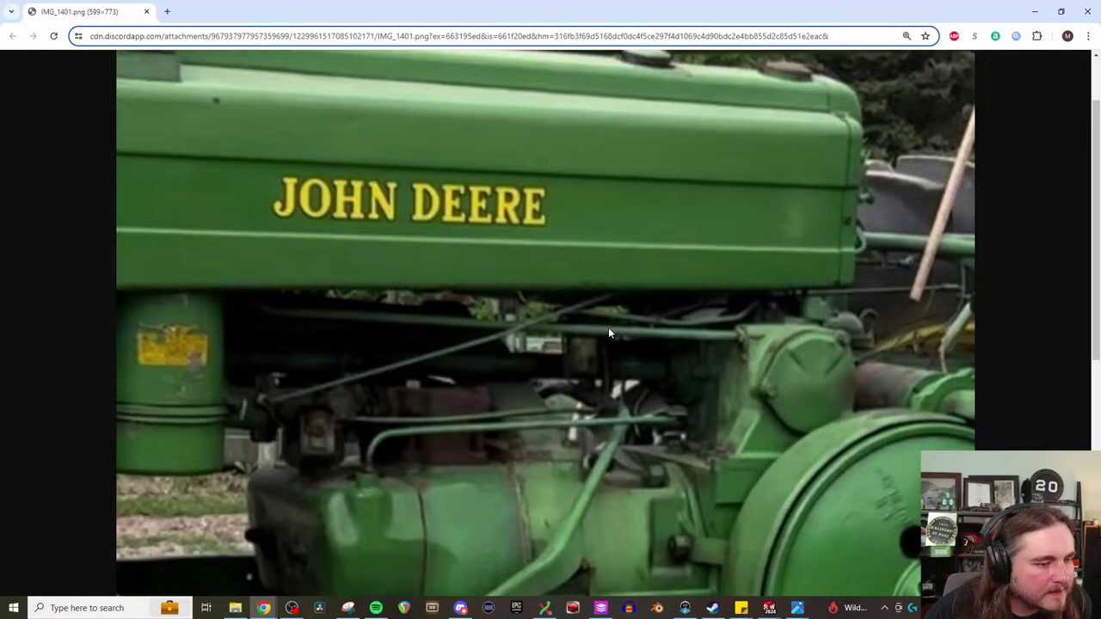
{"action": "scroll", "coordinate": [608, 332], "scroll_direction": "down", "scroll_amount": 1}
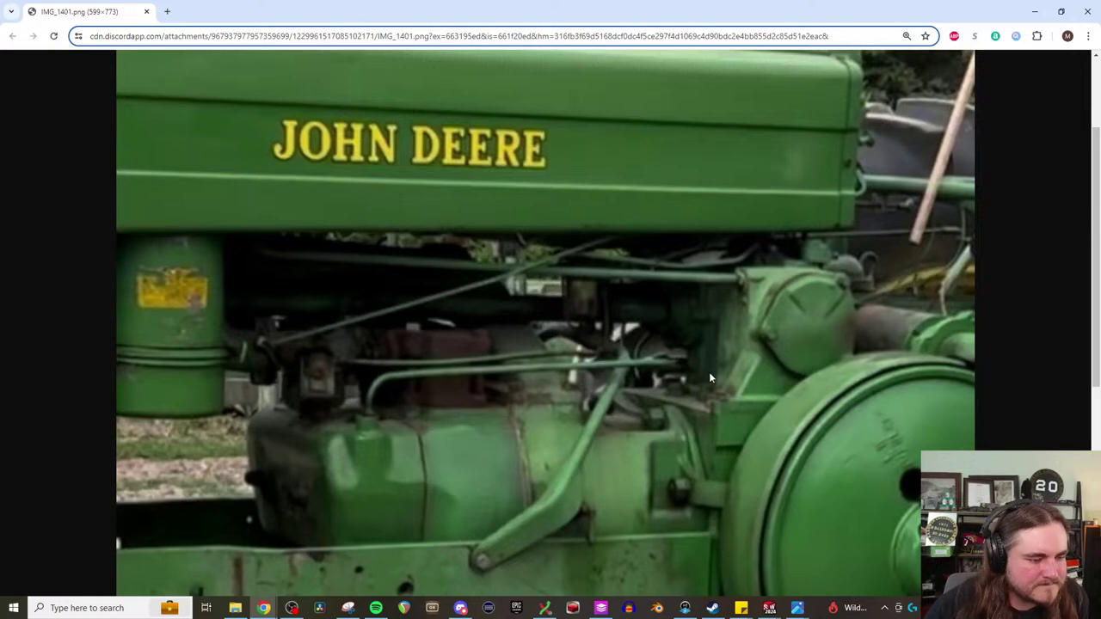
{"action": "scroll", "coordinate": [708, 371], "scroll_direction": "down", "scroll_amount": 1}
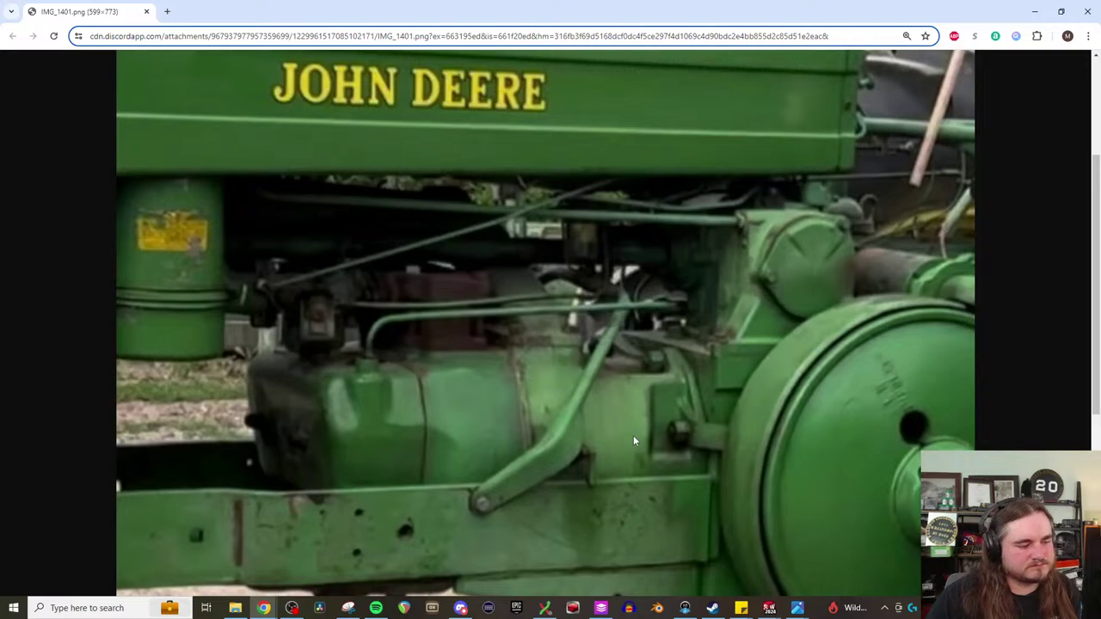
{"action": "key", "text": "alt+Tab"}
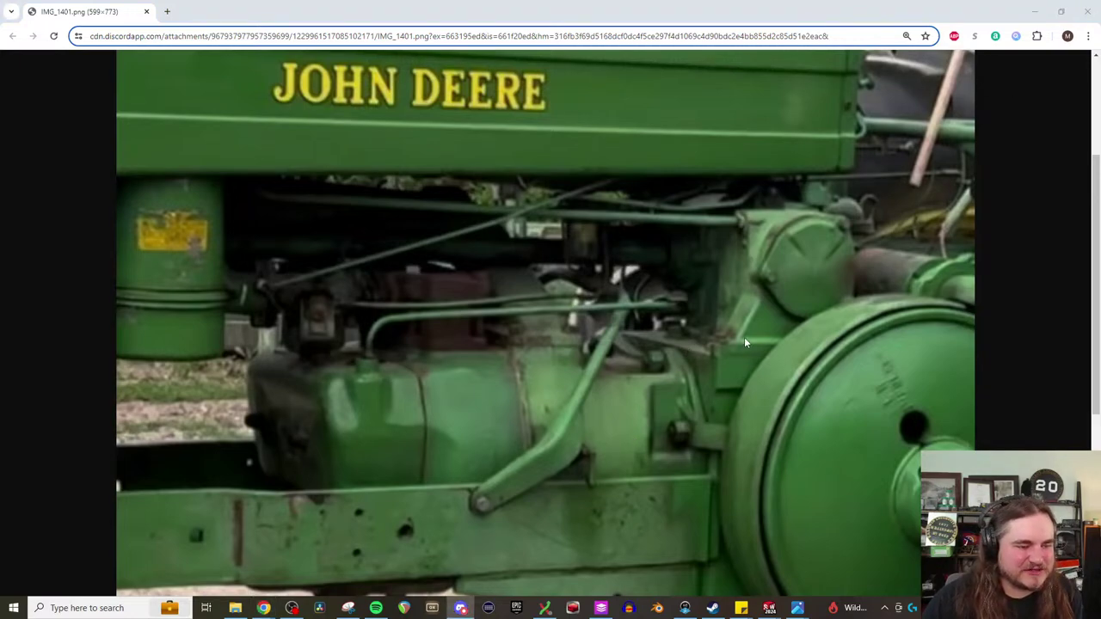
{"action": "scroll", "coordinate": [748, 331], "scroll_direction": "down", "scroll_amount": 2, "text": "ctrl"}
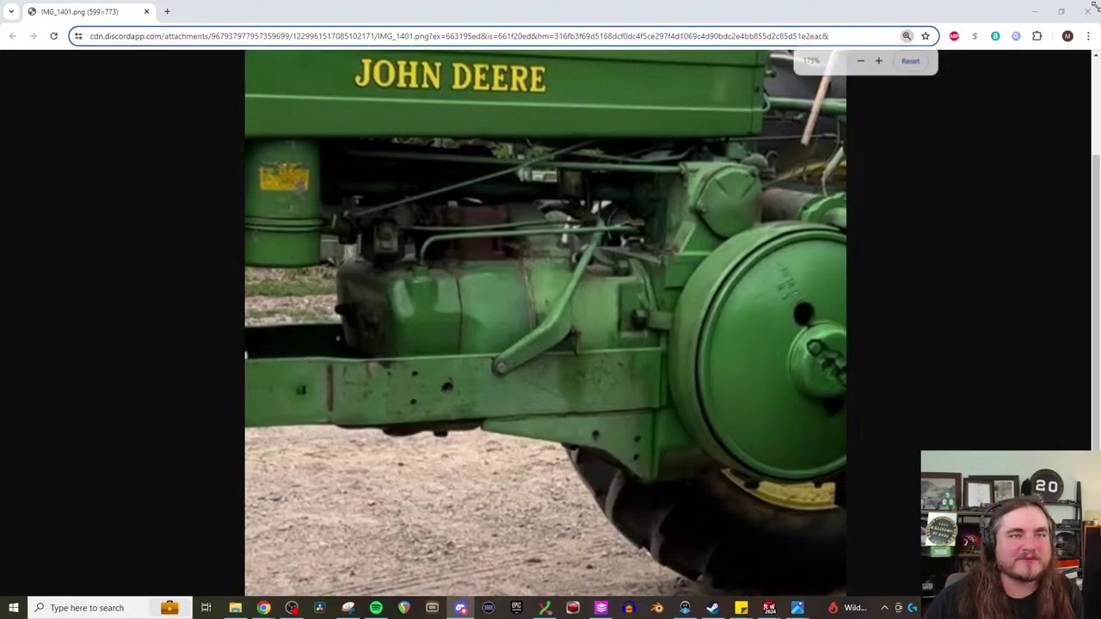
{"action": "key", "text": "alt+Tab"}
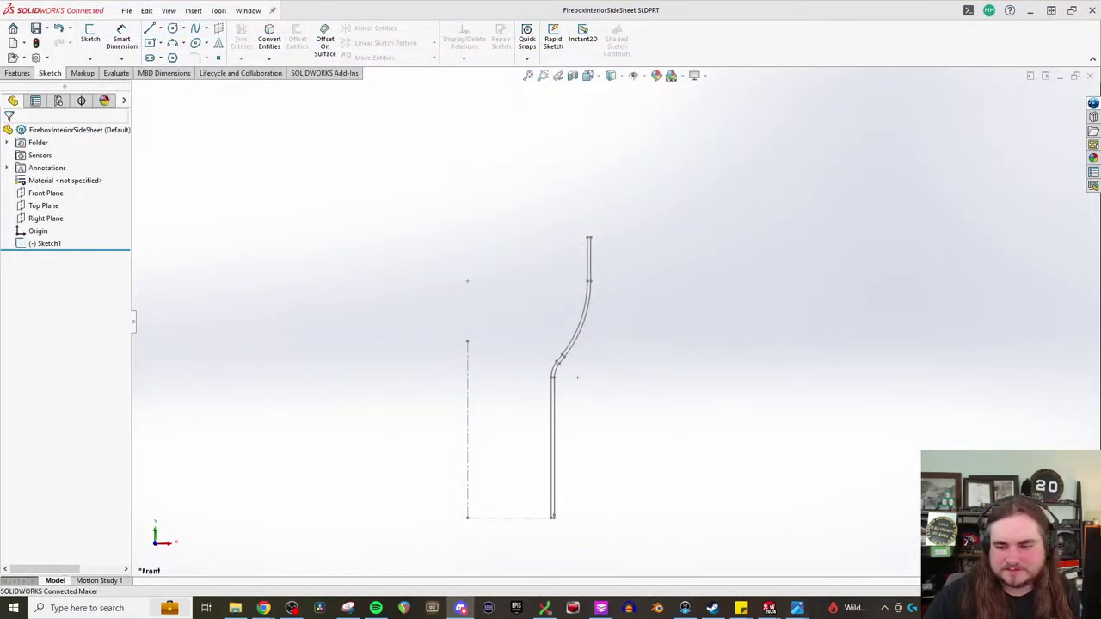
- Measure the length of the foundation ring's long inner edge in BoilerRivetedAssembly, and return to the FireboxInteriorSideSheet part
{"action": "mouse_move", "coordinate": [772, 606]}
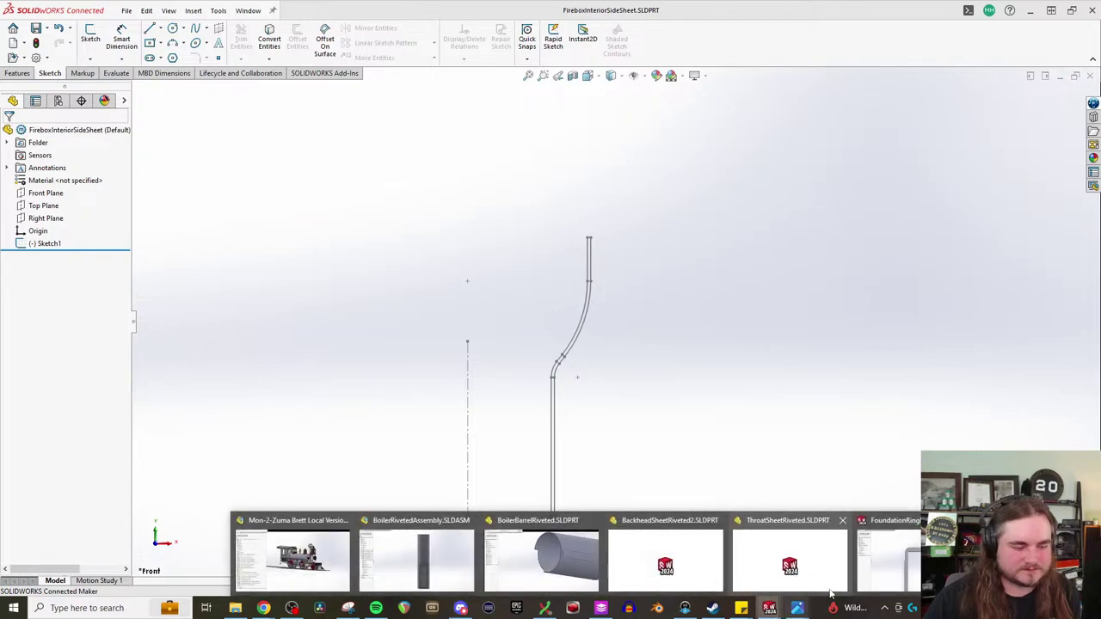
{"action": "left_click", "coordinate": [412, 563]}
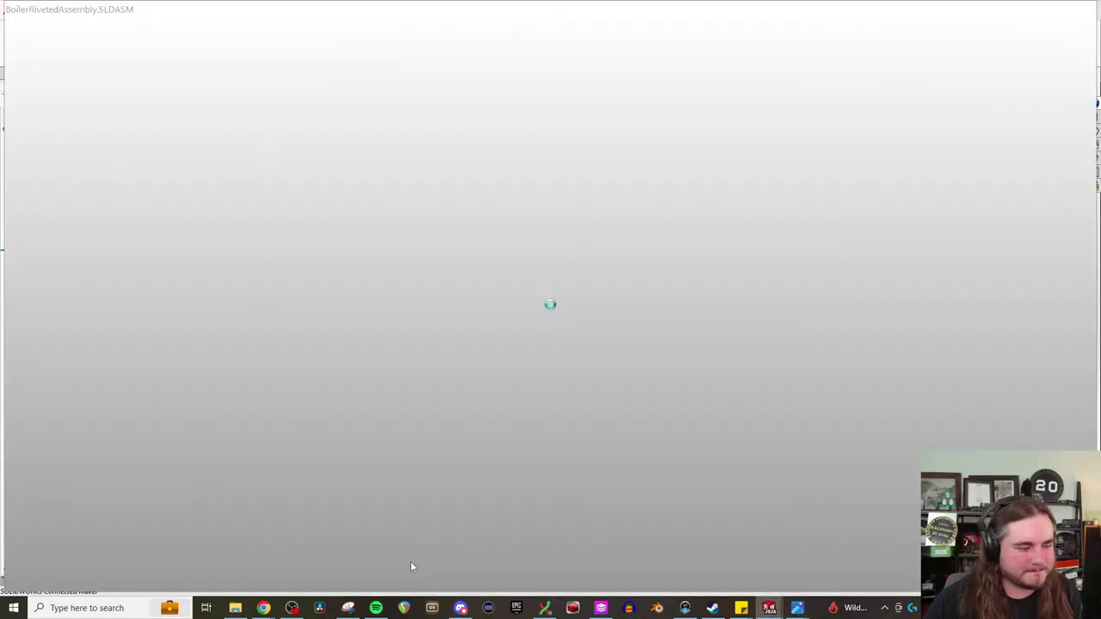
{"action": "scroll", "coordinate": [684, 271], "scroll_direction": "down", "scroll_amount": 10}
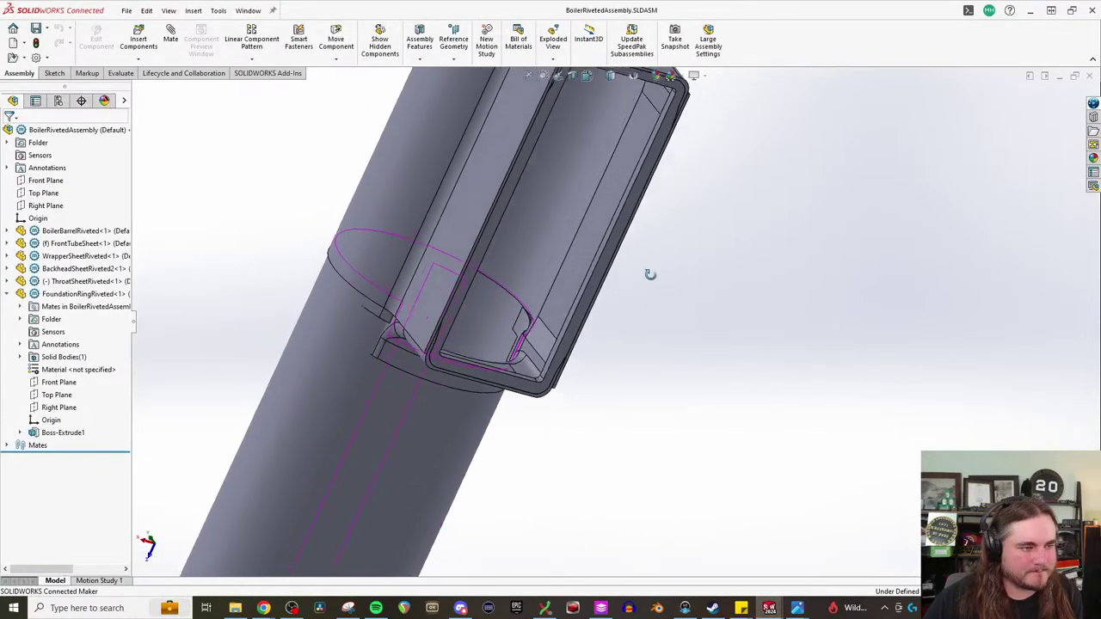
{"action": "scroll", "coordinate": [642, 228], "scroll_direction": "up", "scroll_amount": 5}
{"action": "middle_click_drag", "start_coordinate": [641, 229], "coordinate": [574, 226]}
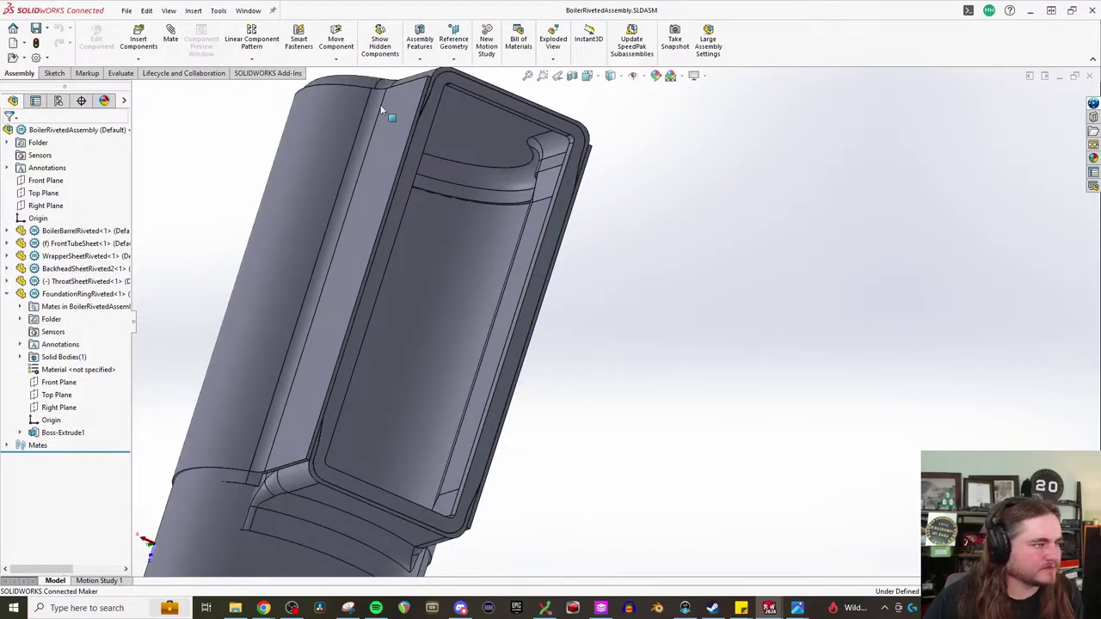
{"action": "scroll", "coordinate": [94, 73], "scroll_direction": "down", "scroll_amount": 3}
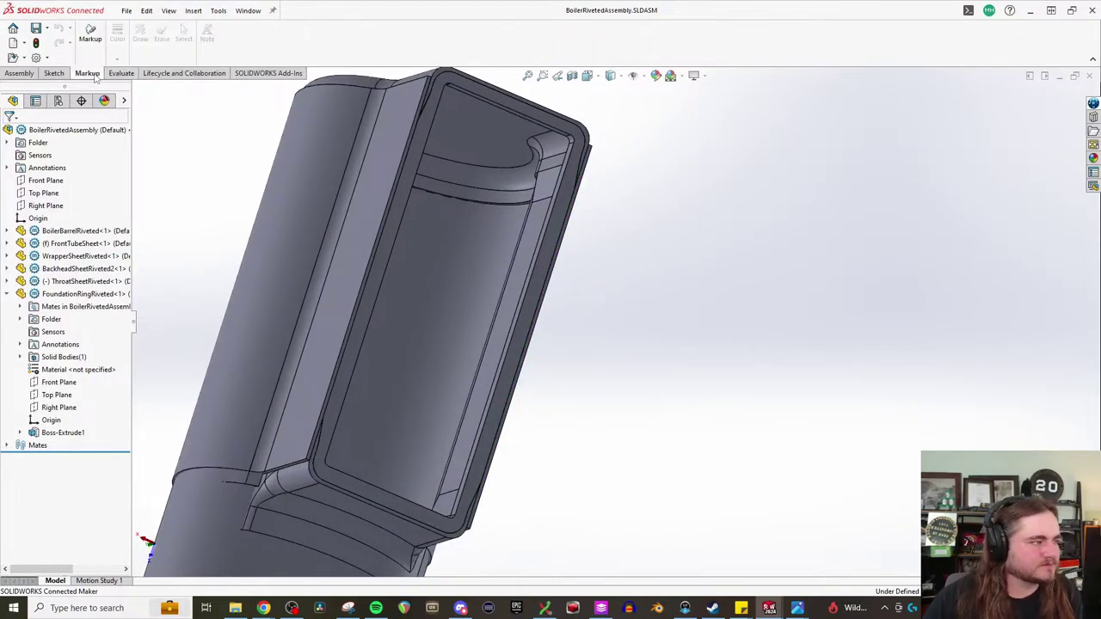
{"action": "left_click", "coordinate": [236, 38]}
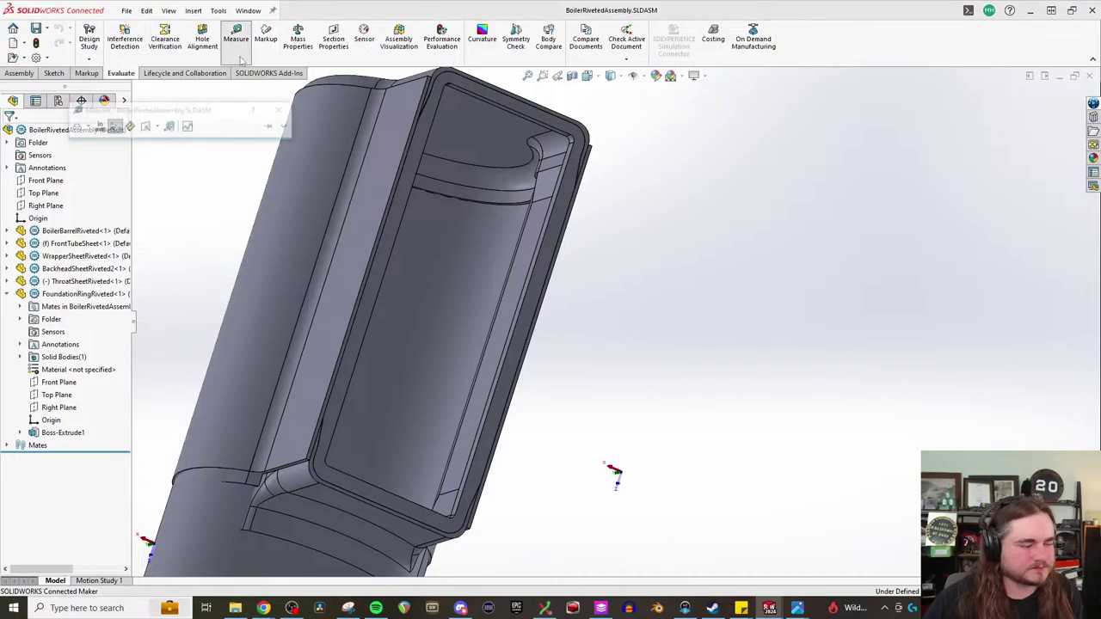
{"action": "left_click", "coordinate": [528, 306]}
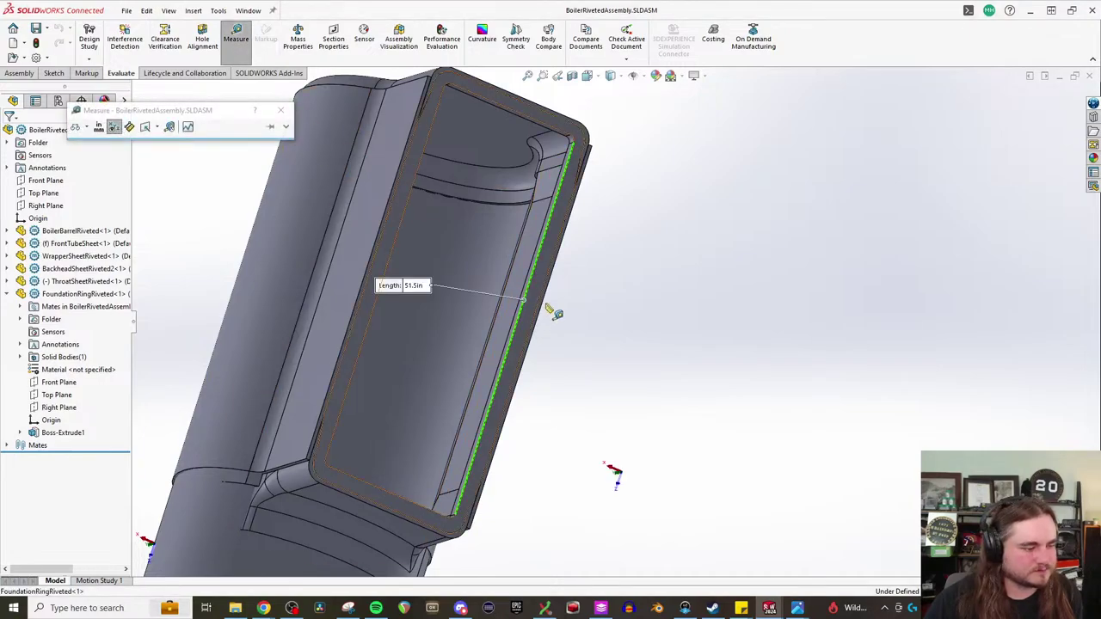
{"action": "left_click", "coordinate": [645, 339]}
{"action": "mouse_move", "coordinate": [768, 607]}
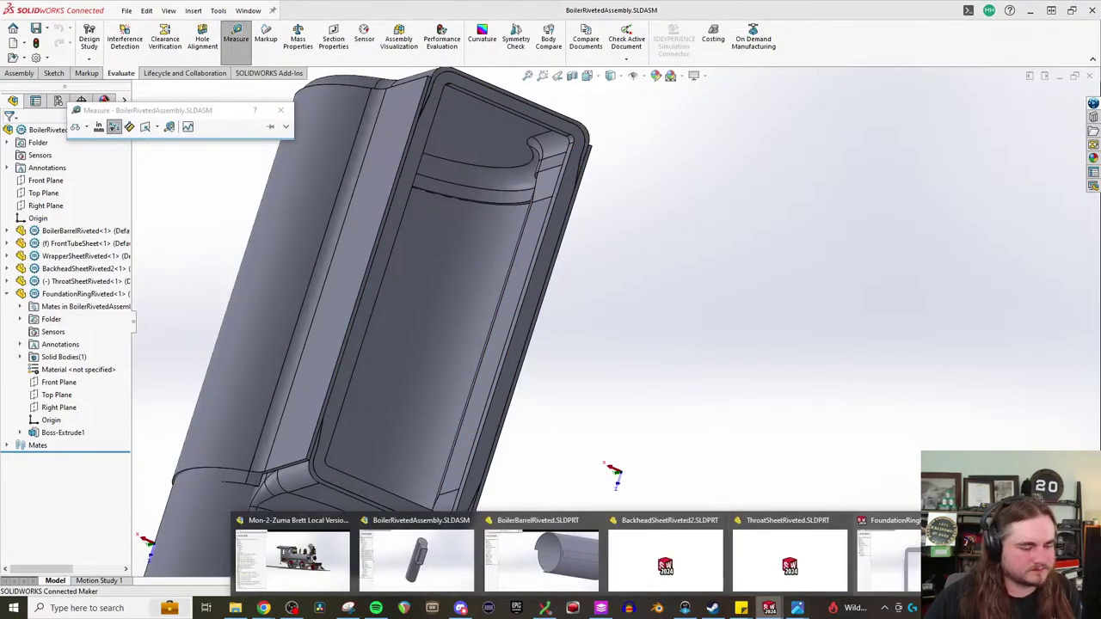
{"action": "left_click", "coordinate": [665, 560]}
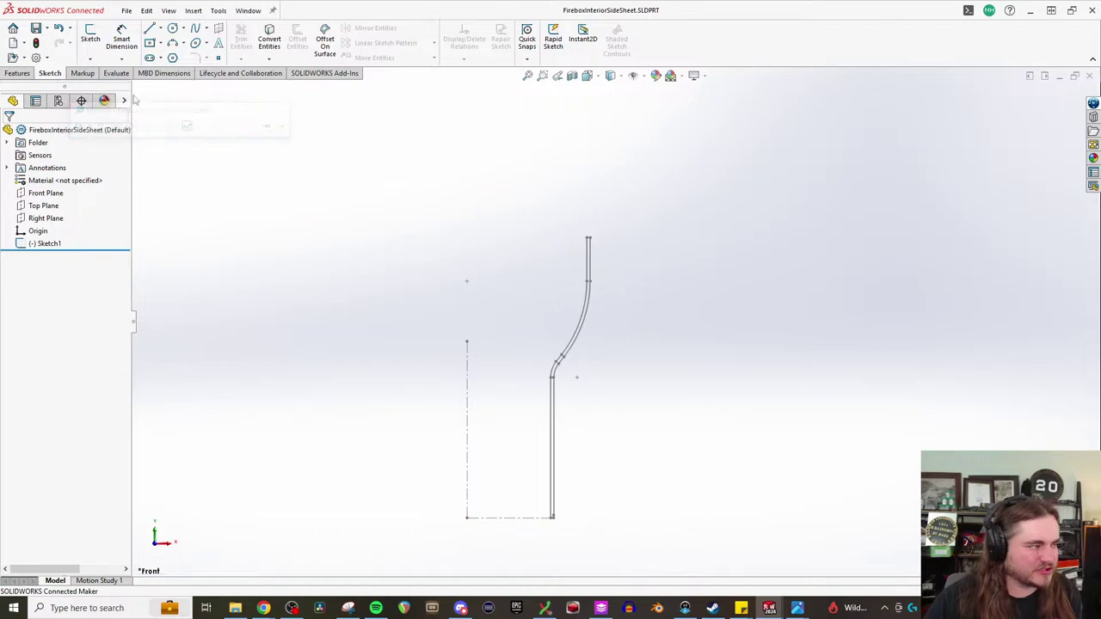
{"action": "left_click", "coordinate": [95, 38]}
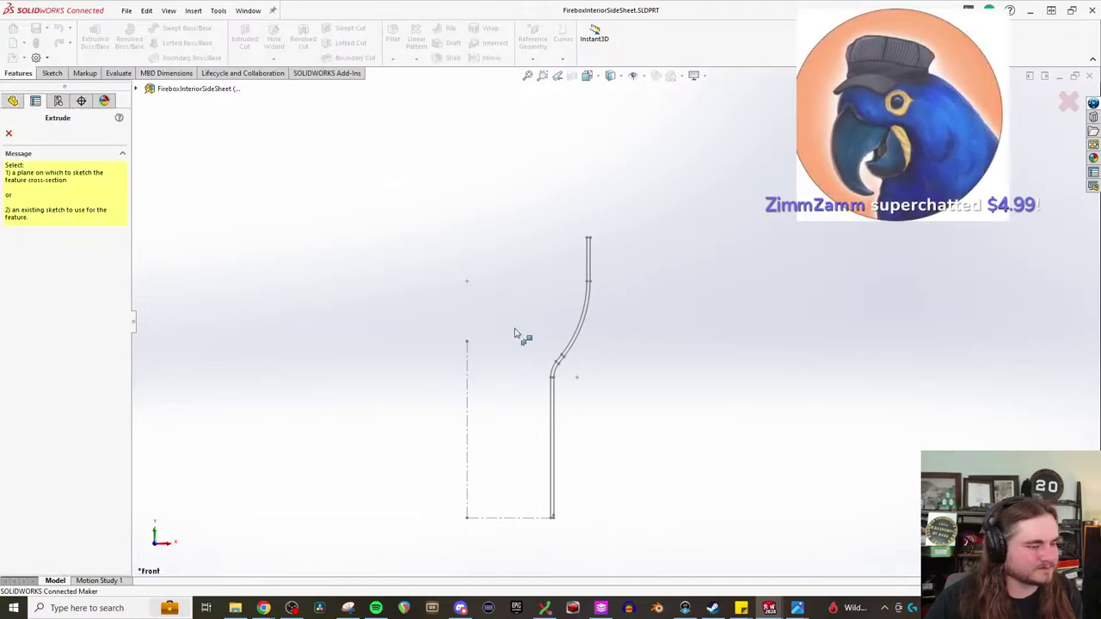
{"action": "scroll", "coordinate": [568, 430], "scroll_direction": "down", "scroll_amount": 5}
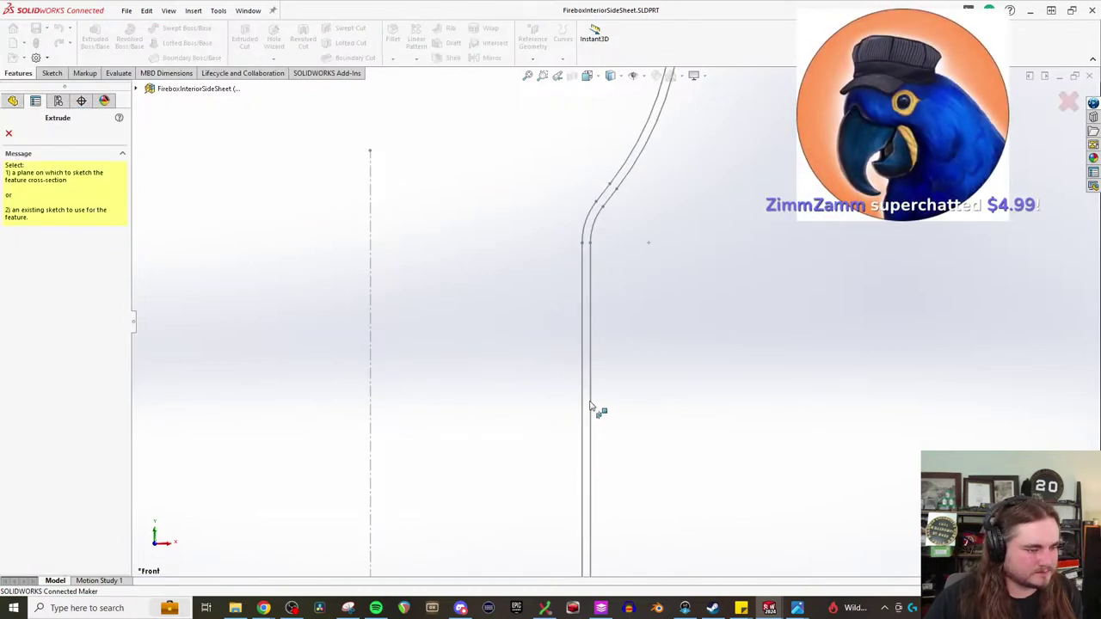
{"action": "key", "text": "Escape"}
- Extrude the closed wall profile sketch as a boss with a blind depth of 51.5 in
{"action": "left_click", "coordinate": [47, 244]}
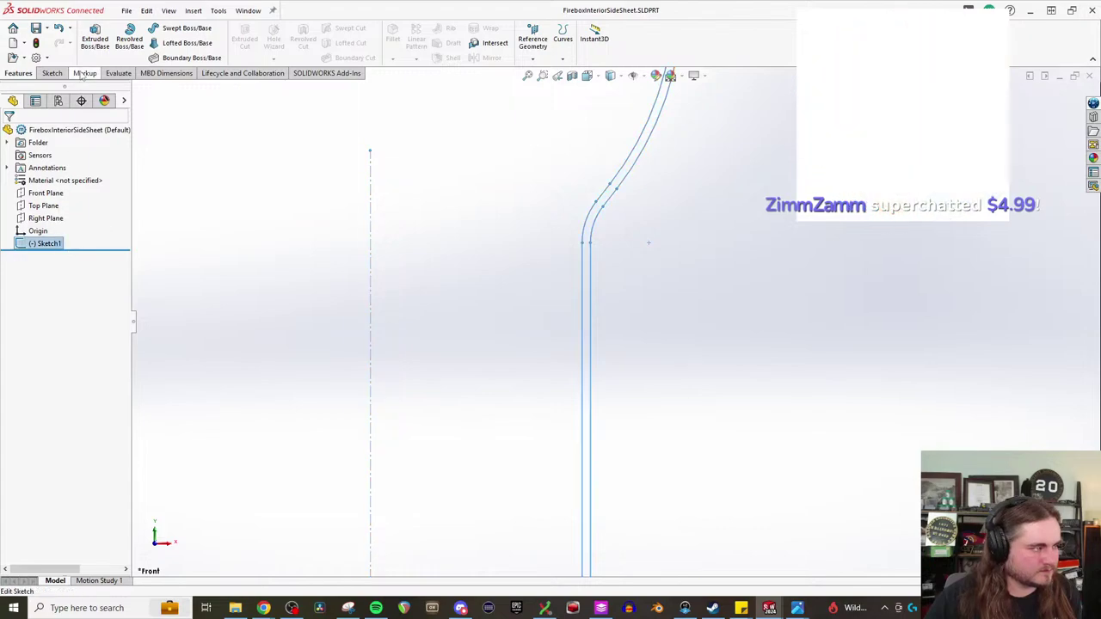
{"action": "left_click", "coordinate": [95, 39]}
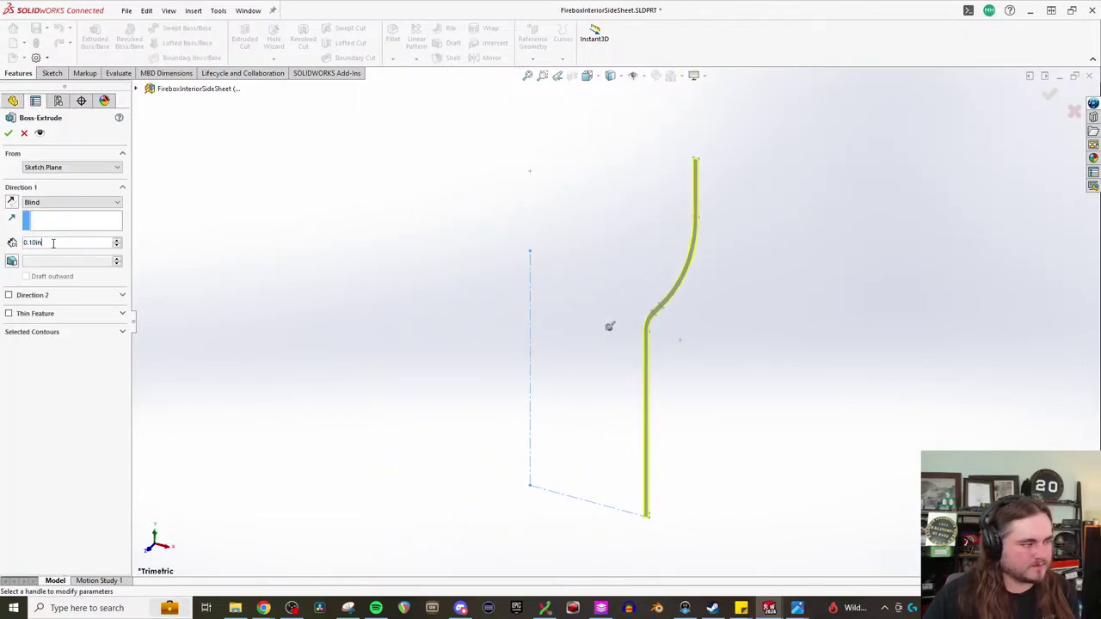
{"action": "type", "text": "0.3"}
{"action": "key", "text": "Return"}
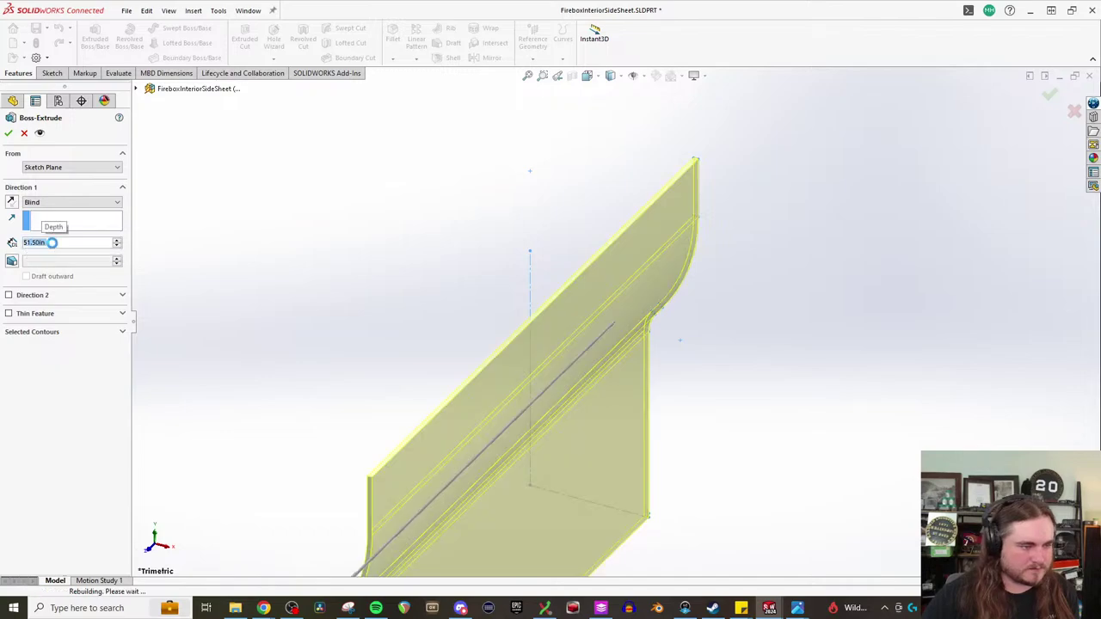
{"action": "key", "text": "Return"}
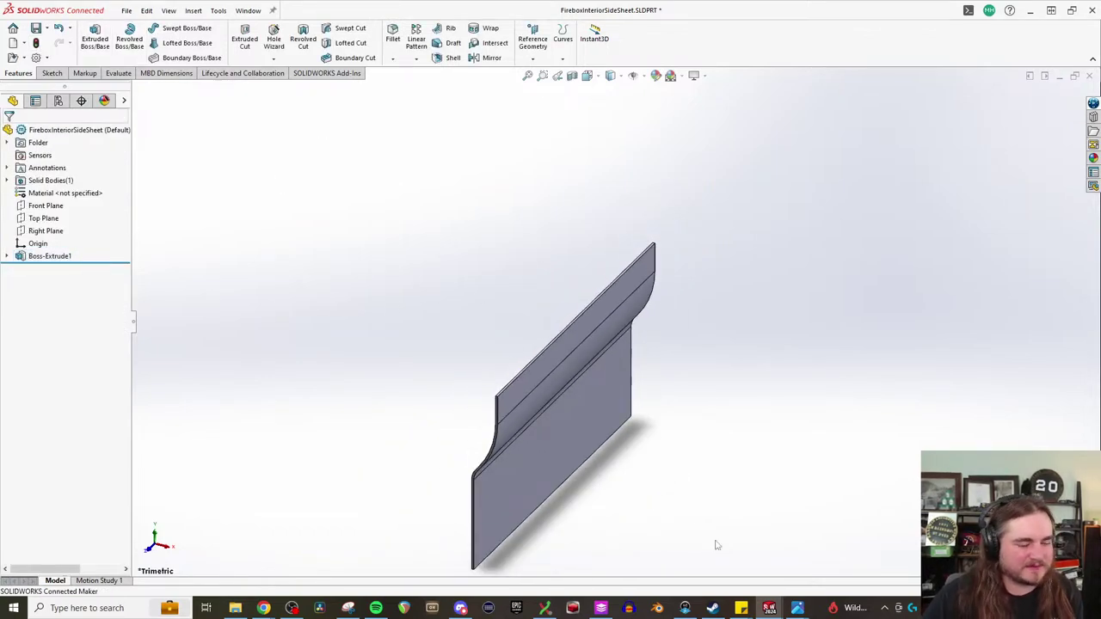
- Save all open documents, including the extruded side sheet part
{"action": "left_click", "coordinate": [125, 10]}
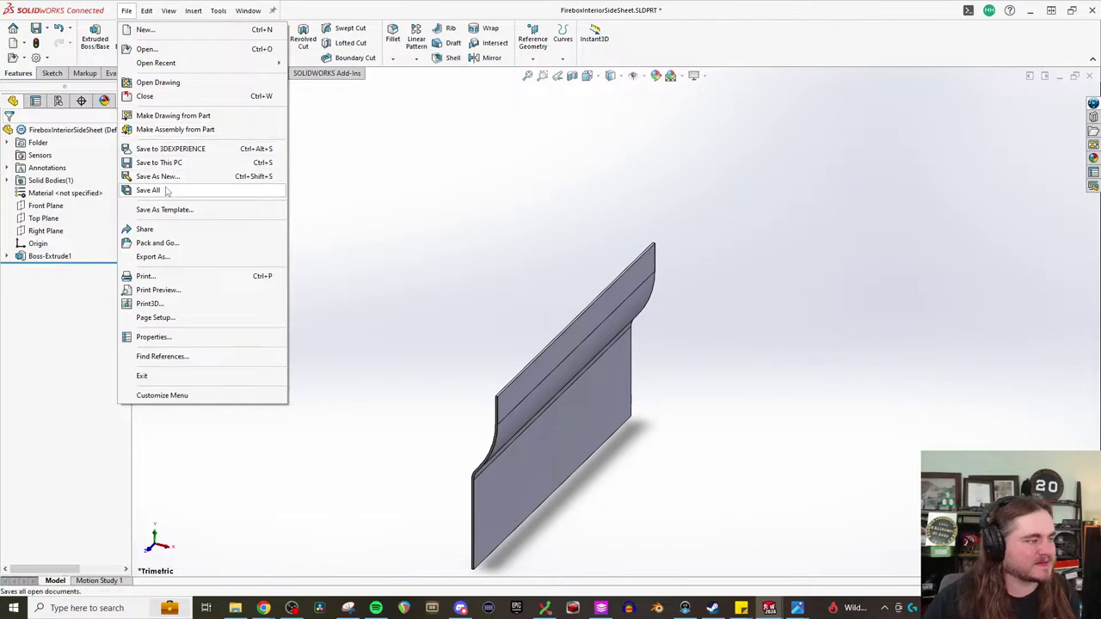
{"action": "left_click", "coordinate": [200, 188]}
{"action": "left_click", "coordinate": [533, 274]}
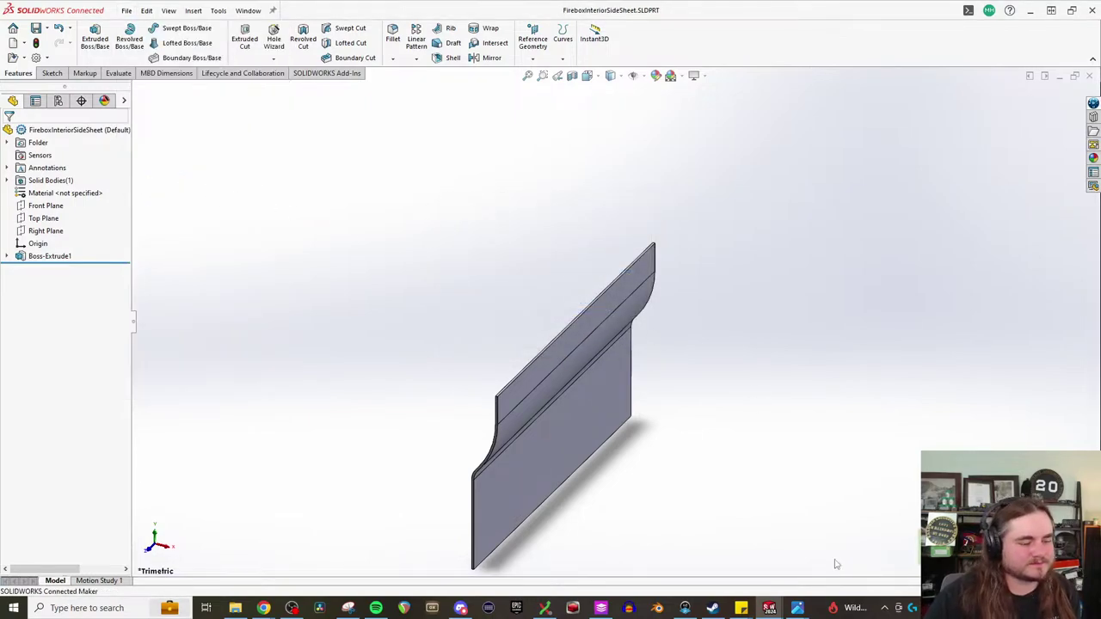
- Switch to BoilerRivetedAssembly and examine the firebox opening, foundation ring and throat sheet corner from several angles
{"action": "mouse_move", "coordinate": [769, 608]}
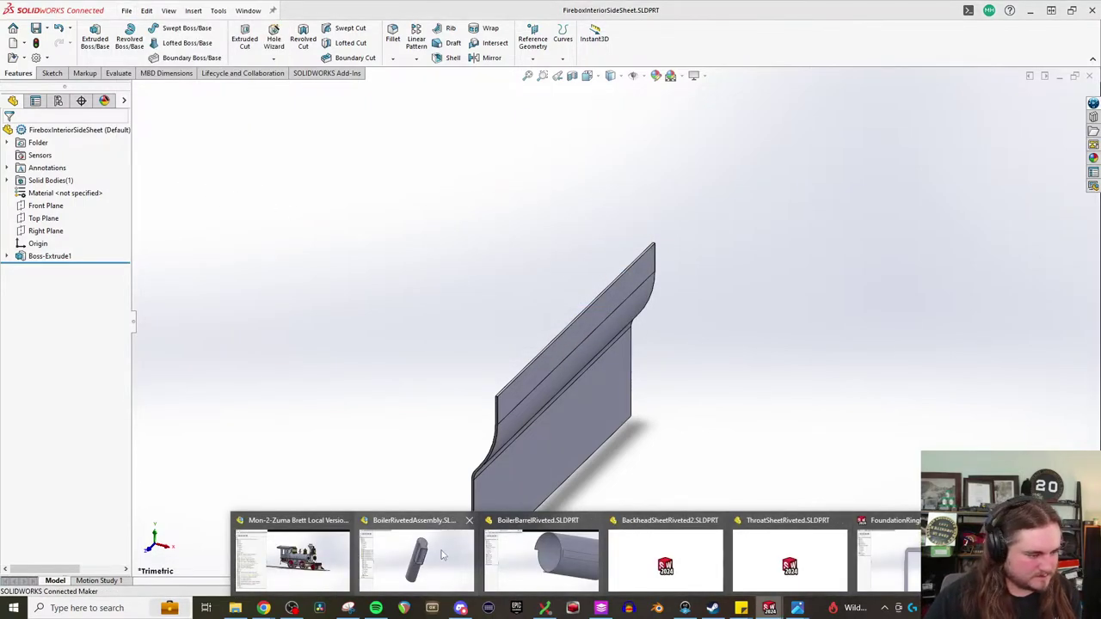
{"action": "left_click", "coordinate": [452, 555]}
{"action": "middle_click_drag", "start_coordinate": [558, 362], "coordinate": [490, 362]}
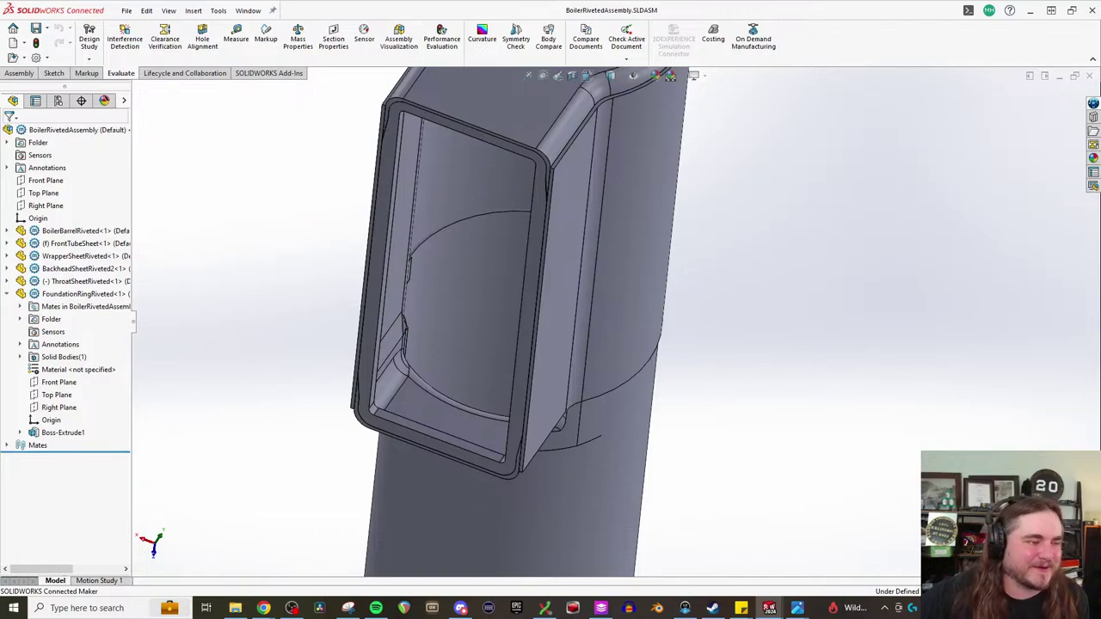
{"action": "scroll", "coordinate": [659, 410], "scroll_direction": "up", "scroll_amount": 5}
{"action": "middle_click_drag", "start_coordinate": [673, 349], "coordinate": [886, 430]}
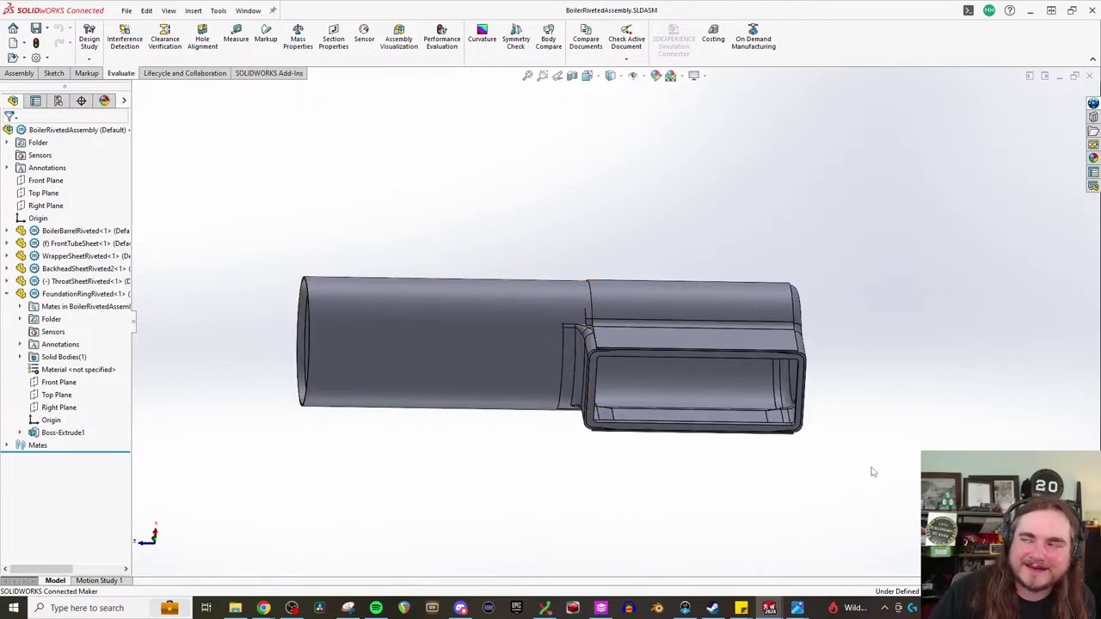
{"action": "middle_click_drag", "start_coordinate": [659, 433], "coordinate": [766, 332]}
{"action": "scroll", "coordinate": [766, 332], "scroll_direction": "down", "scroll_amount": 5}
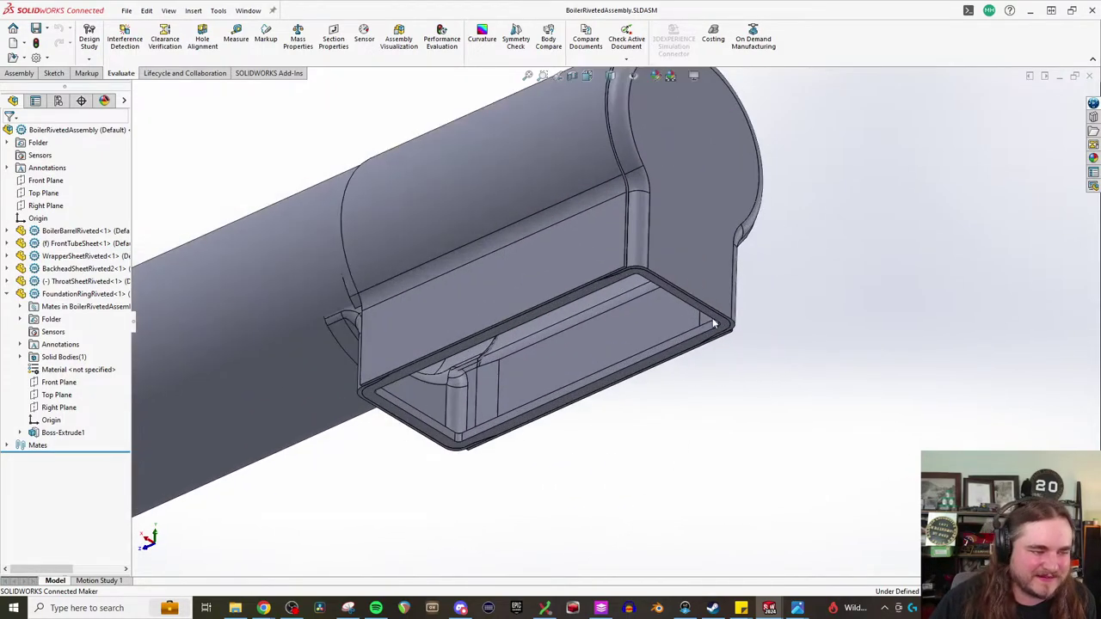
{"action": "middle_click_drag", "start_coordinate": [761, 372], "coordinate": [773, 282]}
{"action": "scroll", "coordinate": [352, 396], "scroll_direction": "down", "scroll_amount": 4}
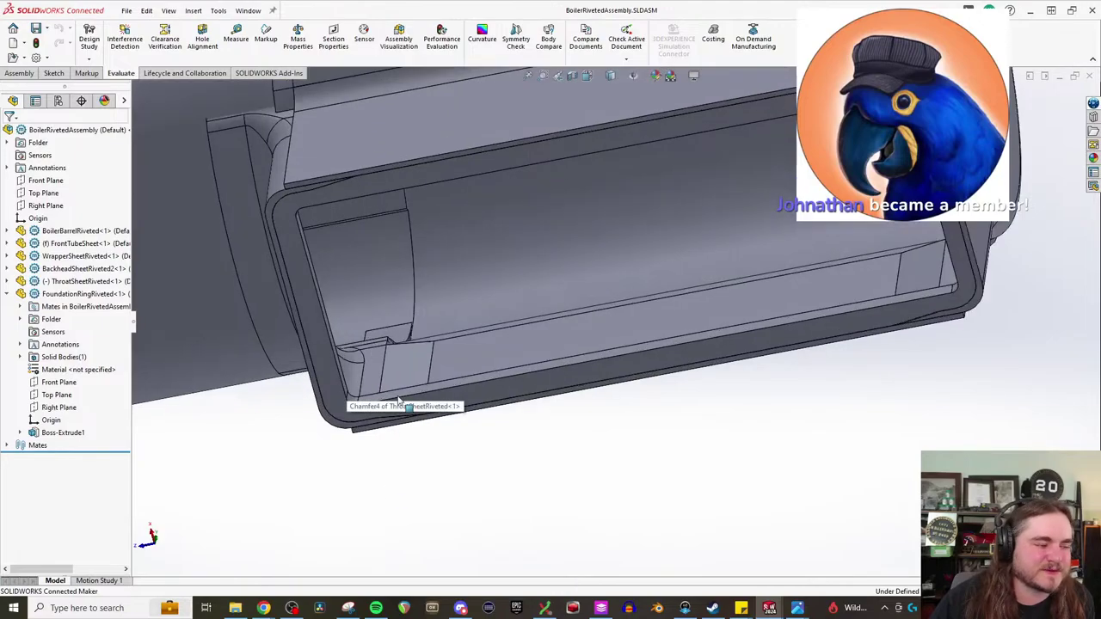
{"action": "scroll", "coordinate": [370, 481], "scroll_direction": "up", "scroll_amount": 2}
{"action": "middle_click_drag", "start_coordinate": [375, 510], "coordinate": [889, 45]}
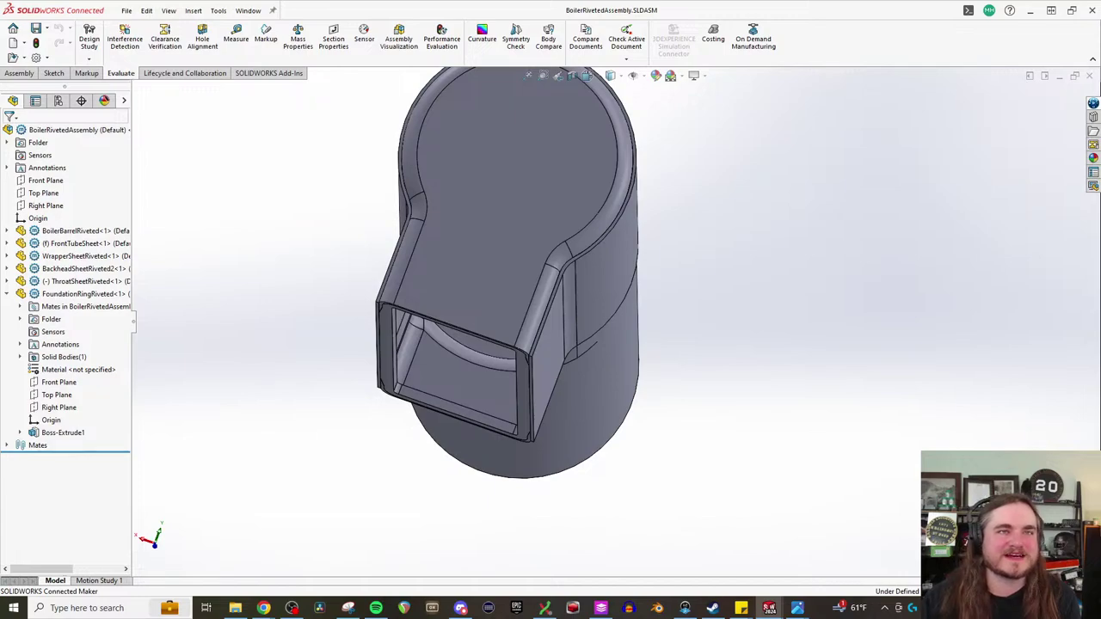
{"action": "key", "text": "alt+Tab"}
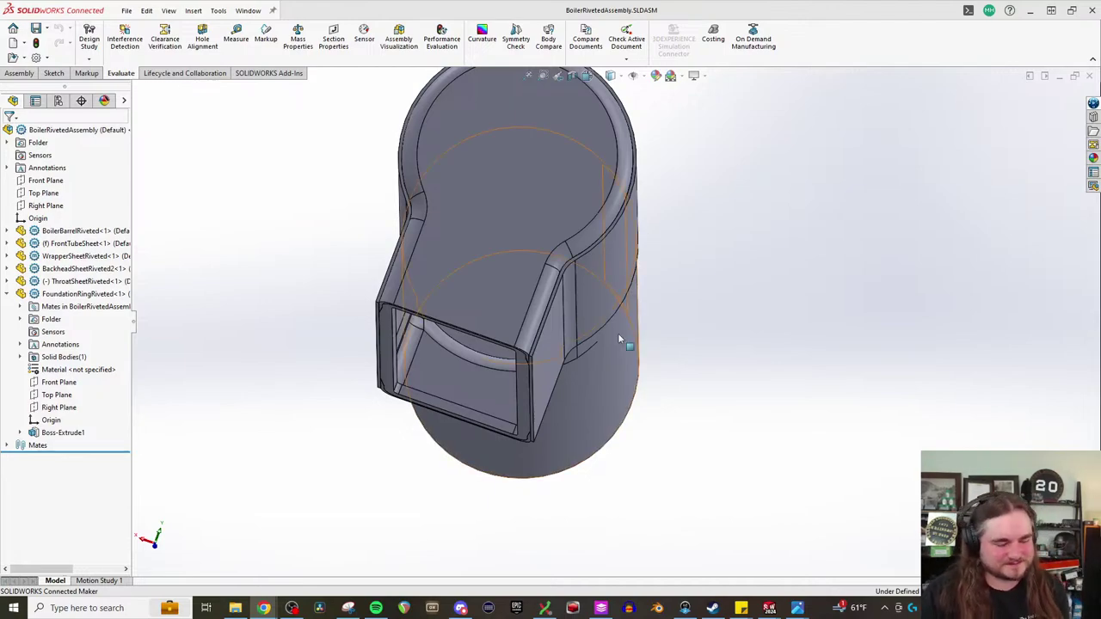
{"action": "scroll", "coordinate": [628, 321], "scroll_direction": "down", "scroll_amount": 2}
{"action": "scroll", "coordinate": [590, 384], "scroll_direction": "up", "scroll_amount": 2}
{"action": "mouse_move", "coordinate": [595, 360]}
{"action": "middle_mouse_down"}
{"action": "mouse_move", "coordinate": [551, 378]}
{"action": "mouse_move", "coordinate": [499, 361]}
{"action": "middle_mouse_up"}
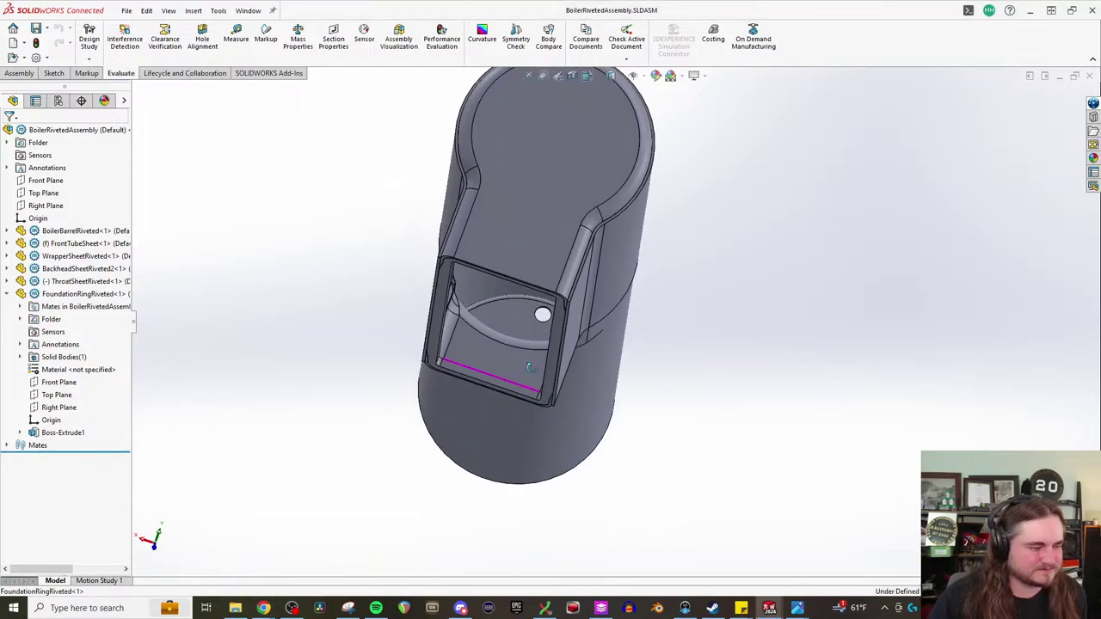
{"action": "scroll", "coordinate": [54, 76], "scroll_direction": "up", "scroll_amount": 3}
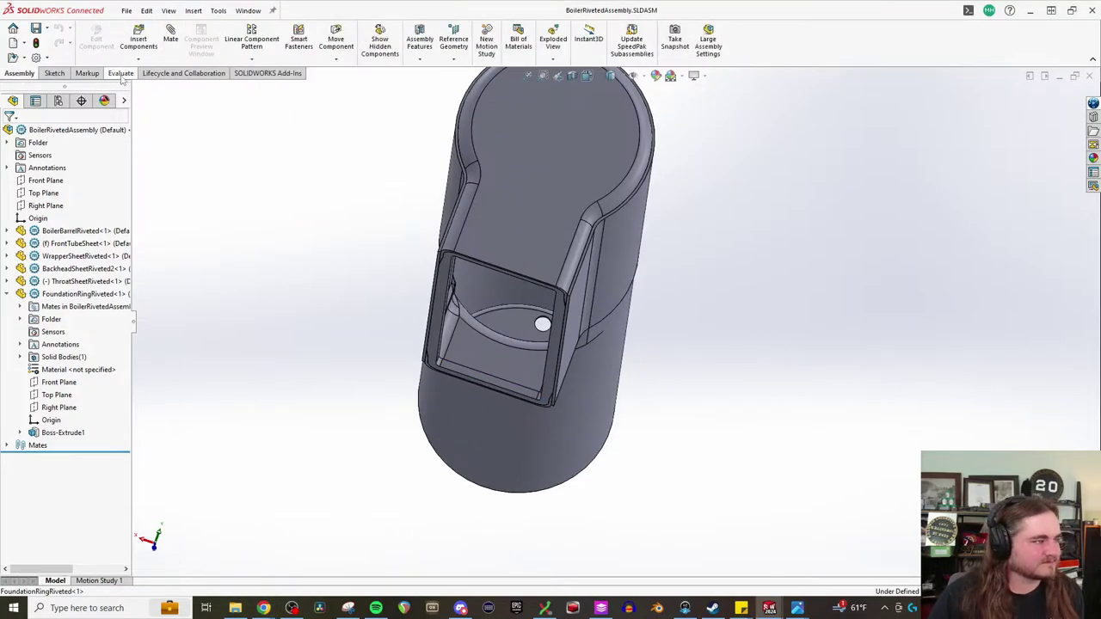
{"action": "scroll", "coordinate": [78, 74], "scroll_direction": "down", "scroll_amount": 3}
{"action": "scroll", "coordinate": [94, 74], "scroll_direction": "up", "scroll_amount": 2}
{"action": "scroll", "coordinate": [95, 74], "scroll_direction": "down", "scroll_amount": 2}
{"action": "scroll", "coordinate": [99, 76], "scroll_direction": "up", "scroll_amount": 3}
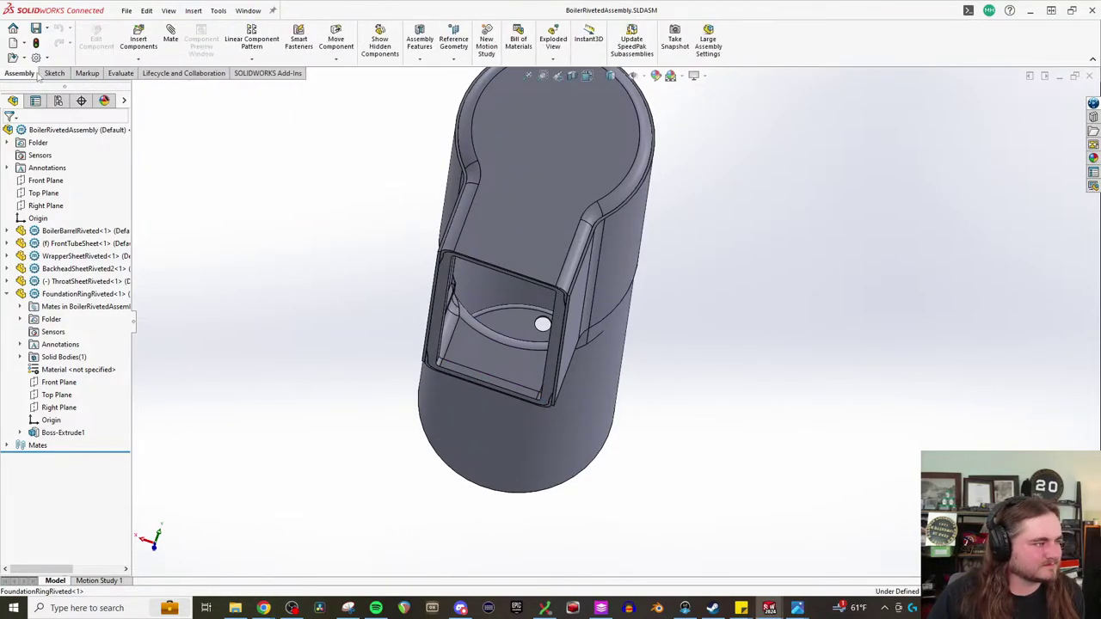
- Insert two instances of the FireboxInteriorSideSheet part into the assembly, placing one on each side of the boiler
{"action": "left_click", "coordinate": [138, 59]}
{"action": "left_click", "coordinate": [160, 74]}
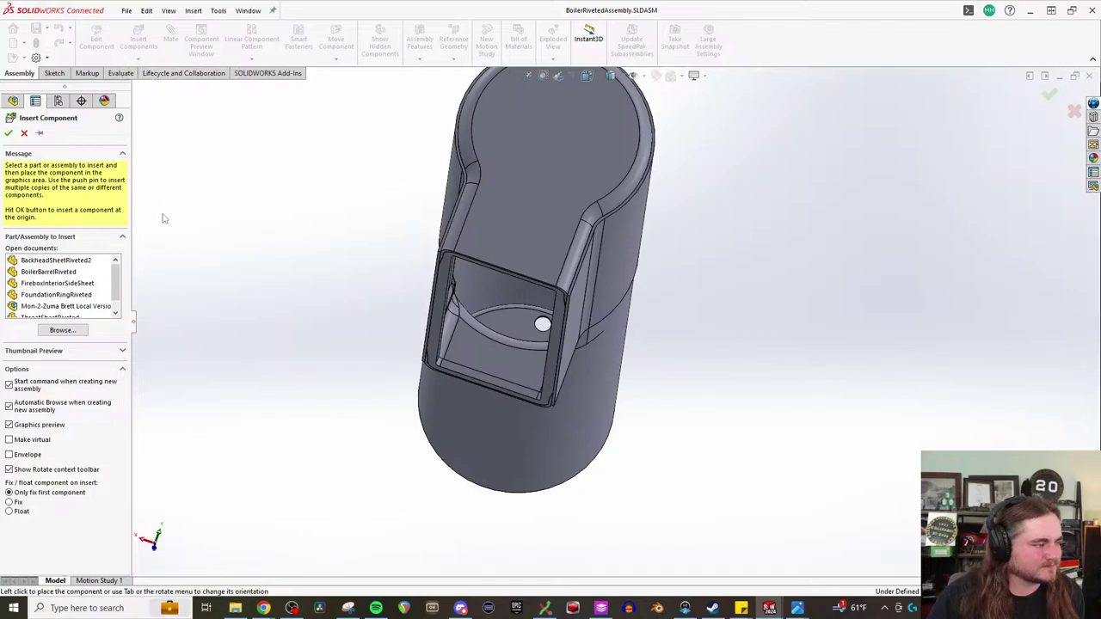
{"action": "scroll", "coordinate": [73, 272], "scroll_direction": "down", "scroll_amount": 1}
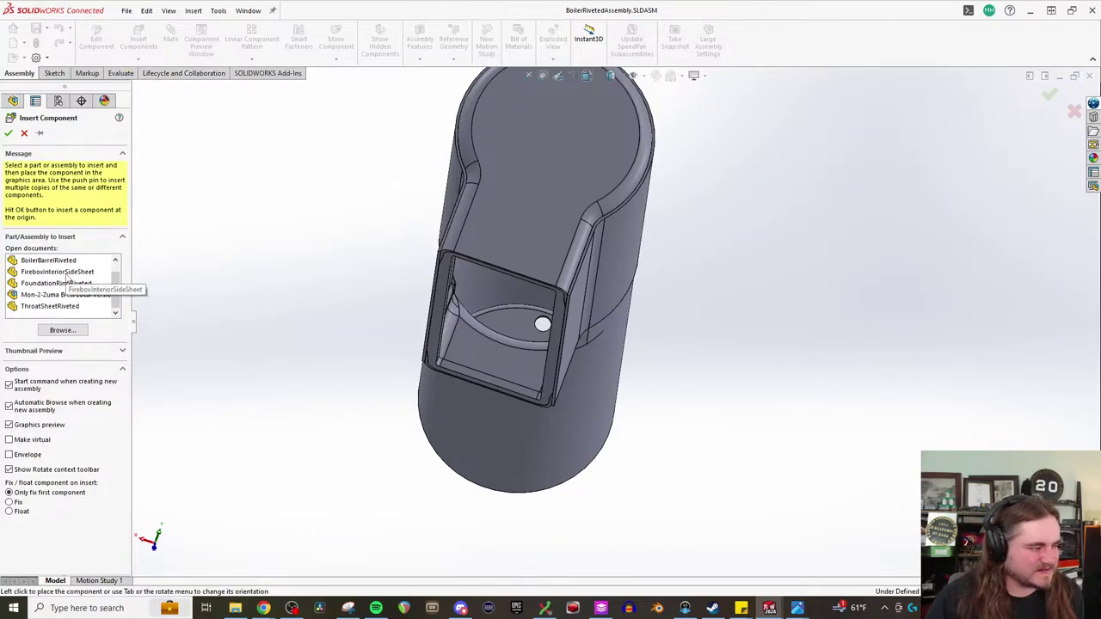
{"action": "left_click", "coordinate": [67, 273]}
{"action": "left_click", "coordinate": [419, 343]}
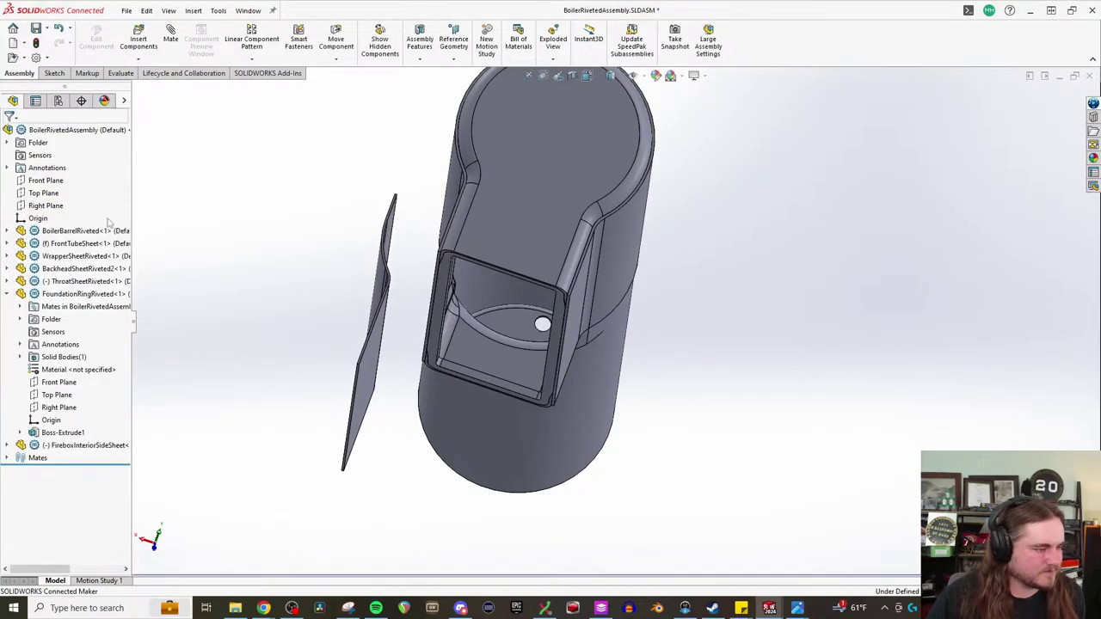
{"action": "left_click", "coordinate": [138, 58]}
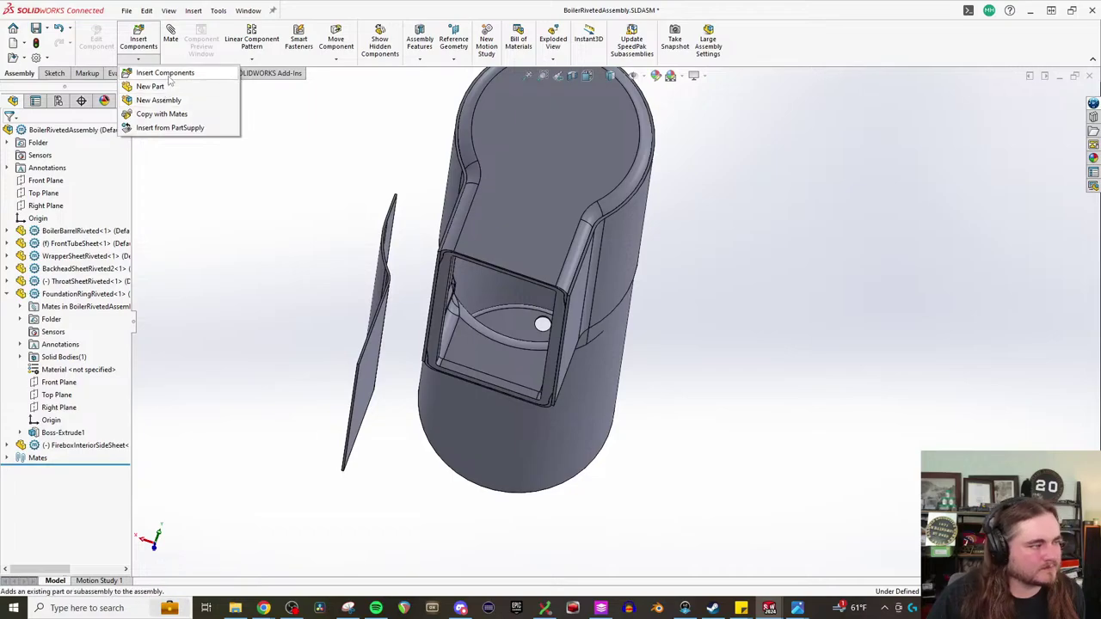
{"action": "left_click", "coordinate": [165, 73]}
{"action": "left_click", "coordinate": [62, 286]}
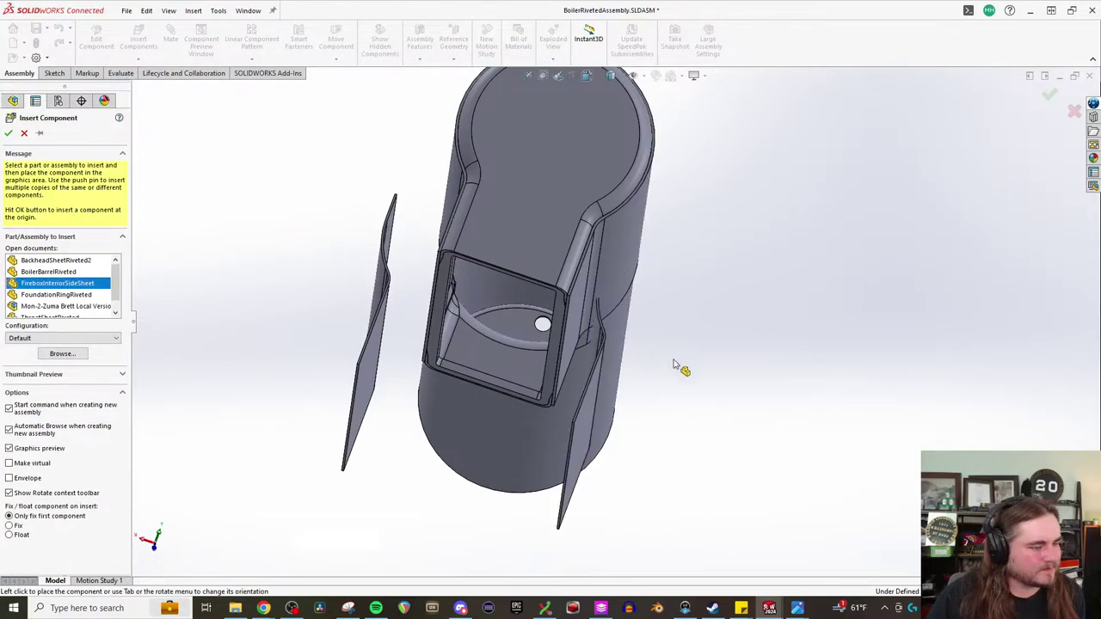
{"action": "left_click", "coordinate": [728, 401]}
- Mate the first side sheet's flat lower outer face coincident with the adjacent long inner face of the foundation ring
{"action": "left_click", "coordinate": [170, 39]}
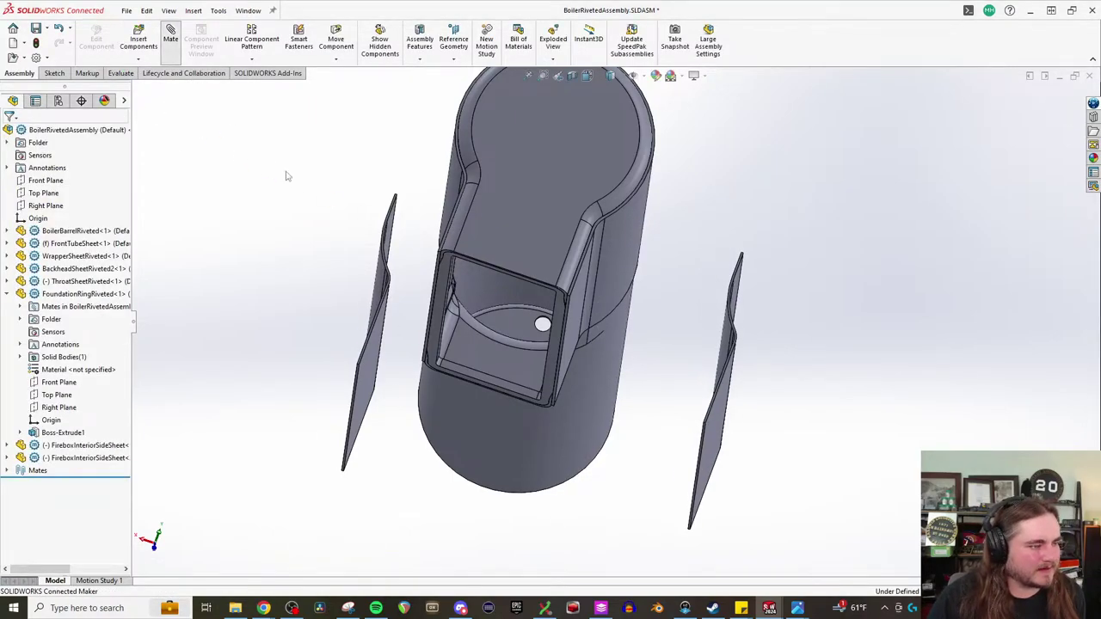
{"action": "scroll", "coordinate": [516, 348], "scroll_direction": "down", "scroll_amount": 3}
{"action": "middle_click_drag", "start_coordinate": [358, 405], "coordinate": [385, 375]}
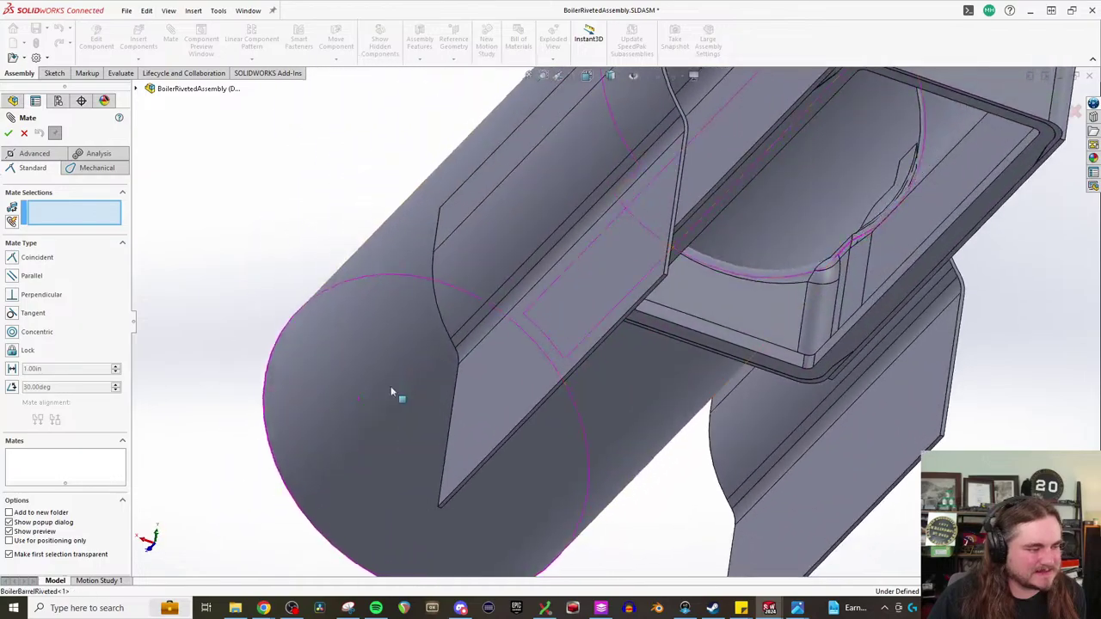
{"action": "left_click", "coordinate": [536, 371]}
{"action": "middle_click_drag", "start_coordinate": [536, 372], "coordinate": [404, 344]}
{"action": "scroll", "coordinate": [374, 303], "scroll_direction": "down", "scroll_amount": 3}
{"action": "left_click", "coordinate": [374, 302]}
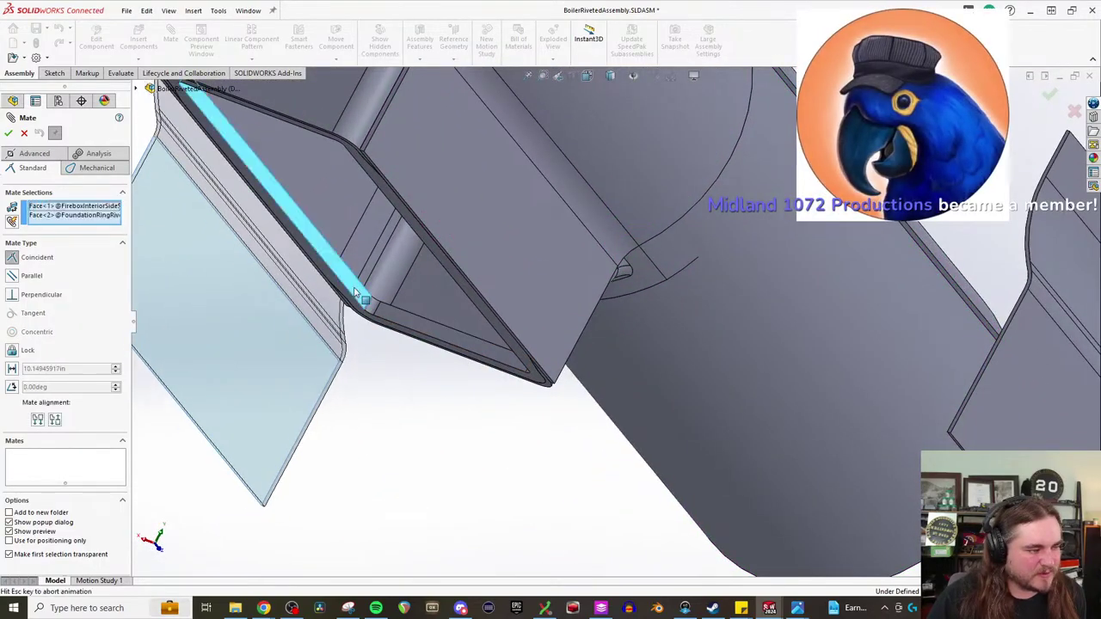
{"action": "left_click", "coordinate": [517, 295]}
- Add a coincident mate between the first side sheet's narrow bottom face and the underside of the foundation ring
{"action": "middle_click_drag", "start_coordinate": [413, 418], "coordinate": [432, 348]}
{"action": "scroll", "coordinate": [415, 344], "scroll_direction": "down", "scroll_amount": 4}
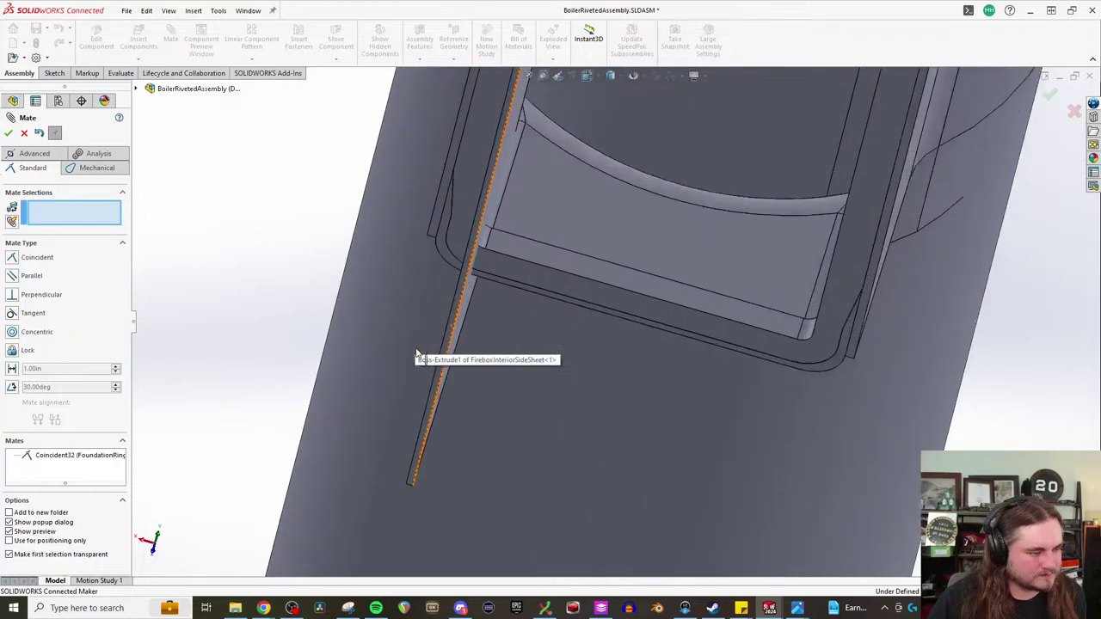
{"action": "left_click", "coordinate": [464, 336]}
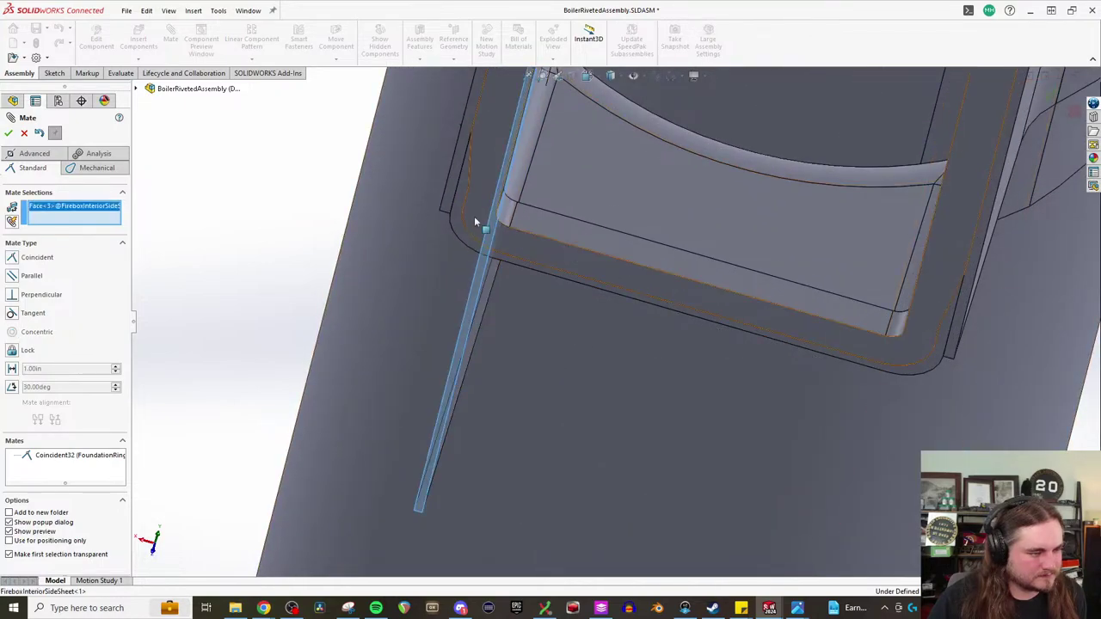
{"action": "left_click", "coordinate": [476, 182]}
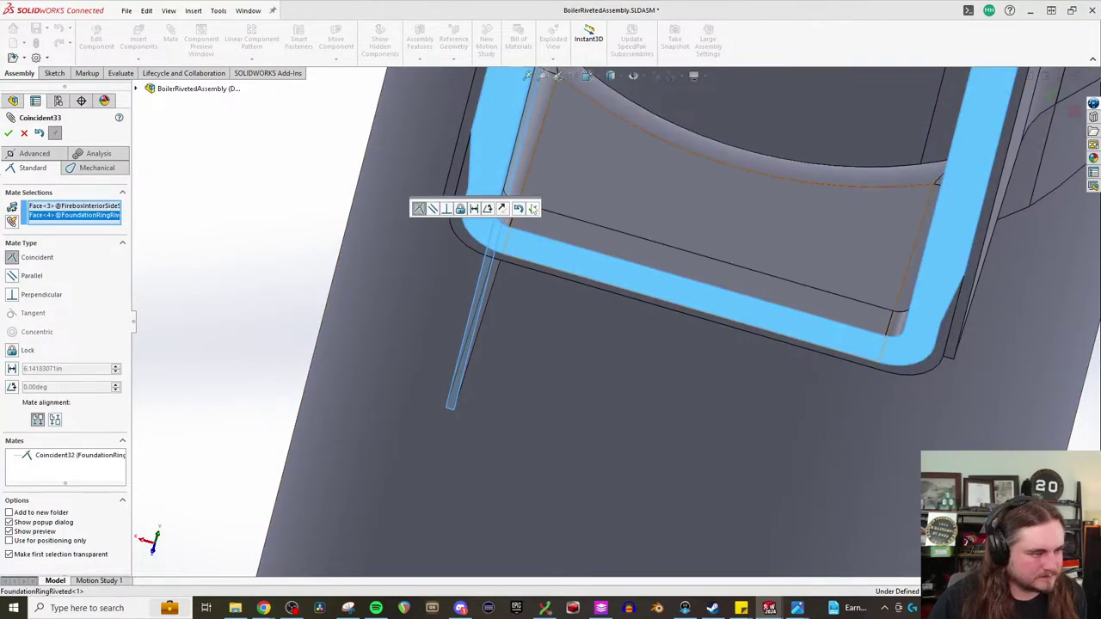
{"action": "right_click", "coordinate": [570, 241]}
- Mate the first side sheet's backhead-end face coincident with the foundation ring's inner corner edge at that end
{"action": "scroll", "coordinate": [522, 287], "scroll_direction": "up", "scroll_amount": 4}
{"action": "scroll", "coordinate": [593, 146], "scroll_direction": "down", "scroll_amount": 5}
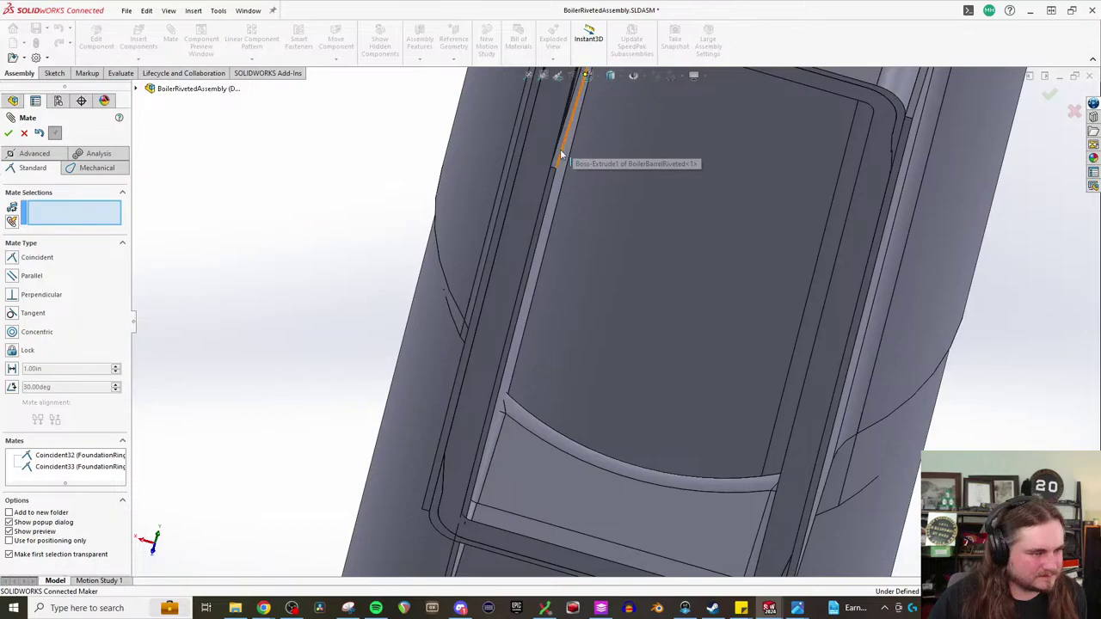
{"action": "left_click", "coordinate": [561, 155]}
{"action": "scroll", "coordinate": [569, 205], "scroll_direction": "up", "scroll_amount": 3}
{"action": "scroll", "coordinate": [590, 246], "scroll_direction": "down", "scroll_amount": 2}
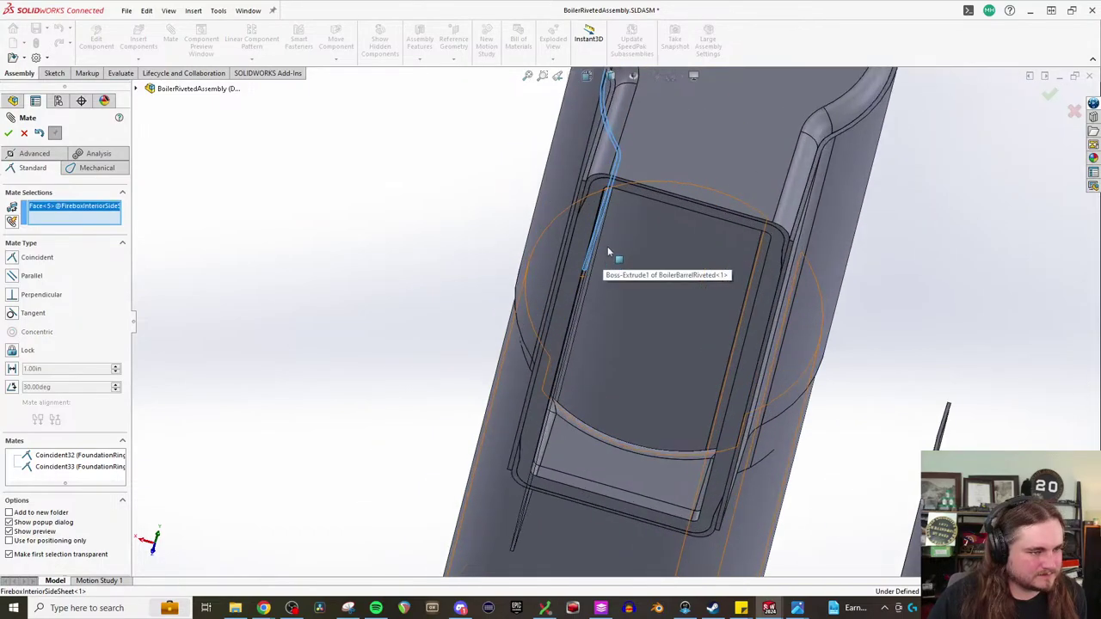
{"action": "scroll", "coordinate": [607, 245], "scroll_direction": "up", "scroll_amount": 2}
{"action": "scroll", "coordinate": [569, 193], "scroll_direction": "down", "scroll_amount": 5}
{"action": "middle_click_drag", "start_coordinate": [570, 193], "coordinate": [561, 311]}
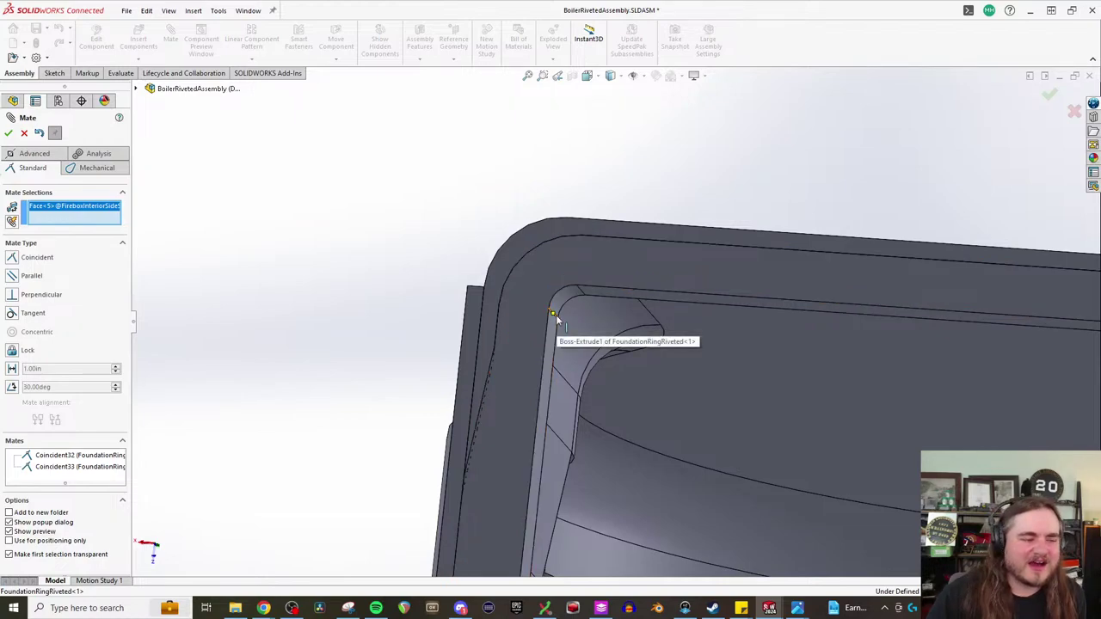
{"action": "left_click", "coordinate": [555, 316]}
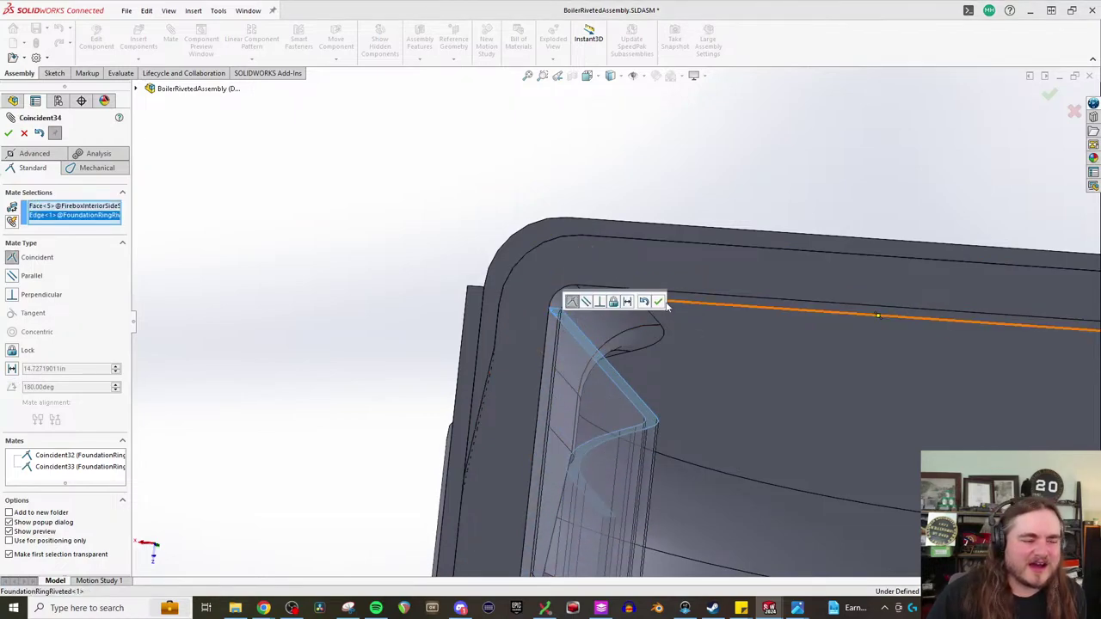
{"action": "left_click", "coordinate": [658, 301]}
- Mate the second side sheet's flat lower face coincident with the foundation ring's opposite long inner face, flipping the mate alignment
{"action": "middle_click_drag", "start_coordinate": [660, 301], "coordinate": [611, 440]}
{"action": "scroll", "coordinate": [610, 441], "scroll_direction": "down", "scroll_amount": 5}
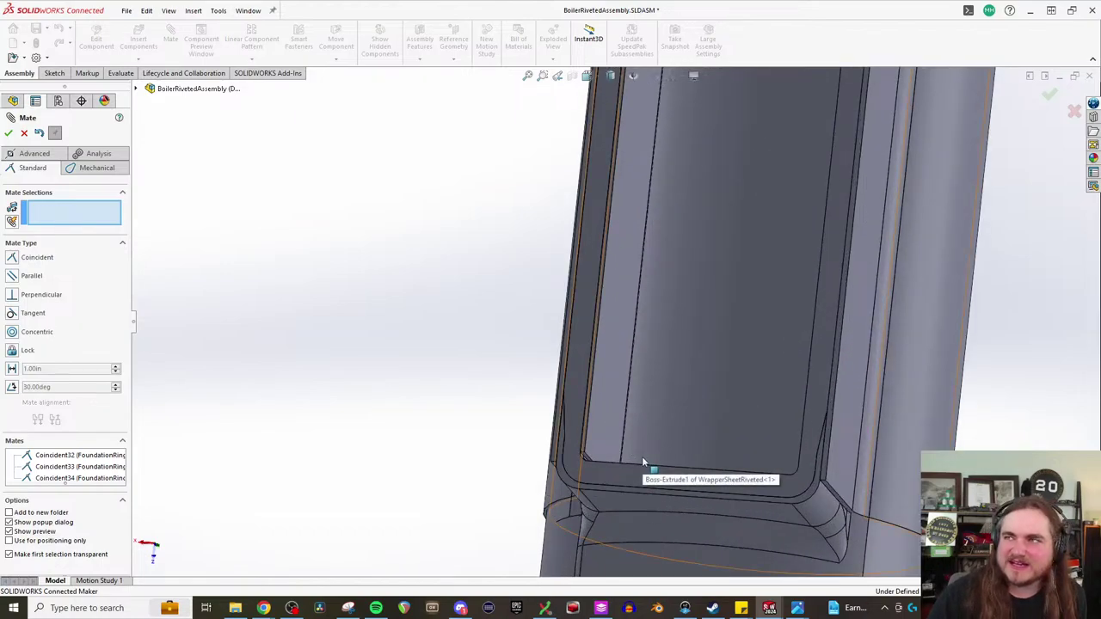
{"action": "scroll", "coordinate": [602, 456], "scroll_direction": "down", "scroll_amount": 3}
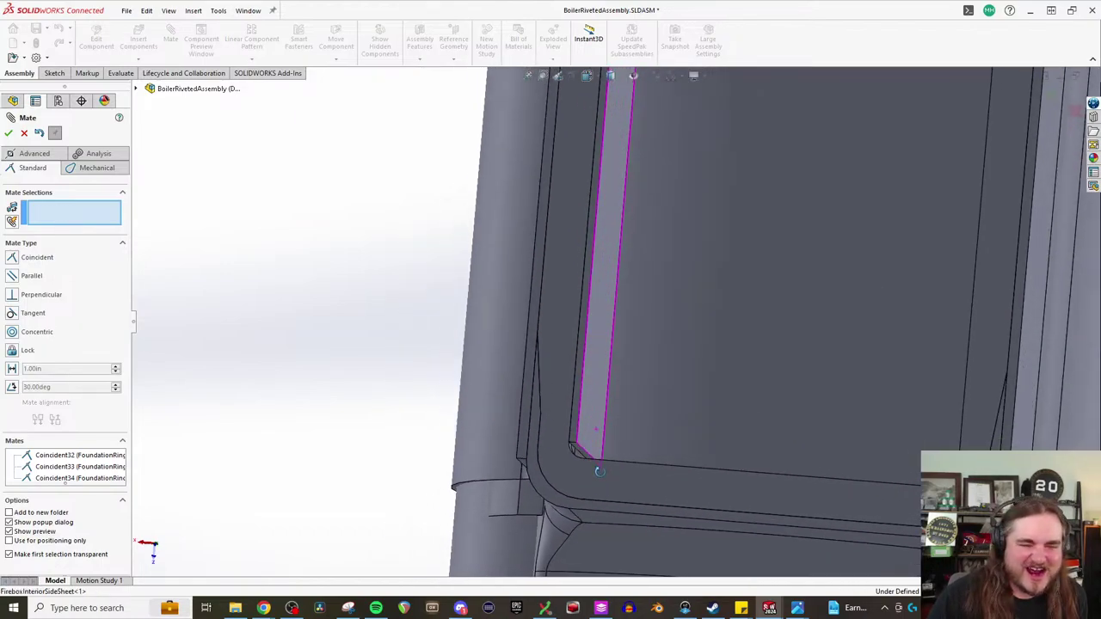
{"action": "scroll", "coordinate": [600, 470], "scroll_direction": "up", "scroll_amount": 6}
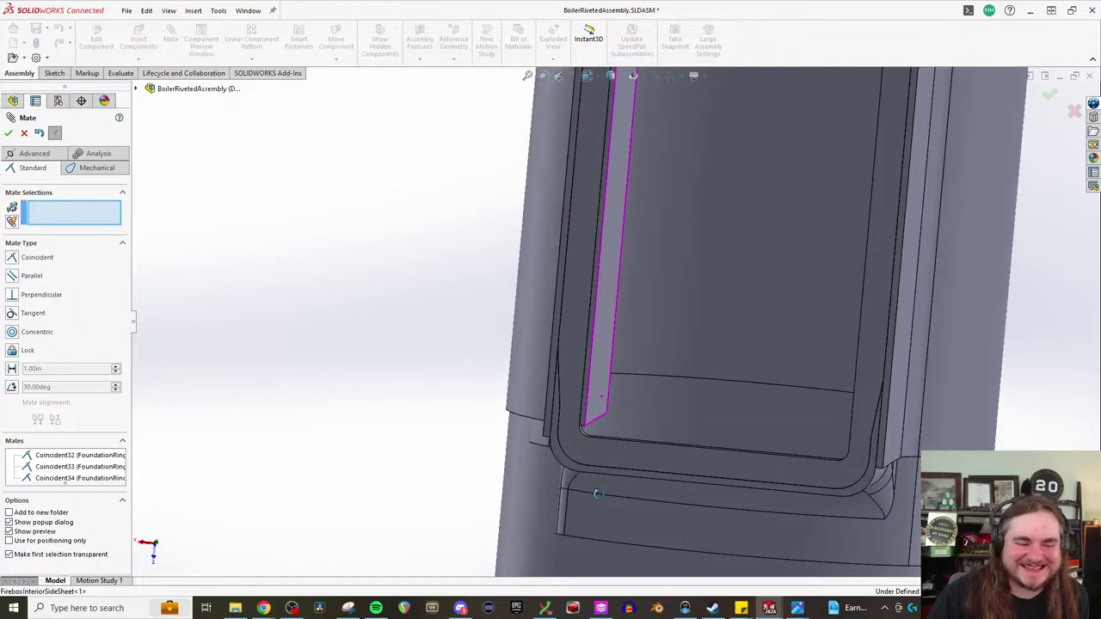
{"action": "scroll", "coordinate": [607, 494], "scroll_direction": "up", "scroll_amount": 4}
{"action": "middle_click_drag", "start_coordinate": [666, 334], "coordinate": [690, 245]}
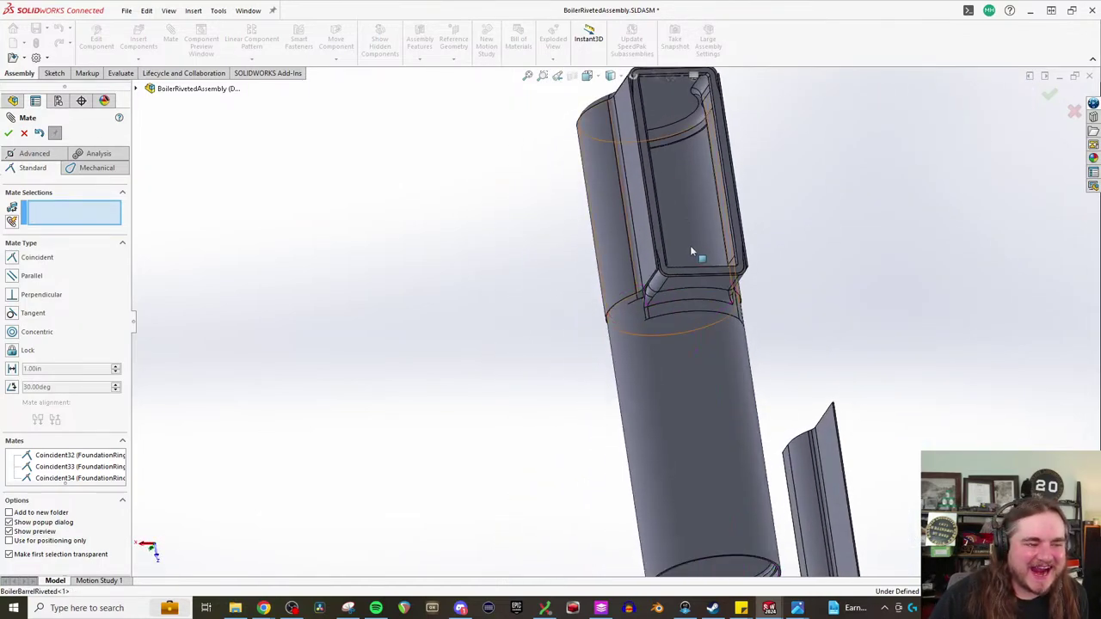
{"action": "left_click", "coordinate": [822, 482]}
{"action": "scroll", "coordinate": [800, 432], "scroll_direction": "down", "scroll_amount": 4}
{"action": "middle_click_drag", "start_coordinate": [705, 186], "coordinate": [730, 184]}
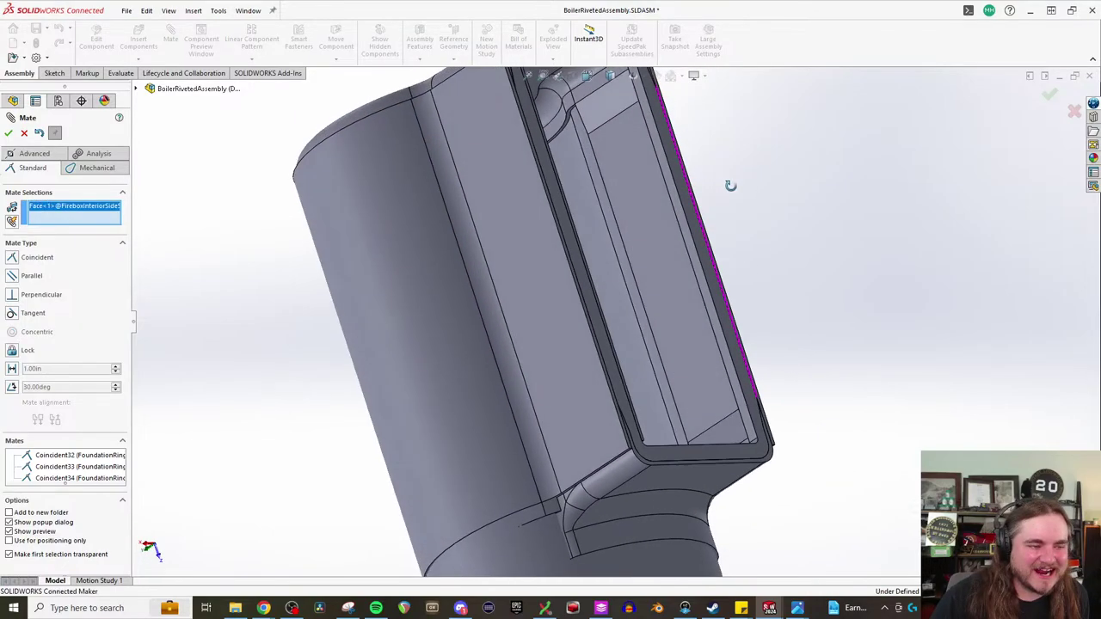
{"action": "left_click", "coordinate": [673, 199]}
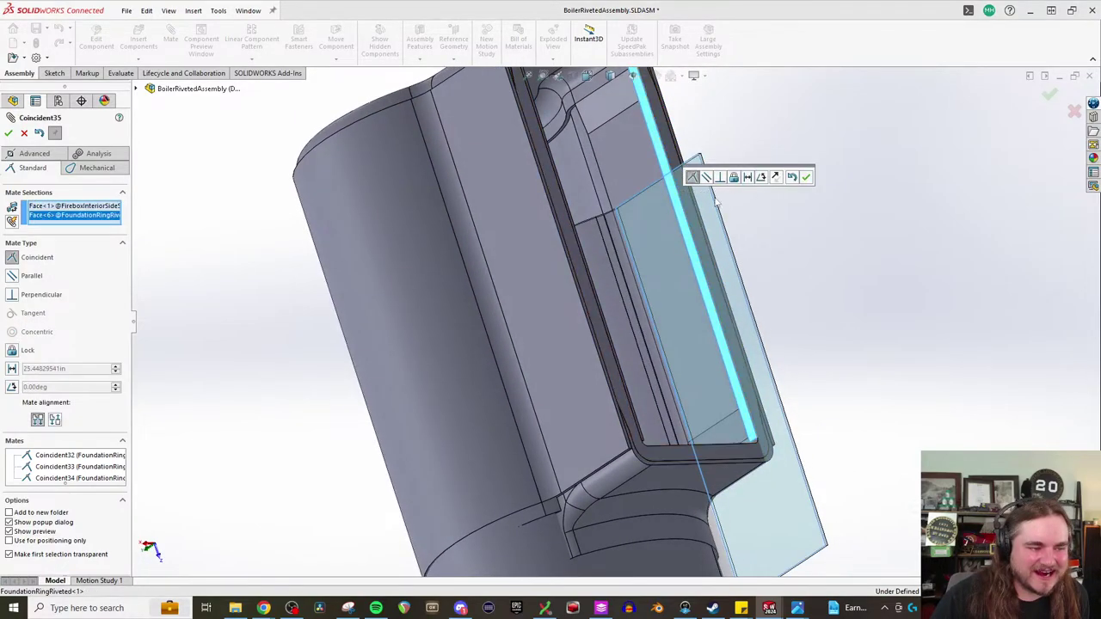
{"action": "left_click", "coordinate": [55, 420]}
{"action": "left_click", "coordinate": [806, 177]}
- Add a coincident mate between the second side sheet's narrow bottom face and the underside of the foundation ring
{"action": "scroll", "coordinate": [830, 386], "scroll_direction": "up", "scroll_amount": 3}
{"action": "middle_click_drag", "start_coordinate": [831, 386], "coordinate": [701, 460]}
{"action": "scroll", "coordinate": [672, 424], "scroll_direction": "down", "scroll_amount": 3}
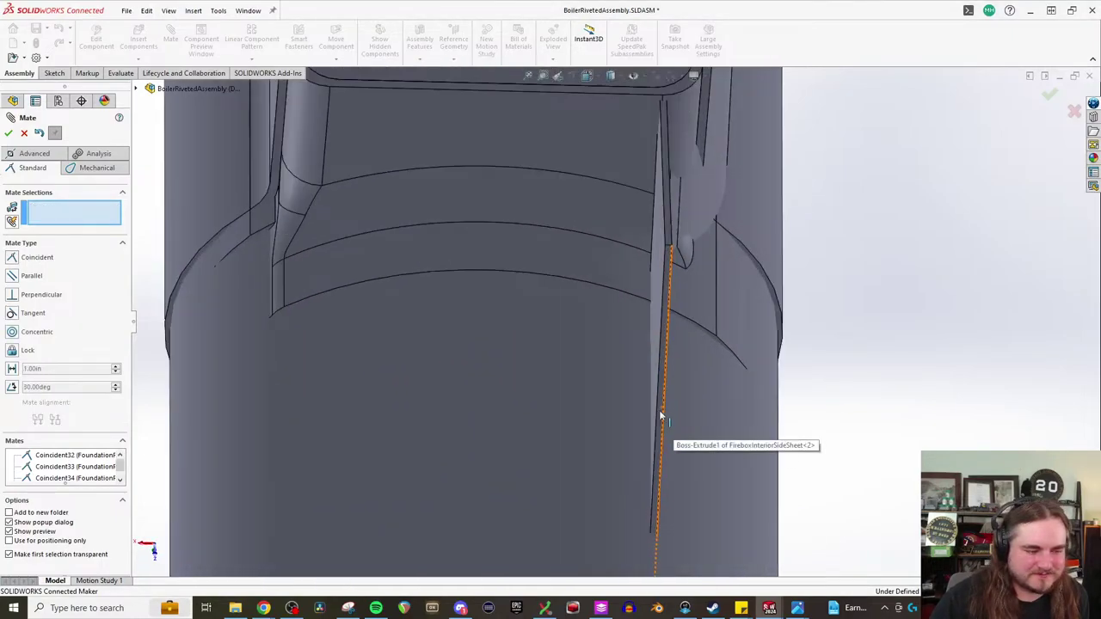
{"action": "left_click", "coordinate": [657, 422]}
{"action": "scroll", "coordinate": [659, 426], "scroll_direction": "up", "scroll_amount": 4}
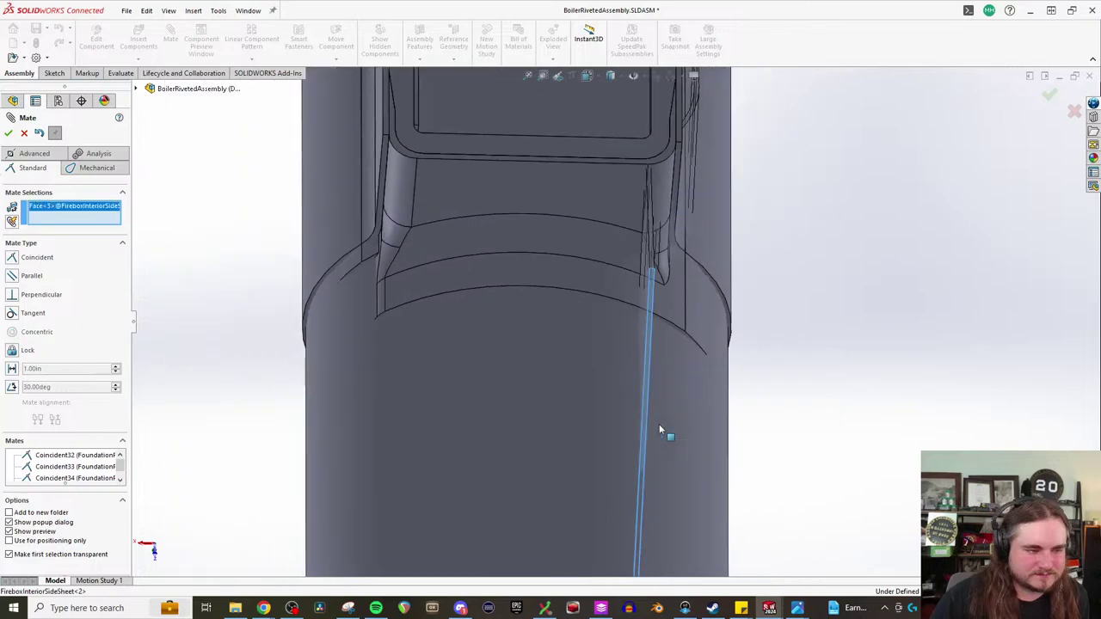
{"action": "scroll", "coordinate": [659, 191], "scroll_direction": "down", "scroll_amount": 3}
{"action": "left_click", "coordinate": [587, 212]}
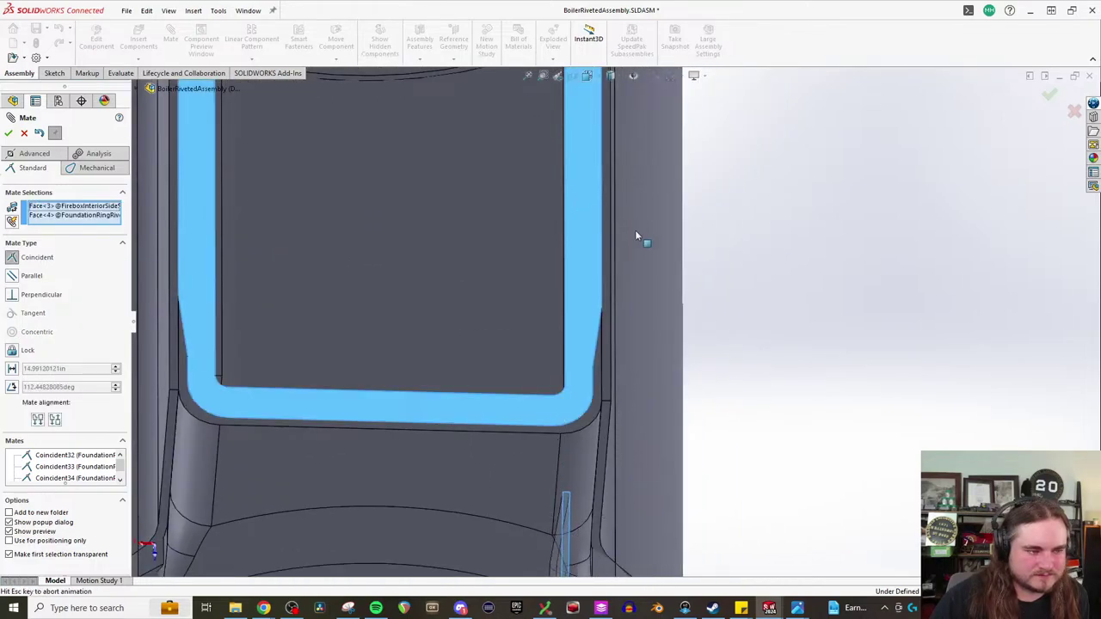
{"action": "left_click", "coordinate": [790, 270]}
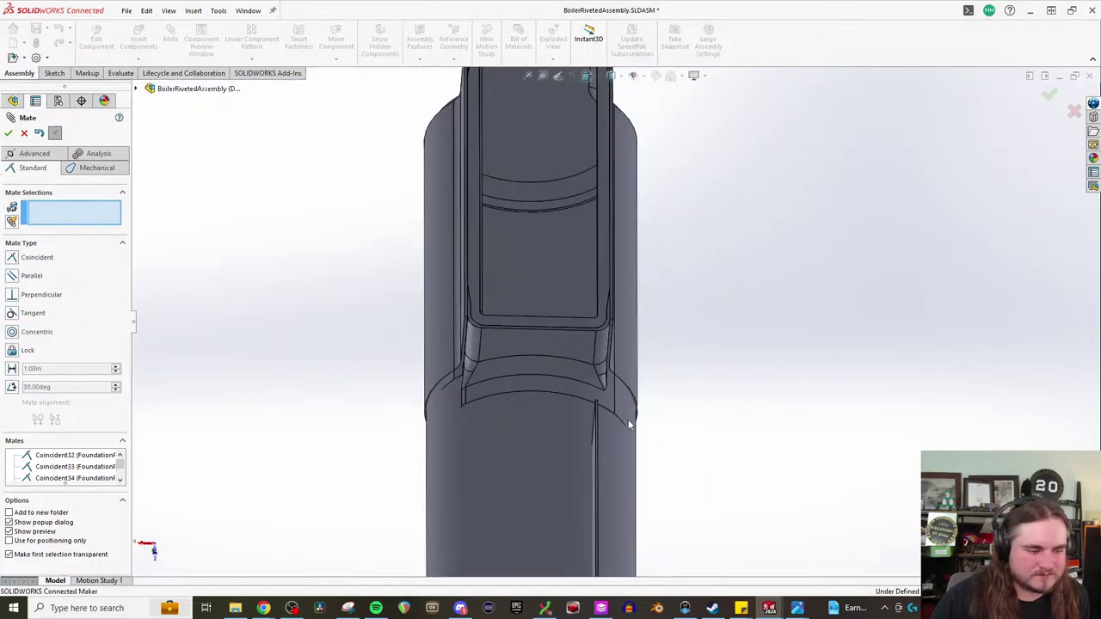
- Mate the second side sheet's end face coincident with the foundation ring's inner corner edge at the backhead end
{"action": "scroll", "coordinate": [607, 416], "scroll_direction": "down", "scroll_amount": 4}
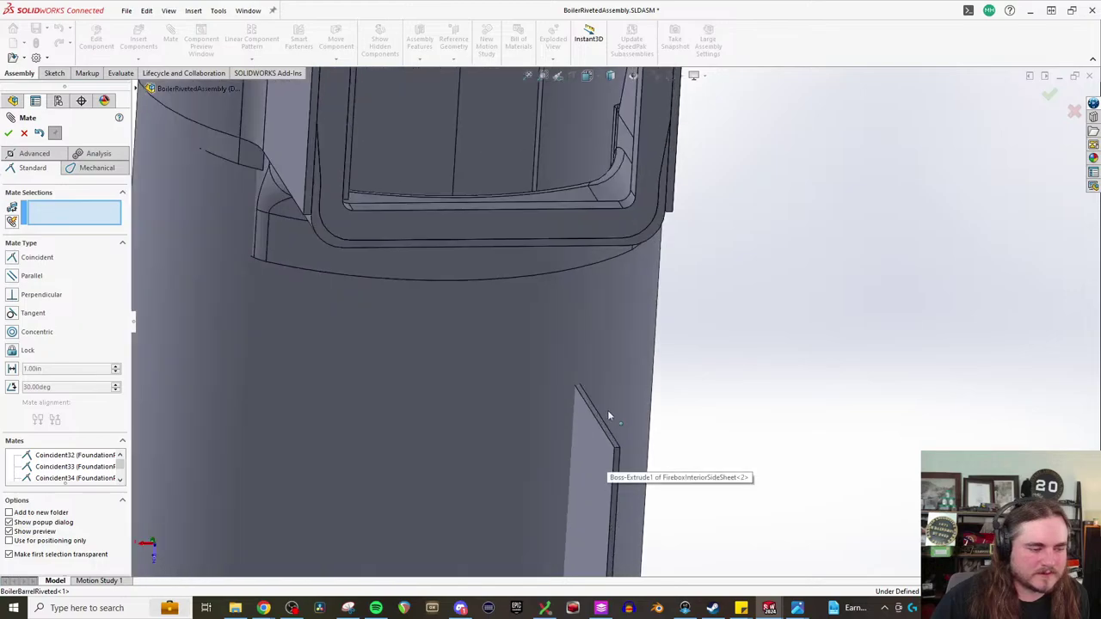
{"action": "left_click", "coordinate": [612, 438]}
{"action": "scroll", "coordinate": [607, 295], "scroll_direction": "up", "scroll_amount": 5}
{"action": "scroll", "coordinate": [636, 146], "scroll_direction": "down", "scroll_amount": 5}
{"action": "scroll", "coordinate": [653, 163], "scroll_direction": "up", "scroll_amount": 5}
{"action": "middle_click_drag", "start_coordinate": [676, 187], "coordinate": [597, 327]}
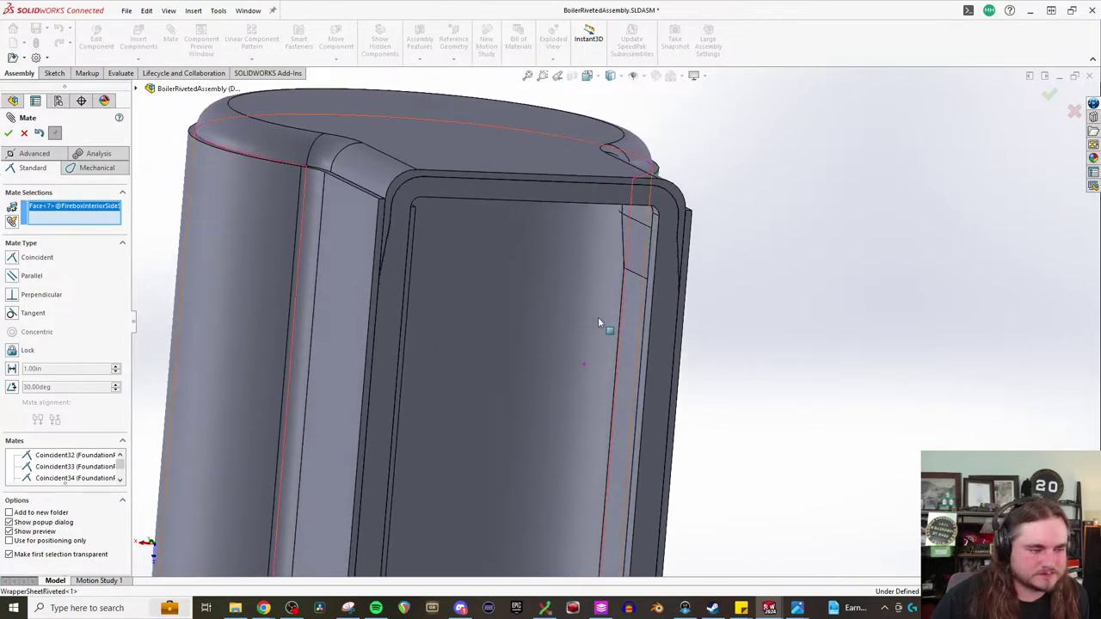
{"action": "scroll", "coordinate": [626, 243], "scroll_direction": "down", "scroll_amount": 4}
{"action": "left_click", "coordinate": [626, 244]}
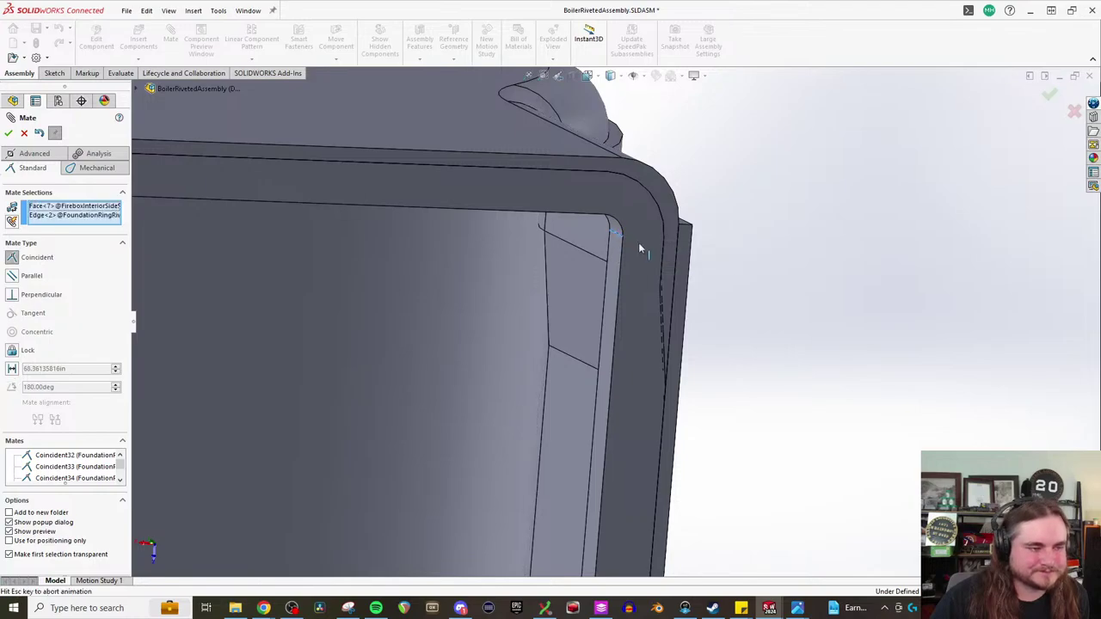
{"action": "left_click", "coordinate": [745, 237]}
- Examine how both side sheets fit inside the foundation ring, especially their ends near the throat sheet corners
{"action": "scroll", "coordinate": [603, 427], "scroll_direction": "up", "scroll_amount": 5}
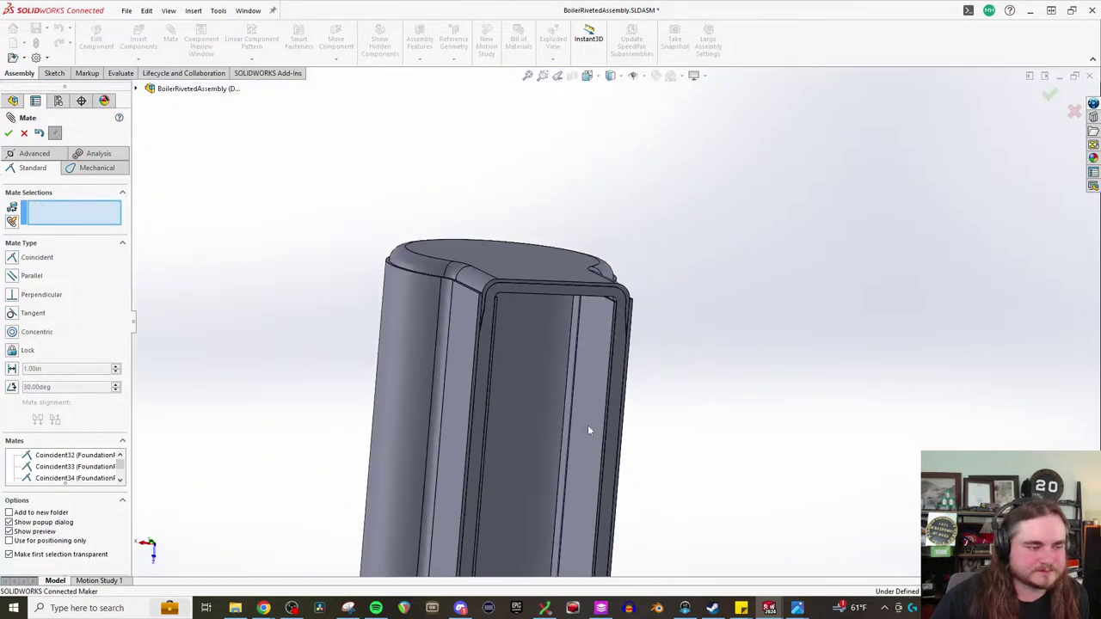
{"action": "middle_click_drag", "start_coordinate": [604, 378], "coordinate": [595, 458]}
{"action": "scroll", "coordinate": [593, 351], "scroll_direction": "down", "scroll_amount": 5}
{"action": "middle_click_drag", "start_coordinate": [592, 352], "coordinate": [636, 358]}
{"action": "middle_click_drag", "start_coordinate": [608, 336], "coordinate": [614, 176]}
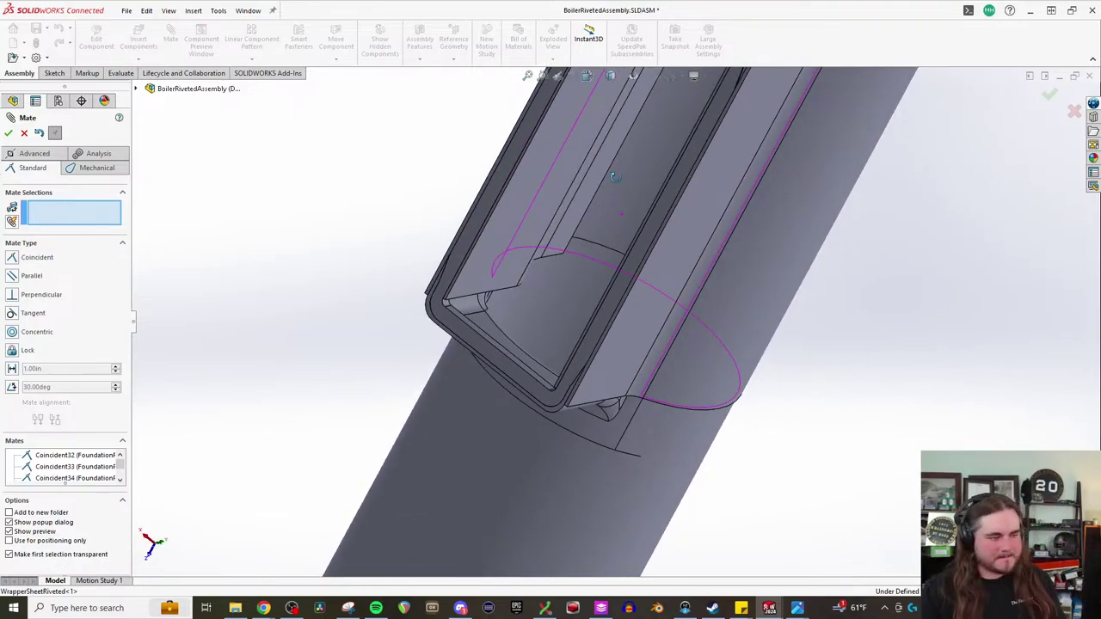
{"action": "middle_click_drag", "start_coordinate": [614, 177], "coordinate": [610, 271]}
{"action": "scroll", "coordinate": [602, 315], "scroll_direction": "down", "scroll_amount": 6}
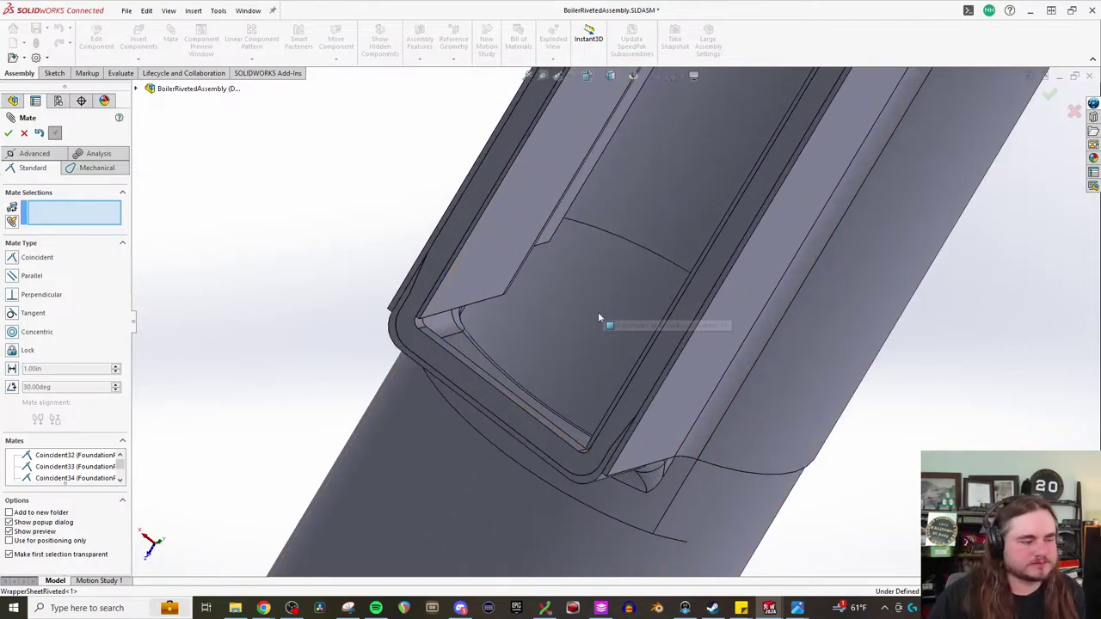
{"action": "scroll", "coordinate": [625, 354], "scroll_direction": "up", "scroll_amount": 2}
{"action": "scroll", "coordinate": [626, 355], "scroll_direction": "up", "scroll_amount": 6}
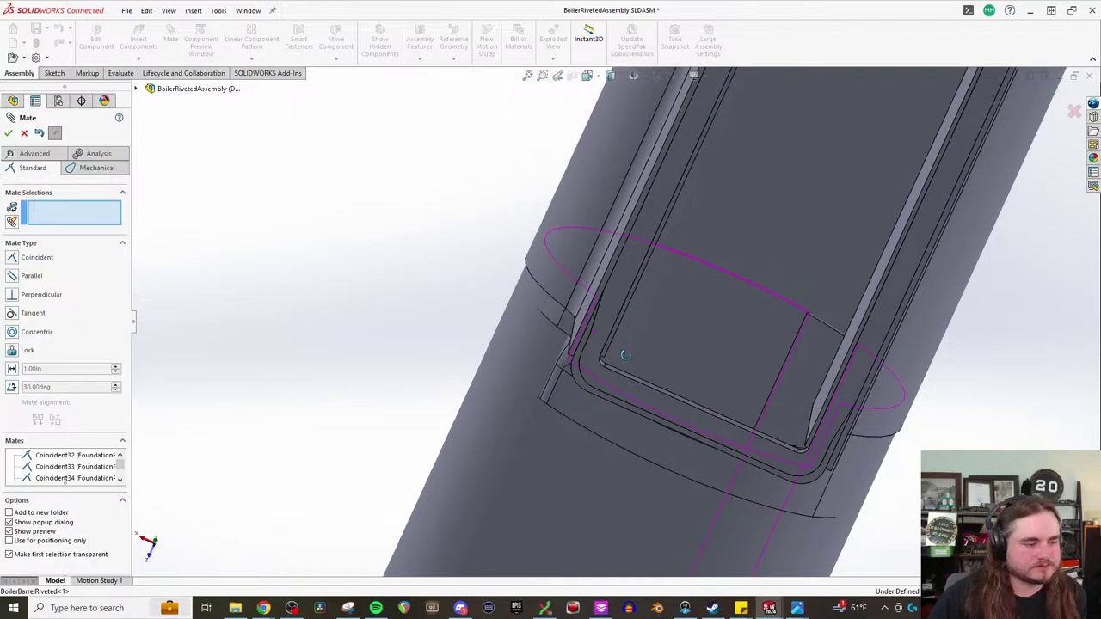
- Leave the boiler assembly with its mate command open and switch to the FoundationRingRiveted part
{"action": "middle_click_drag", "start_coordinate": [591, 411], "coordinate": [722, 572]}
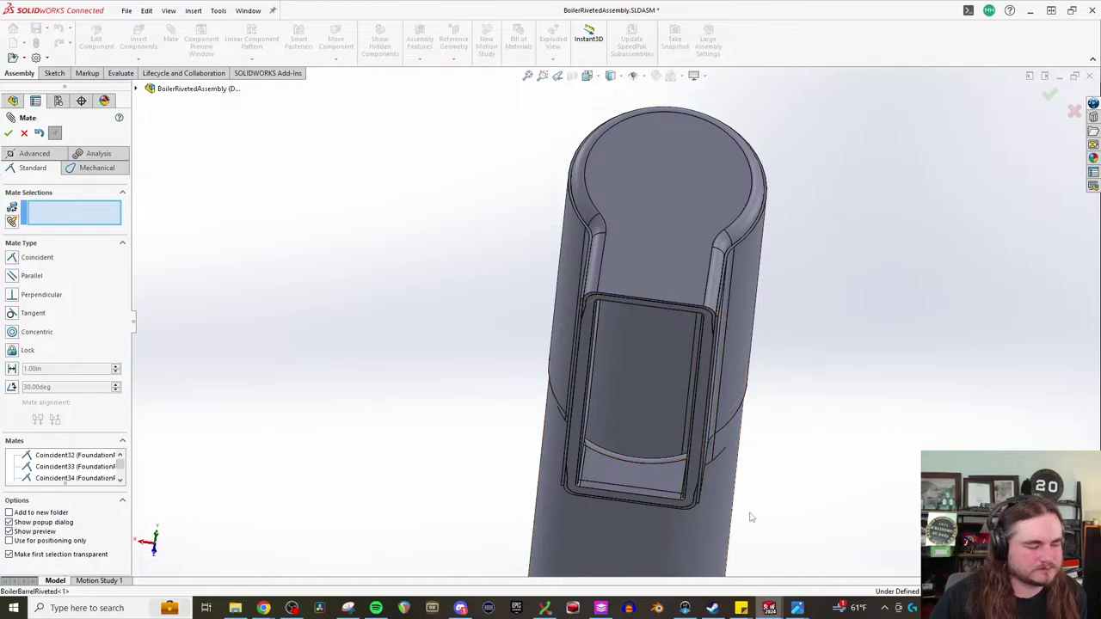
{"action": "left_click", "coordinate": [126, 10]}
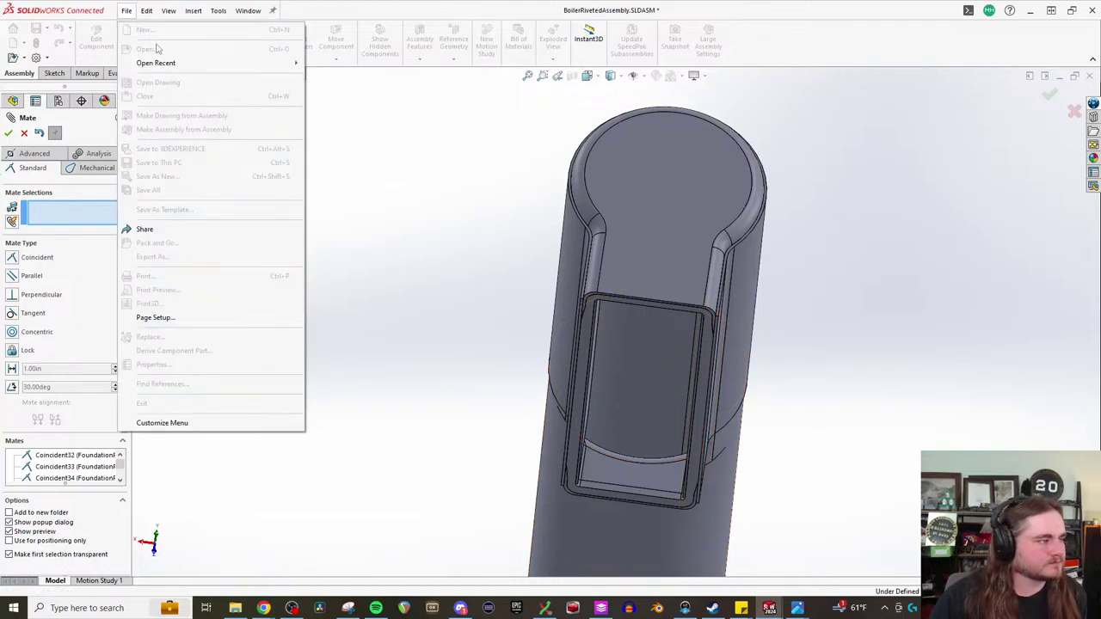
{"action": "left_click", "coordinate": [322, 192]}
{"action": "mouse_move", "coordinate": [792, 599]}
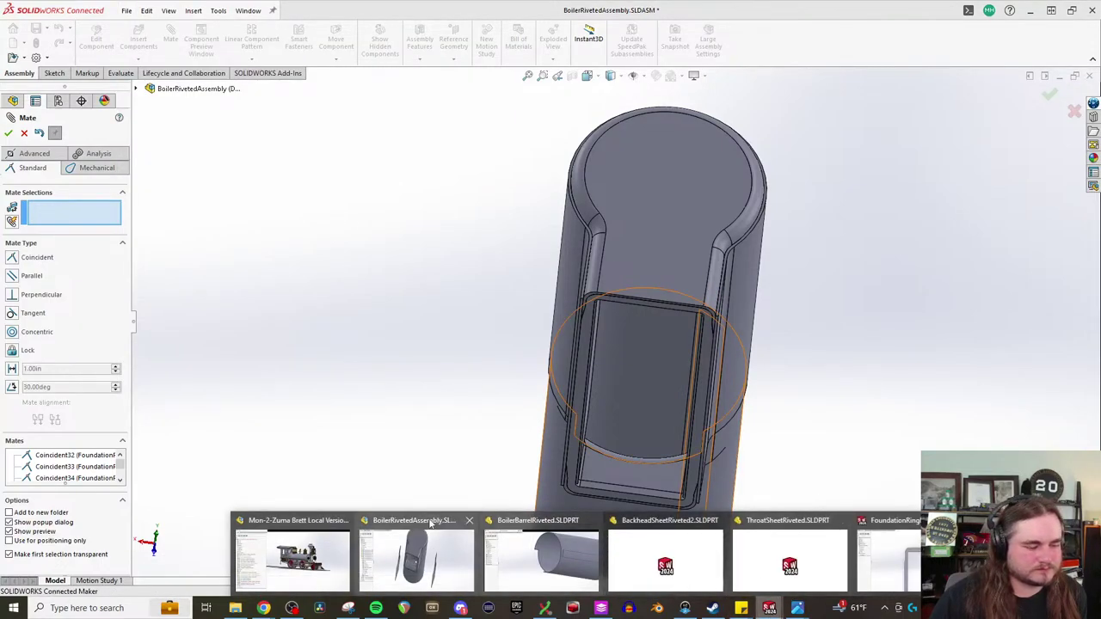
{"action": "left_click", "coordinate": [300, 546]}
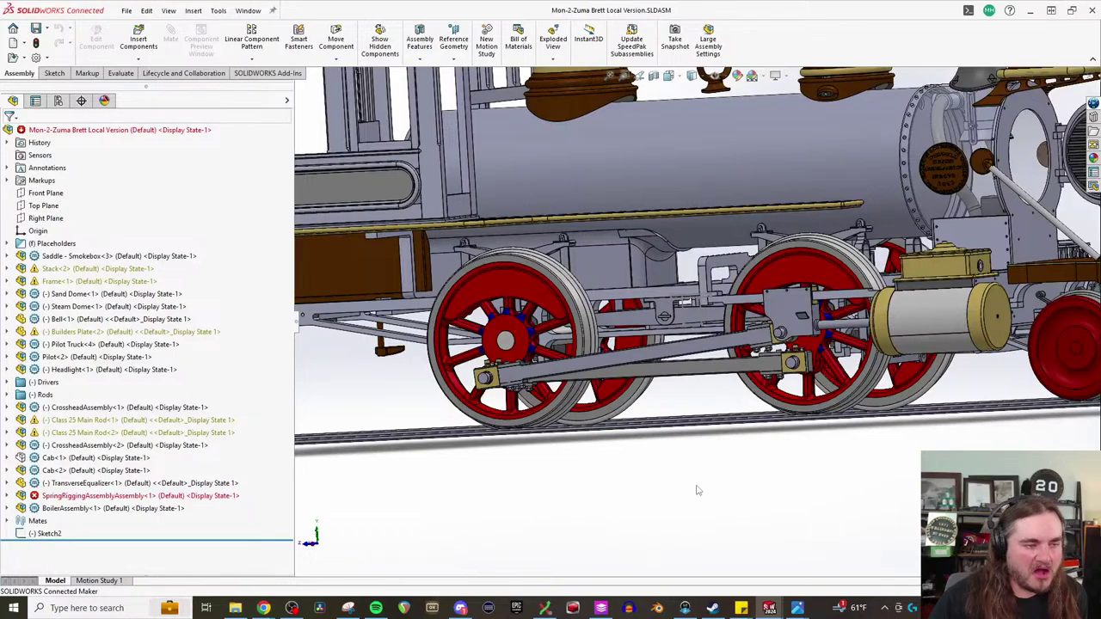
{"action": "mouse_move", "coordinate": [769, 607]}
{"action": "left_click", "coordinate": [1032, 559]}
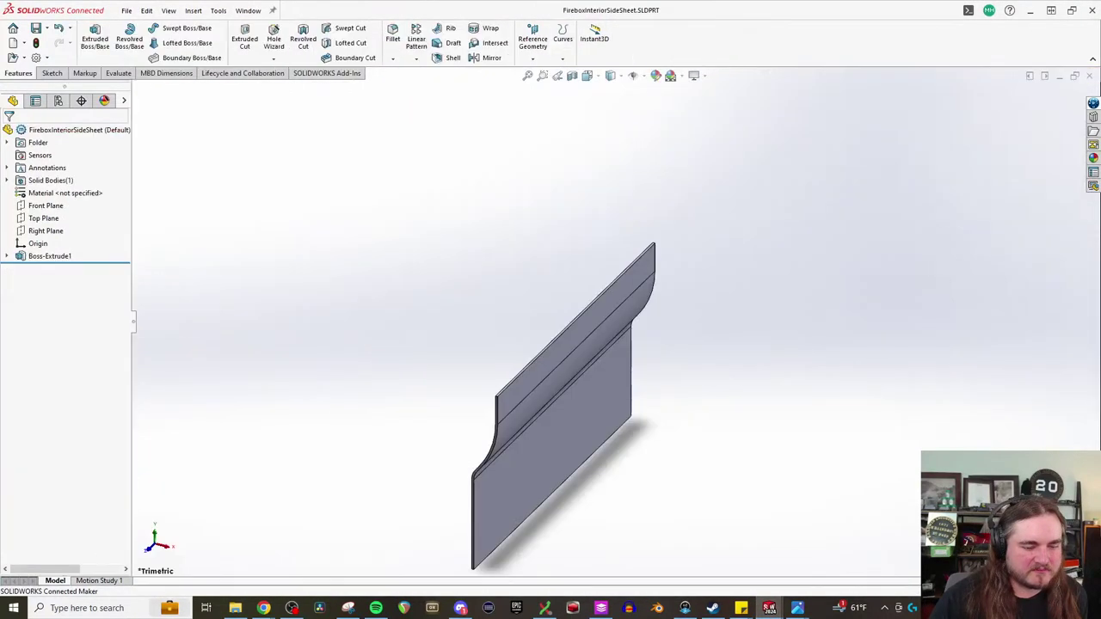
{"action": "left_click", "coordinate": [917, 569]}
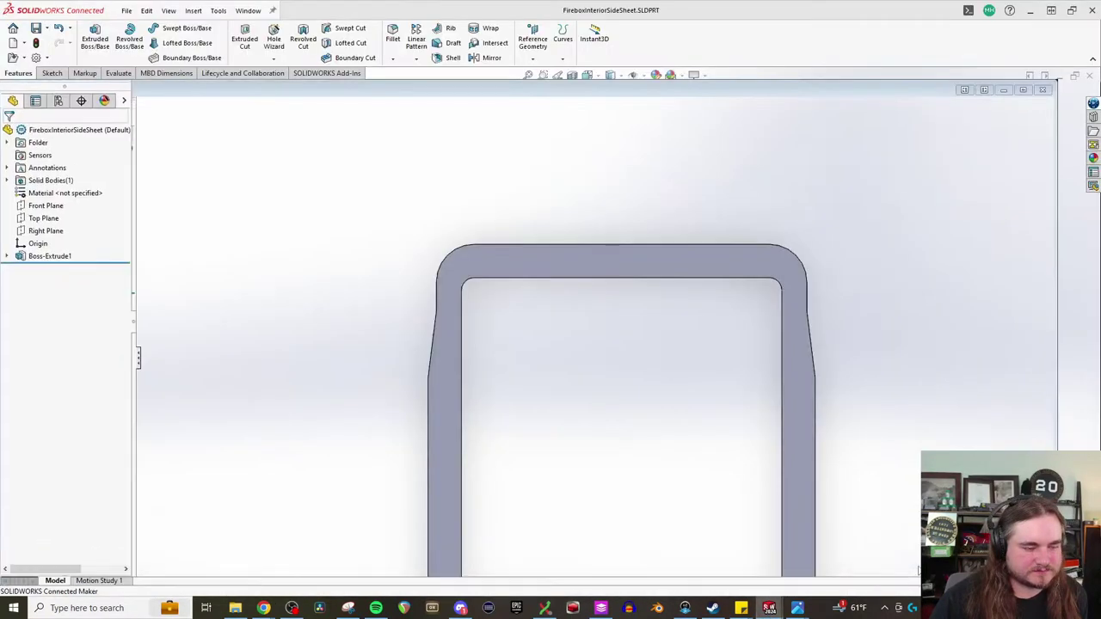
- Create a new part document and start a sketch on its Front Plane
{"action": "left_click", "coordinate": [126, 11]}
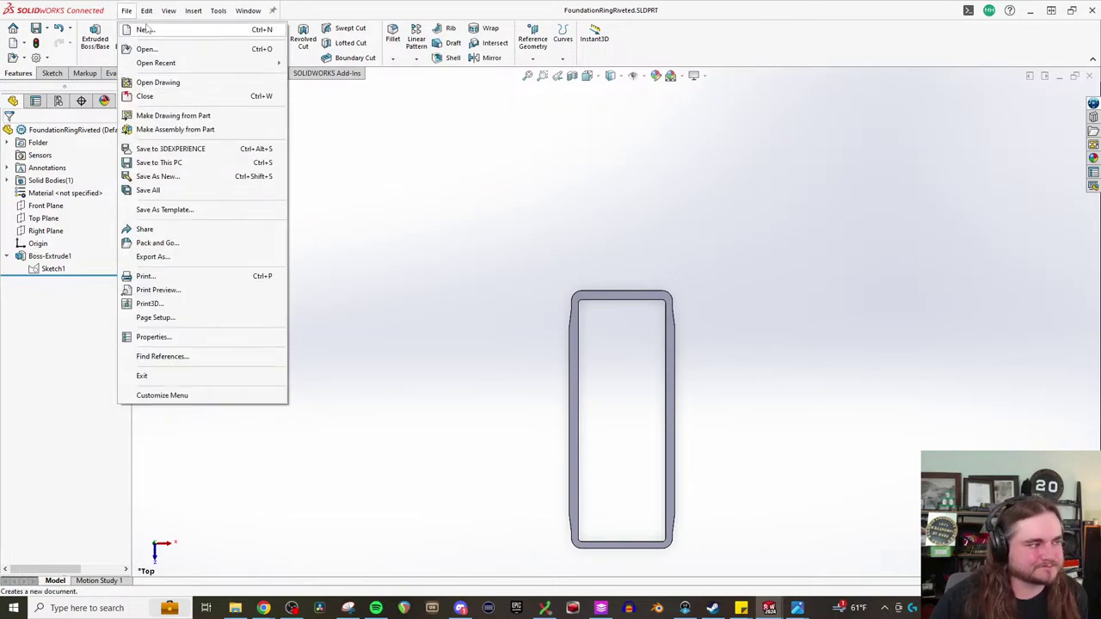
{"action": "left_click", "coordinate": [144, 29]}
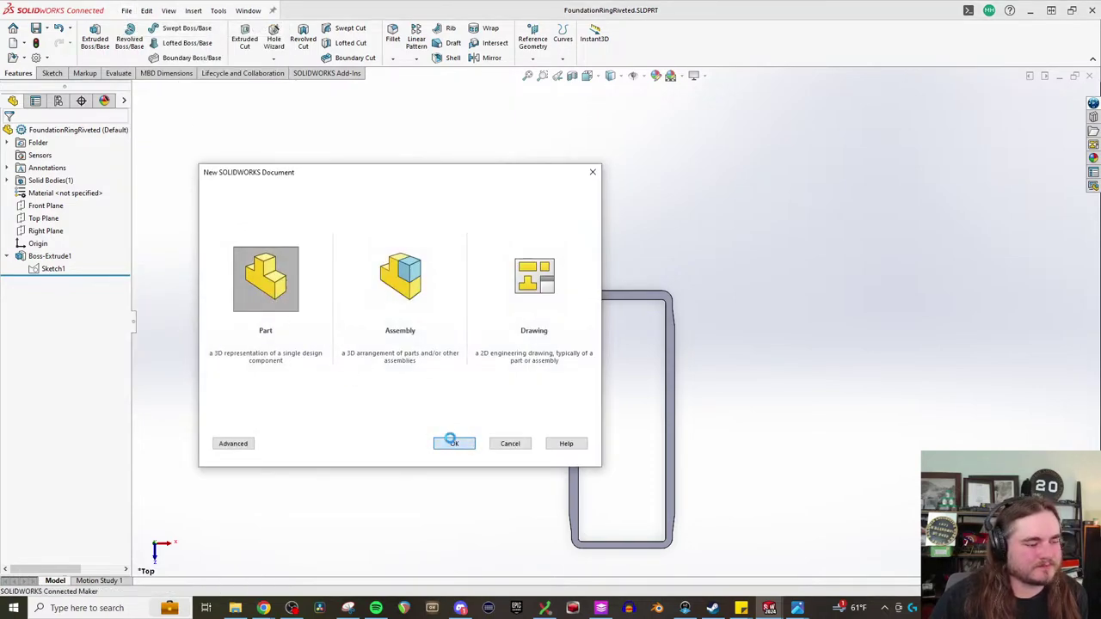
{"action": "left_click", "coordinate": [451, 442]}
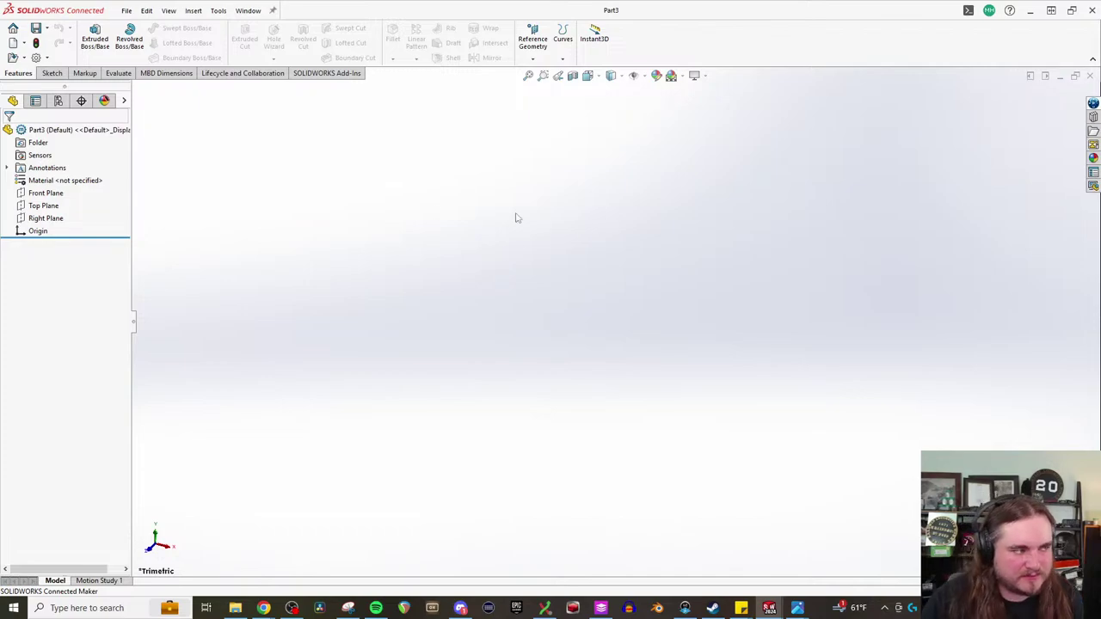
{"action": "left_click", "coordinate": [45, 193]}
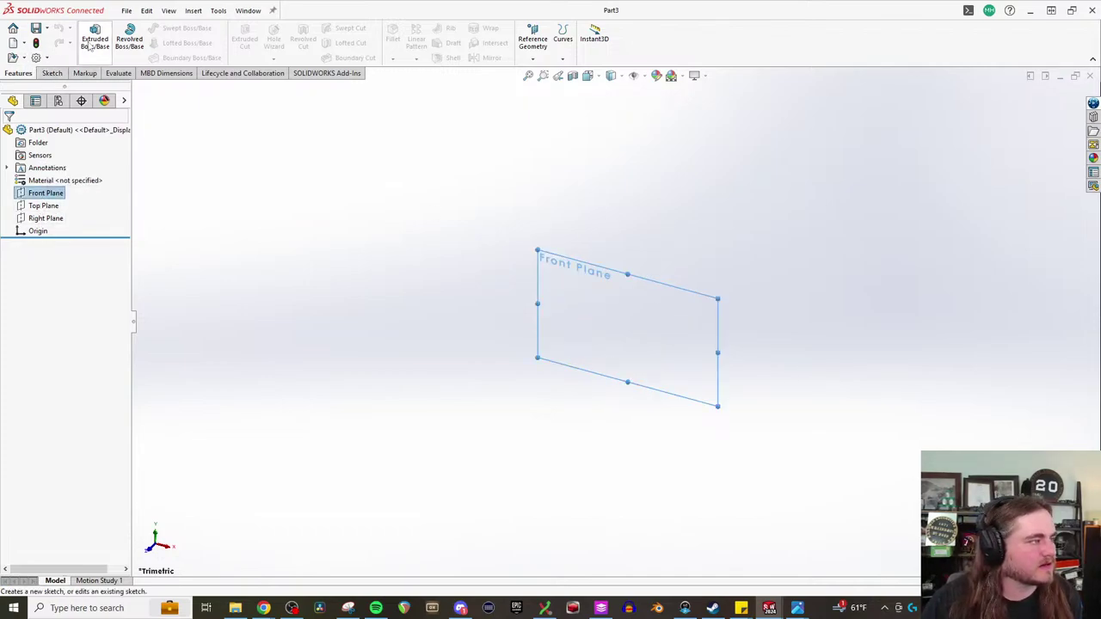
{"action": "left_click", "coordinate": [93, 41]}
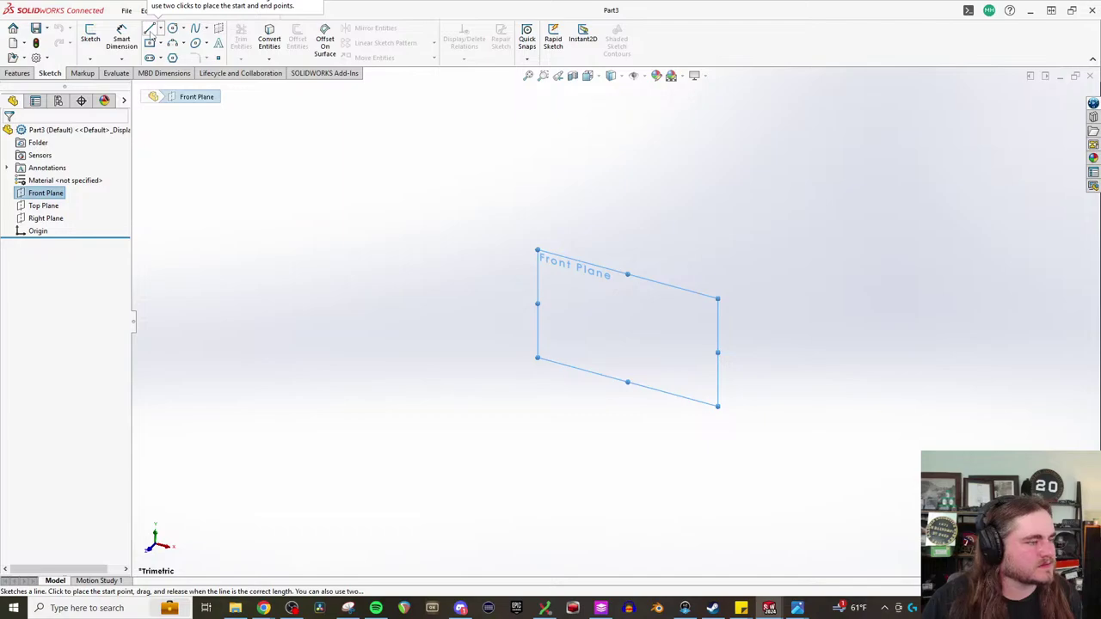
{"action": "left_click", "coordinate": [151, 31]}
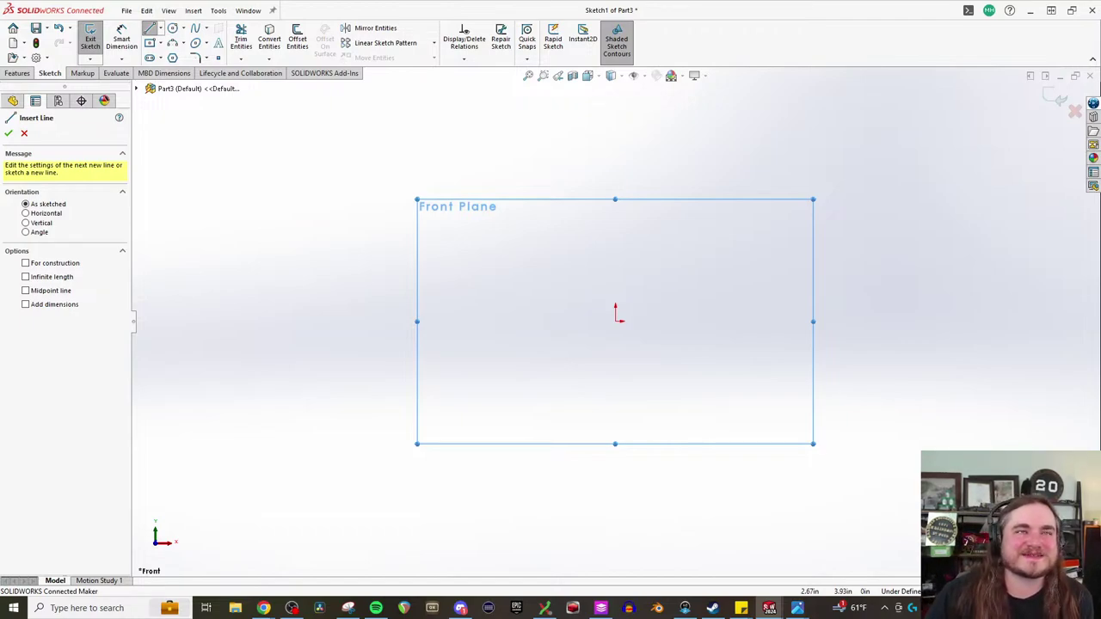
{"action": "key", "text": "alt+Tab"}
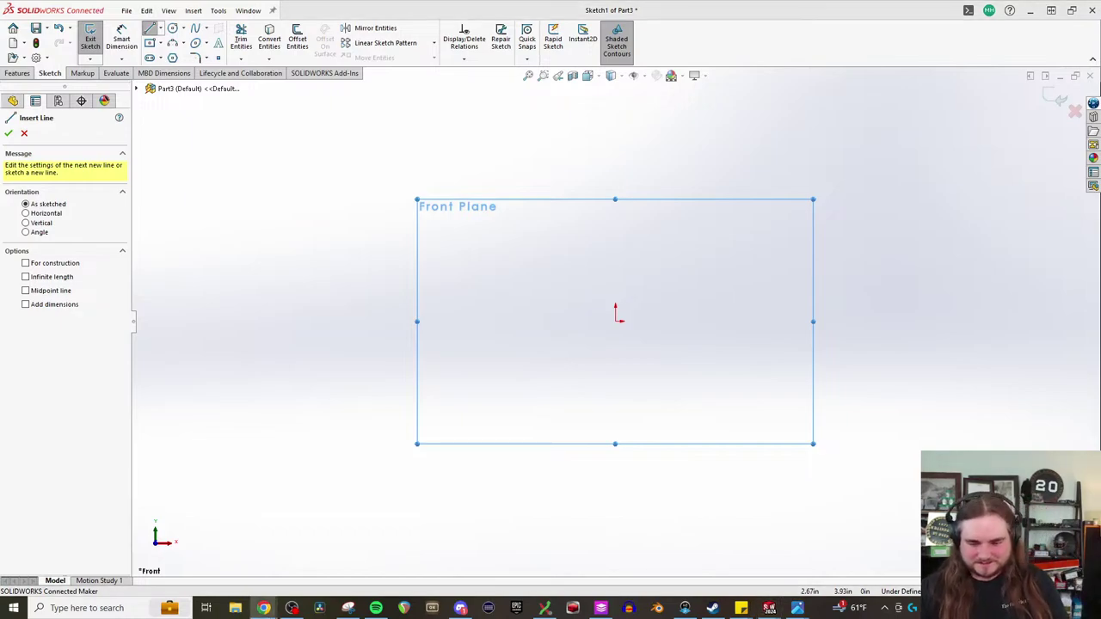
{"action": "key", "text": "alt+Tab"}
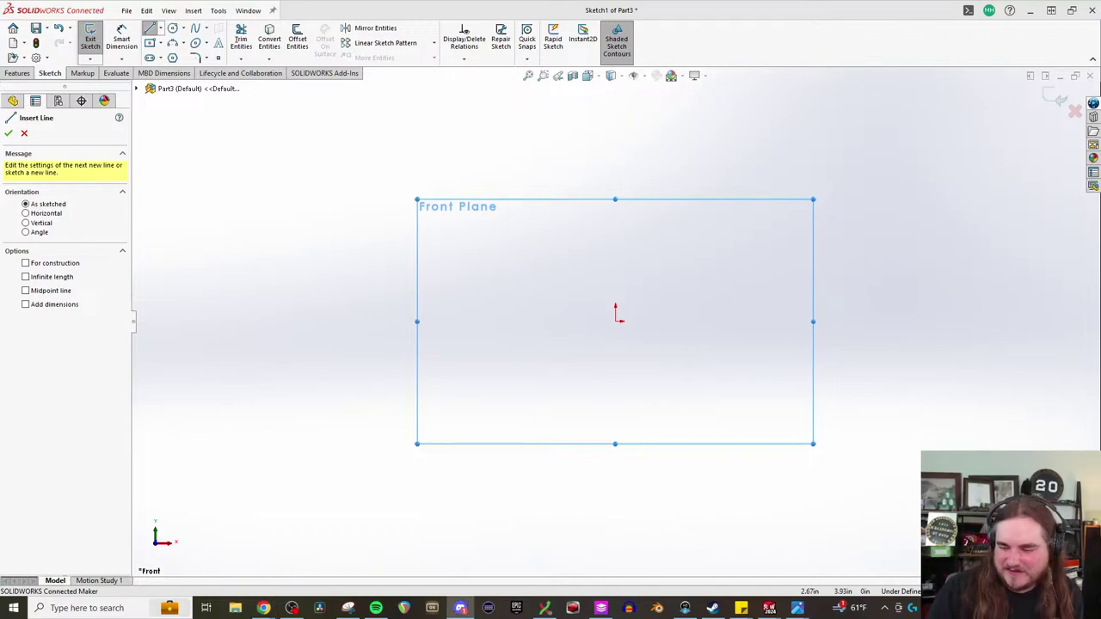
{"action": "key", "text": "alt+Tab"}
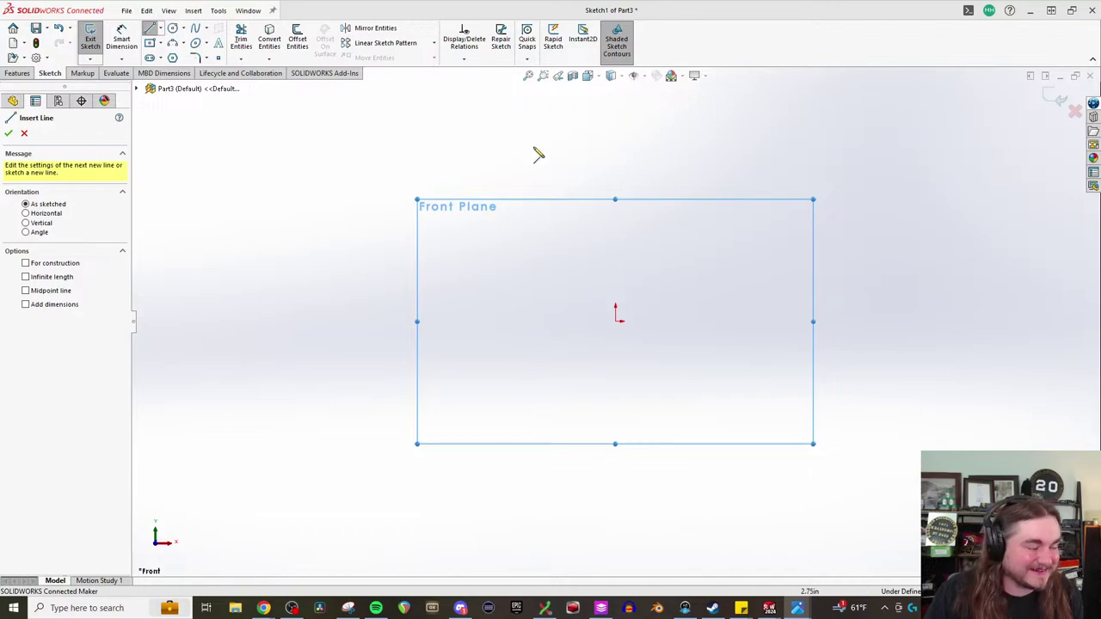
- Sketch a vertical centerline about 1.67 in long straight up from the origin
{"action": "left_click", "coordinate": [161, 28]}
{"action": "key", "text": "Escape"}
{"action": "left_click", "coordinate": [615, 319]}
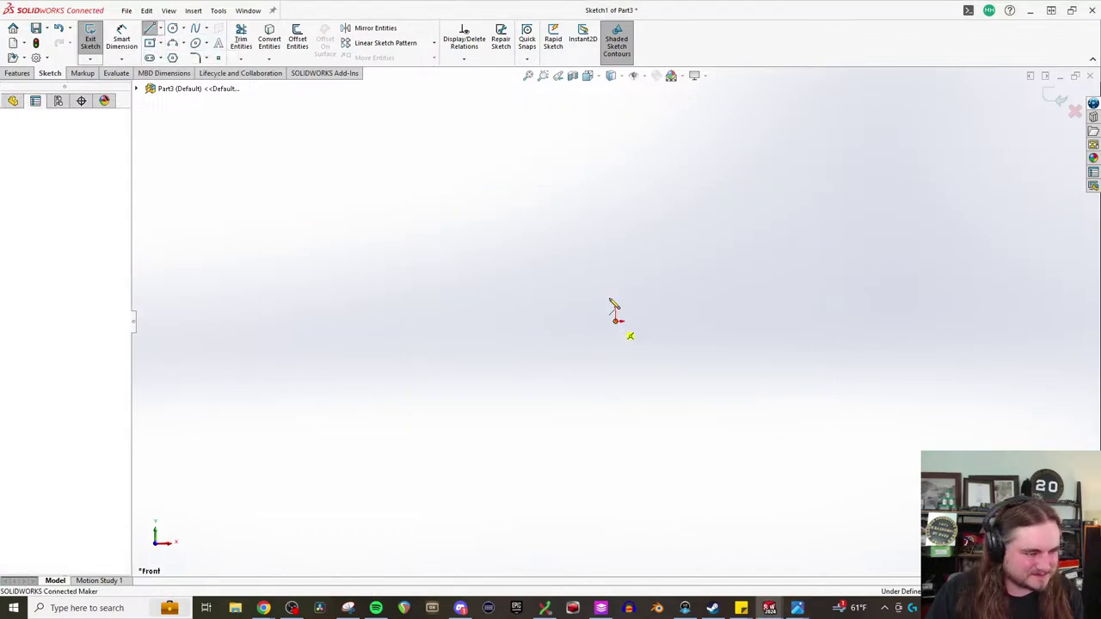
{"action": "left_click", "coordinate": [615, 229]}
{"action": "key", "text": "Escape"}
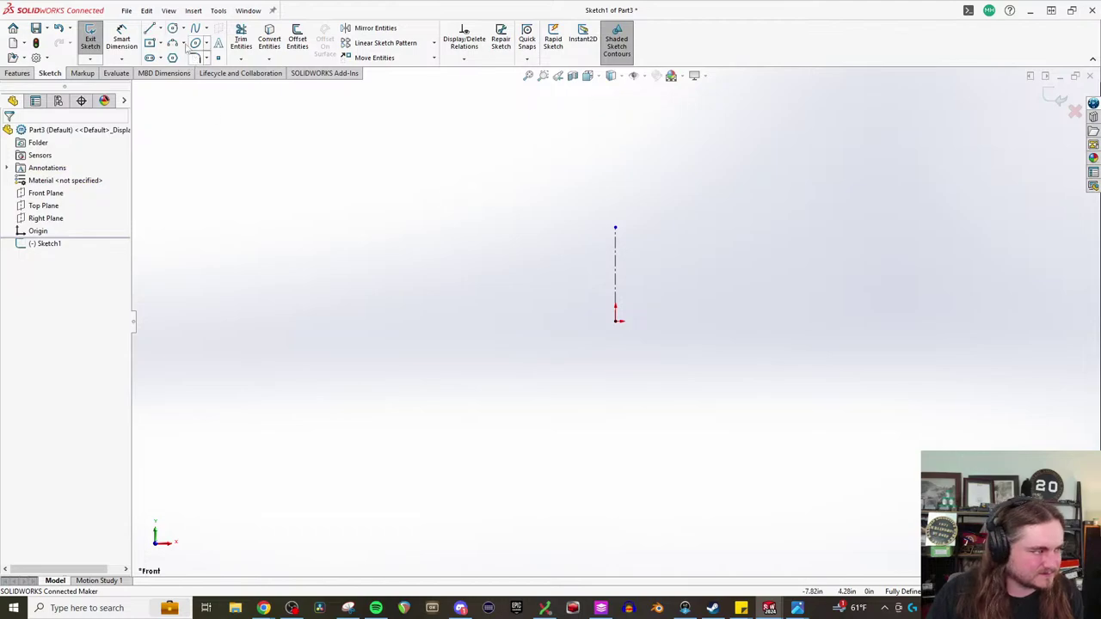
- Sketch a horizontal line about 2.23 in long from the centerline's upper end, ending in a downward 90° tangent arc of about 0.26 in radius
{"action": "key", "text": "l"}
{"action": "left_click", "coordinate": [615, 228]}
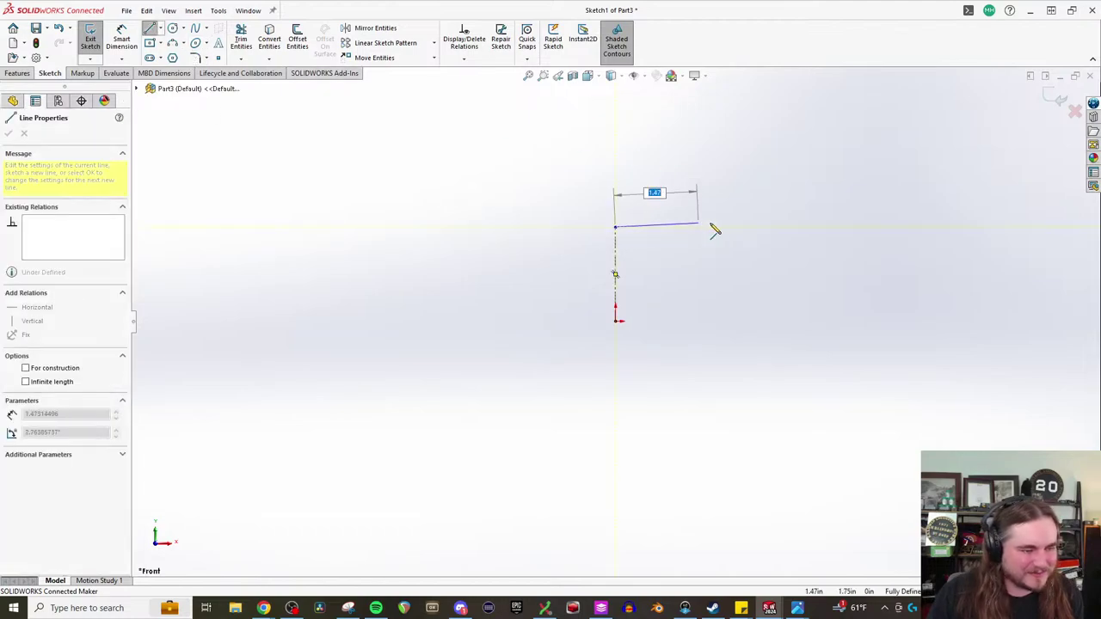
{"action": "right_click", "coordinate": [774, 230]}
{"action": "left_click", "coordinate": [742, 228]}
{"action": "key", "text": "a"}
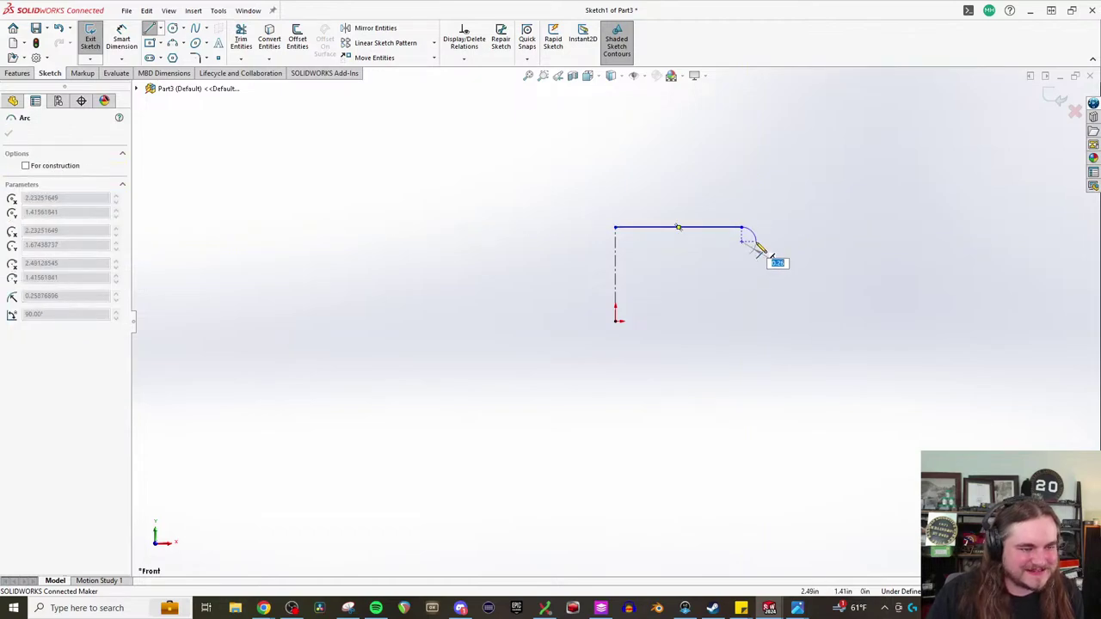
{"action": "left_click", "coordinate": [762, 250]}
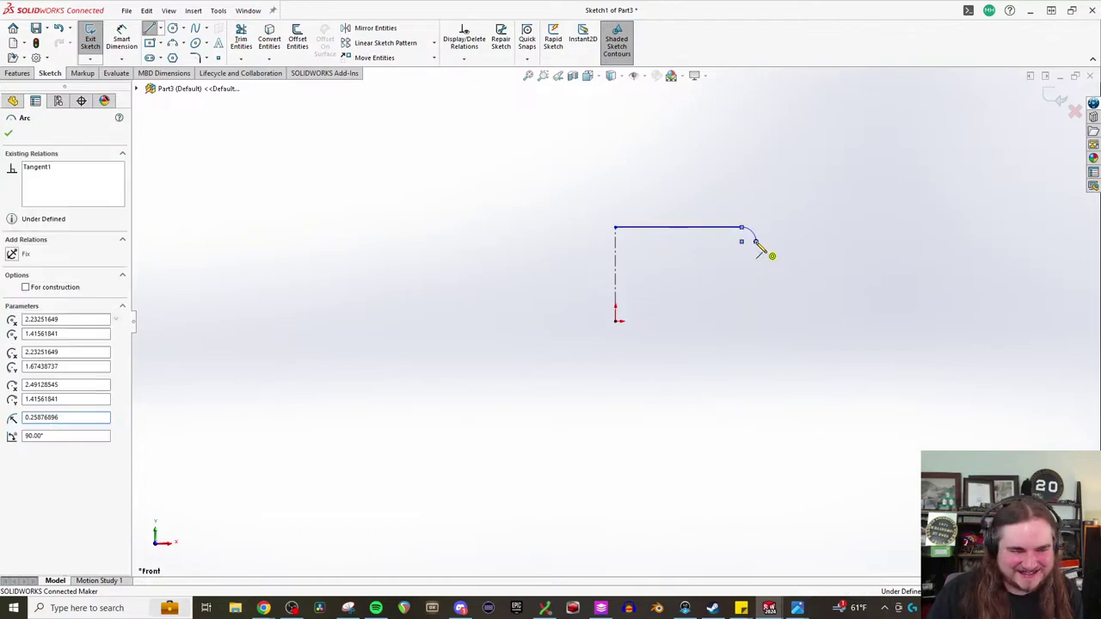
{"action": "key", "text": "Escape"}
- Sketch the parallel inner line and a concentric inner arc of about 0.18 in radius, closing both ends of the profile with short lines
{"action": "scroll", "coordinate": [722, 232], "scroll_direction": "down", "scroll_amount": 5}
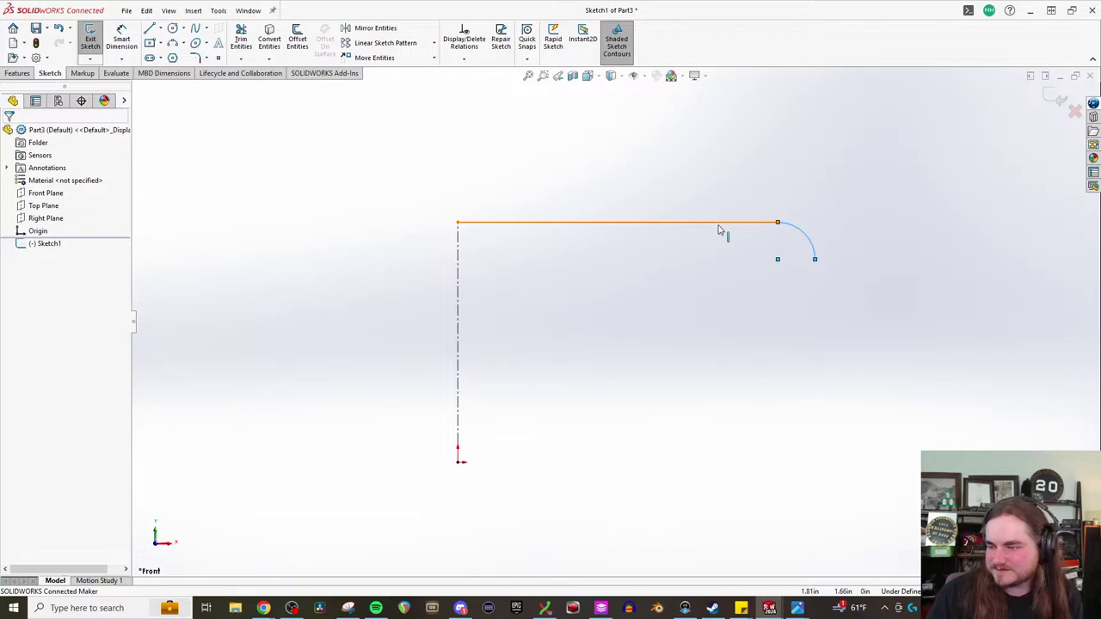
{"action": "key", "text": "l"}
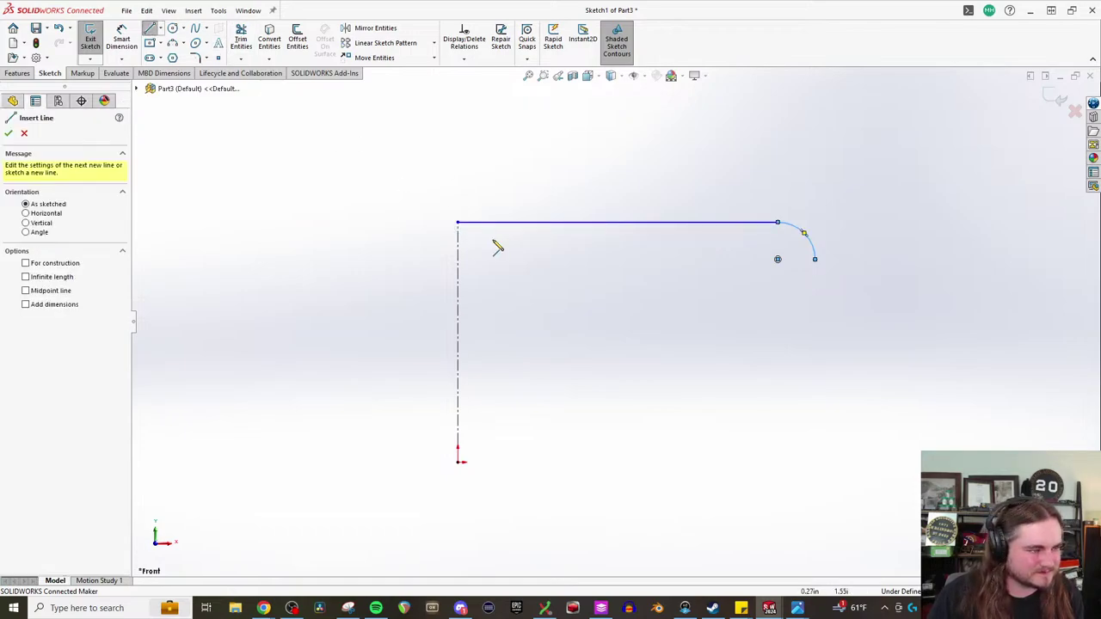
{"action": "left_click", "coordinate": [458, 223]}
{"action": "left_click", "coordinate": [458, 232]}
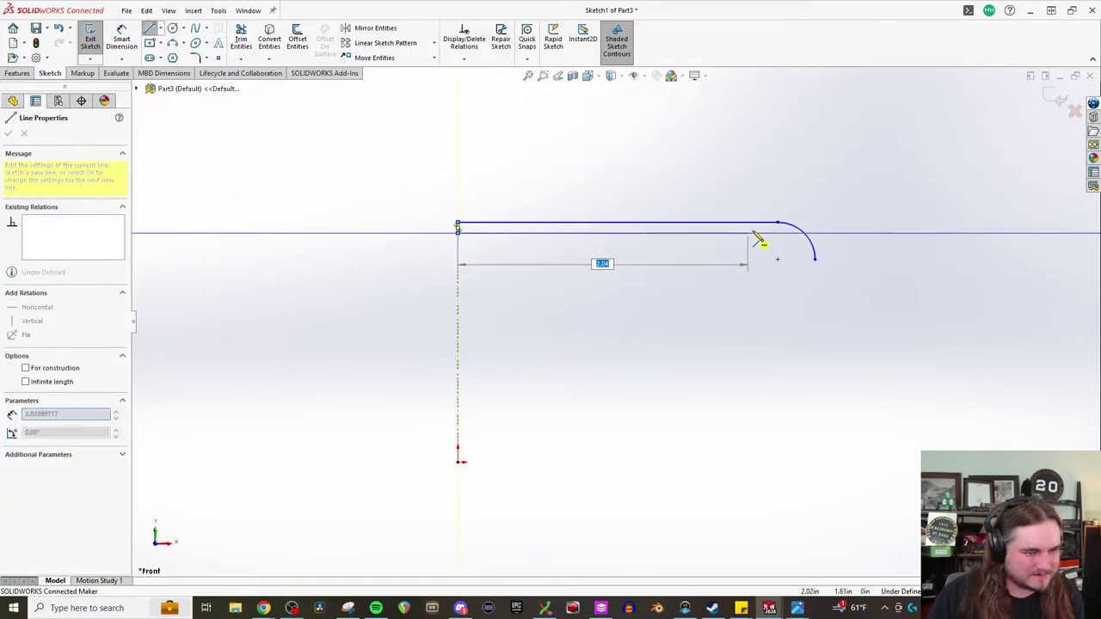
{"action": "left_click", "coordinate": [779, 232]}
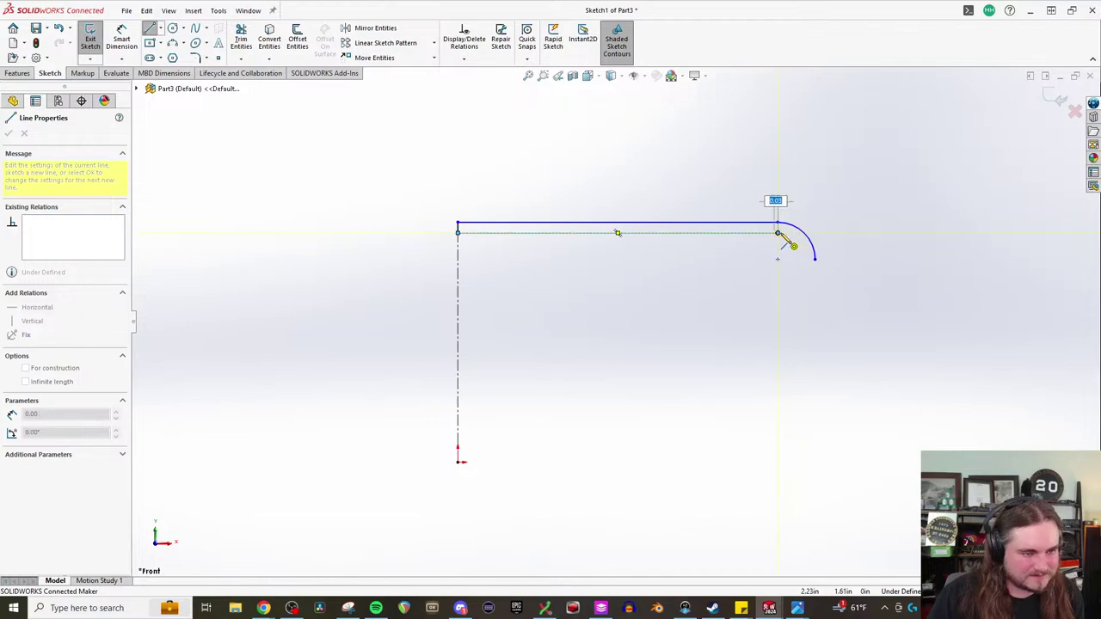
{"action": "key", "text": "a"}
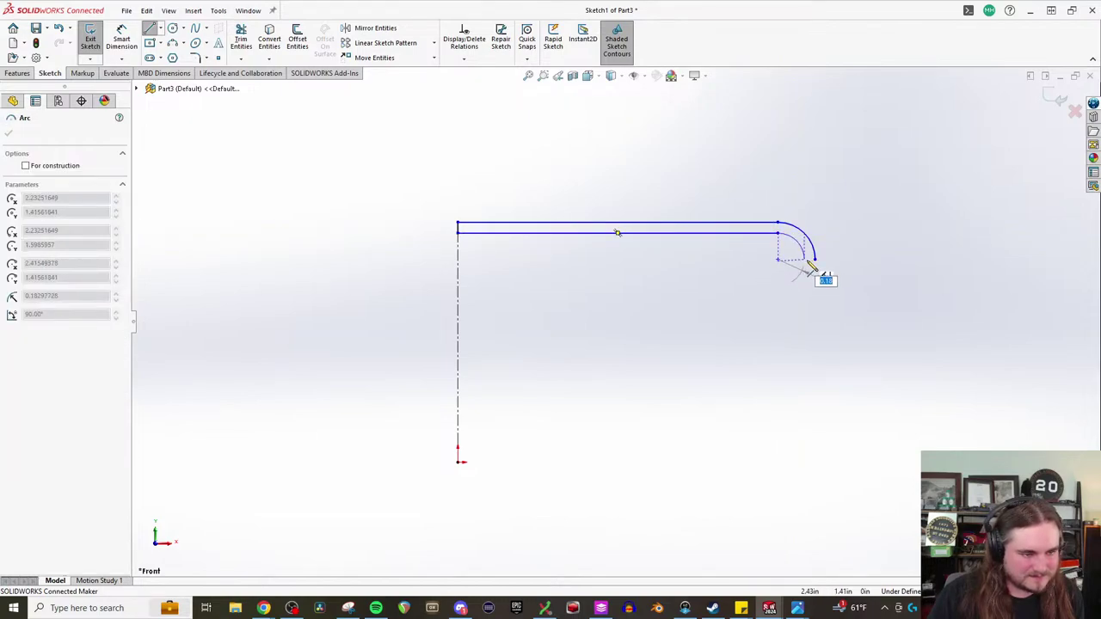
{"action": "scroll", "coordinate": [808, 268], "scroll_direction": "down", "scroll_amount": 6}
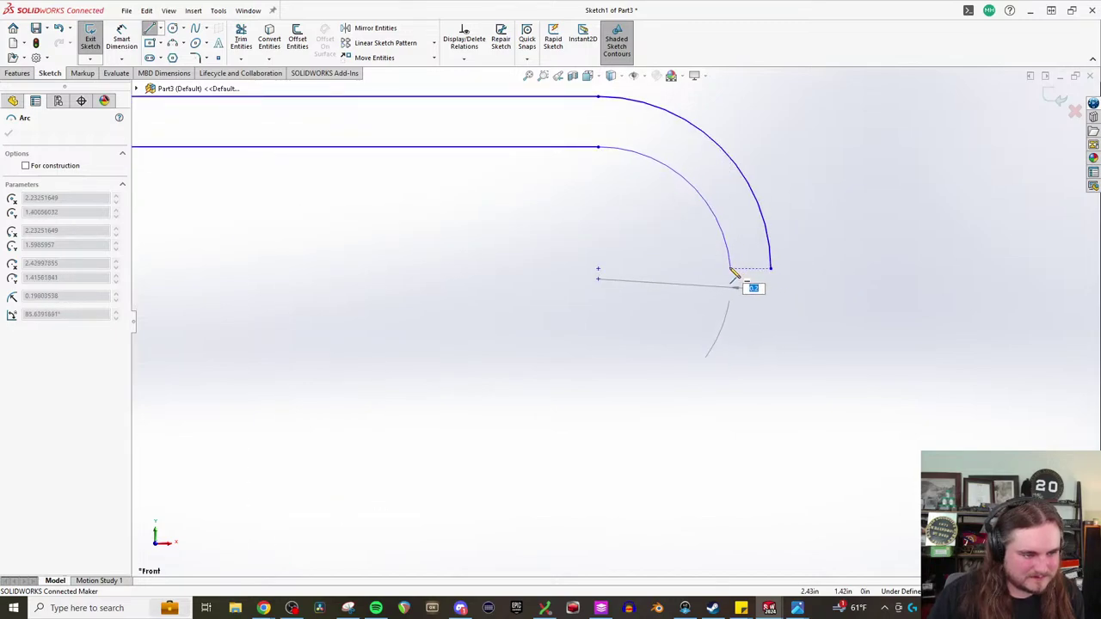
{"action": "left_click", "coordinate": [719, 269]}
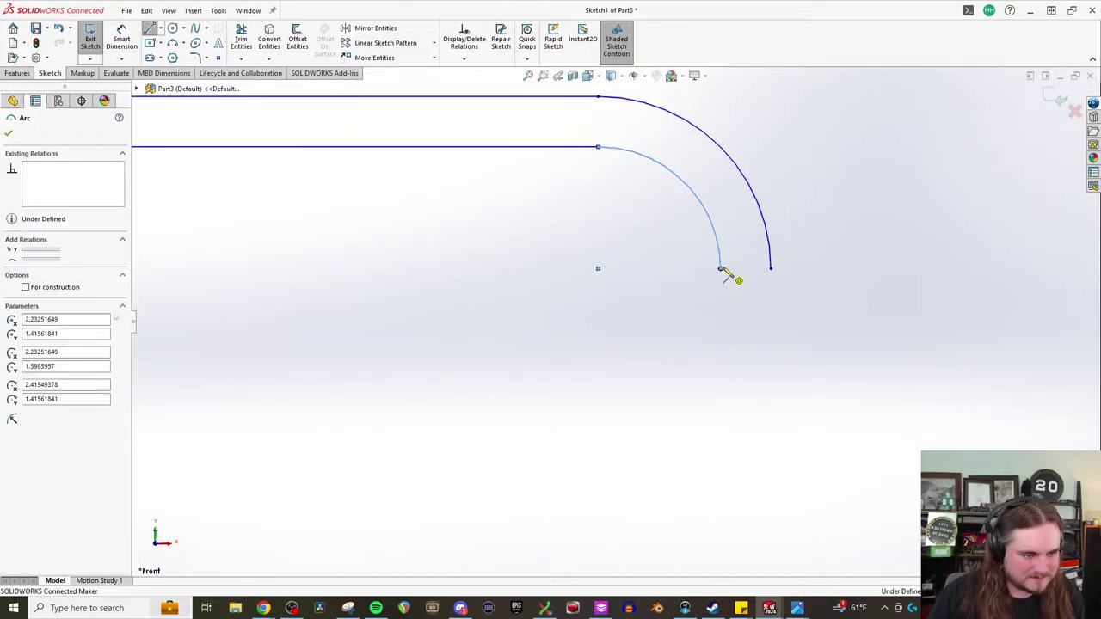
{"action": "left_click", "coordinate": [770, 266]}
{"action": "key", "text": "z"}
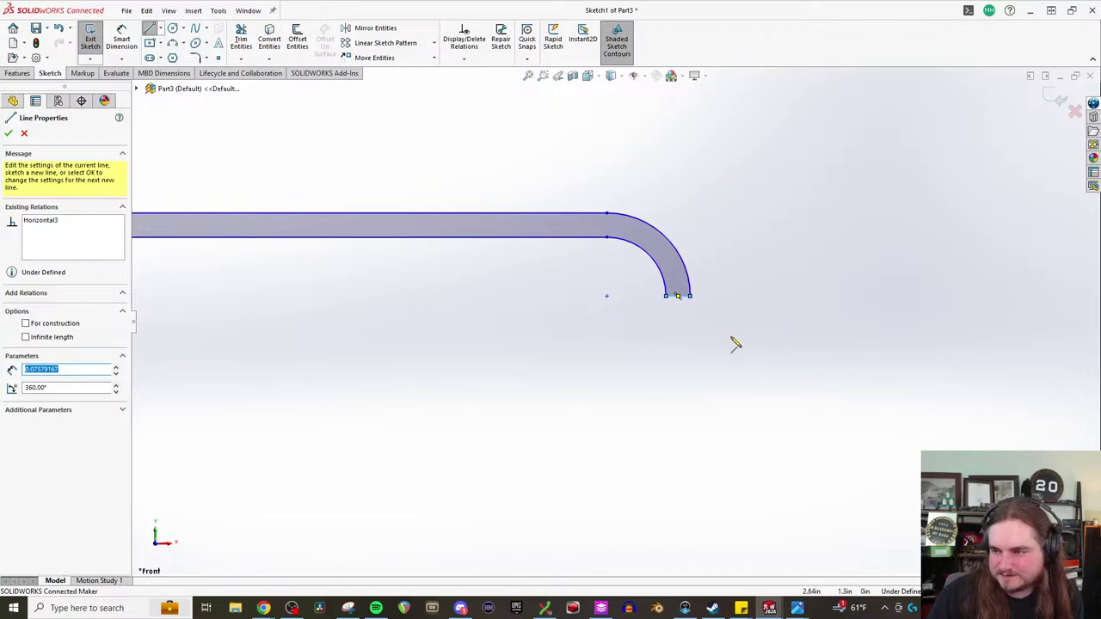
- Extend the profile below the bend with a straight vertical leg about 0.35 in long, closed by a horizontal end line
{"action": "scroll", "coordinate": [688, 362], "scroll_direction": "down", "scroll_amount": 2}
{"action": "left_click", "coordinate": [652, 265]}
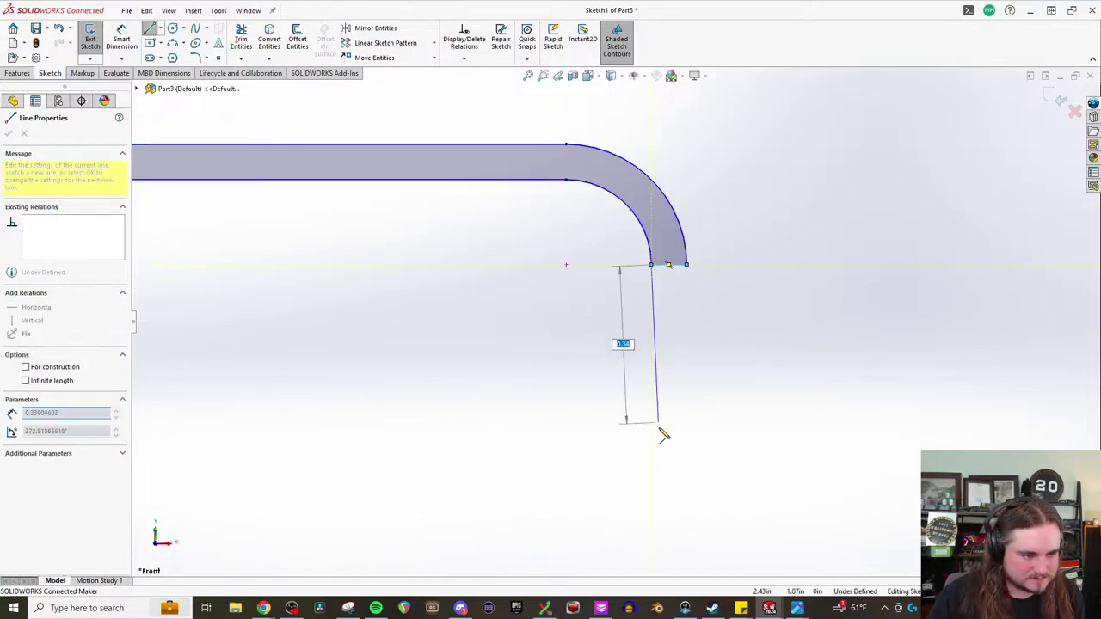
{"action": "left_click", "coordinate": [651, 427]}
{"action": "left_click", "coordinate": [686, 427]}
{"action": "left_click", "coordinate": [686, 265]}
{"action": "key", "text": "Escape"}
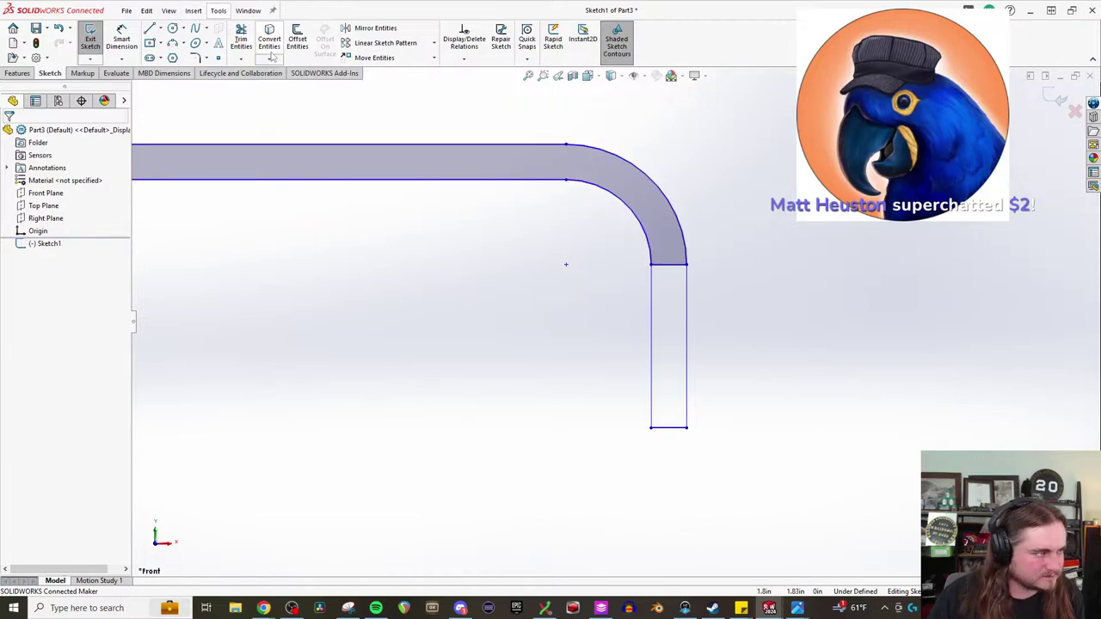
- Trim away the short dividing line between the bend and the straight leg
{"action": "left_click", "coordinate": [241, 39]}
{"action": "left_click_drag", "start_coordinate": [658, 250], "coordinate": [669, 277]}
{"action": "scroll", "coordinate": [634, 233], "scroll_direction": "up", "scroll_amount": 2}
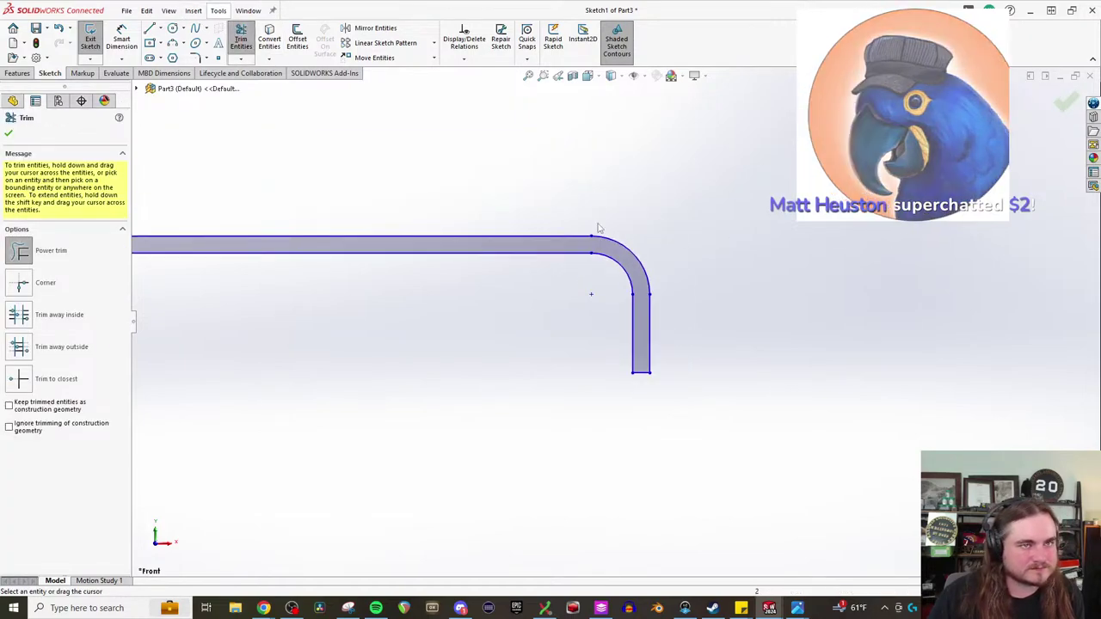
{"action": "scroll", "coordinate": [361, 216], "scroll_direction": "down", "scroll_amount": 1}
{"action": "key", "text": "Escape"}
- Dimension the distance from the vertical centerline to the flange leg's outer line as 27.25/2 in
{"action": "scroll", "coordinate": [494, 185], "scroll_direction": "up", "scroll_amount": 3}
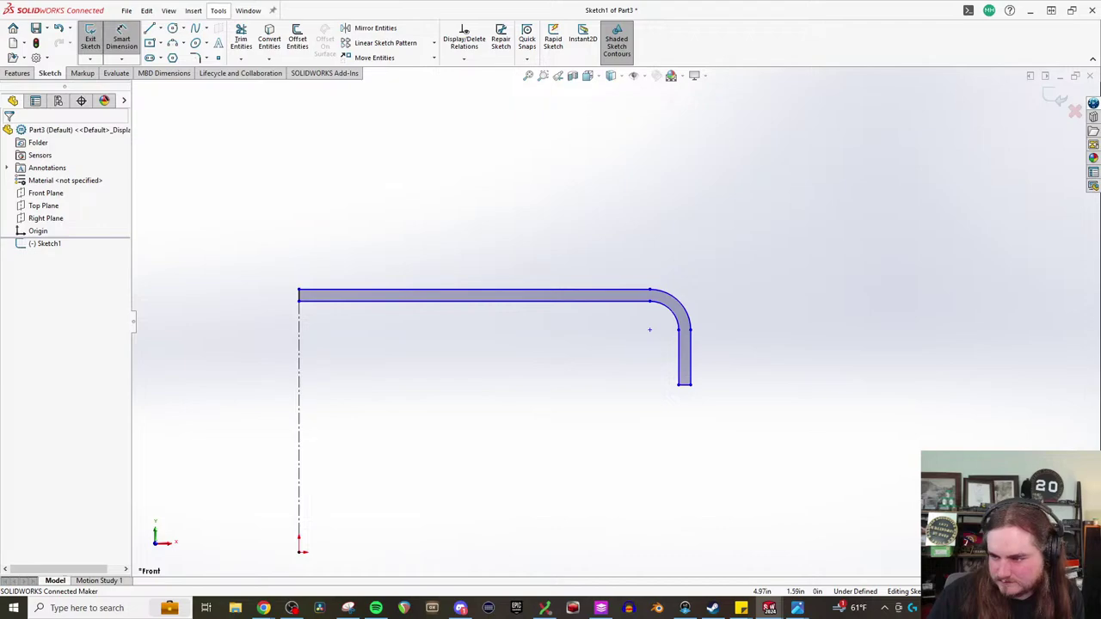
{"action": "left_click", "coordinate": [692, 372]}
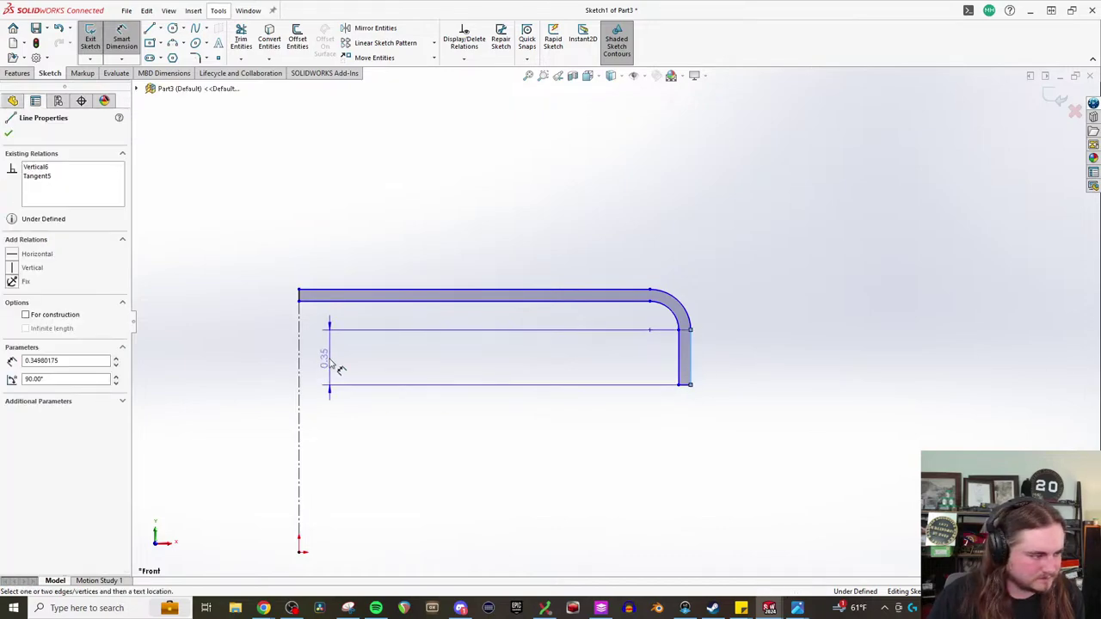
{"action": "left_click", "coordinate": [301, 368]}
{"action": "left_click", "coordinate": [521, 436]}
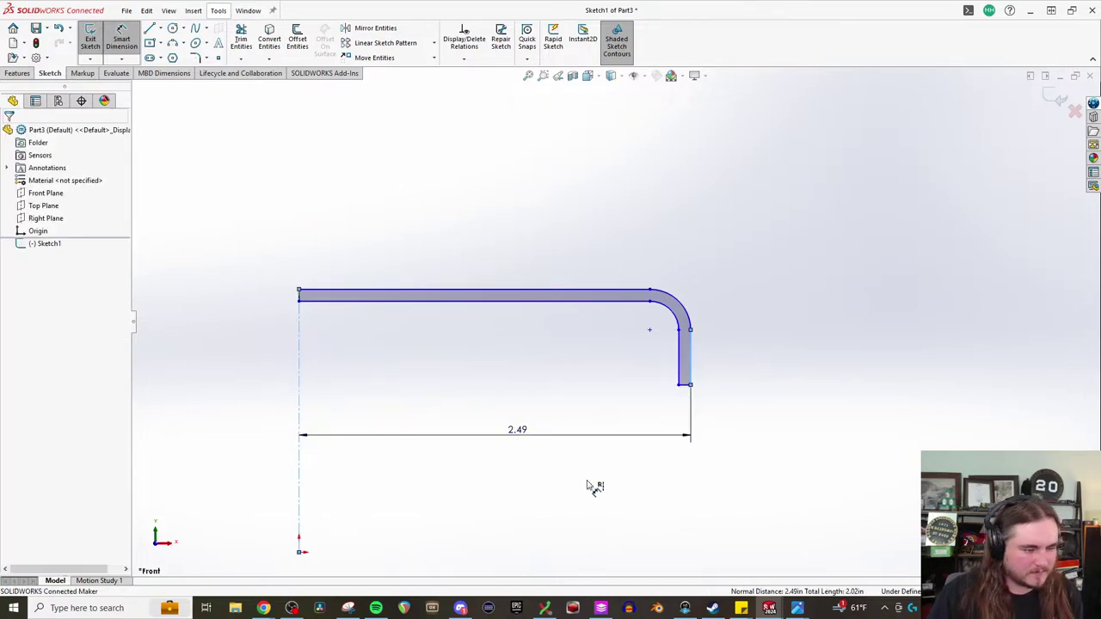
{"action": "type", "text": "2.7"}
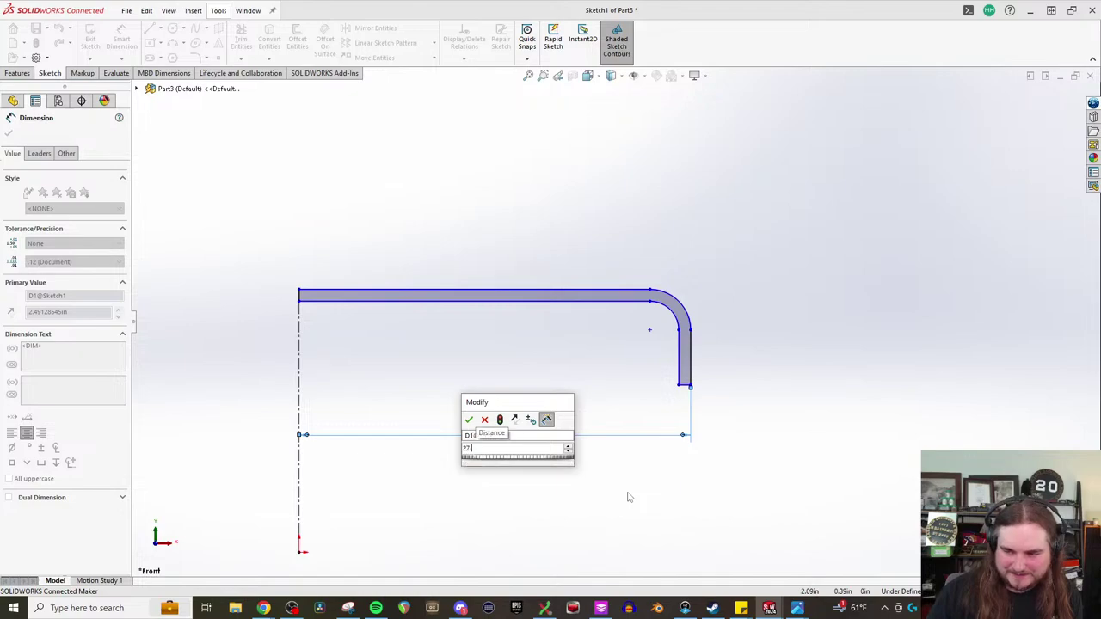
{"action": "type", "text": "25"}
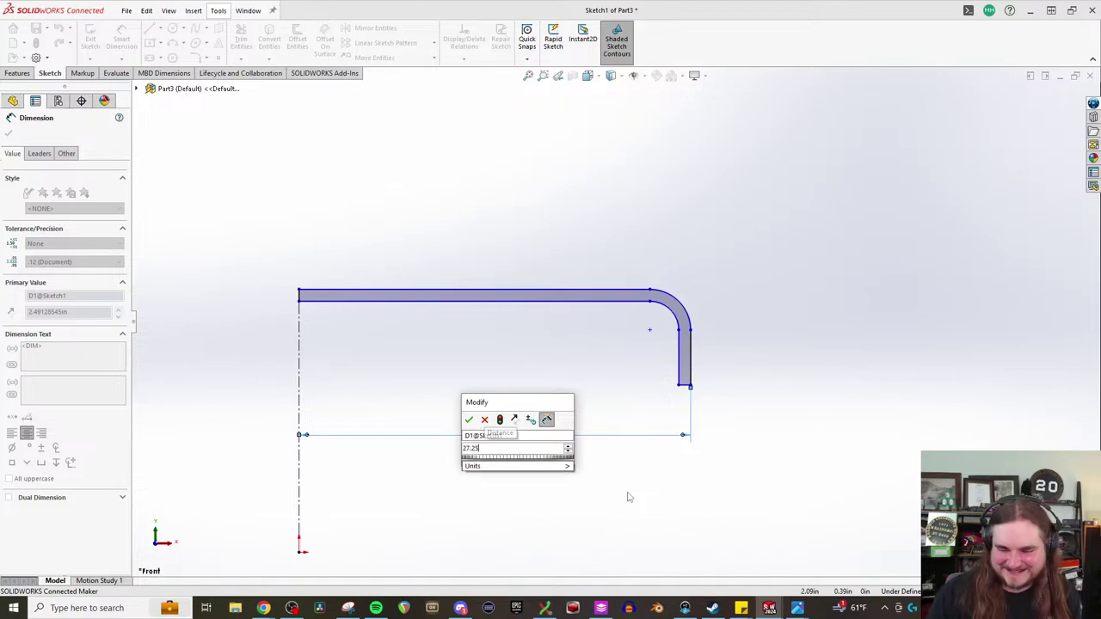
{"action": "type", "text": "/2"}
{"action": "key", "text": "Return"}
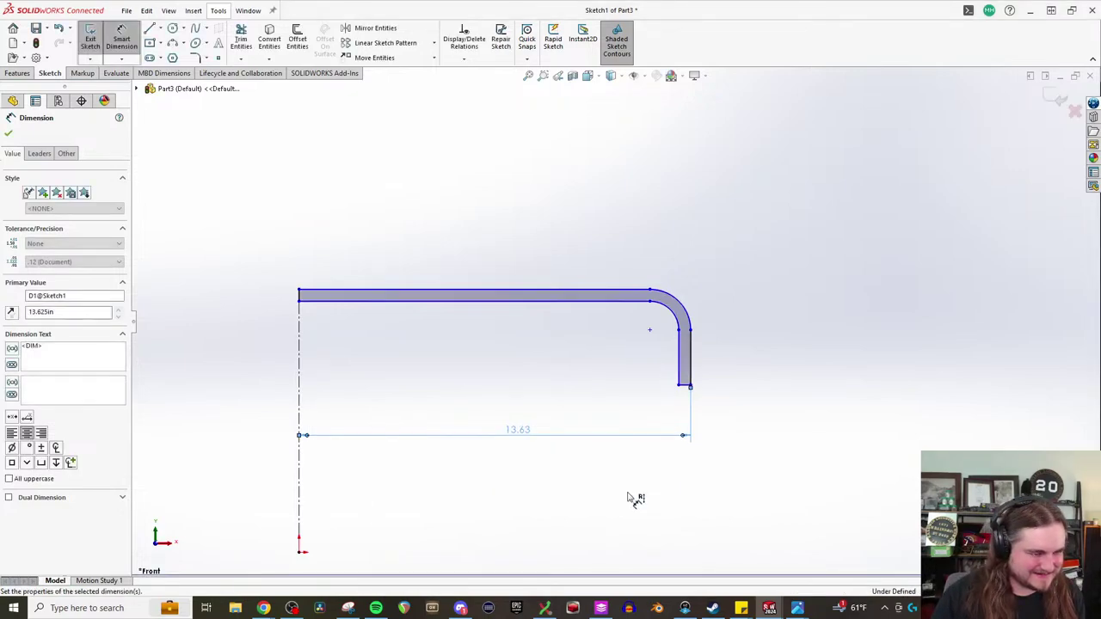
- Dimension the thickness between the flange leg's two vertical lines as 0.375 in
{"action": "scroll", "coordinate": [447, 378], "scroll_direction": "down", "scroll_amount": 2}
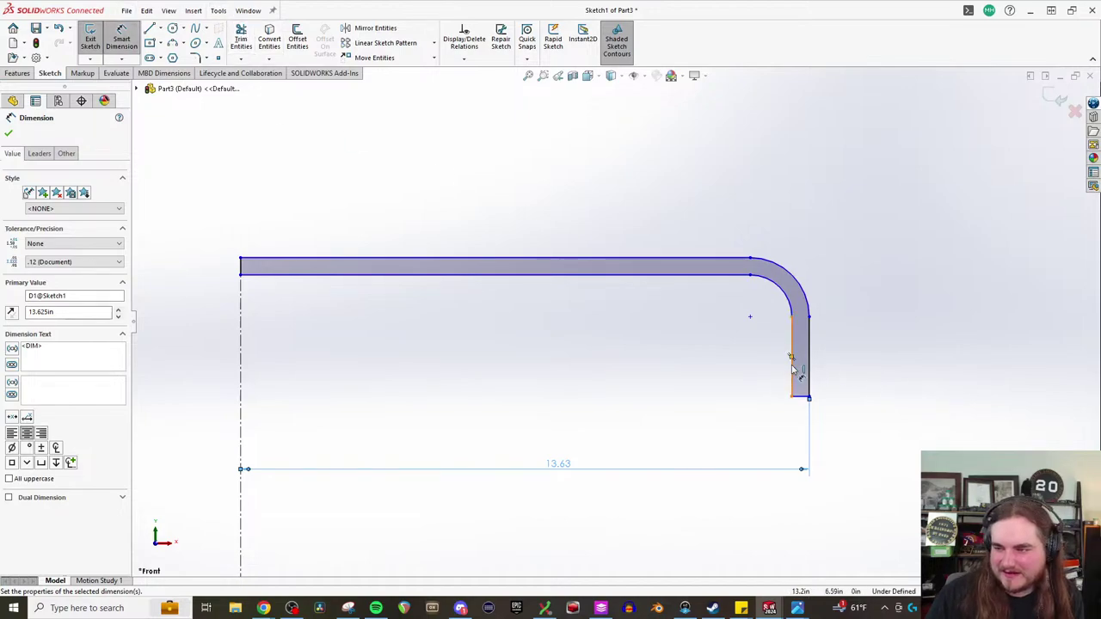
{"action": "left_click", "coordinate": [793, 368]}
{"action": "left_click", "coordinate": [811, 373]}
{"action": "left_click", "coordinate": [884, 384]}
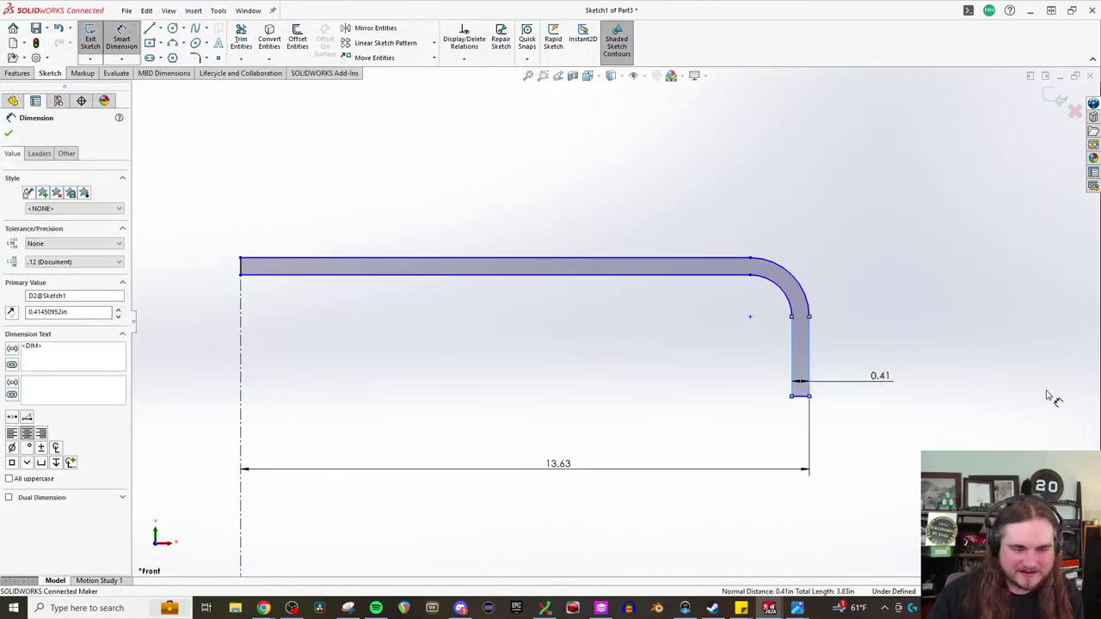
{"action": "type", "text": ".375"}
{"action": "key", "text": "Return"}
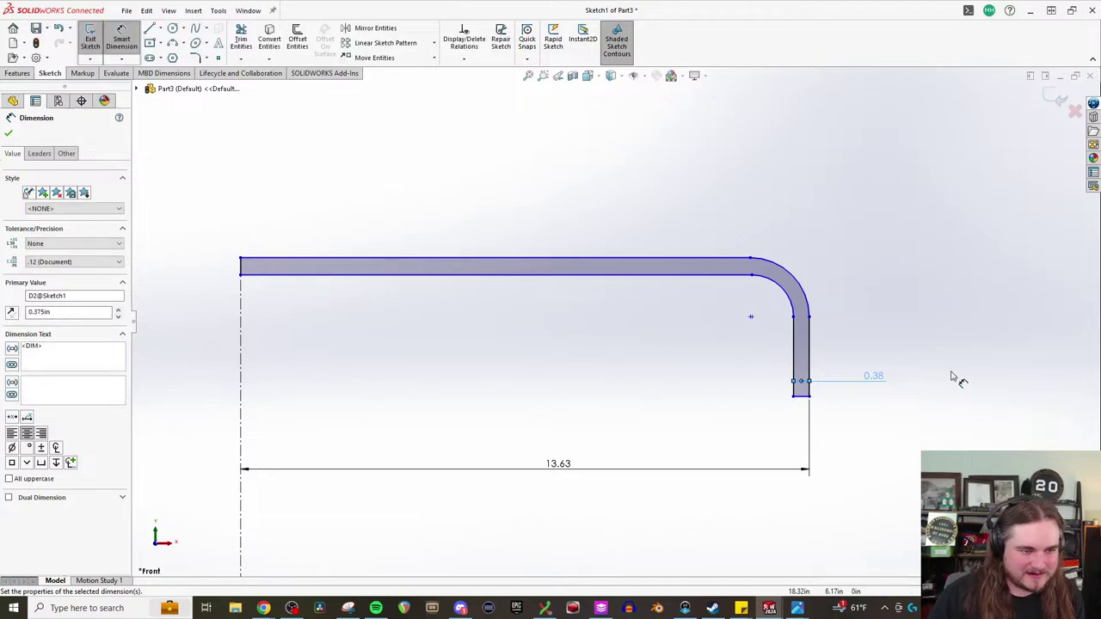
- Dimension the thickness between the two long horizontal lines as 0.375 in
{"action": "left_click", "coordinate": [697, 276]}
{"action": "left_click", "coordinate": [697, 258]}
{"action": "left_click", "coordinate": [586, 172]}
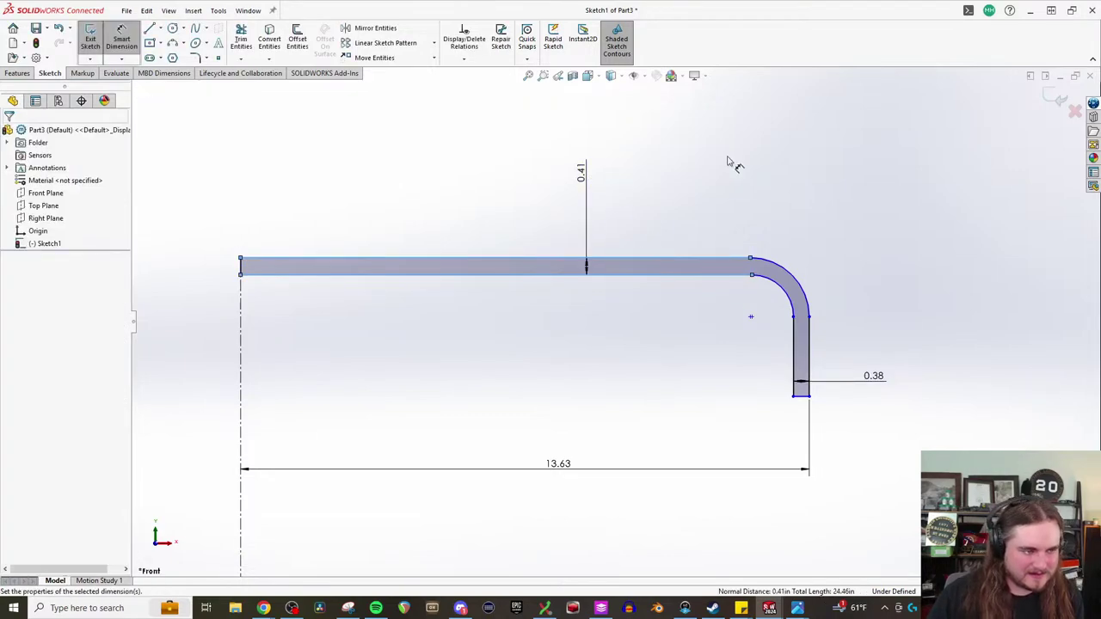
{"action": "type", "text": ".375"}
{"action": "key", "text": "Return"}
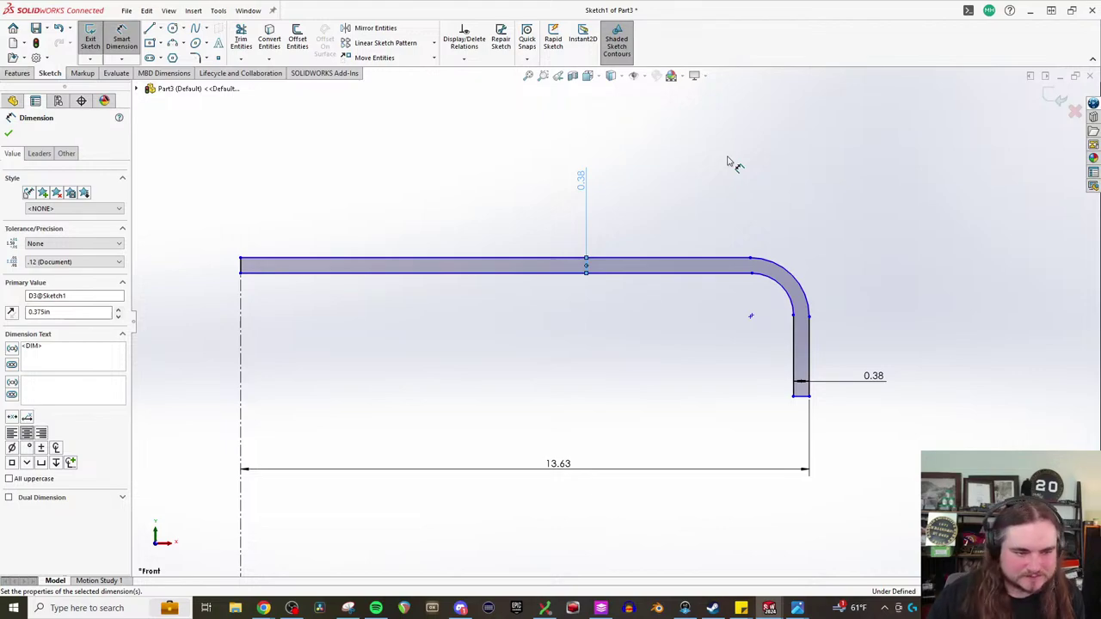
- Dimension the inner bend arc's radius as 0.50 in
{"action": "left_click", "coordinate": [781, 288]}
{"action": "left_click", "coordinate": [767, 294]}
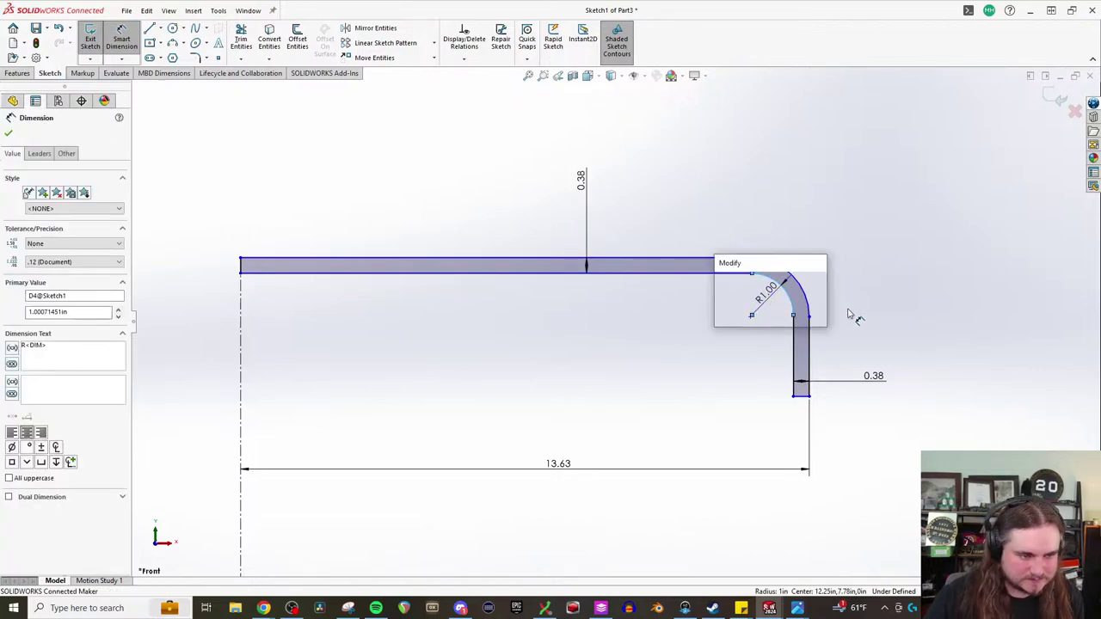
{"action": "type", "text": "0.50in"}
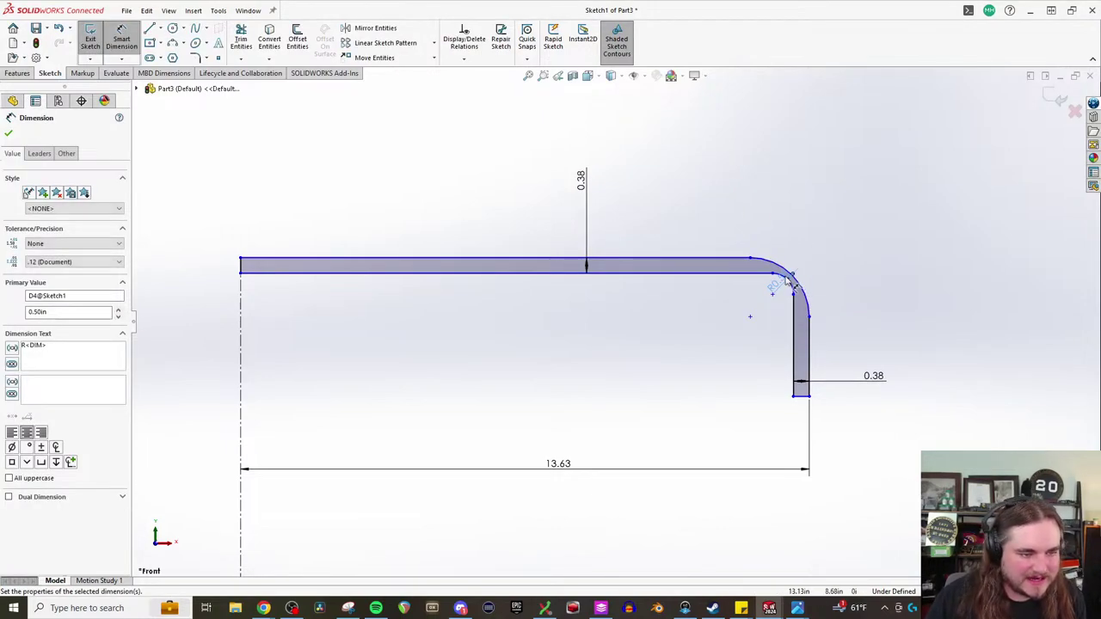
{"action": "key", "text": "Escape"}
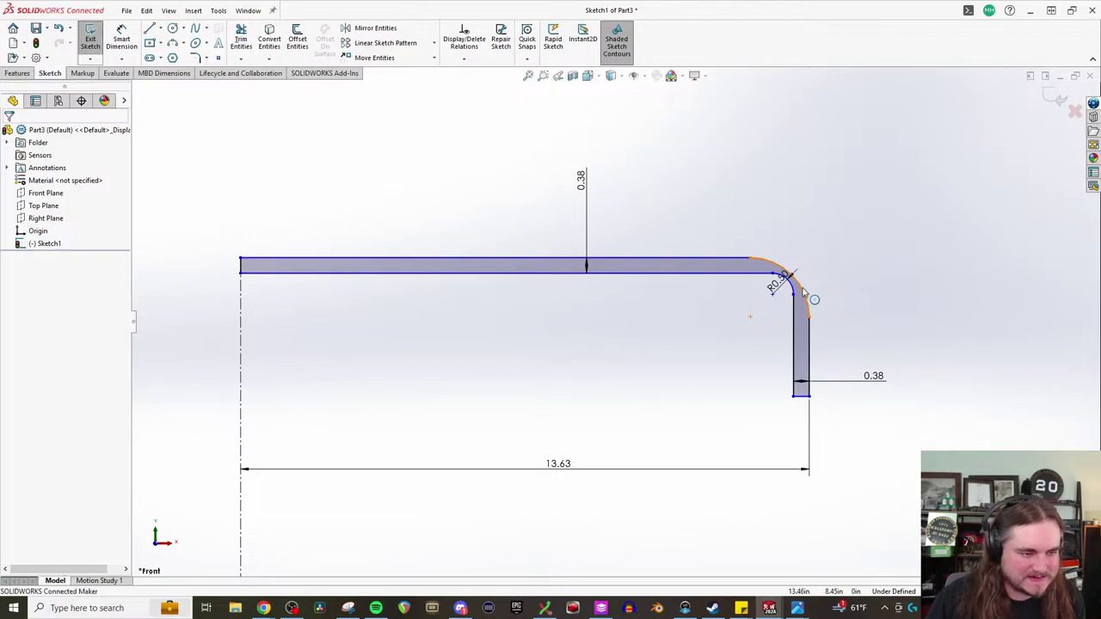
- Try to make the outer and inner bend arcs concentric
{"action": "left_click", "coordinate": [802, 292]}
{"action": "left_click", "coordinate": [786, 281], "text": "ctrl"}
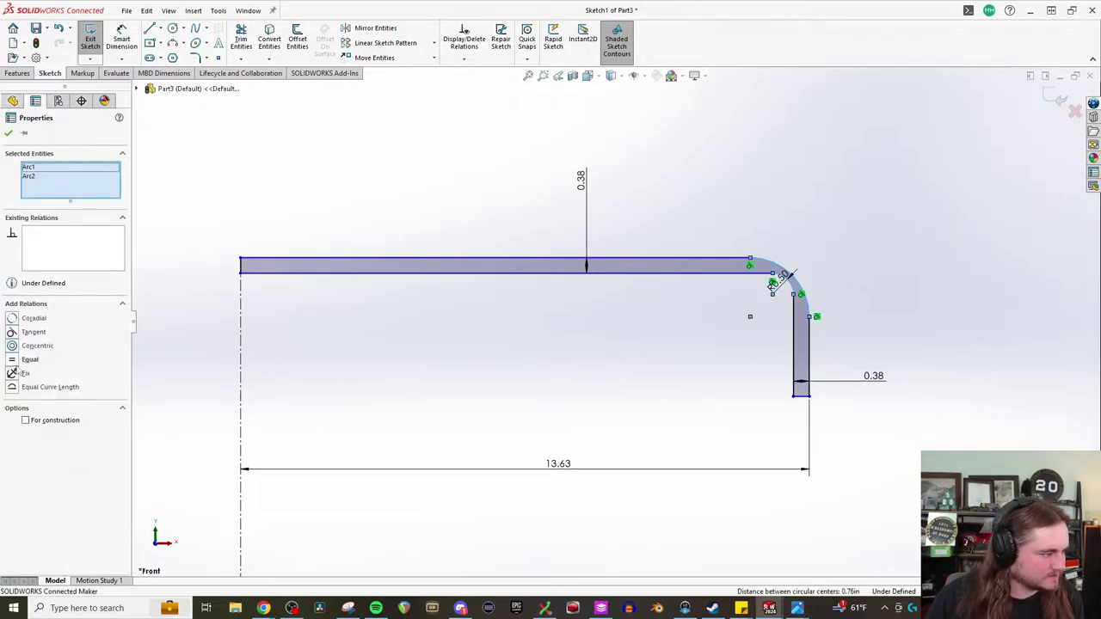
{"action": "left_click", "coordinate": [12, 346]}
{"action": "key", "text": "ctrl+z"}
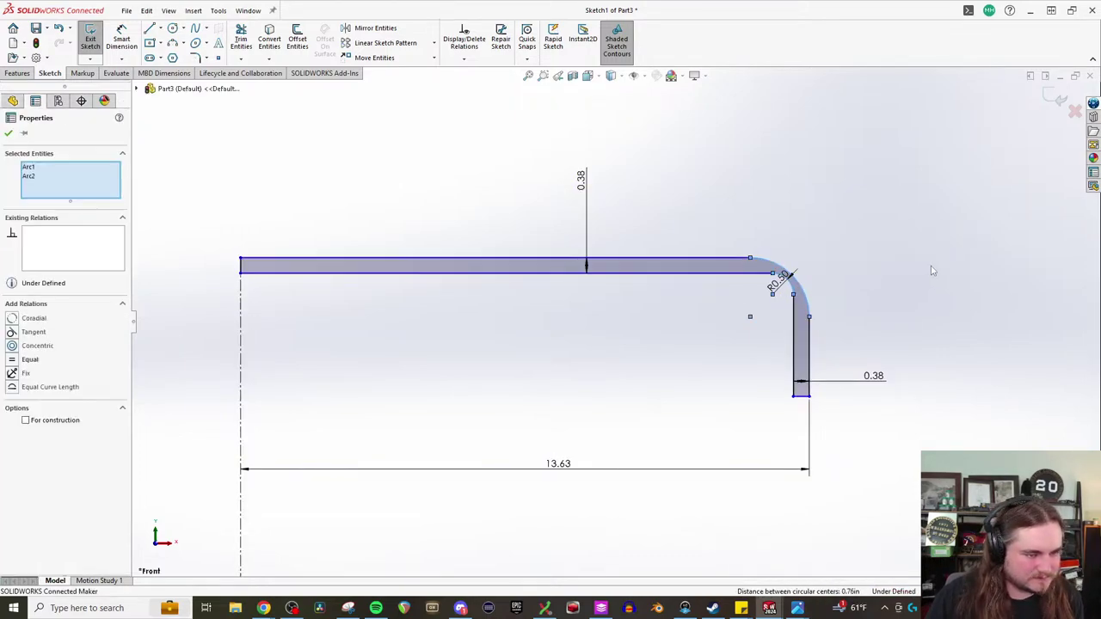
- Pull the outer bend arc outward from the inner arc and dimension its radius as 1 in
{"action": "left_click", "coordinate": [814, 293]}
{"action": "mouse_move", "coordinate": [801, 287]}
{"action": "left_mouse_down"}
{"action": "mouse_move", "coordinate": [825, 262]}
{"action": "mouse_move", "coordinate": [806, 314]}
{"action": "mouse_move", "coordinate": [800, 215]}
{"action": "mouse_move", "coordinate": [787, 274]}
{"action": "mouse_move", "coordinate": [787, 260]}
{"action": "mouse_move", "coordinate": [848, 253]}
{"action": "left_mouse_up"}
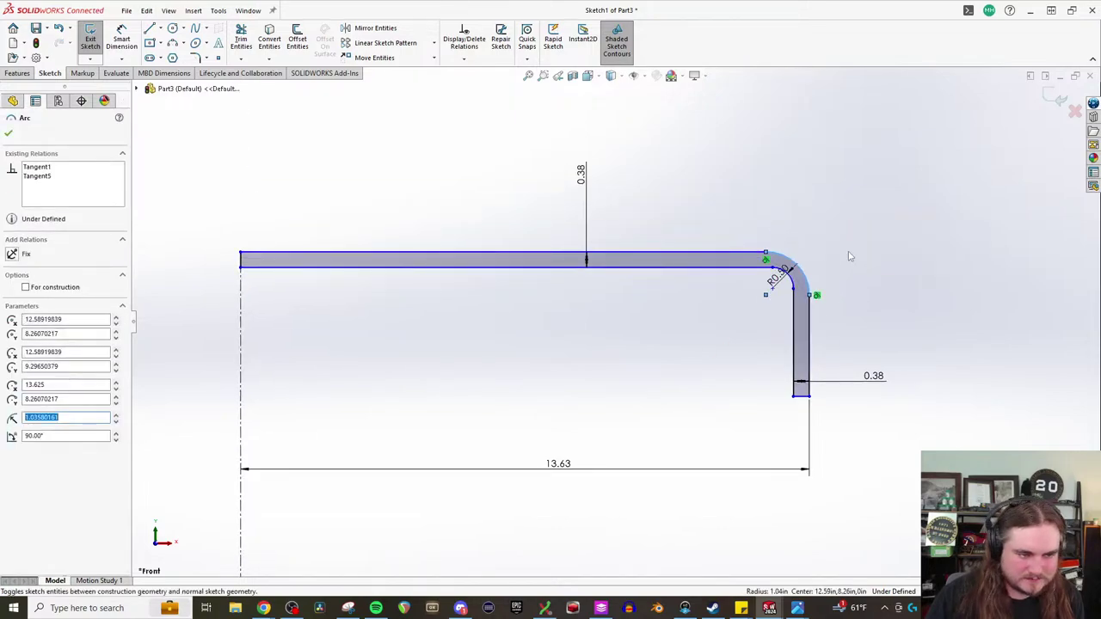
{"action": "left_click", "coordinate": [847, 258]}
{"action": "left_click", "coordinate": [120, 43]}
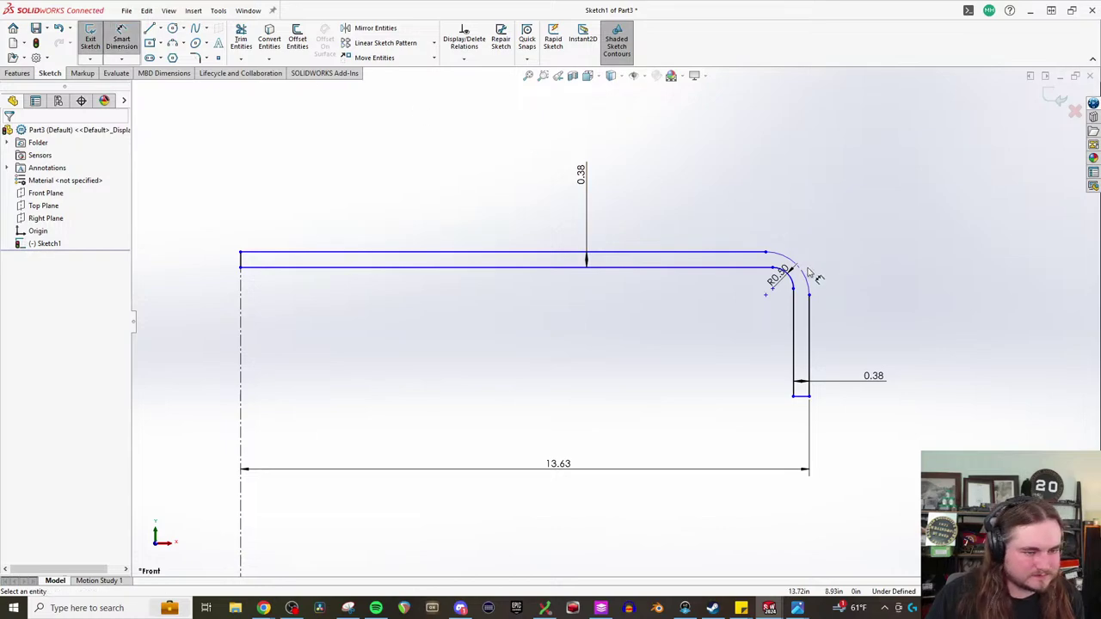
{"action": "left_click", "coordinate": [812, 274]}
{"action": "left_click", "coordinate": [957, 242]}
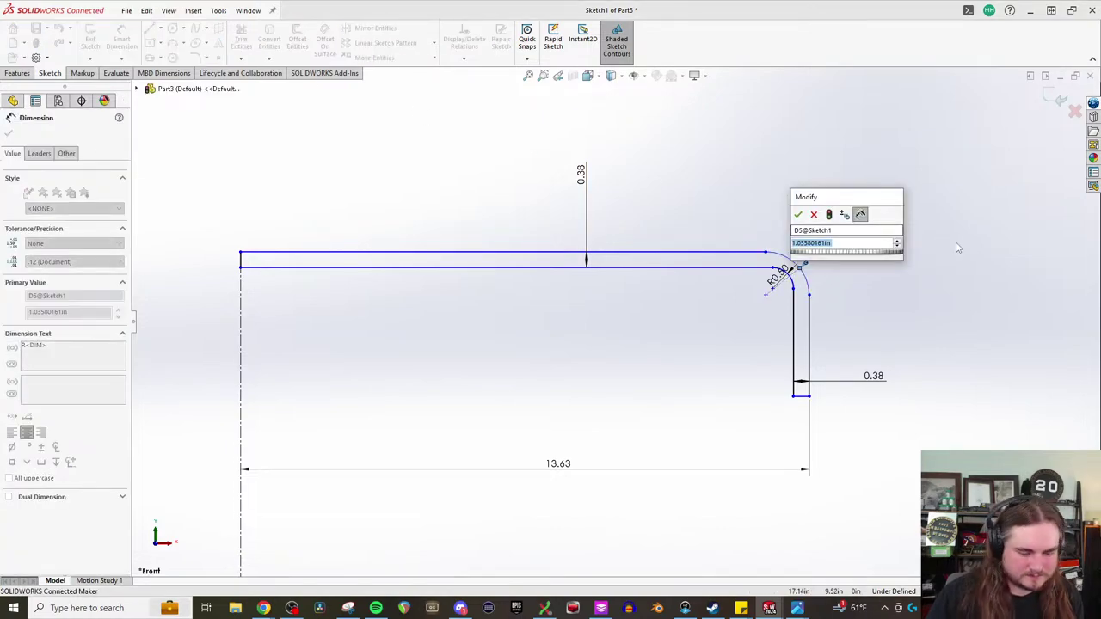
{"action": "type", "text": "1"}
{"action": "key", "text": "Return"}
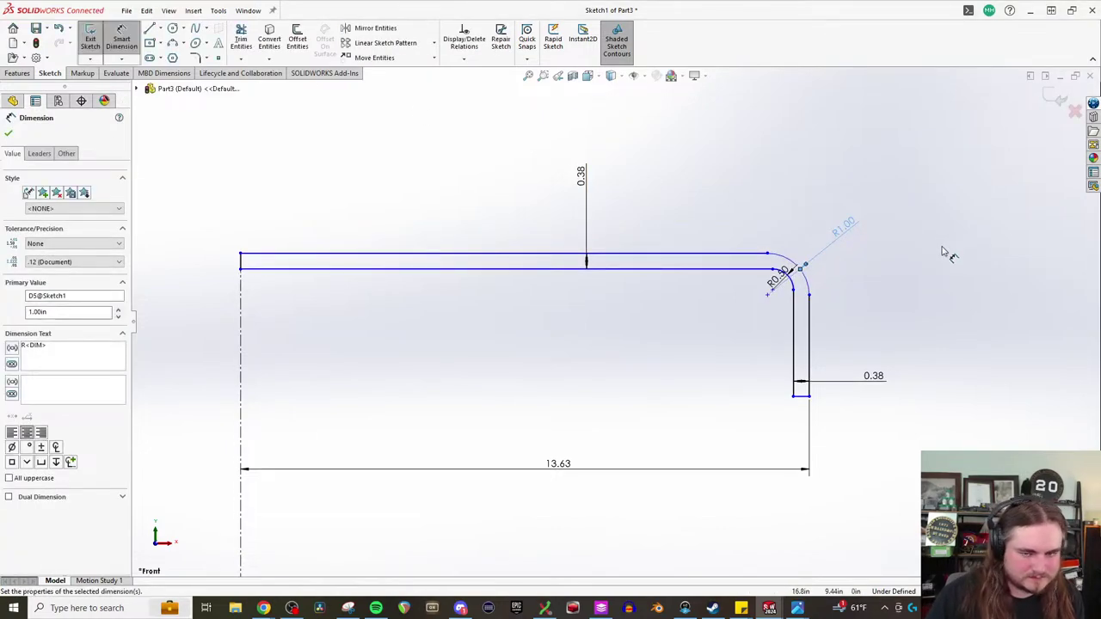
- Change the outer bend arc's radius to 0.5 in
{"action": "left_click", "coordinate": [832, 246]}
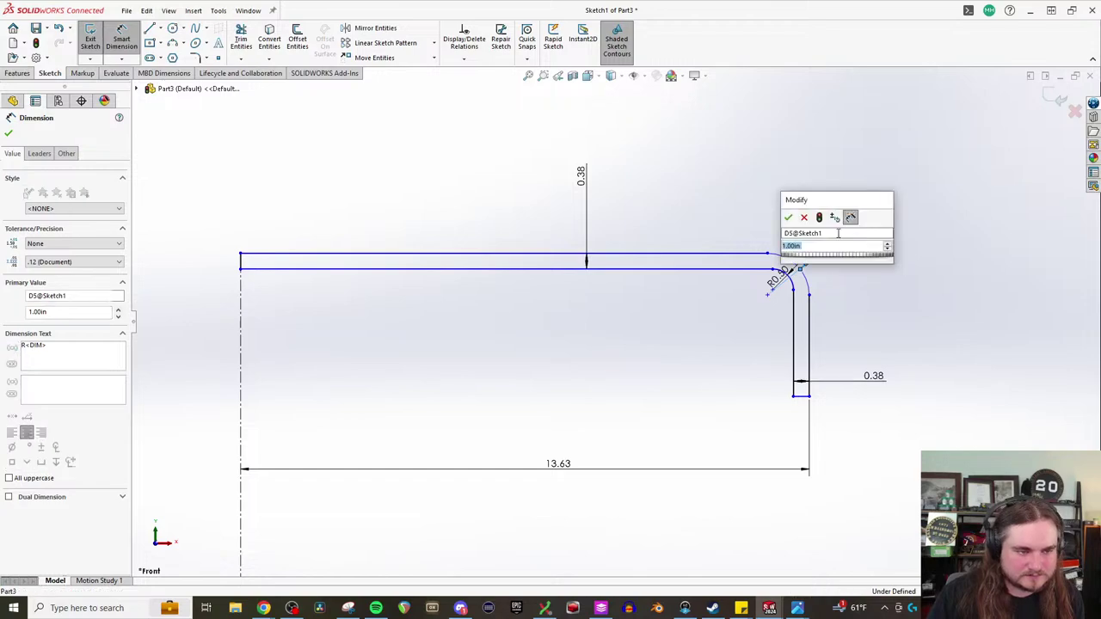
{"action": "type", "text": "0.5"}
{"action": "key", "text": "Return"}
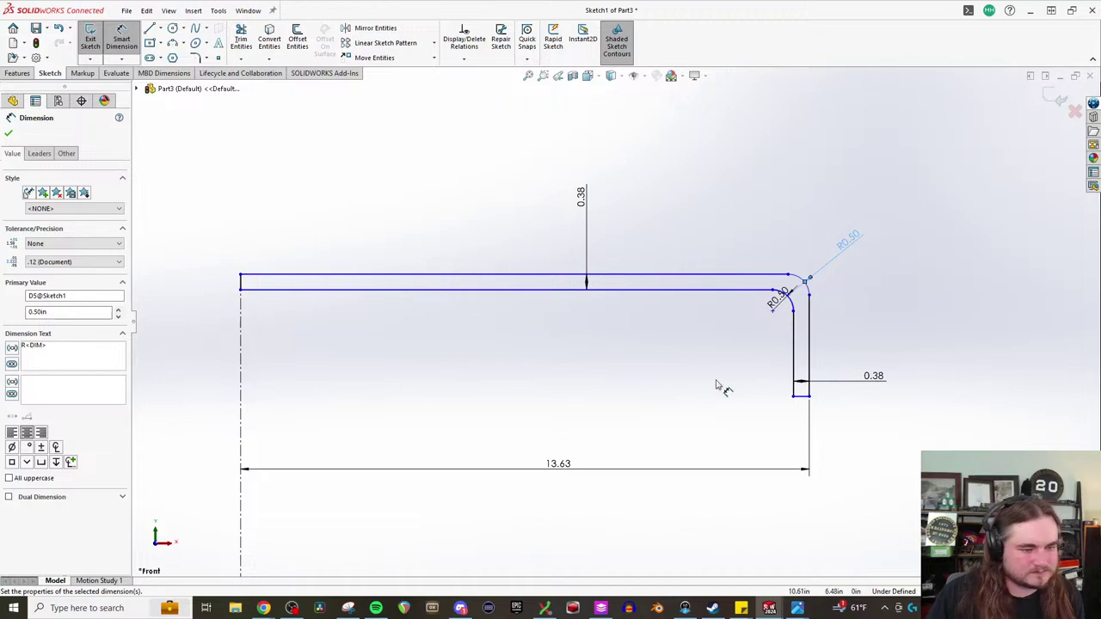
- Dimension the overall flange height from the leg's end line to the upper horizontal line as 3 in
{"action": "left_click", "coordinate": [800, 396]}
{"action": "left_click", "coordinate": [732, 280]}
{"action": "left_click", "coordinate": [920, 340]}
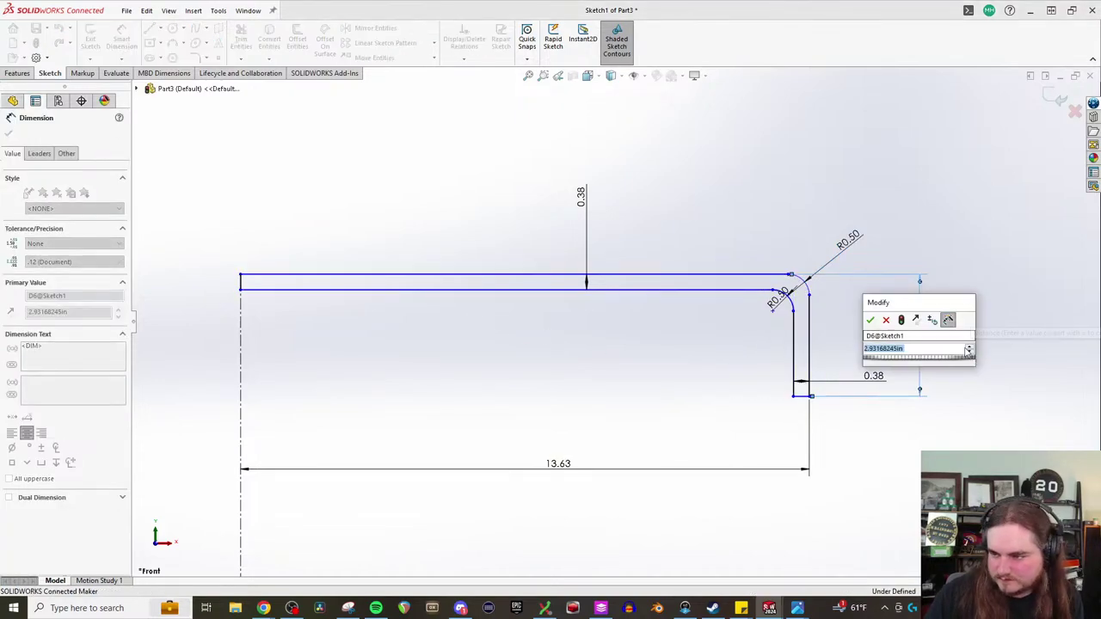
{"action": "type", "text": "3"}
{"action": "key", "text": "Return"}
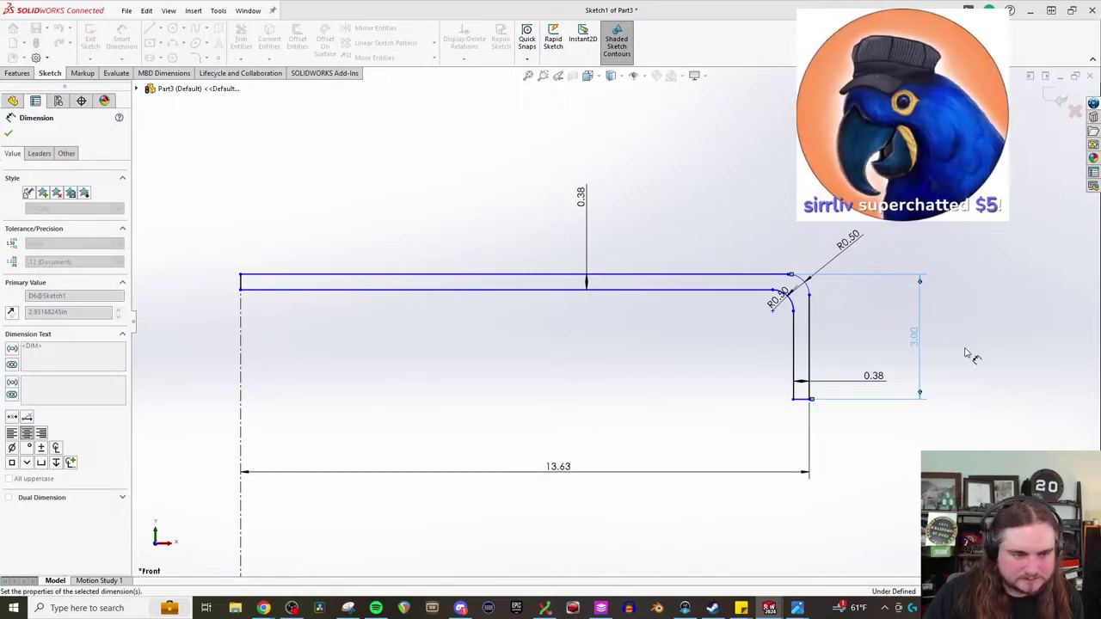
- Move the whole profile down closer to the origin
{"action": "key", "text": "Escape"}
{"action": "left_click_drag", "start_coordinate": [275, 282], "coordinate": [287, 344]}
{"action": "scroll", "coordinate": [351, 319], "scroll_direction": "up", "scroll_amount": 4}
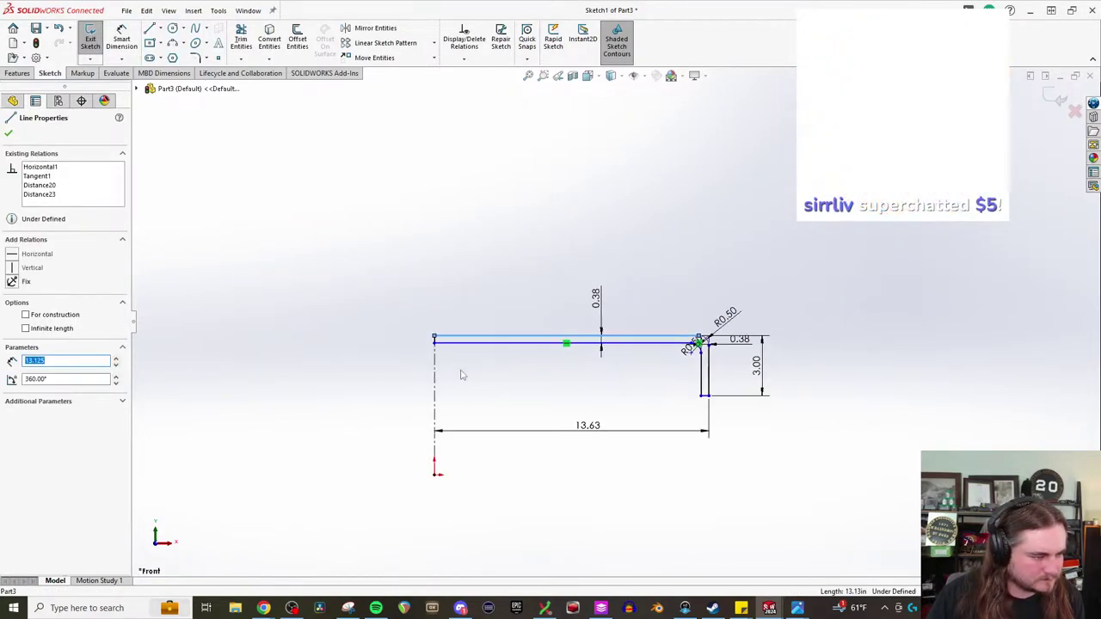
{"action": "scroll", "coordinate": [508, 413], "scroll_direction": "down", "scroll_amount": 2}
{"action": "left_click_drag", "start_coordinate": [481, 299], "coordinate": [491, 432]}
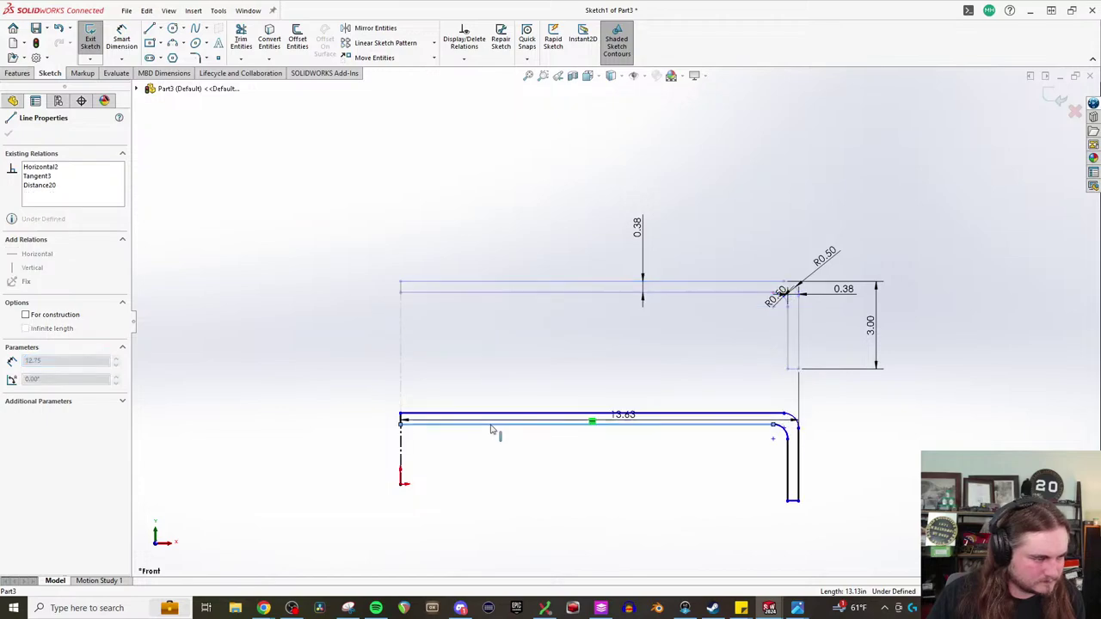
{"action": "left_click", "coordinate": [350, 346]}
- Sketch a horizontal centerline from the origin to directly below the flange leg's outer line
{"action": "left_click", "coordinate": [160, 28]}
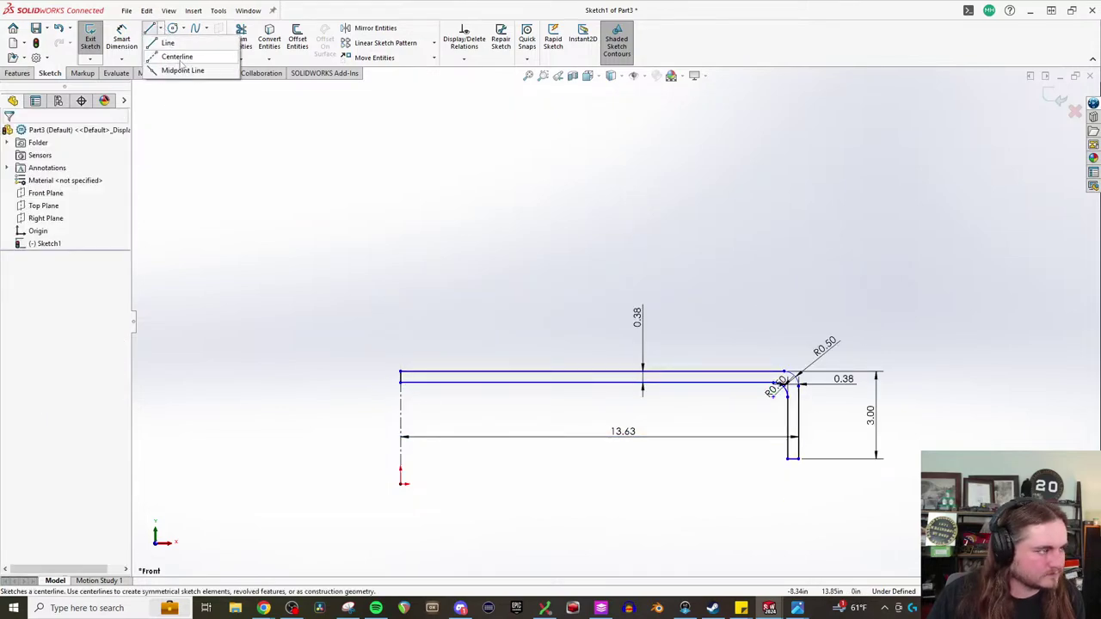
{"action": "left_click", "coordinate": [181, 57]}
{"action": "left_click", "coordinate": [402, 485]}
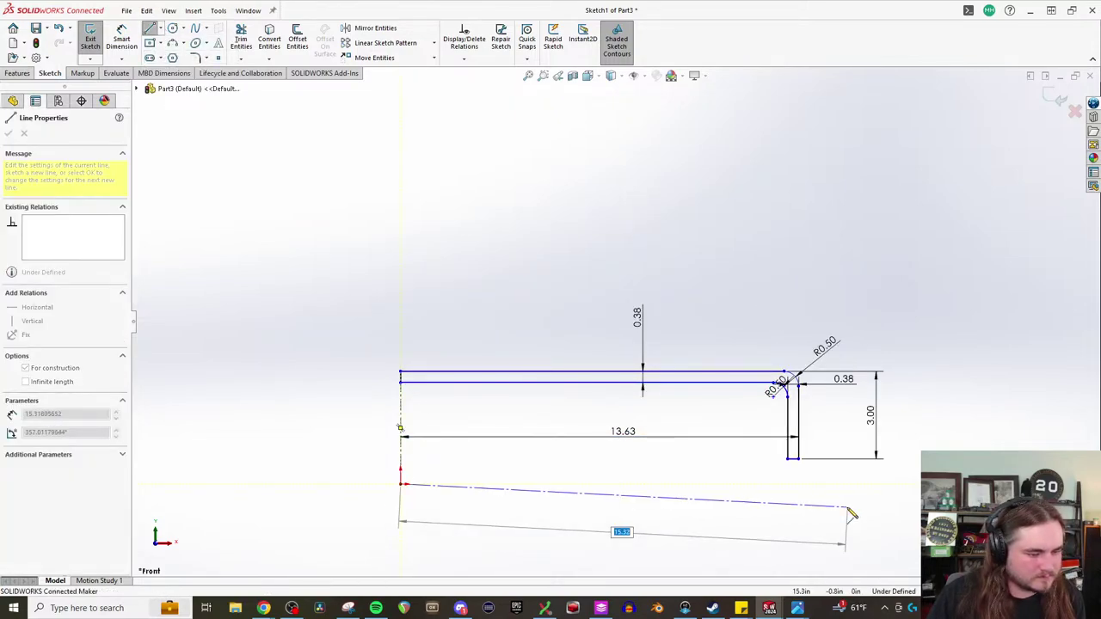
{"action": "left_click", "coordinate": [800, 485]}
{"action": "key", "text": "Escape"}
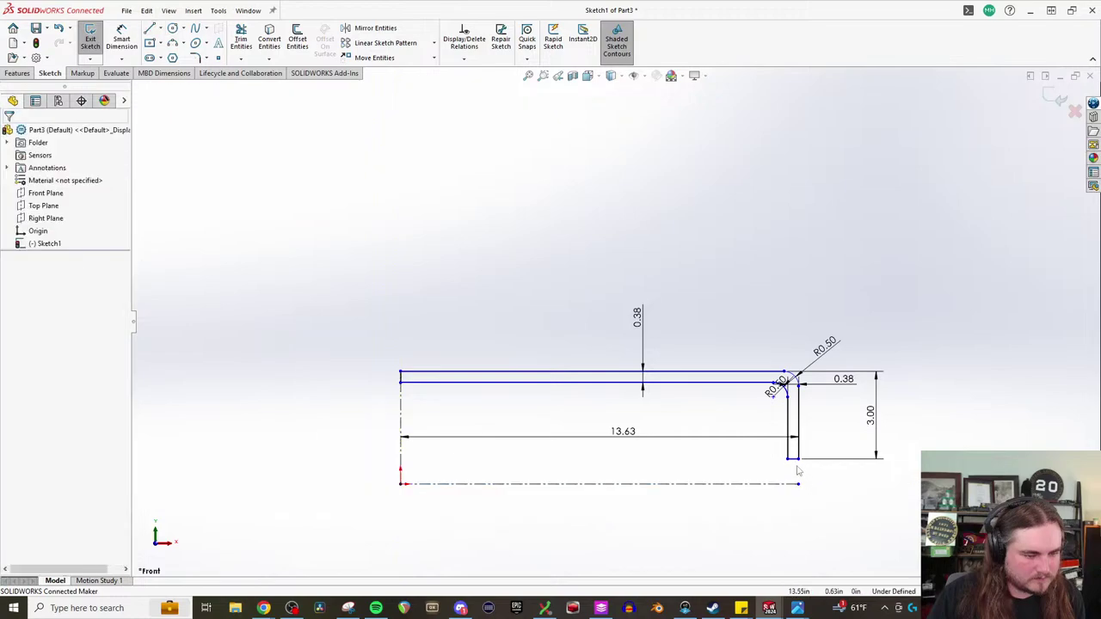
- Make the flange leg's short end line collinear with the horizontal centerline
{"action": "left_click", "coordinate": [793, 461]}
{"action": "left_click", "coordinate": [761, 485], "text": "ctrl"}
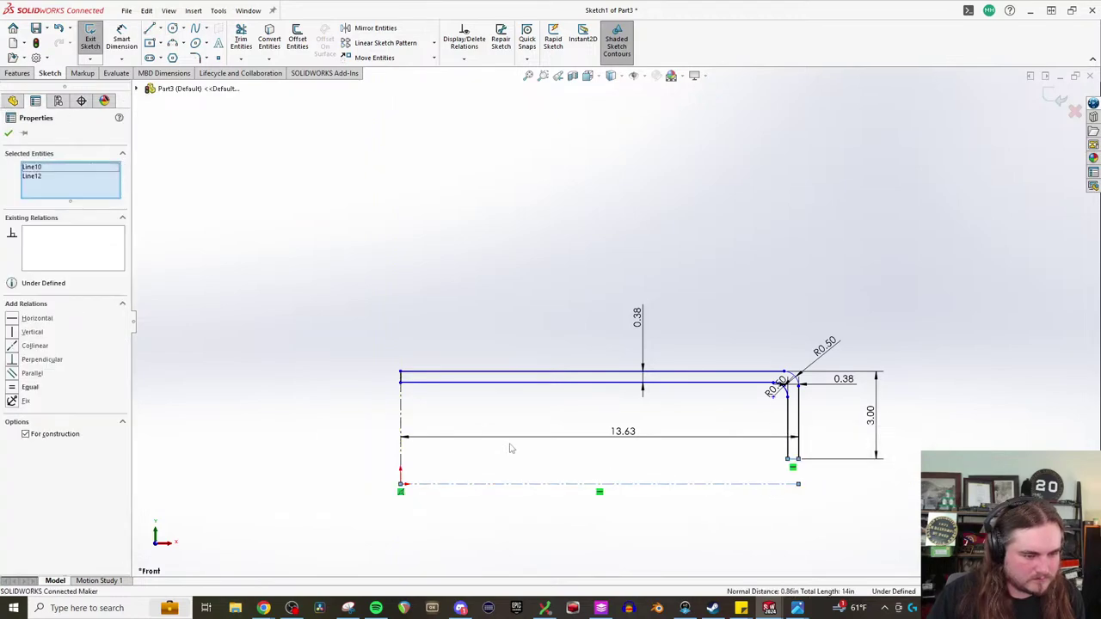
{"action": "left_click", "coordinate": [15, 348]}
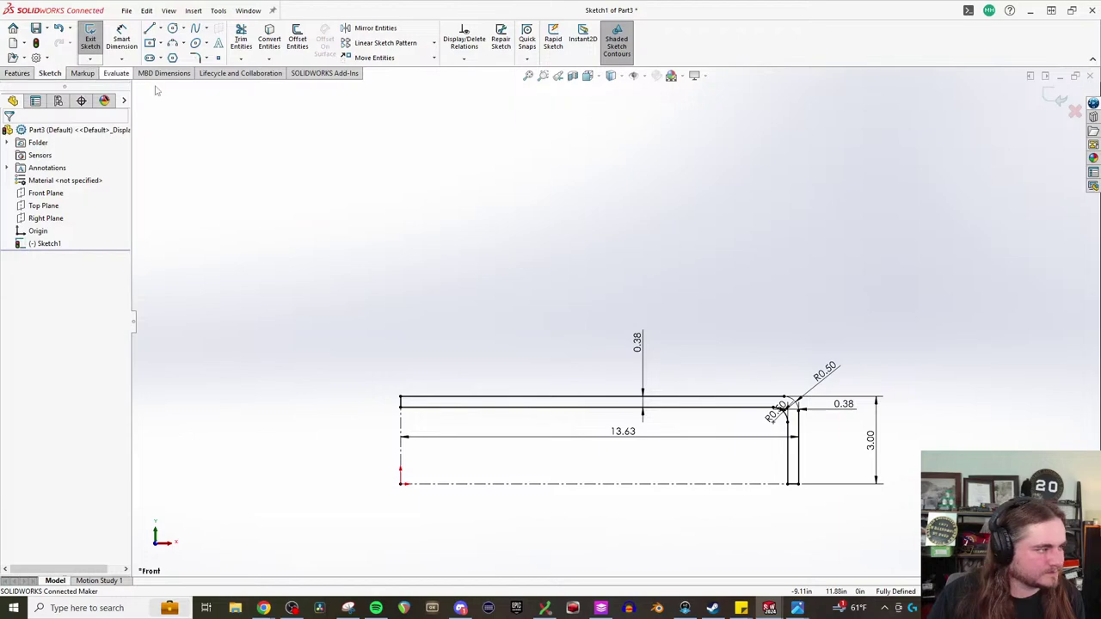
{"action": "scroll", "coordinate": [447, 339], "scroll_direction": "up", "scroll_amount": 2}
{"action": "scroll", "coordinate": [448, 499], "scroll_direction": "down", "scroll_amount": 2}
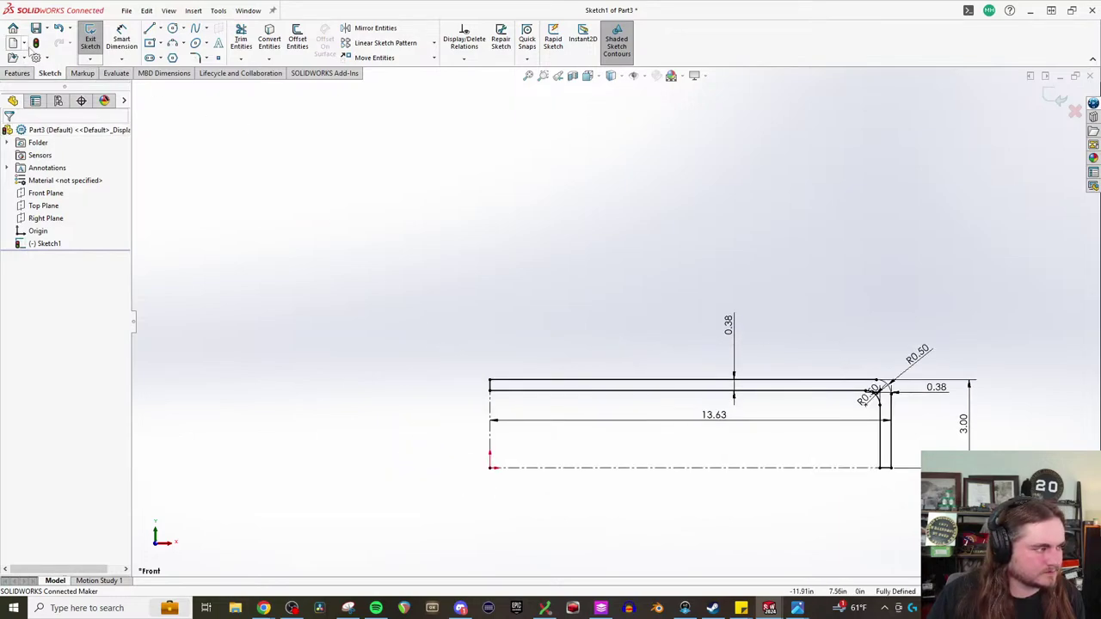
{"action": "left_click", "coordinate": [18, 74]}
{"action": "left_click", "coordinate": [101, 43]}
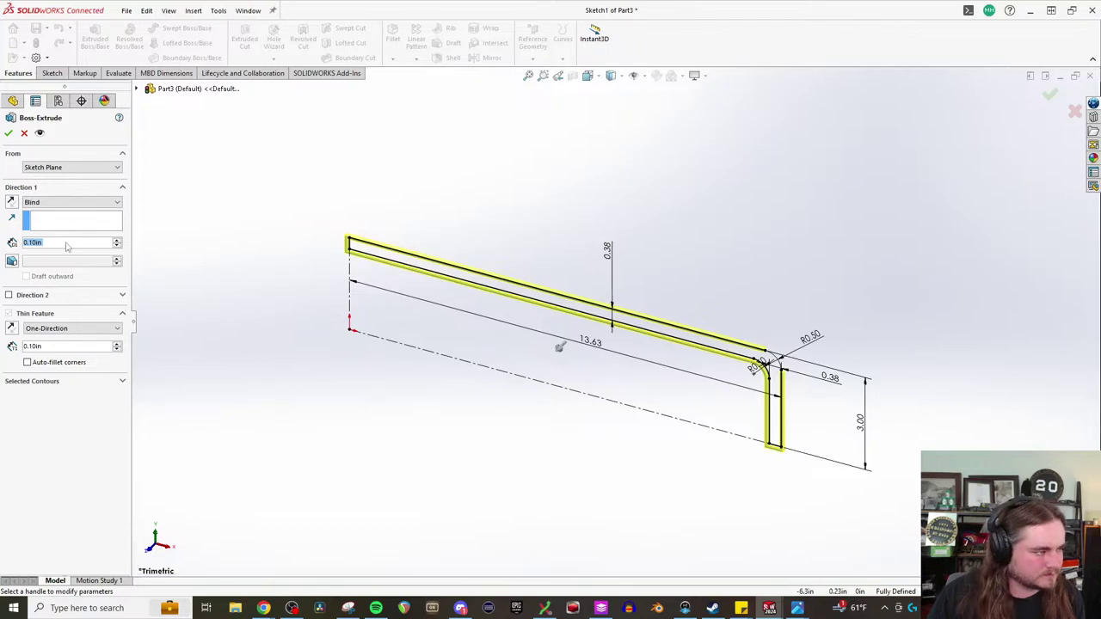
{"action": "left_click", "coordinate": [770, 608]}
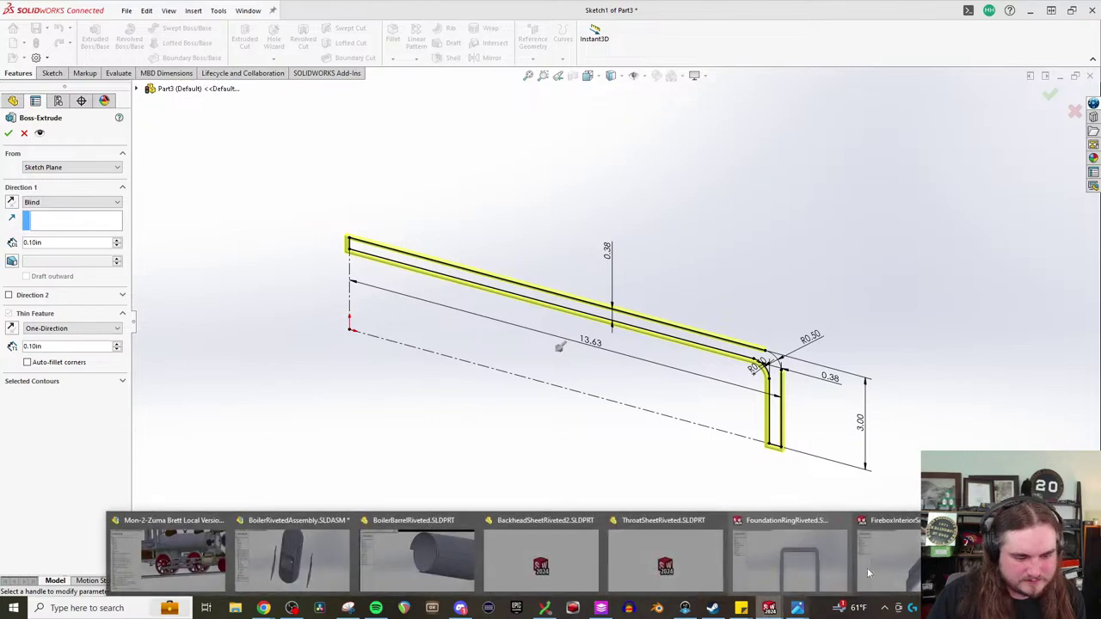
{"action": "key", "text": "Escape"}
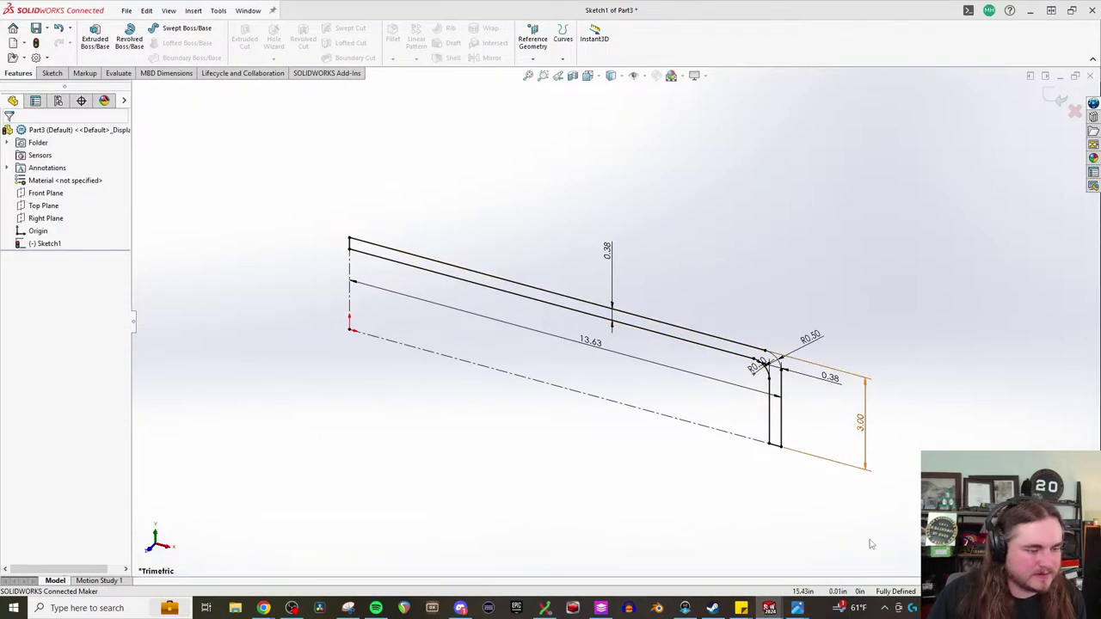
- Check the extrusion settings of the FireboxInteriorSideSheet part, and return to the flanged sheet part
{"action": "mouse_move", "coordinate": [769, 608]}
{"action": "left_click", "coordinate": [870, 572]}
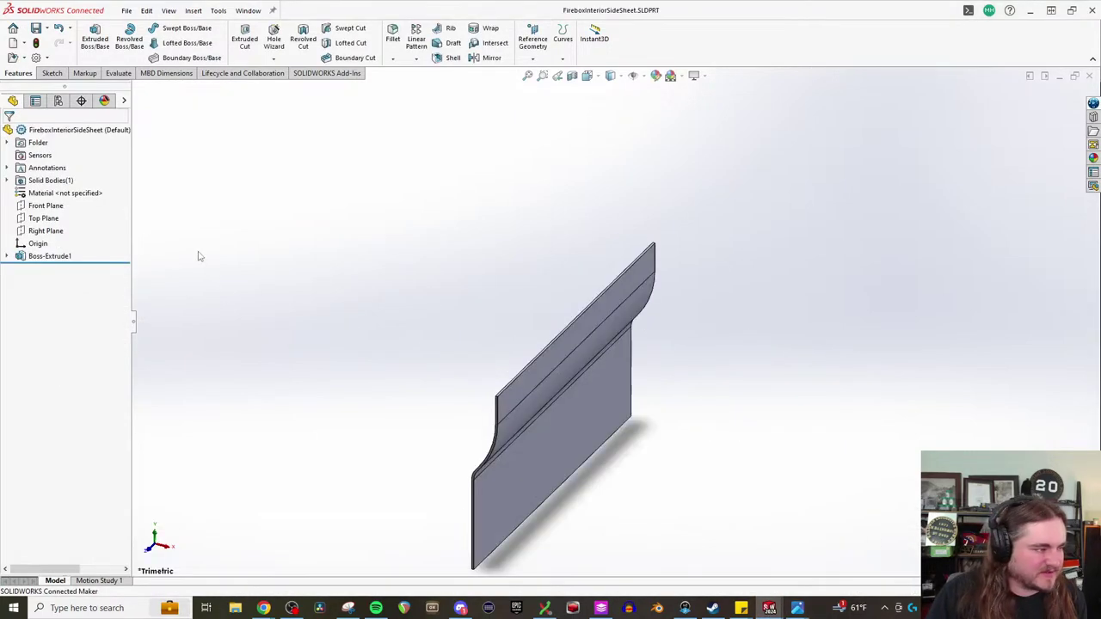
{"action": "left_click", "coordinate": [33, 259]}
{"action": "left_click", "coordinate": [41, 222]}
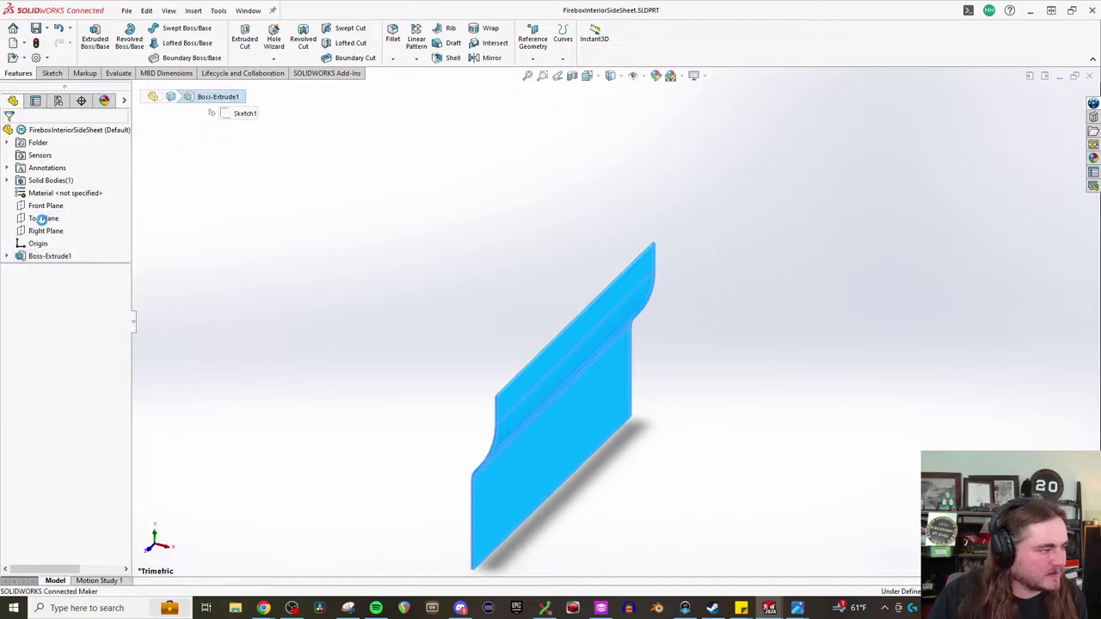
{"action": "key", "text": "Return"}
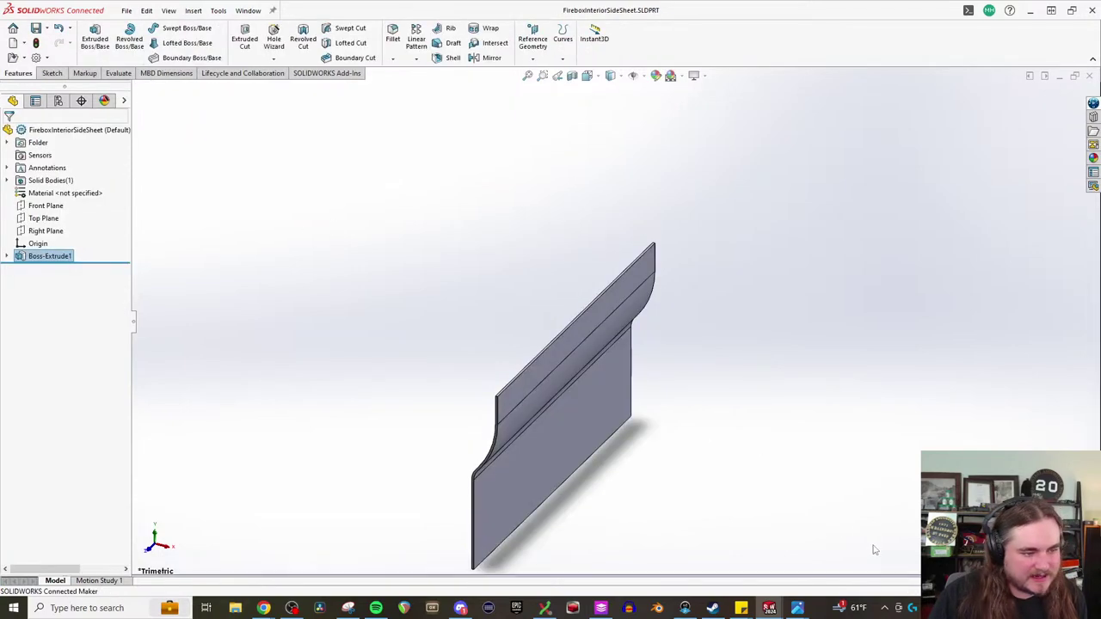
{"action": "mouse_move", "coordinate": [864, 583]}
{"action": "left_click", "coordinate": [989, 563]}
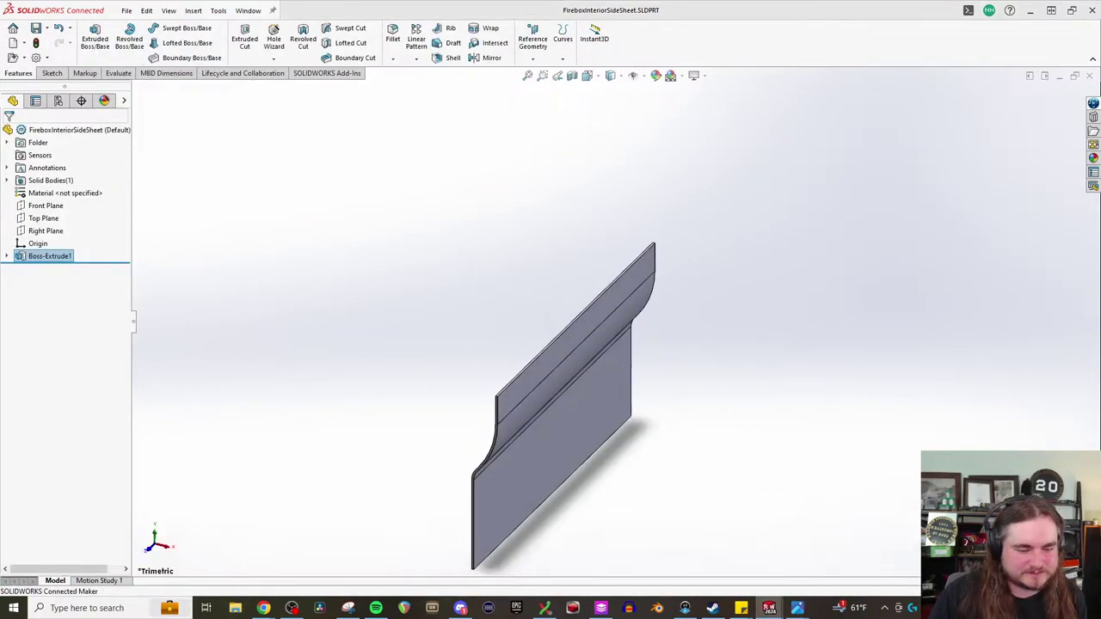
- Try a 51.5 in extrusion of the flanged sheet profile, inspect its flange end, and undo the extrusion
{"action": "left_click", "coordinate": [88, 43]}
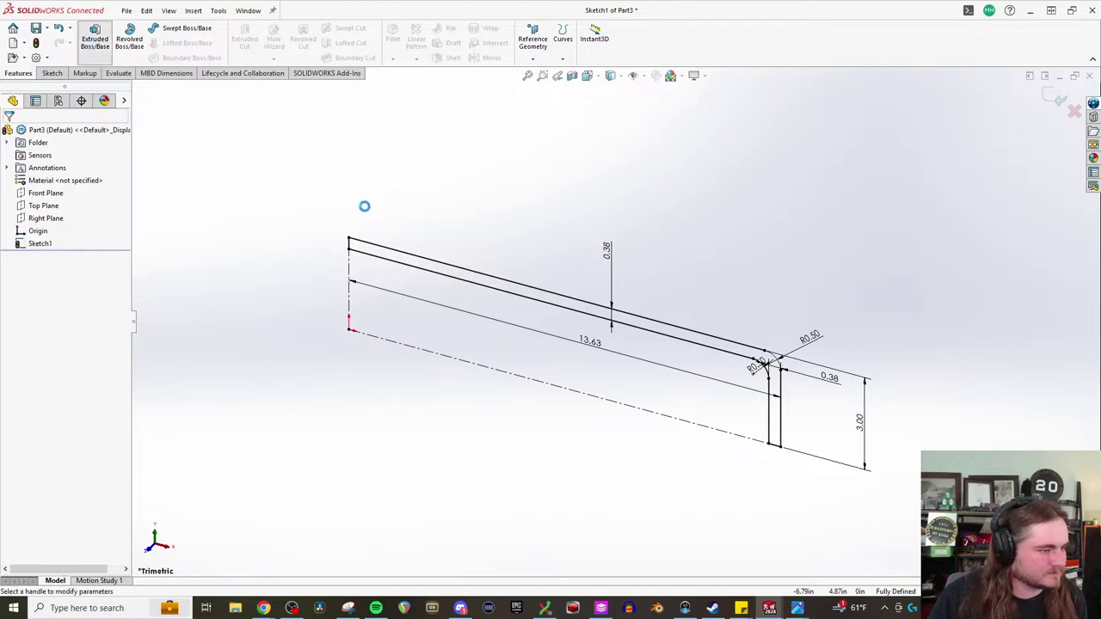
{"action": "type", "text": "51.5"}
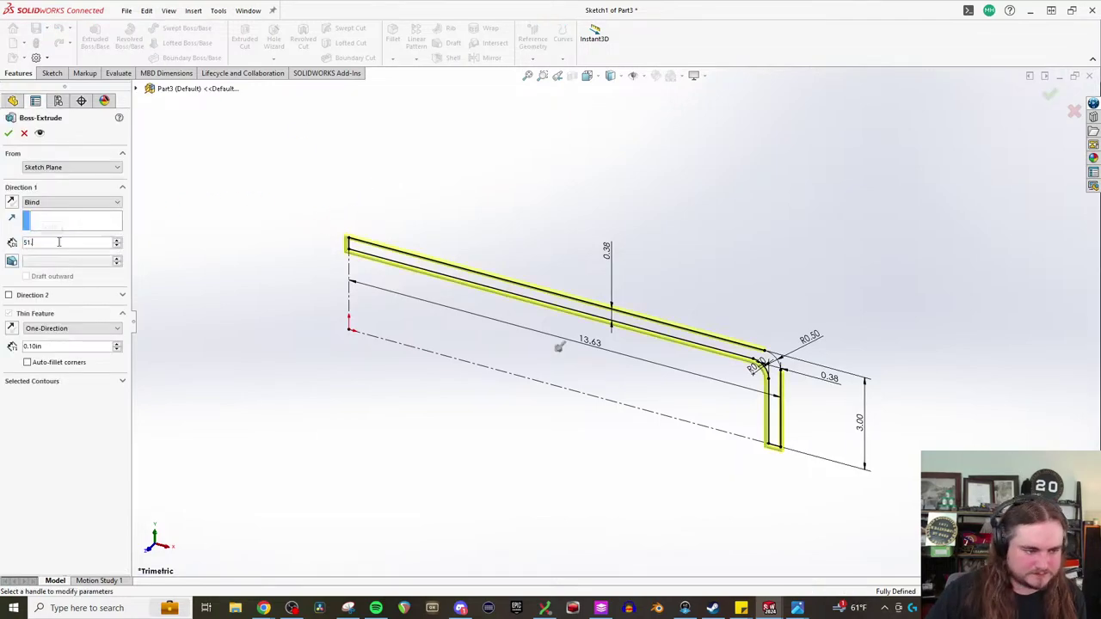
{"action": "key", "text": "Return"}
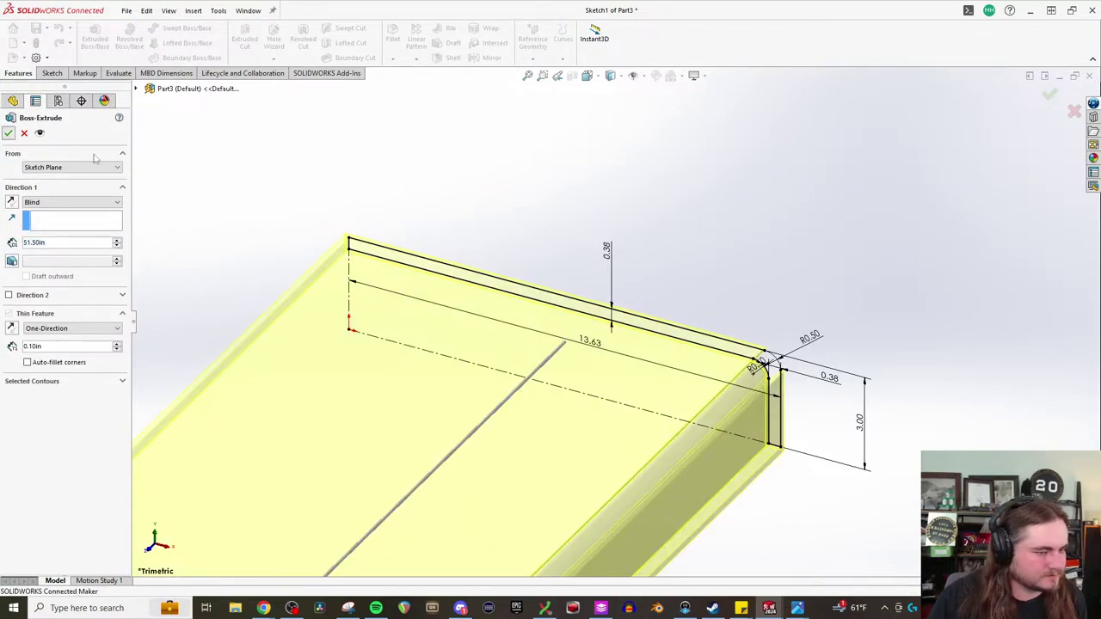
{"action": "left_click", "coordinate": [9, 133]}
{"action": "scroll", "coordinate": [551, 476], "scroll_direction": "down", "scroll_amount": 5}
{"action": "scroll", "coordinate": [526, 518], "scroll_direction": "up", "scroll_amount": 5}
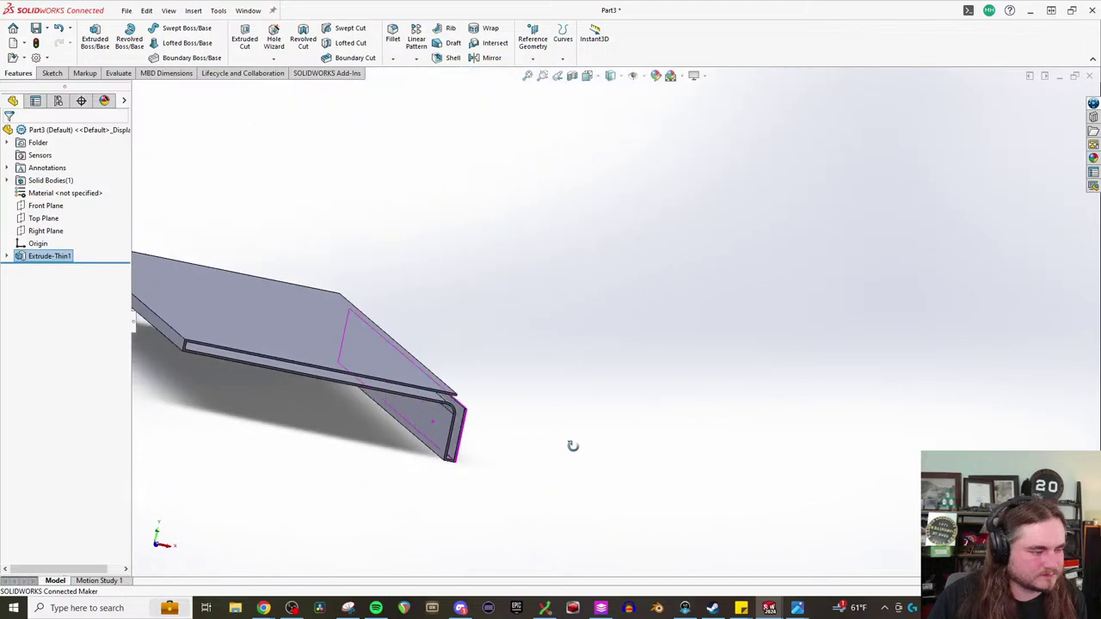
{"action": "key", "text": "ctrl+1"}
{"action": "key", "text": "ctrl+z"}
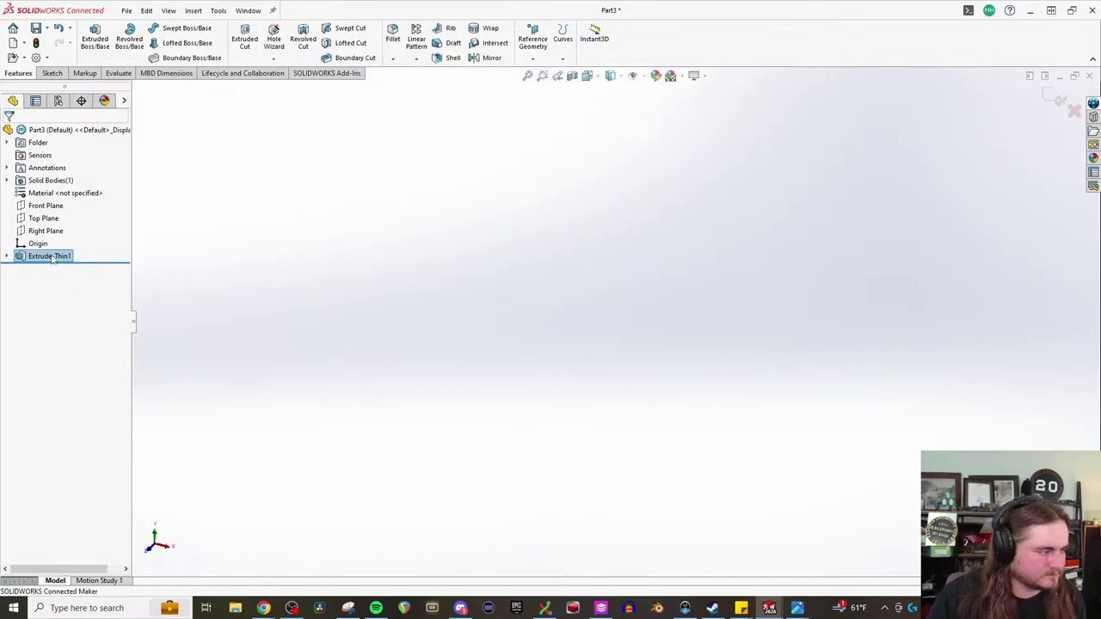
- Try to extrude the profile 51.5 in with the whole-sketch entry removed from the selected contours
{"action": "left_click", "coordinate": [90, 36]}
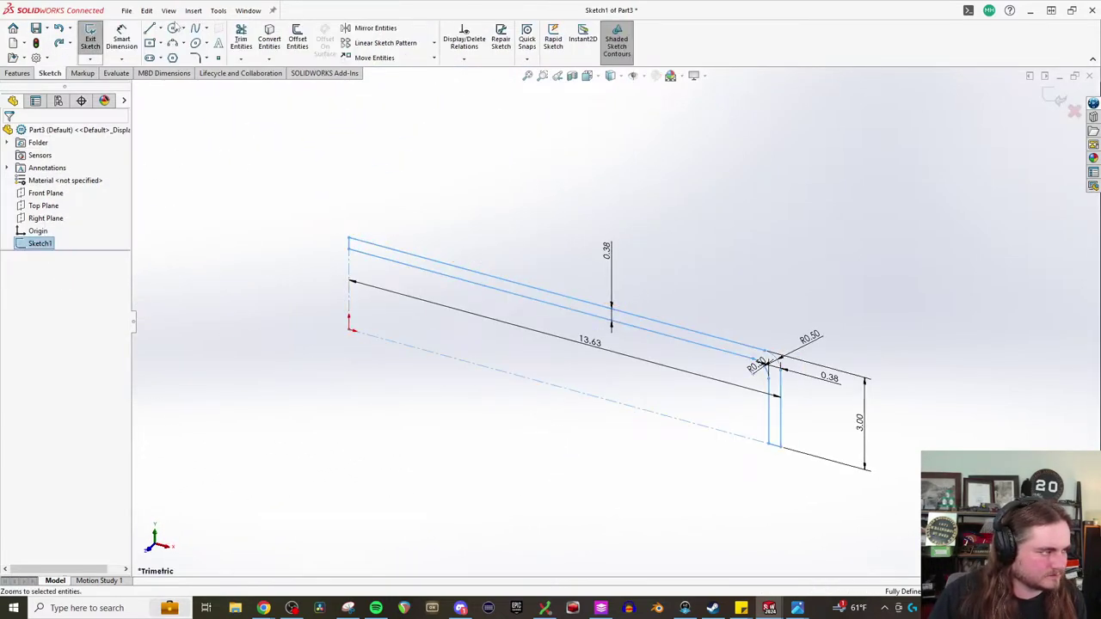
{"action": "left_click", "coordinate": [90, 38]}
{"action": "left_click", "coordinate": [109, 40]}
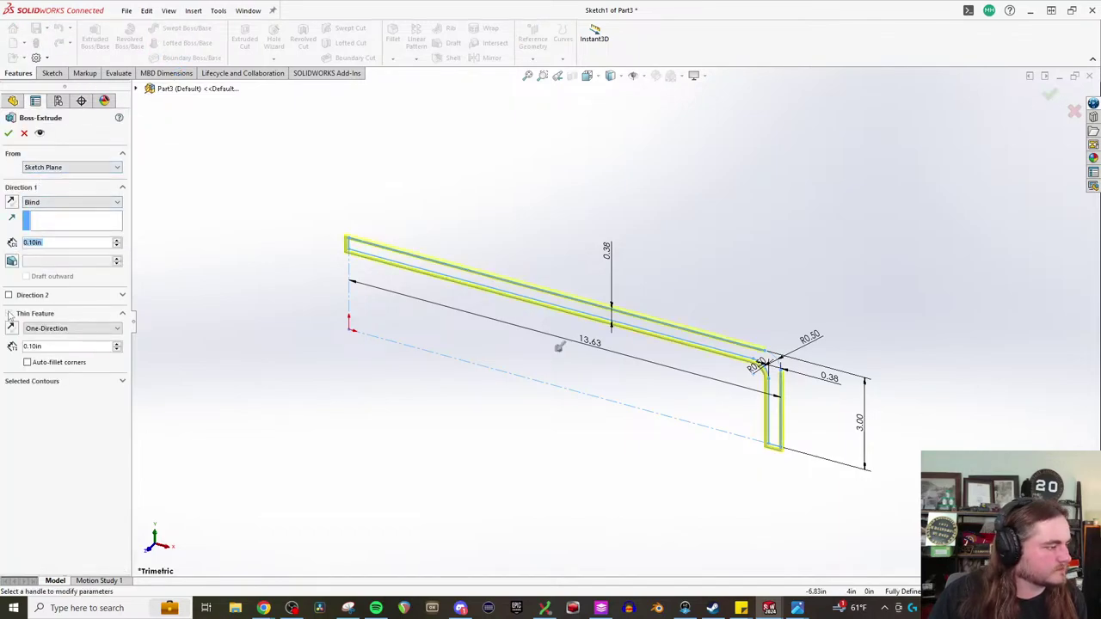
{"action": "left_click", "coordinate": [44, 328]}
{"action": "left_click", "coordinate": [45, 330]}
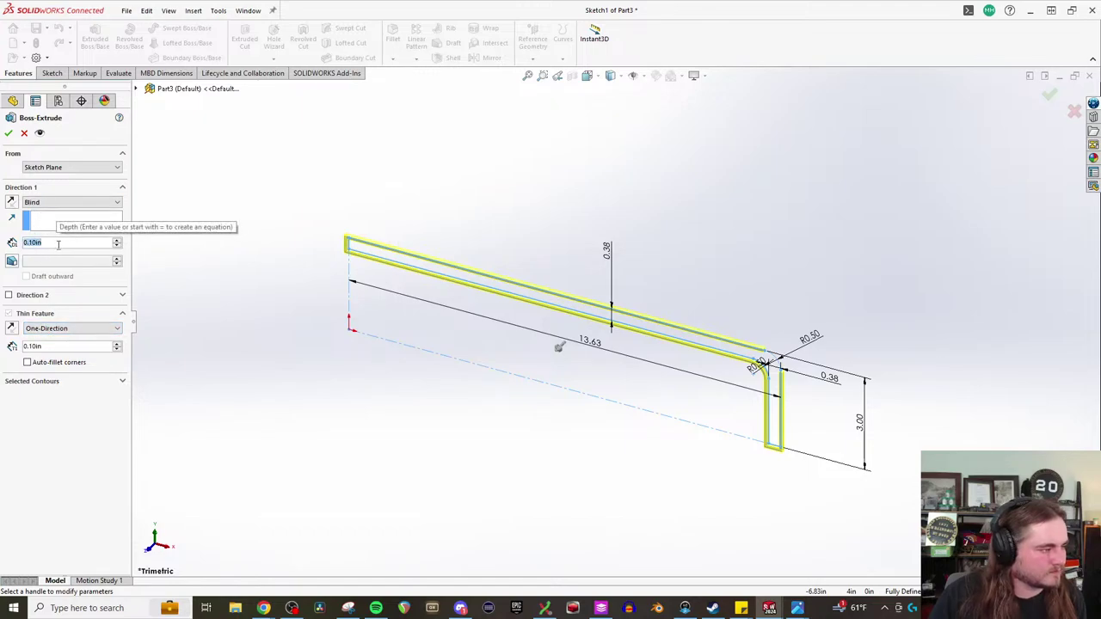
{"action": "type", "text": "51.5"}
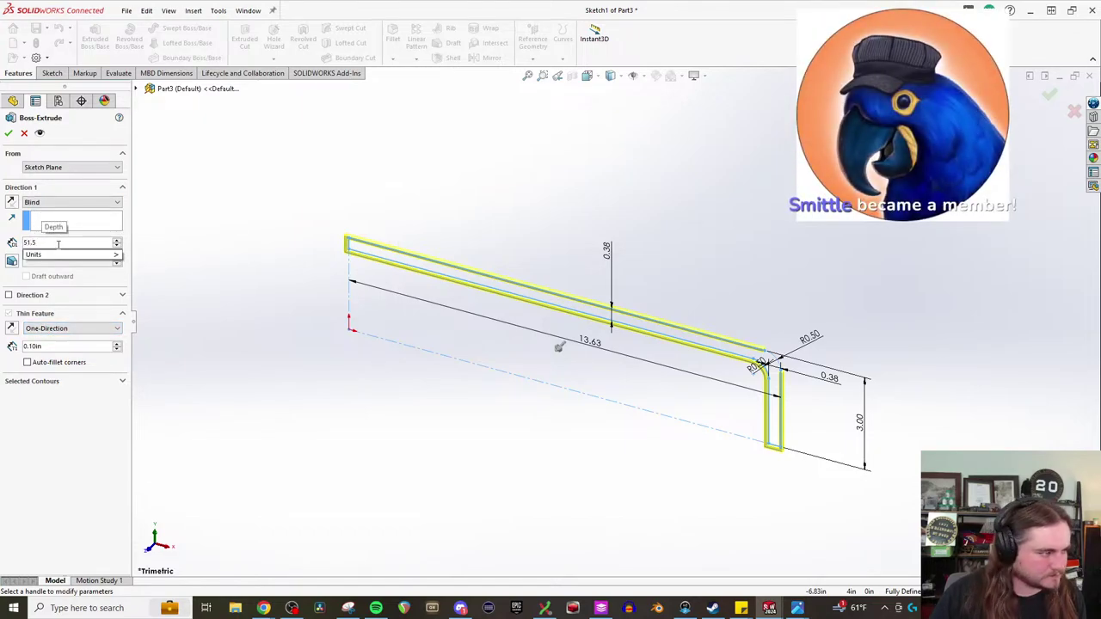
{"action": "left_click", "coordinate": [43, 397]}
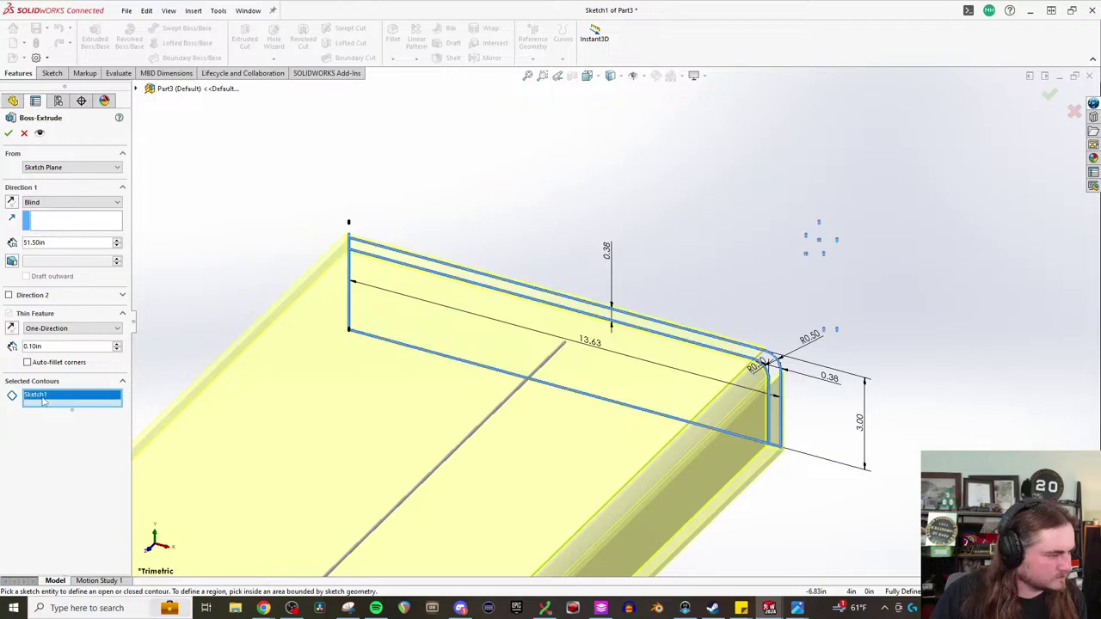
{"action": "key", "text": "Delete"}
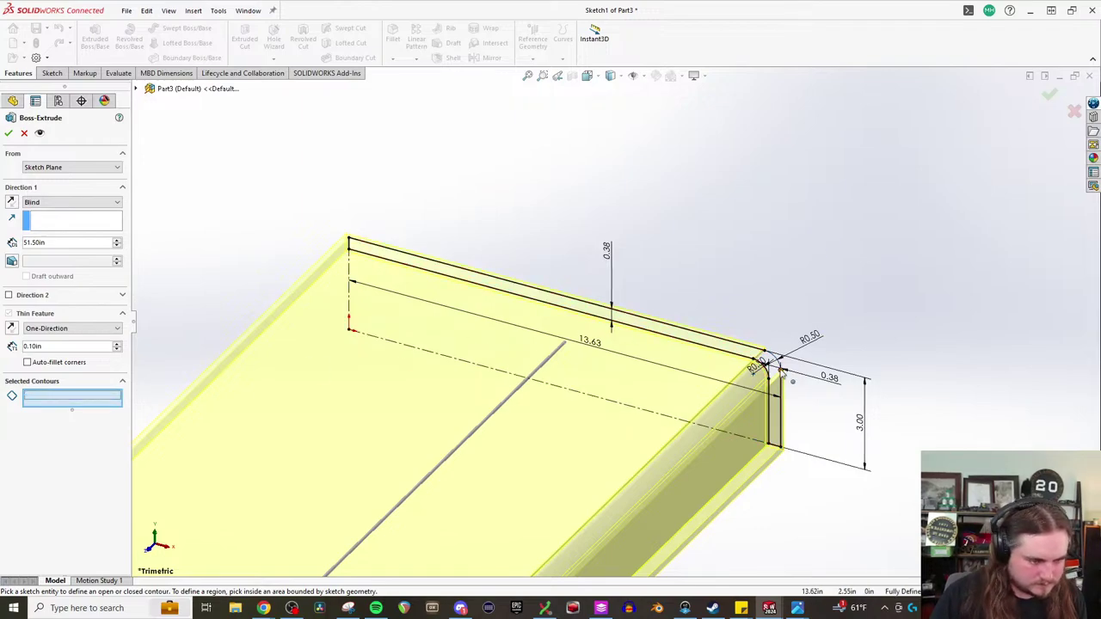
{"action": "scroll", "coordinate": [774, 374], "scroll_direction": "up", "scroll_amount": 3}
{"action": "key", "text": "Escape"}
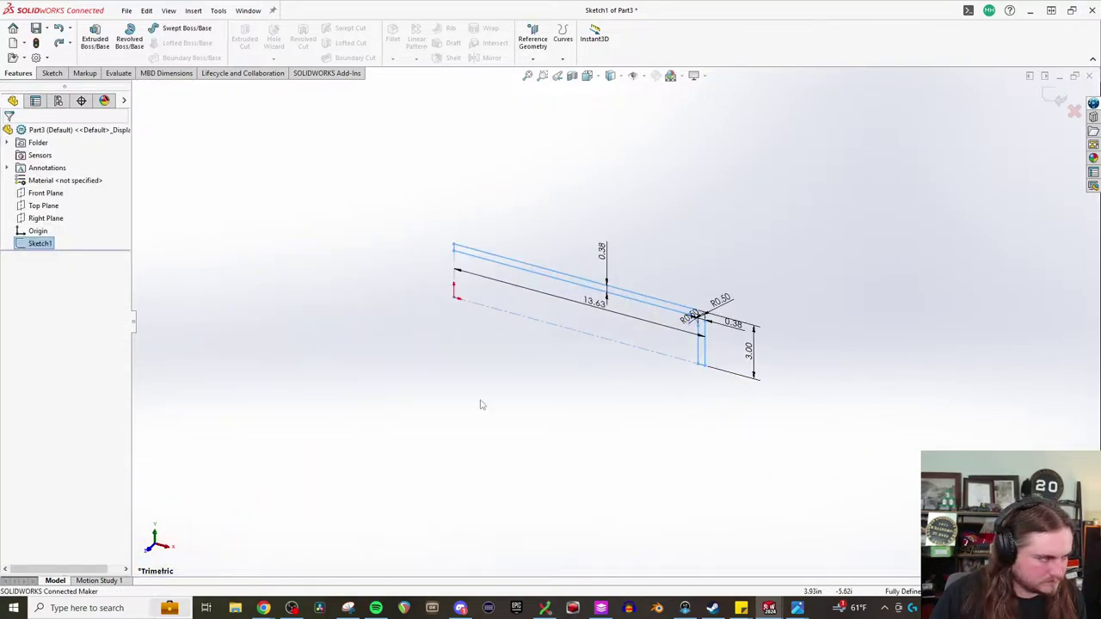
- Try to extrude only the area between the flange leg's two lines by picking it as the contour
{"action": "left_click", "coordinate": [90, 45]}
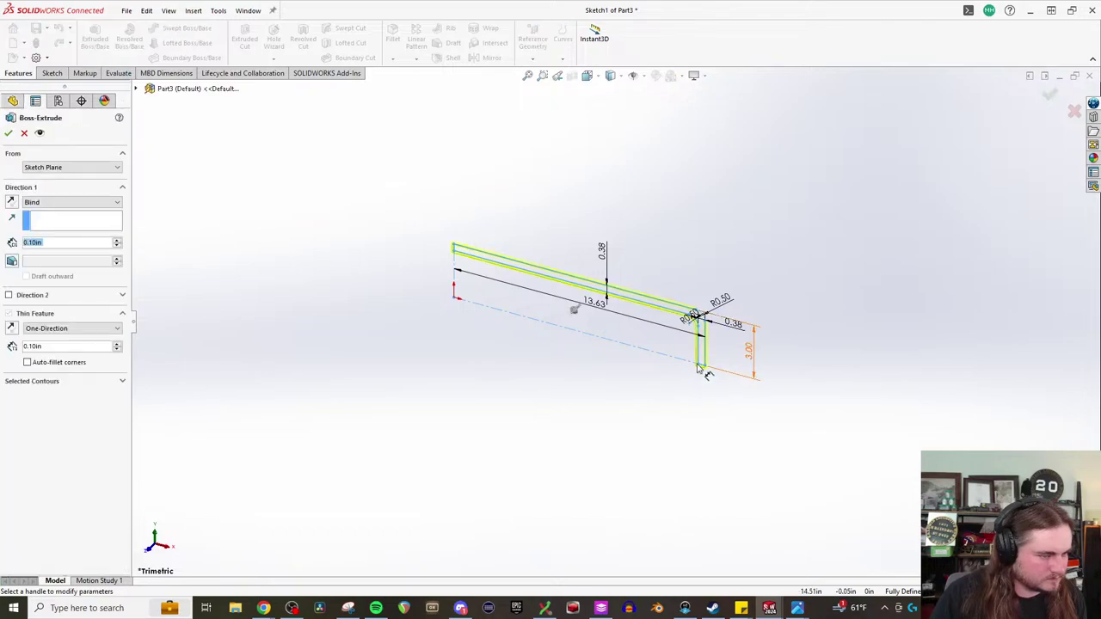
{"action": "scroll", "coordinate": [688, 340], "scroll_direction": "down", "scroll_amount": 5}
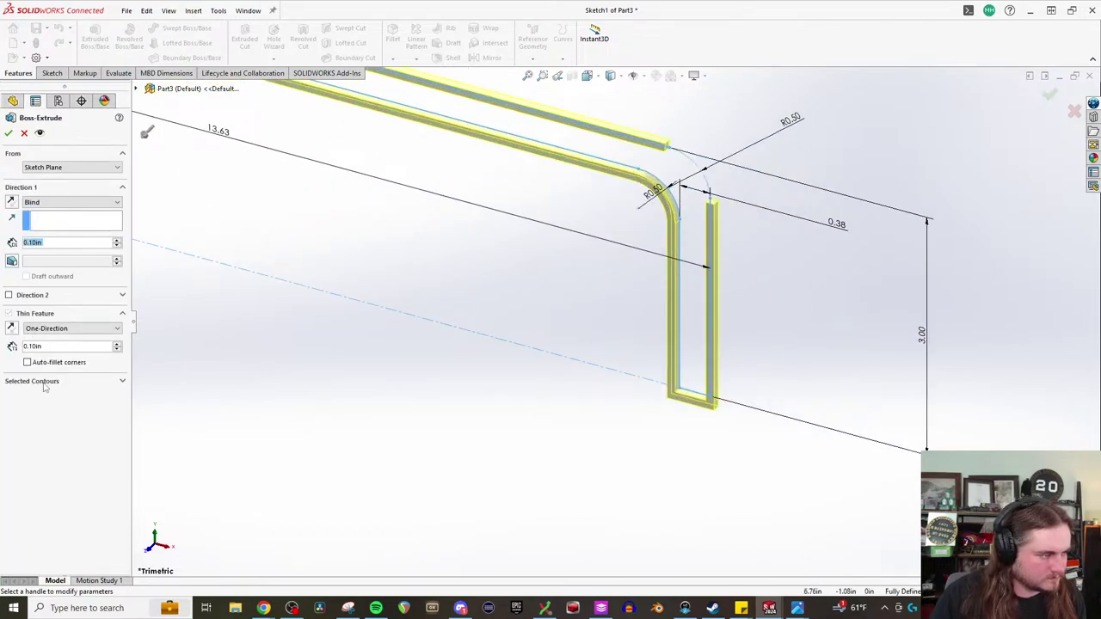
{"action": "left_click", "coordinate": [45, 387]}
{"action": "left_click", "coordinate": [36, 397]}
{"action": "key", "text": "Delete"}
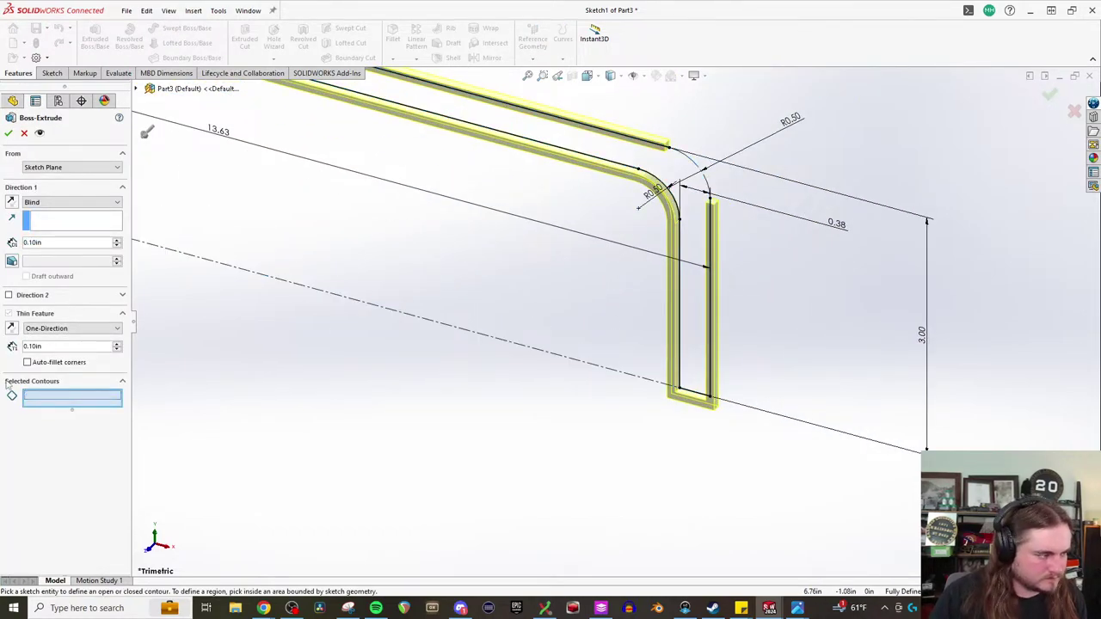
{"action": "left_click", "coordinate": [683, 257]}
{"action": "key", "text": "Escape"}
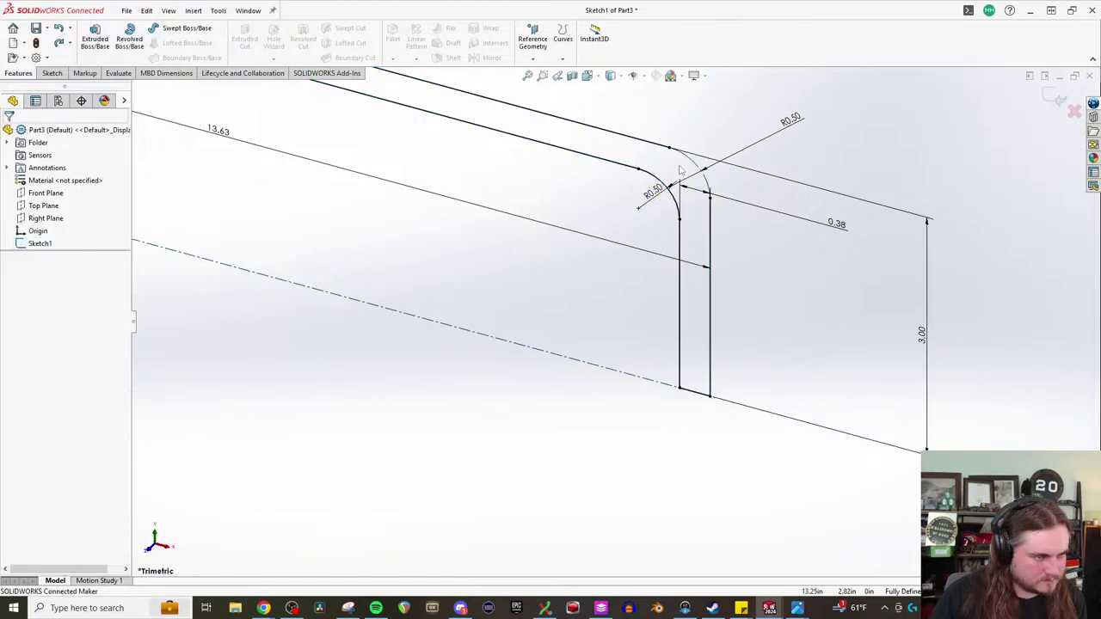
- Try to extrude the profile by adjusting the thin feature type and clearing the selected contours
{"action": "left_click", "coordinate": [37, 244]}
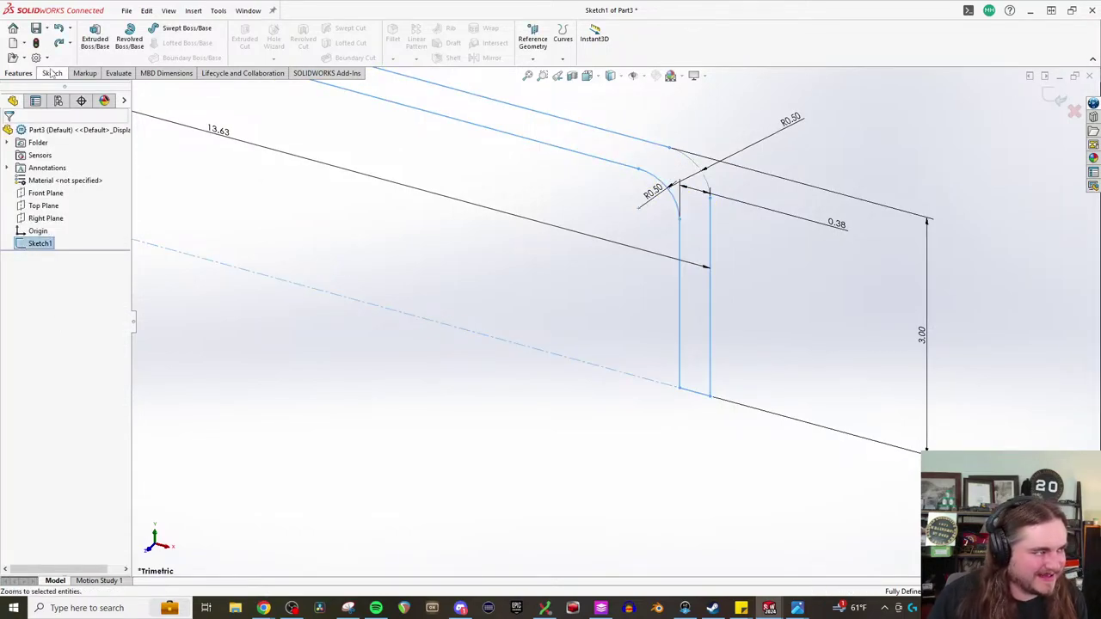
{"action": "left_click", "coordinate": [94, 39]}
{"action": "middle_click_drag", "start_coordinate": [460, 243], "coordinate": [521, 176]}
{"action": "left_click", "coordinate": [73, 328]}
{"action": "left_click", "coordinate": [51, 333]}
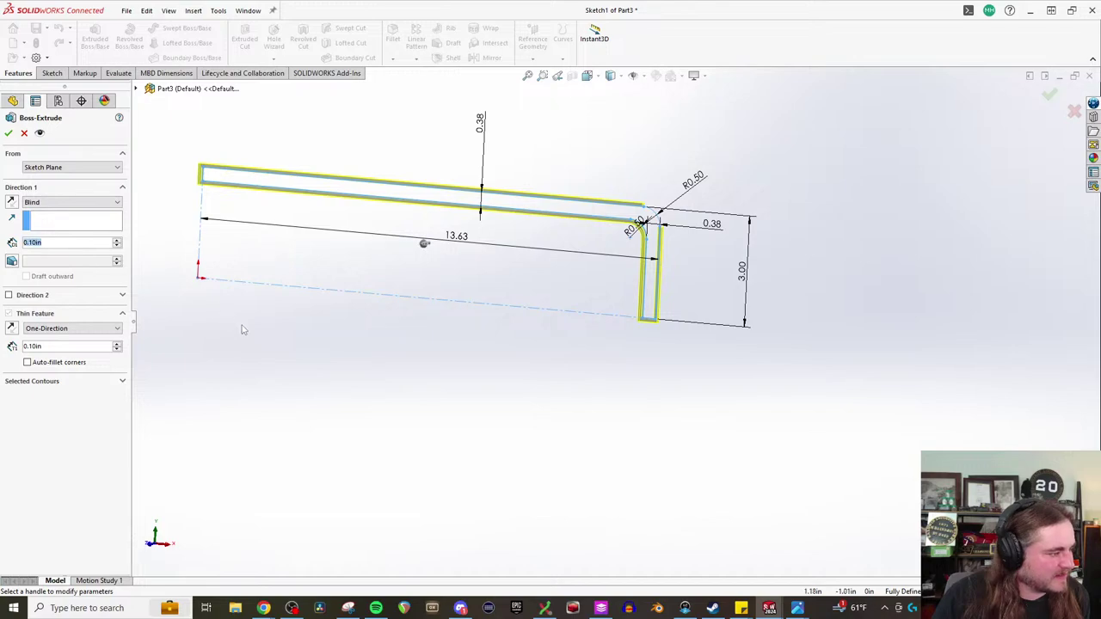
{"action": "left_click", "coordinate": [112, 383]}
{"action": "left_click", "coordinate": [58, 398]}
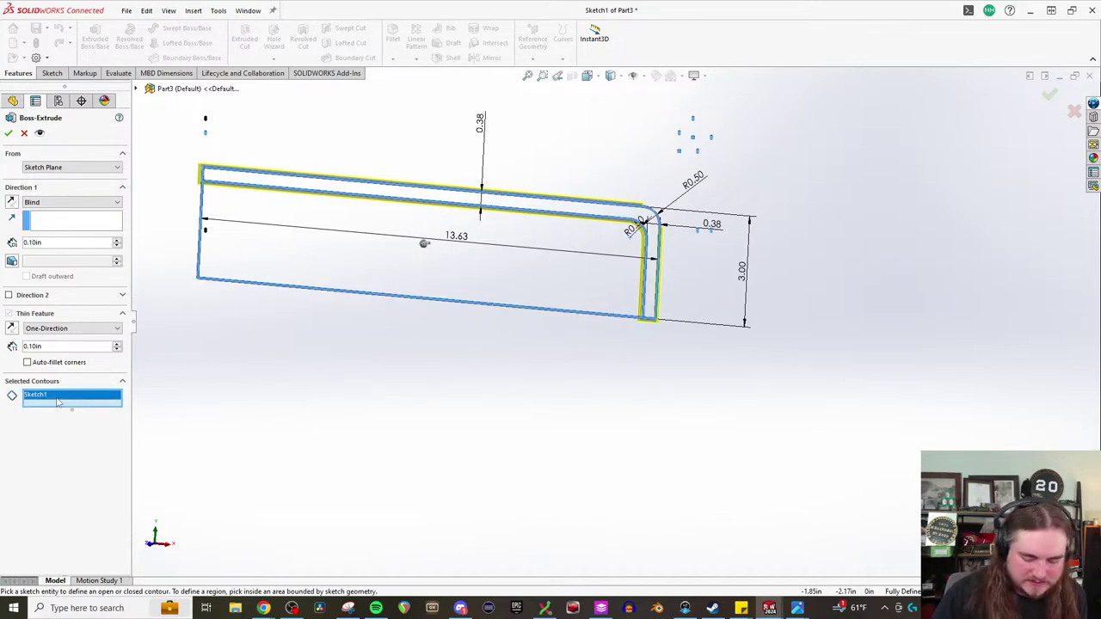
{"action": "key", "text": "Delete"}
{"action": "left_click", "coordinate": [52, 329]}
{"action": "left_click", "coordinate": [41, 345]}
{"action": "key", "text": "Escape"}
{"action": "scroll", "coordinate": [579, 325], "scroll_direction": "up", "scroll_amount": 2}
{"action": "scroll", "coordinate": [619, 271], "scroll_direction": "down", "scroll_amount": 3}
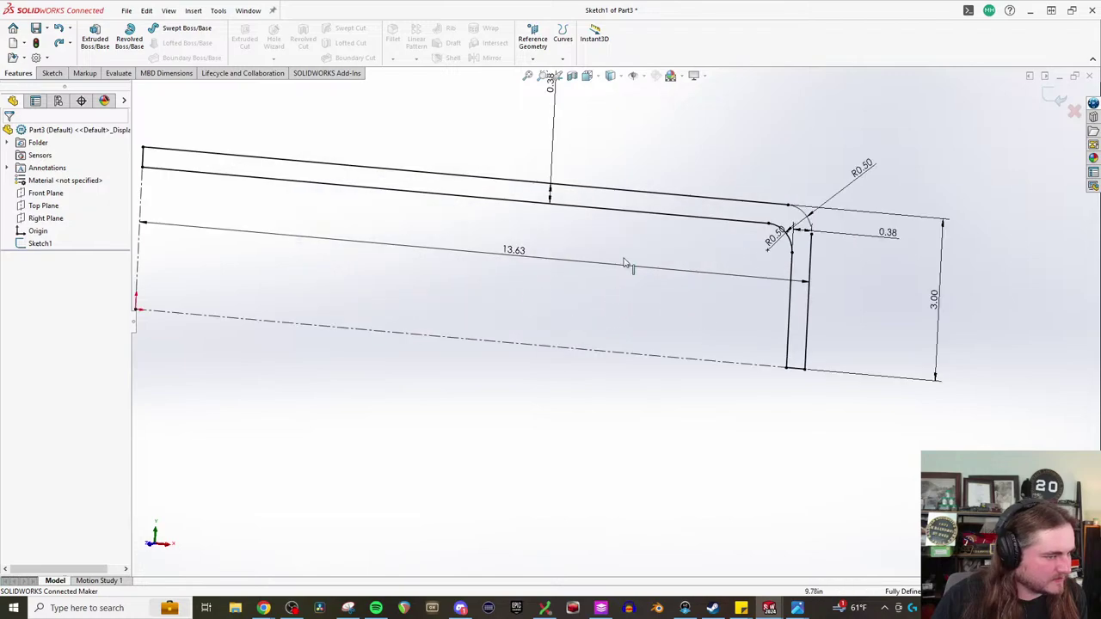
- Reopen the profile sketch and convert the outer corner arc from construction to regular geometry
{"action": "left_click", "coordinate": [41, 244]}
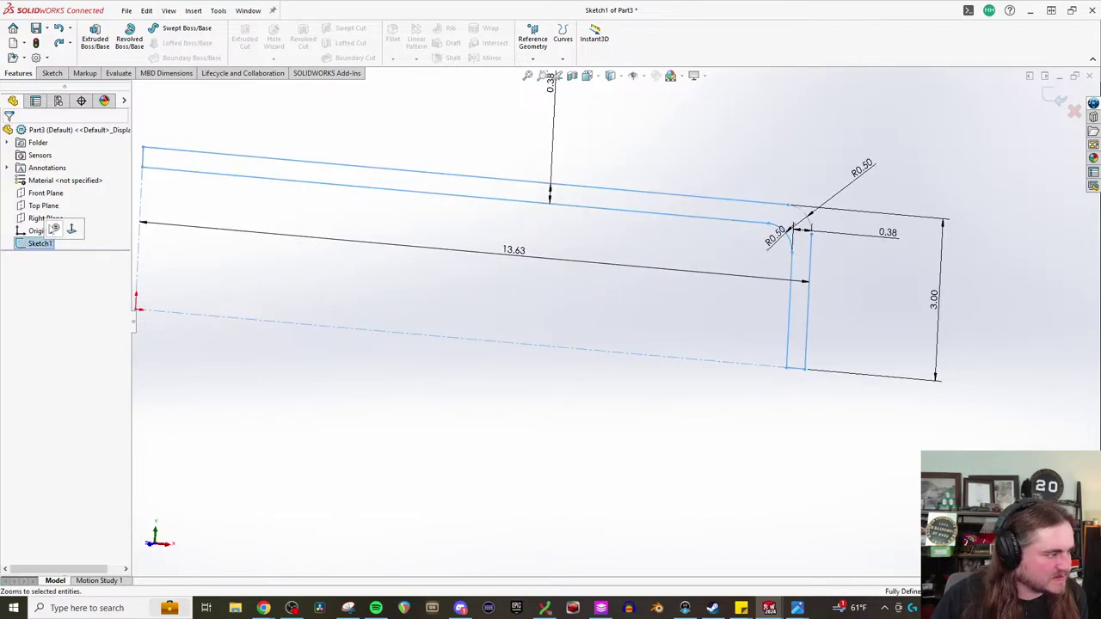
{"action": "left_click", "coordinate": [52, 72]}
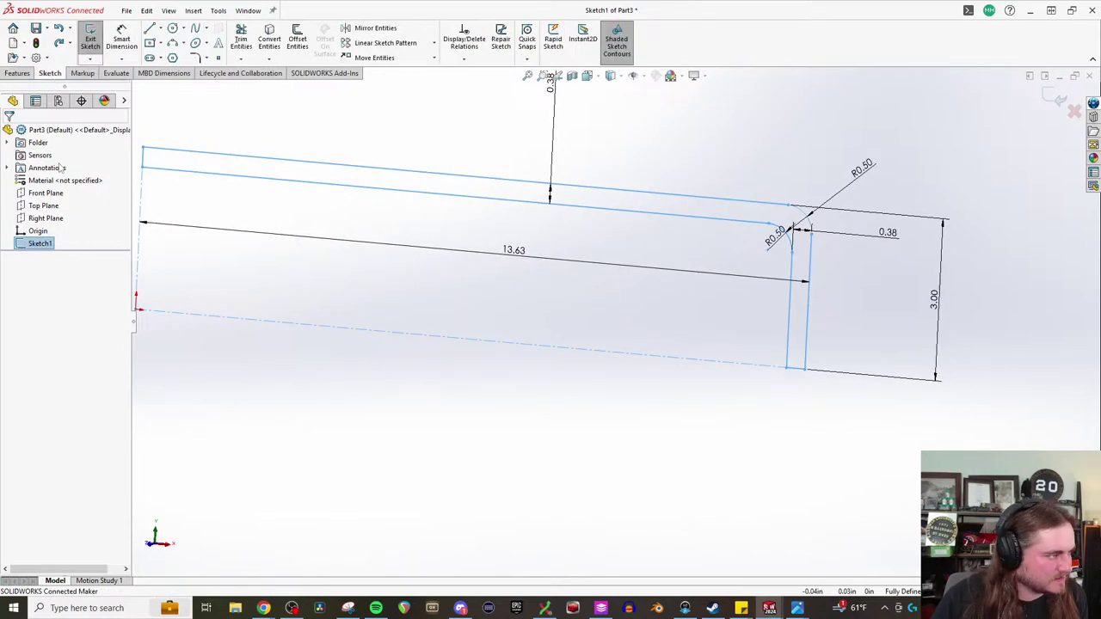
{"action": "left_click", "coordinate": [90, 38]}
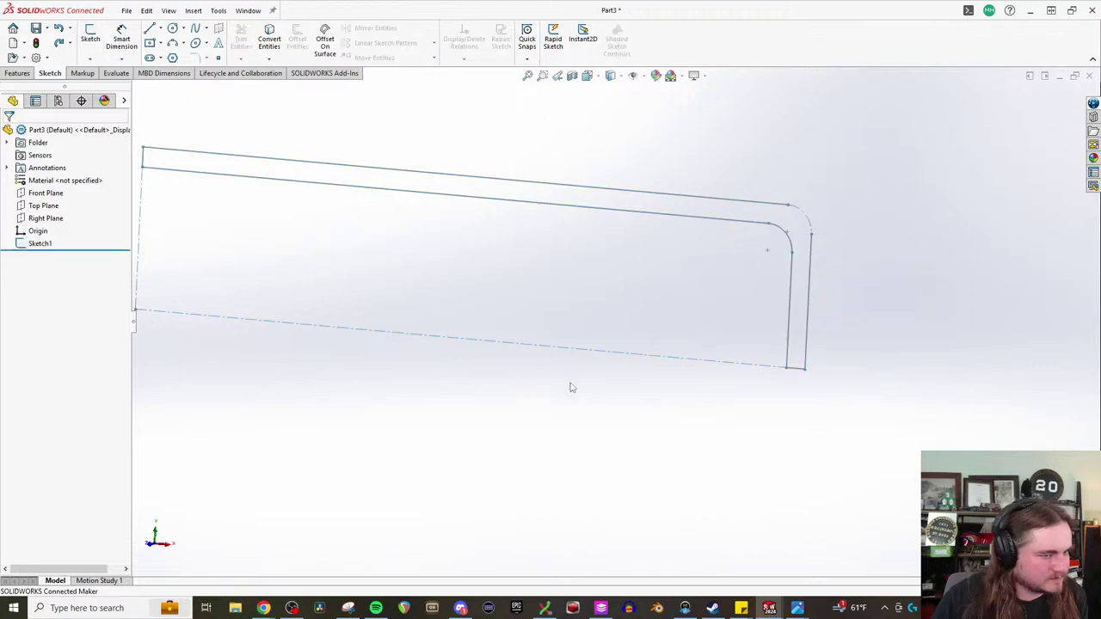
{"action": "left_click", "coordinate": [34, 211]}
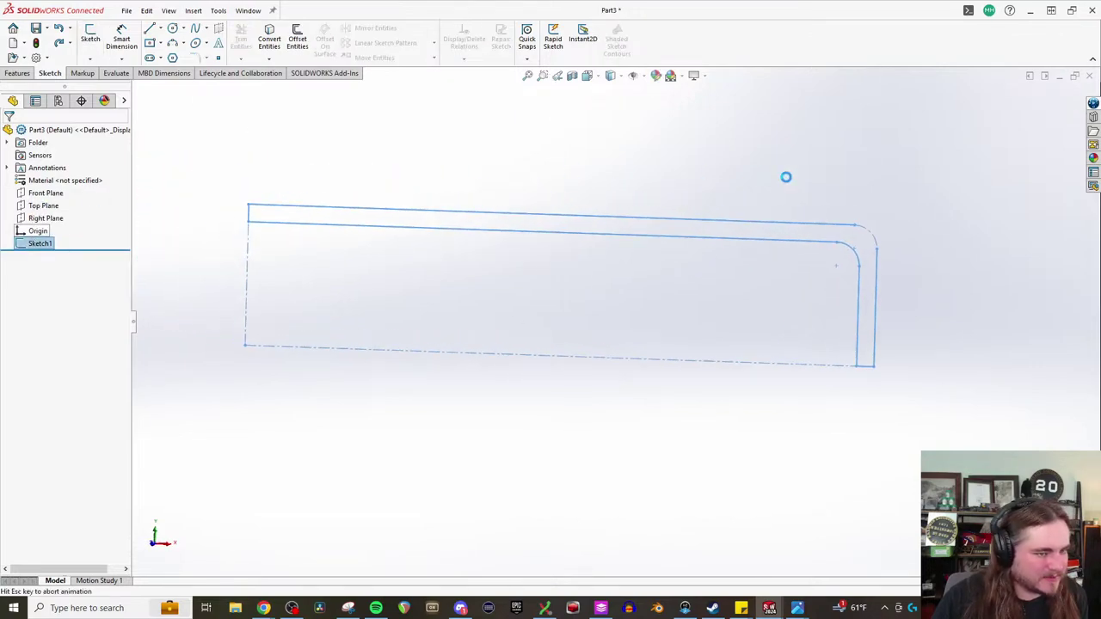
{"action": "scroll", "coordinate": [886, 256], "scroll_direction": "down", "scroll_amount": 5}
{"action": "scroll", "coordinate": [886, 255], "scroll_direction": "down", "scroll_amount": 2}
{"action": "left_click", "coordinate": [842, 248]}
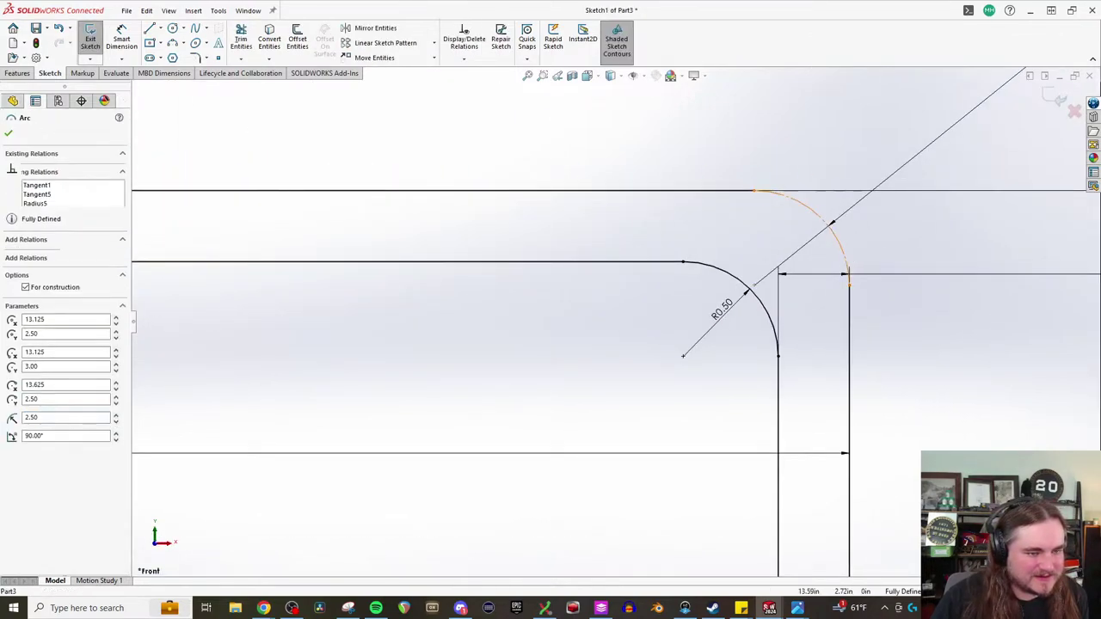
{"action": "right_click", "coordinate": [843, 248]}
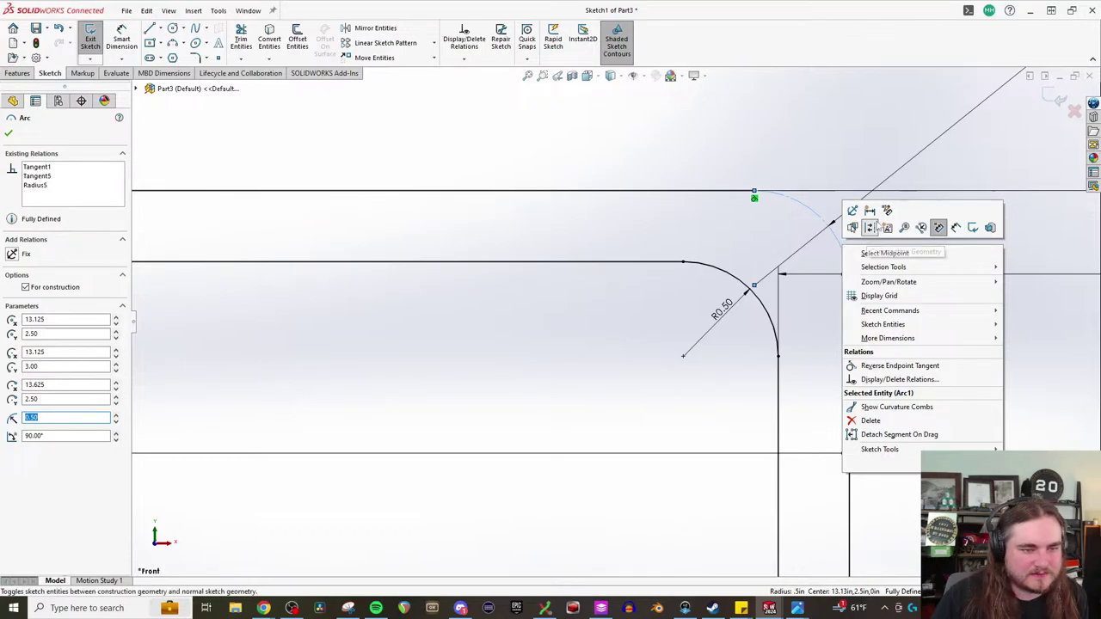
{"action": "left_click", "coordinate": [872, 225]}
{"action": "left_click", "coordinate": [877, 238]}
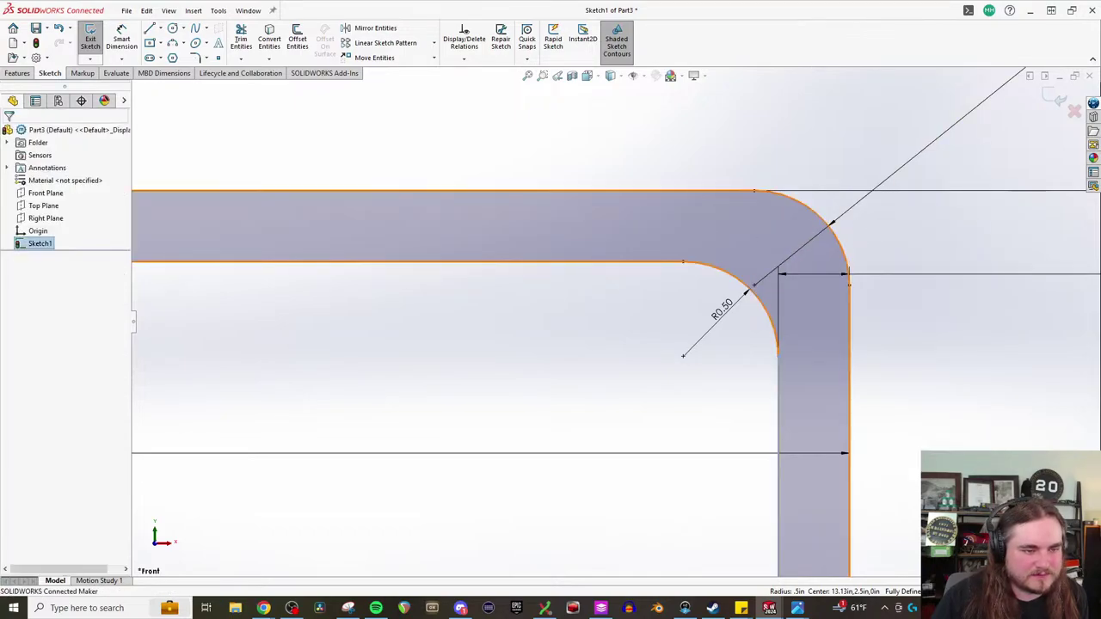
- Extrude the closed flanged sheet profile 51.5 in as a blind solid boss
{"action": "scroll", "coordinate": [700, 246], "scroll_direction": "up", "scroll_amount": 3}
{"action": "left_click", "coordinate": [19, 73]}
{"action": "left_click", "coordinate": [95, 38]}
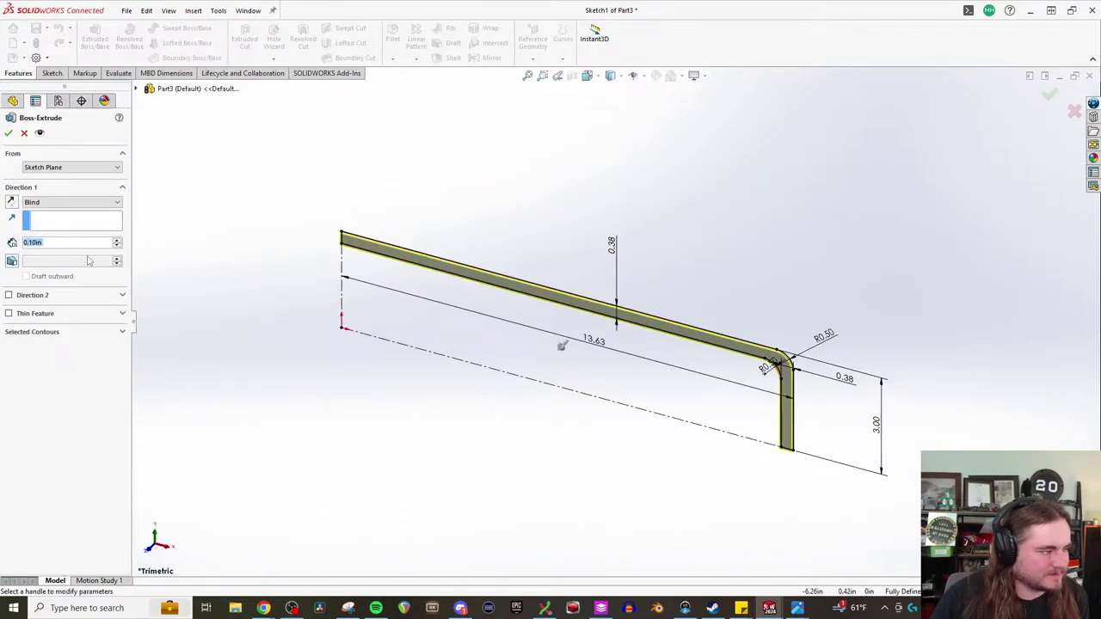
{"action": "type", "text": "51.5"}
{"action": "key", "text": "Return"}
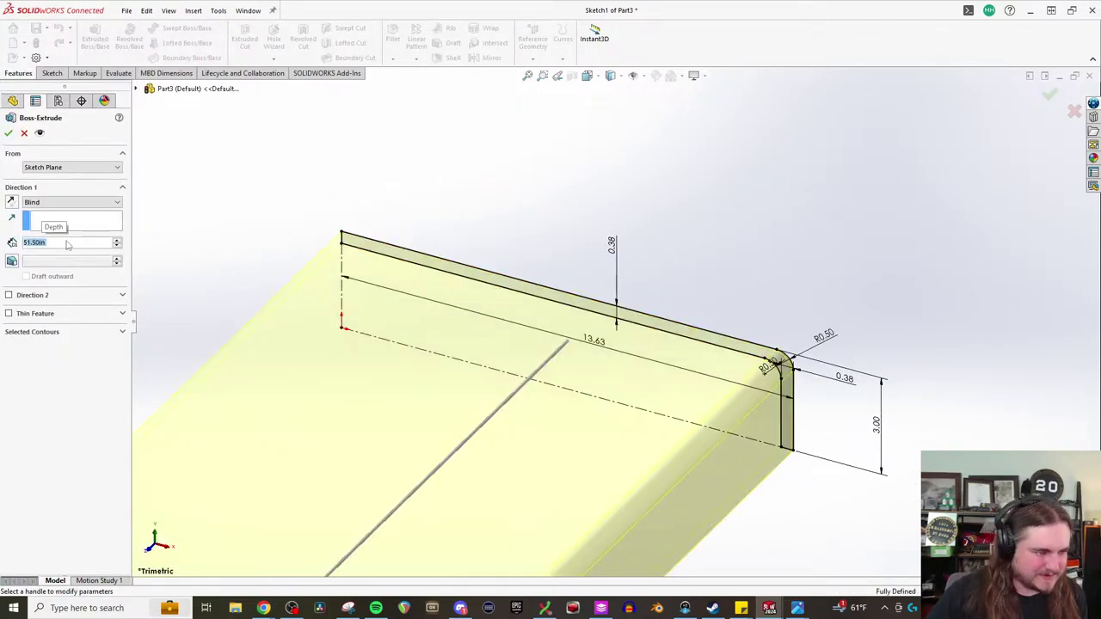
{"action": "scroll", "coordinate": [590, 288], "scroll_direction": "up", "scroll_amount": 5}
{"action": "scroll", "coordinate": [591, 288], "scroll_direction": "down", "scroll_amount": 3}
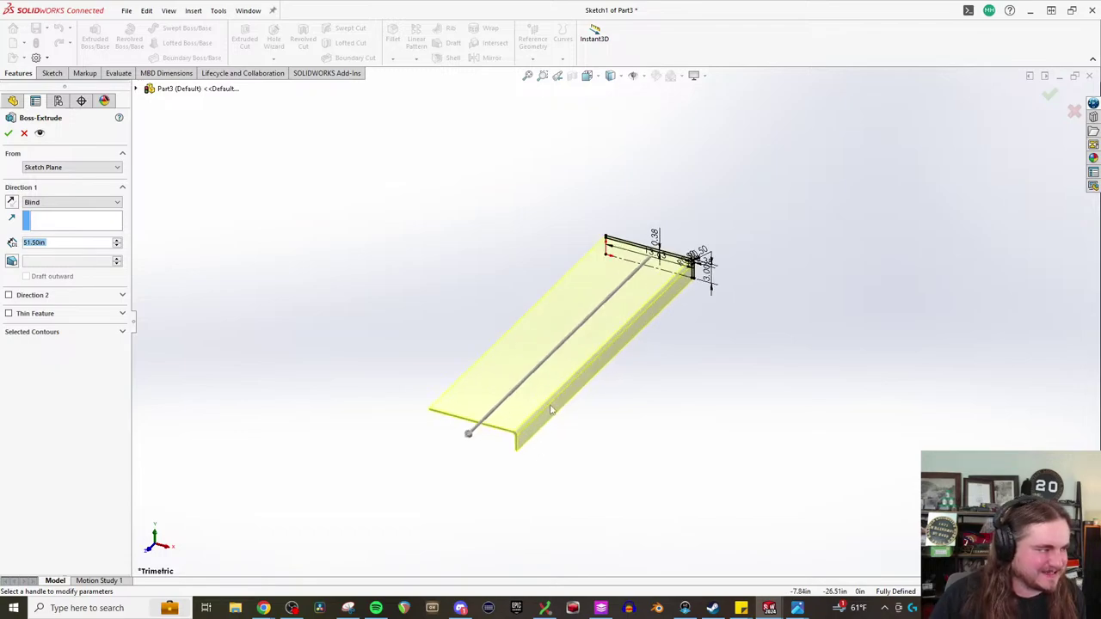
{"action": "left_click", "coordinate": [9, 134]}
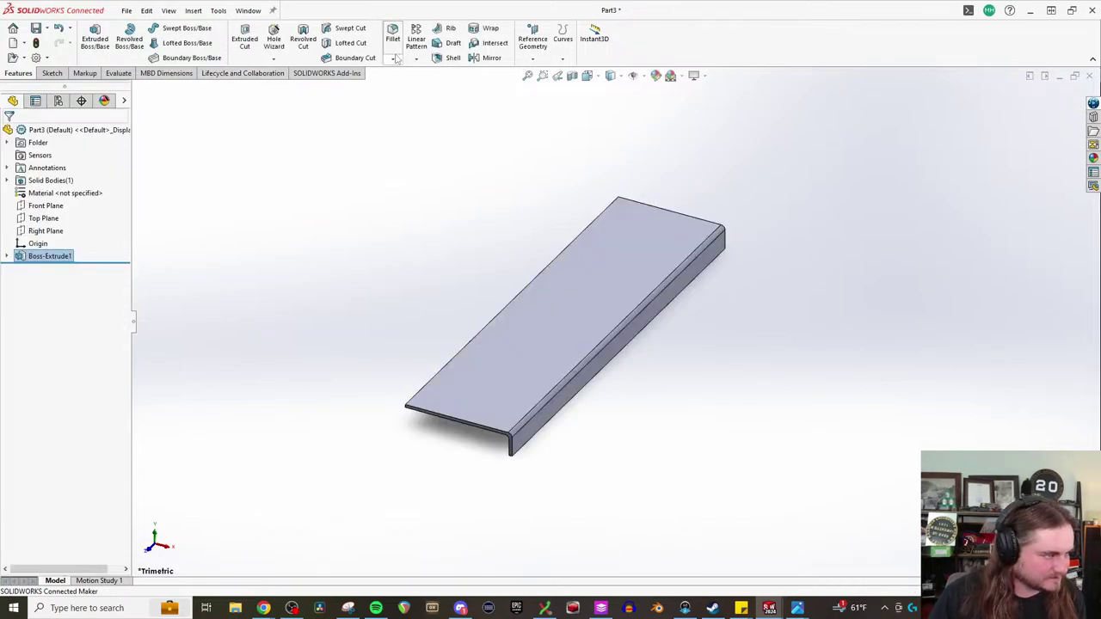
- Mirror the extruded flanged plate about the Right Plane to form the full-width sheet with flanges on both sides
{"action": "left_click", "coordinate": [488, 58]}
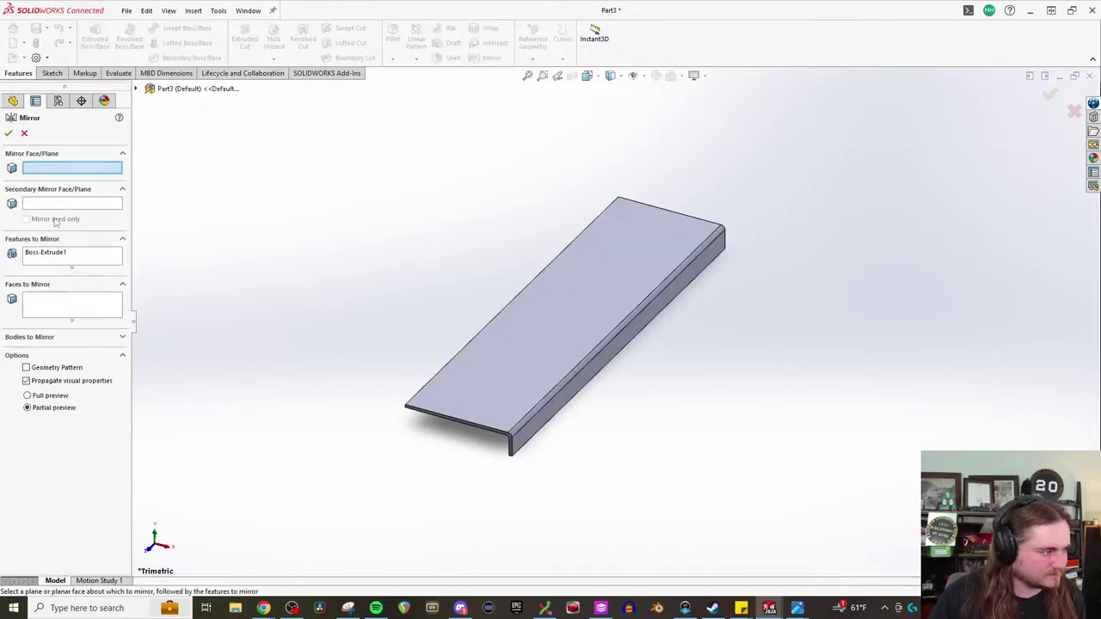
{"action": "left_click", "coordinate": [570, 332]}
{"action": "middle_click_drag", "start_coordinate": [570, 332], "coordinate": [506, 318]}
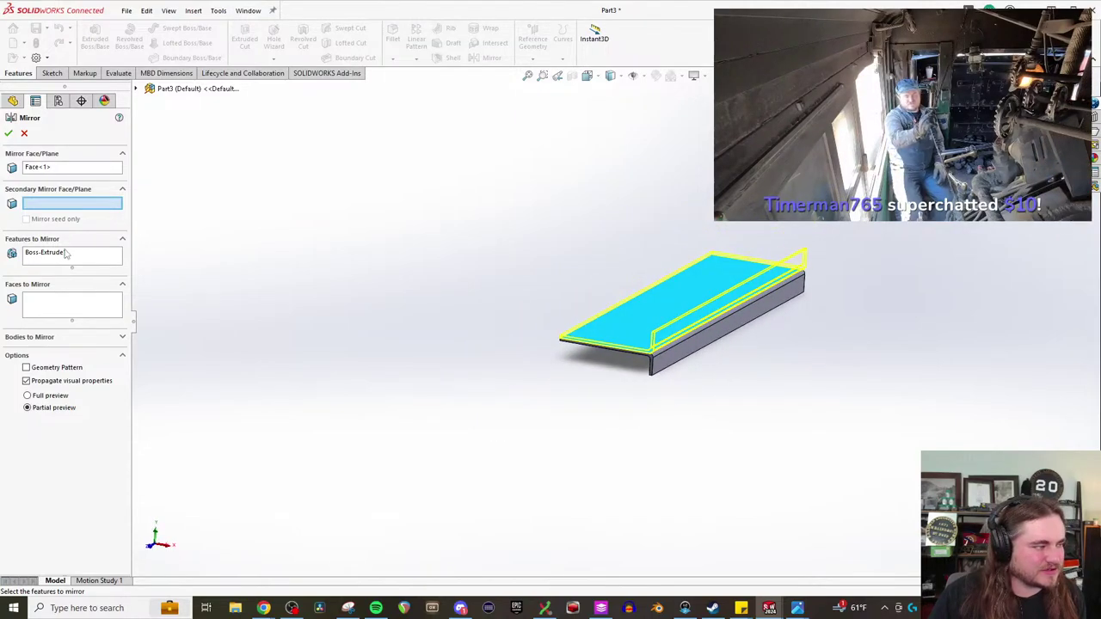
{"action": "left_click", "coordinate": [75, 308]}
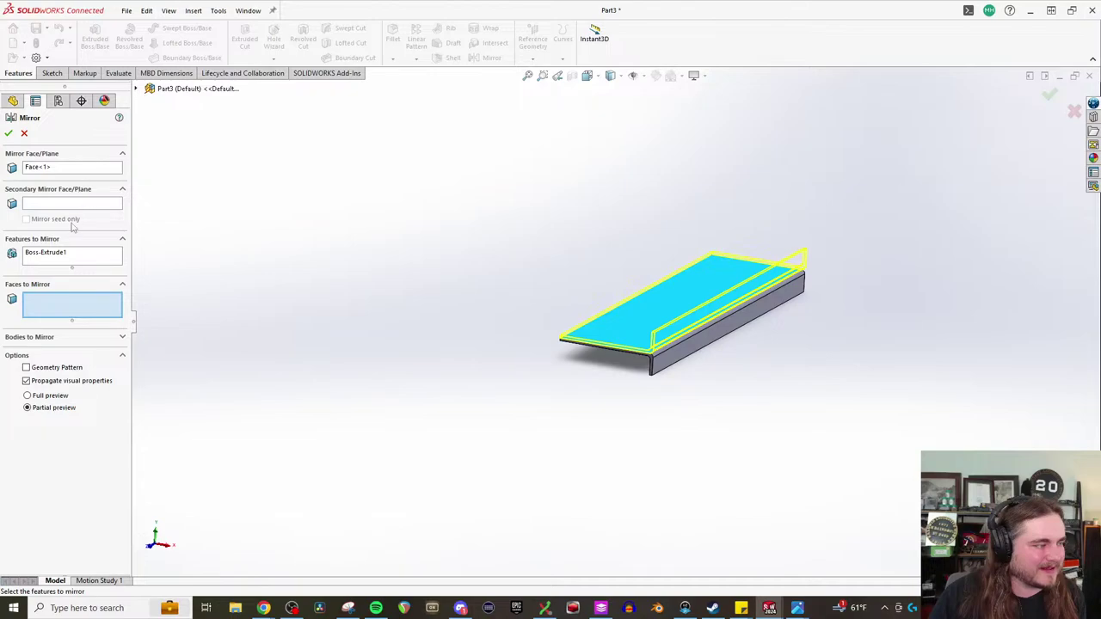
{"action": "left_click", "coordinate": [61, 169]}
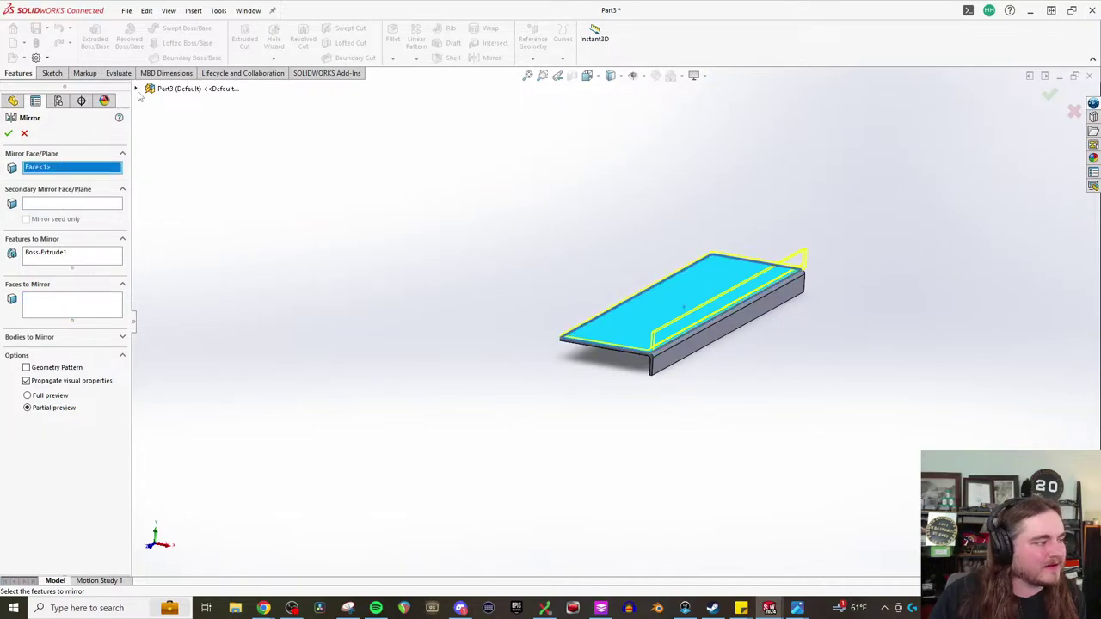
{"action": "left_click", "coordinate": [135, 89]}
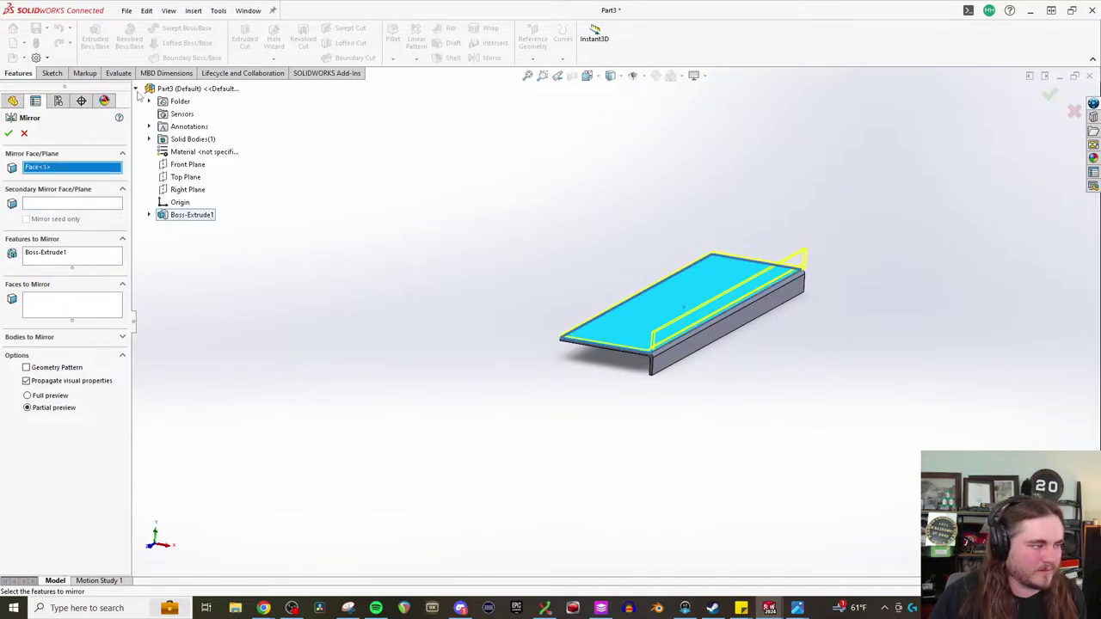
{"action": "left_click", "coordinate": [189, 192]}
{"action": "left_click", "coordinate": [7, 133]}
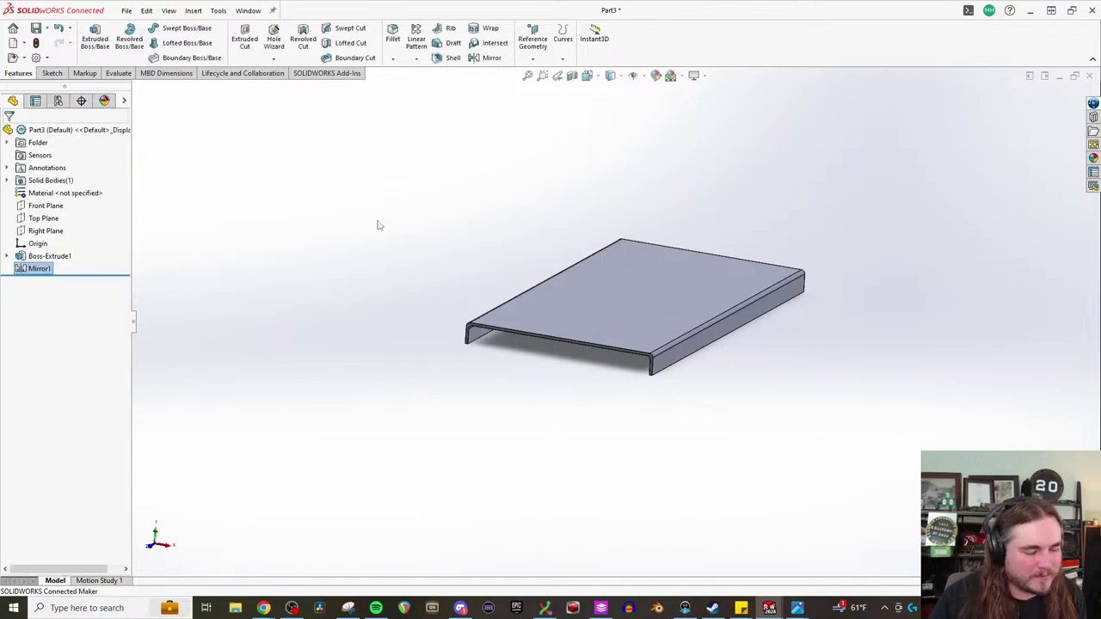
{"action": "middle_click_drag", "start_coordinate": [587, 292], "coordinate": [628, 233]}
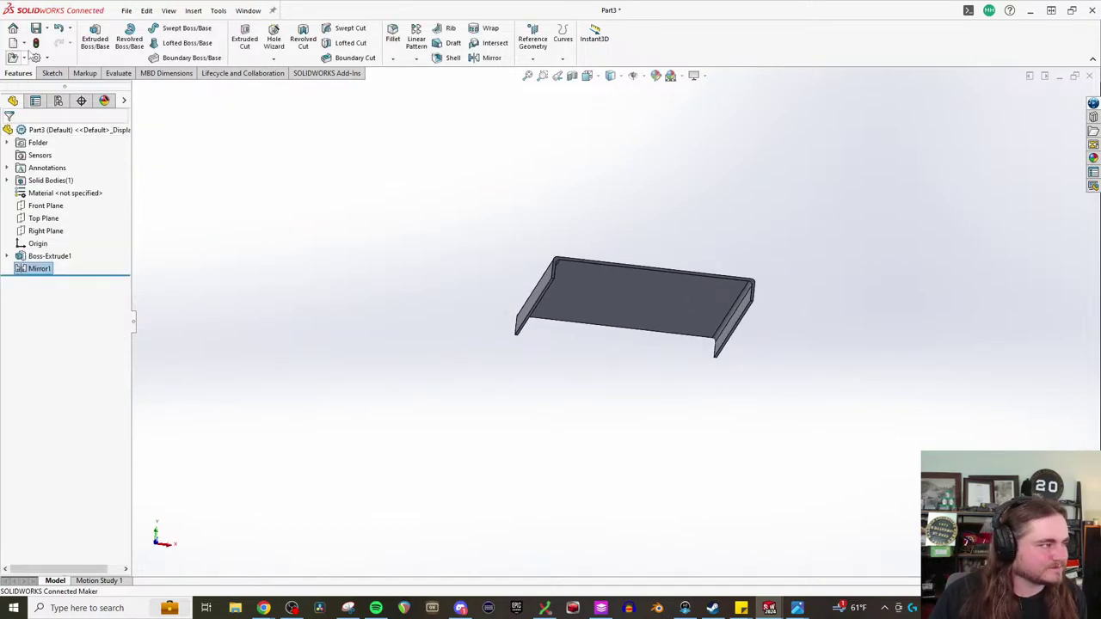
- Save all modified documents to this PC, naming the new part CrownSheetRiveted in the Boiler folder
{"action": "left_click", "coordinate": [127, 10]}
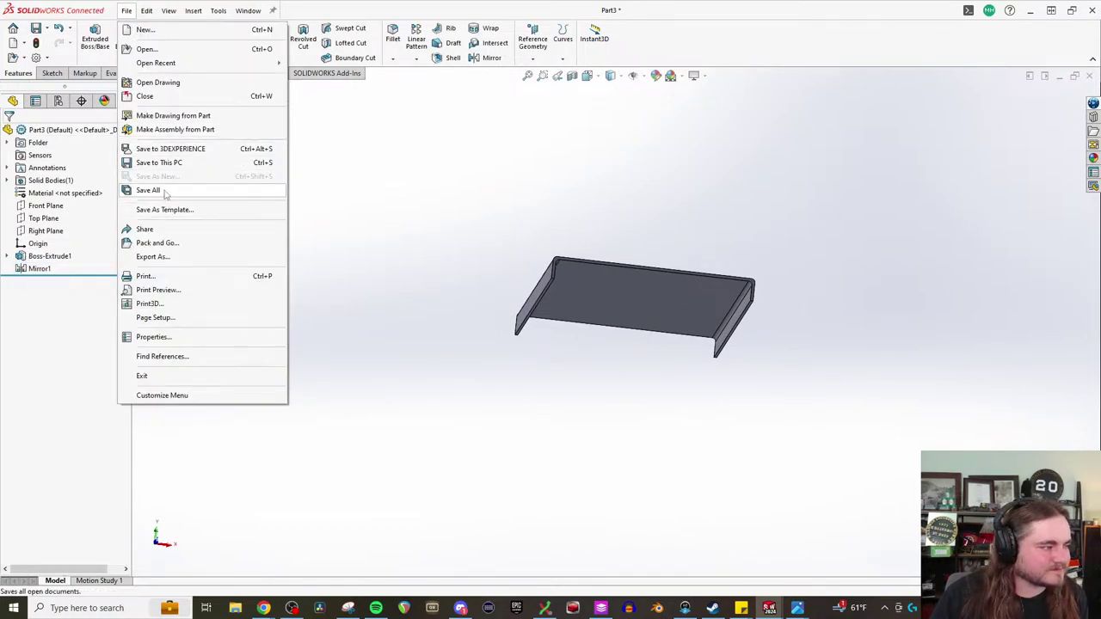
{"action": "left_click", "coordinate": [148, 190]}
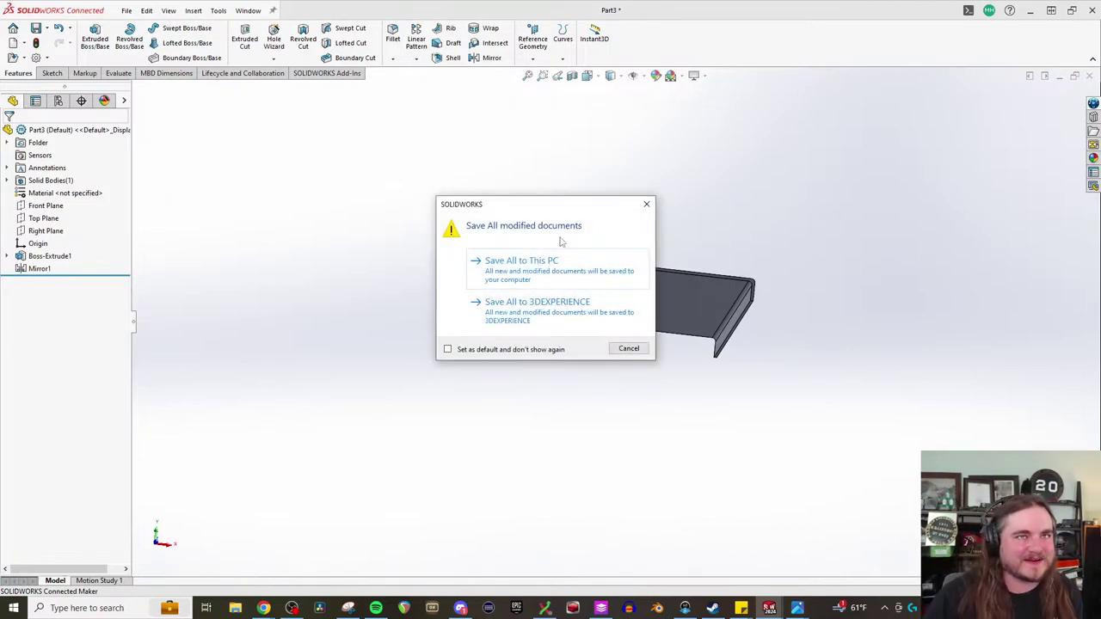
{"action": "left_click", "coordinate": [580, 272]}
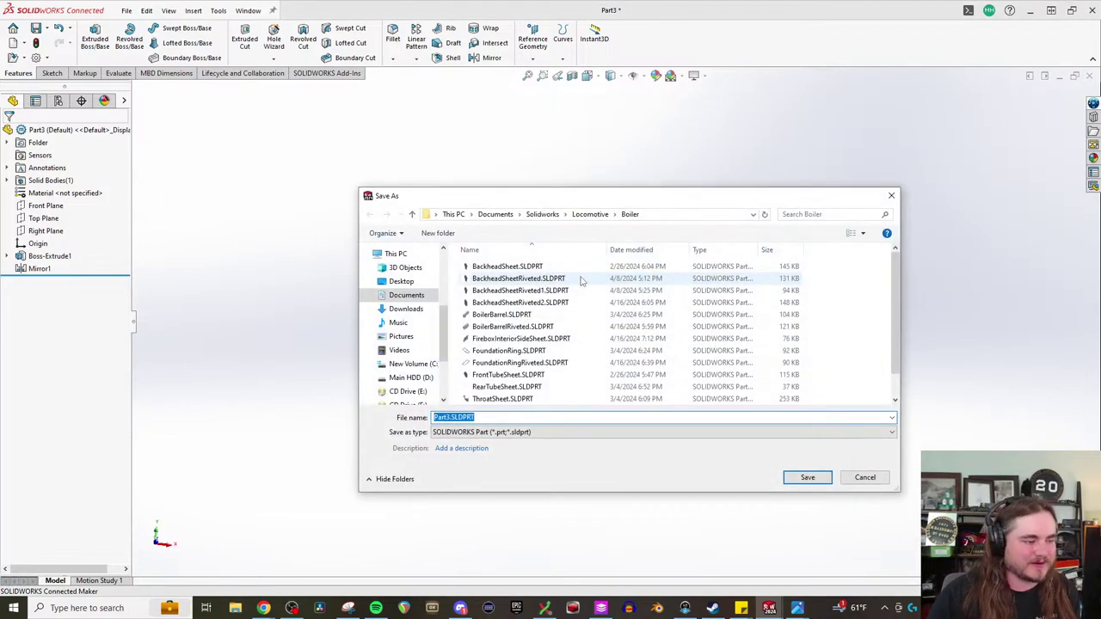
{"action": "type", "text": "CrownShee"}
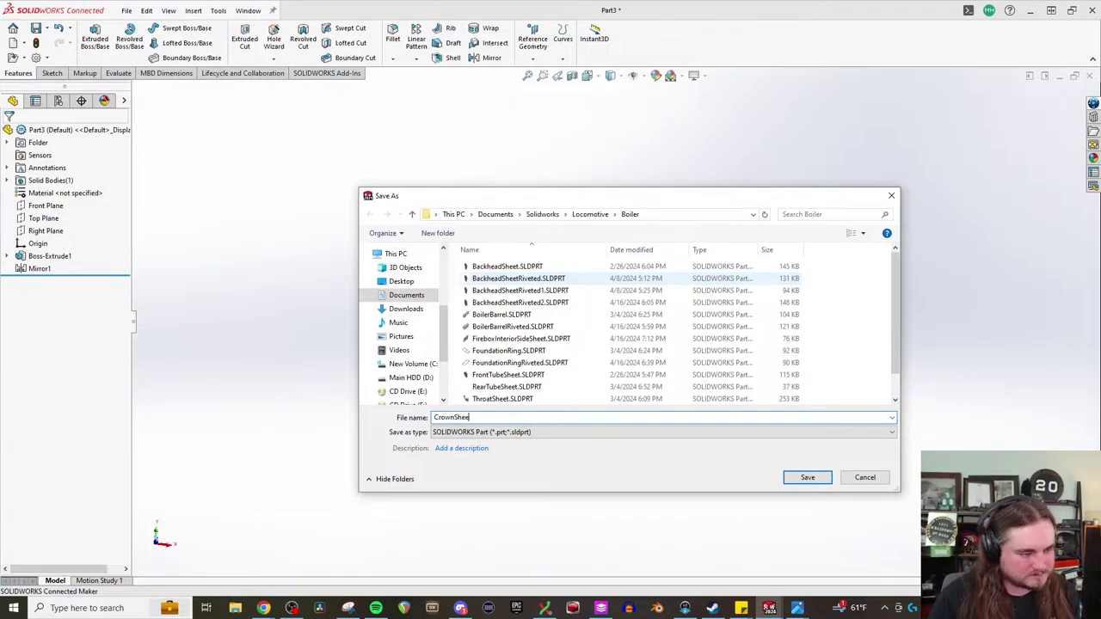
{"action": "type", "text": "tRiveted"}
{"action": "key", "text": "Return"}
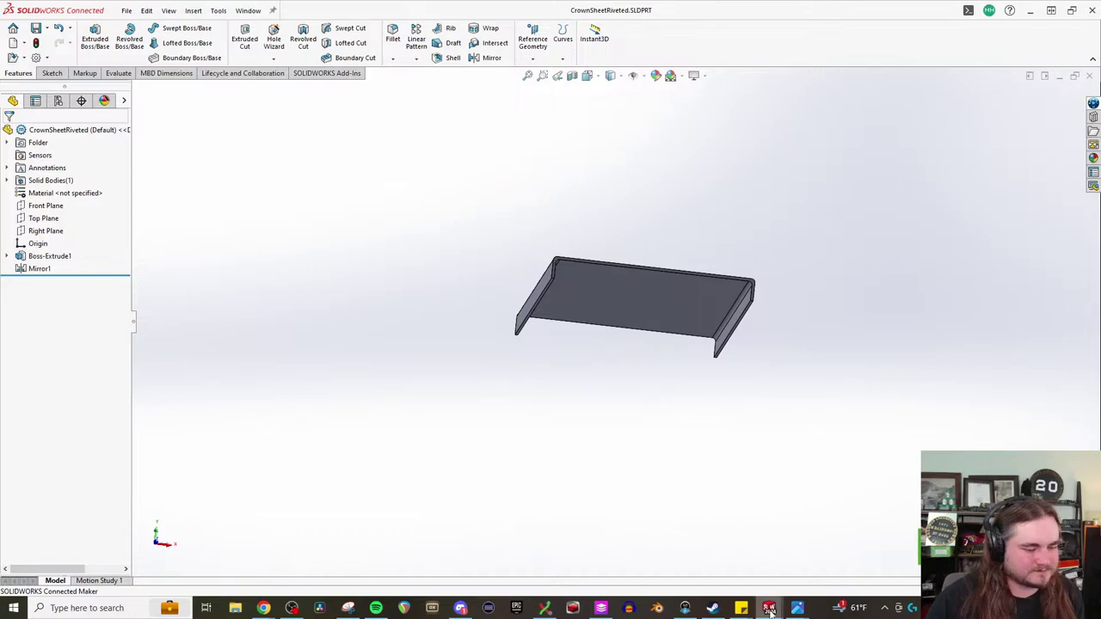
- Switch to BoilerRivetedAssembly and insert the CrownSheetRiveted part beside the boiler's firebox
{"action": "mouse_move", "coordinate": [769, 609]}
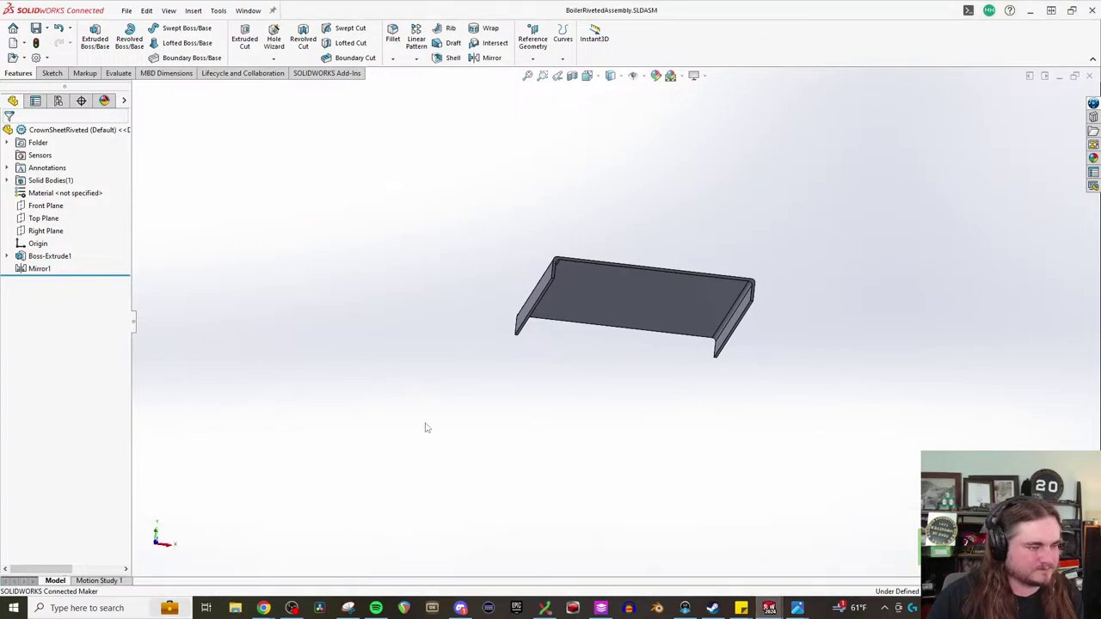
{"action": "key", "text": "ctrl+Tab"}
{"action": "scroll", "coordinate": [789, 381], "scroll_direction": "down", "scroll_amount": 2}
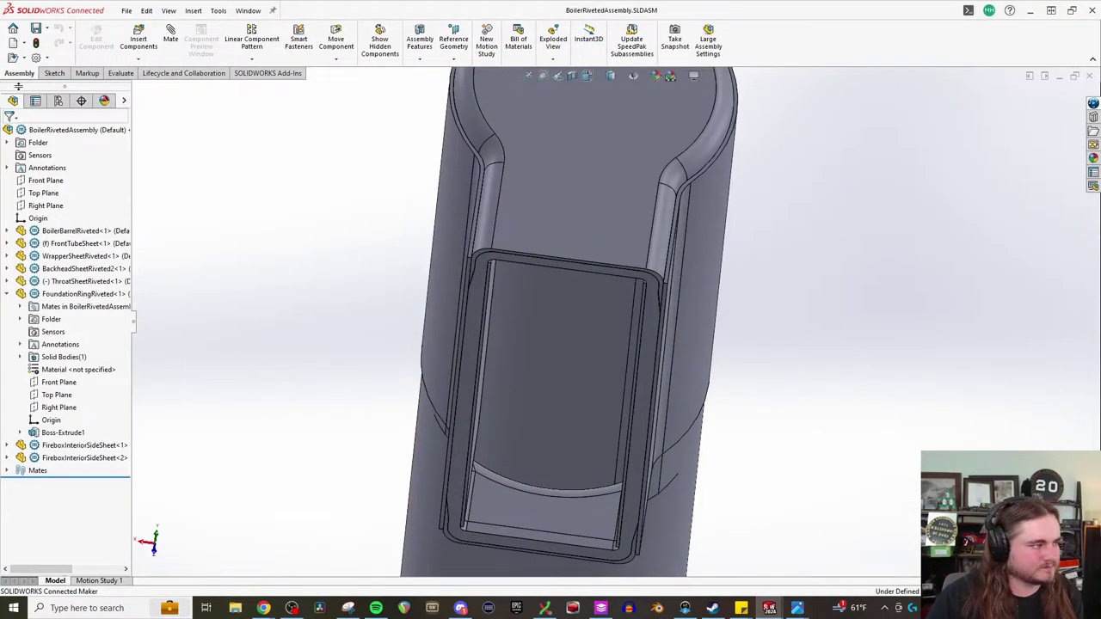
{"action": "left_click", "coordinate": [138, 59]}
{"action": "left_click", "coordinate": [162, 75]}
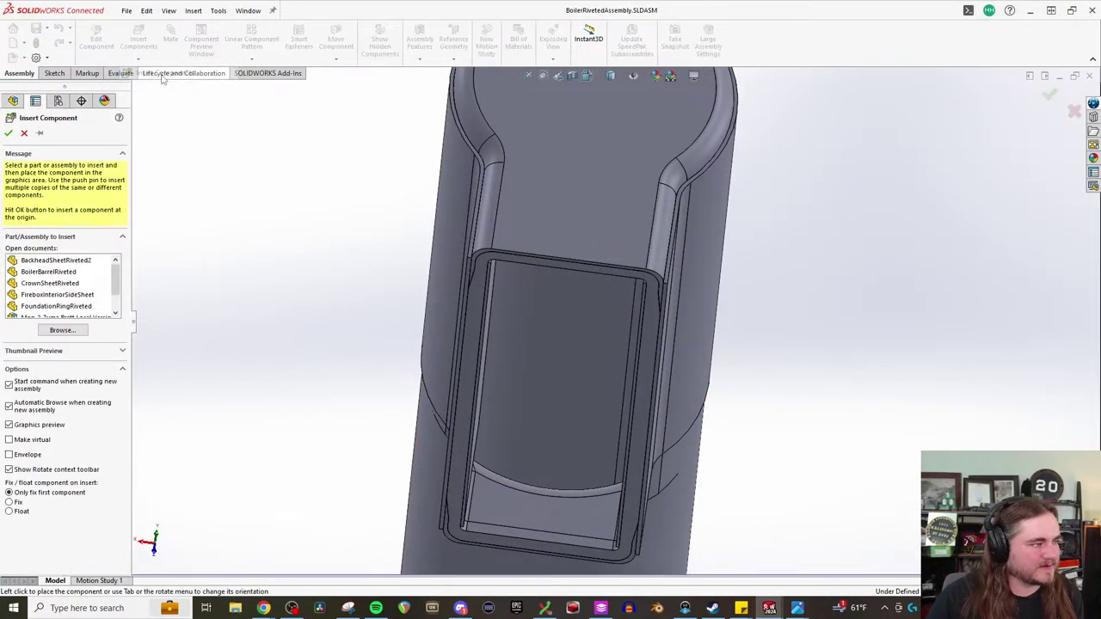
{"action": "scroll", "coordinate": [72, 276], "scroll_direction": "up", "scroll_amount": 2}
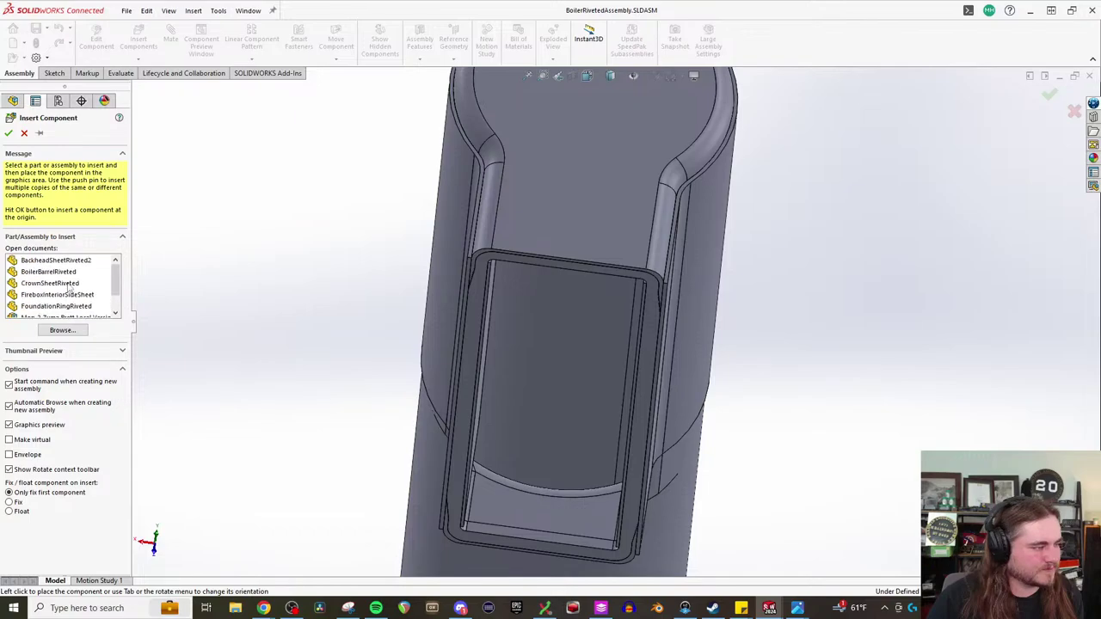
{"action": "left_click", "coordinate": [71, 283]}
{"action": "left_click", "coordinate": [896, 443]}
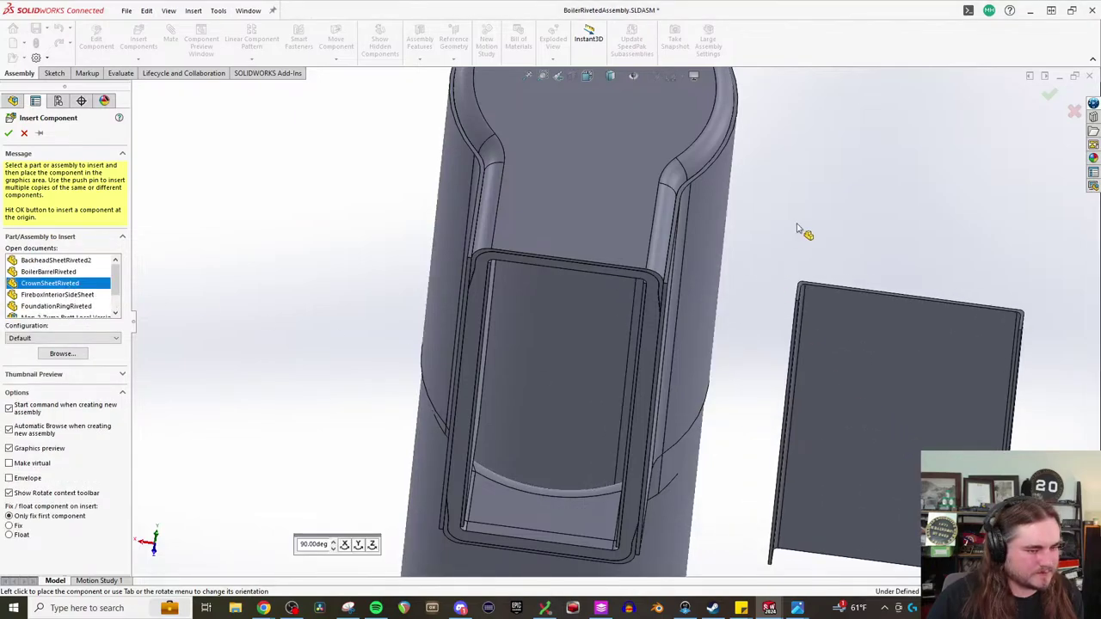
- Add a coincident mate between the crown sheet's outer flange face and the inner face of the firebox interior side sheet
{"action": "middle_click_drag", "start_coordinate": [799, 238], "coordinate": [761, 309]}
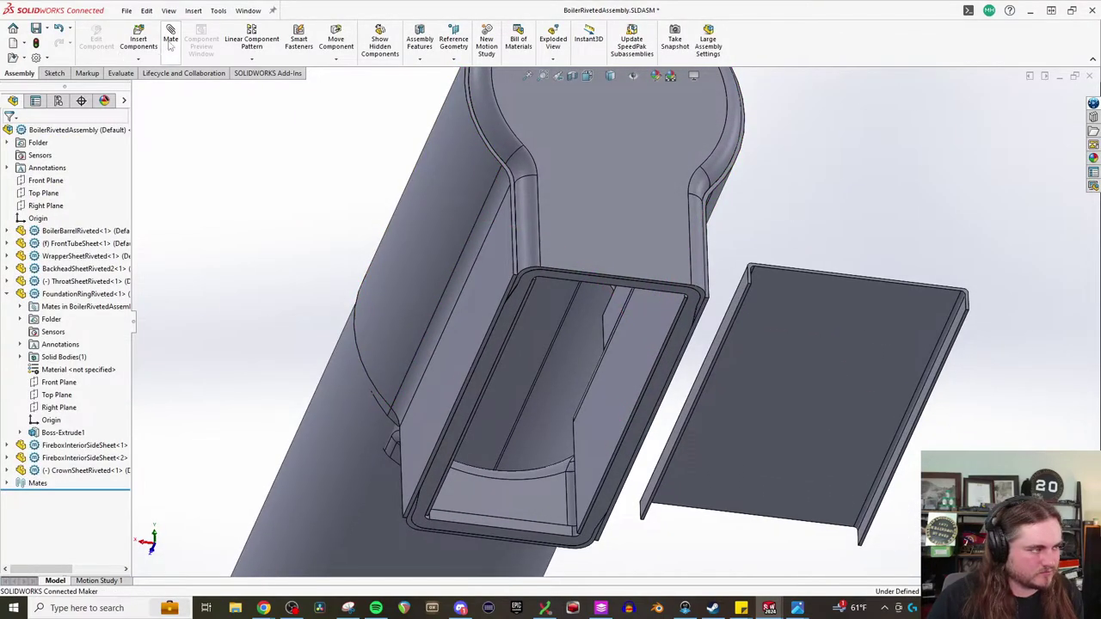
{"action": "left_click", "coordinate": [735, 304]}
{"action": "middle_click_drag", "start_coordinate": [735, 303], "coordinate": [615, 341]}
{"action": "left_click", "coordinate": [615, 342]}
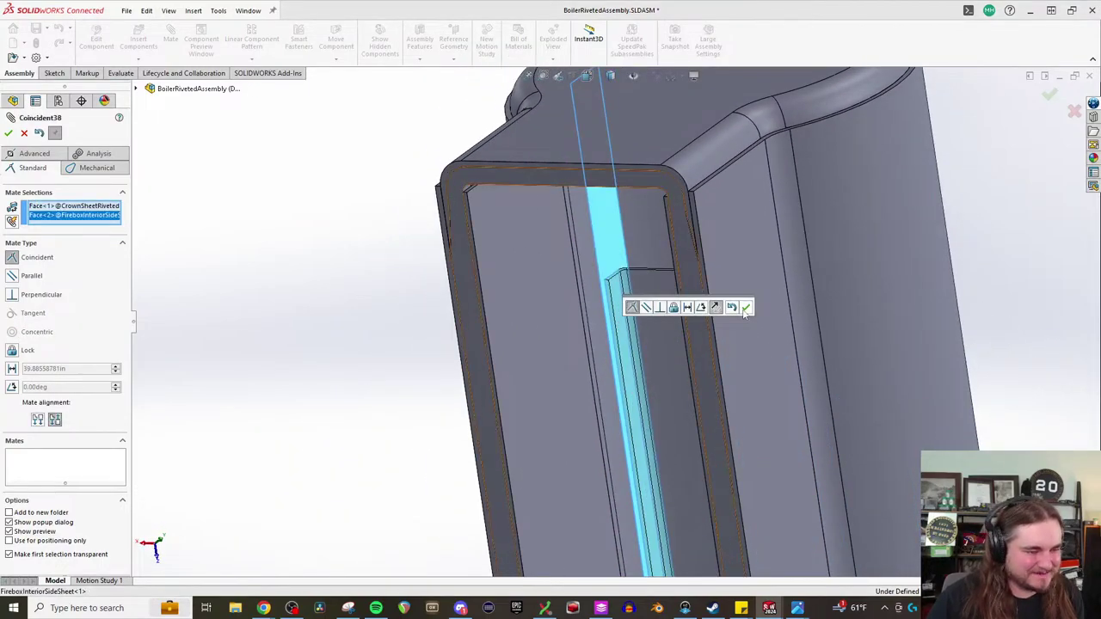
{"action": "left_click", "coordinate": [738, 313]}
- Mate the crown sheet's end face coincident with the end face of the firebox interior side sheet and finish mating
{"action": "scroll", "coordinate": [617, 229], "scroll_direction": "down", "scroll_amount": 3}
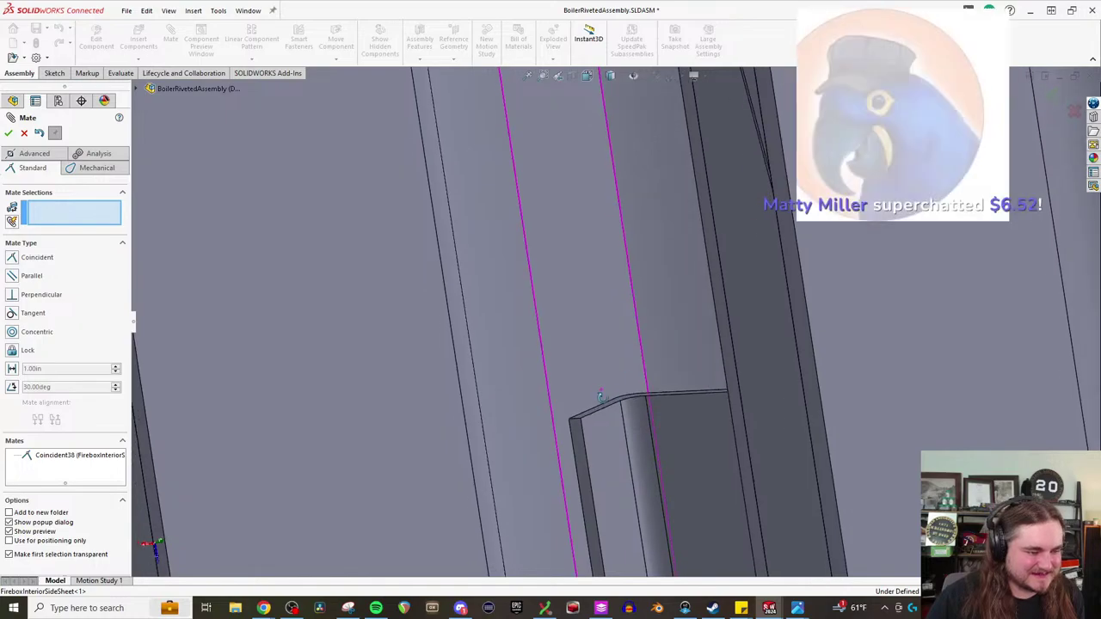
{"action": "scroll", "coordinate": [613, 407], "scroll_direction": "up", "scroll_amount": 2}
{"action": "left_click", "coordinate": [610, 402]}
{"action": "middle_click_drag", "start_coordinate": [609, 401], "coordinate": [592, 280]}
{"action": "scroll", "coordinate": [593, 281], "scroll_direction": "down", "scroll_amount": 4}
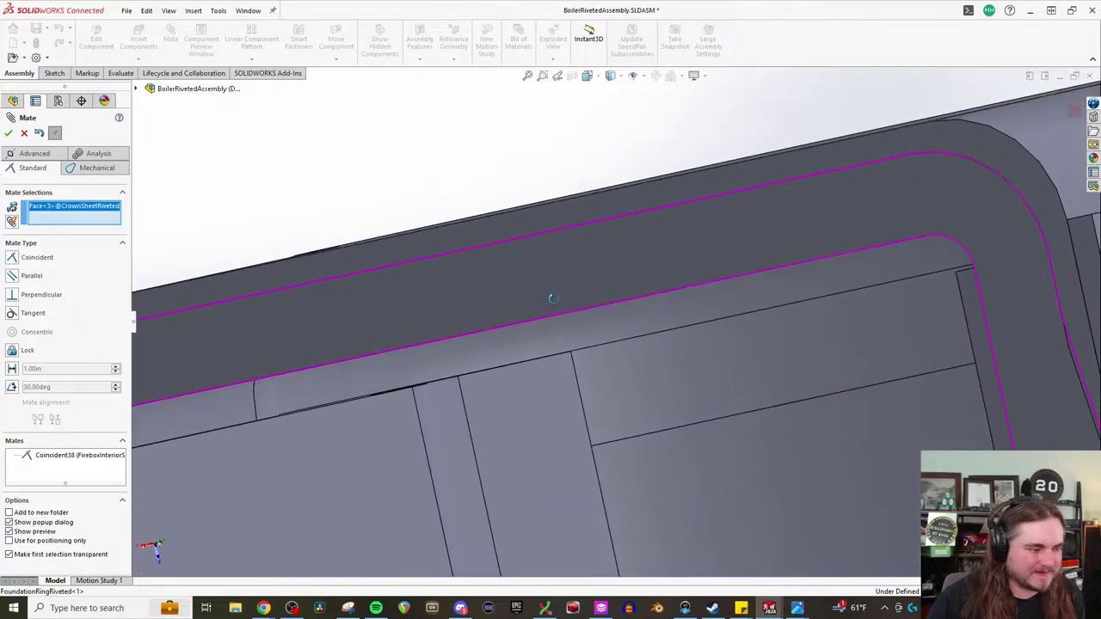
{"action": "left_click", "coordinate": [336, 382]}
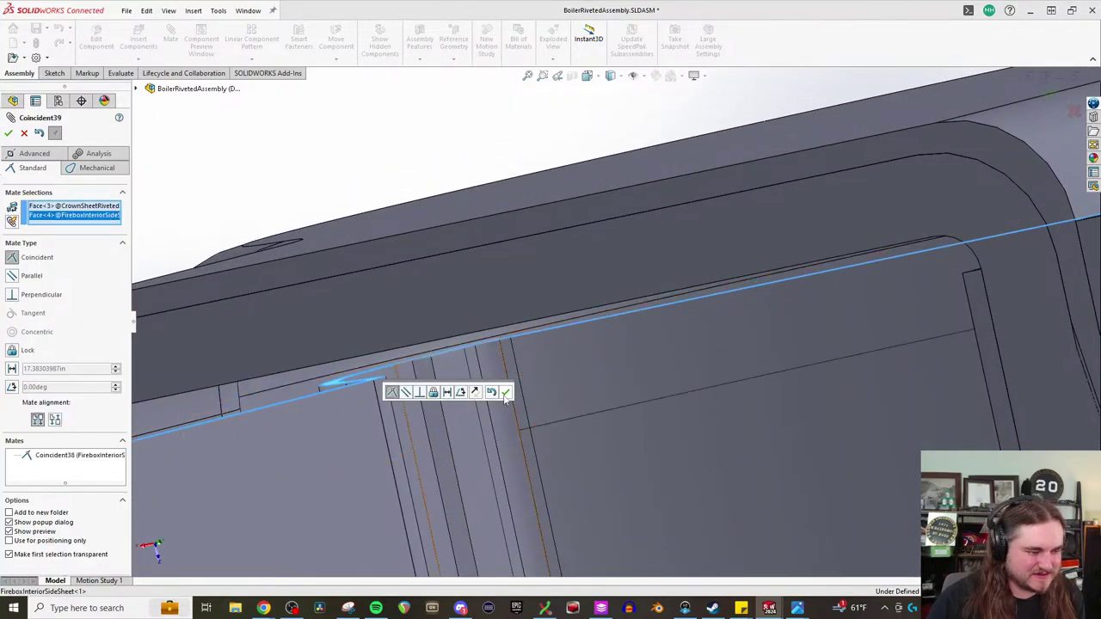
{"action": "left_click", "coordinate": [505, 391]}
{"action": "scroll", "coordinate": [528, 413], "scroll_direction": "up", "scroll_amount": 6}
{"action": "scroll", "coordinate": [654, 380], "scroll_direction": "down", "scroll_amount": 3}
{"action": "middle_click_drag", "start_coordinate": [650, 378], "coordinate": [655, 337]}
{"action": "scroll", "coordinate": [677, 251], "scroll_direction": "down", "scroll_amount": 5}
{"action": "scroll", "coordinate": [678, 257], "scroll_direction": "up", "scroll_amount": 5}
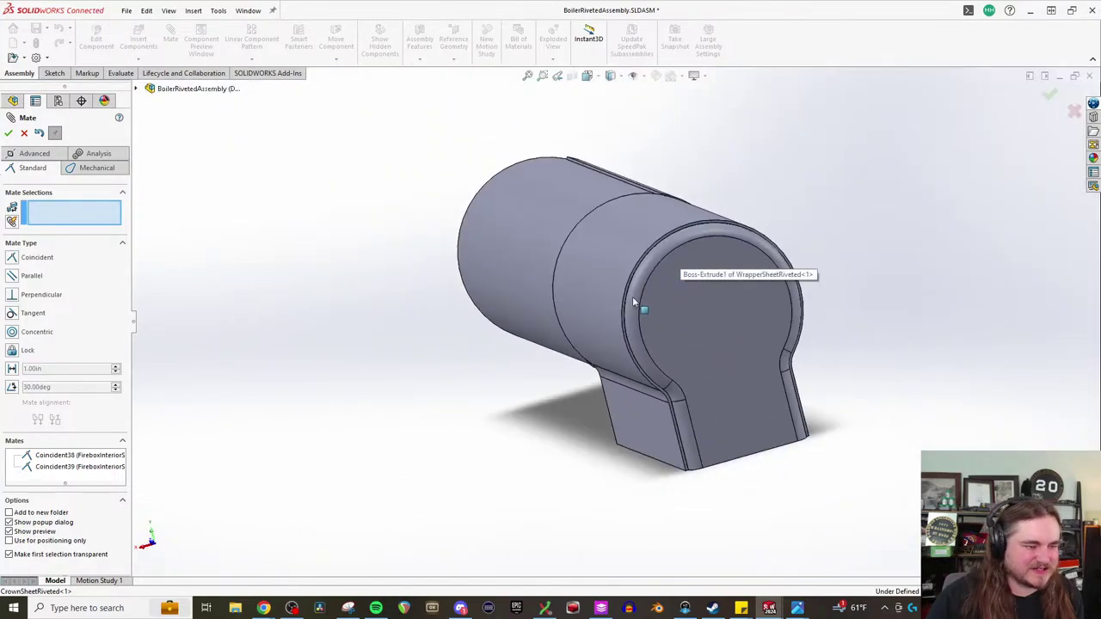
{"action": "key", "text": "Escape"}
{"action": "left_click", "coordinate": [572, 75]}
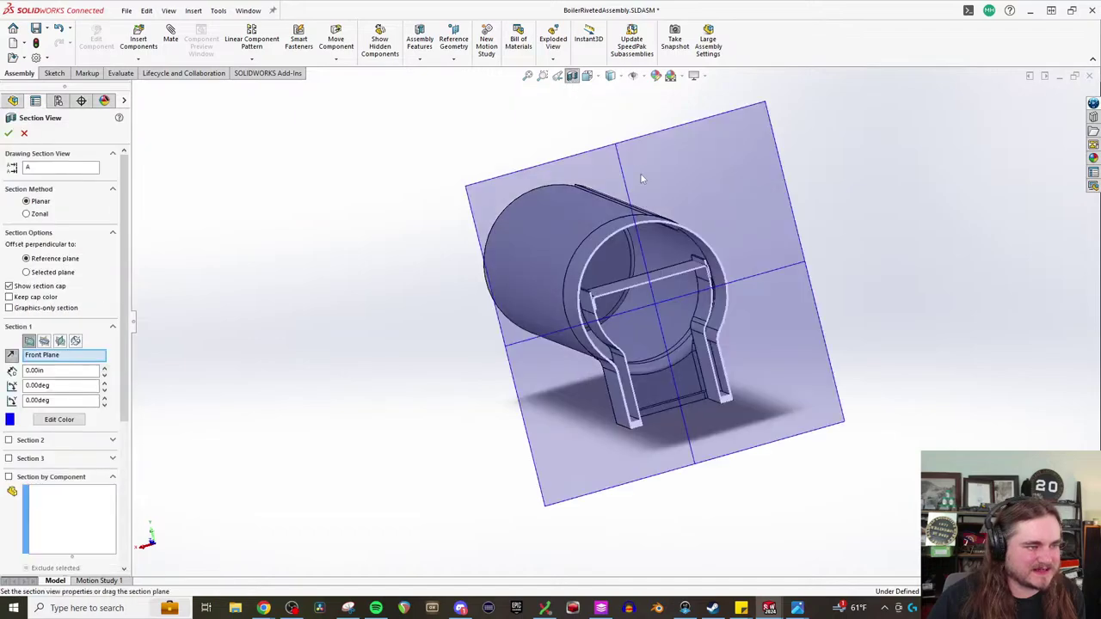
{"action": "left_click_drag", "start_coordinate": [668, 311], "coordinate": [739, 283]}
{"action": "scroll", "coordinate": [561, 322], "scroll_direction": "down", "scroll_amount": 5}
{"action": "key", "text": "Escape"}
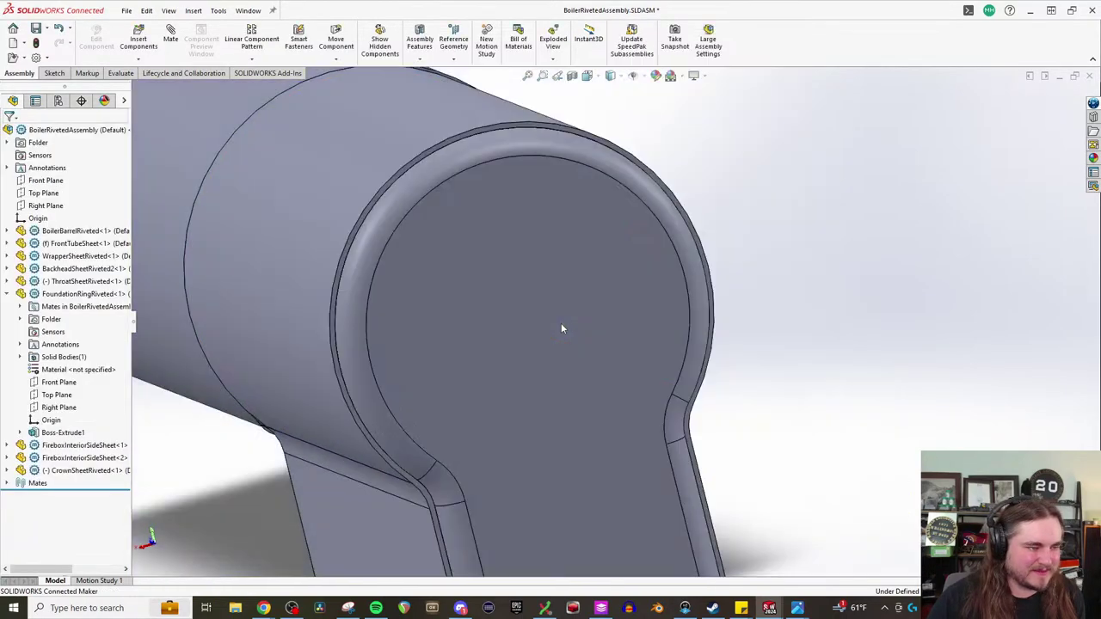
{"action": "key", "text": "space"}
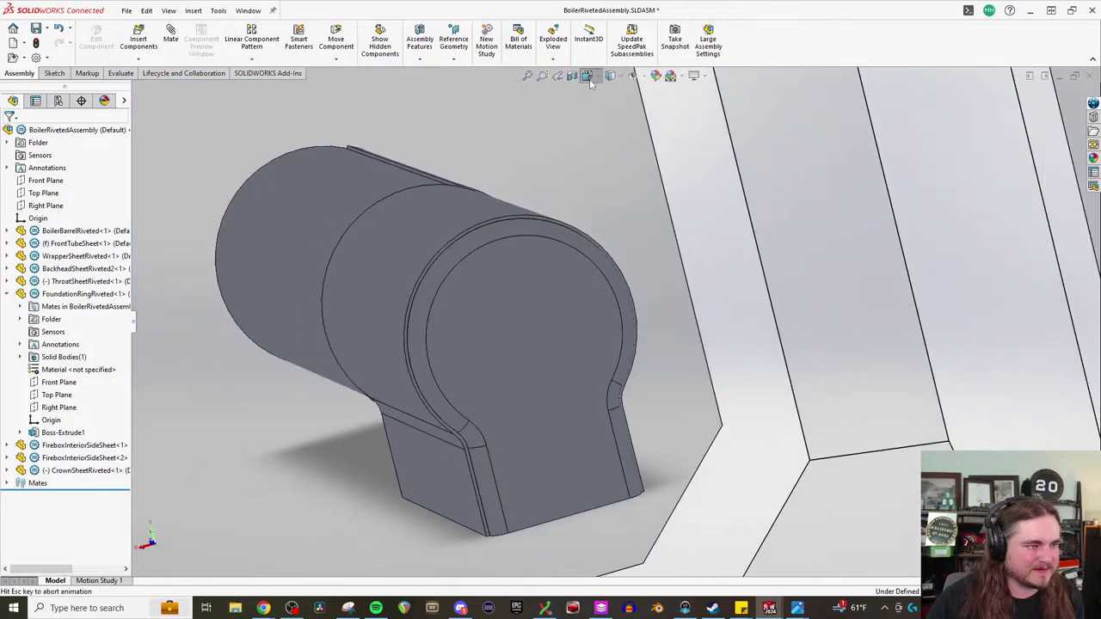
{"action": "left_click", "coordinate": [598, 327]}
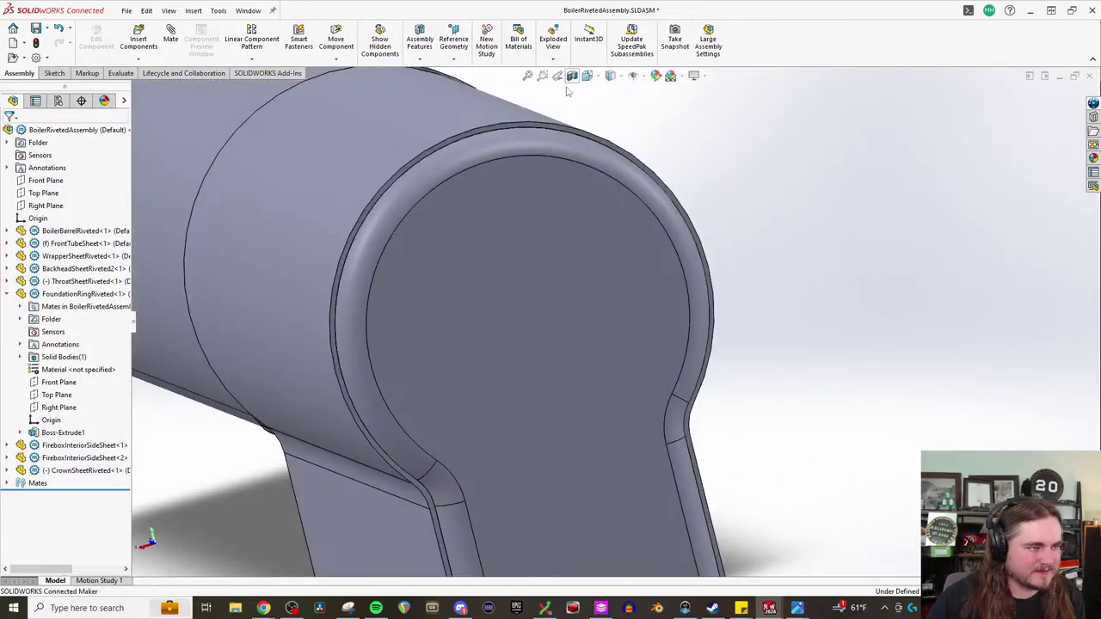
- Section the assembly along the Front Plane and examine how the crown sheet's flanges fit against the firebox side sheets
{"action": "left_click", "coordinate": [571, 77]}
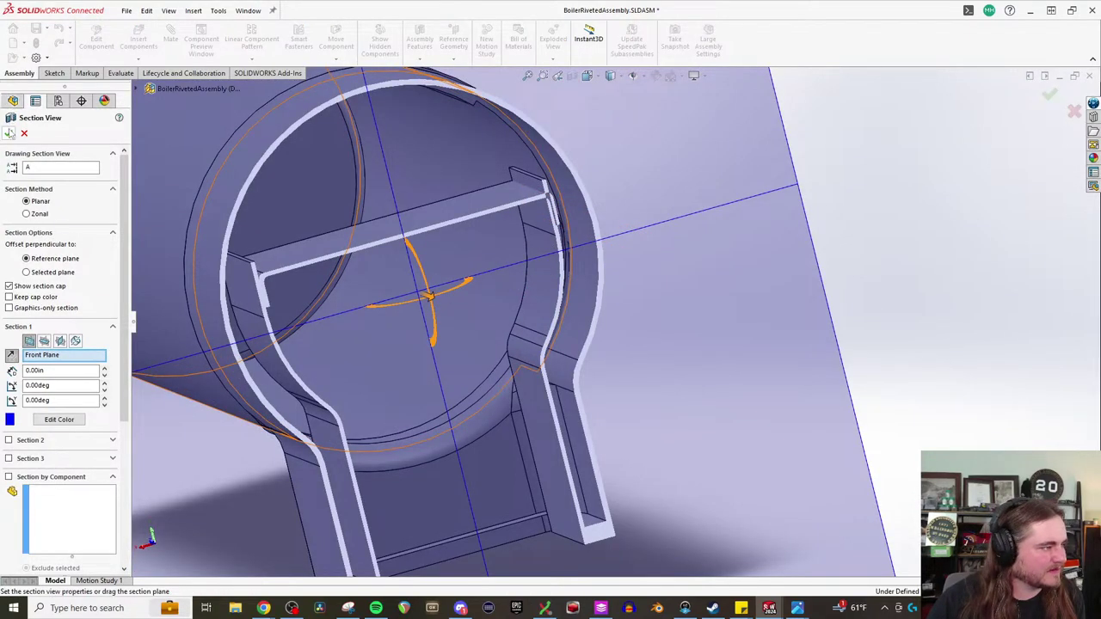
{"action": "key", "text": "Escape"}
{"action": "middle_click_drag", "start_coordinate": [597, 246], "coordinate": [596, 320]}
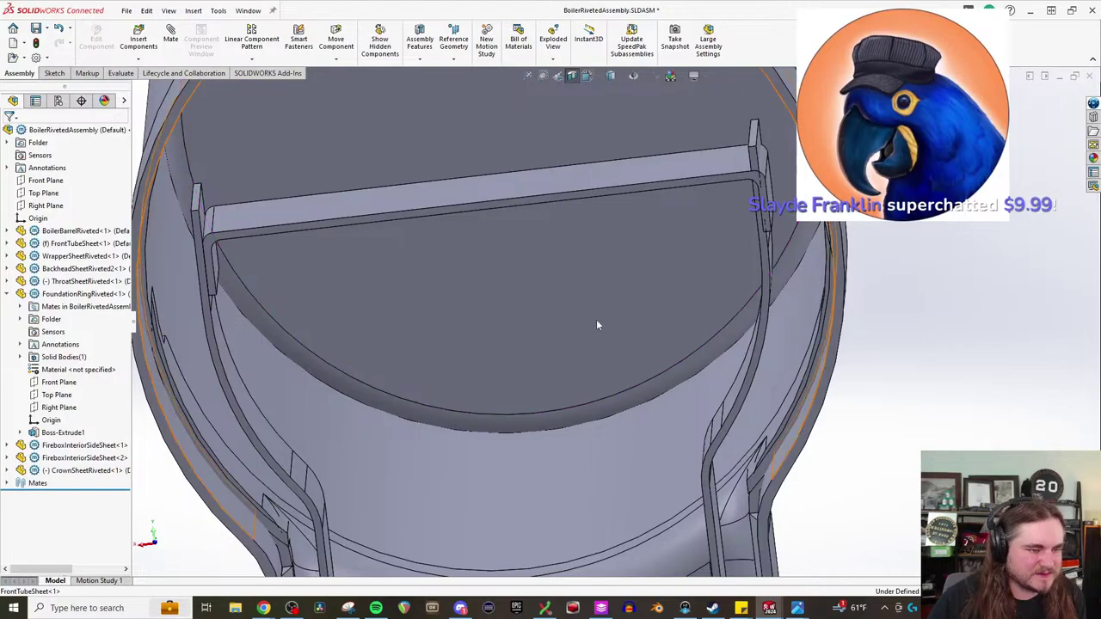
{"action": "scroll", "coordinate": [718, 151], "scroll_direction": "down", "scroll_amount": 3}
{"action": "scroll", "coordinate": [717, 152], "scroll_direction": "down", "scroll_amount": 2}
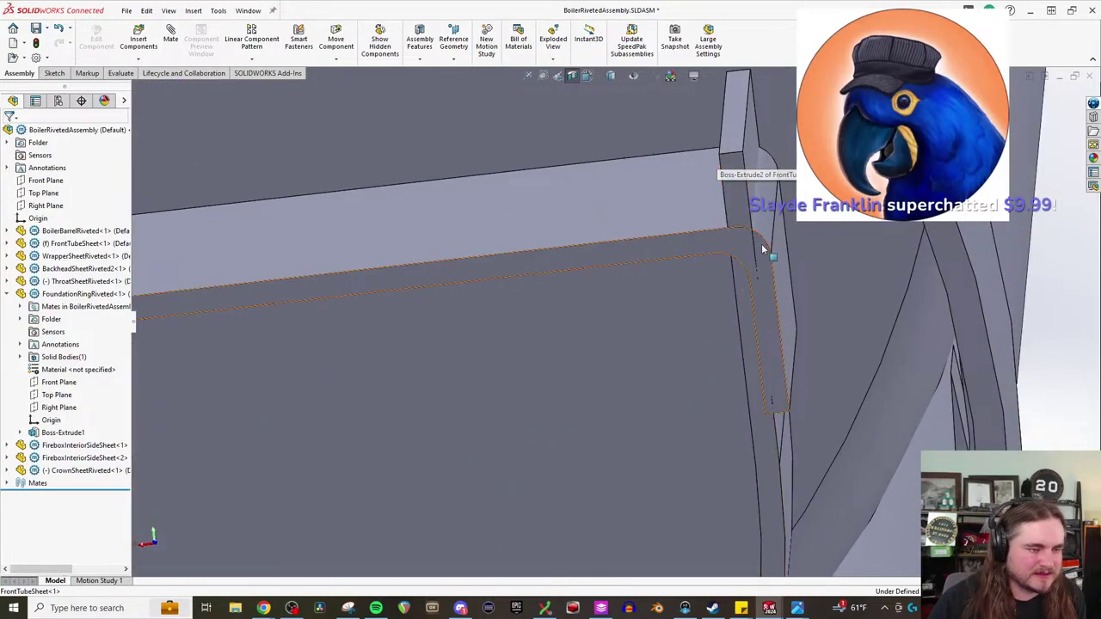
{"action": "left_click", "coordinate": [770, 310]}
{"action": "middle_click_drag", "start_coordinate": [737, 197], "coordinate": [735, 193]}
{"action": "scroll", "coordinate": [736, 195], "scroll_direction": "up", "scroll_amount": 5}
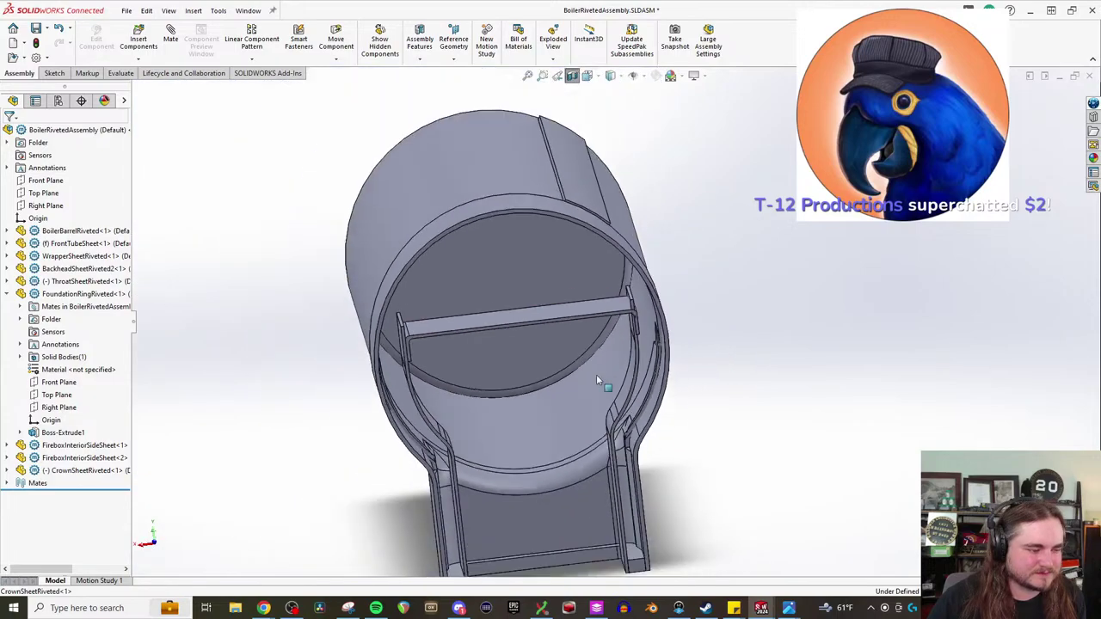
{"action": "middle_click_drag", "start_coordinate": [577, 412], "coordinate": [579, 403]}
{"action": "scroll", "coordinate": [559, 397], "scroll_direction": "down", "scroll_amount": 5}
{"action": "middle_click_drag", "start_coordinate": [589, 256], "coordinate": [587, 263]}
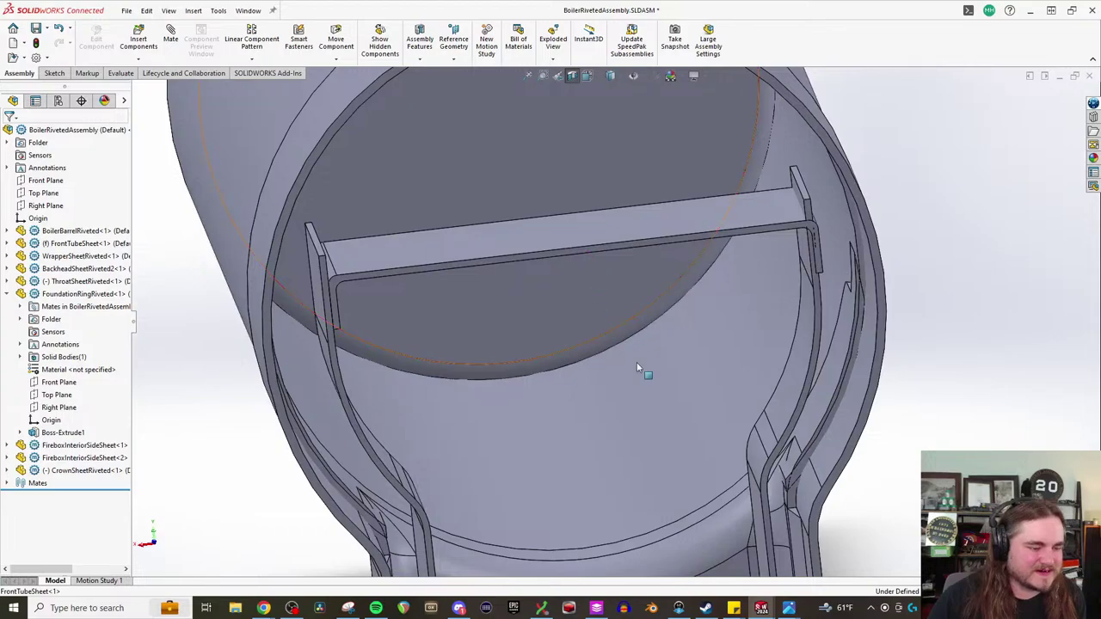
- Switch to CrownSheetRiveted, edit the extrusion's profile sketch and set its overall horizontal dimension to 13.625 in
{"action": "mouse_move", "coordinate": [771, 610]}
{"action": "left_click", "coordinate": [784, 572]}
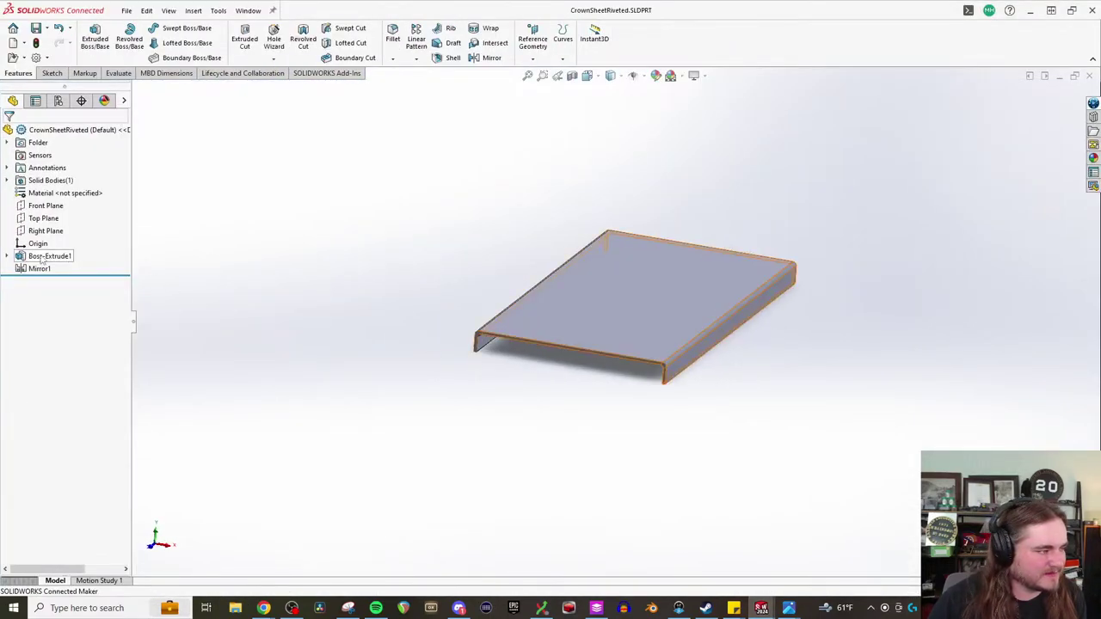
{"action": "left_click", "coordinate": [47, 255]}
{"action": "left_click", "coordinate": [52, 270]}
{"action": "left_click", "coordinate": [57, 243]}
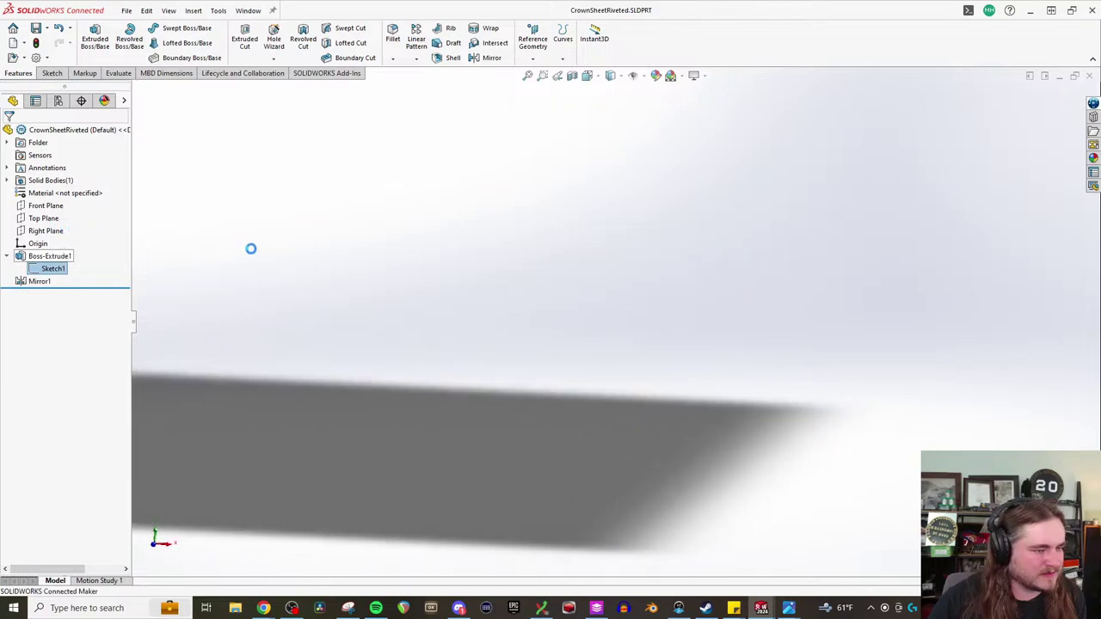
{"action": "double_click", "coordinate": [648, 313]}
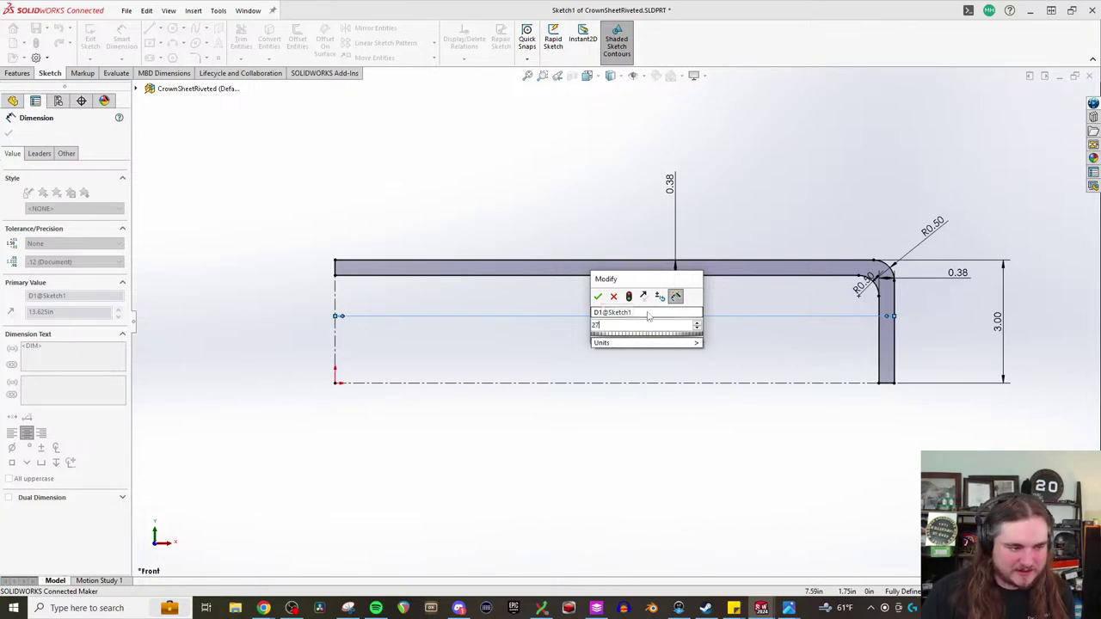
{"action": "type", "text": "27.25/"}
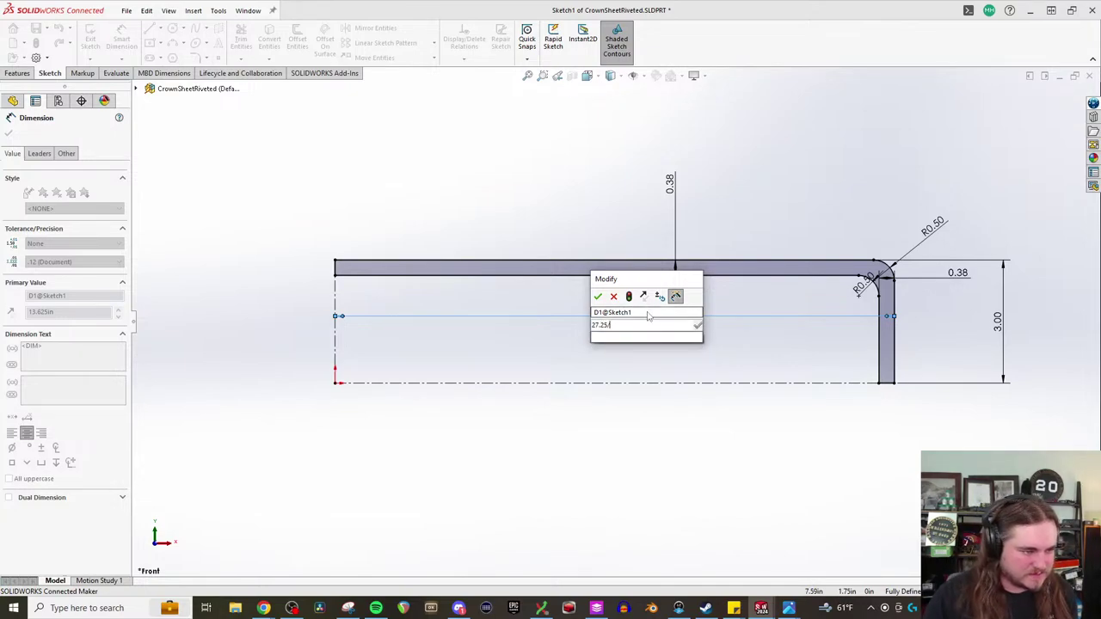
{"action": "key", "text": "Escape"}
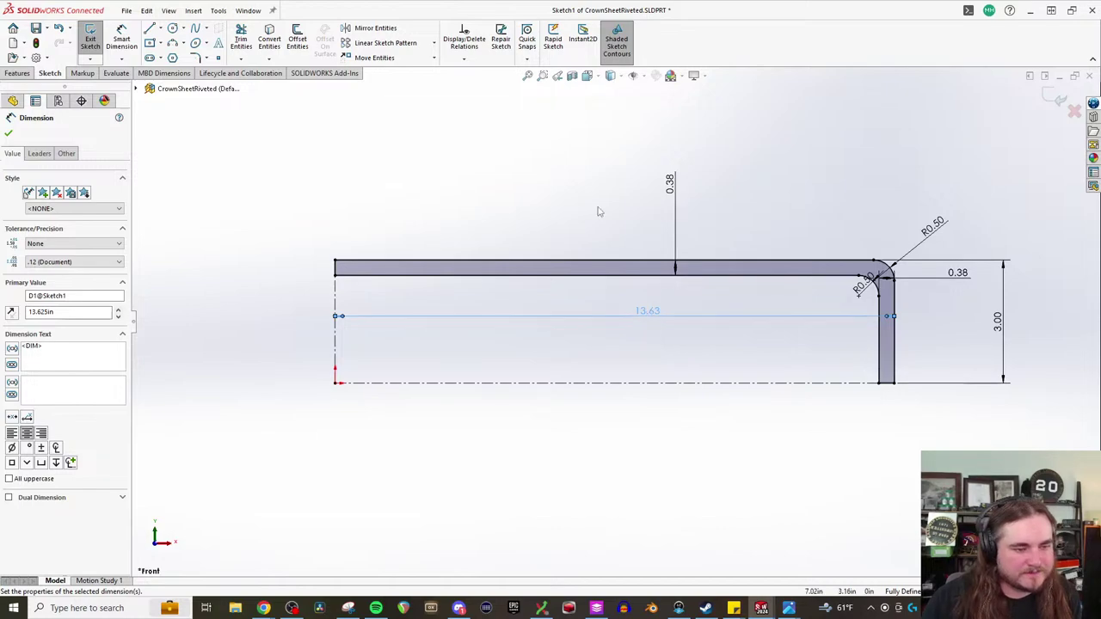
{"action": "left_click", "coordinate": [590, 160]}
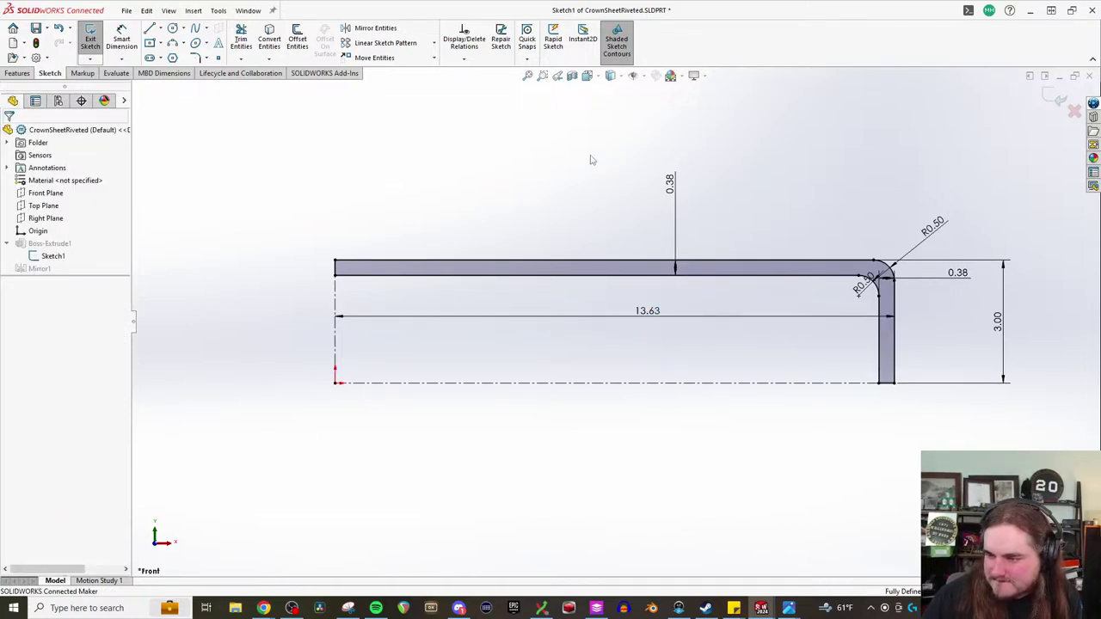
- Switch to FireboxInteriorSideSheet, edit its profile sketch and set the upper horizontal offset from the centerline to 27.25/2 in
{"action": "mouse_move", "coordinate": [779, 609]}
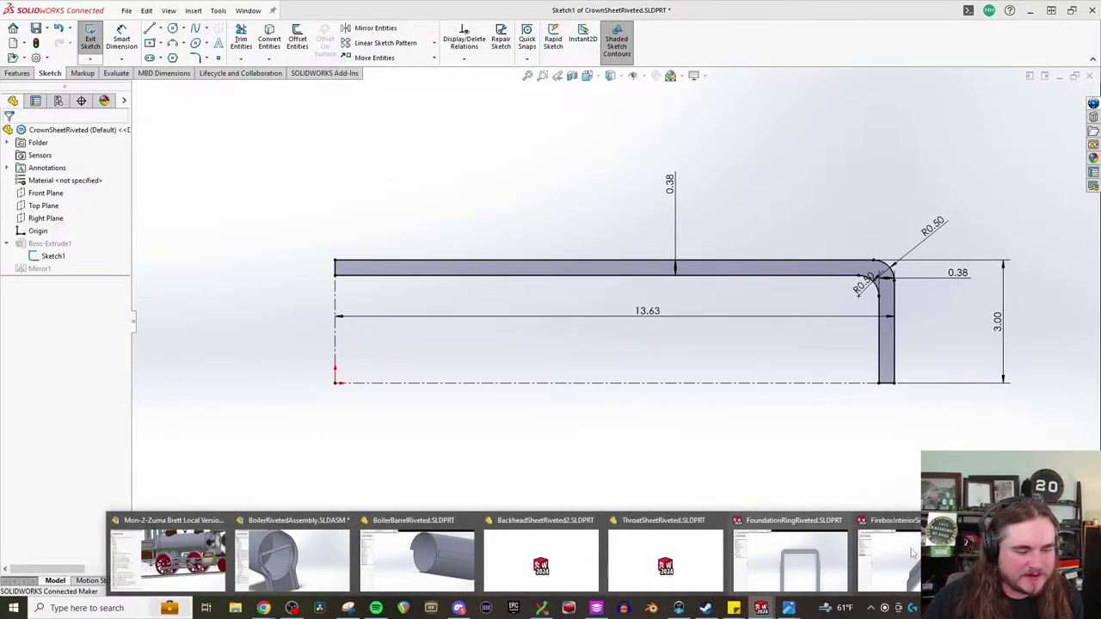
{"action": "left_click", "coordinate": [788, 550]}
{"action": "scroll", "coordinate": [696, 372], "scroll_direction": "up", "scroll_amount": 1}
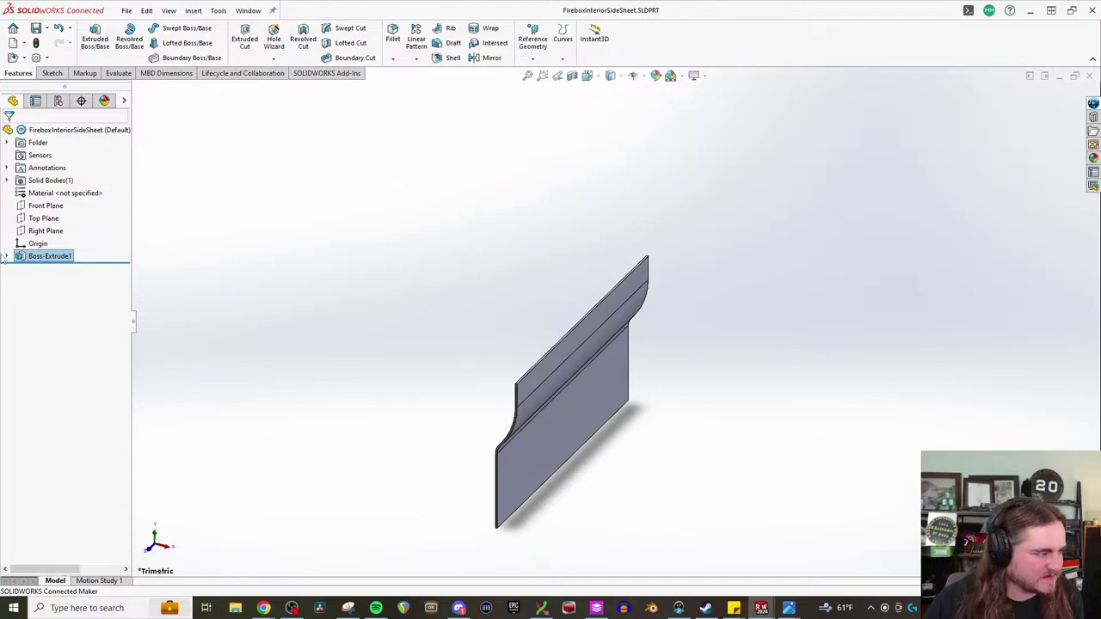
{"action": "left_click", "coordinate": [7, 256]}
{"action": "left_click", "coordinate": [33, 268]}
{"action": "left_click", "coordinate": [34, 239]}
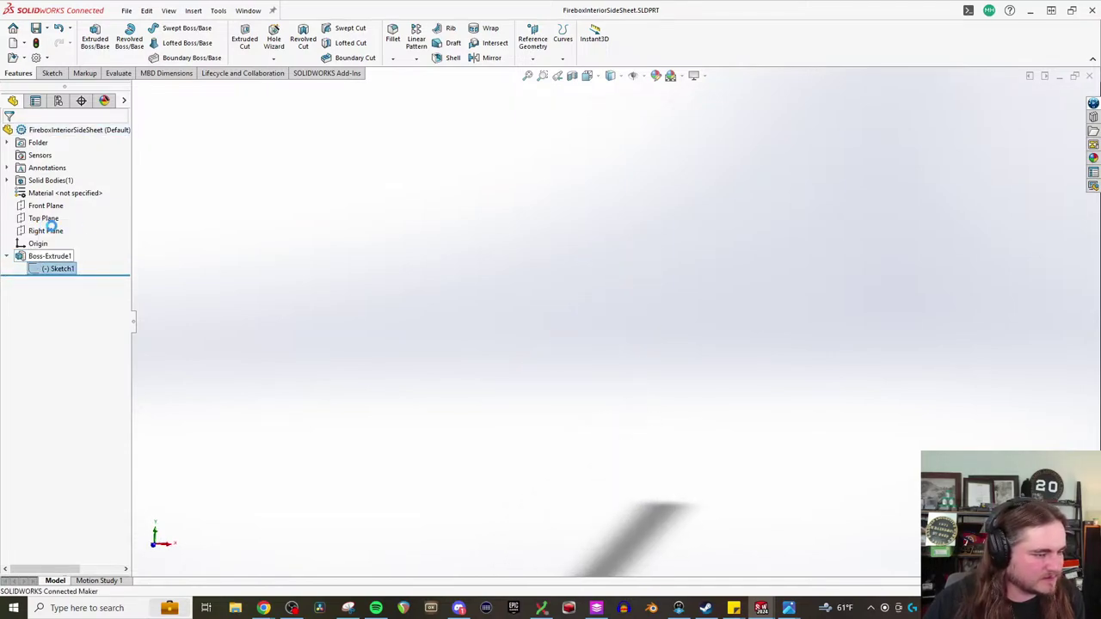
{"action": "key", "text": "f"}
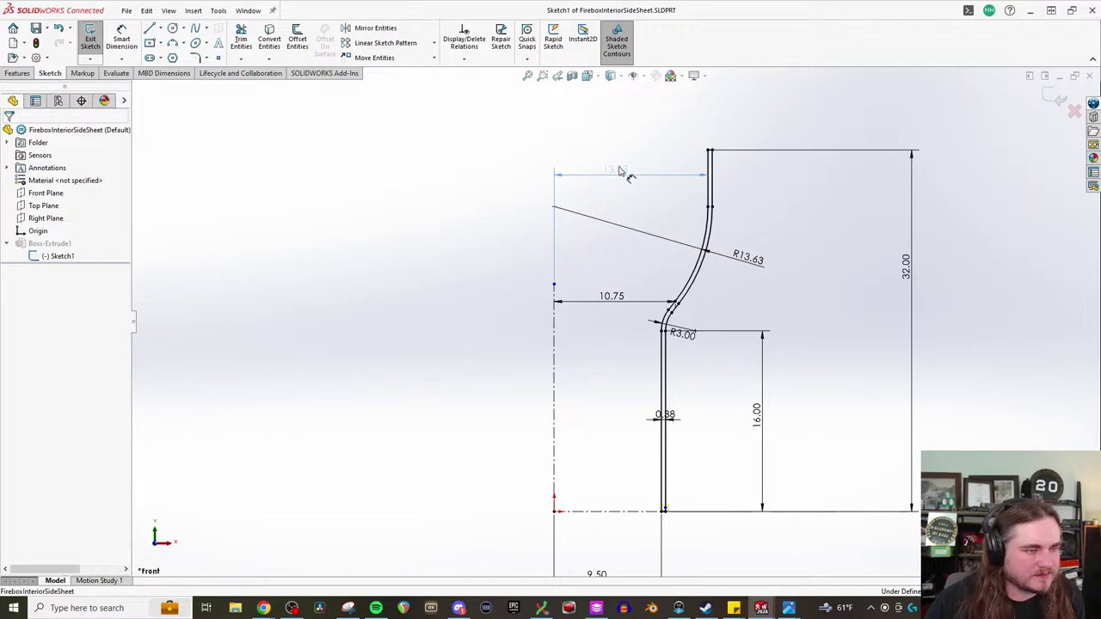
{"action": "double_click", "coordinate": [615, 145]}
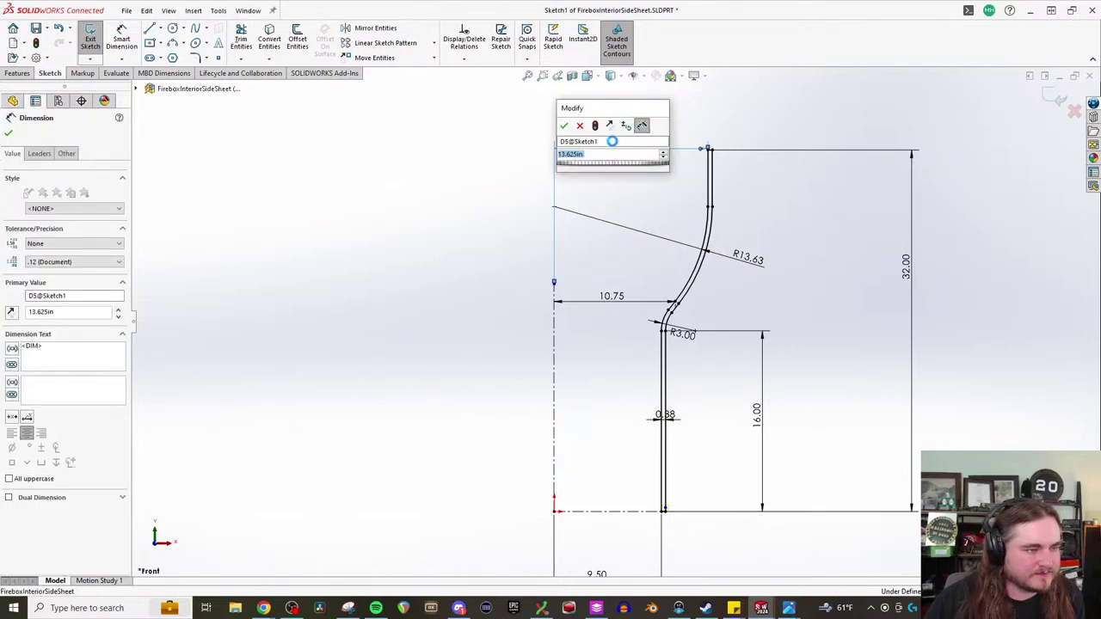
{"action": "type", "text": "27"}
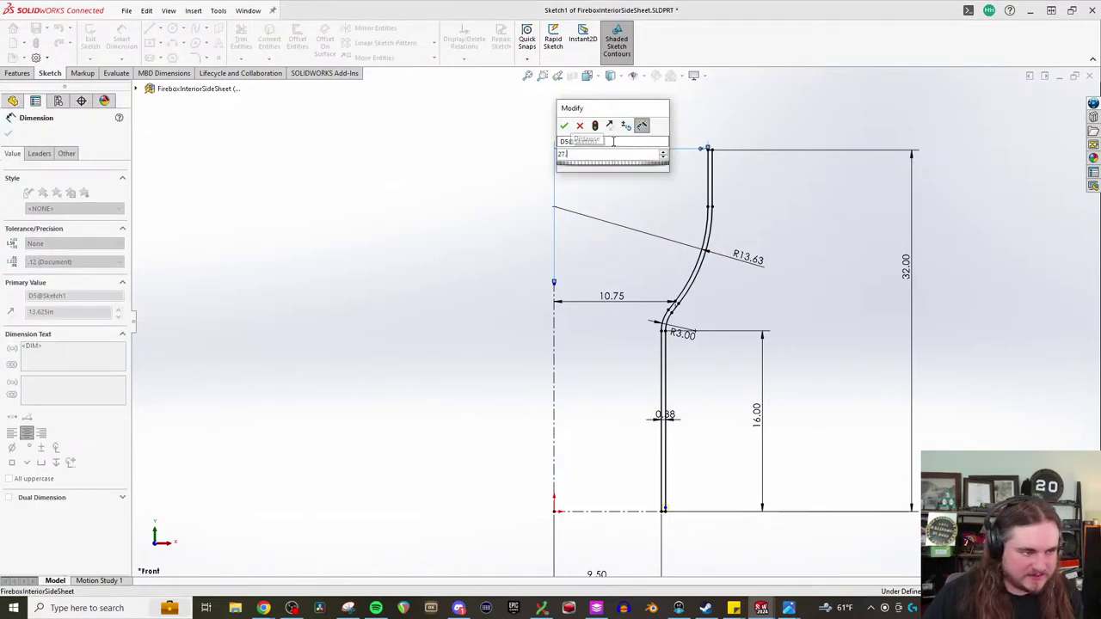
{"action": "type", "text": ".25/2"}
{"action": "key", "text": "Escape"}
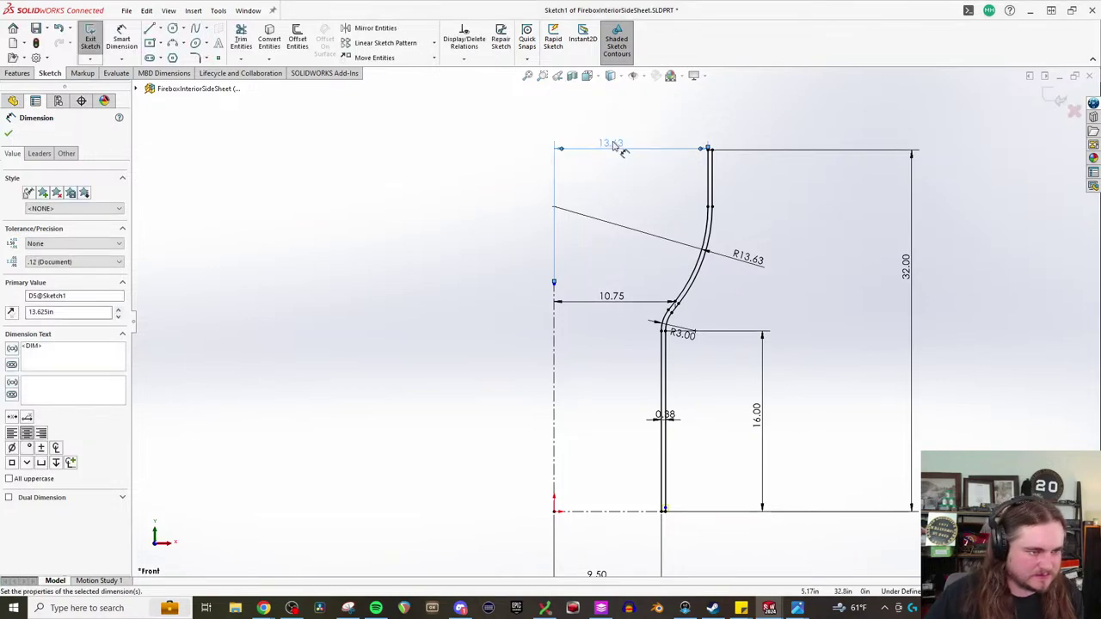
{"action": "key", "text": "Escape"}
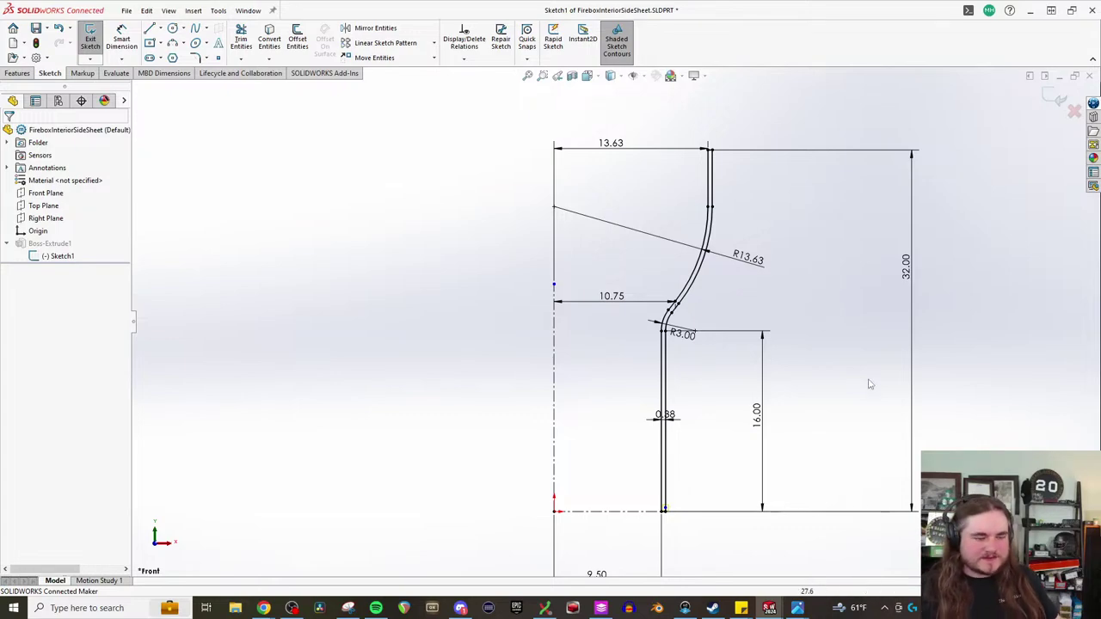
- Return to the CrownSheetRiveted sketch and reposition the overall width dimension below the profile
{"action": "mouse_move", "coordinate": [769, 608]}
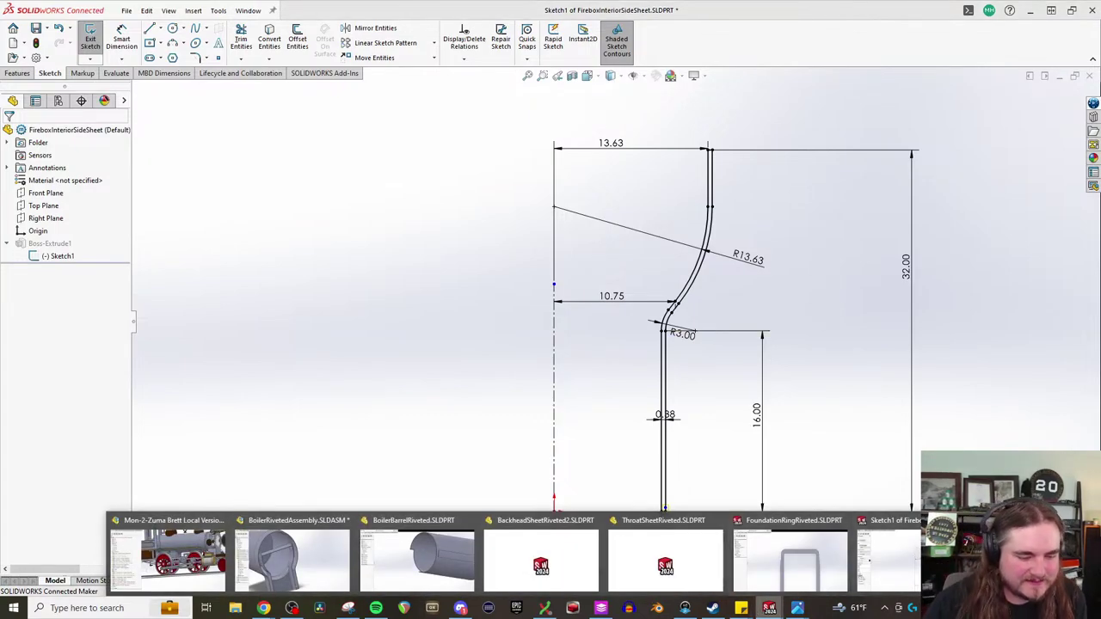
{"action": "key", "text": "ctrl+Tab"}
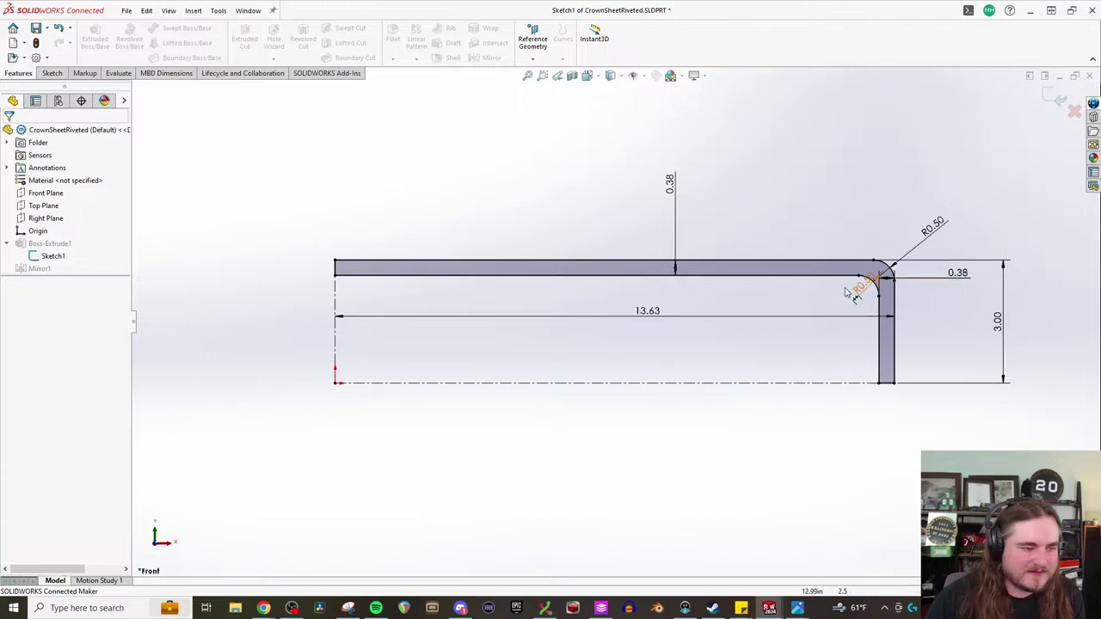
{"action": "left_click", "coordinate": [604, 454]}
{"action": "key", "text": "Escape"}
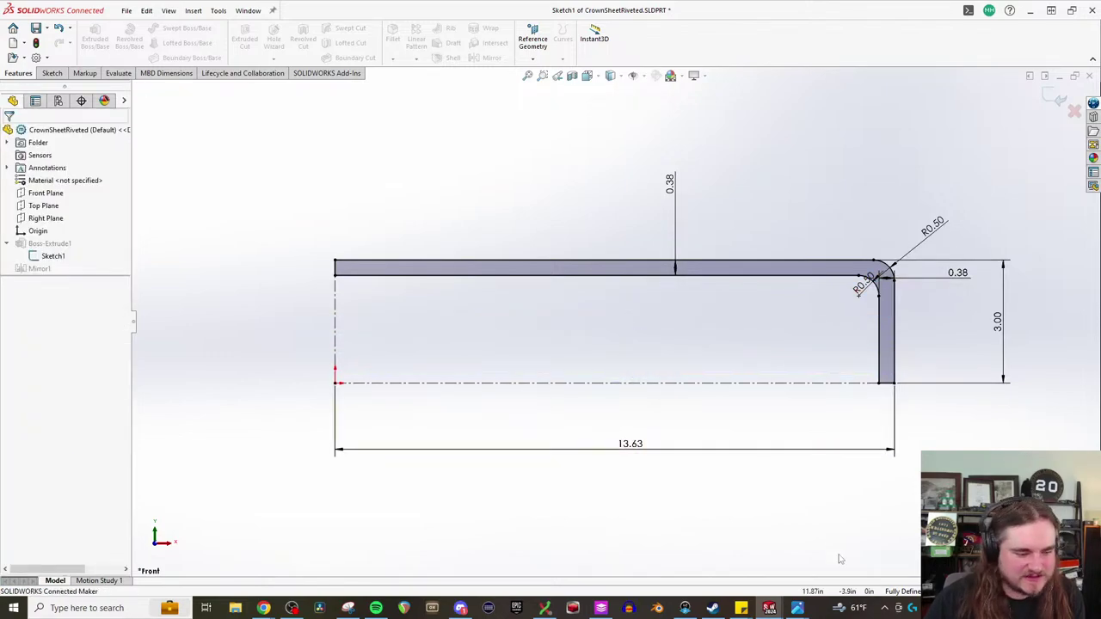
- Try to return to BoilerRivetedAssembly while the two part sketches are still open for editing
{"action": "mouse_move", "coordinate": [769, 608]}
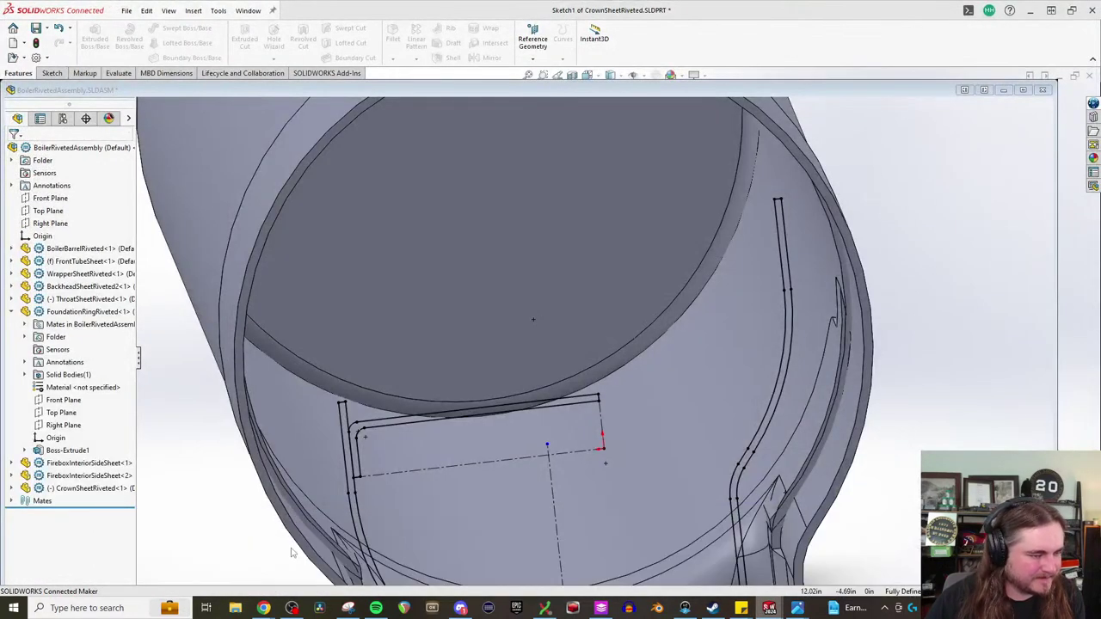
{"action": "left_click", "coordinate": [304, 540]}
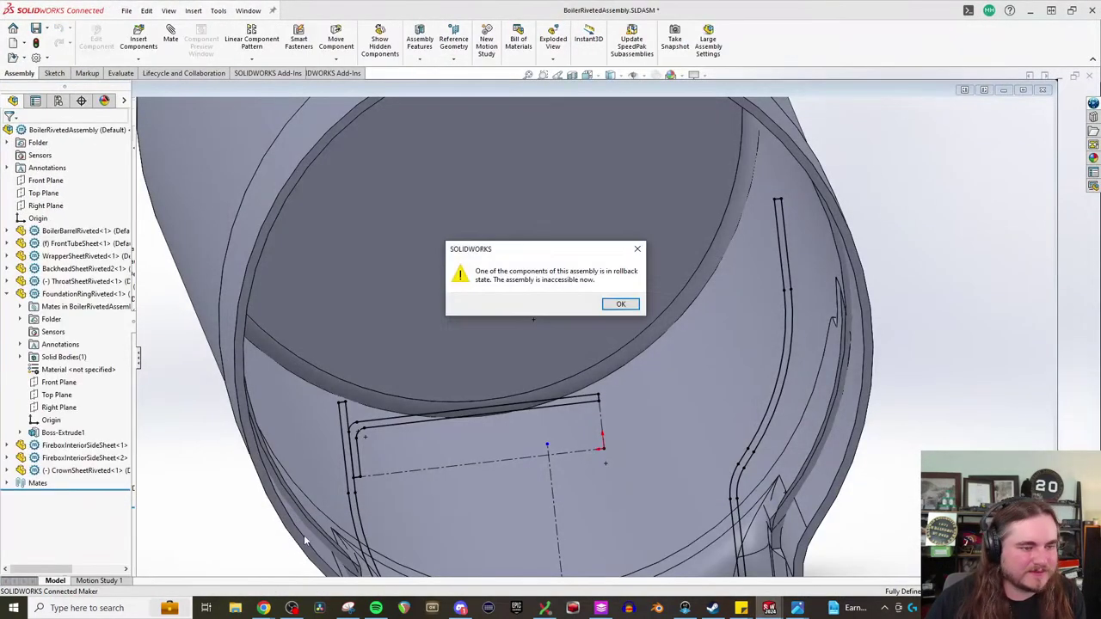
{"action": "left_click", "coordinate": [618, 303]}
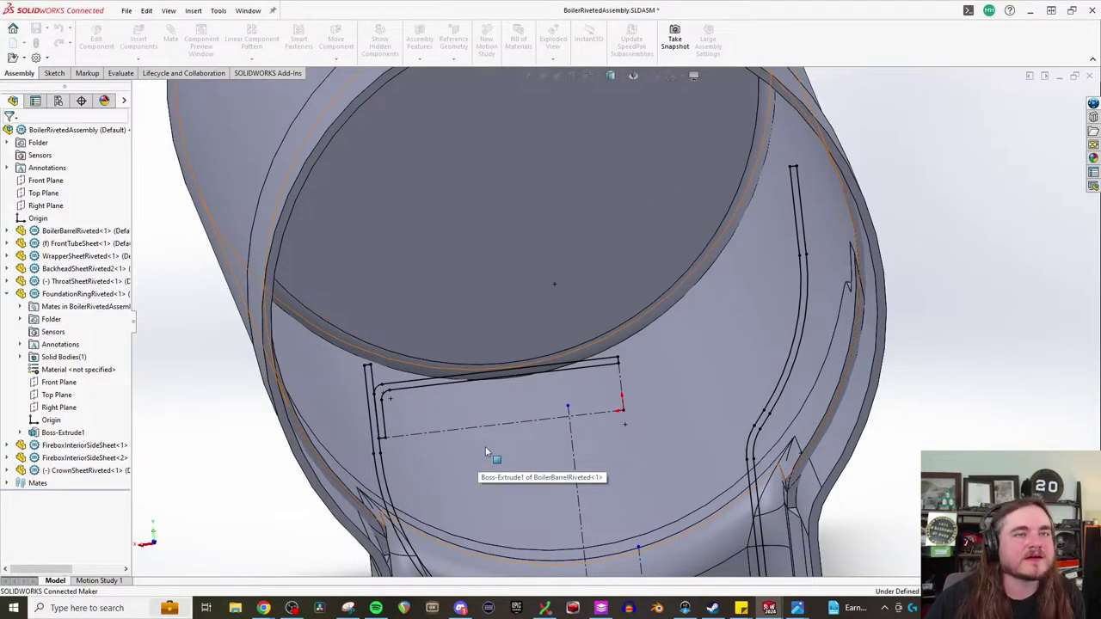
{"action": "left_click", "coordinate": [127, 10]}
{"action": "left_click", "coordinate": [857, 397]}
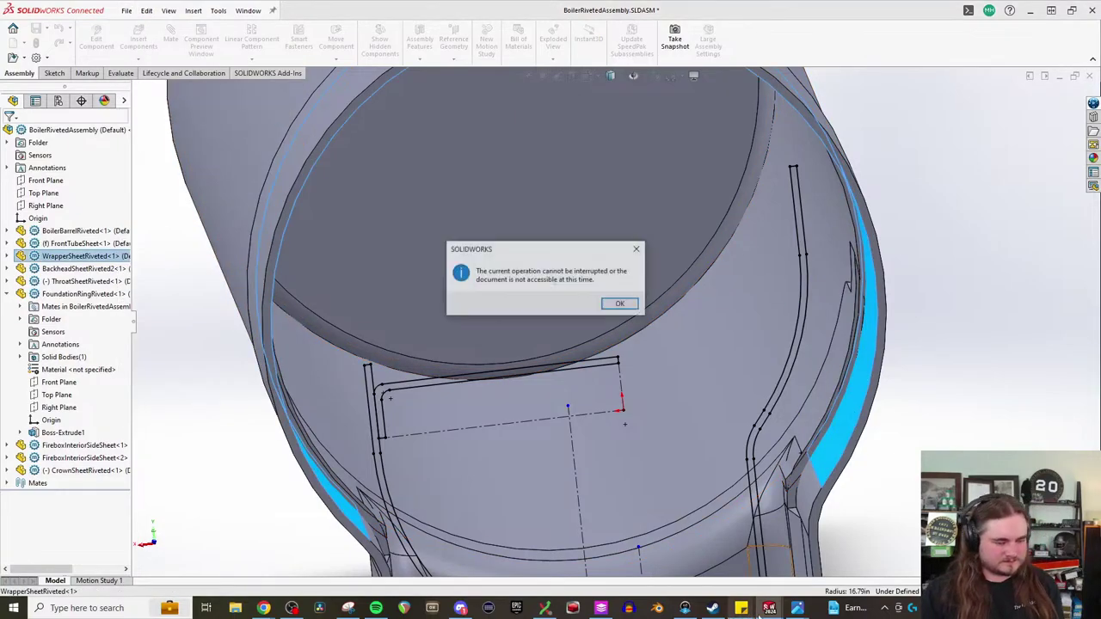
{"action": "left_click", "coordinate": [618, 304]}
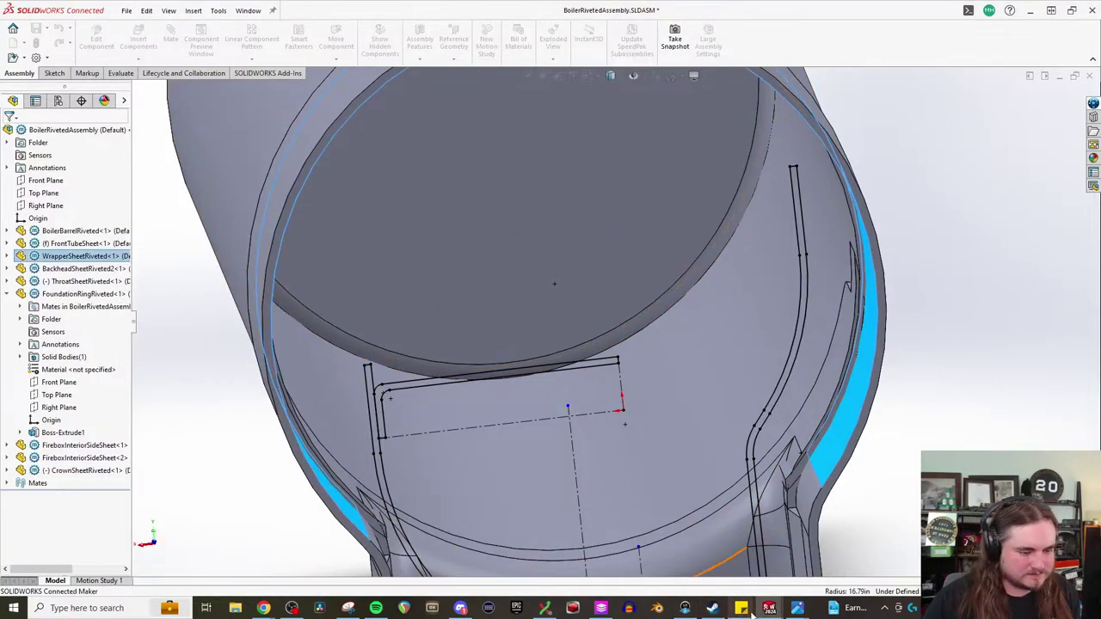
- Close the open sketches in CrownSheetRiveted and FireboxInteriorSideSheet, rebuilding and saving the parts
{"action": "mouse_move", "coordinate": [753, 612]}
{"action": "left_click", "coordinate": [886, 551]}
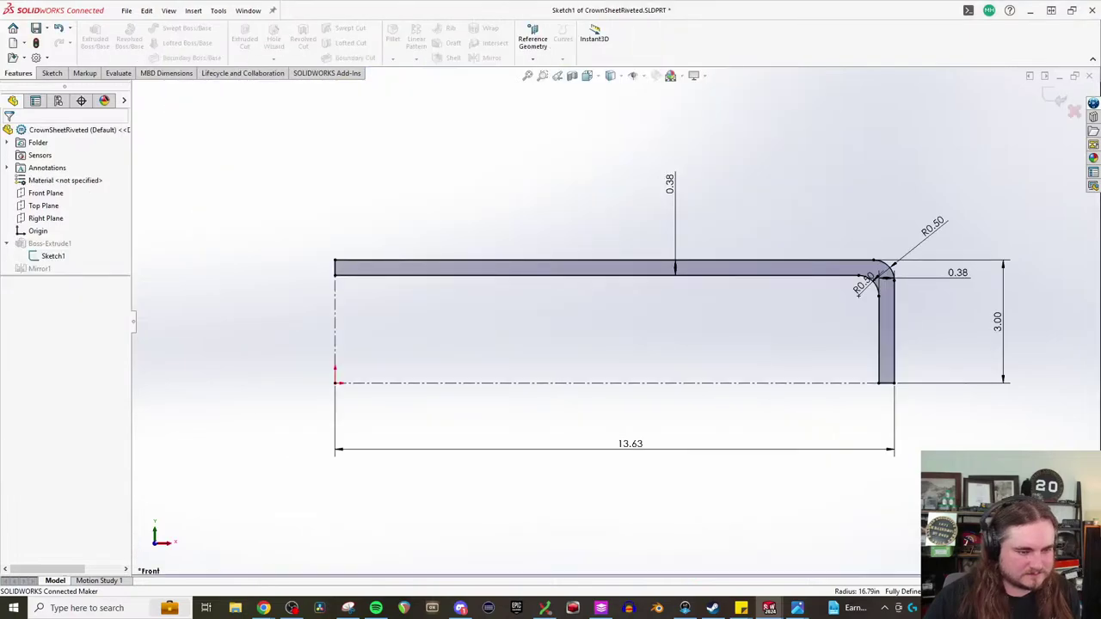
{"action": "key", "text": "ctrl+s"}
{"action": "key", "text": "Return"}
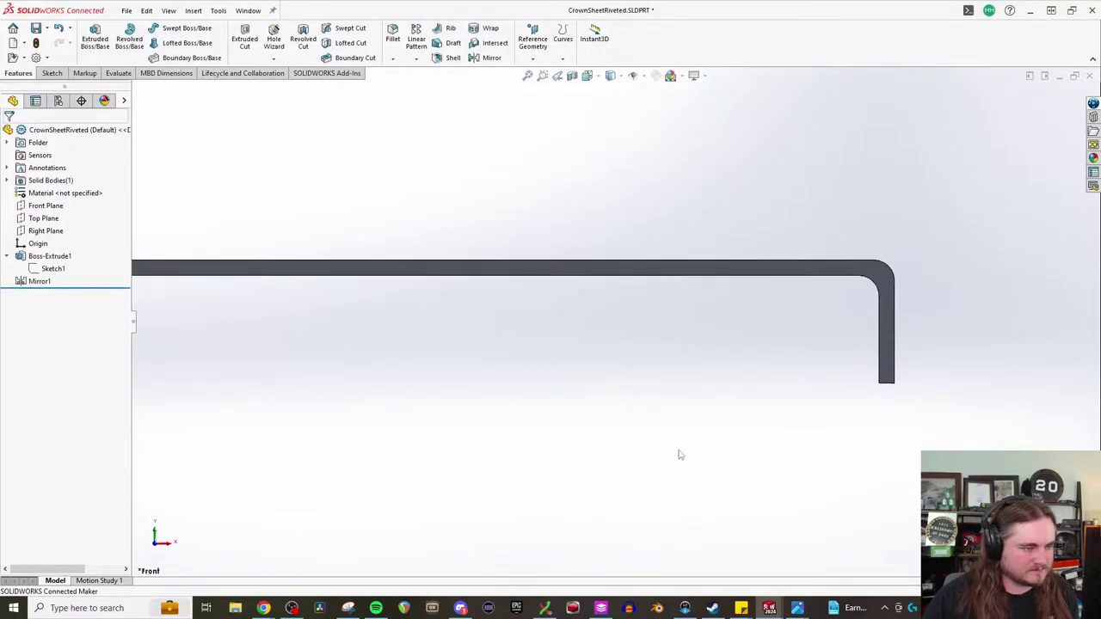
{"action": "mouse_move", "coordinate": [753, 613]}
{"action": "left_click", "coordinate": [789, 559]}
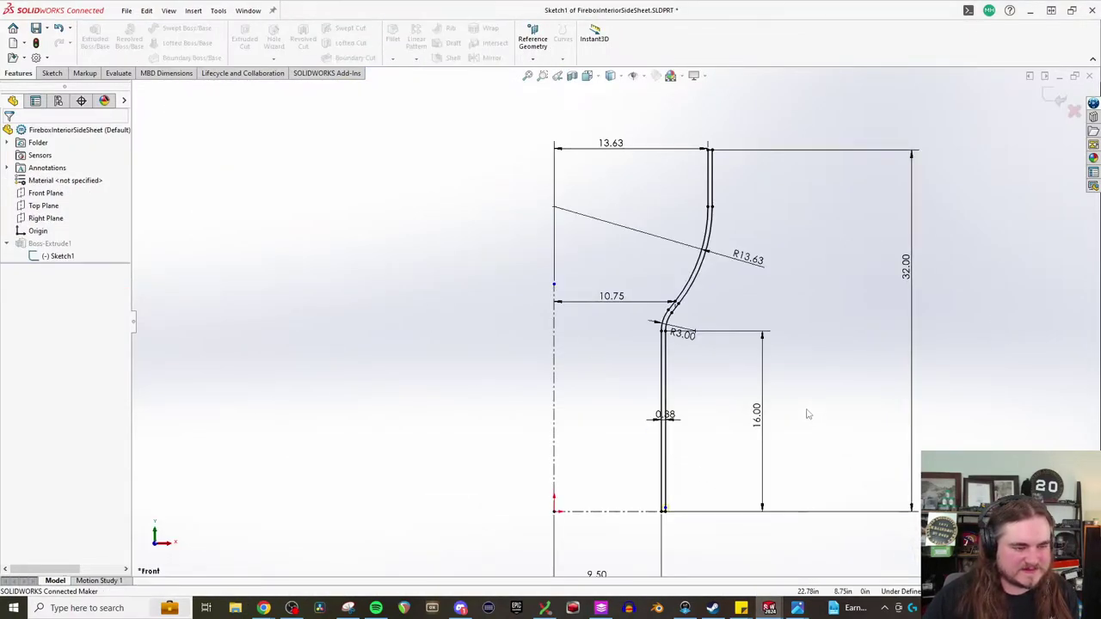
{"action": "key", "text": "ctrl+b"}
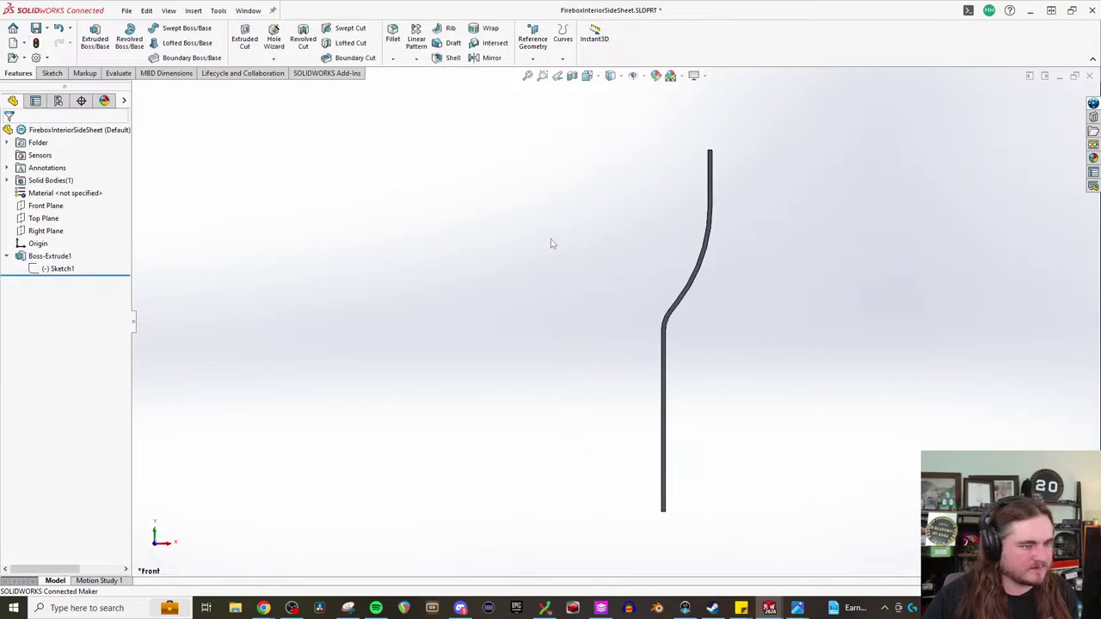
- Return to BoilerRivetedAssembly and dismiss the rebuild error report
{"action": "mouse_move", "coordinate": [767, 606]}
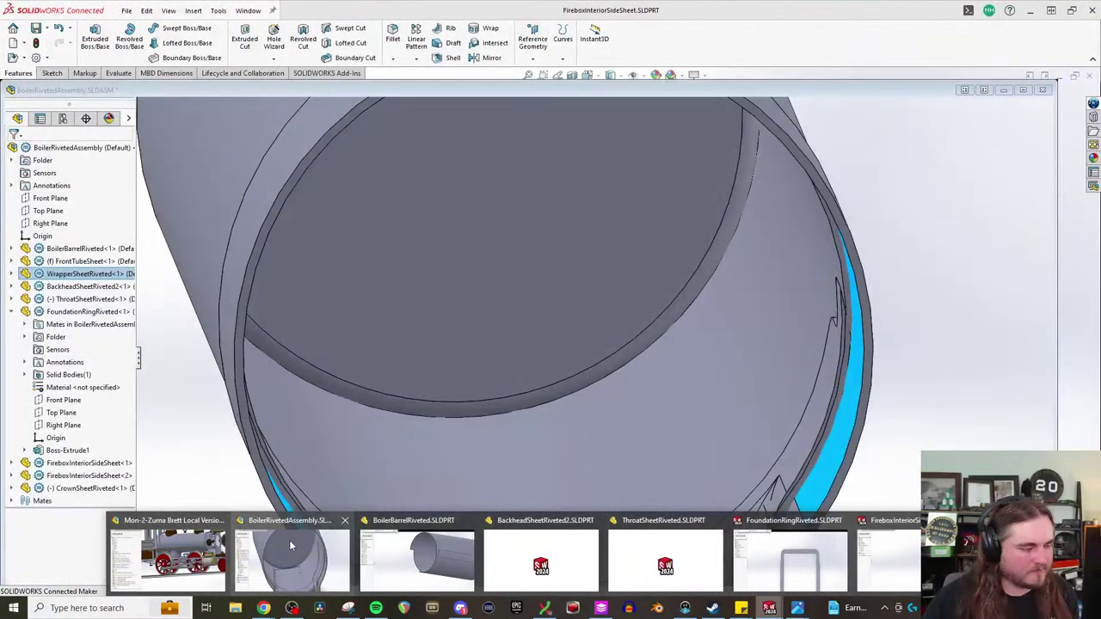
{"action": "left_click", "coordinate": [289, 555]}
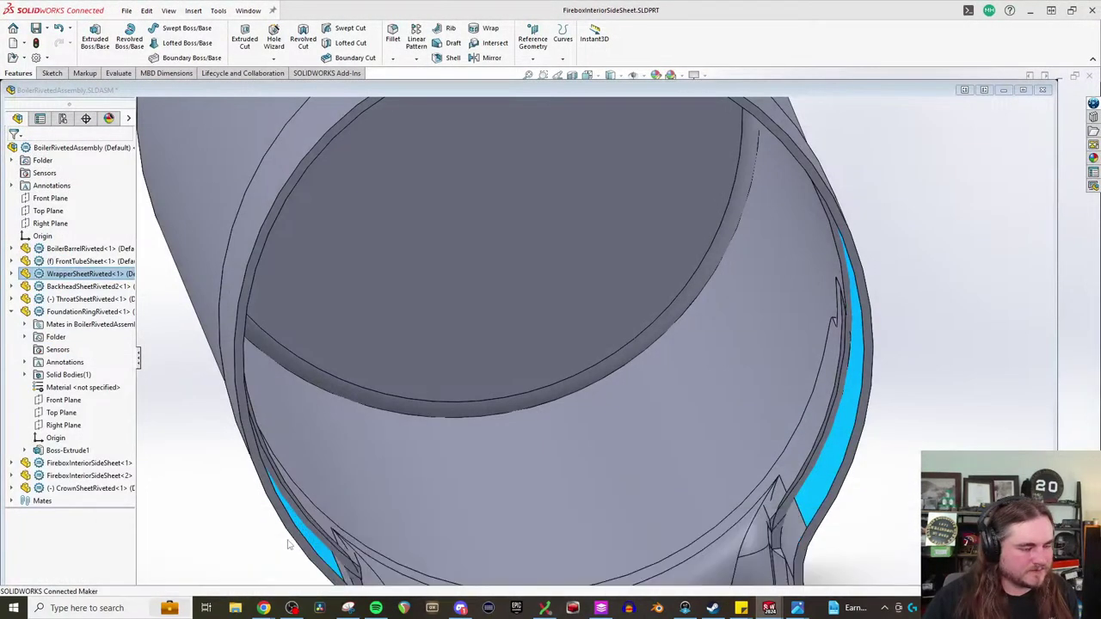
{"action": "left_click", "coordinate": [96, 65]}
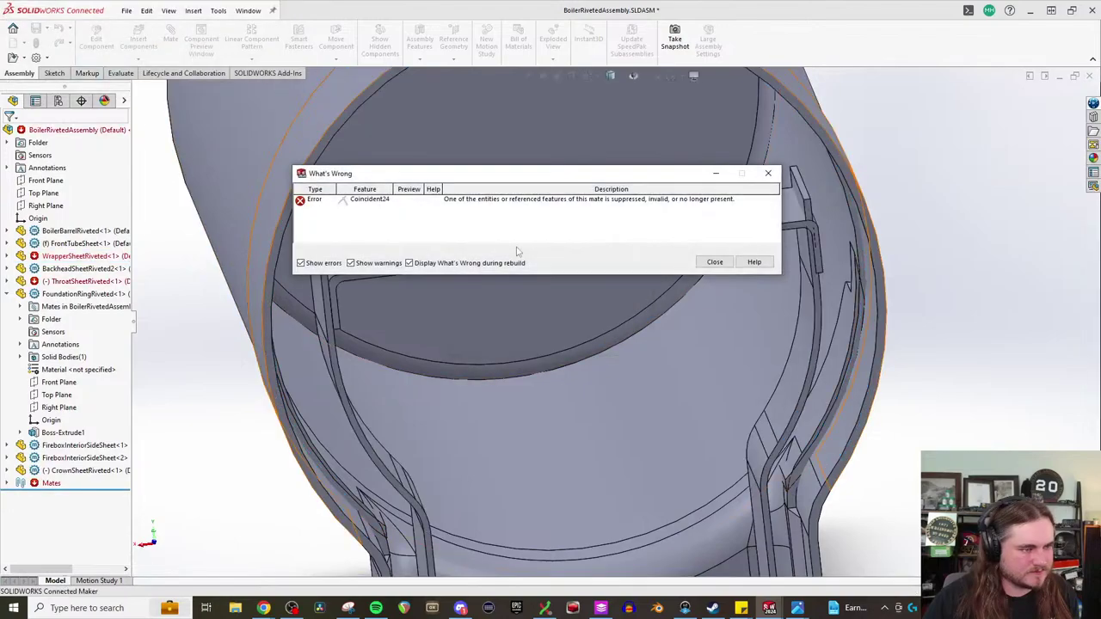
{"action": "left_click", "coordinate": [713, 260]}
- Examine the sectioned firebox from the back and close up, checking how the crown sheet's flanges meet the interior side sheets
{"action": "scroll", "coordinate": [539, 393], "scroll_direction": "down", "scroll_amount": 2}
{"action": "middle_click_drag", "start_coordinate": [539, 393], "coordinate": [696, 263]}
{"action": "scroll", "coordinate": [542, 374], "scroll_direction": "down", "scroll_amount": 2}
{"action": "scroll", "coordinate": [696, 263], "scroll_direction": "down", "scroll_amount": 3}
{"action": "scroll", "coordinate": [665, 371], "scroll_direction": "up", "scroll_amount": 5}
{"action": "scroll", "coordinate": [654, 387], "scroll_direction": "up", "scroll_amount": 5}
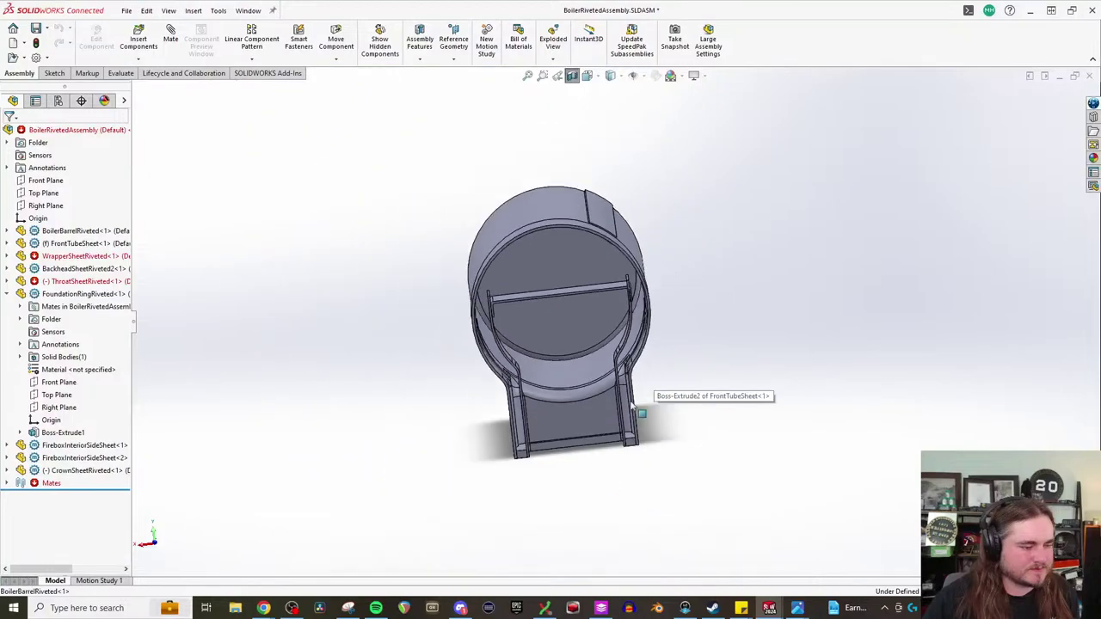
{"action": "scroll", "coordinate": [608, 431], "scroll_direction": "down", "scroll_amount": 7}
{"action": "left_click", "coordinate": [154, 548]}
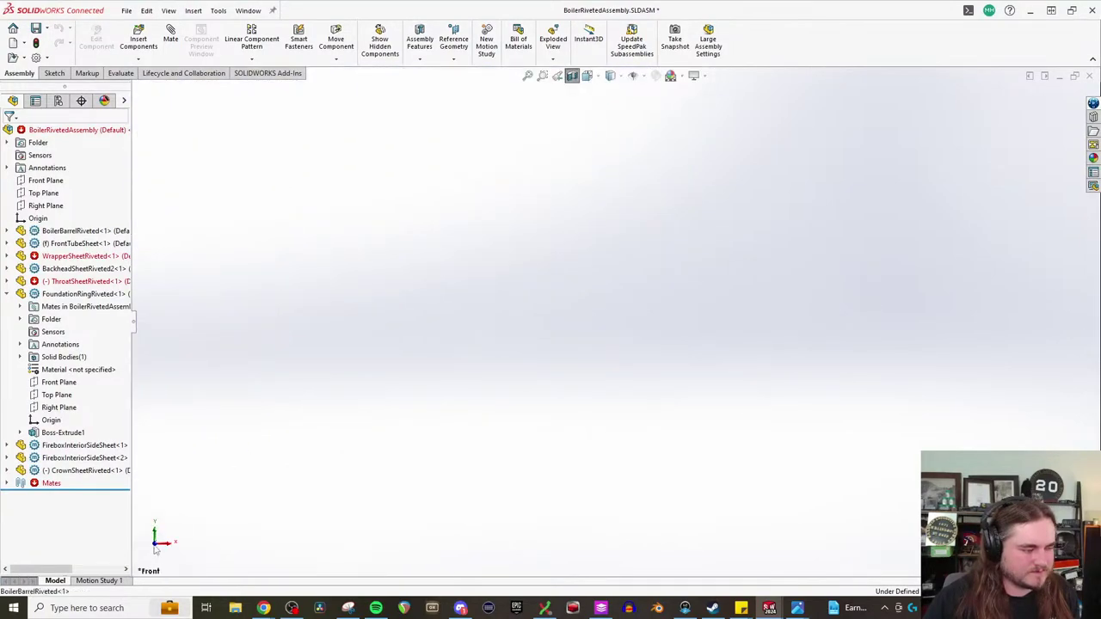
{"action": "scroll", "coordinate": [430, 430], "scroll_direction": "down", "scroll_amount": 10}
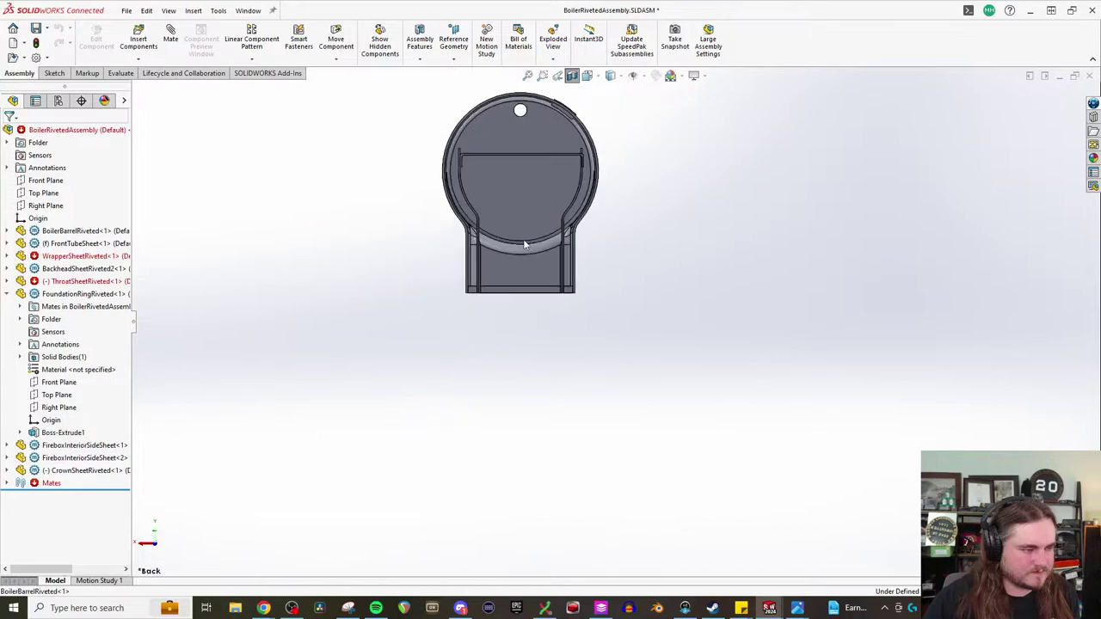
{"action": "scroll", "coordinate": [383, 369], "scroll_direction": "up", "scroll_amount": 5}
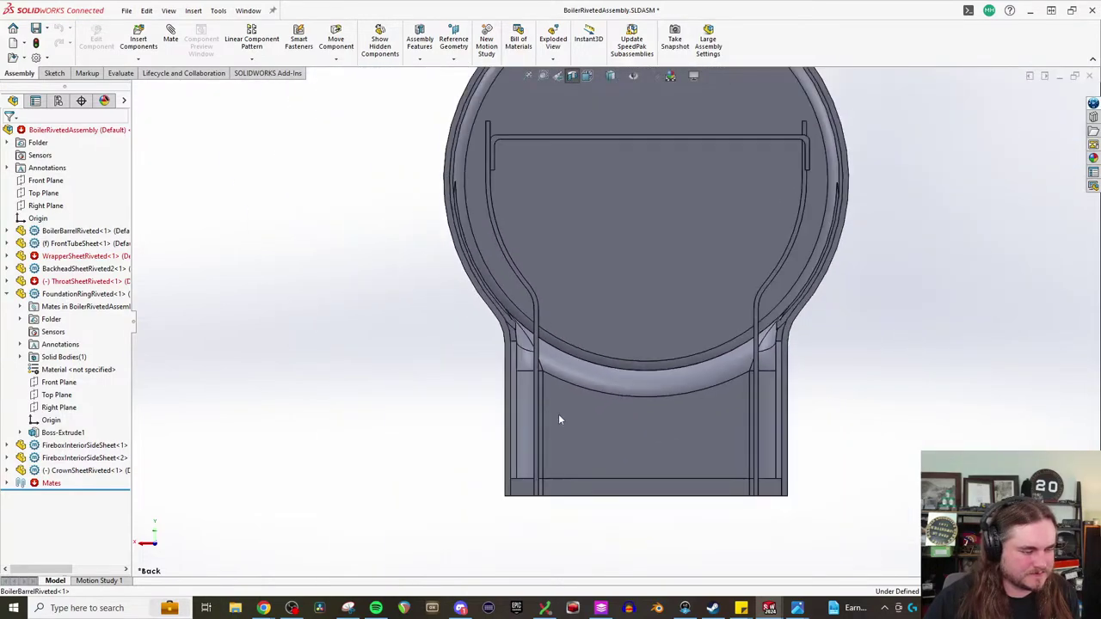
{"action": "scroll", "coordinate": [547, 412], "scroll_direction": "down", "scroll_amount": 5}
{"action": "left_click", "coordinate": [807, 475]}
{"action": "left_click", "coordinate": [819, 530]}
{"action": "middle_click_drag", "start_coordinate": [833, 538], "coordinate": [914, 458]}
{"action": "middle_click_drag", "start_coordinate": [761, 180], "coordinate": [737, 175]}
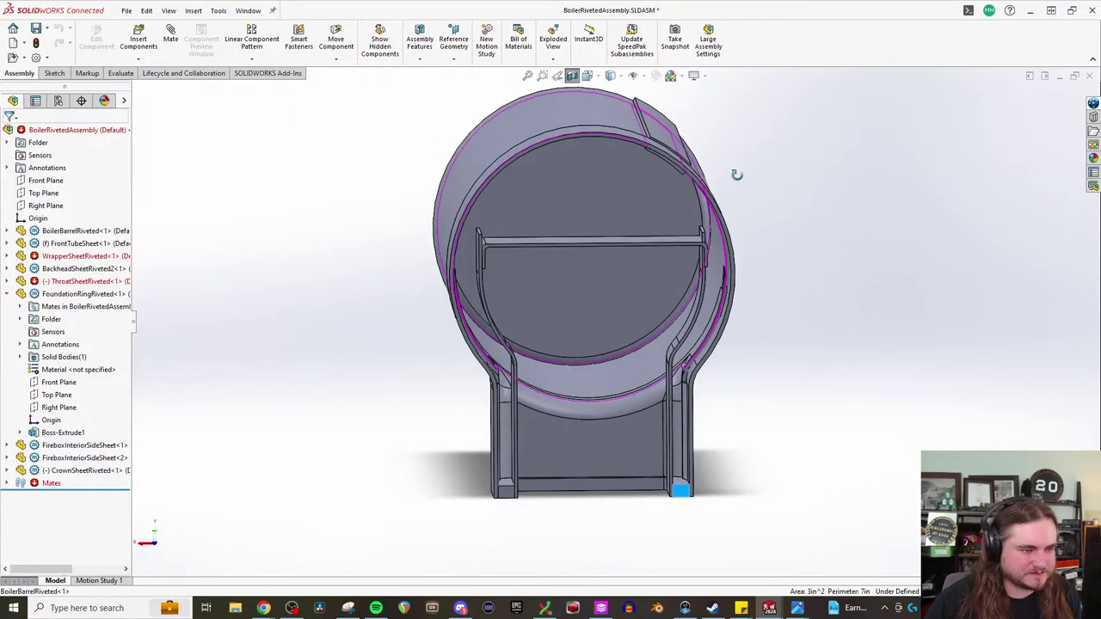
{"action": "scroll", "coordinate": [676, 300], "scroll_direction": "down", "scroll_amount": 5}
{"action": "scroll", "coordinate": [631, 295], "scroll_direction": "down", "scroll_amount": 4}
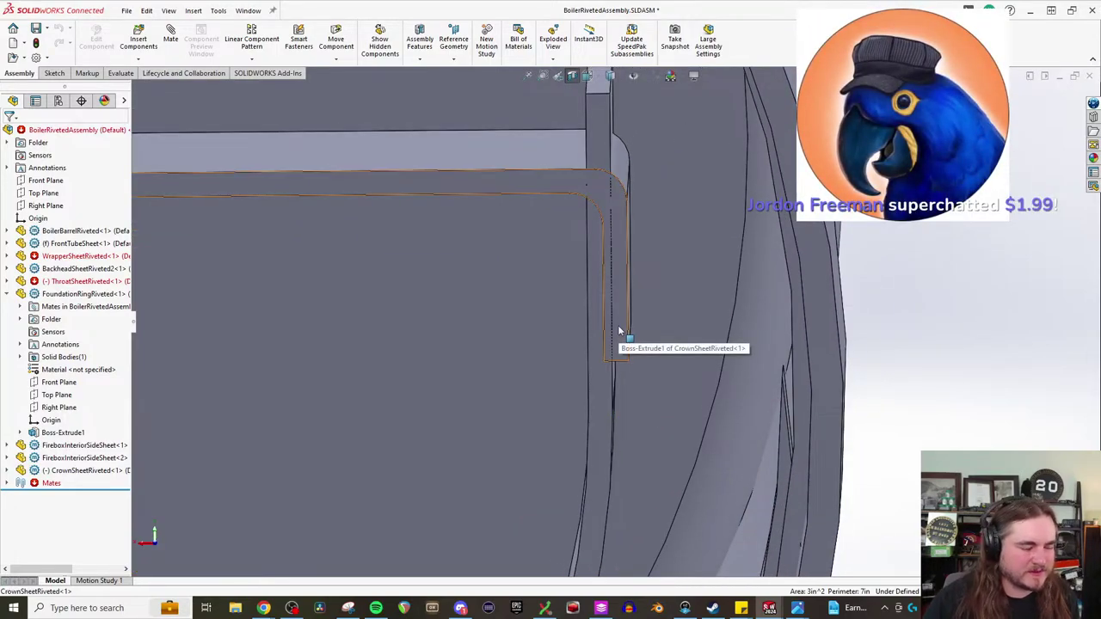
- Move the crown sheet upward in the sectioned firebox until its flange ends just overlap the tops of the interior side sheets
{"action": "scroll", "coordinate": [594, 287], "scroll_direction": "up", "scroll_amount": 8}
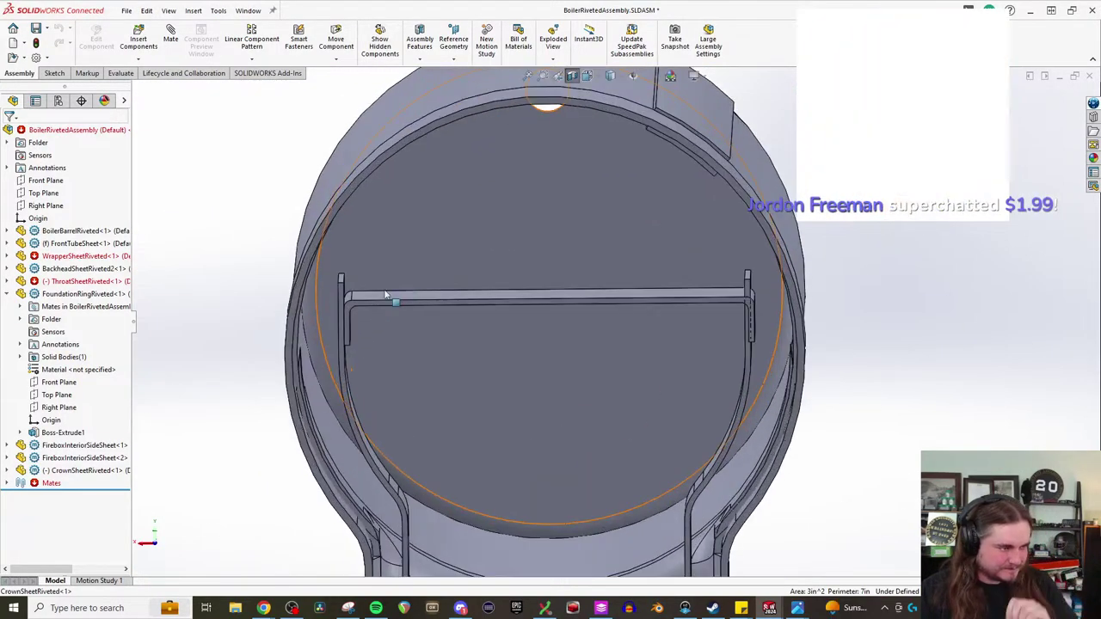
{"action": "left_click_drag", "start_coordinate": [468, 299], "coordinate": [452, 250]}
{"action": "left_click", "coordinate": [516, 361]}
{"action": "left_click", "coordinate": [978, 259]}
{"action": "middle_click_drag", "start_coordinate": [842, 341], "coordinate": [827, 290]}
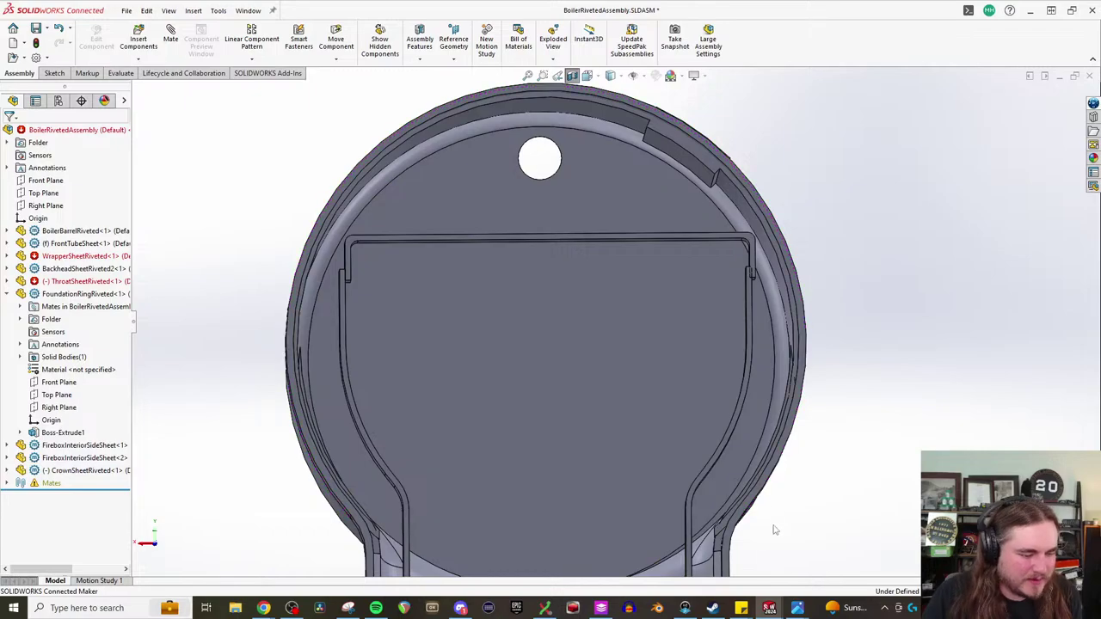
- Open CrownSheetRiveted and check the Mirror1 feature's Right Plane and mirrored body at the centerline, leaving its settings as they are
{"action": "mouse_move", "coordinate": [769, 608]}
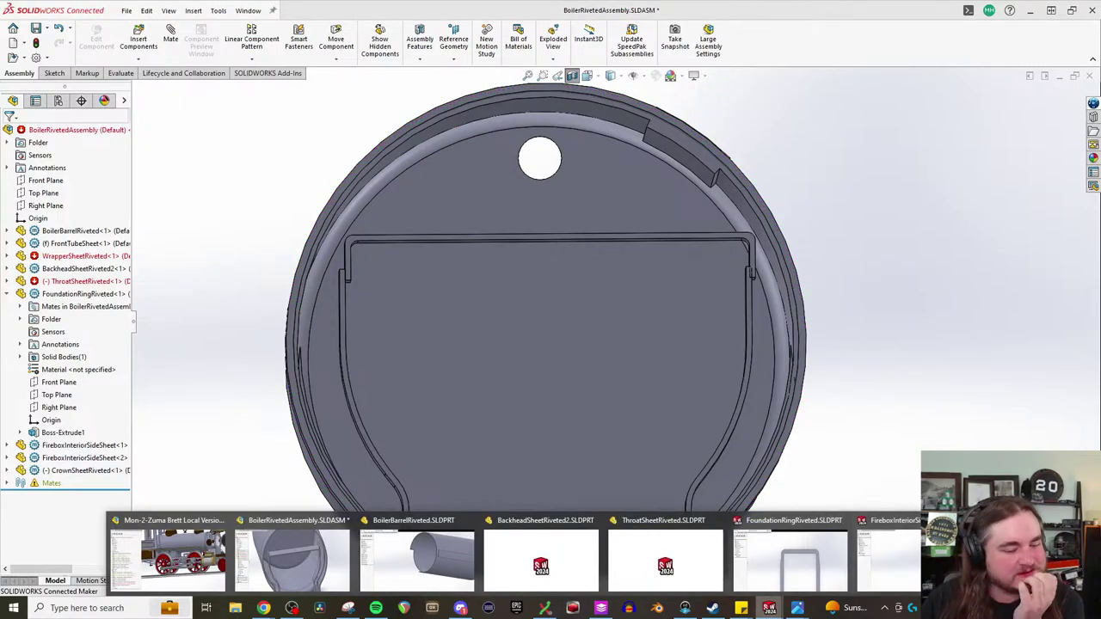
{"action": "left_click", "coordinate": [1036, 559]}
{"action": "key", "text": "f"}
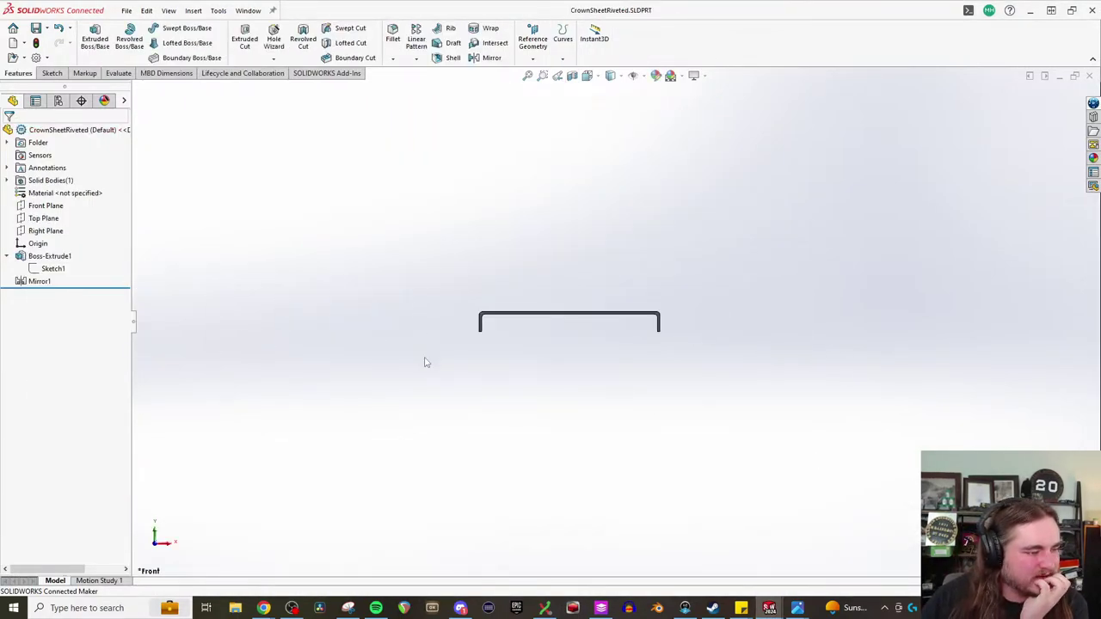
{"action": "left_click", "coordinate": [25, 282]}
{"action": "left_click", "coordinate": [29, 297]}
{"action": "left_click", "coordinate": [34, 281]}
{"action": "left_click", "coordinate": [39, 246]}
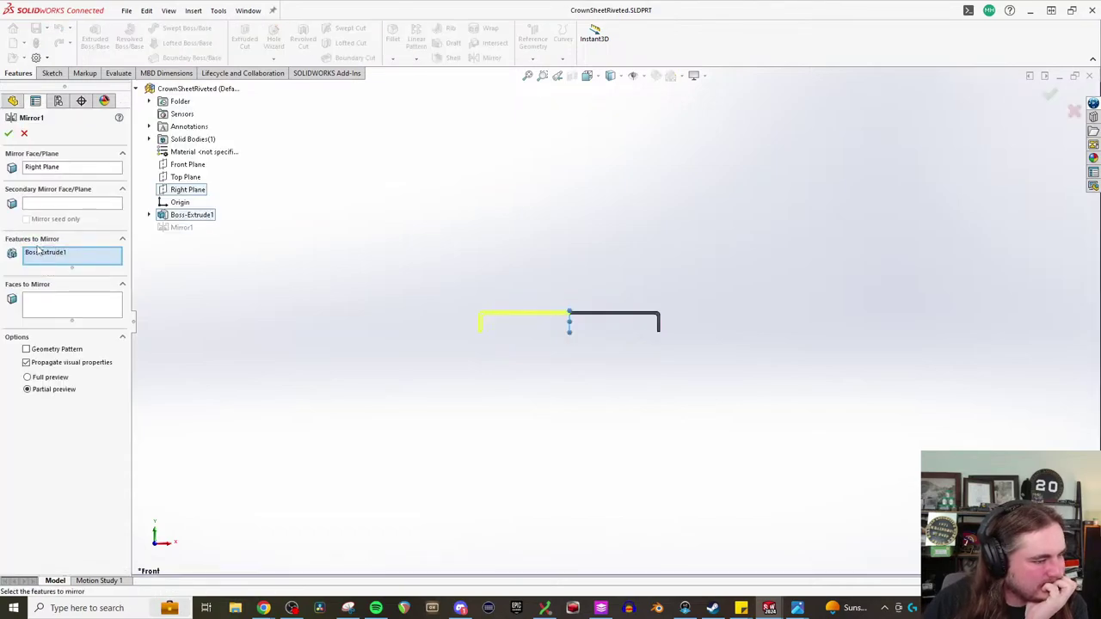
{"action": "scroll", "coordinate": [588, 304], "scroll_direction": "down", "scroll_amount": 10}
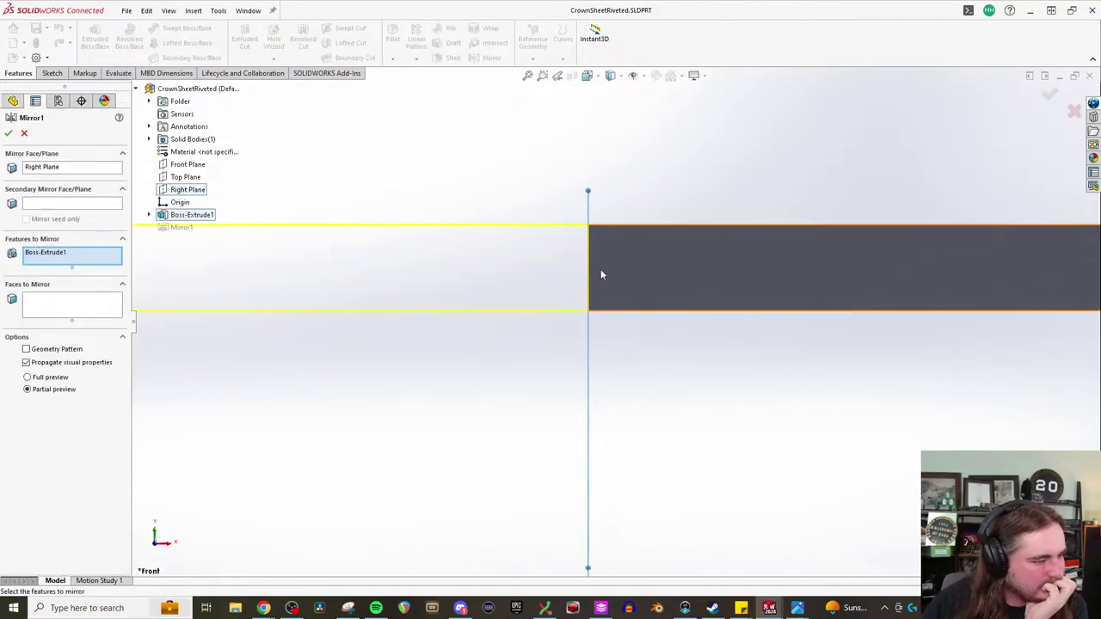
{"action": "scroll", "coordinate": [559, 306], "scroll_direction": "up", "scroll_amount": 10}
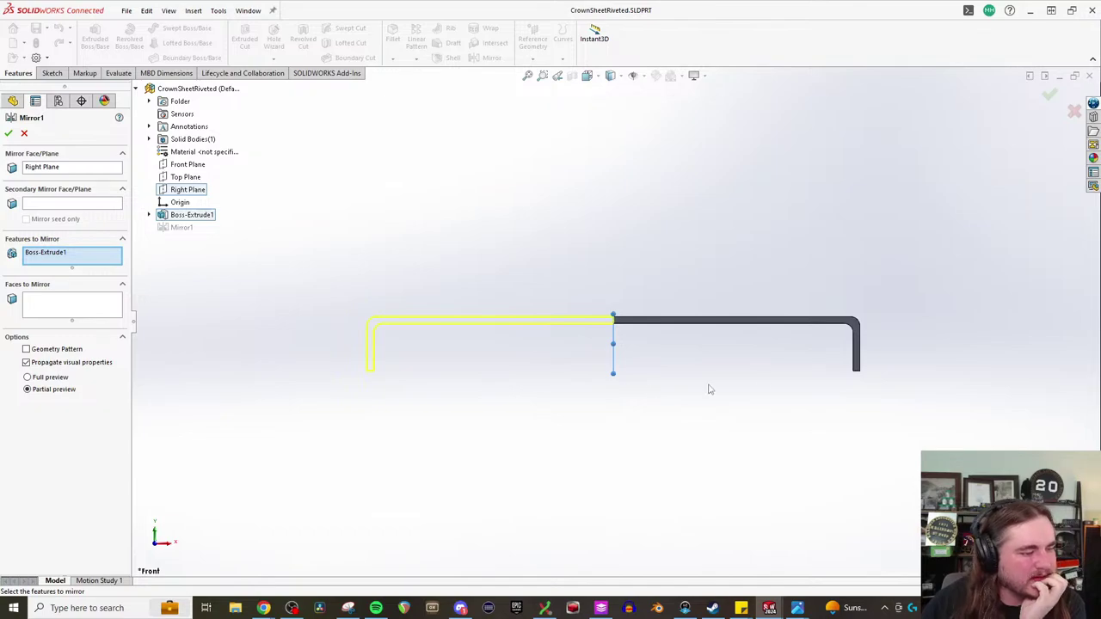
{"action": "scroll", "coordinate": [765, 359], "scroll_direction": "down", "scroll_amount": 3}
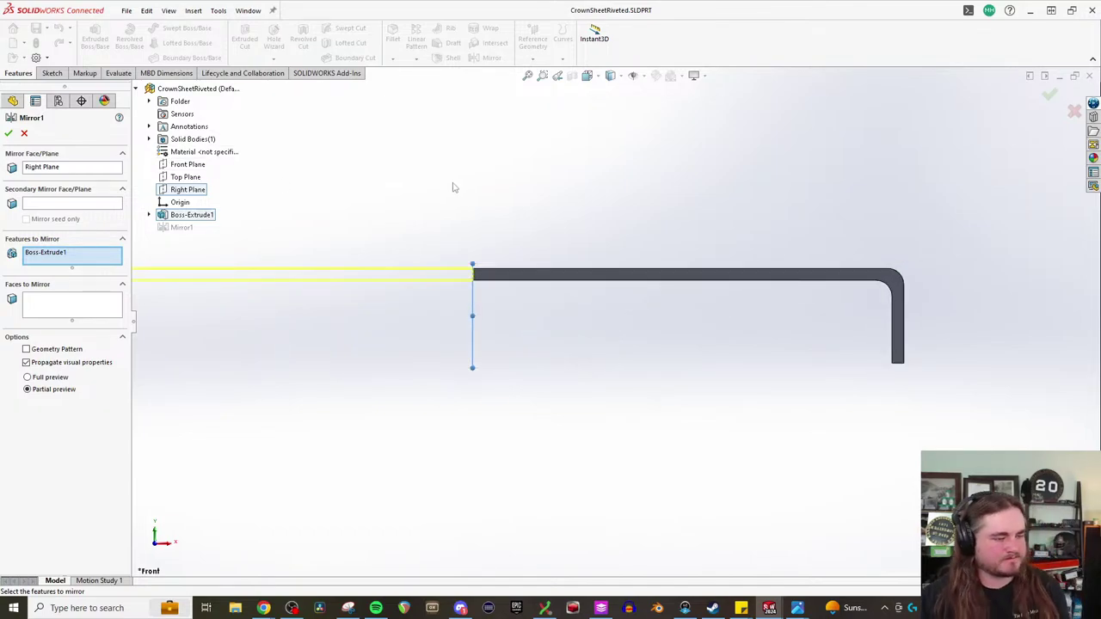
{"action": "key", "text": "Return"}
- Review the dimensions of the crown sheet's Sketch1 profile and leave the sketch
{"action": "left_click", "coordinate": [53, 268]}
{"action": "left_click", "coordinate": [58, 235]}
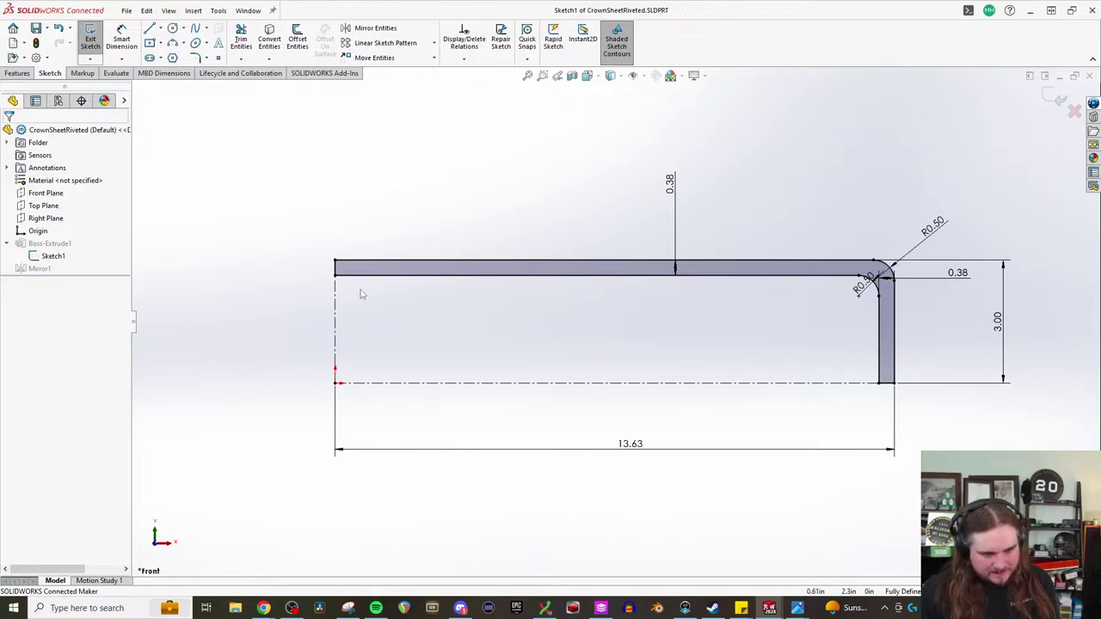
{"action": "key", "text": "z"}
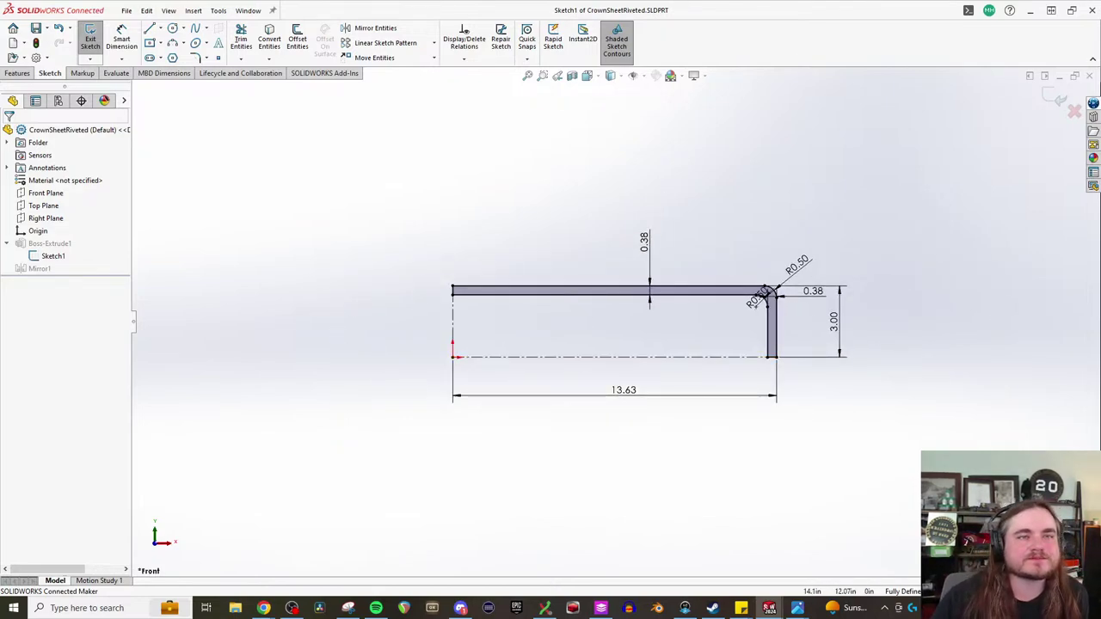
{"action": "left_click", "coordinate": [38, 42]}
{"action": "key", "text": "z"}
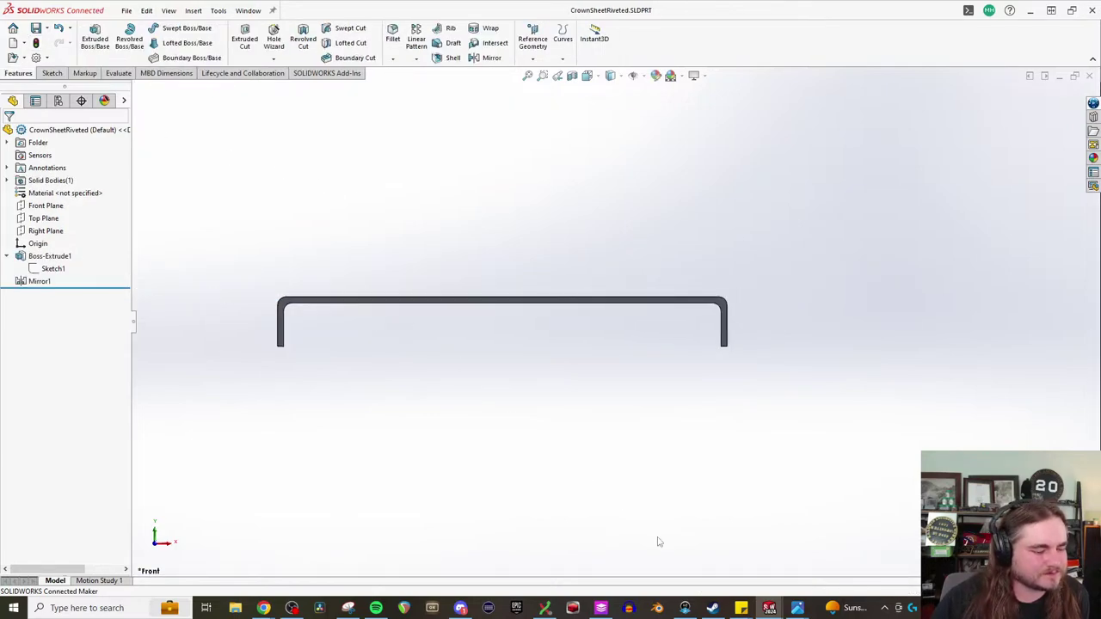
- Return to BoilerRivetedAssembly, rebuild it with the changed models, and view the sectioned firebox in isometric
{"action": "mouse_move", "coordinate": [772, 611]}
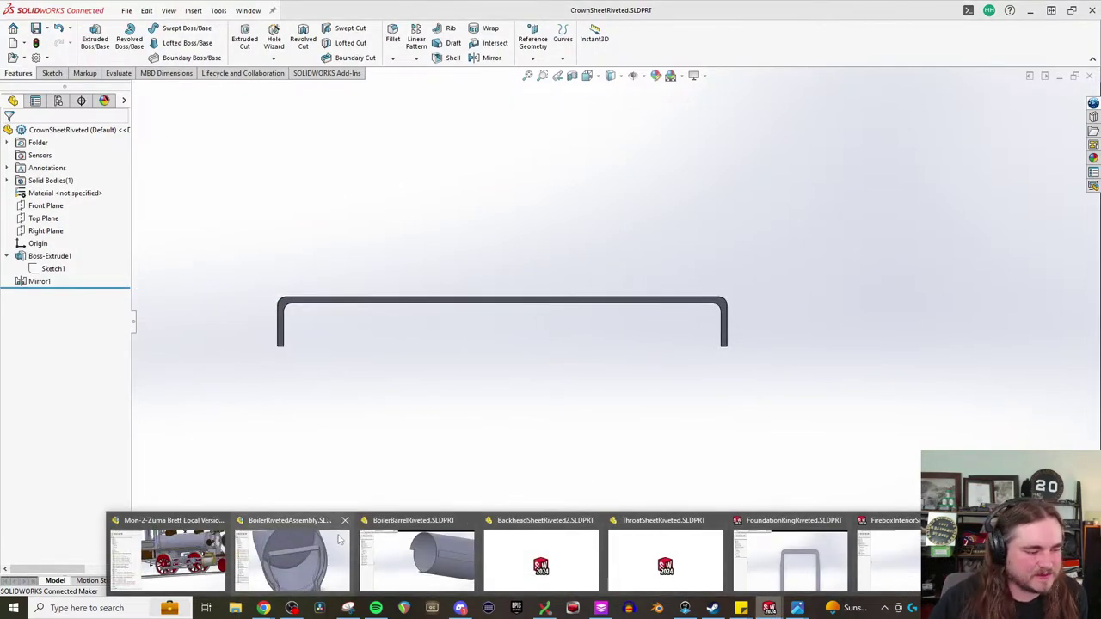
{"action": "left_click", "coordinate": [288, 548]}
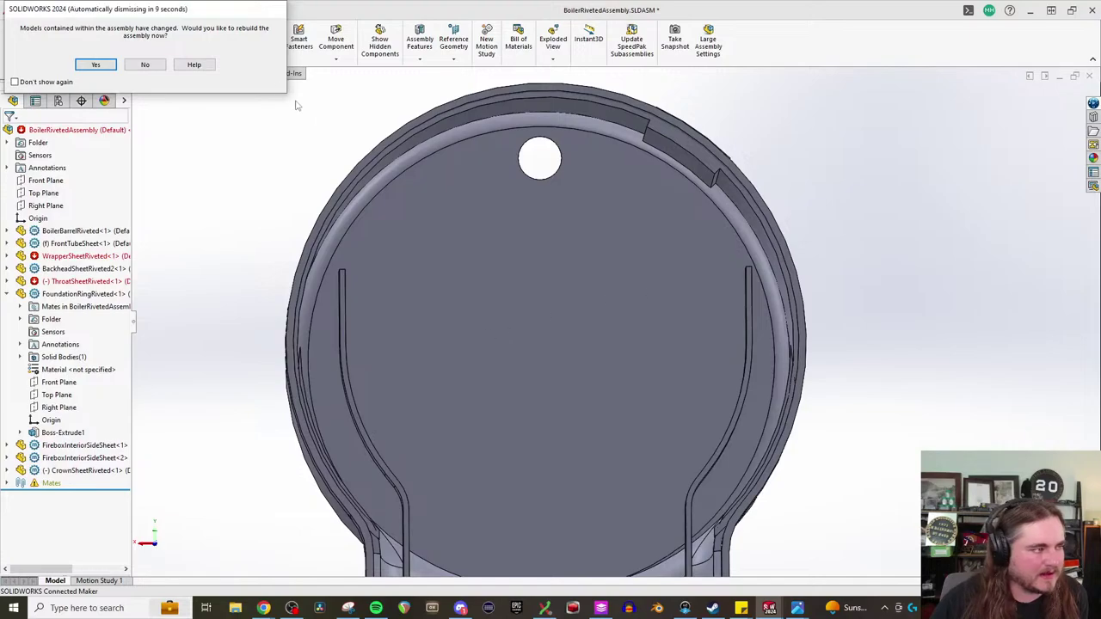
{"action": "left_click", "coordinate": [96, 64]}
{"action": "left_click", "coordinate": [705, 260]}
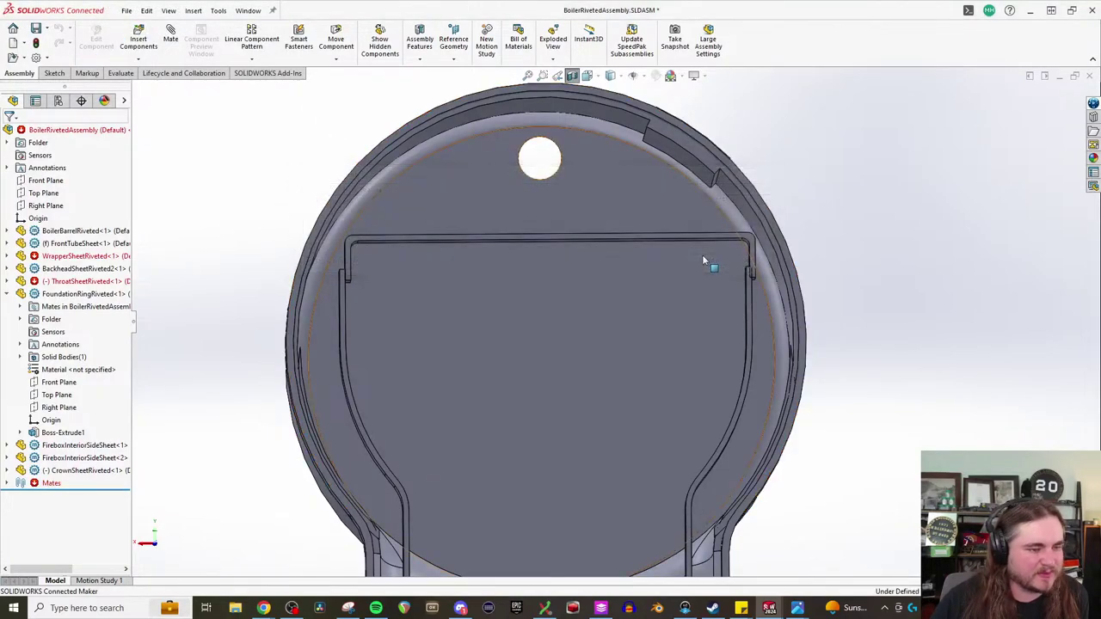
{"action": "key", "text": "ctrl+7"}
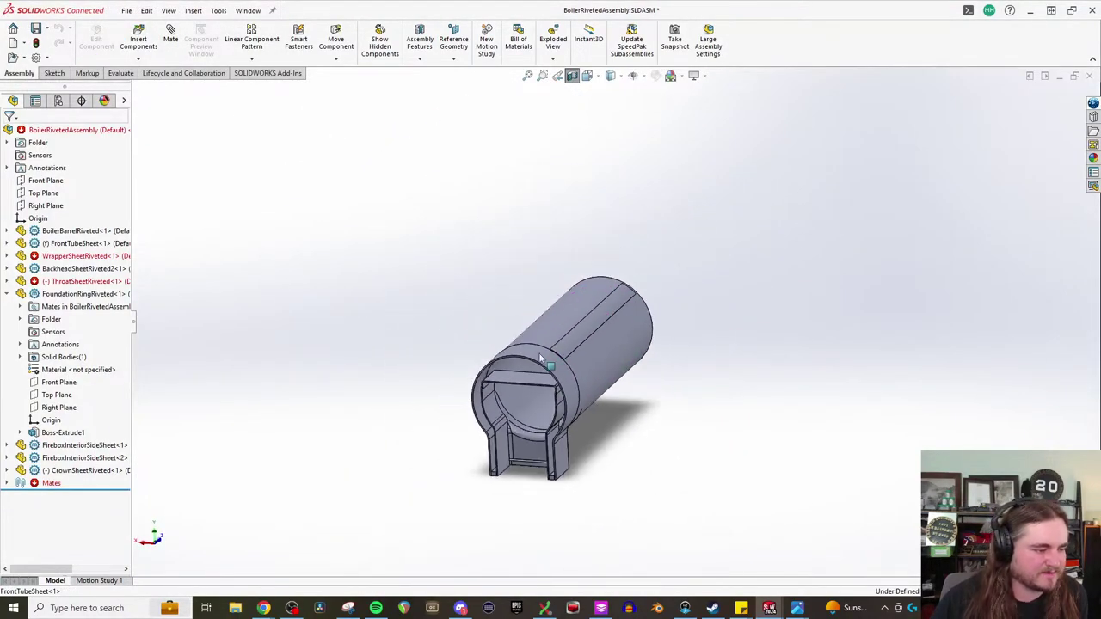
{"action": "scroll", "coordinate": [663, 299], "scroll_direction": "up", "scroll_amount": 6}
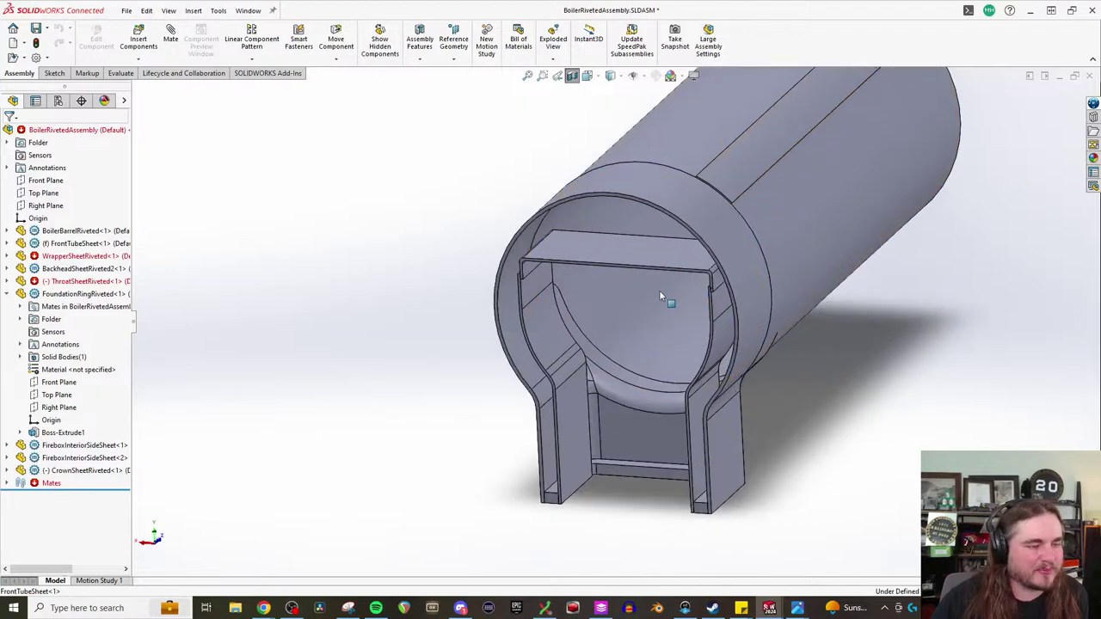
- Save BoilerRivetedAssembly with its pending changes
{"action": "left_click", "coordinate": [127, 10]}
{"action": "left_click", "coordinate": [160, 189]}
{"action": "left_click", "coordinate": [487, 269]}
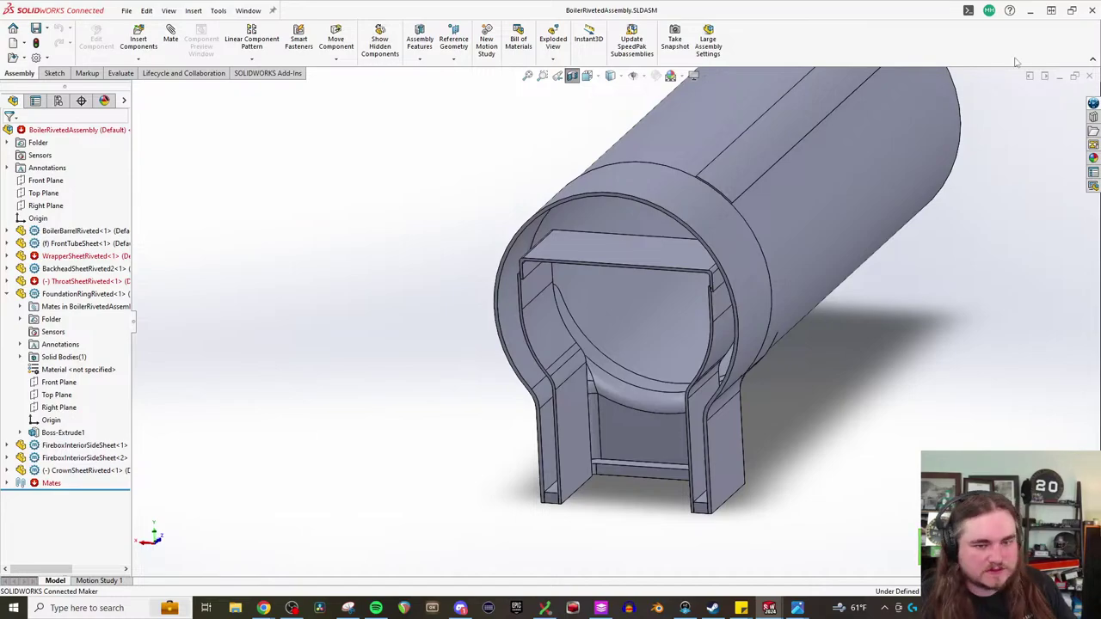
- Close SOLIDWORKS Connected and the browser window showing the 3DEXPERIENCE dashboard
{"action": "left_click", "coordinate": [1090, 10]}
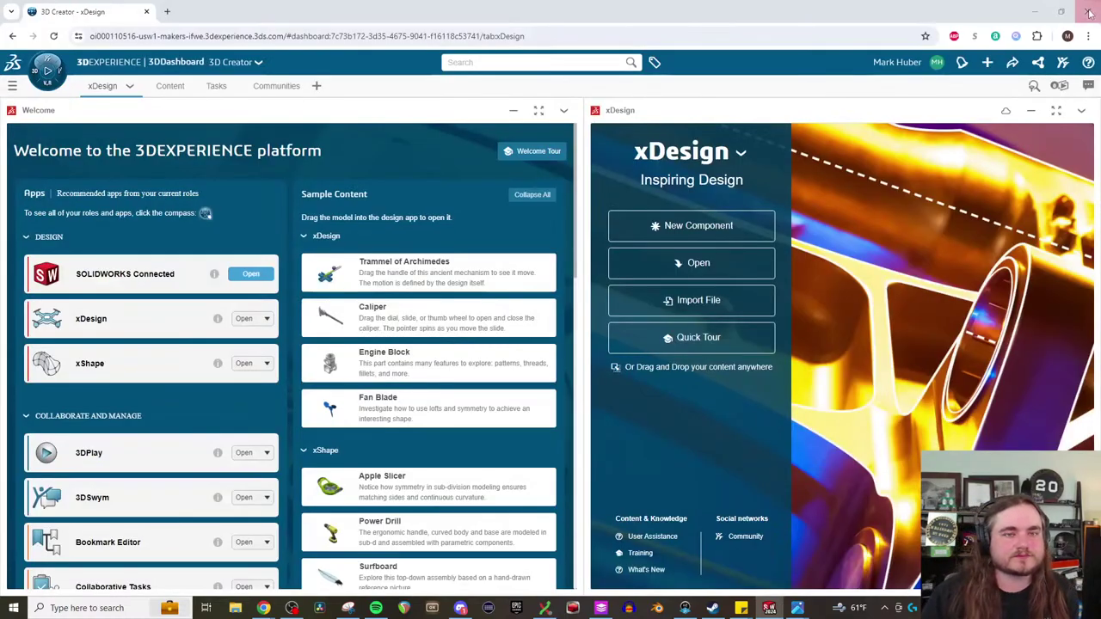
{"action": "left_click", "coordinate": [1088, 12]}
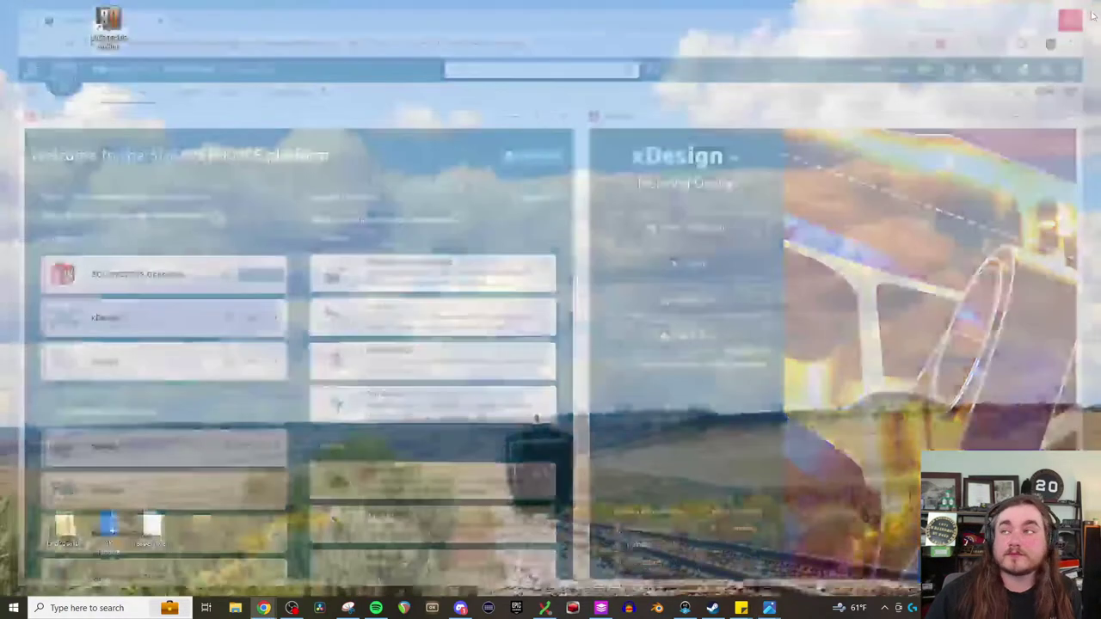